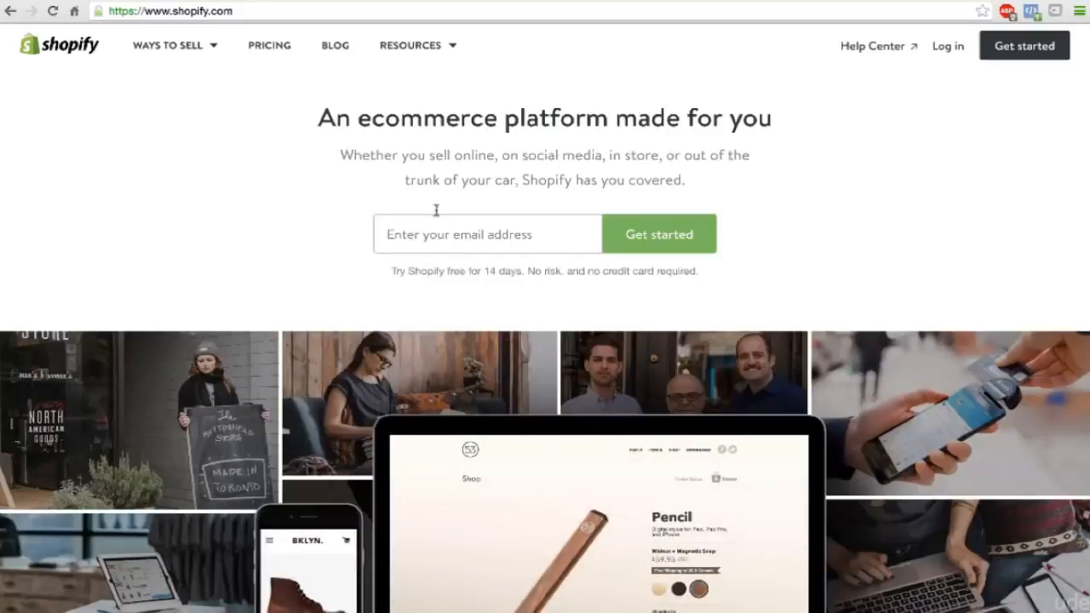
Start the free 14-day trial signup with the store owner's e-mail address.
{"action": "left_click", "coordinate": [451, 234]}
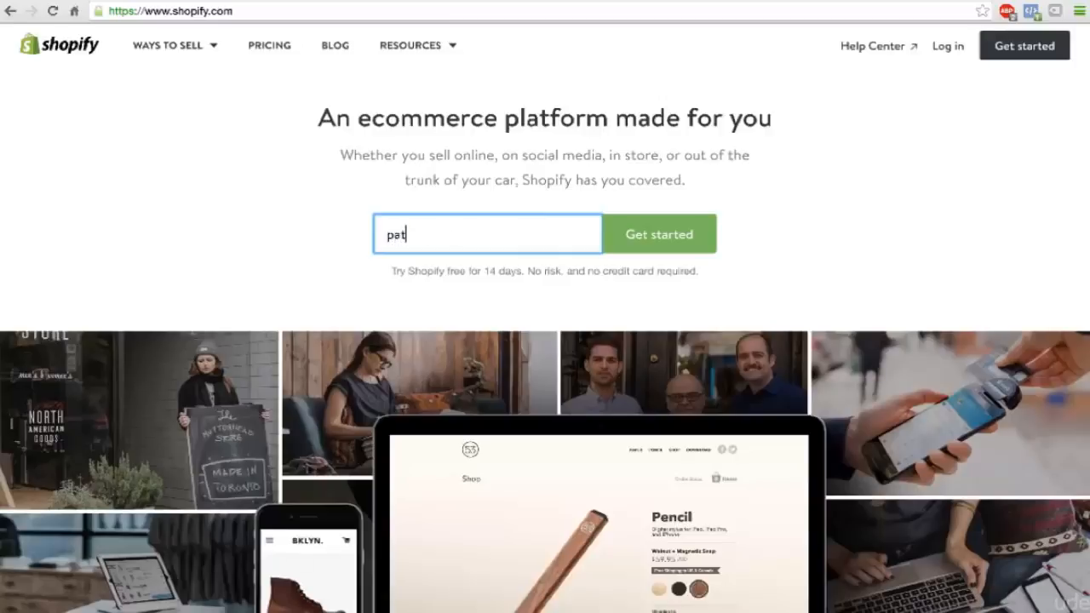
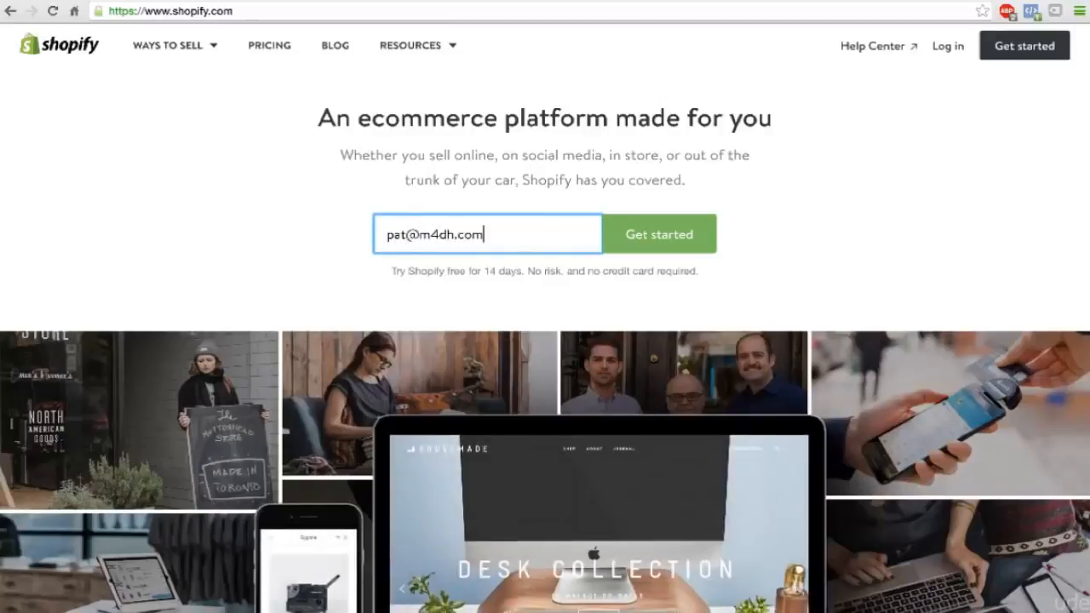
{"action": "key", "text": "Return"}
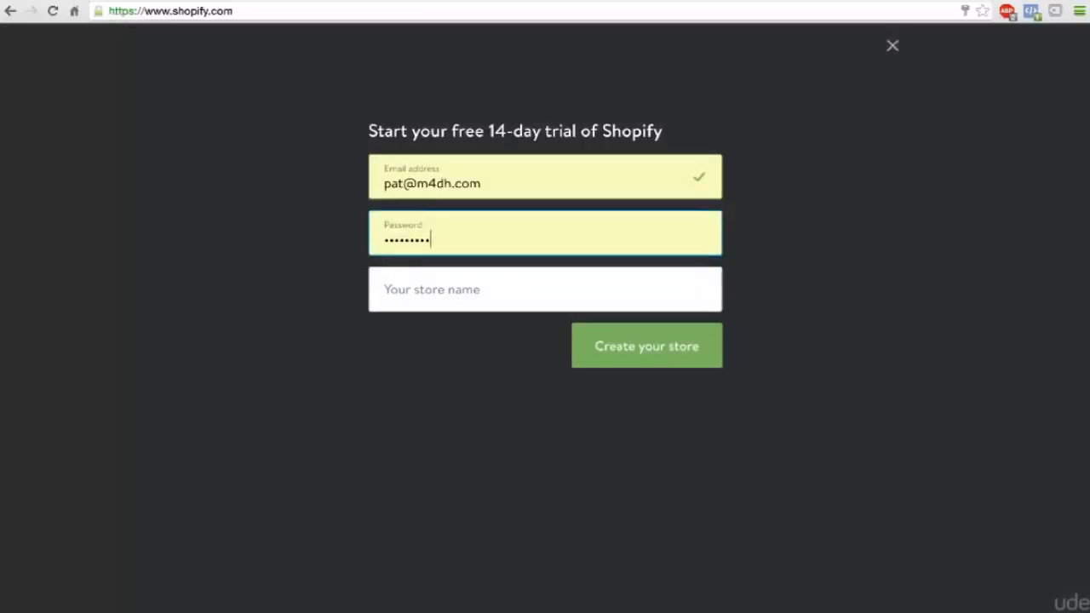
Replace the prefilled password in the trial signup form with the new account password.
{"action": "double_click", "coordinate": [458, 231]}
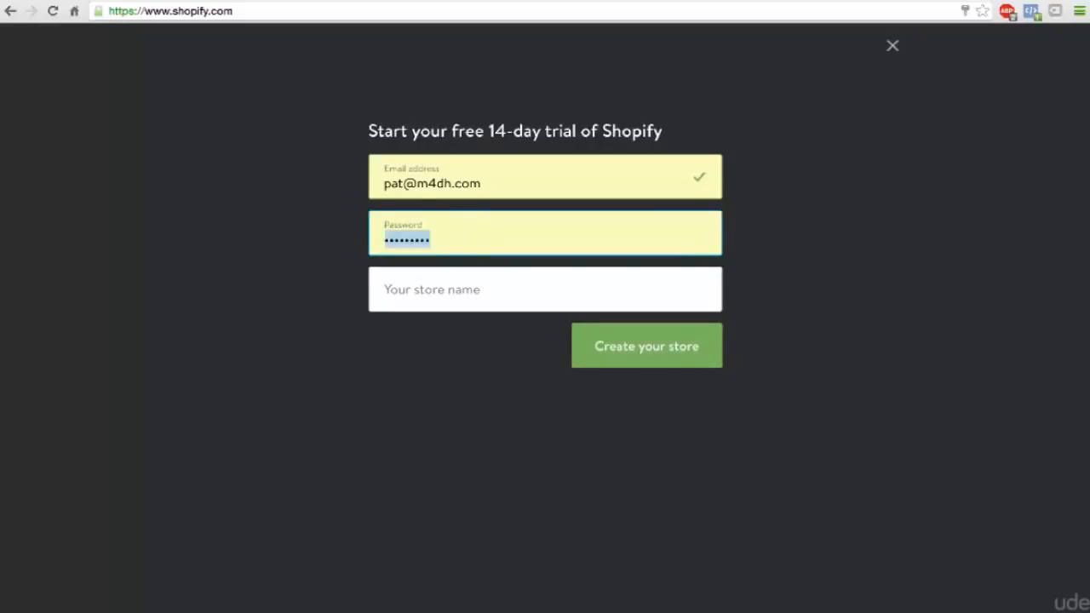
{"action": "type", "text": "********"}
{"action": "key", "text": "Tab"}
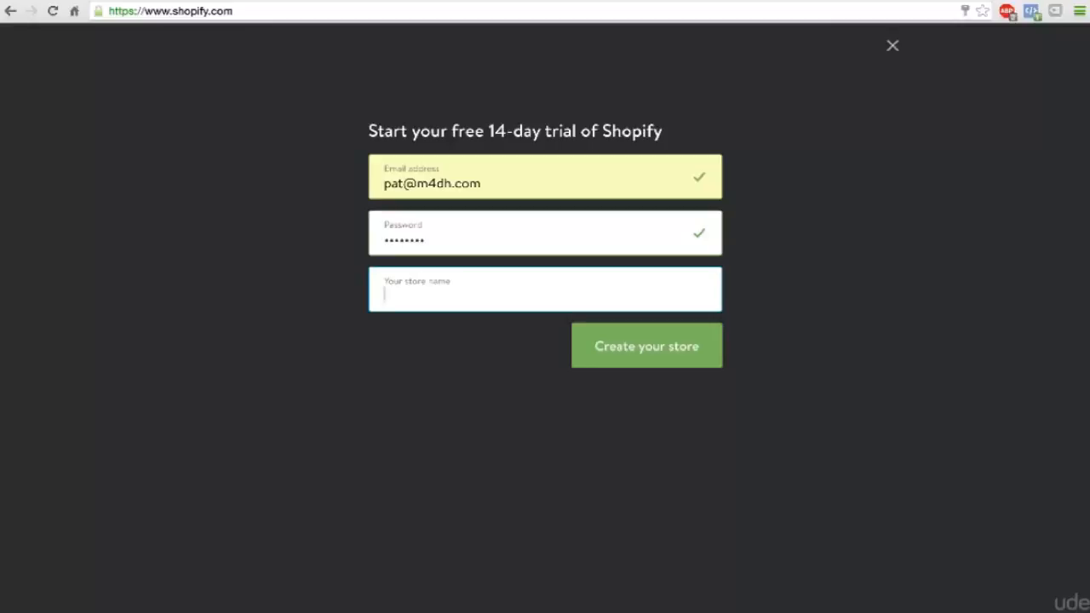
Enter golf-kings as the store name, create the store, and answer the browser's offer to save the password.
{"action": "type", "text": "golf-"}
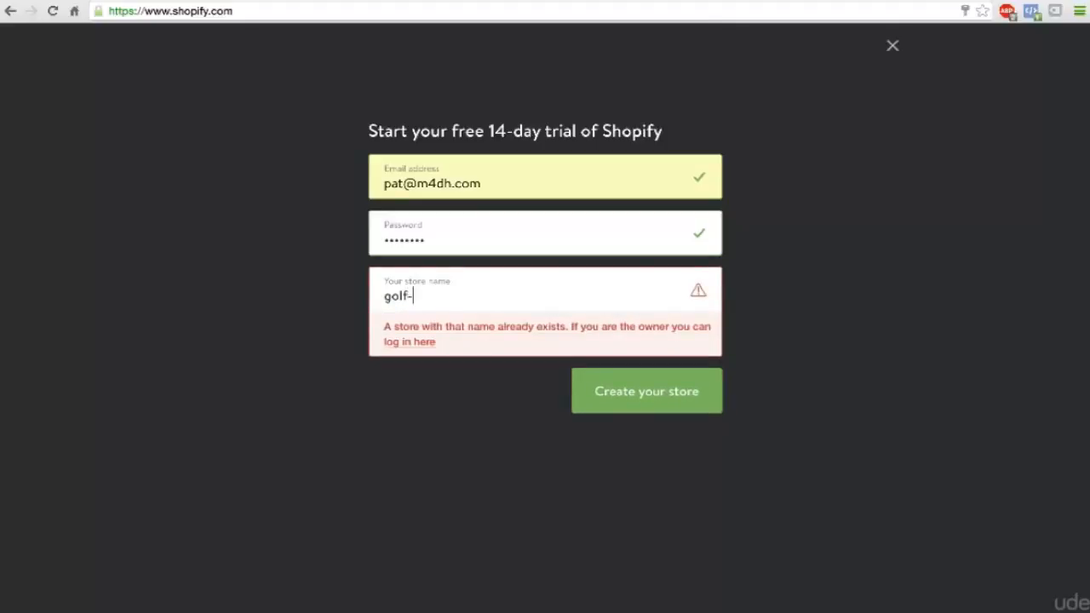
{"action": "type", "text": "kings"}
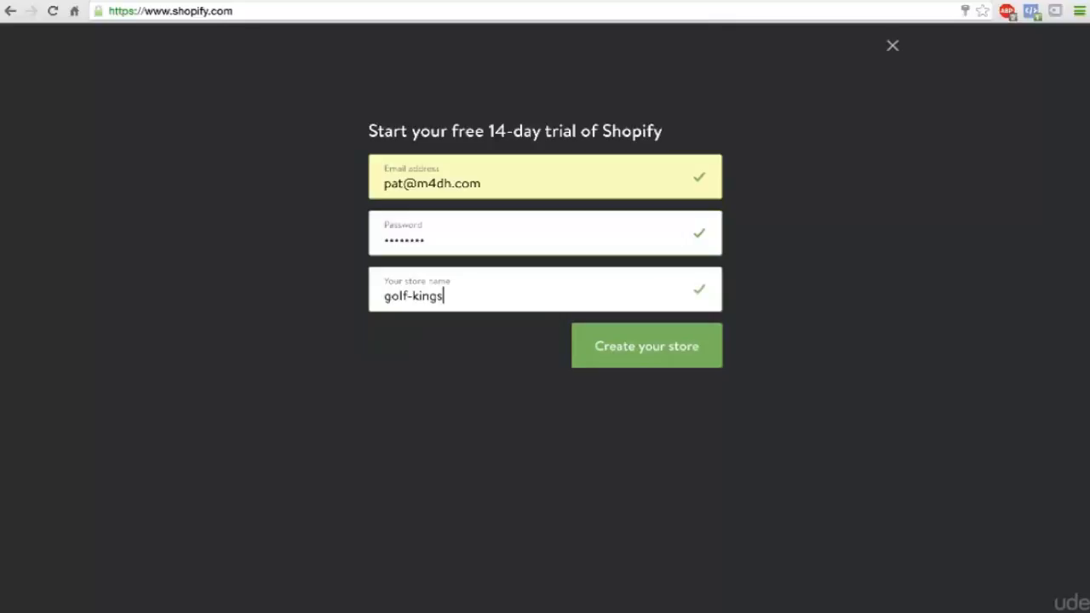
{"action": "left_click", "coordinate": [626, 349]}
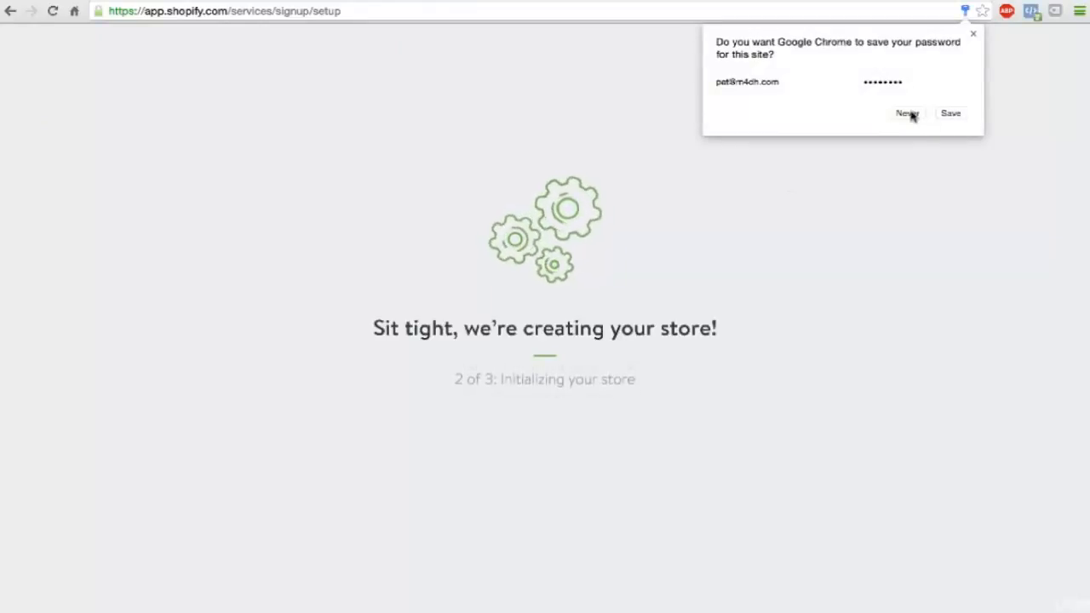
{"action": "left_click", "coordinate": [949, 112]}
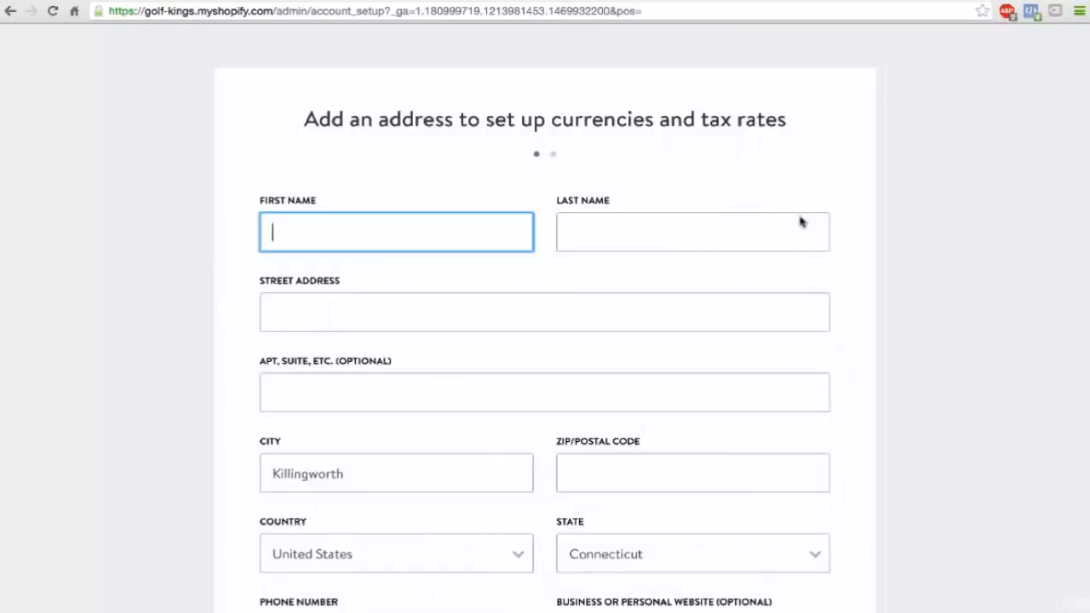
Examine the fields of the address form used to set up currencies and tax rates.
{"action": "scroll", "coordinate": [801, 221], "scroll_direction": "down", "scroll_amount": 3}
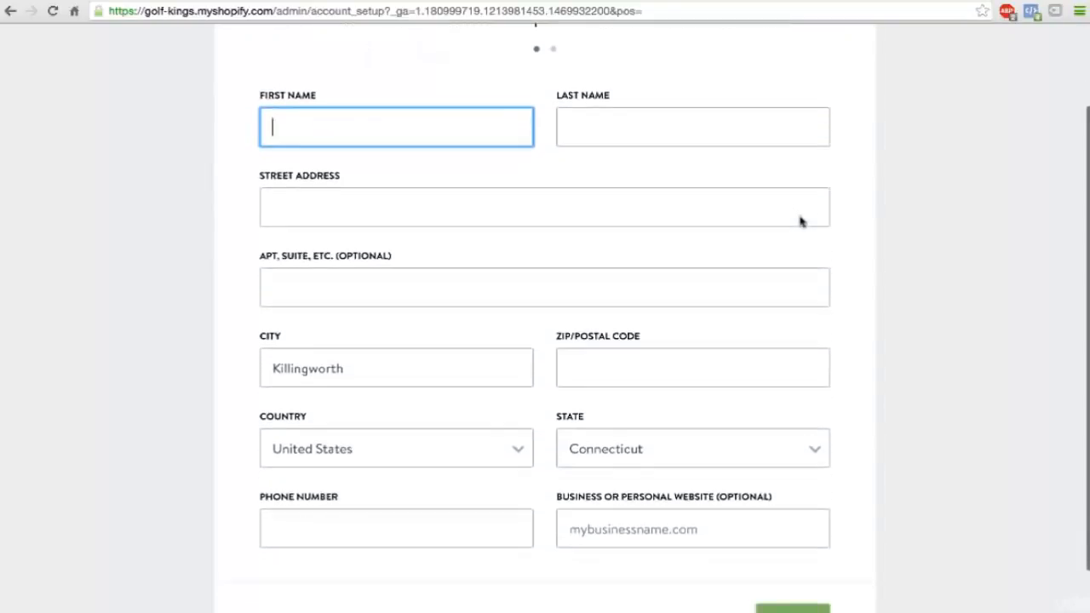
{"action": "scroll", "coordinate": [801, 222], "scroll_direction": "up", "scroll_amount": 2}
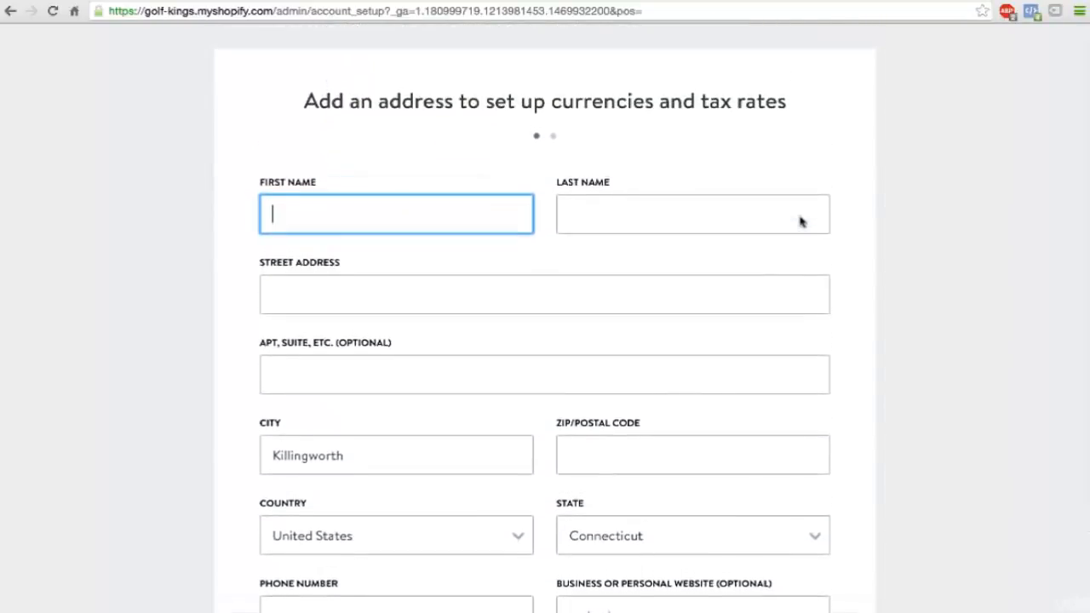
{"action": "scroll", "coordinate": [801, 220], "scroll_direction": "down", "scroll_amount": 1}
{"action": "scroll", "coordinate": [663, 193], "scroll_direction": "down", "scroll_amount": 3}
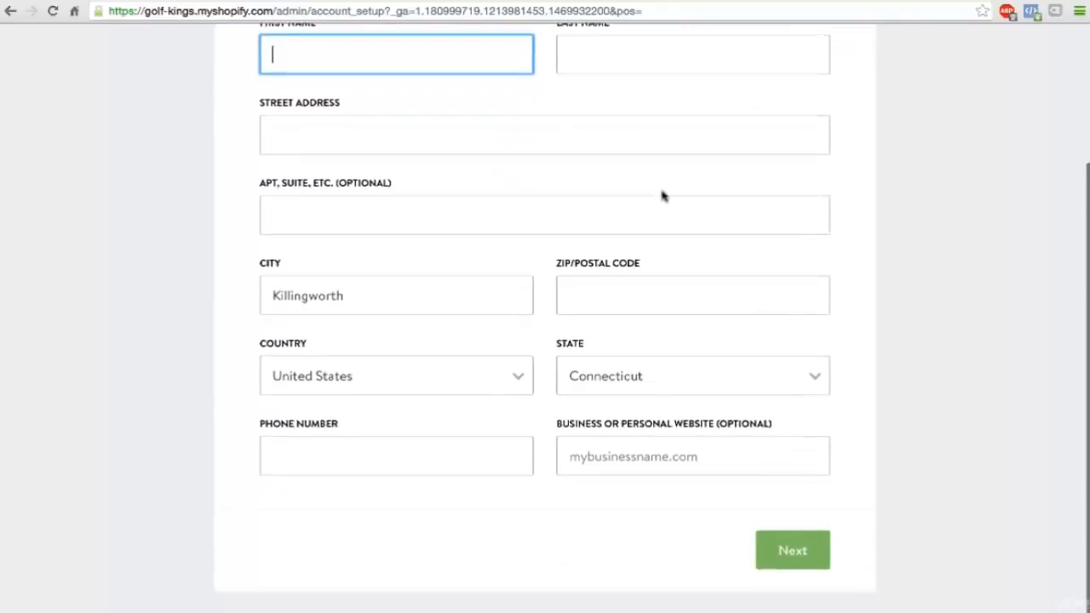
{"action": "scroll", "coordinate": [663, 196], "scroll_direction": "up", "scroll_amount": 1}
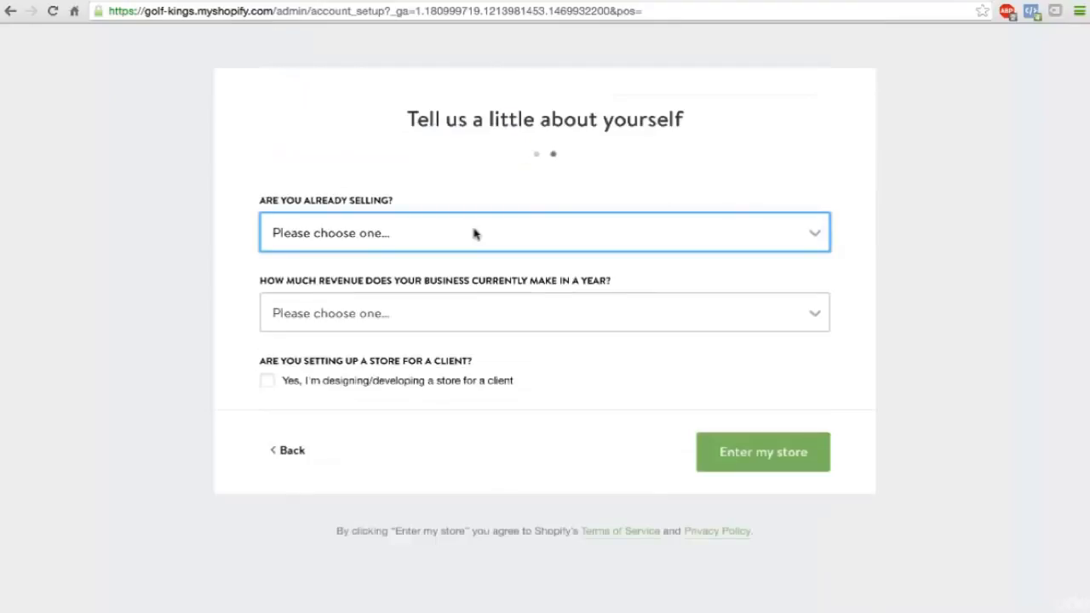
Answer the selling question with "I'm not selling products yet" and the yearly revenue question with "$0 (I'm just getting started)".
{"action": "left_click", "coordinate": [476, 233]}
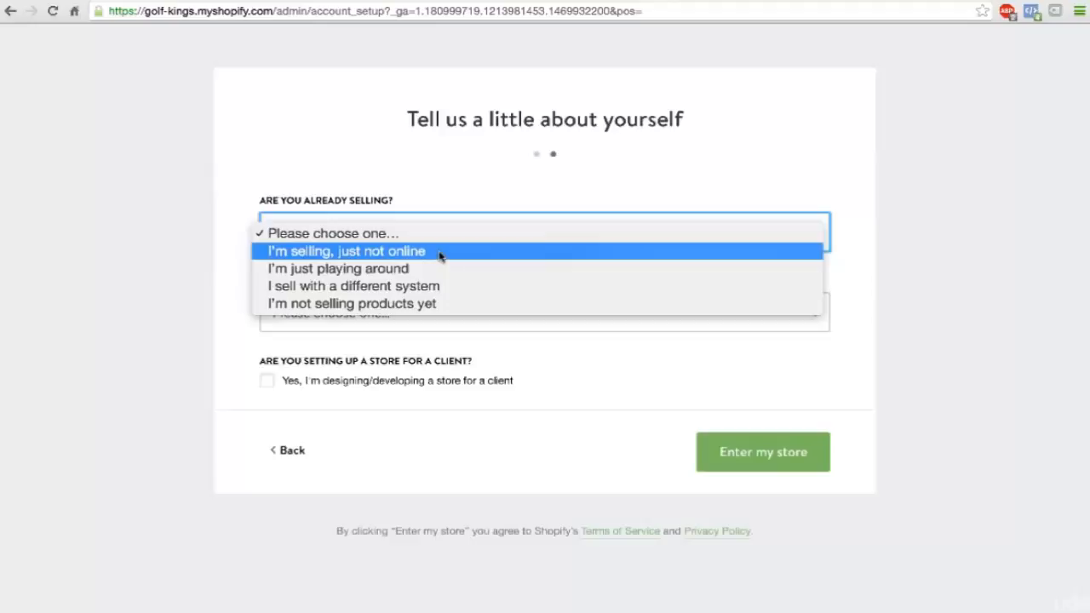
{"action": "left_click", "coordinate": [441, 304]}
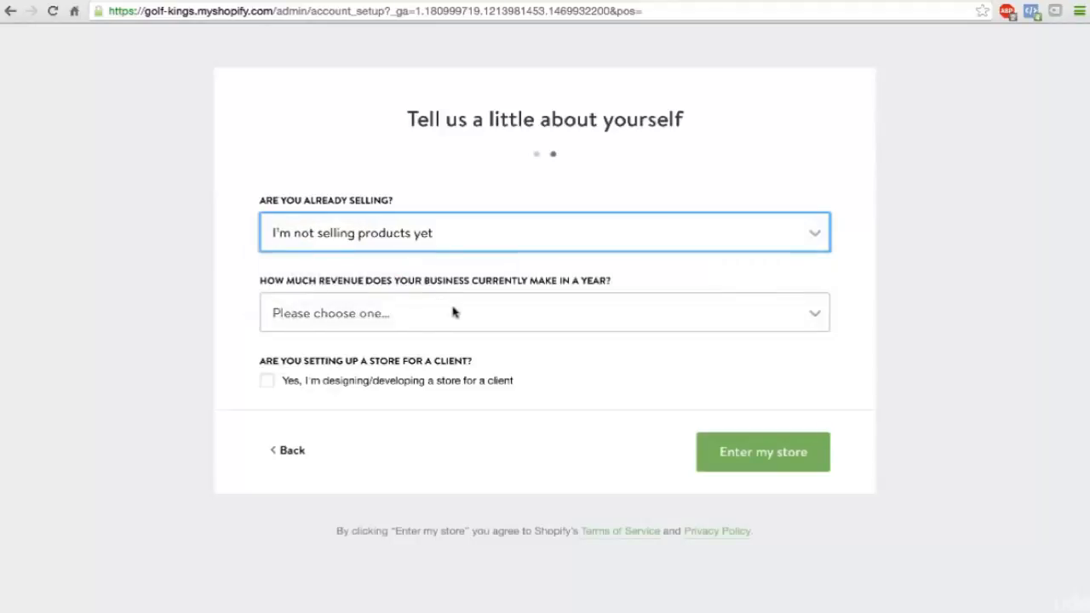
{"action": "left_click", "coordinate": [453, 313]}
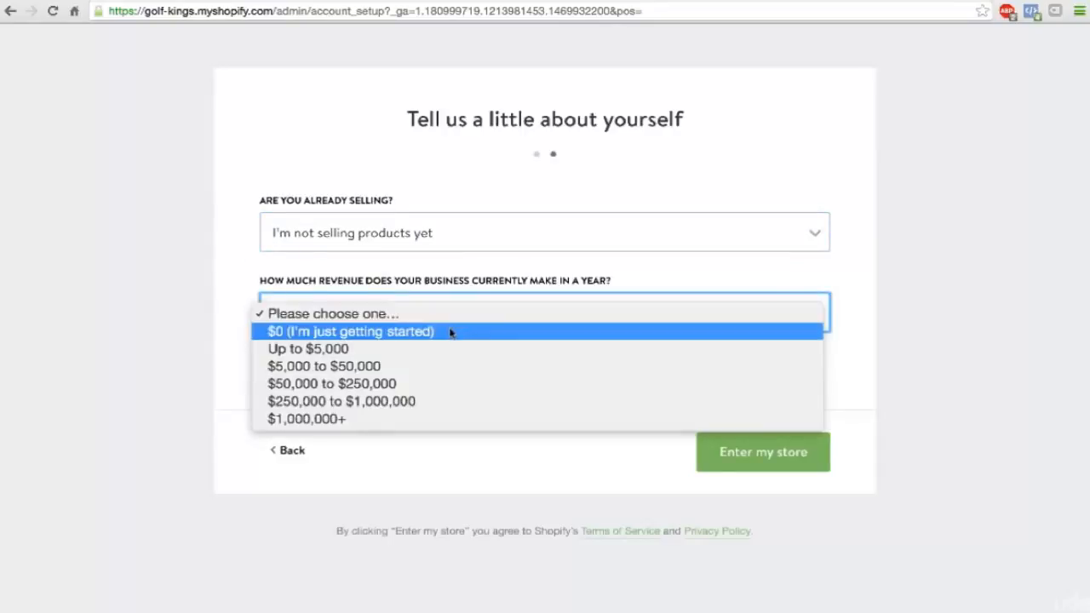
{"action": "left_click", "coordinate": [450, 335]}
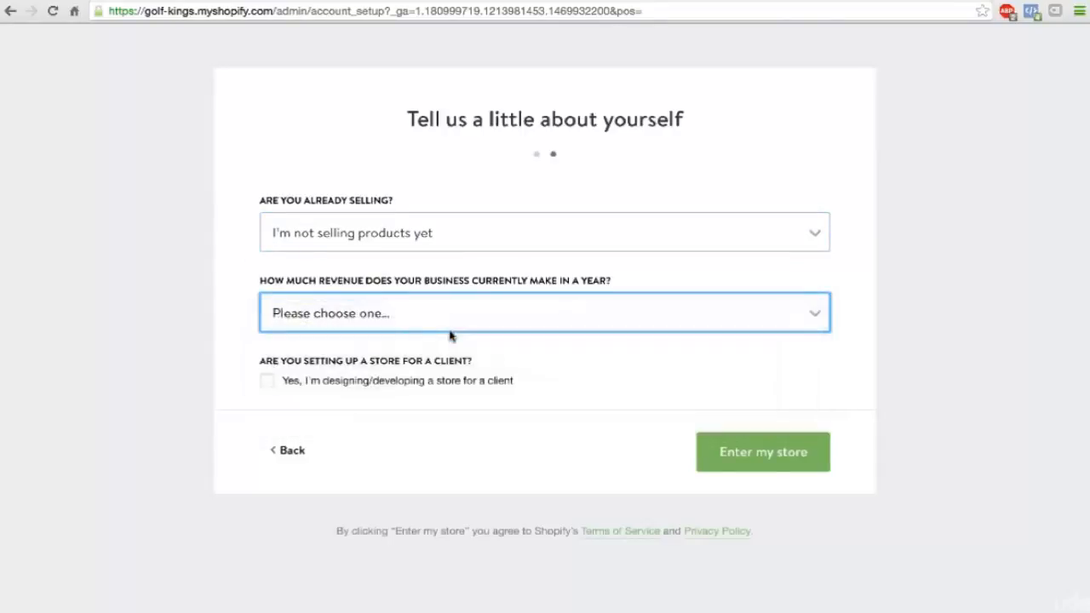
{"action": "left_click", "coordinate": [445, 316]}
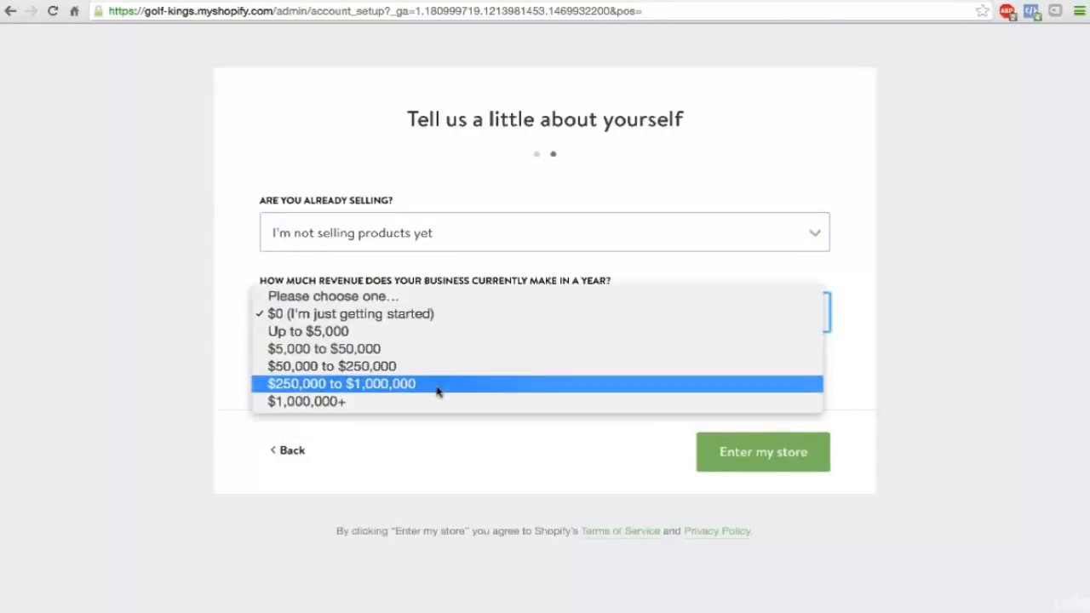
{"action": "left_click", "coordinate": [438, 385]}
{"action": "left_click", "coordinate": [407, 311]}
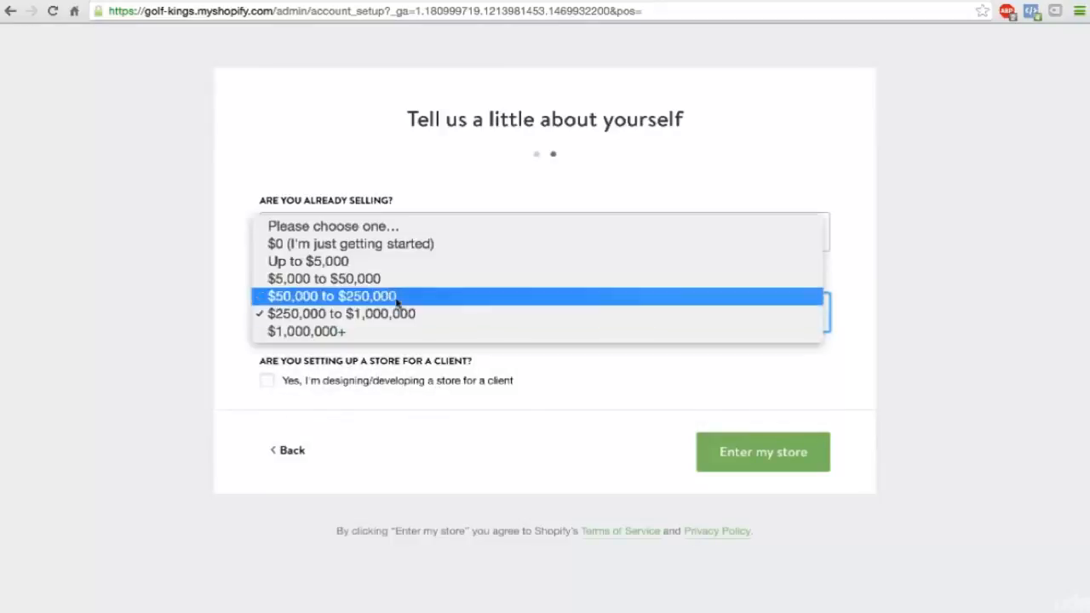
{"action": "left_click", "coordinate": [383, 247]}
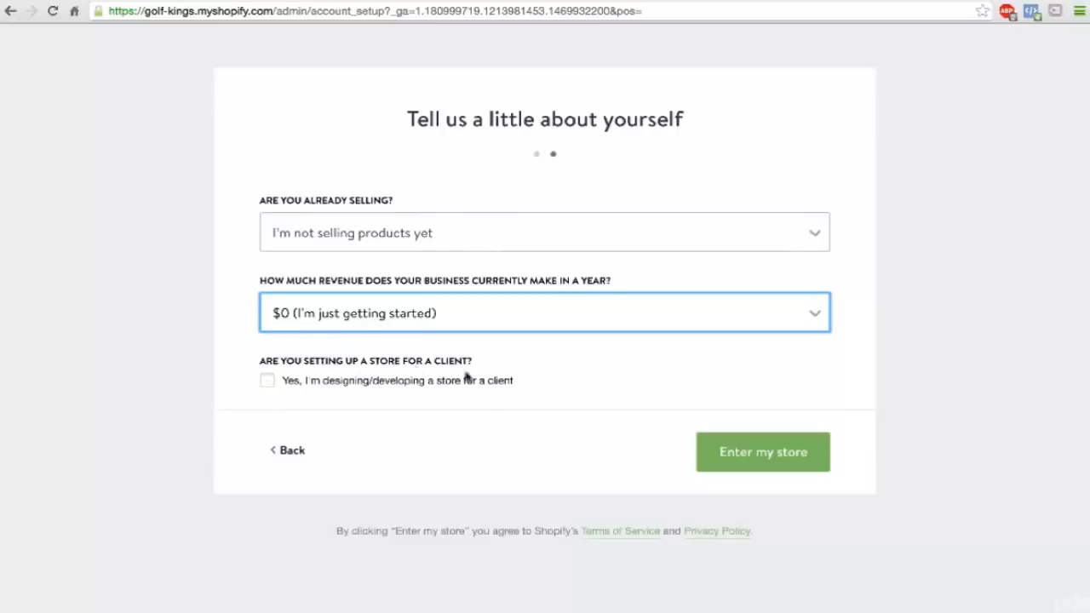
Submit the questionnaire to enter the new store and open the selection of plans.
{"action": "left_click", "coordinate": [761, 454]}
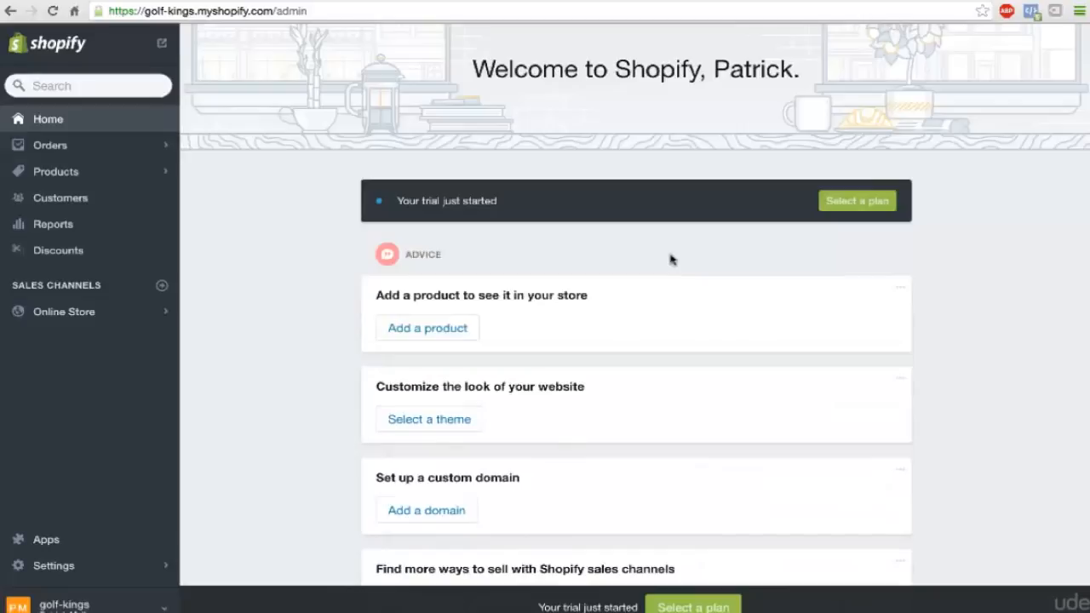
{"action": "left_click", "coordinate": [854, 204]}
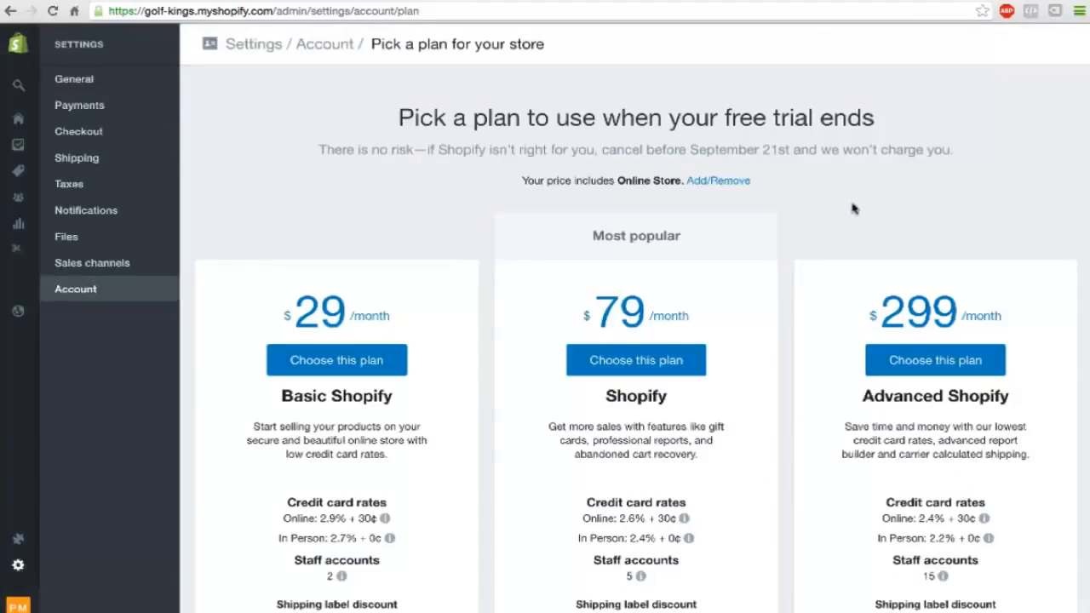
Compare the three plans' prices, credit card rates, staff accounts and shipping discounts, and choose the $29 Basic Shopify plan.
{"action": "scroll", "coordinate": [854, 208], "scroll_direction": "down", "scroll_amount": 1}
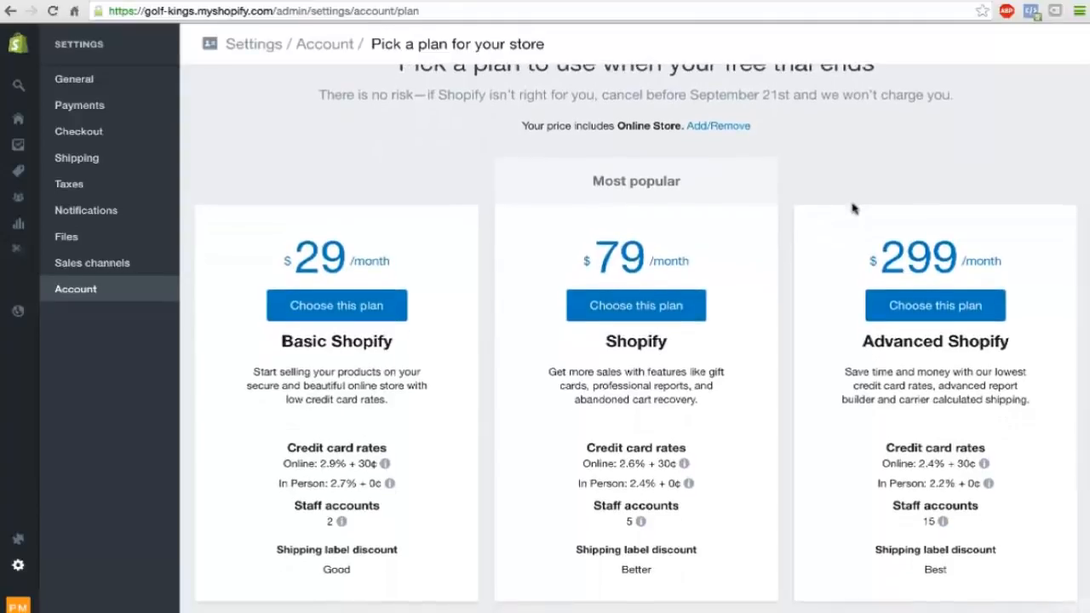
{"action": "scroll", "coordinate": [855, 208], "scroll_direction": "up", "scroll_amount": 1}
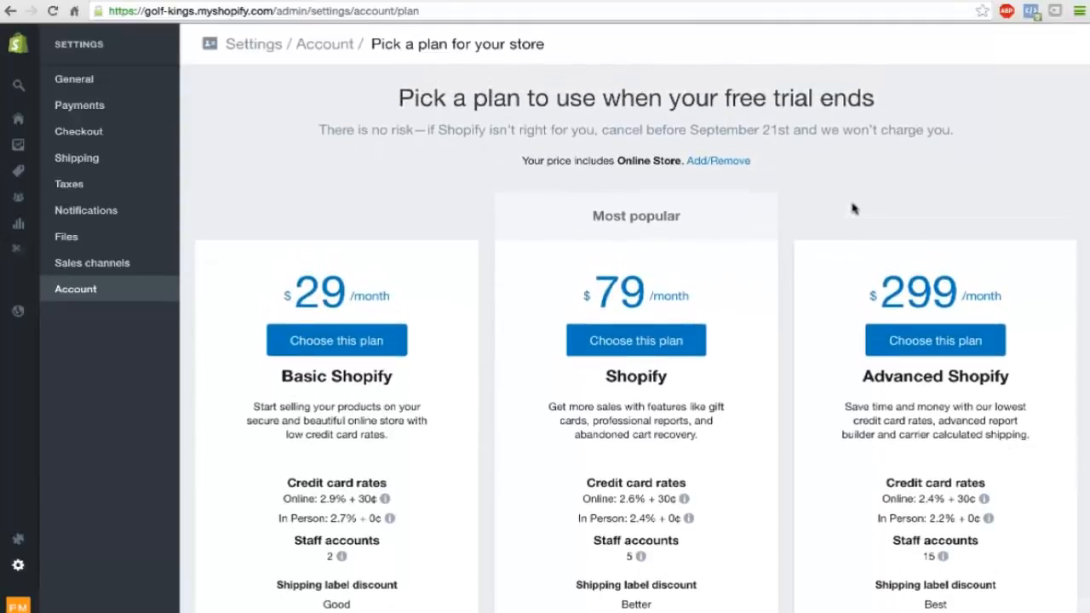
{"action": "scroll", "coordinate": [855, 208], "scroll_direction": "down", "scroll_amount": 1}
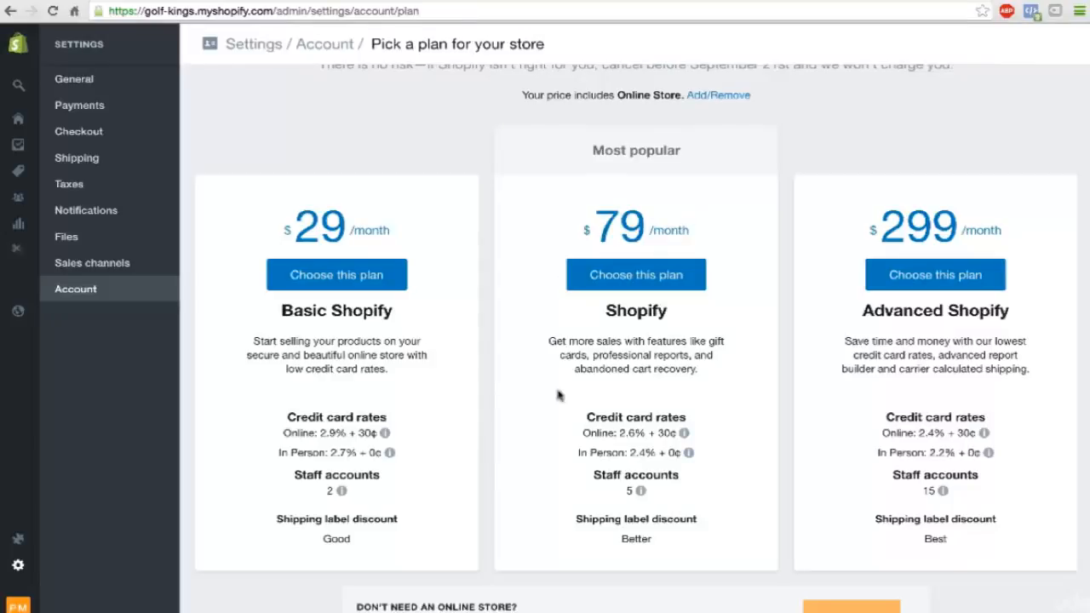
{"action": "mouse_move", "coordinate": [688, 452]}
{"action": "mouse_move", "coordinate": [632, 434]}
{"action": "scroll", "coordinate": [712, 478], "scroll_direction": "down", "scroll_amount": 1}
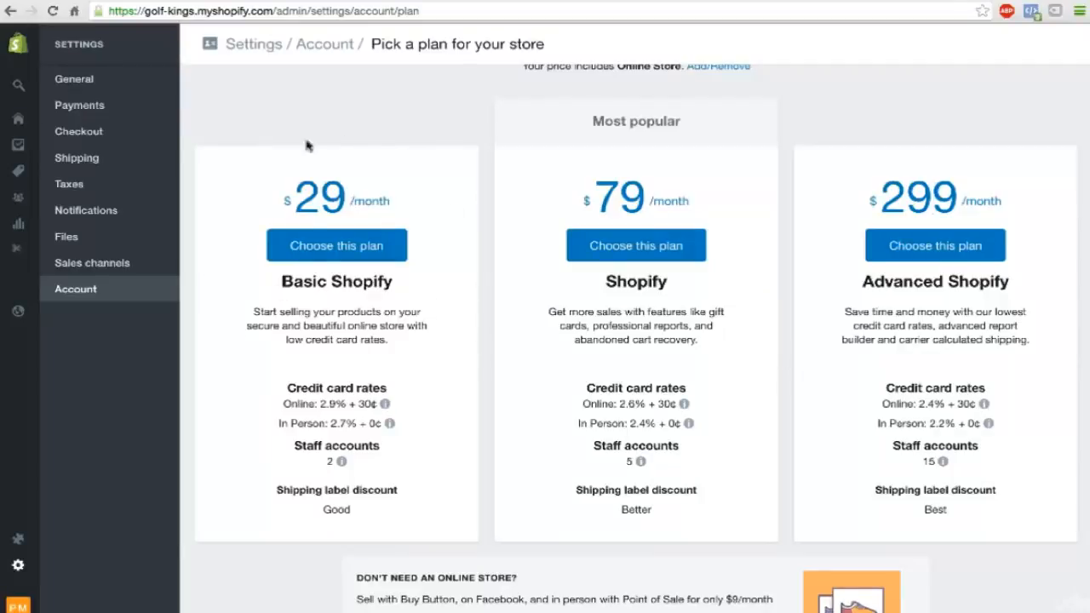
{"action": "scroll", "coordinate": [432, 272], "scroll_direction": "down", "scroll_amount": 1}
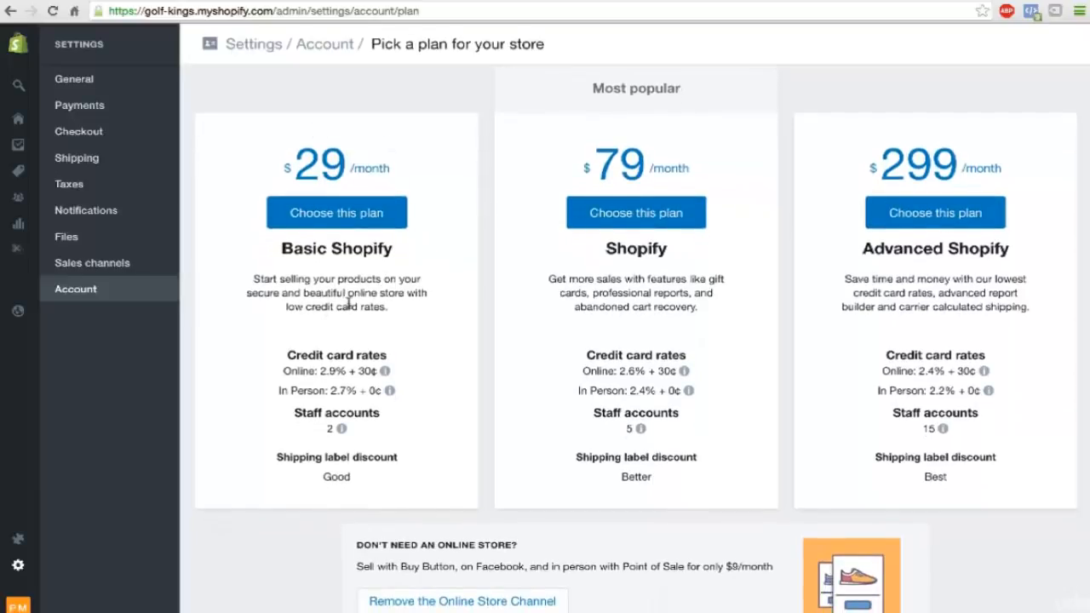
{"action": "scroll", "coordinate": [348, 305], "scroll_direction": "down", "scroll_amount": 1}
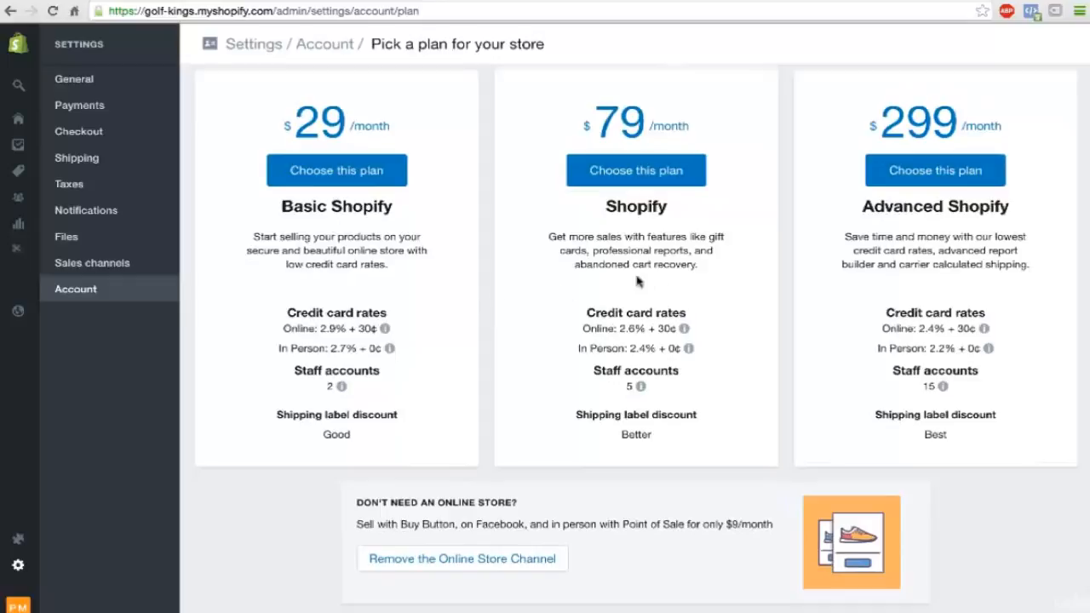
{"action": "scroll", "coordinate": [511, 273], "scroll_direction": "up", "scroll_amount": 1}
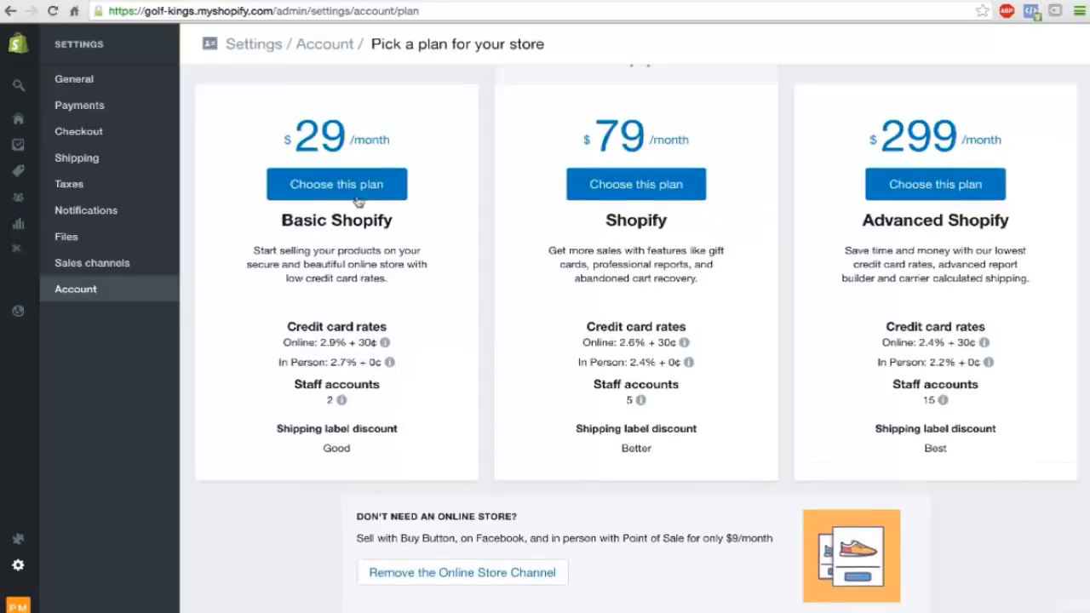
{"action": "left_click", "coordinate": [333, 184]}
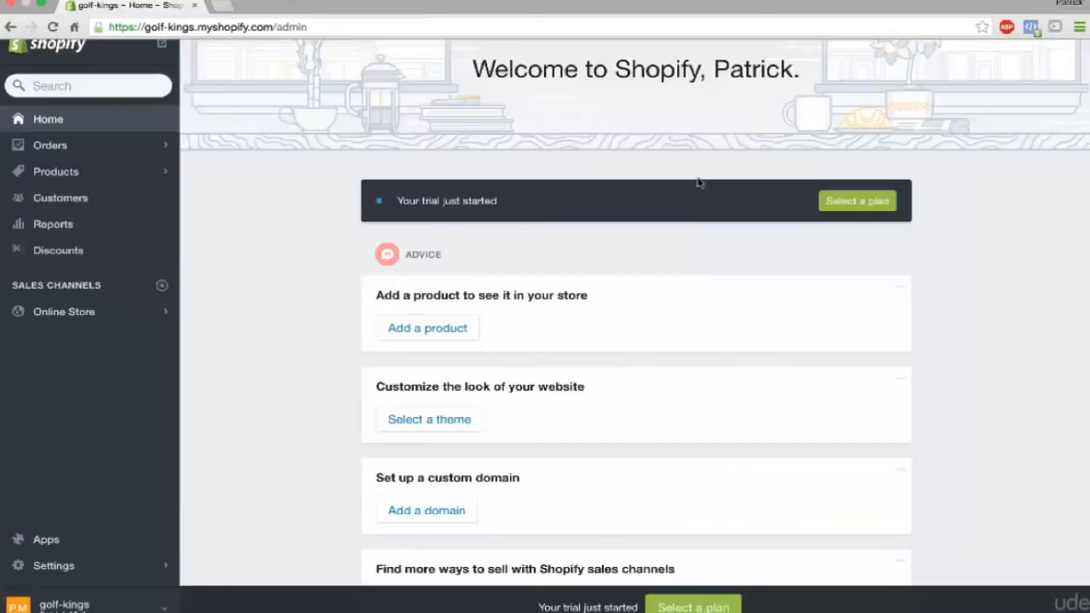
Go to the Theme Store from the online store's themes and browse the themes offered there.
{"action": "left_click", "coordinate": [65, 314]}
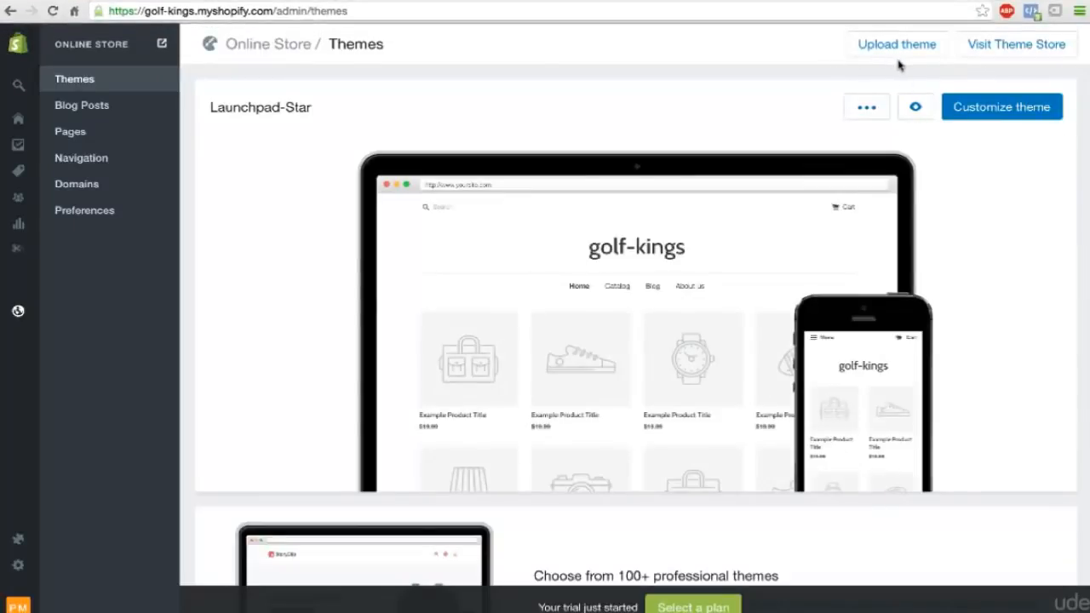
{"action": "left_click", "coordinate": [984, 53]}
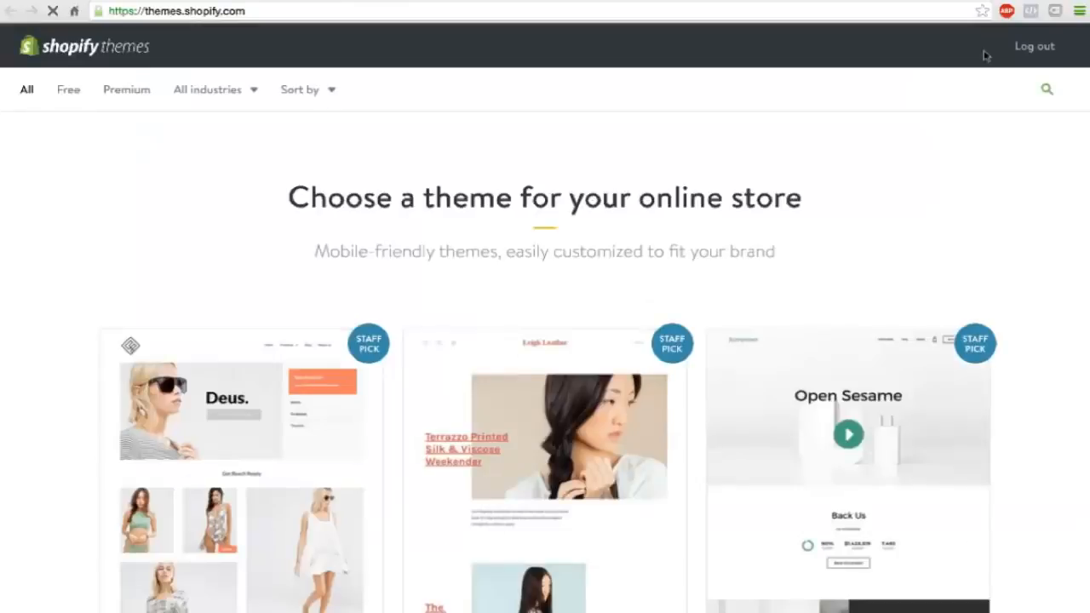
{"action": "scroll", "coordinate": [583, 258], "scroll_direction": "down", "scroll_amount": 3}
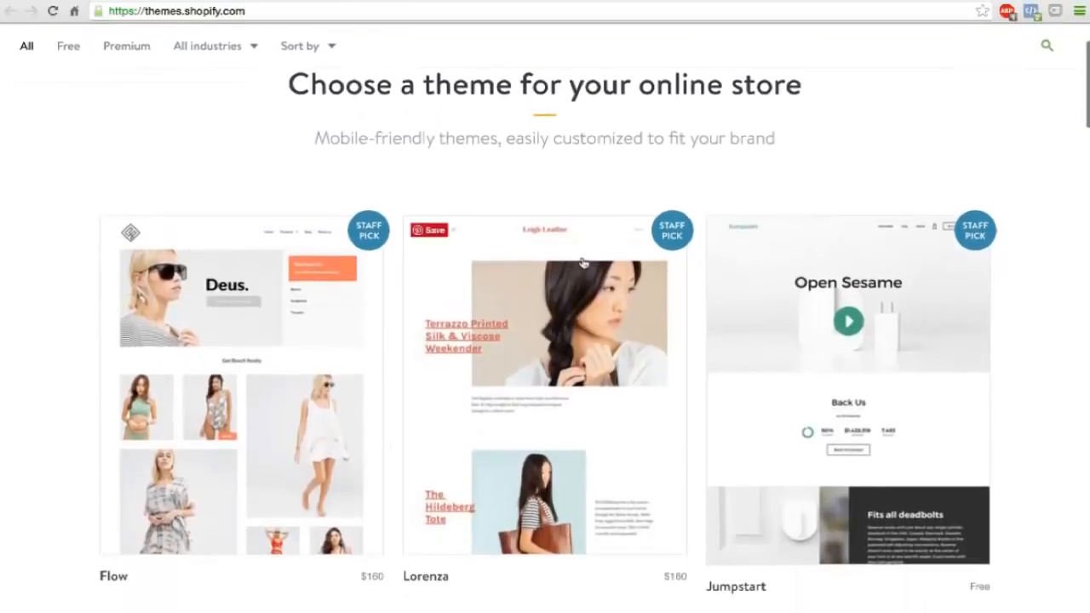
{"action": "scroll", "coordinate": [582, 261], "scroll_direction": "down", "scroll_amount": 3}
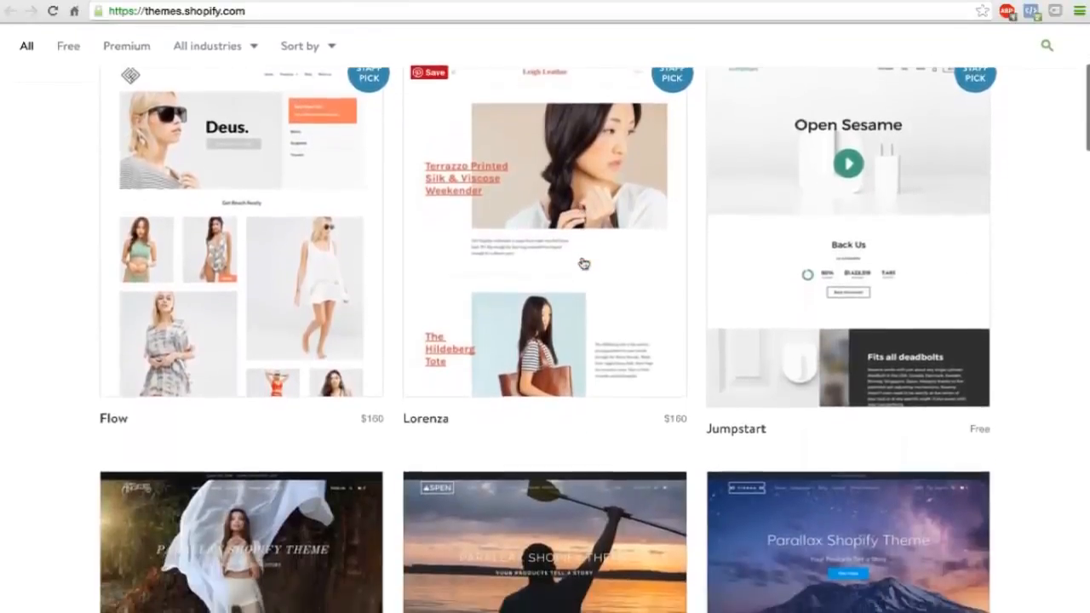
{"action": "scroll", "coordinate": [584, 264], "scroll_direction": "down", "scroll_amount": 1}
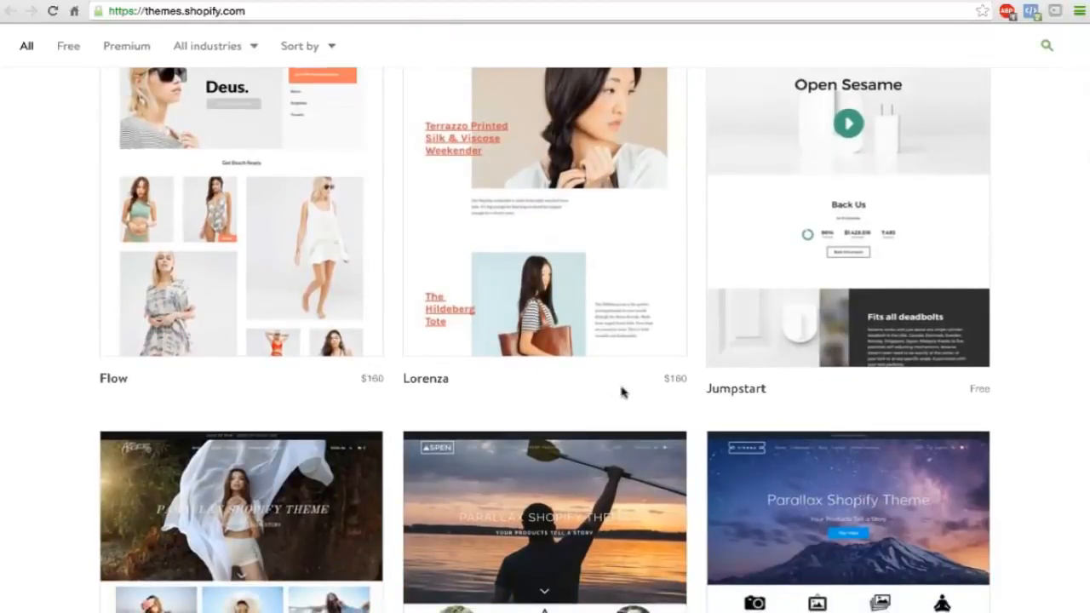
Look through the staff picks and the Parallax and Pacific designs in the full theme list.
{"action": "scroll", "coordinate": [622, 392], "scroll_direction": "down", "scroll_amount": 1}
{"action": "scroll", "coordinate": [622, 394], "scroll_direction": "up", "scroll_amount": 2}
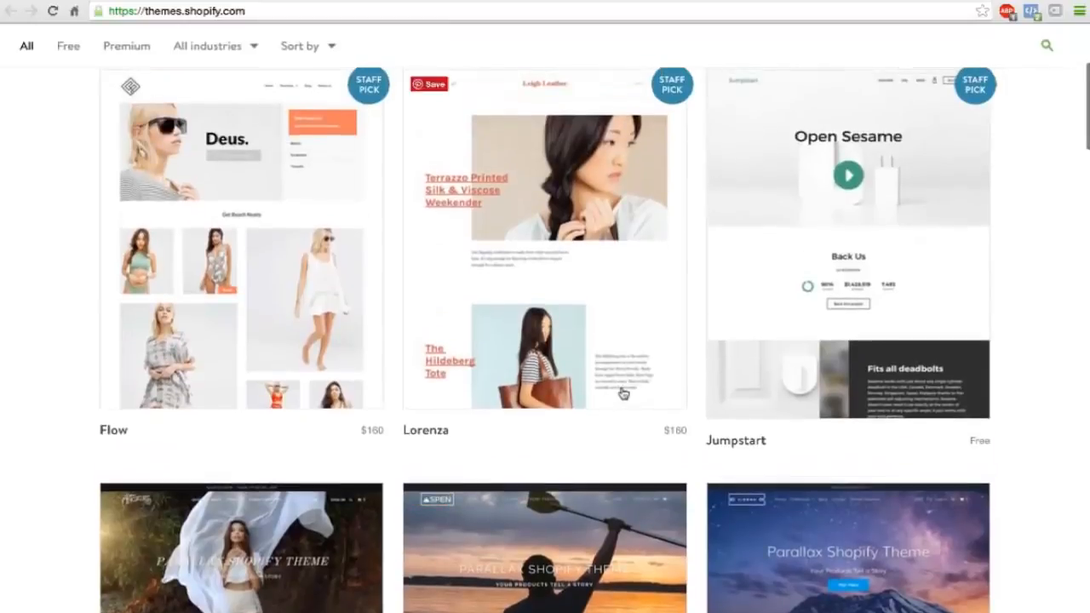
{"action": "scroll", "coordinate": [623, 394], "scroll_direction": "up", "scroll_amount": 1}
{"action": "scroll", "coordinate": [623, 394], "scroll_direction": "down", "scroll_amount": 3}
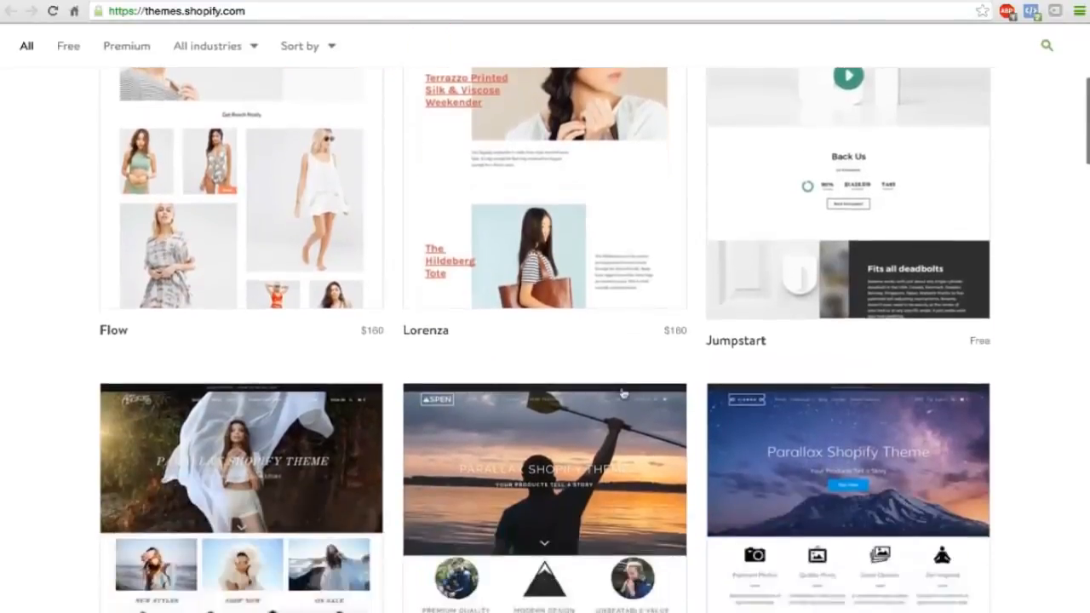
{"action": "scroll", "coordinate": [622, 394], "scroll_direction": "down", "scroll_amount": 6}
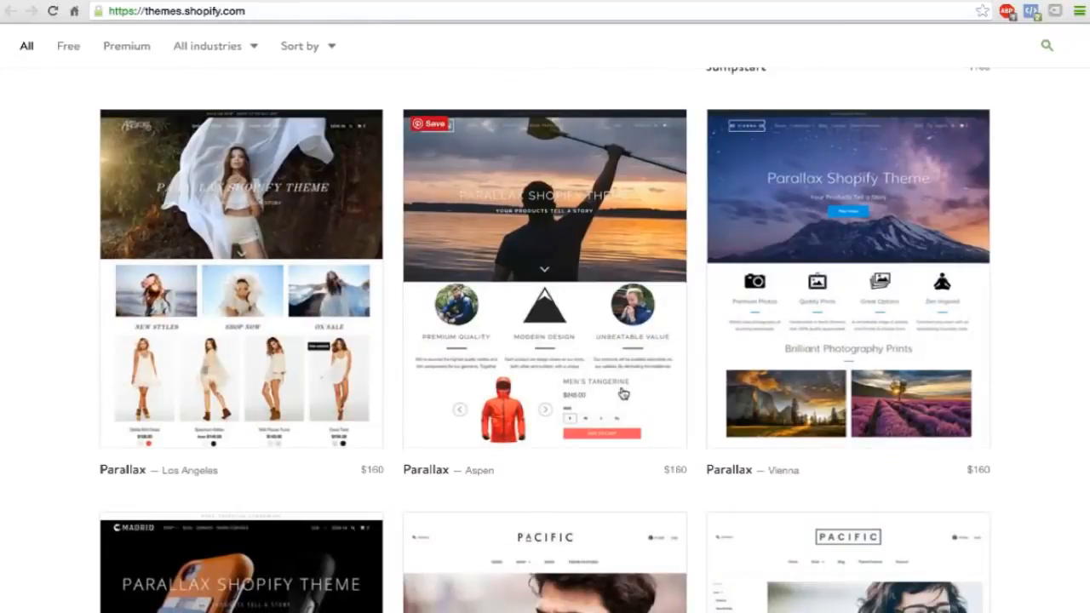
{"action": "scroll", "coordinate": [623, 394], "scroll_direction": "down", "scroll_amount": 4}
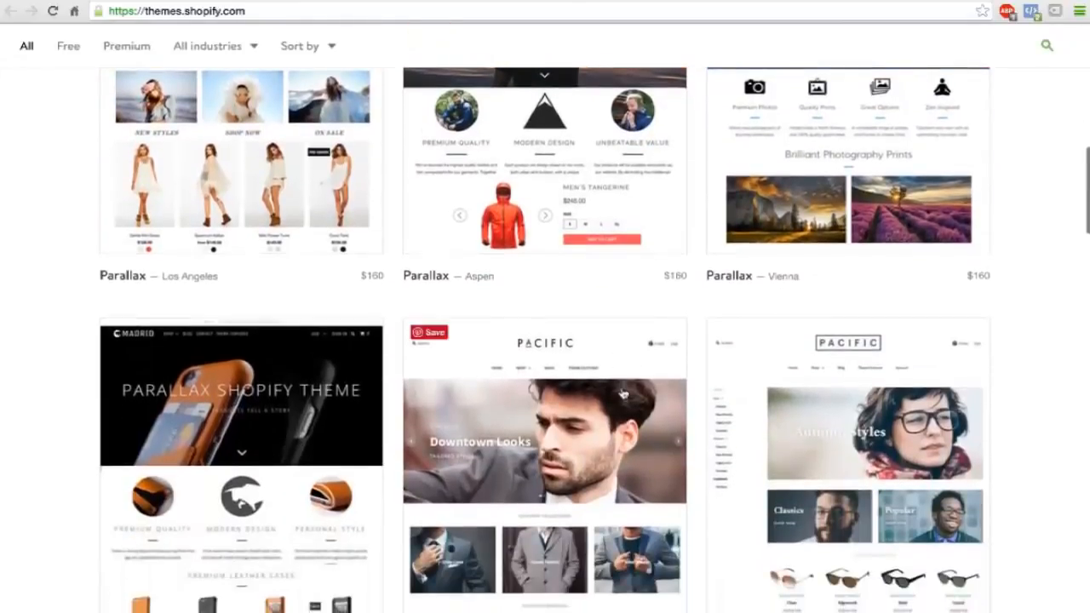
{"action": "scroll", "coordinate": [623, 394], "scroll_direction": "up", "scroll_amount": 10}
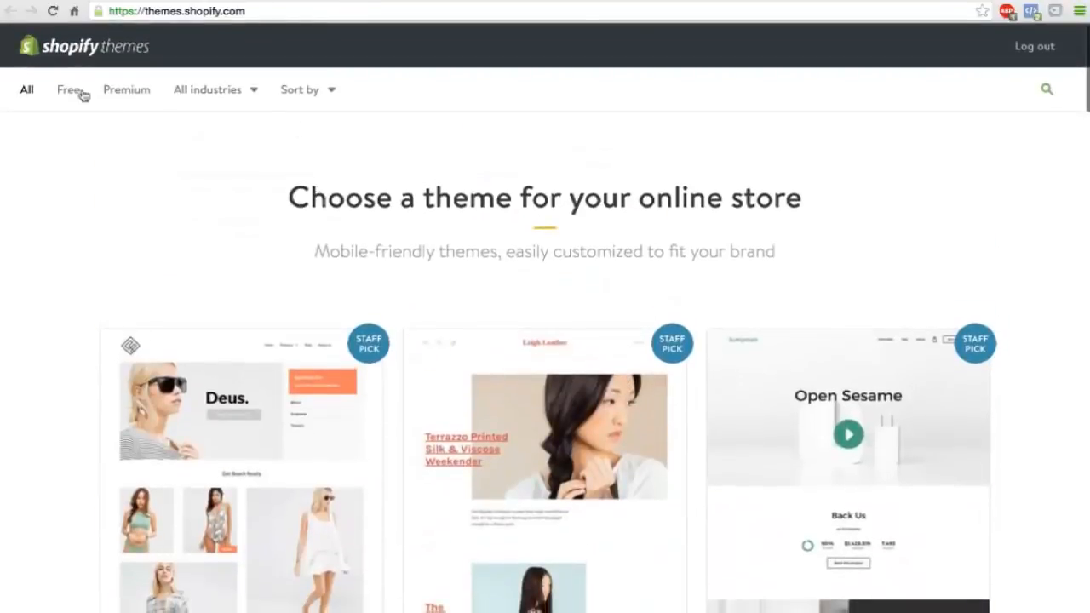
Show only the free themes and open the page of the Brooklyn theme.
{"action": "left_click", "coordinate": [71, 90]}
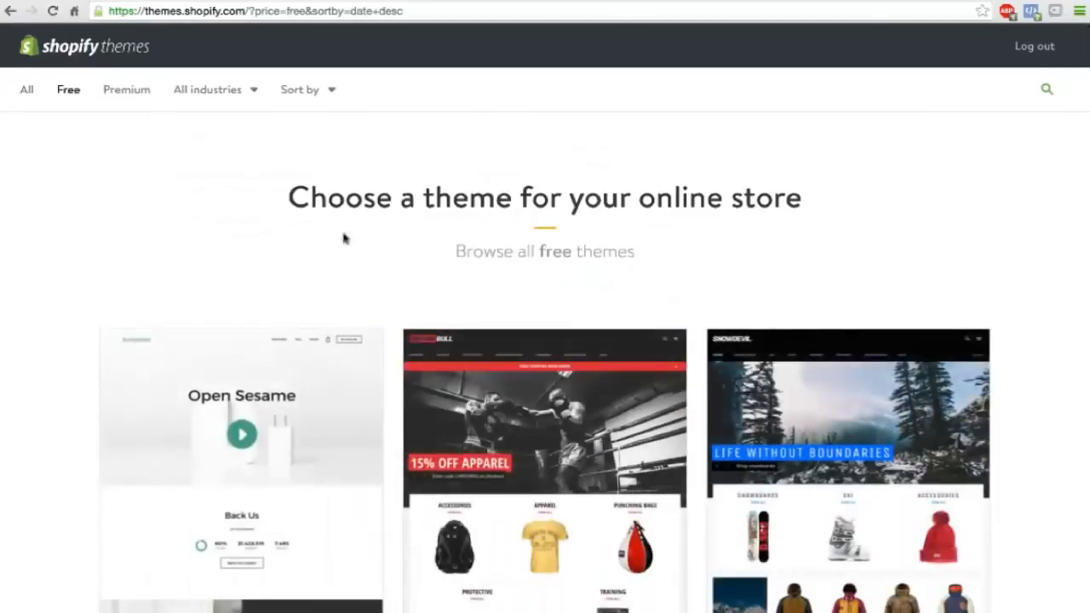
{"action": "scroll", "coordinate": [355, 250], "scroll_direction": "down", "scroll_amount": 3}
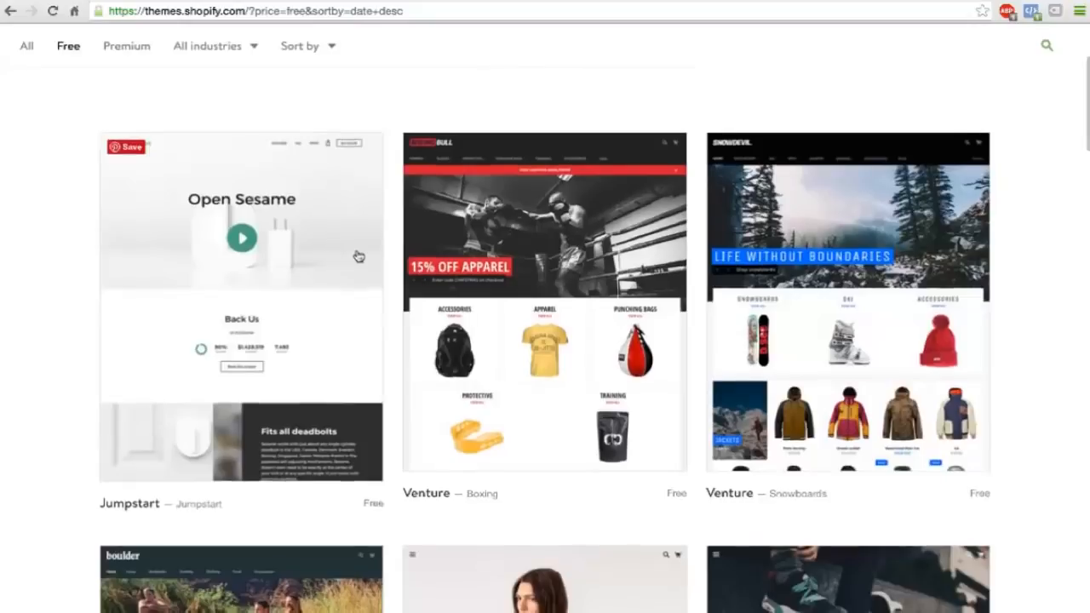
{"action": "scroll", "coordinate": [359, 256], "scroll_direction": "down", "scroll_amount": 5}
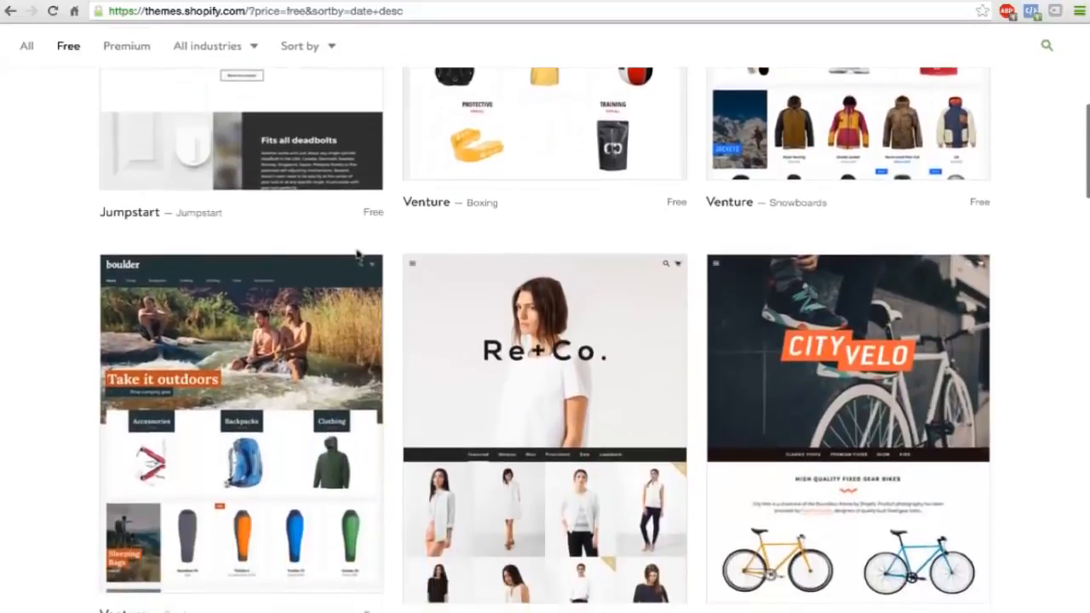
{"action": "scroll", "coordinate": [359, 254], "scroll_direction": "down", "scroll_amount": 8}
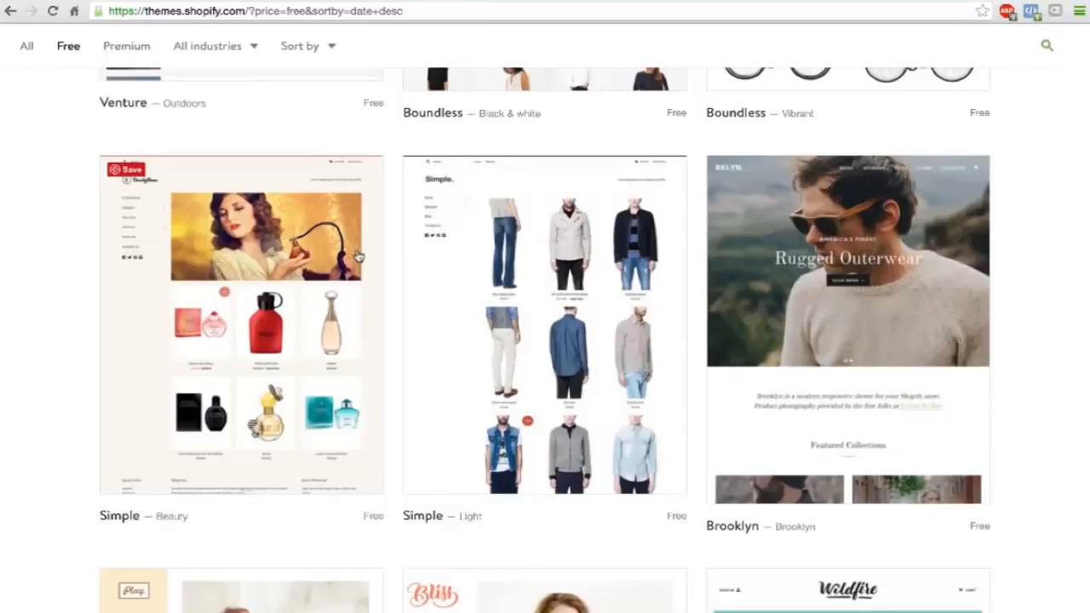
{"action": "left_click", "coordinate": [766, 308]}
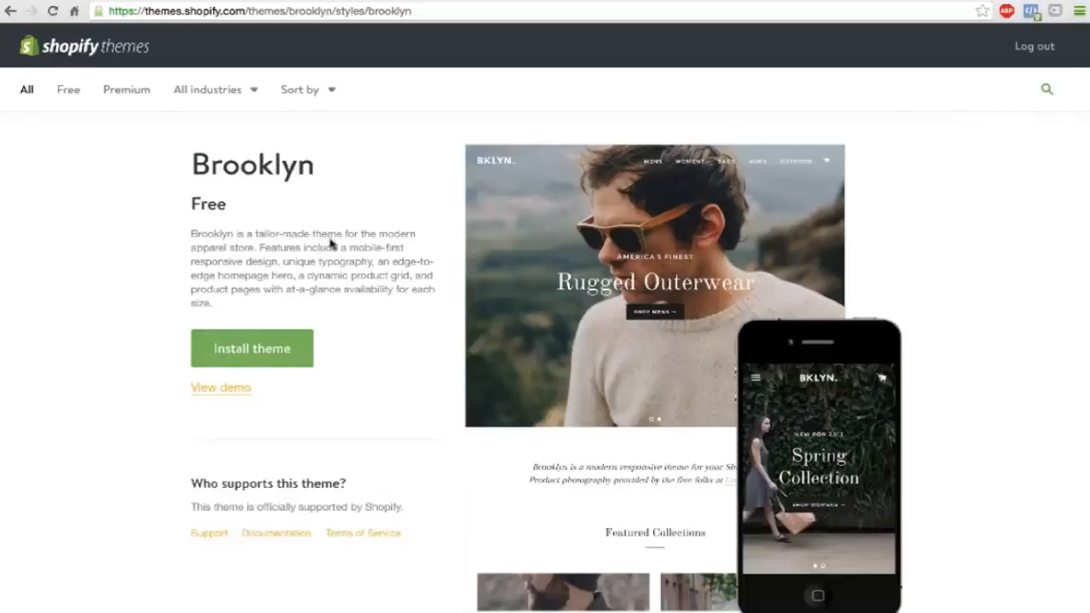
Look over the Brooklyn theme's details, install it and publish it as the store's theme.
{"action": "mouse_move", "coordinate": [524, 247]}
{"action": "scroll", "coordinate": [405, 254], "scroll_direction": "down", "scroll_amount": 1}
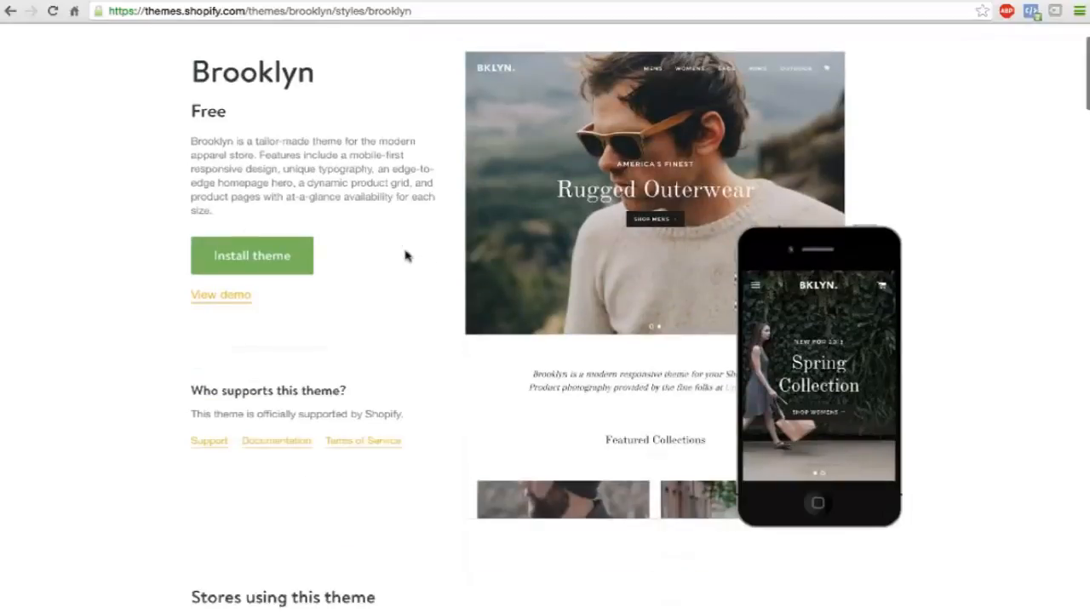
{"action": "scroll", "coordinate": [405, 253], "scroll_direction": "down", "scroll_amount": 2}
{"action": "scroll", "coordinate": [406, 254], "scroll_direction": "up", "scroll_amount": 3}
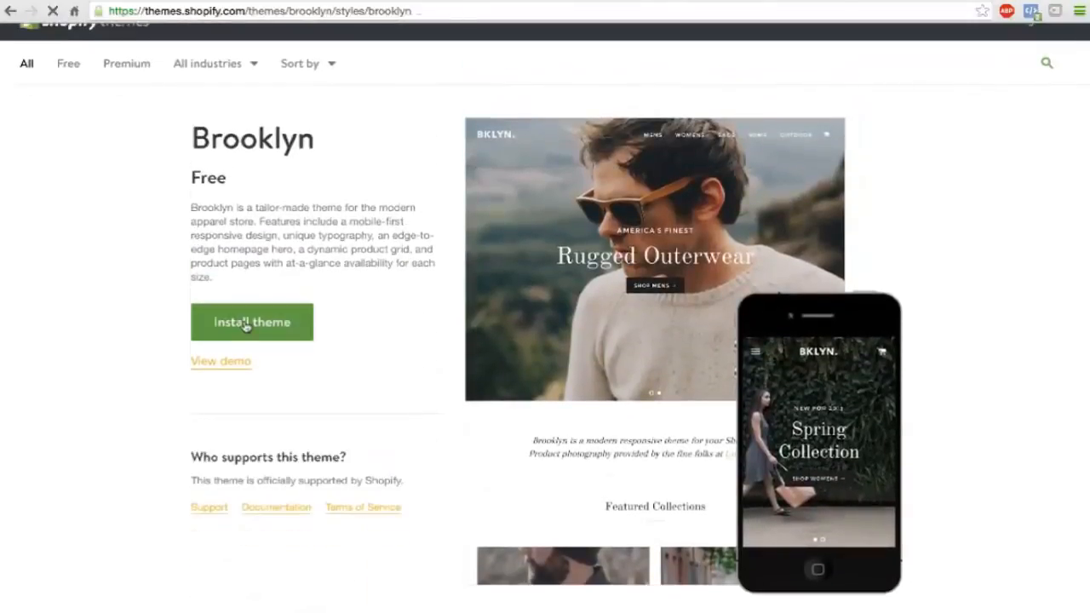
{"action": "left_click", "coordinate": [245, 322]}
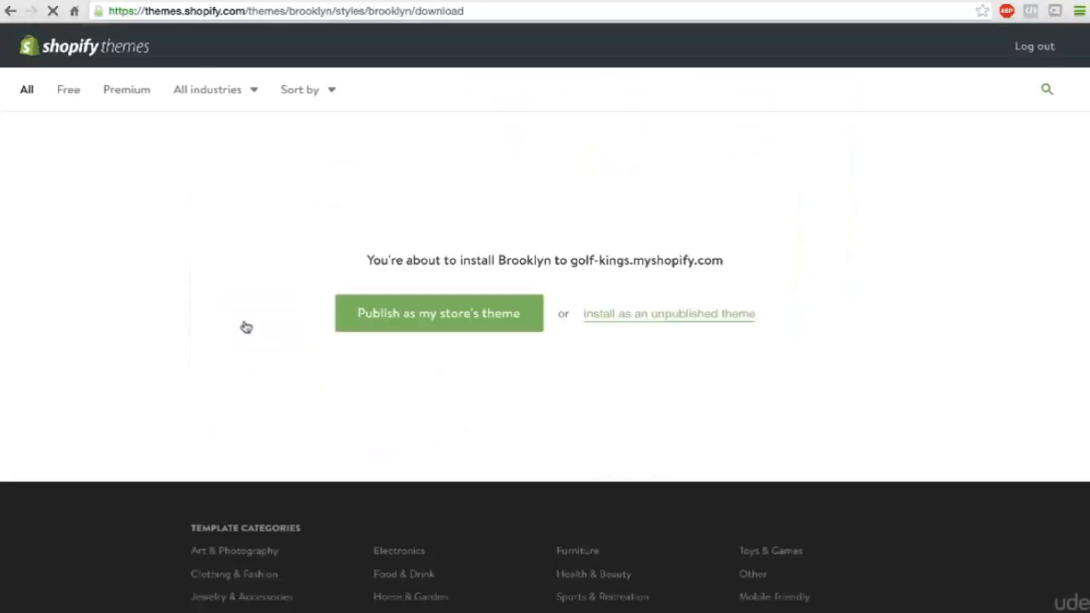
{"action": "left_click", "coordinate": [423, 321]}
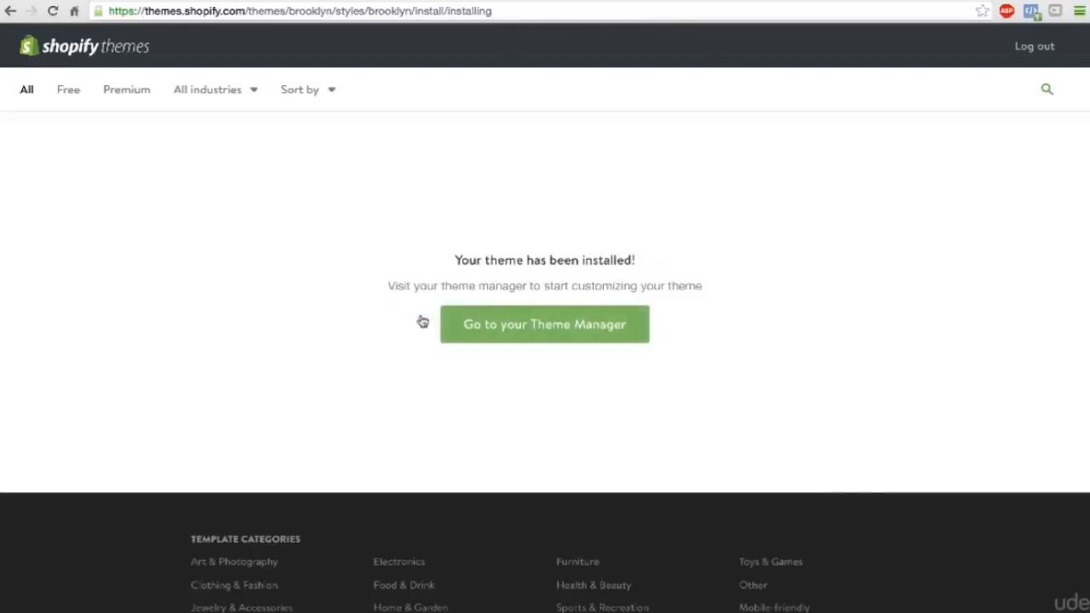
Go to the store's theme manager and open the Brooklyn theme for customizing.
{"action": "left_click", "coordinate": [527, 324]}
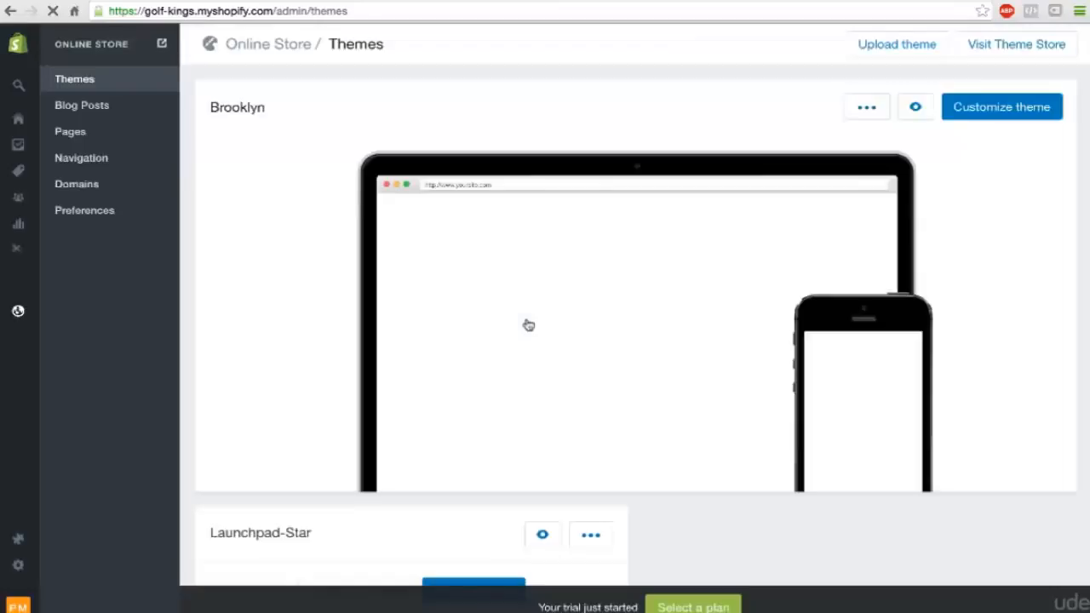
{"action": "mouse_move", "coordinate": [677, 254]}
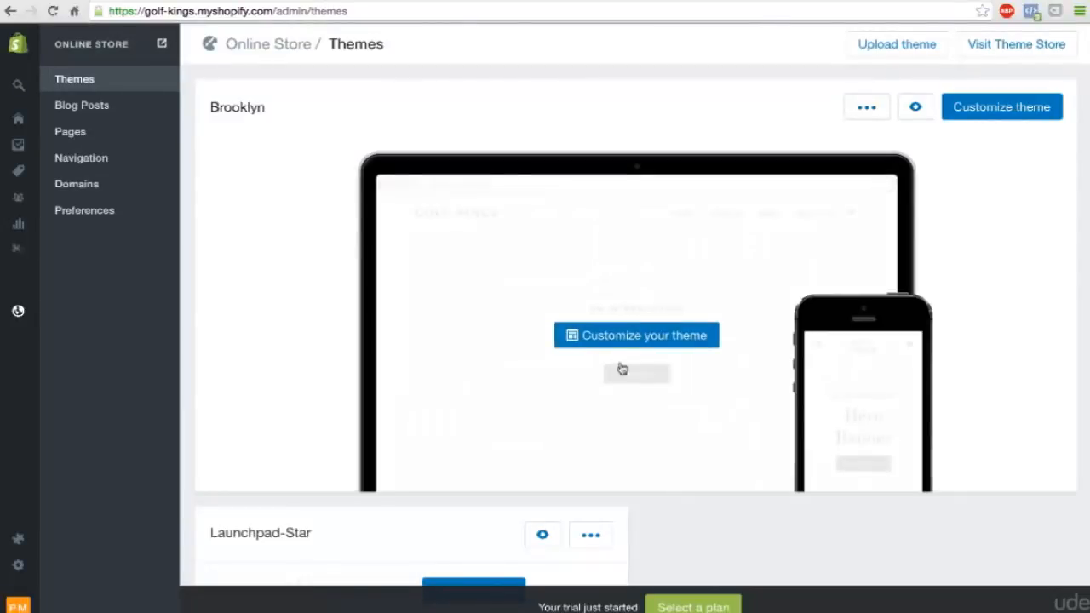
{"action": "left_click", "coordinate": [1012, 111]}
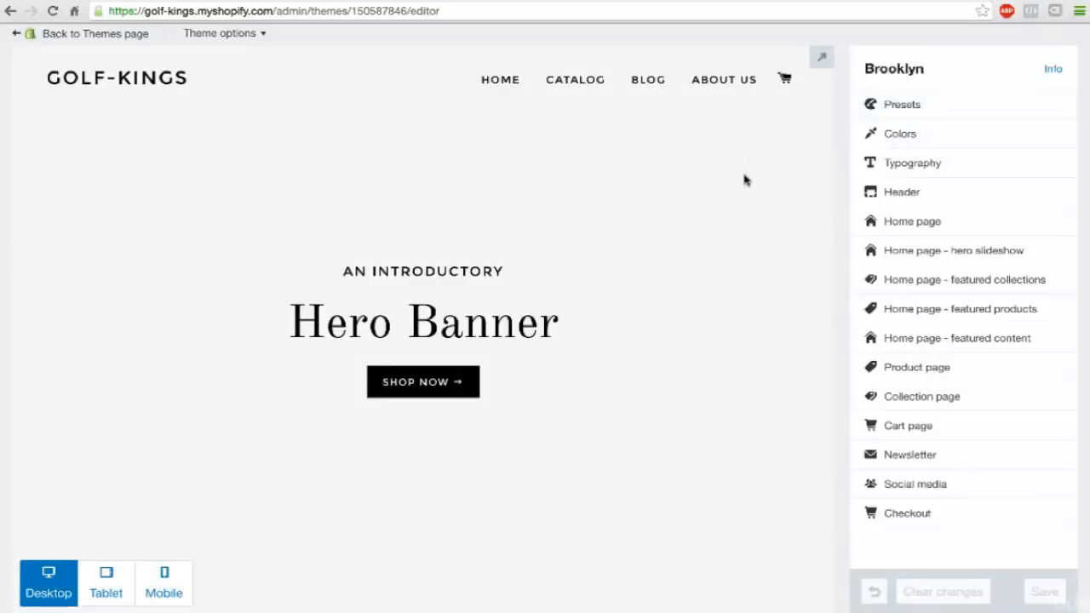
Examine the home page preview from the hero banner through the featured collections and products to the mailing list signup.
{"action": "scroll", "coordinate": [745, 180], "scroll_direction": "down", "scroll_amount": 2}
{"action": "scroll", "coordinate": [745, 180], "scroll_direction": "up", "scroll_amount": 1}
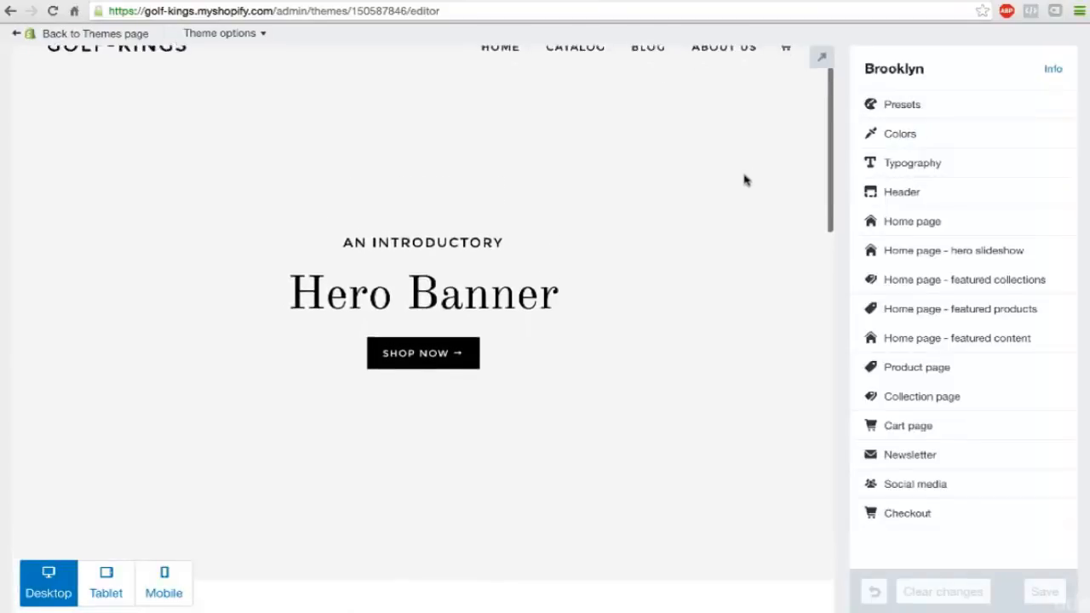
{"action": "scroll", "coordinate": [744, 180], "scroll_direction": "up", "scroll_amount": 1}
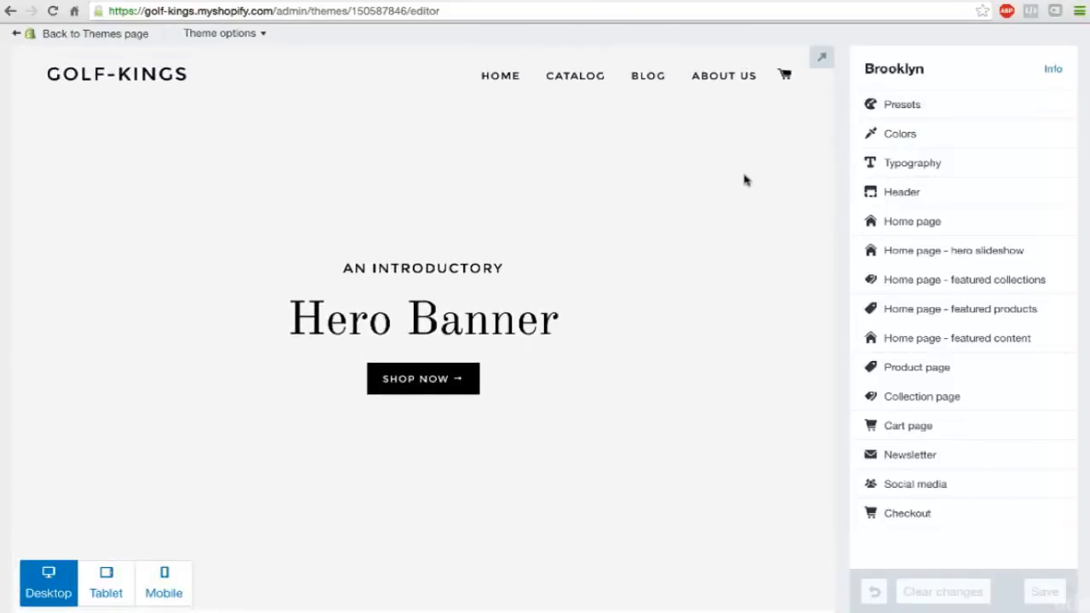
{"action": "scroll", "coordinate": [744, 179], "scroll_direction": "down", "scroll_amount": 6}
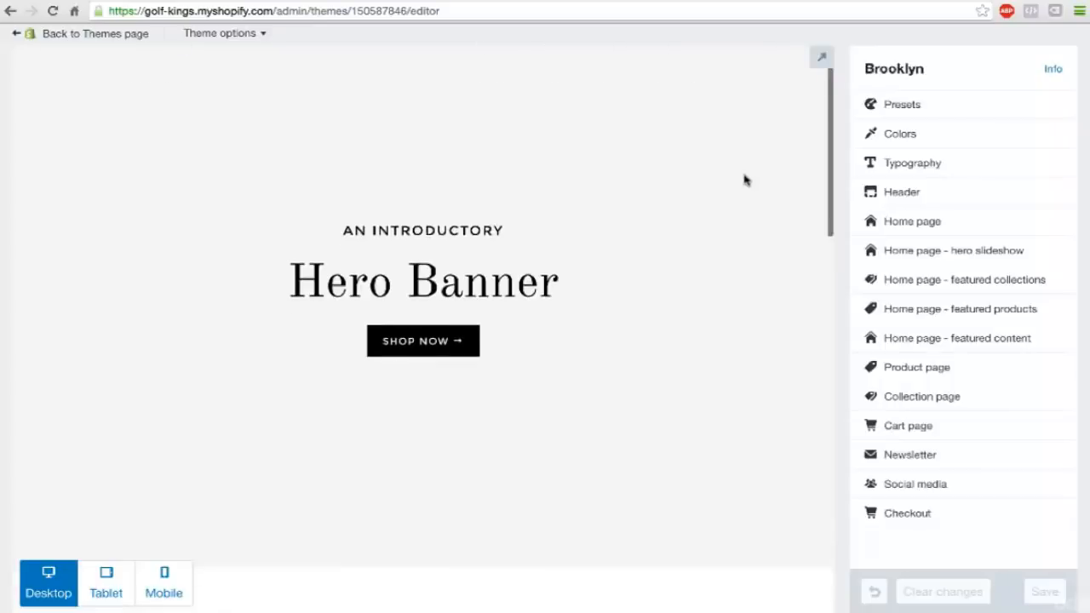
{"action": "scroll", "coordinate": [744, 180], "scroll_direction": "down", "scroll_amount": 3}
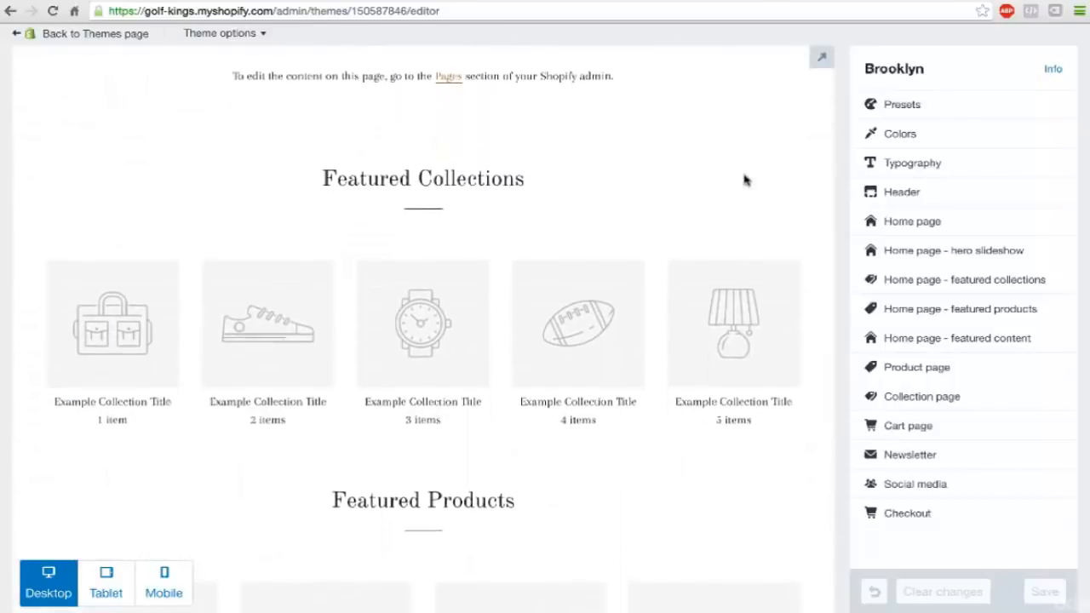
{"action": "scroll", "coordinate": [744, 180], "scroll_direction": "down", "scroll_amount": 1}
{"action": "scroll", "coordinate": [744, 180], "scroll_direction": "down", "scroll_amount": 2}
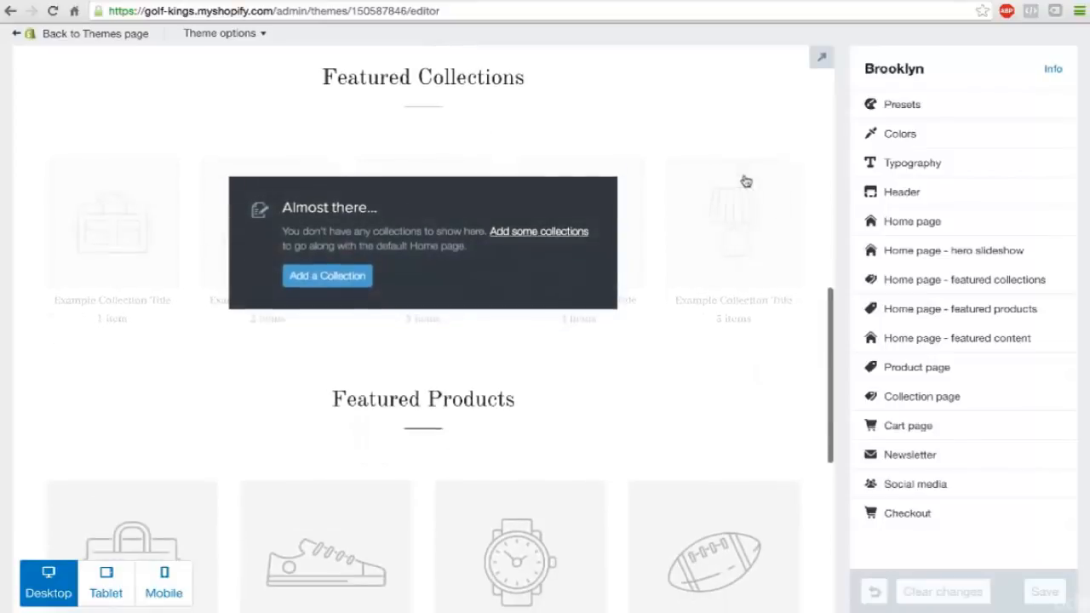
{"action": "scroll", "coordinate": [744, 210], "scroll_direction": "down", "scroll_amount": 2}
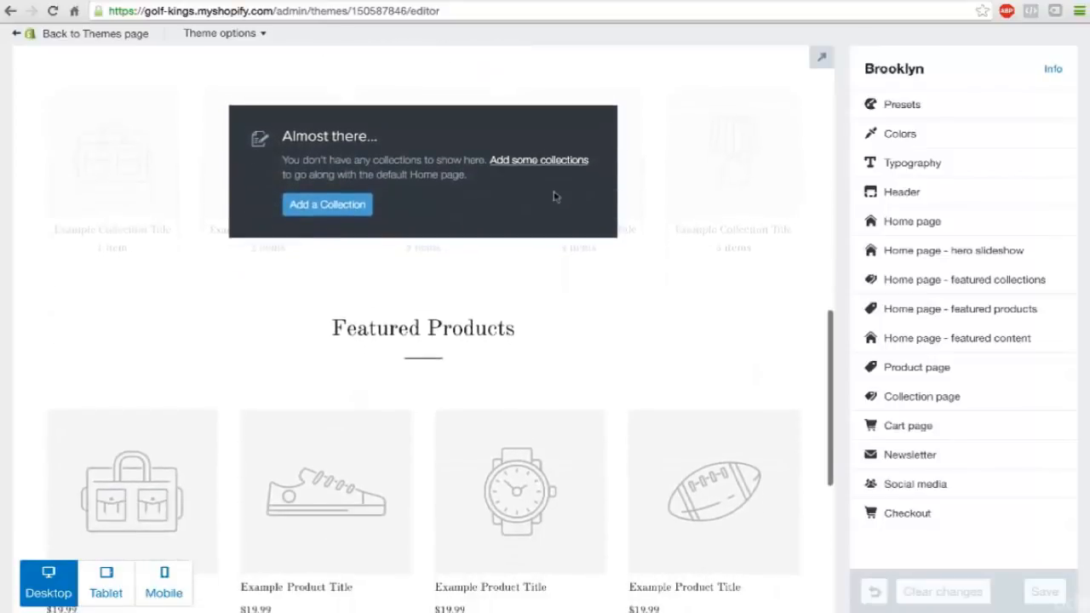
{"action": "scroll", "coordinate": [589, 270], "scroll_direction": "down", "scroll_amount": 4}
{"action": "scroll", "coordinate": [591, 270], "scroll_direction": "down", "scroll_amount": 2}
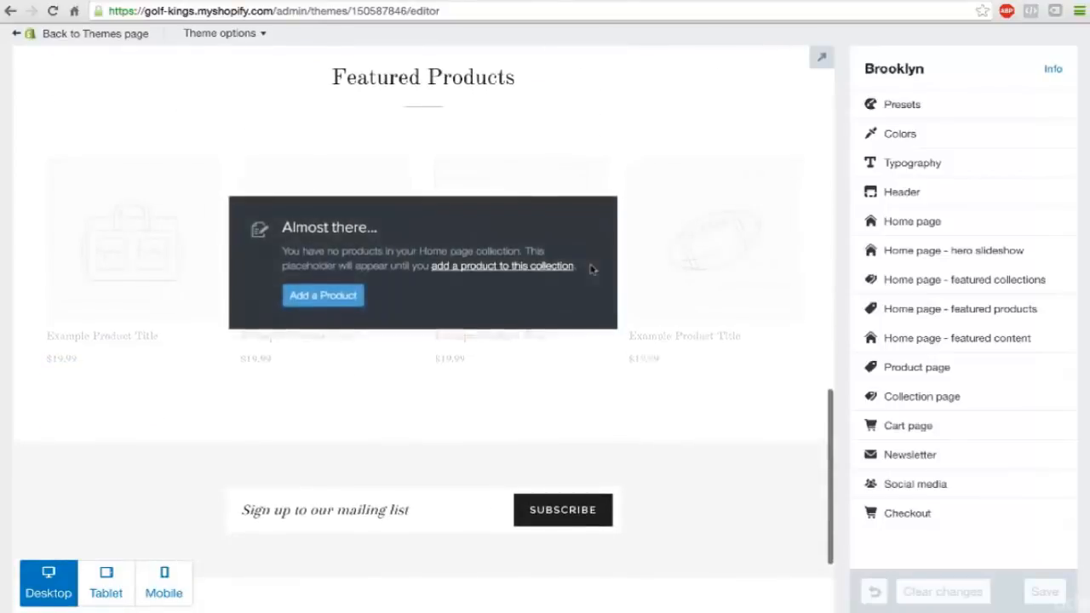
{"action": "scroll", "coordinate": [591, 270], "scroll_direction": "down", "scroll_amount": 3}
{"action": "scroll", "coordinate": [591, 270], "scroll_direction": "up", "scroll_amount": 15}
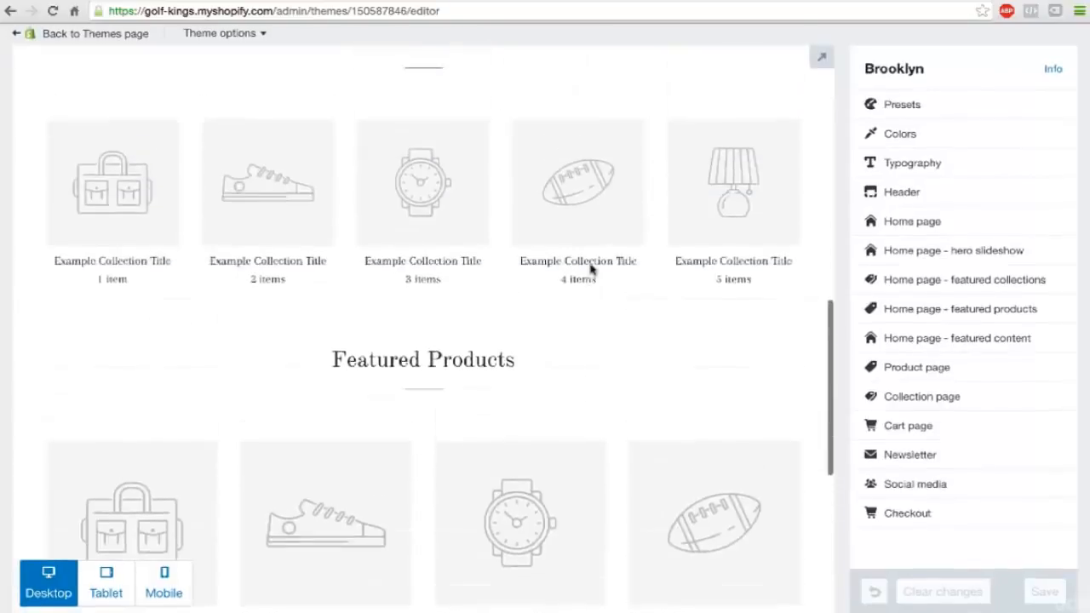
{"action": "scroll", "coordinate": [591, 270], "scroll_direction": "up", "scroll_amount": 2}
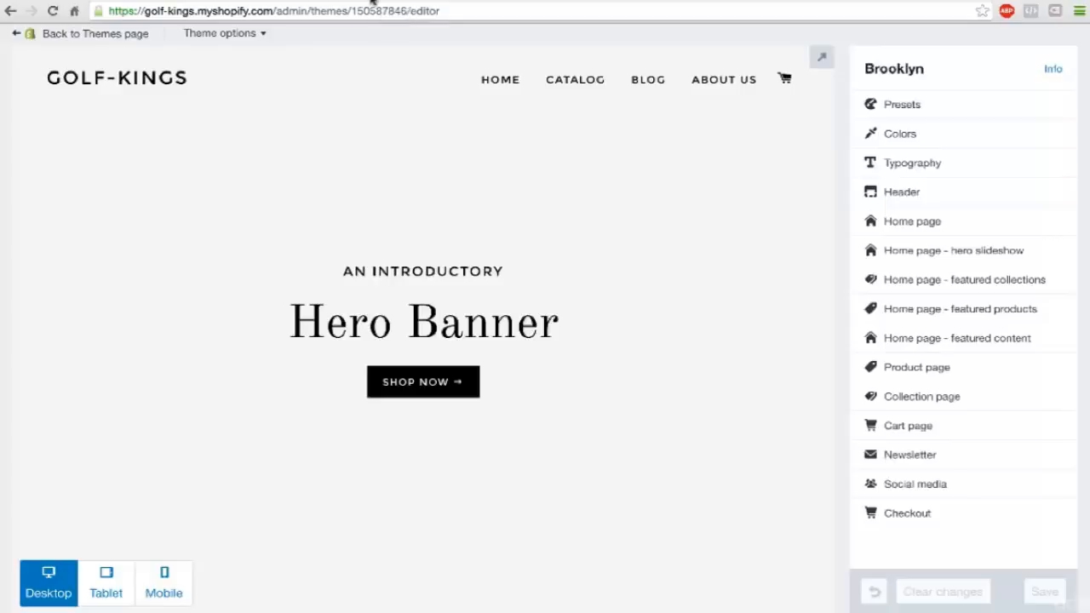
Open freepik.com in a new browser tab.
{"action": "key", "text": "ctrl+t"}
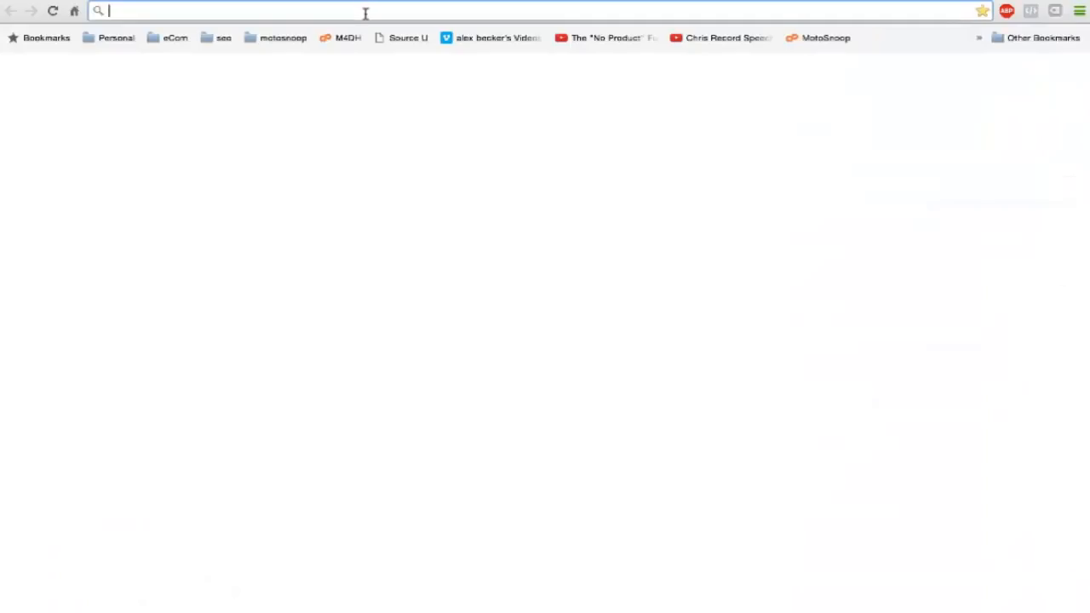
{"action": "type", "text": "freepik.com"}
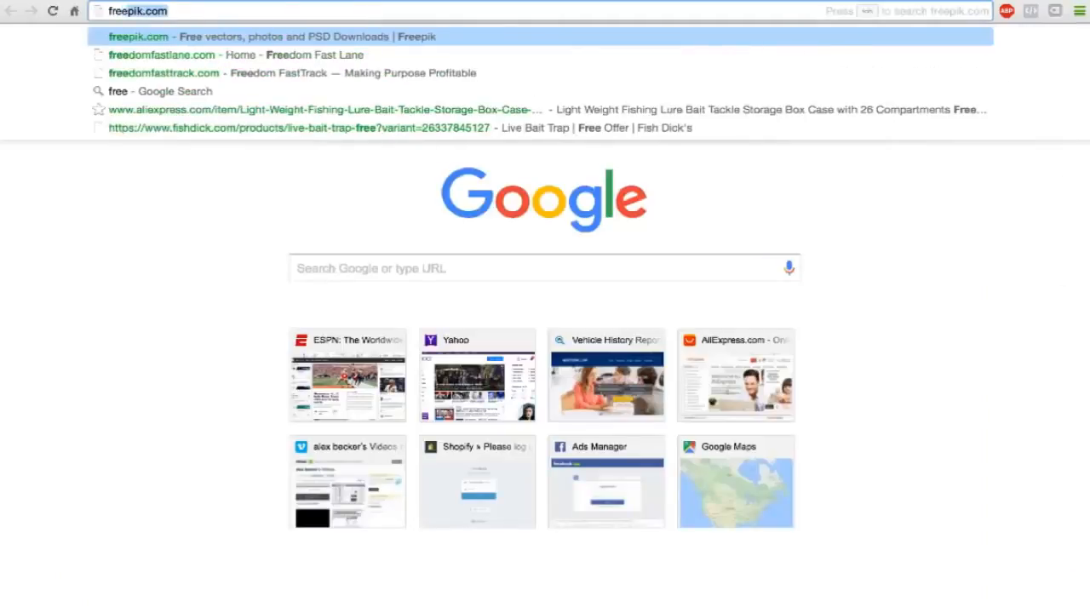
{"action": "key", "text": "Return"}
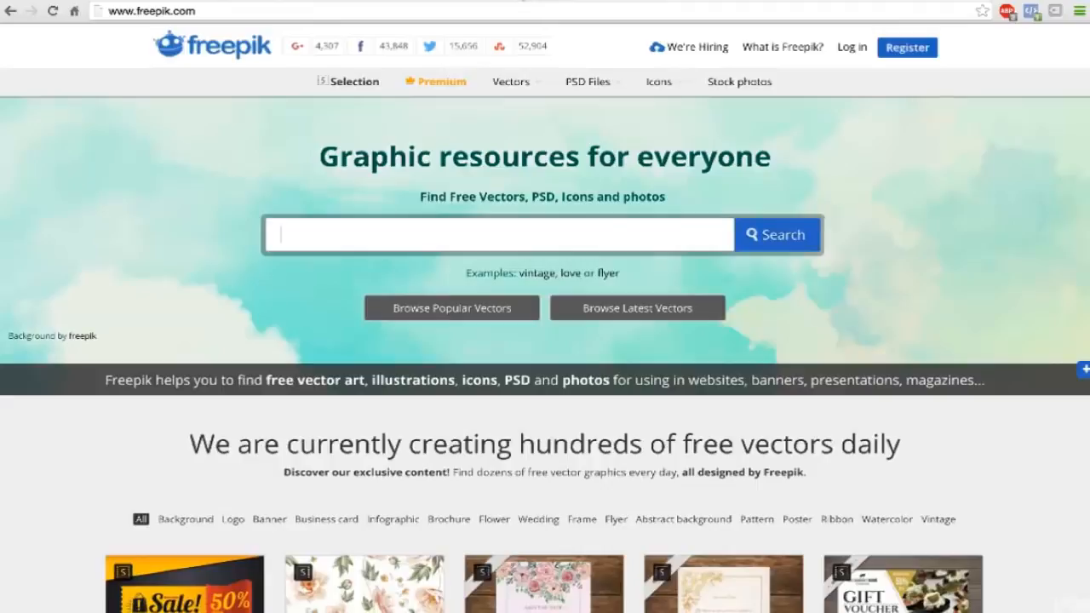
{"action": "key", "text": "ctrl+t"}
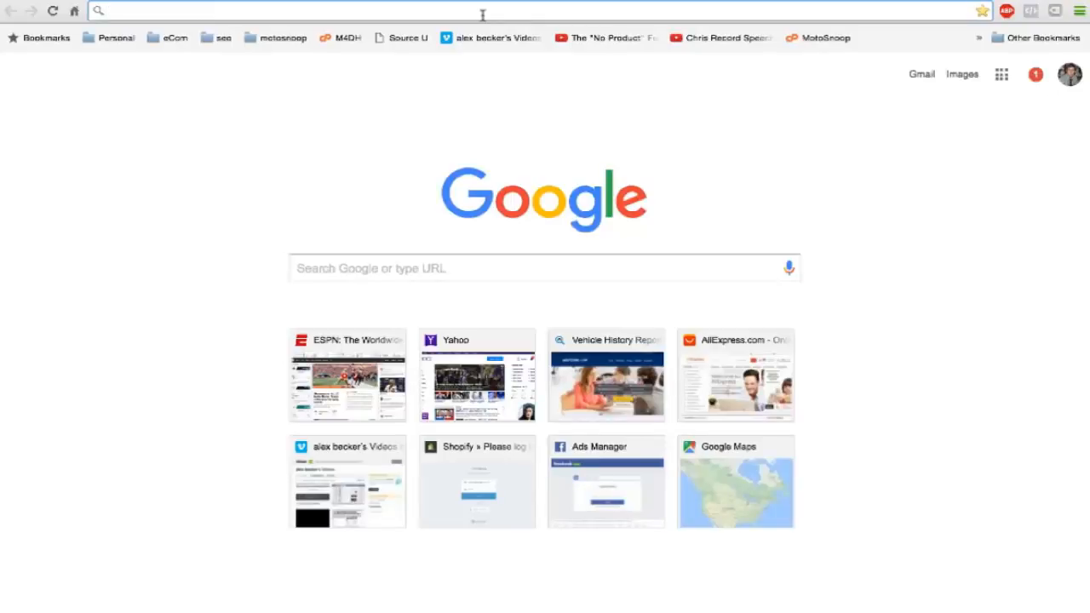
{"action": "left_click", "coordinate": [439, 0]}
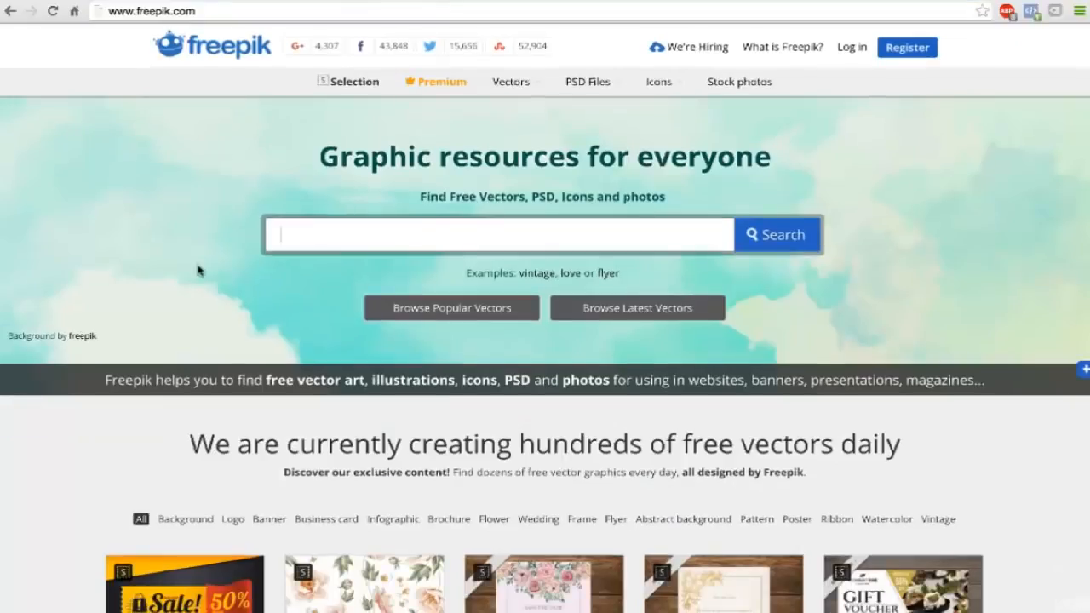
Search Freepik for "golf" and browse the graphics offered.
{"action": "scroll", "coordinate": [198, 270], "scroll_direction": "down", "scroll_amount": 1}
{"action": "type", "text": "golf"}
{"action": "key", "text": "Return"}
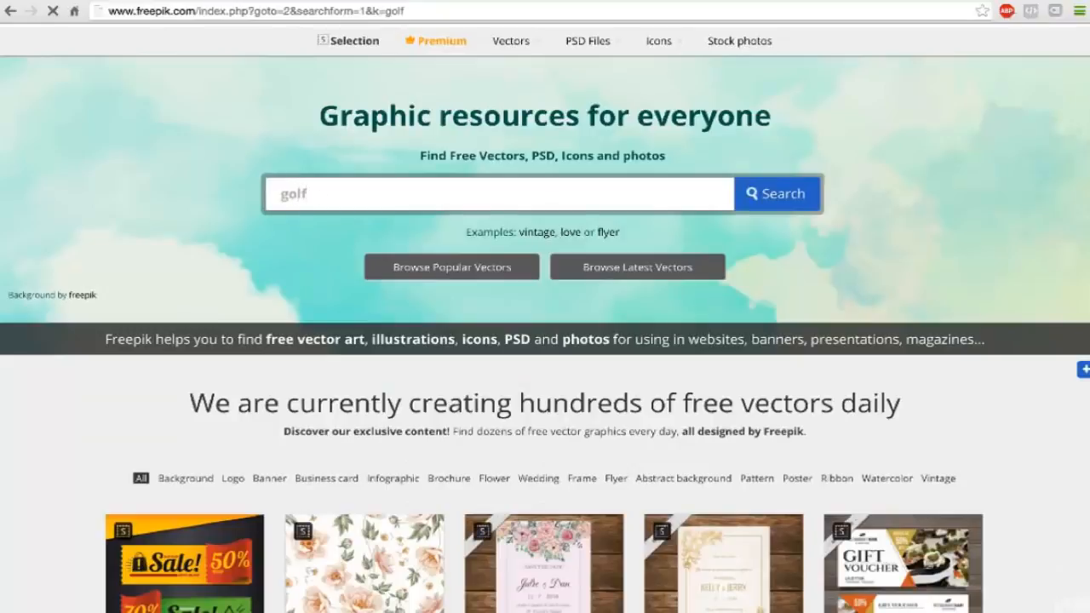
{"action": "scroll", "coordinate": [301, 341], "scroll_direction": "down", "scroll_amount": 3}
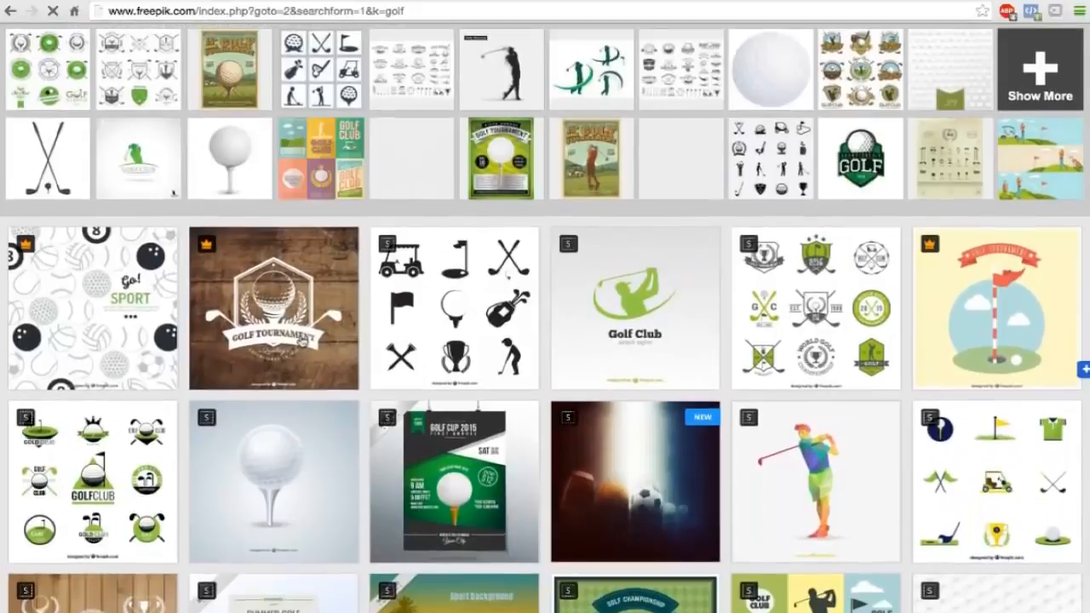
{"action": "scroll", "coordinate": [301, 338], "scroll_direction": "down", "scroll_amount": 2}
{"action": "scroll", "coordinate": [301, 341], "scroll_direction": "down", "scroll_amount": 2}
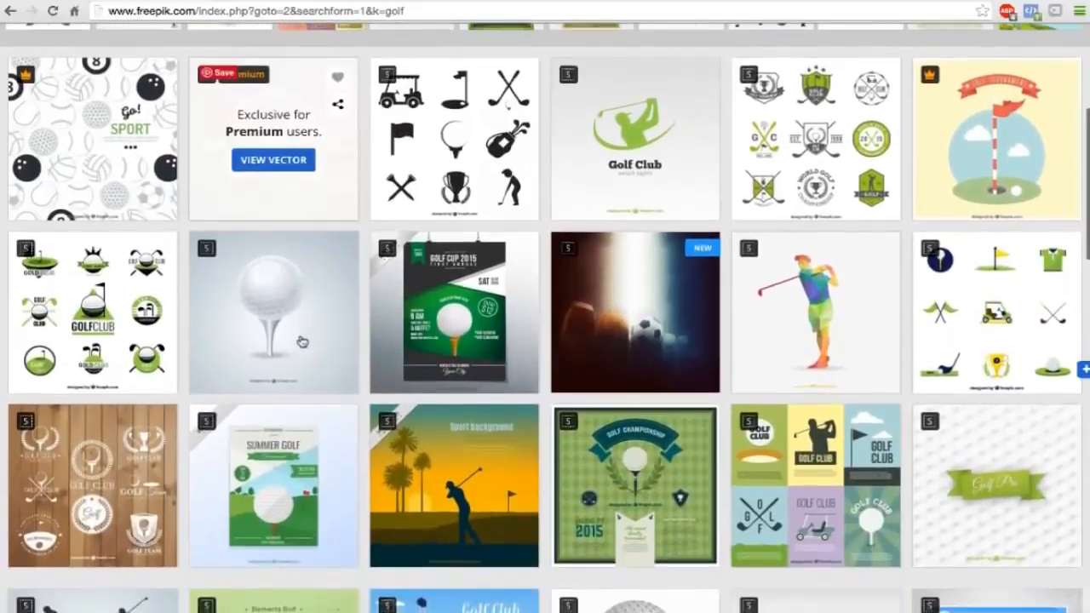
Open pixabay.com in a new browser tab and search its images for "golf".
{"action": "key", "text": "ctrl+t"}
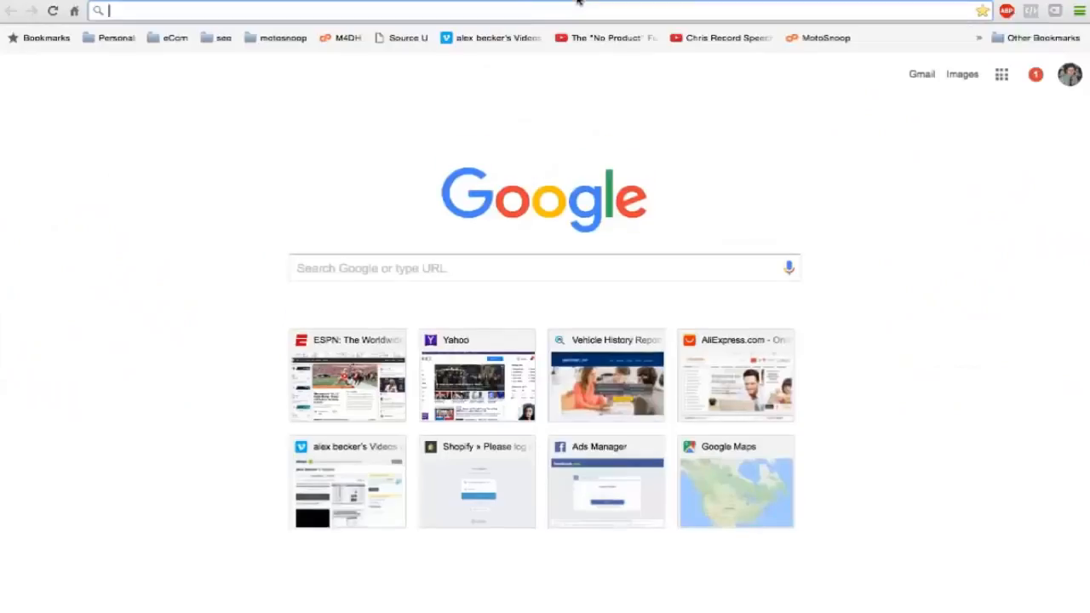
{"action": "type", "text": "pixabay.com"}
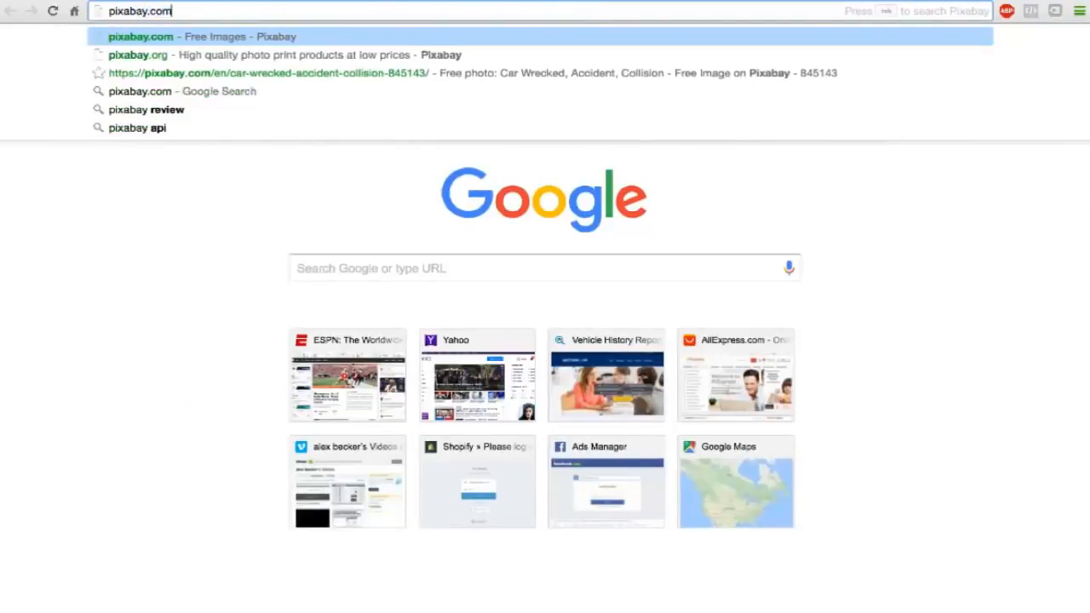
{"action": "key", "text": "Return"}
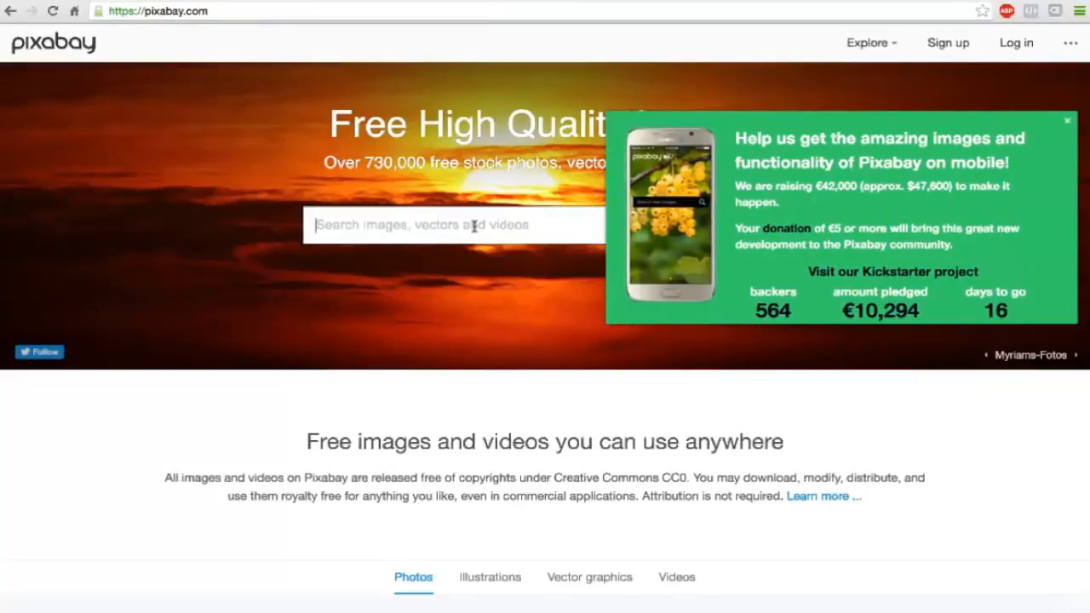
{"action": "type", "text": "golf"}
{"action": "key", "text": "Return"}
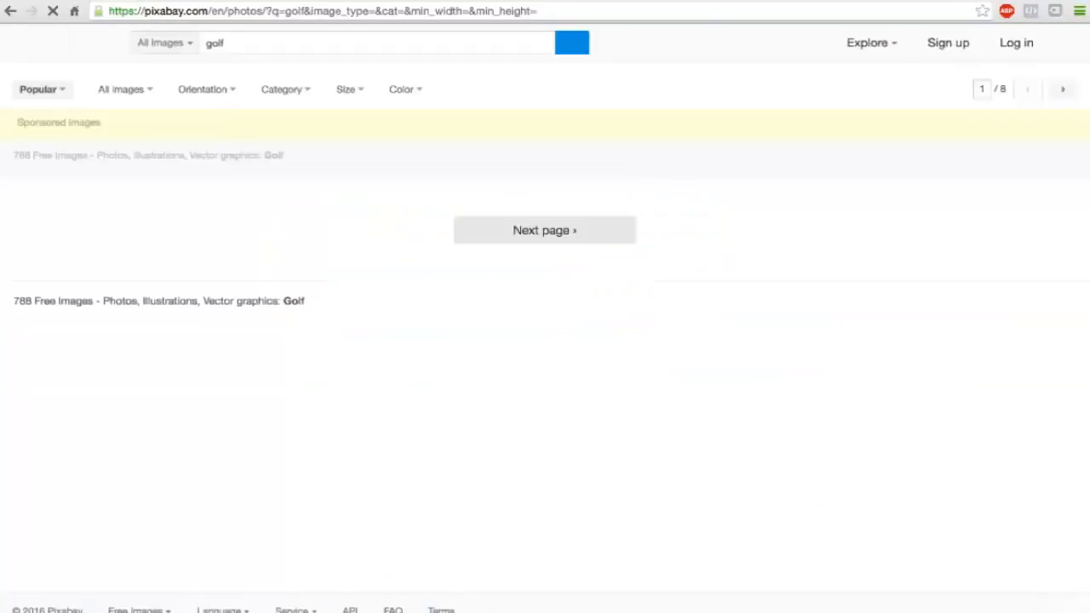
Dismiss the Kickstarter banner and look through the first page of Pixabay golf images for store photo candidates.
{"action": "scroll", "coordinate": [448, 327], "scroll_direction": "down", "scroll_amount": 1}
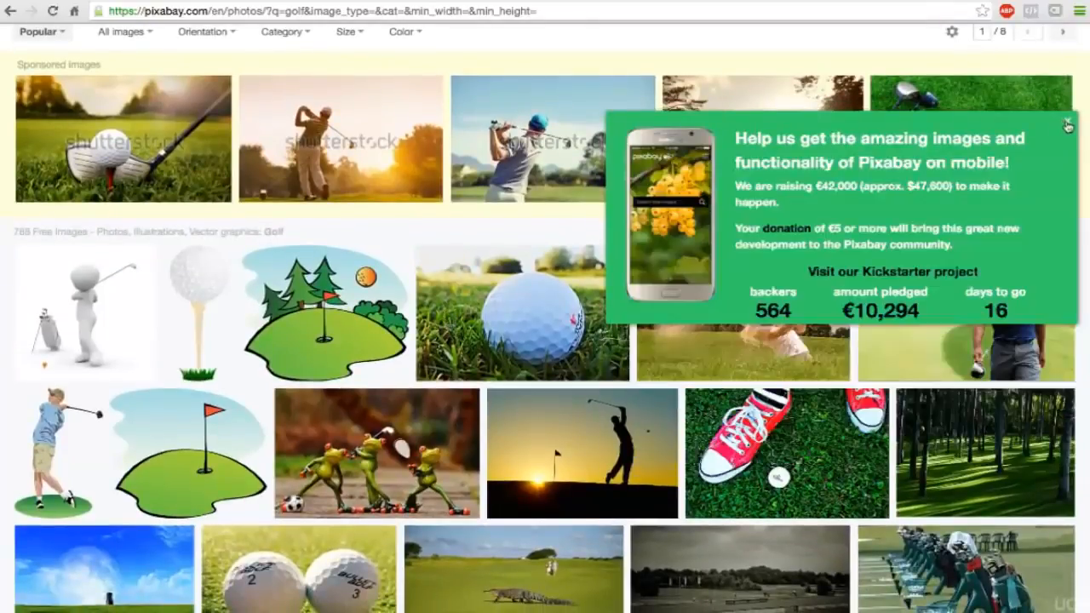
{"action": "left_click", "coordinate": [1067, 125]}
{"action": "scroll", "coordinate": [845, 288], "scroll_direction": "down", "scroll_amount": 5}
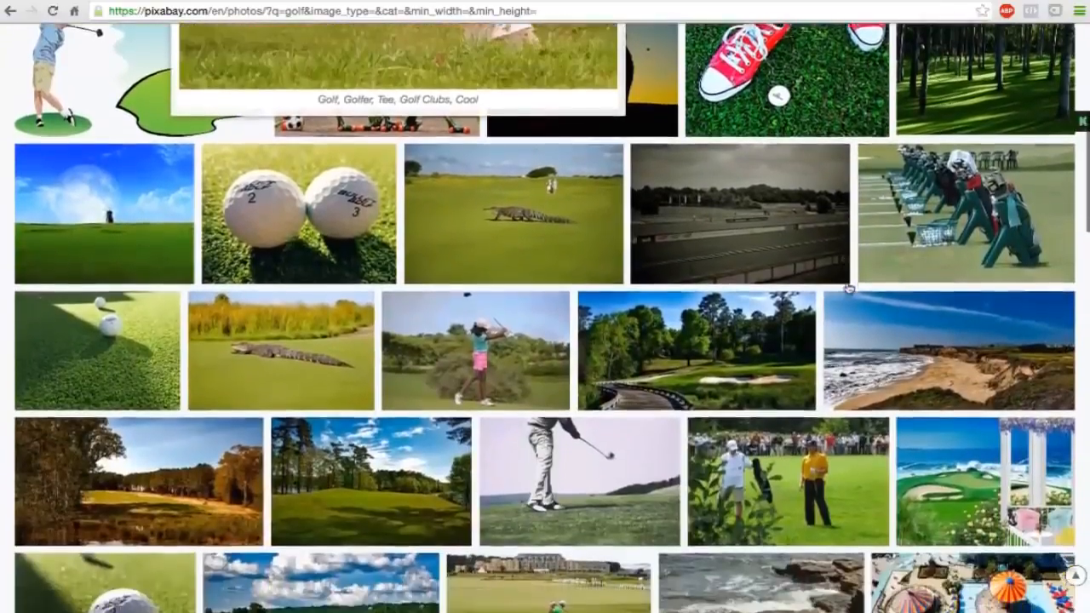
{"action": "scroll", "coordinate": [848, 289], "scroll_direction": "up", "scroll_amount": 2}
{"action": "scroll", "coordinate": [848, 289], "scroll_direction": "down", "scroll_amount": 1}
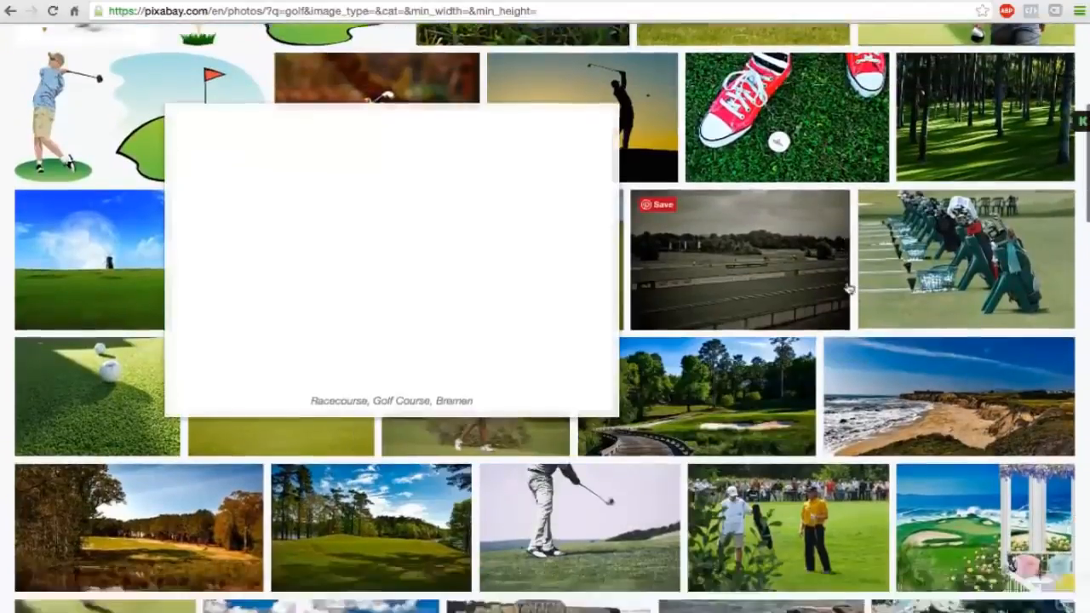
{"action": "scroll", "coordinate": [848, 289], "scroll_direction": "down", "scroll_amount": 3}
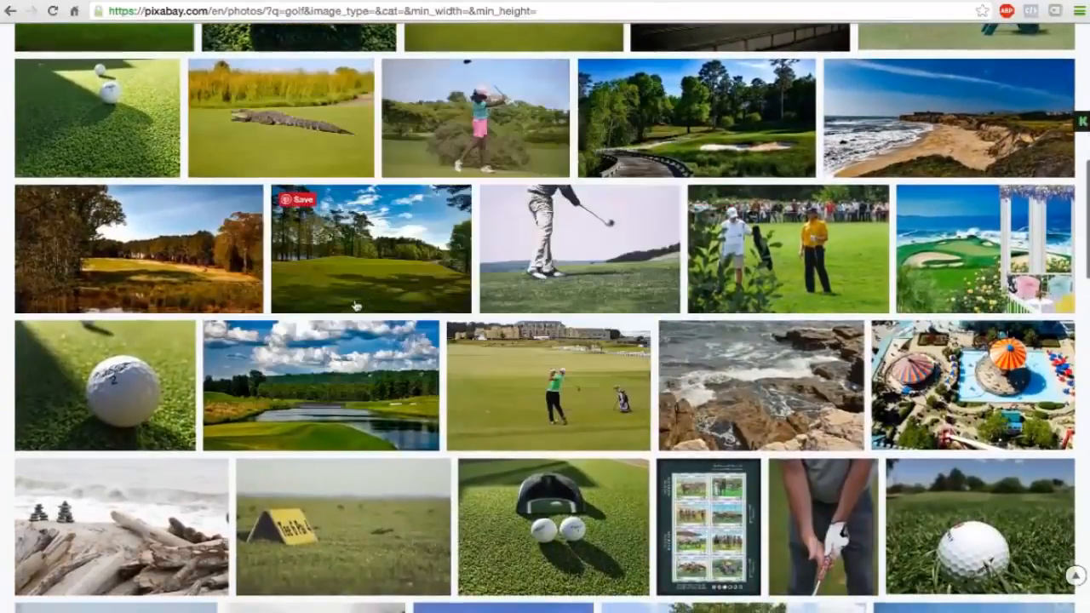
{"action": "scroll", "coordinate": [535, 451], "scroll_direction": "down", "scroll_amount": 3}
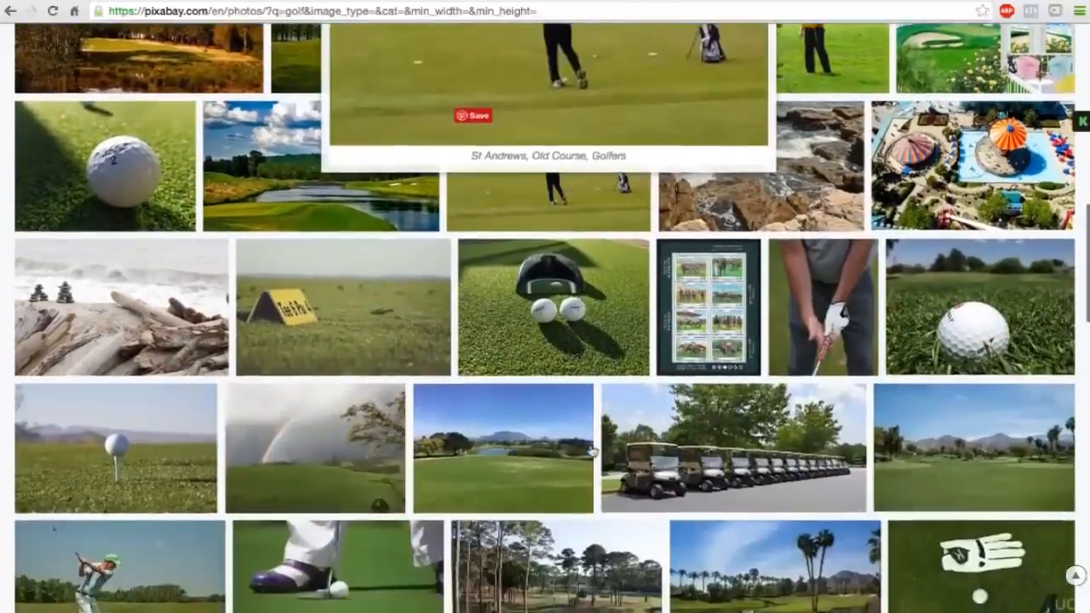
{"action": "scroll", "coordinate": [458, 367], "scroll_direction": "down", "scroll_amount": 2}
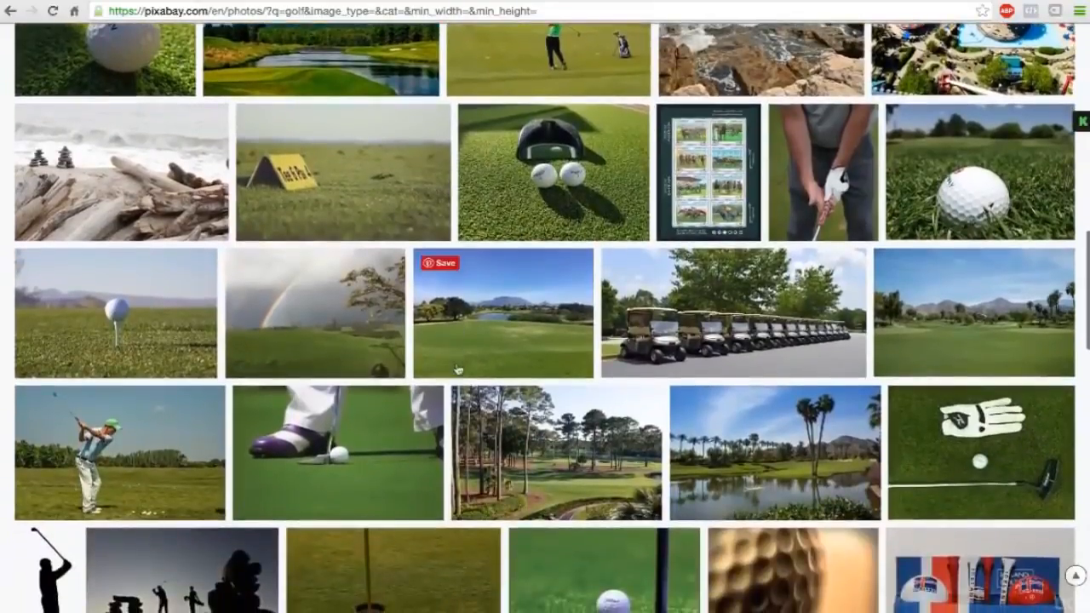
{"action": "scroll", "coordinate": [589, 392], "scroll_direction": "down", "scroll_amount": 2}
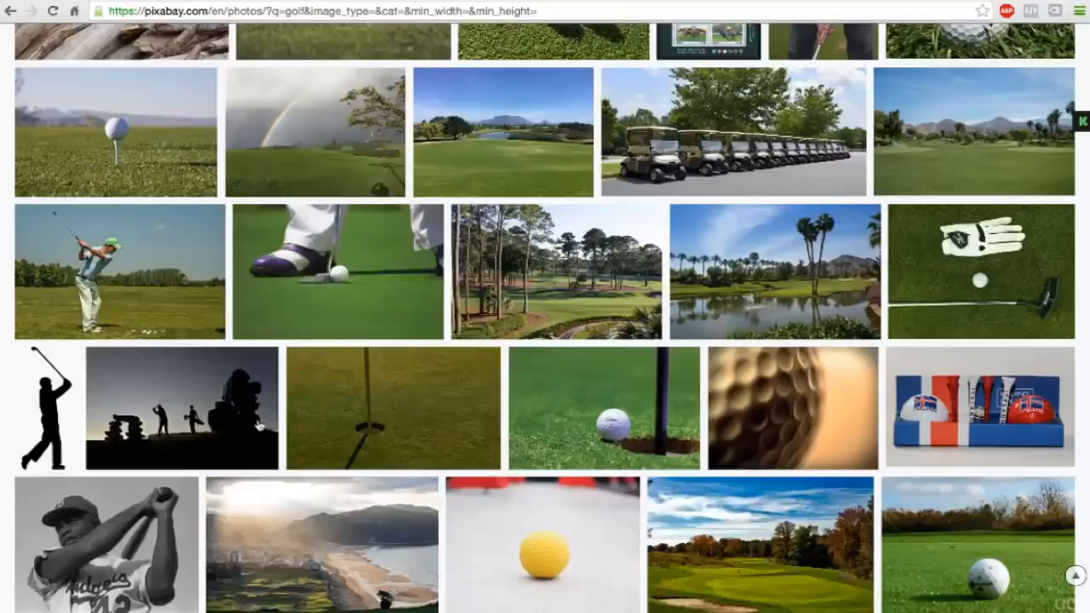
{"action": "mouse_move", "coordinate": [625, 409]}
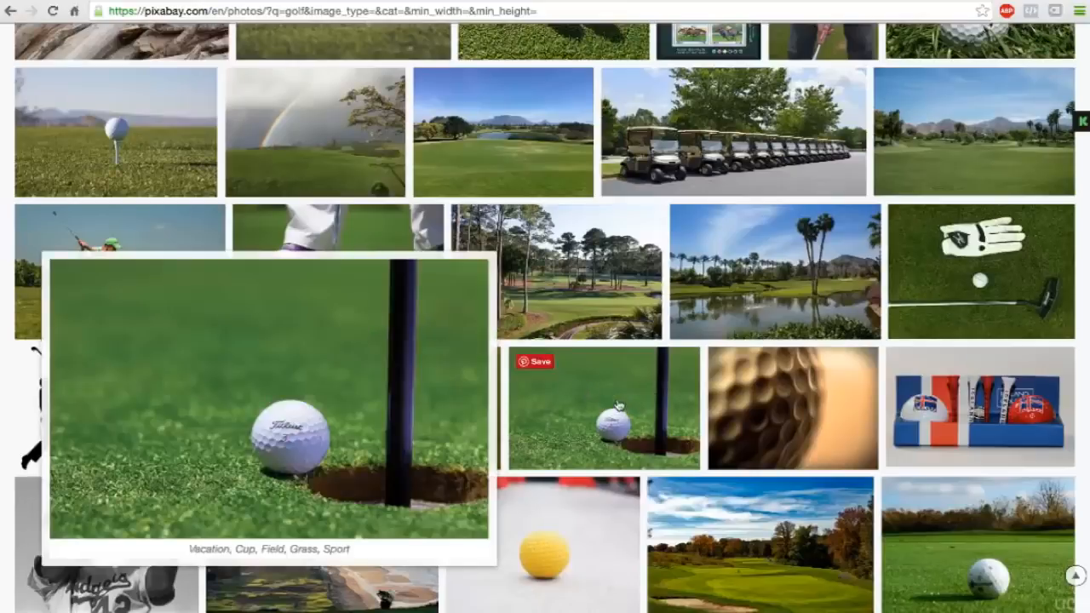
{"action": "scroll", "coordinate": [616, 405], "scroll_direction": "down", "scroll_amount": 5}
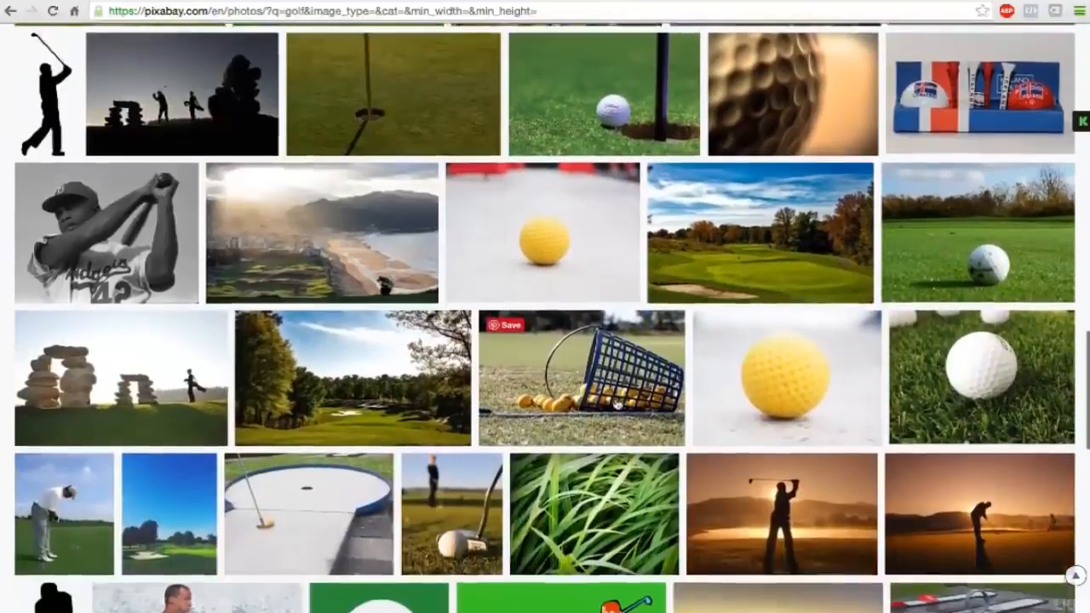
{"action": "scroll", "coordinate": [617, 407], "scroll_direction": "down", "scroll_amount": 5}
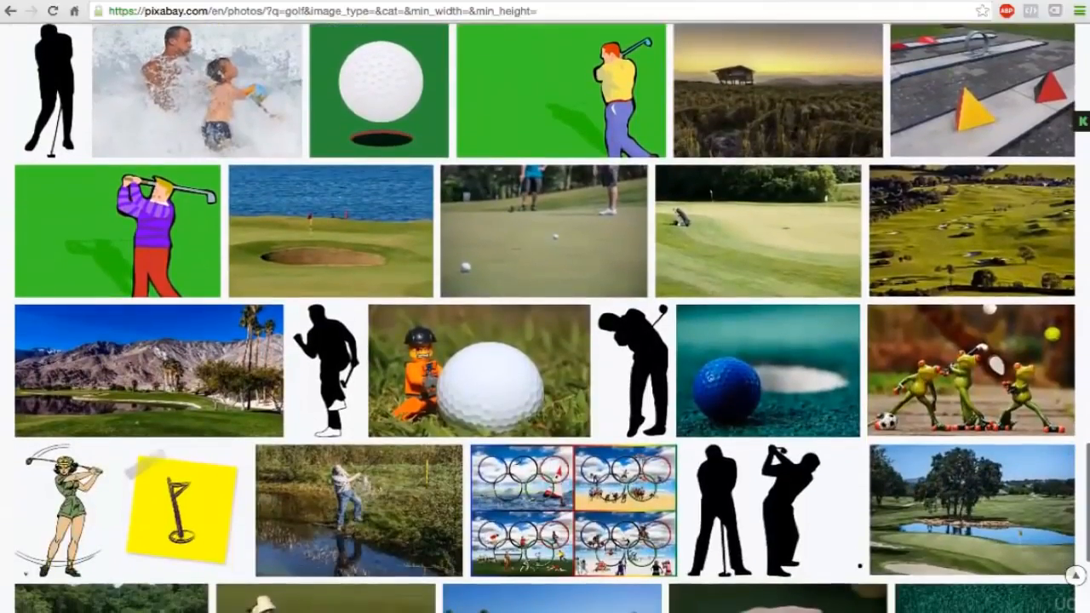
Return to the Freepik golf results and open the green "Golf Club" logo vector with the swinging golfer.
{"action": "left_click", "coordinate": [454, 5]}
{"action": "scroll", "coordinate": [540, 252], "scroll_direction": "down", "scroll_amount": 8}
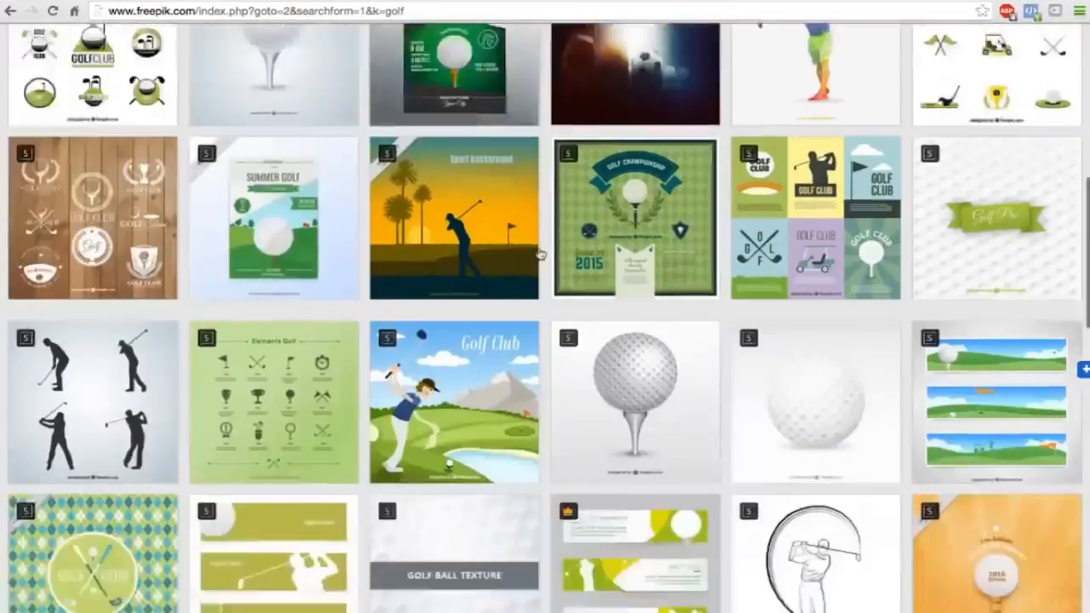
{"action": "scroll", "coordinate": [540, 254], "scroll_direction": "down", "scroll_amount": 5}
{"action": "scroll", "coordinate": [540, 254], "scroll_direction": "up", "scroll_amount": 15}
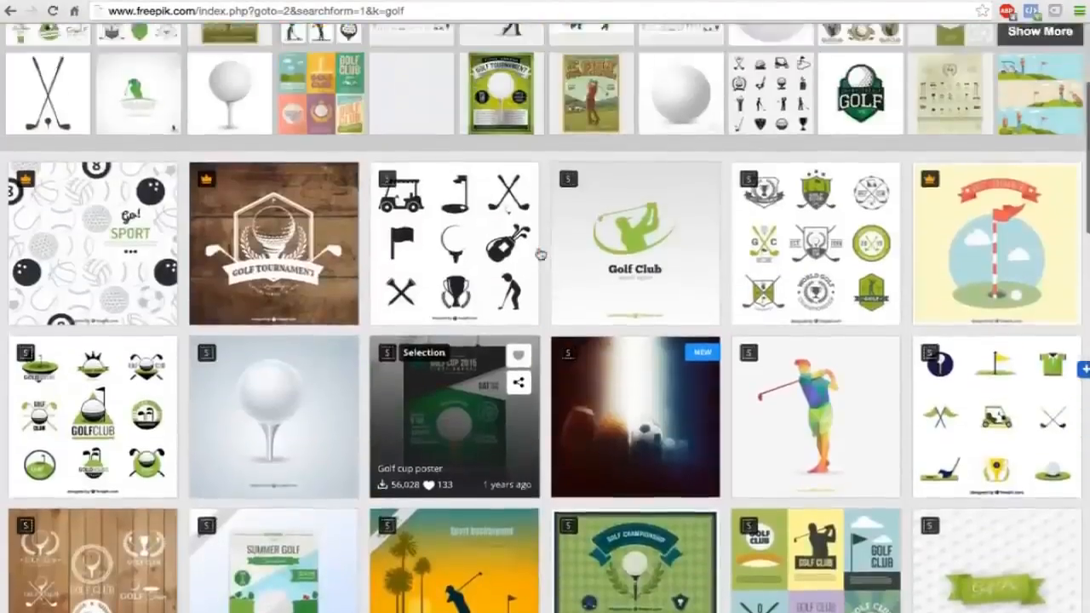
{"action": "scroll", "coordinate": [585, 317], "scroll_direction": "down", "scroll_amount": 3}
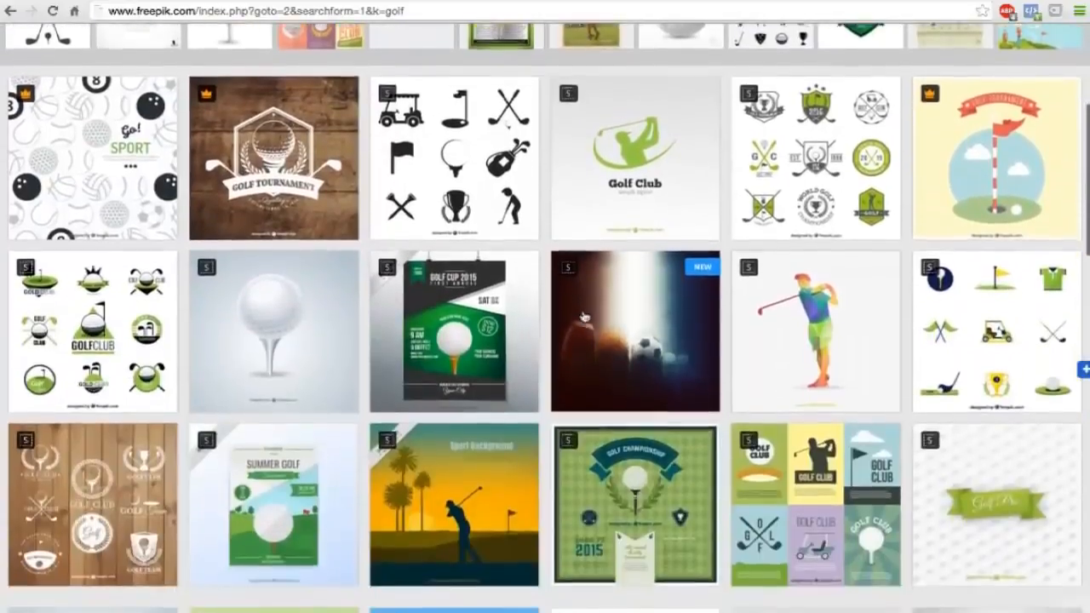
{"action": "left_click", "coordinate": [646, 151]}
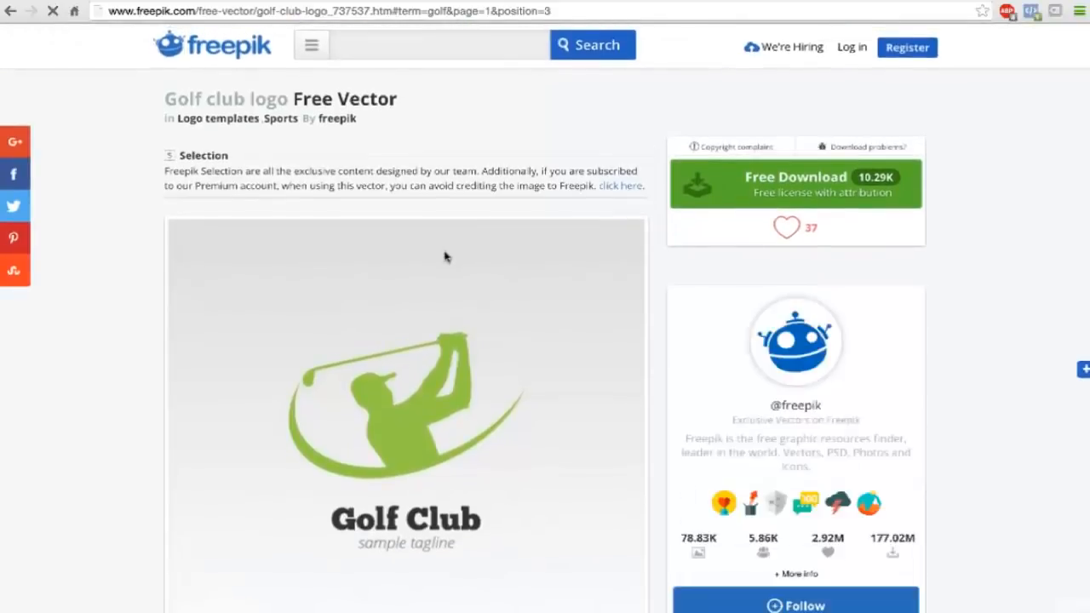
Examine the Golf club logo vector and download it with the free license that requires crediting the author.
{"action": "scroll", "coordinate": [445, 256], "scroll_direction": "down", "scroll_amount": 2}
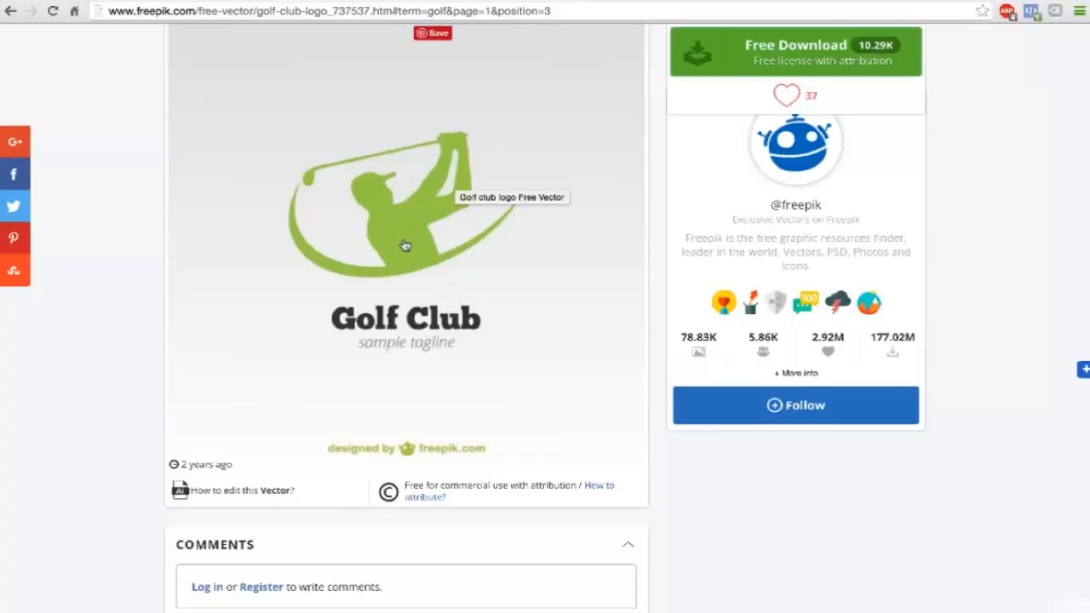
{"action": "scroll", "coordinate": [405, 245], "scroll_direction": "up", "scroll_amount": 1}
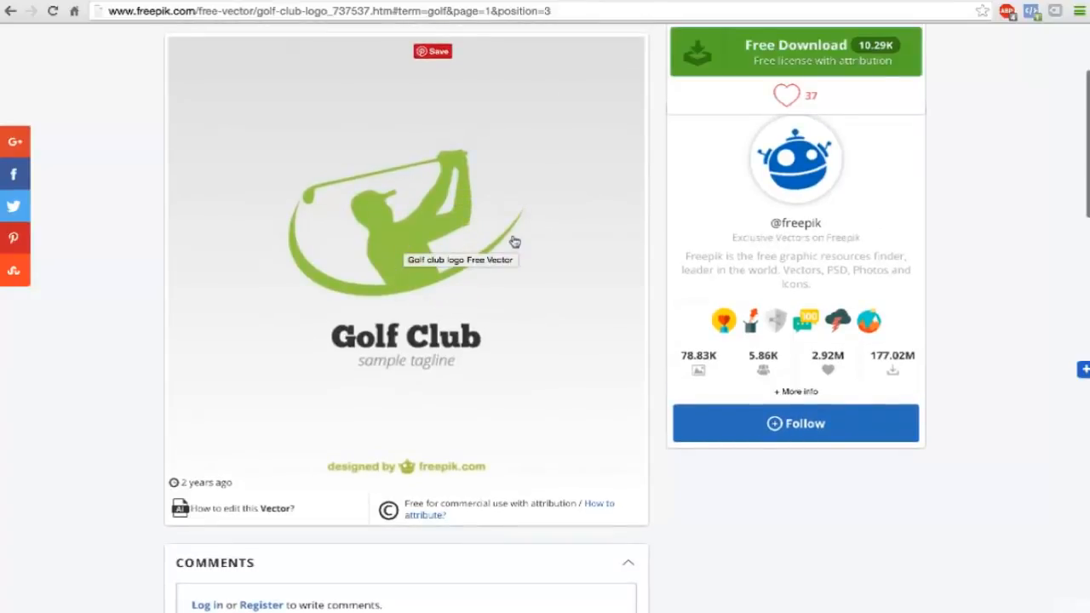
{"action": "scroll", "coordinate": [514, 241], "scroll_direction": "up", "scroll_amount": 2}
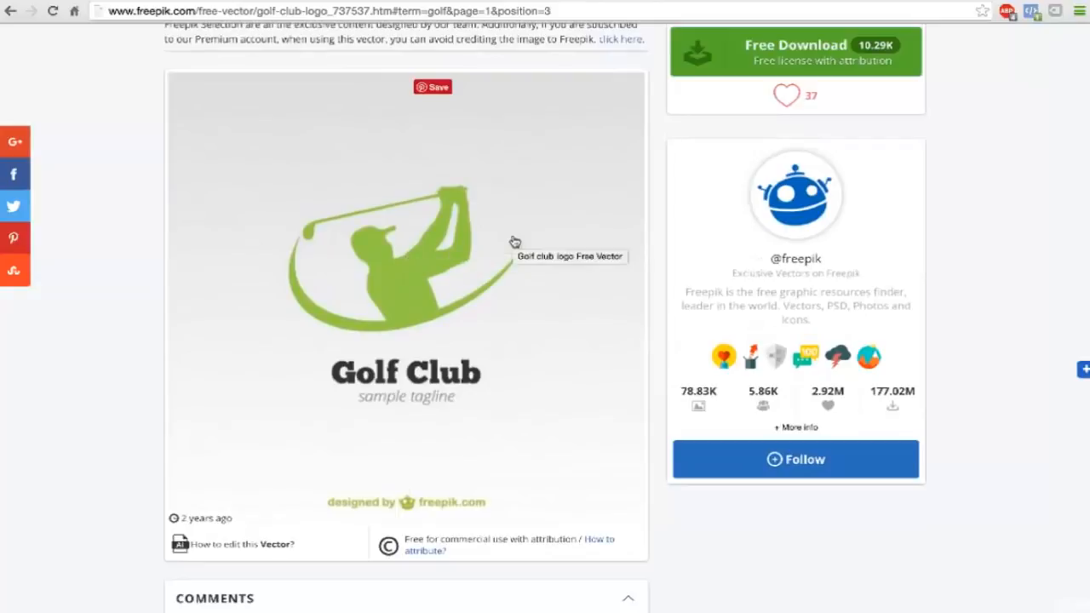
{"action": "left_click", "coordinate": [705, 51]}
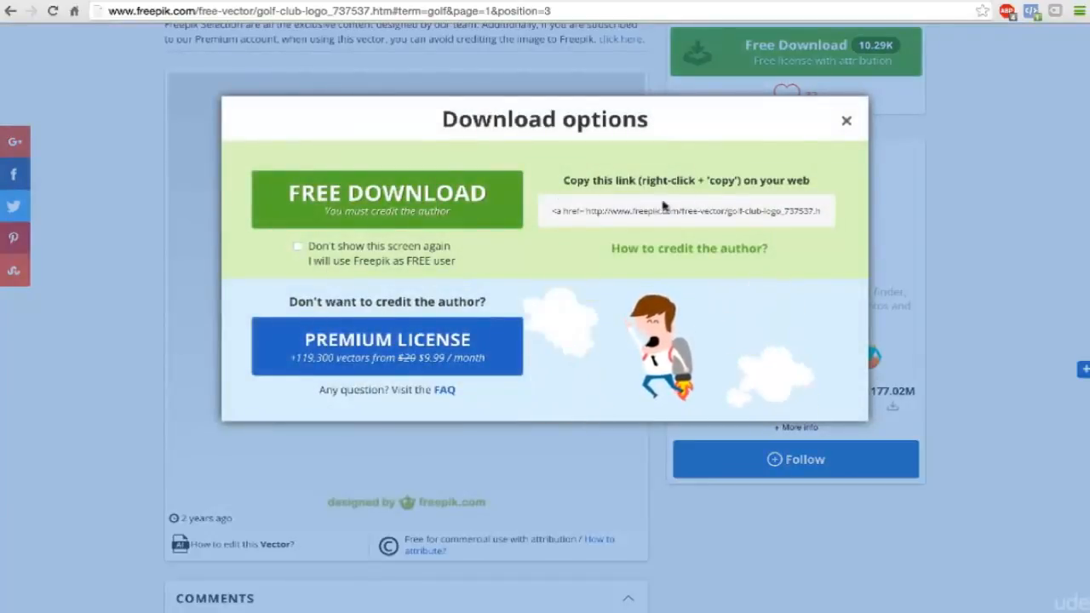
{"action": "left_click", "coordinate": [375, 198]}
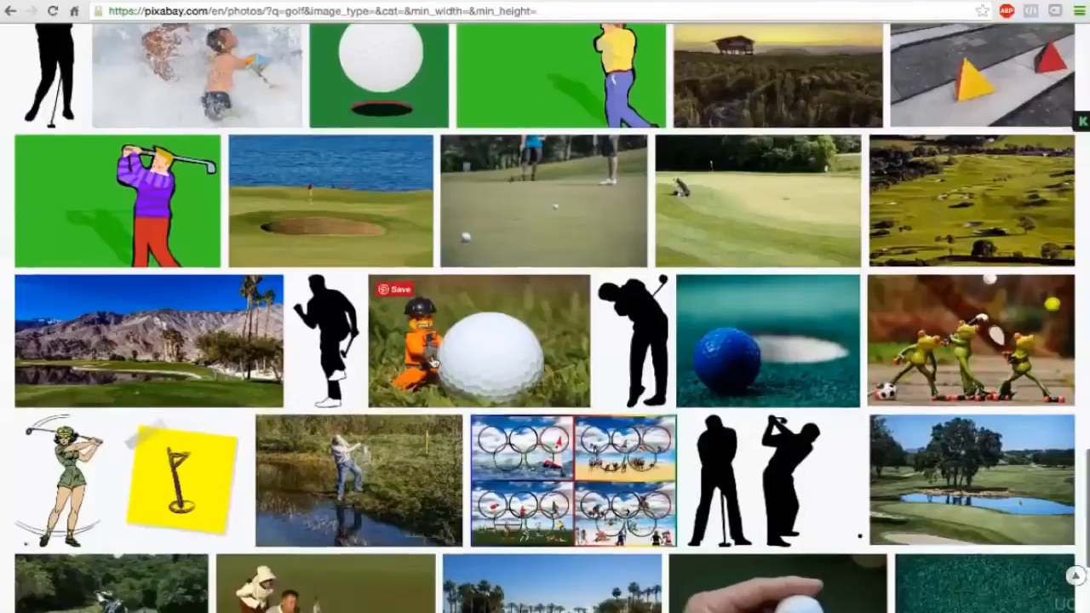
Return to the Pixabay golf results and compare enlarged previews of course, ball and golfer photos, including the sunset golfer silhouette.
{"action": "scroll", "coordinate": [545, 341], "scroll_direction": "down", "scroll_amount": 4}
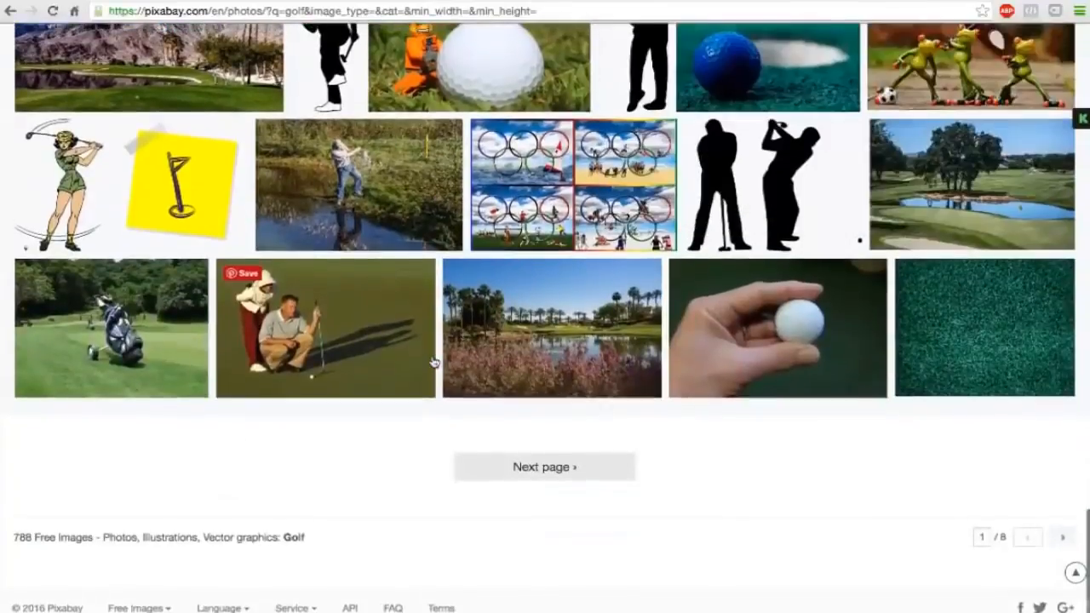
{"action": "scroll", "coordinate": [545, 341], "scroll_direction": "up", "scroll_amount": 10}
{"action": "scroll", "coordinate": [432, 360], "scroll_direction": "up", "scroll_amount": 3}
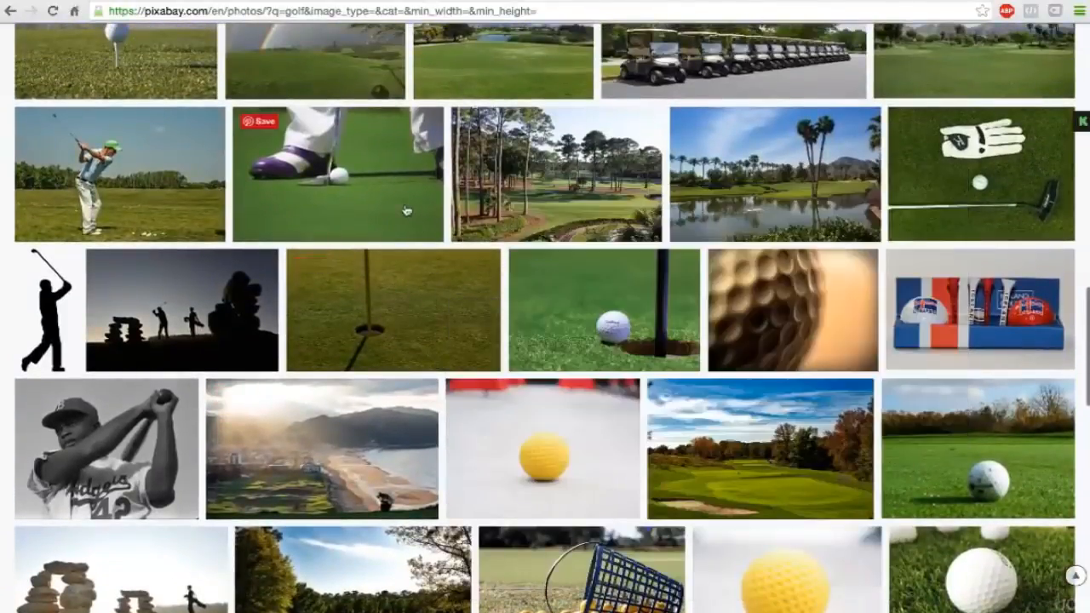
{"action": "mouse_move", "coordinate": [363, 173]}
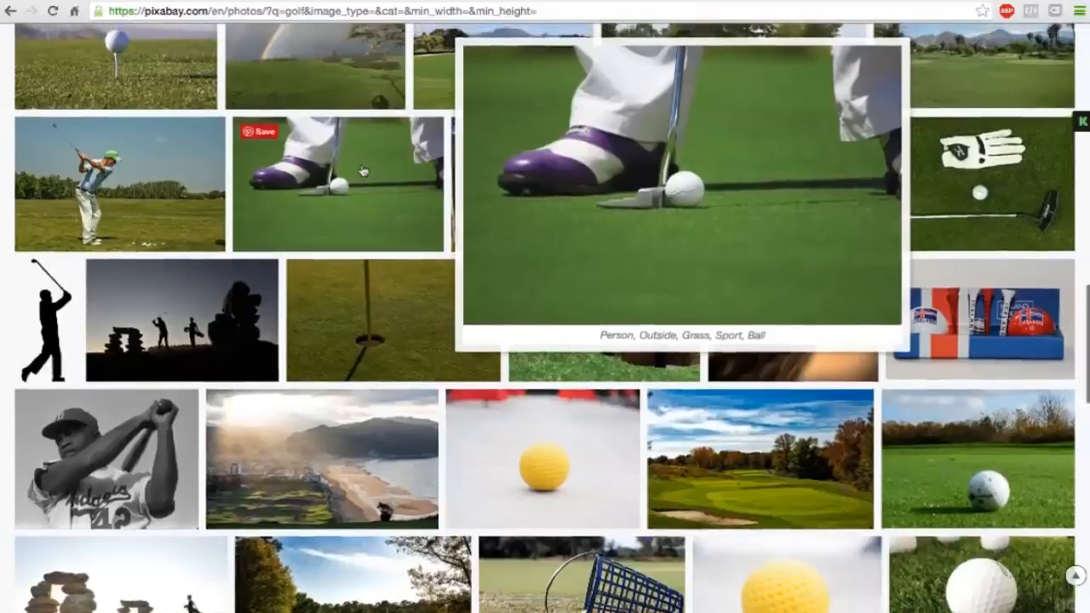
{"action": "scroll", "coordinate": [364, 173], "scroll_direction": "up", "scroll_amount": 2}
{"action": "mouse_move", "coordinate": [280, 171]}
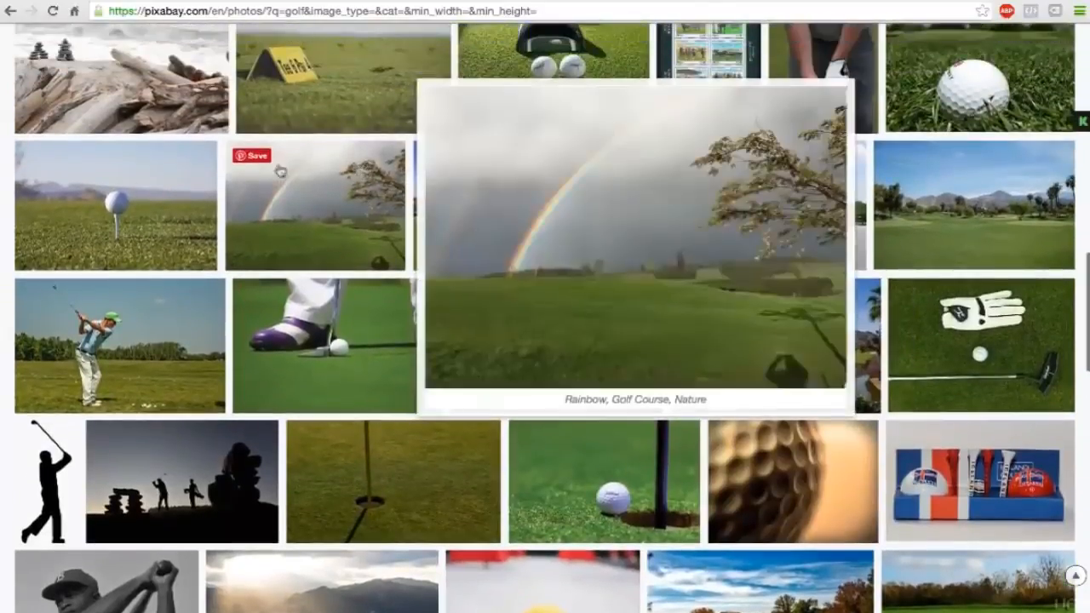
{"action": "mouse_move", "coordinate": [102, 197]}
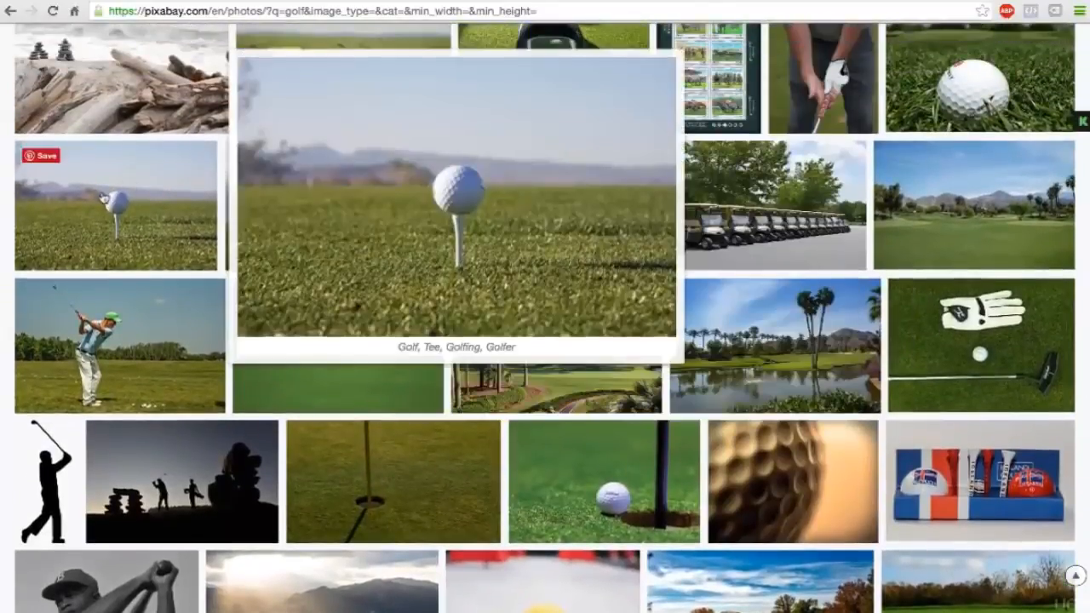
{"action": "scroll", "coordinate": [102, 198], "scroll_direction": "up", "scroll_amount": 3}
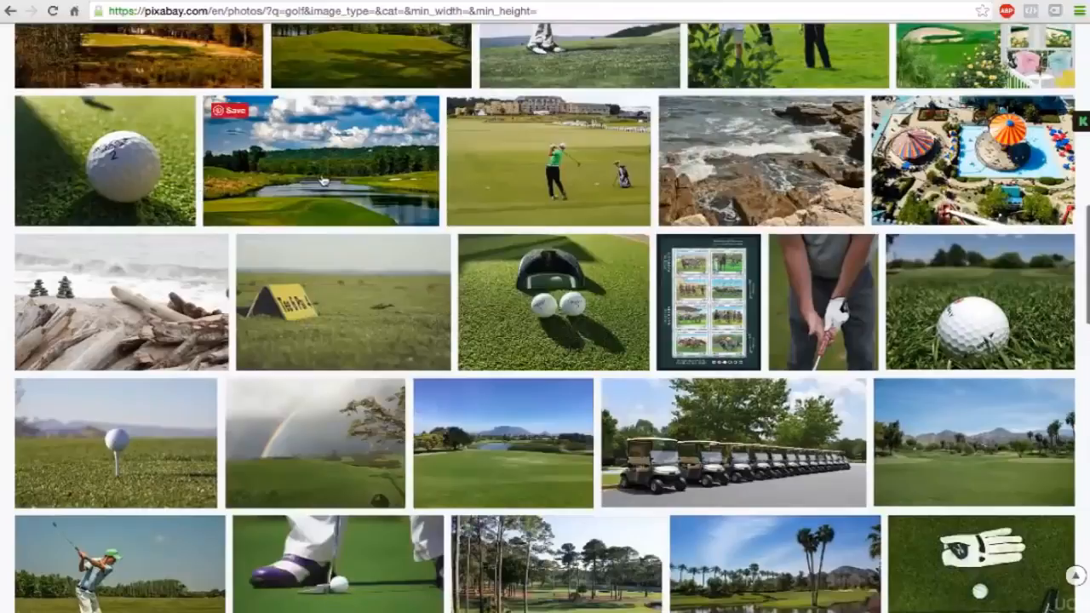
{"action": "mouse_move", "coordinate": [323, 182]}
{"action": "scroll", "coordinate": [324, 182], "scroll_direction": "up", "scroll_amount": 3}
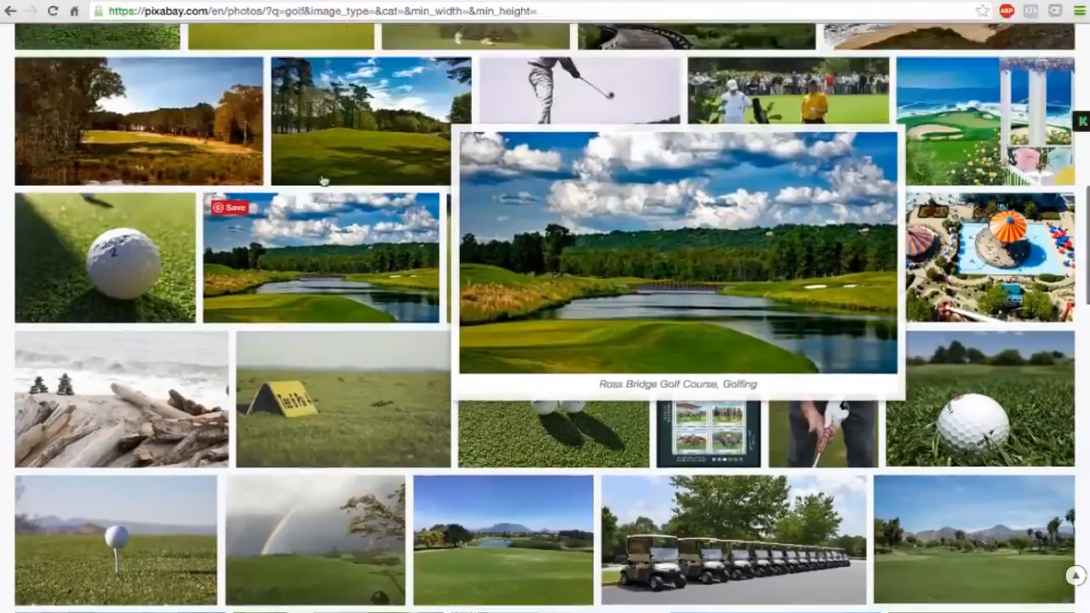
{"action": "mouse_move", "coordinate": [580, 213]}
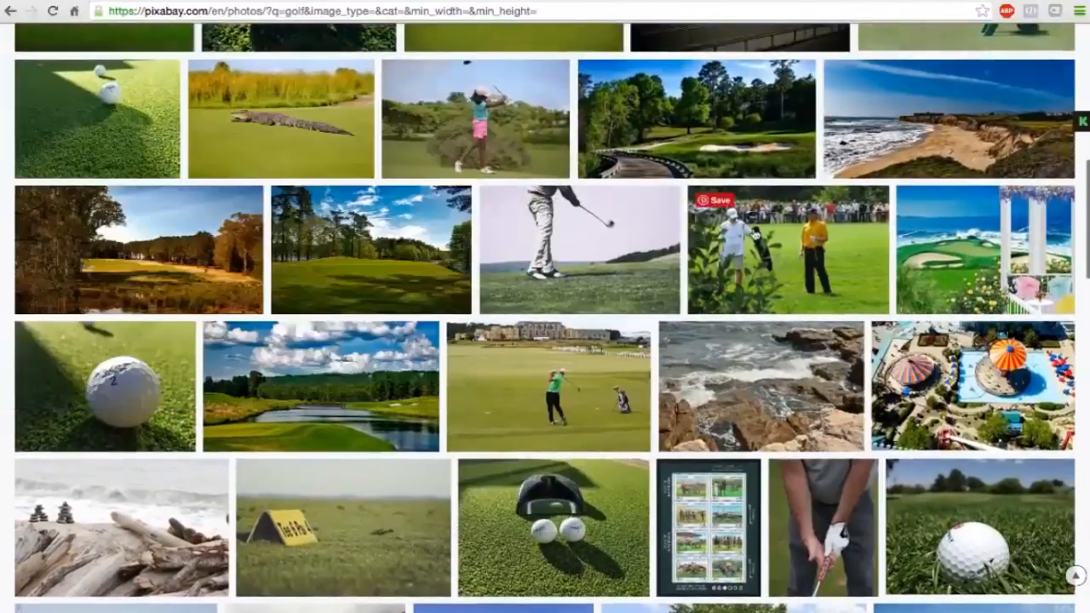
{"action": "scroll", "coordinate": [511, 165], "scroll_direction": "up", "scroll_amount": 2}
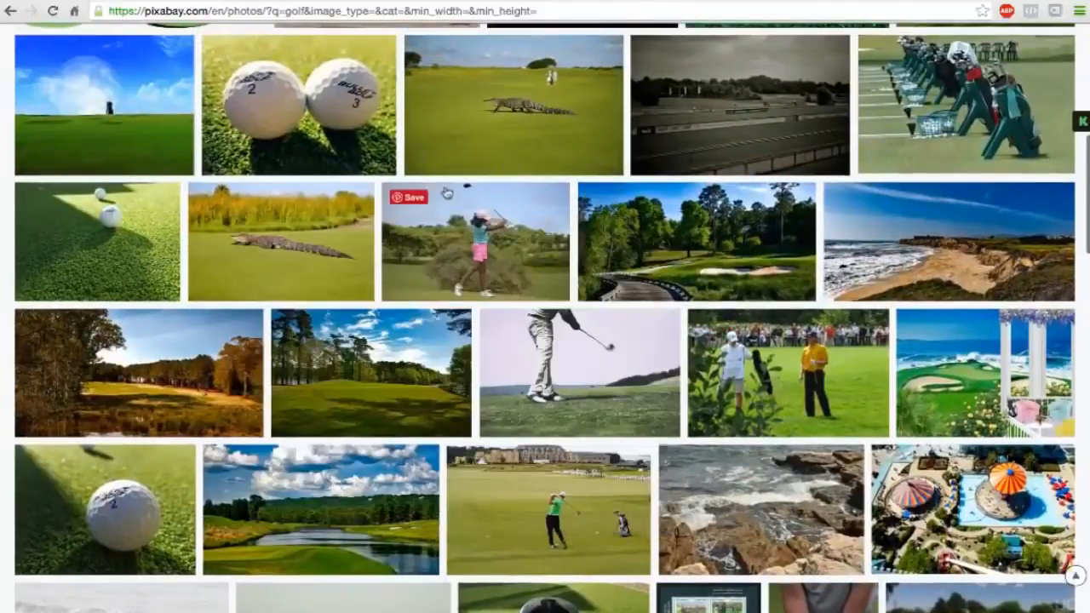
{"action": "scroll", "coordinate": [447, 193], "scroll_direction": "up", "scroll_amount": 2}
{"action": "scroll", "coordinate": [457, 295], "scroll_direction": "up", "scroll_amount": 2}
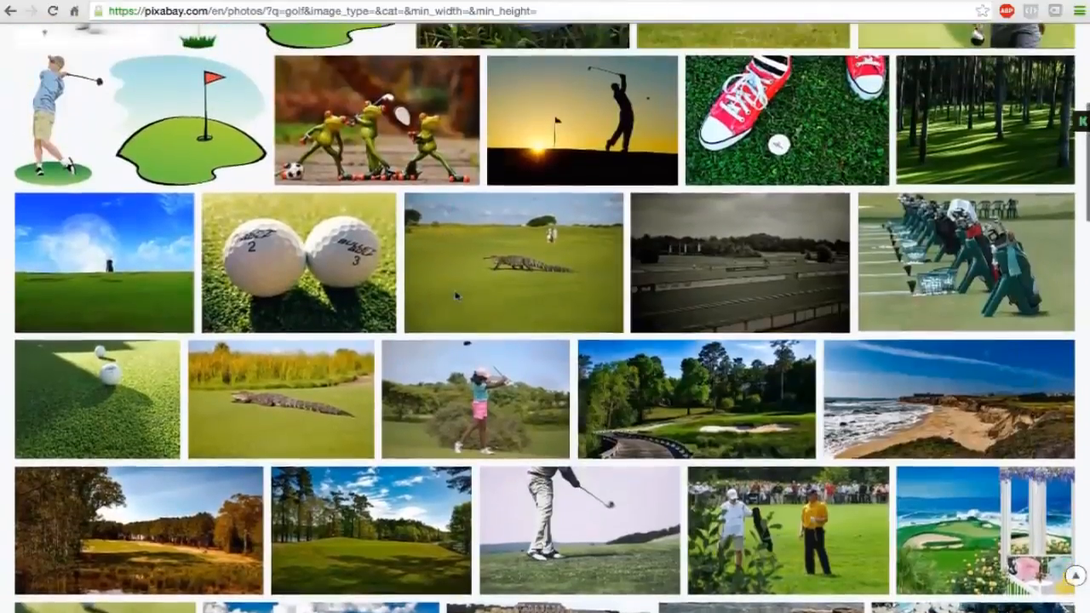
{"action": "scroll", "coordinate": [458, 296], "scroll_direction": "up", "scroll_amount": 1}
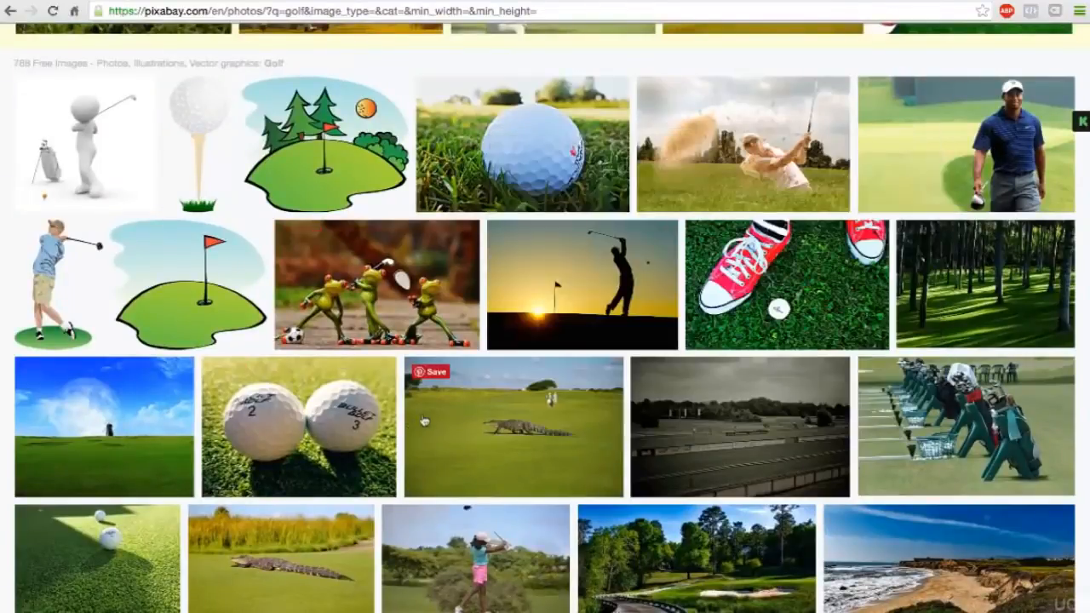
{"action": "mouse_move", "coordinate": [554, 314]}
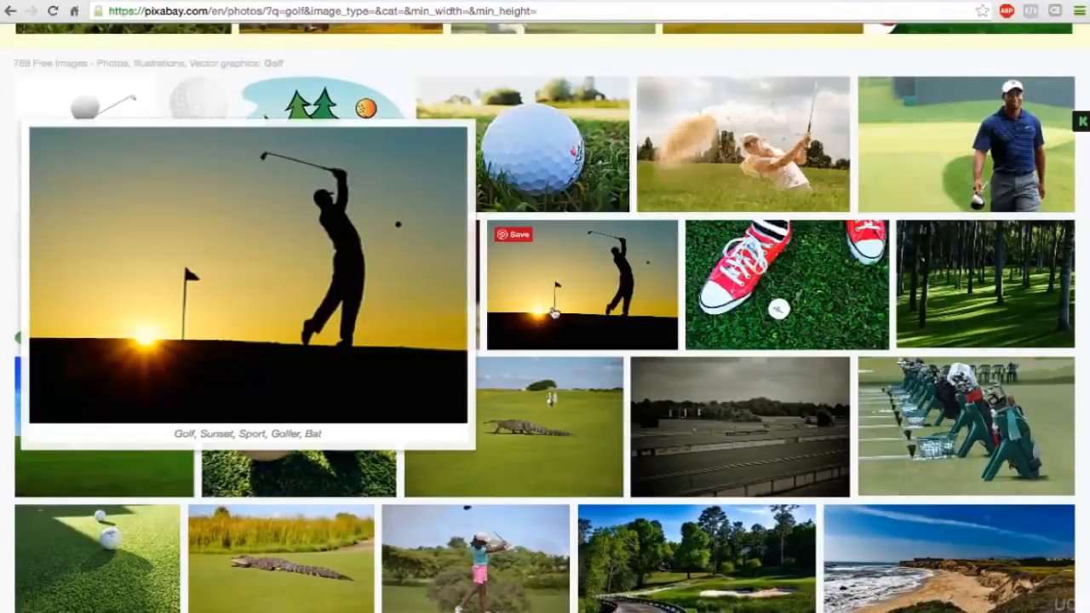
Look through the full page of Pixabay golf results, from the bottom rows back up, for a suitable store photo.
{"action": "scroll", "coordinate": [553, 313], "scroll_direction": "up", "scroll_amount": 1}
{"action": "scroll", "coordinate": [553, 314], "scroll_direction": "up", "scroll_amount": 3}
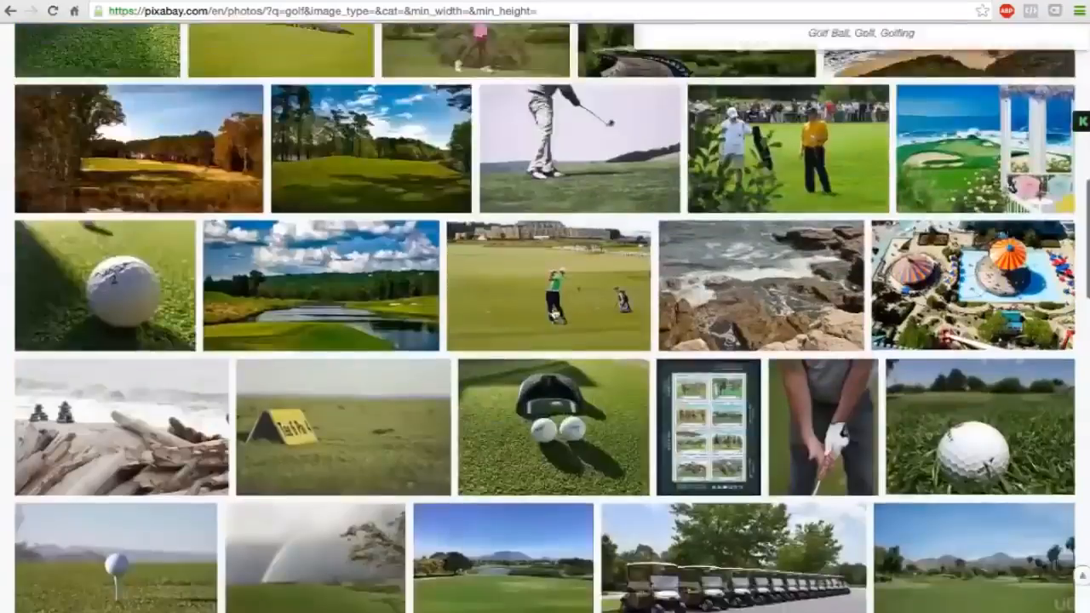
{"action": "scroll", "coordinate": [556, 313], "scroll_direction": "down", "scroll_amount": 10}
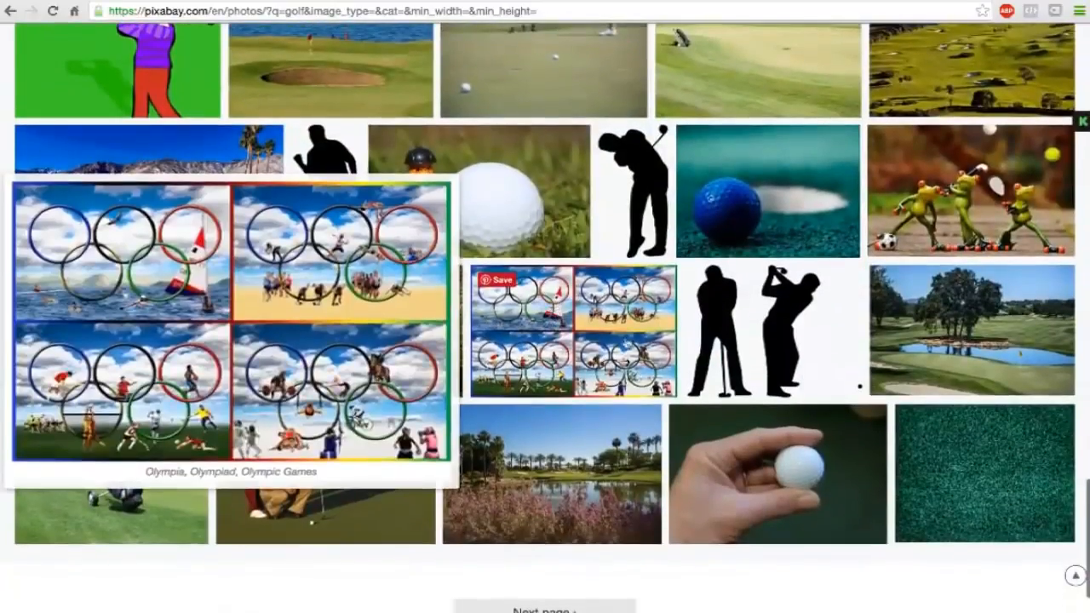
{"action": "mouse_move", "coordinate": [683, 466]}
{"action": "scroll", "coordinate": [683, 466], "scroll_direction": "up", "scroll_amount": 5}
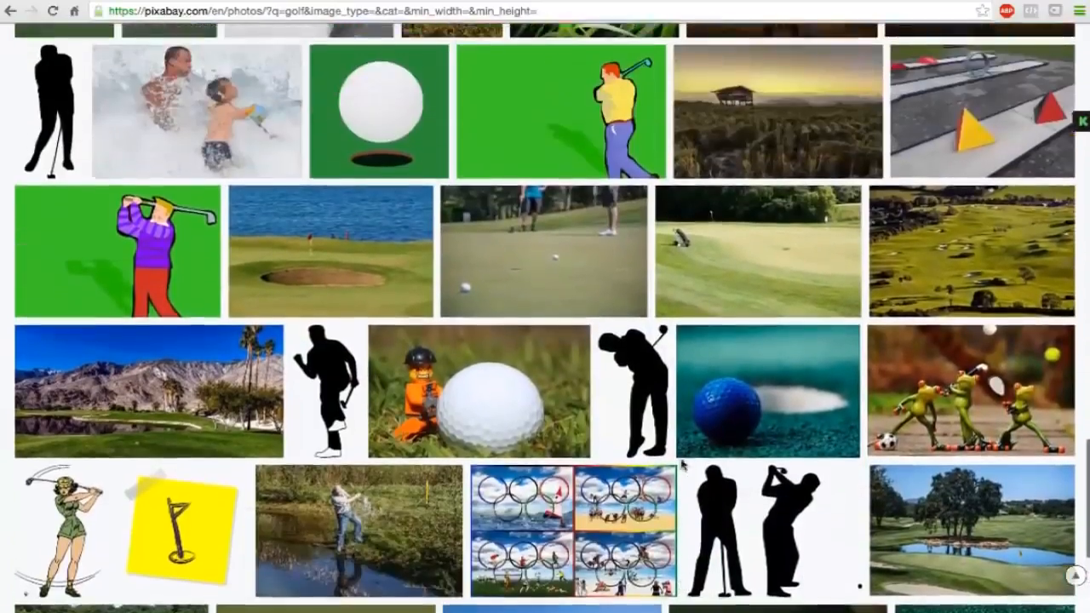
{"action": "scroll", "coordinate": [683, 466], "scroll_direction": "up", "scroll_amount": 2}
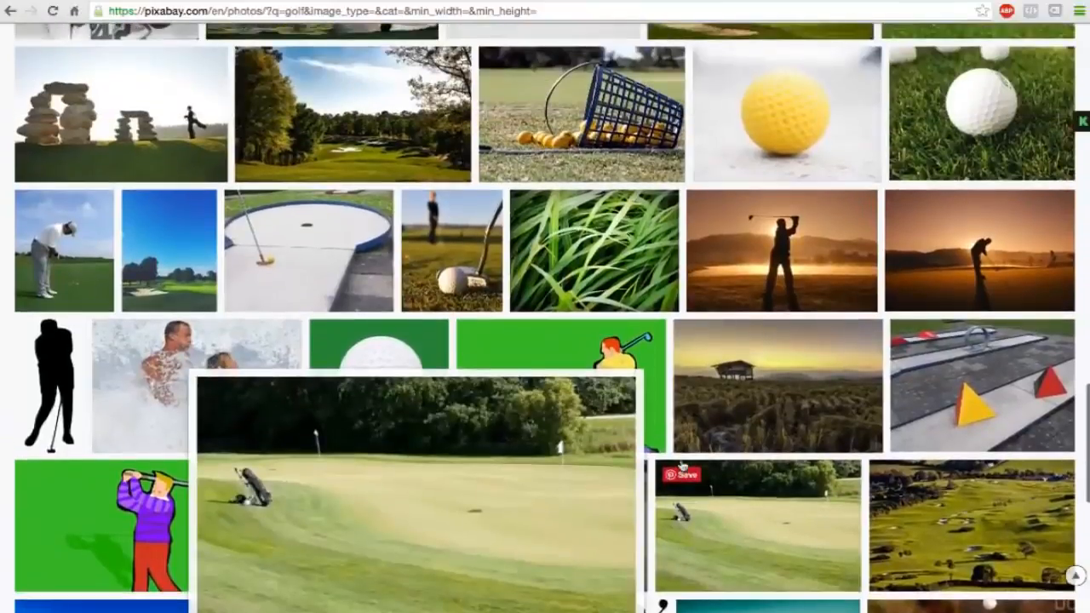
{"action": "scroll", "coordinate": [683, 466], "scroll_direction": "up", "scroll_amount": 3}
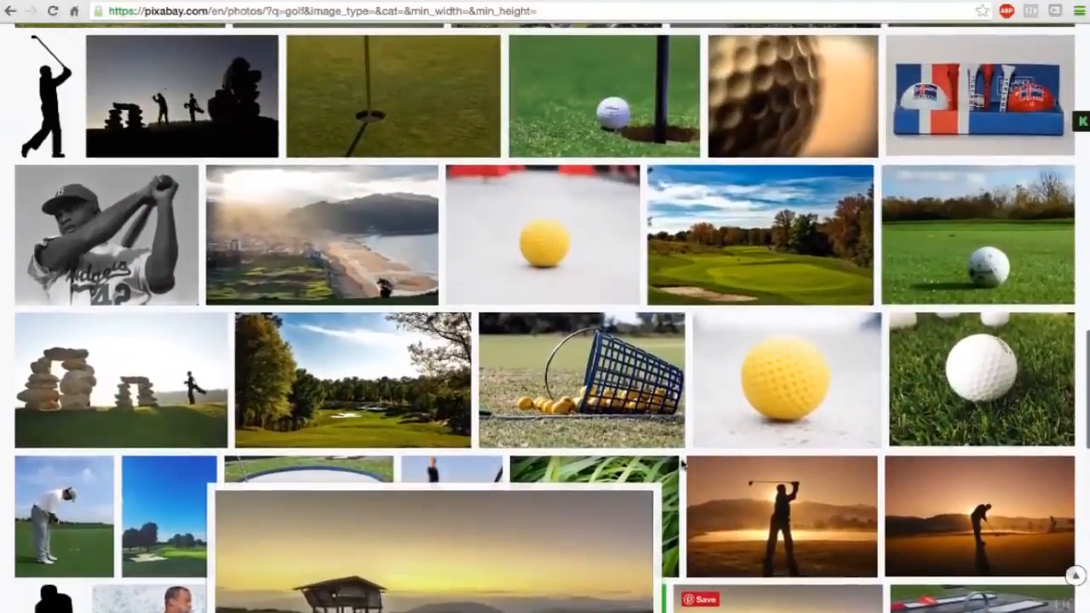
{"action": "scroll", "coordinate": [684, 466], "scroll_direction": "up", "scroll_amount": 3}
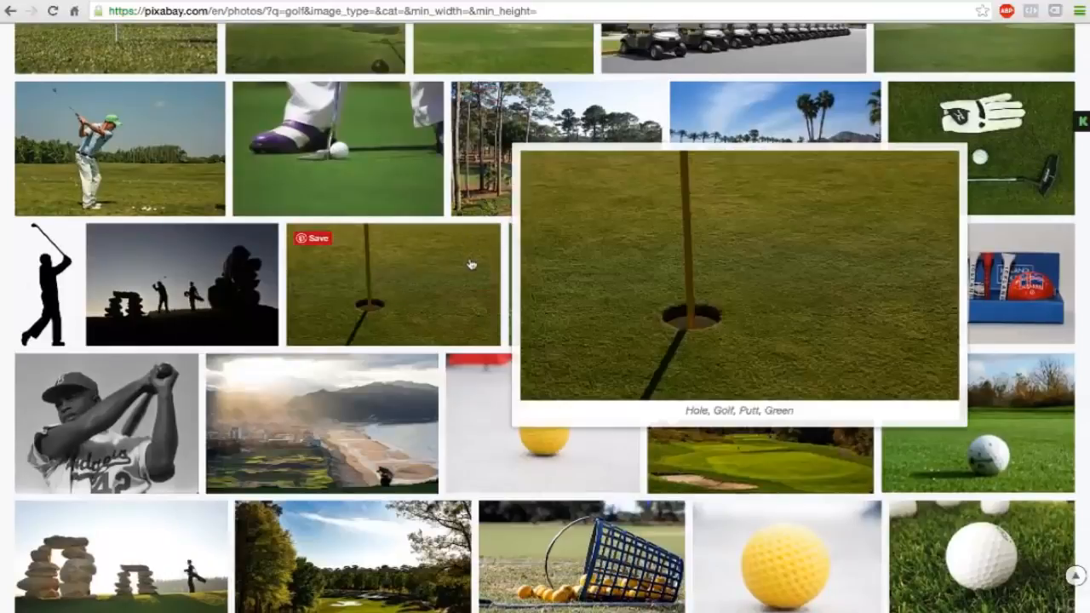
{"action": "mouse_move", "coordinate": [588, 168]}
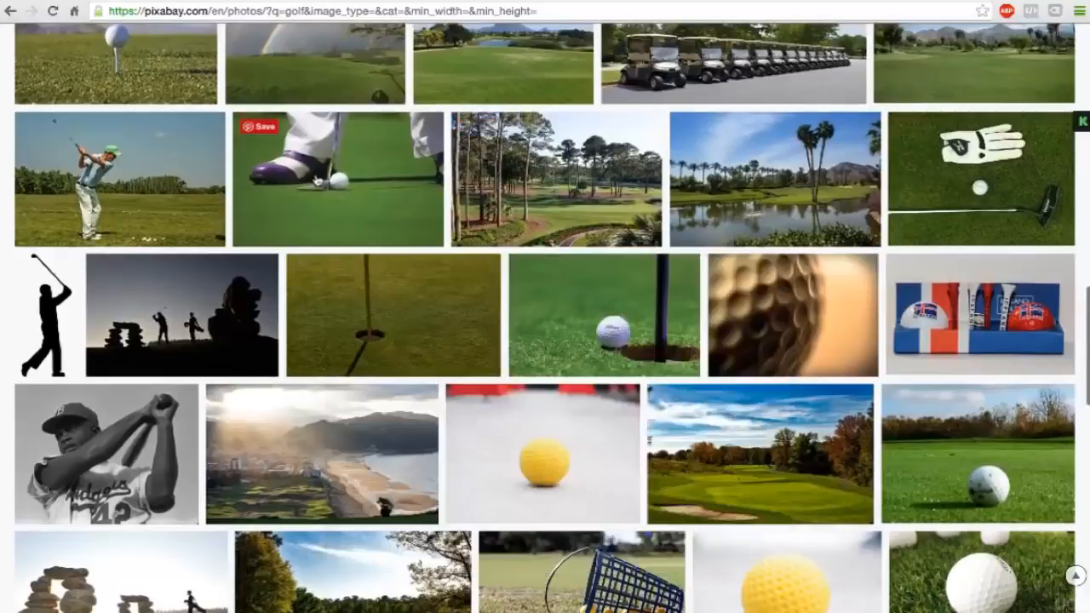
Open the putting photo with the purple-and-white golf shoes and download the L size (1920×1280), completing the captcha.
{"action": "left_click", "coordinate": [317, 181]}
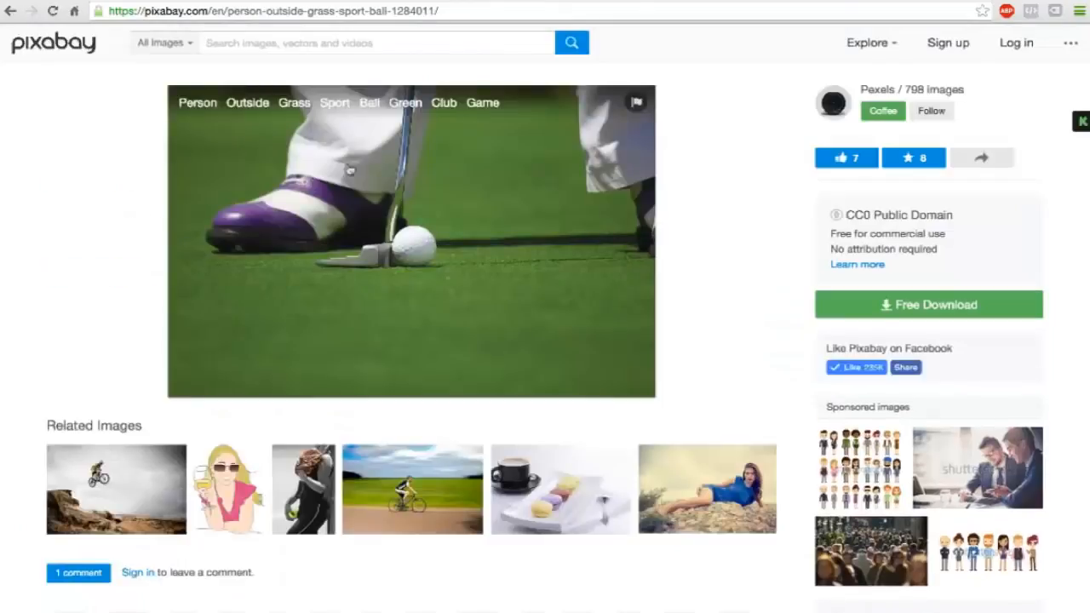
{"action": "left_click", "coordinate": [911, 312]}
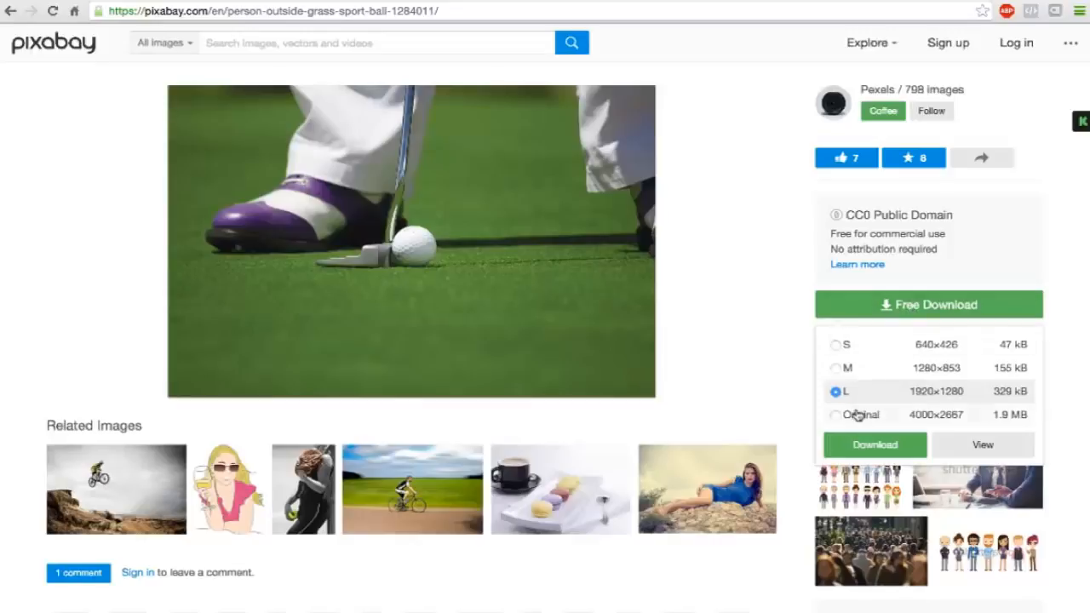
{"action": "left_click", "coordinate": [870, 452]}
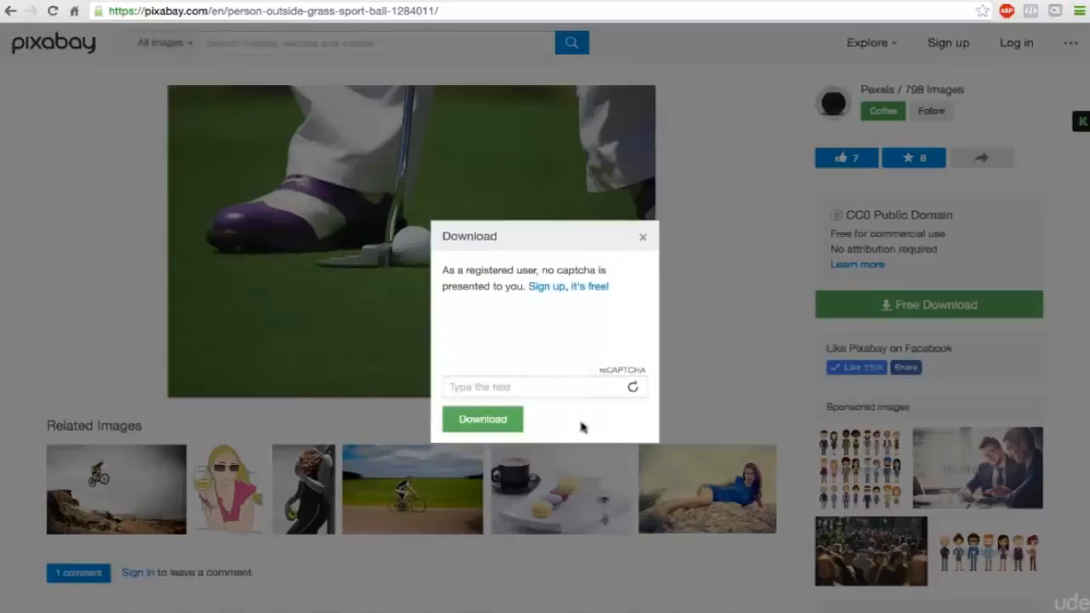
{"action": "left_click", "coordinate": [493, 385]}
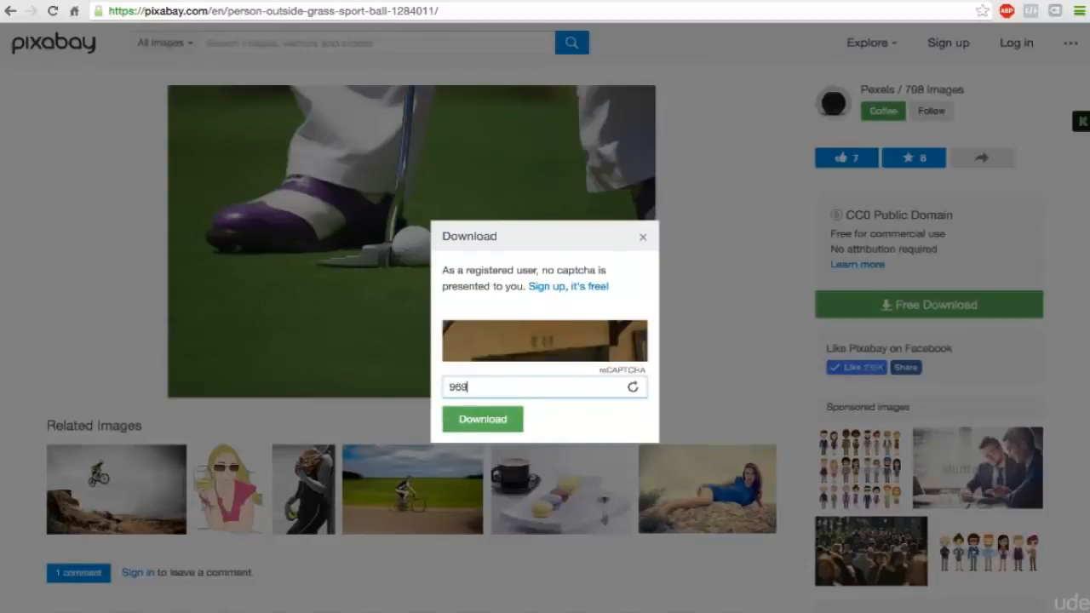
{"action": "left_click", "coordinate": [472, 421]}
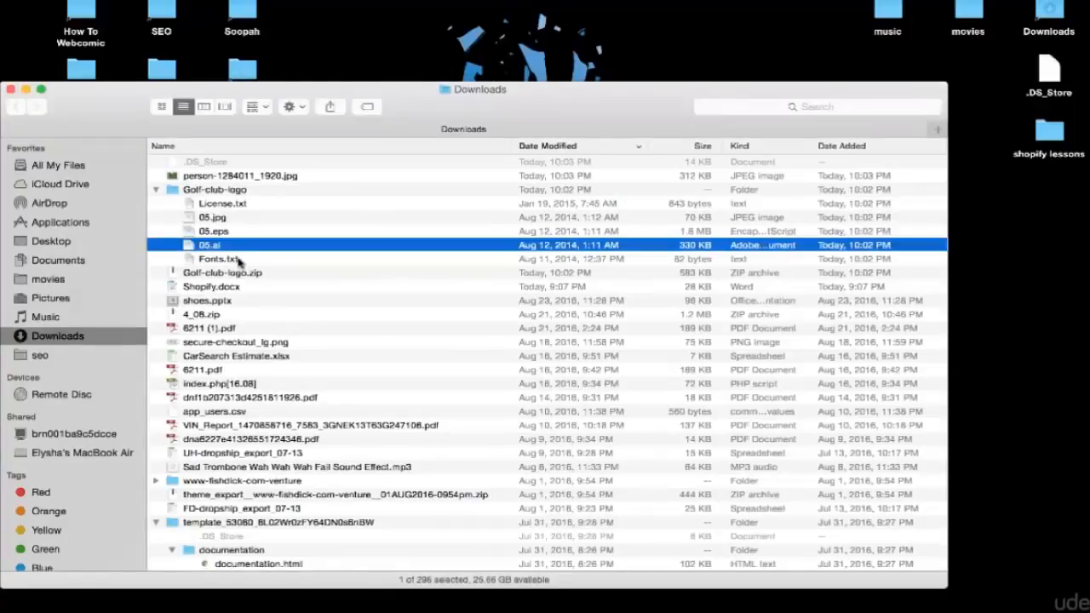
Open 05.ai from the downloaded Golf-club-logo folder in Adobe Illustrator.
{"action": "right_click", "coordinate": [205, 246]}
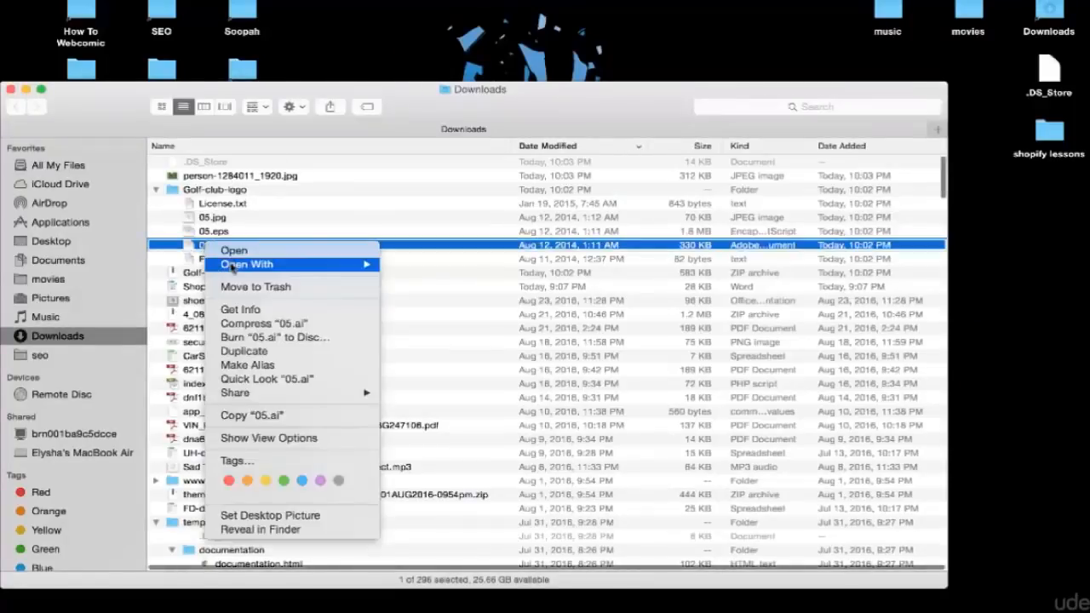
{"action": "mouse_move", "coordinate": [298, 265]}
{"action": "left_click", "coordinate": [413, 266]}
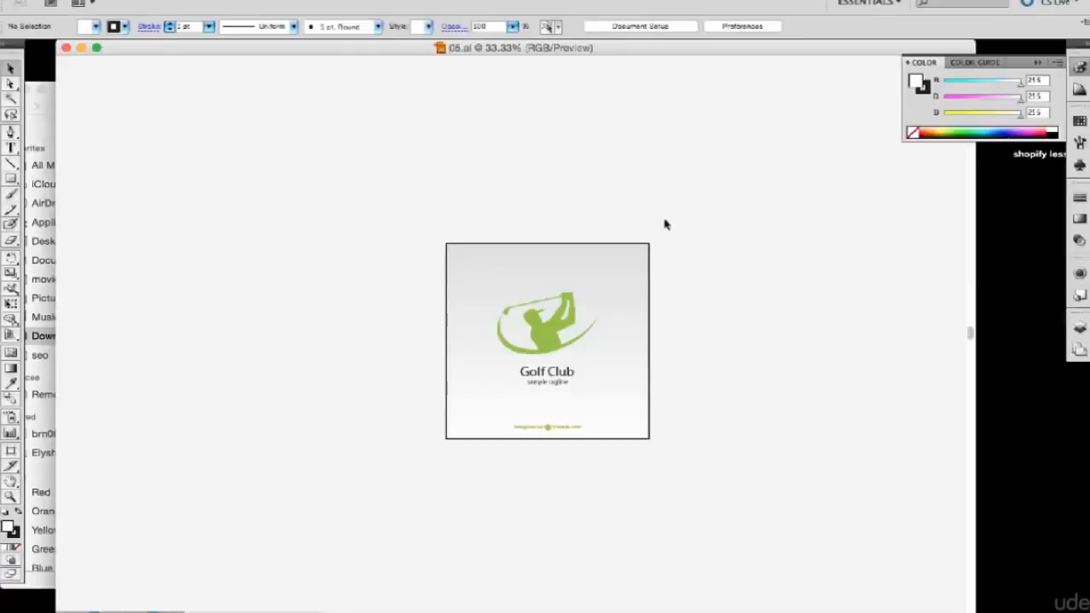
Delete the grey gradient background square behind the Golf Club logo.
{"action": "left_click", "coordinate": [463, 267]}
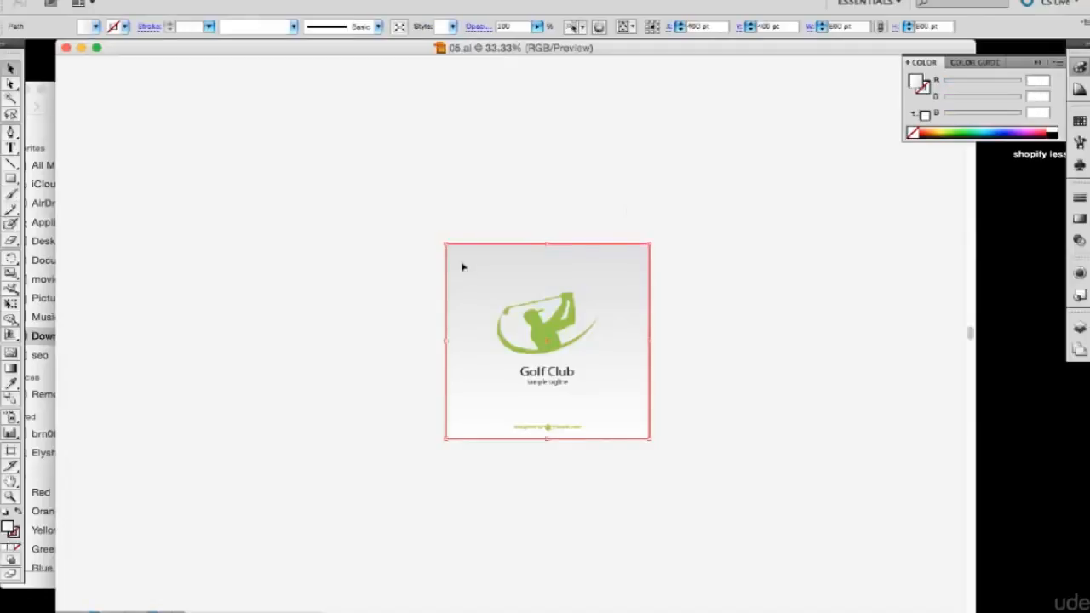
{"action": "key", "text": "Delete"}
{"action": "left_click_drag", "start_coordinate": [482, 275], "coordinate": [607, 396]}
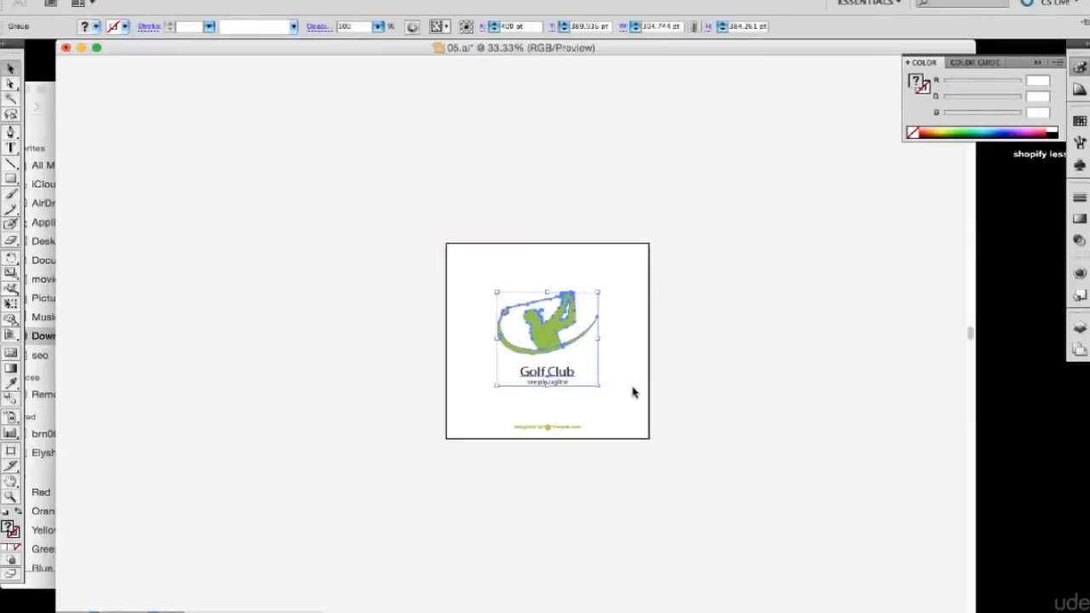
{"action": "left_click", "coordinate": [635, 392]}
Change the logo's "Golf Club" text to "Golf Kings" and remove the sample tagline beneath it.
{"action": "double_click", "coordinate": [558, 373]}
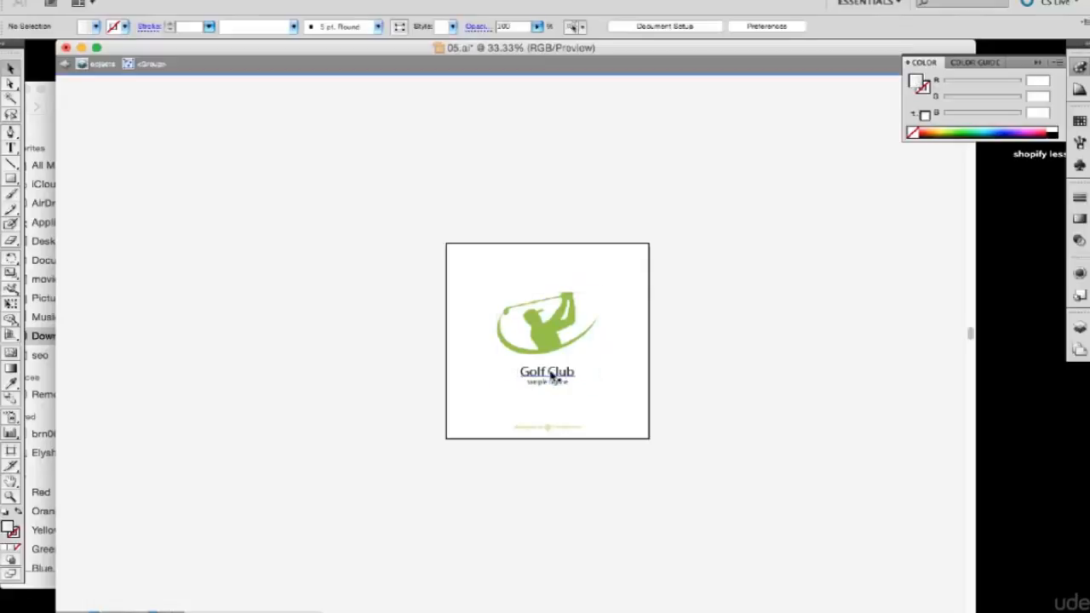
{"action": "left_click", "coordinate": [550, 376]}
{"action": "double_click", "coordinate": [555, 374]}
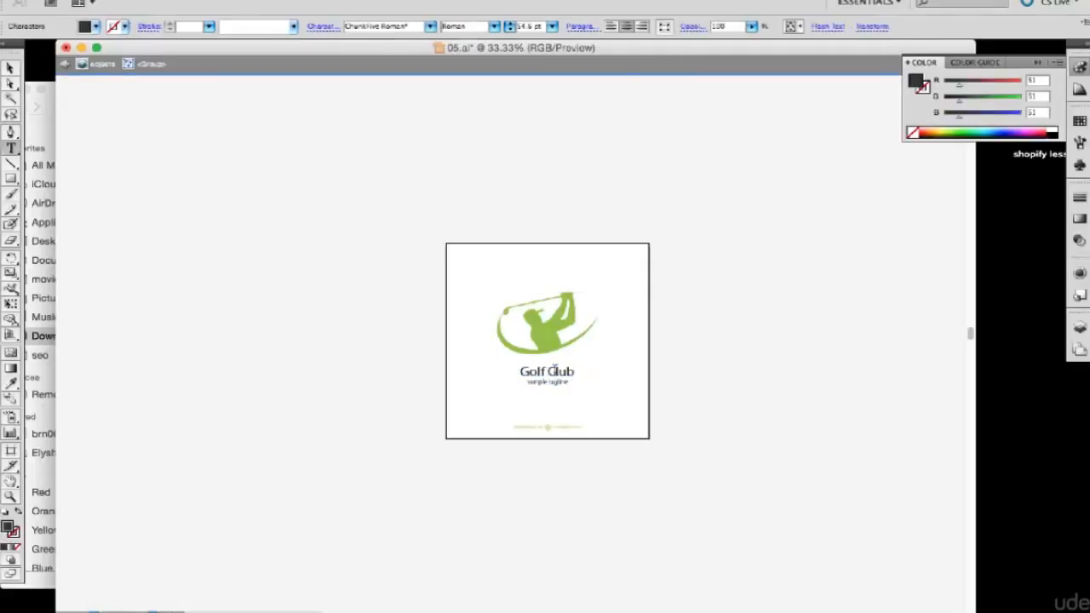
{"action": "triple_click", "coordinate": [553, 371]}
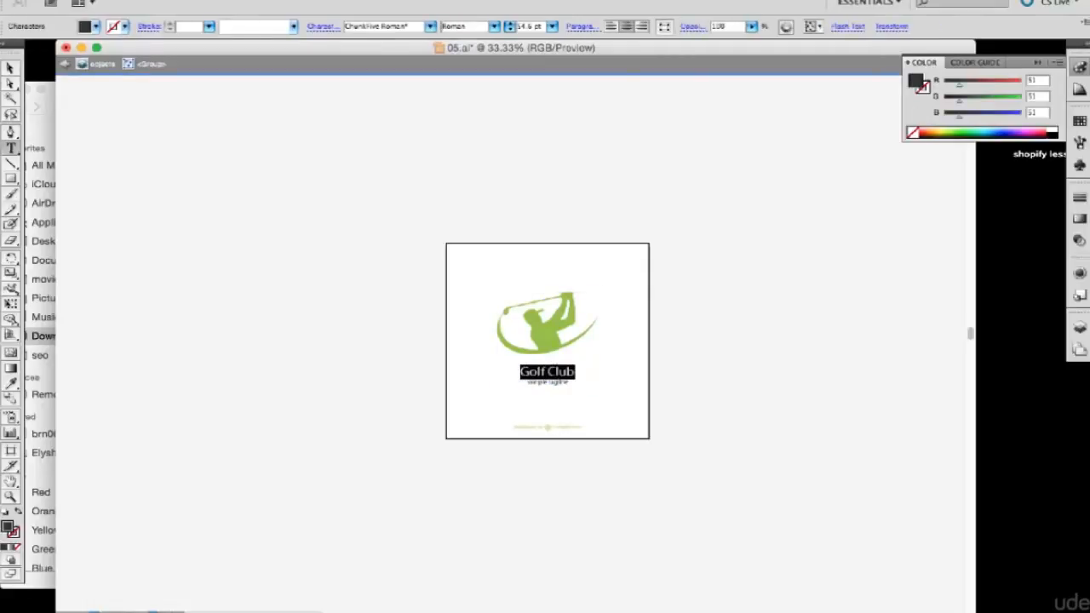
{"action": "type", "text": "Golf"}
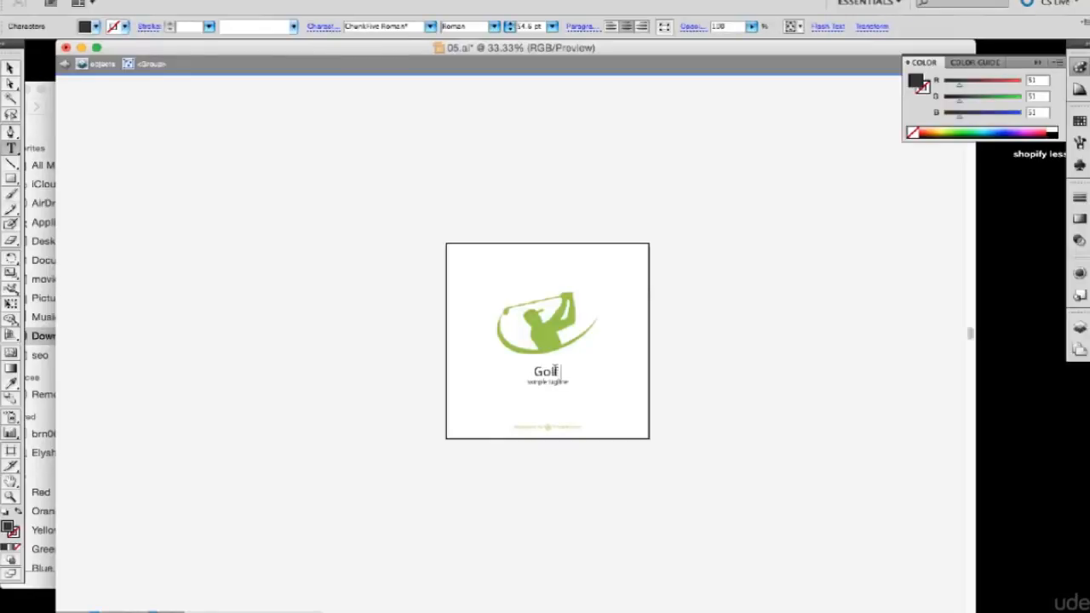
{"action": "type", "text": " Kings"}
{"action": "key", "text": "Escape"}
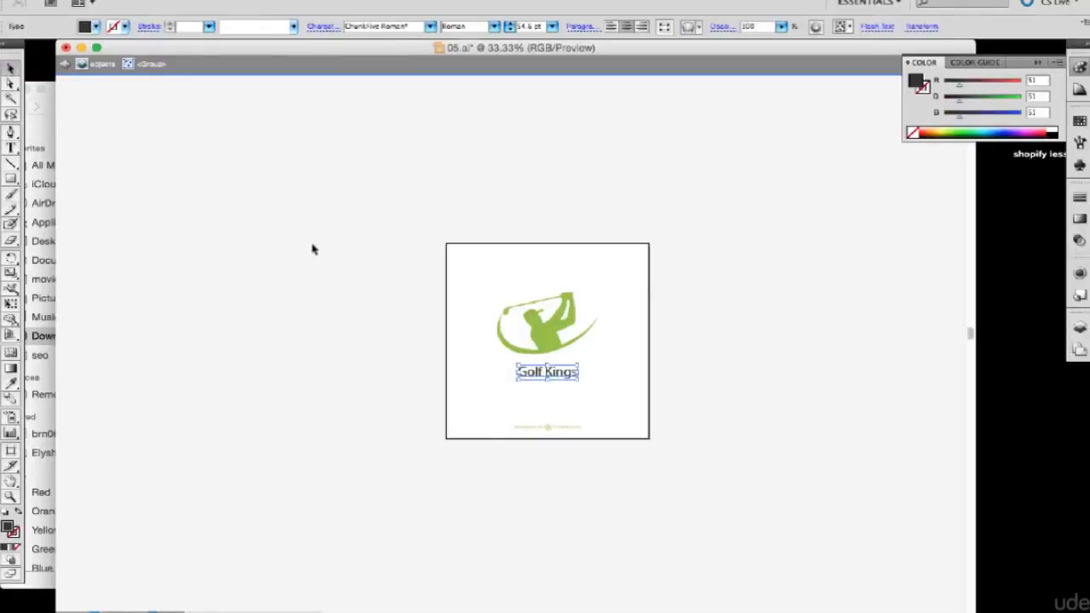
{"action": "left_click", "coordinate": [332, 280]}
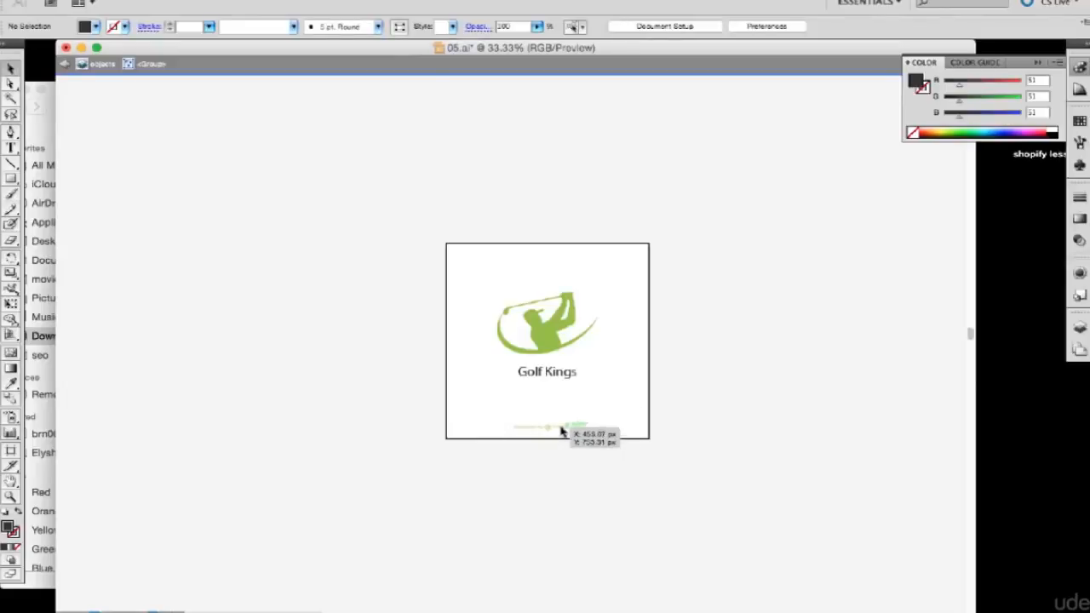
Delete both parts of the small green designer credit line near the artboard's lower edge.
{"action": "double_click", "coordinate": [520, 431]}
{"action": "double_click", "coordinate": [537, 431]}
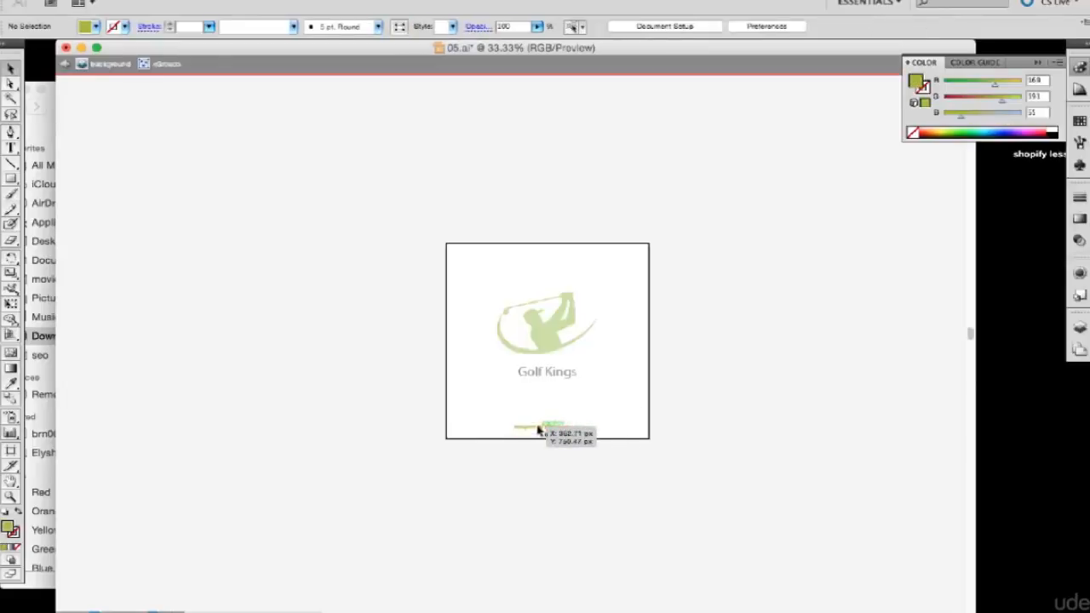
{"action": "left_click", "coordinate": [536, 427]}
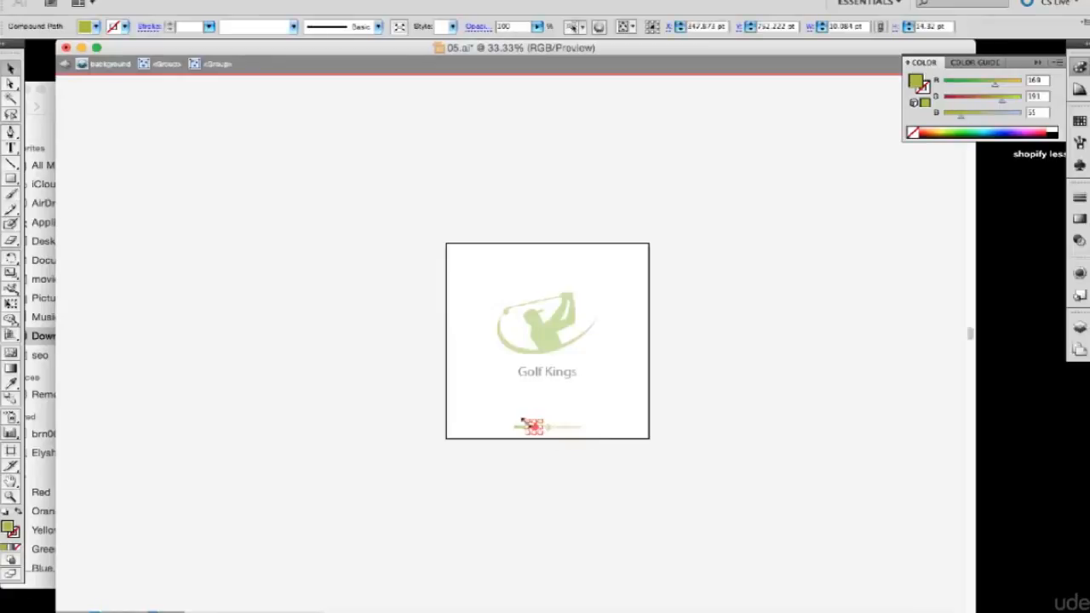
{"action": "left_click", "coordinate": [520, 425]}
{"action": "left_click_drag", "start_coordinate": [498, 412], "coordinate": [593, 437]}
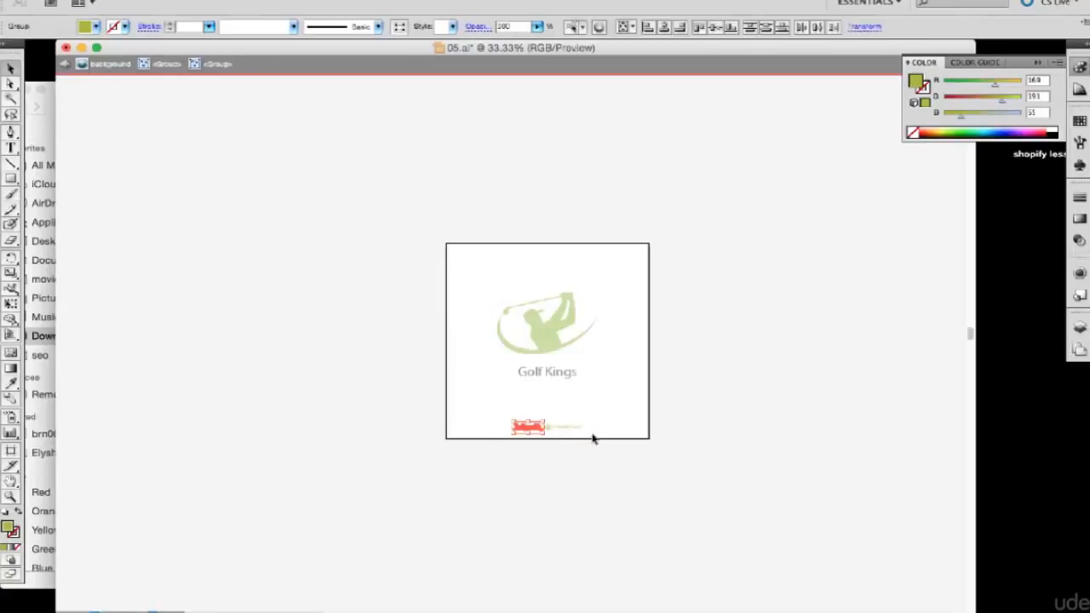
{"action": "left_click", "coordinate": [594, 438]}
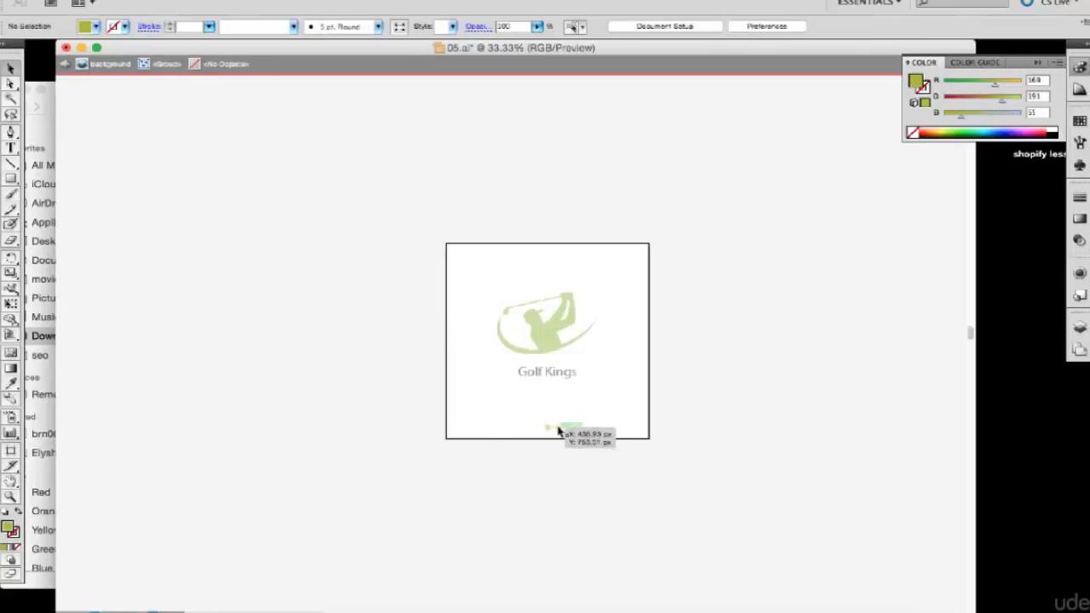
{"action": "key", "text": "Escape"}
{"action": "left_click_drag", "start_coordinate": [531, 417], "coordinate": [594, 448]}
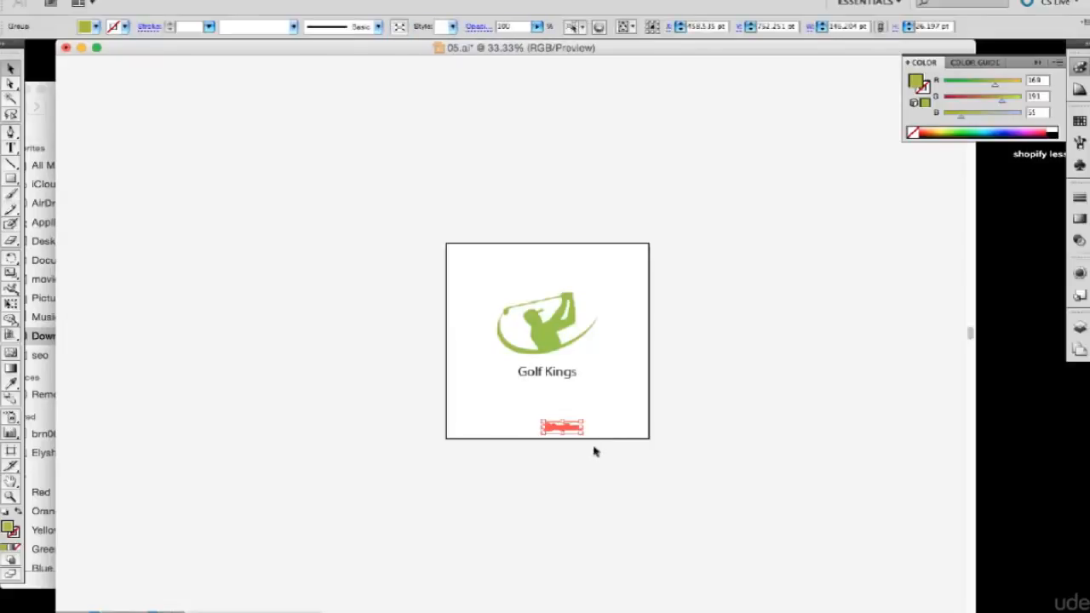
{"action": "key", "text": "Delete"}
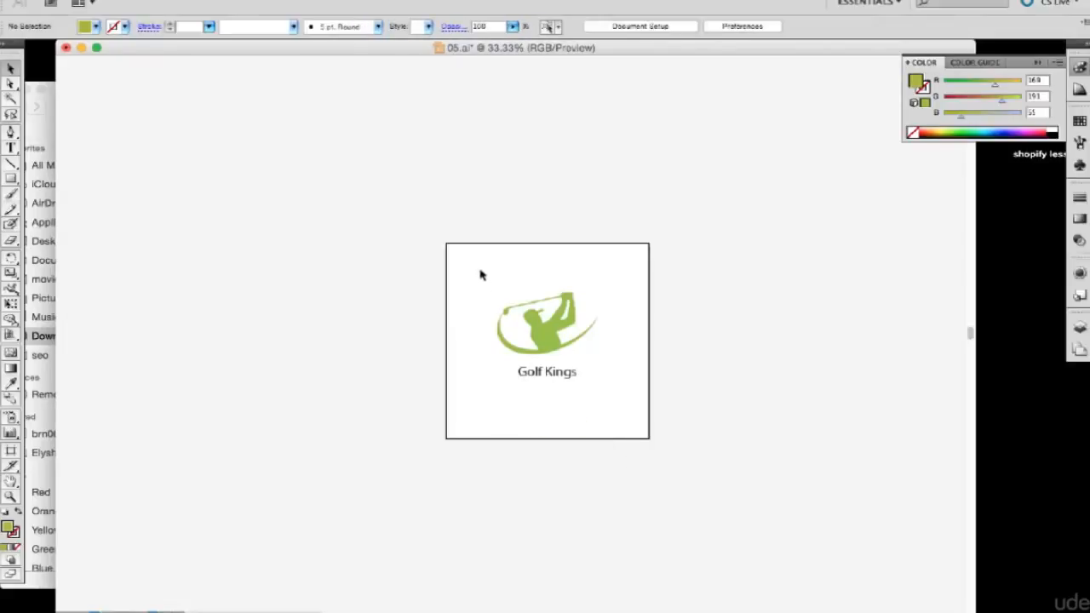
Isolate the logo group and delete the "Golf Kings" text, leaving only the golfer graphic.
{"action": "left_click_drag", "start_coordinate": [479, 270], "coordinate": [626, 415]}
{"action": "left_click", "coordinate": [704, 400]}
{"action": "left_click", "coordinate": [563, 385]}
{"action": "left_click", "coordinate": [459, 256]}
{"action": "left_click", "coordinate": [558, 377]}
{"action": "left_click", "coordinate": [557, 366]}
{"action": "left_click", "coordinate": [560, 377]}
{"action": "left_click", "coordinate": [559, 384]}
{"action": "double_click", "coordinate": [561, 381]}
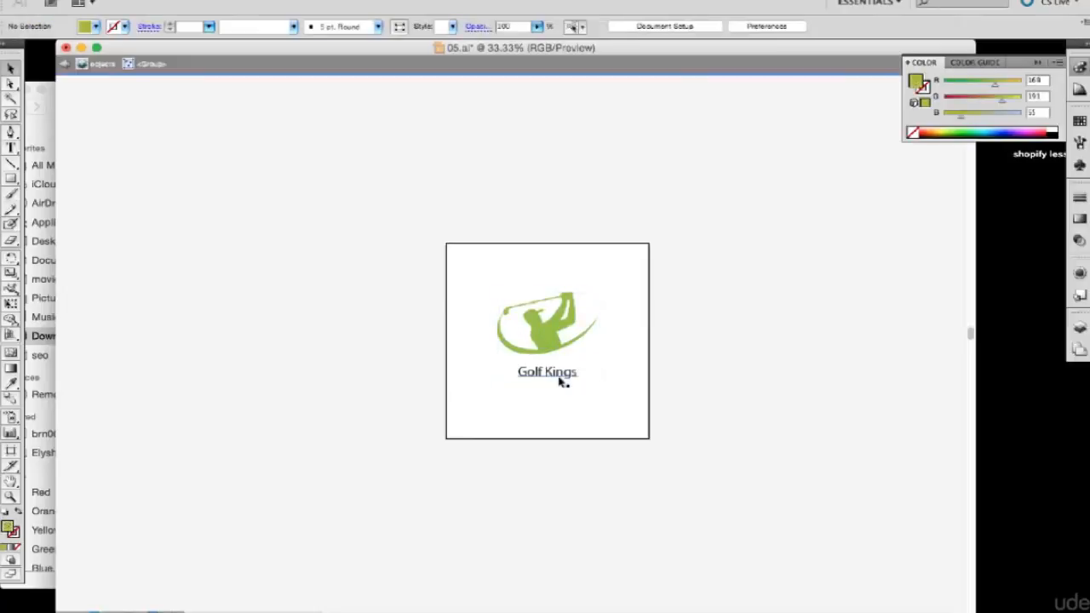
{"action": "left_click", "coordinate": [561, 381]}
{"action": "left_click", "coordinate": [558, 376]}
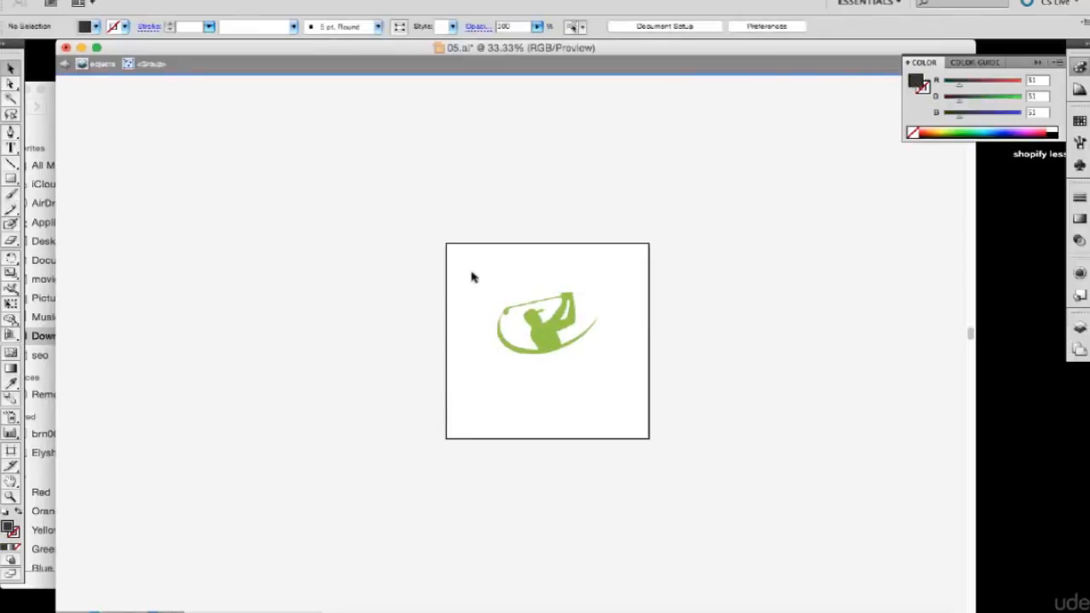
Enlarge the green golfer graphic to about 760 pt wide so it nearly spans the artboard.
{"action": "left_click_drag", "start_coordinate": [472, 277], "coordinate": [645, 418]}
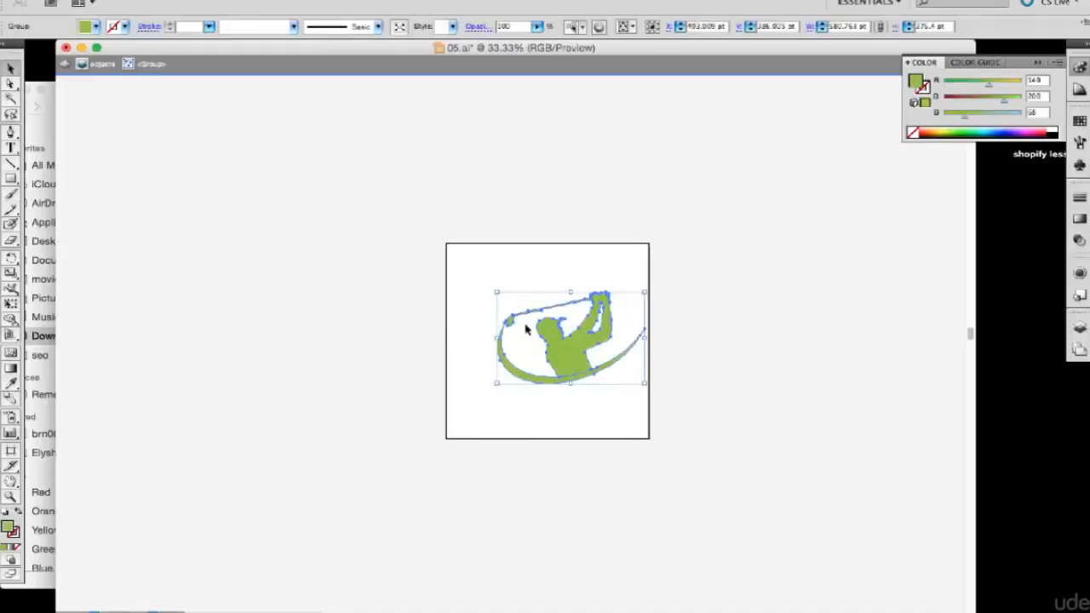
{"action": "left_click_drag", "start_coordinate": [495, 291], "coordinate": [449, 250]}
{"action": "key", "text": "Return"}
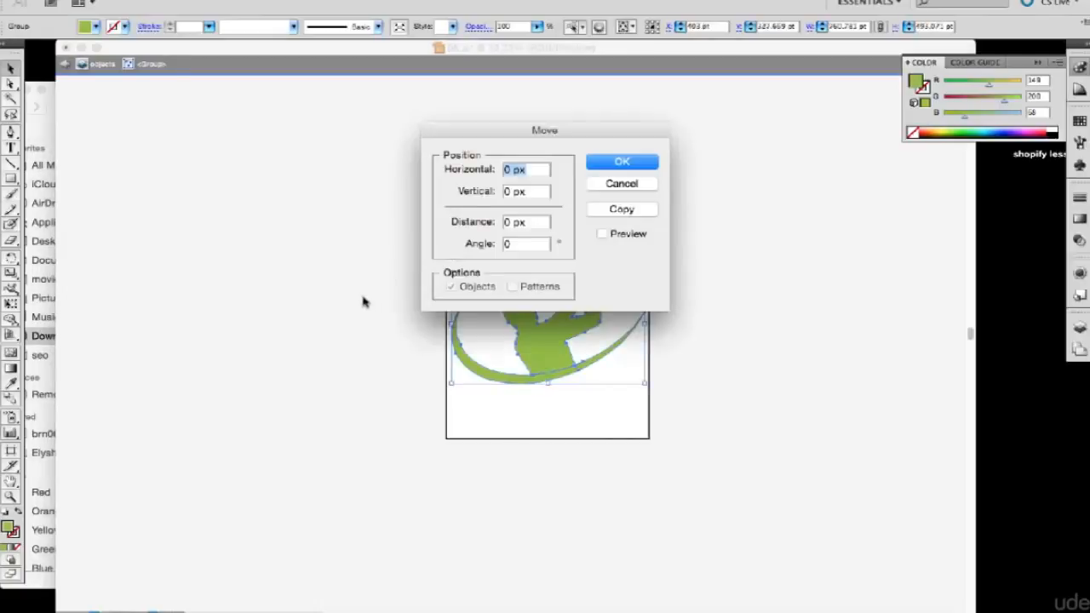
{"action": "left_click", "coordinate": [610, 169]}
{"action": "left_click", "coordinate": [415, 187]}
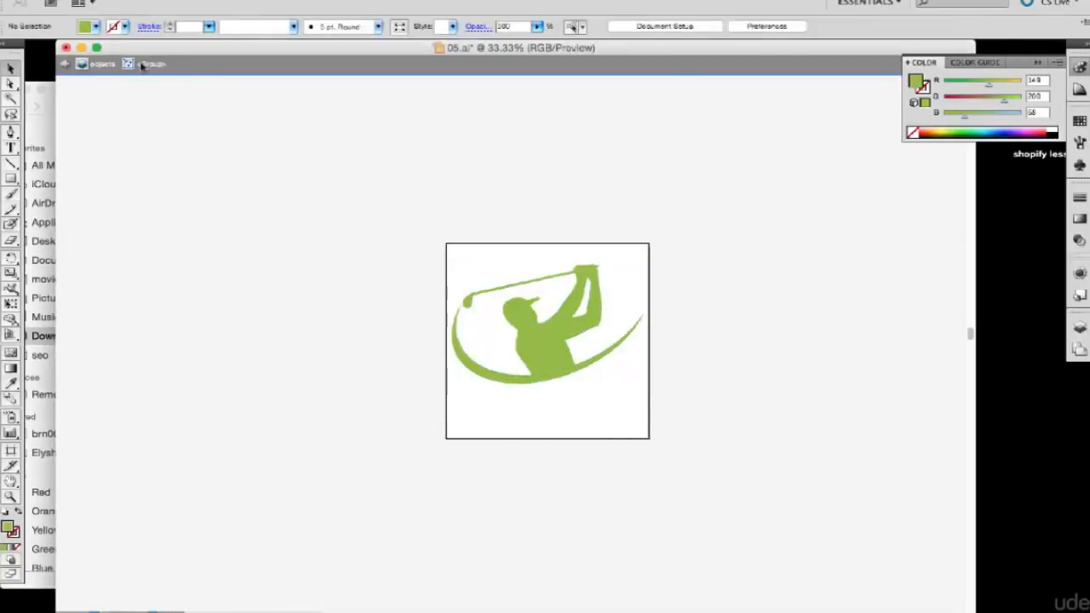
Save a copy of the golfer artwork as 05a in Illustrator EPS format in the Golf-club-logo folder, keeping the default EPS options.
{"action": "left_click", "coordinate": [111, 2]}
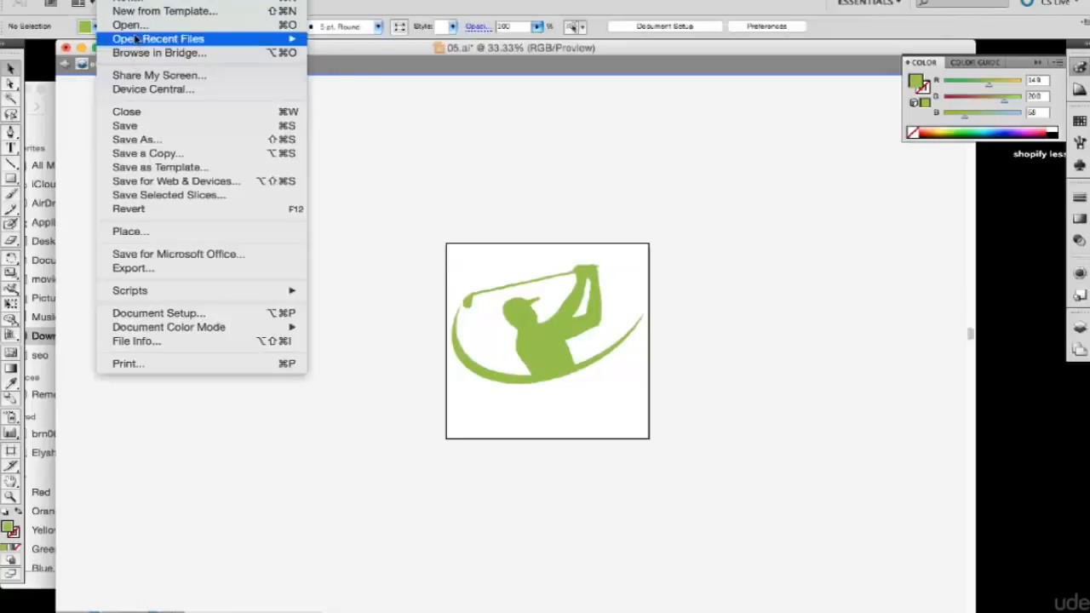
{"action": "left_click", "coordinate": [152, 143]}
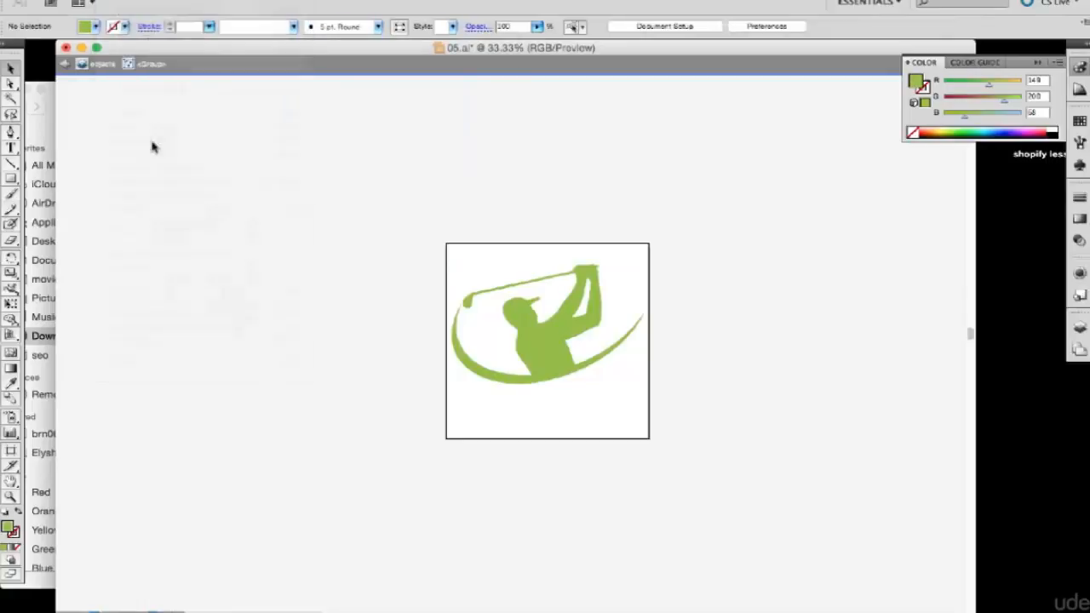
{"action": "left_click", "coordinate": [503, 216]}
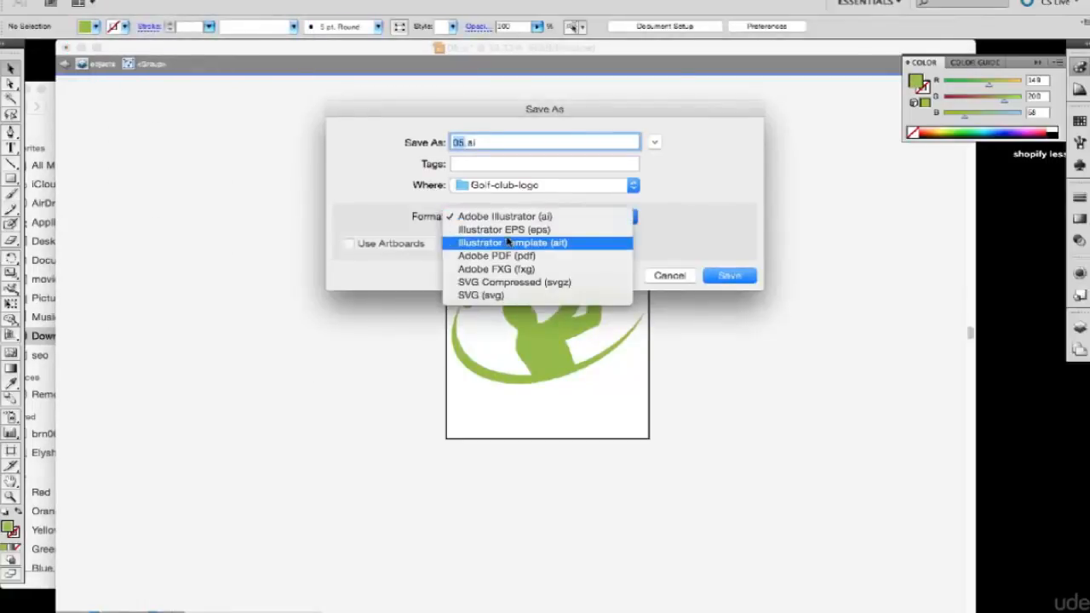
{"action": "left_click", "coordinate": [504, 229]}
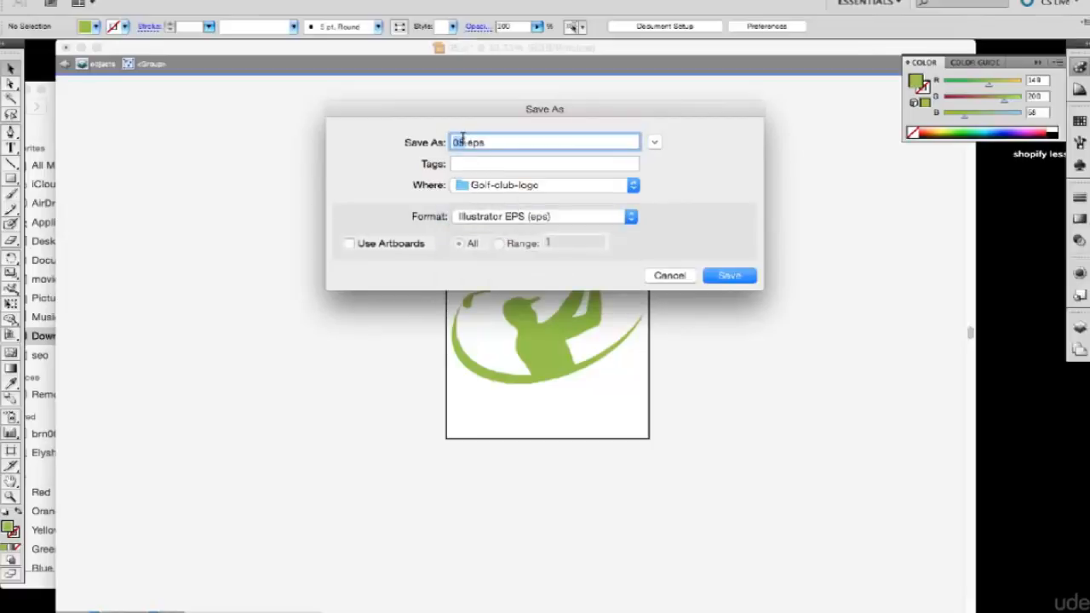
{"action": "left_click", "coordinate": [463, 142]}
{"action": "type", "text": "a"}
{"action": "key", "text": "Return"}
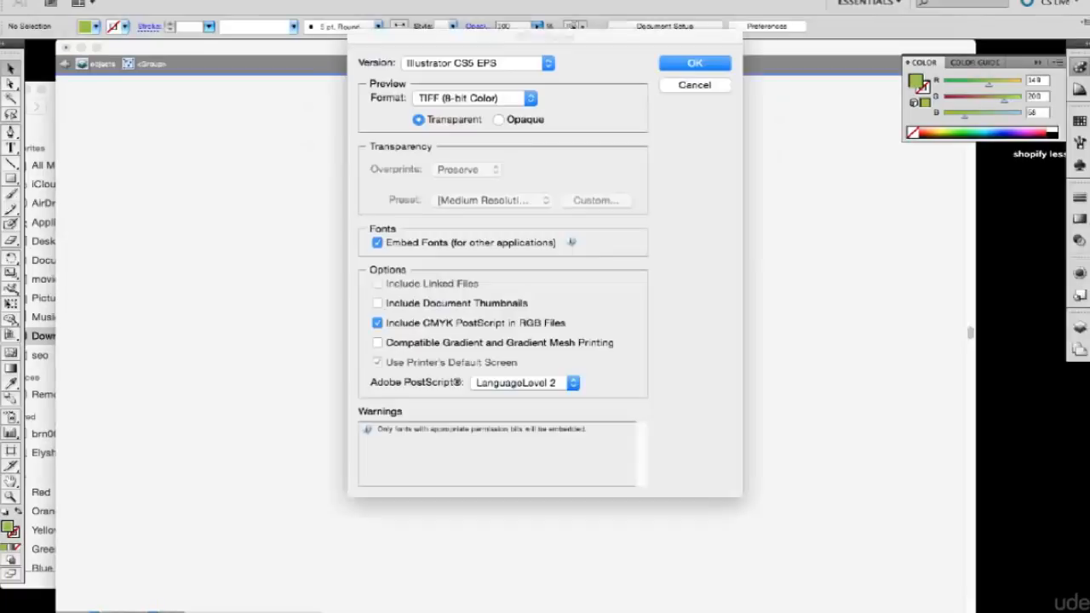
{"action": "key", "text": "Return"}
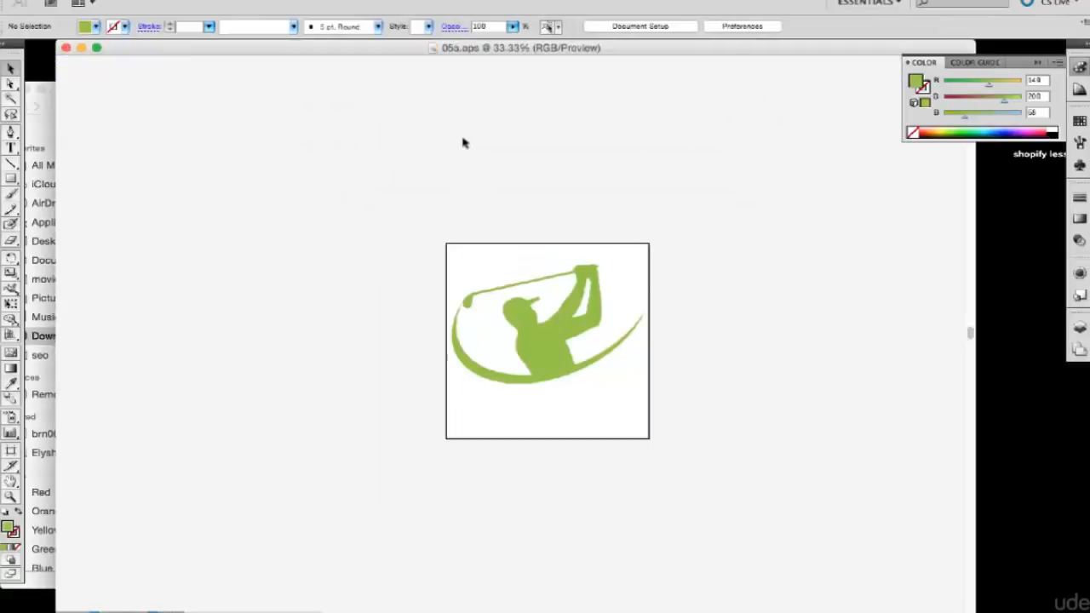
Switch to the Downloads folder in Finder and open 05a.eps in Photoshop, accepting the import settings.
{"action": "key", "text": "super+h"}
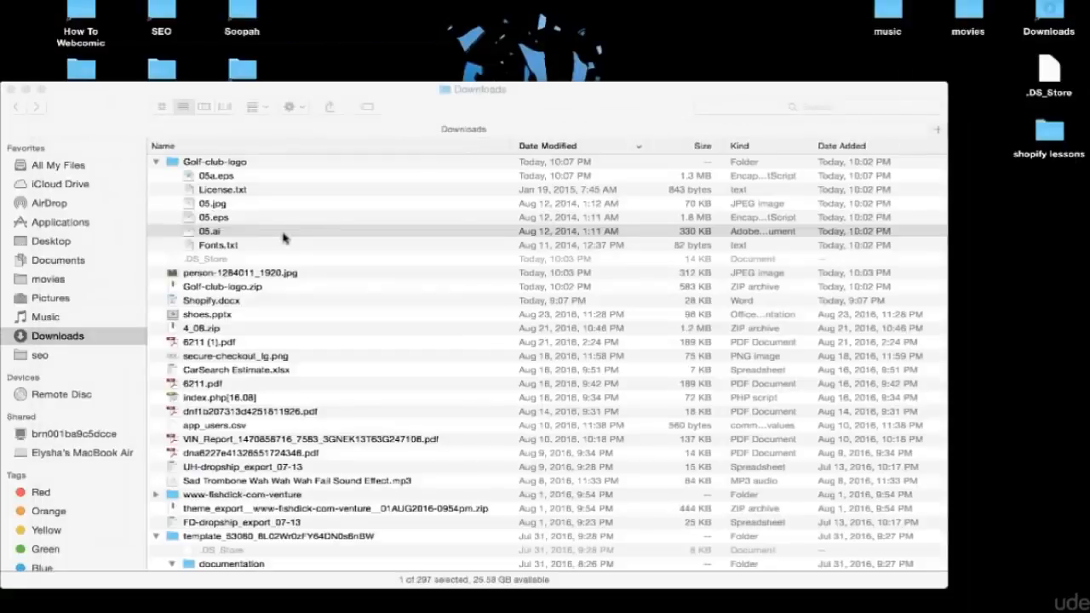
{"action": "left_click", "coordinate": [211, 177]}
{"action": "right_click", "coordinate": [213, 177]}
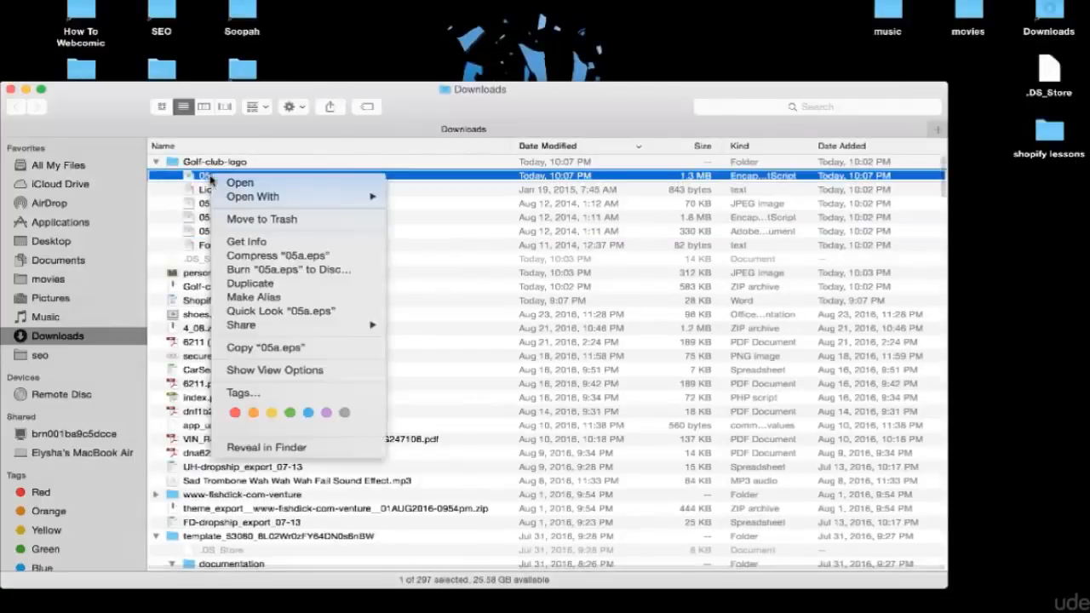
{"action": "mouse_move", "coordinate": [255, 196]}
{"action": "left_click", "coordinate": [473, 252]}
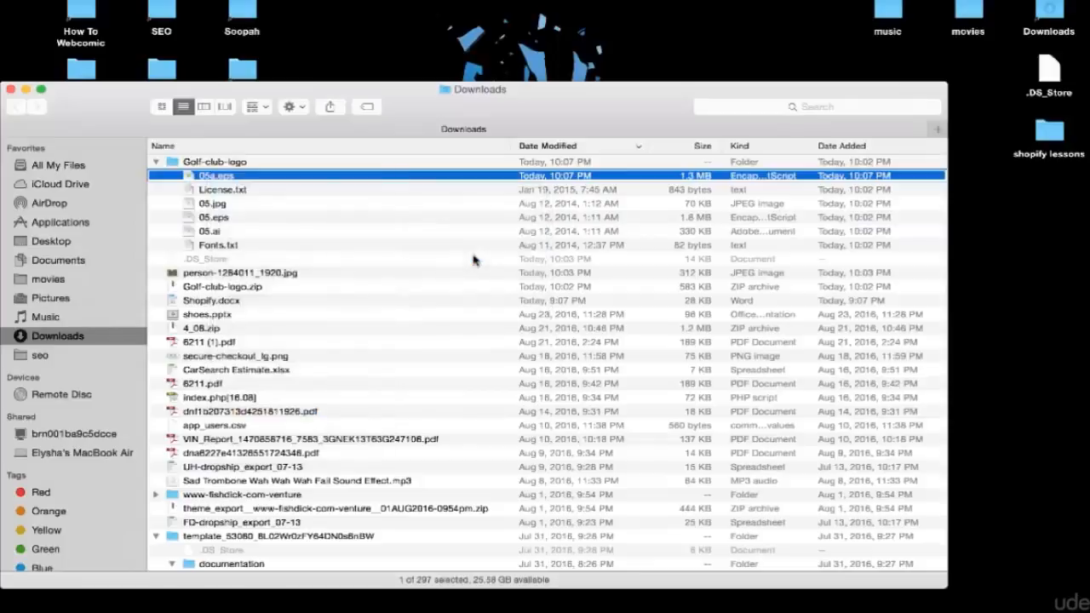
{"action": "left_click", "coordinate": [661, 230]}
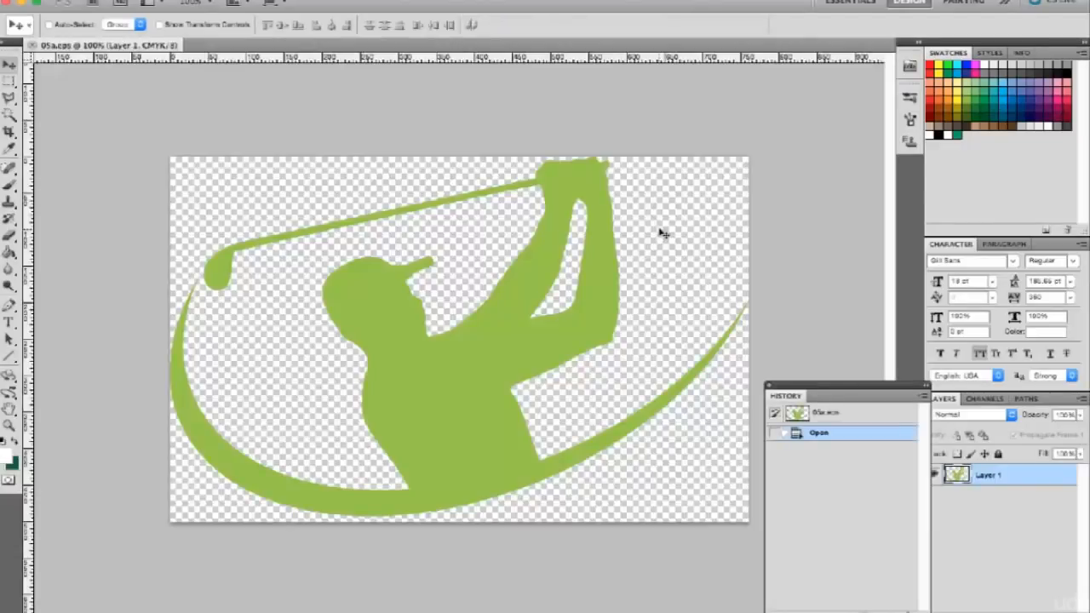
Set the canvas size to 775 × 775 pixels anchored at the top centre, and shift the golfer graphic slightly down and right.
{"action": "key", "text": "super+alt+c"}
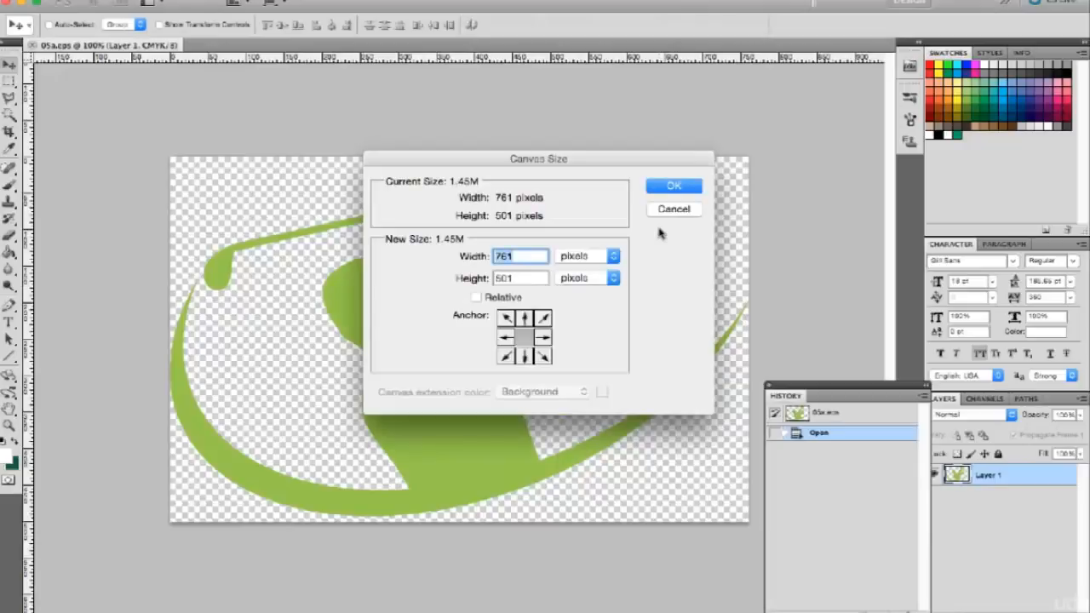
{"action": "type", "text": "775"}
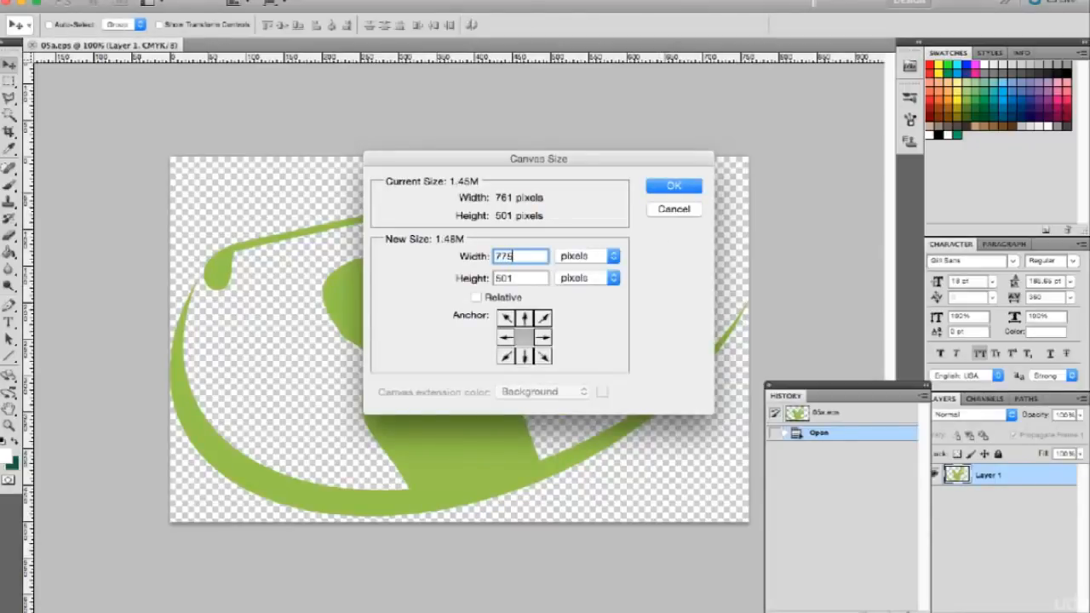
{"action": "key", "text": "Tab"}
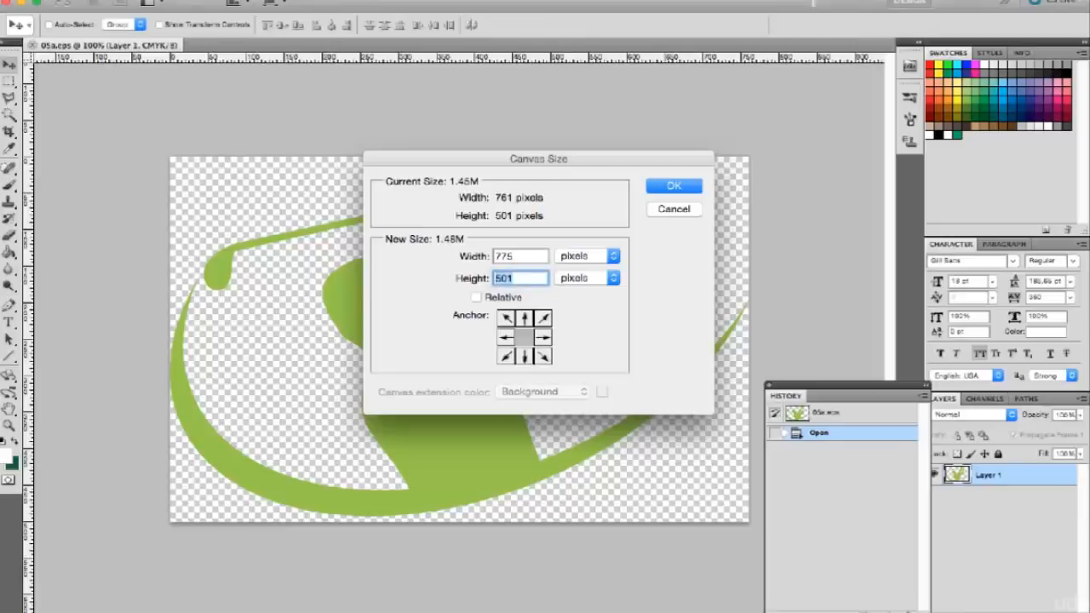
{"action": "type", "text": "775"}
{"action": "left_click", "coordinate": [525, 317]}
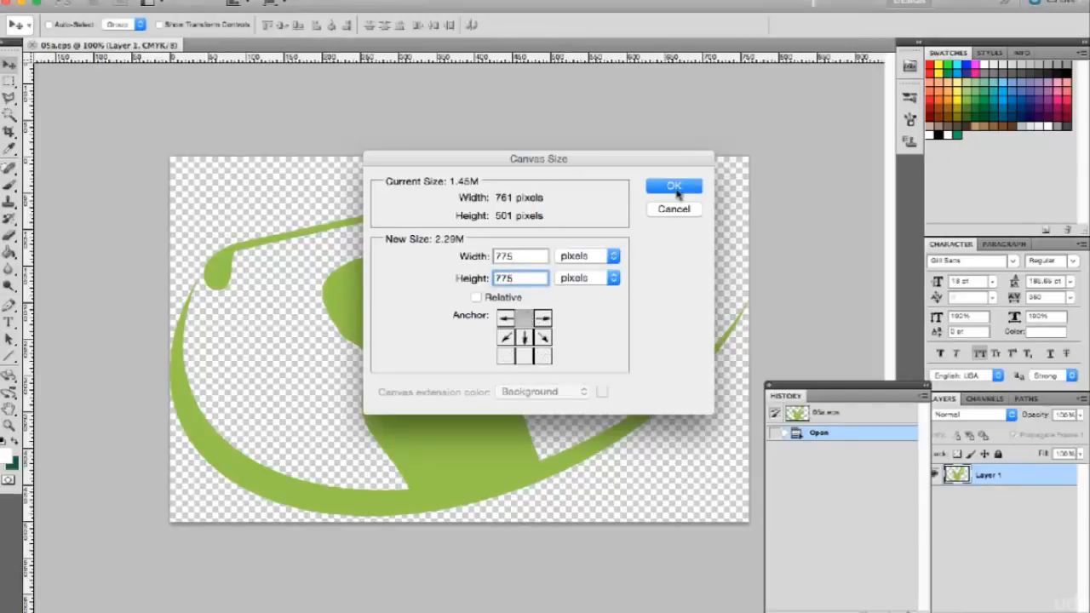
{"action": "left_click", "coordinate": [675, 187]}
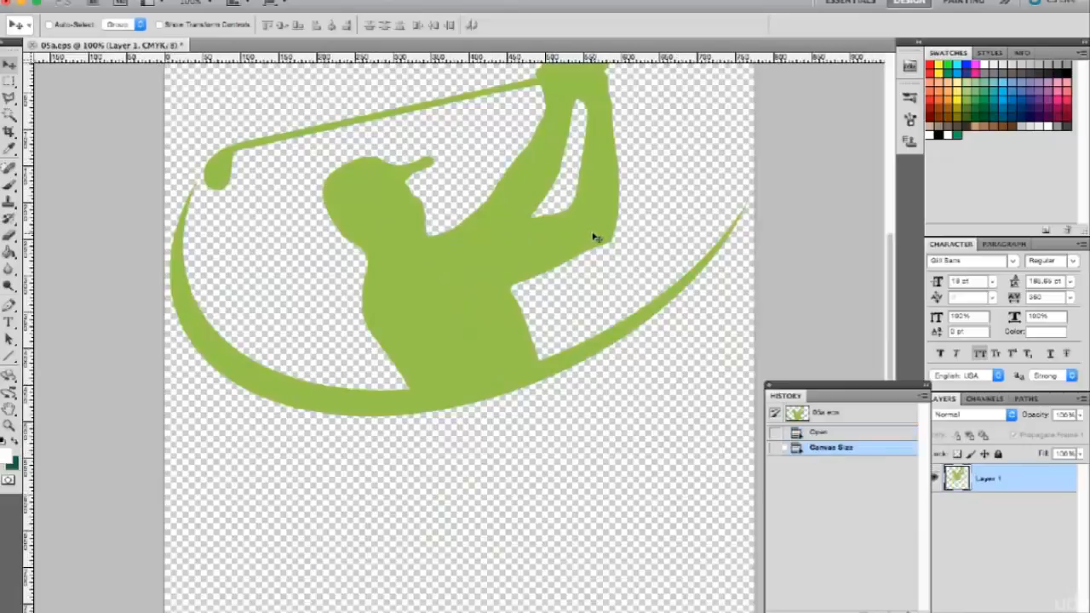
{"action": "key", "text": "ctrl+minus"}
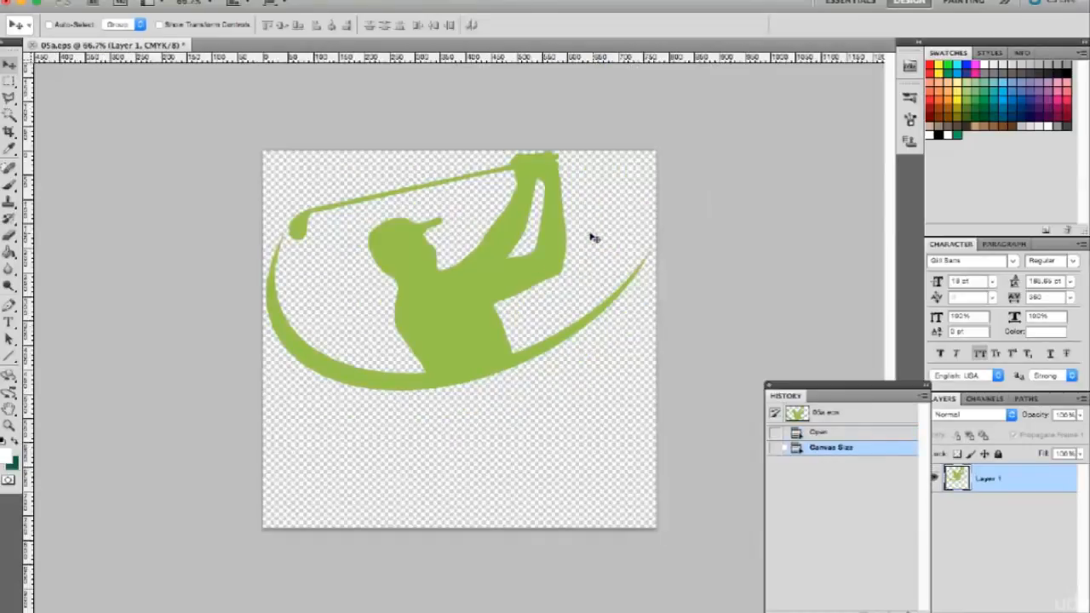
{"action": "left_click_drag", "start_coordinate": [455, 298], "coordinate": [460, 313]}
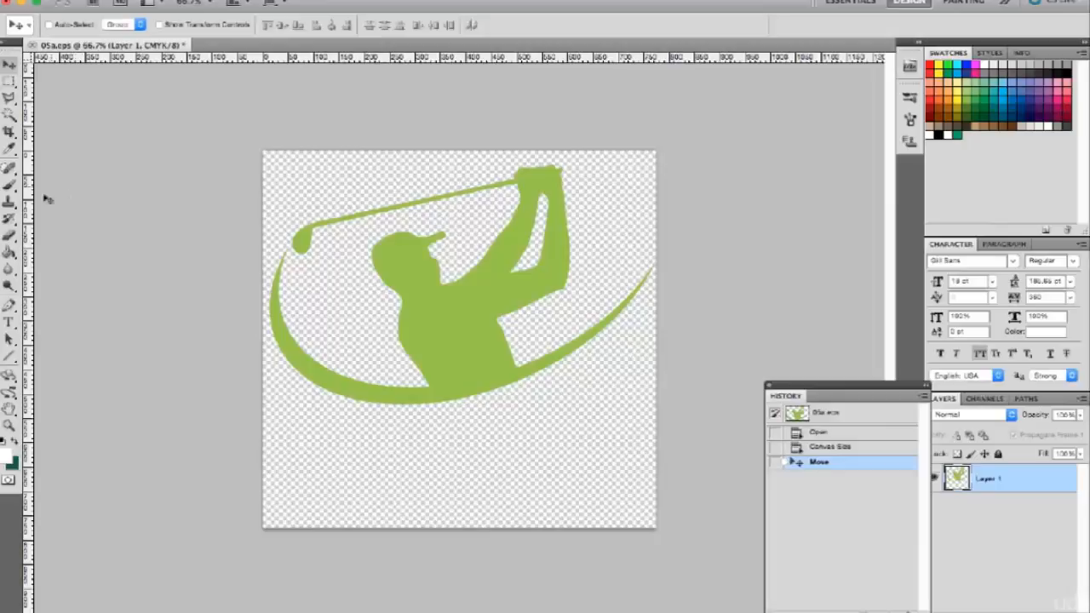
Add the text "Golf Kings" below the golfer graphic and colour it black (000000).
{"action": "left_click", "coordinate": [10, 323]}
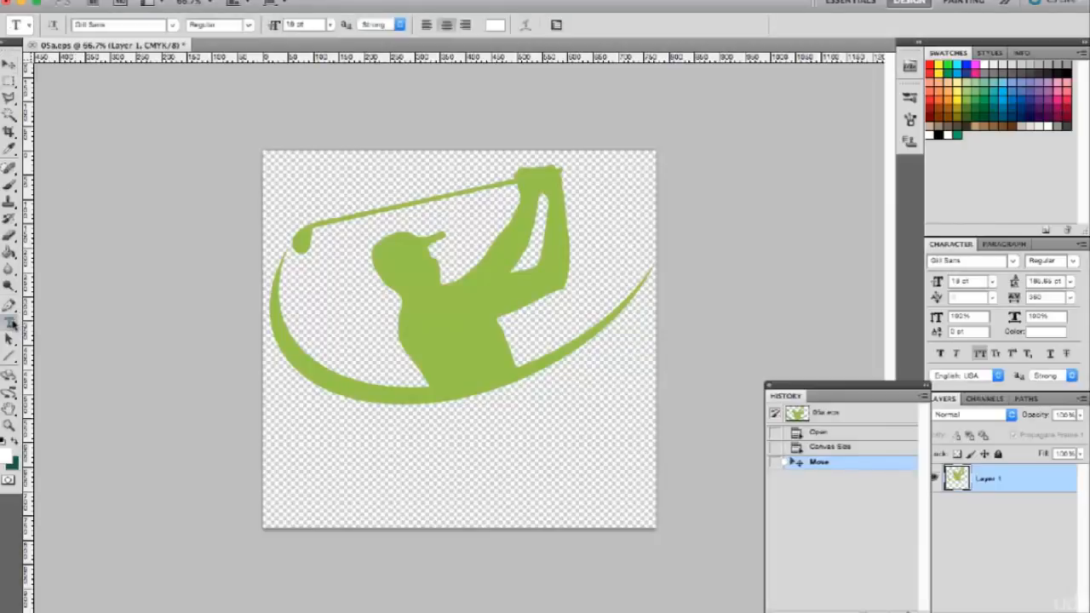
{"action": "left_click", "coordinate": [399, 447]}
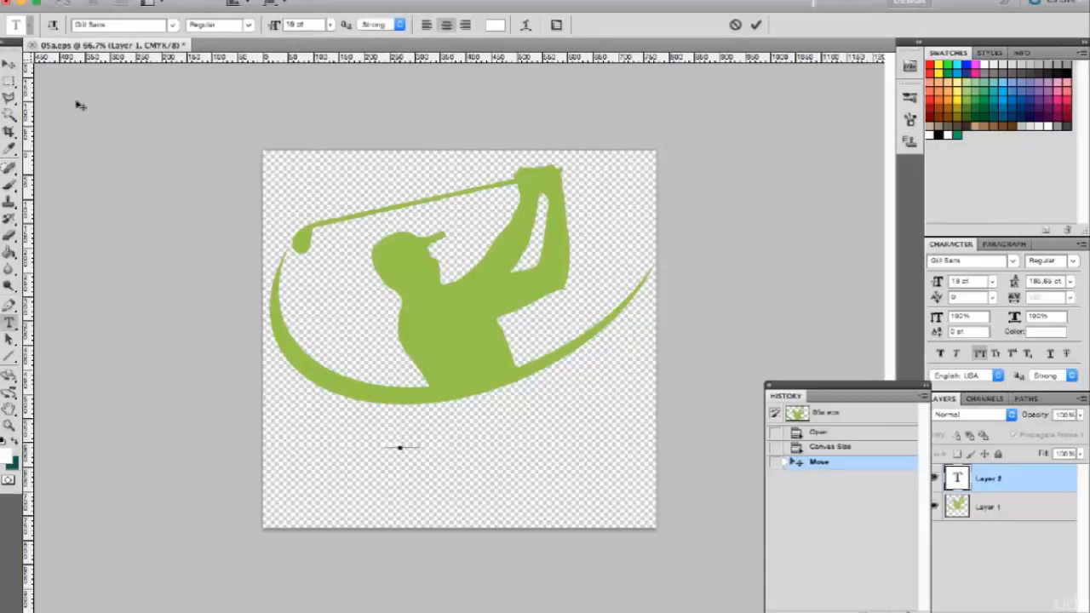
{"action": "type", "text": "name"}
{"action": "left_click", "coordinate": [8, 64]}
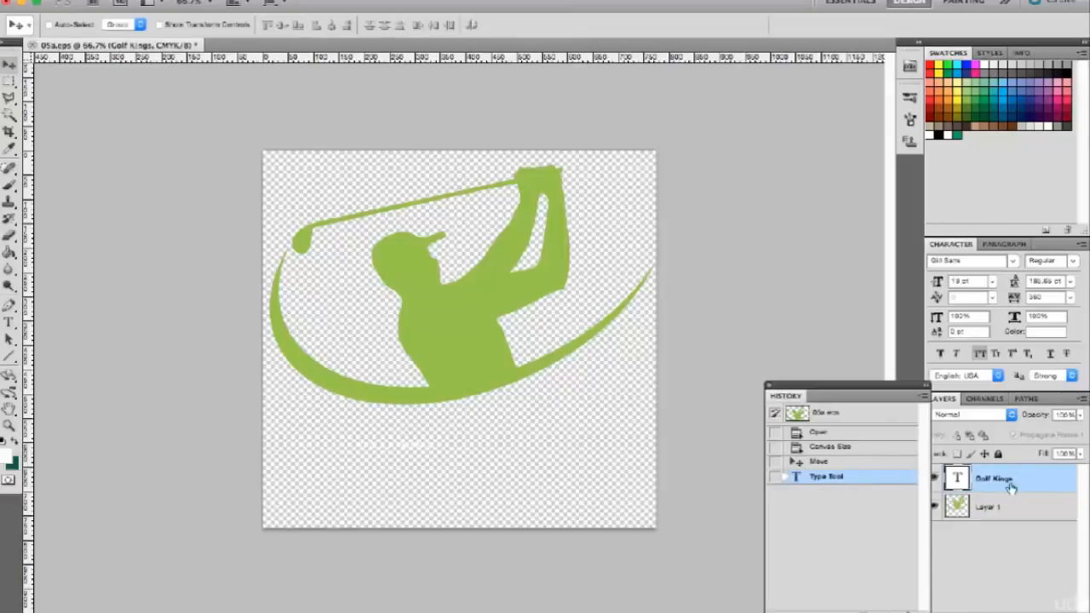
{"action": "left_click", "coordinate": [1060, 332]}
{"action": "left_click", "coordinate": [940, 135]}
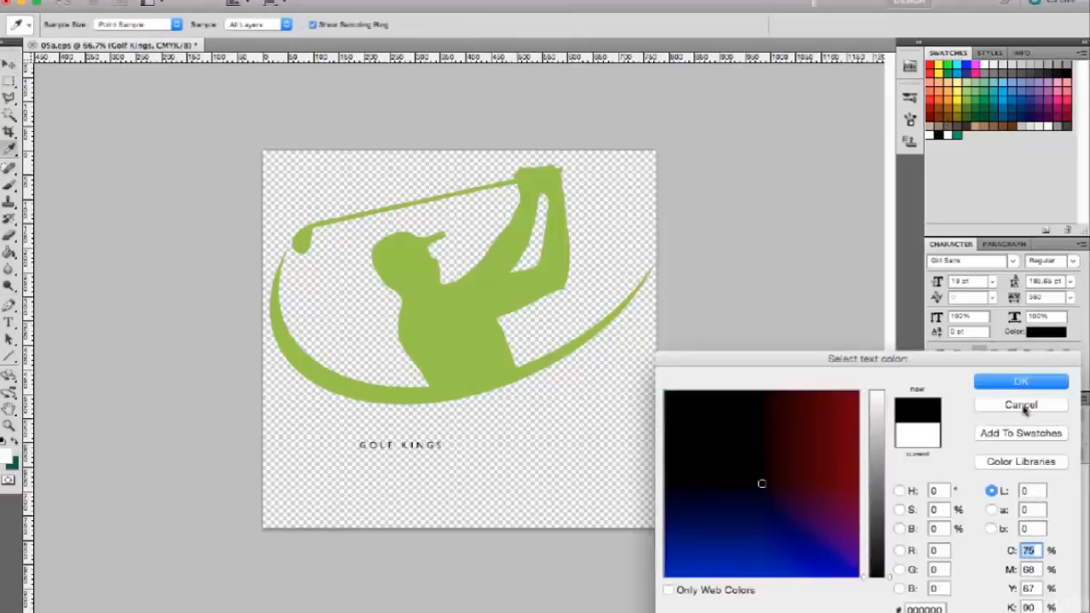
{"action": "left_click", "coordinate": [1026, 381]}
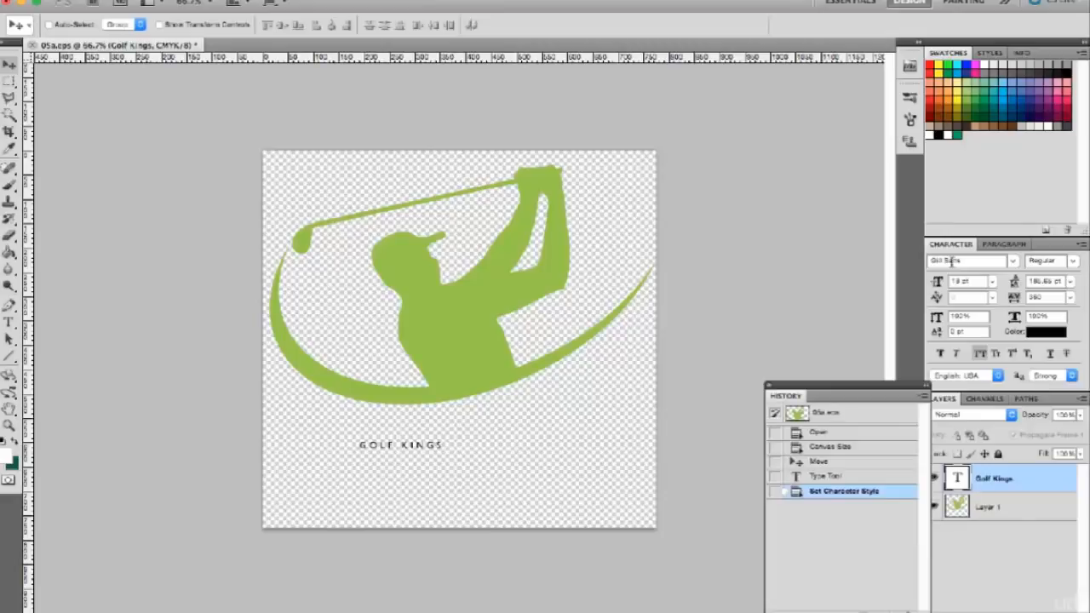
Enlarge the "Golf Kings" text, trying 60 pt and 72 pt before setting its size to 100 pt.
{"action": "left_click", "coordinate": [993, 282]}
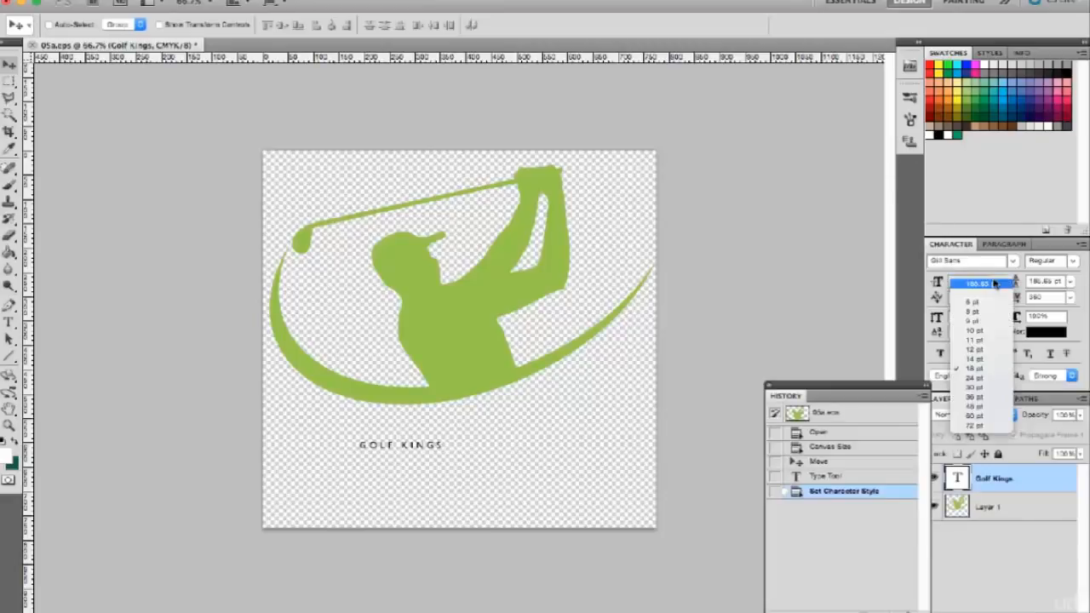
{"action": "left_click", "coordinate": [984, 416]}
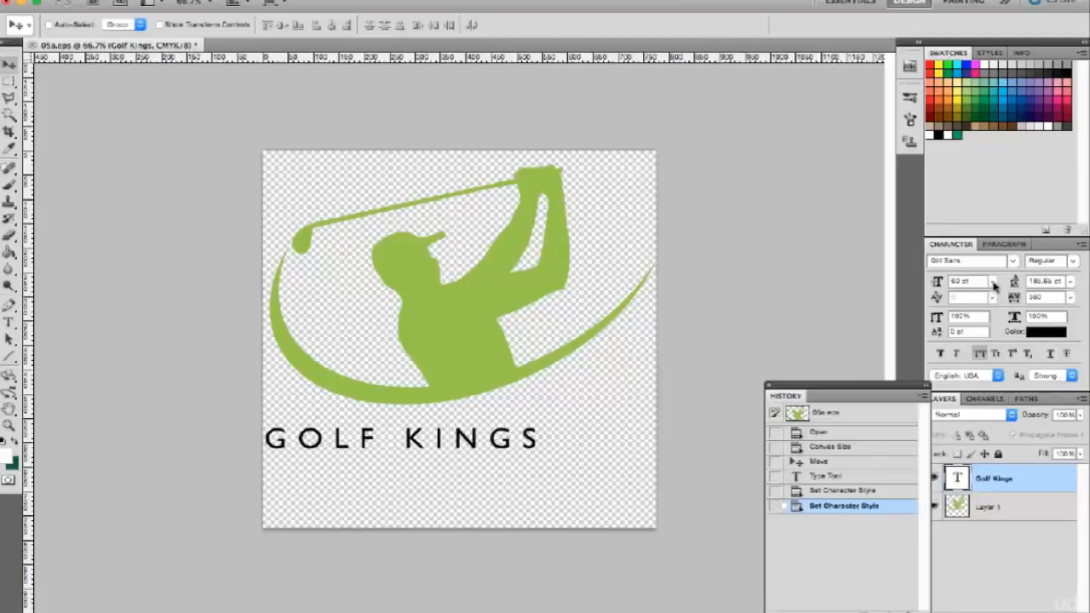
{"action": "left_click", "coordinate": [992, 281]}
{"action": "left_click", "coordinate": [980, 428]}
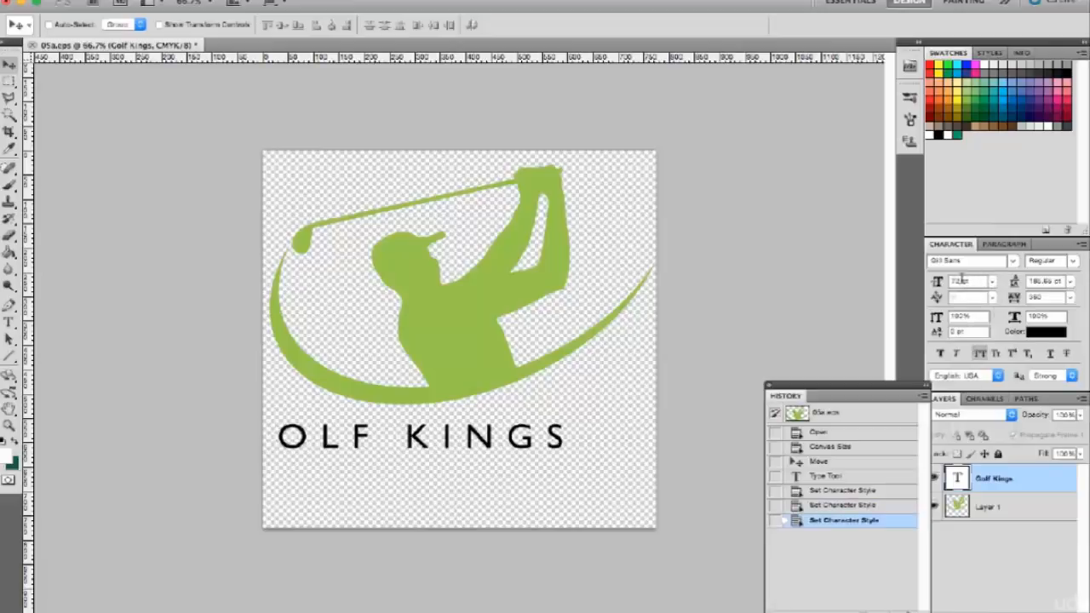
{"action": "left_click", "coordinate": [961, 281]}
{"action": "double_click", "coordinate": [959, 281]}
{"action": "type", "text": "70"}
{"action": "key", "text": "Tab"}
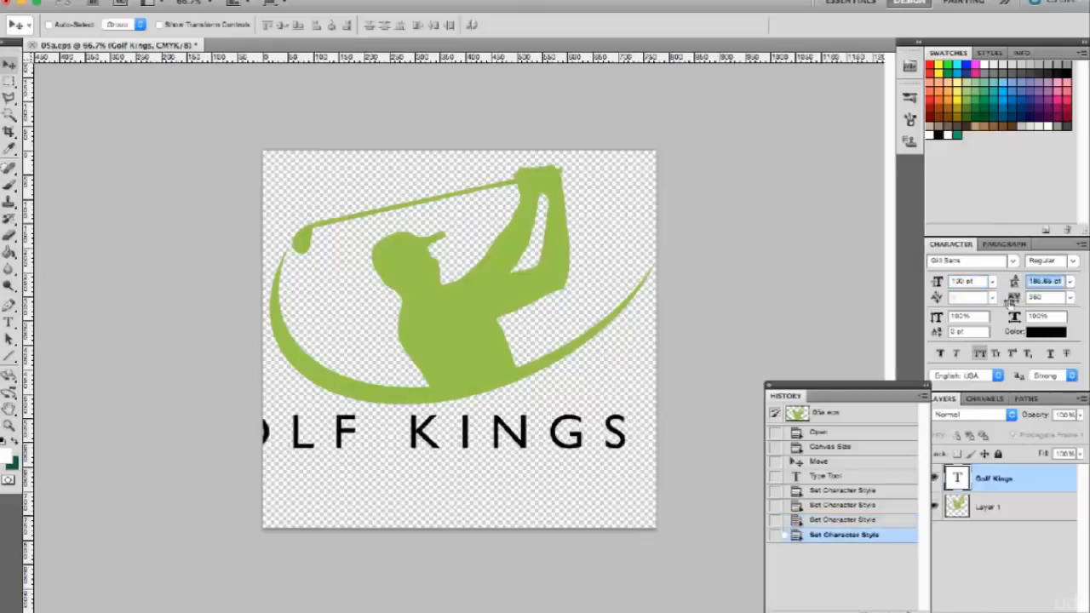
Set the "Golf Kings" text's tracking to 0 and roughly centre it beneath the golfer graphic.
{"action": "left_click", "coordinate": [1071, 297]}
{"action": "left_click", "coordinate": [1046, 365]}
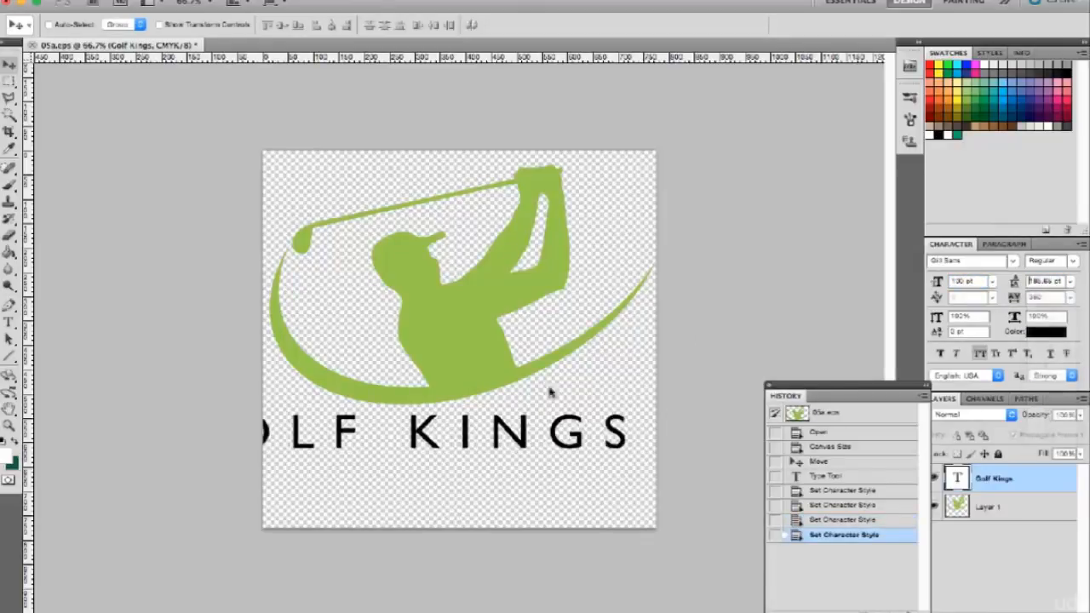
{"action": "left_click_drag", "start_coordinate": [548, 441], "coordinate": [562, 446]}
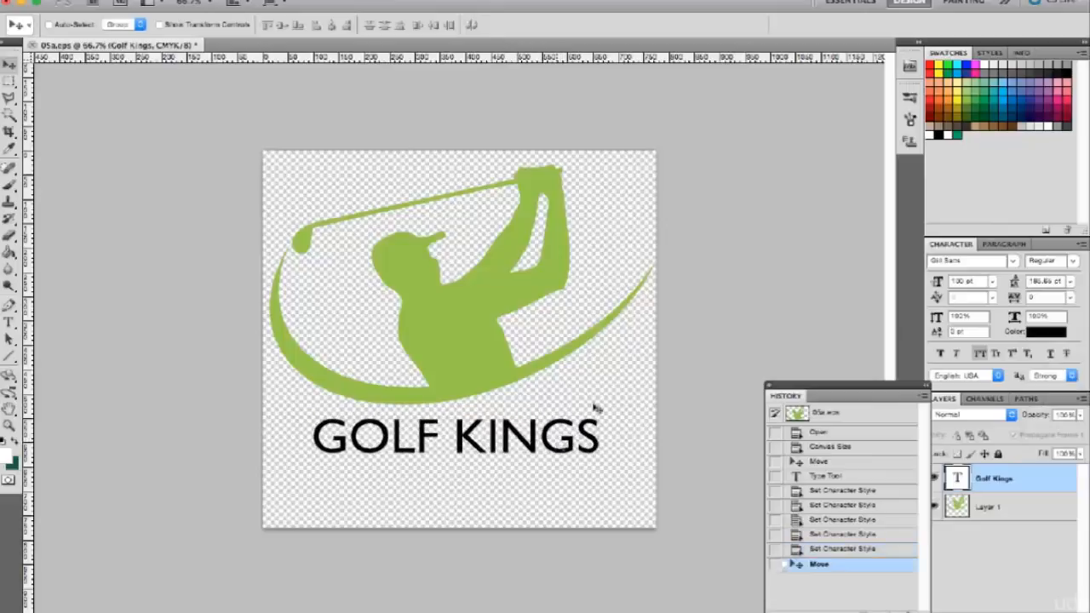
Scale the "Golf Kings" text to nearly the full canvas width and nudge it down about 30 pixels from the golfer.
{"action": "key", "text": "ctrl+t"}
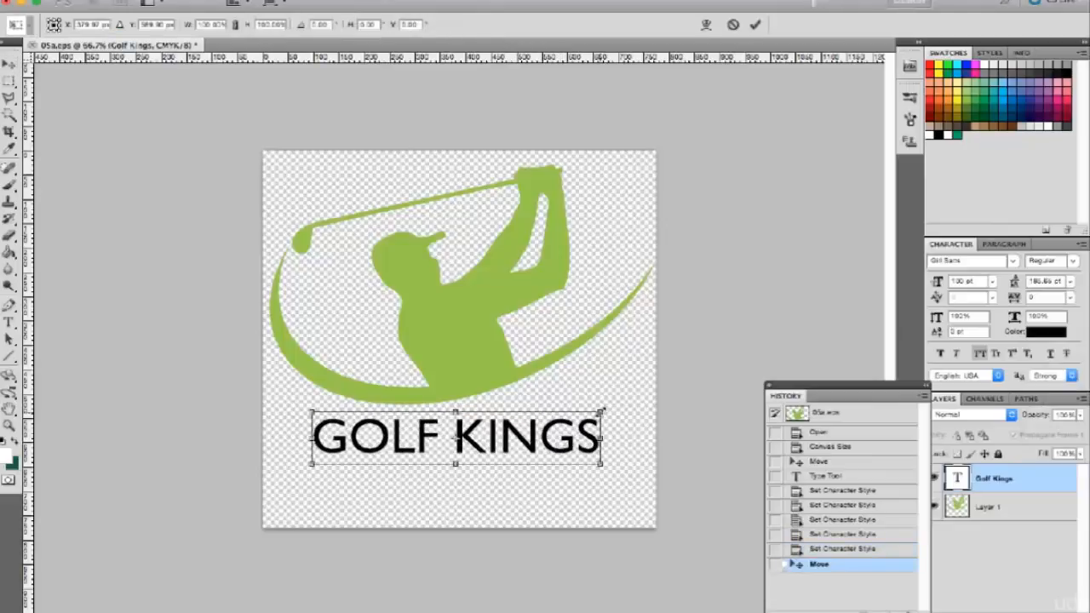
{"action": "left_click_drag", "start_coordinate": [601, 410], "coordinate": [658, 398]}
{"action": "left_click_drag", "start_coordinate": [308, 468], "coordinate": [266, 488]}
{"action": "key", "text": "Return"}
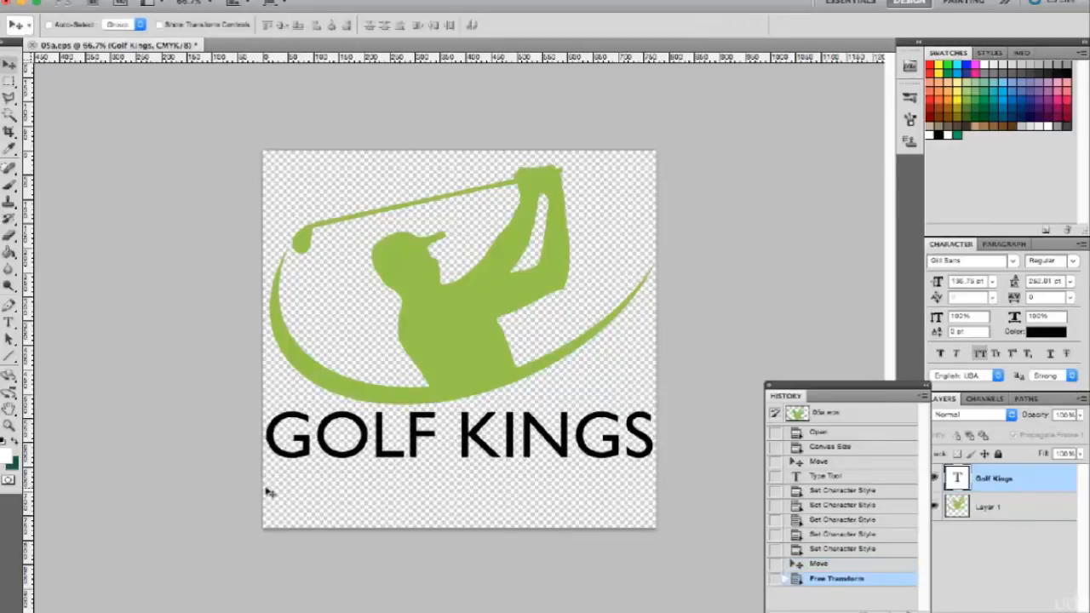
{"action": "key", "text": "shift+Down"}
{"action": "key", "text": "shift+Down"}
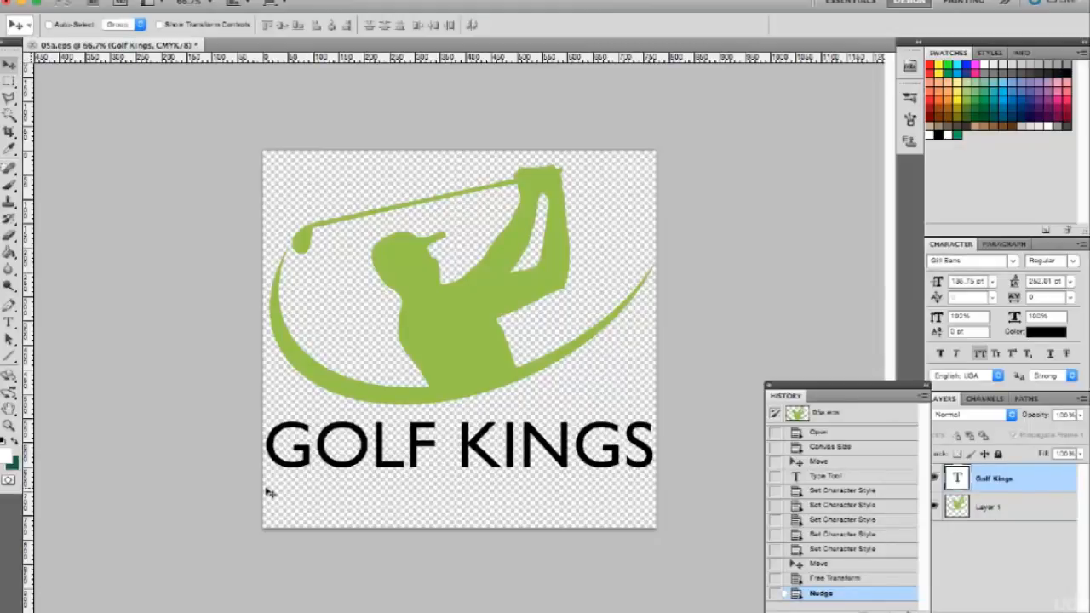
{"action": "key", "text": "shift+Down"}
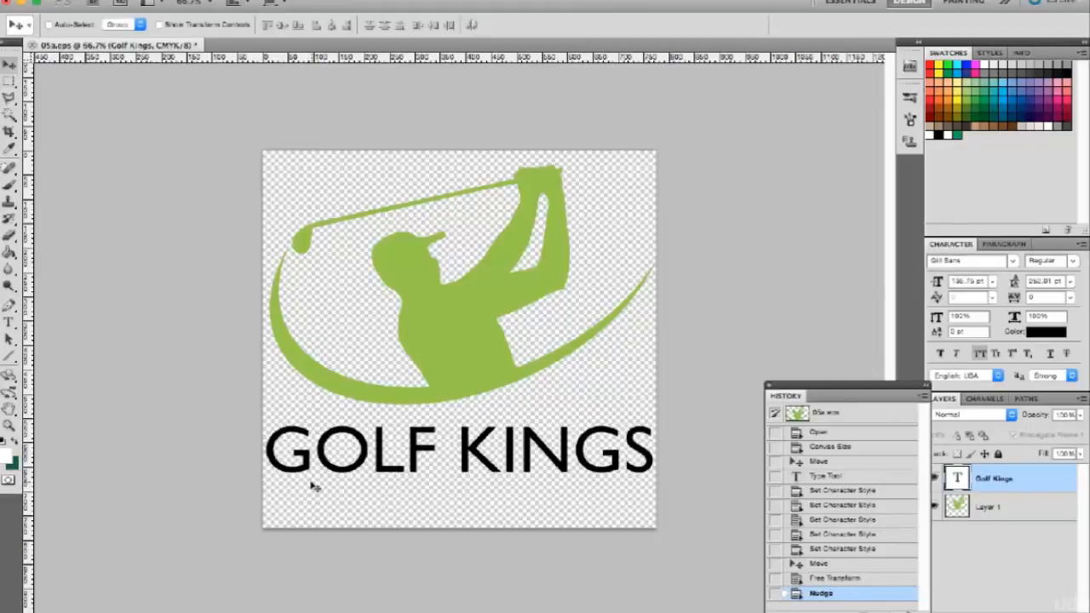
Export the logo for the web as a transparent PNG-24 image, saved to the Desktop as 05a.png.
{"action": "key", "text": "alt+shift+super+s"}
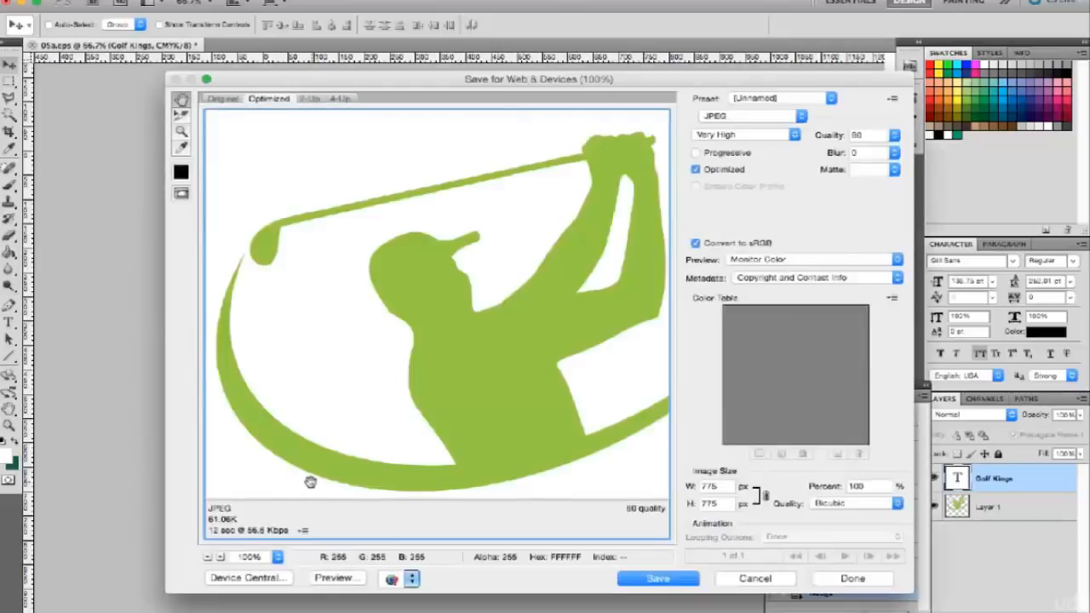
{"action": "left_click", "coordinate": [734, 119]}
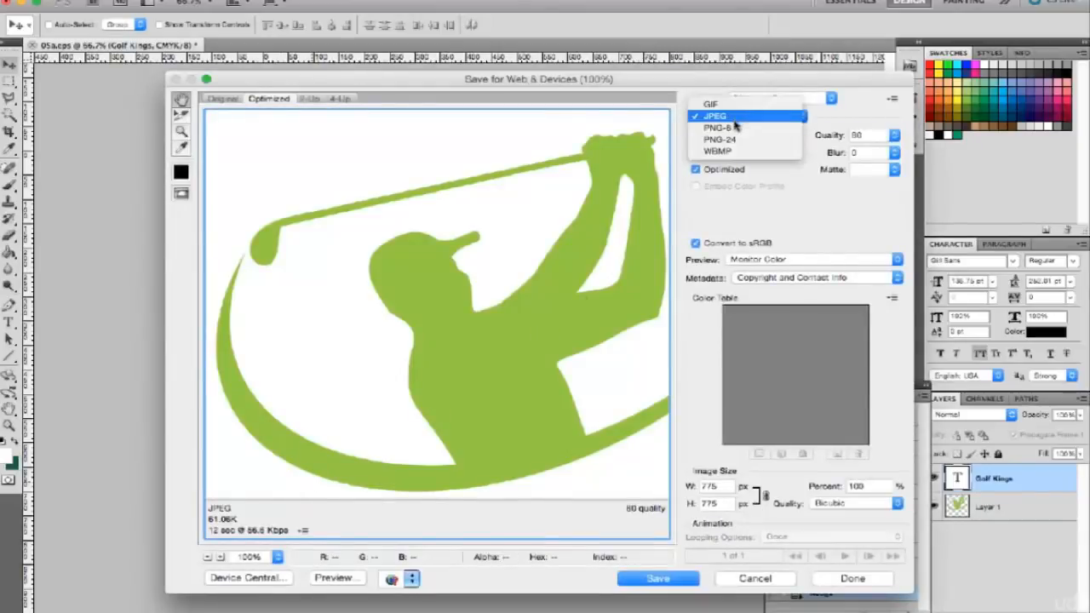
{"action": "left_click", "coordinate": [726, 139]}
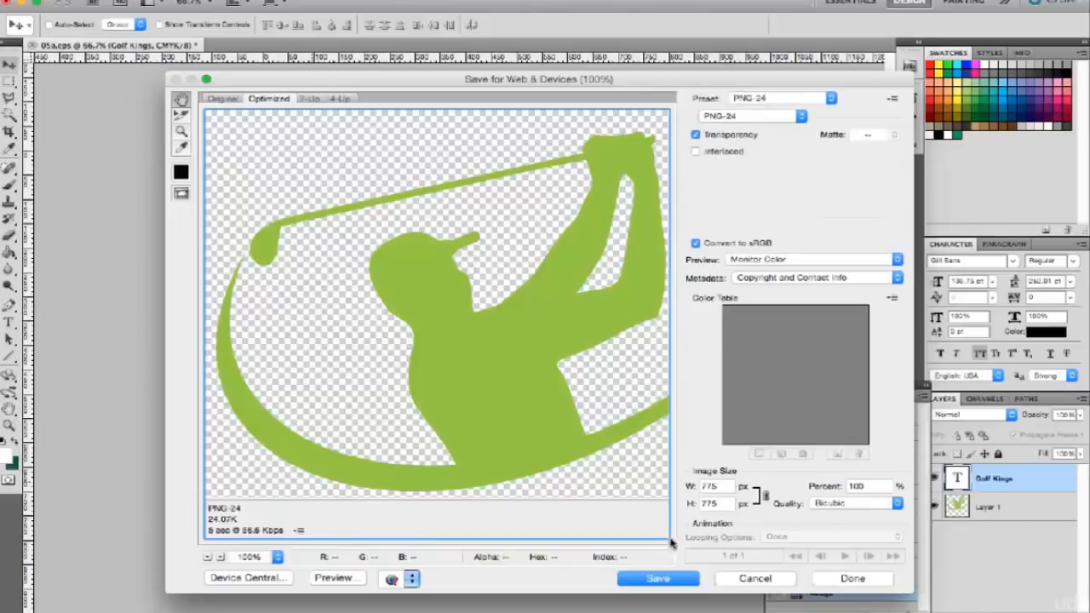
{"action": "left_click", "coordinate": [663, 579]}
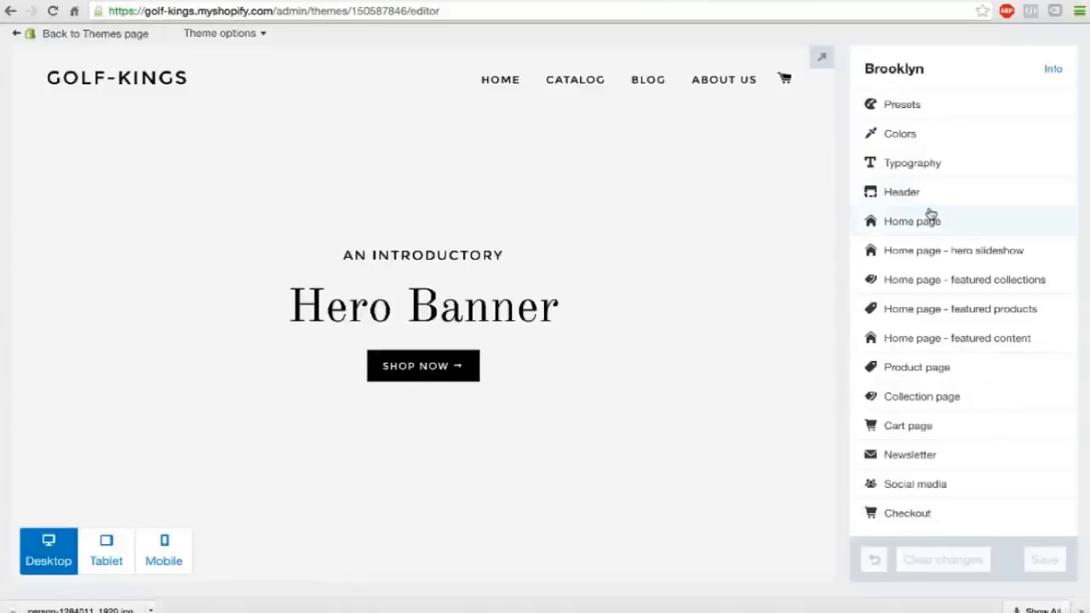
Switch to the Shopify theme editor and enable a custom header logo using 05a.png from the Desktop.
{"action": "left_click", "coordinate": [915, 191]}
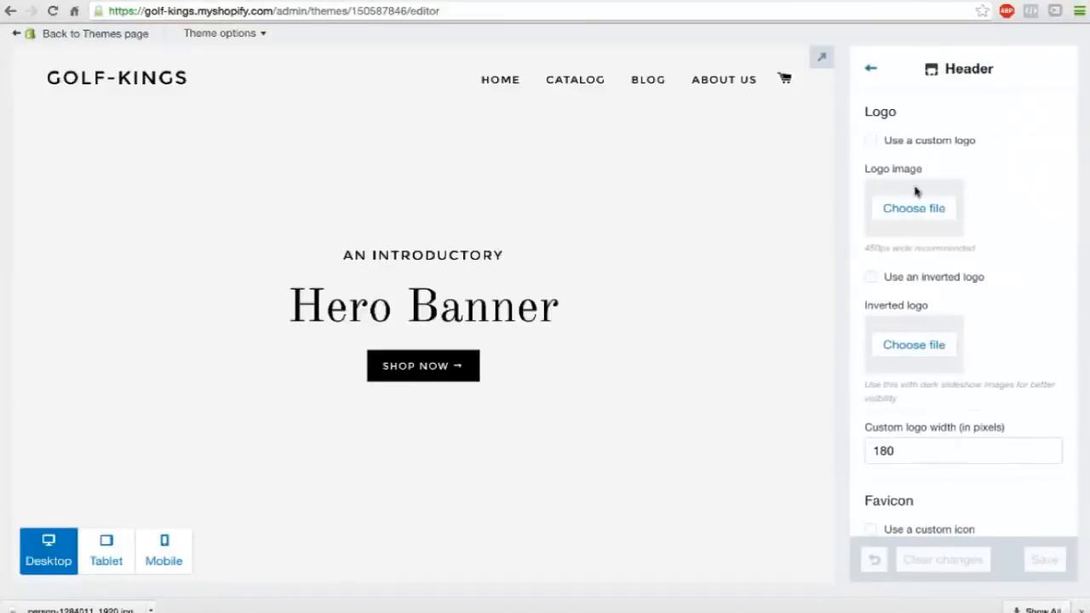
{"action": "left_click", "coordinate": [873, 143]}
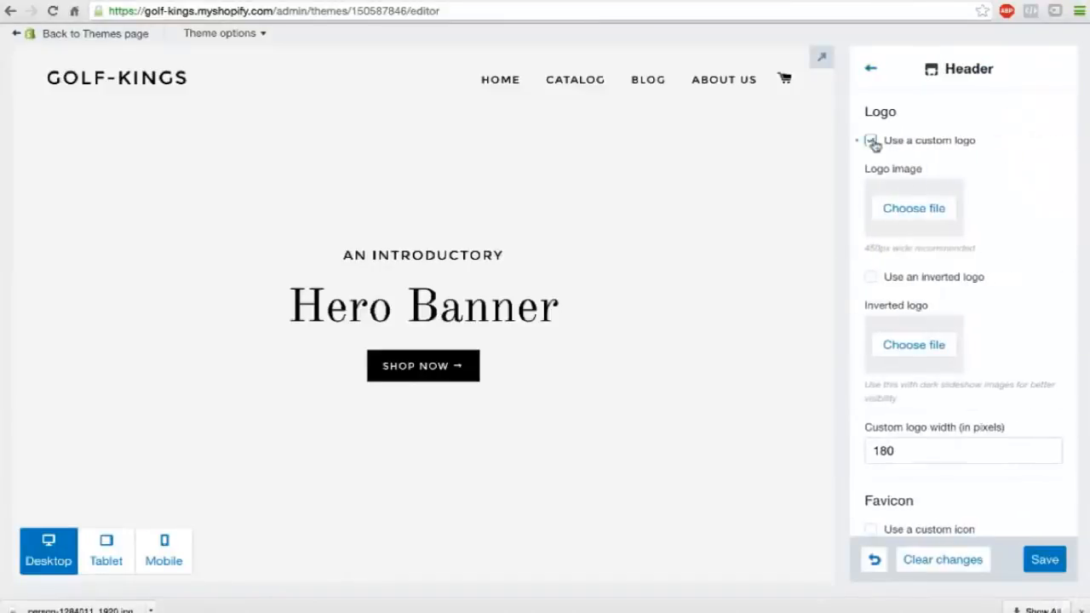
{"action": "left_click", "coordinate": [901, 222]}
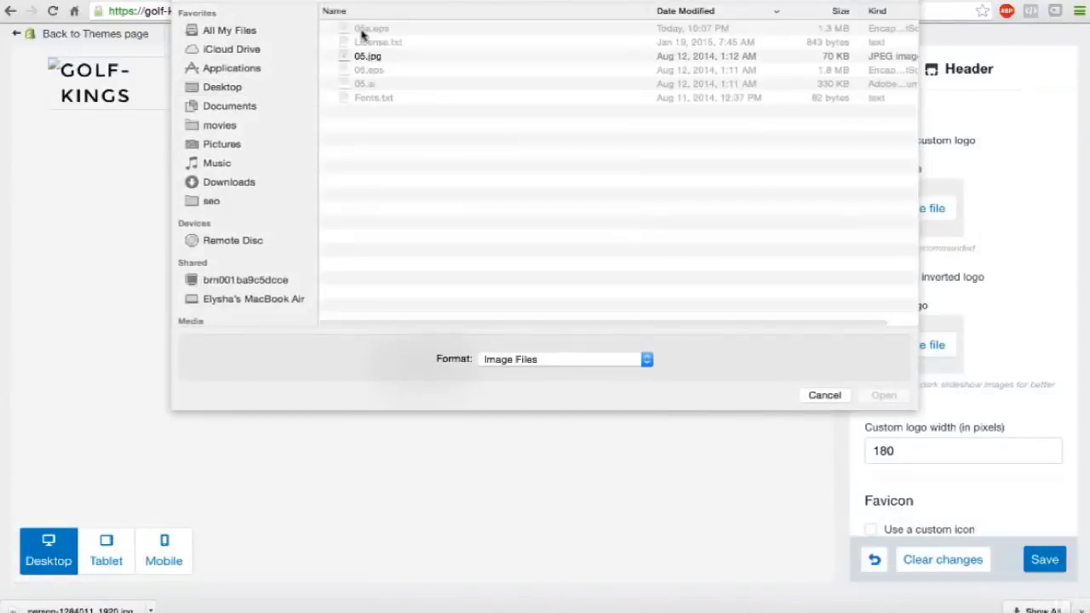
{"action": "left_click", "coordinate": [226, 88]}
{"action": "left_click", "coordinate": [367, 29]}
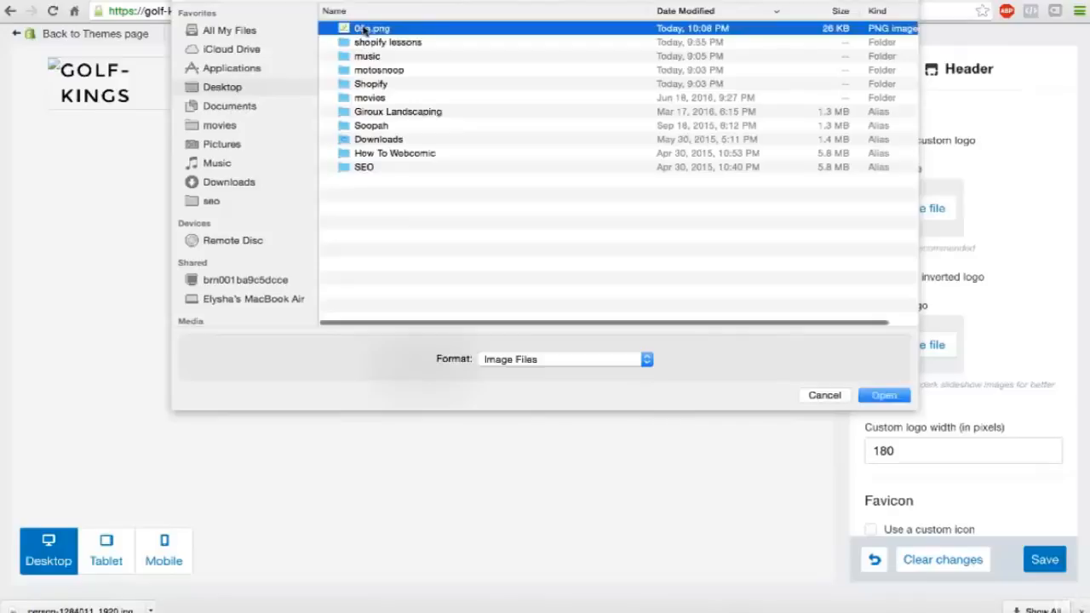
{"action": "double_click", "coordinate": [366, 29]}
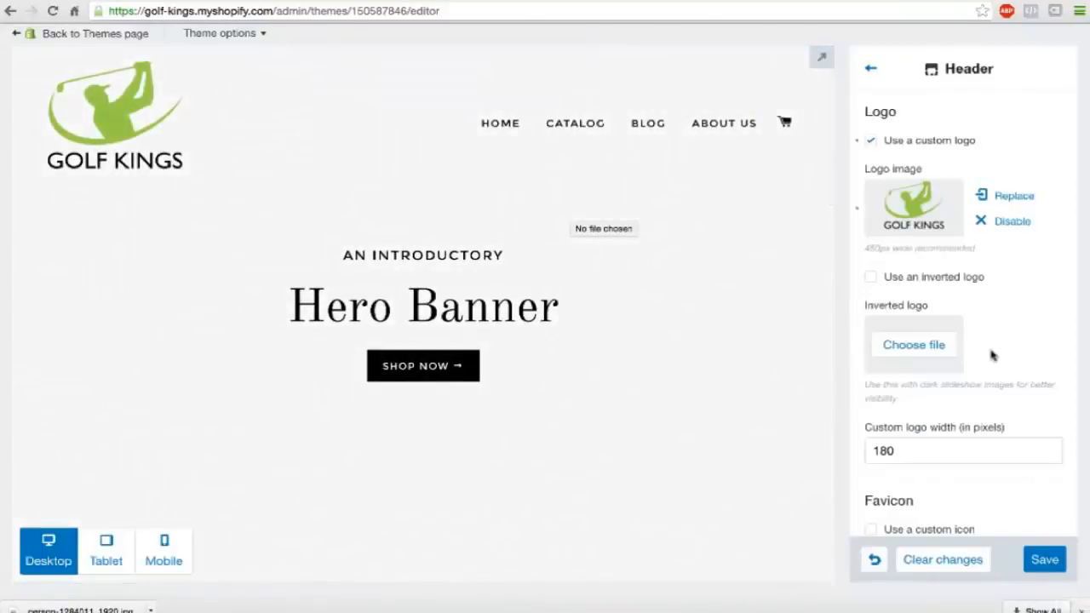
{"action": "scroll", "coordinate": [992, 357], "scroll_direction": "down", "scroll_amount": 2}
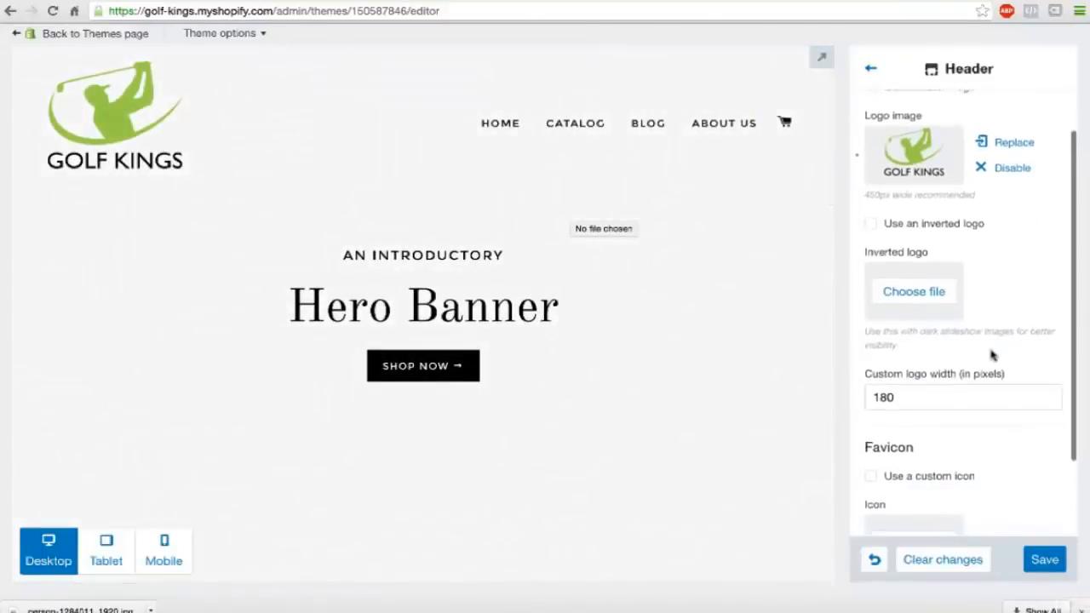
Replace the hero slideshow's slide 1 image with the downloaded photo of a golfer putting in purple-and-white shoes.
{"action": "left_click", "coordinate": [872, 72]}
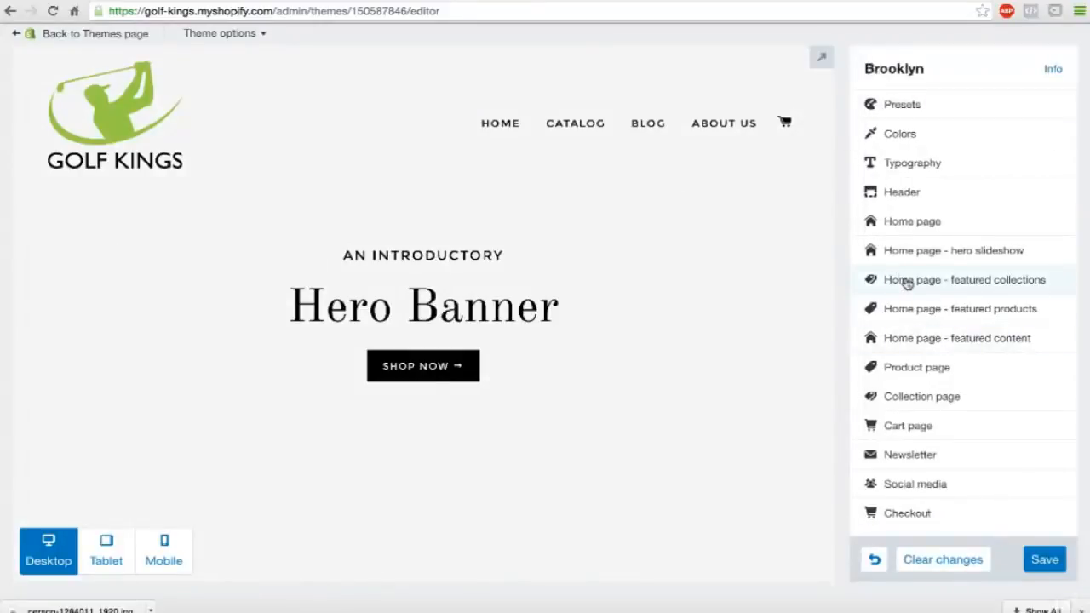
{"action": "left_click", "coordinate": [908, 252]}
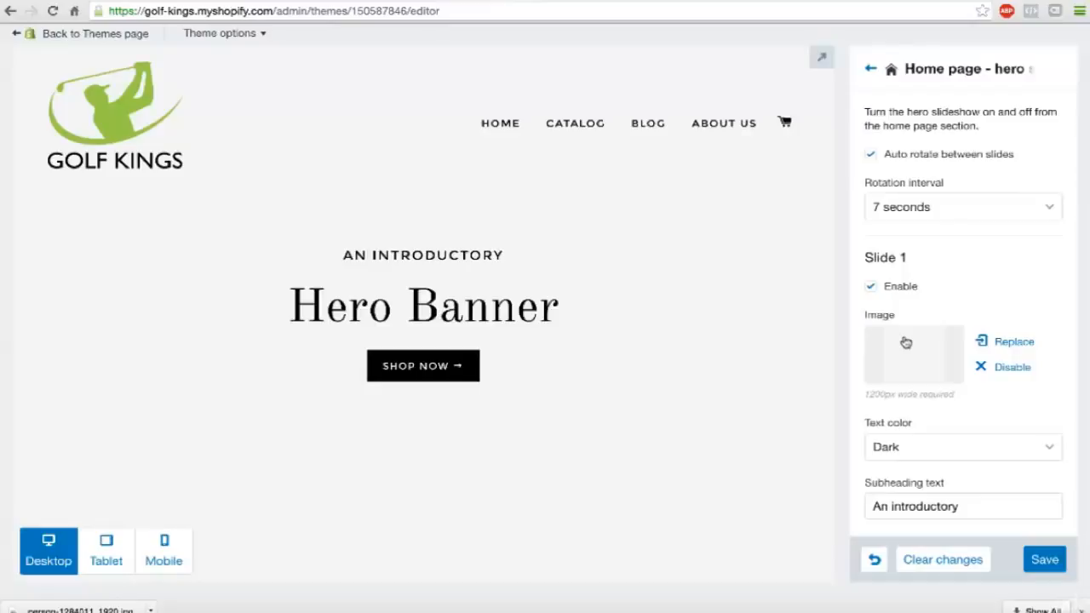
{"action": "left_click", "coordinate": [1007, 341]}
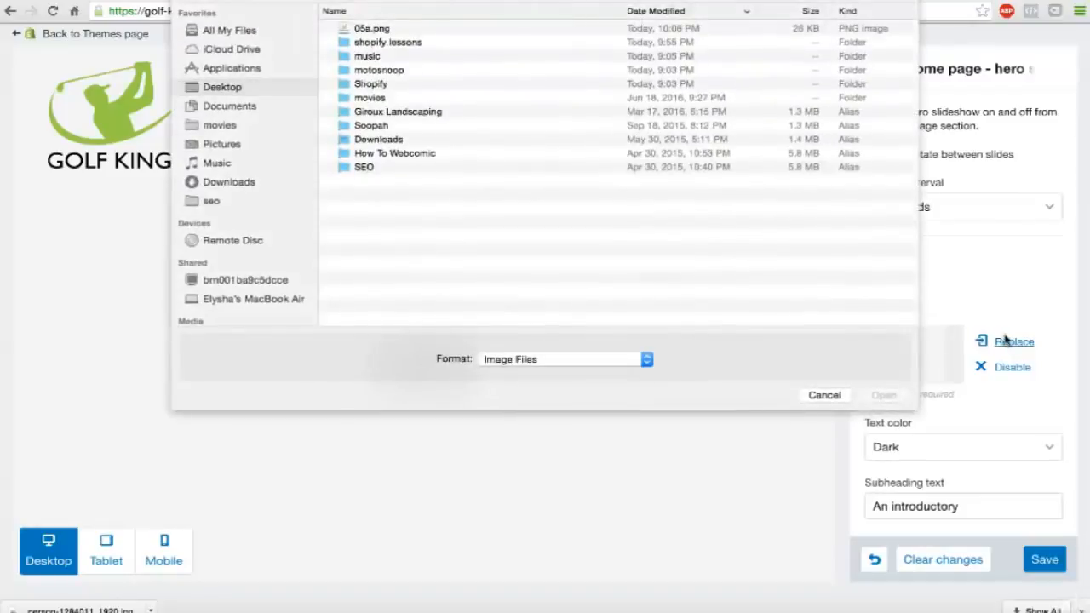
{"action": "left_click", "coordinate": [235, 106]}
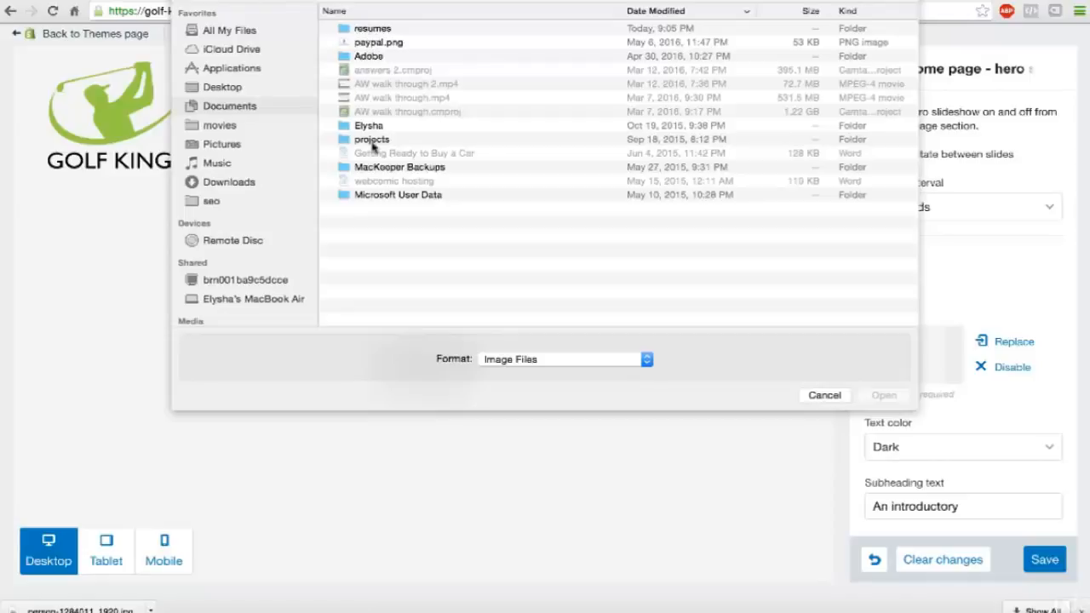
{"action": "left_click", "coordinate": [230, 182]}
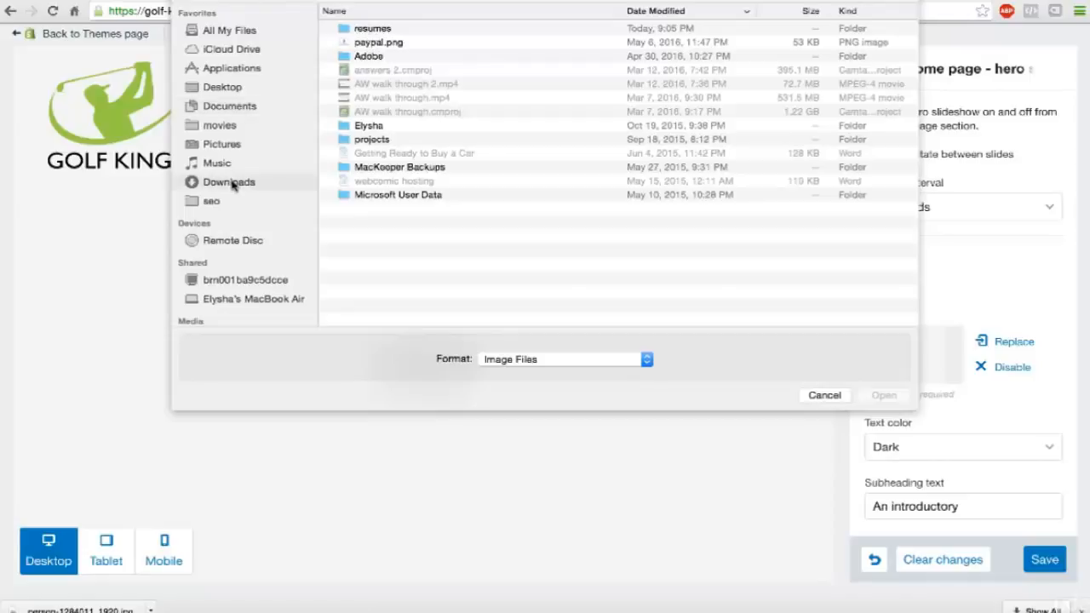
{"action": "left_click", "coordinate": [372, 32]}
{"action": "double_click", "coordinate": [371, 35]}
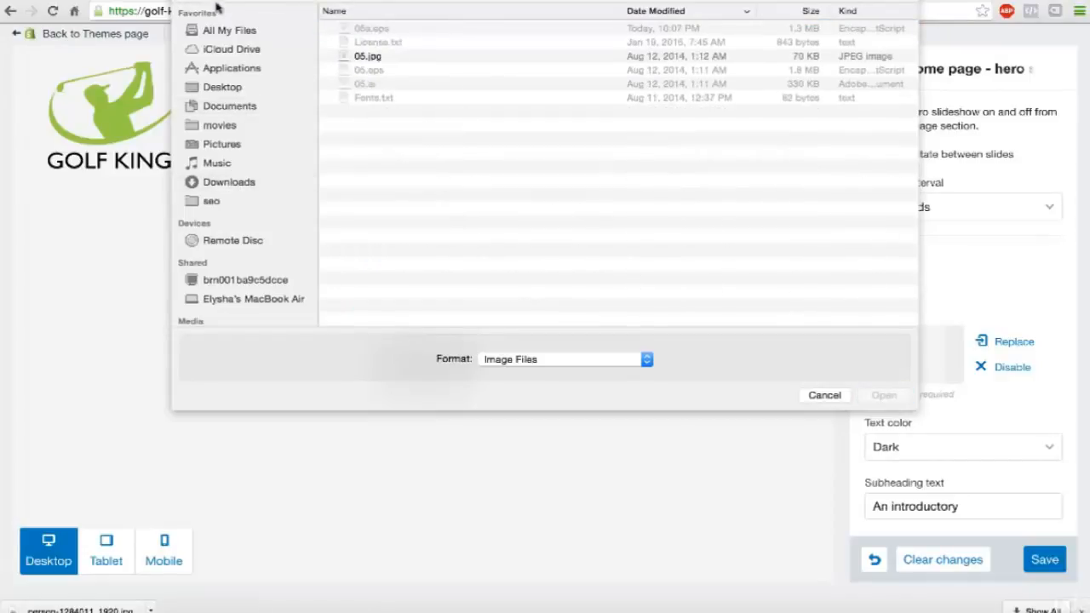
{"action": "left_click", "coordinate": [209, 1]}
{"action": "double_click", "coordinate": [362, 42]}
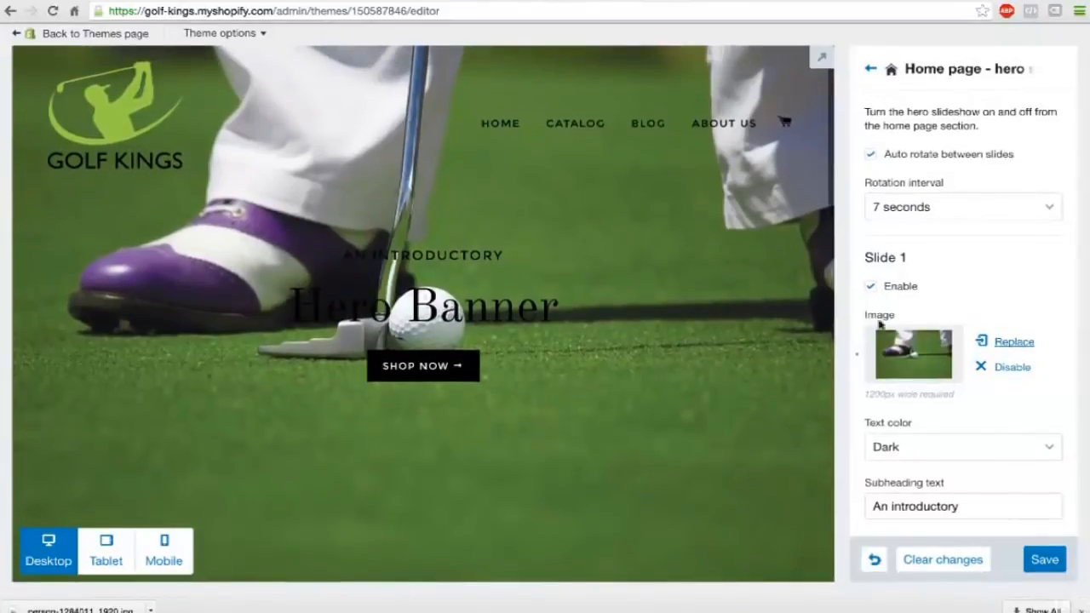
Set slide 1's text color to Light and its heading text to "Golf Kings".
{"action": "left_click", "coordinate": [964, 447]}
{"action": "left_click", "coordinate": [948, 432]}
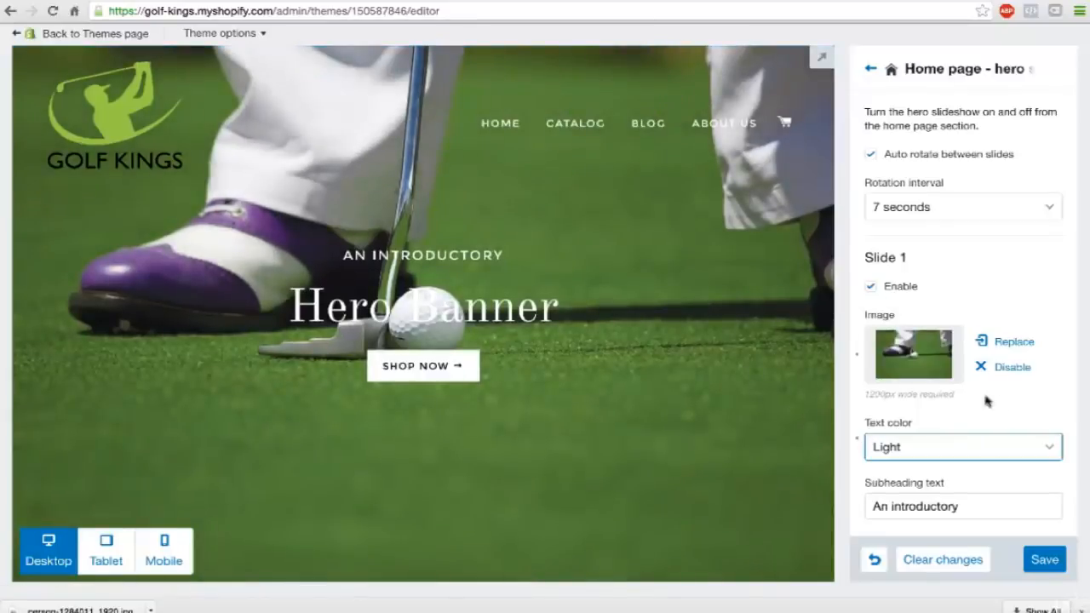
{"action": "scroll", "coordinate": [986, 397], "scroll_direction": "down", "scroll_amount": 3}
{"action": "triple_click", "coordinate": [913, 335]}
{"action": "type", "text": "Gol"}
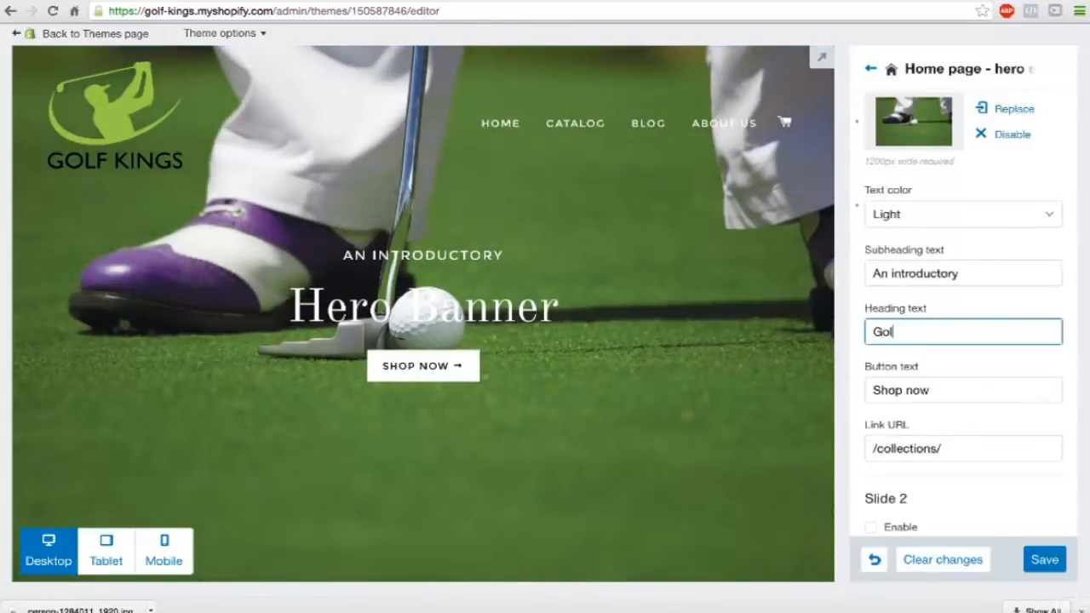
{"action": "type", "text": "f Kings"}
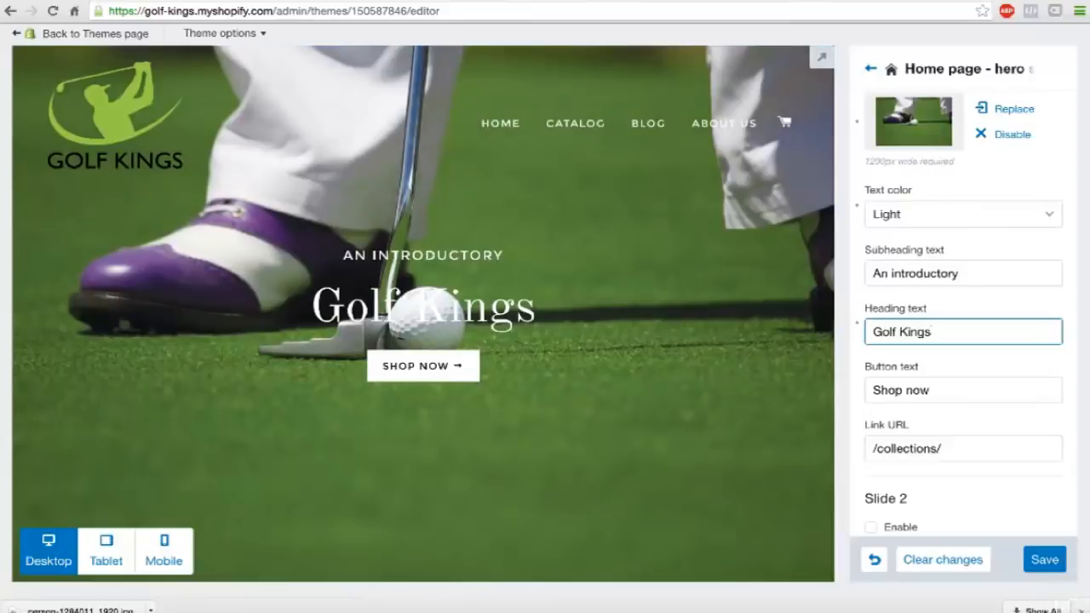
Set slide 1's subheading text to "Nobody beats the".
{"action": "left_click", "coordinate": [909, 273]}
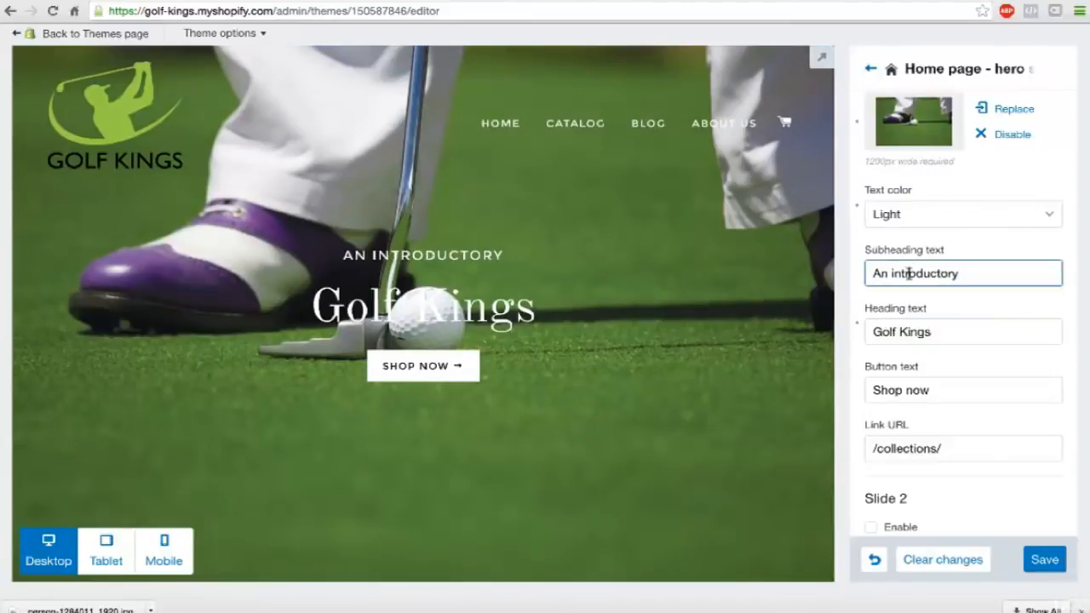
{"action": "triple_click", "coordinate": [909, 273]}
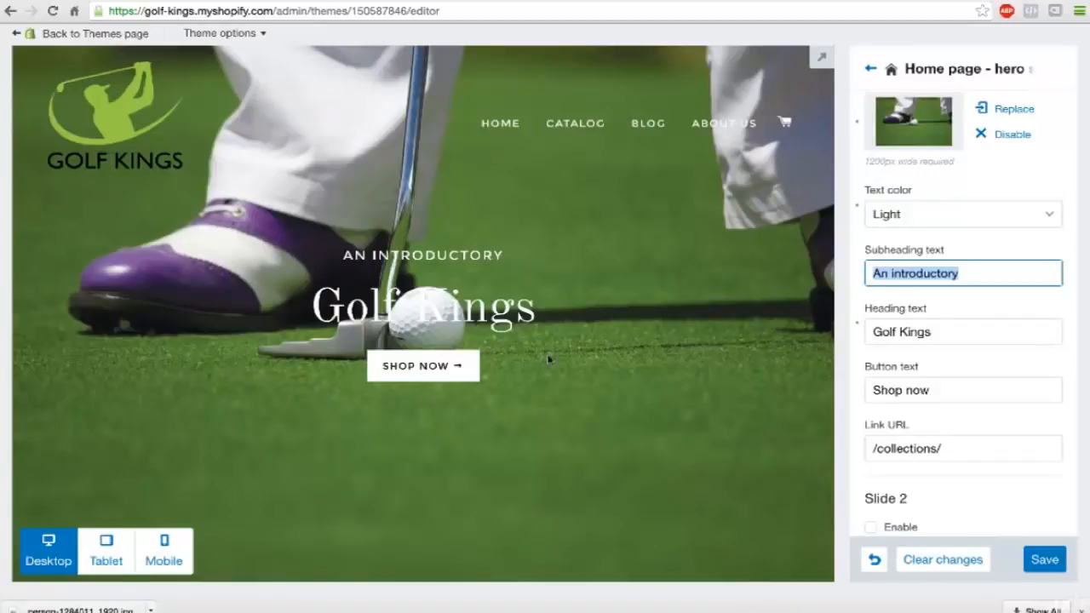
{"action": "scroll", "coordinate": [550, 359], "scroll_direction": "down", "scroll_amount": 2}
{"action": "scroll", "coordinate": [549, 359], "scroll_direction": "up", "scroll_amount": 3}
{"action": "scroll", "coordinate": [523, 298], "scroll_direction": "down", "scroll_amount": 2}
{"action": "scroll", "coordinate": [521, 298], "scroll_direction": "up", "scroll_amount": 2}
{"action": "type", "text": "Nob"}
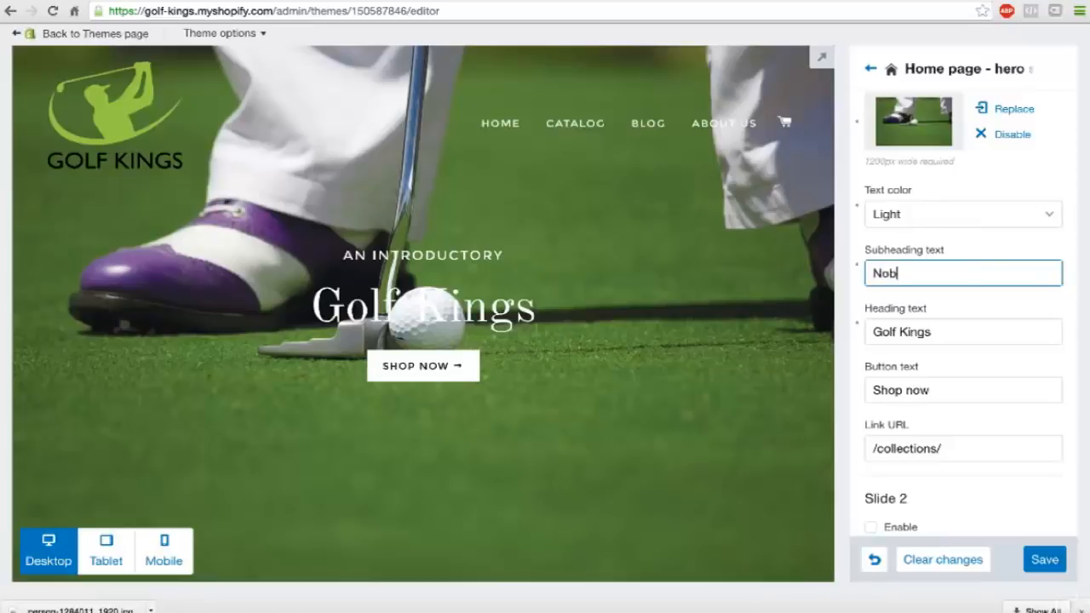
{"action": "type", "text": "ody"}
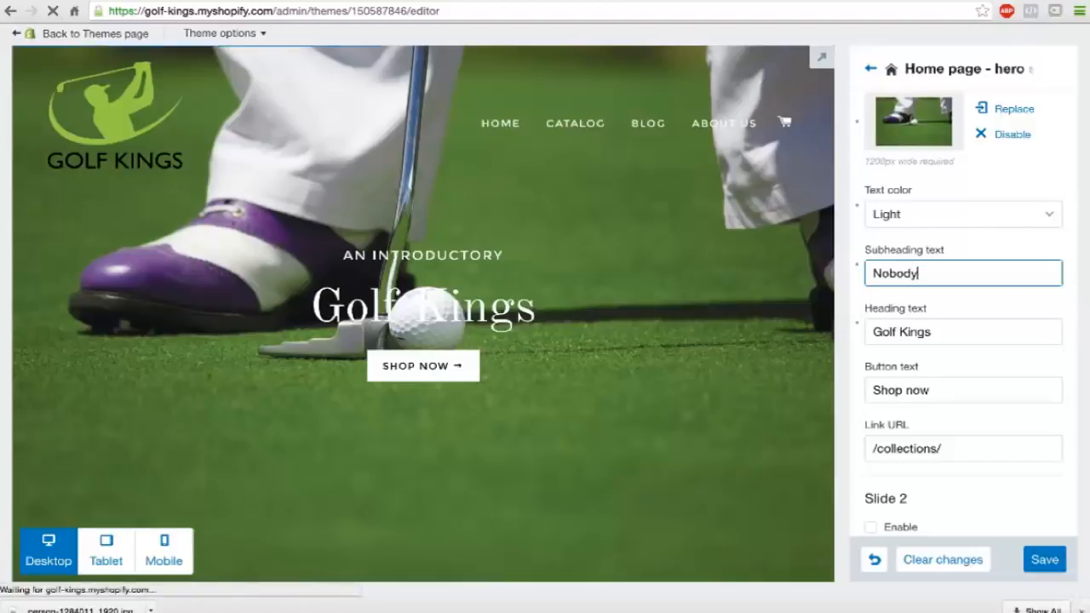
{"action": "type", "text": " bes"}
{"action": "key", "text": "BackSpace"}
{"action": "type", "text": "ats"}
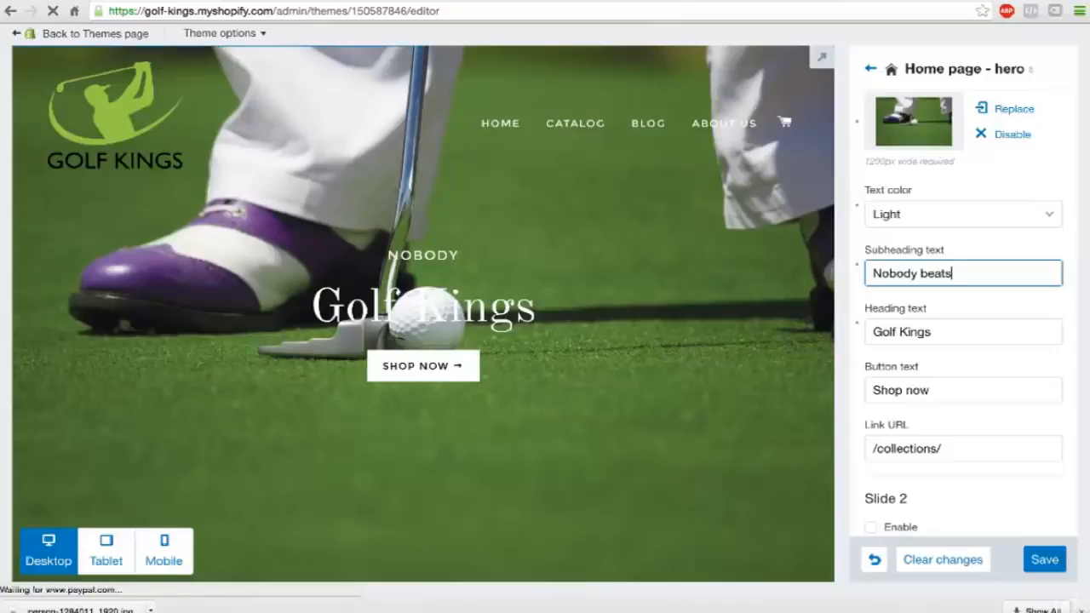
{"action": "type", "text": " the"}
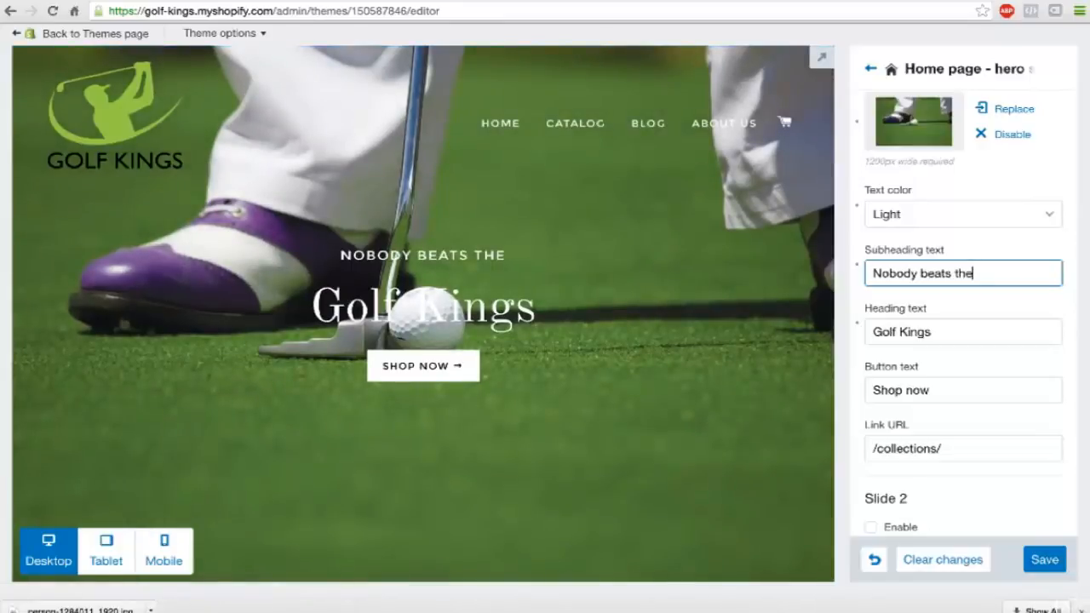
Review the remaining slideshow settings and the home page preview below the hero slide, including the introductory text and featured collections.
{"action": "left_click", "coordinate": [912, 385]}
{"action": "scroll", "coordinate": [913, 386], "scroll_direction": "down", "scroll_amount": 2}
{"action": "scroll", "coordinate": [912, 386], "scroll_direction": "down", "scroll_amount": 2}
{"action": "scroll", "coordinate": [625, 348], "scroll_direction": "down", "scroll_amount": 5}
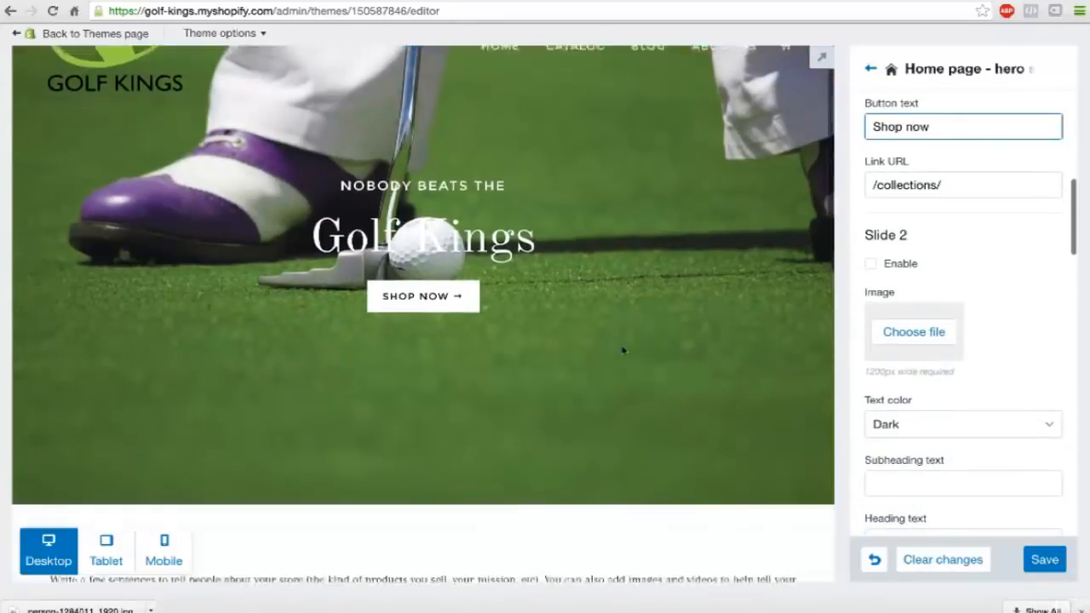
{"action": "scroll", "coordinate": [622, 349], "scroll_direction": "down", "scroll_amount": 2}
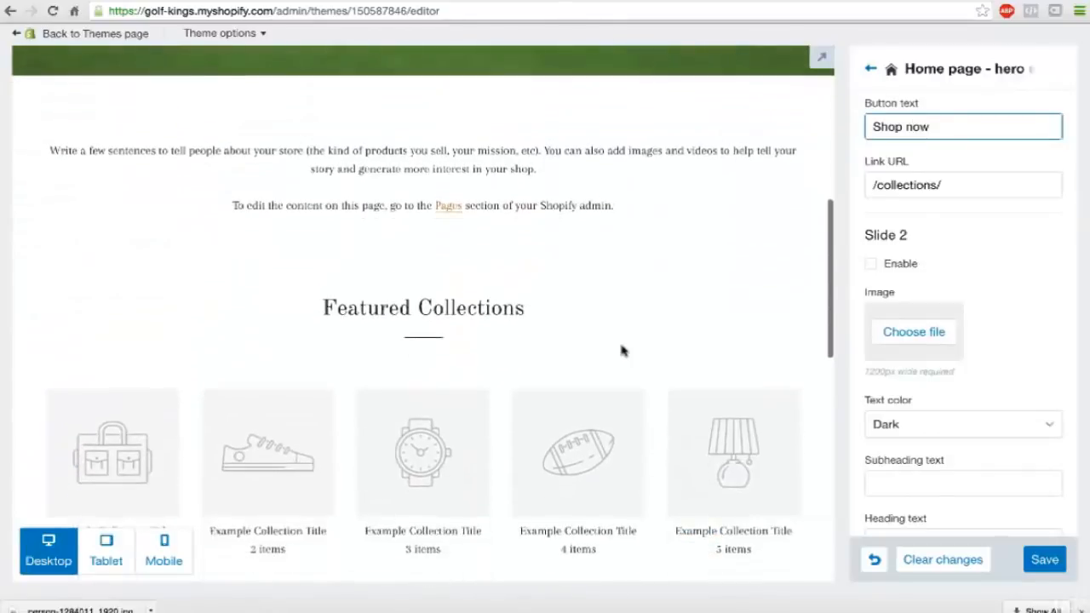
{"action": "scroll", "coordinate": [961, 282], "scroll_direction": "up", "scroll_amount": 5}
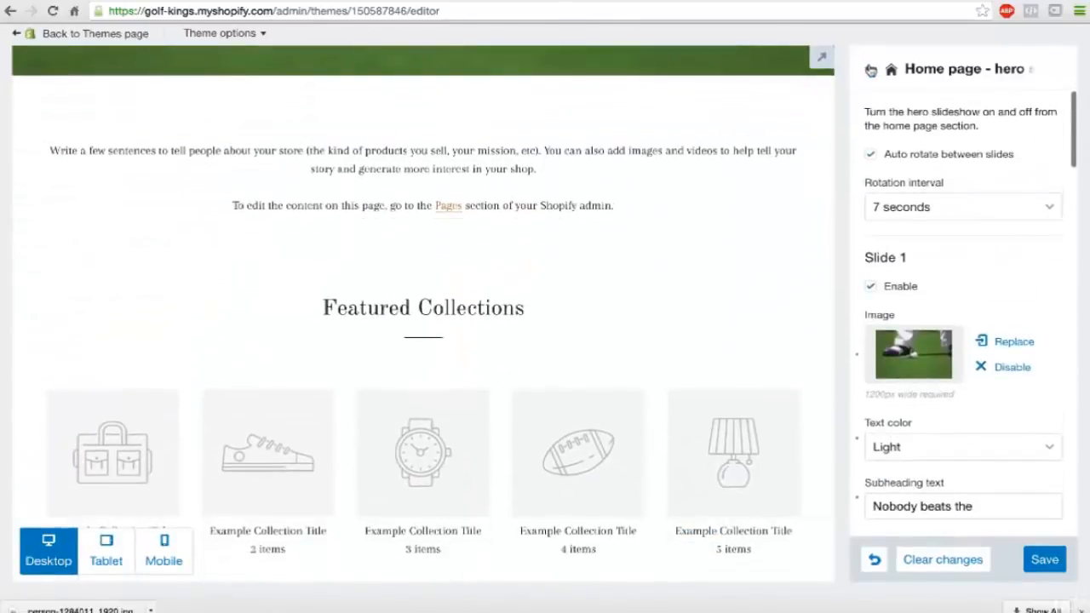
{"action": "left_click", "coordinate": [871, 68]}
{"action": "scroll", "coordinate": [640, 231], "scroll_direction": "up", "scroll_amount": 4}
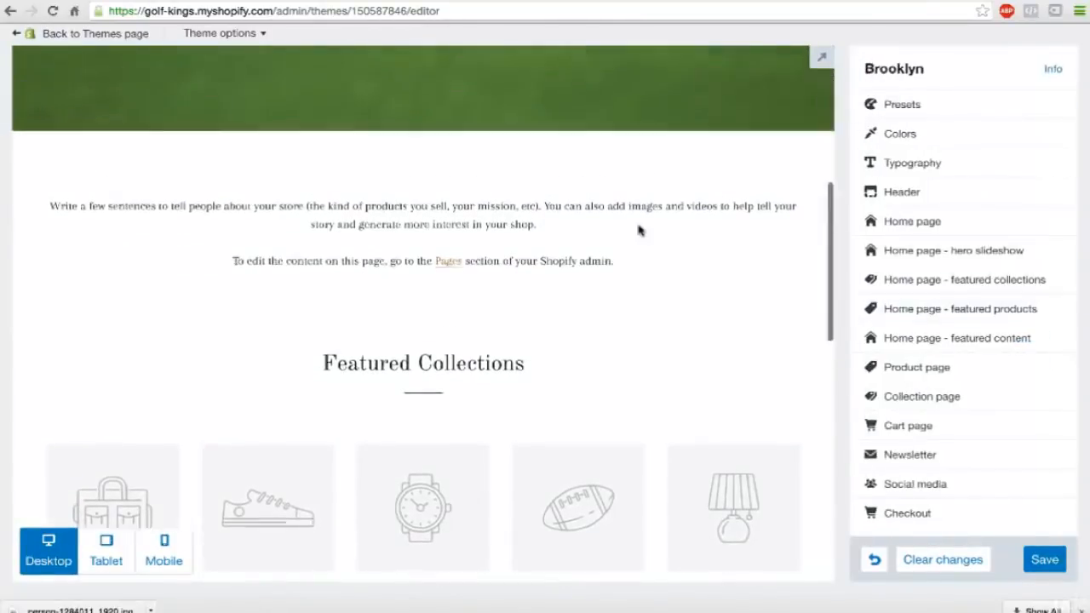
{"action": "scroll", "coordinate": [641, 231], "scroll_direction": "down", "scroll_amount": 4}
{"action": "scroll", "coordinate": [640, 231], "scroll_direction": "down", "scroll_amount": 1}
{"action": "scroll", "coordinate": [641, 230], "scroll_direction": "up", "scroll_amount": 1}
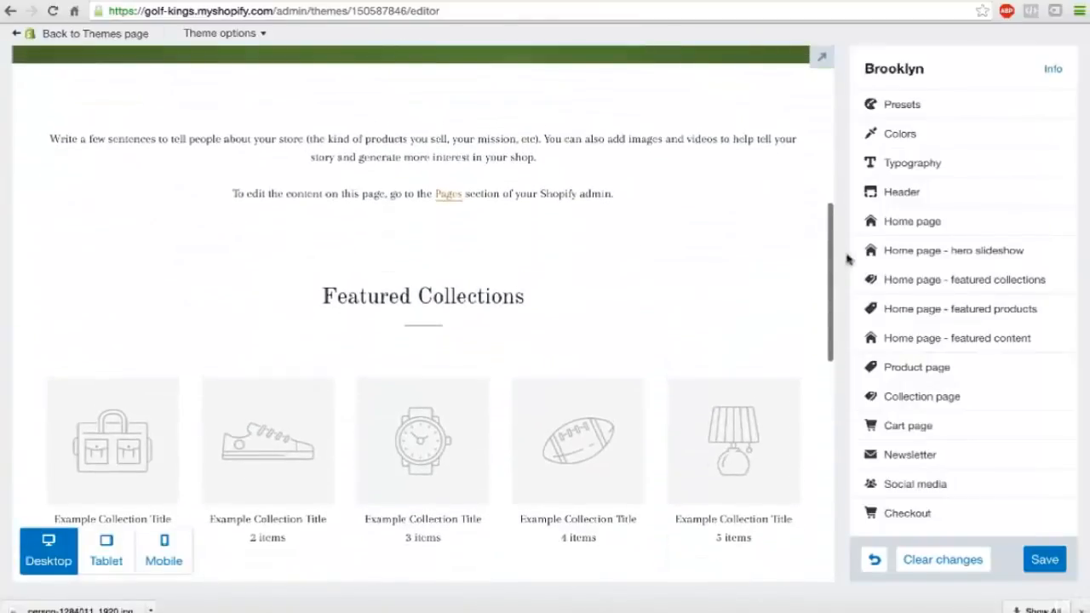
Remove the Featured content and Featured collections sections from the home page by setting both to (none).
{"action": "left_click", "coordinate": [906, 223]}
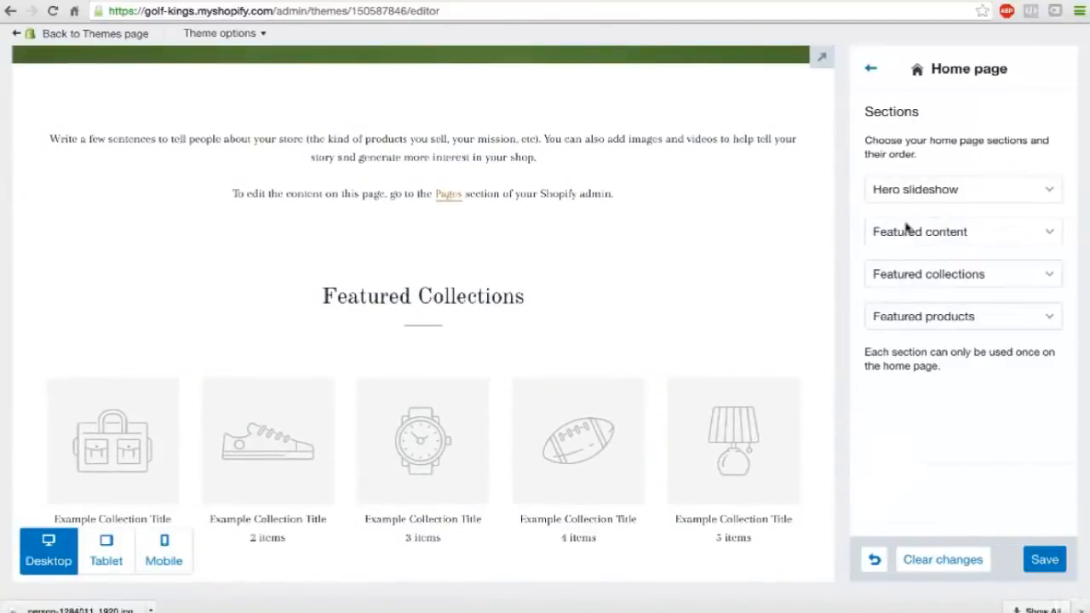
{"action": "left_click", "coordinate": [906, 227]}
{"action": "left_click", "coordinate": [908, 167]}
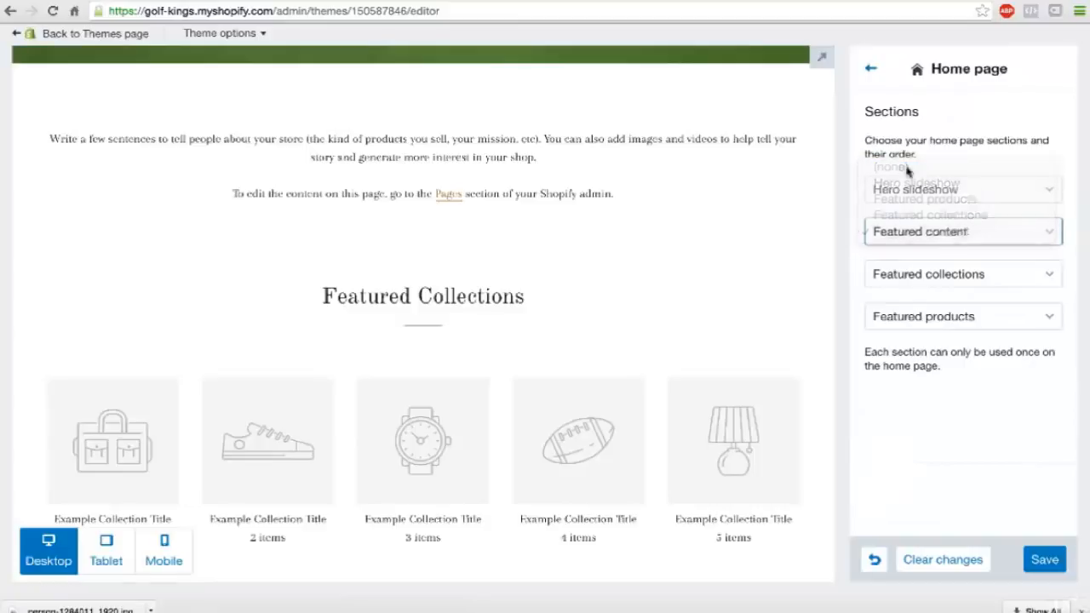
{"action": "left_click", "coordinate": [925, 272]}
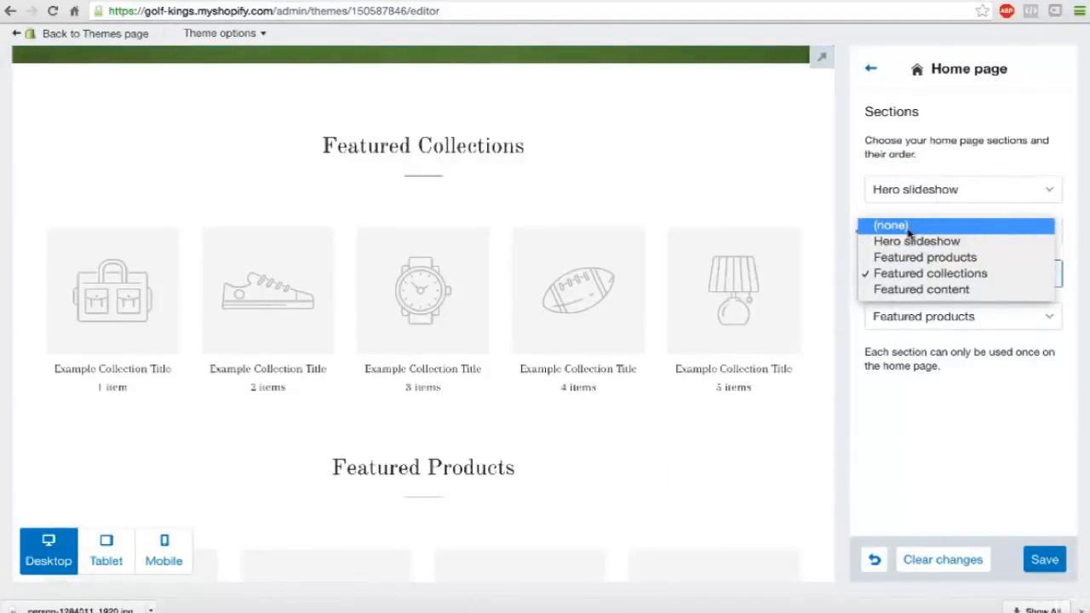
{"action": "left_click", "coordinate": [908, 228]}
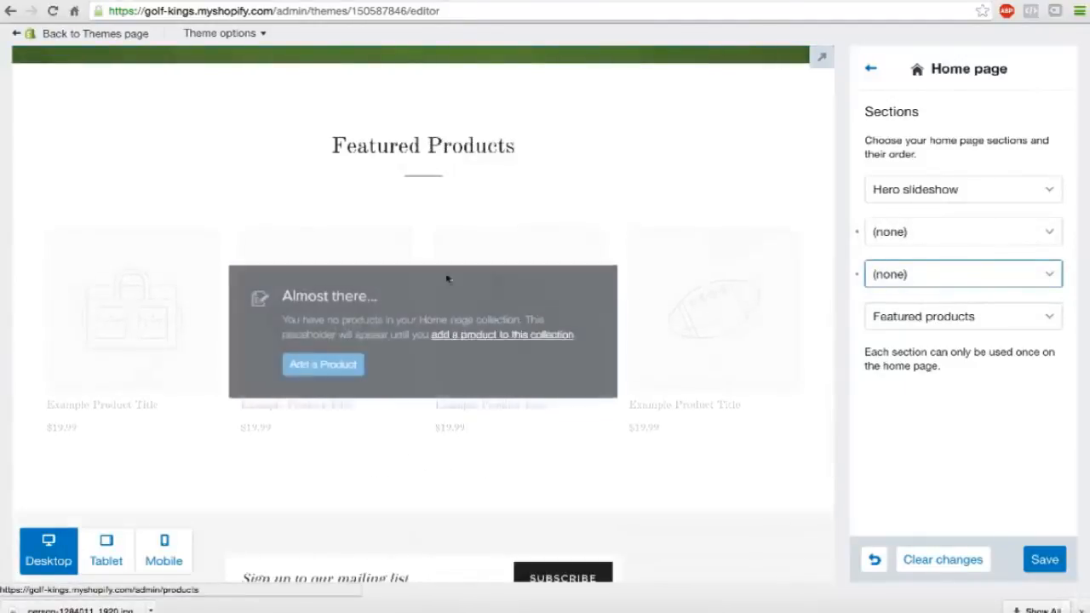
Examine the Featured Products placeholders, mailing list signup and footer in the home page preview.
{"action": "left_click", "coordinate": [681, 245]}
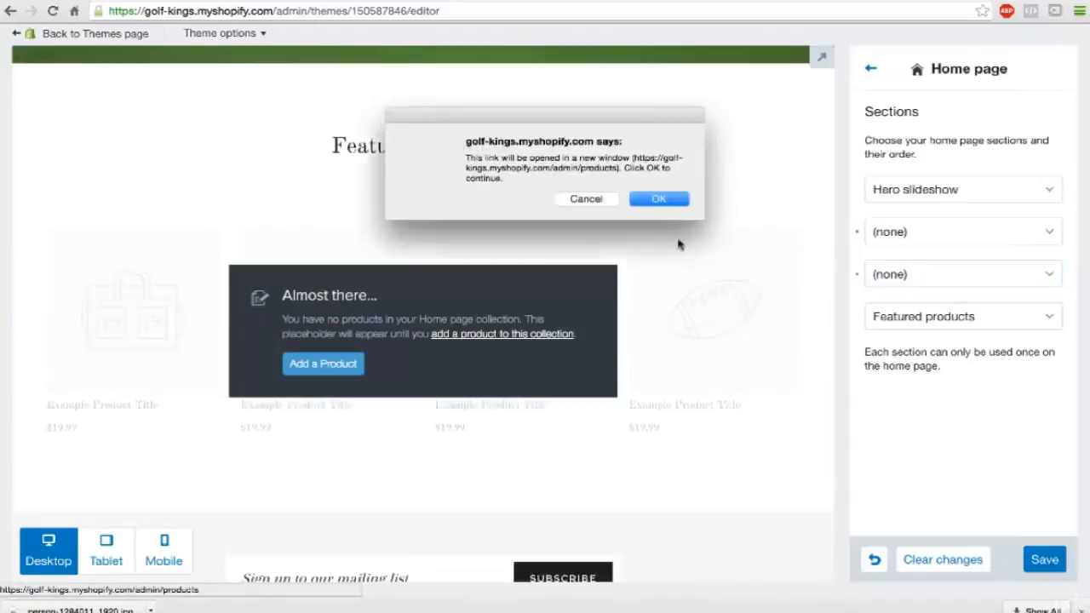
{"action": "left_click", "coordinate": [603, 203]}
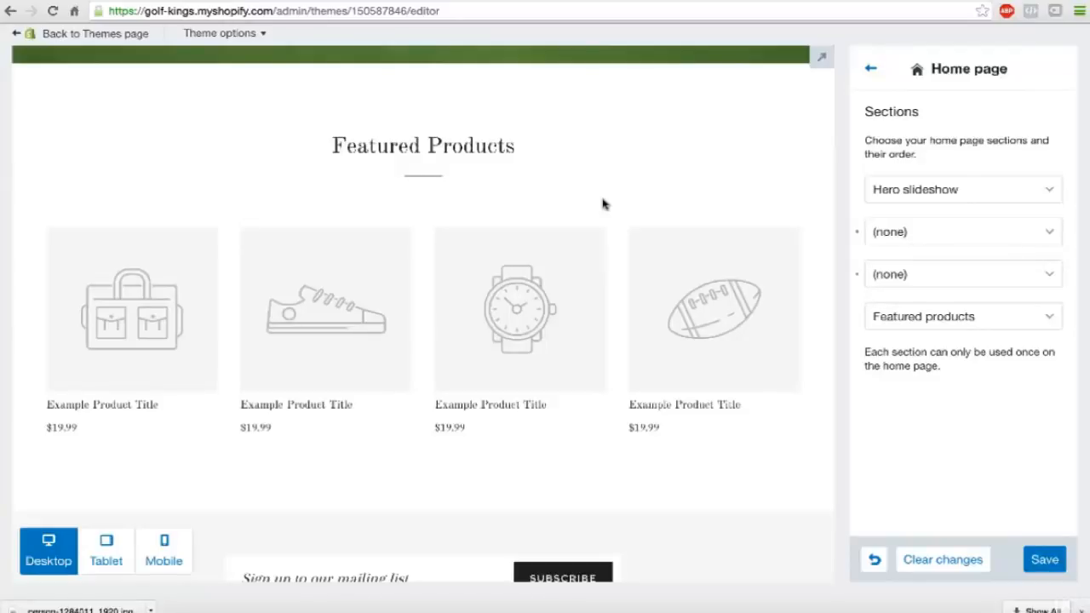
{"action": "scroll", "coordinate": [603, 205], "scroll_direction": "down", "scroll_amount": 3}
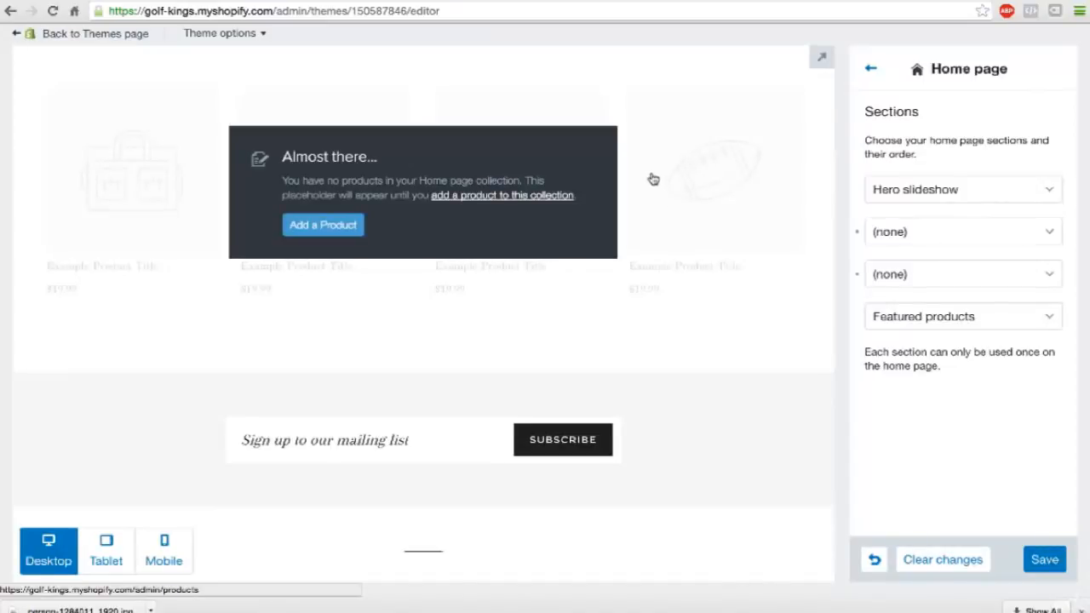
{"action": "scroll", "coordinate": [596, 183], "scroll_direction": "up", "scroll_amount": 1}
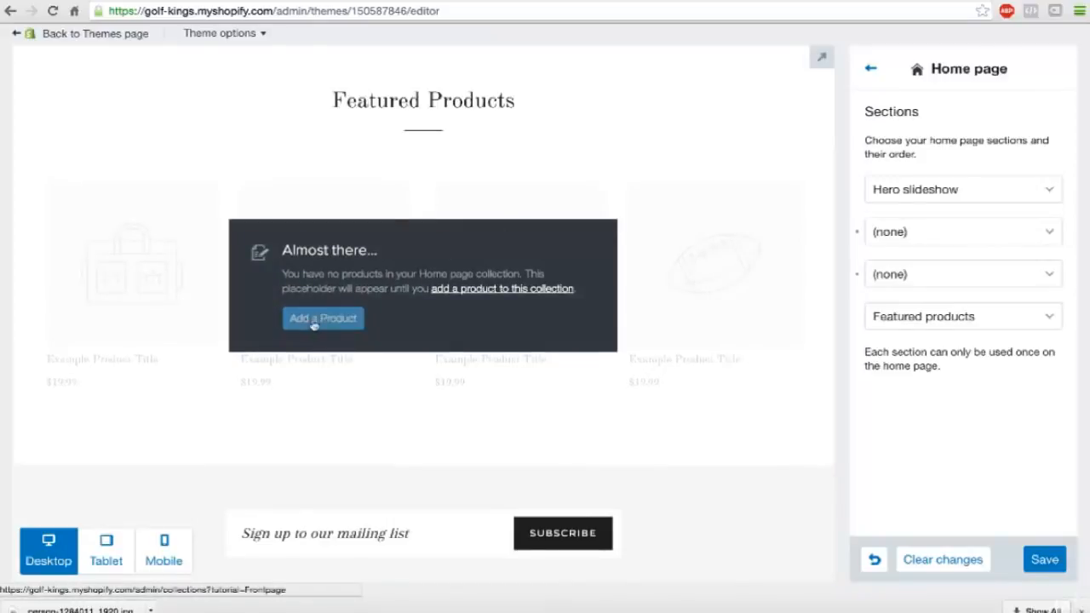
{"action": "scroll", "coordinate": [500, 341], "scroll_direction": "down", "scroll_amount": 1}
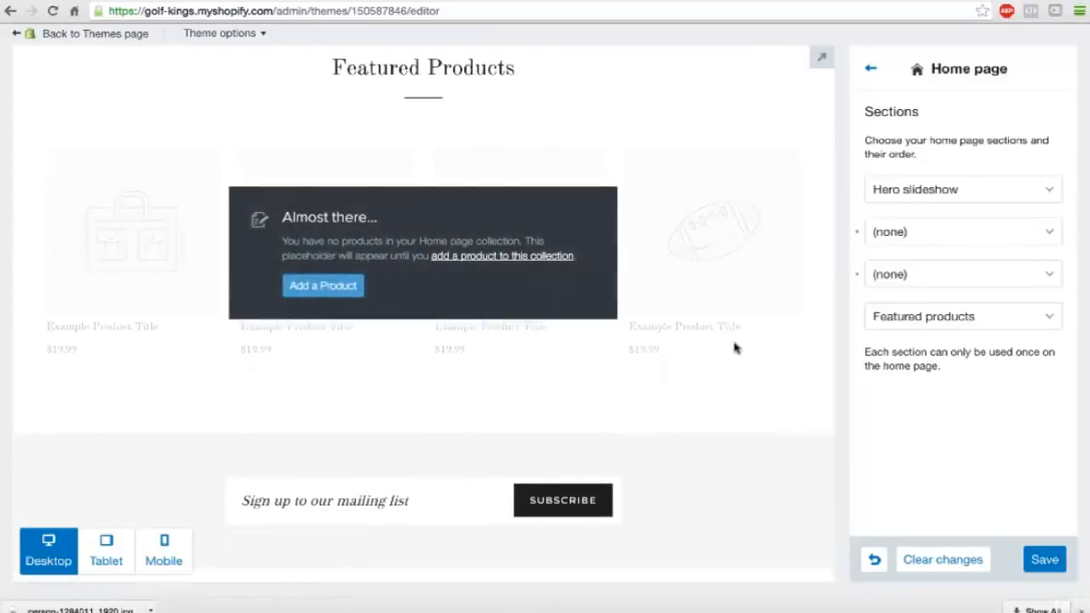
{"action": "scroll", "coordinate": [735, 348], "scroll_direction": "down", "scroll_amount": 2}
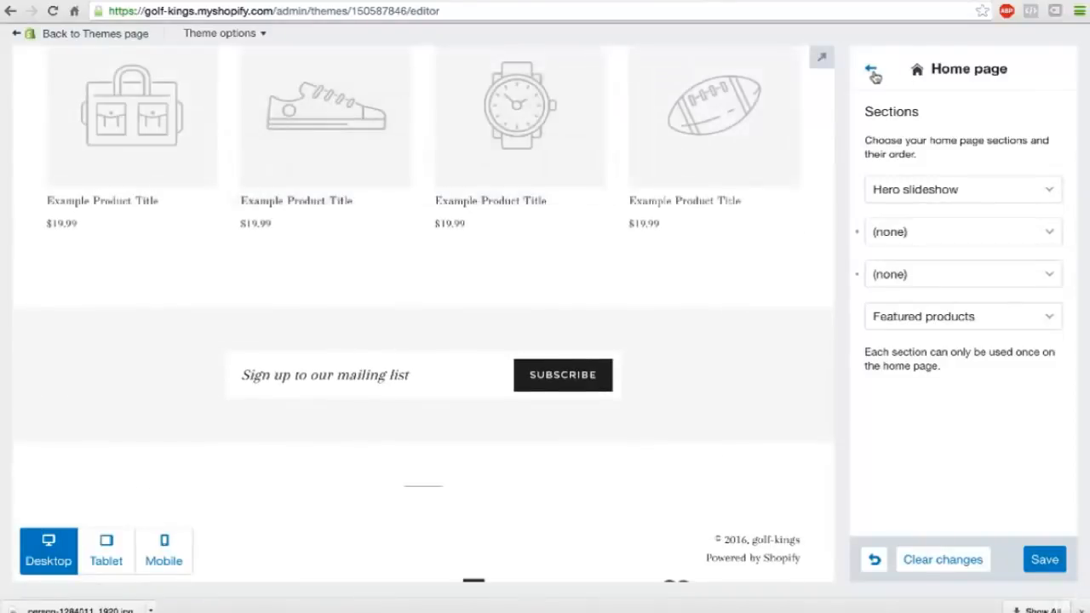
{"action": "left_click", "coordinate": [873, 74]}
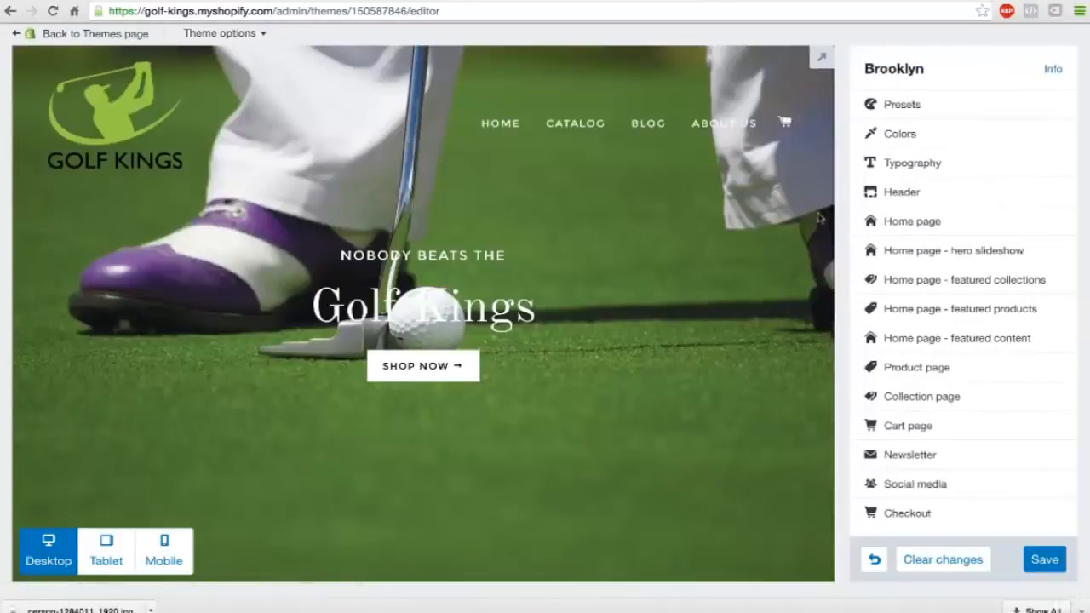
{"action": "scroll", "coordinate": [750, 310], "scroll_direction": "down", "scroll_amount": 5}
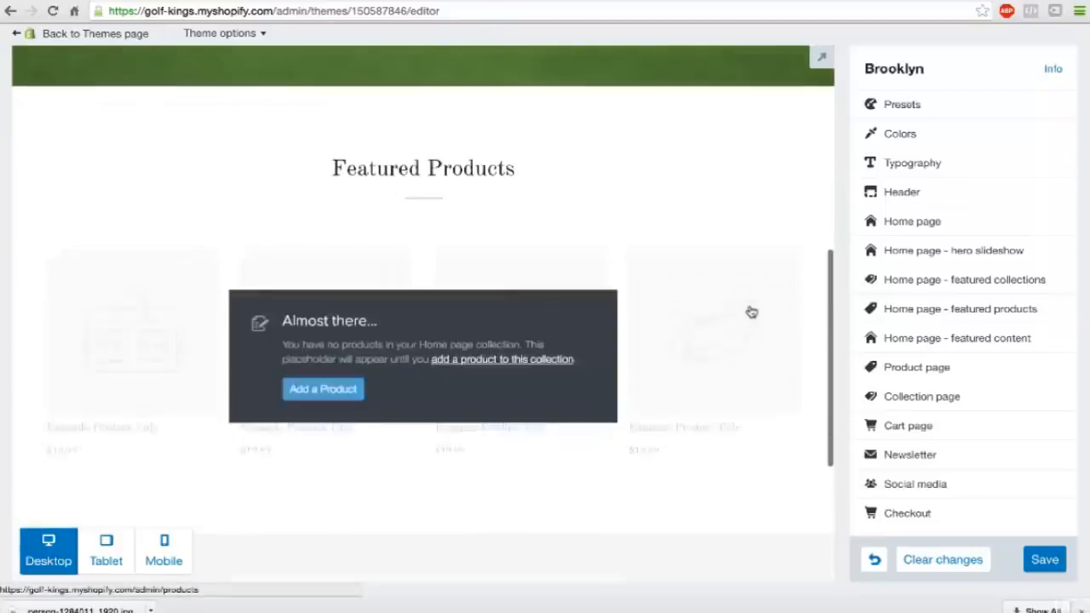
{"action": "scroll", "coordinate": [751, 312], "scroll_direction": "down", "scroll_amount": 4}
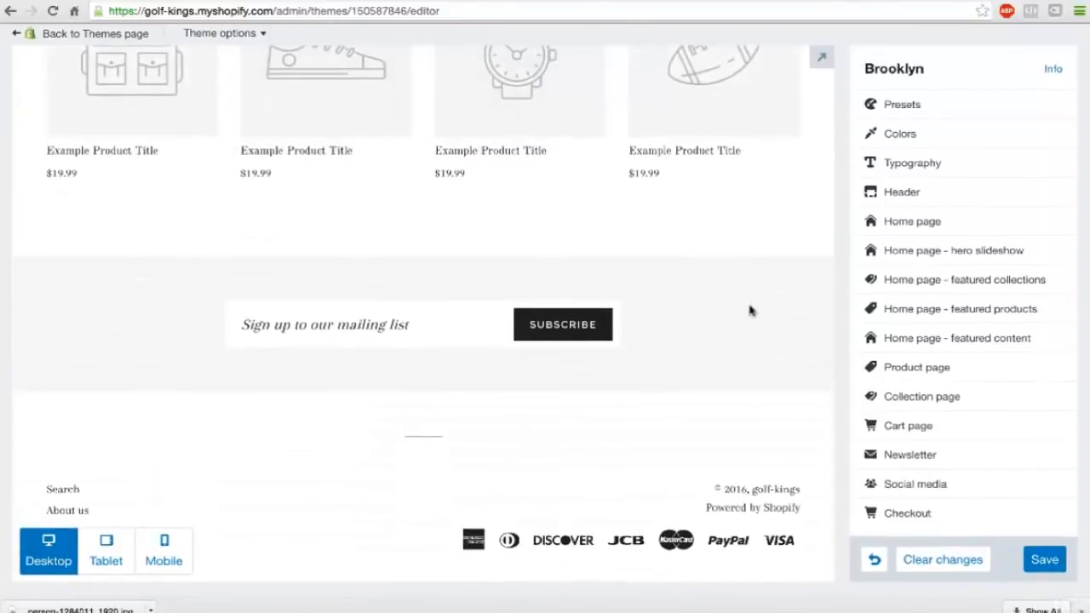
Change the theme's general Links and accents color to green and its general Buttons color to #3bab38.
{"action": "left_click", "coordinate": [905, 131]}
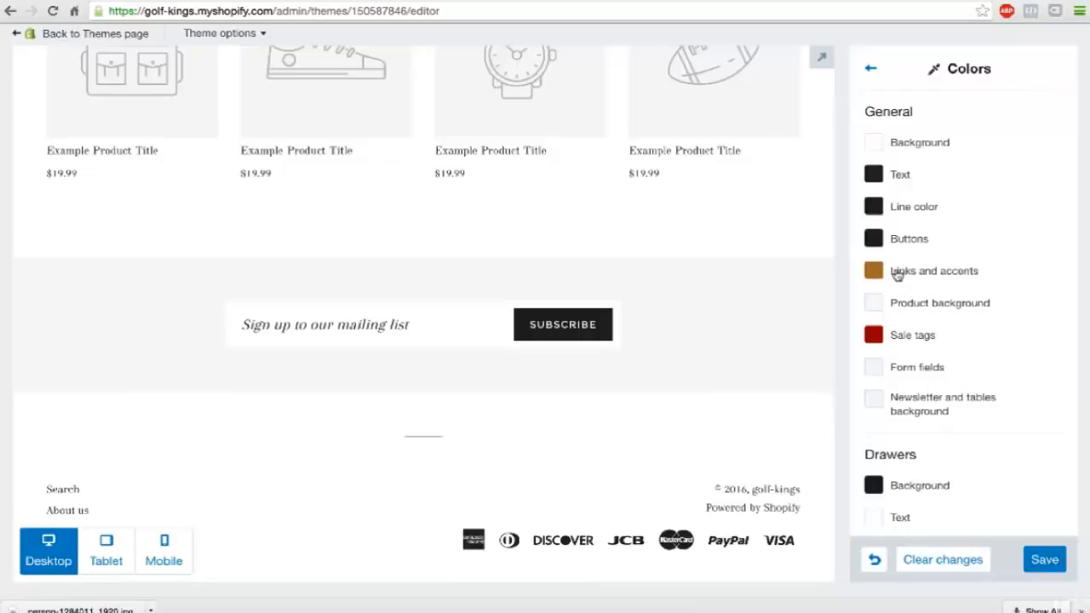
{"action": "left_click", "coordinate": [897, 275]}
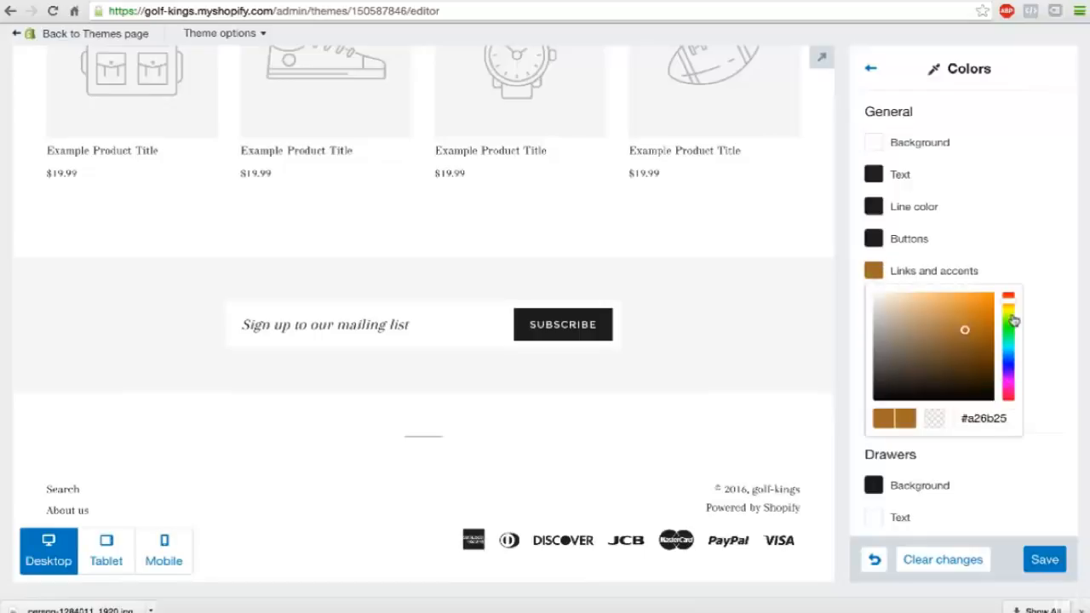
{"action": "left_click_drag", "start_coordinate": [1012, 320], "coordinate": [1013, 330]}
{"action": "left_click", "coordinate": [1032, 246]}
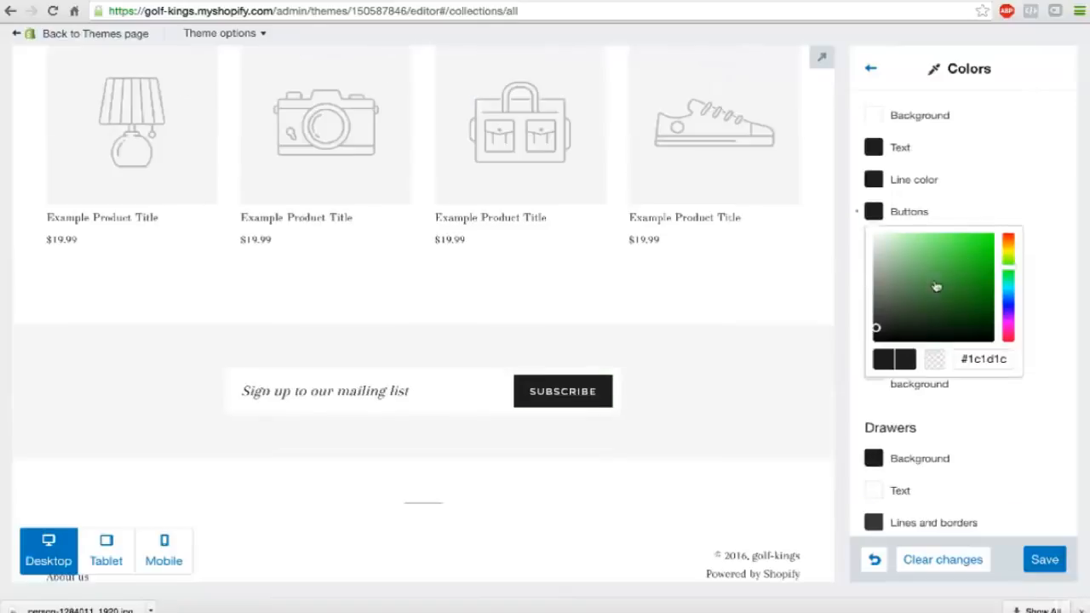
{"action": "left_click_drag", "start_coordinate": [937, 287], "coordinate": [956, 271]}
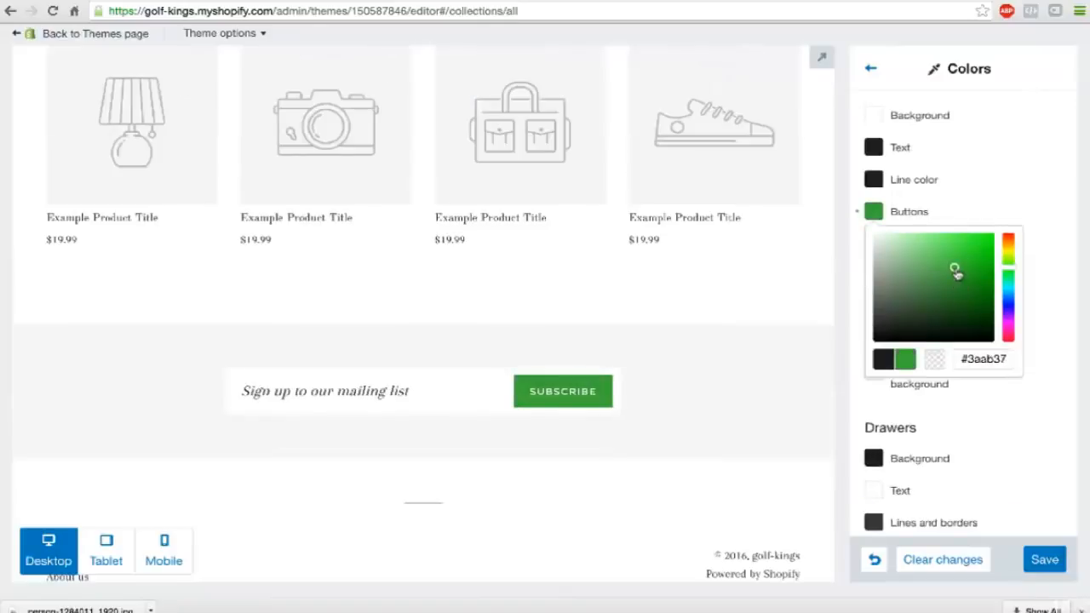
{"action": "left_click", "coordinate": [996, 184]}
{"action": "scroll", "coordinate": [999, 185], "scroll_direction": "down", "scroll_amount": 1}
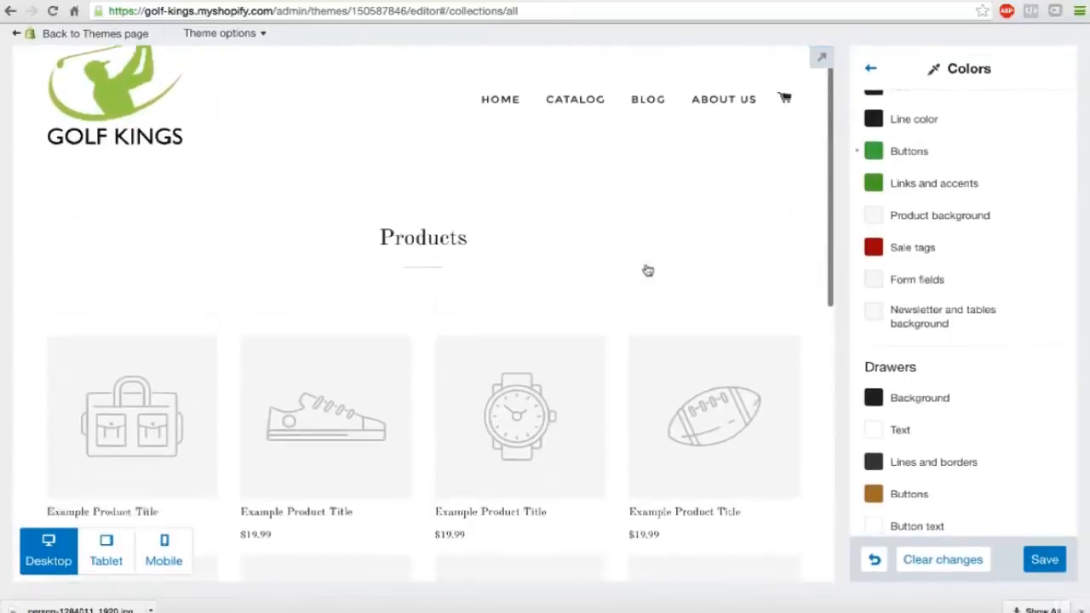
{"action": "scroll", "coordinate": [647, 270], "scroll_direction": "up", "scroll_amount": 8}
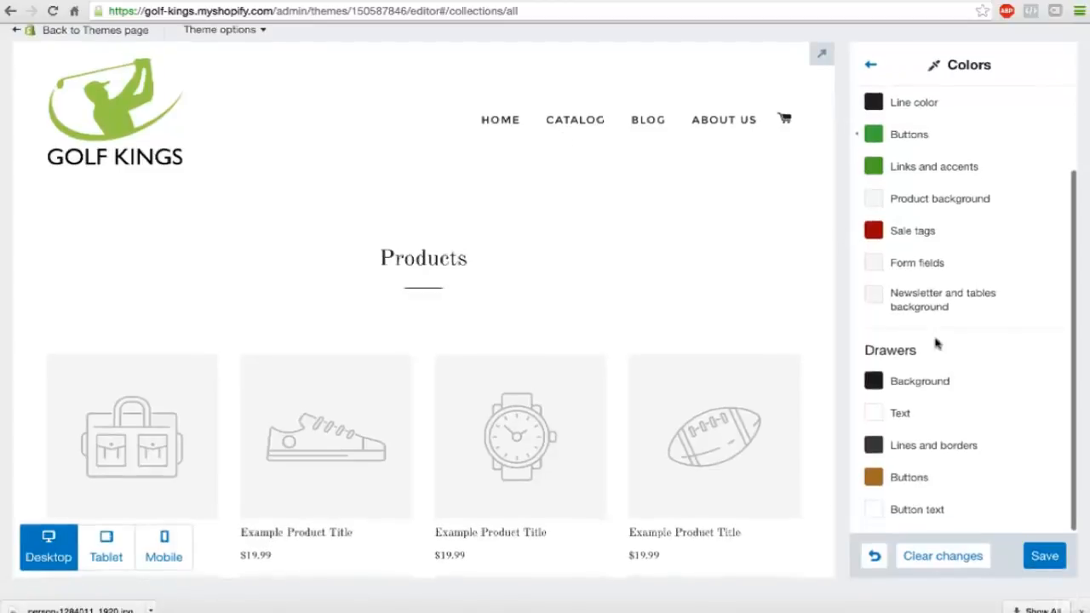
{"action": "left_click", "coordinate": [869, 70]}
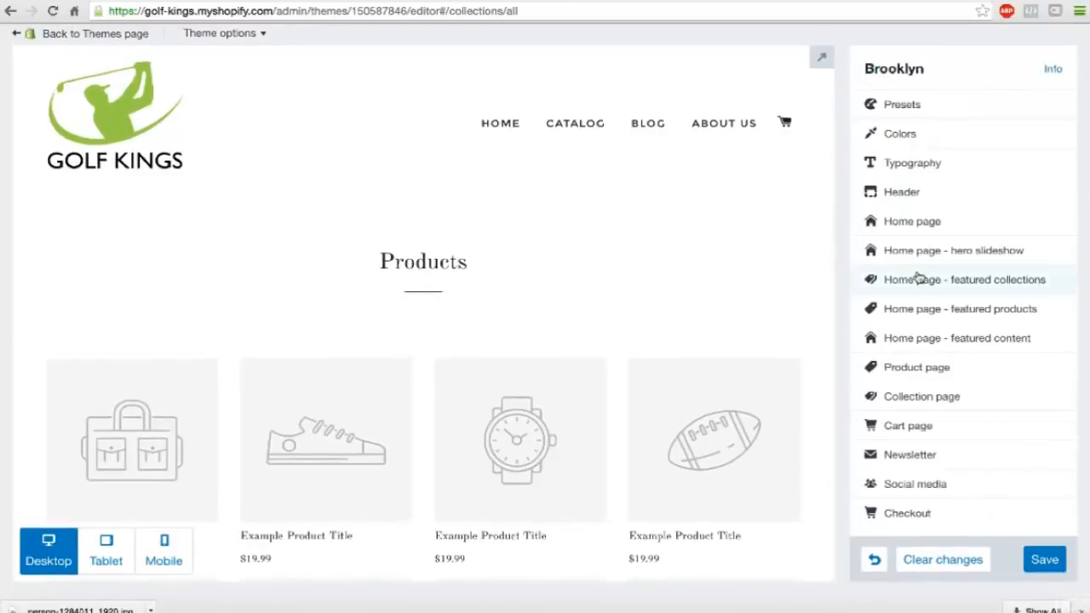
Look over the product list preview and the theme's Social media account fields, such as Facebook, Twitter and Pinterest.
{"action": "scroll", "coordinate": [920, 275], "scroll_direction": "down", "scroll_amount": 1}
{"action": "scroll", "coordinate": [682, 349], "scroll_direction": "down", "scroll_amount": 2}
{"action": "scroll", "coordinate": [682, 350], "scroll_direction": "down", "scroll_amount": 3}
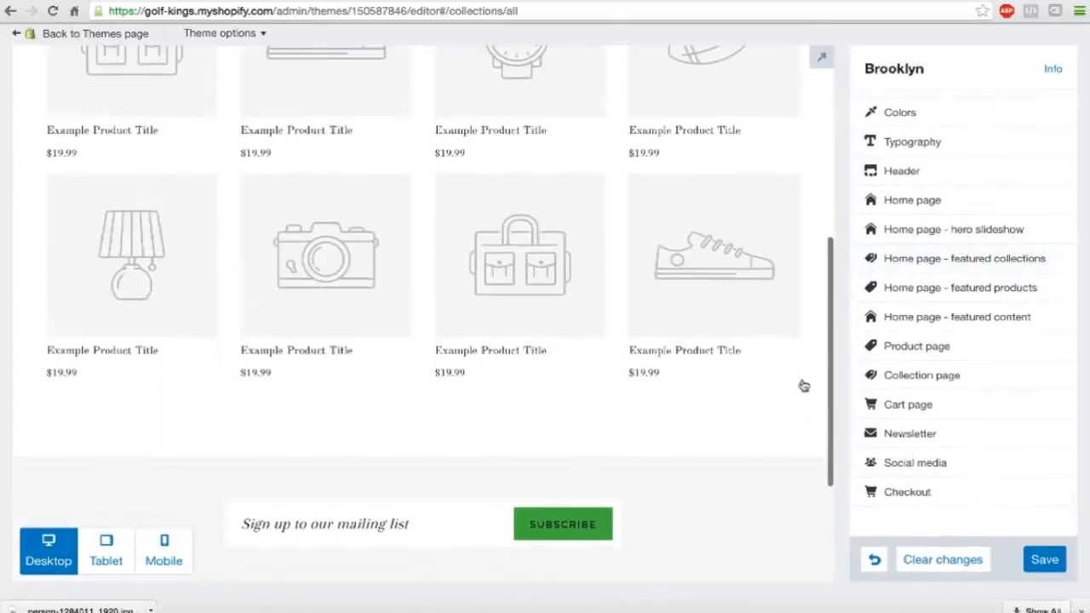
{"action": "left_click", "coordinate": [912, 463]}
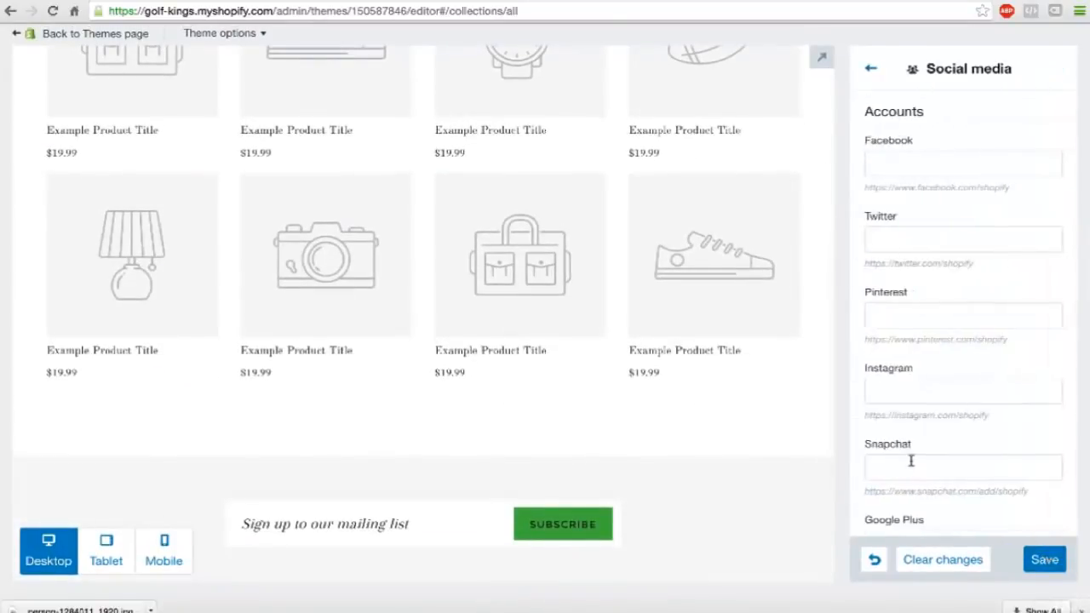
{"action": "left_click", "coordinate": [896, 160]}
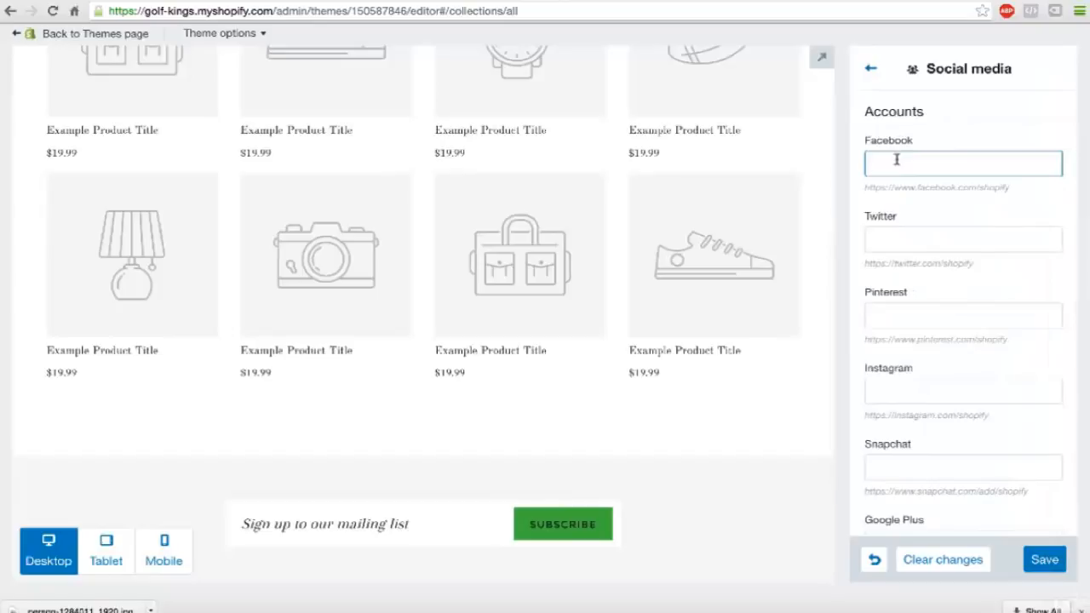
{"action": "left_click", "coordinate": [902, 242]}
{"action": "left_click", "coordinate": [912, 316]}
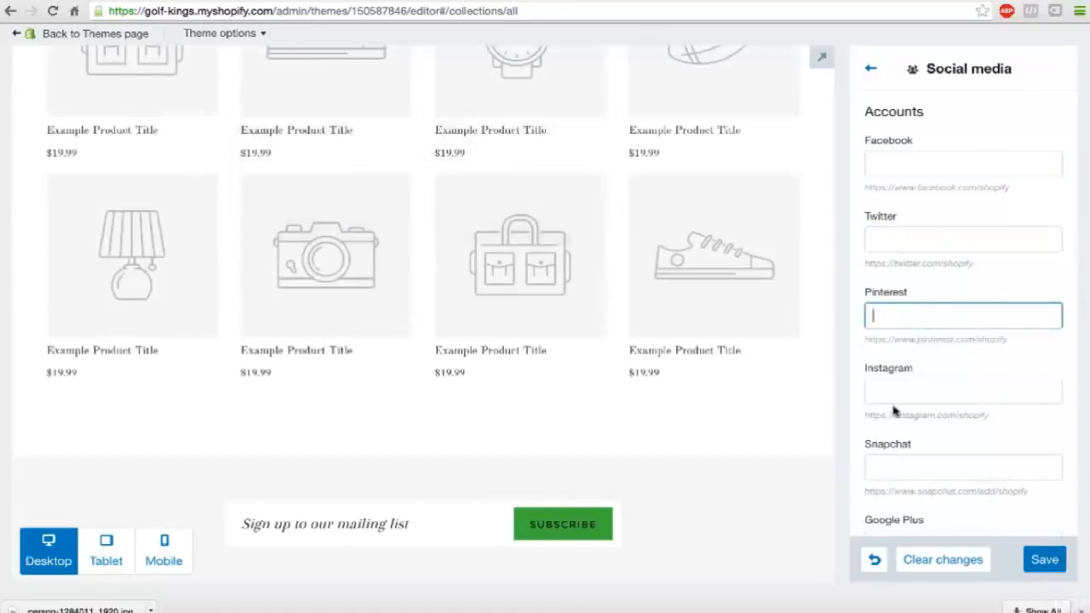
{"action": "scroll", "coordinate": [725, 406], "scroll_direction": "down", "scroll_amount": 3}
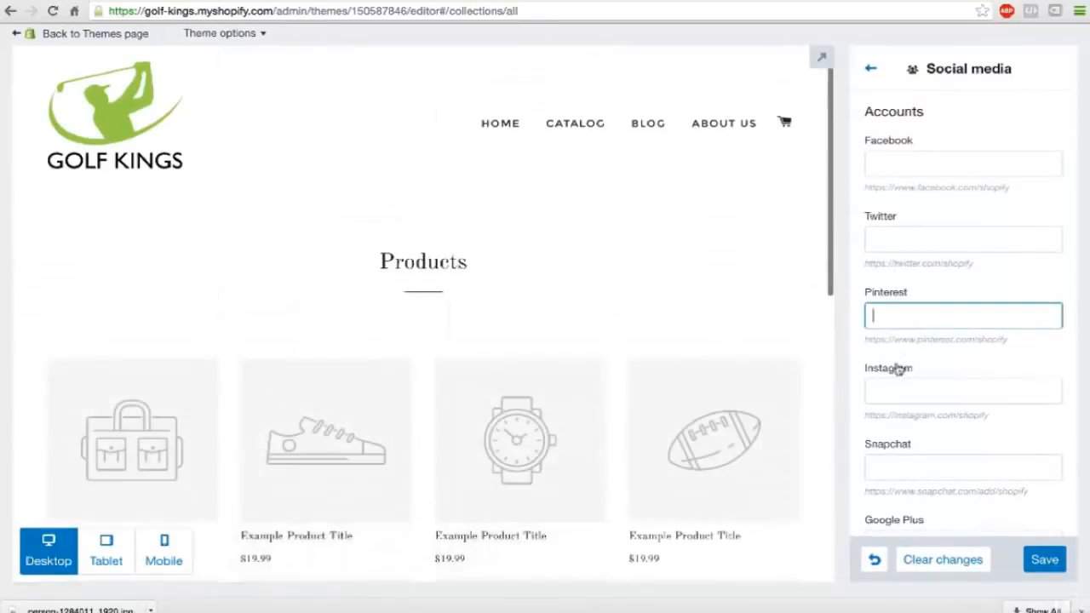
Save the Brooklyn theme customizations.
{"action": "left_click", "coordinate": [869, 74]}
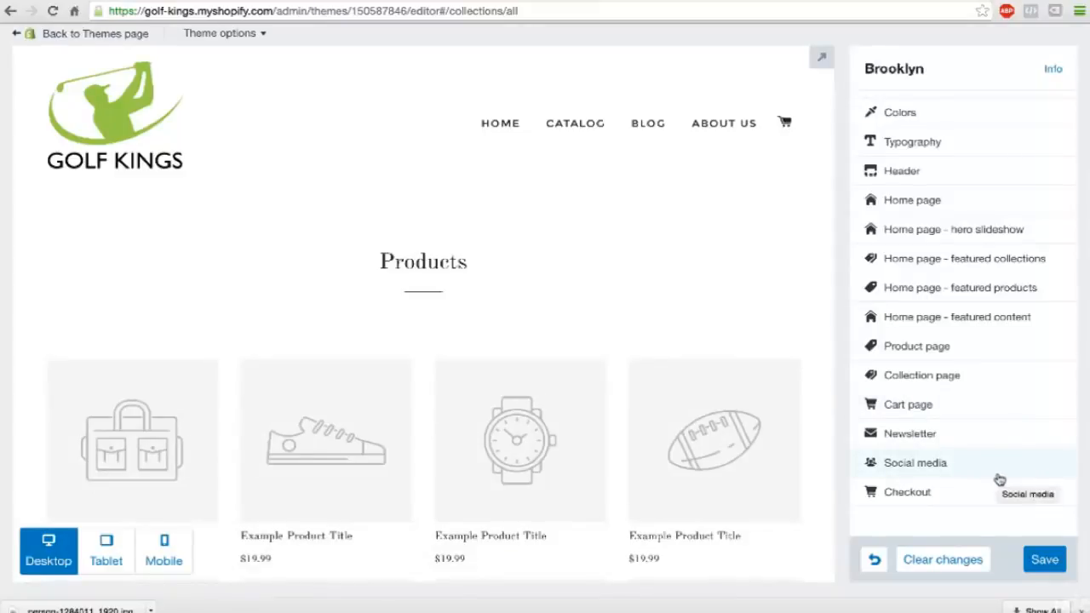
{"action": "left_click", "coordinate": [1046, 559]}
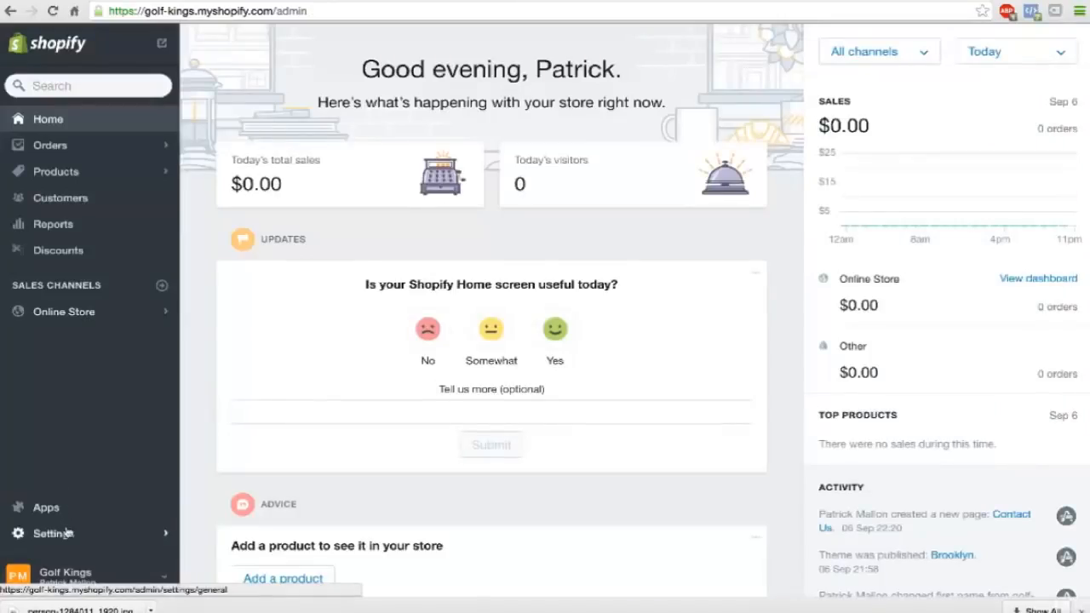
In the store's Checkout settings, make customer accounts optional.
{"action": "left_click", "coordinate": [66, 533]}
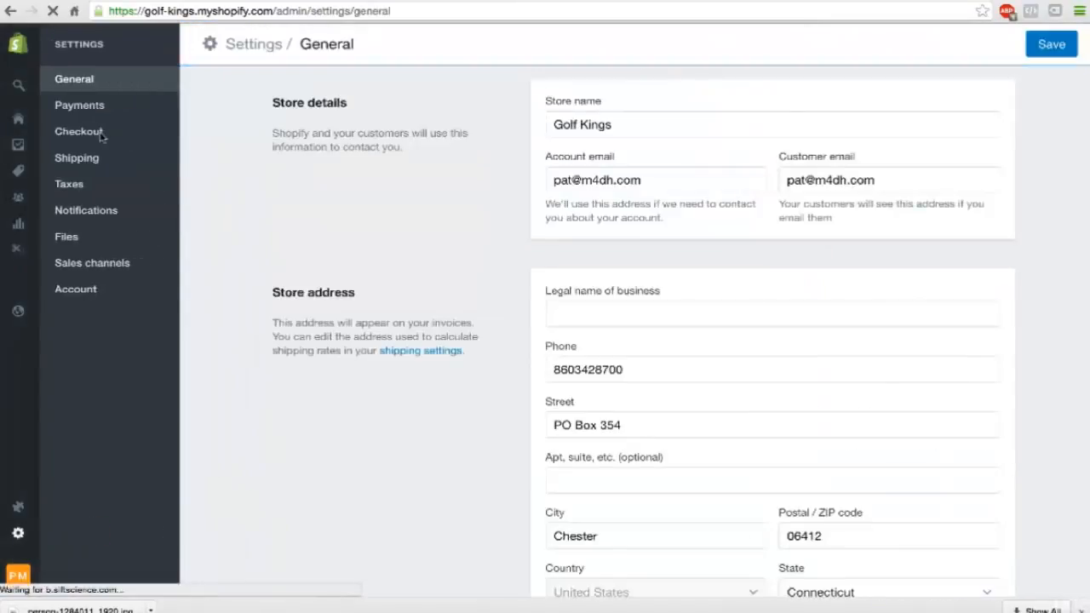
{"action": "left_click", "coordinate": [98, 136]}
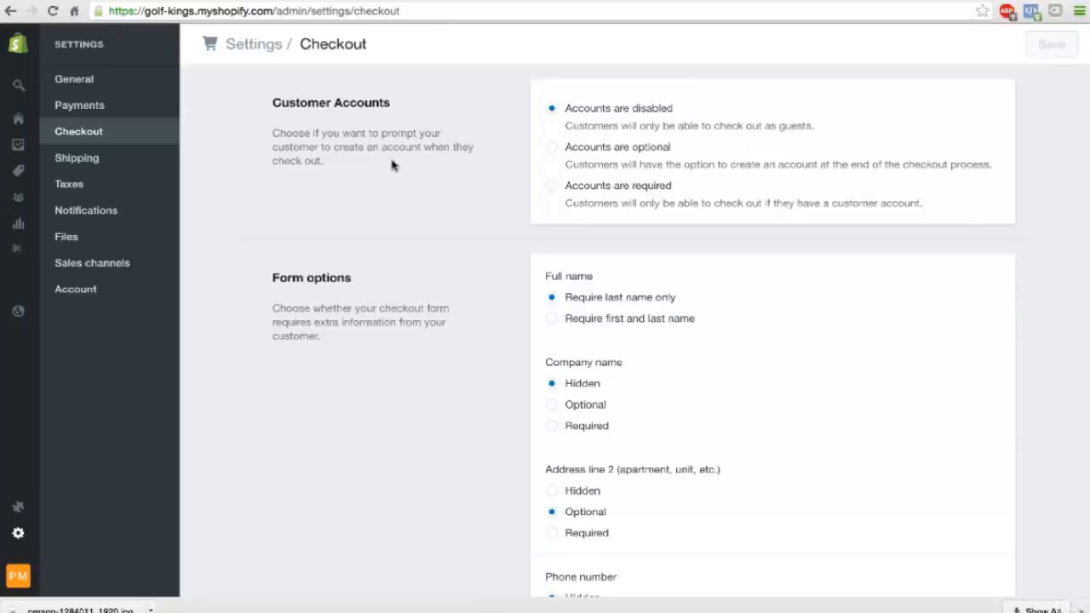
{"action": "left_click", "coordinate": [552, 149]}
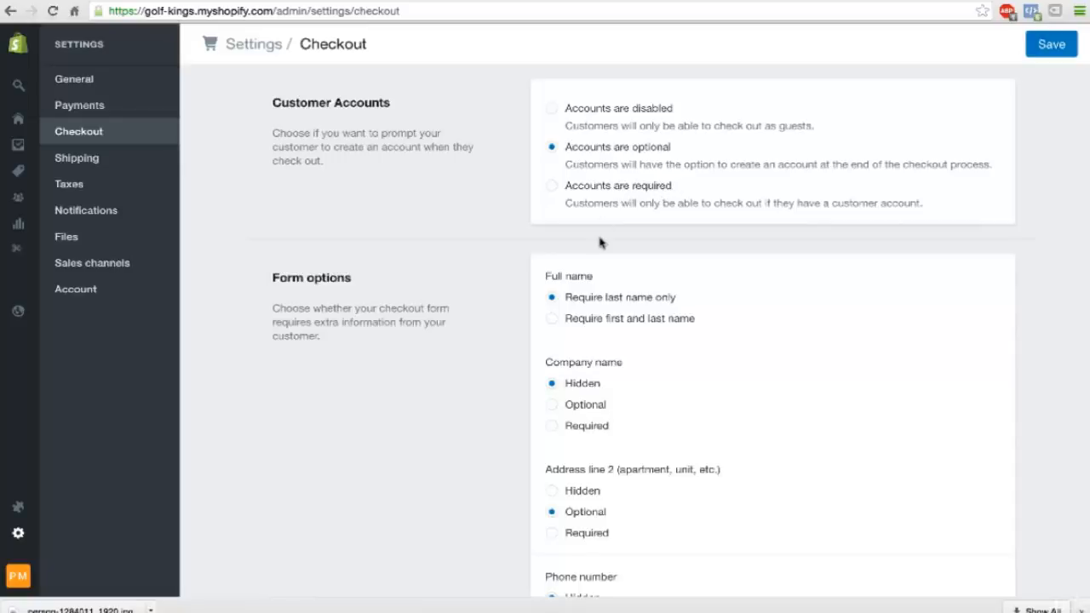
Set the checkout form's Full name option to require first and last name.
{"action": "scroll", "coordinate": [600, 245], "scroll_direction": "down", "scroll_amount": 1}
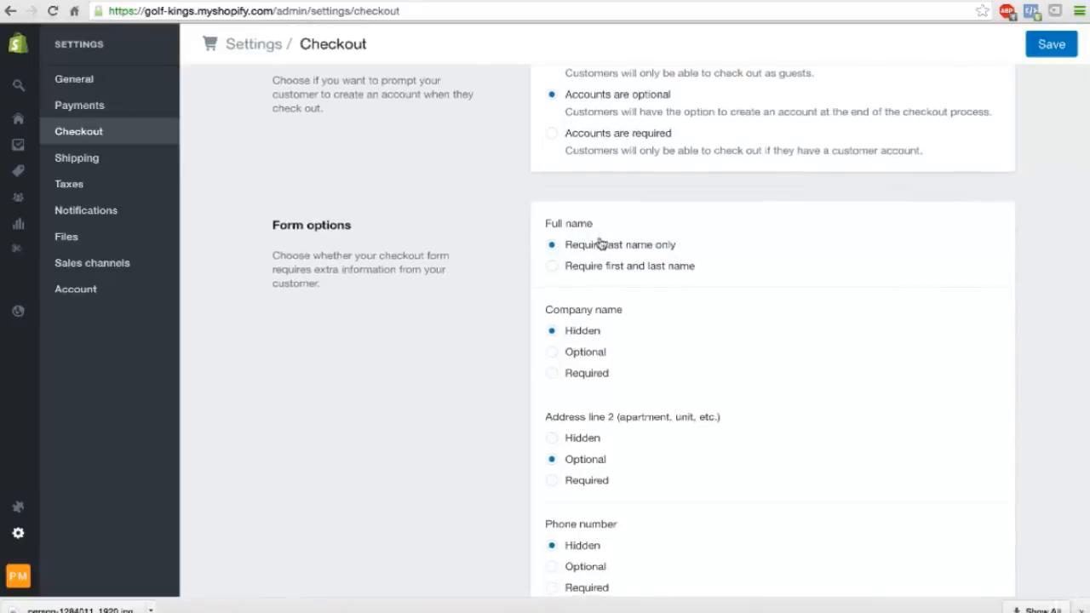
{"action": "scroll", "coordinate": [601, 243], "scroll_direction": "down", "scroll_amount": 1}
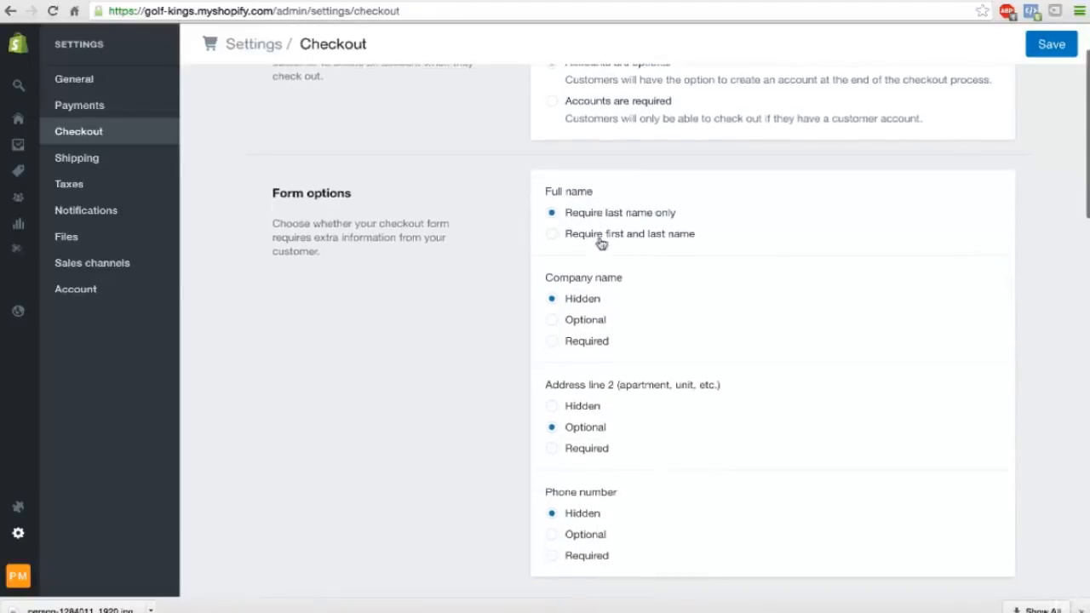
{"action": "left_click", "coordinate": [552, 235]}
Set the checkout form's Phone number and Company name fields to Optional.
{"action": "scroll", "coordinate": [552, 236], "scroll_direction": "down", "scroll_amount": 2}
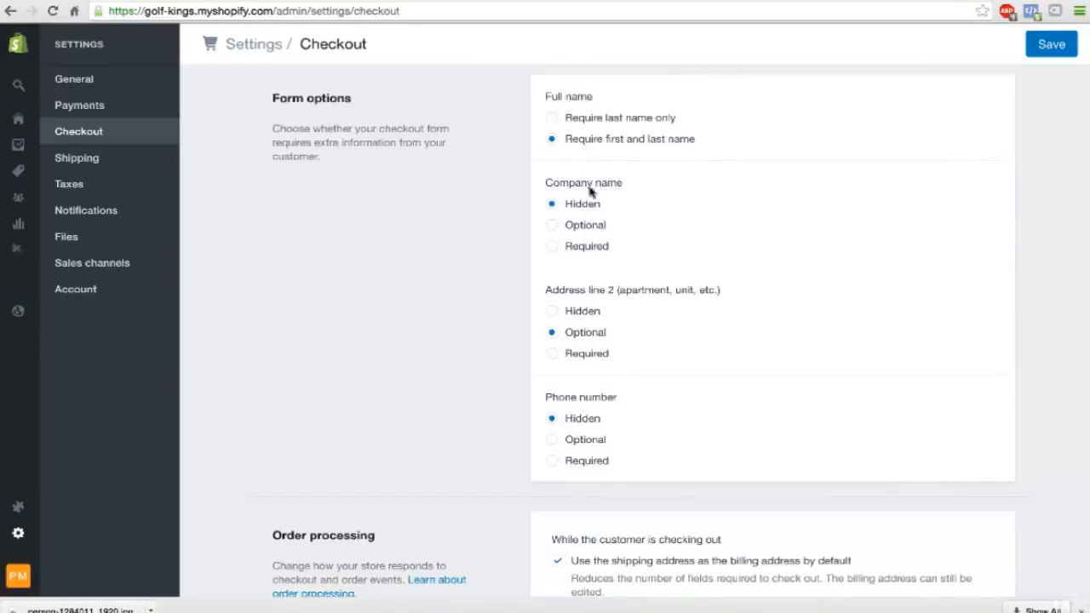
{"action": "scroll", "coordinate": [580, 318], "scroll_direction": "down", "scroll_amount": 1}
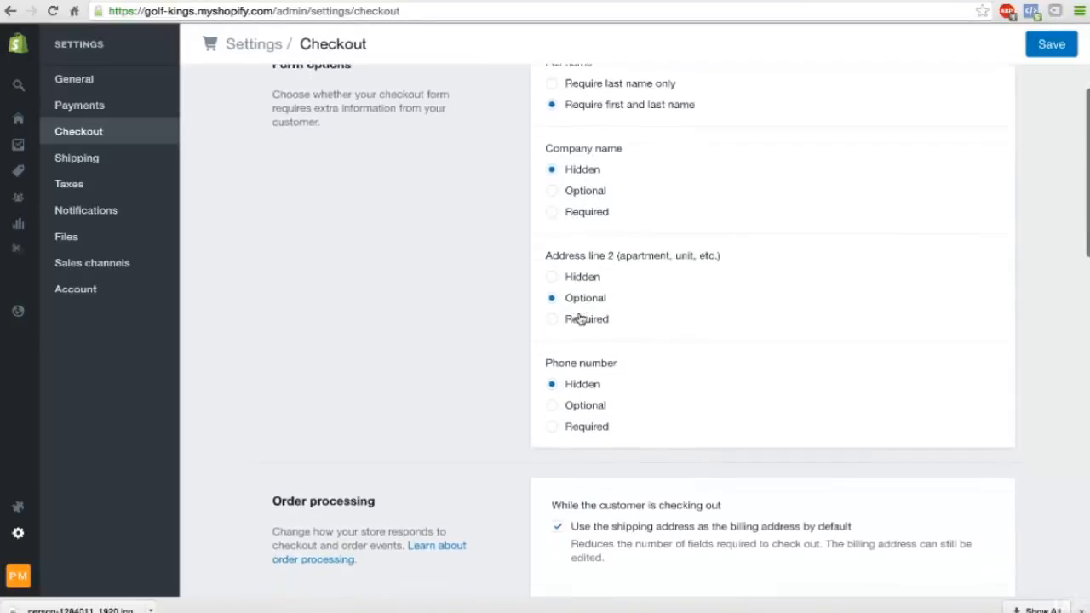
{"action": "scroll", "coordinate": [582, 334], "scroll_direction": "down", "scroll_amount": 1}
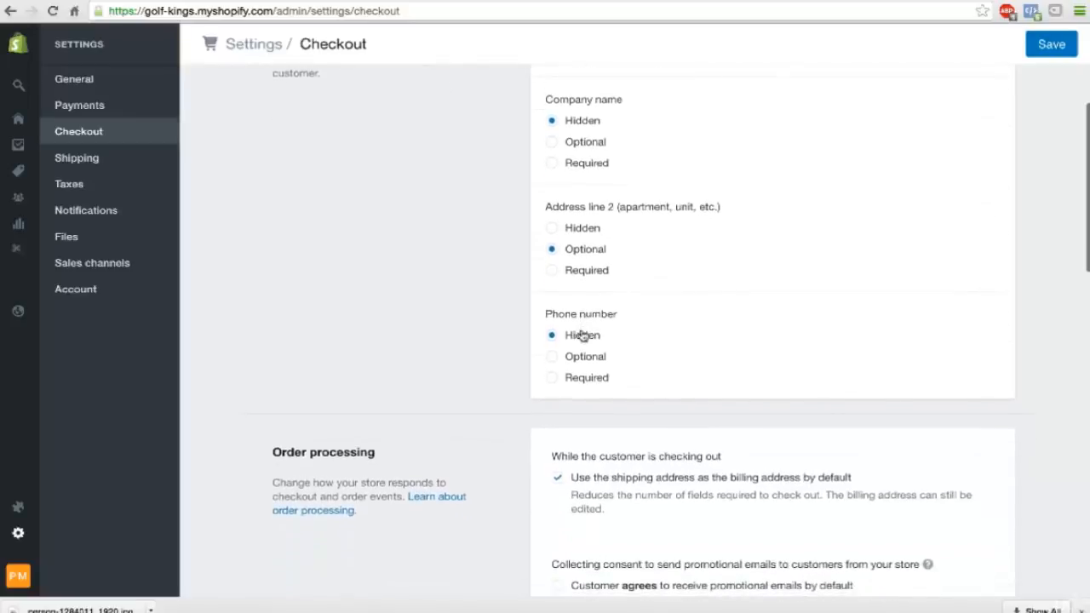
{"action": "scroll", "coordinate": [584, 336], "scroll_direction": "down", "scroll_amount": 1}
{"action": "left_click", "coordinate": [554, 317]}
{"action": "scroll", "coordinate": [554, 290], "scroll_direction": "up", "scroll_amount": 1}
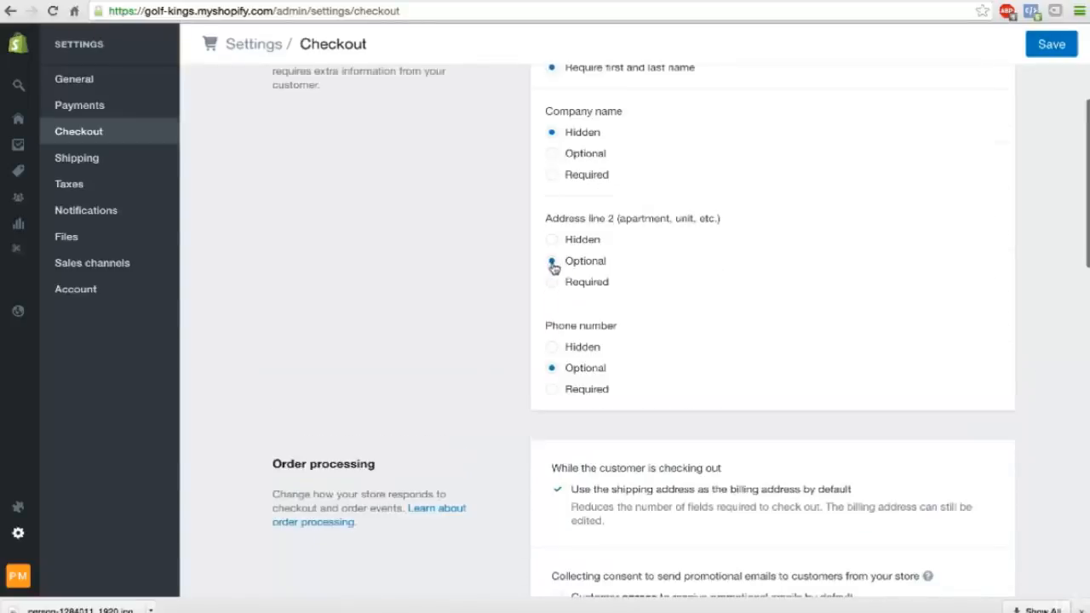
{"action": "scroll", "coordinate": [555, 239], "scroll_direction": "up", "scroll_amount": 1}
{"action": "left_click", "coordinate": [554, 202]}
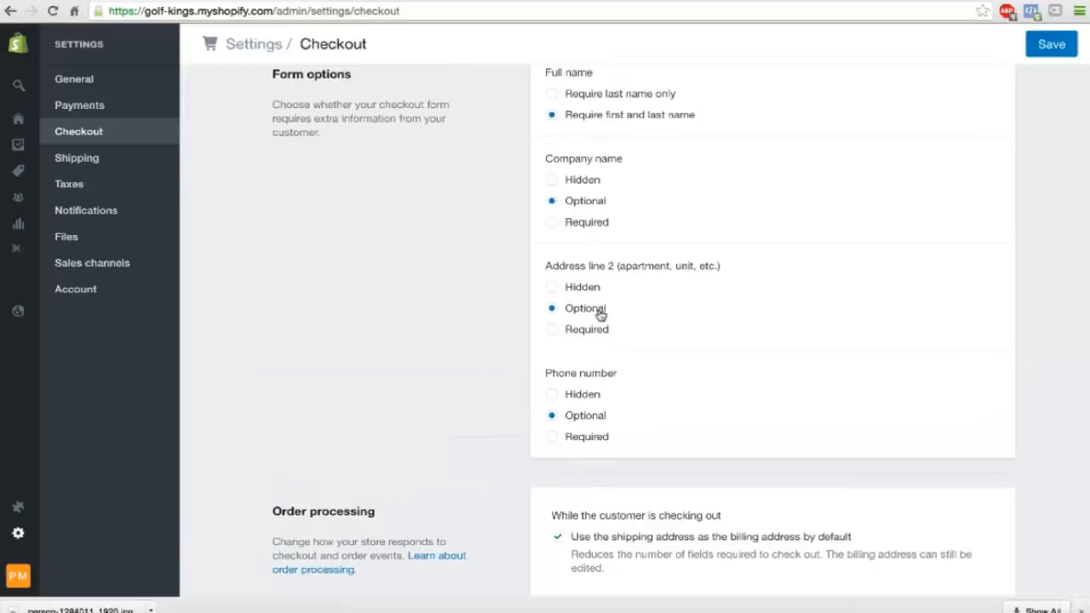
In the order processing settings, set customers to agree to receive promotional emails by default.
{"action": "scroll", "coordinate": [599, 312], "scroll_direction": "down", "scroll_amount": 1}
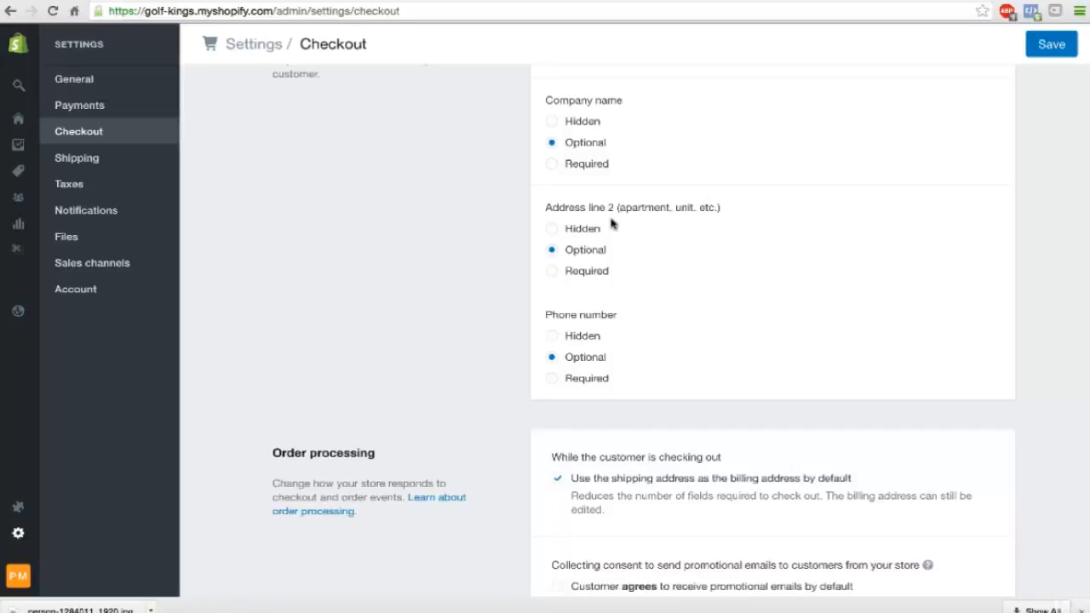
{"action": "scroll", "coordinate": [611, 223], "scroll_direction": "down", "scroll_amount": 4}
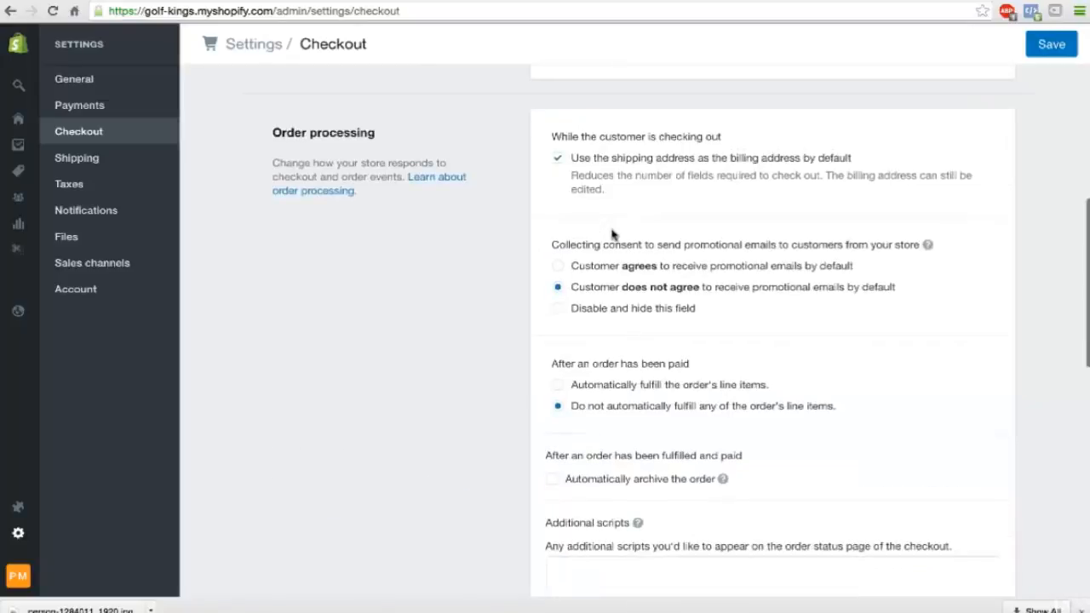
{"action": "left_click", "coordinate": [559, 267]}
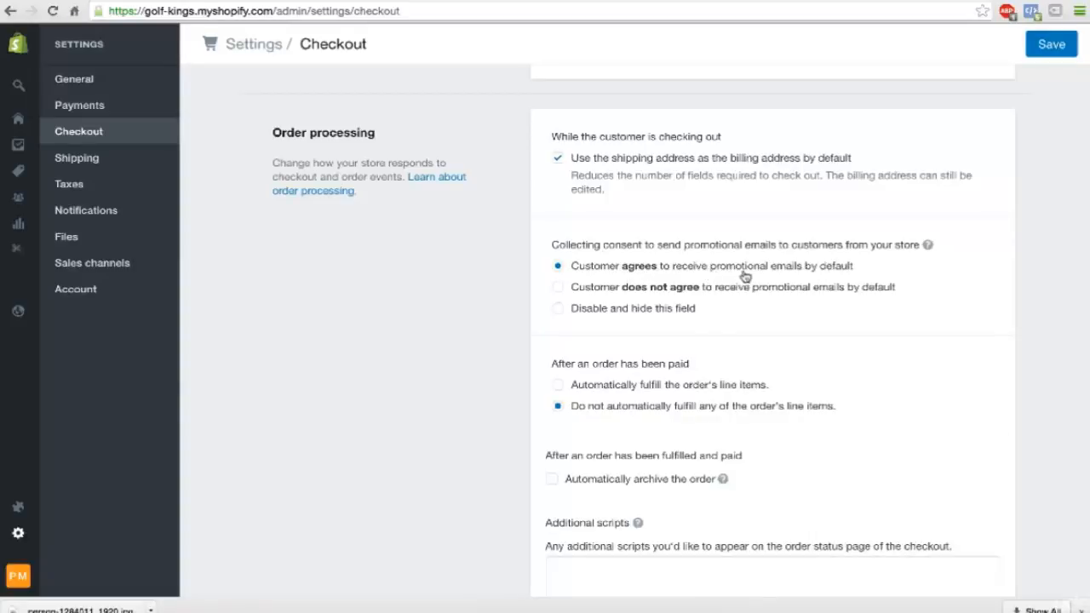
Generate the sample refund policy in the refund, privacy, and TOS statements of the Checkout settings.
{"action": "scroll", "coordinate": [699, 384], "scroll_direction": "down", "scroll_amount": 1}
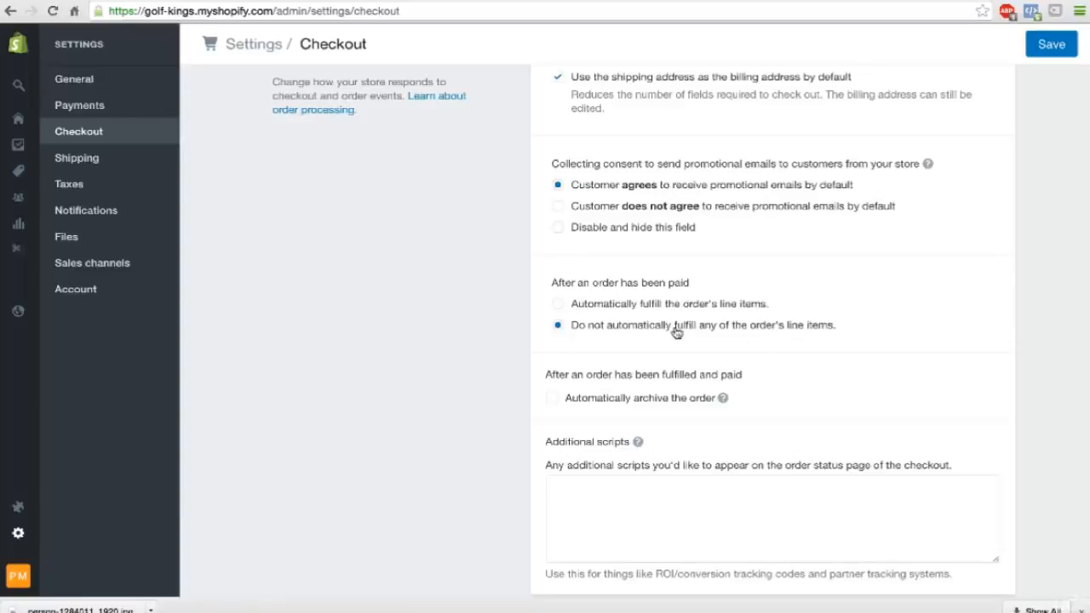
{"action": "scroll", "coordinate": [624, 383], "scroll_direction": "down", "scroll_amount": 2}
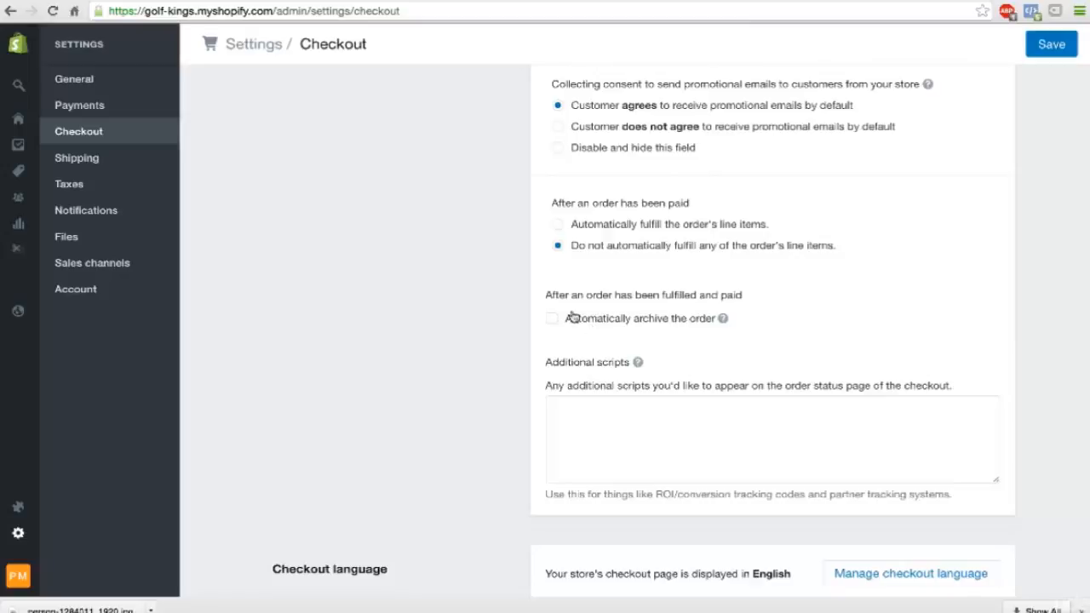
{"action": "scroll", "coordinate": [558, 324], "scroll_direction": "down", "scroll_amount": 6}
{"action": "scroll", "coordinate": [607, 274], "scroll_direction": "down", "scroll_amount": 1}
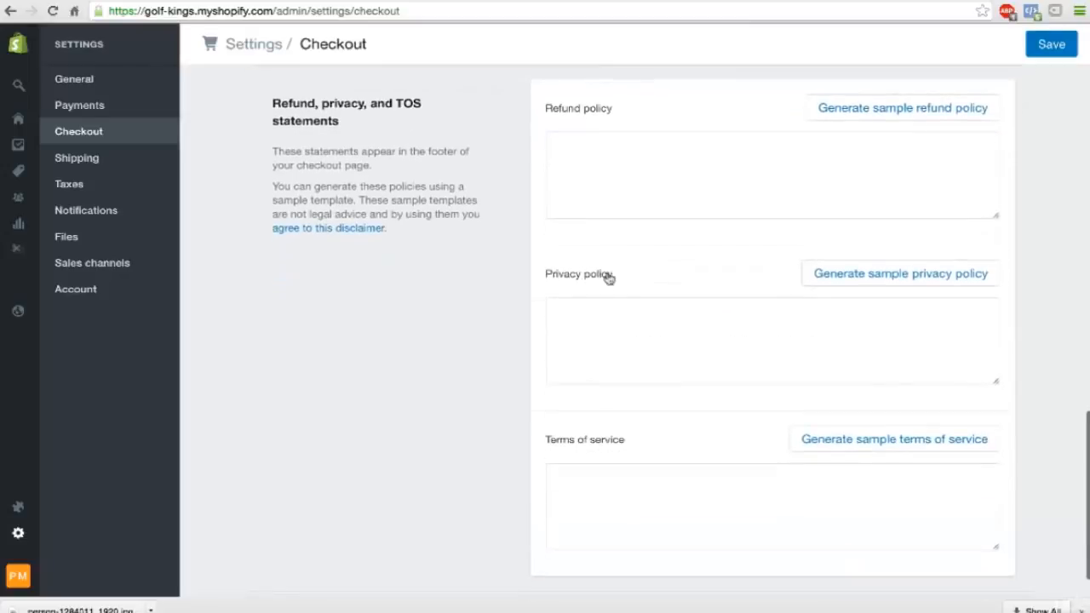
{"action": "scroll", "coordinate": [602, 359], "scroll_direction": "down", "scroll_amount": 1}
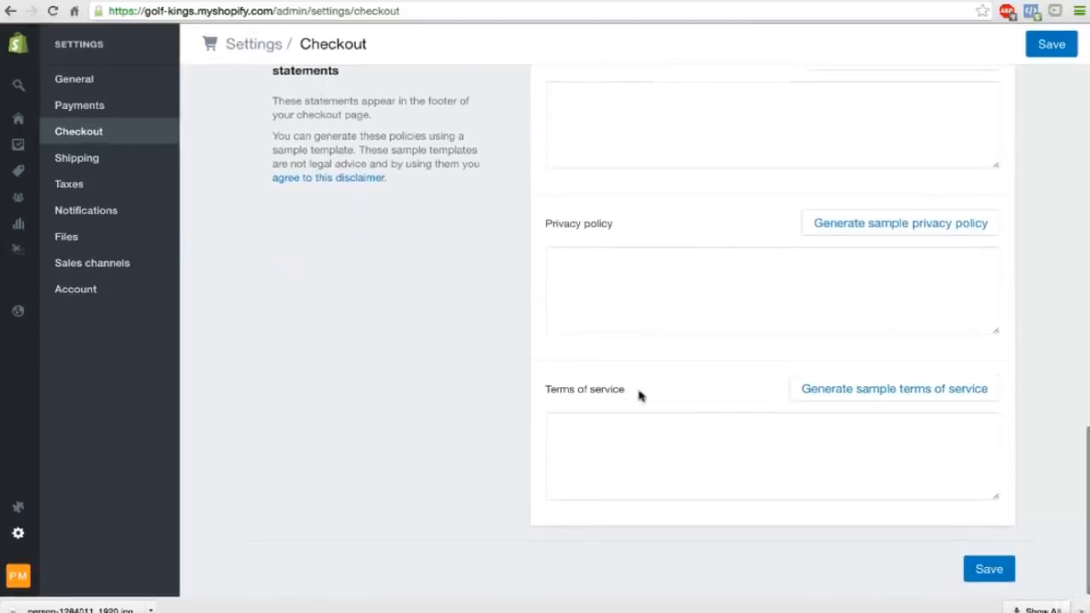
{"action": "scroll", "coordinate": [641, 395], "scroll_direction": "up", "scroll_amount": 2}
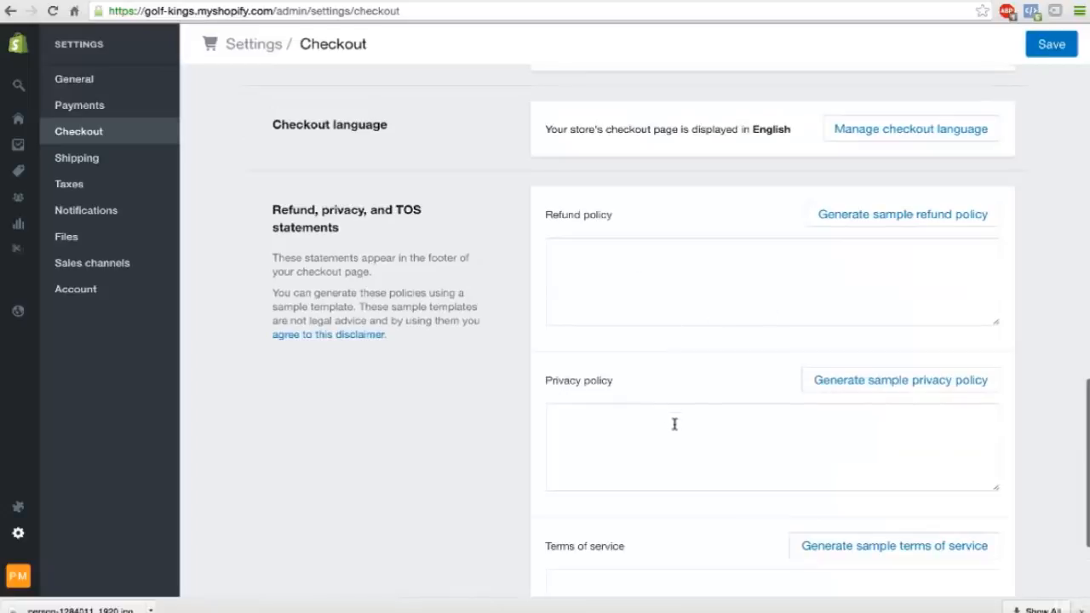
{"action": "scroll", "coordinate": [681, 437], "scroll_direction": "down", "scroll_amount": 1}
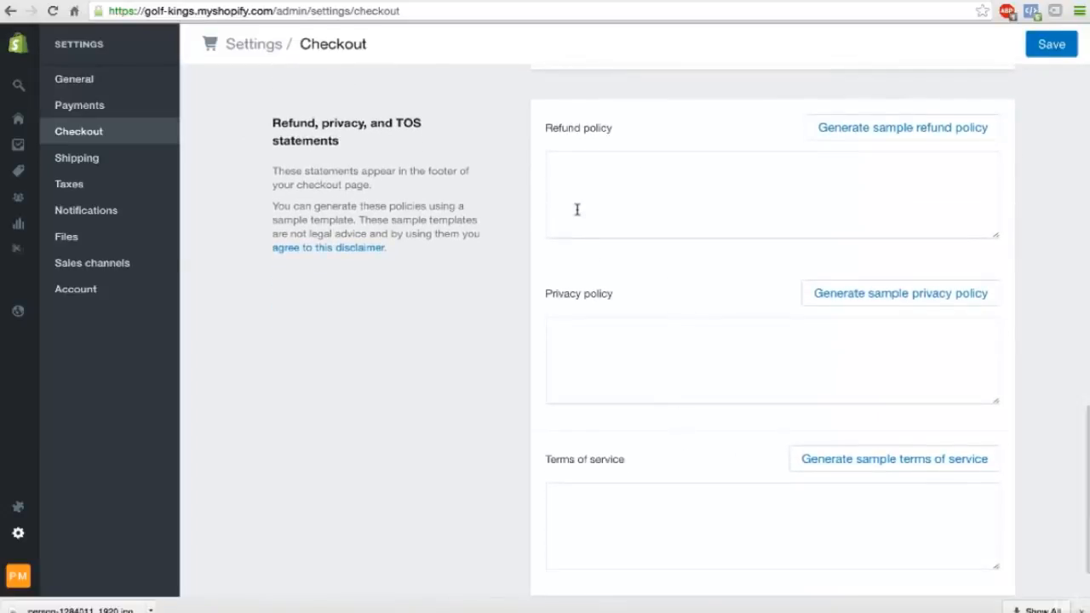
{"action": "left_click", "coordinate": [877, 132]}
{"action": "scroll", "coordinate": [876, 135], "scroll_direction": "down", "scroll_amount": 2}
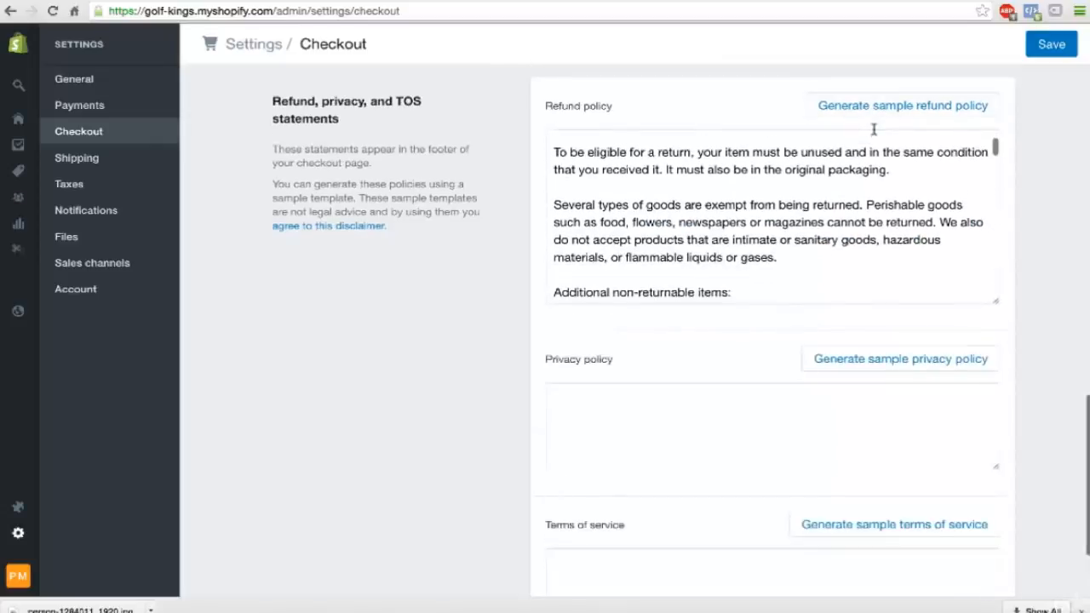
Generate the sample privacy policy and look through its text.
{"action": "scroll", "coordinate": [1072, 260], "scroll_direction": "down", "scroll_amount": 4}
{"action": "left_click", "coordinate": [900, 222]}
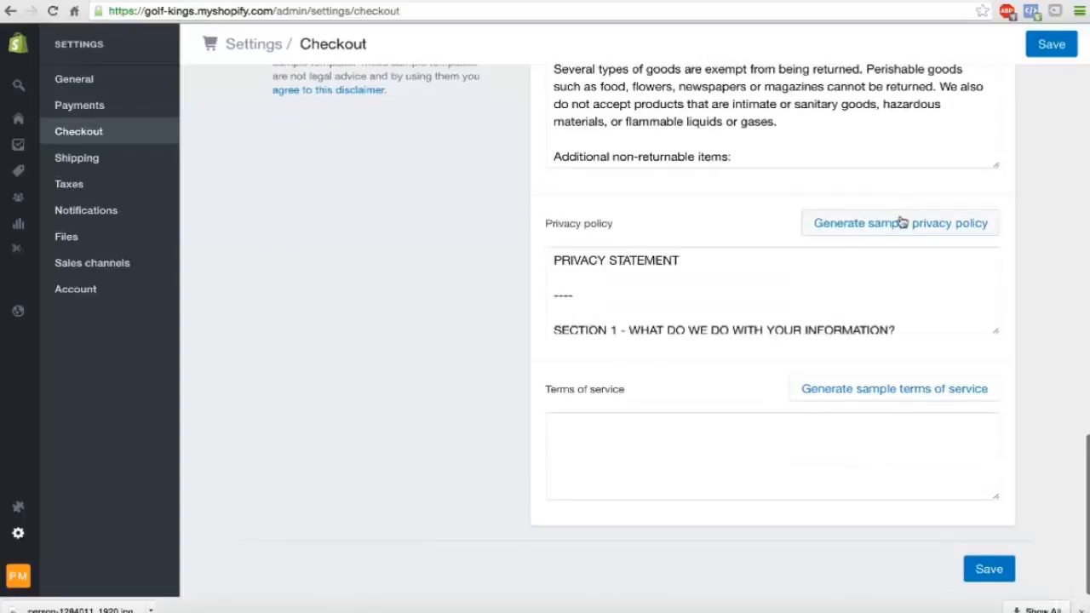
{"action": "scroll", "coordinate": [991, 298], "scroll_direction": "down", "scroll_amount": 3}
{"action": "scroll", "coordinate": [991, 298], "scroll_direction": "down", "scroll_amount": 1}
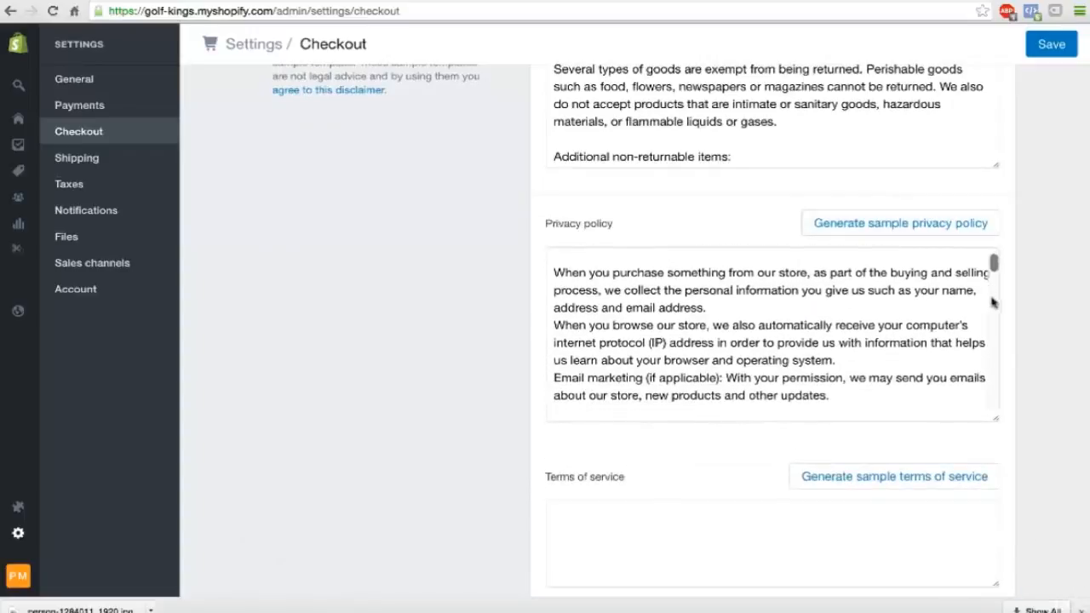
Generate the sample terms of service, check the store name in its overview, and save the Checkout settings.
{"action": "scroll", "coordinate": [1031, 330], "scroll_direction": "down", "scroll_amount": 3}
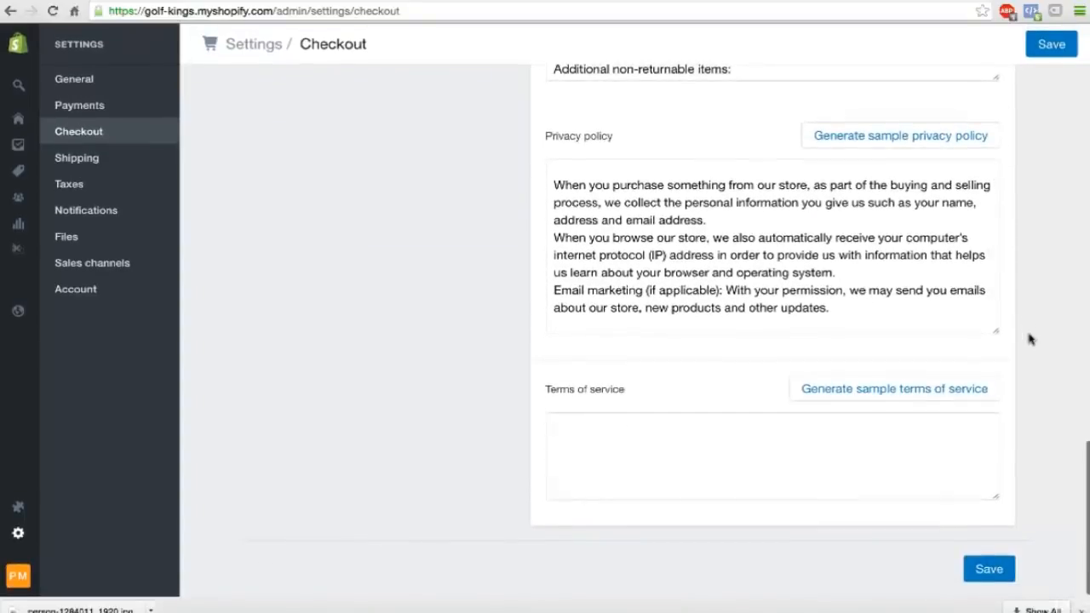
{"action": "left_click", "coordinate": [896, 389]}
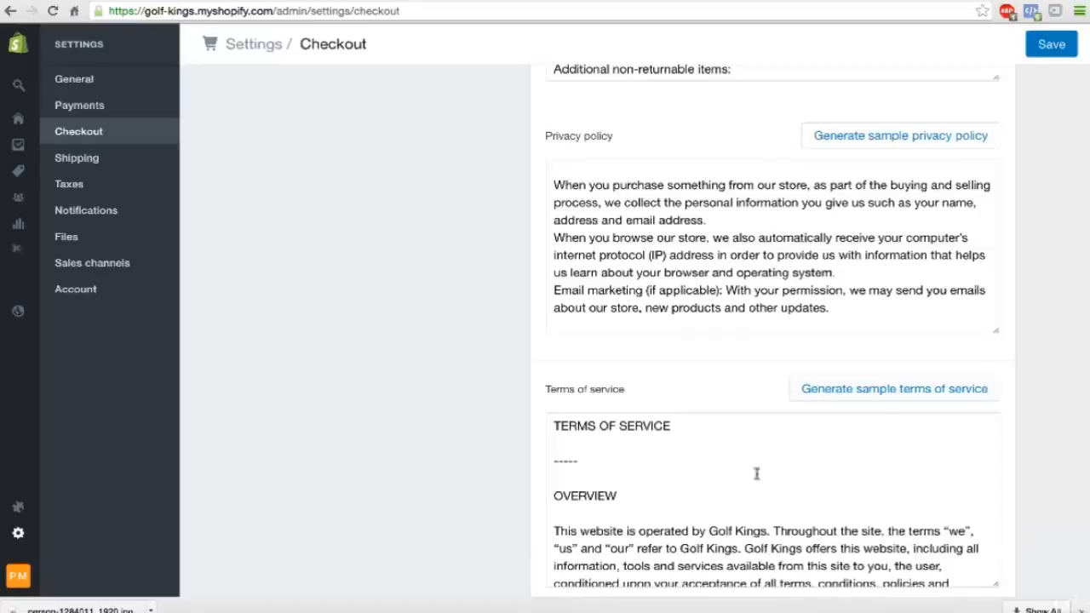
{"action": "left_click_drag", "start_coordinate": [709, 532], "coordinate": [767, 532]}
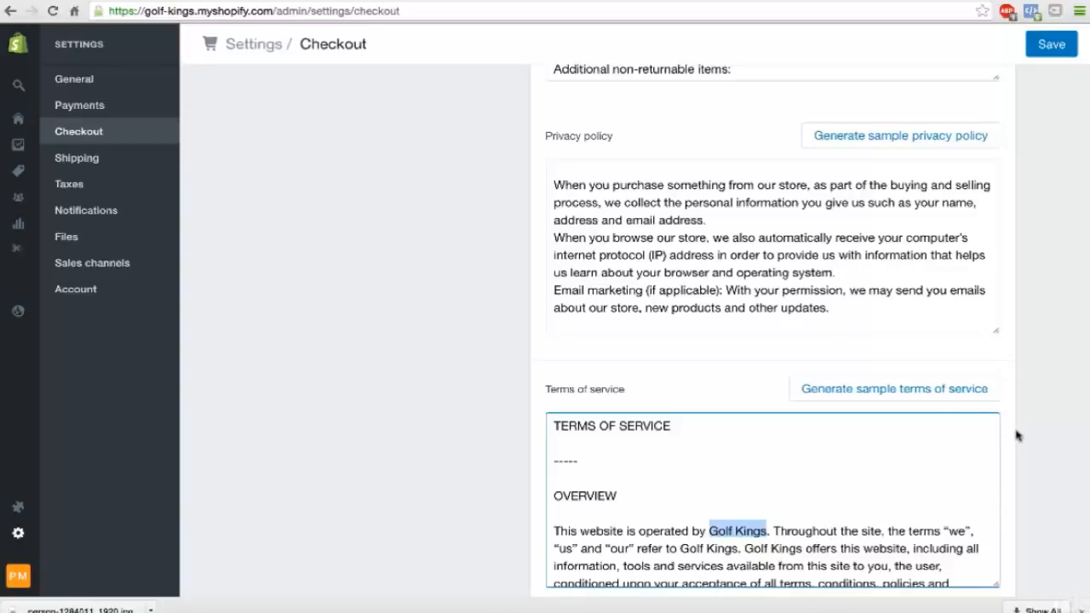
{"action": "scroll", "coordinate": [1018, 435], "scroll_direction": "down", "scroll_amount": 2}
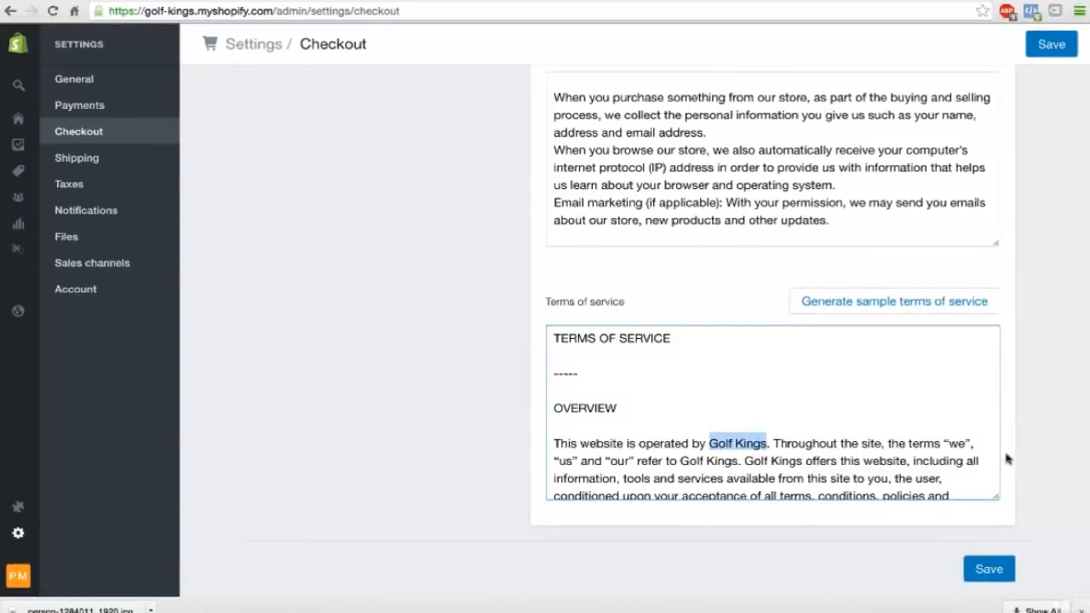
{"action": "left_click", "coordinate": [989, 569]}
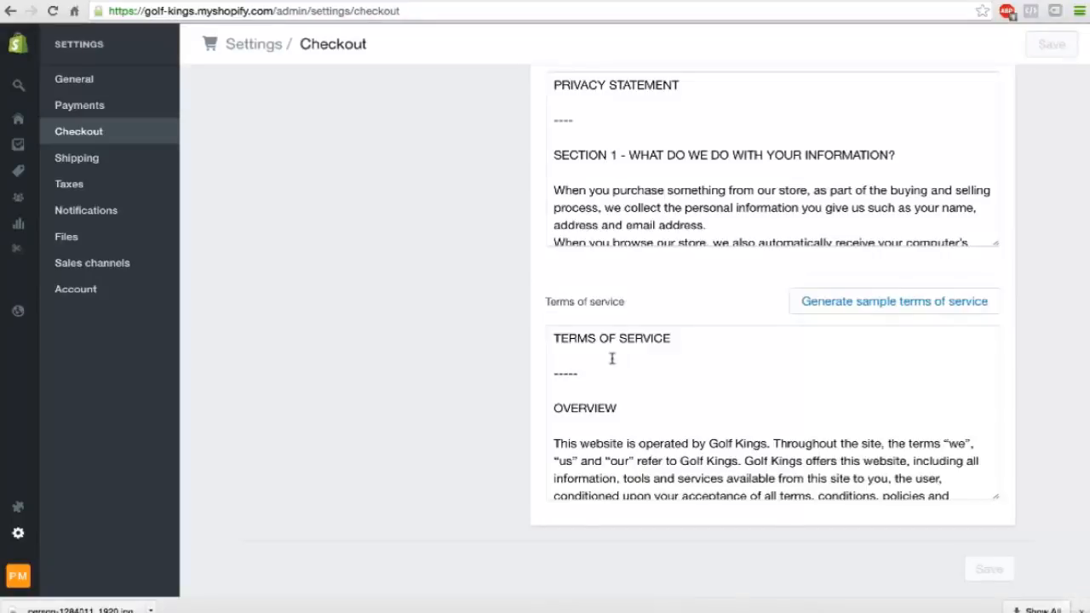
Open the Online Store's Themes page and look over the Brooklyn theme preview and the Launchpad-Star theme.
{"action": "scroll", "coordinate": [611, 359], "scroll_direction": "up", "scroll_amount": 3}
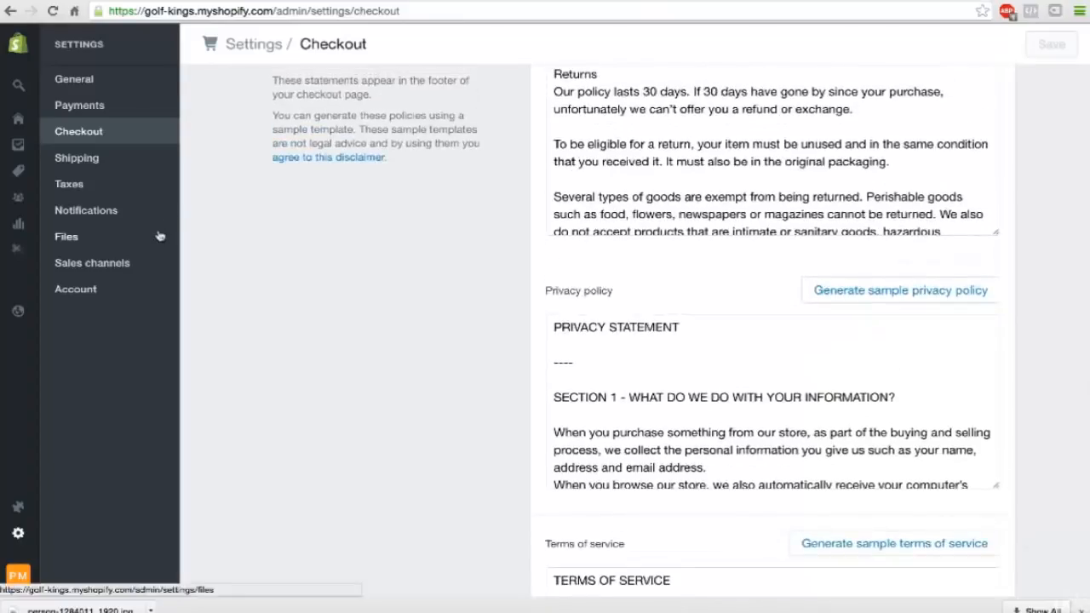
{"action": "mouse_move", "coordinate": [21, 123]}
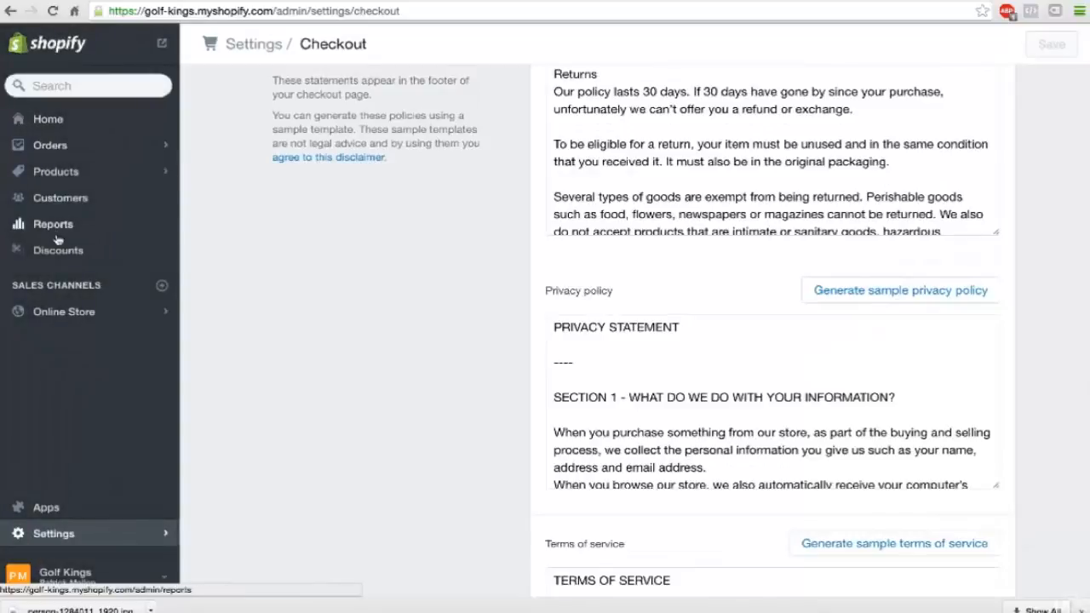
{"action": "left_click", "coordinate": [71, 312]}
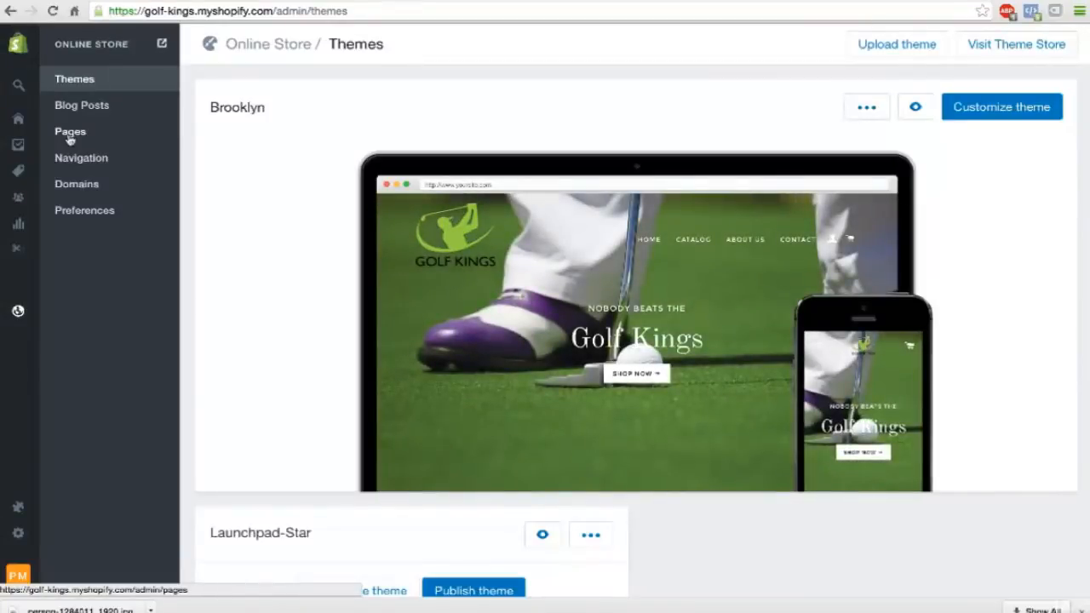
{"action": "mouse_move", "coordinate": [446, 318]}
{"action": "scroll", "coordinate": [447, 319], "scroll_direction": "down", "scroll_amount": 2}
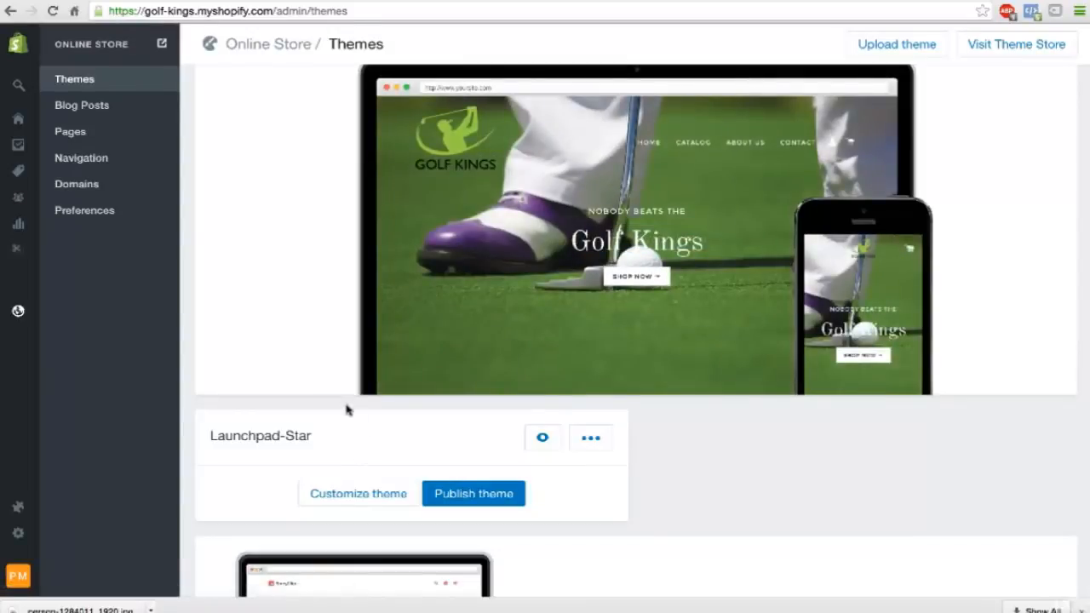
{"action": "scroll", "coordinate": [344, 409], "scroll_direction": "up", "scroll_amount": 1}
{"action": "scroll", "coordinate": [344, 410], "scroll_direction": "up", "scroll_amount": 1}
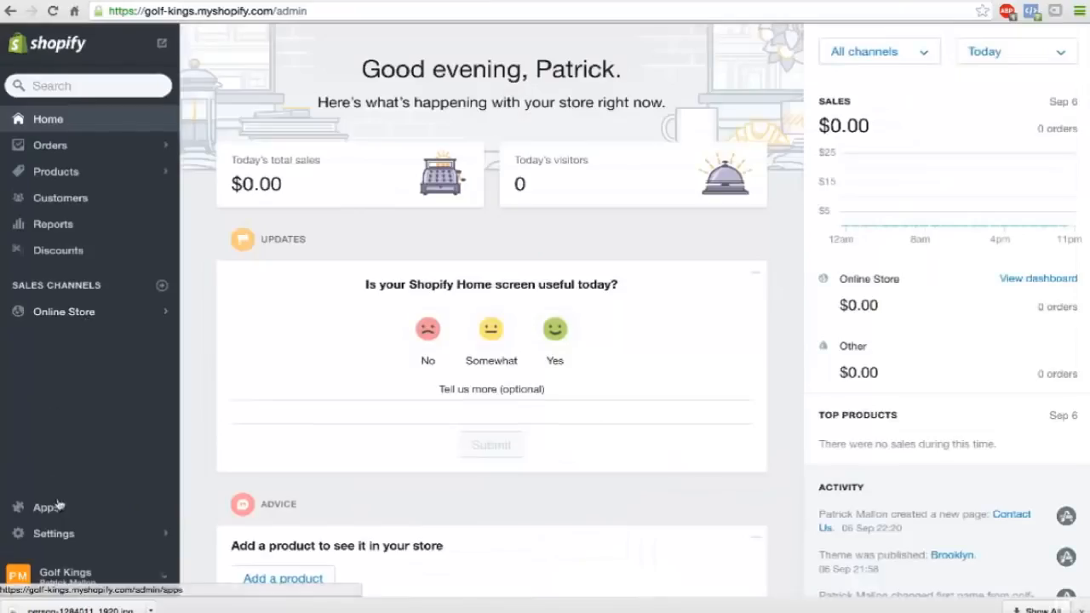
Reopen the store's Checkout settings and make customer accounts optional.
{"action": "left_click", "coordinate": [68, 529]}
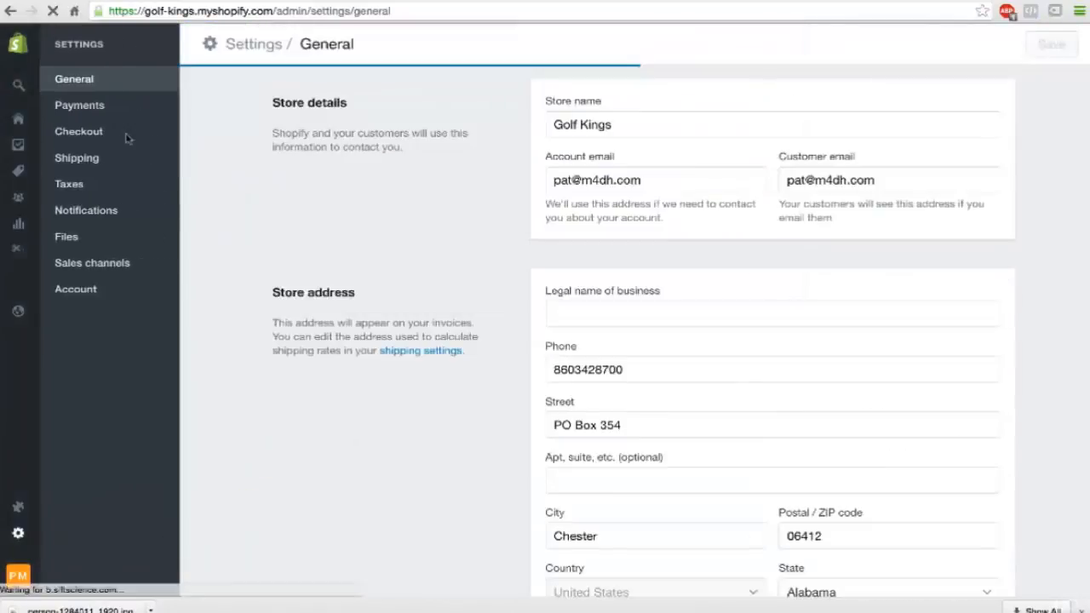
{"action": "left_click", "coordinate": [87, 134]}
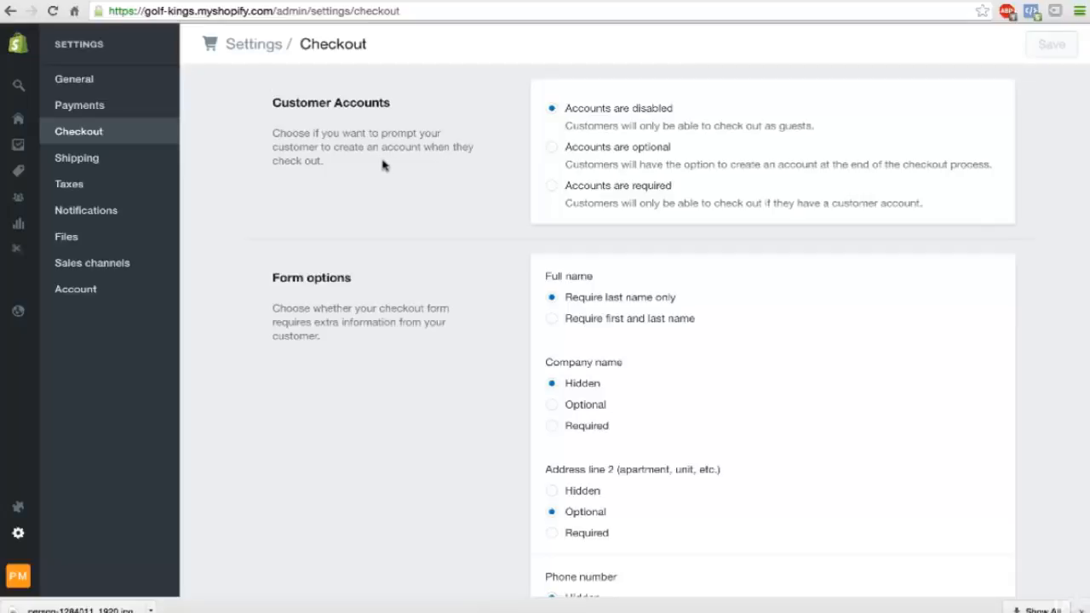
{"action": "left_click", "coordinate": [552, 150]}
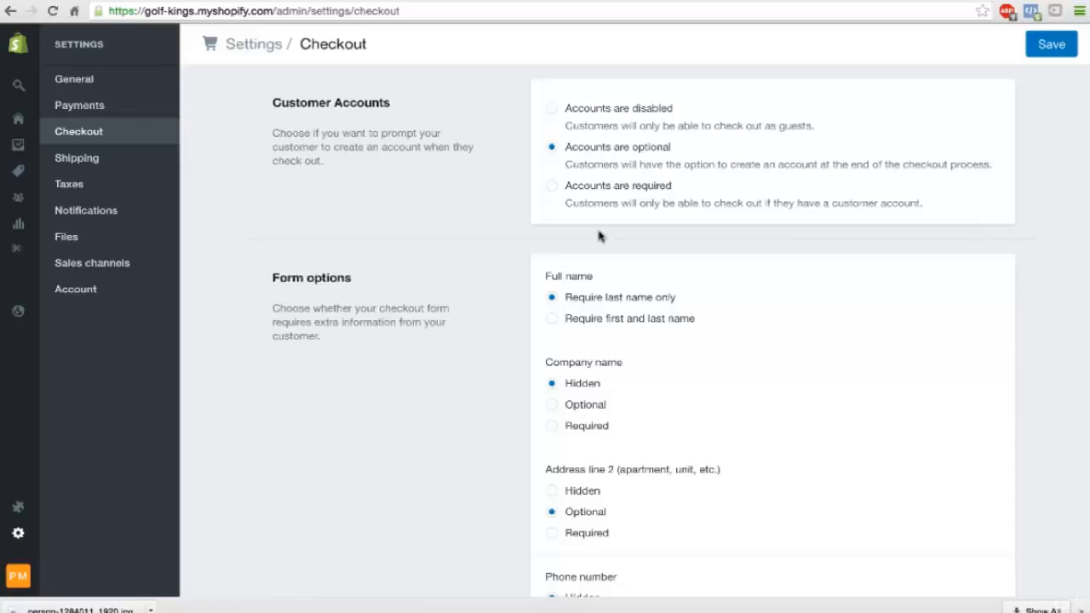
In the checkout form options, require customers' first and last name.
{"action": "scroll", "coordinate": [599, 242], "scroll_direction": "down", "scroll_amount": 1}
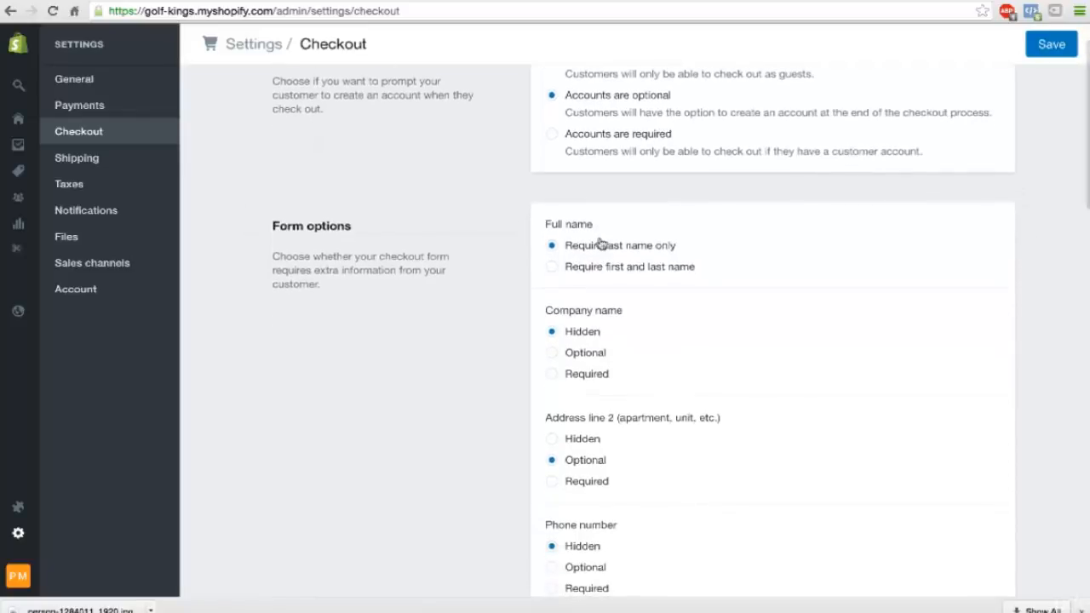
{"action": "scroll", "coordinate": [600, 244], "scroll_direction": "down", "scroll_amount": 1}
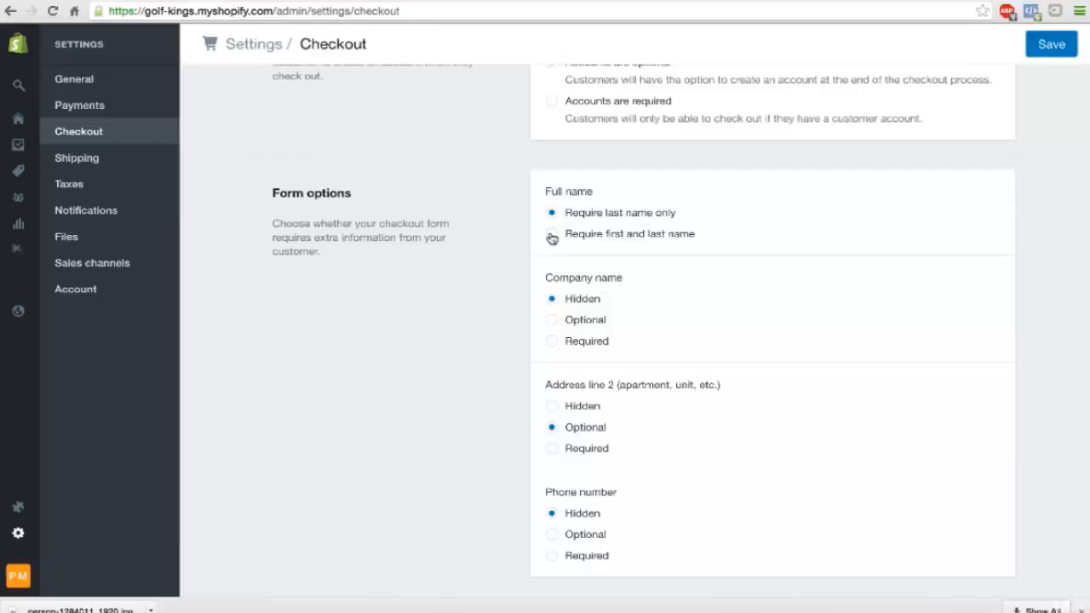
{"action": "left_click", "coordinate": [552, 236]}
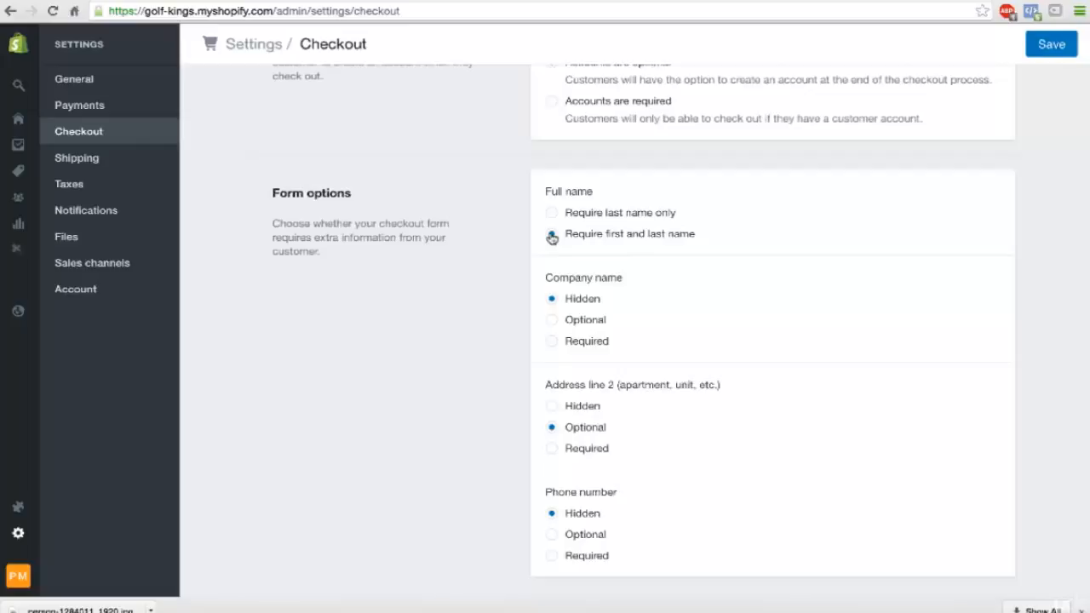
Make the Phone number and Company name fields of the checkout form Optional.
{"action": "scroll", "coordinate": [552, 236], "scroll_direction": "down", "scroll_amount": 2}
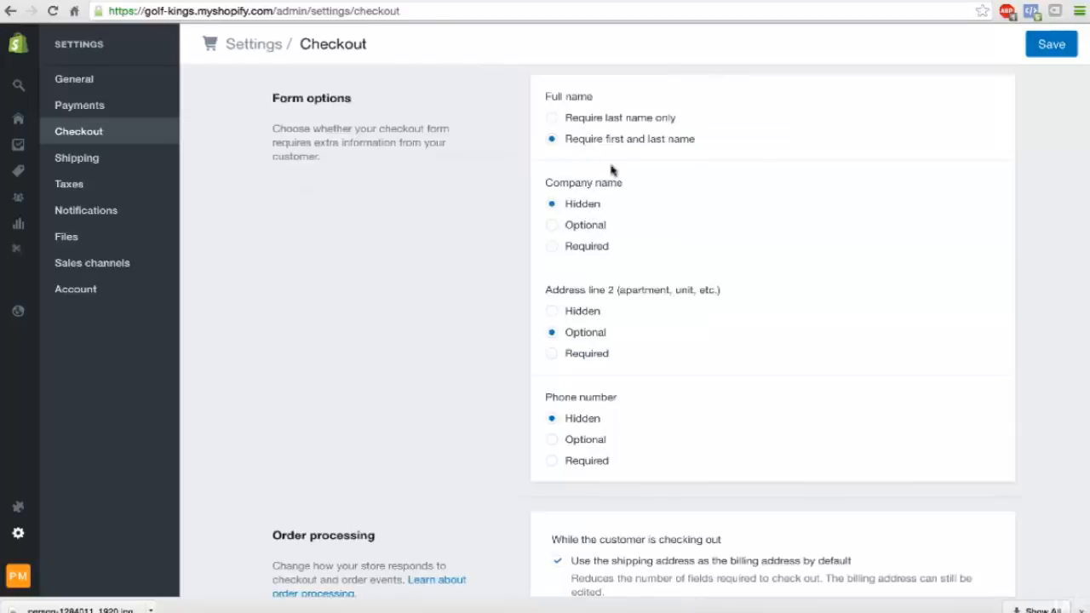
{"action": "scroll", "coordinate": [576, 319], "scroll_direction": "down", "scroll_amount": 1}
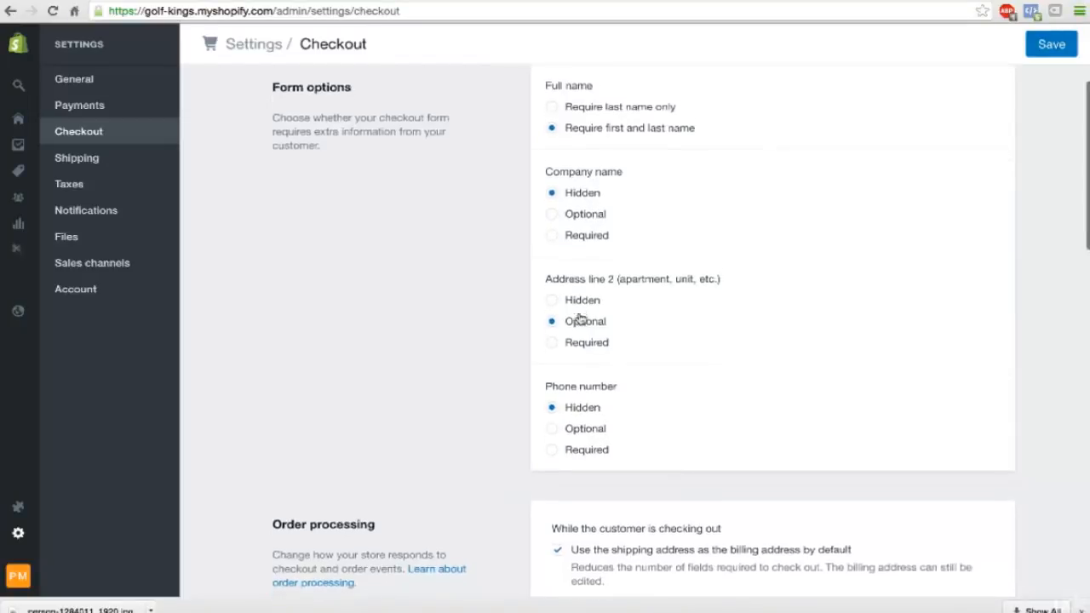
{"action": "scroll", "coordinate": [584, 332], "scroll_direction": "down", "scroll_amount": 3}
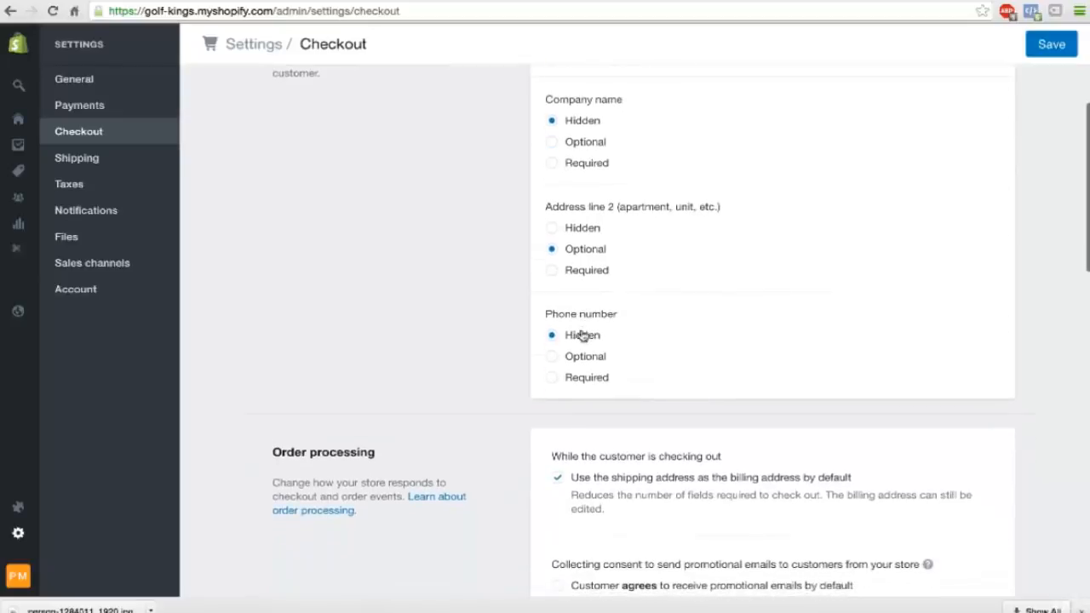
{"action": "left_click", "coordinate": [553, 315]}
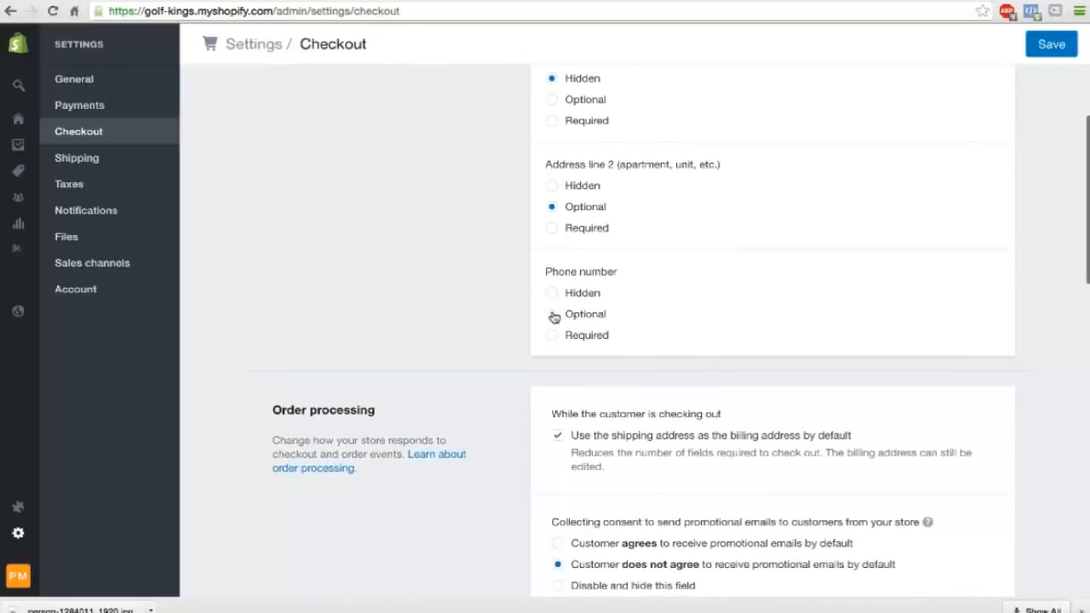
{"action": "scroll", "coordinate": [554, 290], "scroll_direction": "up", "scroll_amount": 2}
{"action": "scroll", "coordinate": [556, 261], "scroll_direction": "up", "scroll_amount": 1}
{"action": "left_click", "coordinate": [552, 201]}
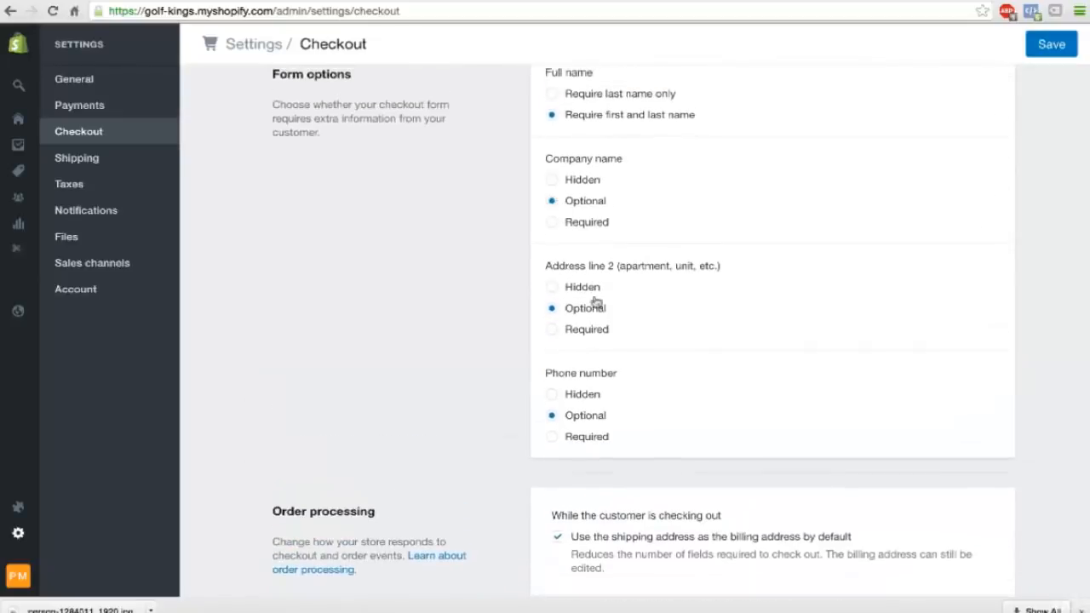
Under order processing, set the promotional email consent to customer agrees by default.
{"action": "scroll", "coordinate": [599, 311], "scroll_direction": "down", "scroll_amount": 2}
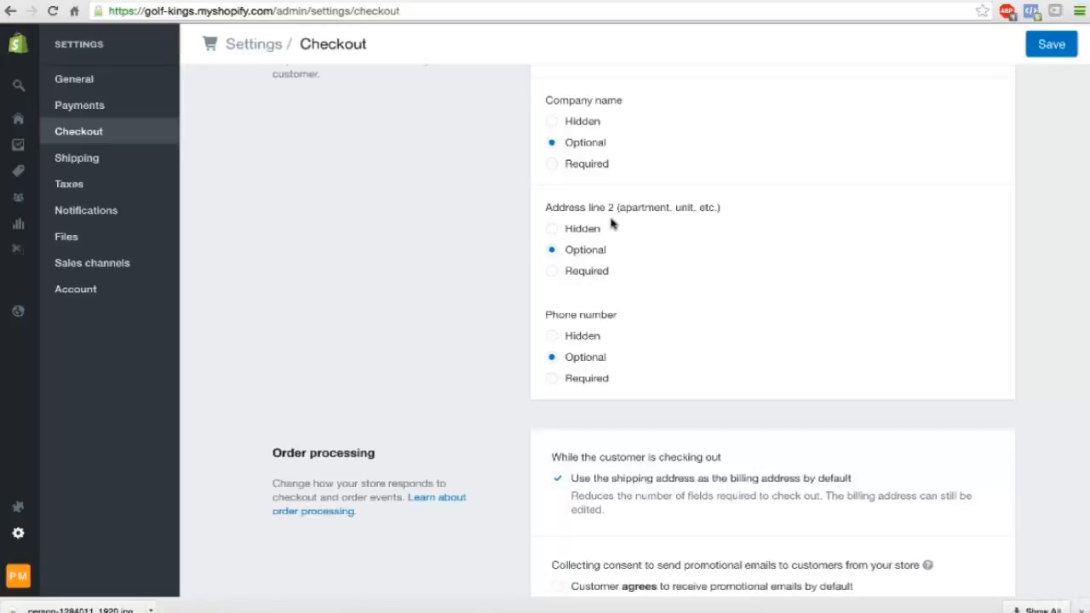
{"action": "scroll", "coordinate": [611, 223], "scroll_direction": "down", "scroll_amount": 4}
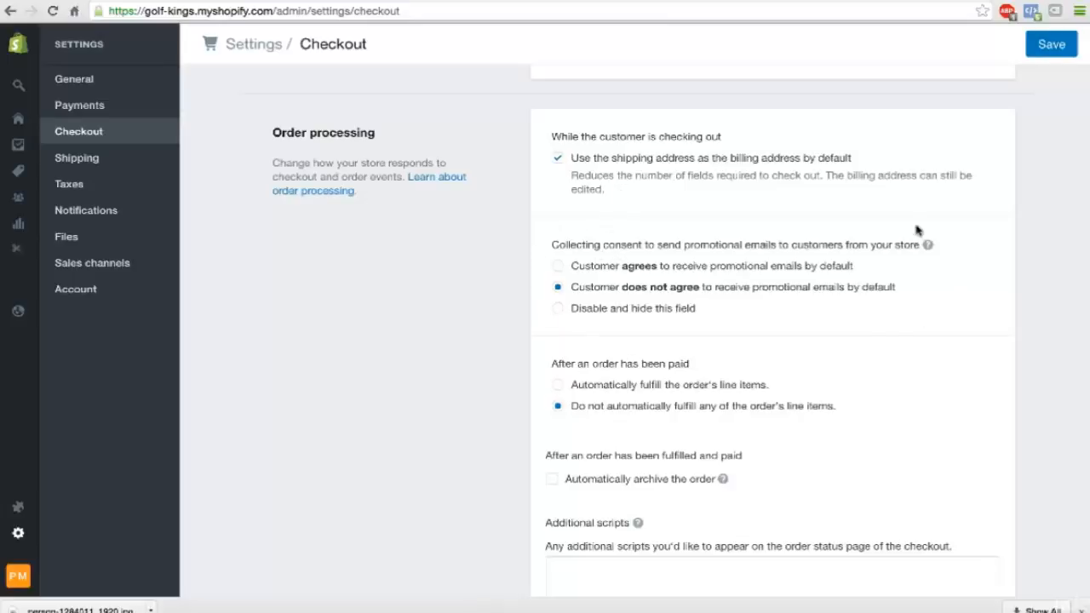
{"action": "left_click", "coordinate": [559, 267]}
{"action": "left_click", "coordinate": [559, 267]}
Generate the sample refund policy in the refund, privacy and TOS statements of the Checkout settings.
{"action": "scroll", "coordinate": [697, 383], "scroll_direction": "down", "scroll_amount": 2}
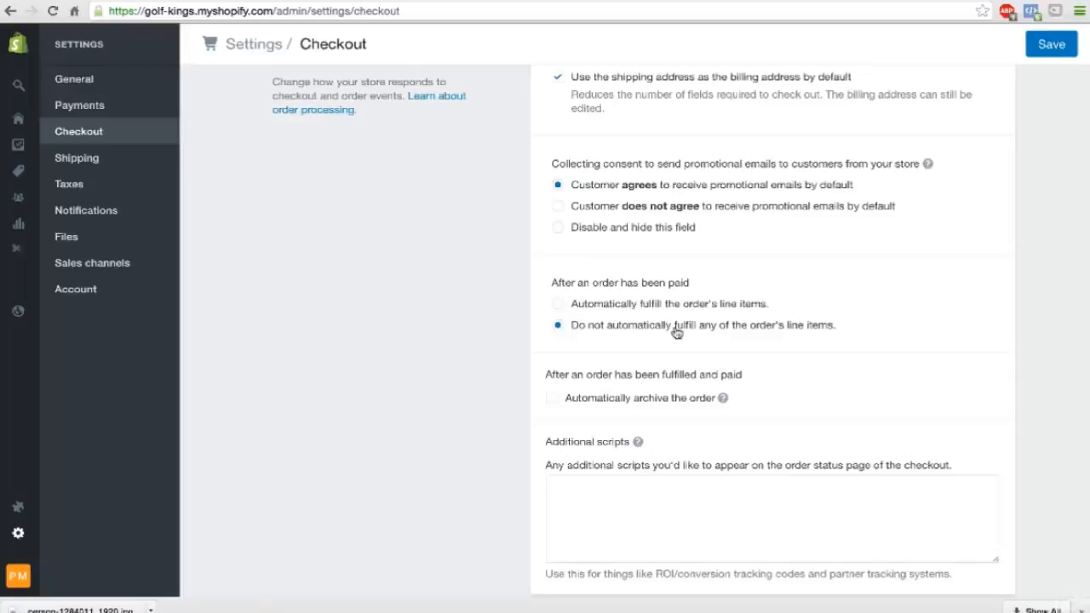
{"action": "scroll", "coordinate": [628, 384], "scroll_direction": "down", "scroll_amount": 2}
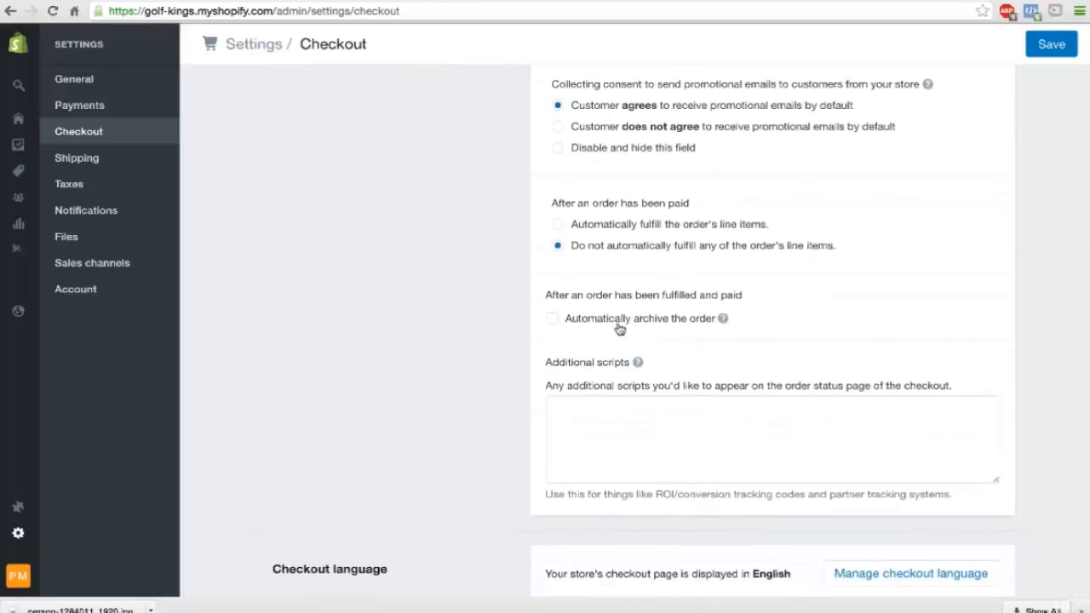
{"action": "scroll", "coordinate": [596, 256], "scroll_direction": "down", "scroll_amount": 10}
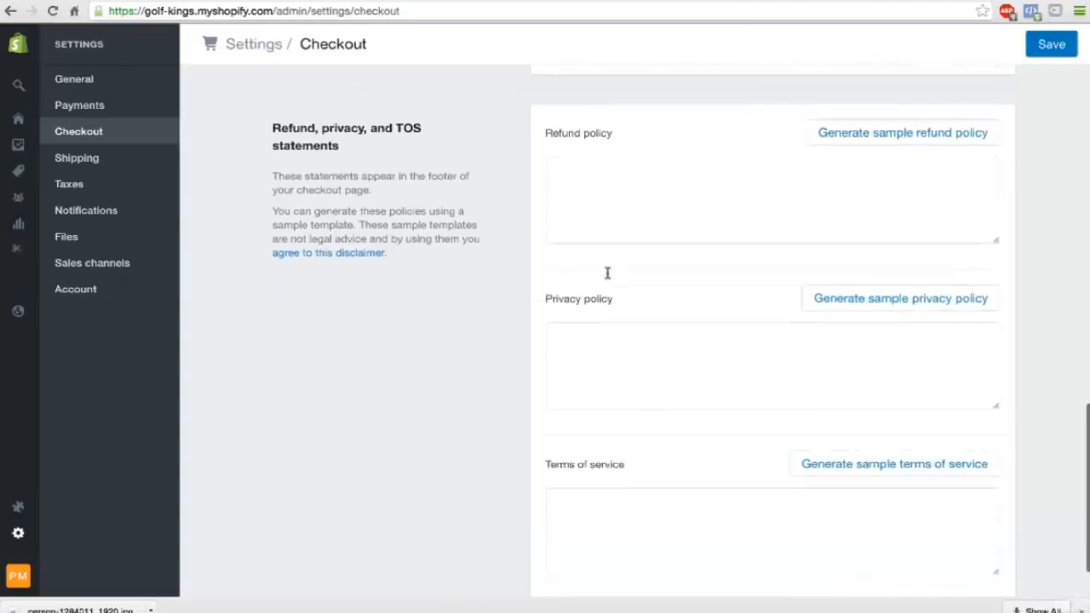
{"action": "scroll", "coordinate": [599, 358], "scroll_direction": "down", "scroll_amount": 2}
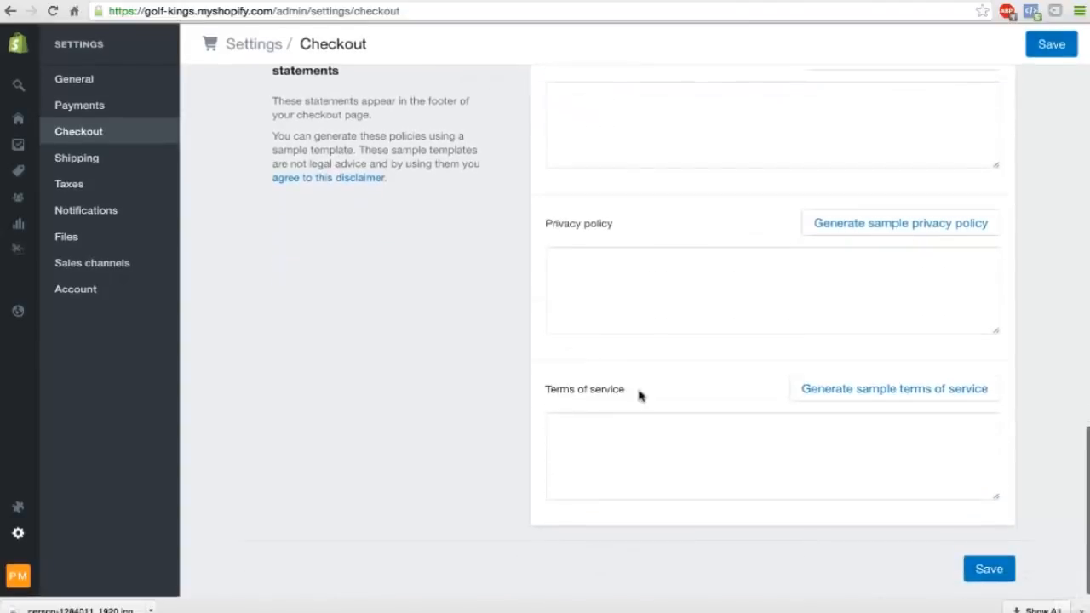
{"action": "scroll", "coordinate": [639, 392], "scroll_direction": "up", "scroll_amount": 4}
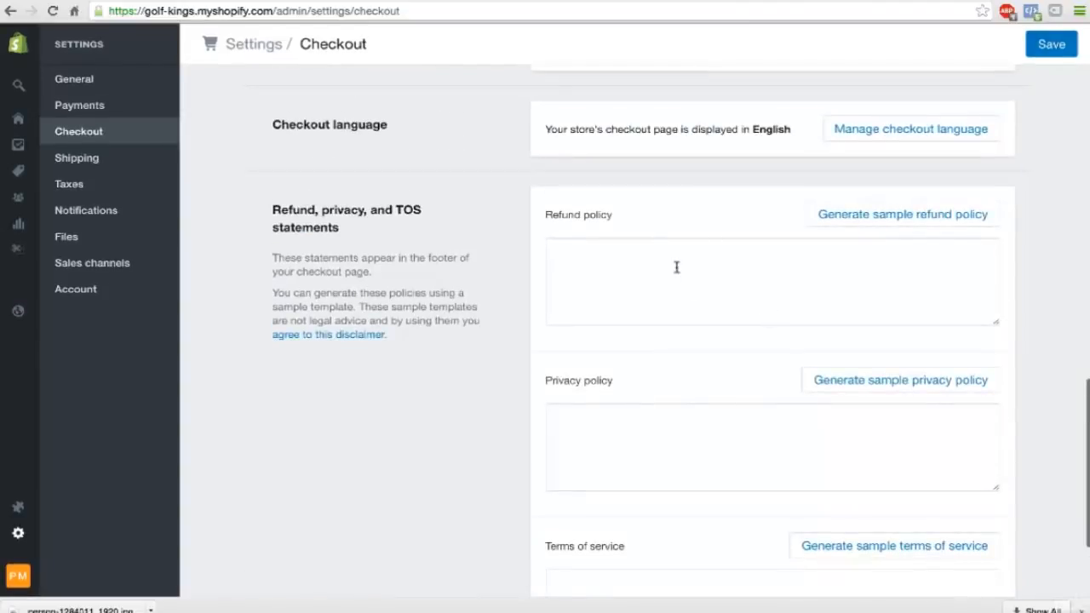
{"action": "scroll", "coordinate": [680, 437], "scroll_direction": "down", "scroll_amount": 2}
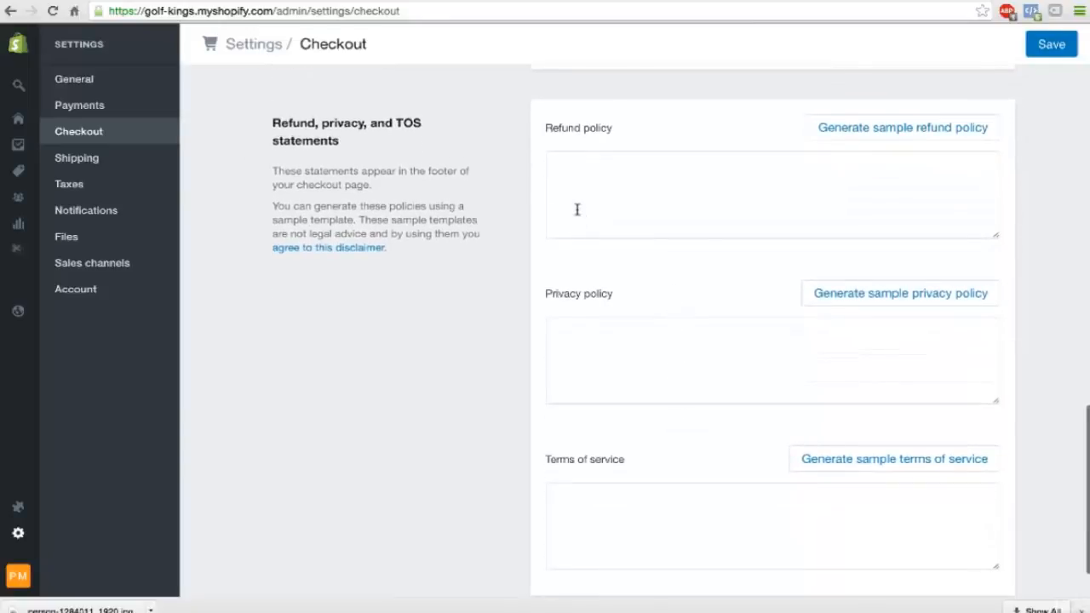
{"action": "left_click", "coordinate": [878, 130]}
Generate the sample privacy policy for the store.
{"action": "scroll", "coordinate": [876, 170], "scroll_direction": "down", "scroll_amount": 3}
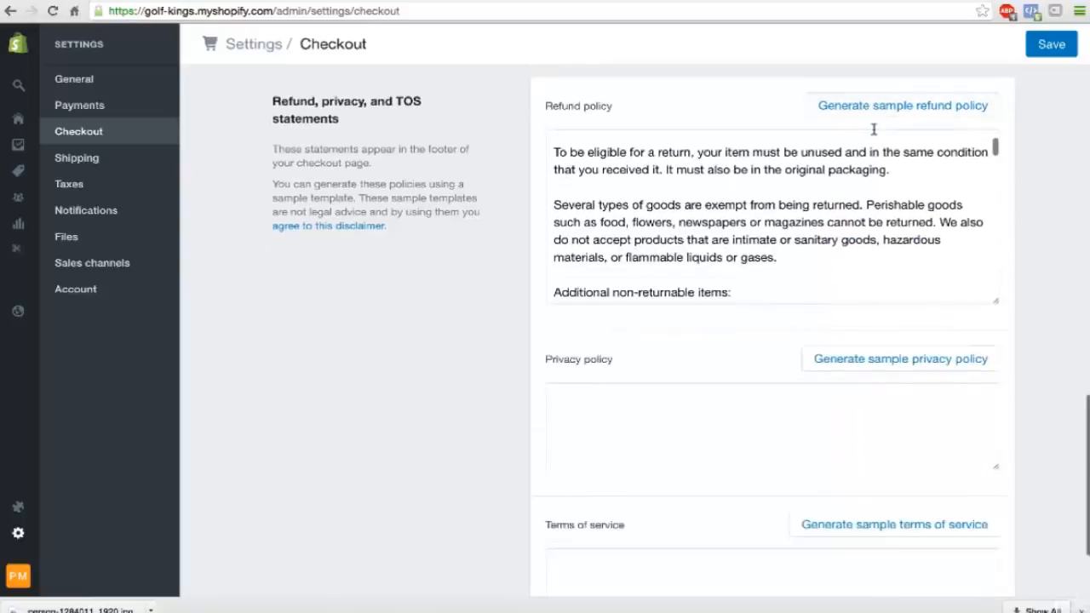
{"action": "scroll", "coordinate": [1065, 255], "scroll_direction": "down", "scroll_amount": 3}
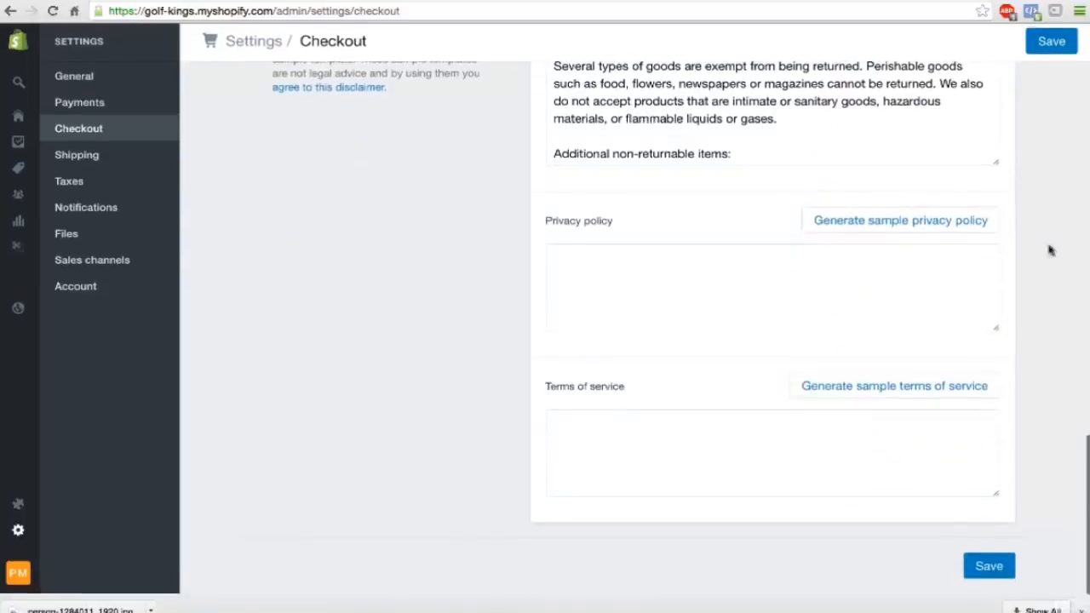
{"action": "left_click", "coordinate": [900, 222]}
Generate the sample terms of service and save the Checkout settings.
{"action": "scroll", "coordinate": [991, 295], "scroll_direction": "down", "scroll_amount": 3}
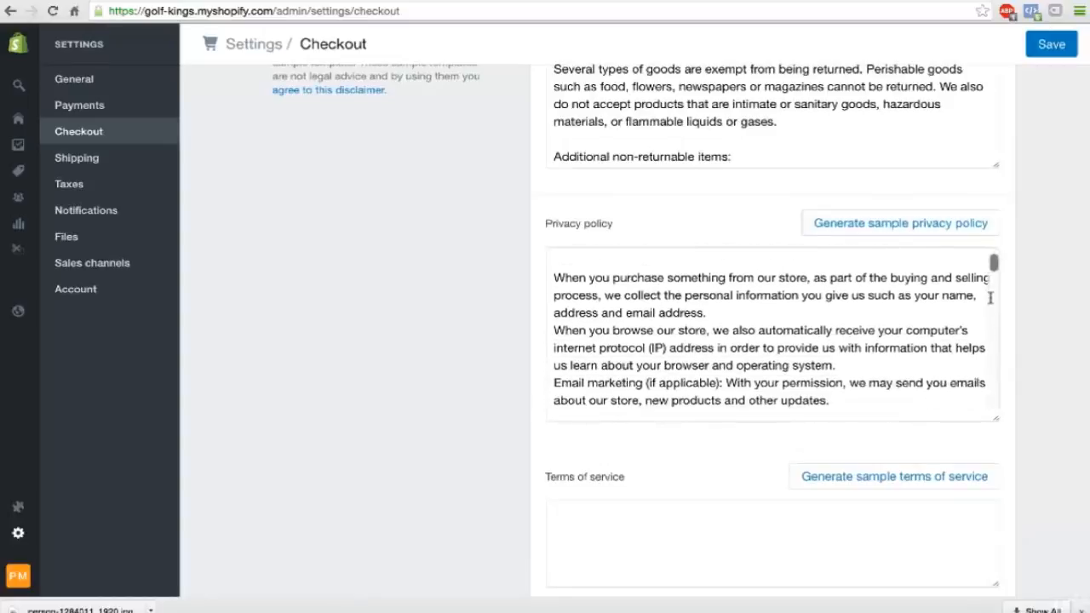
{"action": "scroll", "coordinate": [1029, 327], "scroll_direction": "down", "scroll_amount": 2}
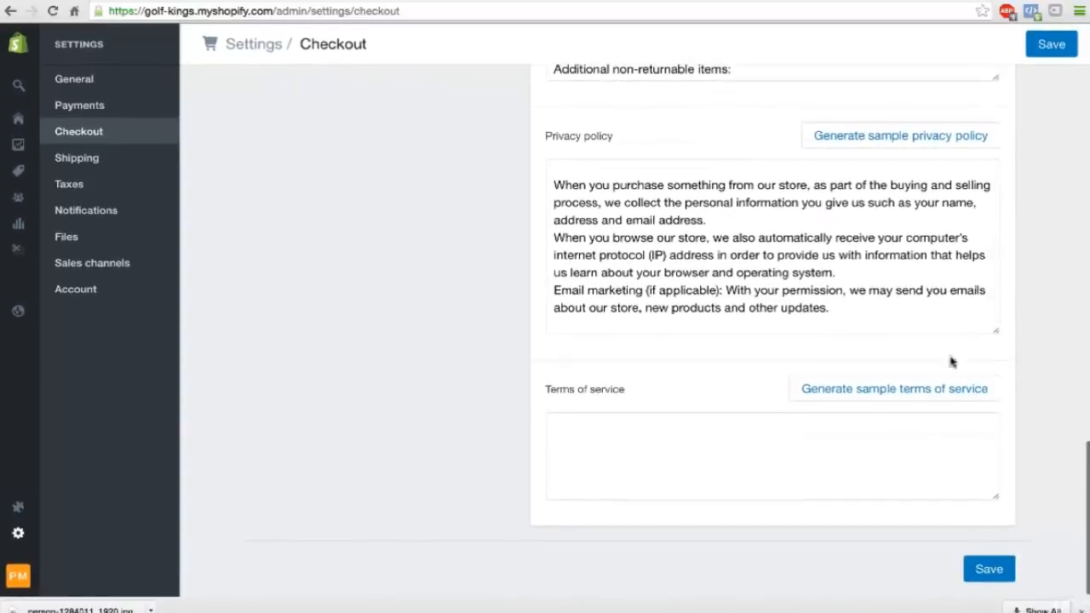
{"action": "left_click", "coordinate": [893, 389]}
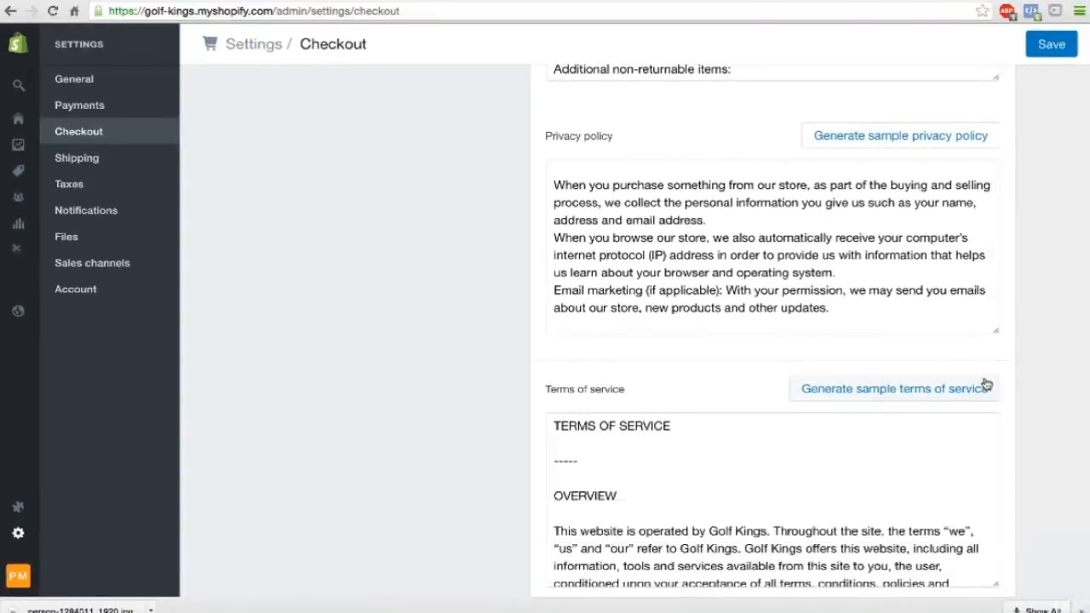
{"action": "left_click_drag", "start_coordinate": [709, 531], "coordinate": [766, 534]}
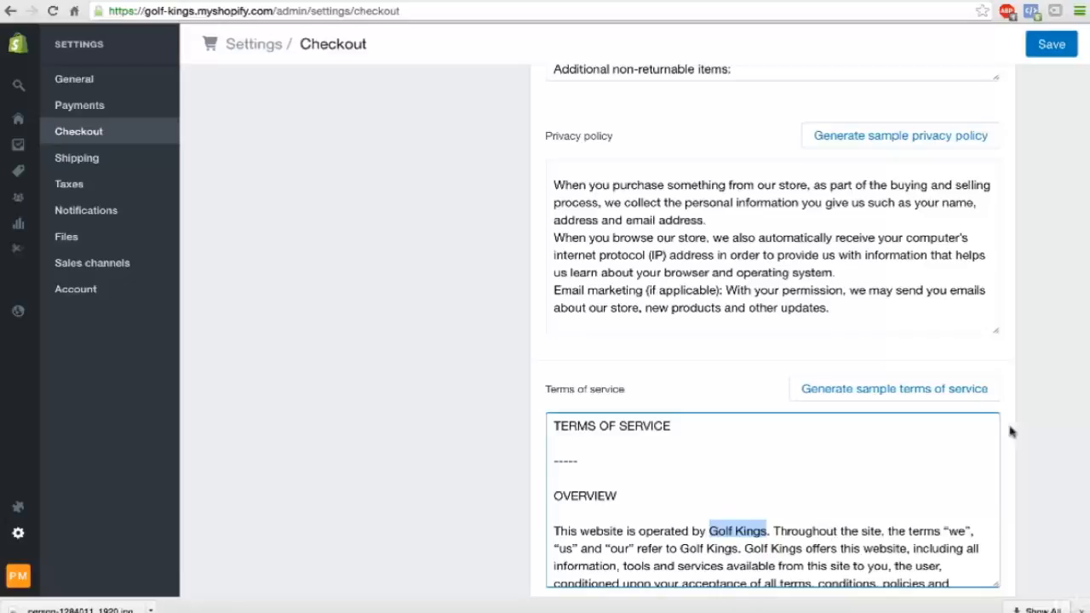
{"action": "scroll", "coordinate": [1013, 434], "scroll_direction": "down", "scroll_amount": 2}
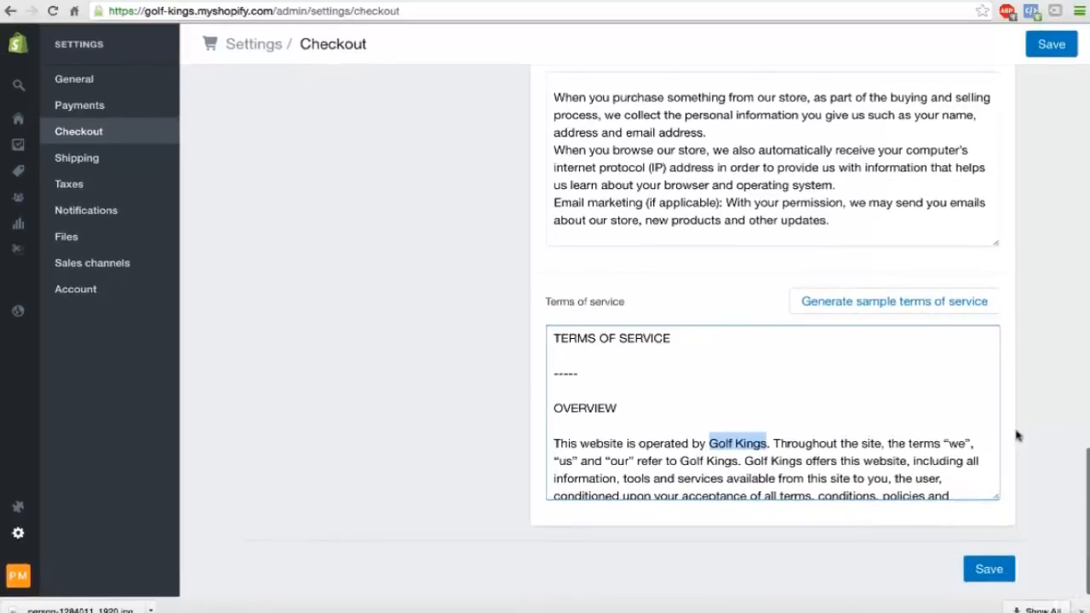
{"action": "left_click", "coordinate": [989, 571]}
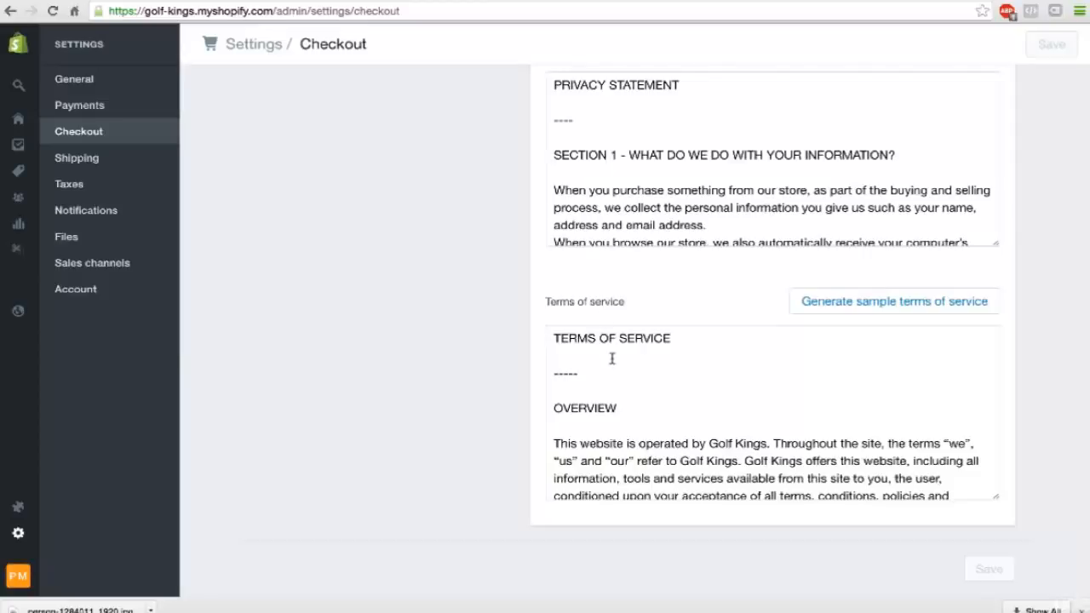
Open the Online Store's Themes page and look over the published Brooklyn theme and the other available theme.
{"action": "scroll", "coordinate": [612, 358], "scroll_direction": "up", "scroll_amount": 3}
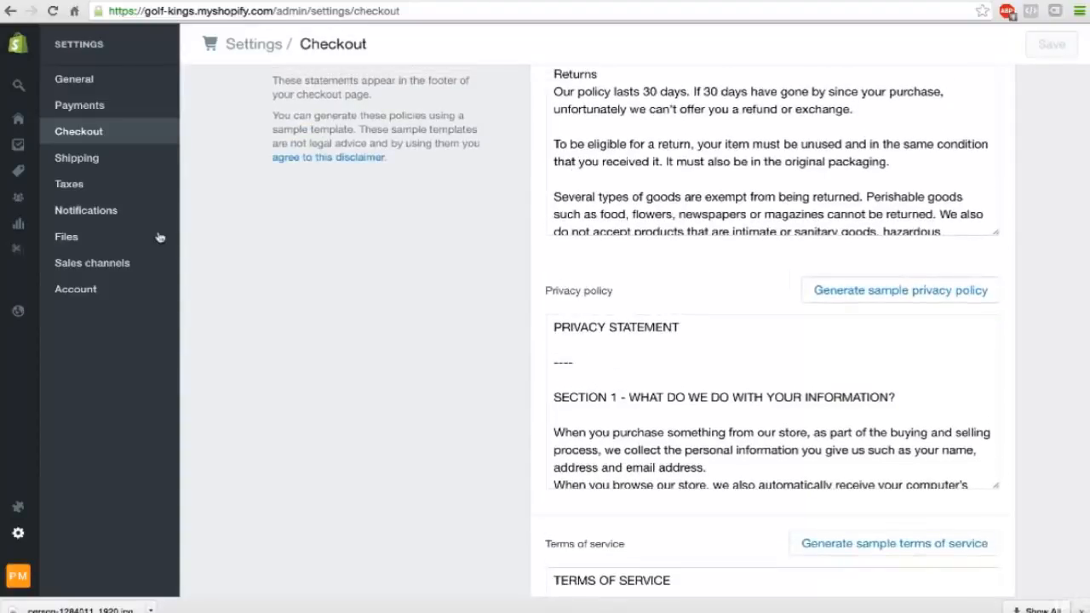
{"action": "mouse_move", "coordinate": [20, 121]}
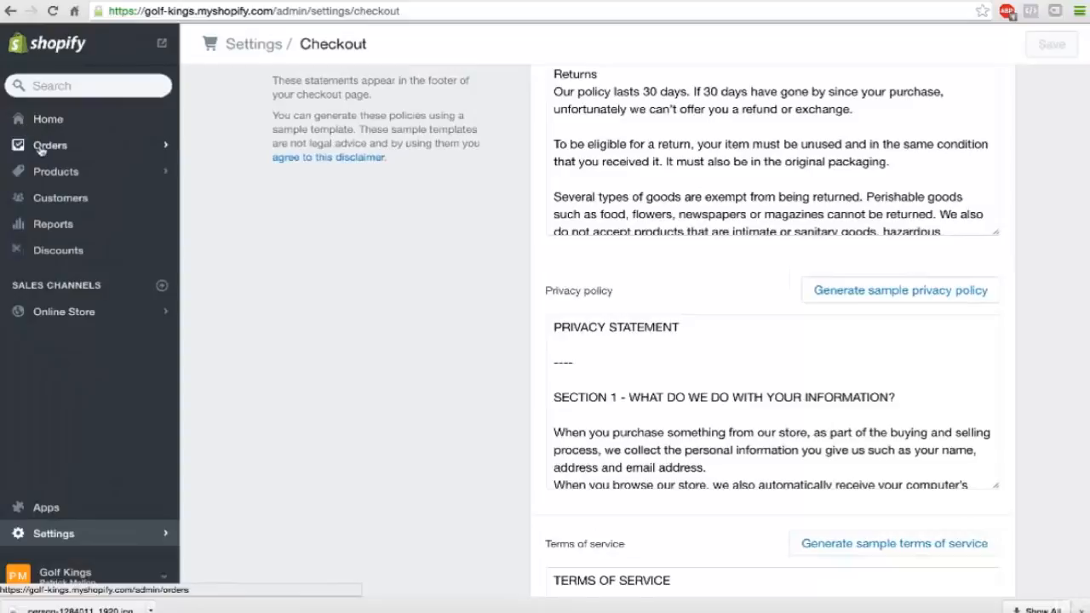
{"action": "left_click", "coordinate": [75, 312]}
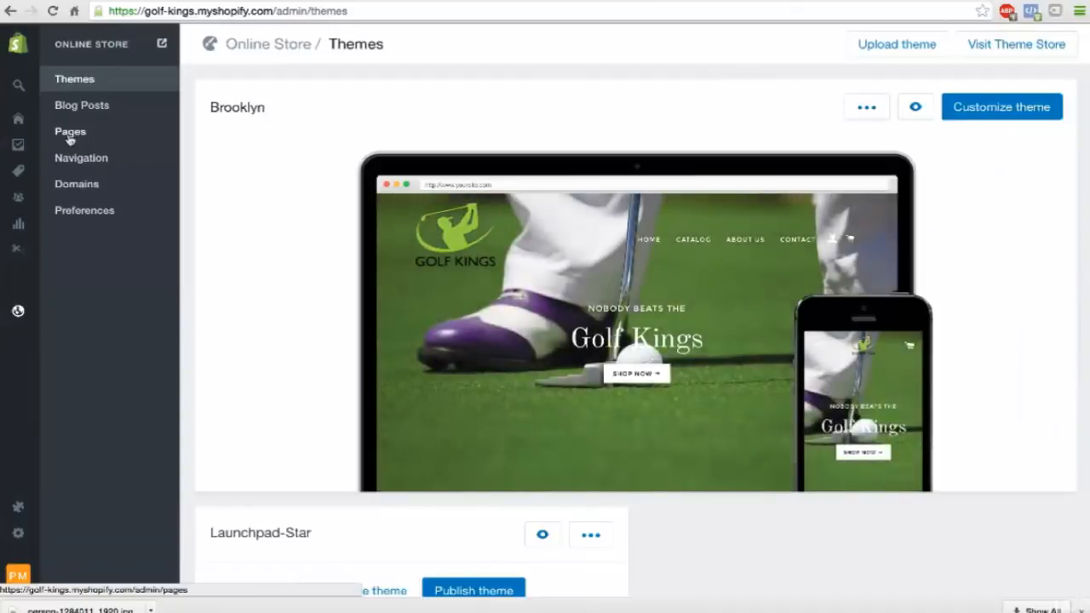
{"action": "mouse_move", "coordinate": [450, 320]}
{"action": "scroll", "coordinate": [450, 320], "scroll_direction": "down", "scroll_amount": 2}
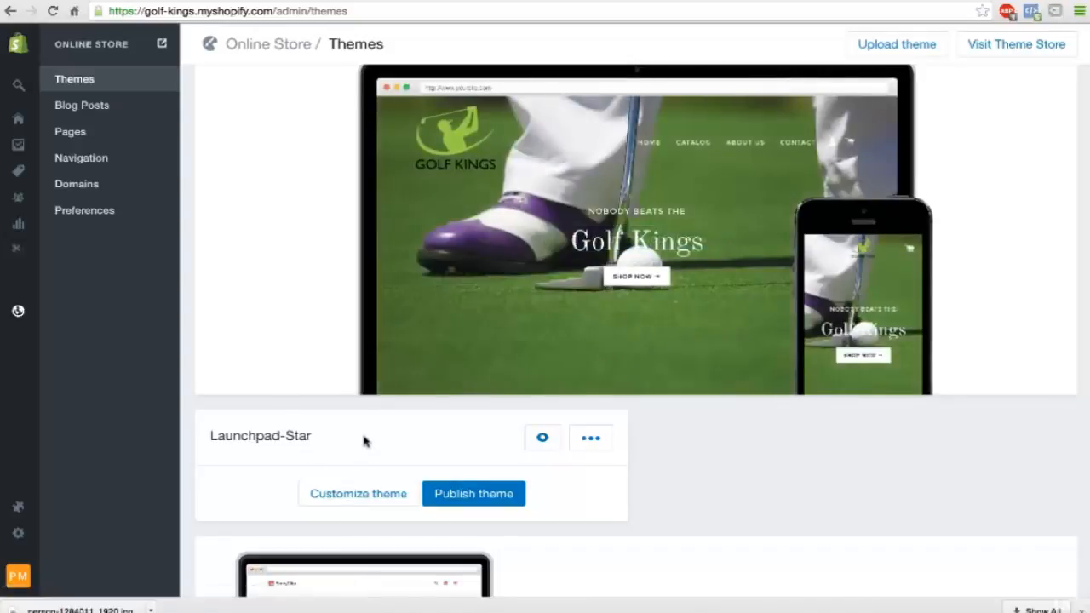
{"action": "scroll", "coordinate": [345, 411], "scroll_direction": "up", "scroll_amount": 2}
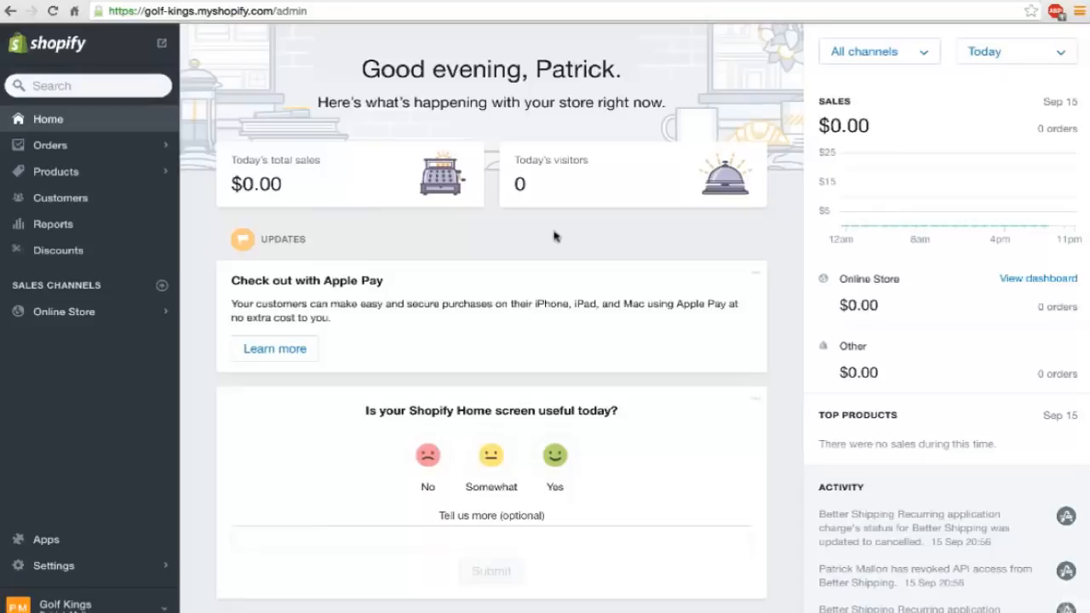
From the store's Apps page, go to the Shopify App Store and find the MailChimp app by searching for "mail".
{"action": "left_click", "coordinate": [44, 542]}
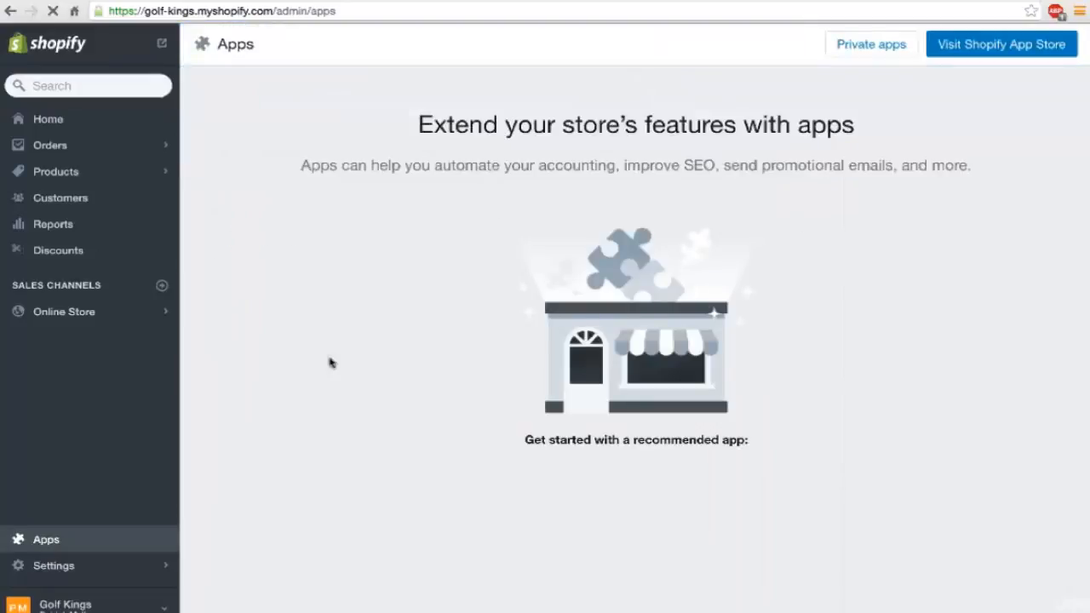
{"action": "left_click", "coordinate": [991, 51]}
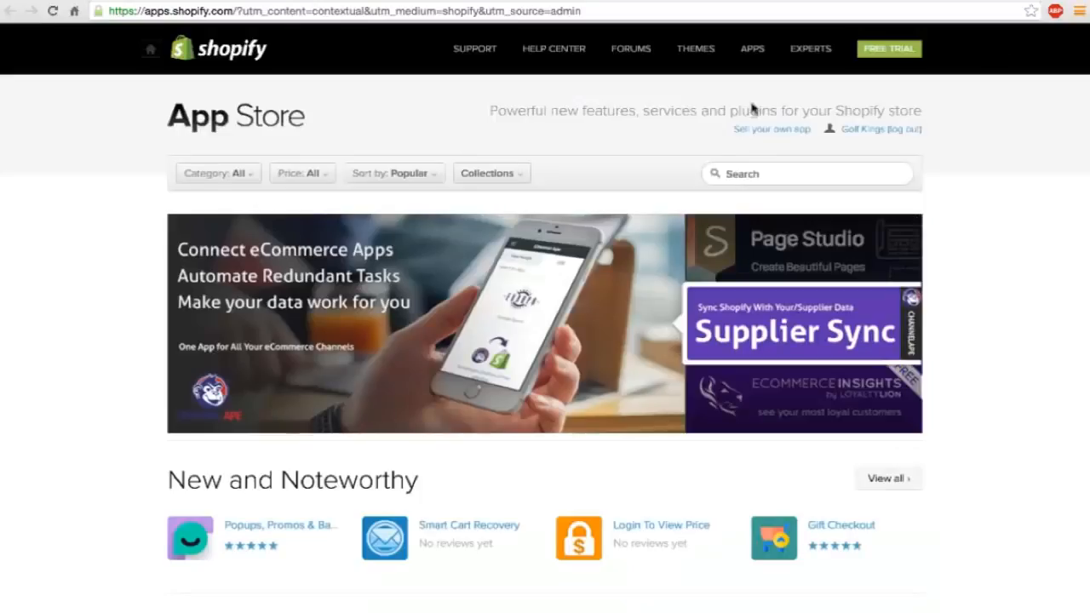
{"action": "left_click", "coordinate": [749, 174]}
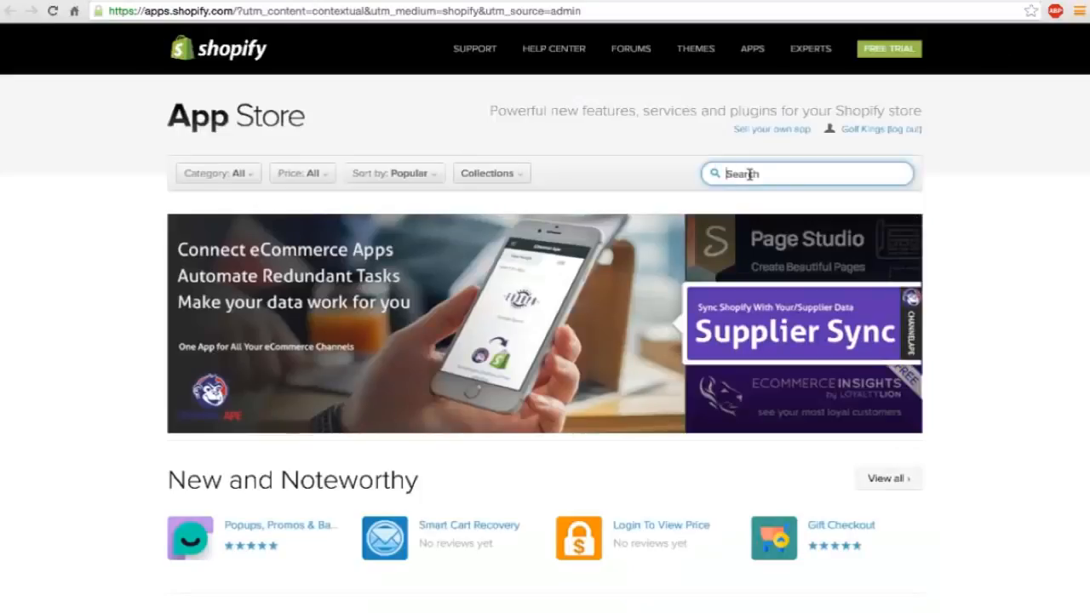
{"action": "type", "text": "mail"}
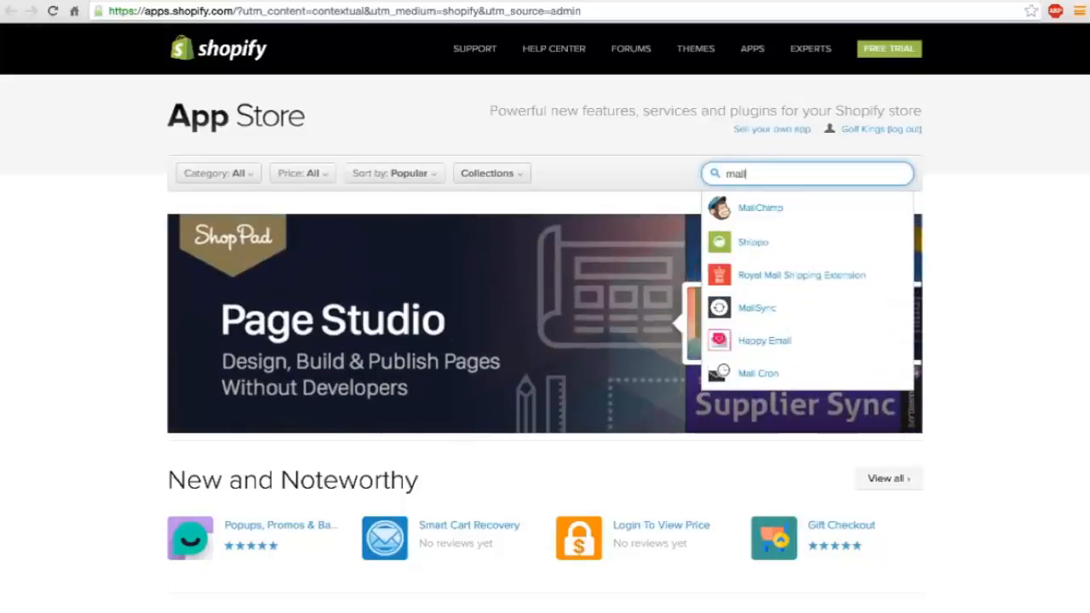
{"action": "key", "text": "Down"}
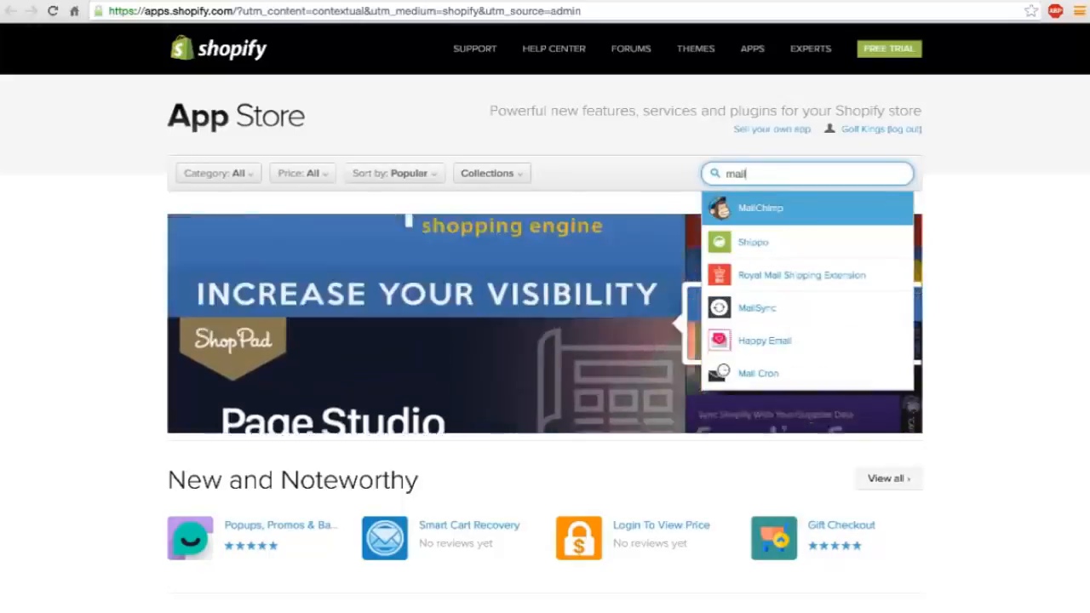
{"action": "key", "text": "Return"}
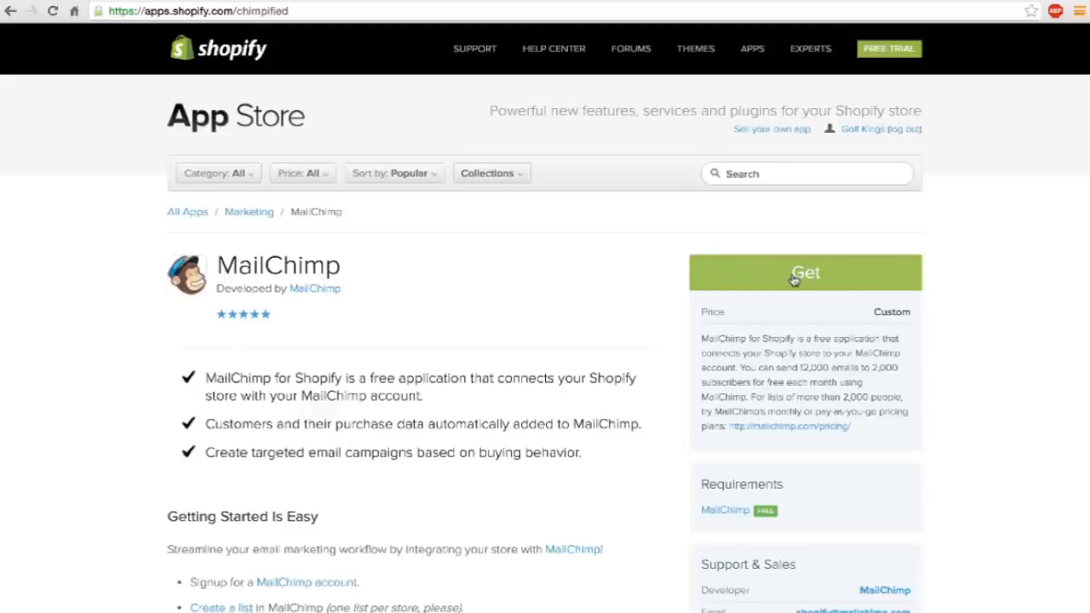
Search the App Store for "boost sales" and open the Boost Sales by Beeketing listing.
{"action": "left_click", "coordinate": [779, 175]}
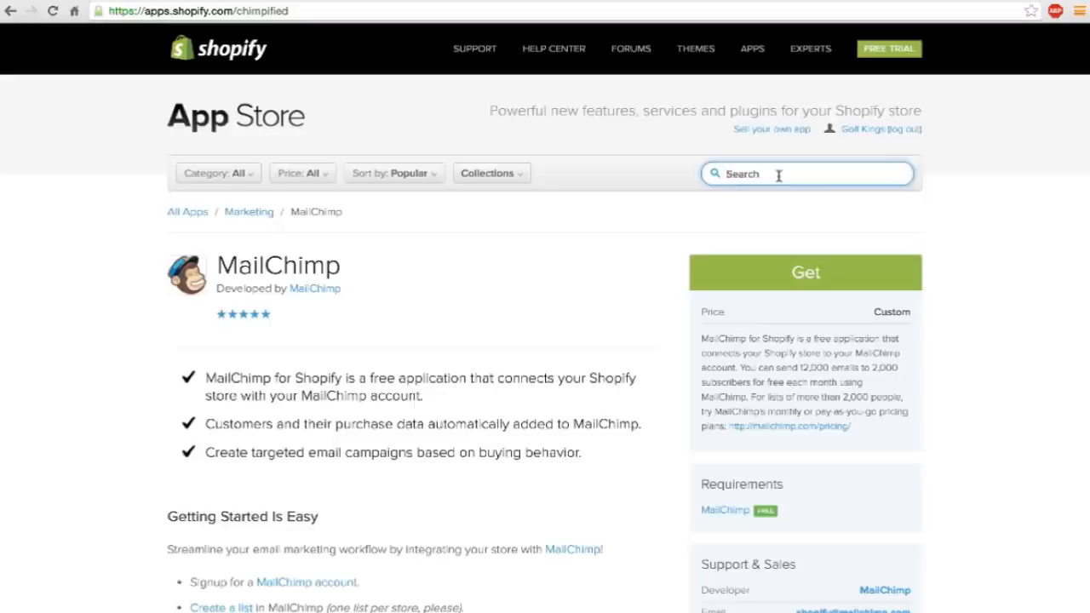
{"action": "type", "text": "boos"}
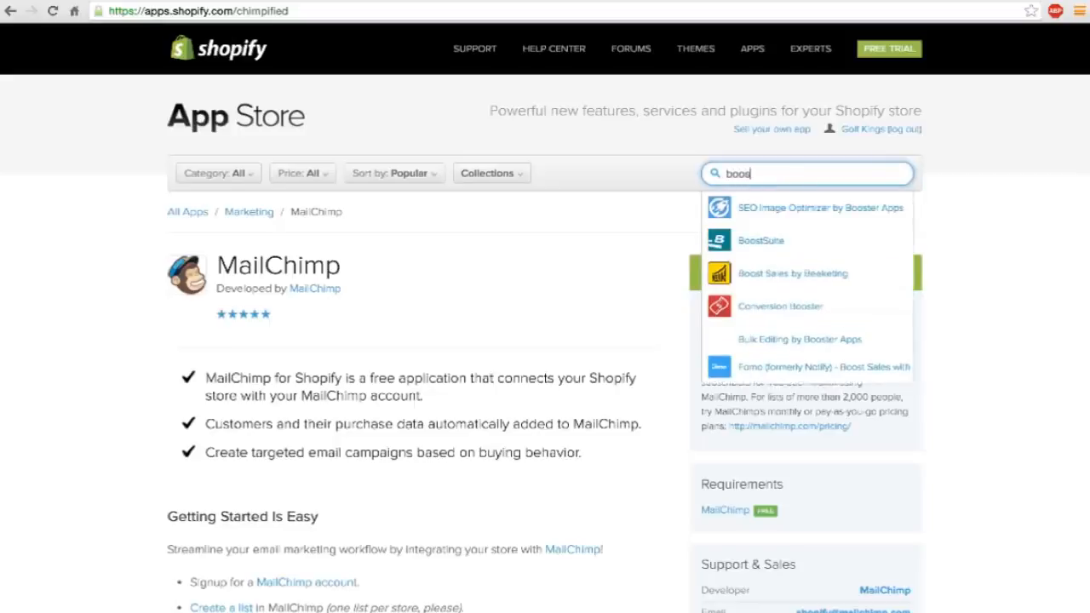
{"action": "type", "text": "t sales"}
{"action": "key", "text": "Return"}
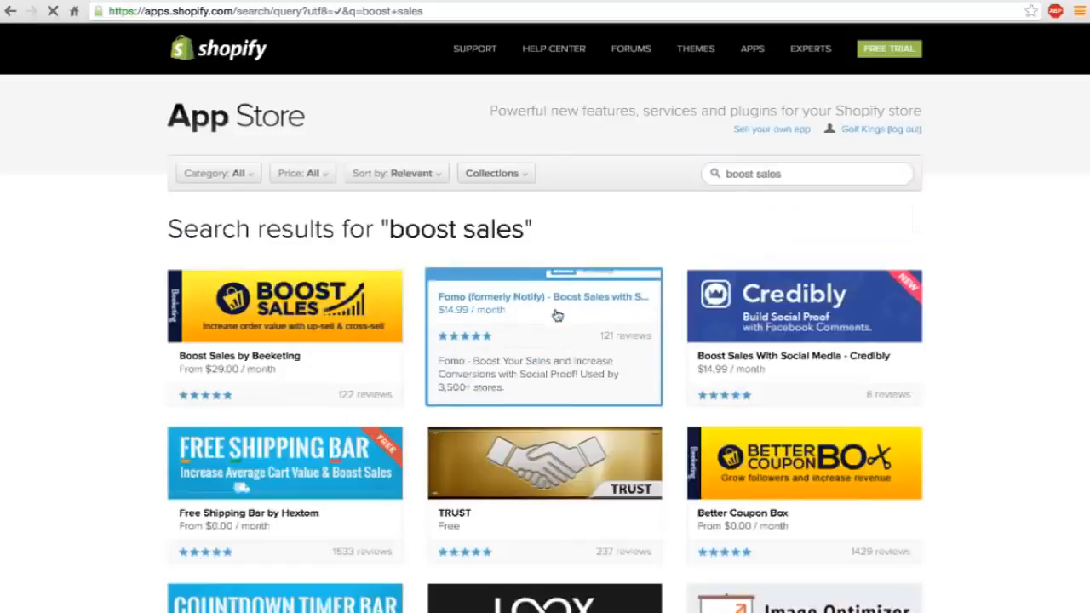
{"action": "left_click", "coordinate": [281, 297]}
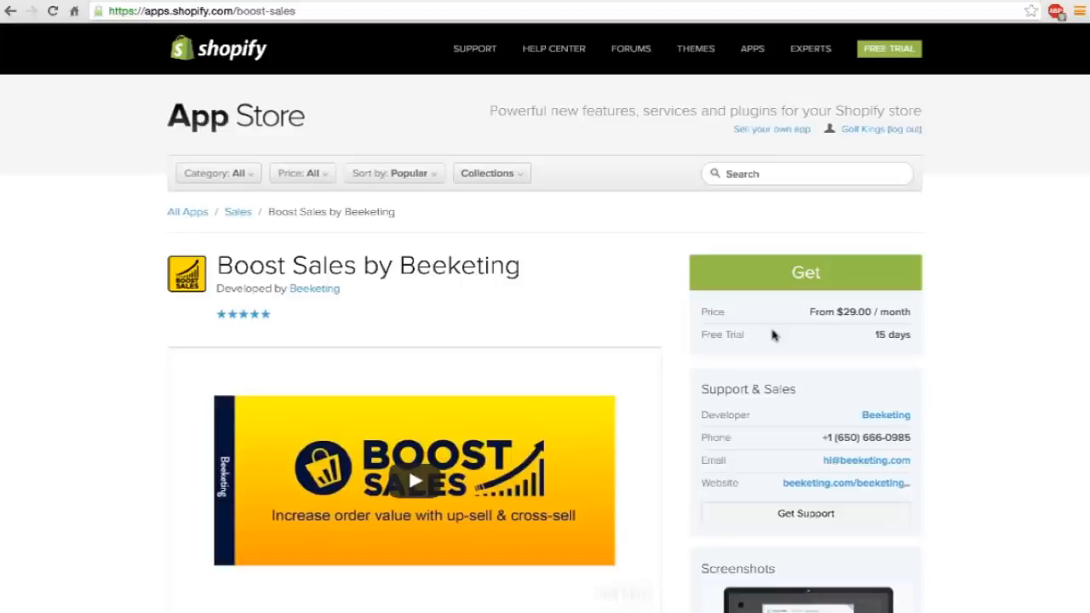
Get the Boost Sales app on the Starter plan's 15-day free trial and approve its monthly charge.
{"action": "left_click", "coordinate": [801, 278]}
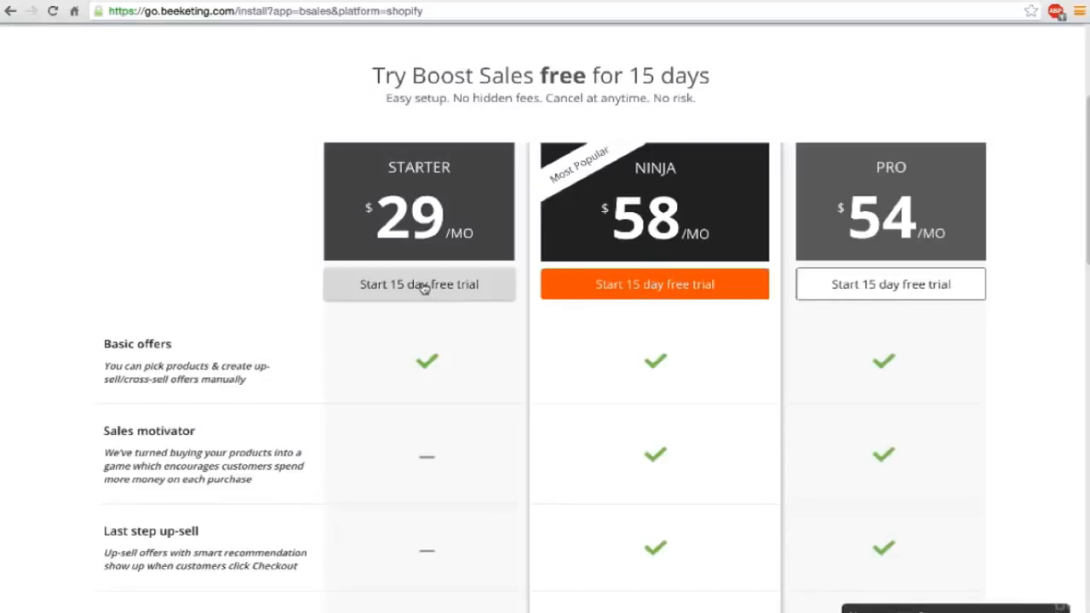
{"action": "left_click", "coordinate": [424, 286]}
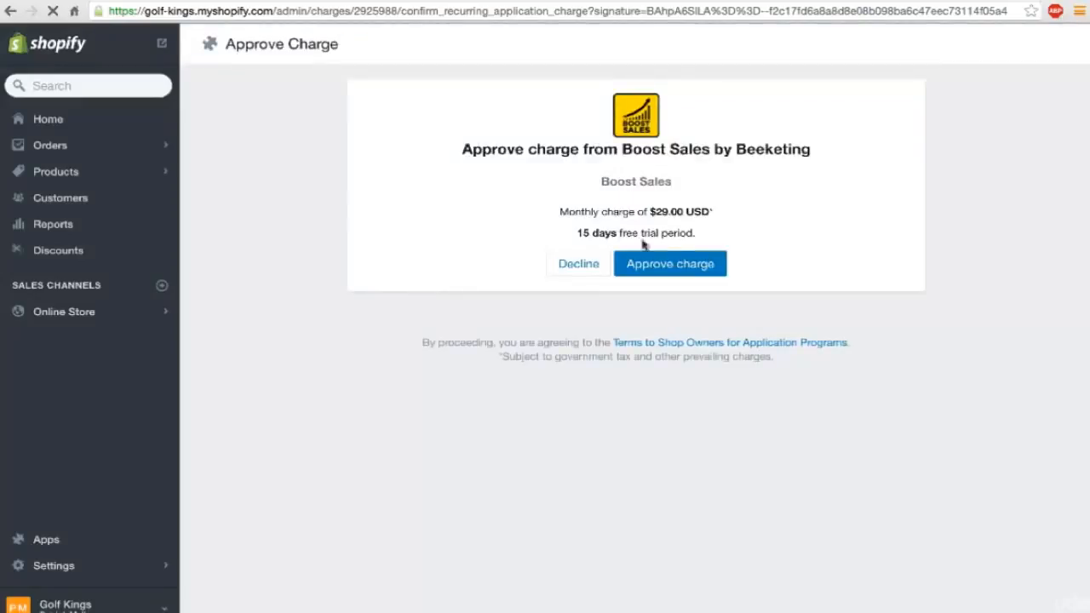
{"action": "left_click", "coordinate": [687, 273]}
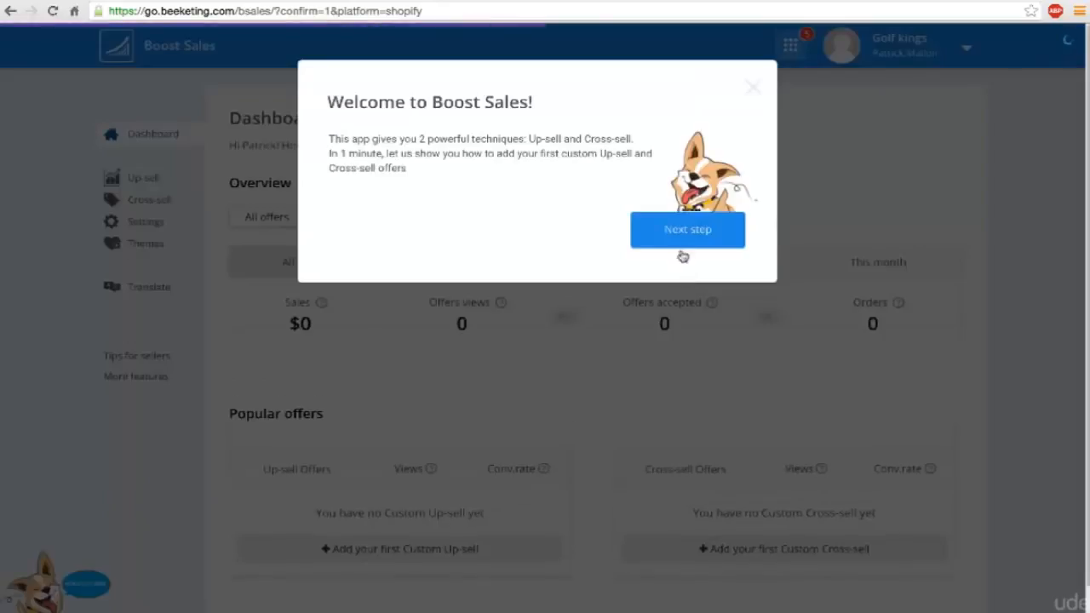
Dismiss the Boost Sales welcome tour and look over the app's dashboard.
{"action": "left_click", "coordinate": [754, 87]}
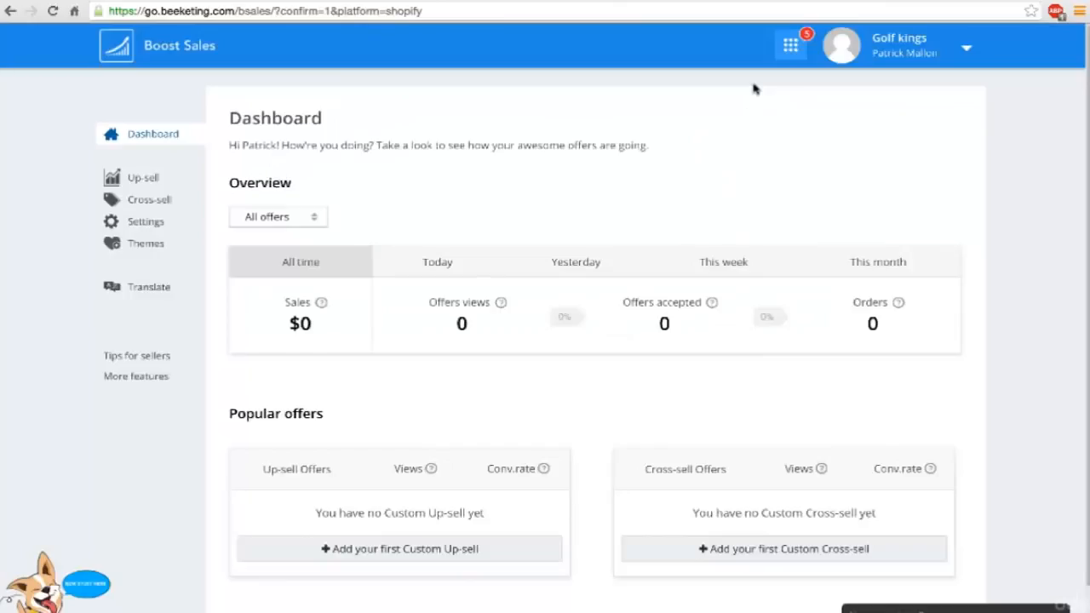
{"action": "scroll", "coordinate": [324, 328], "scroll_direction": "down", "scroll_amount": 1}
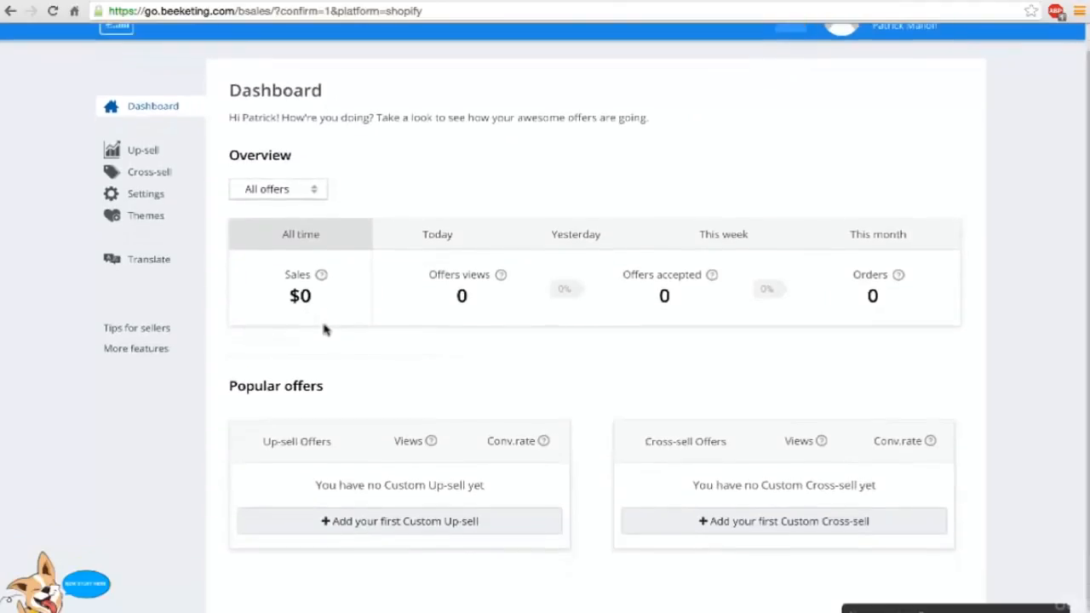
{"action": "scroll", "coordinate": [324, 327], "scroll_direction": "up", "scroll_amount": 1}
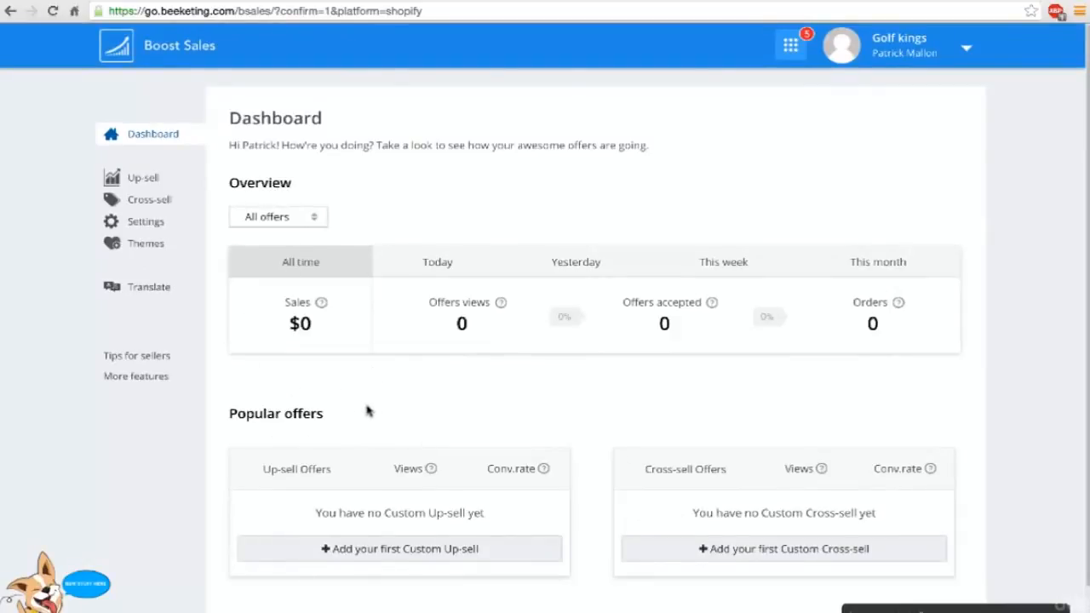
Look over the Custom Up-sell Offers page in Boost Sales.
{"action": "left_click", "coordinate": [143, 179]}
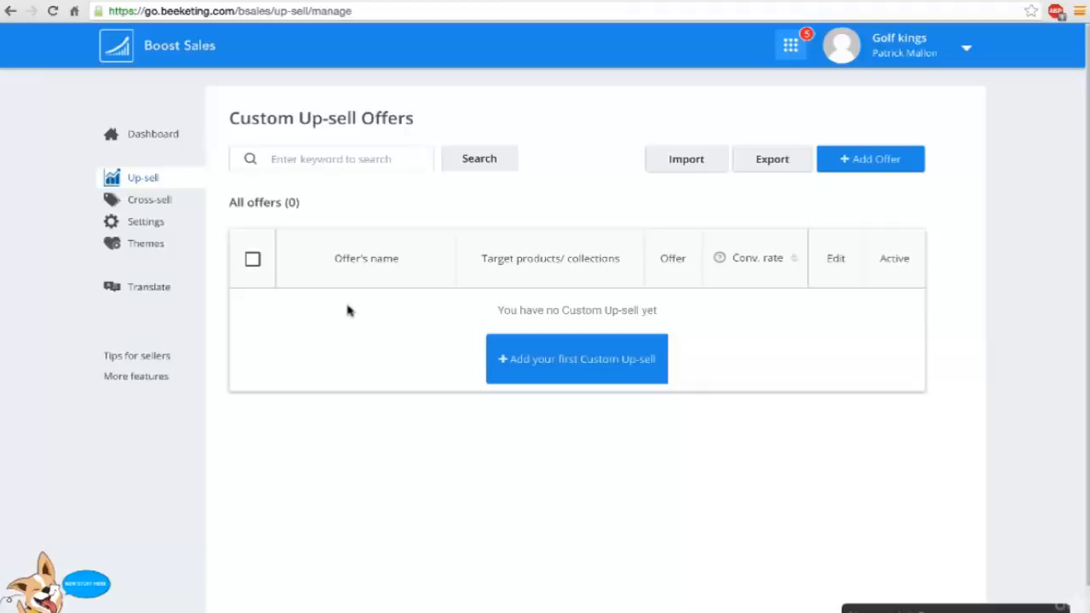
{"action": "left_click", "coordinate": [155, 3]}
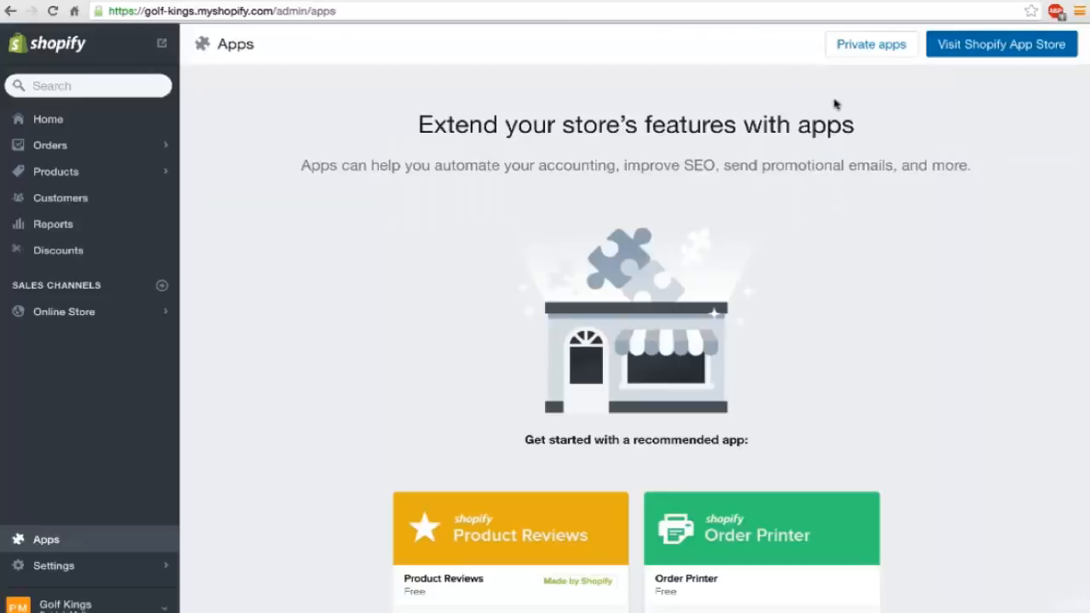
{"action": "left_click", "coordinate": [301, 3]}
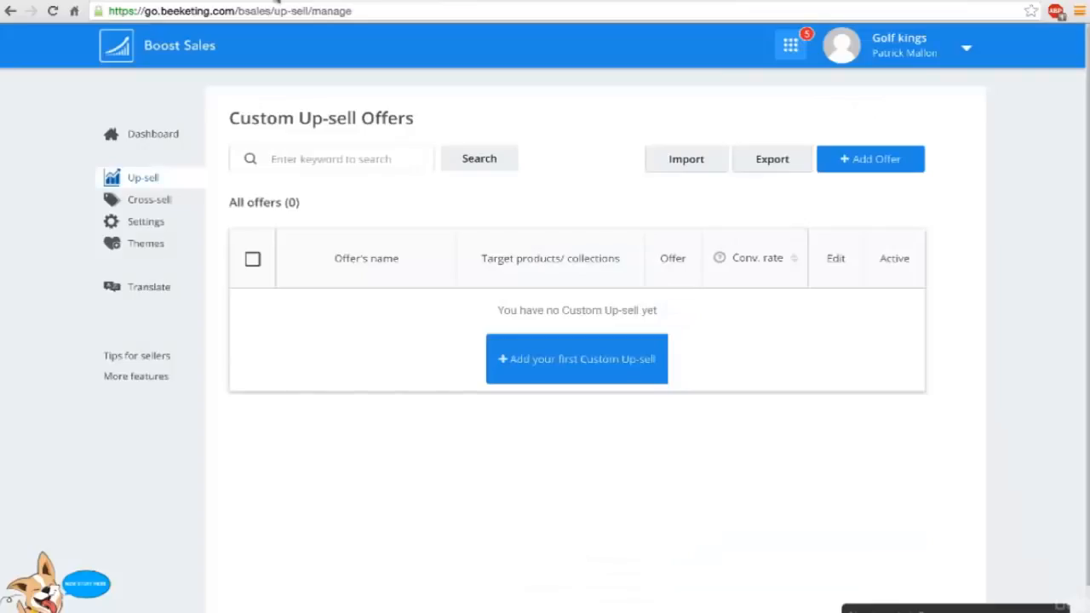
From the store's Apps page, go to the Shopify App Store, search for "abando" and open the Abandonment Protector listing.
{"action": "left_click", "coordinate": [155, 3]}
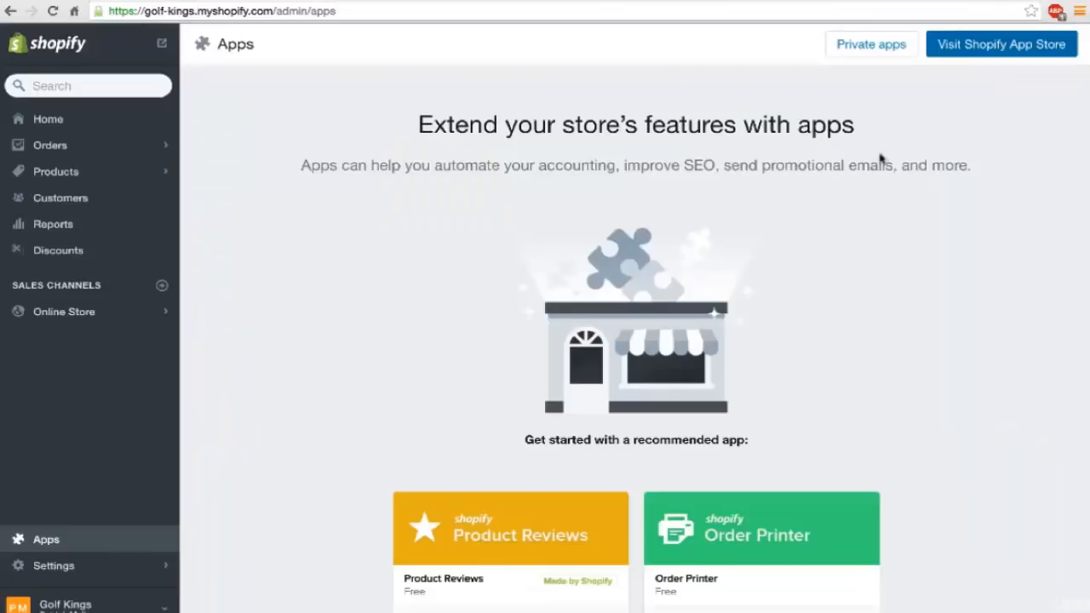
{"action": "left_click", "coordinate": [980, 52]}
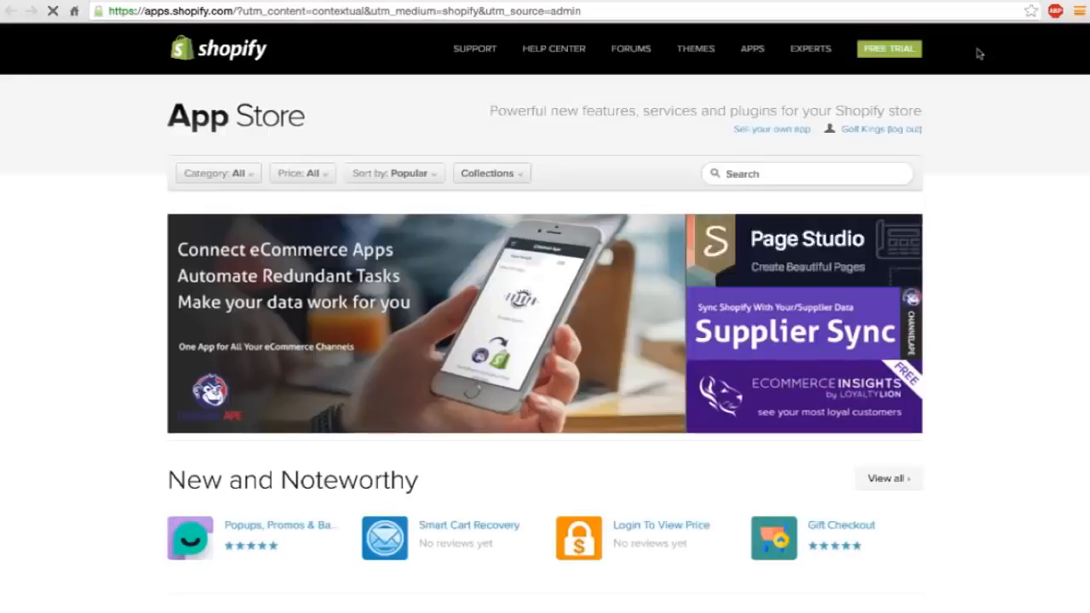
{"action": "left_click", "coordinate": [761, 173]}
{"action": "type", "text": "abando"}
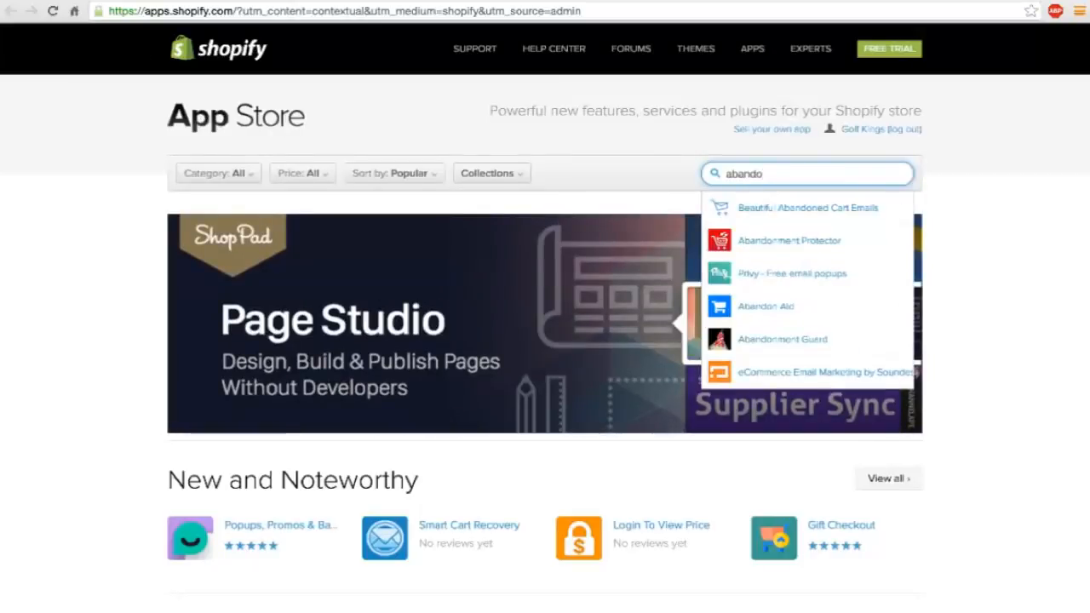
{"action": "left_click", "coordinate": [760, 238]}
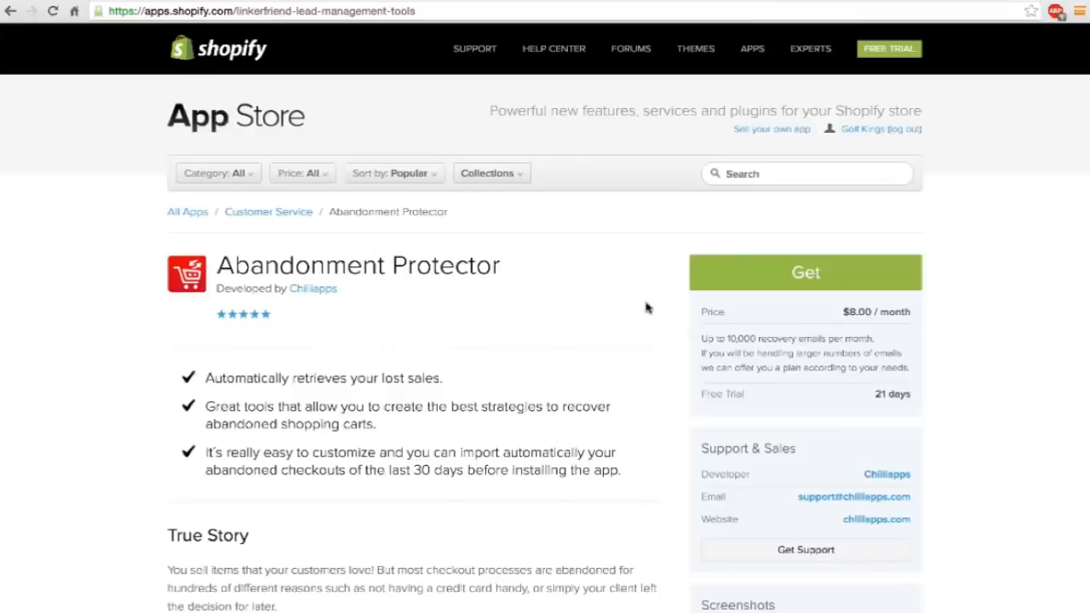
Install Abandonment Protector on its 21-day free trial and approve the $8.00 monthly charge.
{"action": "left_click", "coordinate": [765, 278]}
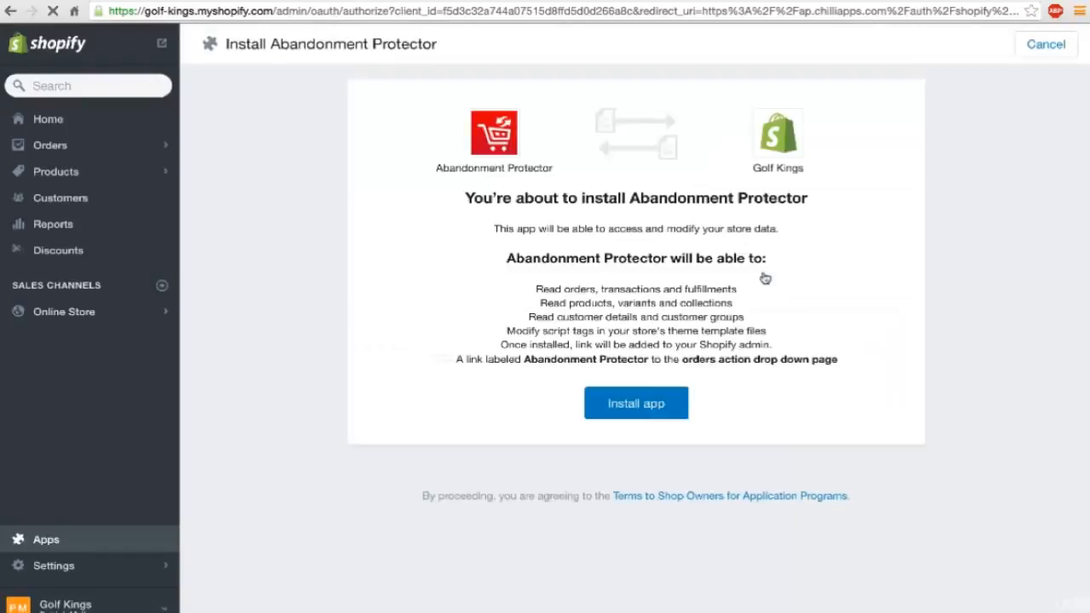
{"action": "left_click", "coordinate": [620, 407]}
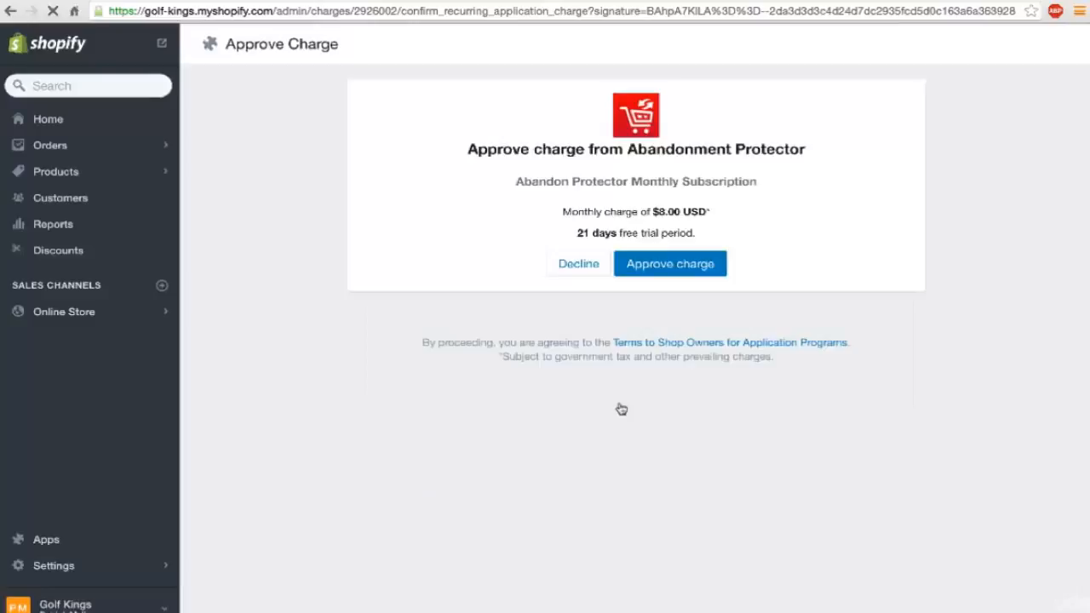
{"action": "left_click", "coordinate": [663, 265]}
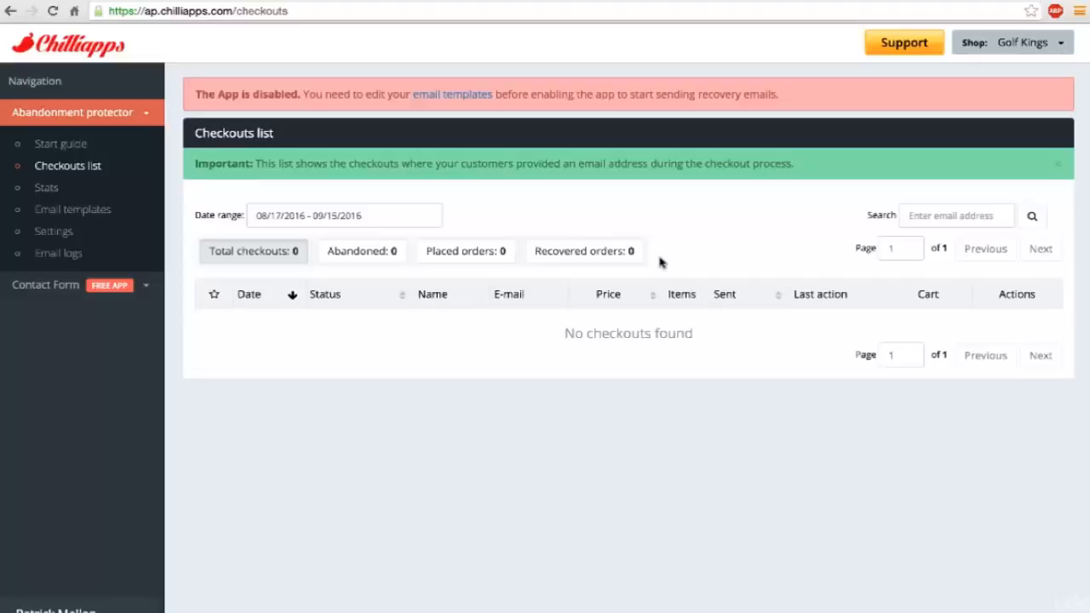
Examine the email templates offered for the General campaign in Abandonment Protector.
{"action": "left_click", "coordinate": [66, 215]}
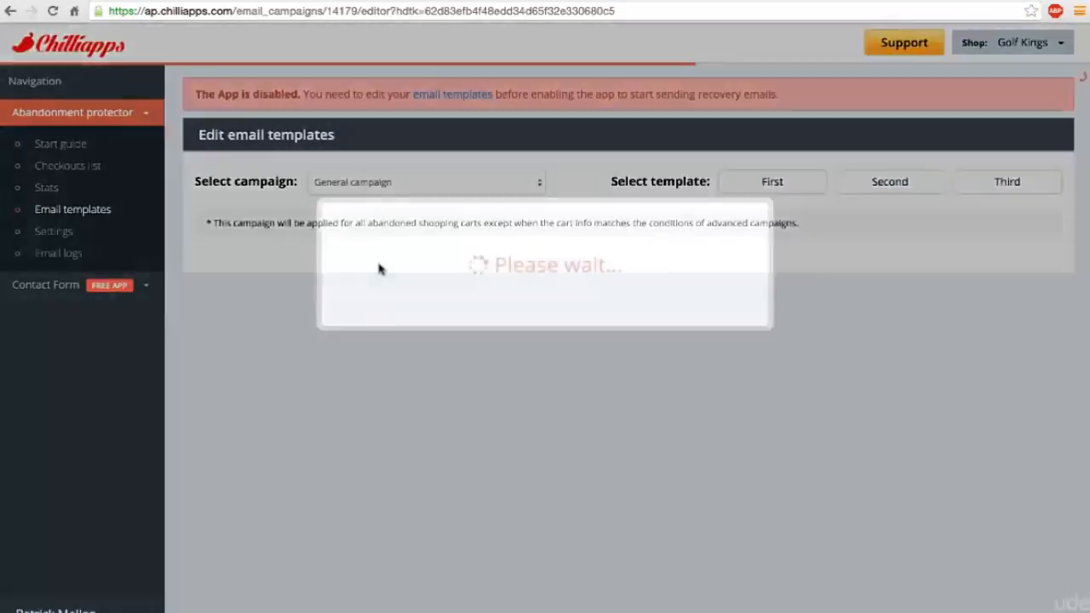
{"action": "scroll", "coordinate": [576, 332], "scroll_direction": "down", "scroll_amount": 5}
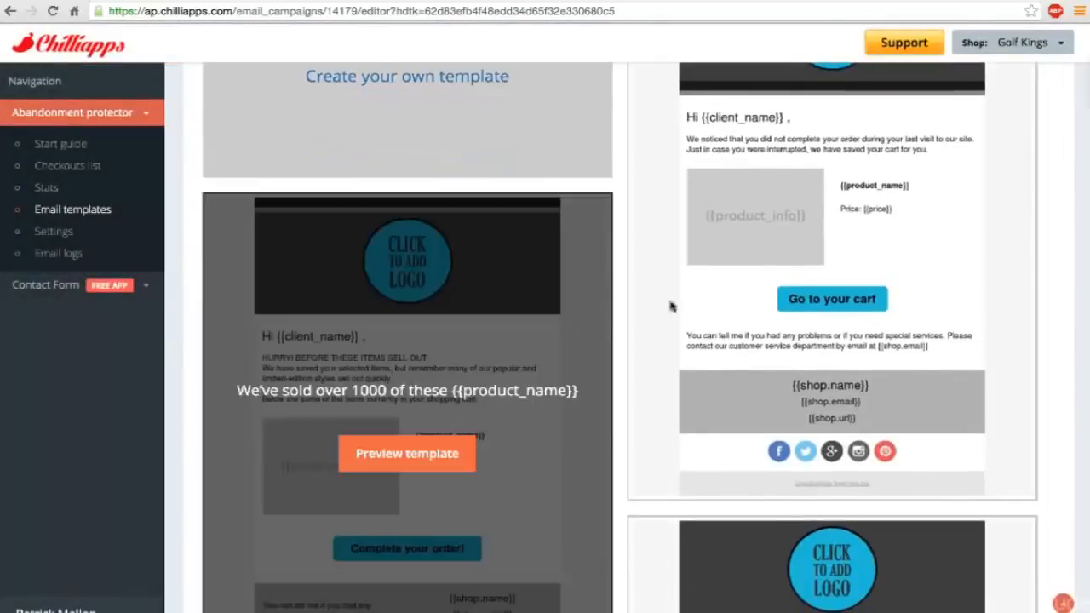
{"action": "scroll", "coordinate": [660, 304], "scroll_direction": "down", "scroll_amount": 5}
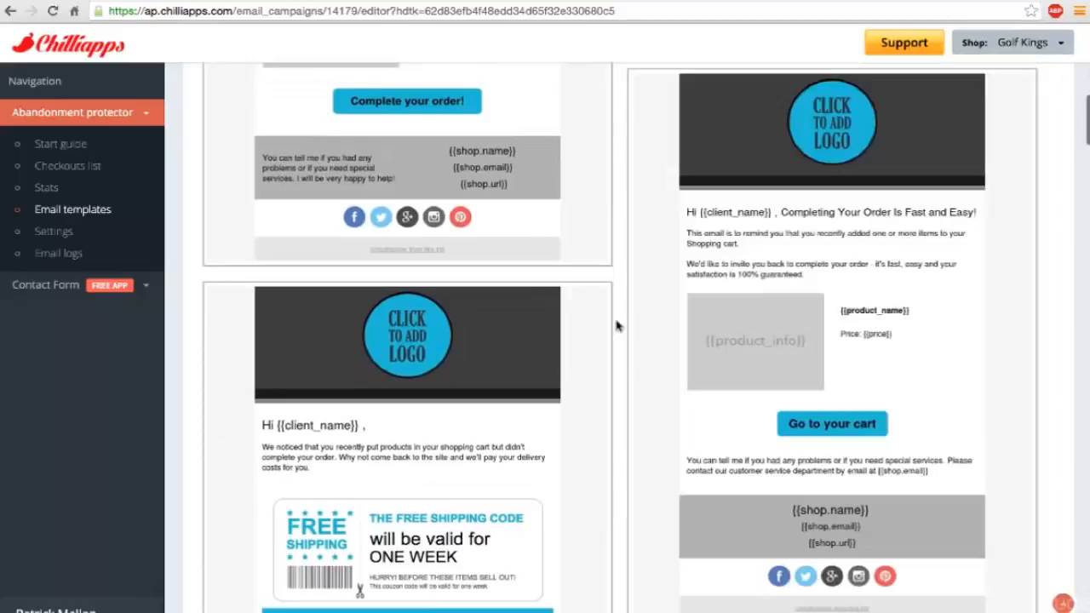
{"action": "scroll", "coordinate": [618, 326], "scroll_direction": "down", "scroll_amount": 2}
{"action": "scroll", "coordinate": [618, 327], "scroll_direction": "down", "scroll_amount": 3}
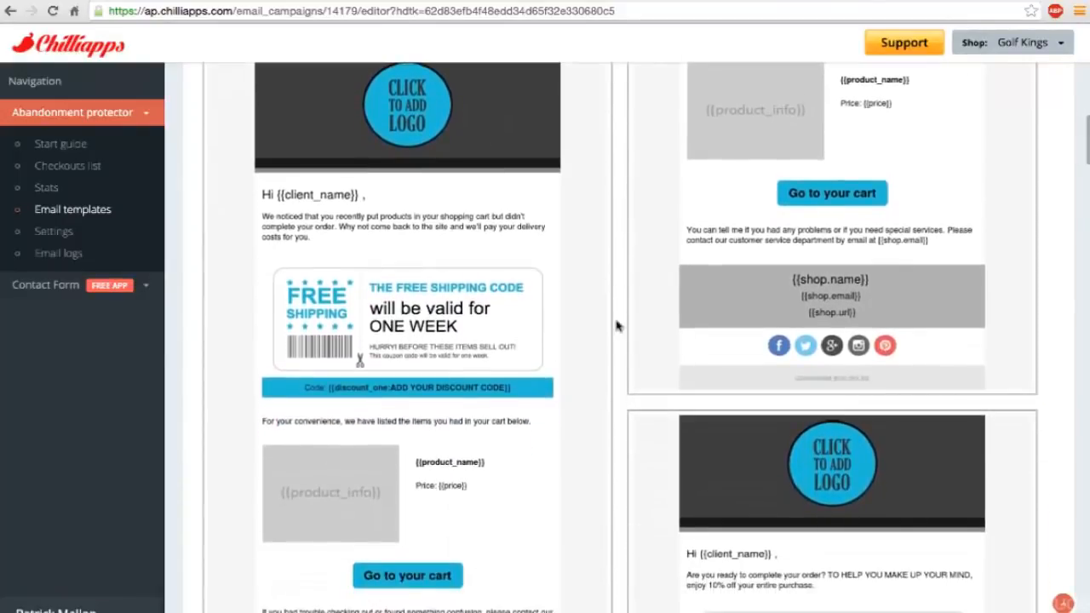
{"action": "scroll", "coordinate": [618, 326], "scroll_direction": "down", "scroll_amount": 3}
{"action": "scroll", "coordinate": [618, 326], "scroll_direction": "down", "scroll_amount": 3}
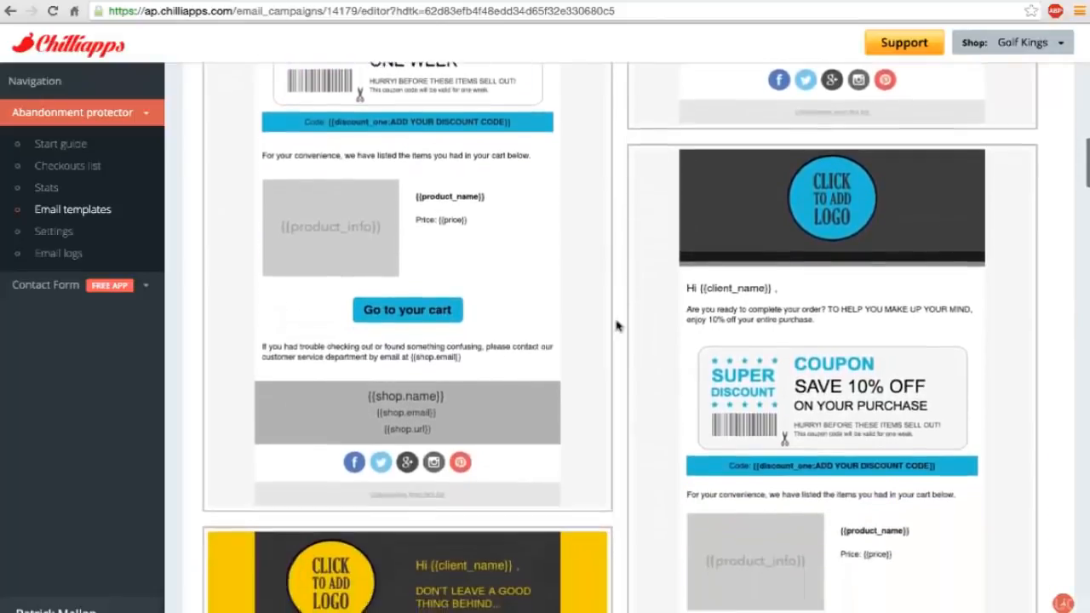
{"action": "scroll", "coordinate": [617, 326], "scroll_direction": "down", "scroll_amount": 2}
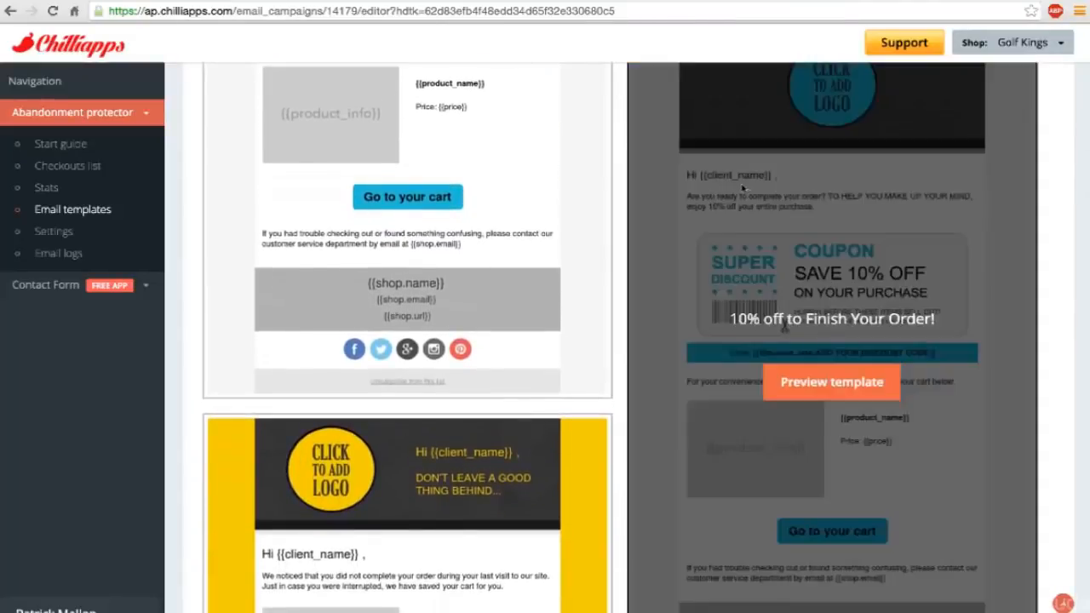
{"action": "scroll", "coordinate": [505, 250], "scroll_direction": "up", "scroll_amount": 3}
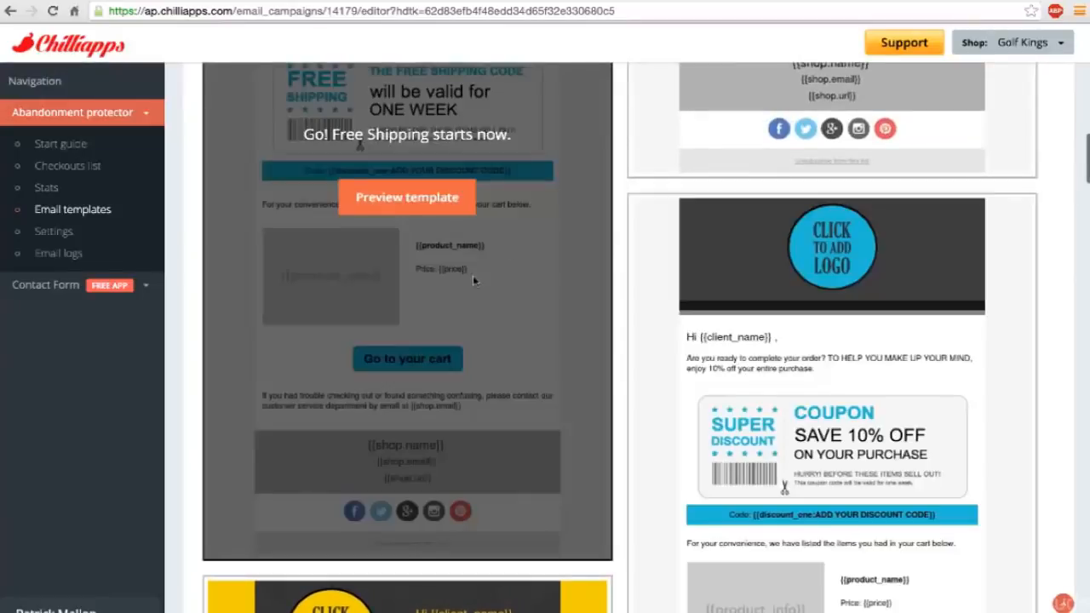
{"action": "scroll", "coordinate": [473, 275], "scroll_direction": "up", "scroll_amount": 10}
{"action": "scroll", "coordinate": [475, 281], "scroll_direction": "up", "scroll_amount": 4}
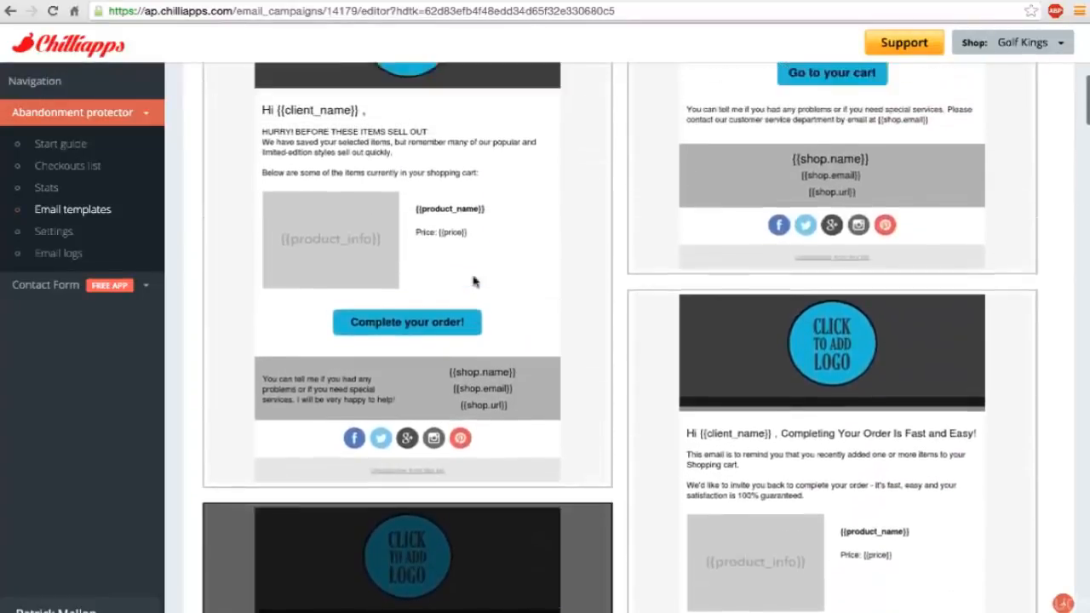
{"action": "scroll", "coordinate": [692, 275], "scroll_direction": "up", "scroll_amount": 6}
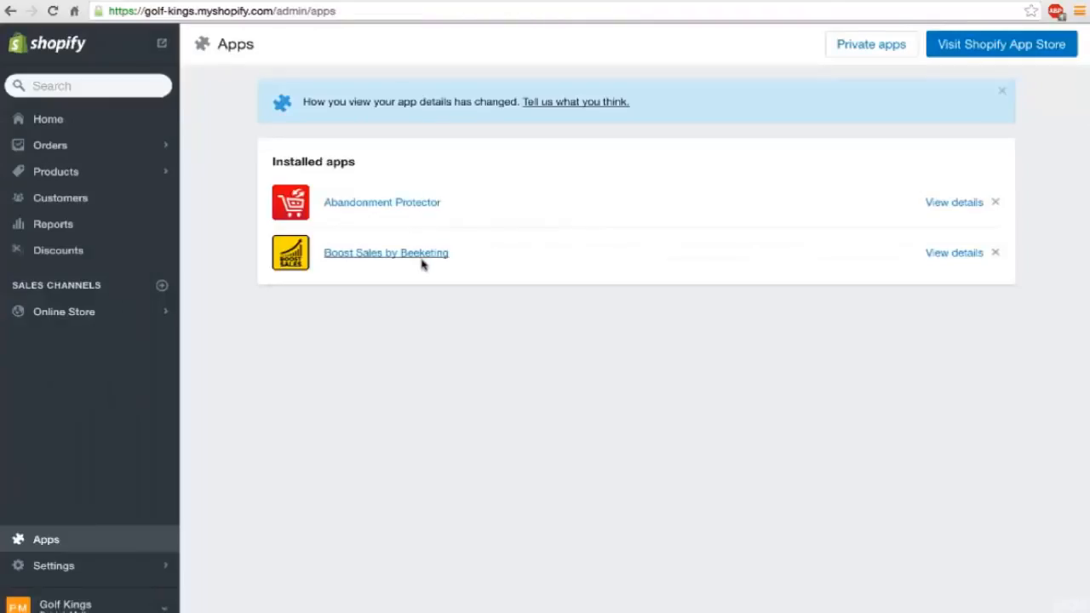
Return to the Shopify App Store, search for "better shipping" and open the Better Shipping listing.
{"action": "left_click", "coordinate": [981, 49]}
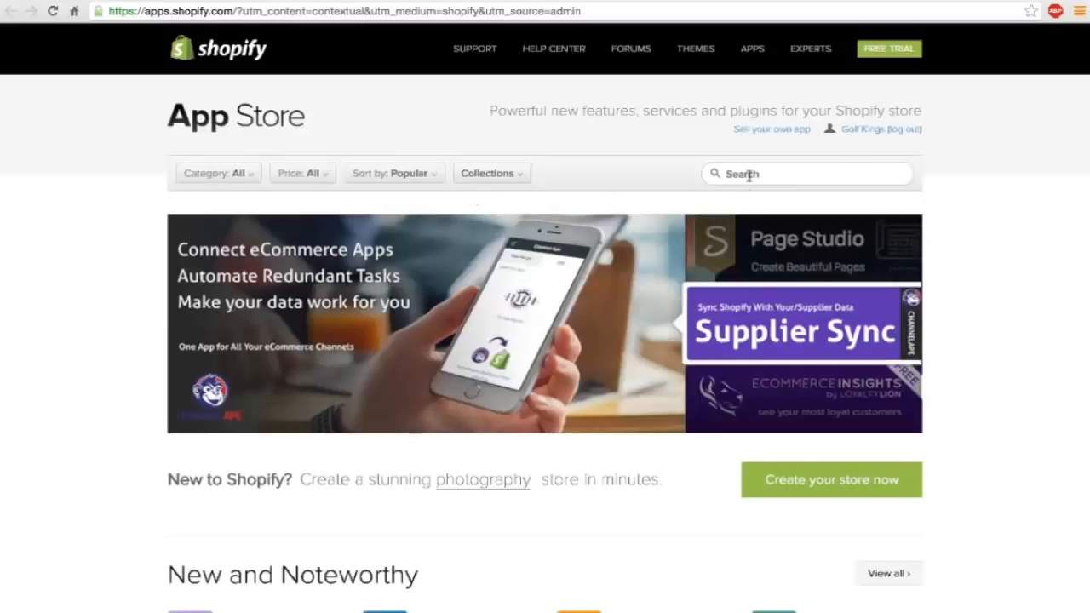
{"action": "left_click", "coordinate": [752, 173]}
{"action": "type", "text": "bett"}
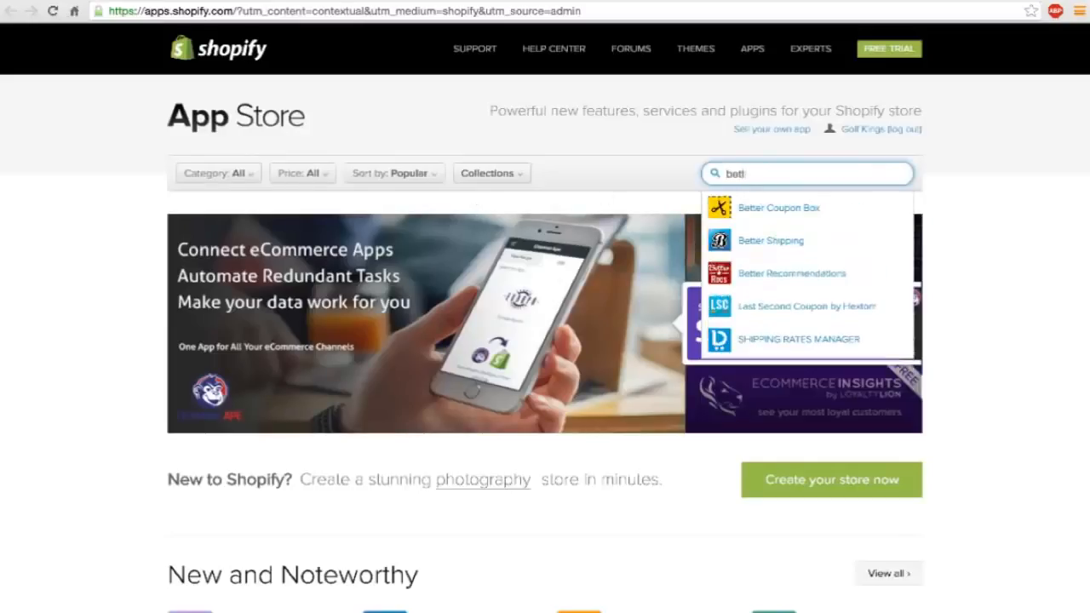
{"action": "type", "text": "er shipping"}
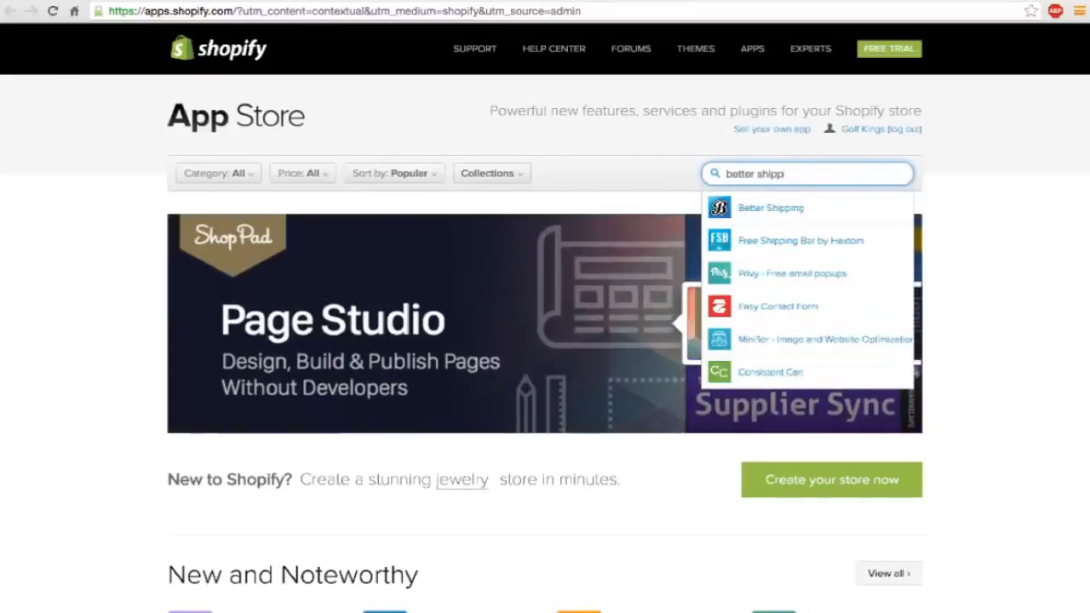
{"action": "key", "text": "Return"}
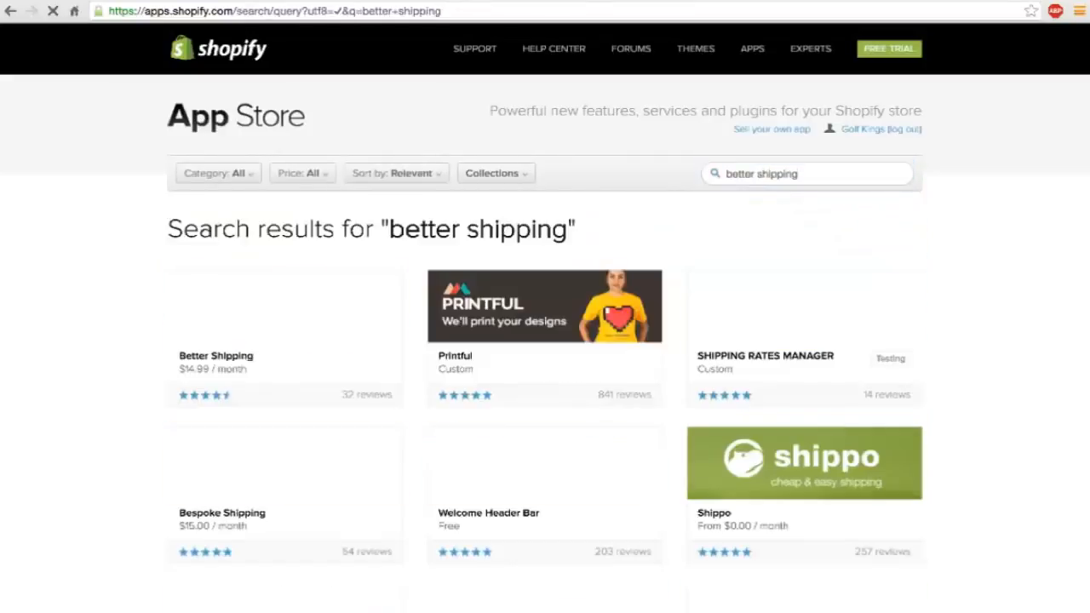
{"action": "left_click", "coordinate": [317, 319]}
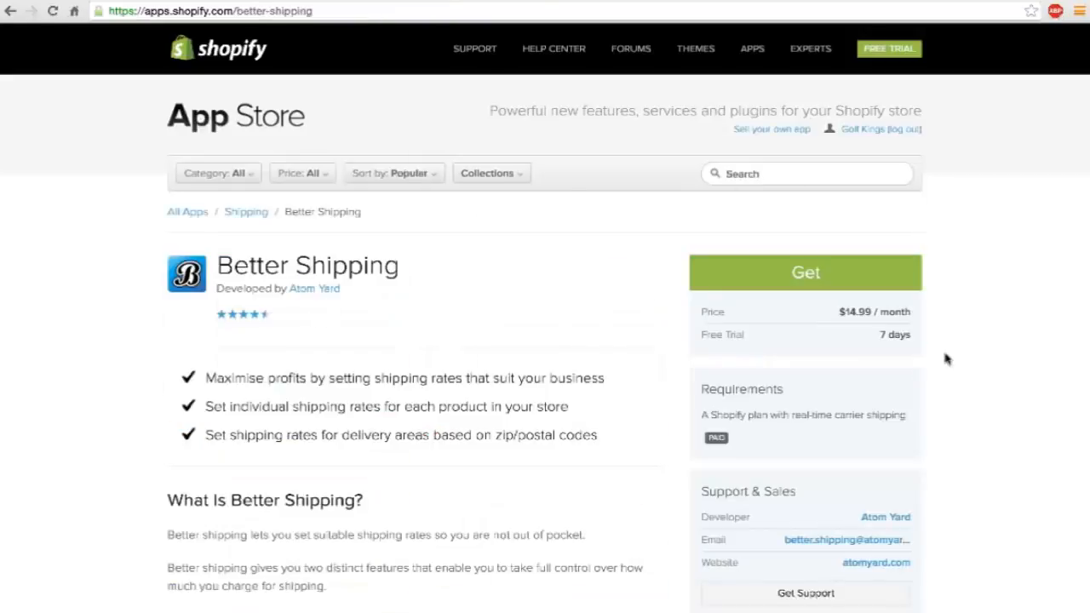
Get the Better Shipping app on its 7-day free trial, approve the $14.99 monthly charge, and open its Products page.
{"action": "scroll", "coordinate": [945, 359], "scroll_direction": "down", "scroll_amount": 1}
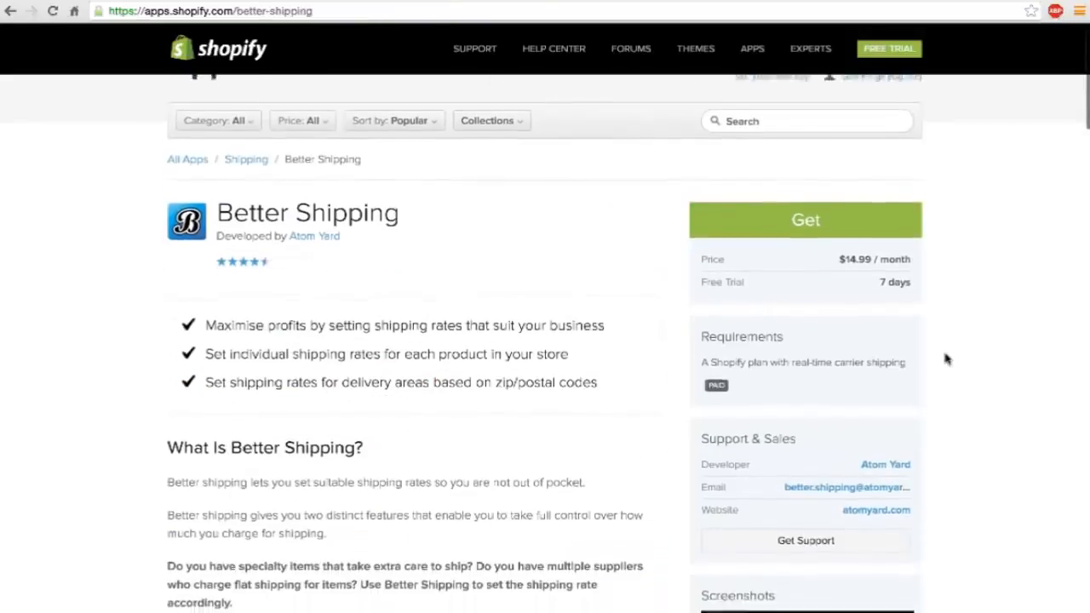
{"action": "left_click", "coordinate": [797, 220]}
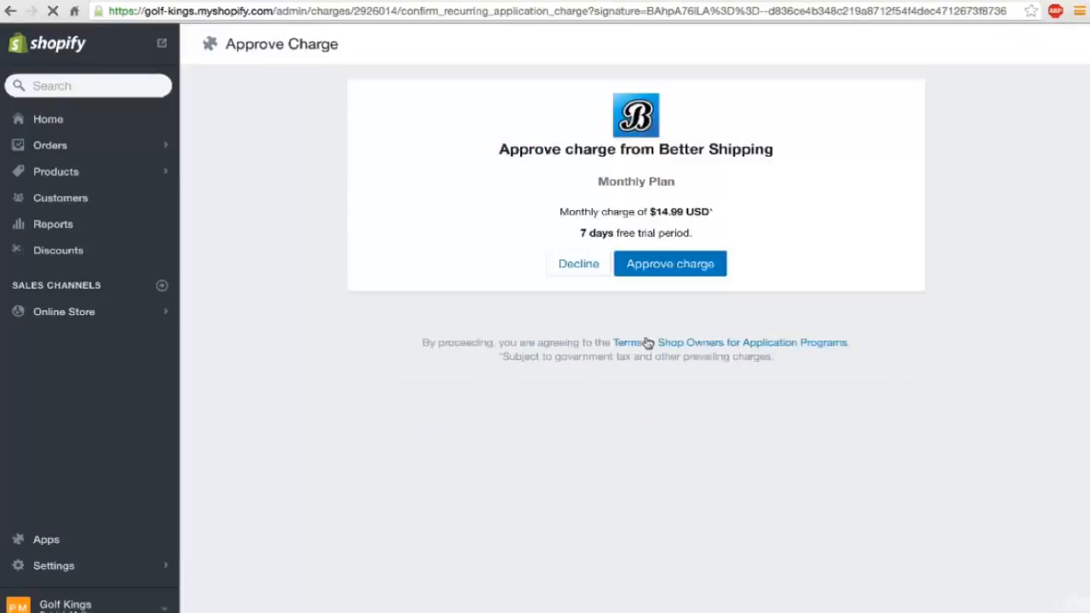
{"action": "left_click", "coordinate": [673, 264]}
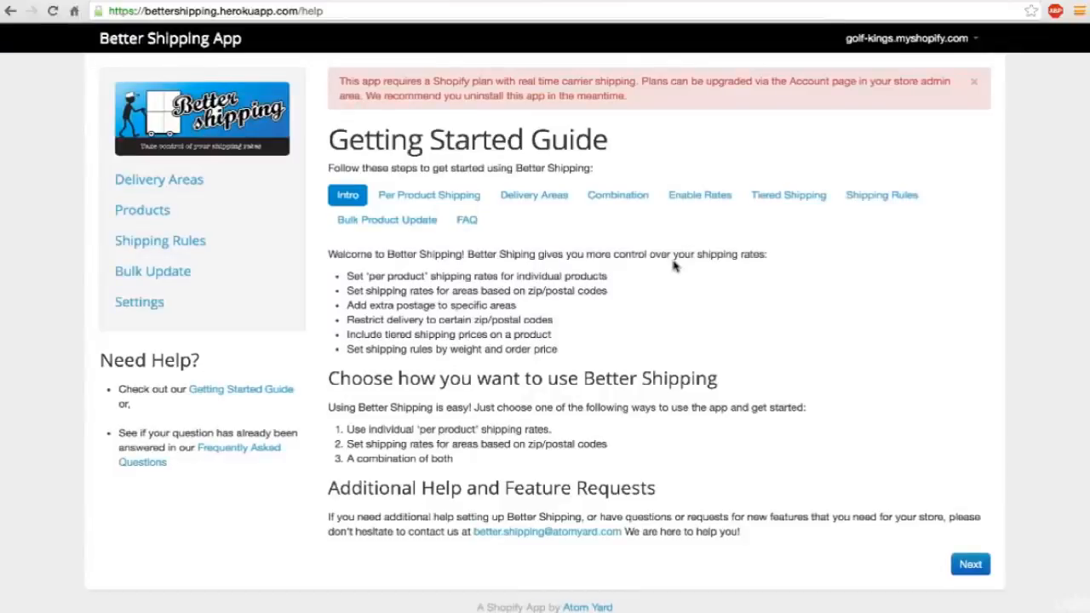
{"action": "left_click", "coordinate": [143, 216]}
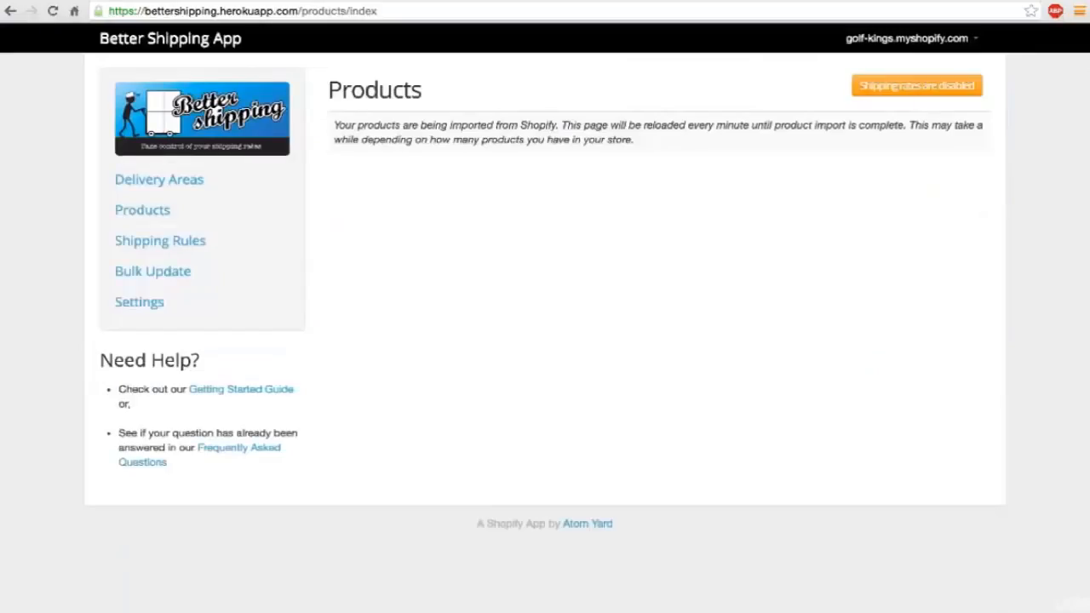
Go to the web address ecomfastlane.com/oberlo.
{"action": "left_click", "coordinate": [291, 12]}
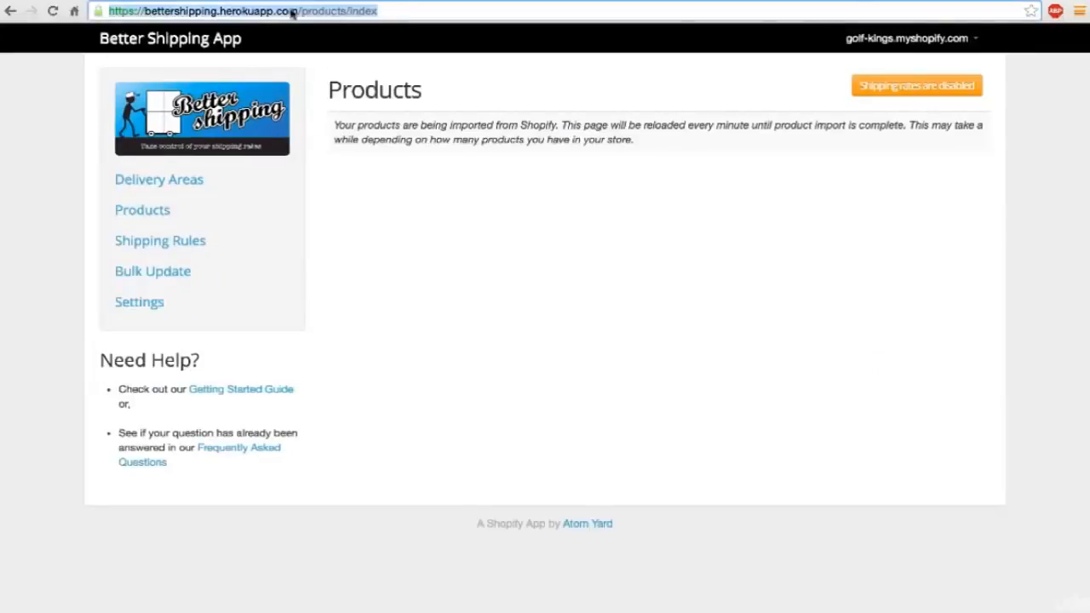
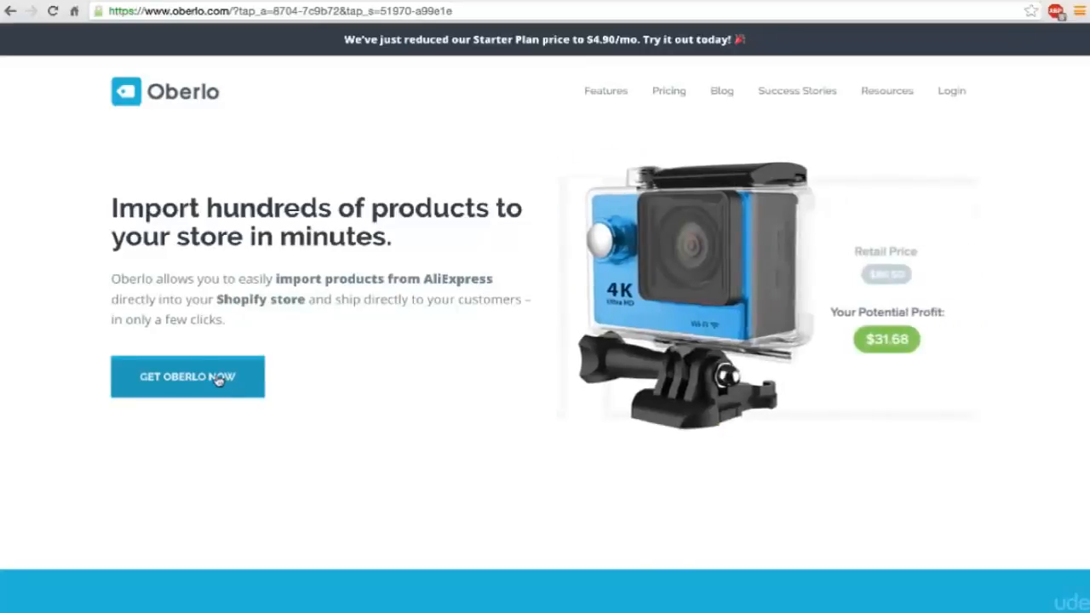
Get the Oberlo app from the Shopify App Store and approve its $4.90 monthly Starter plan with the 30-day free trial.
{"action": "left_click", "coordinate": [219, 380]}
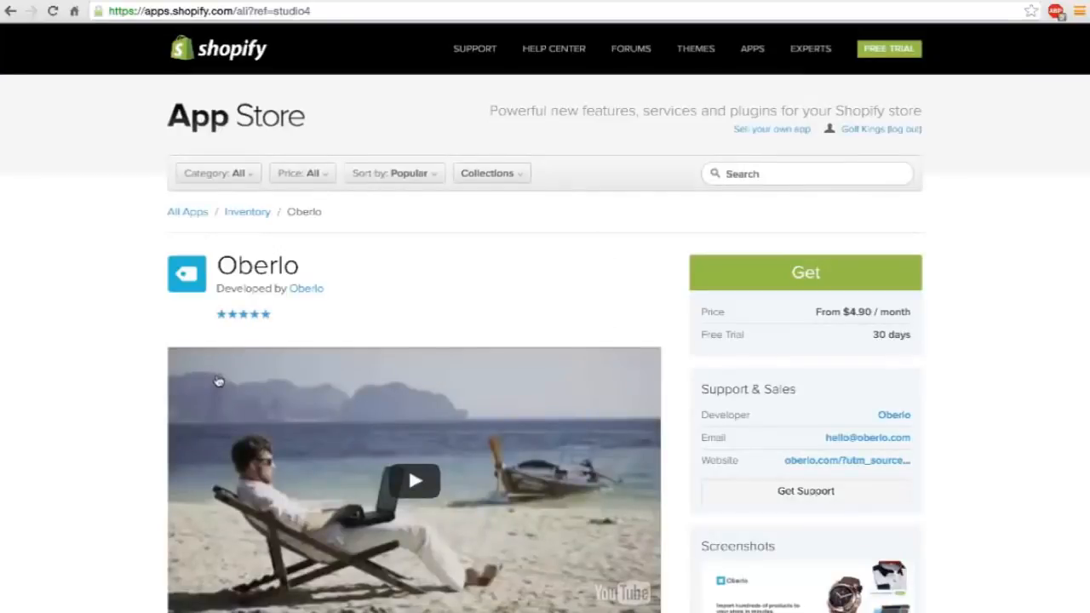
{"action": "left_click", "coordinate": [806, 271]}
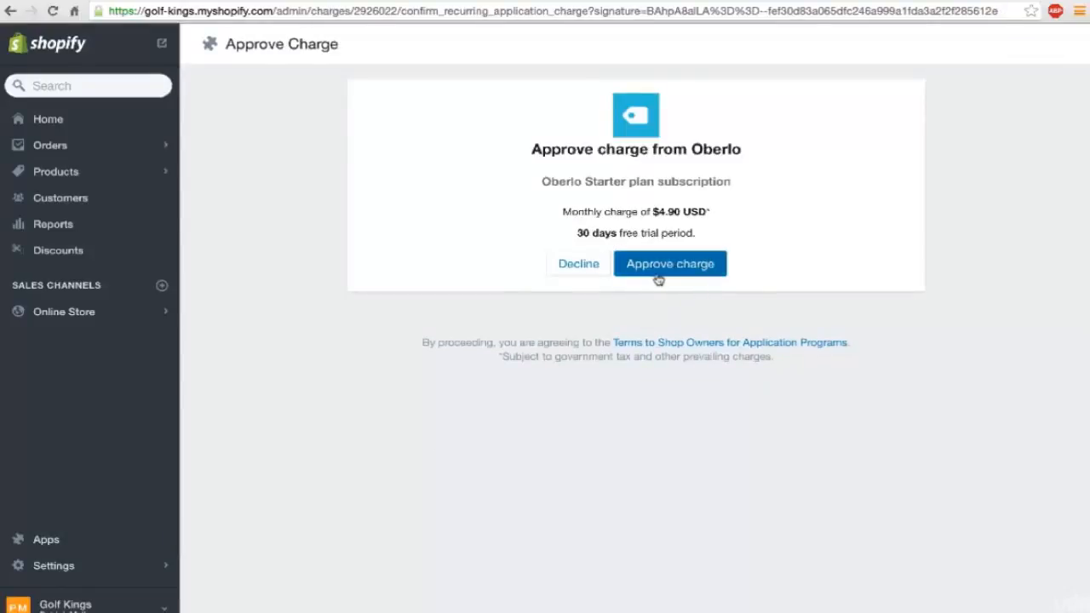
{"action": "left_click", "coordinate": [658, 264]}
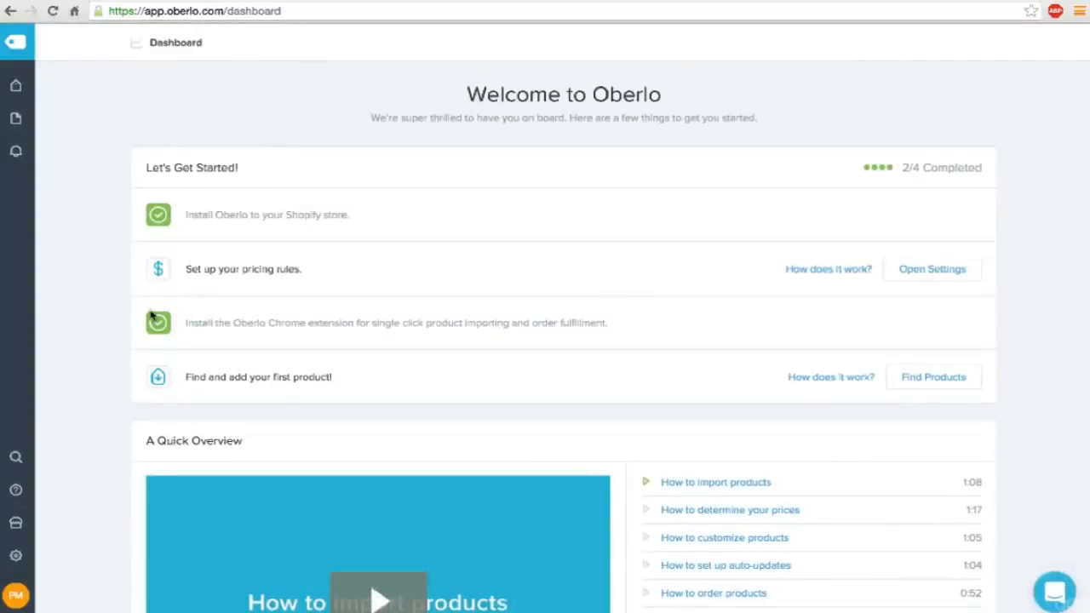
Examine the Oberlo dashboard's getting-started tasks, overview videos and Learn Dropshipping articles.
{"action": "scroll", "coordinate": [150, 312], "scroll_direction": "down", "scroll_amount": 3}
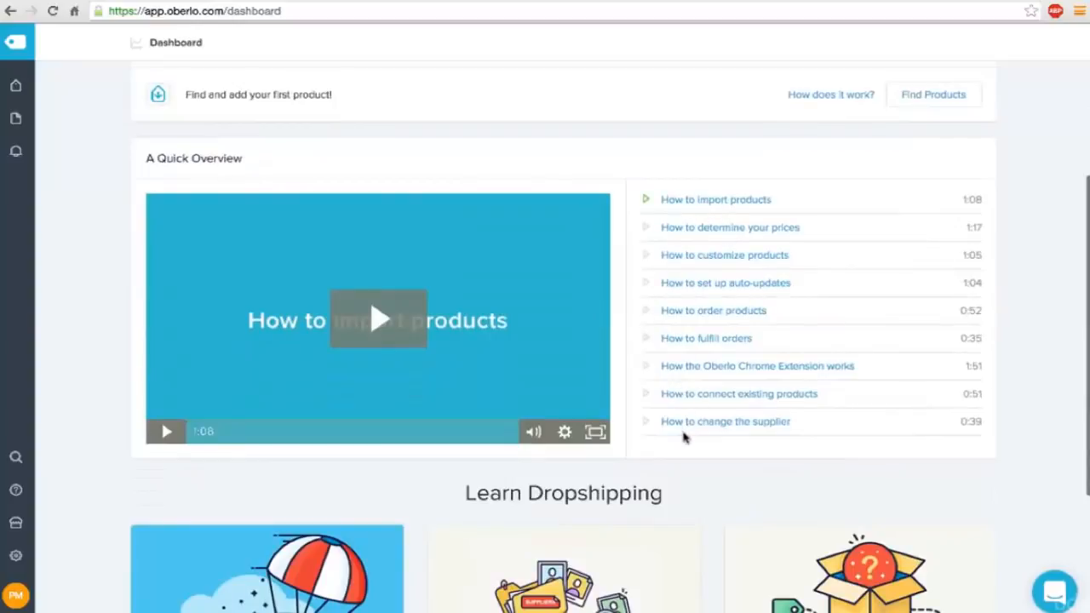
{"action": "scroll", "coordinate": [684, 437], "scroll_direction": "down", "scroll_amount": 2}
{"action": "scroll", "coordinate": [684, 437], "scroll_direction": "down", "scroll_amount": 1}
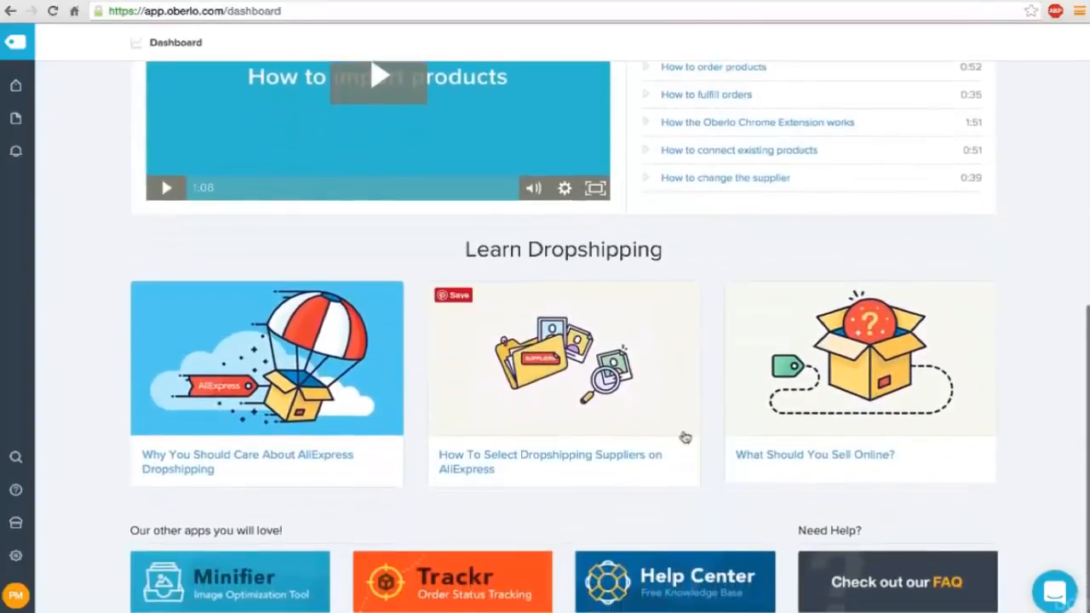
{"action": "scroll", "coordinate": [411, 418], "scroll_direction": "up", "scroll_amount": 2}
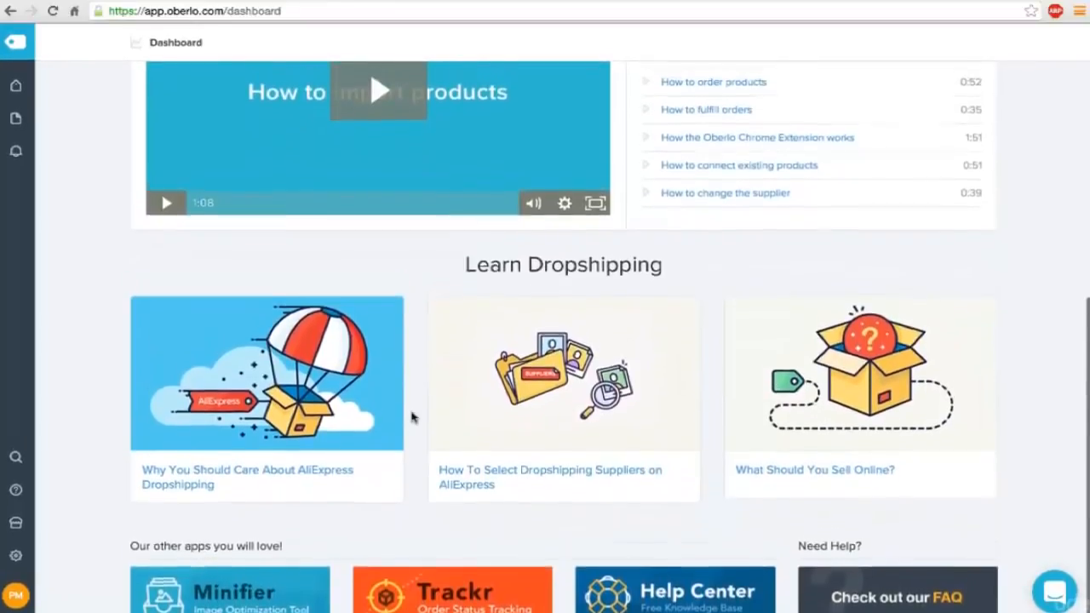
{"action": "scroll", "coordinate": [412, 418], "scroll_direction": "up", "scroll_amount": 1}
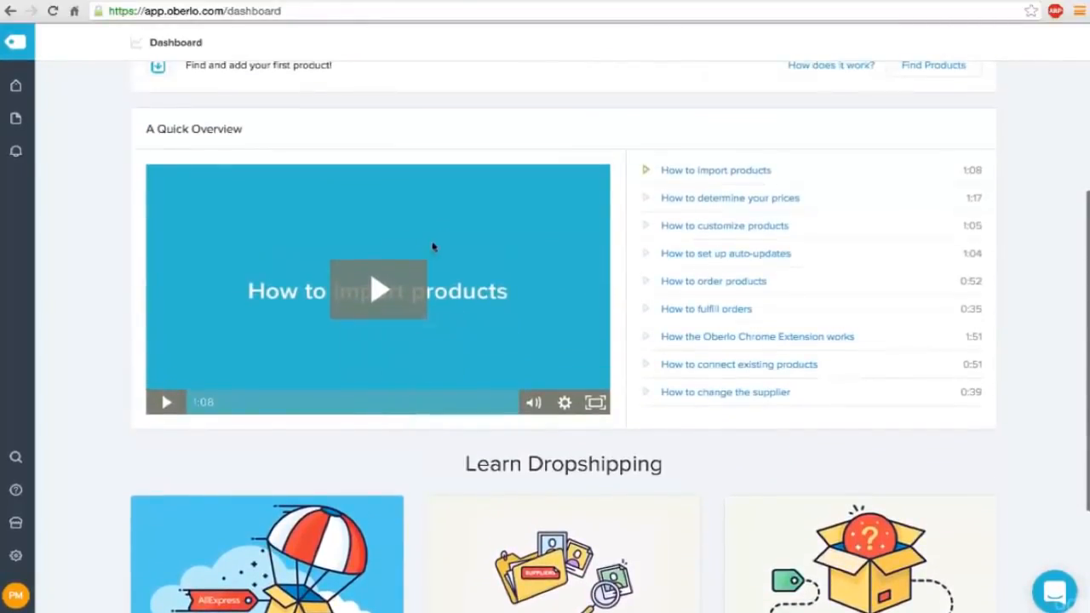
{"action": "scroll", "coordinate": [702, 279], "scroll_direction": "up", "scroll_amount": 5}
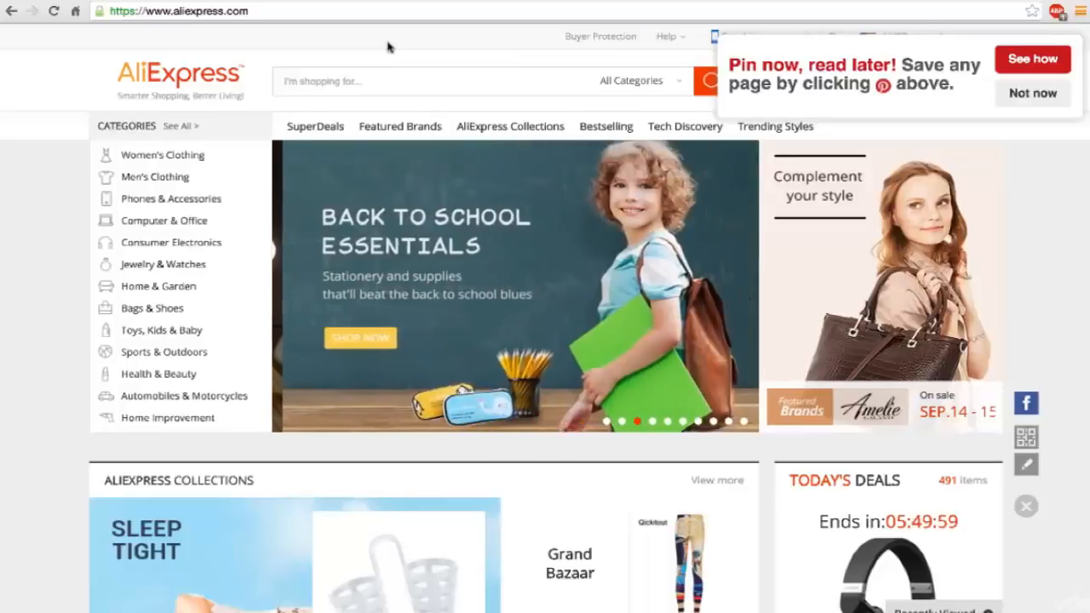
Dismiss the Pinterest prompt on AliExpress and open watchcount.com in a new tab.
{"action": "left_click", "coordinate": [1028, 96]}
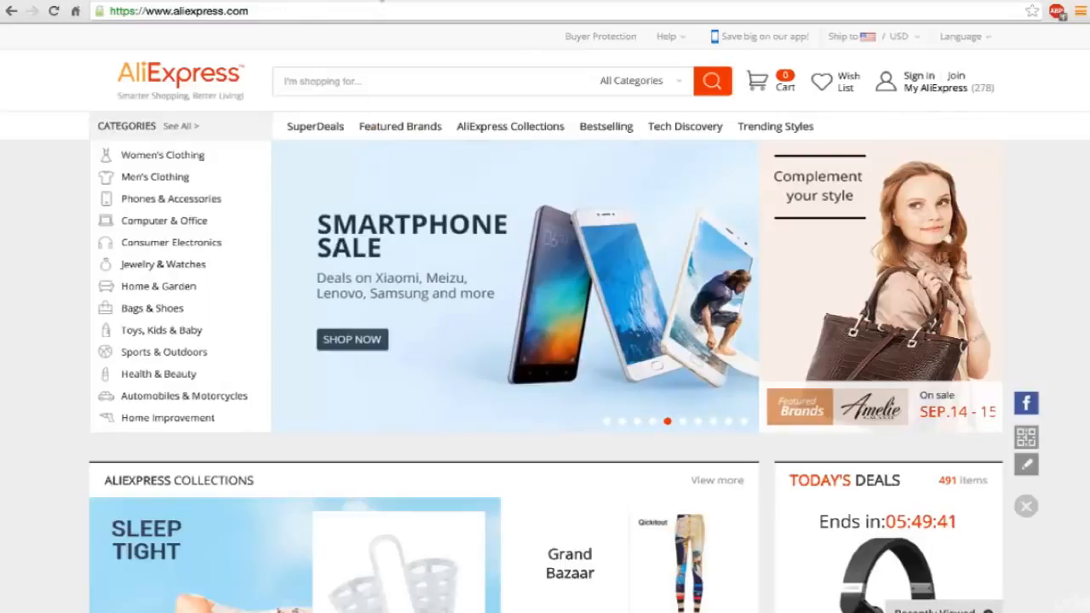
{"action": "key", "text": "ctrl+t"}
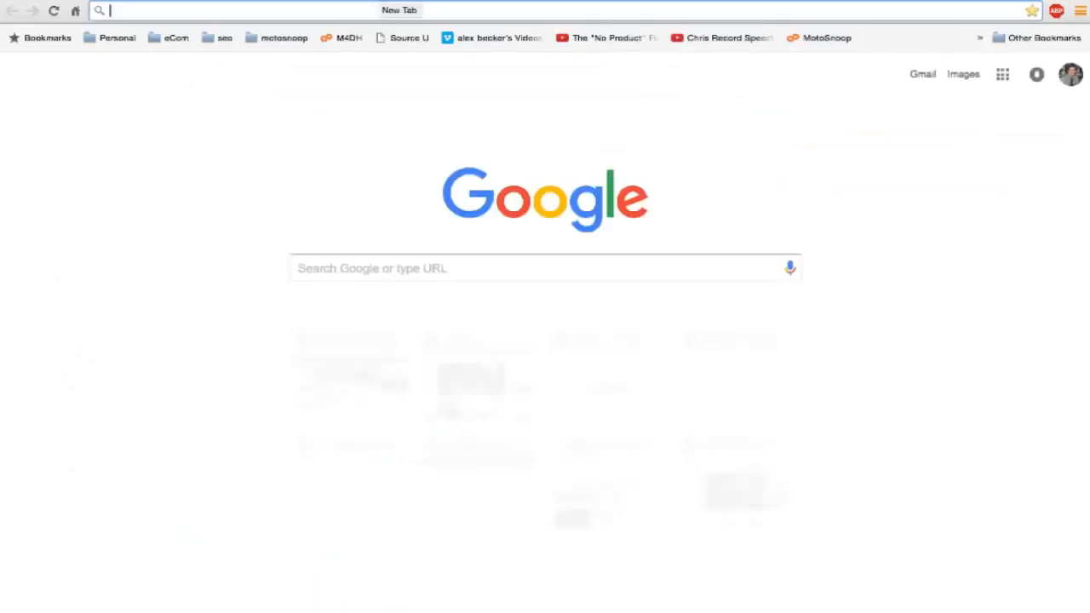
{"action": "type", "text": "watchcount.com"}
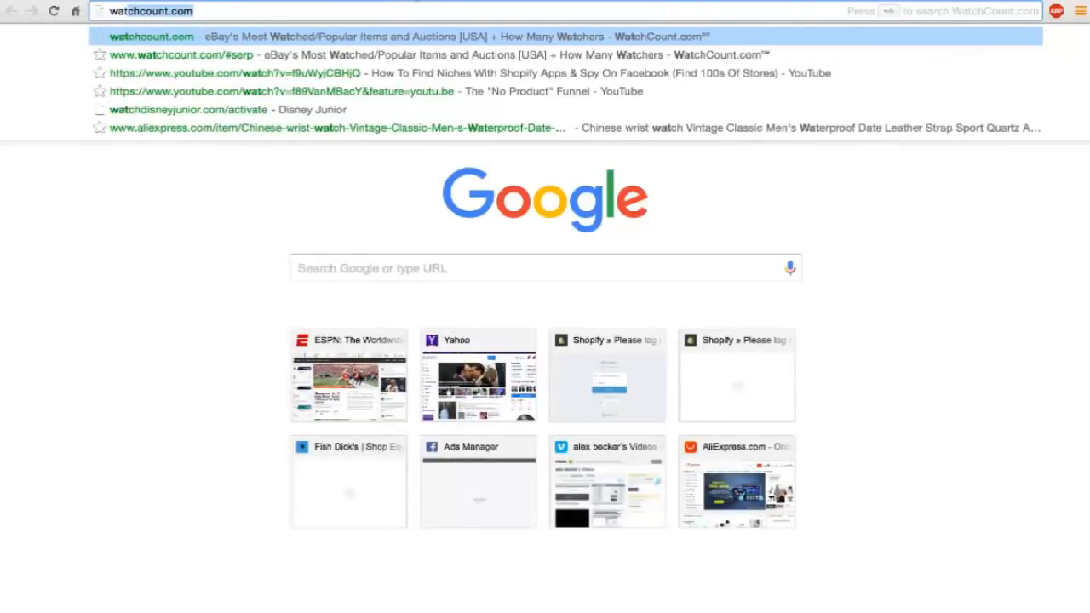
{"action": "key", "text": "Return"}
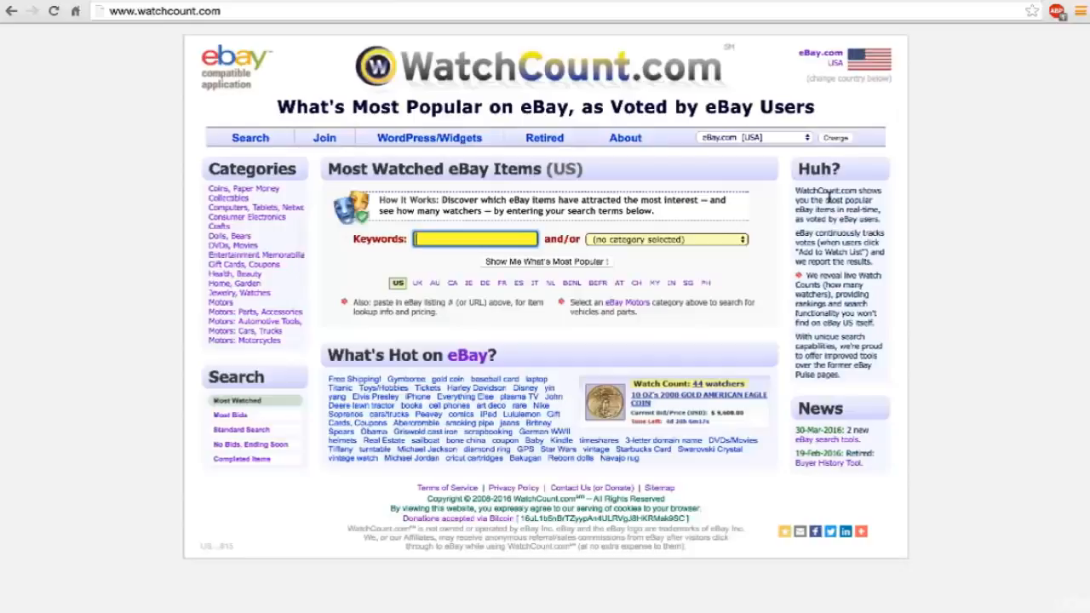
Search for the most-watched eBay items with the keyword "golf" in the Sporting Goods category.
{"action": "left_click", "coordinate": [628, 241]}
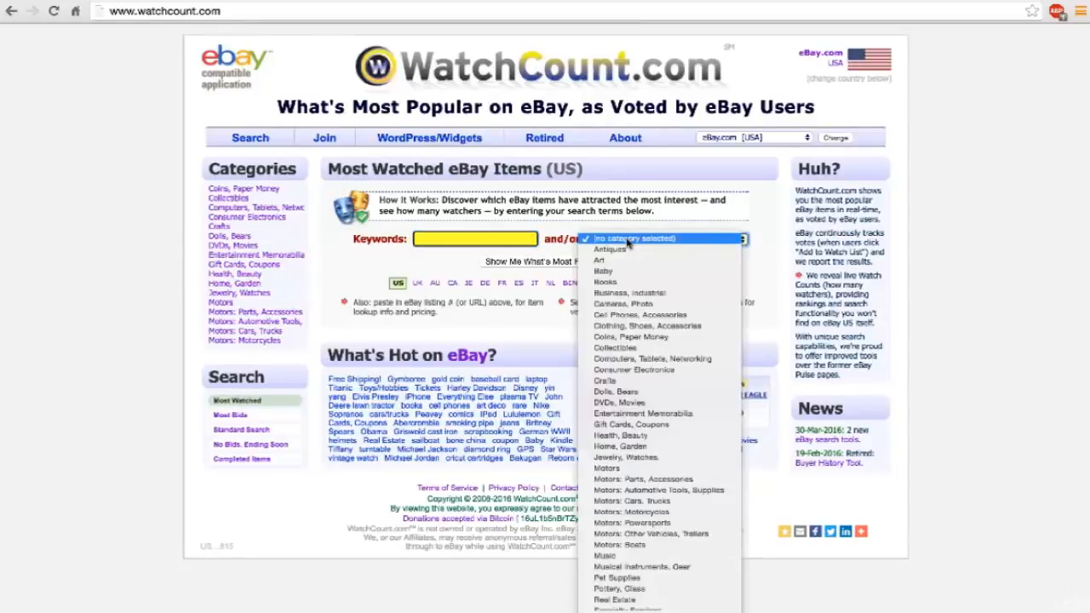
{"action": "scroll", "coordinate": [634, 337], "scroll_direction": "down", "scroll_amount": 3}
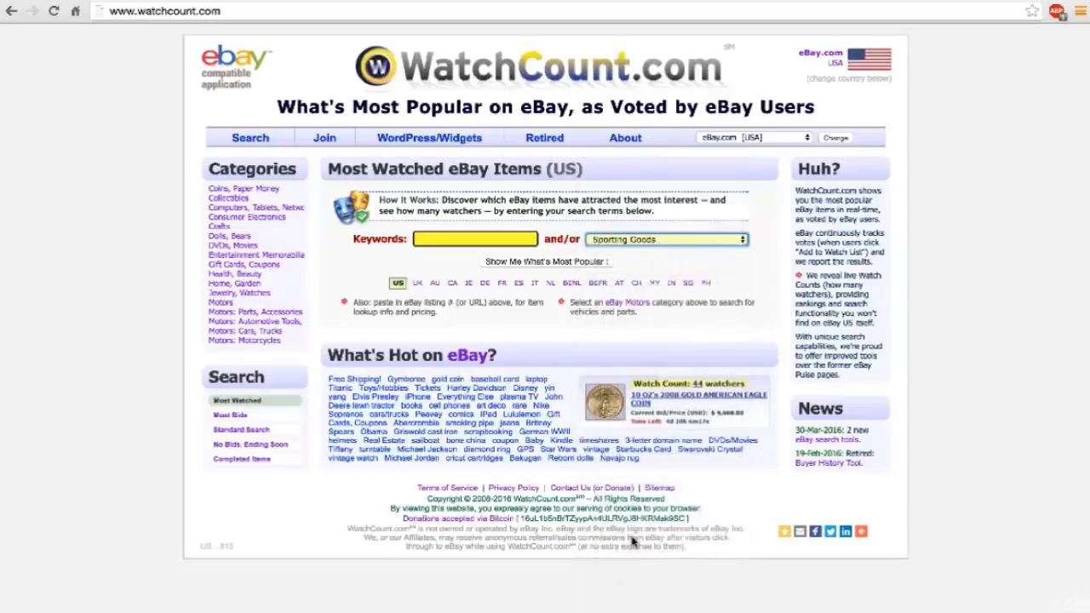
{"action": "left_click", "coordinate": [454, 239]}
{"action": "type", "text": "golf"}
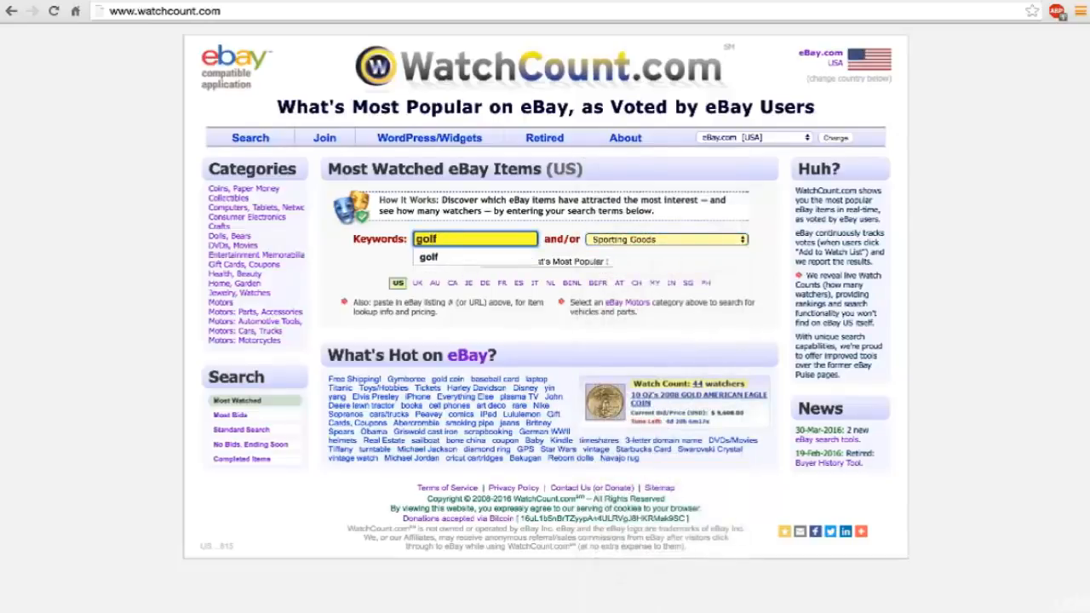
{"action": "key", "text": "Return"}
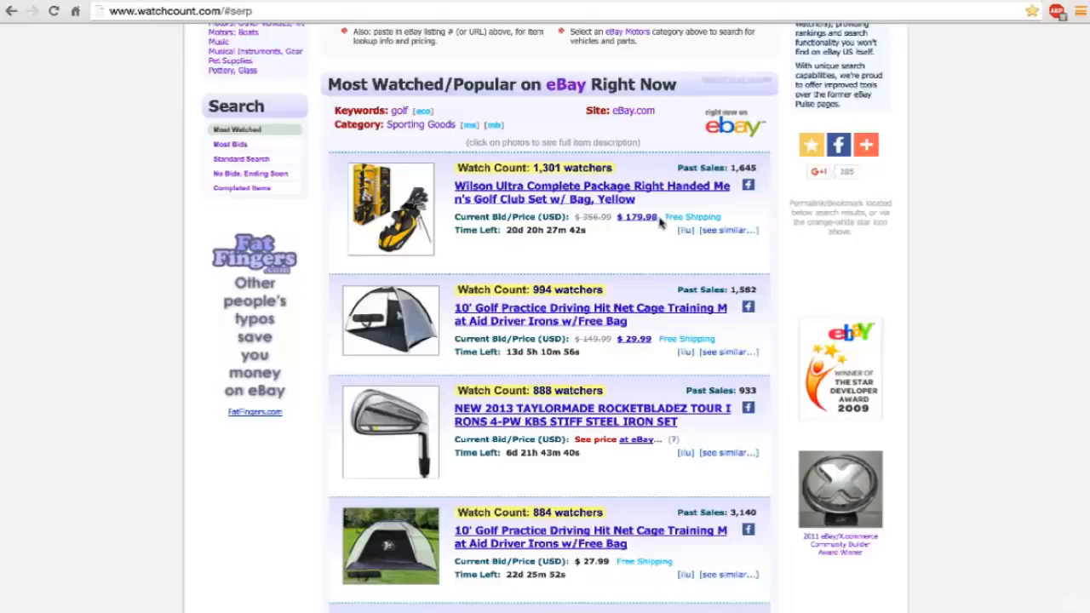
Examine the watch counts, prices and past sales of the most-watched golf items, from the Wilson Ultra set to the putting green mat.
{"action": "left_click_drag", "start_coordinate": [660, 219], "coordinate": [622, 220]}
{"action": "scroll", "coordinate": [615, 254], "scroll_direction": "down", "scroll_amount": 3}
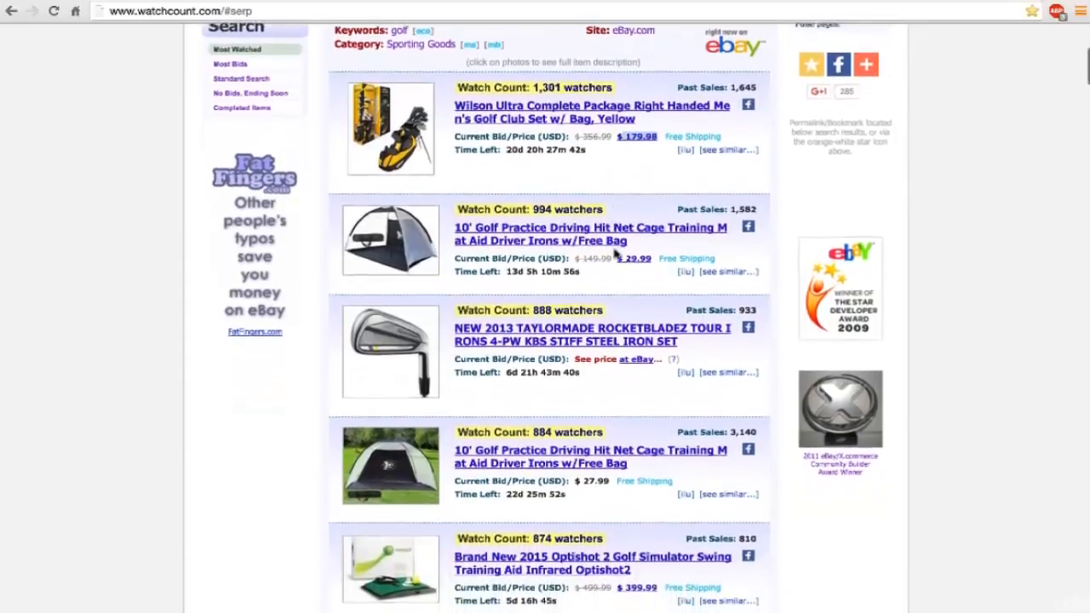
{"action": "scroll", "coordinate": [615, 254], "scroll_direction": "down", "scroll_amount": 2}
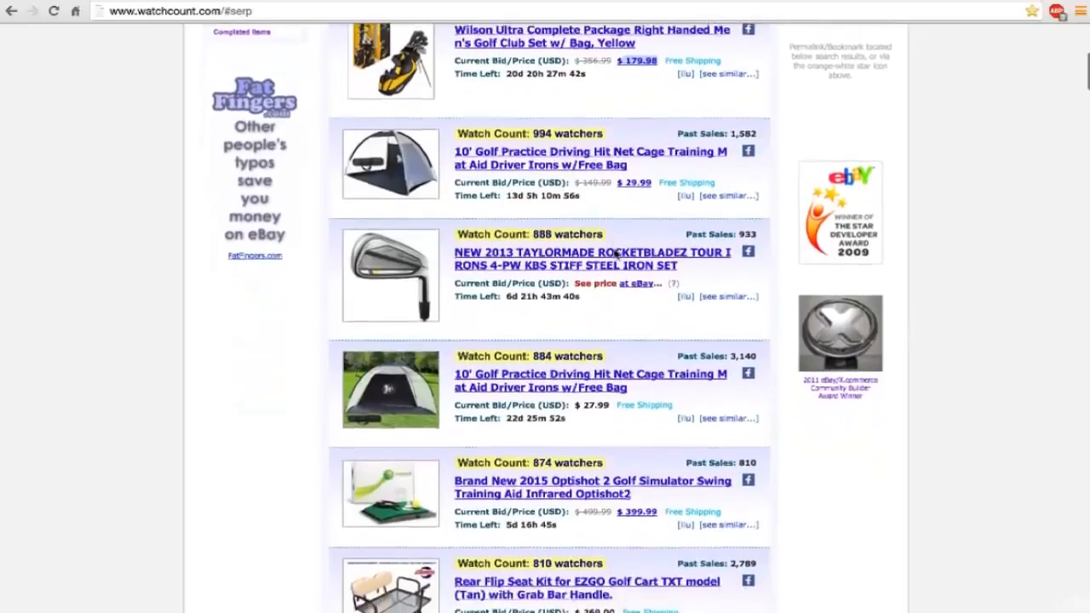
{"action": "scroll", "coordinate": [615, 254], "scroll_direction": "down", "scroll_amount": 4}
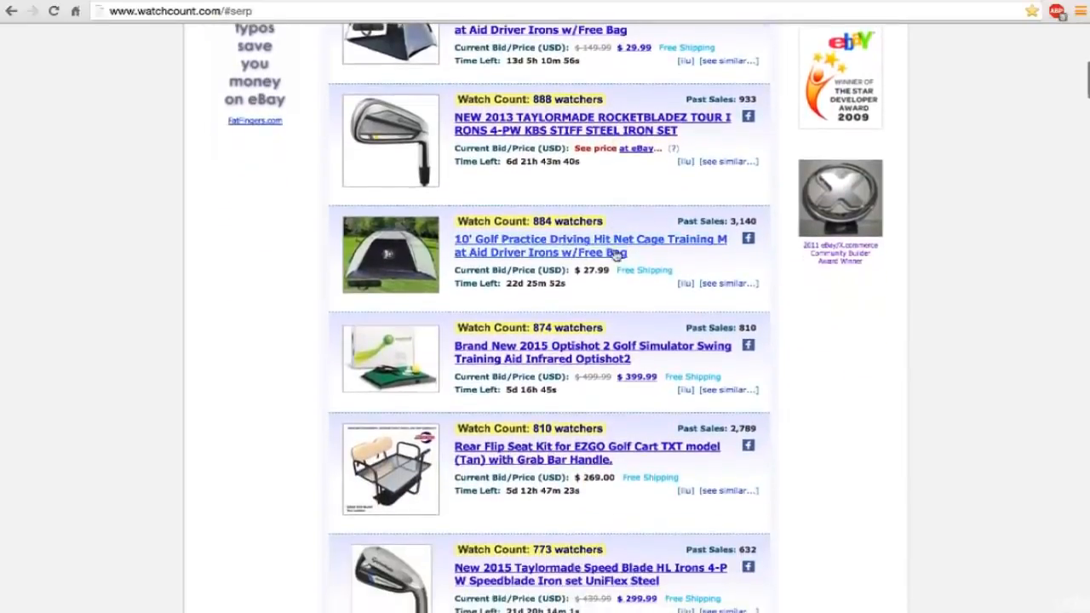
{"action": "scroll", "coordinate": [615, 254], "scroll_direction": "down", "scroll_amount": 4}
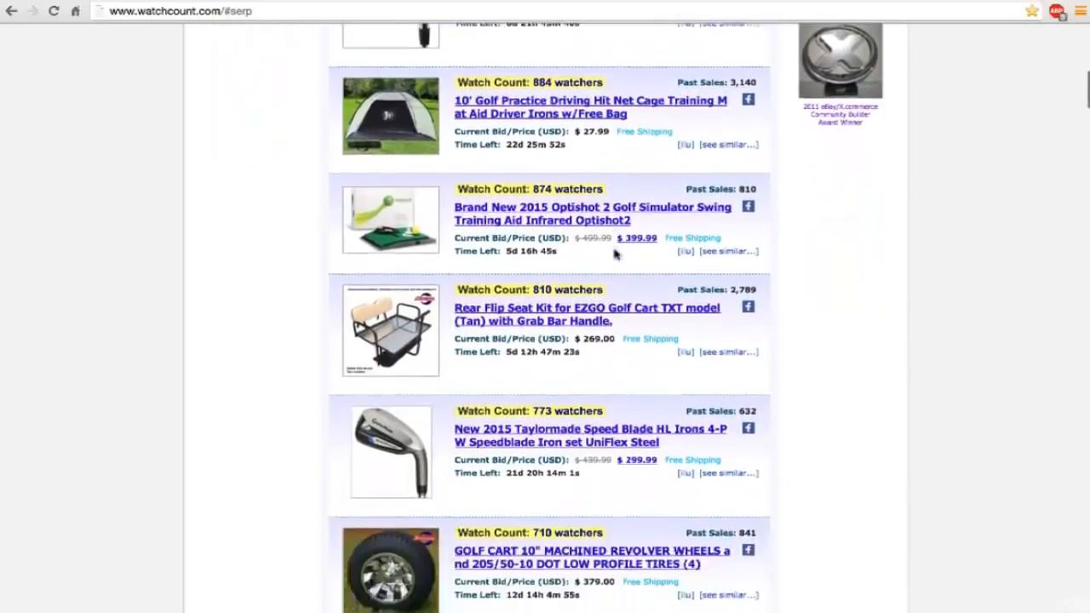
{"action": "scroll", "coordinate": [615, 254], "scroll_direction": "down", "scroll_amount": 8}
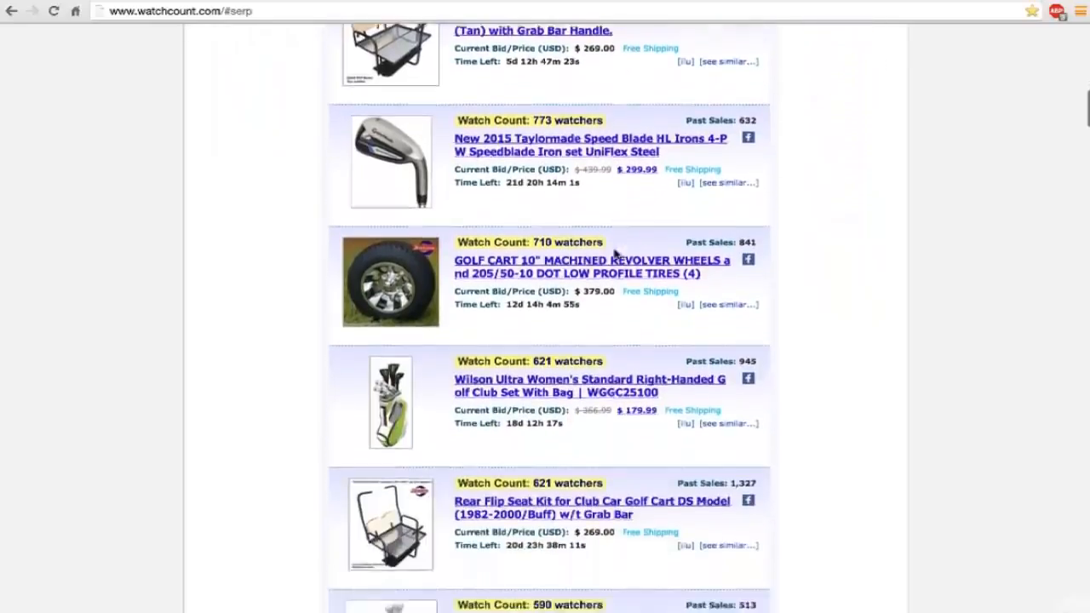
{"action": "scroll", "coordinate": [615, 254], "scroll_direction": "down", "scroll_amount": 6}
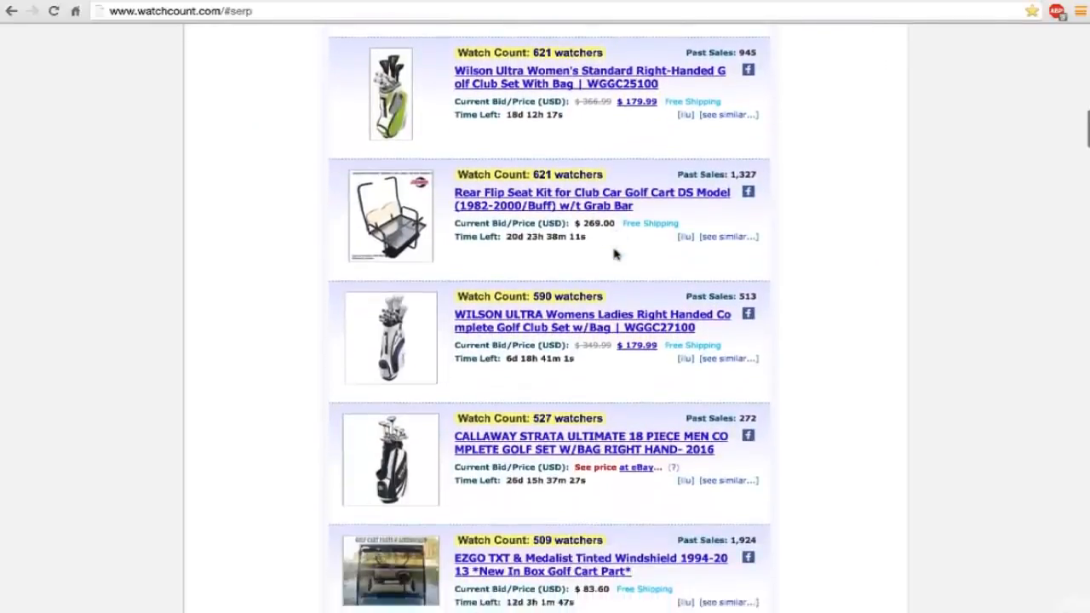
{"action": "scroll", "coordinate": [616, 254], "scroll_direction": "down", "scroll_amount": 4}
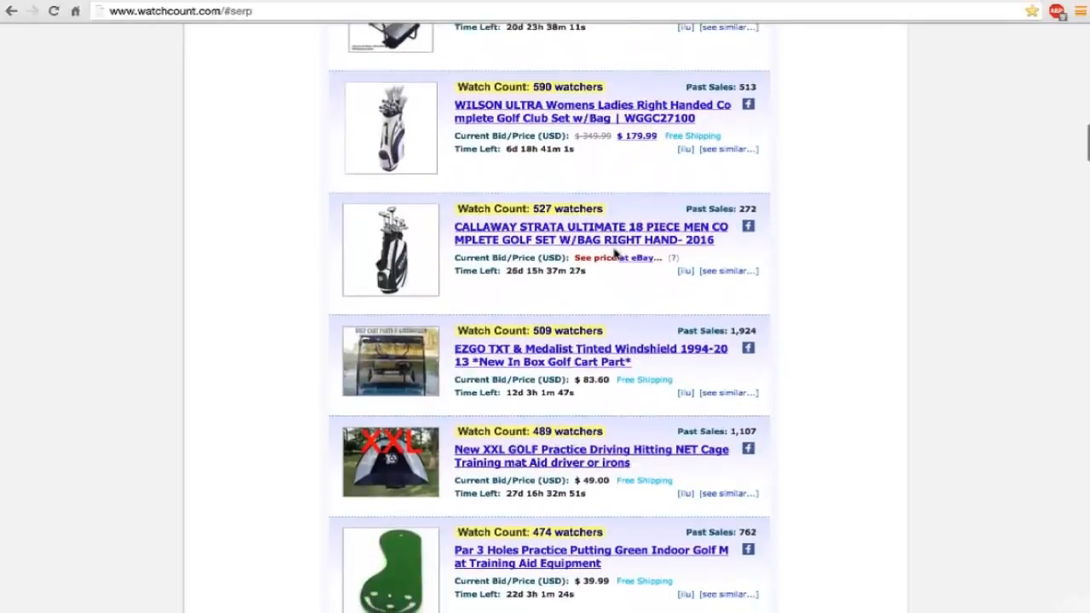
{"action": "scroll", "coordinate": [615, 253], "scroll_direction": "down", "scroll_amount": 2}
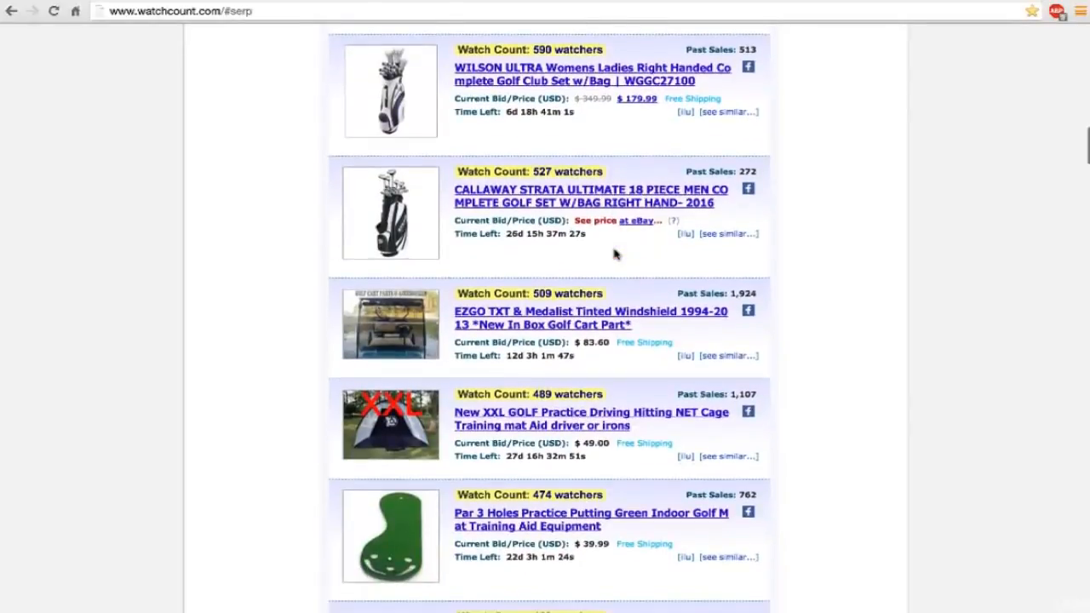
{"action": "scroll", "coordinate": [615, 254], "scroll_direction": "down", "scroll_amount": 1}
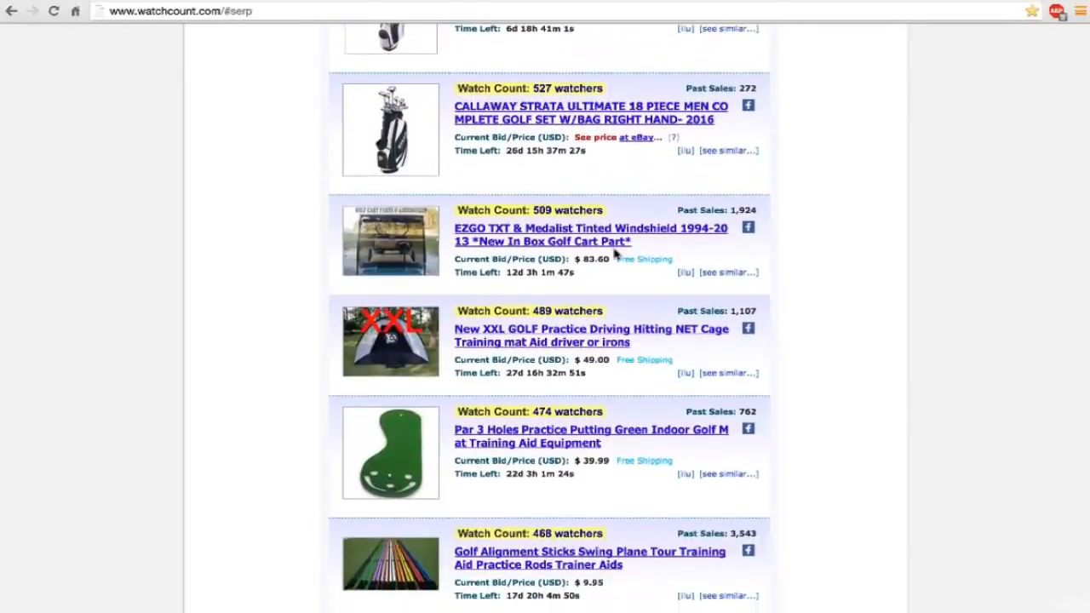
{"action": "scroll", "coordinate": [615, 254], "scroll_direction": "down", "scroll_amount": 3}
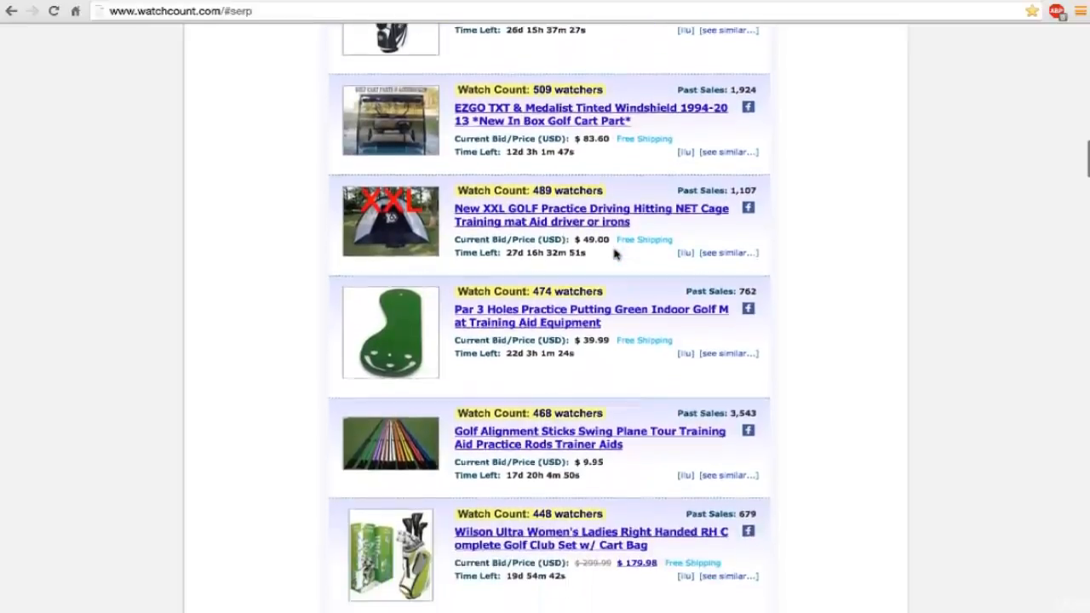
{"action": "scroll", "coordinate": [615, 254], "scroll_direction": "down", "scroll_amount": 2}
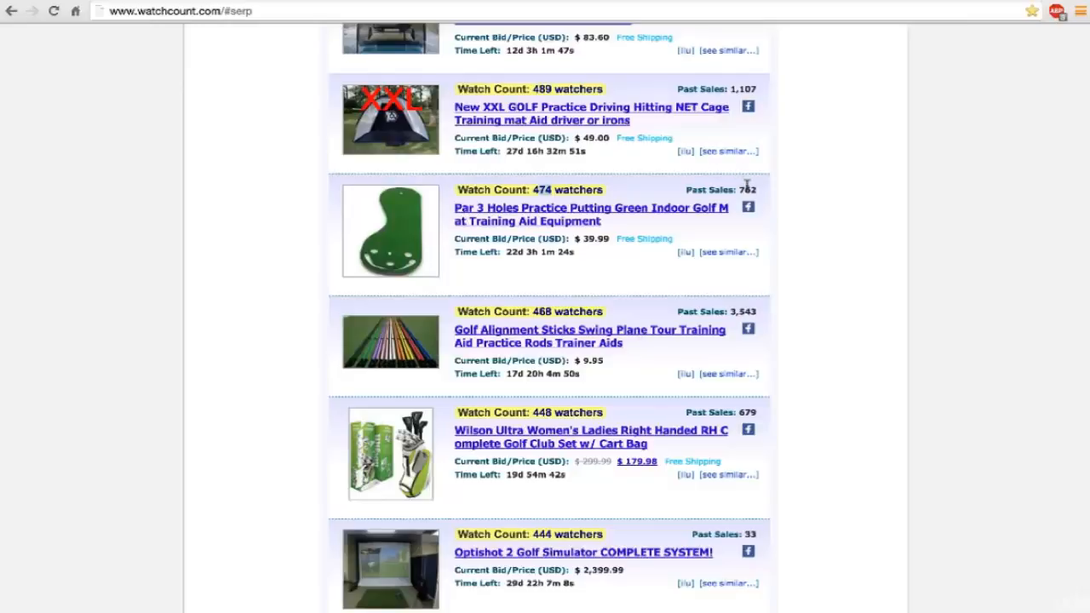
Check the past sales of the Par 3 Holes putting green and compare them with the higher-ranked golf items.
{"action": "left_click_drag", "start_coordinate": [738, 189], "coordinate": [762, 190]}
{"action": "scroll", "coordinate": [762, 190], "scroll_direction": "down", "scroll_amount": 1}
{"action": "scroll", "coordinate": [762, 191], "scroll_direction": "up", "scroll_amount": 3}
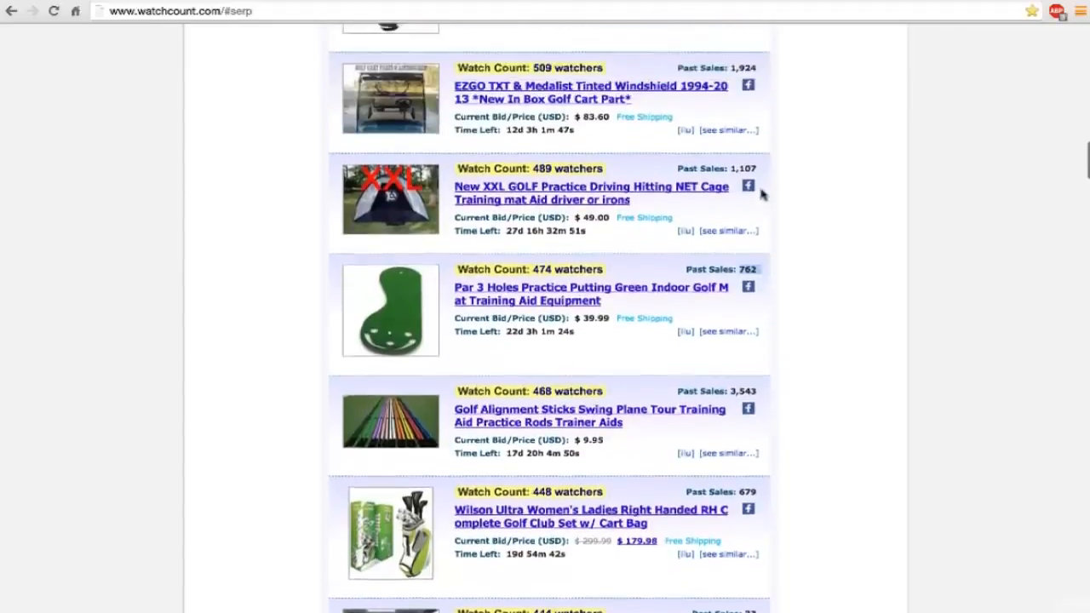
{"action": "scroll", "coordinate": [762, 194], "scroll_direction": "up", "scroll_amount": 5}
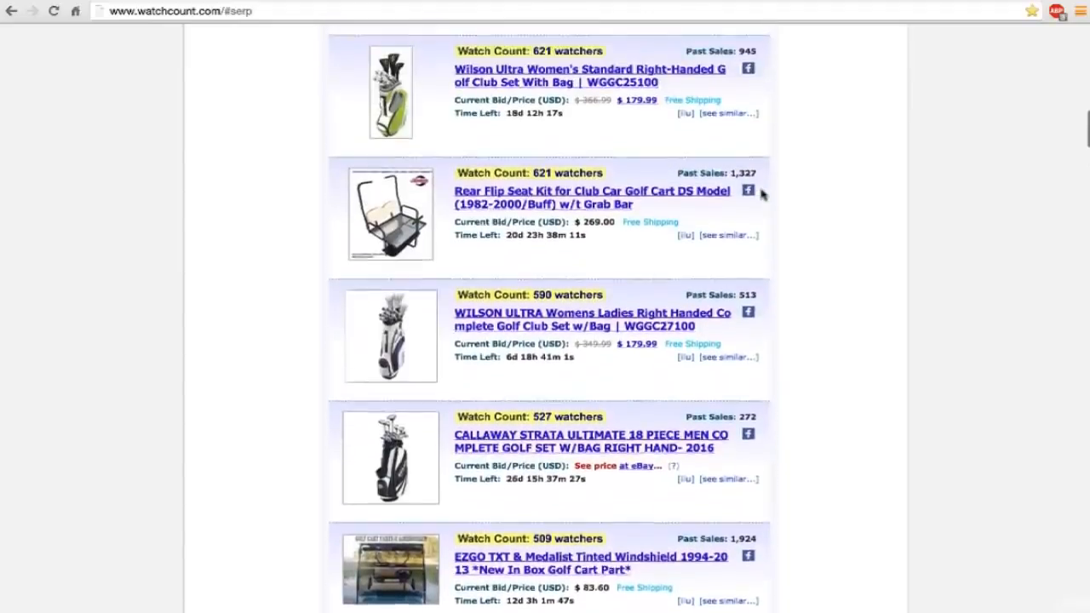
{"action": "scroll", "coordinate": [761, 194], "scroll_direction": "up", "scroll_amount": 6}
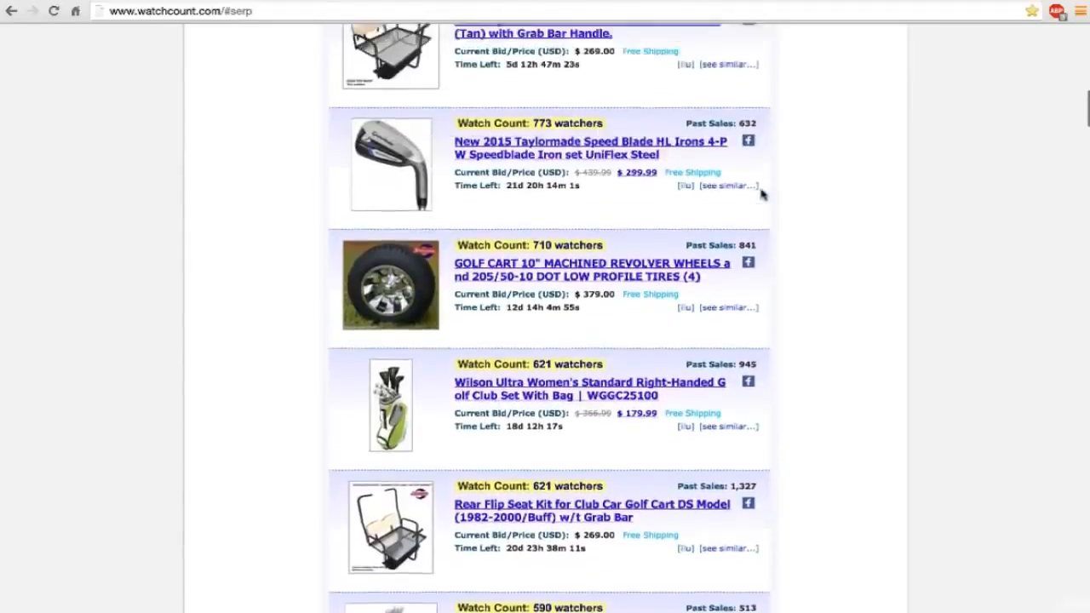
{"action": "scroll", "coordinate": [762, 194], "scroll_direction": "up", "scroll_amount": 2}
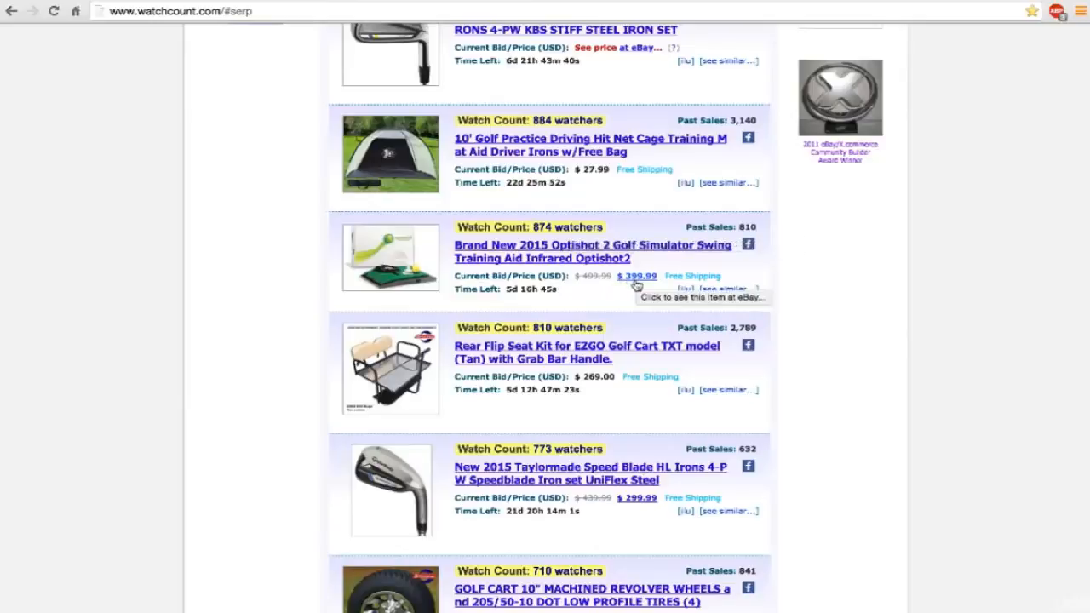
{"action": "scroll", "coordinate": [637, 286], "scroll_direction": "up", "scroll_amount": 1}
{"action": "scroll", "coordinate": [637, 285], "scroll_direction": "up", "scroll_amount": 3}
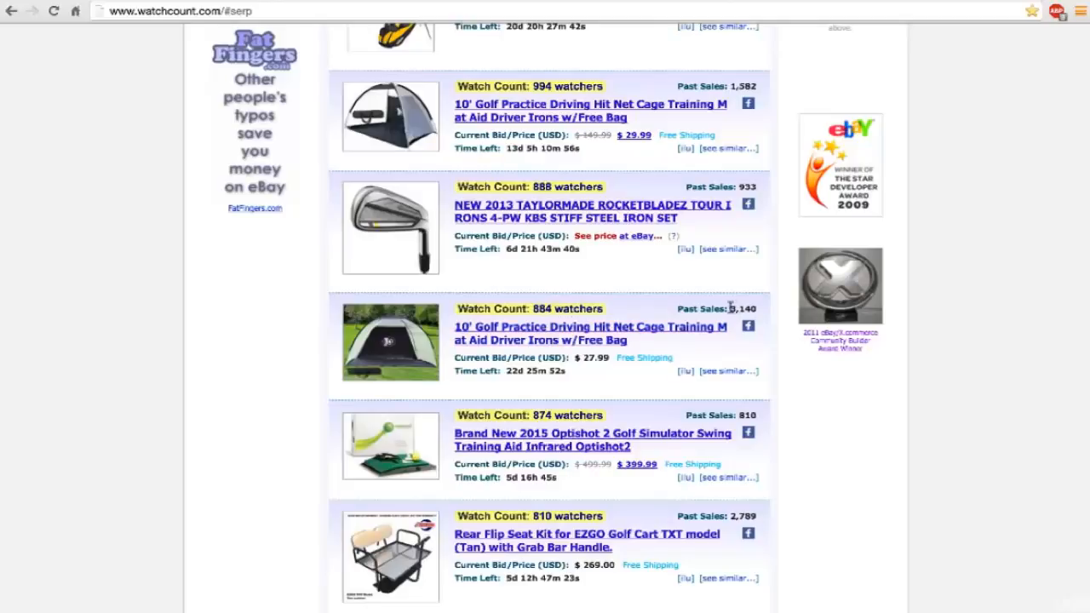
Check the past sales and price of the $27.99 10' Golf Practice Driving Hit Net Cage and open its listing in a new tab.
{"action": "left_click_drag", "start_coordinate": [730, 308], "coordinate": [757, 311]}
{"action": "left_click_drag", "start_coordinate": [585, 358], "coordinate": [603, 358]}
{"action": "right_click", "coordinate": [562, 331]}
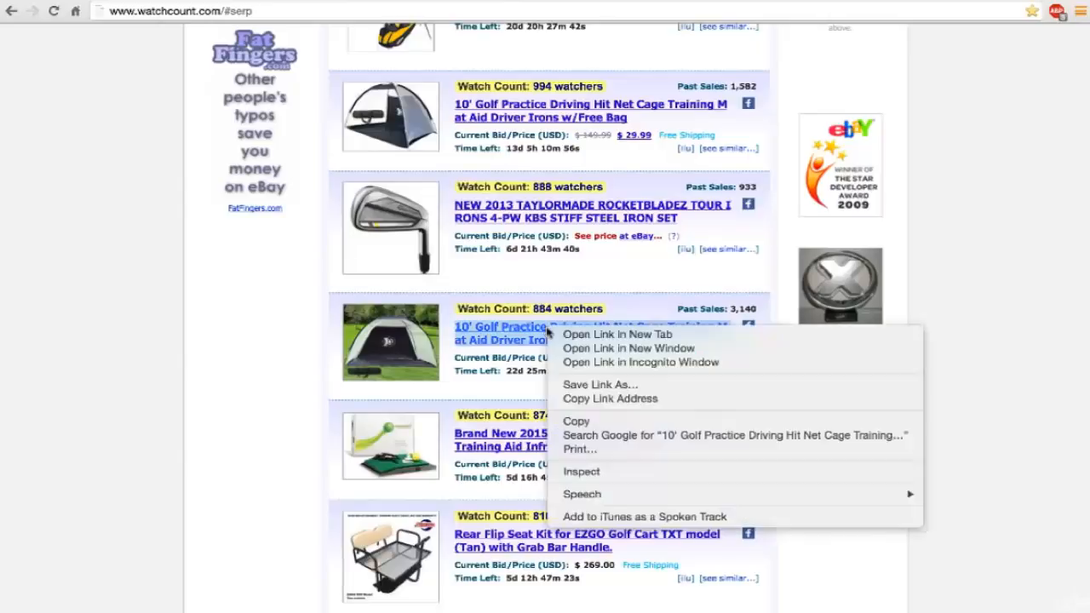
{"action": "left_click", "coordinate": [596, 335]}
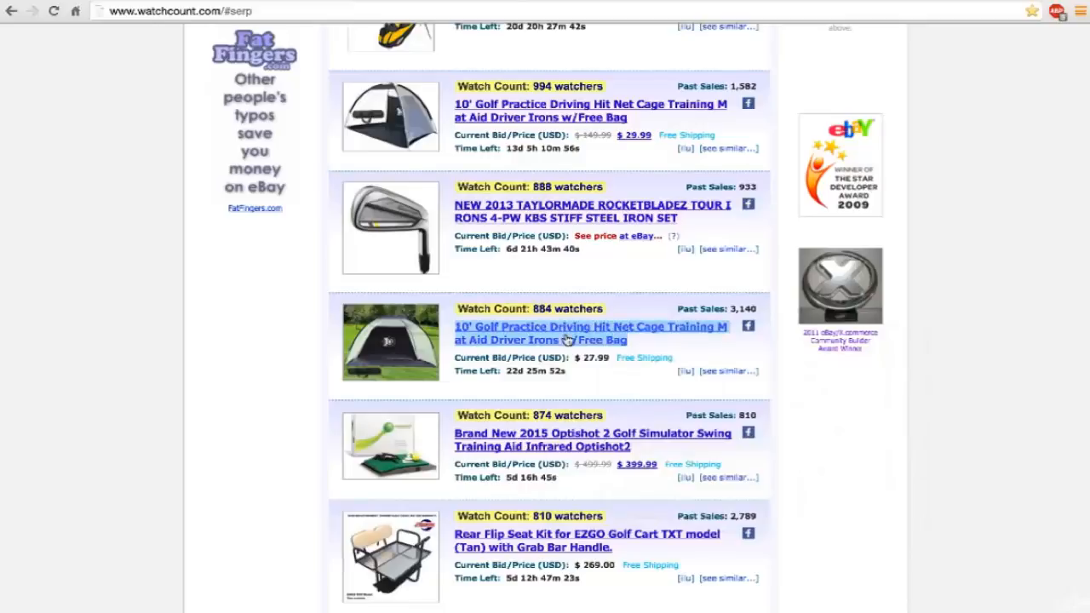
{"action": "scroll", "coordinate": [568, 339], "scroll_direction": "down", "scroll_amount": 5}
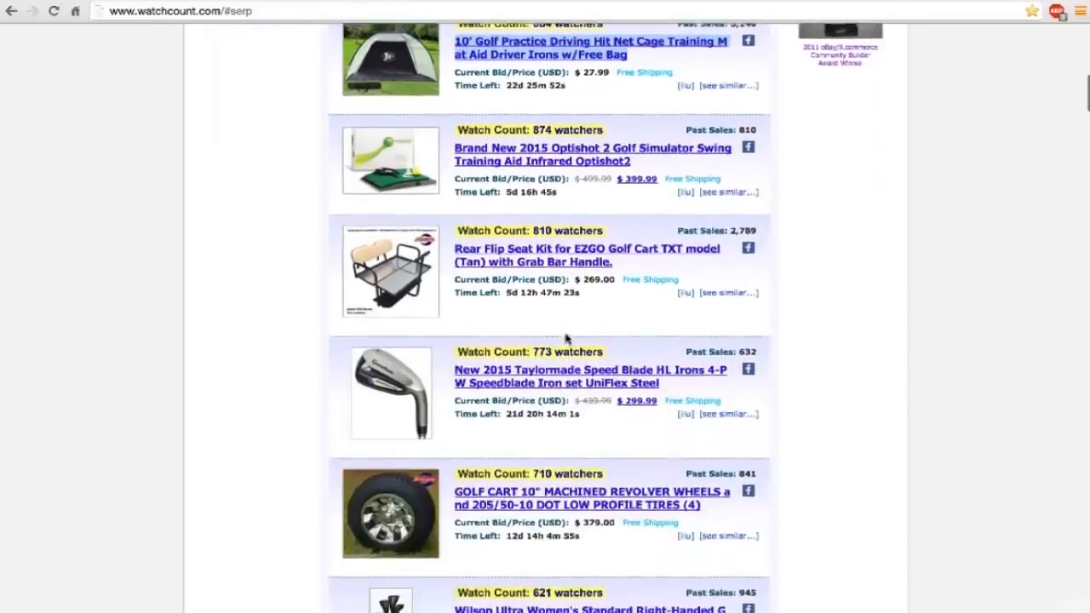
Examine the watch counts, prices and past sales of the Sporting Goods golf items from the Optishot 2 simulator to the GolfBuddy GPS watch.
{"action": "scroll", "coordinate": [567, 334], "scroll_direction": "down", "scroll_amount": 7}
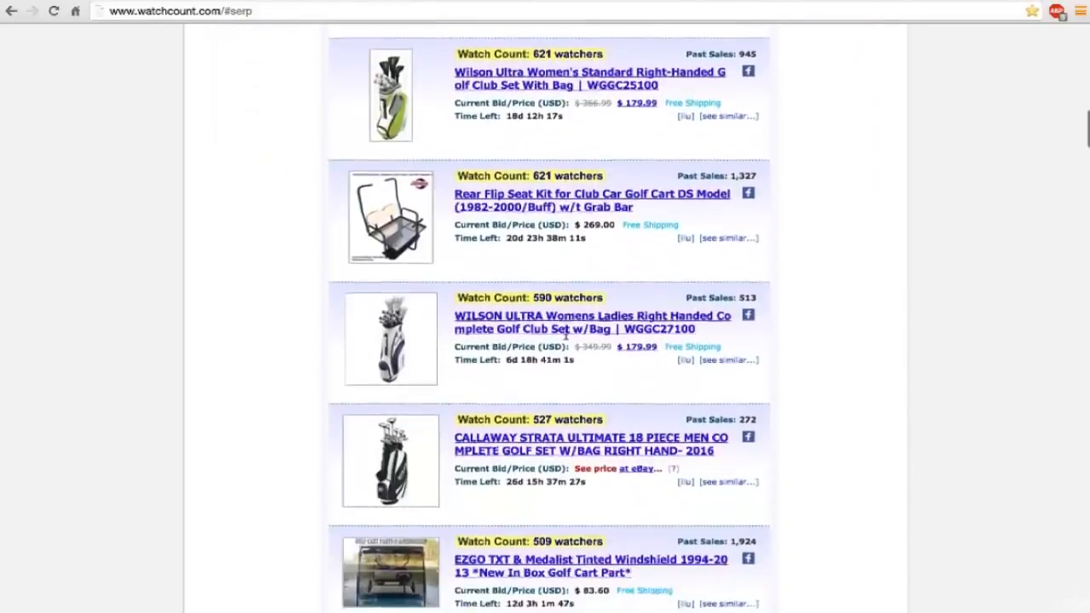
{"action": "scroll", "coordinate": [567, 335], "scroll_direction": "down", "scroll_amount": 1}
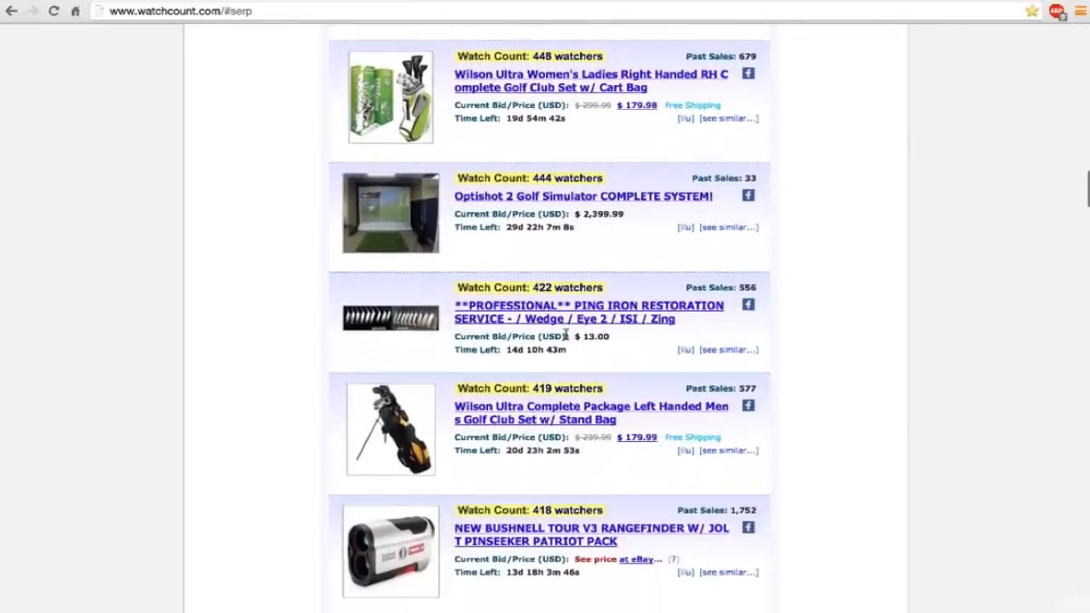
{"action": "scroll", "coordinate": [567, 338], "scroll_direction": "down", "scroll_amount": 1}
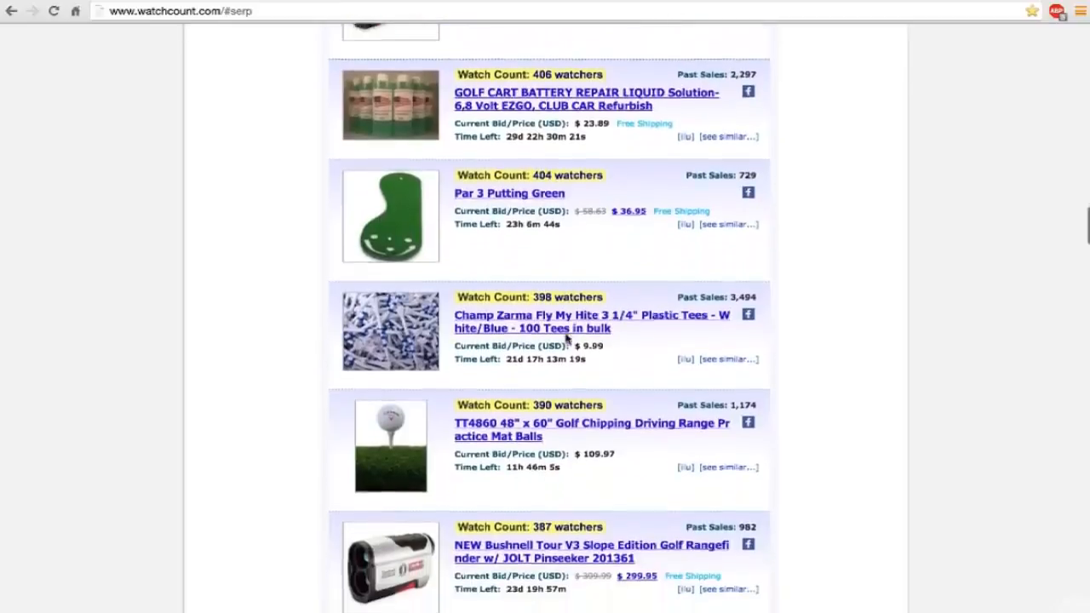
{"action": "scroll", "coordinate": [567, 338], "scroll_direction": "down", "scroll_amount": 2}
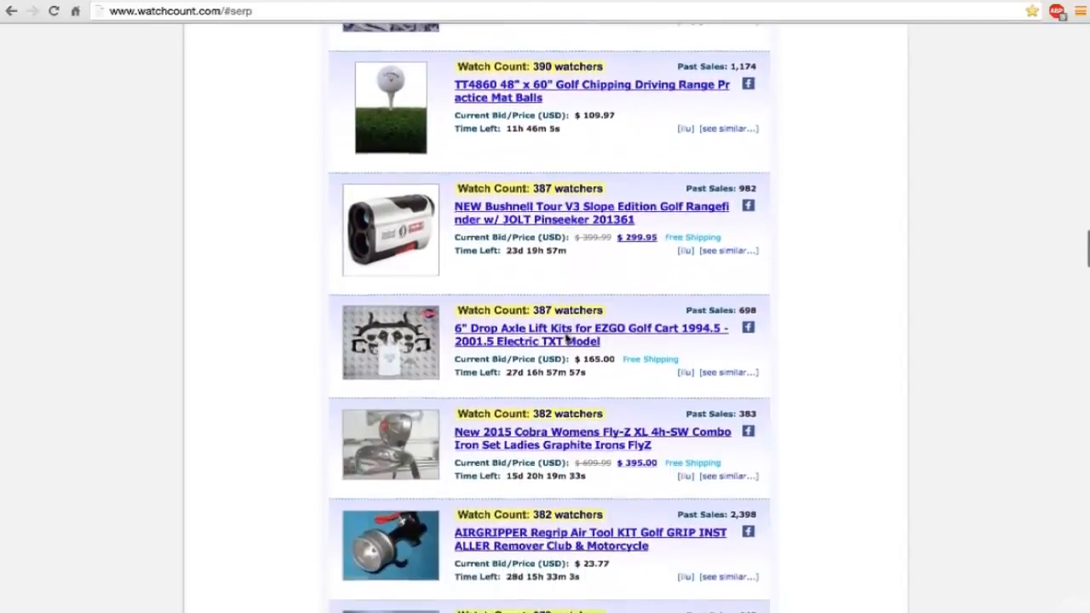
{"action": "scroll", "coordinate": [566, 339], "scroll_direction": "down", "scroll_amount": 3}
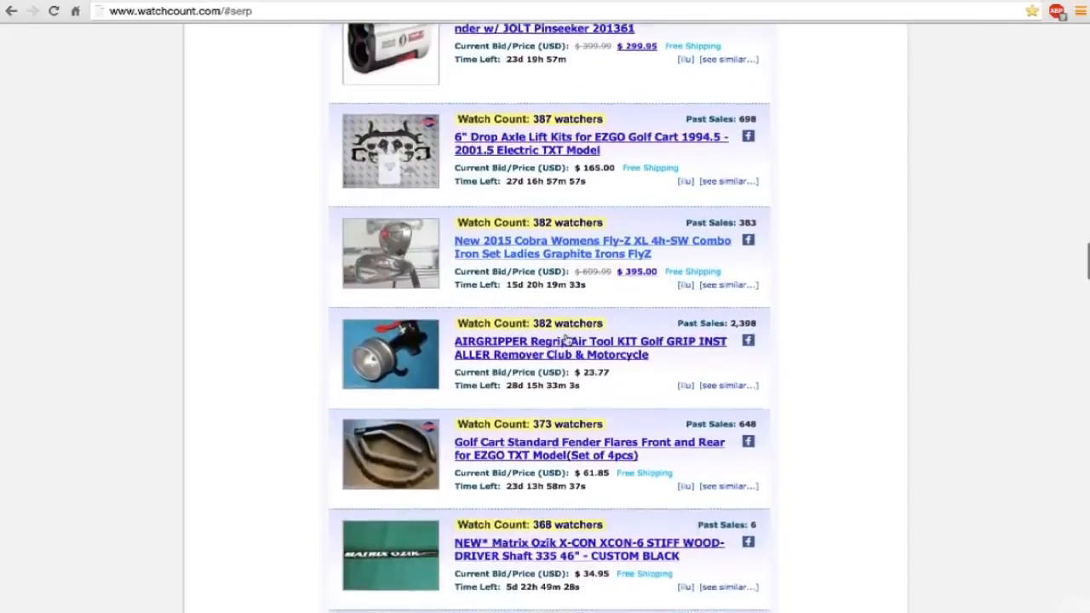
{"action": "scroll", "coordinate": [566, 338], "scroll_direction": "down", "scroll_amount": 3}
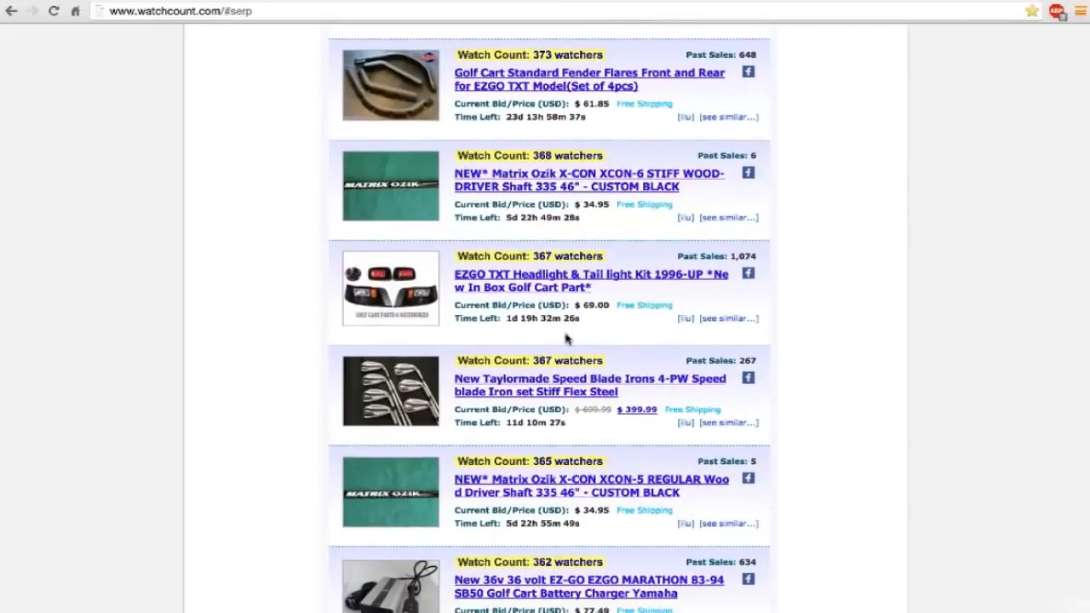
{"action": "scroll", "coordinate": [566, 338], "scroll_direction": "down", "scroll_amount": 3}
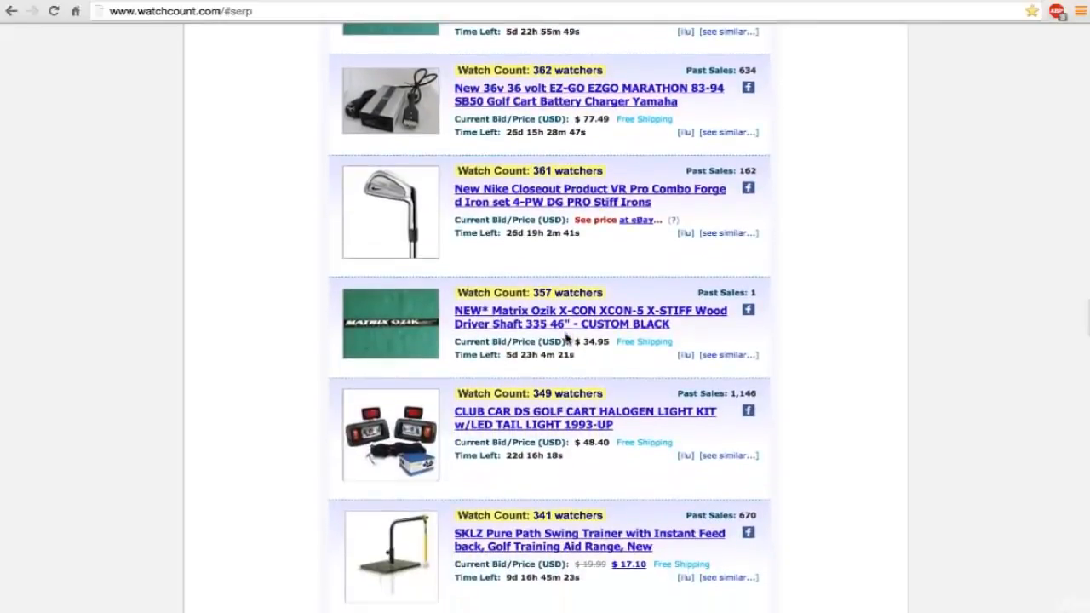
{"action": "scroll", "coordinate": [567, 338], "scroll_direction": "down", "scroll_amount": 3}
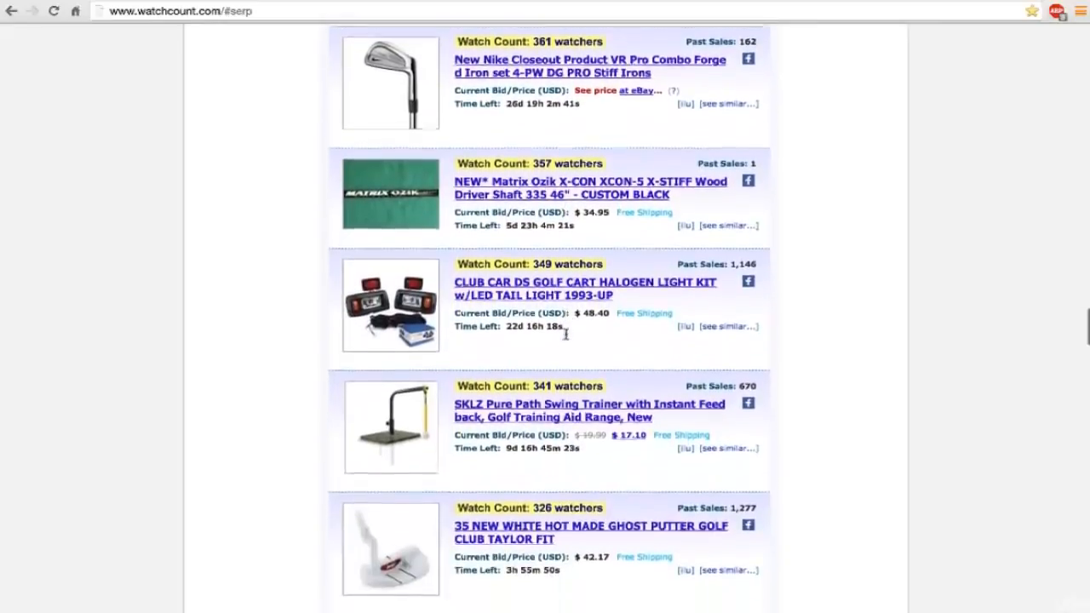
{"action": "scroll", "coordinate": [566, 335], "scroll_direction": "down", "scroll_amount": 5}
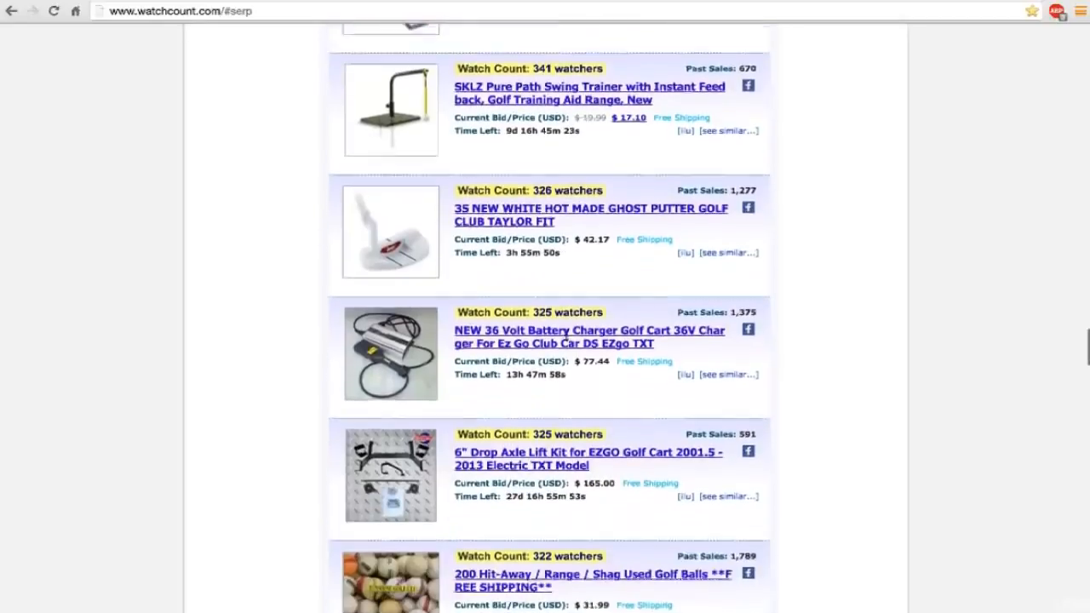
{"action": "scroll", "coordinate": [565, 335], "scroll_direction": "down", "scroll_amount": 4}
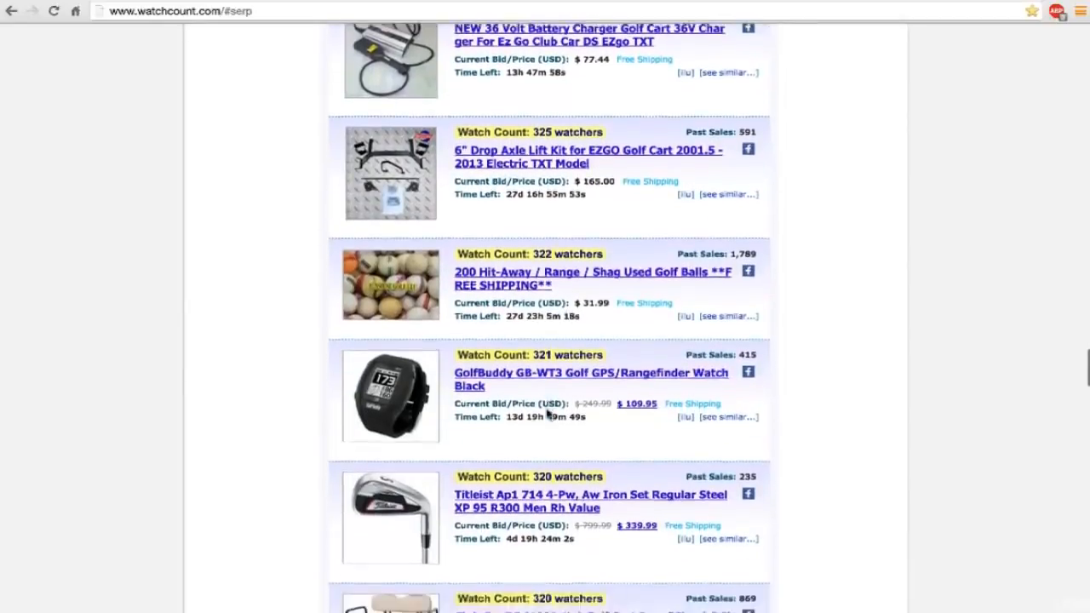
{"action": "scroll", "coordinate": [548, 414], "scroll_direction": "down", "scroll_amount": 1}
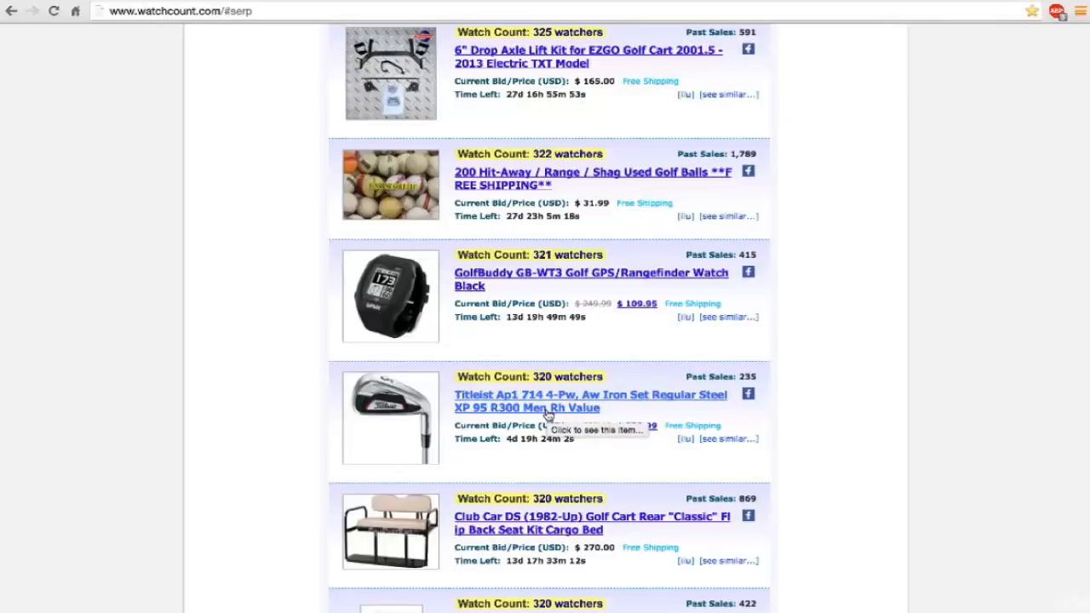
Review the remaining Sporting Goods golf items, from the Titleist iron set to the Garmin Vivoactive watch ending the list, for prices and past sales.
{"action": "scroll", "coordinate": [548, 414], "scroll_direction": "down", "scroll_amount": 2}
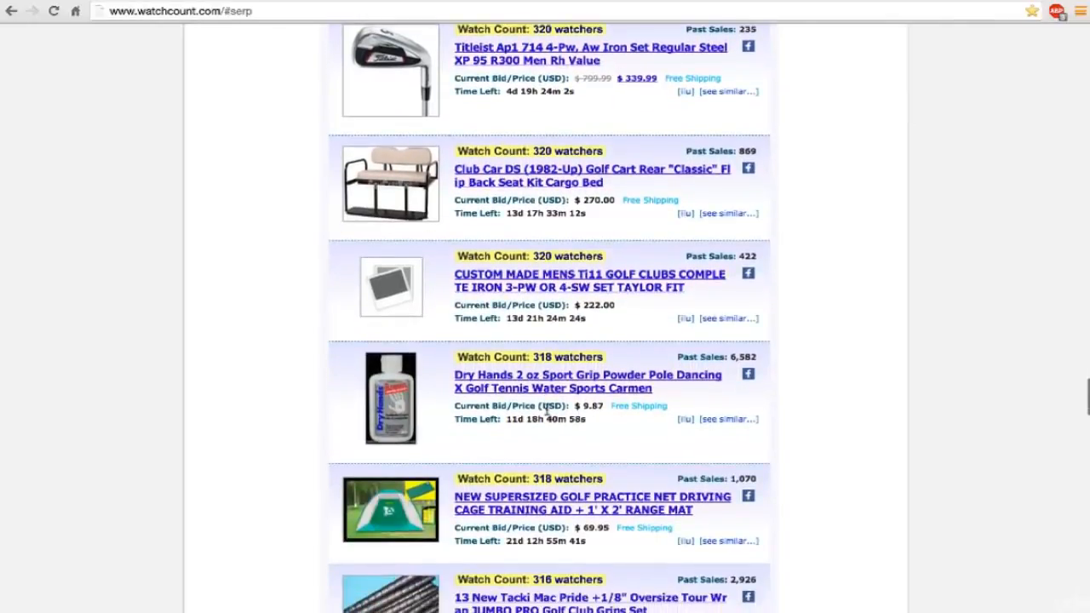
{"action": "scroll", "coordinate": [548, 413], "scroll_direction": "down", "scroll_amount": 1}
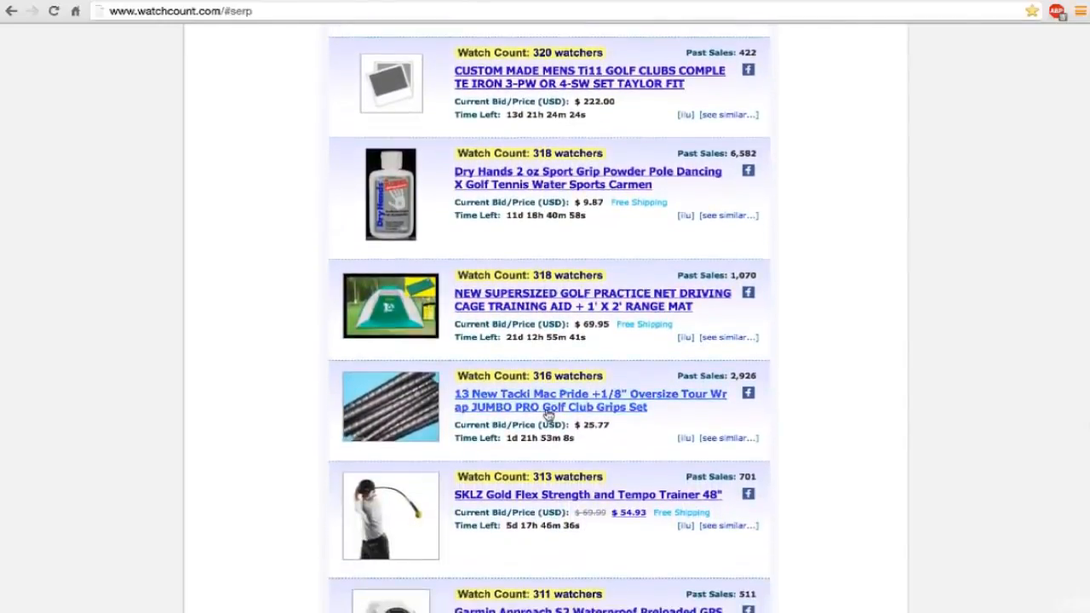
{"action": "scroll", "coordinate": [548, 413], "scroll_direction": "down", "scroll_amount": 1}
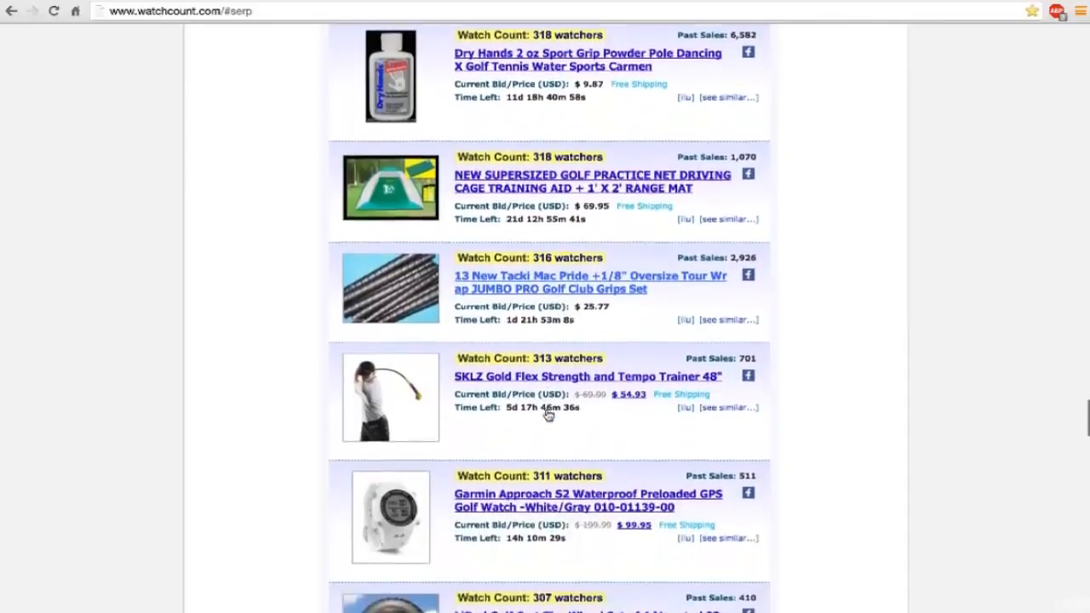
{"action": "scroll", "coordinate": [548, 415], "scroll_direction": "down", "scroll_amount": 1}
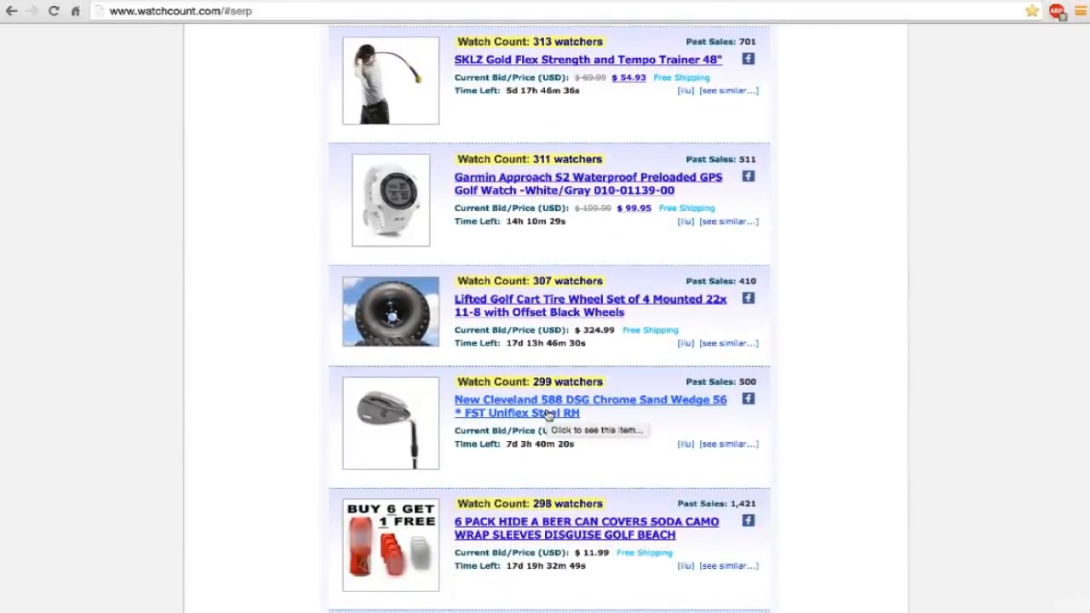
{"action": "scroll", "coordinate": [548, 415], "scroll_direction": "down", "scroll_amount": 2}
{"action": "scroll", "coordinate": [547, 415], "scroll_direction": "down", "scroll_amount": 3}
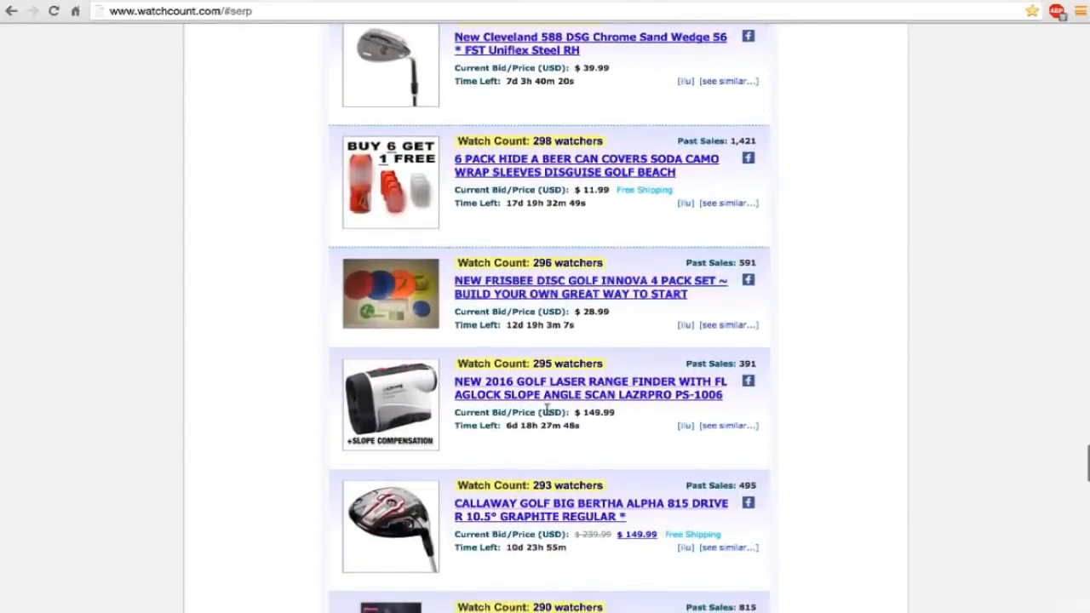
{"action": "scroll", "coordinate": [550, 410], "scroll_direction": "down", "scroll_amount": 1}
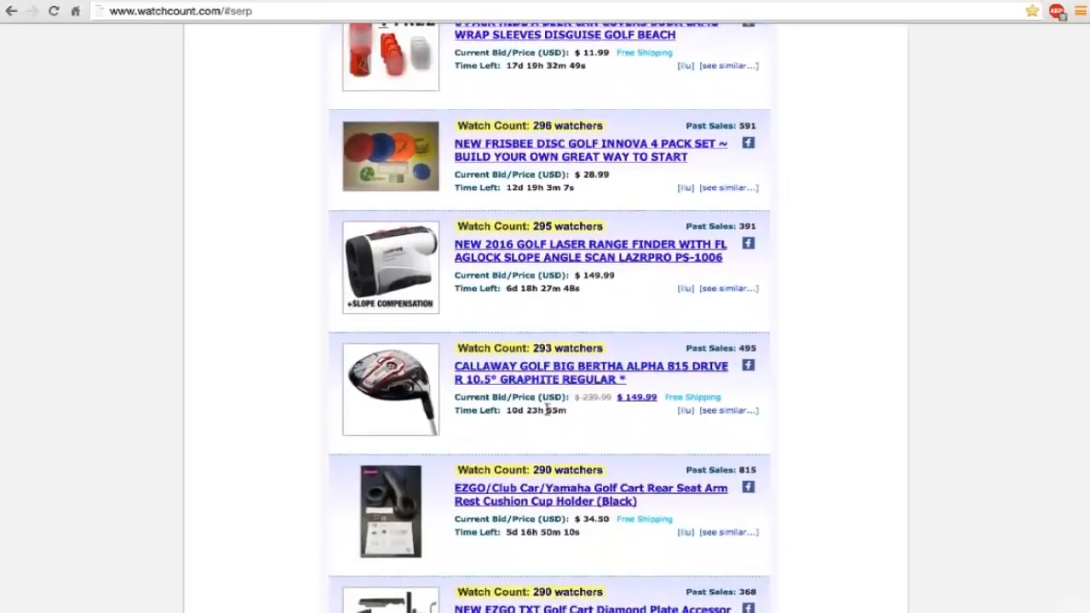
{"action": "scroll", "coordinate": [548, 410], "scroll_direction": "down", "scroll_amount": 1}
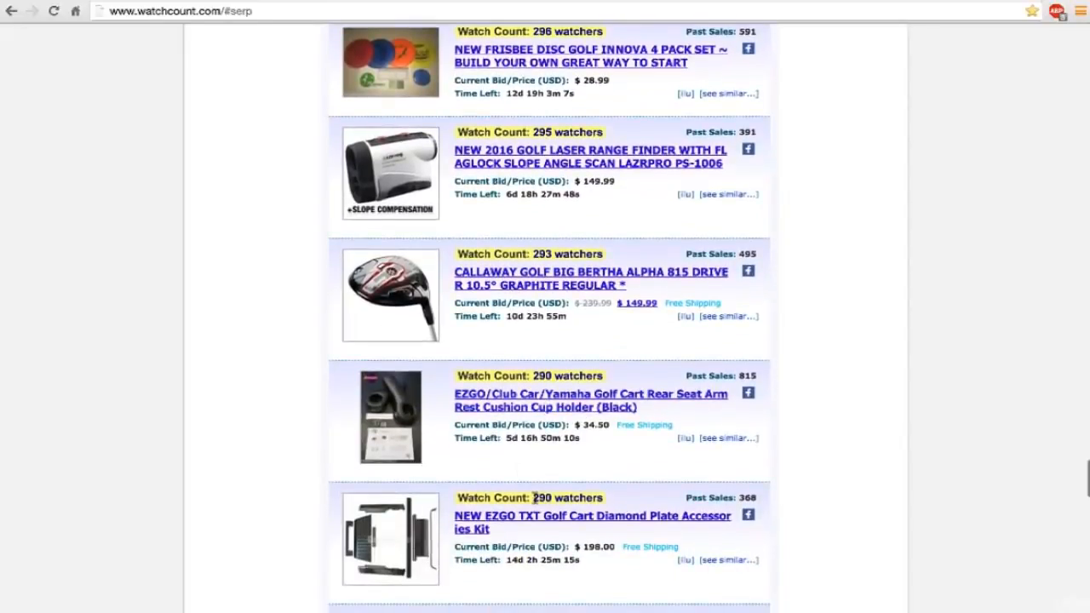
{"action": "scroll", "coordinate": [549, 498], "scroll_direction": "down", "scroll_amount": 1}
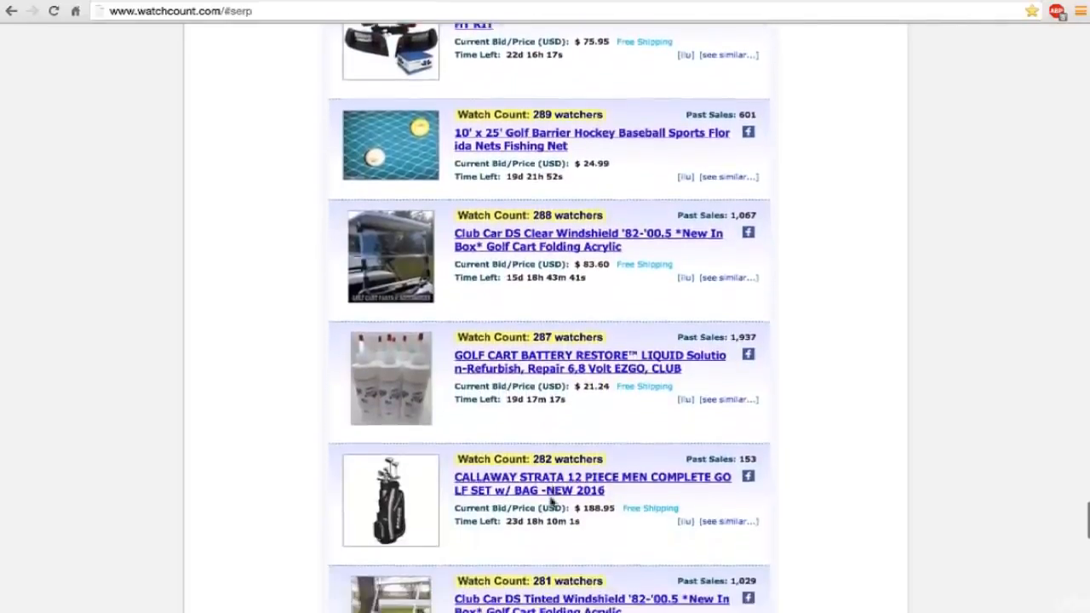
{"action": "scroll", "coordinate": [552, 503], "scroll_direction": "down", "scroll_amount": 3}
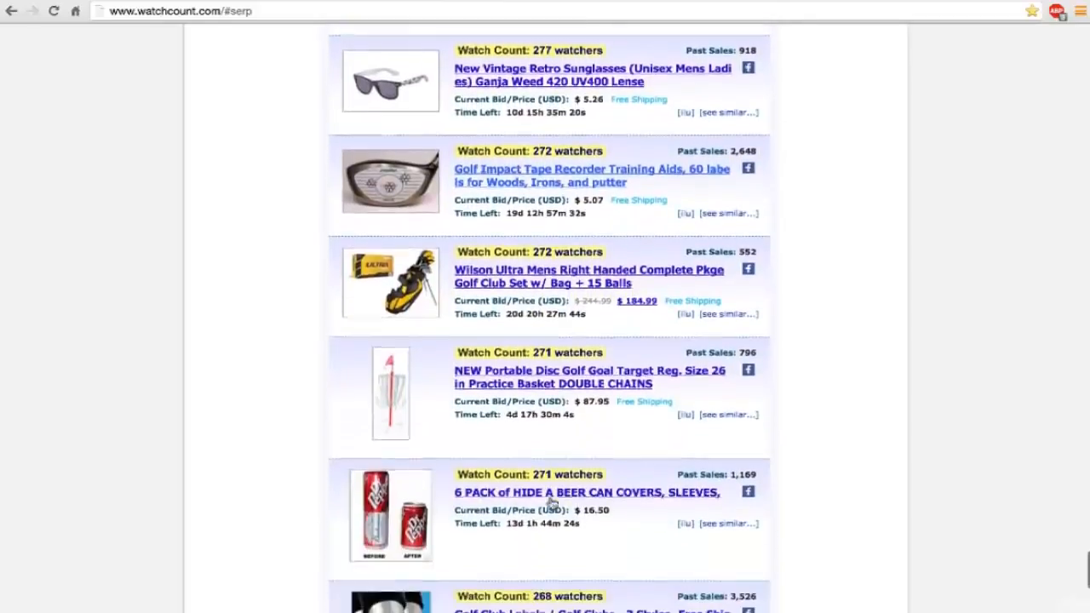
{"action": "scroll", "coordinate": [552, 503], "scroll_direction": "down", "scroll_amount": 3}
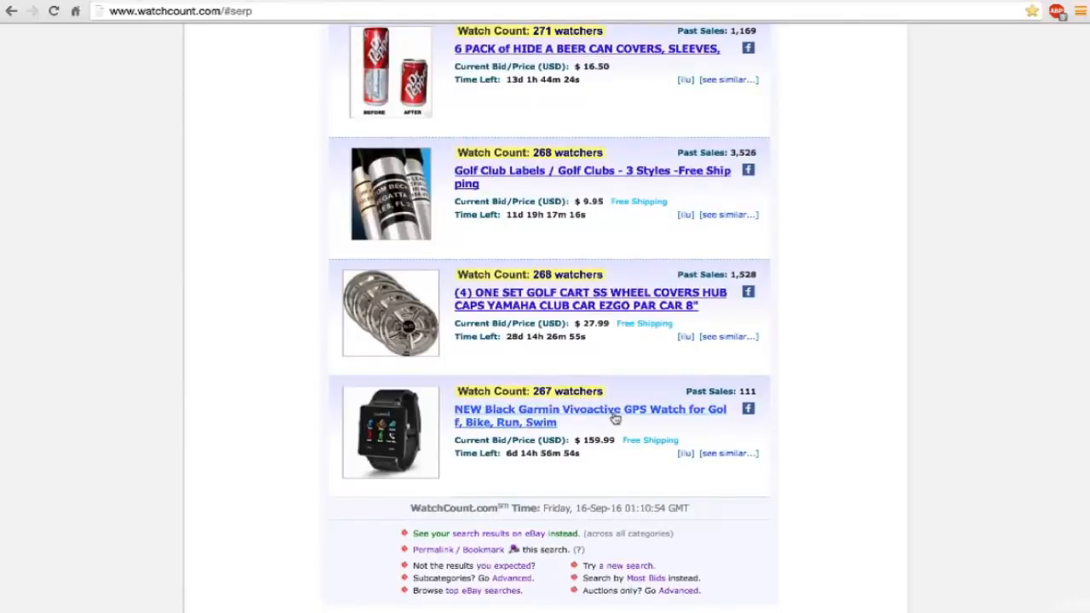
{"action": "scroll", "coordinate": [581, 377], "scroll_direction": "down", "scroll_amount": 1}
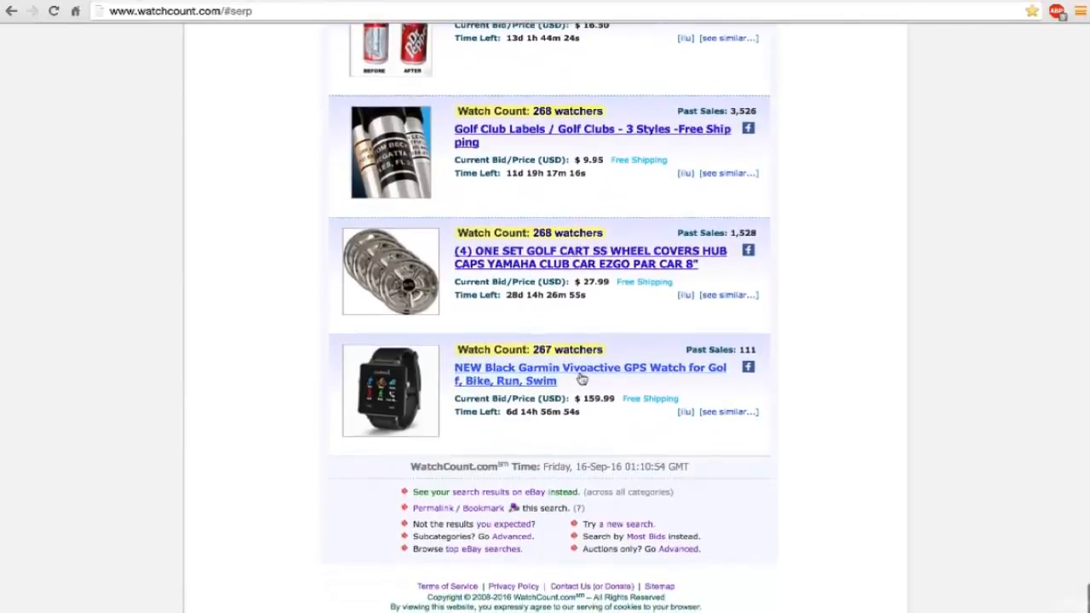
{"action": "scroll", "coordinate": [581, 378], "scroll_direction": "down", "scroll_amount": 2}
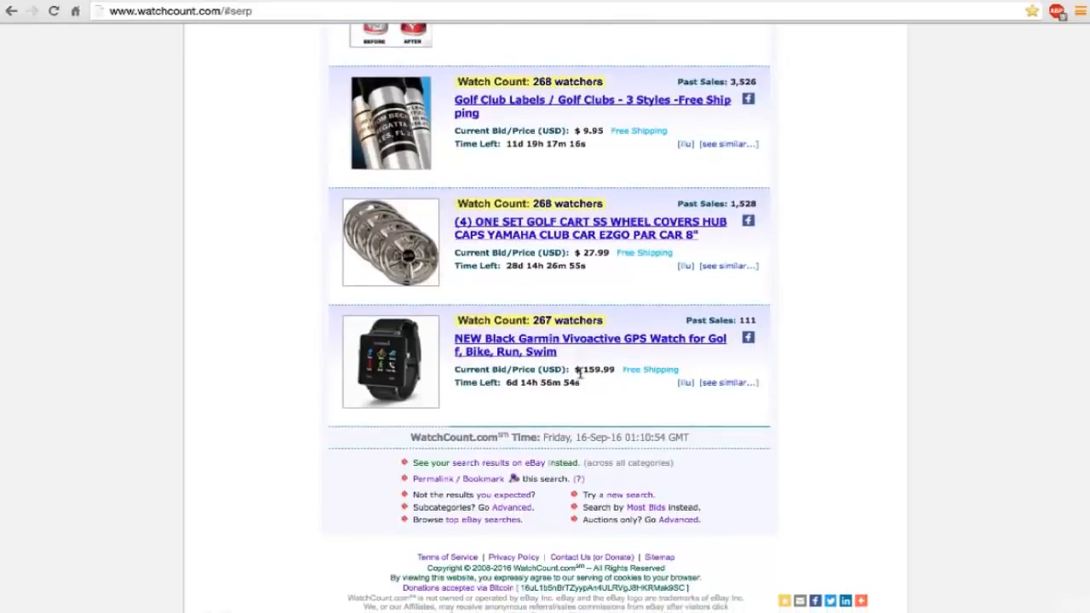
Search for the most-watched eBay items with the keyword "golf" again, with no category selected.
{"action": "scroll", "coordinate": [581, 377], "scroll_direction": "up", "scroll_amount": 10}
{"action": "scroll", "coordinate": [581, 377], "scroll_direction": "up", "scroll_amount": 20}
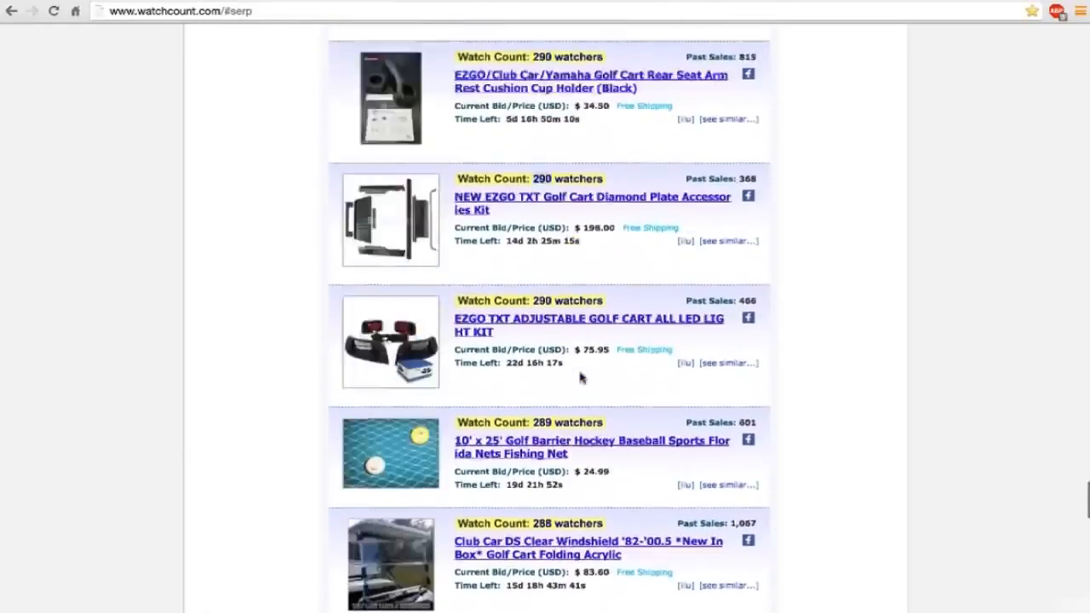
{"action": "scroll", "coordinate": [569, 313], "scroll_direction": "up", "scroll_amount": 8}
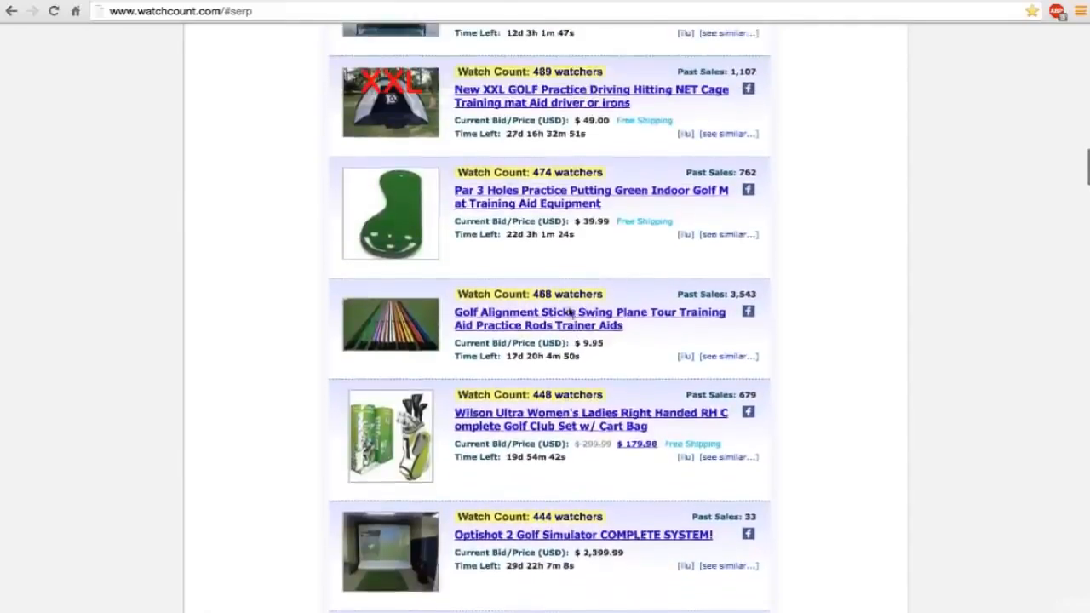
{"action": "scroll", "coordinate": [569, 313], "scroll_direction": "up", "scroll_amount": 6}
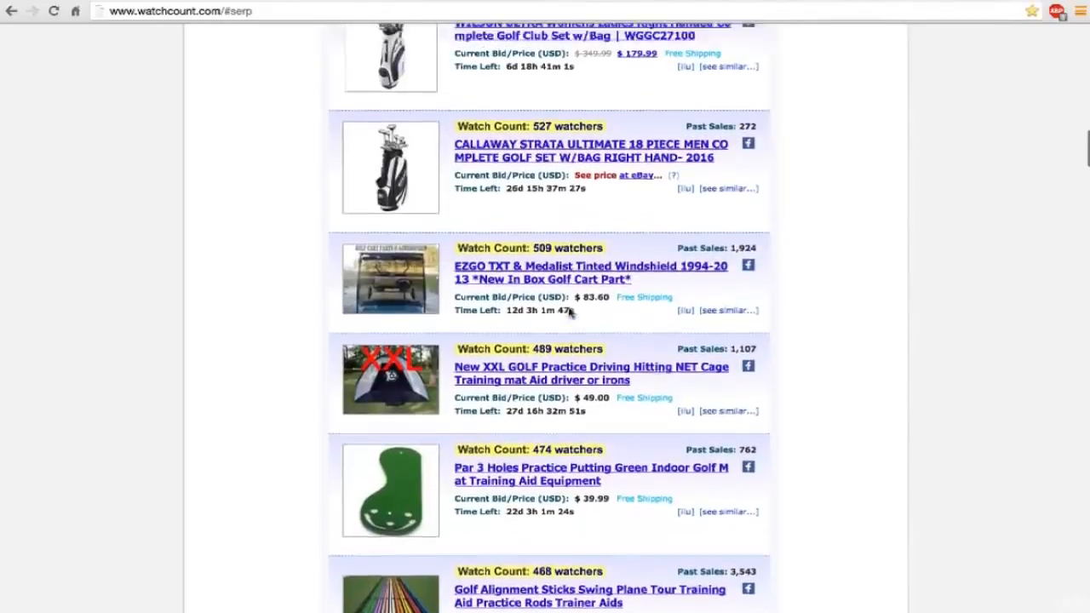
{"action": "scroll", "coordinate": [569, 312], "scroll_direction": "up", "scroll_amount": 5}
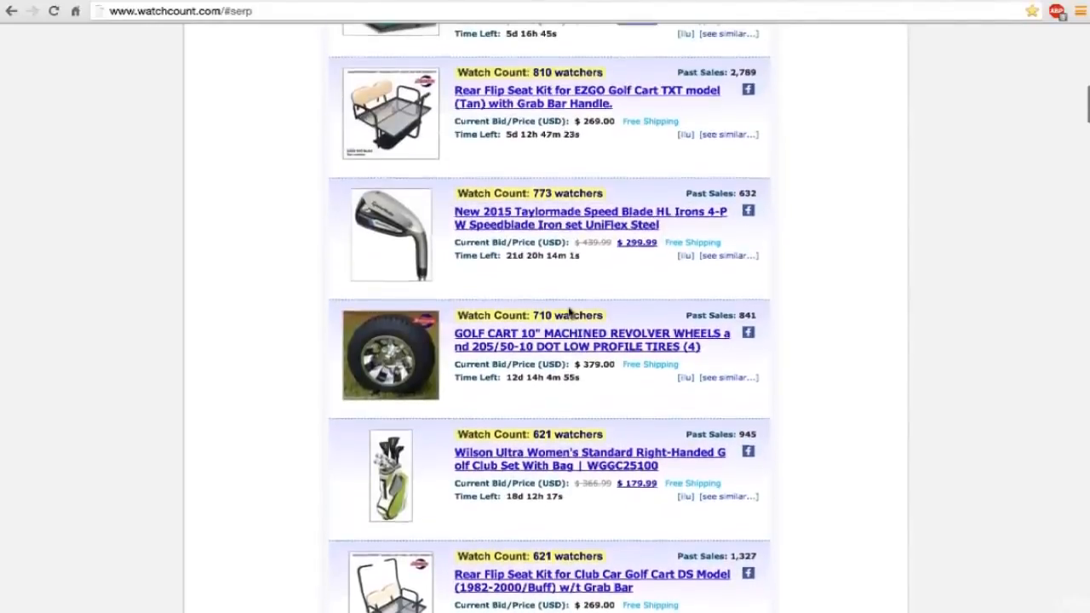
{"action": "scroll", "coordinate": [569, 313], "scroll_direction": "up", "scroll_amount": 6}
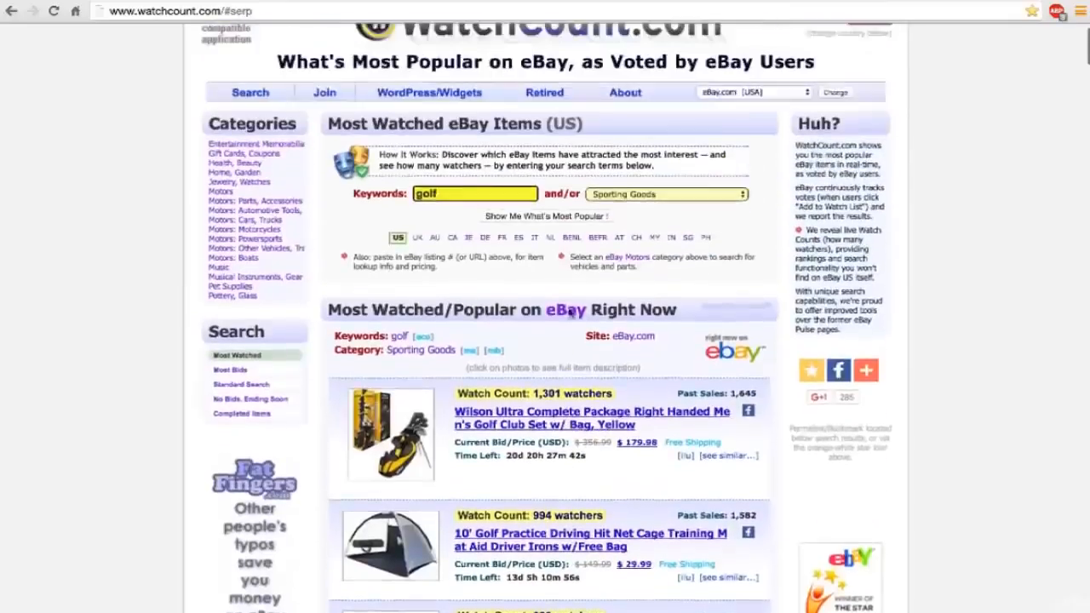
{"action": "scroll", "coordinate": [464, 242], "scroll_direction": "down", "scroll_amount": 3}
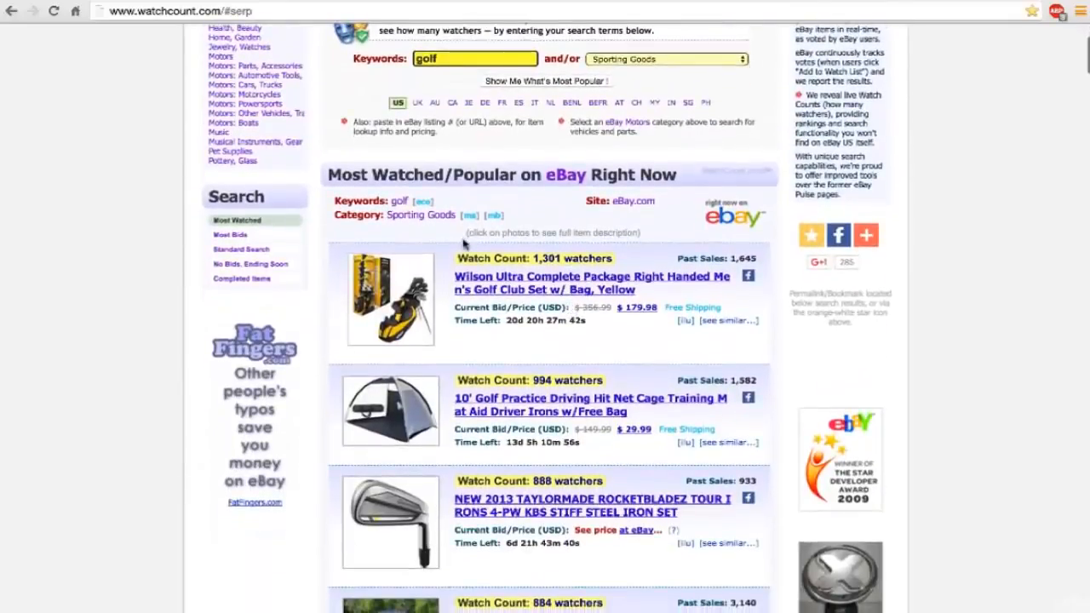
{"action": "scroll", "coordinate": [453, 234], "scroll_direction": "up", "scroll_amount": 1}
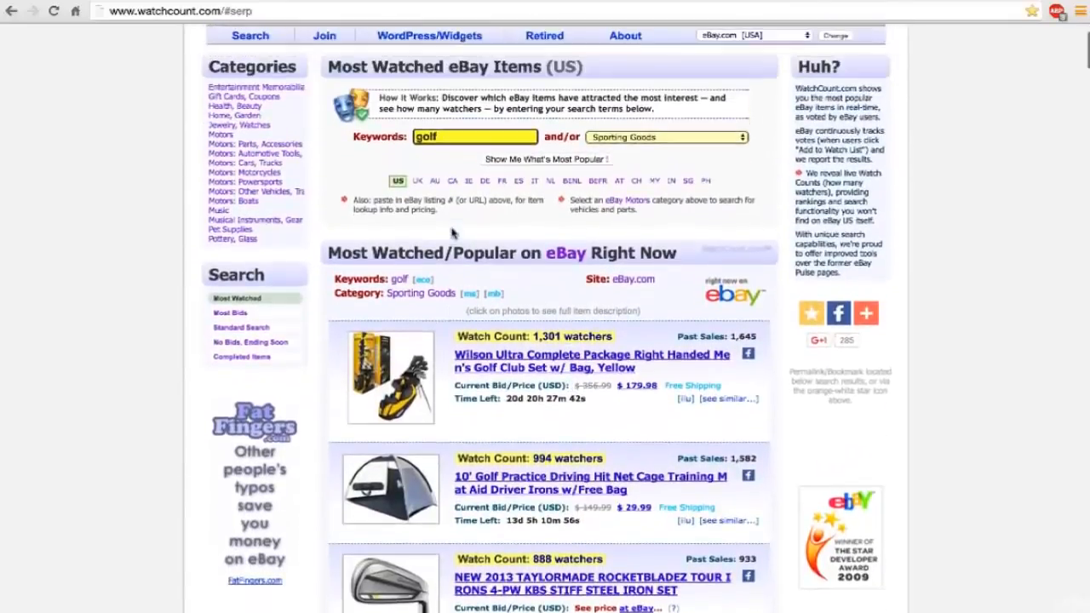
{"action": "left_click", "coordinate": [629, 138]}
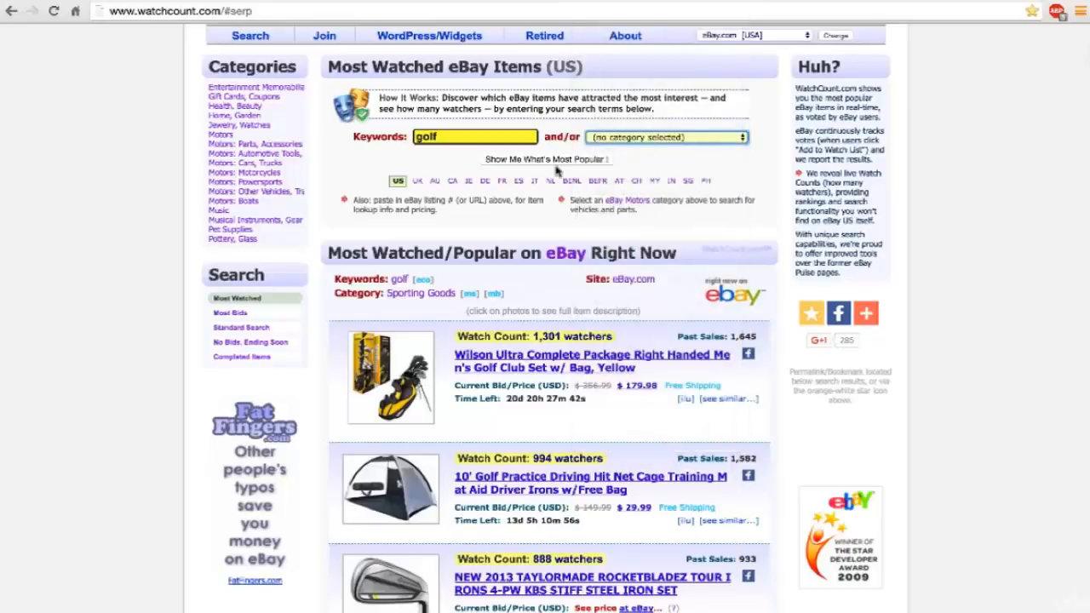
{"action": "left_click", "coordinate": [543, 160]}
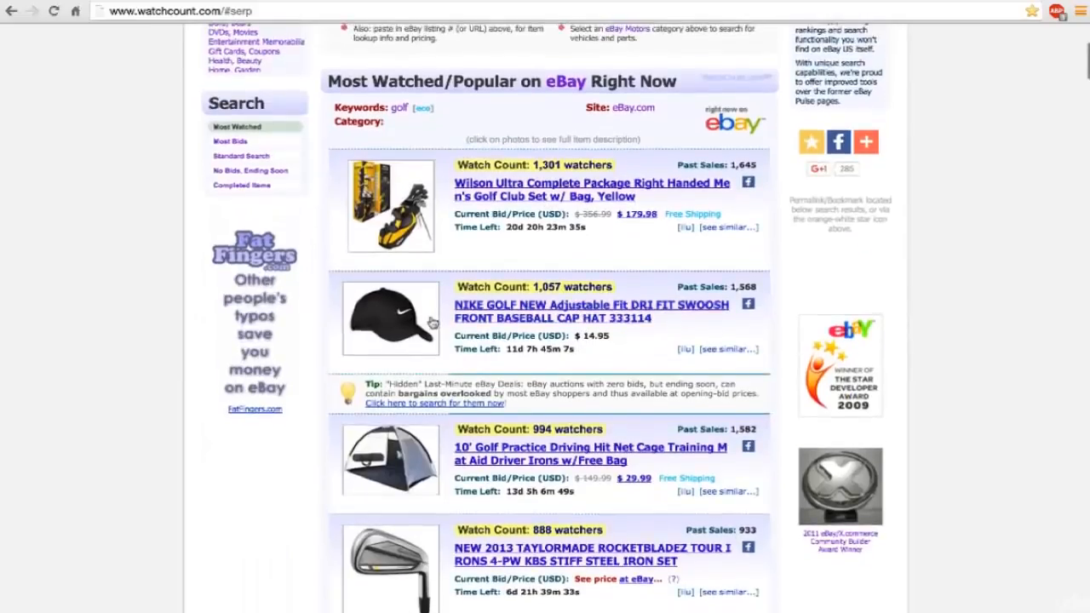
Examine the watch counts, prices and past sales of the all-category golf items, from the Wilson Ultra men's club set to the Nitrogen polarized sunglasses.
{"action": "scroll", "coordinate": [432, 321], "scroll_direction": "down", "scroll_amount": 6}
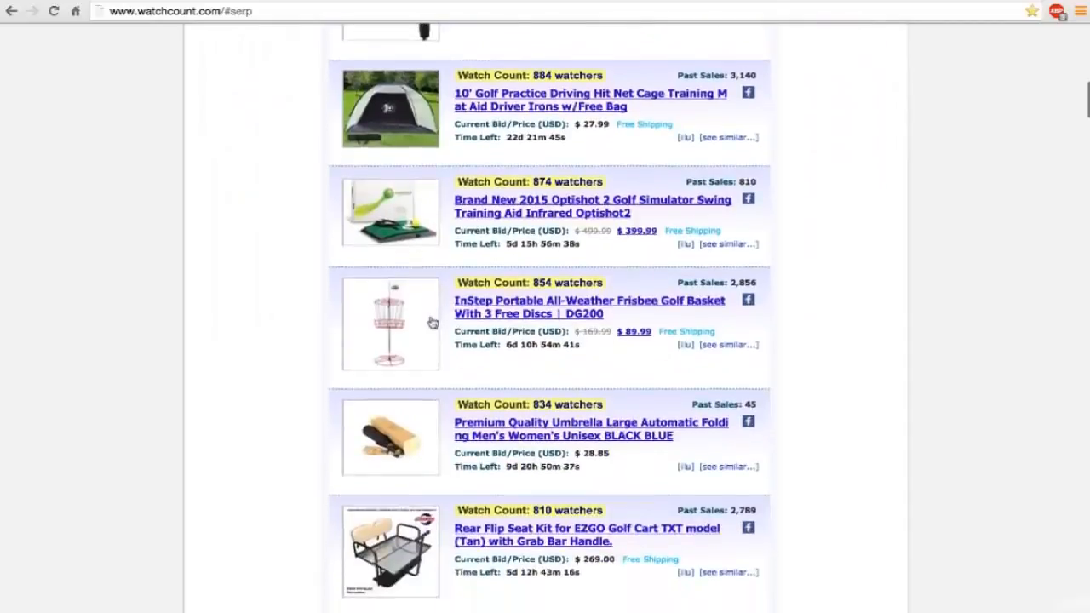
{"action": "scroll", "coordinate": [432, 322], "scroll_direction": "up", "scroll_amount": 6}
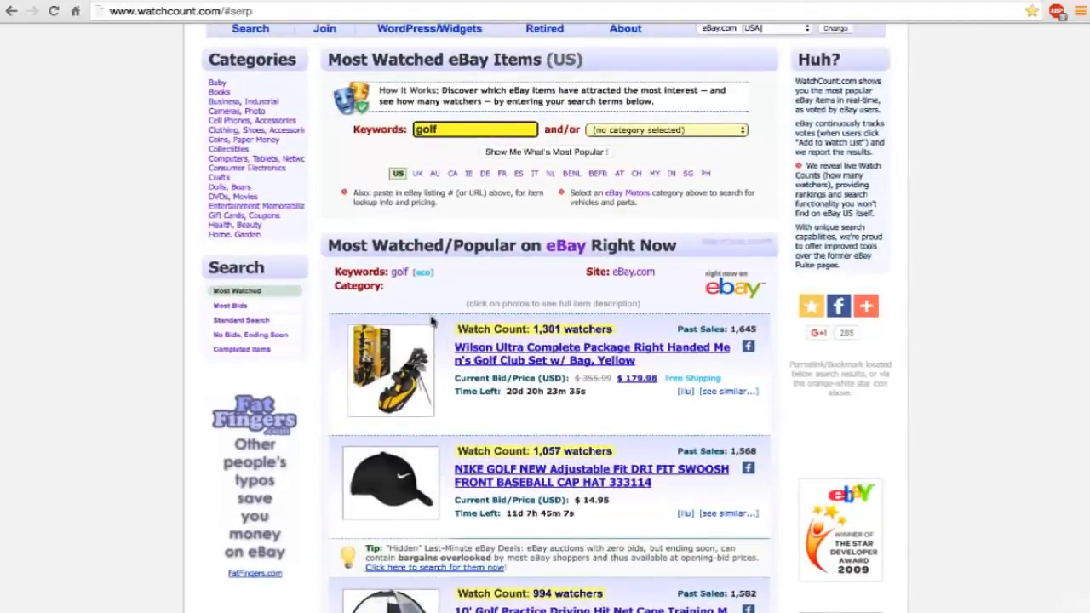
{"action": "scroll", "coordinate": [432, 321], "scroll_direction": "up", "scroll_amount": 1}
{"action": "scroll", "coordinate": [431, 321], "scroll_direction": "down", "scroll_amount": 7}
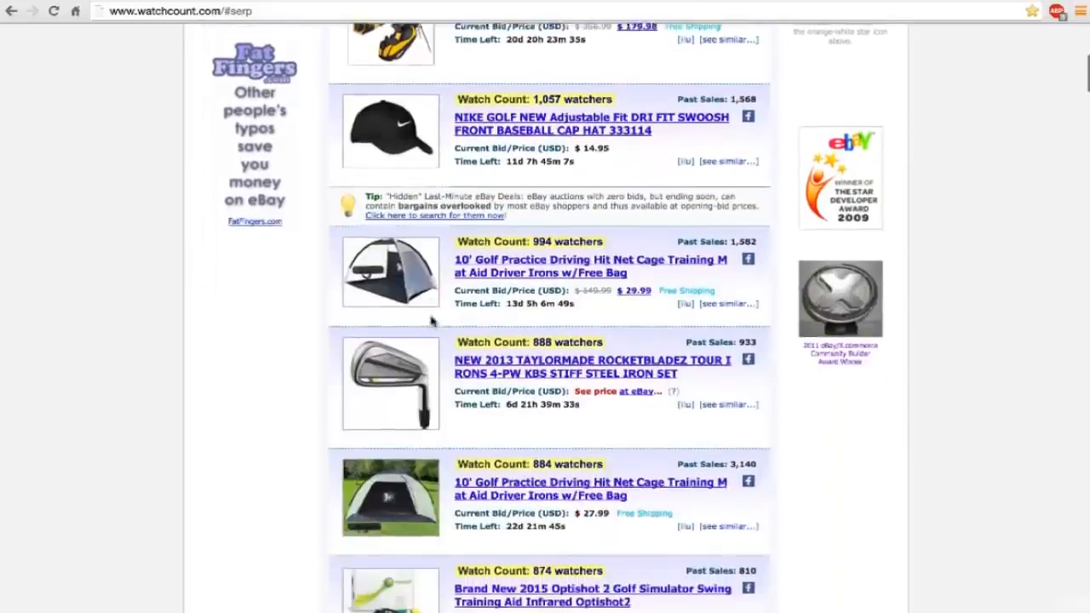
{"action": "scroll", "coordinate": [432, 322], "scroll_direction": "down", "scroll_amount": 8}
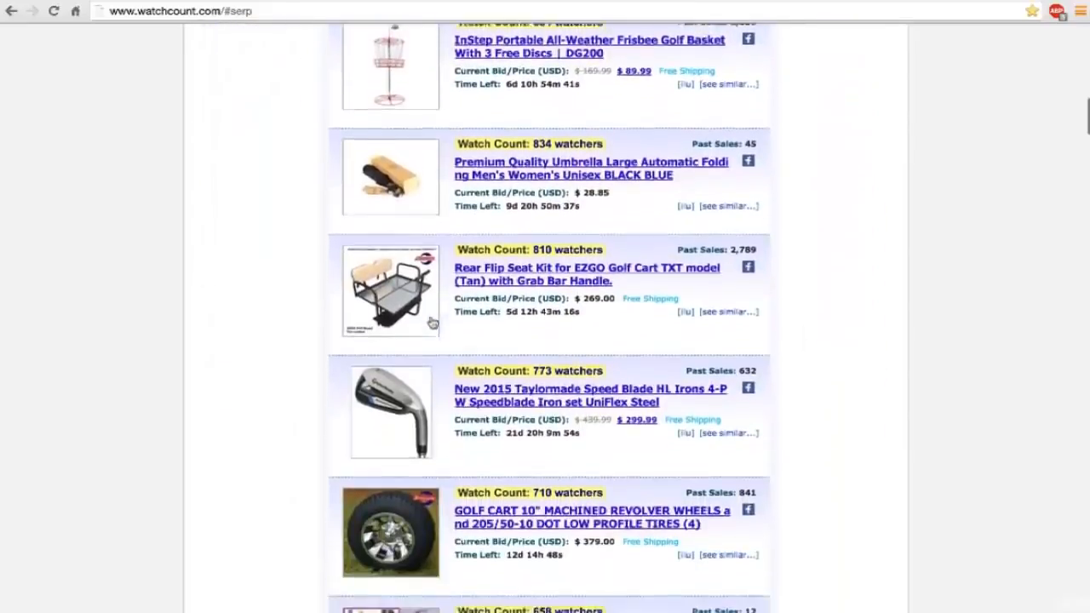
{"action": "scroll", "coordinate": [432, 321], "scroll_direction": "down", "scroll_amount": 2}
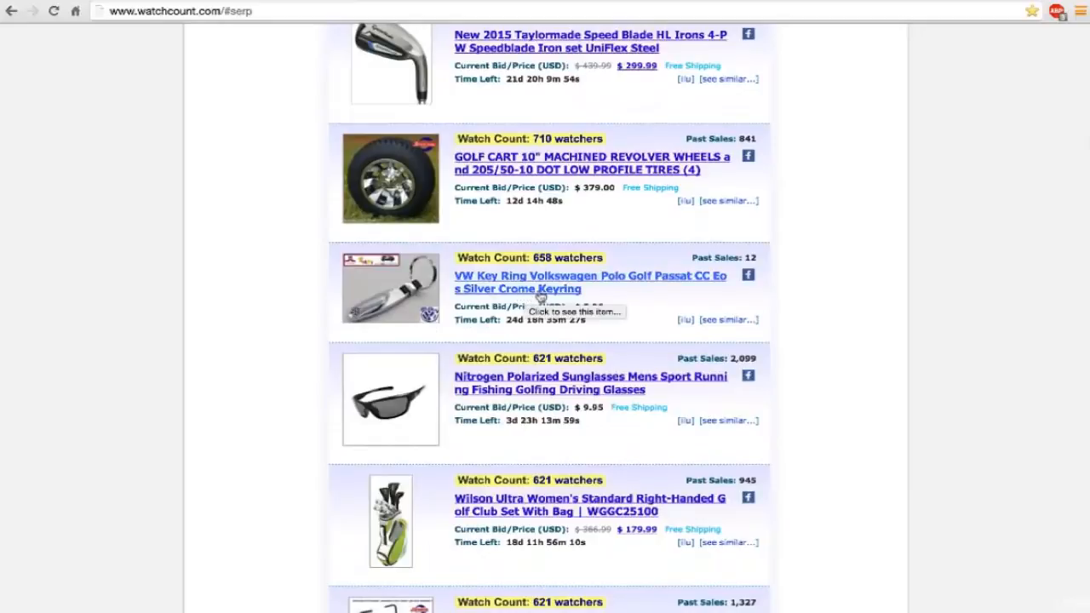
{"action": "scroll", "coordinate": [542, 295], "scroll_direction": "down", "scroll_amount": 2}
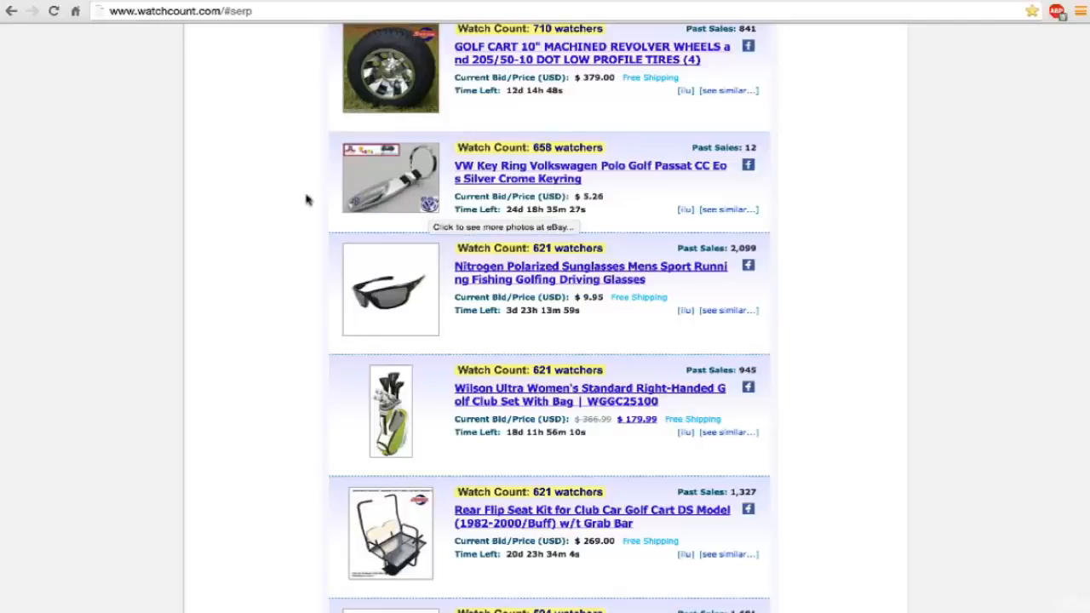
{"action": "scroll", "coordinate": [307, 199], "scroll_direction": "down", "scroll_amount": 1}
{"action": "scroll", "coordinate": [308, 199], "scroll_direction": "down", "scroll_amount": 5}
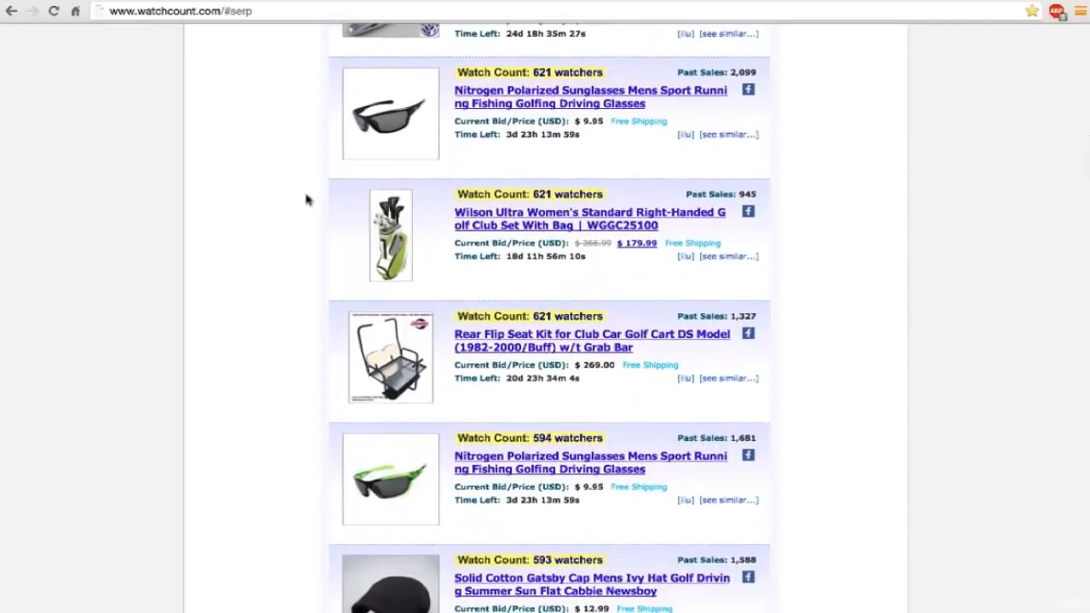
{"action": "scroll", "coordinate": [308, 200], "scroll_direction": "down", "scroll_amount": 1}
{"action": "scroll", "coordinate": [308, 199], "scroll_direction": "up", "scroll_amount": 5}
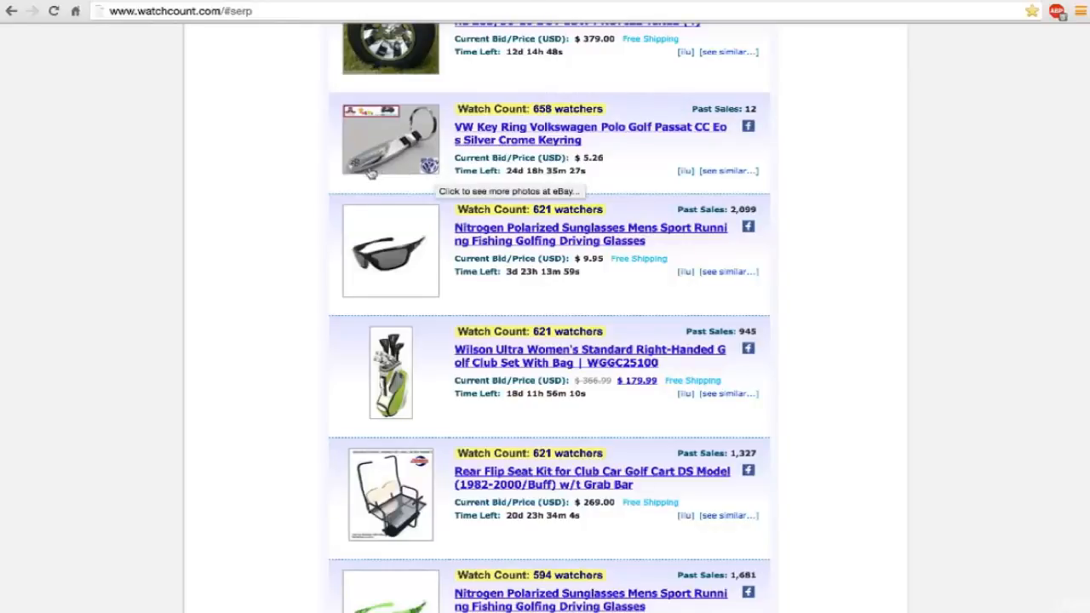
{"action": "scroll", "coordinate": [368, 175], "scroll_direction": "down", "scroll_amount": 1}
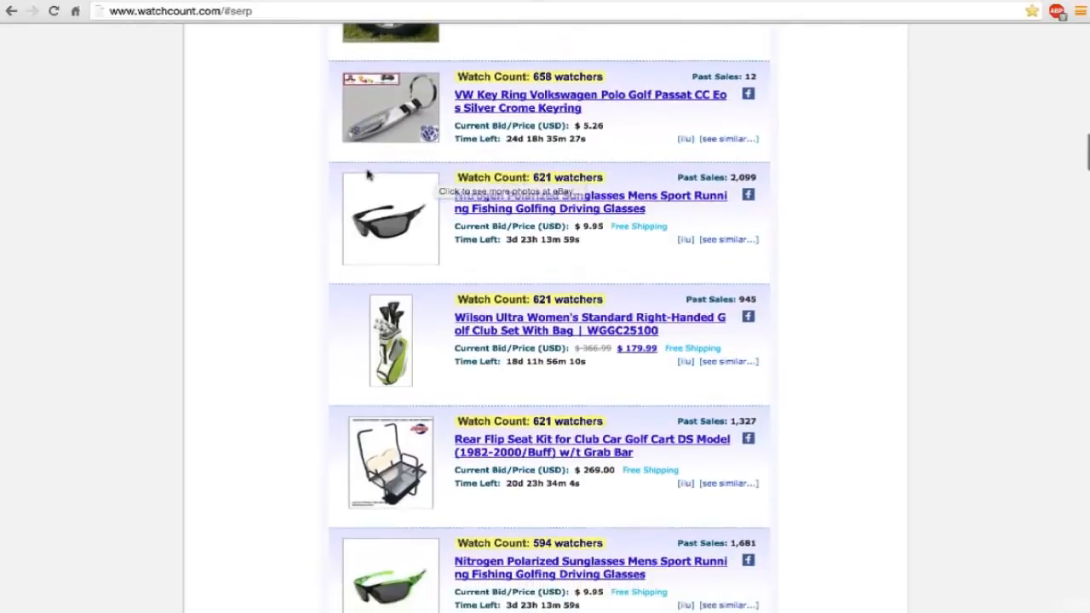
Check the watch counts, prices and past sales of the golf items from the Gatsby cap to the Nike Dri-Fit caps and Bushnell rangefinder.
{"action": "scroll", "coordinate": [368, 175], "scroll_direction": "down", "scroll_amount": 15}
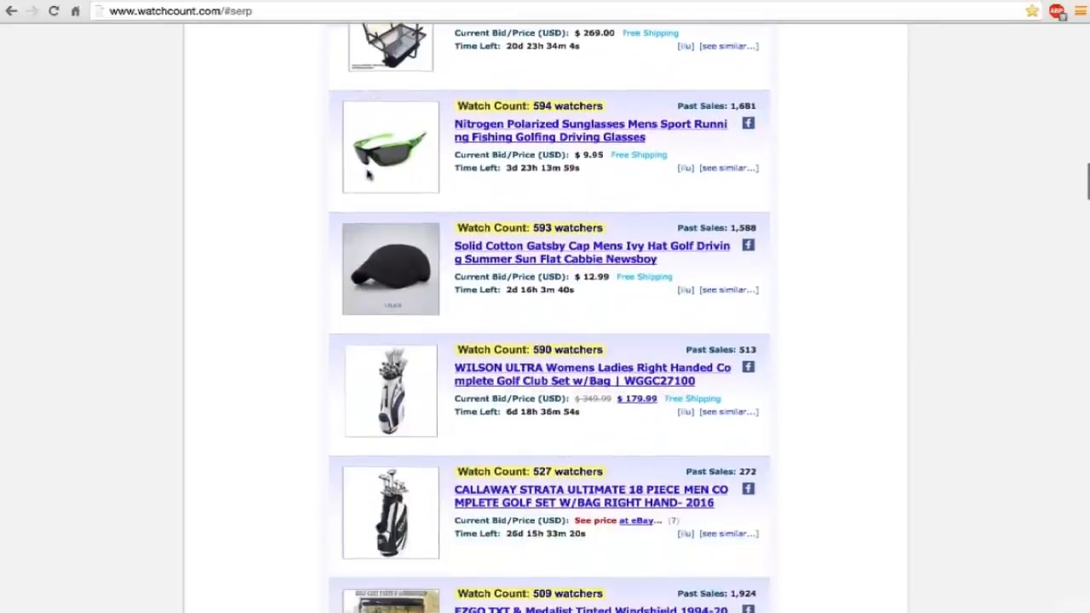
{"action": "scroll", "coordinate": [368, 175], "scroll_direction": "down", "scroll_amount": 9}
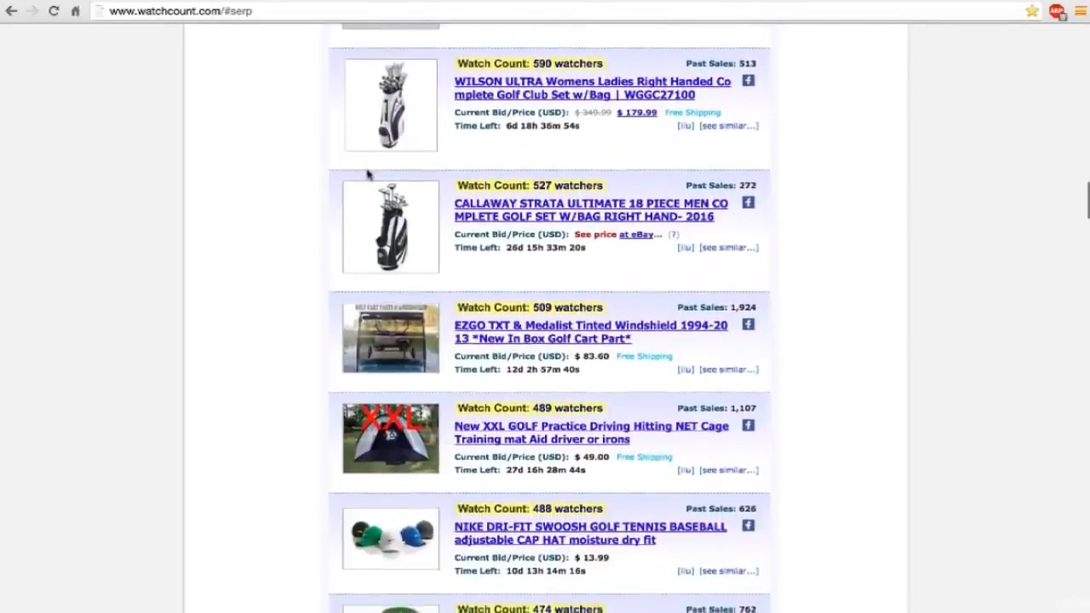
{"action": "scroll", "coordinate": [368, 176], "scroll_direction": "down", "scroll_amount": 5}
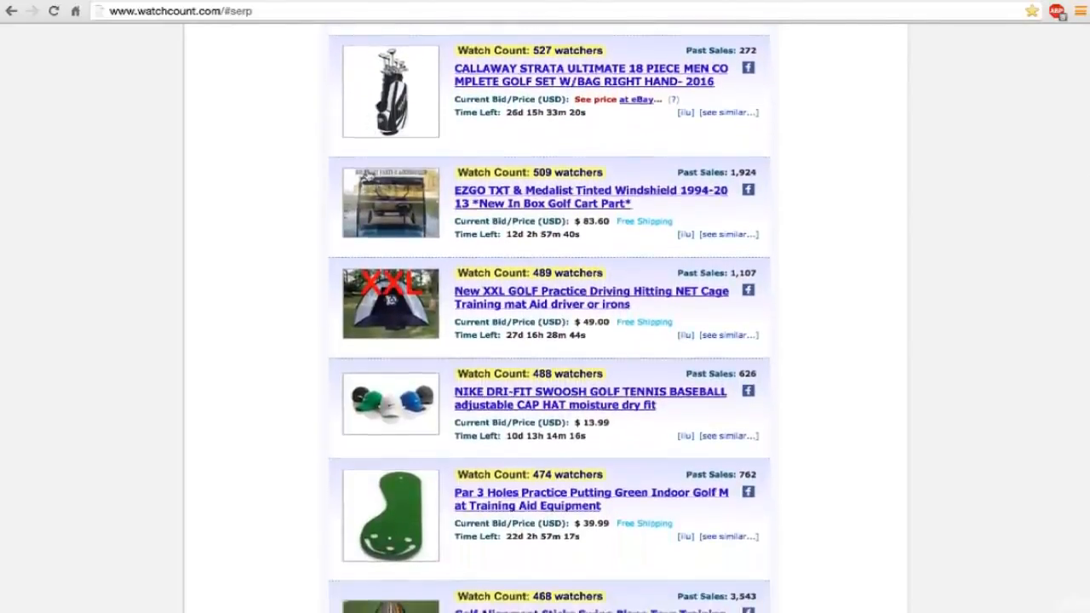
{"action": "scroll", "coordinate": [368, 176], "scroll_direction": "down", "scroll_amount": 12}
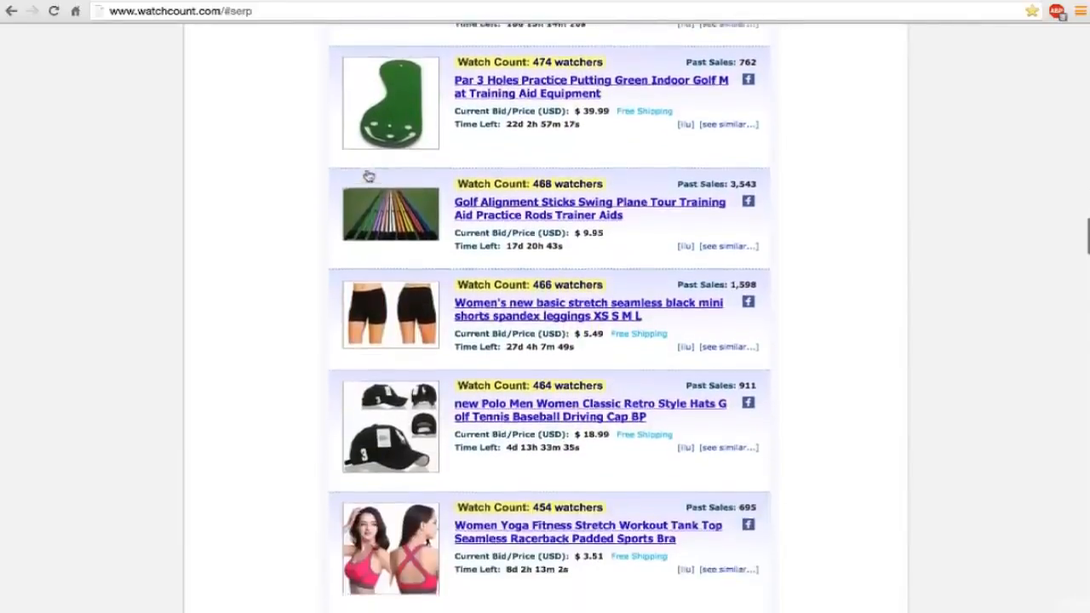
{"action": "scroll", "coordinate": [368, 176], "scroll_direction": "down", "scroll_amount": 13}
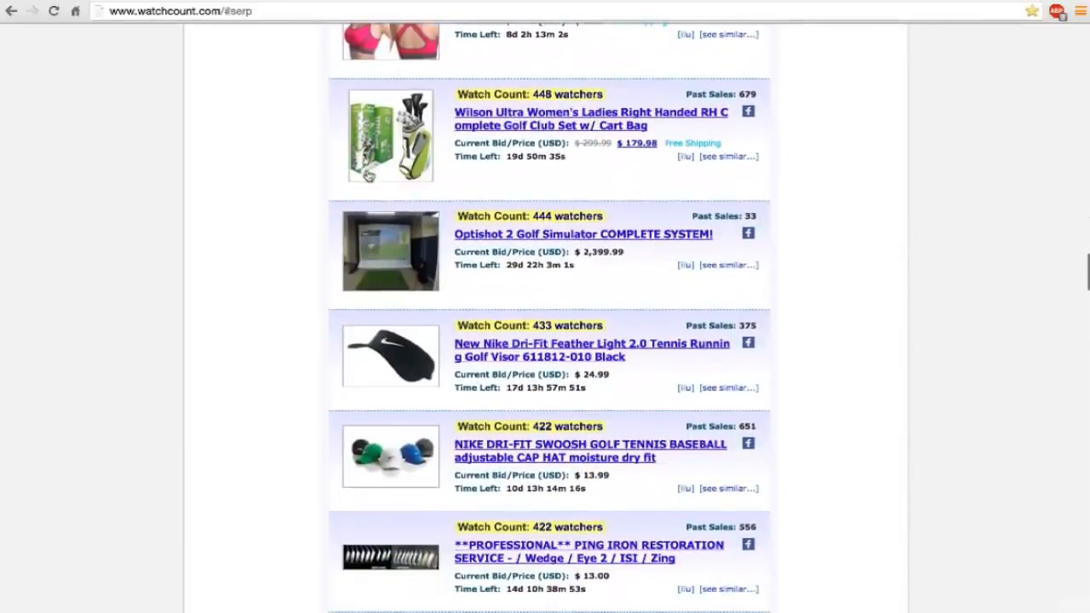
{"action": "scroll", "coordinate": [368, 175], "scroll_direction": "down", "scroll_amount": 7}
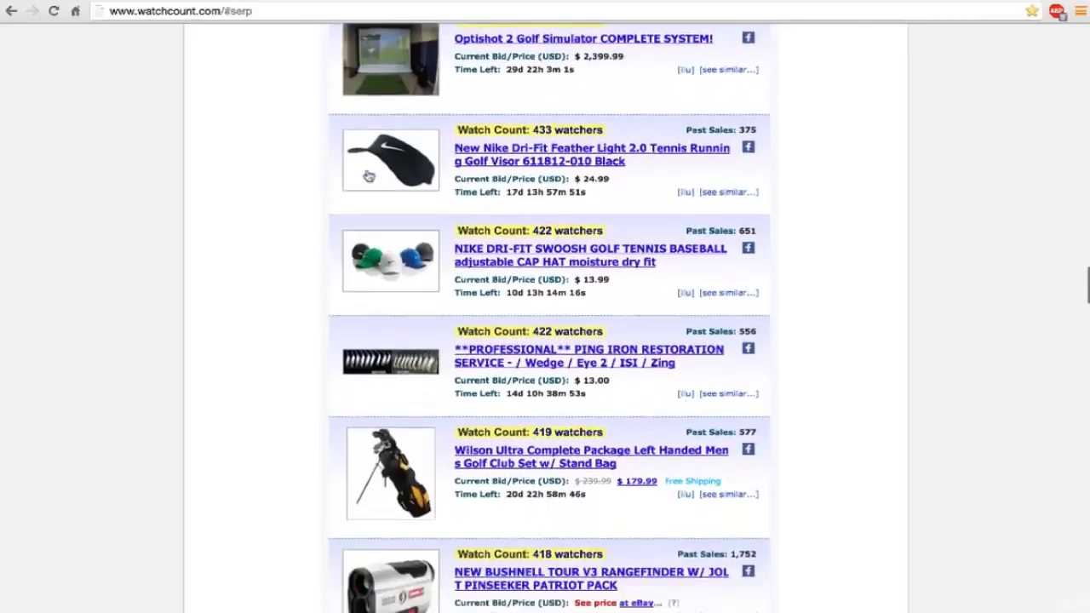
{"action": "scroll", "coordinate": [368, 176], "scroll_direction": "down", "scroll_amount": 1}
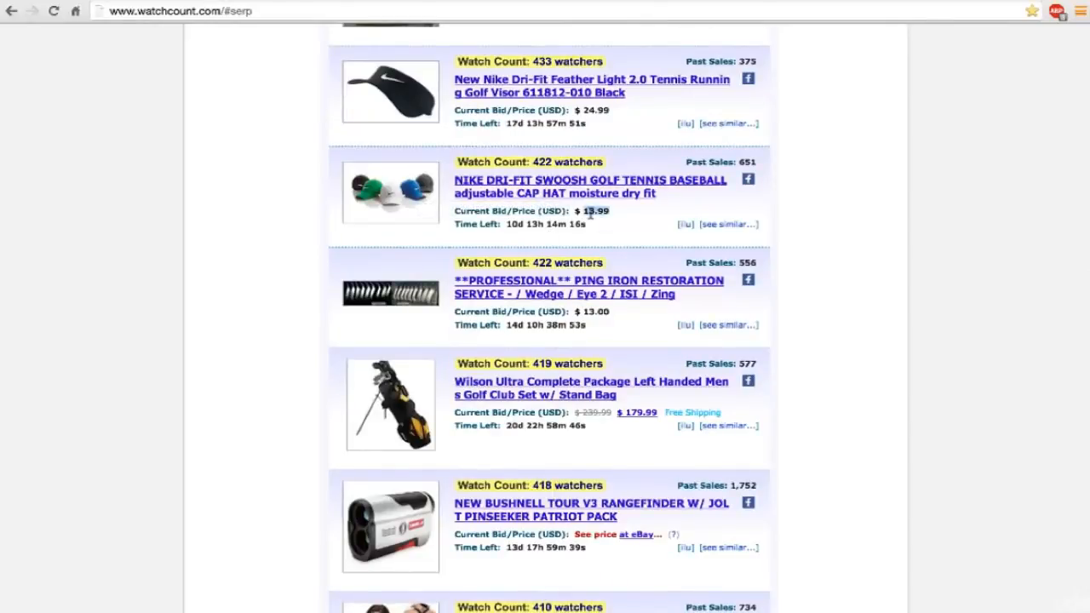
{"action": "scroll", "coordinate": [590, 214], "scroll_direction": "down", "scroll_amount": 5}
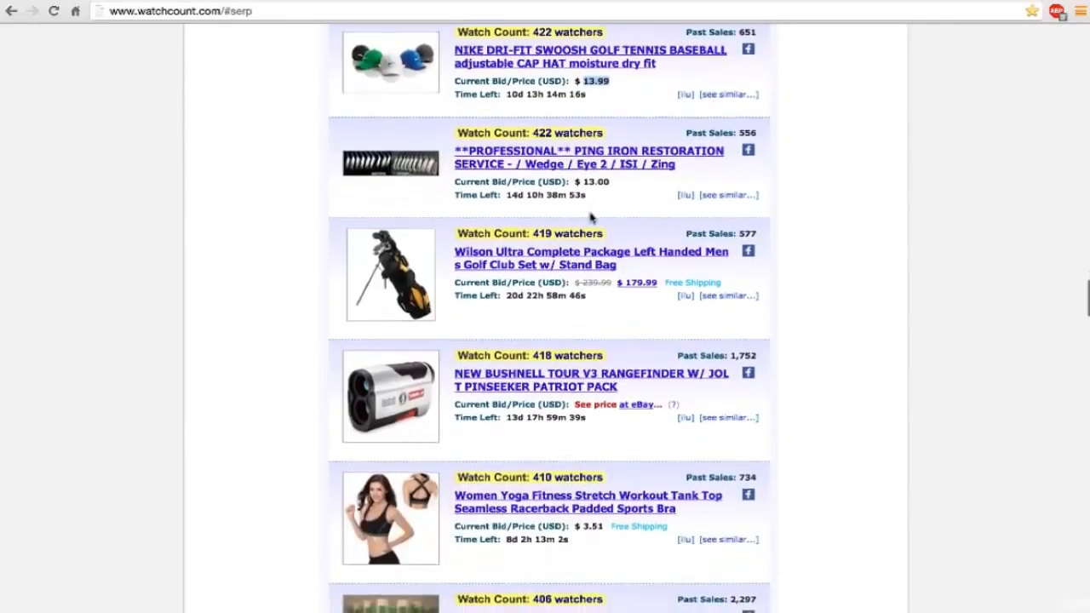
{"action": "scroll", "coordinate": [592, 216], "scroll_direction": "up", "scroll_amount": 3}
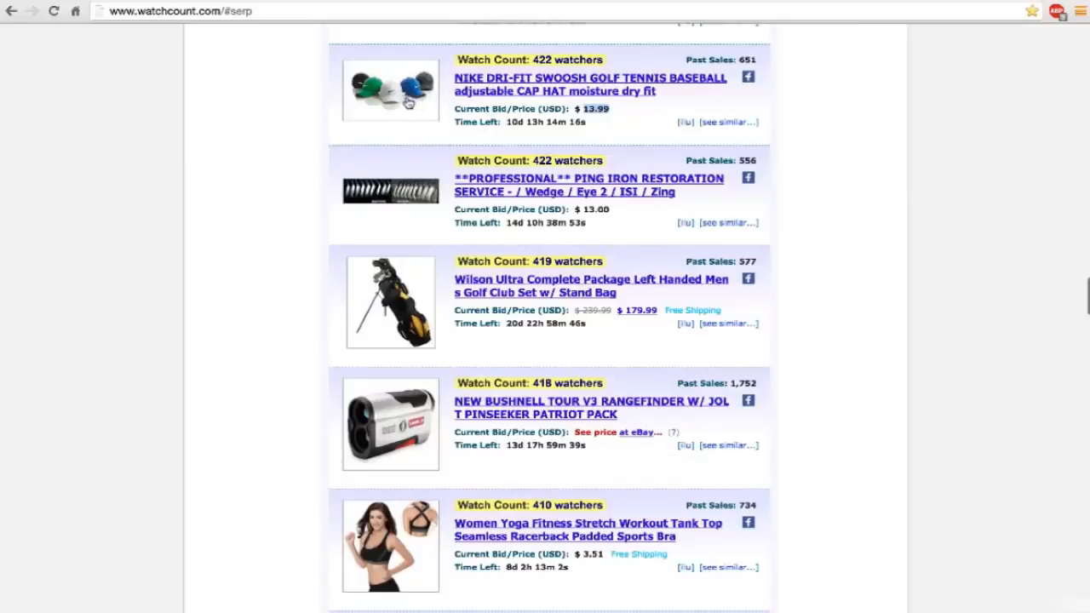
{"action": "scroll", "coordinate": [309, 177], "scroll_direction": "down", "scroll_amount": 2}
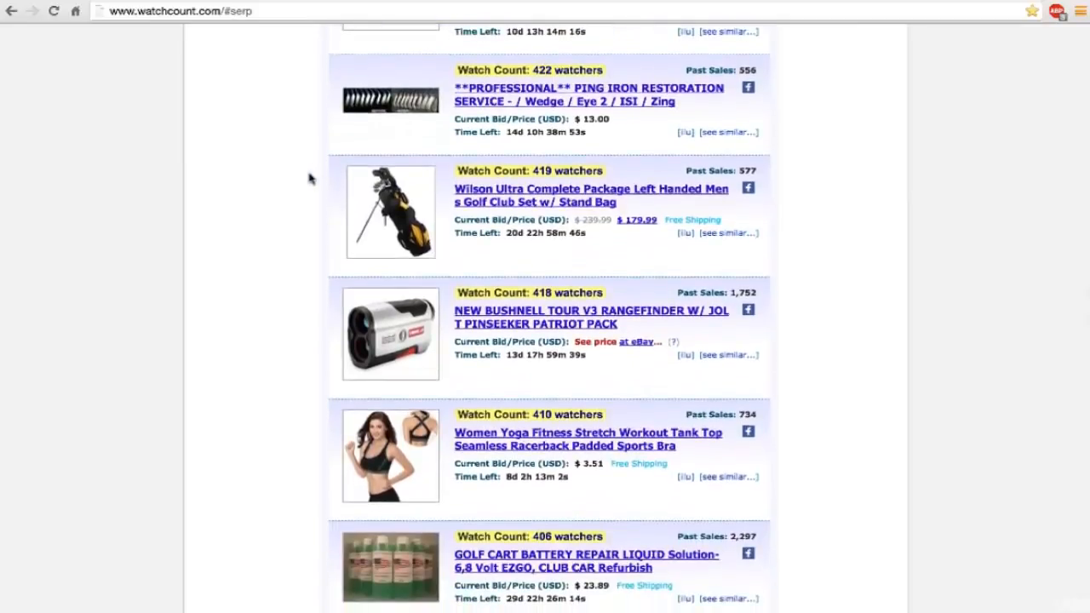
Review the remaining all-category golf items down to the Cleveland 588 sand wedge ending the list.
{"action": "scroll", "coordinate": [309, 177], "scroll_direction": "down", "scroll_amount": 1}
{"action": "scroll", "coordinate": [309, 178], "scroll_direction": "down", "scroll_amount": 3}
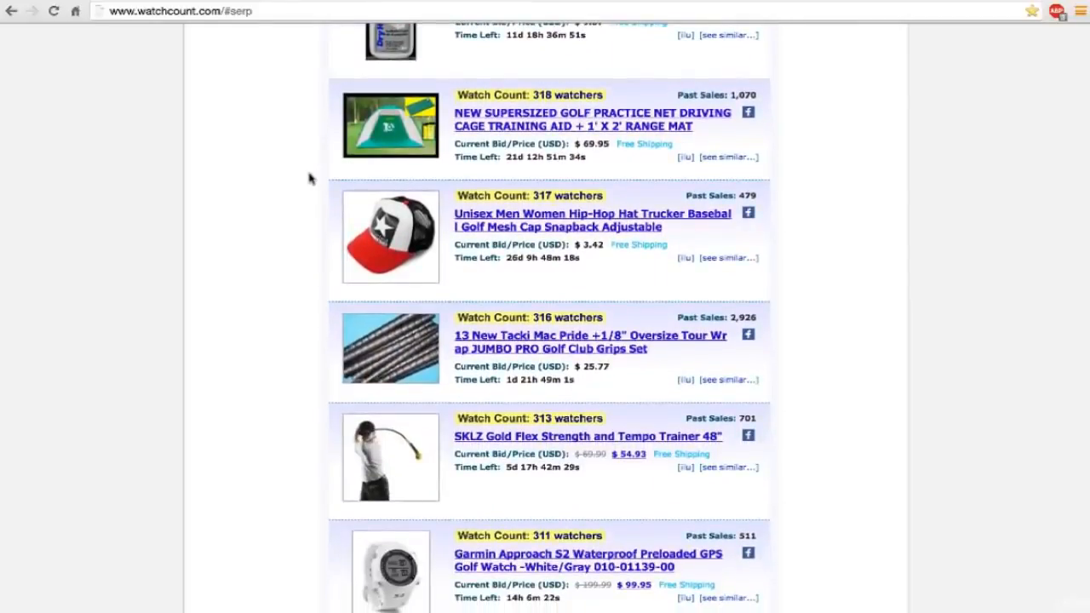
{"action": "scroll", "coordinate": [309, 178], "scroll_direction": "down", "scroll_amount": 2}
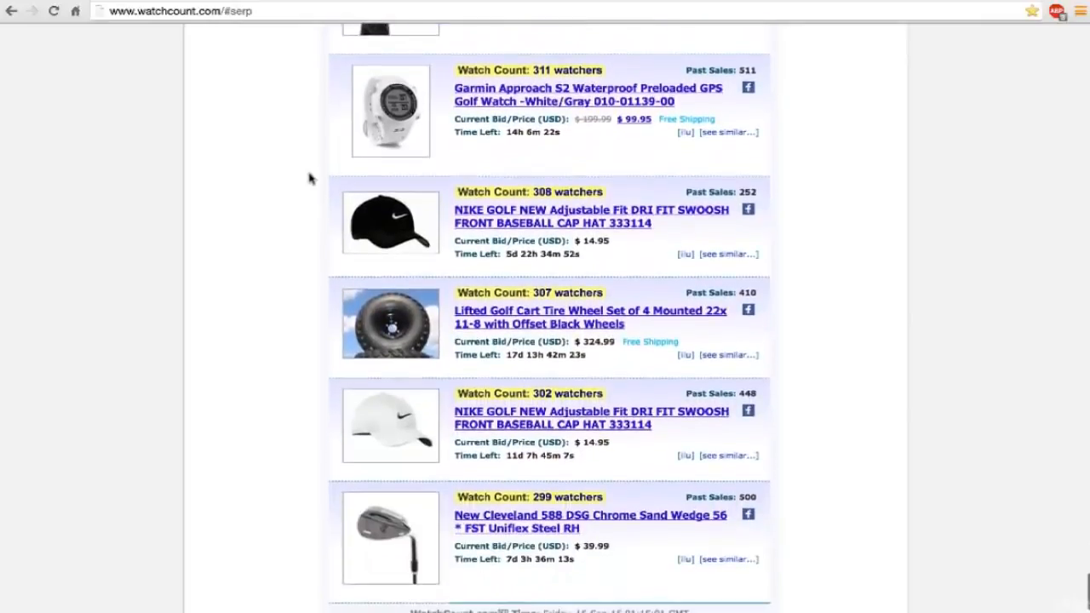
{"action": "scroll", "coordinate": [309, 178], "scroll_direction": "down", "scroll_amount": 4}
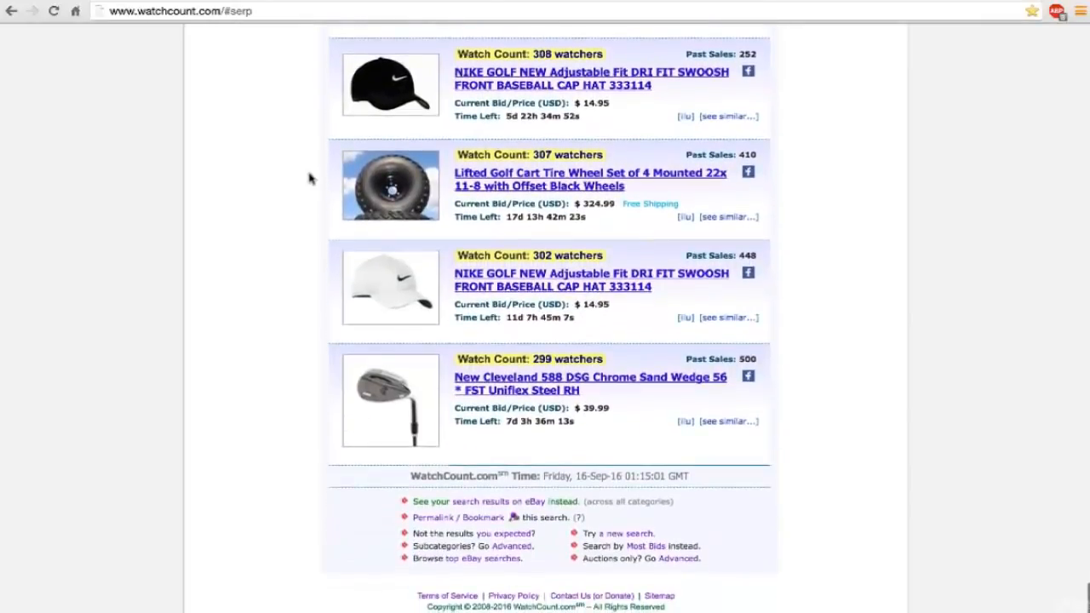
Switch from the WatchCount results to AliExpress and open its Bestselling products page.
{"action": "scroll", "coordinate": [438, 187], "scroll_direction": "up", "scroll_amount": 20}
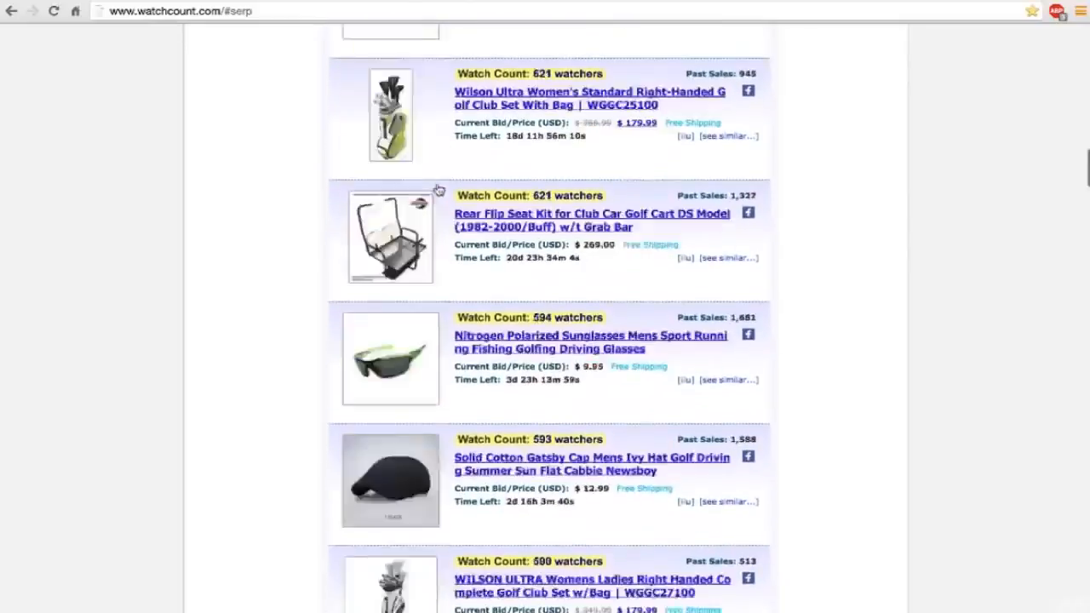
{"action": "scroll", "coordinate": [438, 187], "scroll_direction": "up", "scroll_amount": 7}
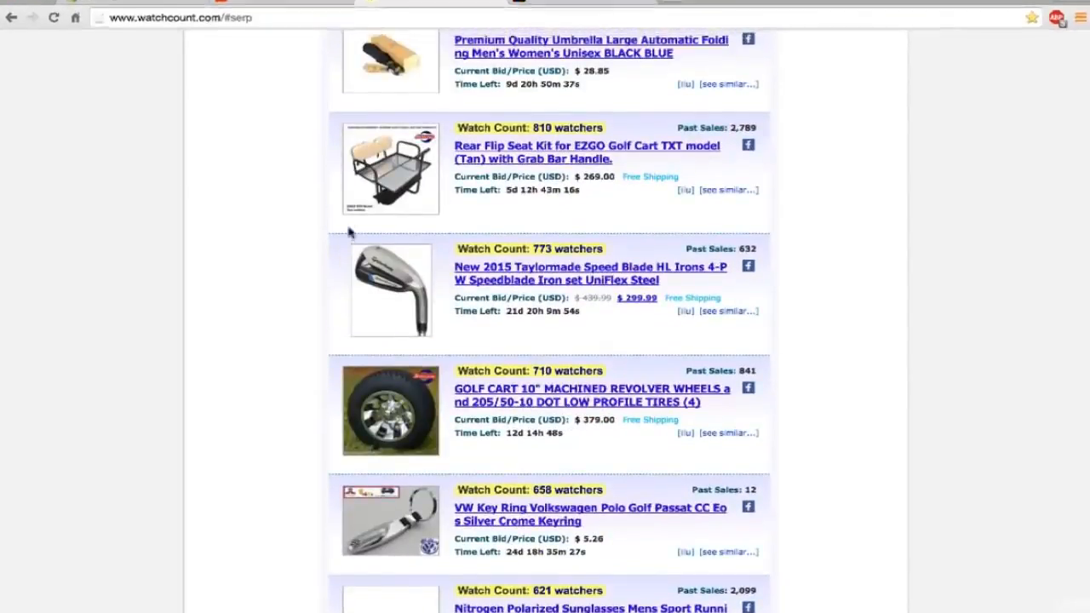
{"action": "scroll", "coordinate": [349, 232], "scroll_direction": "up", "scroll_amount": 10}
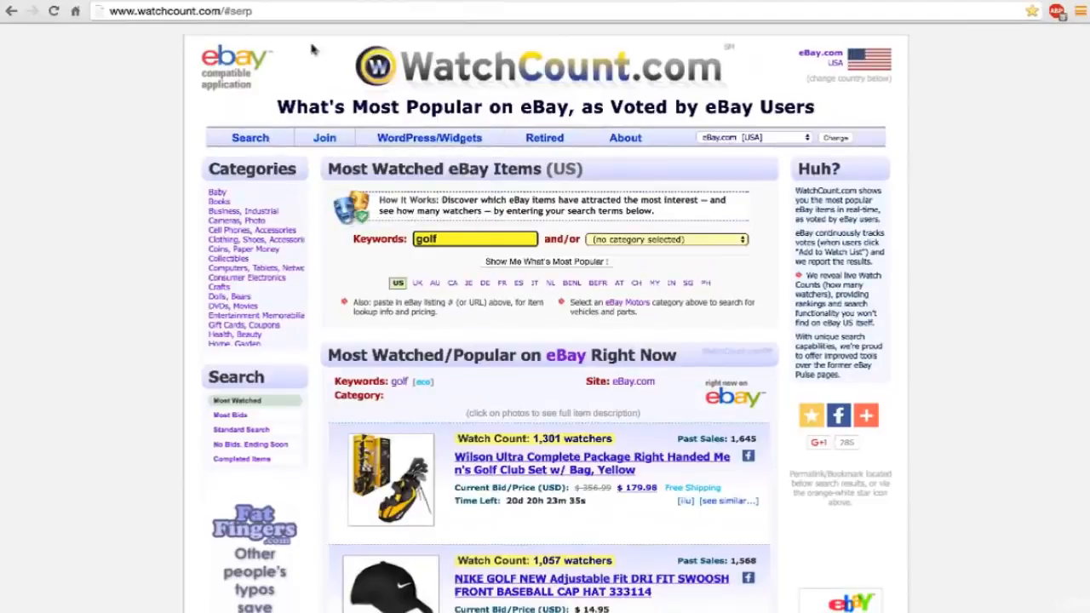
{"action": "left_click", "coordinate": [304, 4]}
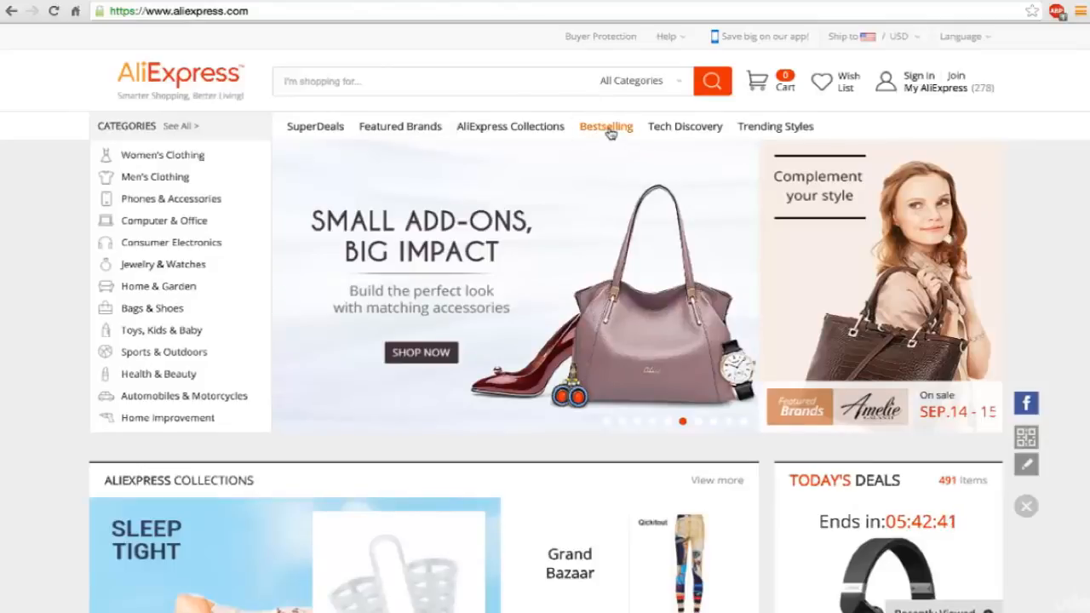
{"action": "left_click", "coordinate": [609, 131]}
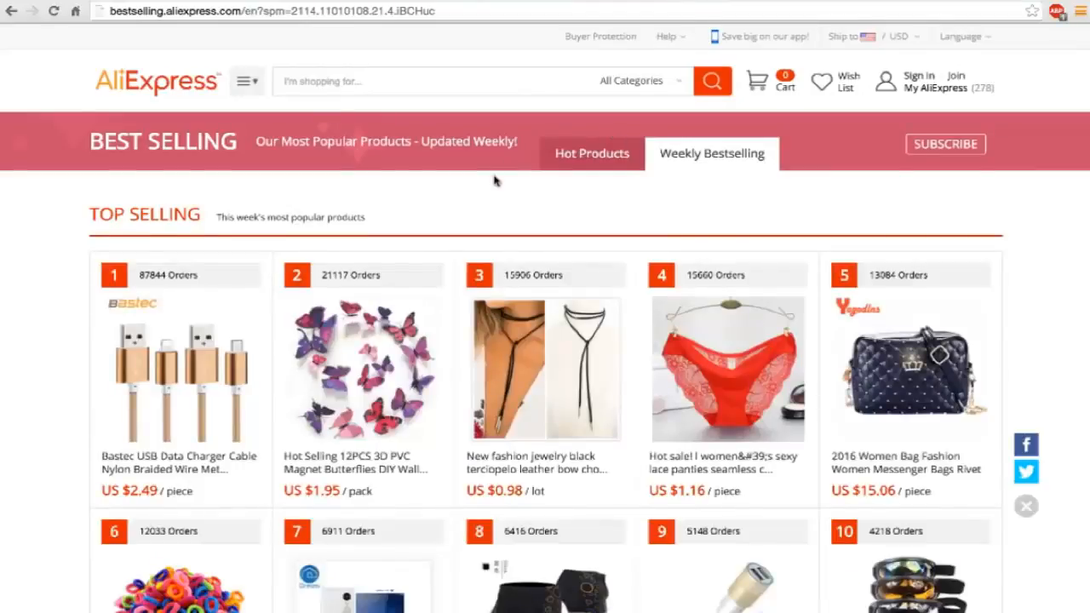
Browse the AliExpress weekly bestselling products through the Women, Men and Electronics categories to the Sports items.
{"action": "scroll", "coordinate": [495, 179], "scroll_direction": "down", "scroll_amount": 4}
{"action": "scroll", "coordinate": [495, 179], "scroll_direction": "down", "scroll_amount": 2}
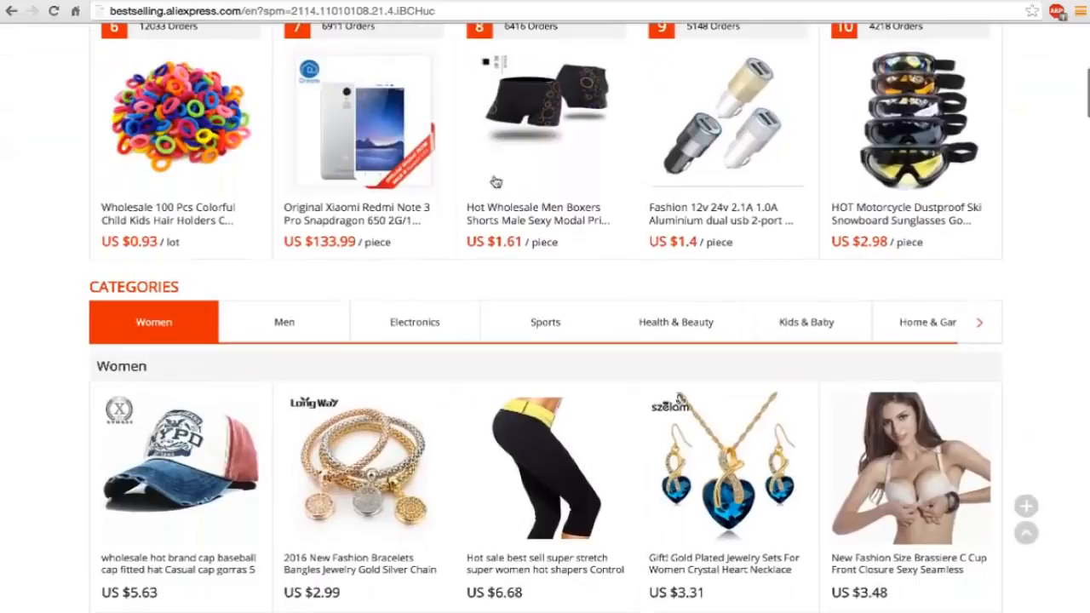
{"action": "scroll", "coordinate": [495, 181], "scroll_direction": "down", "scroll_amount": 5}
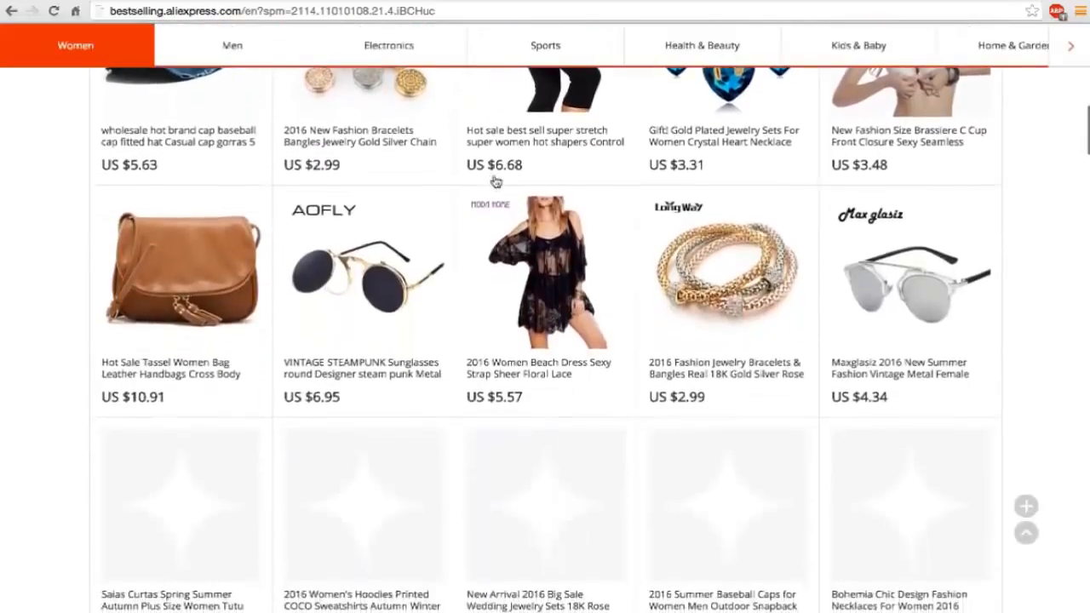
{"action": "scroll", "coordinate": [495, 182], "scroll_direction": "down", "scroll_amount": 9}
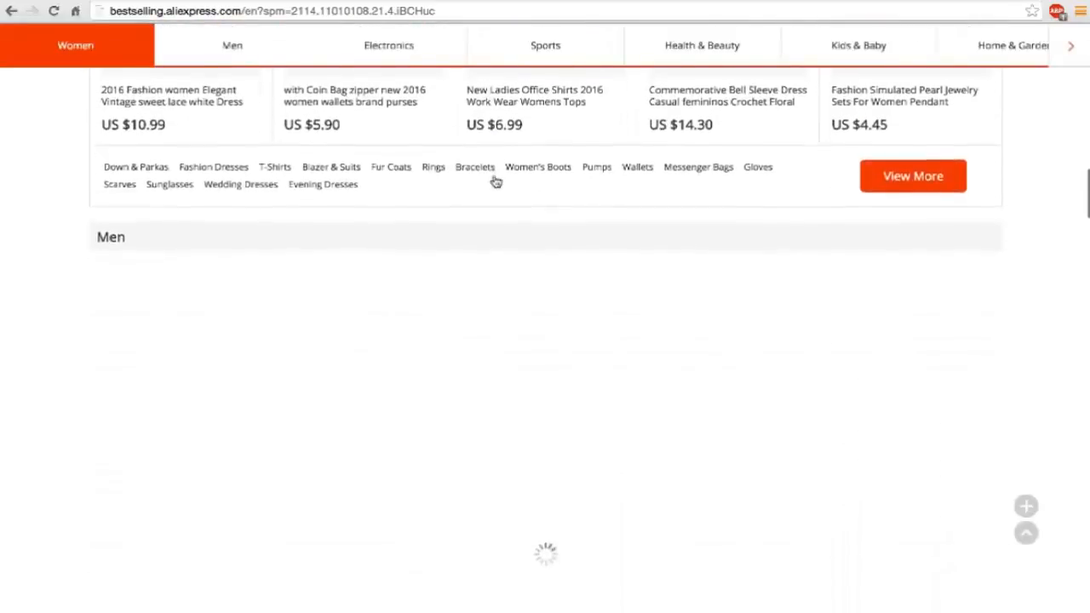
{"action": "scroll", "coordinate": [494, 181], "scroll_direction": "down", "scroll_amount": 6}
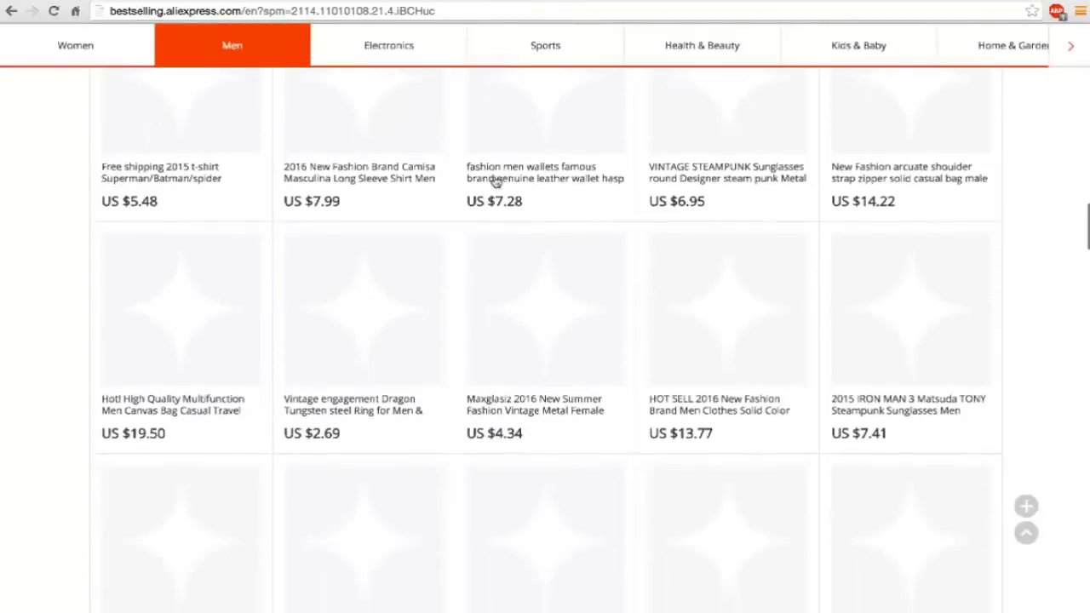
{"action": "scroll", "coordinate": [495, 181], "scroll_direction": "down", "scroll_amount": 10}
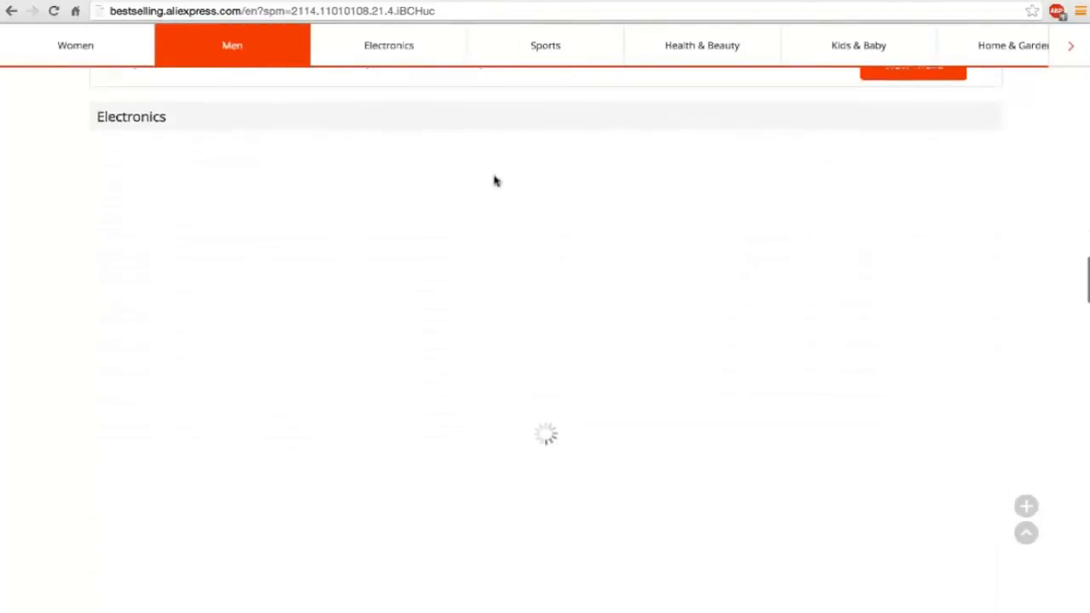
{"action": "scroll", "coordinate": [494, 182], "scroll_direction": "down", "scroll_amount": 12}
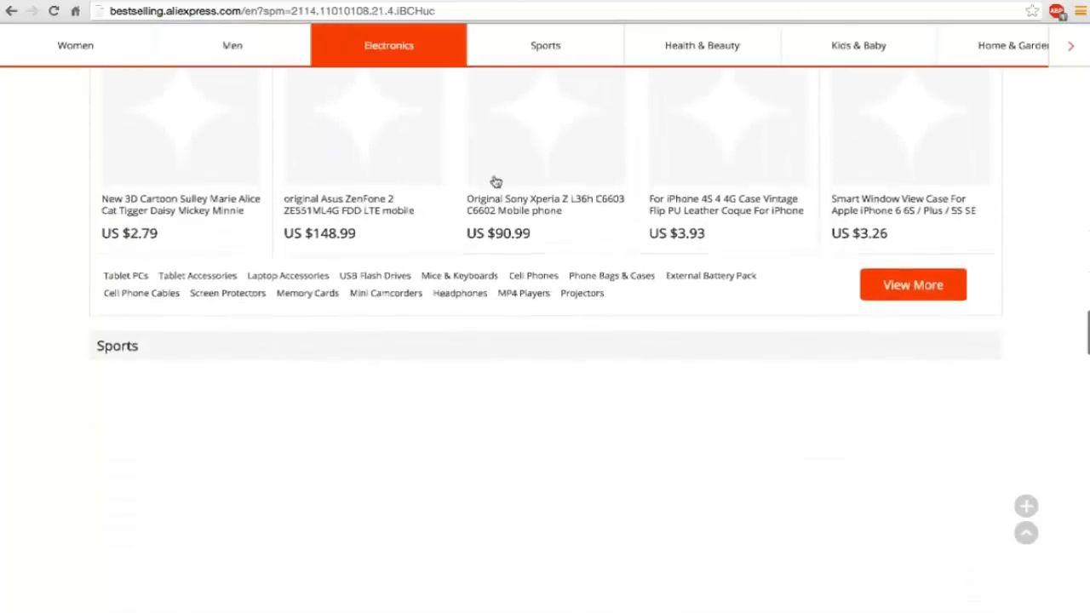
{"action": "scroll", "coordinate": [495, 181], "scroll_direction": "down", "scroll_amount": 1}
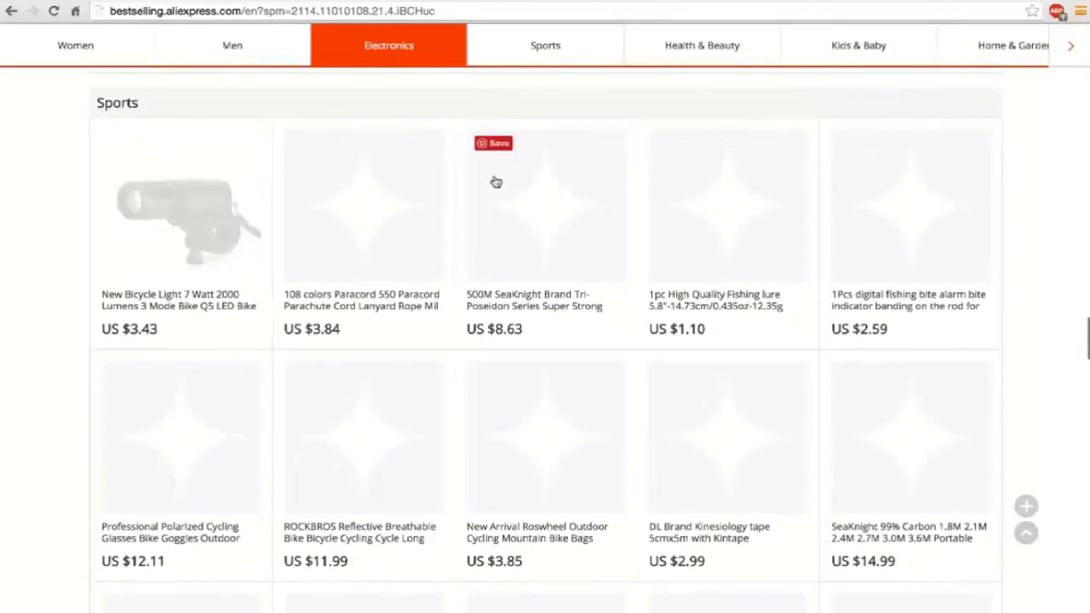
{"action": "scroll", "coordinate": [347, 191], "scroll_direction": "down", "scroll_amount": 1}
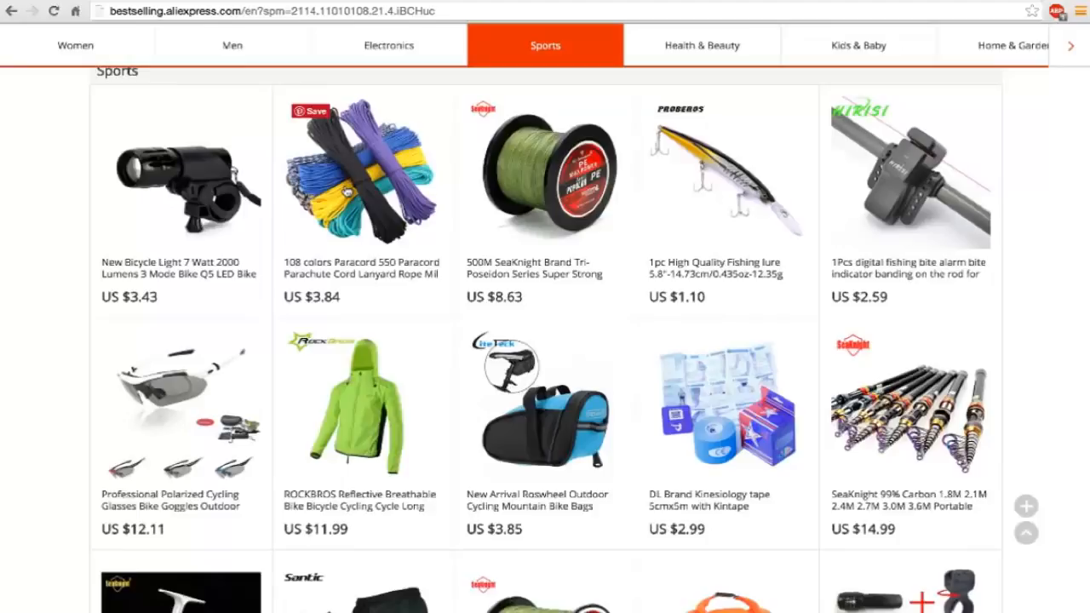
Look through the remaining Sports bestsellers, open the full Sports & Entertainment listing and narrow it to the Golf category.
{"action": "scroll", "coordinate": [345, 194], "scroll_direction": "down", "scroll_amount": 3}
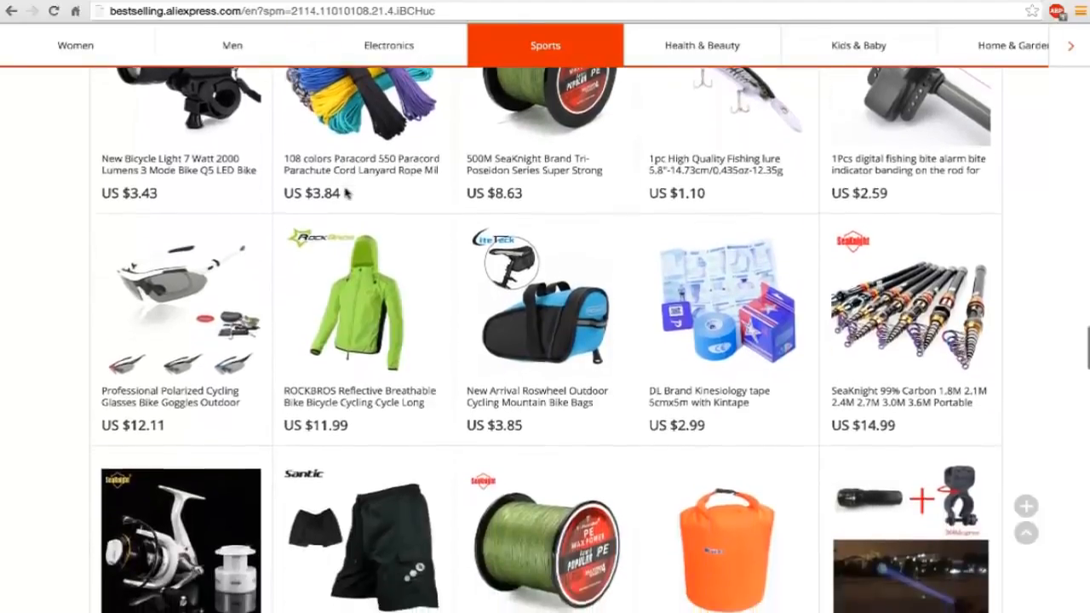
{"action": "scroll", "coordinate": [345, 194], "scroll_direction": "down", "scroll_amount": 3}
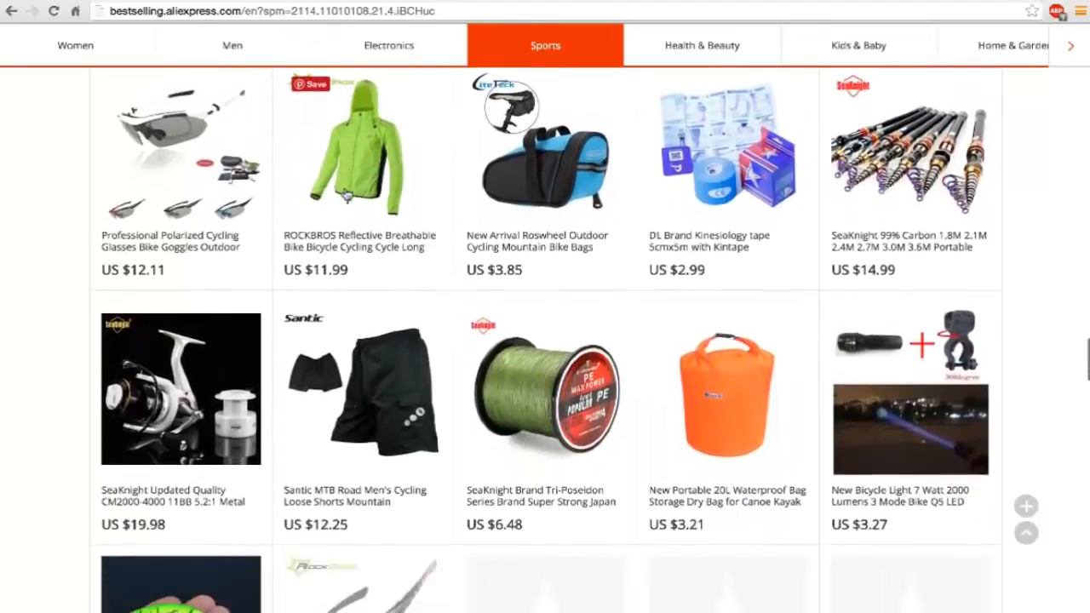
{"action": "scroll", "coordinate": [345, 193], "scroll_direction": "down", "scroll_amount": 3}
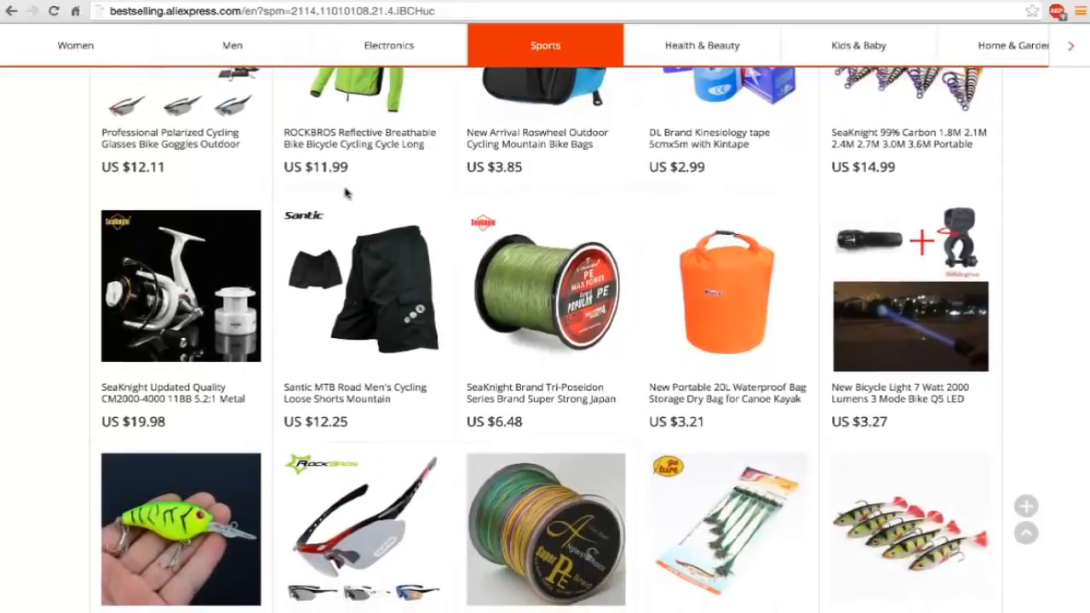
{"action": "scroll", "coordinate": [345, 193], "scroll_direction": "down", "scroll_amount": 1}
{"action": "scroll", "coordinate": [345, 193], "scroll_direction": "down", "scroll_amount": 3}
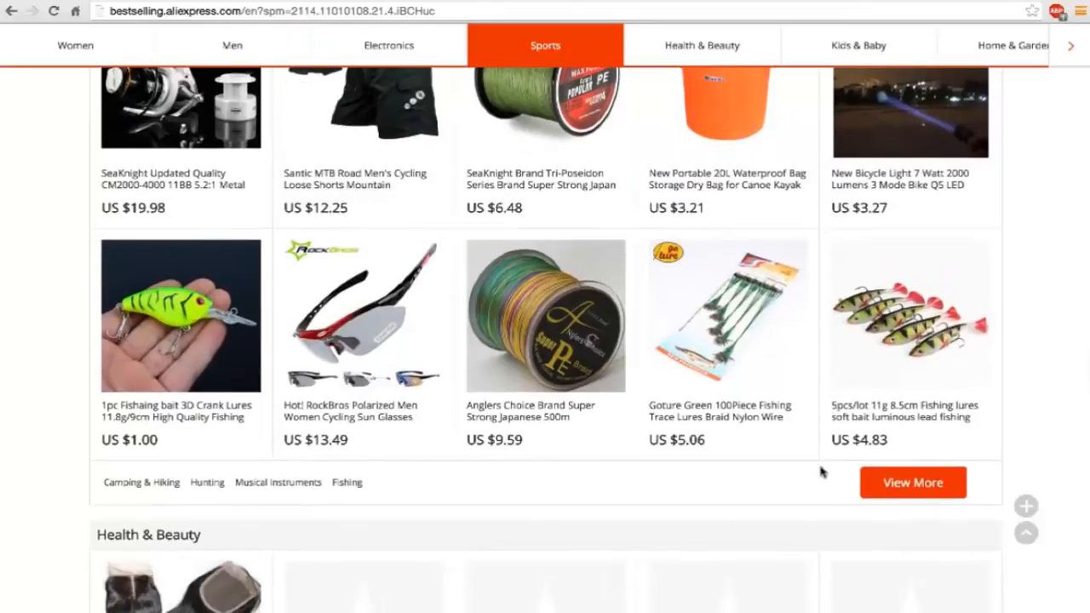
{"action": "left_click", "coordinate": [891, 482]}
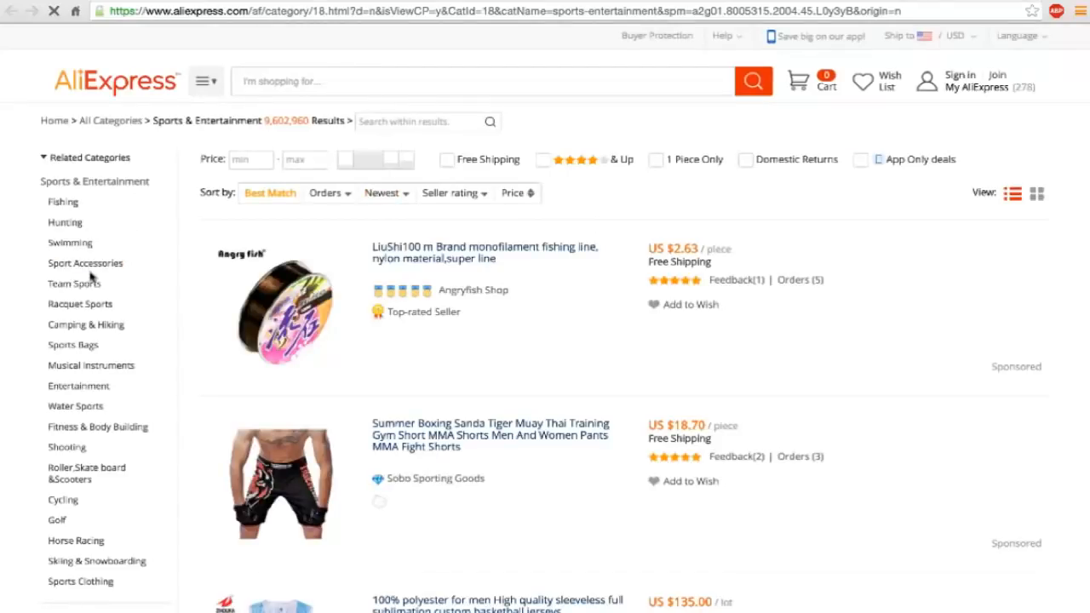
{"action": "left_click", "coordinate": [58, 522]}
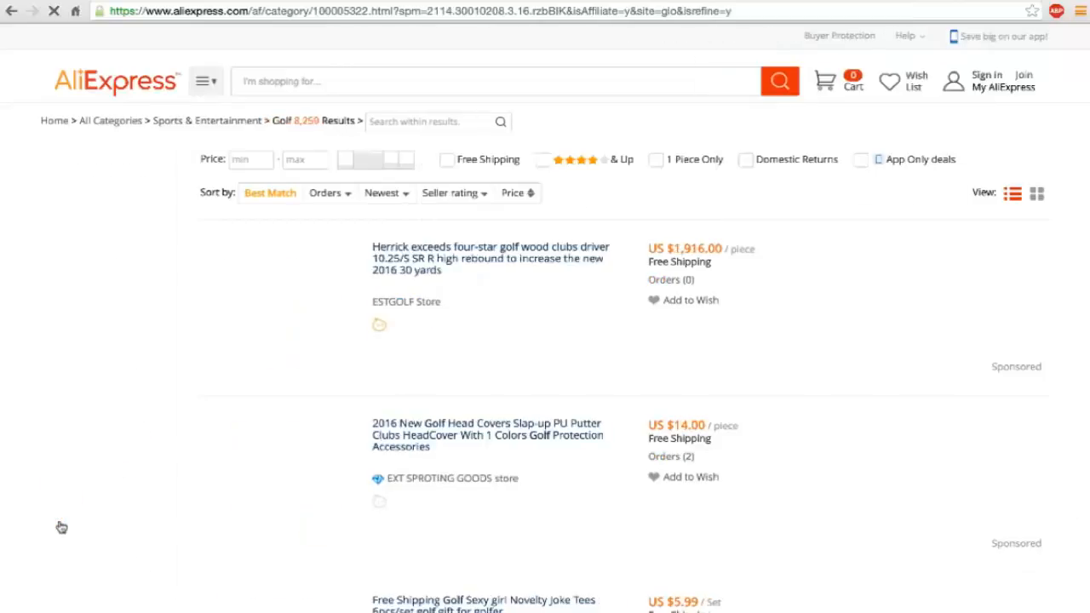
Examine the first golf listings from the Herrick driver and putter head covers to the novelty joke tees, including their prices and orders.
{"action": "scroll", "coordinate": [375, 351], "scroll_direction": "down", "scroll_amount": 1}
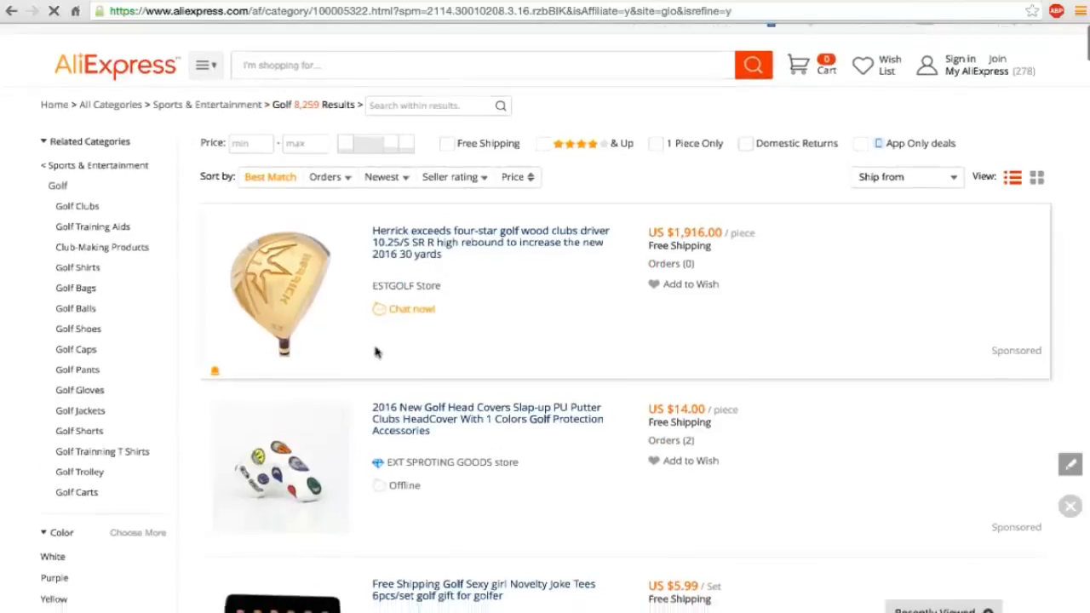
{"action": "scroll", "coordinate": [374, 351], "scroll_direction": "down", "scroll_amount": 3}
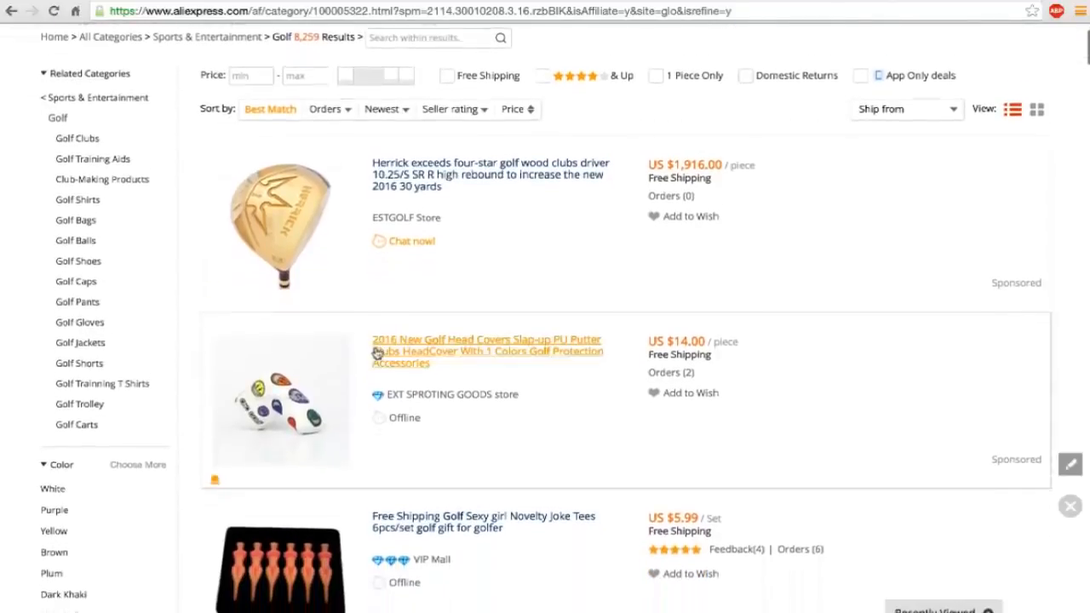
{"action": "scroll", "coordinate": [377, 351], "scroll_direction": "down", "scroll_amount": 1}
{"action": "mouse_move", "coordinate": [333, 252]}
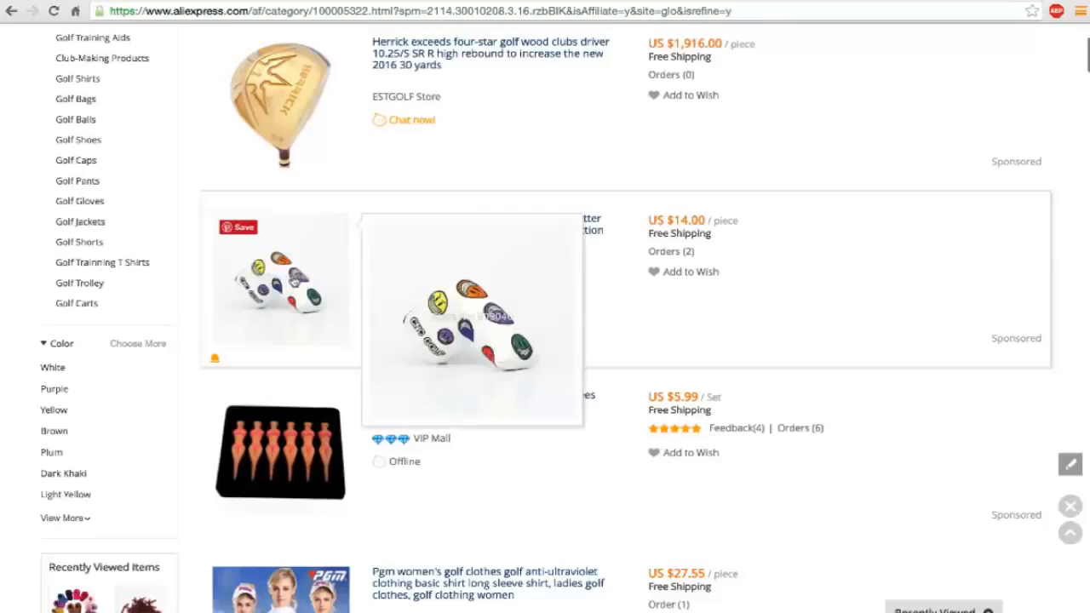
{"action": "scroll", "coordinate": [307, 281], "scroll_direction": "down", "scroll_amount": 2}
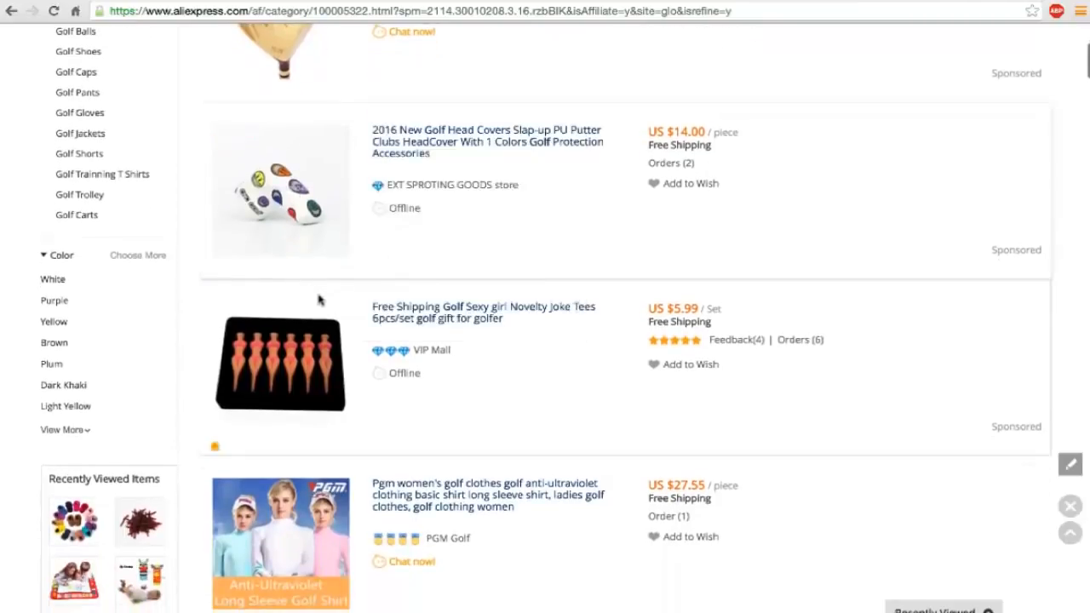
{"action": "scroll", "coordinate": [330, 265], "scroll_direction": "down", "scroll_amount": 2}
{"action": "scroll", "coordinate": [334, 271], "scroll_direction": "down", "scroll_amount": 1}
{"action": "mouse_move", "coordinate": [295, 262]}
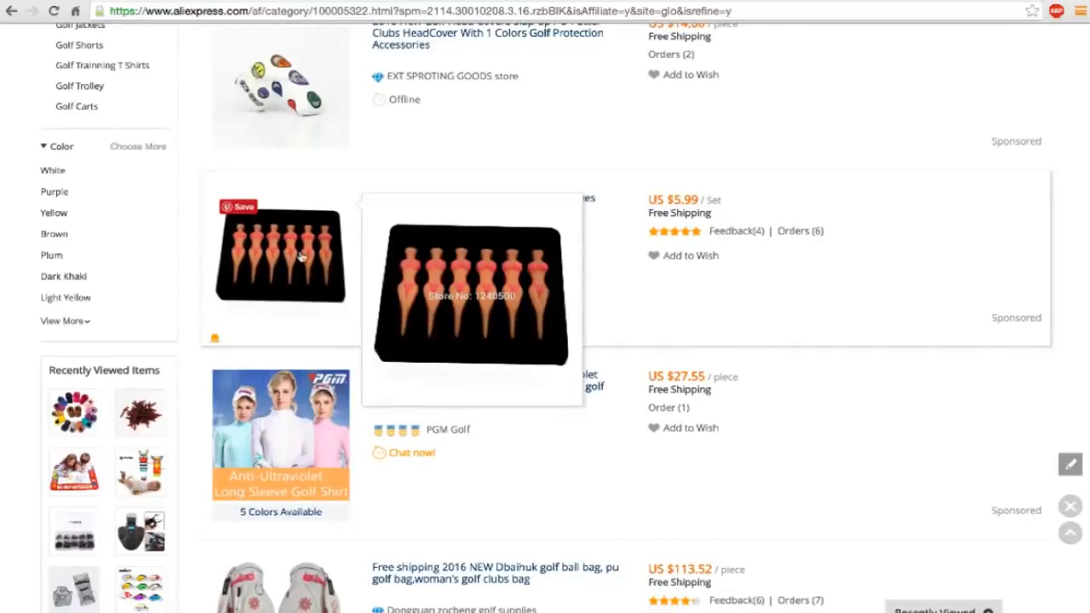
Compare the neighbouring golf clothing and bag listings, and open the six-piece novelty joke tees listing in a new tab.
{"action": "scroll", "coordinate": [329, 326], "scroll_direction": "down", "scroll_amount": 4}
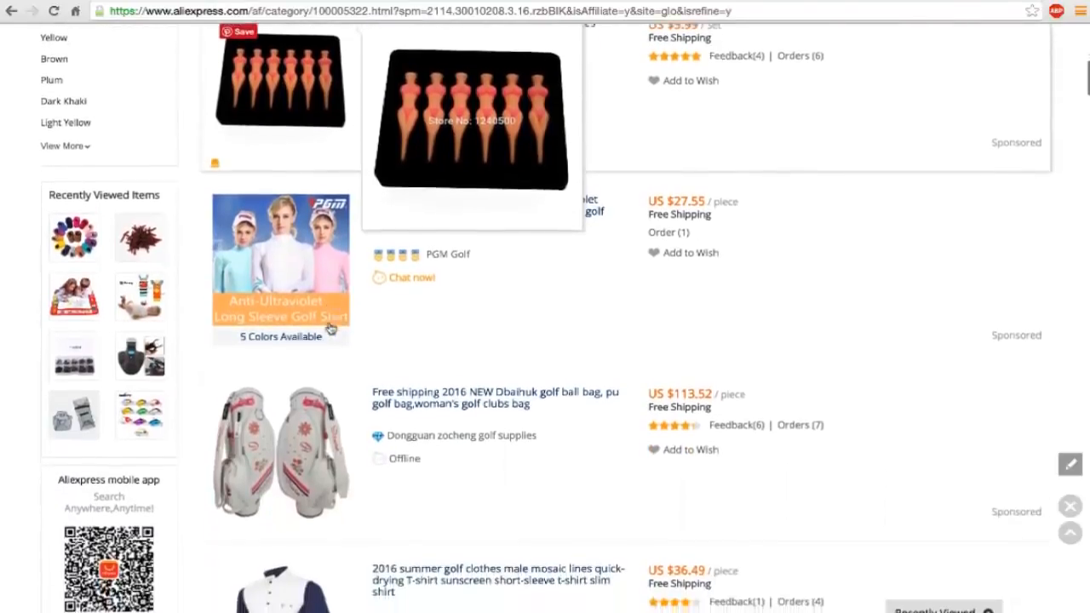
{"action": "scroll", "coordinate": [330, 325], "scroll_direction": "down", "scroll_amount": 1}
{"action": "scroll", "coordinate": [325, 290], "scroll_direction": "up", "scroll_amount": 4}
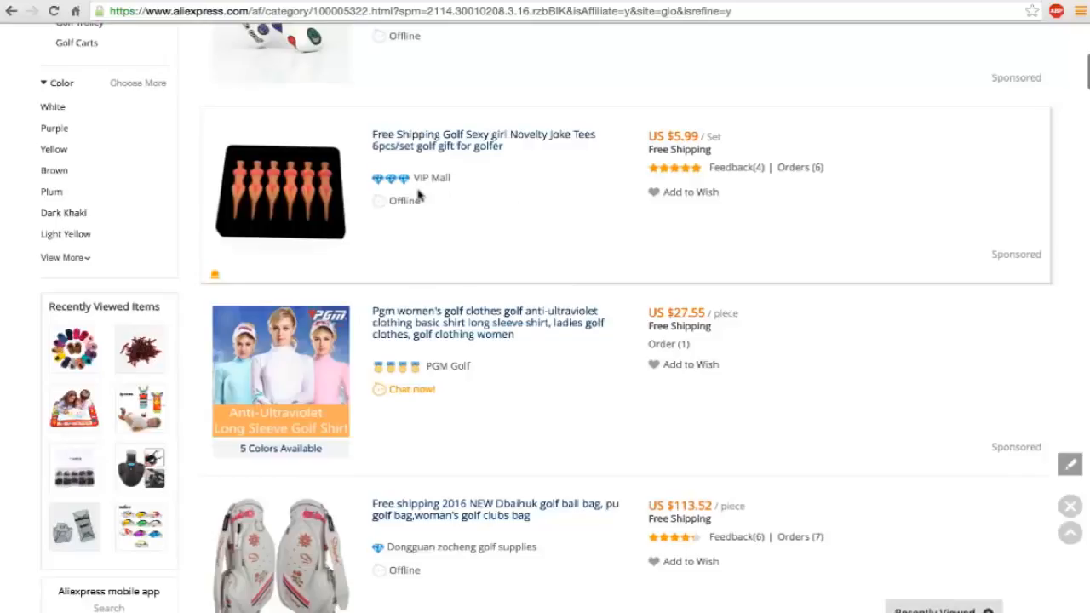
{"action": "mouse_move", "coordinate": [301, 193]}
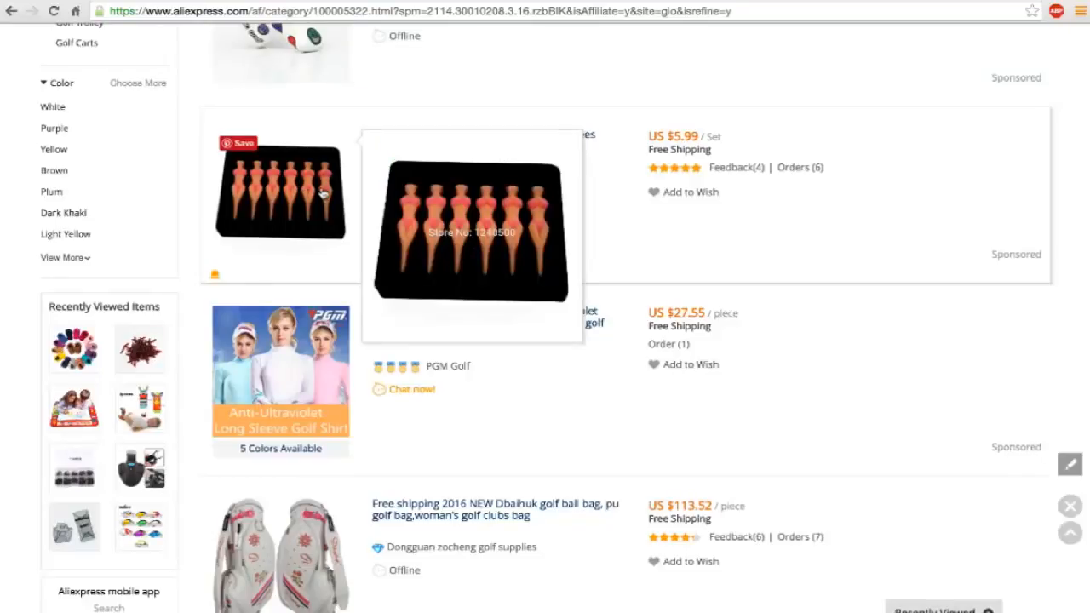
{"action": "scroll", "coordinate": [324, 199], "scroll_direction": "down", "scroll_amount": 1}
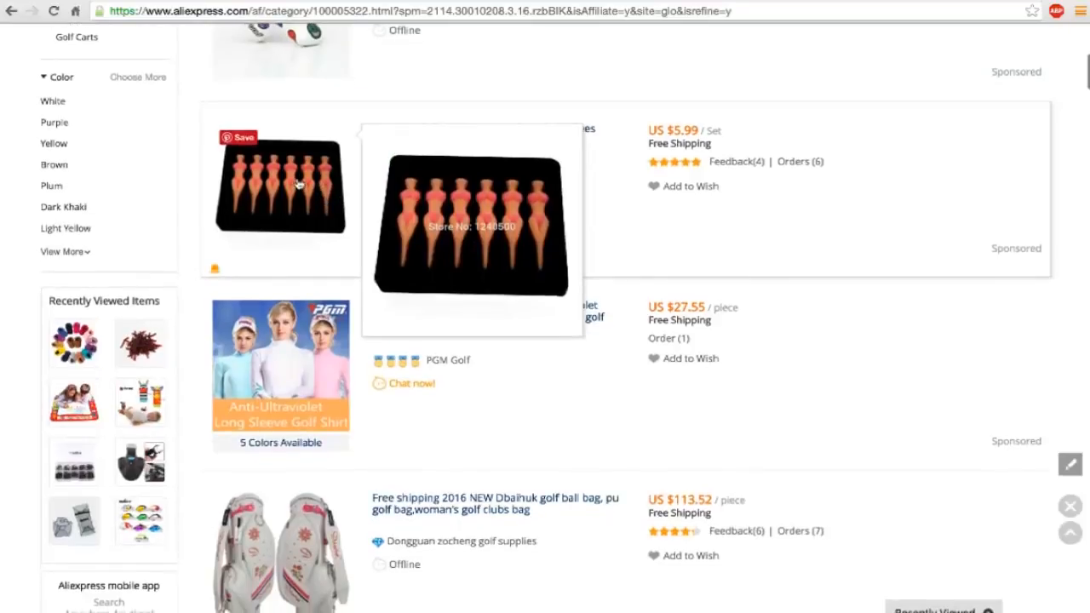
{"action": "right_click", "coordinate": [299, 184]}
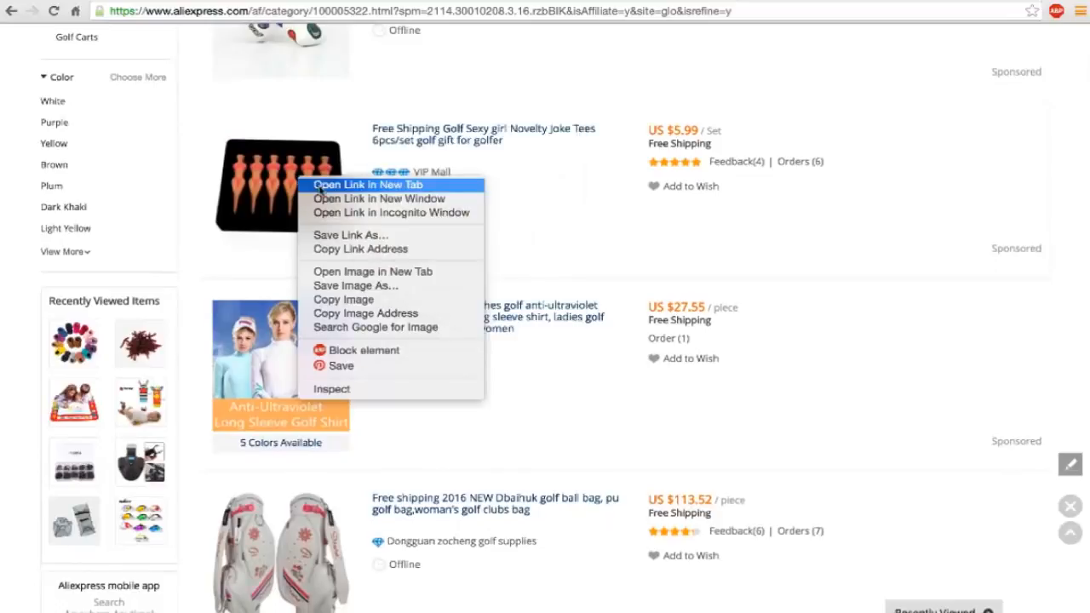
{"action": "left_click", "coordinate": [319, 189]}
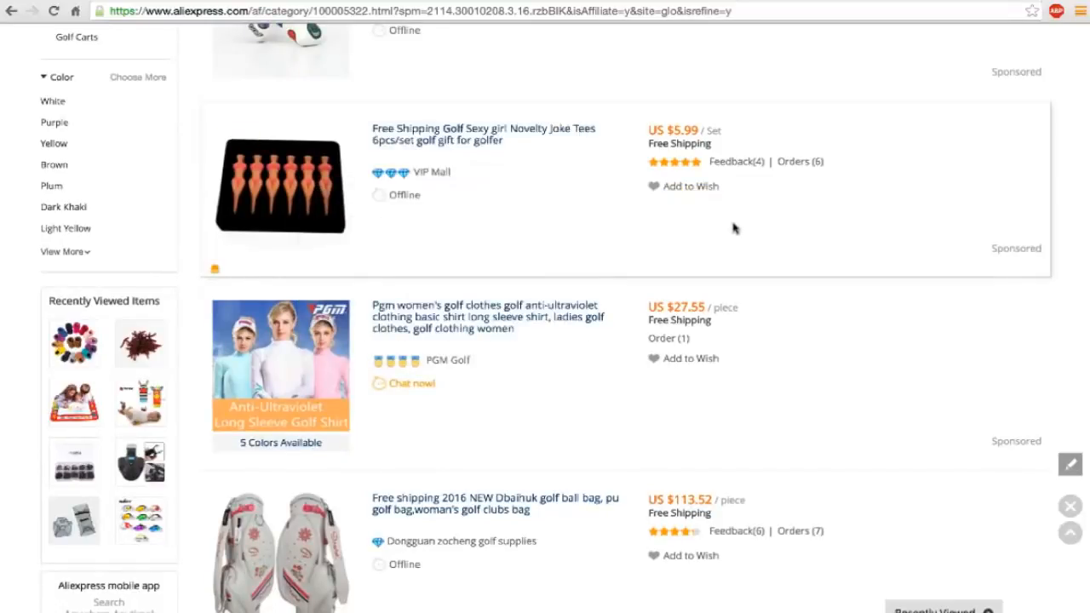
Check the prices, feedback and orders of the following golf listings down to the nine-color Super Stroke putter grips.
{"action": "scroll", "coordinate": [735, 228], "scroll_direction": "down", "scroll_amount": 3}
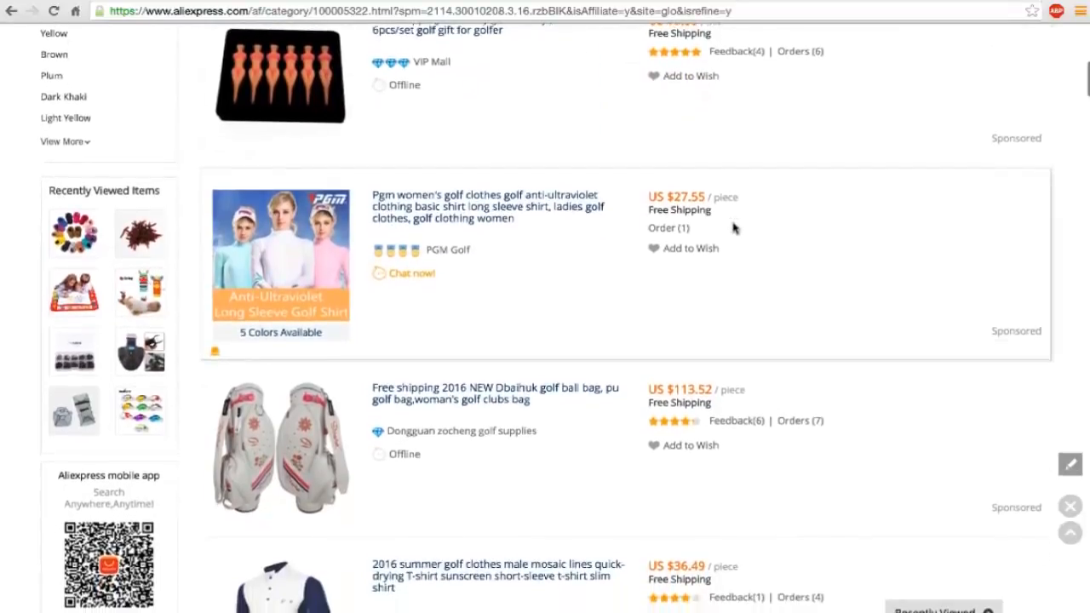
{"action": "scroll", "coordinate": [734, 228], "scroll_direction": "up", "scroll_amount": 4}
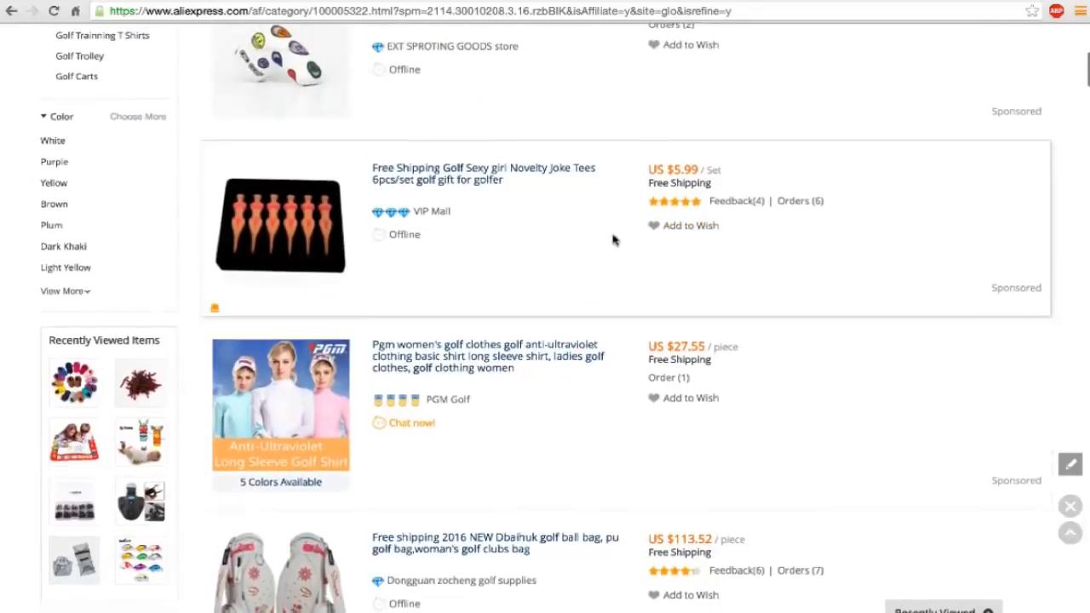
{"action": "scroll", "coordinate": [612, 240], "scroll_direction": "down", "scroll_amount": 5}
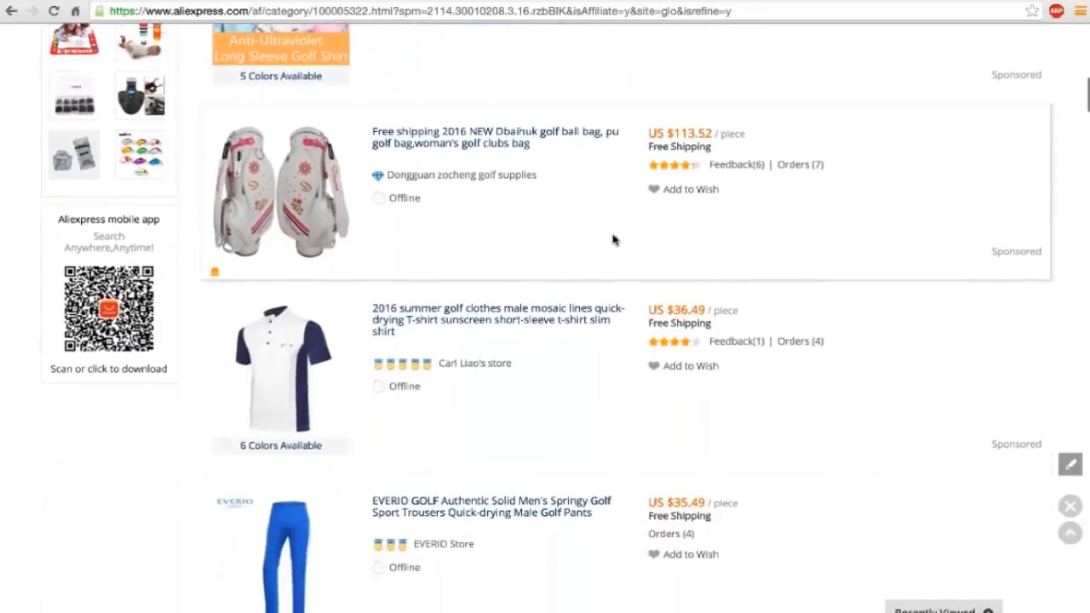
{"action": "scroll", "coordinate": [613, 240], "scroll_direction": "down", "scroll_amount": 5}
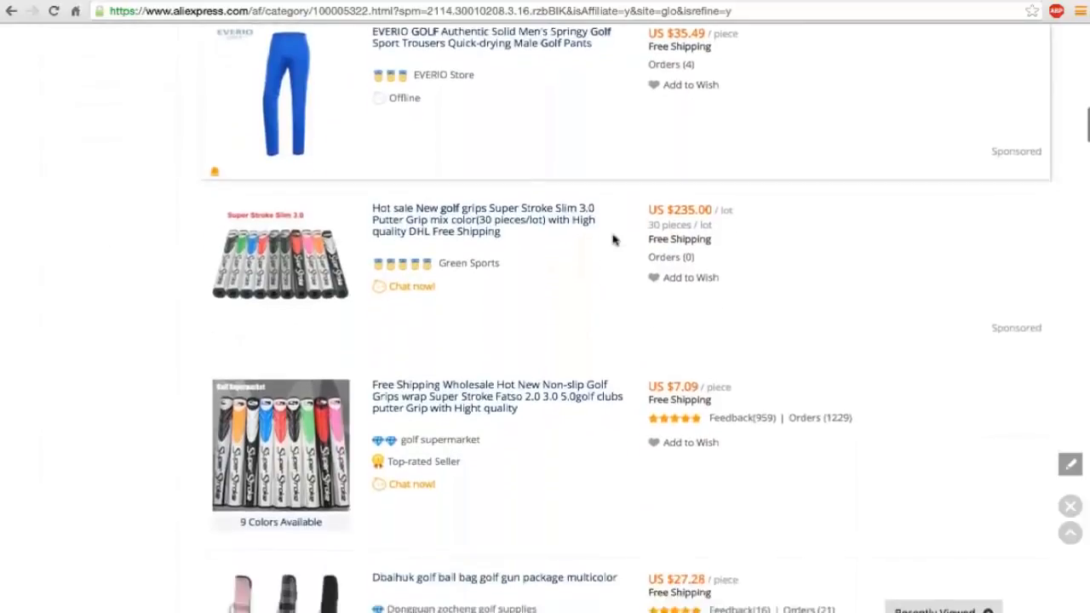
{"action": "scroll", "coordinate": [612, 240], "scroll_direction": "down", "scroll_amount": 3}
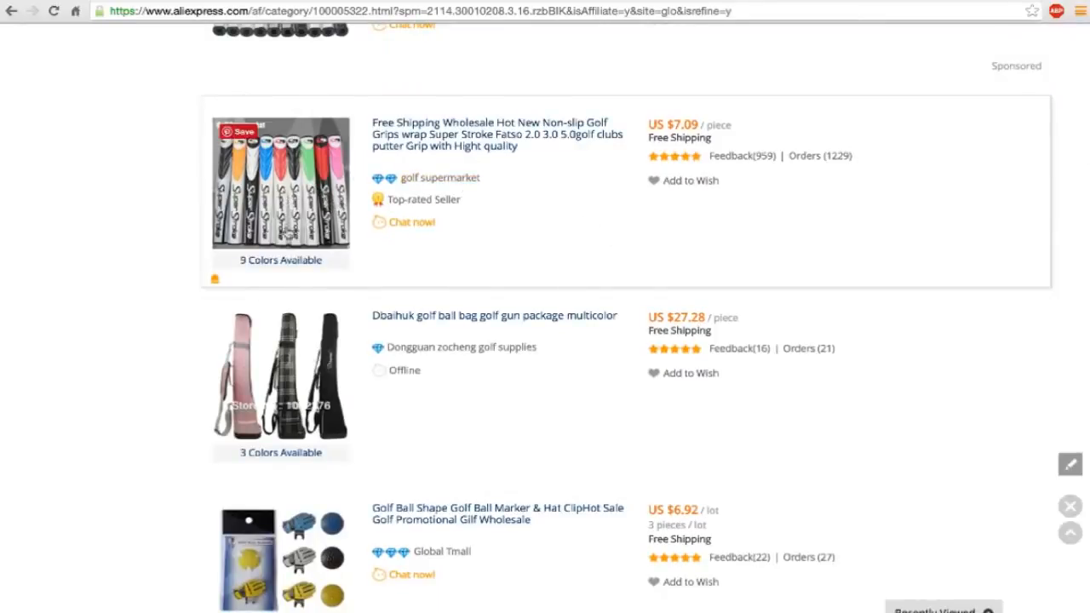
{"action": "mouse_move", "coordinate": [300, 210]}
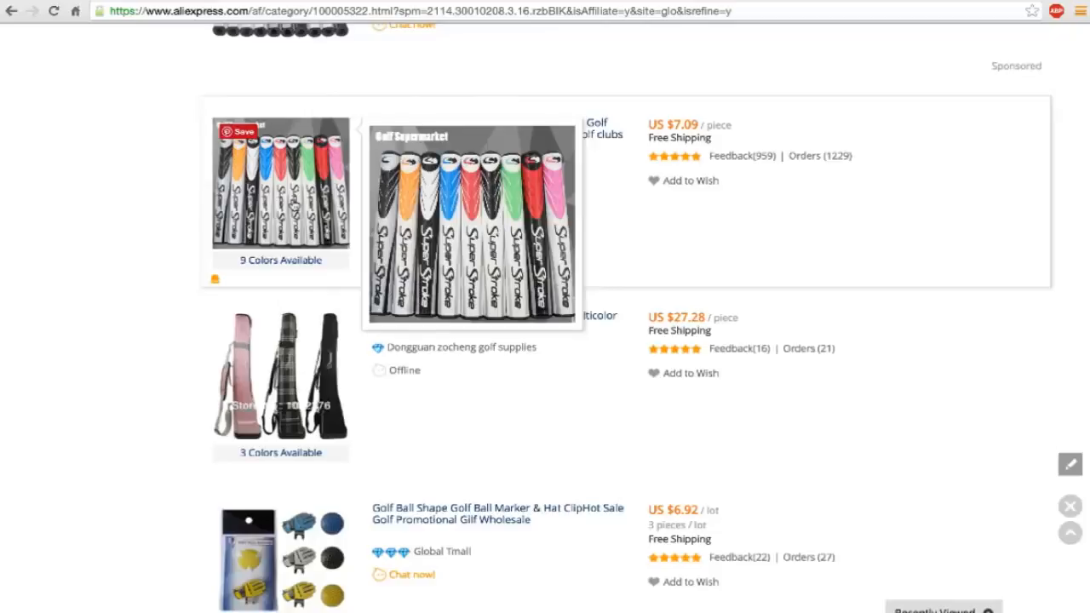
Check the prices, feedback and orders of the golf listings from the three-color Dbaihuk bags to the swing-training elbow brace.
{"action": "scroll", "coordinate": [294, 206], "scroll_direction": "down", "scroll_amount": 3}
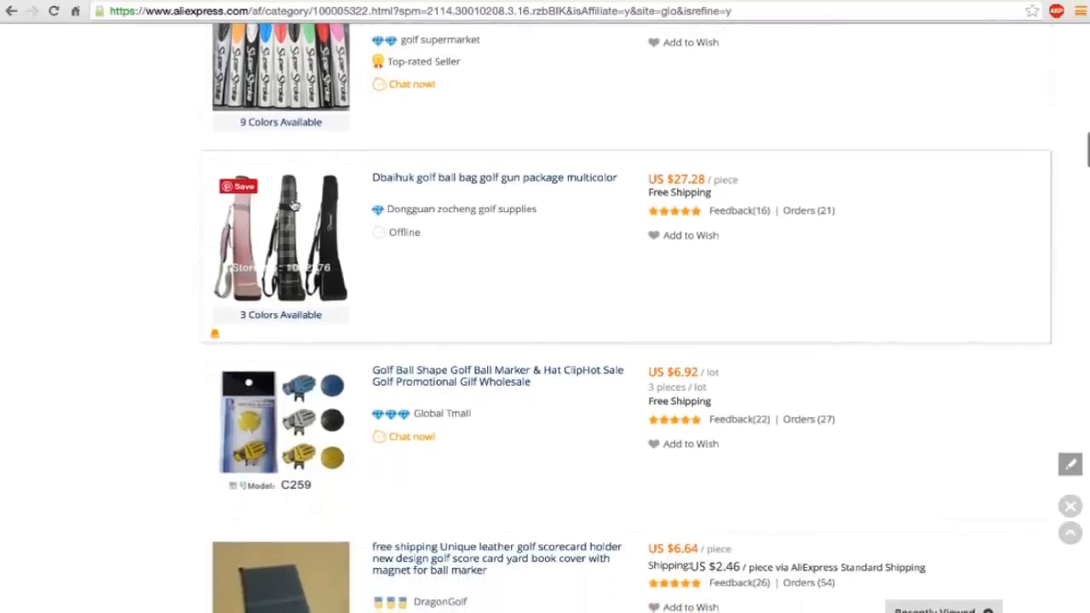
{"action": "scroll", "coordinate": [293, 206], "scroll_direction": "down", "scroll_amount": 3}
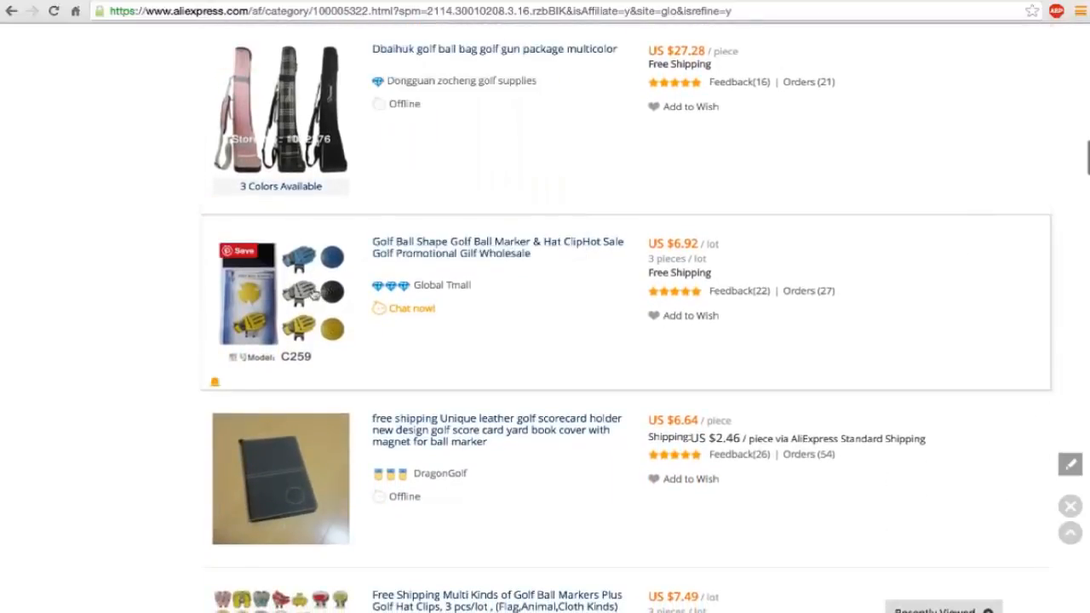
{"action": "scroll", "coordinate": [313, 293], "scroll_direction": "down", "scroll_amount": 2}
{"action": "mouse_move", "coordinate": [314, 293]}
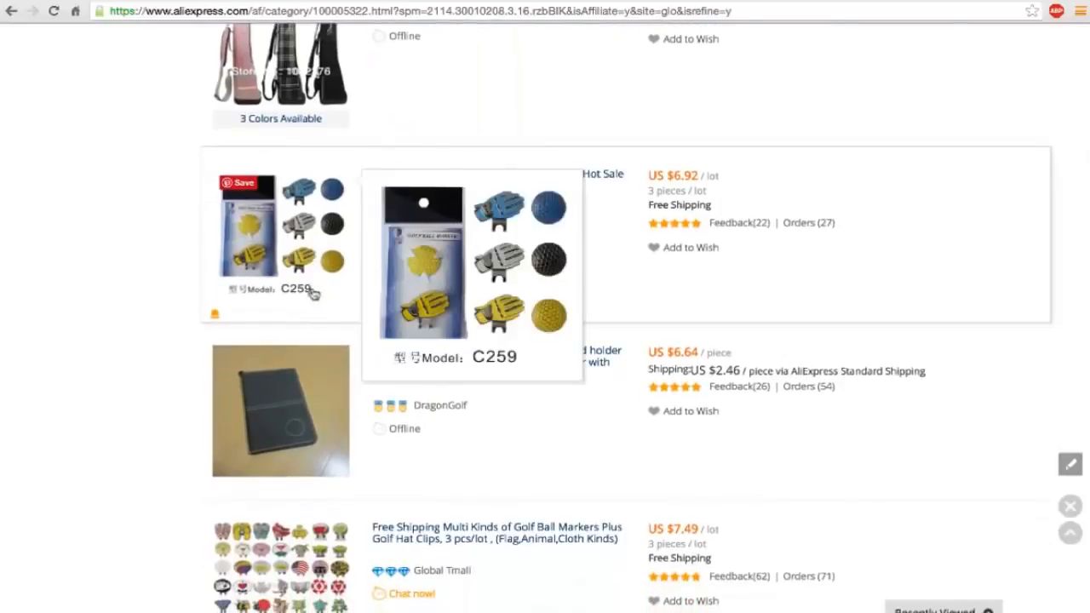
{"action": "scroll", "coordinate": [314, 293], "scroll_direction": "down", "scroll_amount": 3}
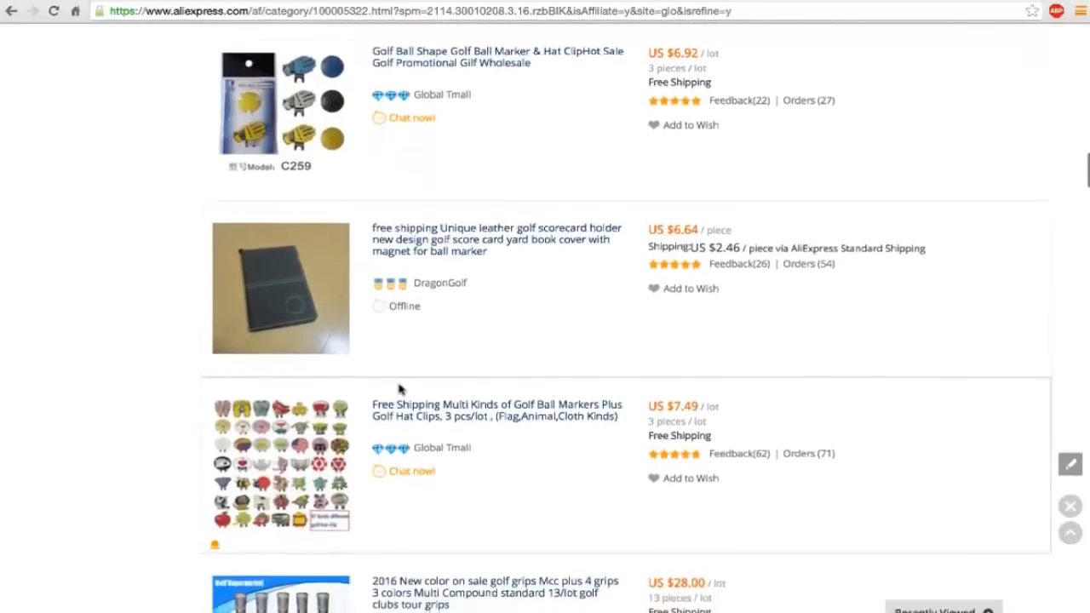
{"action": "scroll", "coordinate": [399, 389], "scroll_direction": "down", "scroll_amount": 5}
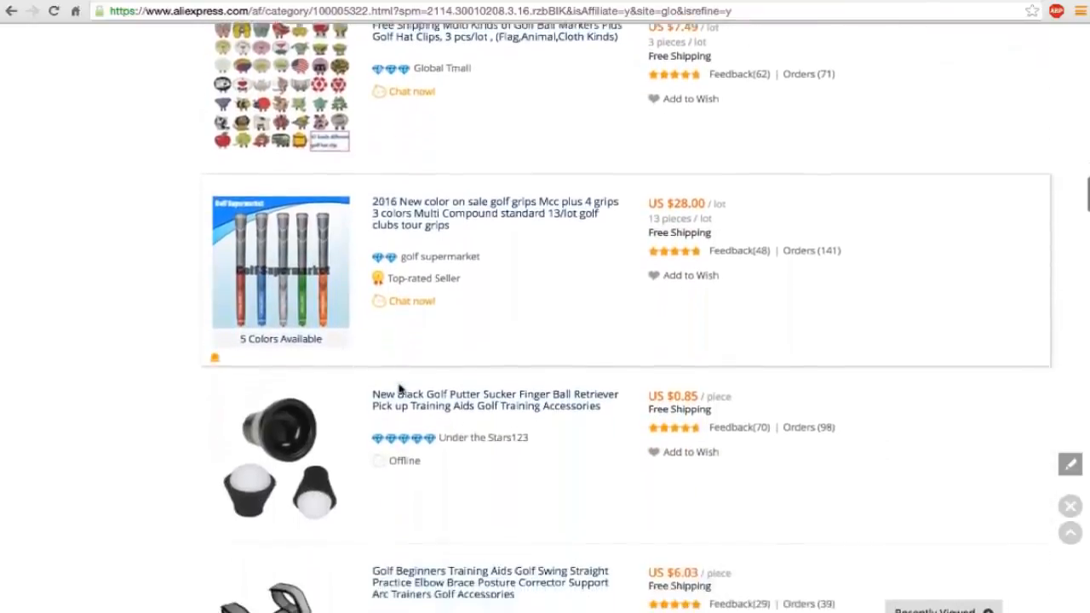
{"action": "scroll", "coordinate": [399, 388], "scroll_direction": "down", "scroll_amount": 3}
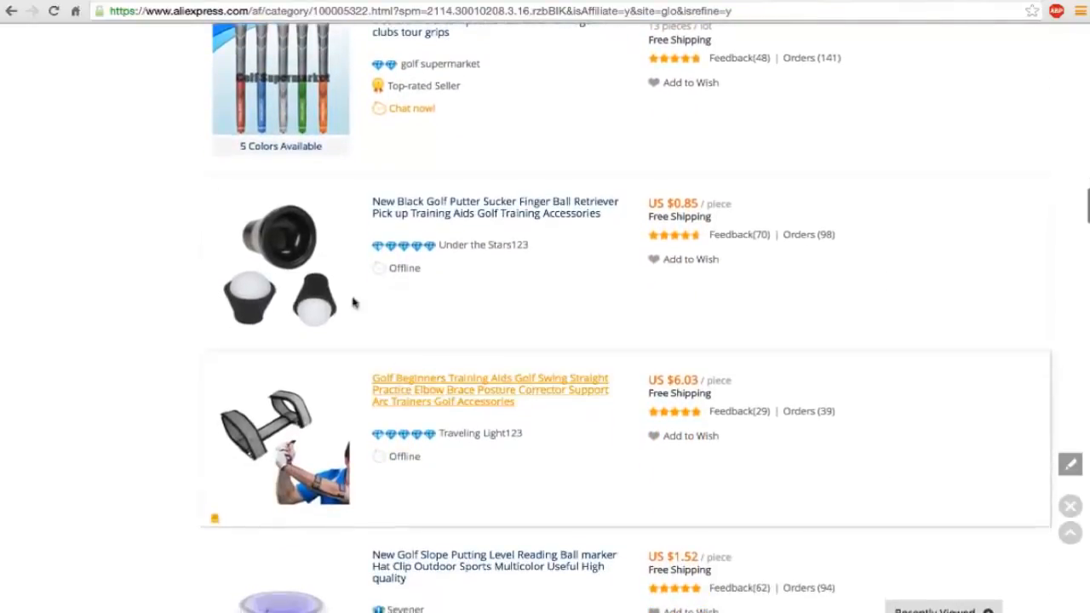
Open the black golf putter sucker ball retriever listing in a new tab and switch to it.
{"action": "mouse_move", "coordinate": [281, 270]}
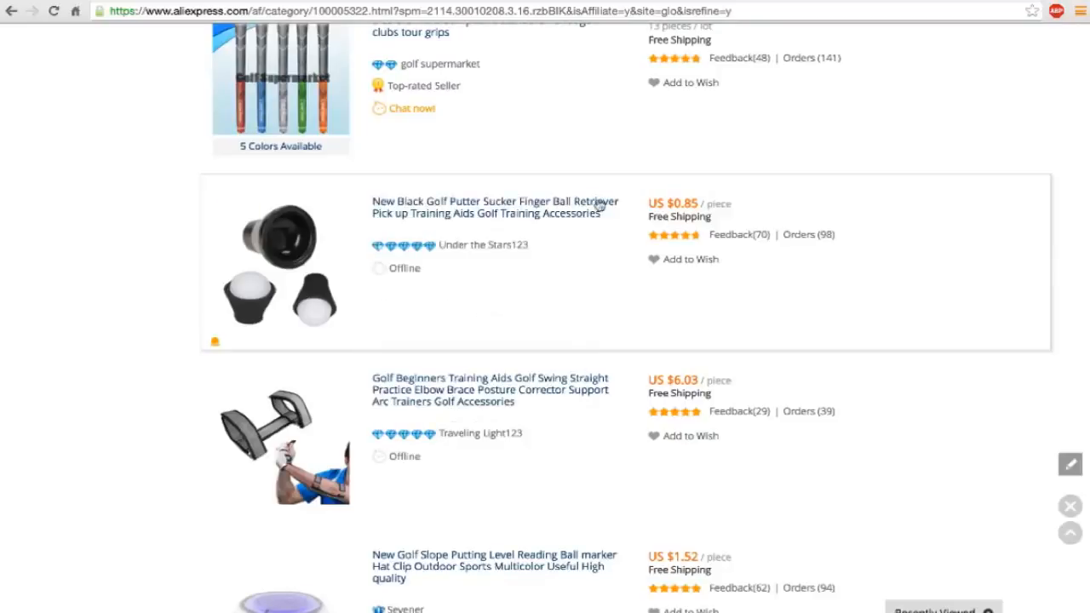
{"action": "right_click", "coordinate": [561, 211]}
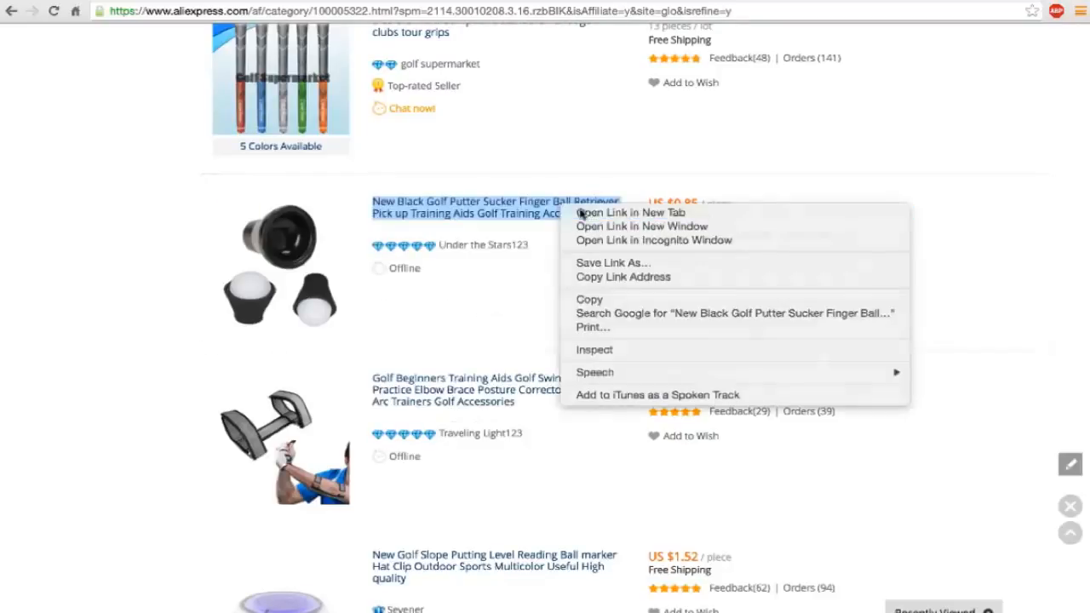
{"action": "left_click", "coordinate": [581, 213]}
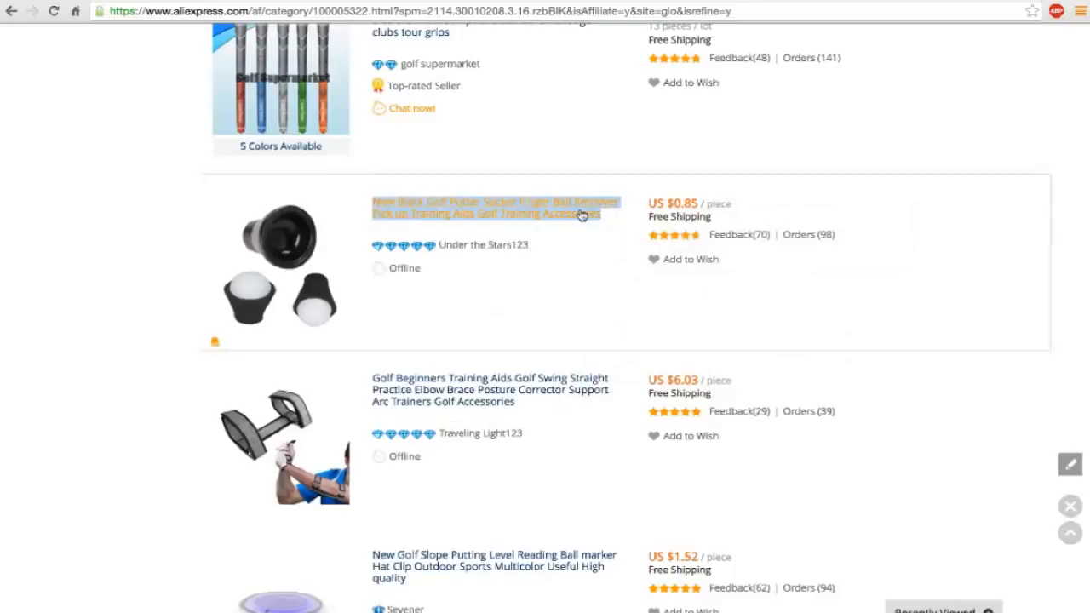
{"action": "left_click", "coordinate": [664, 1]}
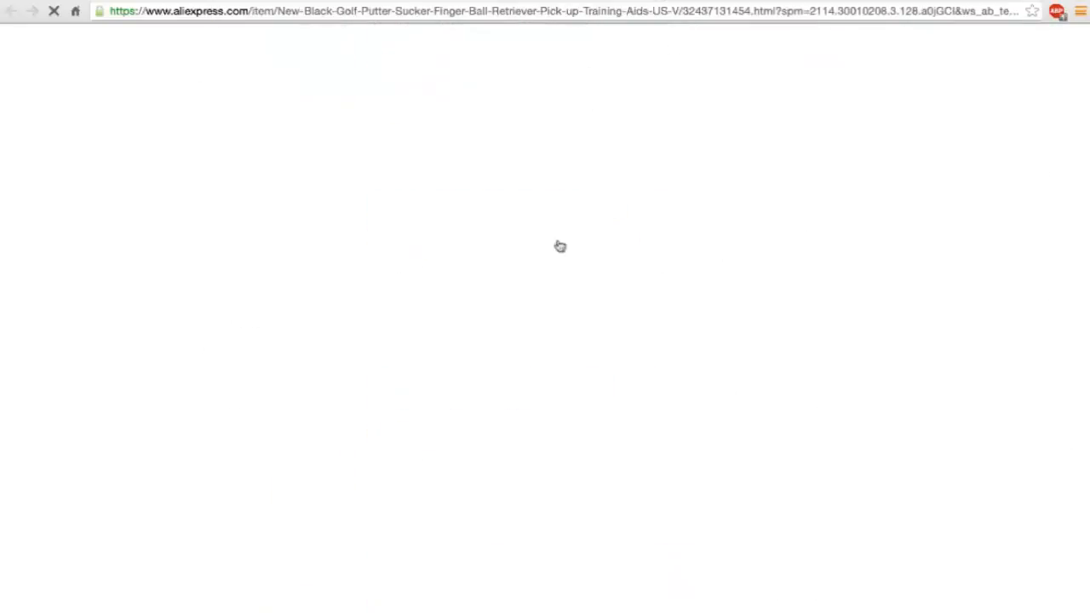
Examine the ball retriever's product photos, details, discount price, shipping and order information.
{"action": "scroll", "coordinate": [230, 318], "scroll_direction": "down", "scroll_amount": 3}
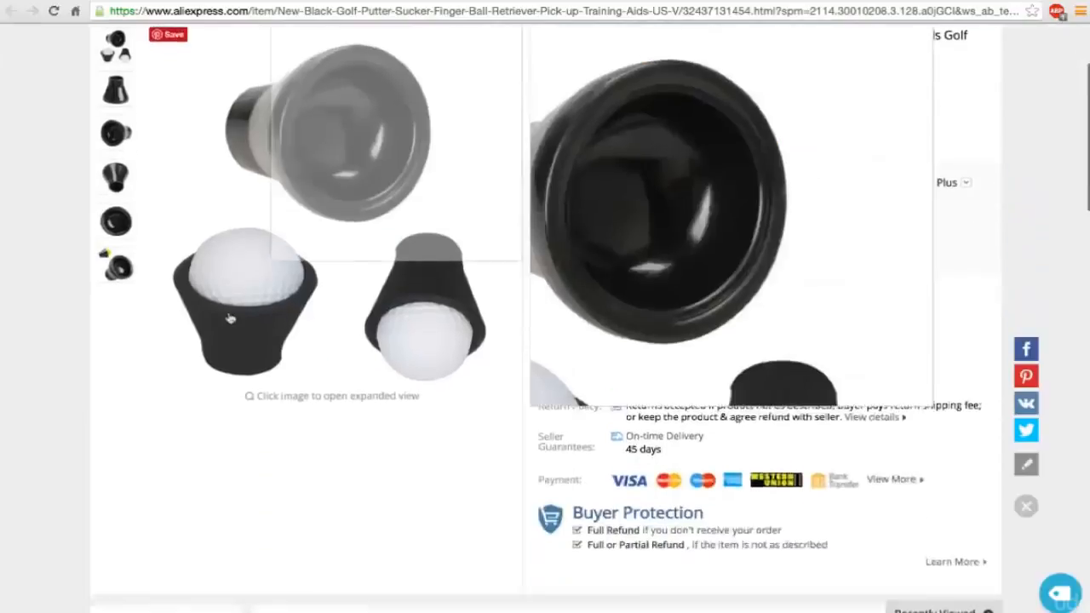
{"action": "scroll", "coordinate": [230, 318], "scroll_direction": "down", "scroll_amount": 10}
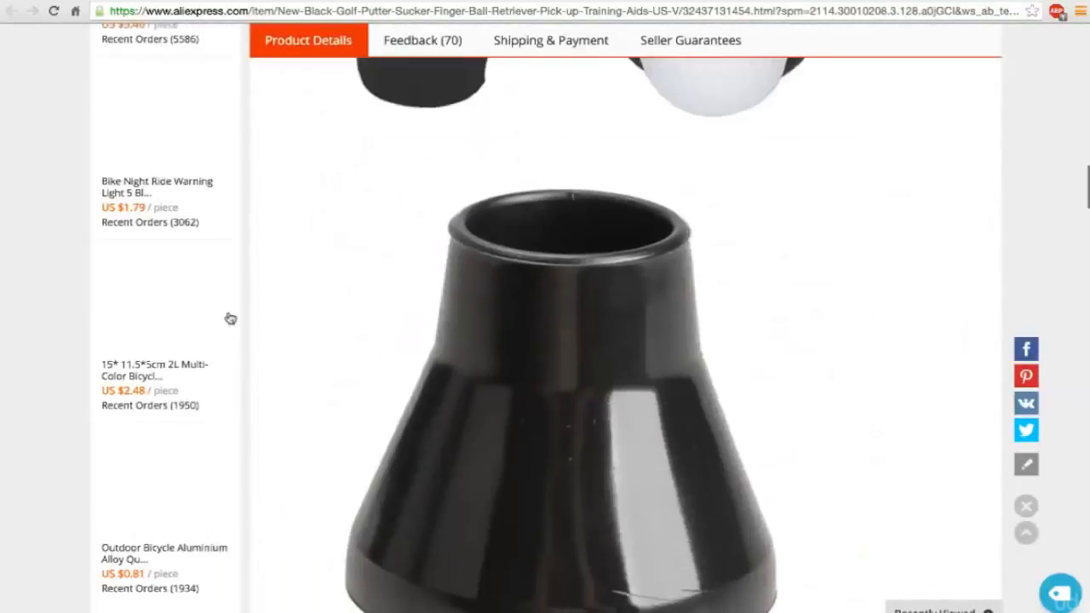
{"action": "scroll", "coordinate": [230, 318], "scroll_direction": "up", "scroll_amount": 5}
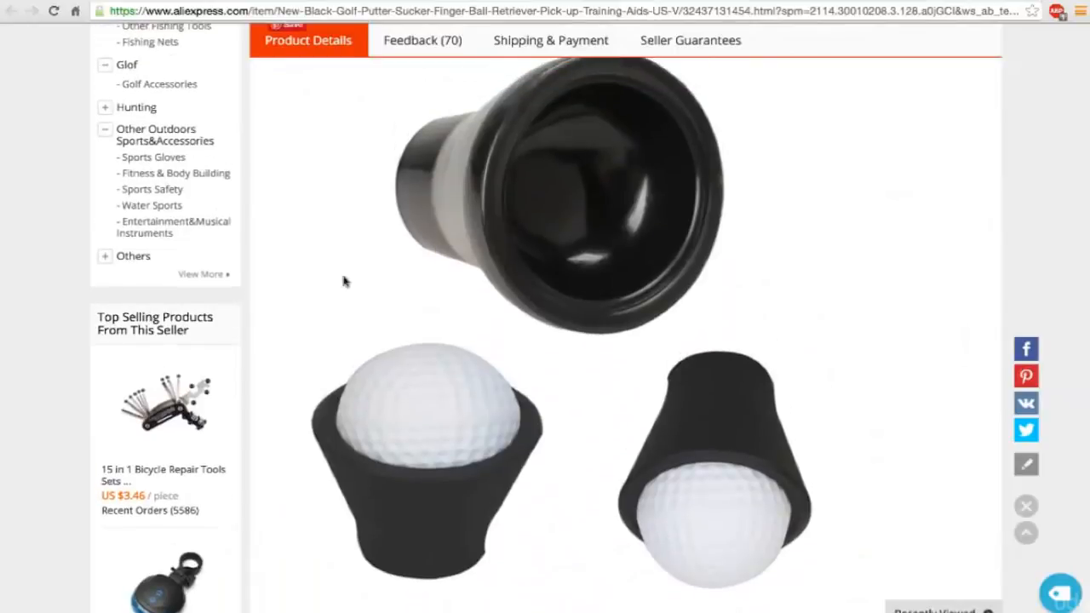
{"action": "scroll", "coordinate": [372, 290], "scroll_direction": "up", "scroll_amount": 10}
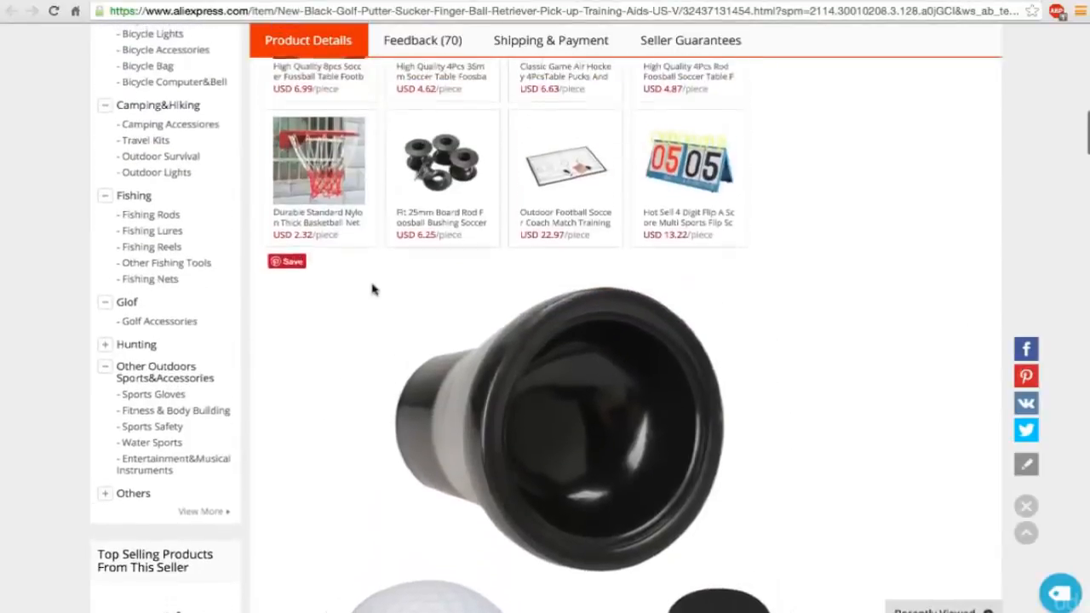
{"action": "scroll", "coordinate": [374, 290], "scroll_direction": "up", "scroll_amount": 2}
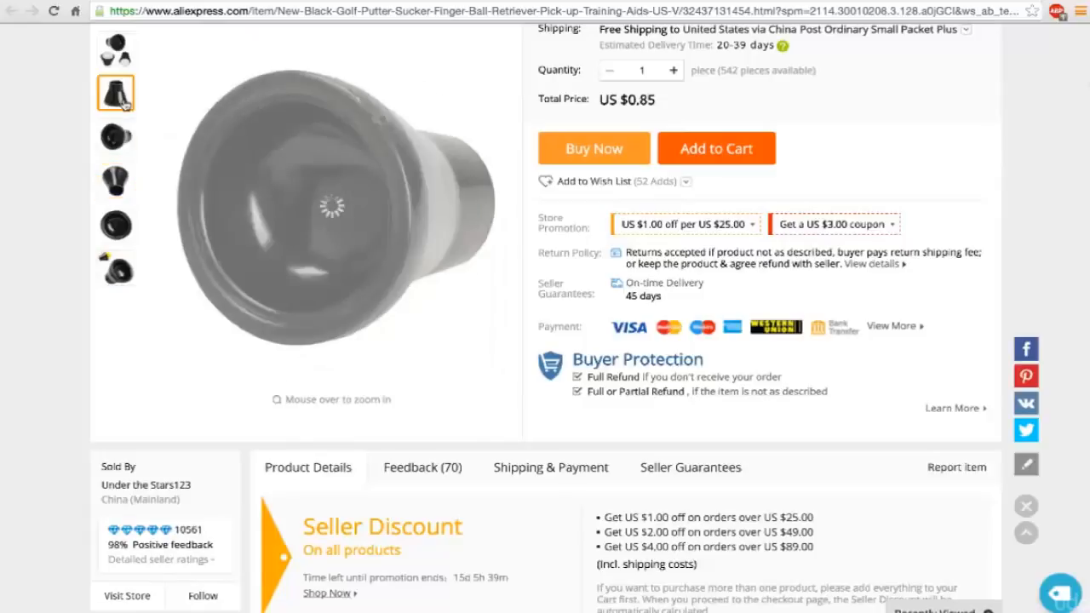
{"action": "scroll", "coordinate": [124, 103], "scroll_direction": "down", "scroll_amount": 1}
{"action": "scroll", "coordinate": [125, 104], "scroll_direction": "up", "scroll_amount": 2}
{"action": "scroll", "coordinate": [124, 99], "scroll_direction": "up", "scroll_amount": 2}
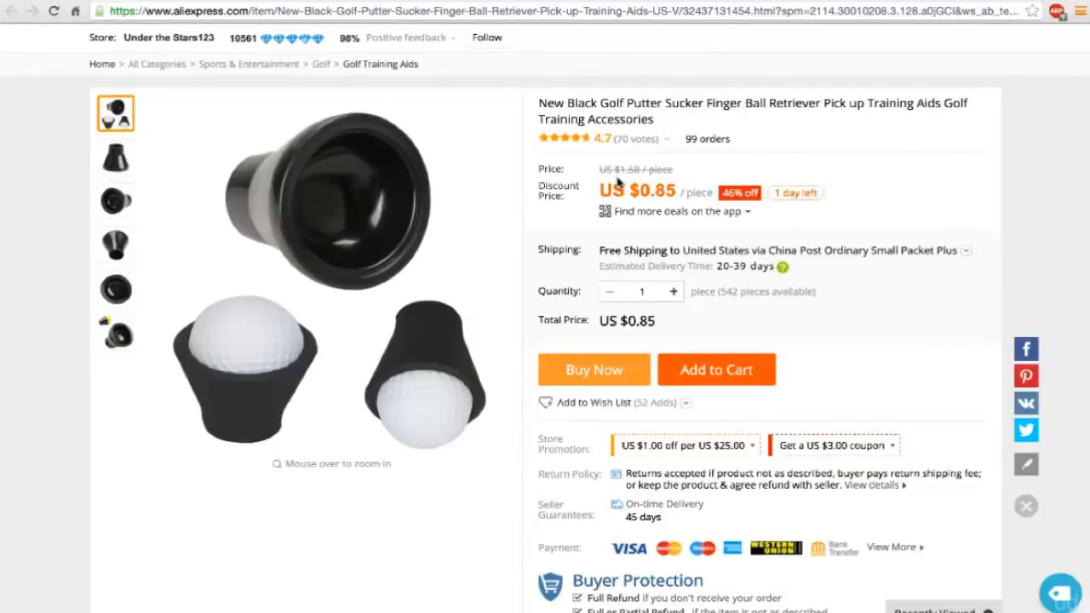
Return to the Golf category results and check the listings from the elbow brace to the 18-hole score counter.
{"action": "left_click", "coordinate": [535, 1]}
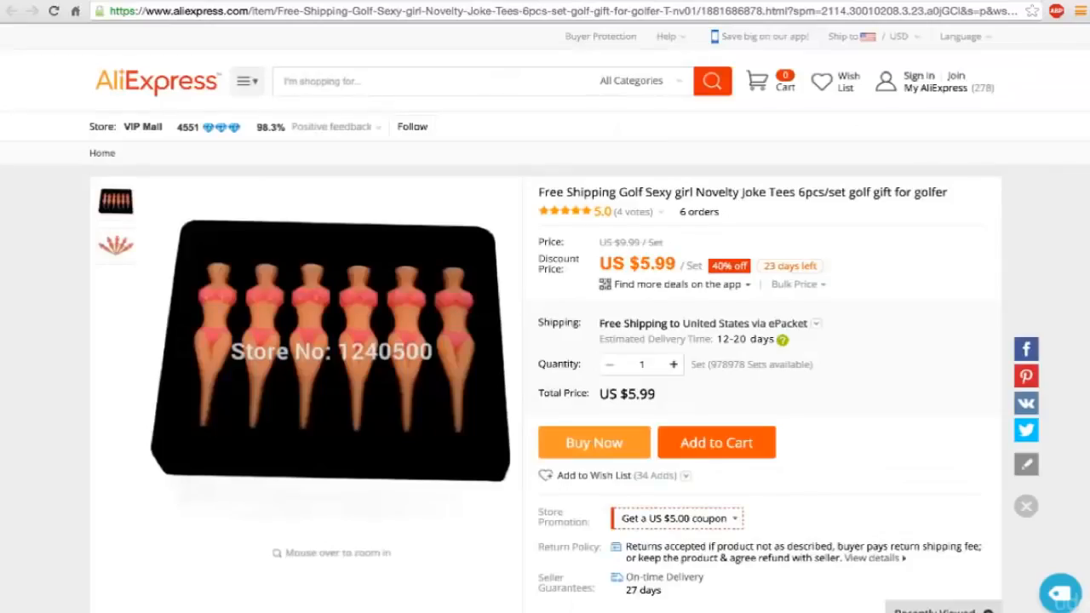
{"action": "left_click", "coordinate": [379, 1]}
{"action": "scroll", "coordinate": [466, 273], "scroll_direction": "down", "scroll_amount": 3}
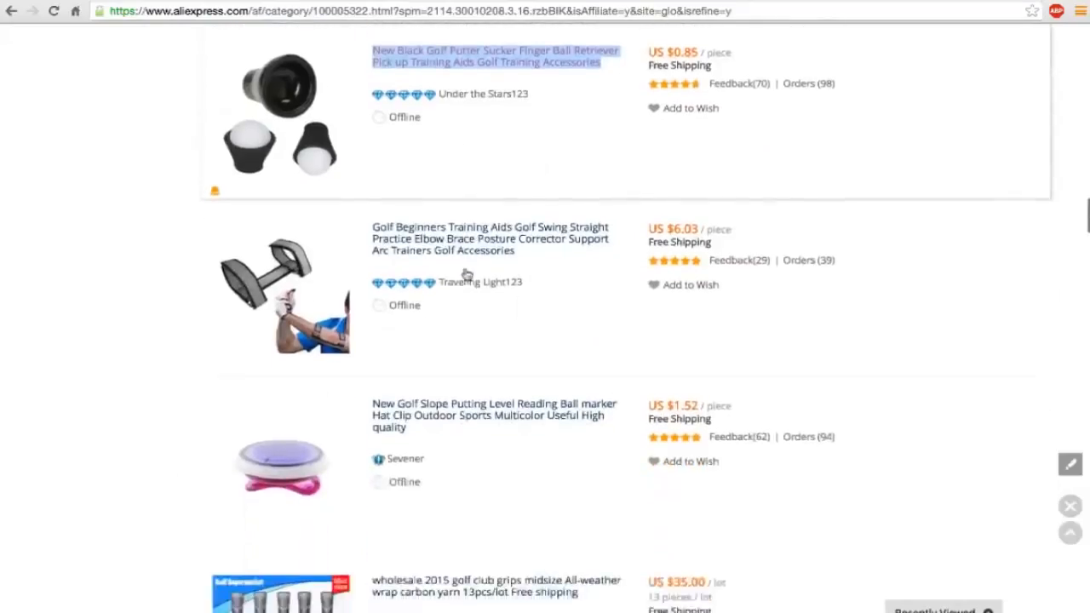
{"action": "scroll", "coordinate": [466, 273], "scroll_direction": "down", "scroll_amount": 3}
{"action": "scroll", "coordinate": [466, 273], "scroll_direction": "down", "scroll_amount": 2}
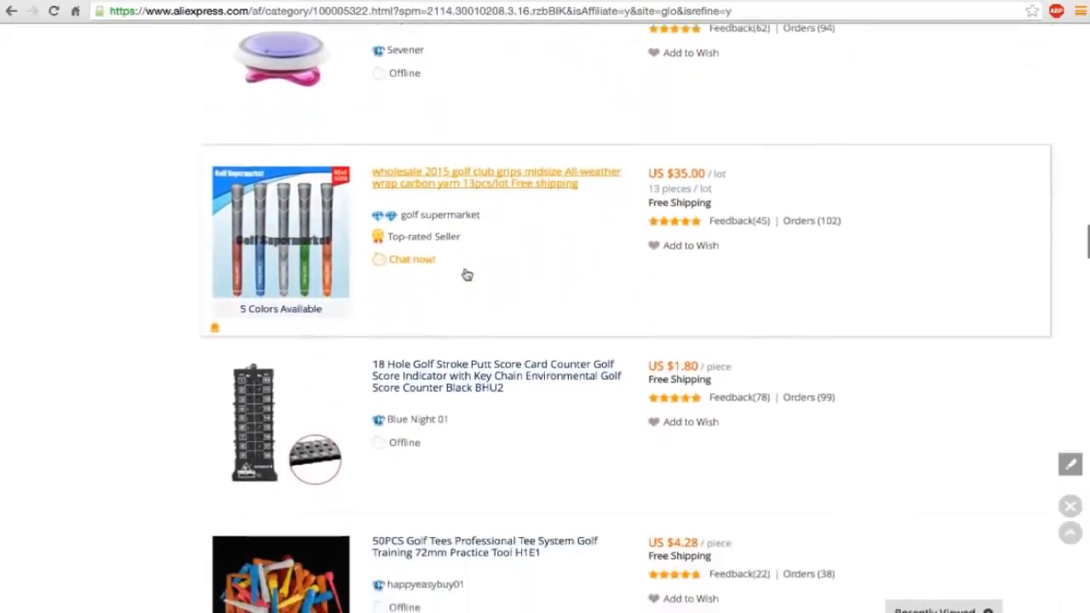
{"action": "scroll", "coordinate": [466, 273], "scroll_direction": "down", "scroll_amount": 2}
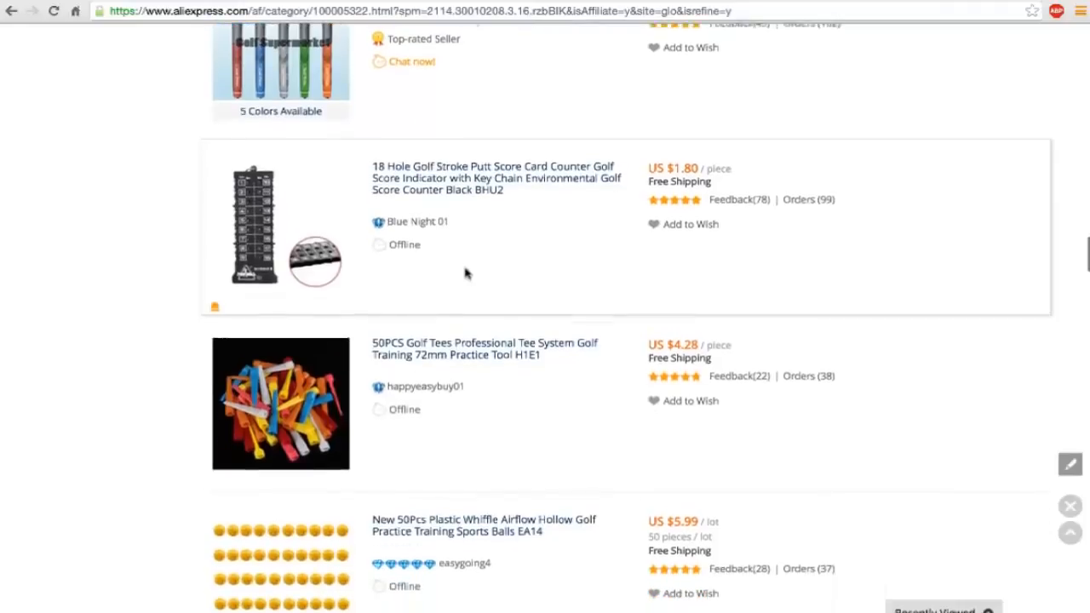
Check the prices and orders of the following listings, from the 50-piece golf tees to the telescopic ball retriever and novelty tees.
{"action": "scroll", "coordinate": [466, 273], "scroll_direction": "down", "scroll_amount": 4}
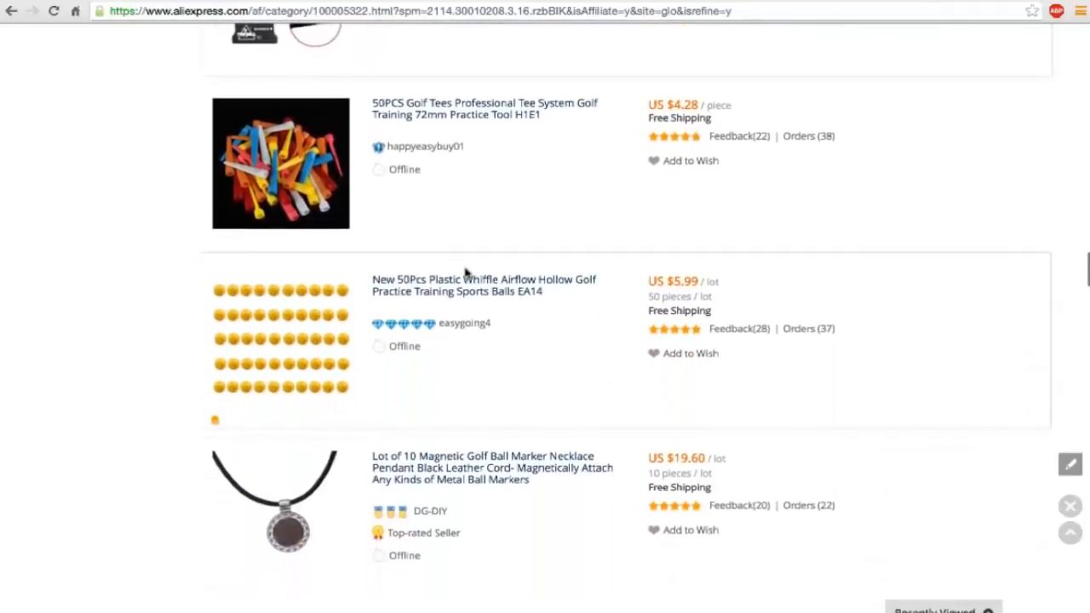
{"action": "scroll", "coordinate": [466, 272], "scroll_direction": "down", "scroll_amount": 3}
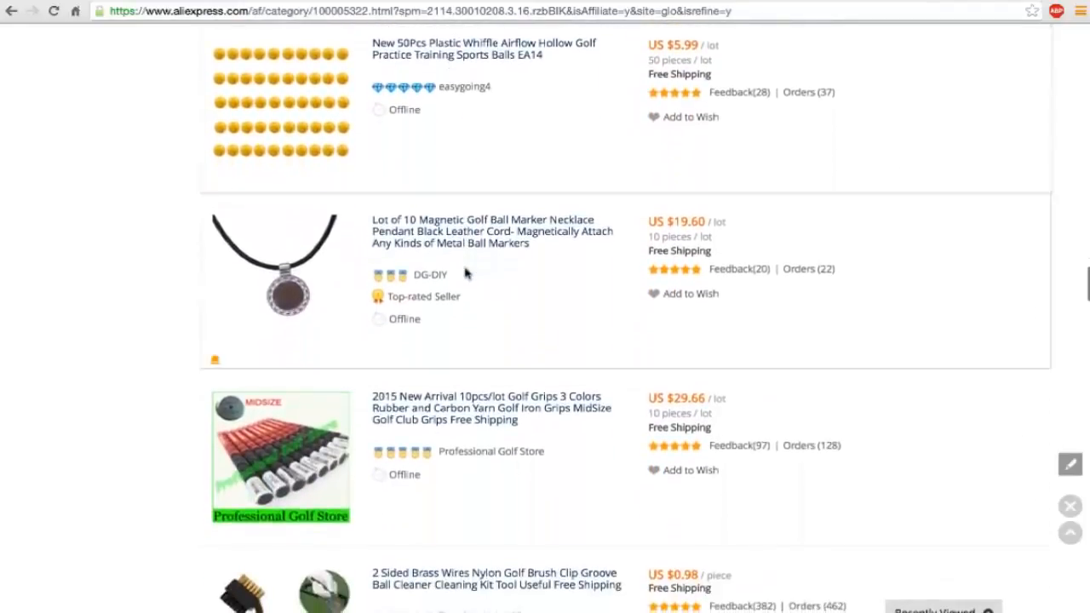
{"action": "scroll", "coordinate": [466, 273], "scroll_direction": "down", "scroll_amount": 4}
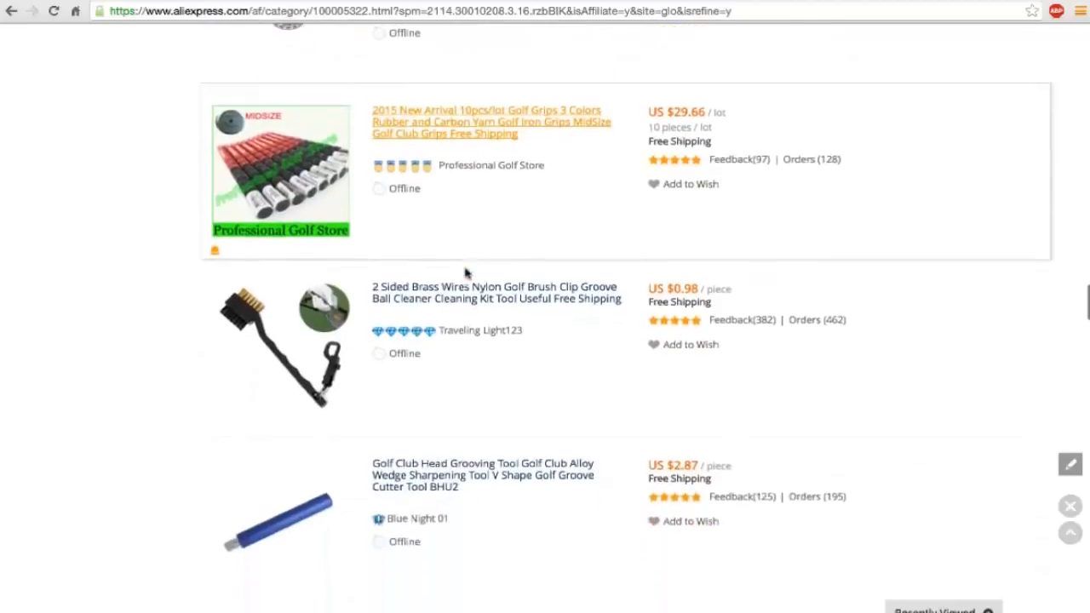
{"action": "scroll", "coordinate": [466, 272], "scroll_direction": "down", "scroll_amount": 2}
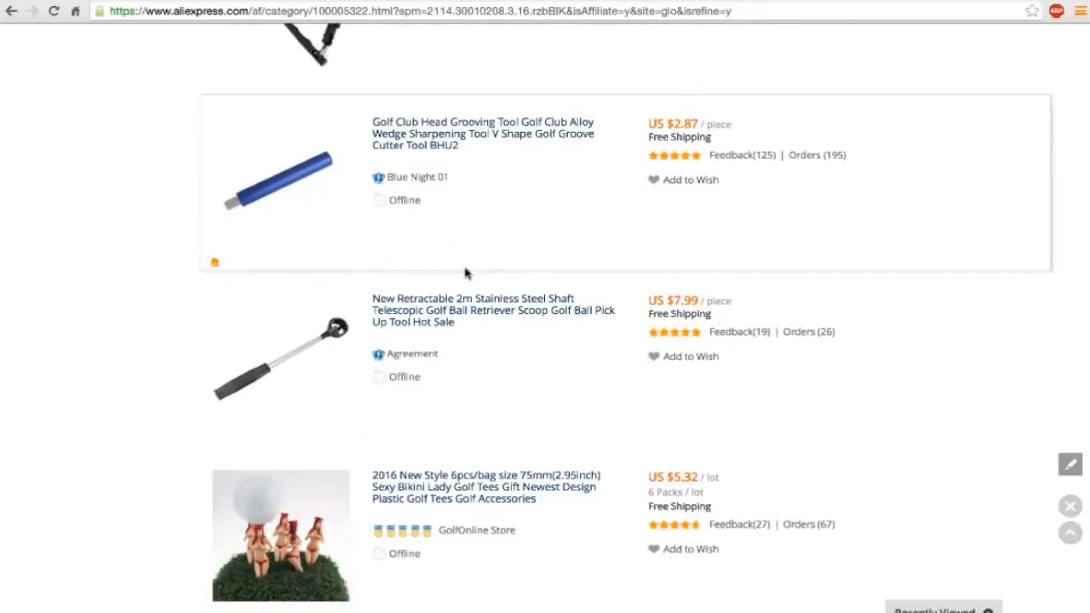
{"action": "scroll", "coordinate": [466, 272], "scroll_direction": "down", "scroll_amount": 2}
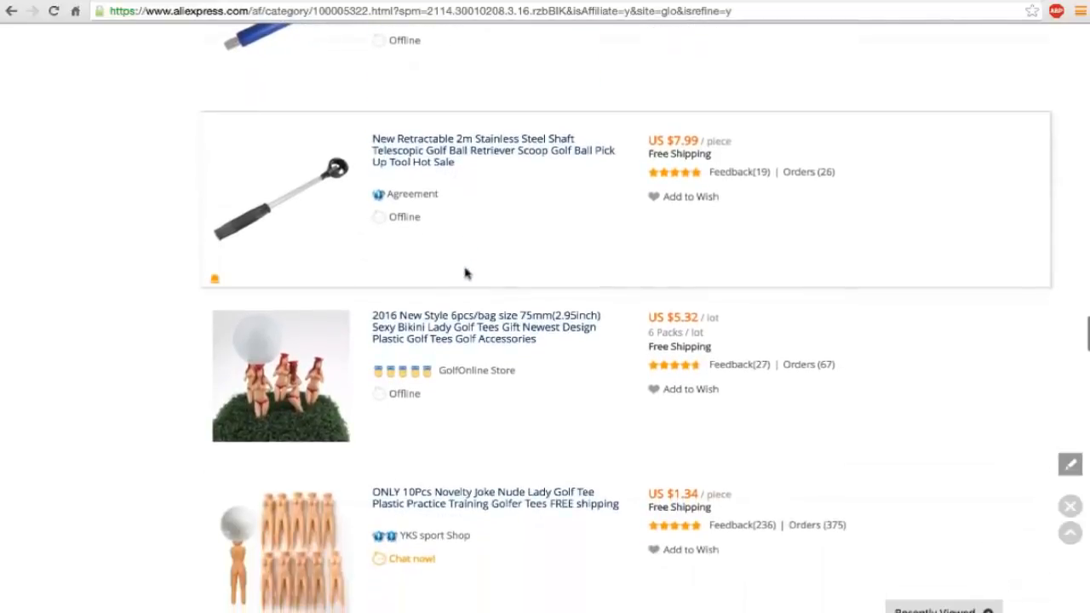
{"action": "scroll", "coordinate": [438, 243], "scroll_direction": "down", "scroll_amount": 1}
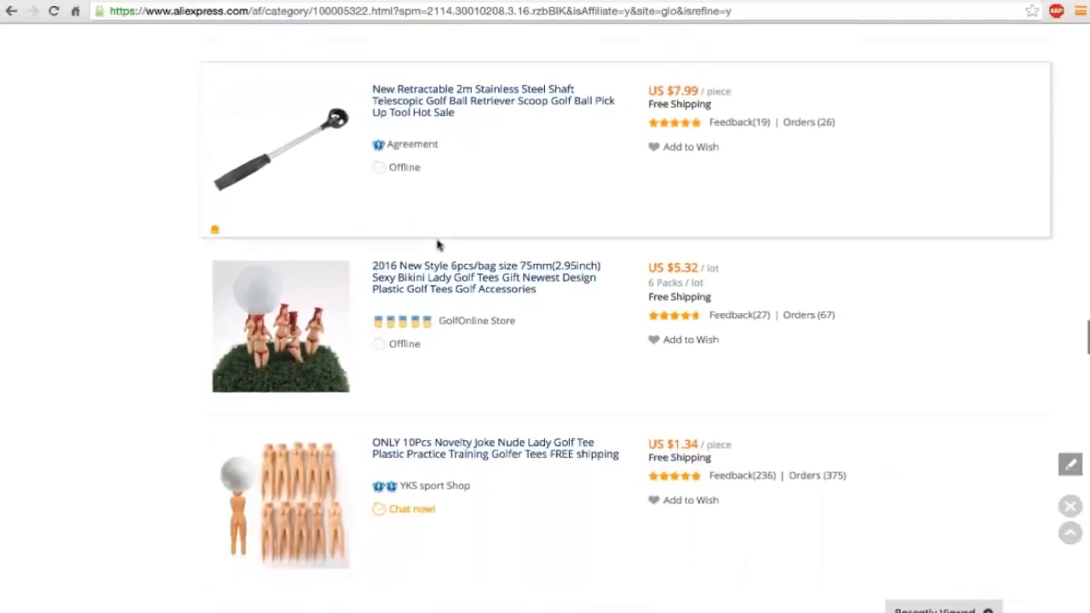
Compare the enlarged photos of the two novelty lady tee listings and open the ten-piece joke tees in a new tab.
{"action": "mouse_move", "coordinate": [283, 356]}
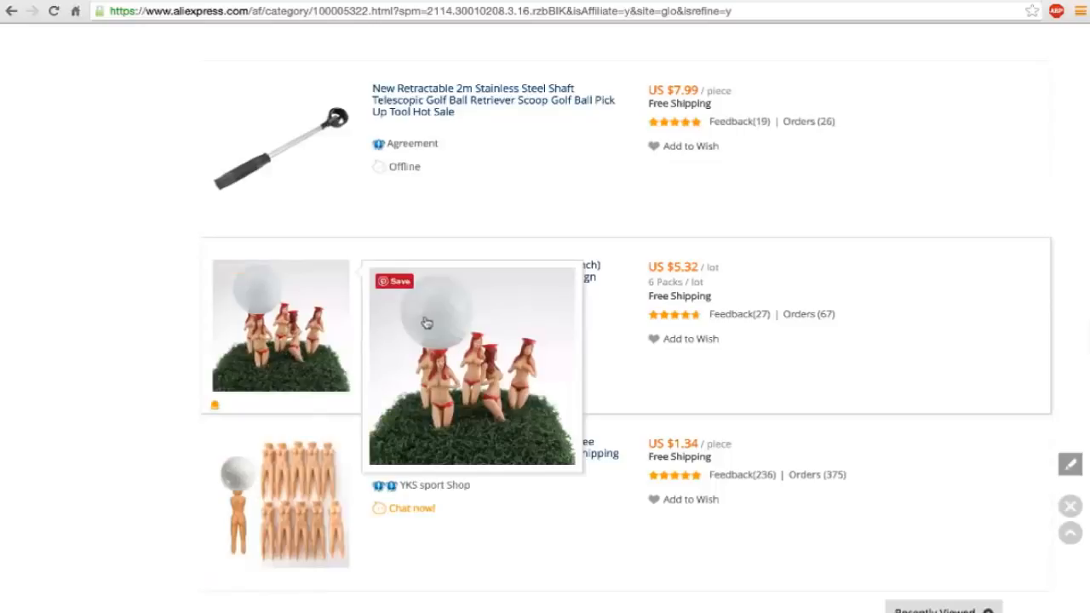
{"action": "scroll", "coordinate": [274, 366], "scroll_direction": "down", "scroll_amount": 1}
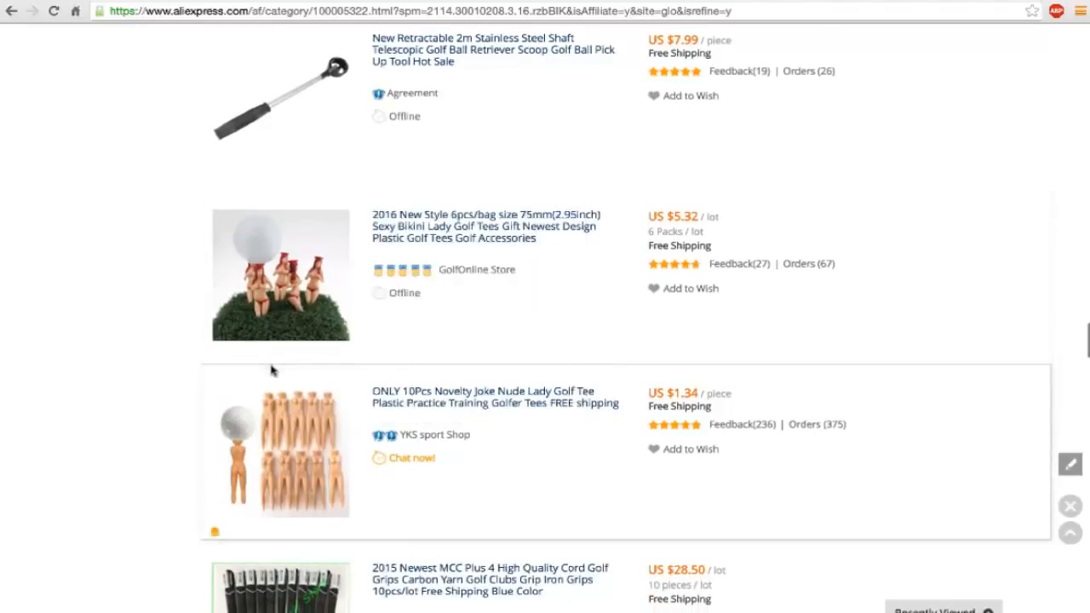
{"action": "scroll", "coordinate": [271, 370], "scroll_direction": "up", "scroll_amount": 1}
{"action": "mouse_move", "coordinate": [286, 443]}
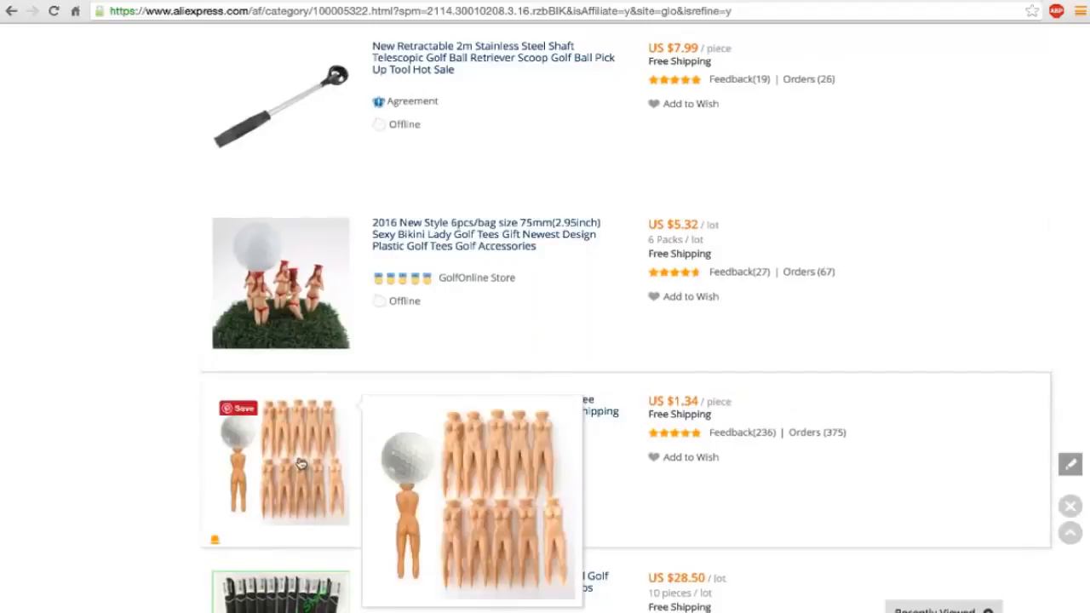
{"action": "scroll", "coordinate": [299, 463], "scroll_direction": "down", "scroll_amount": 1}
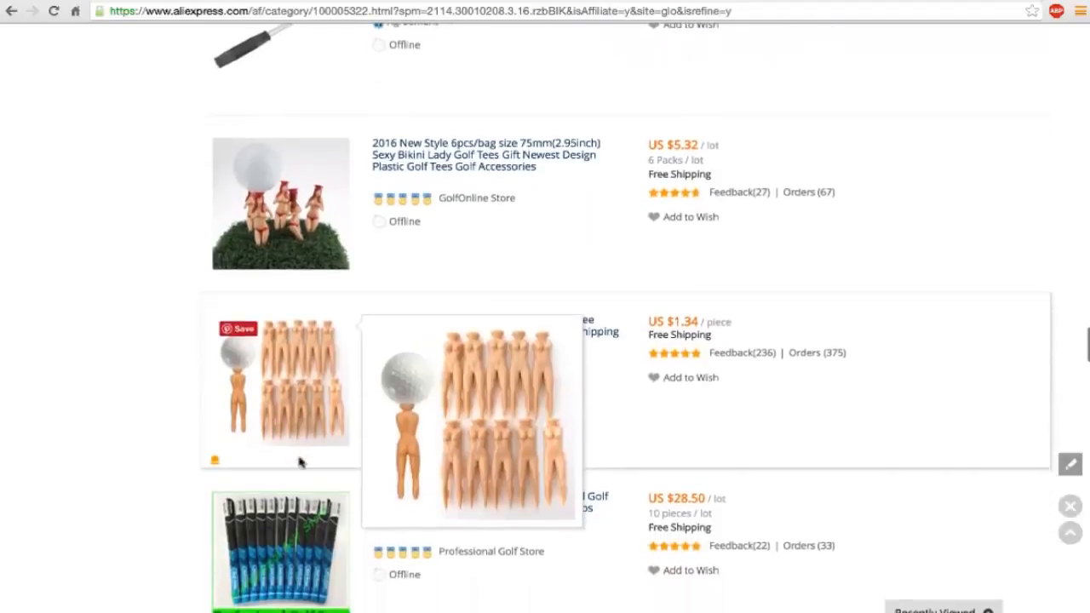
{"action": "right_click", "coordinate": [281, 385]}
{"action": "left_click", "coordinate": [290, 388]}
Compare the opened product pages of the ten-piece novelty joke tees and the ball retriever, including price and shipping.
{"action": "scroll", "coordinate": [574, 190], "scroll_direction": "down", "scroll_amount": 3}
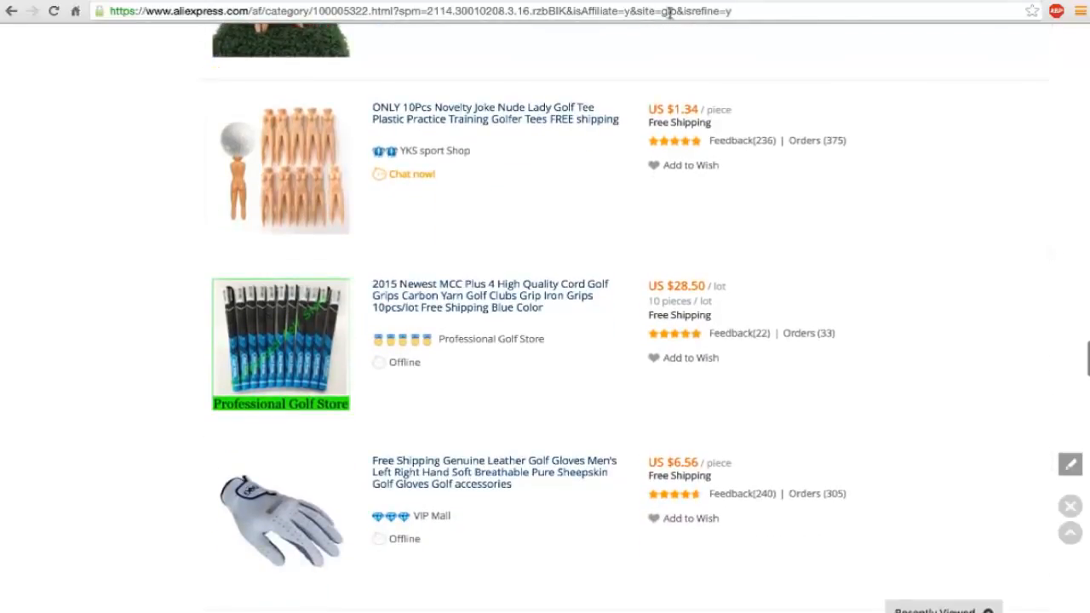
{"action": "mouse_move", "coordinate": [321, 183]}
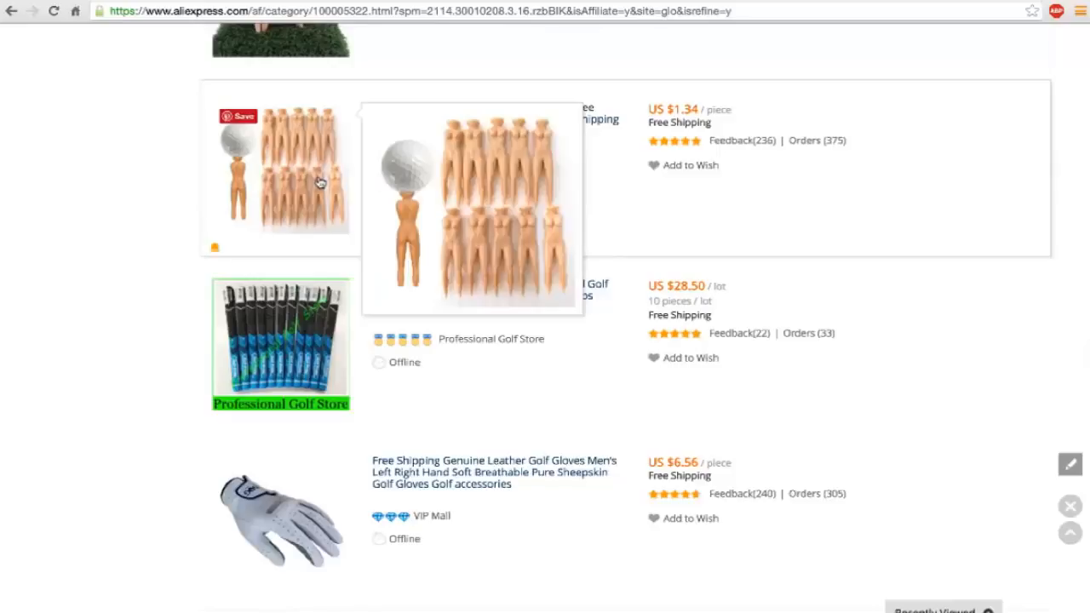
{"action": "key", "text": "ctrl+Tab"}
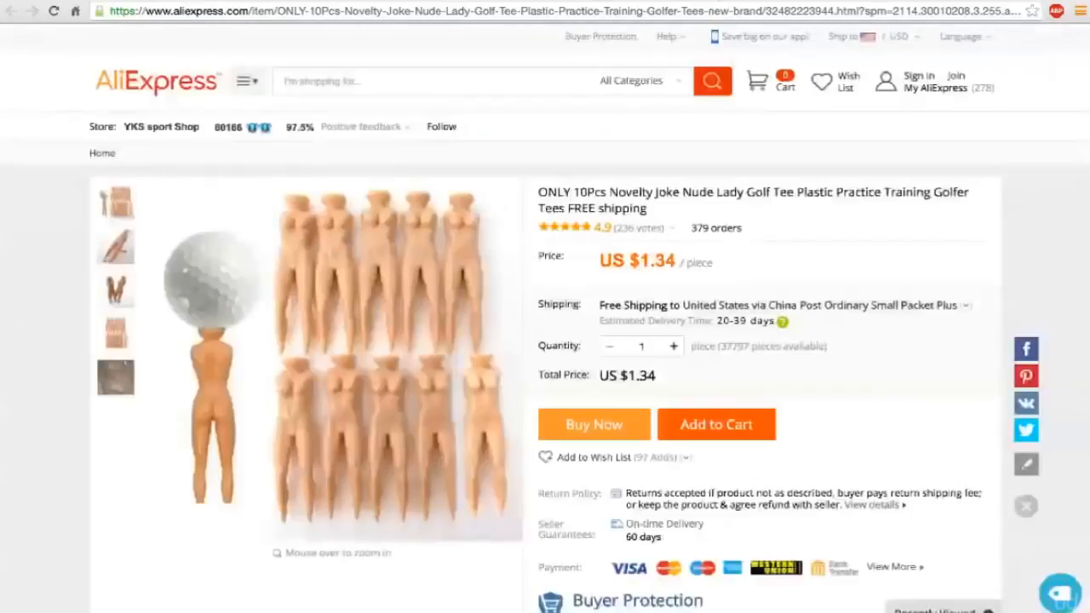
{"action": "key", "text": "ctrl+Tab"}
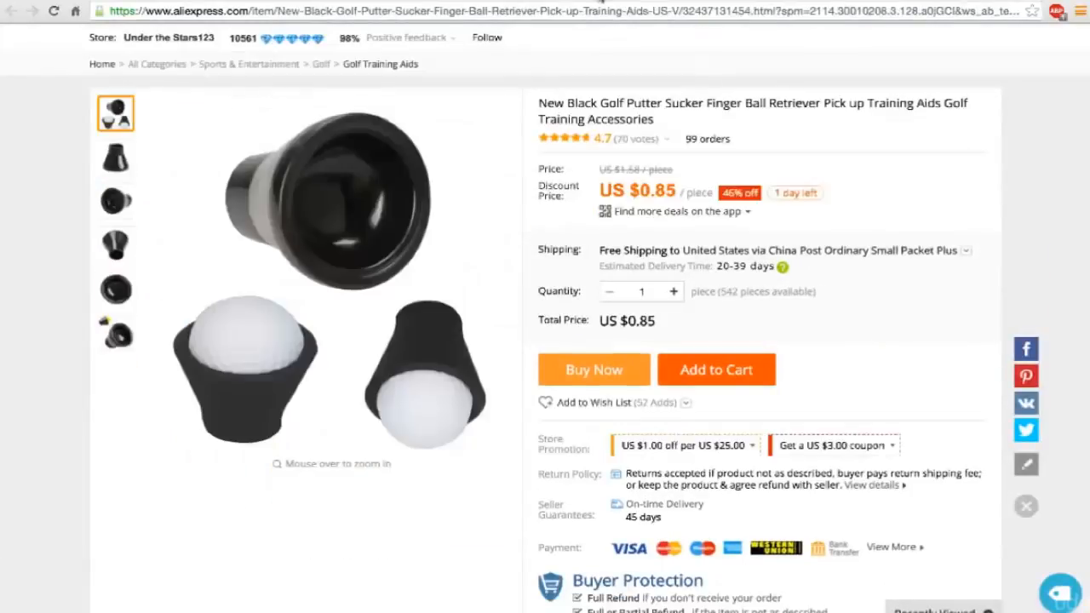
{"action": "key", "text": "ctrl+Tab"}
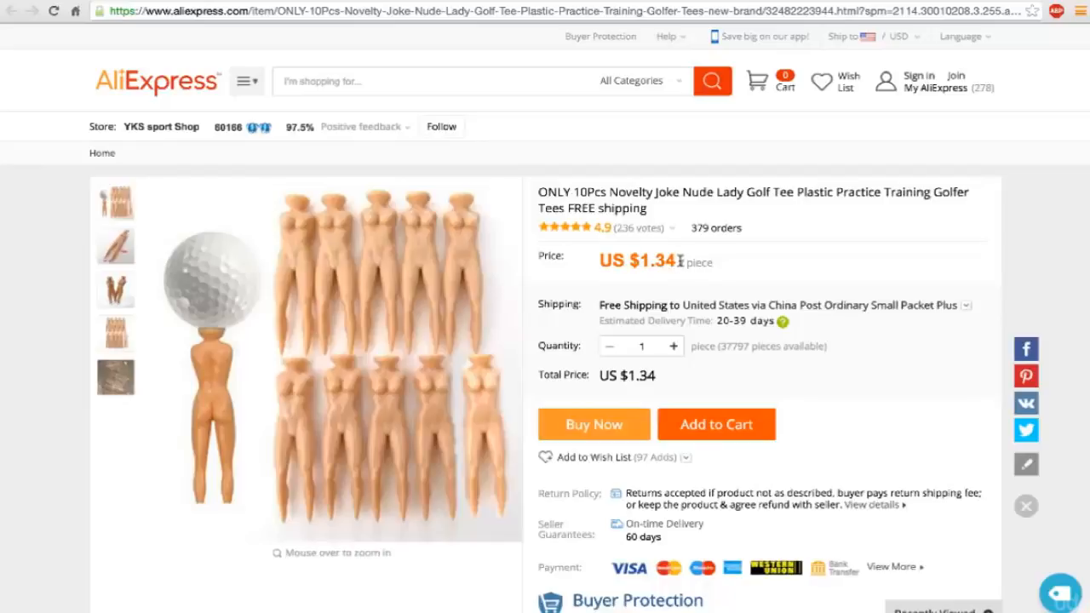
Choose ePacket shipping to the United States for the ten-piece novelty joke tees and check the resulting total price.
{"action": "left_click_drag", "start_coordinate": [681, 262], "coordinate": [654, 261]}
{"action": "left_click", "coordinate": [965, 306]}
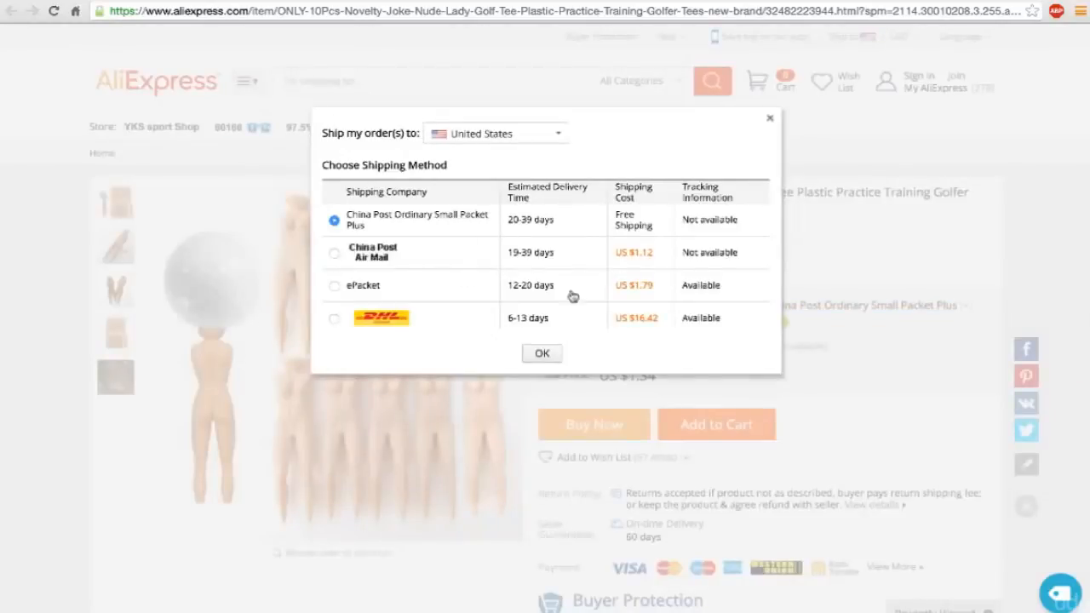
{"action": "left_click", "coordinate": [334, 287]}
{"action": "left_click", "coordinate": [536, 358]}
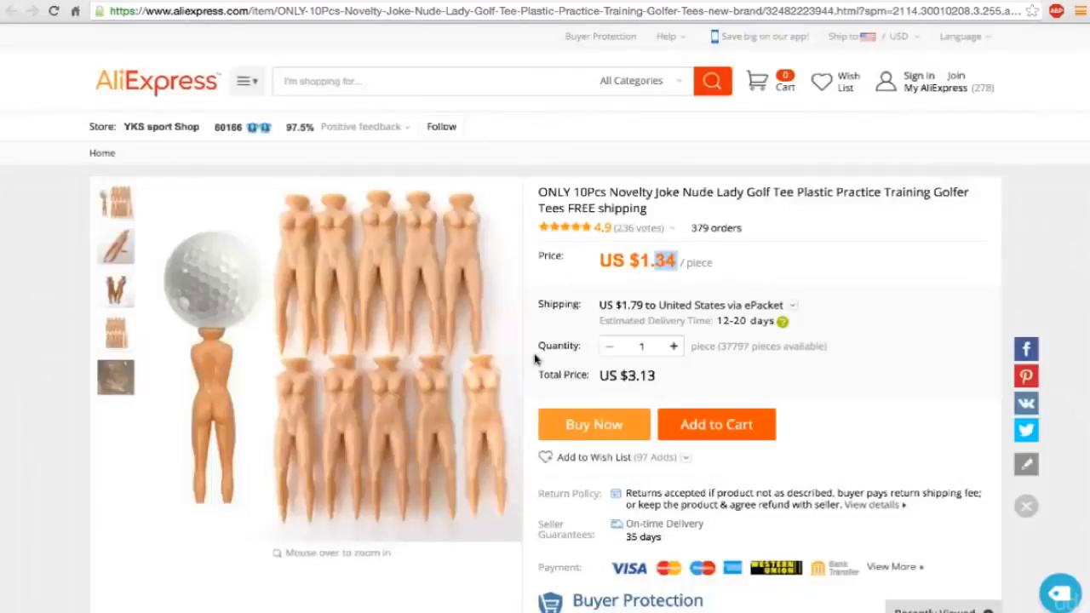
{"action": "left_click_drag", "start_coordinate": [660, 381], "coordinate": [635, 386]}
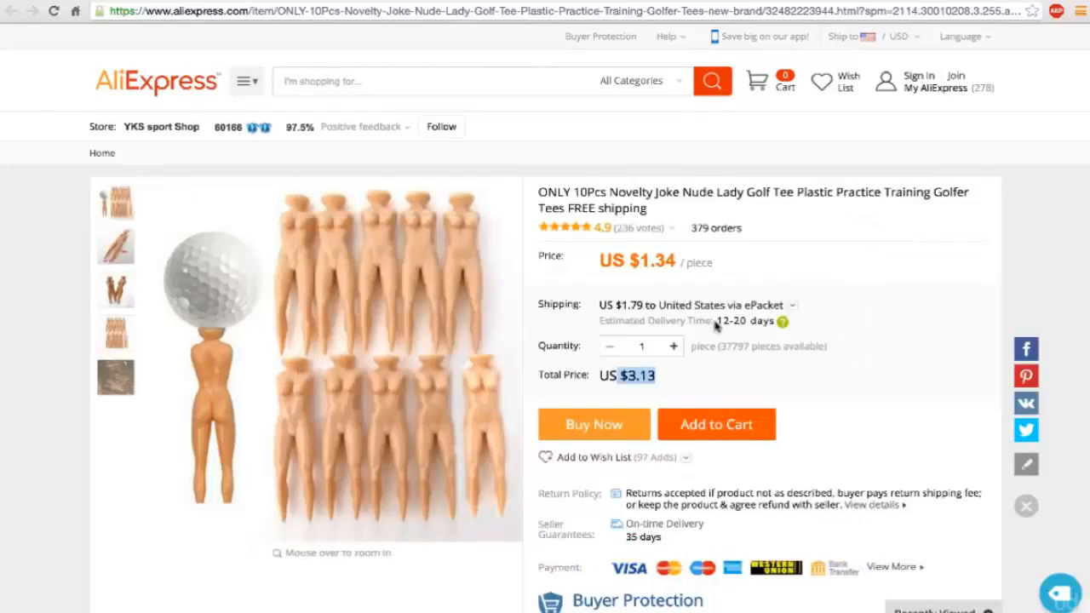
Inspect the enlarged photos of the ten-piece novelty tees on the product page.
{"action": "scroll", "coordinate": [716, 327], "scroll_direction": "down", "scroll_amount": 1}
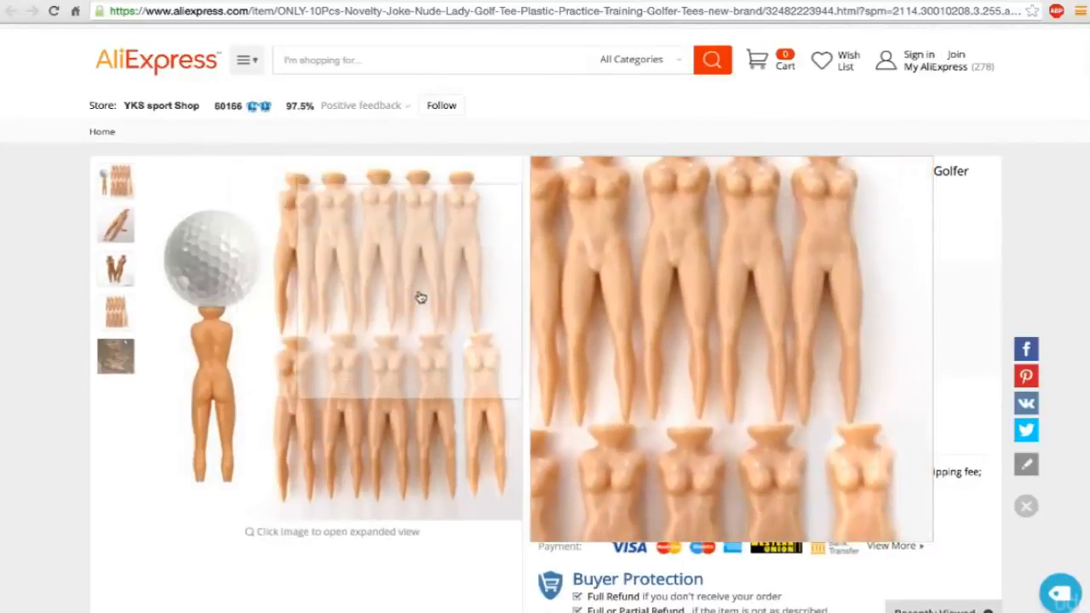
{"action": "scroll", "coordinate": [237, 311], "scroll_direction": "down", "scroll_amount": 1}
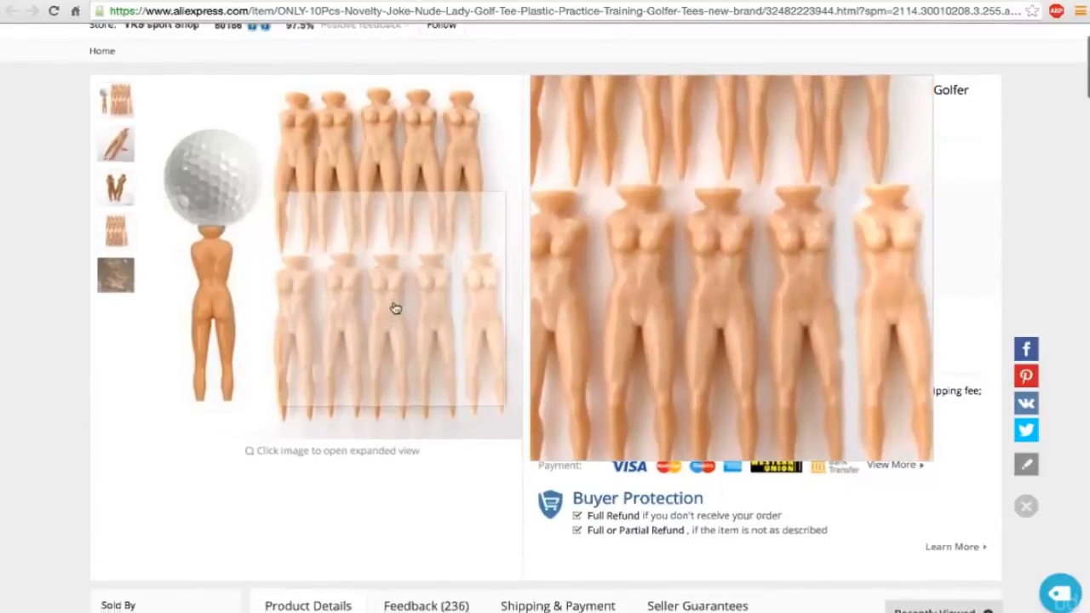
{"action": "scroll", "coordinate": [426, 309], "scroll_direction": "down", "scroll_amount": 1}
{"action": "scroll", "coordinate": [801, 287], "scroll_direction": "up", "scroll_amount": 2}
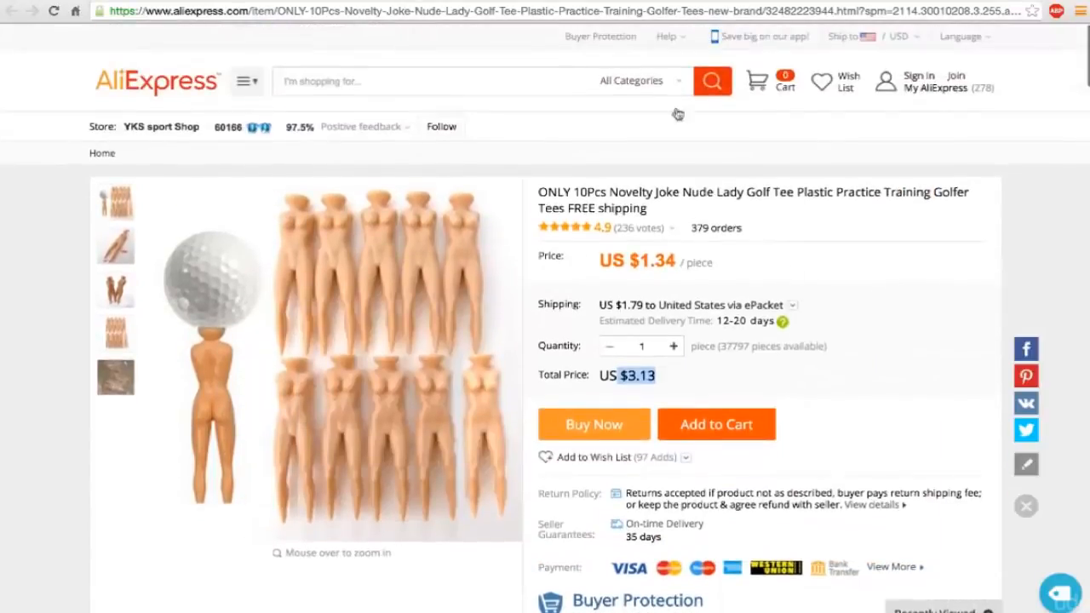
Compare the six-piece joke tee set's price and shipping with the ten-piece listing, and view the ten-piece set's other photos.
{"action": "left_click", "coordinate": [586, 0]}
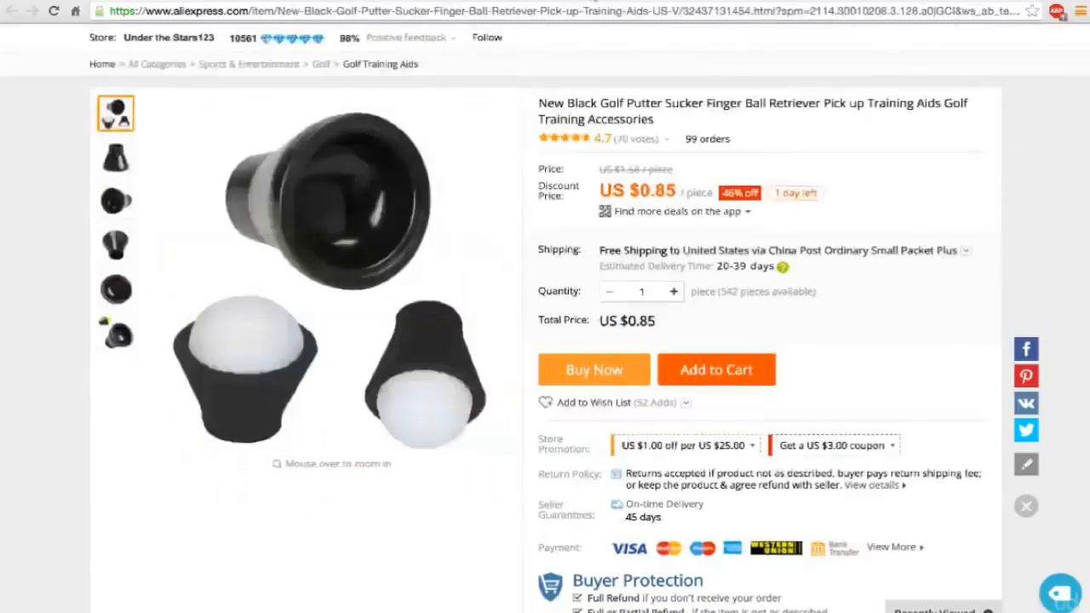
{"action": "left_click", "coordinate": [482, 2]}
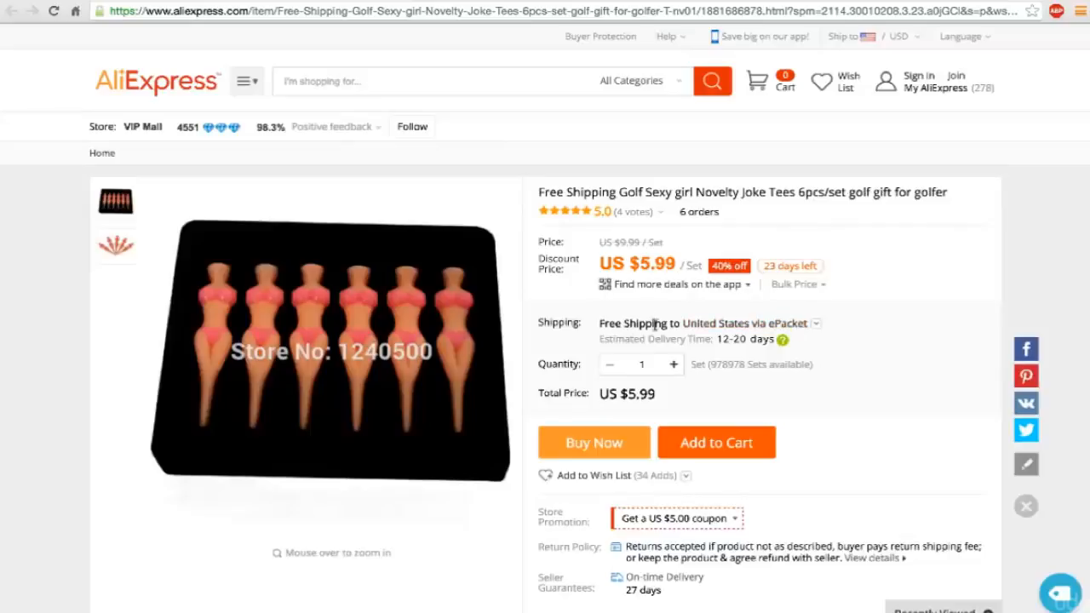
{"action": "triple_click", "coordinate": [644, 393]}
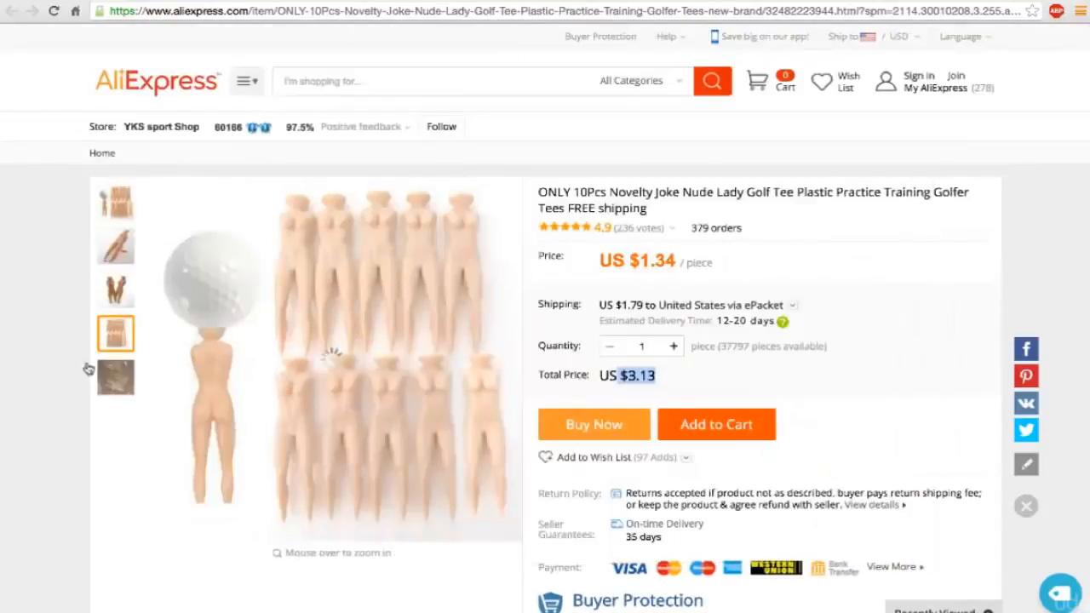
{"action": "mouse_move", "coordinate": [109, 383]}
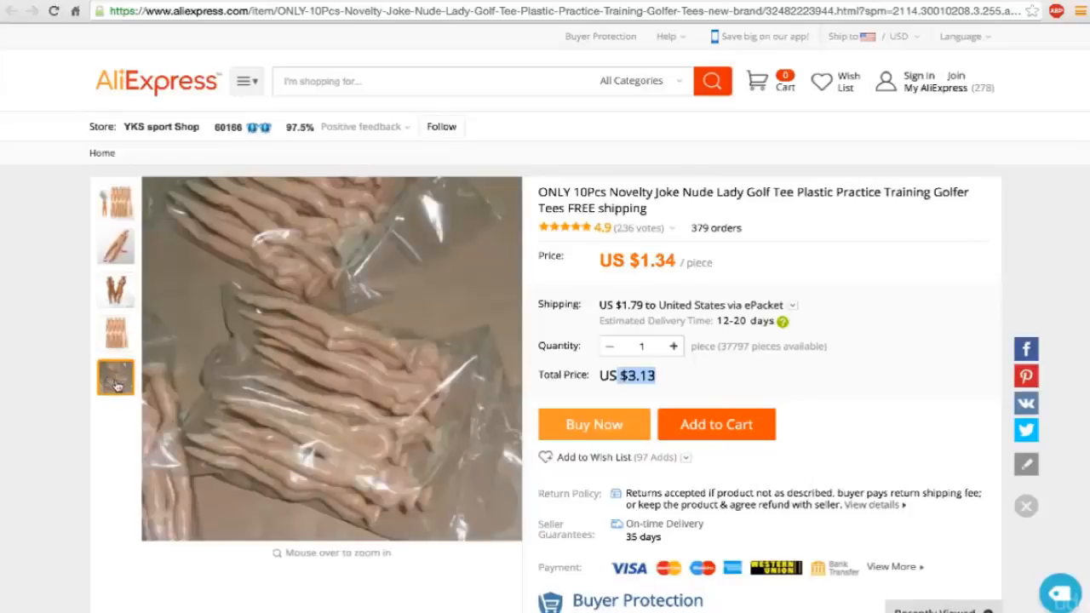
{"action": "mouse_move", "coordinate": [119, 217]}
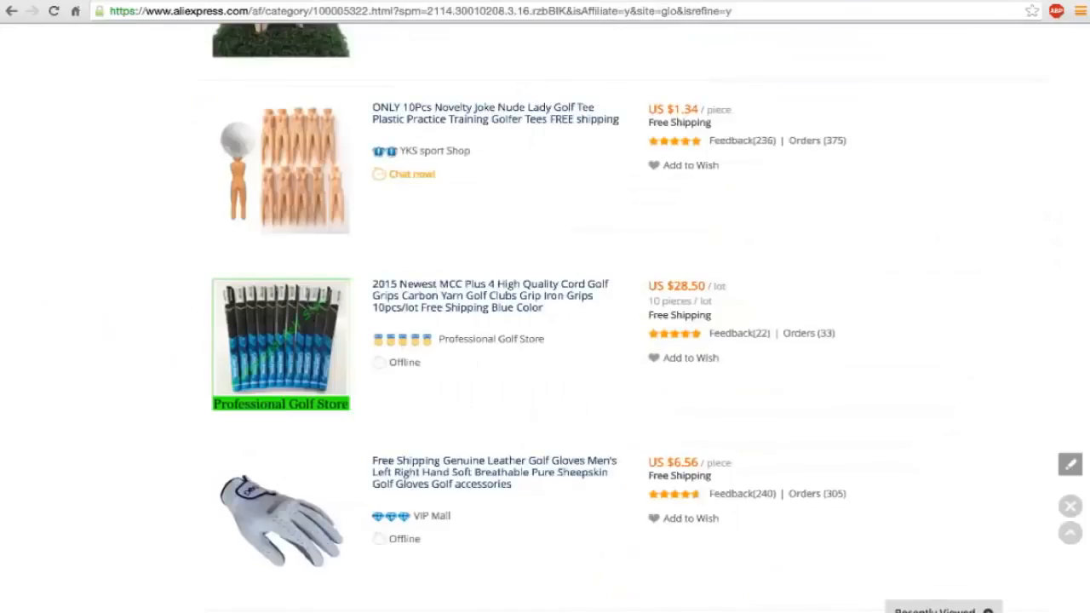
Find the retractable 2m telescopic golf ball retriever in the Golf results and open its product page to check price and shipping.
{"action": "scroll", "coordinate": [423, 214], "scroll_direction": "down", "scroll_amount": 5}
{"action": "scroll", "coordinate": [423, 216], "scroll_direction": "down", "scroll_amount": 3}
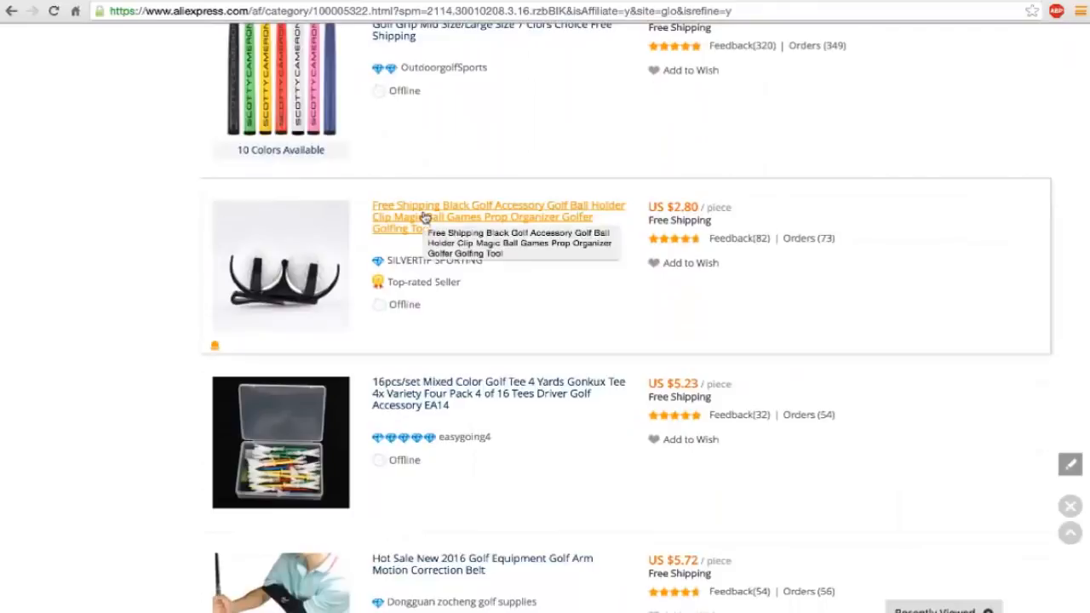
{"action": "scroll", "coordinate": [425, 218], "scroll_direction": "up", "scroll_amount": 12}
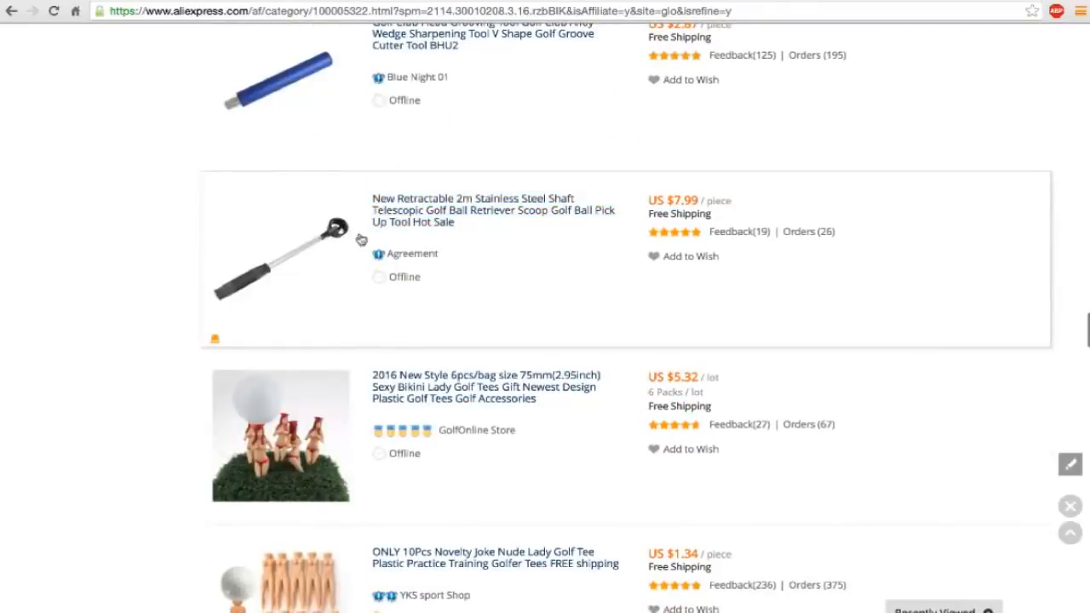
{"action": "scroll", "coordinate": [320, 247], "scroll_direction": "down", "scroll_amount": 1}
{"action": "mouse_move", "coordinate": [317, 245]}
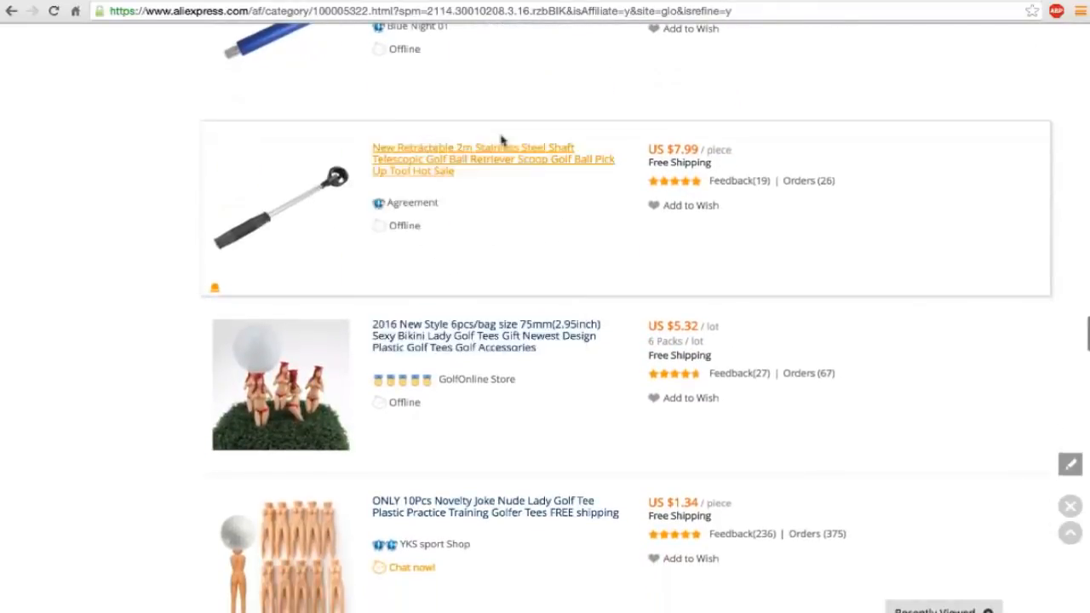
{"action": "left_click", "coordinate": [501, 161]}
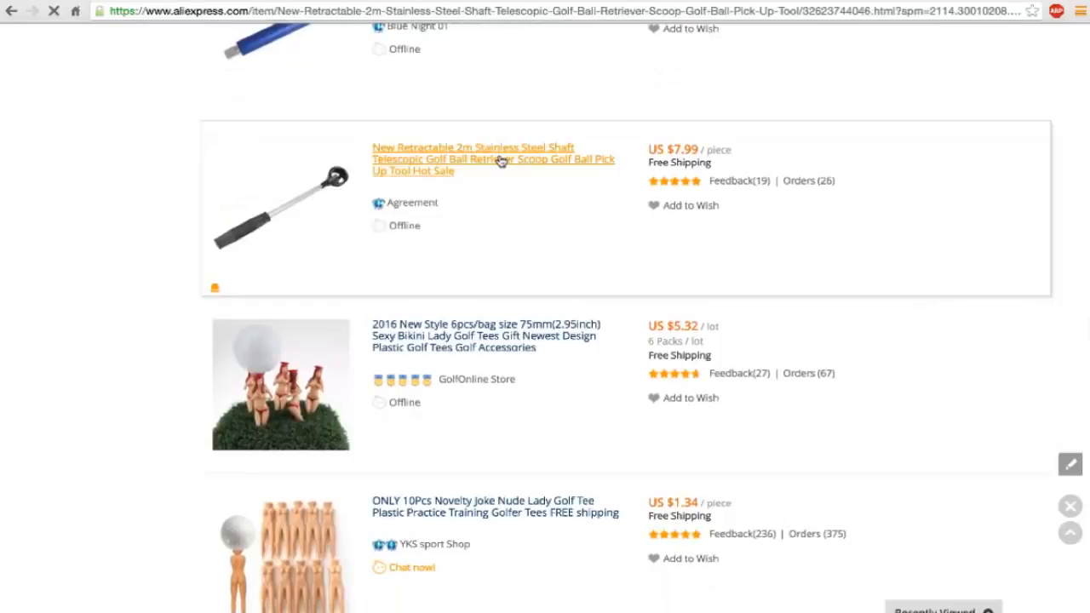
{"action": "scroll", "coordinate": [501, 162], "scroll_direction": "down", "scroll_amount": 1}
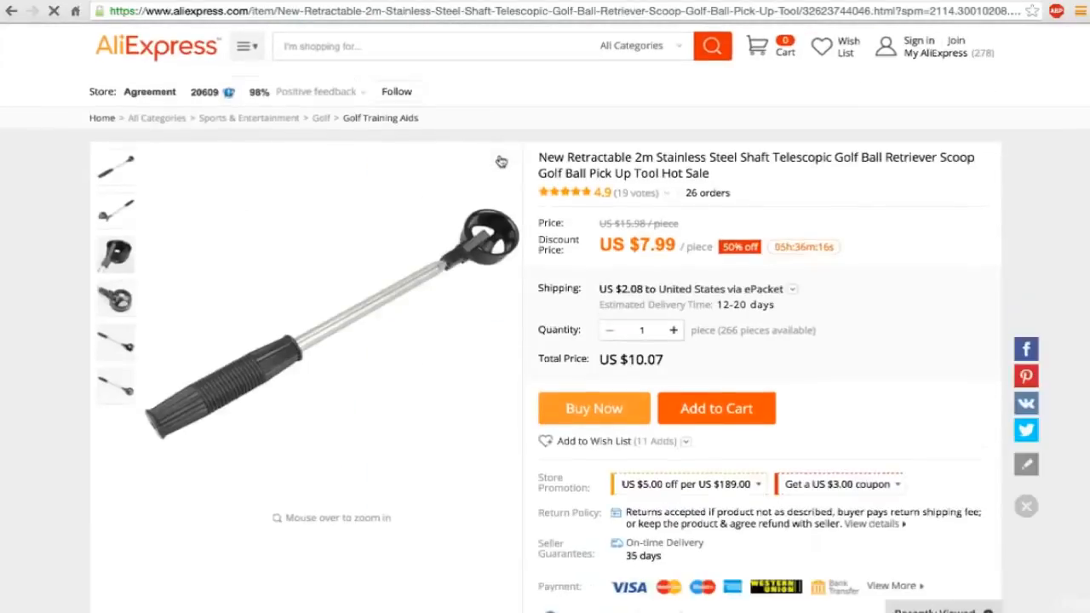
{"action": "mouse_move", "coordinate": [495, 247]}
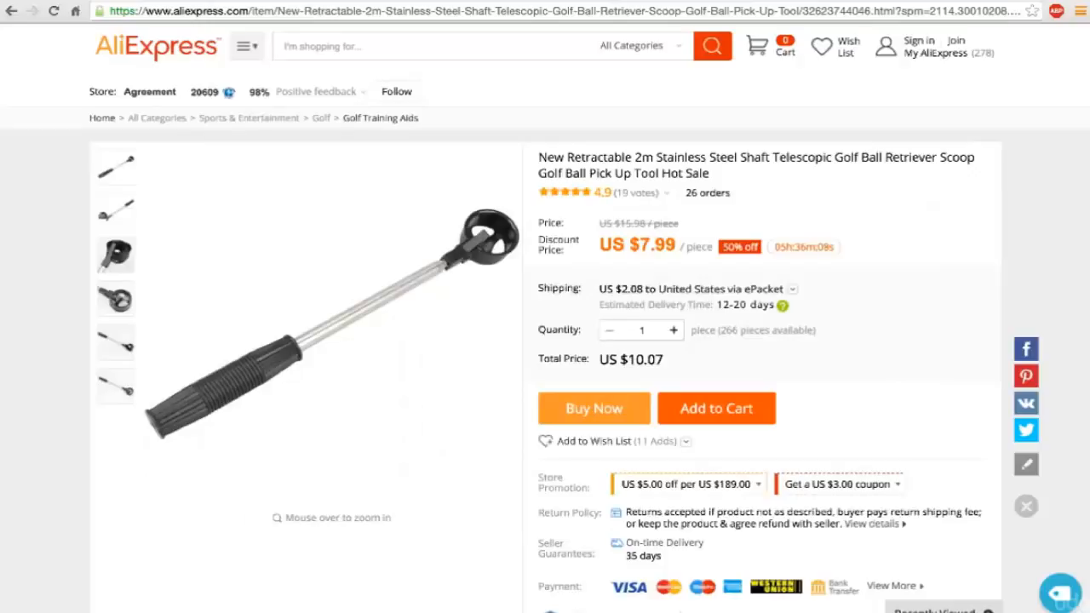
{"action": "right_click", "coordinate": [397, 5]}
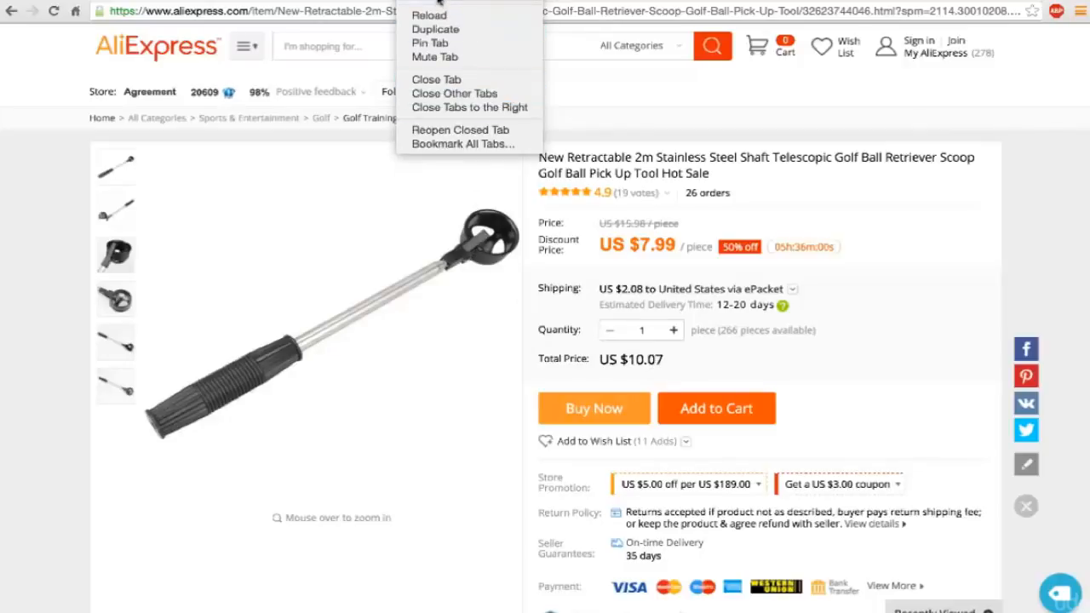
{"action": "key", "text": "Escape"}
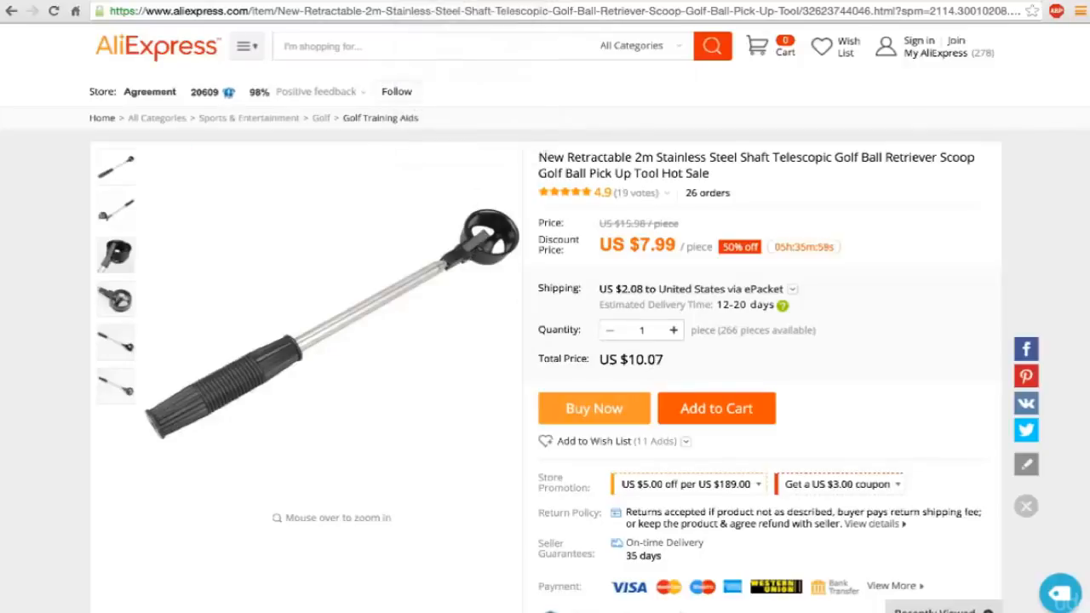
{"action": "right_click", "coordinate": [397, 1]}
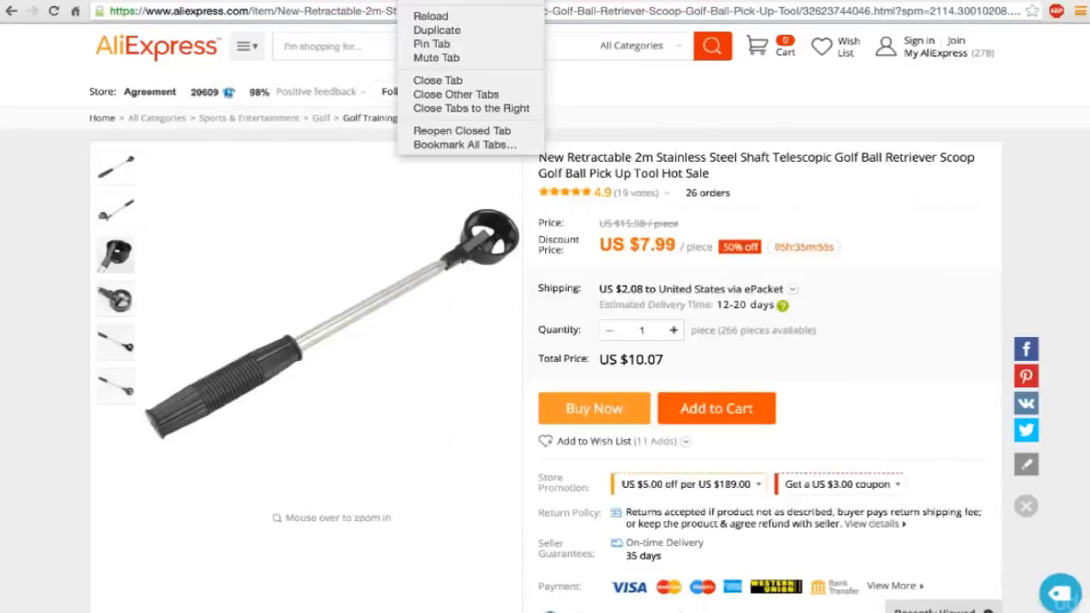
{"action": "left_click", "coordinate": [407, 10]}
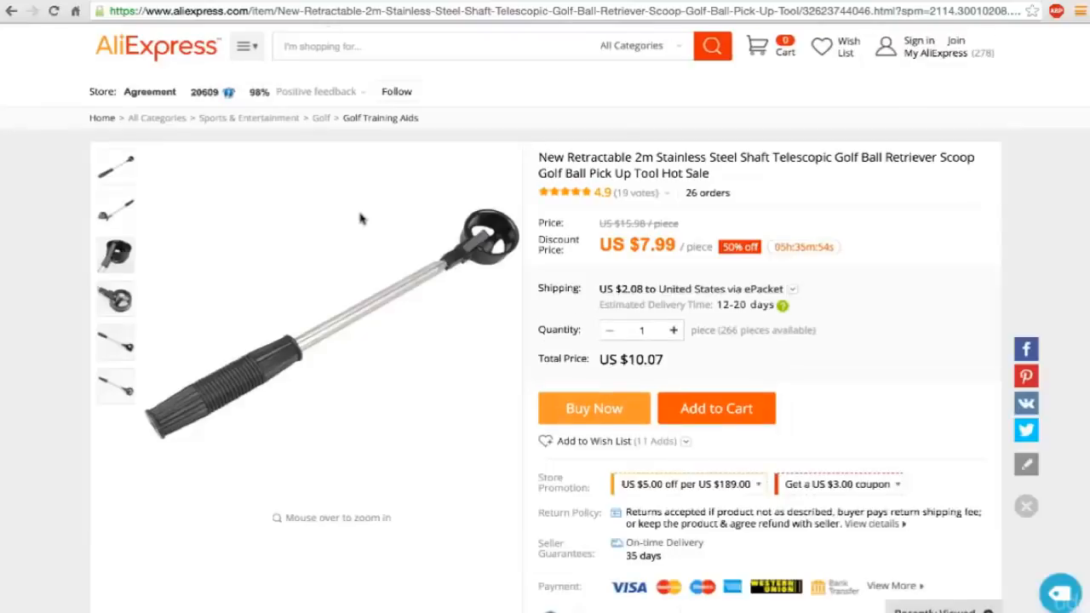
Return to the Golf category results and examine the enlarged photo and price of the golf arm motion correction belt.
{"action": "left_click", "coordinate": [12, 11]}
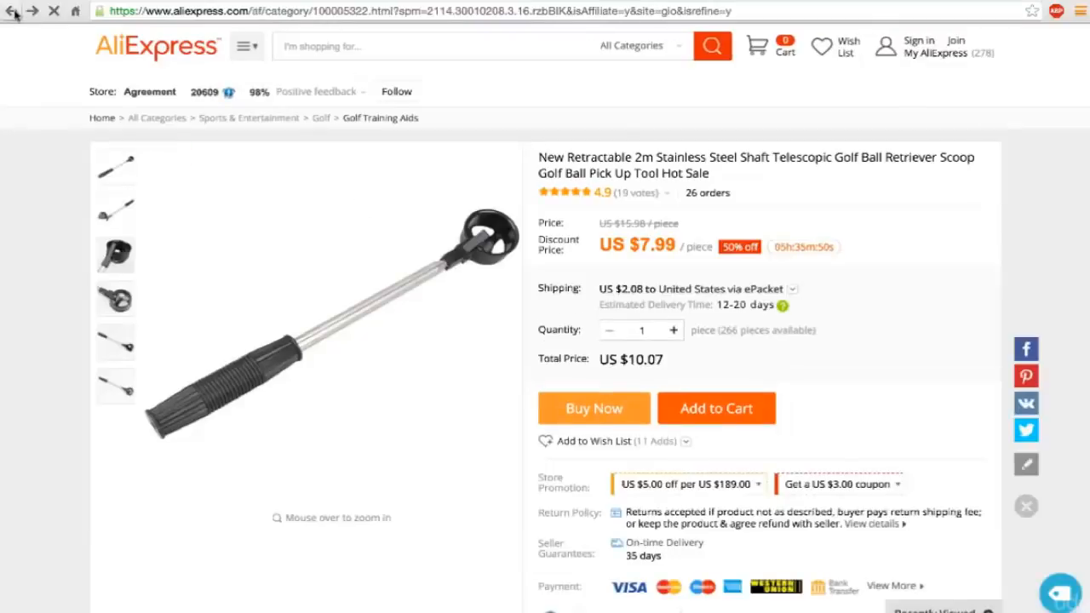
{"action": "scroll", "coordinate": [461, 309], "scroll_direction": "down", "scroll_amount": 13}
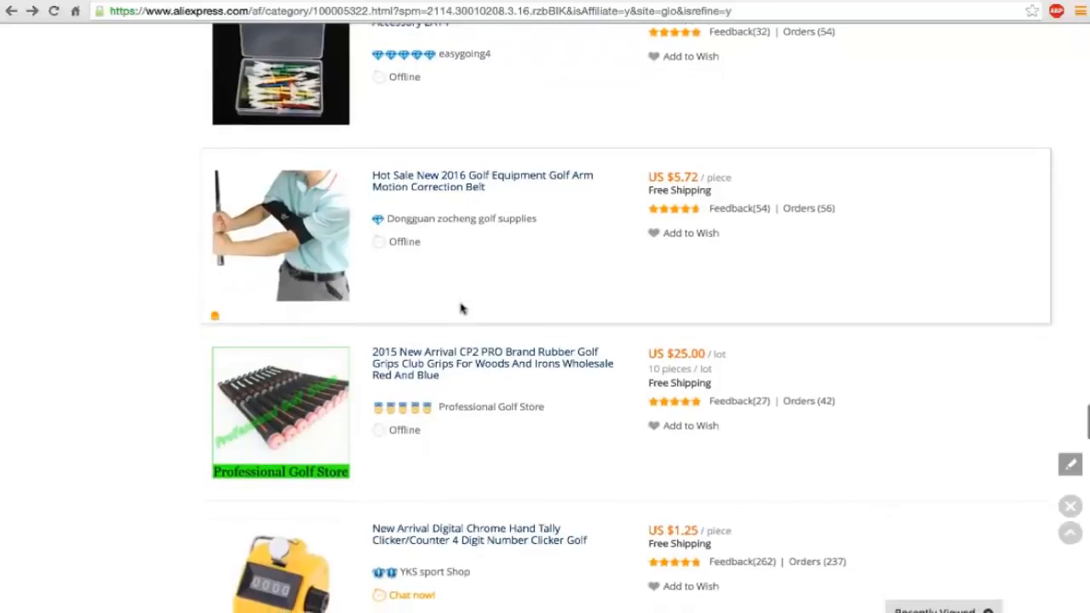
{"action": "scroll", "coordinate": [461, 309], "scroll_direction": "down", "scroll_amount": 5}
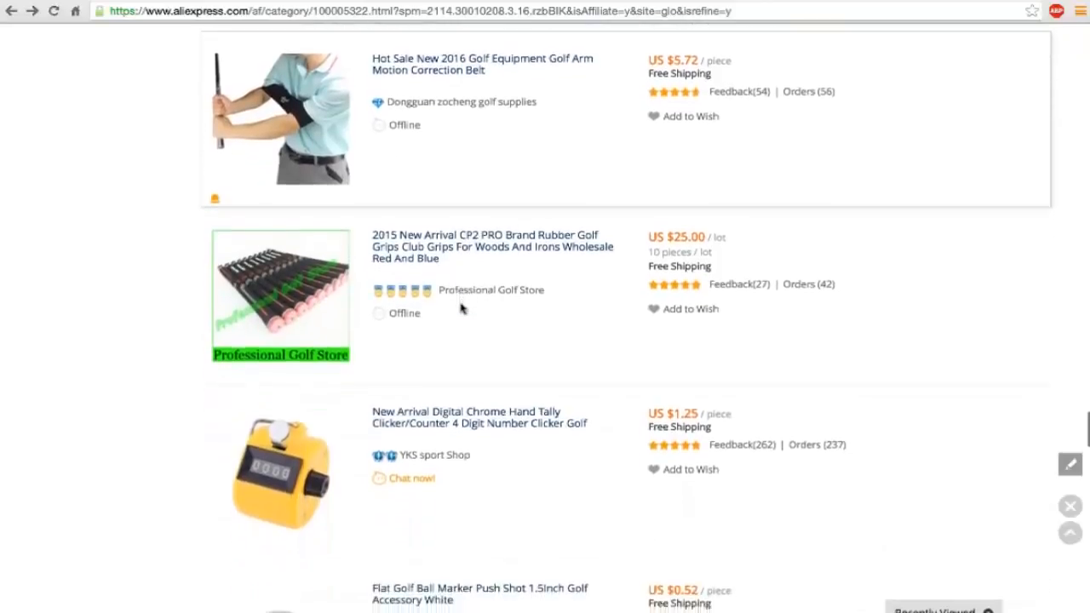
{"action": "scroll", "coordinate": [460, 309], "scroll_direction": "up", "scroll_amount": 5}
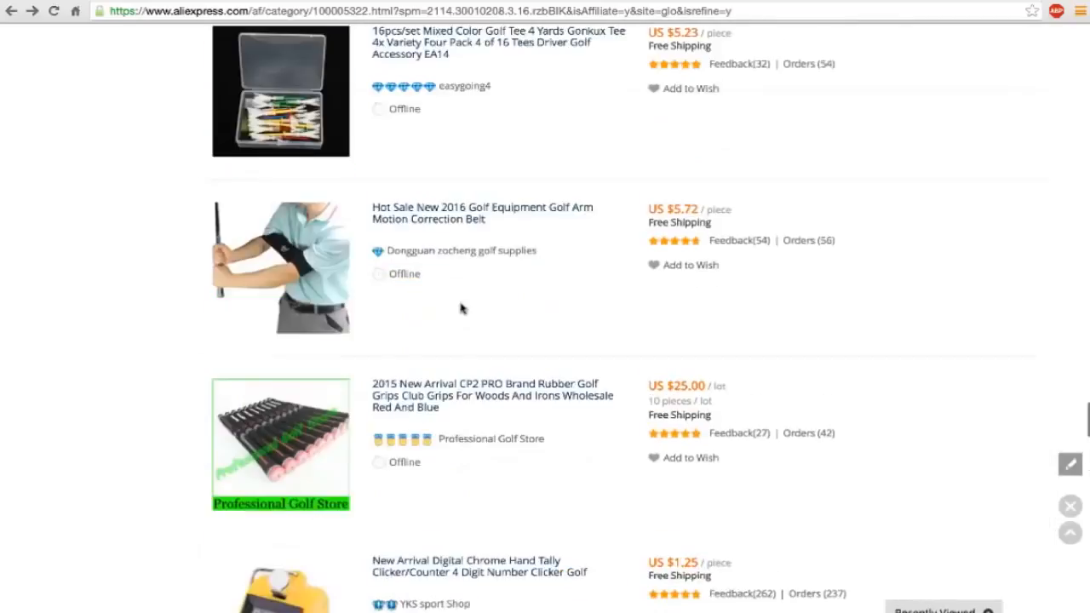
{"action": "mouse_move", "coordinate": [327, 305]}
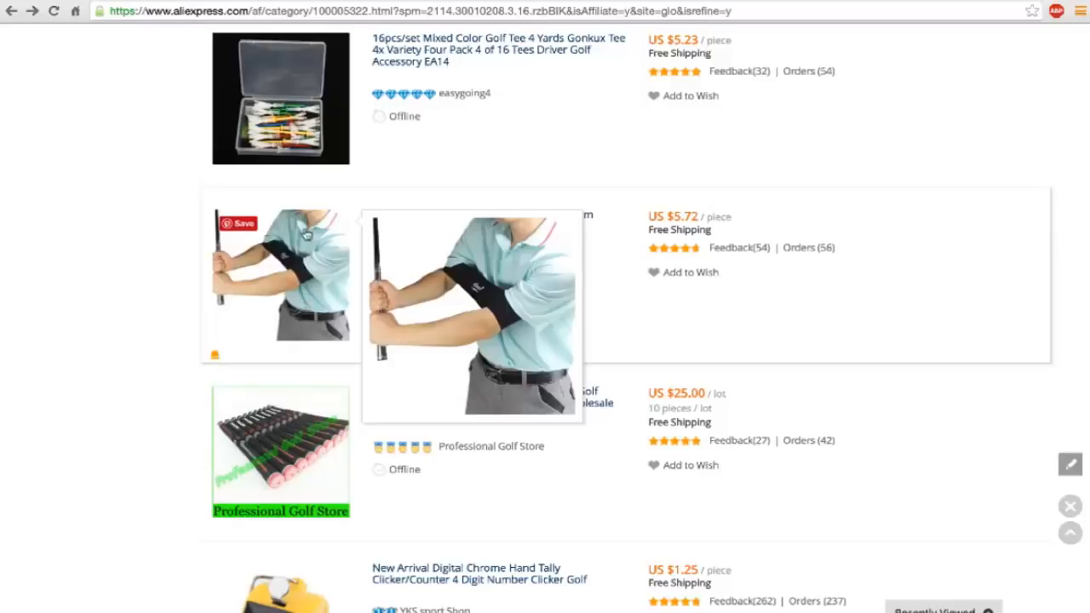
Check the prices and orders of the remaining first-page listings, from the digital hand tally counter to the red Titleist bag.
{"action": "scroll", "coordinate": [320, 295], "scroll_direction": "down", "scroll_amount": 1}
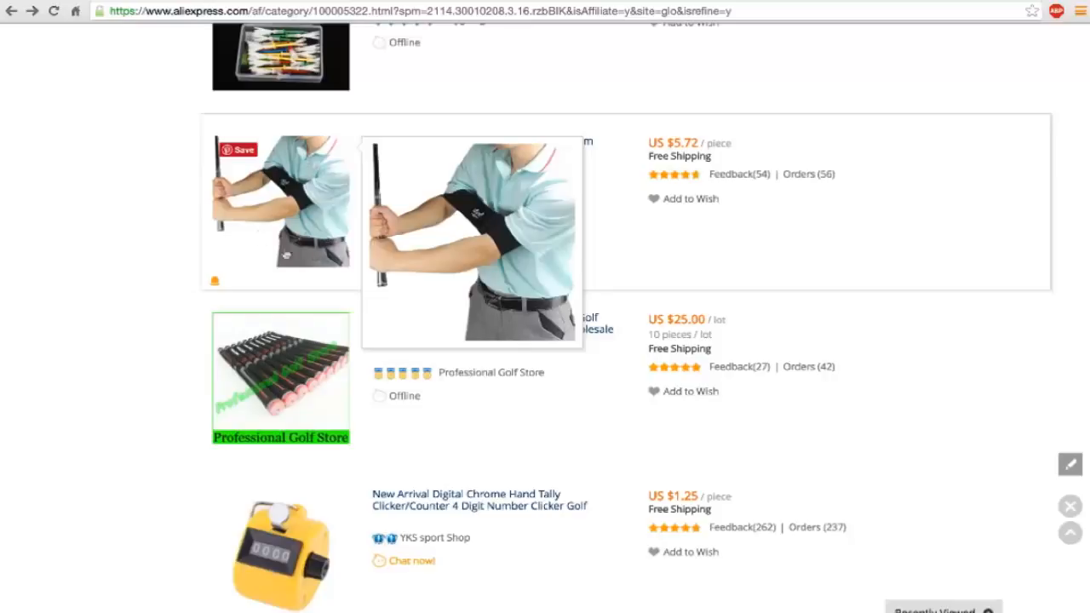
{"action": "scroll", "coordinate": [322, 245], "scroll_direction": "down", "scroll_amount": 5}
{"action": "scroll", "coordinate": [318, 252], "scroll_direction": "down", "scroll_amount": 7}
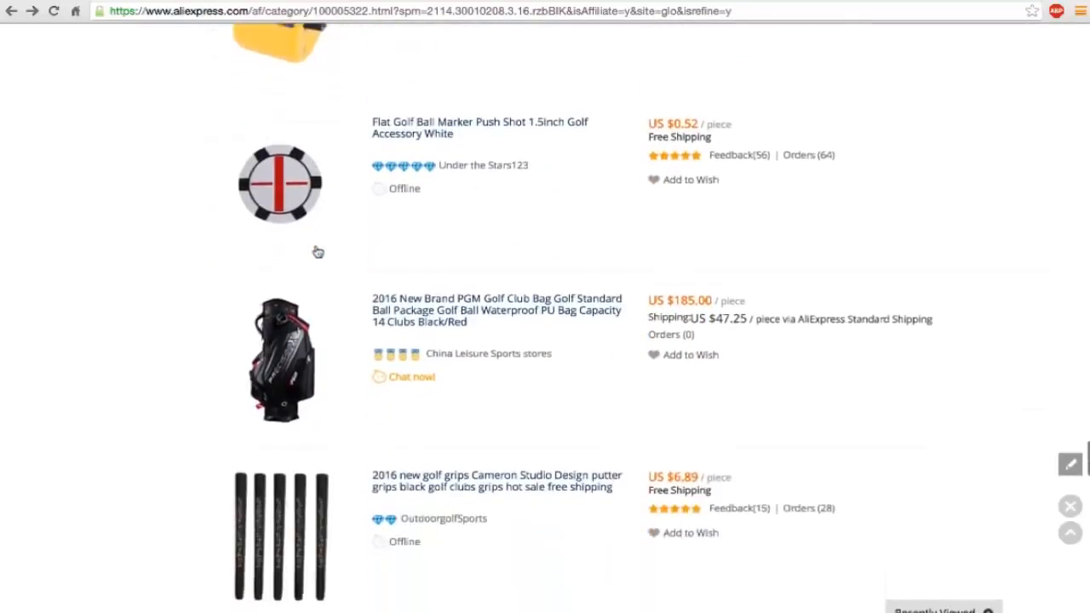
{"action": "scroll", "coordinate": [317, 252], "scroll_direction": "down", "scroll_amount": 8}
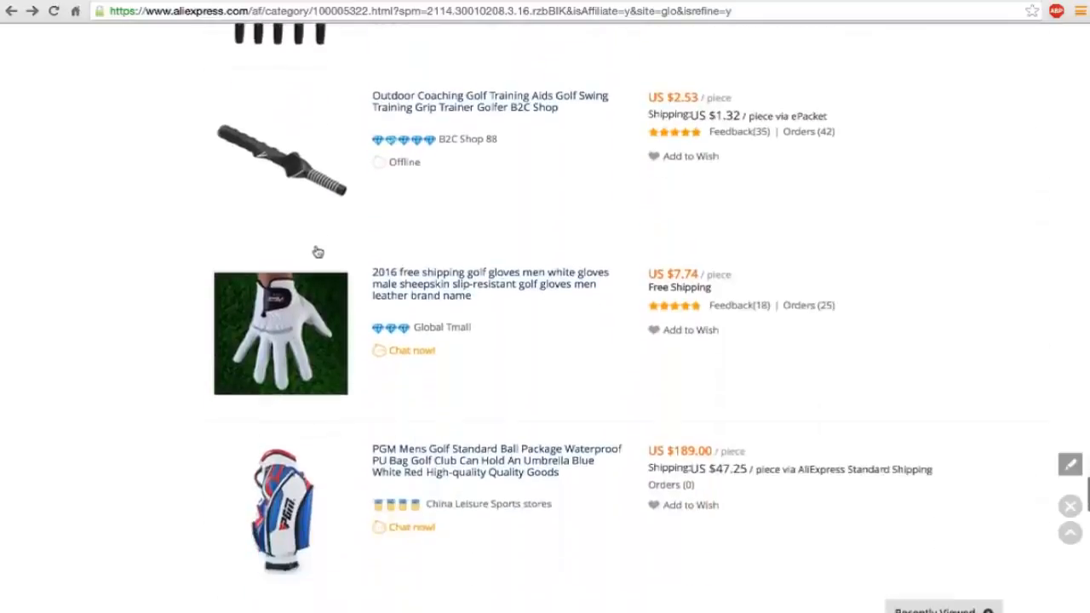
{"action": "scroll", "coordinate": [317, 252], "scroll_direction": "down", "scroll_amount": 5}
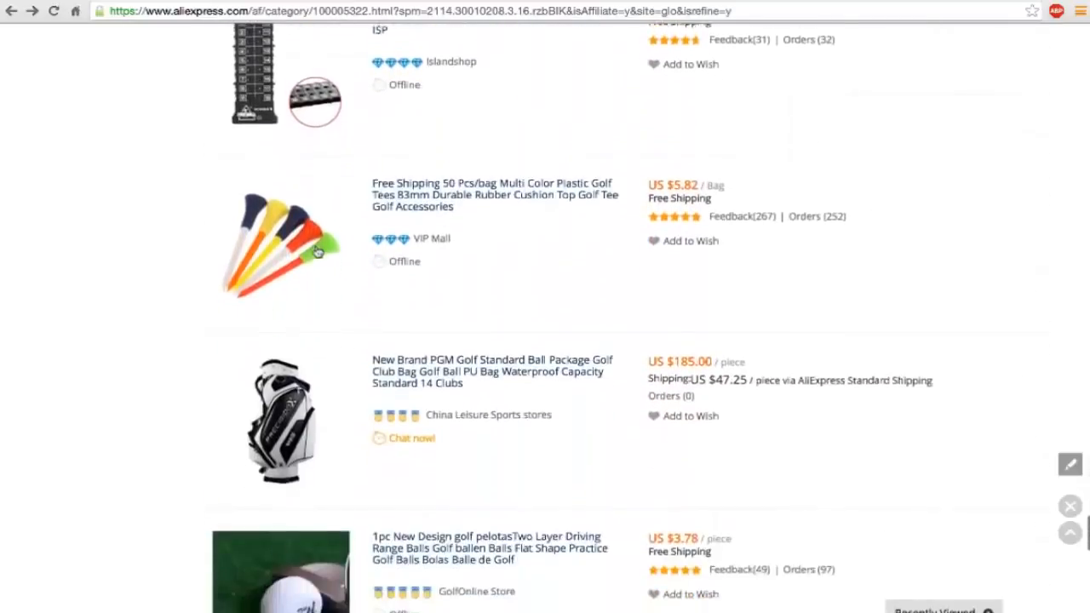
{"action": "scroll", "coordinate": [318, 252], "scroll_direction": "down", "scroll_amount": 6}
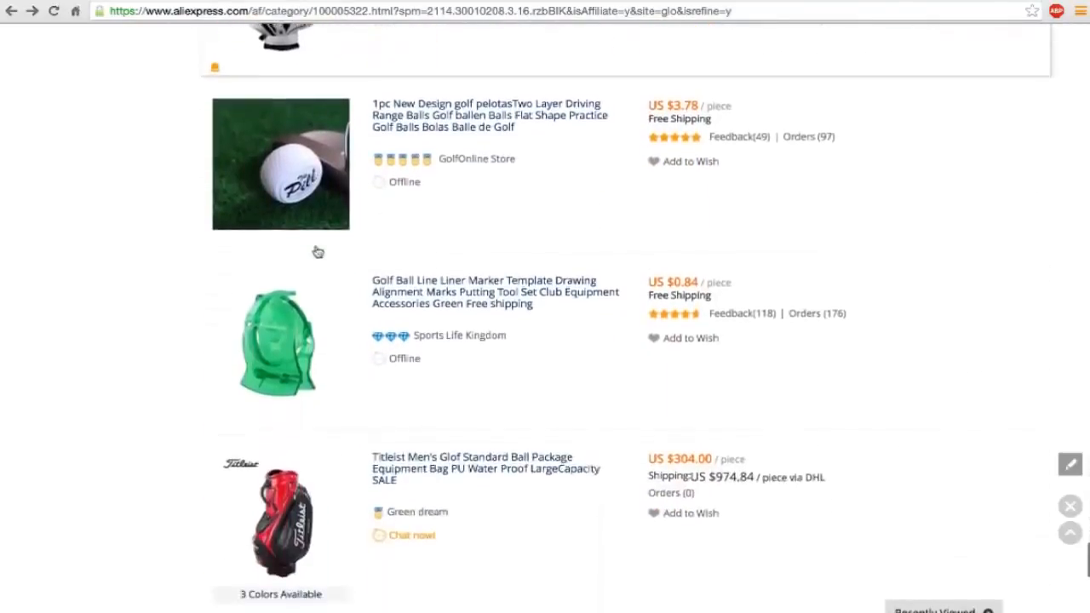
{"action": "scroll", "coordinate": [318, 252], "scroll_direction": "down", "scroll_amount": 1}
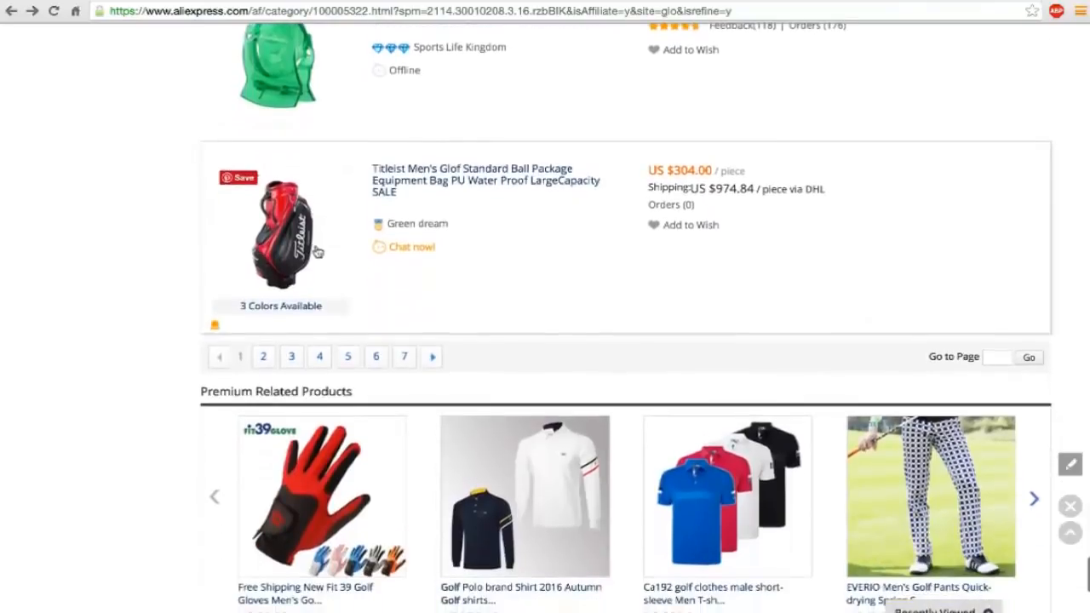
Open the second page of Golf results and check prices, shipping and orders from the golf skirt to the 83mm rubber tees.
{"action": "left_click", "coordinate": [266, 359]}
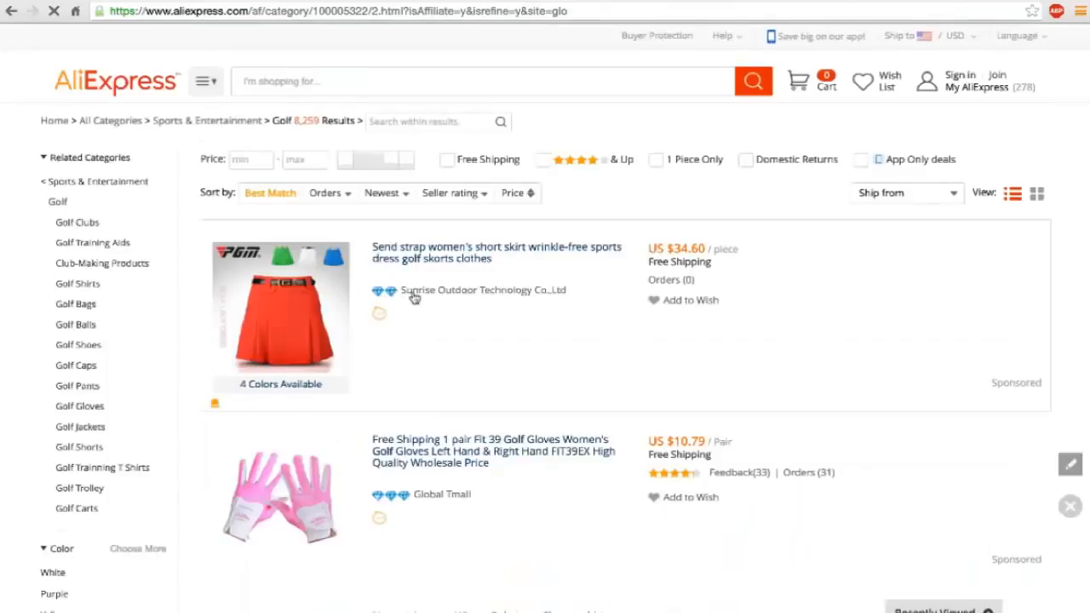
{"action": "scroll", "coordinate": [415, 297], "scroll_direction": "down", "scroll_amount": 3}
{"action": "scroll", "coordinate": [415, 296], "scroll_direction": "down", "scroll_amount": 8}
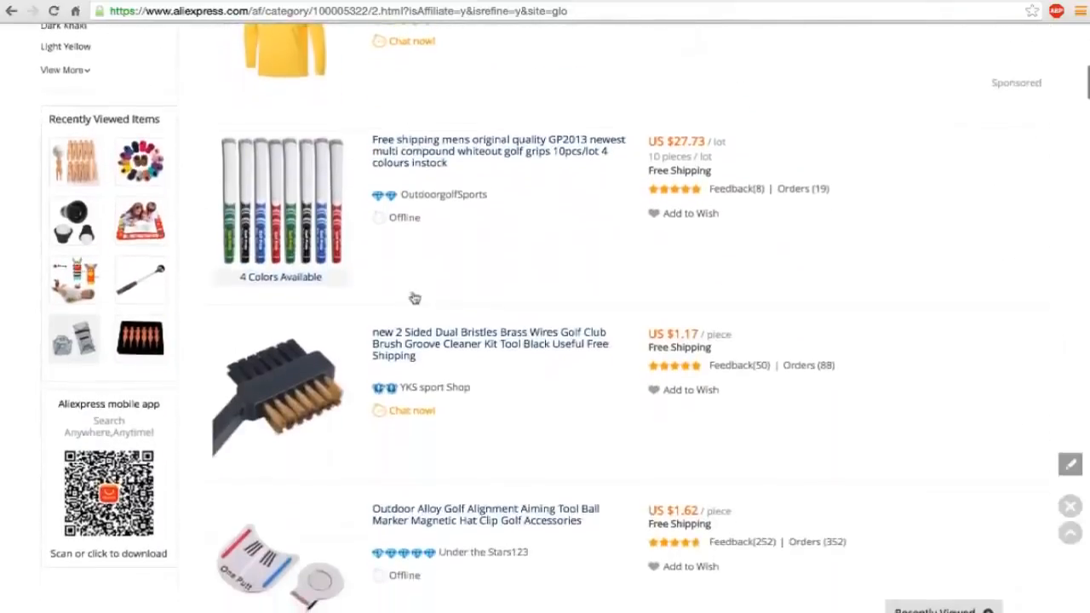
{"action": "scroll", "coordinate": [415, 296], "scroll_direction": "down", "scroll_amount": 7}
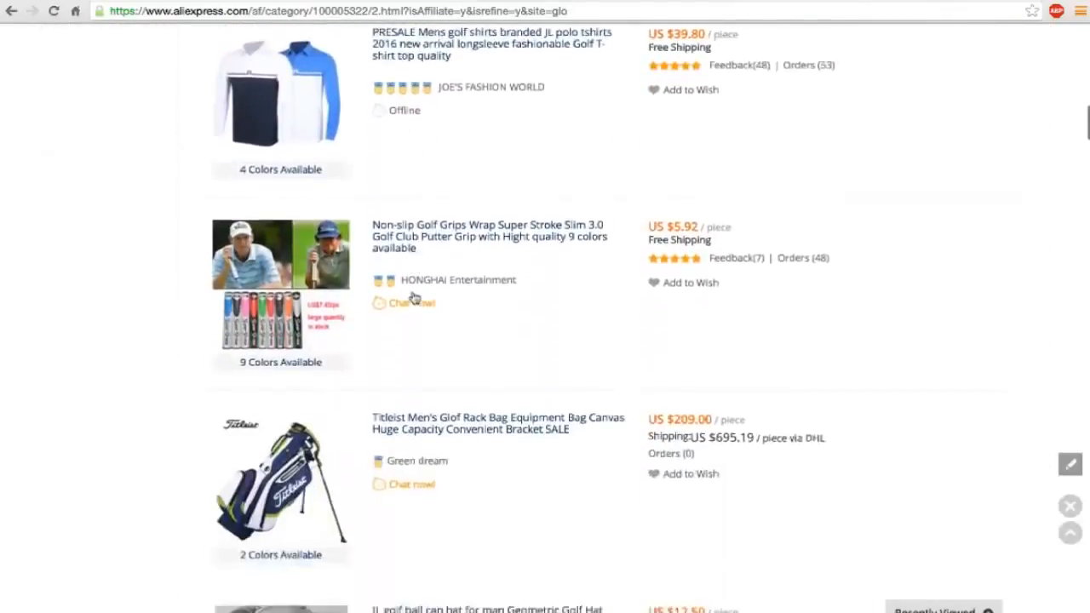
{"action": "scroll", "coordinate": [415, 297], "scroll_direction": "down", "scroll_amount": 9}
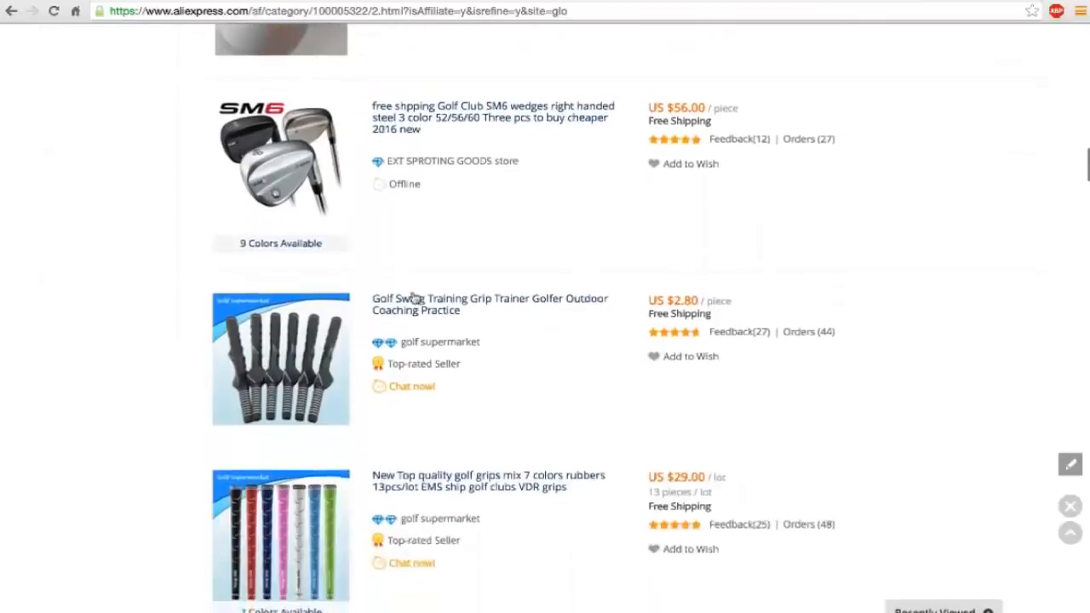
{"action": "scroll", "coordinate": [415, 296], "scroll_direction": "down", "scroll_amount": 10}
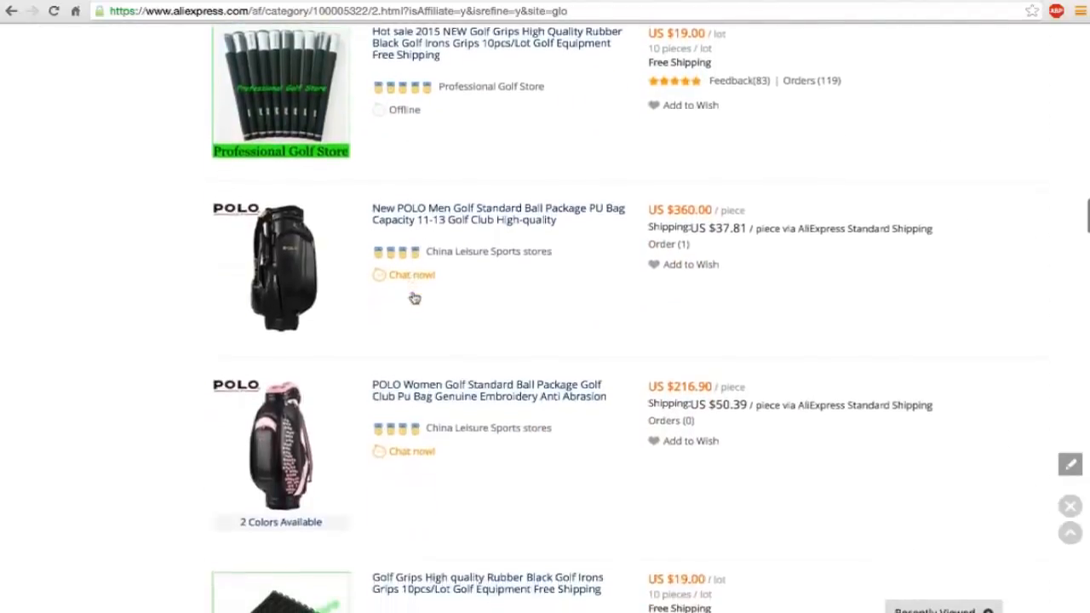
{"action": "scroll", "coordinate": [414, 297], "scroll_direction": "down", "scroll_amount": 7}
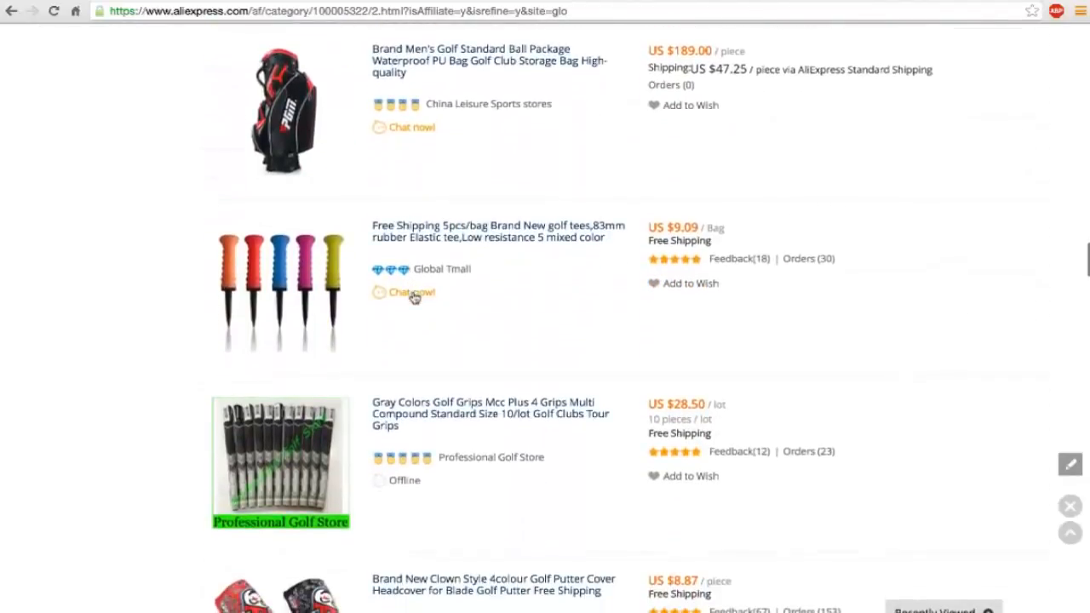
Check the prices and orders of the second-page listings from the clown-style putter covers to the portable putting practice kit.
{"action": "scroll", "coordinate": [415, 296], "scroll_direction": "down", "scroll_amount": 6}
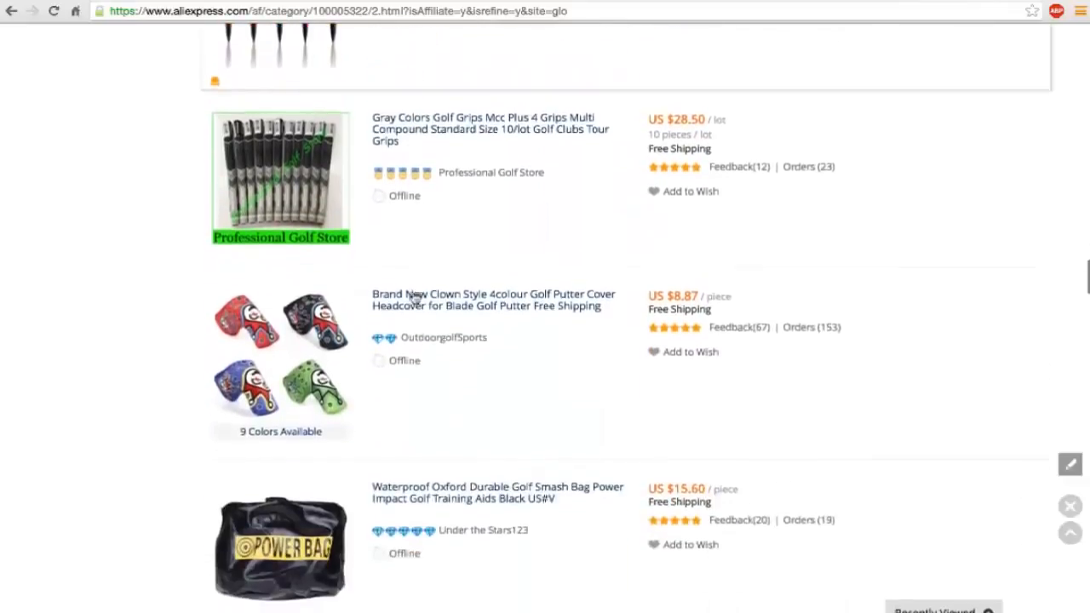
{"action": "scroll", "coordinate": [415, 296], "scroll_direction": "down", "scroll_amount": 6}
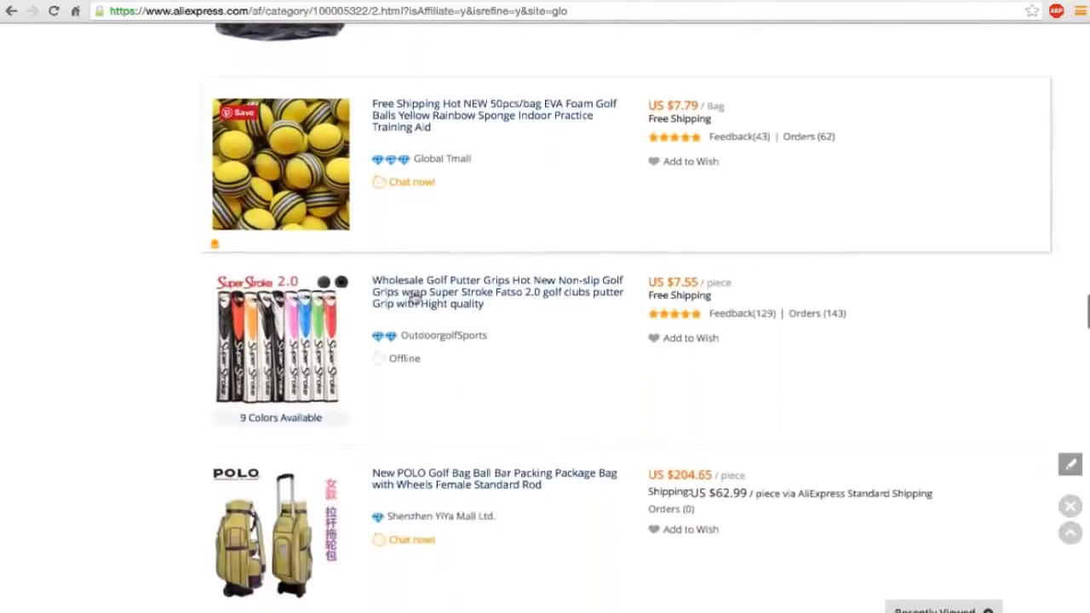
{"action": "scroll", "coordinate": [415, 297], "scroll_direction": "down", "scroll_amount": 4}
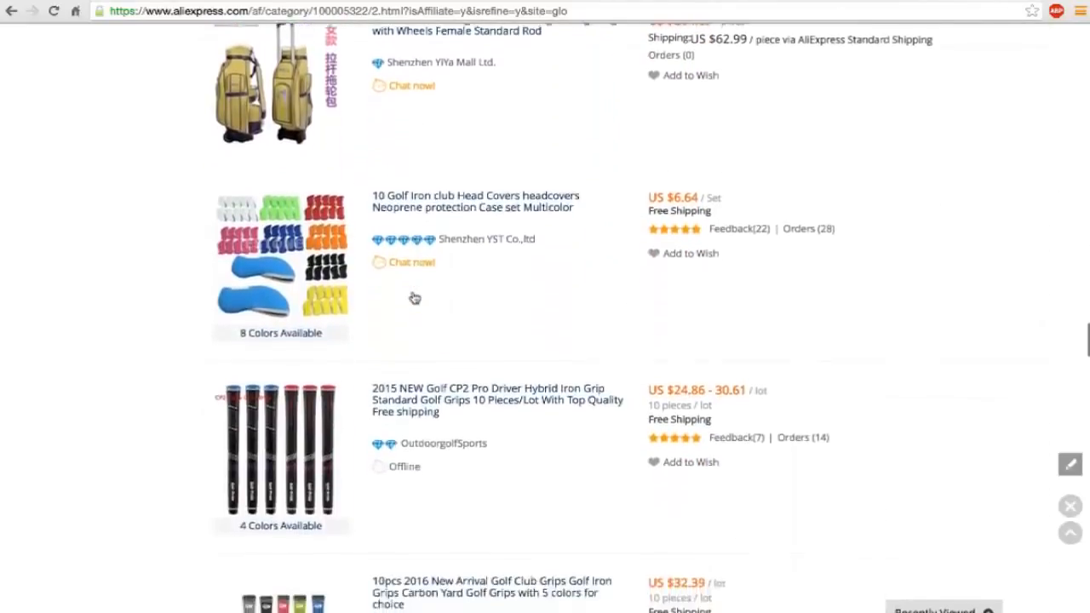
{"action": "scroll", "coordinate": [415, 297], "scroll_direction": "down", "scroll_amount": 3}
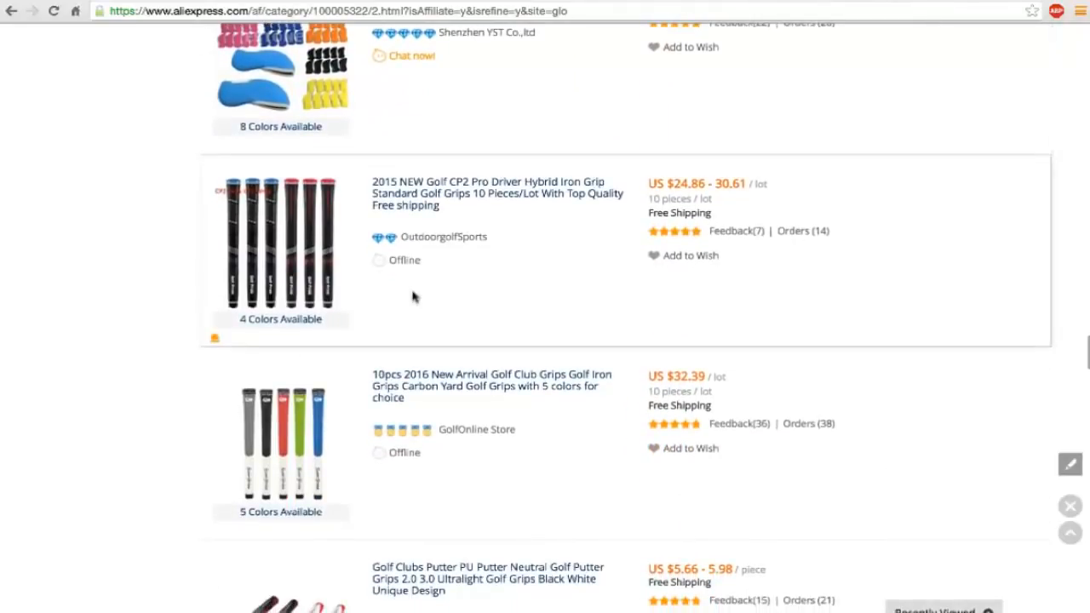
{"action": "scroll", "coordinate": [415, 296], "scroll_direction": "down", "scroll_amount": 1}
{"action": "scroll", "coordinate": [414, 296], "scroll_direction": "down", "scroll_amount": 5}
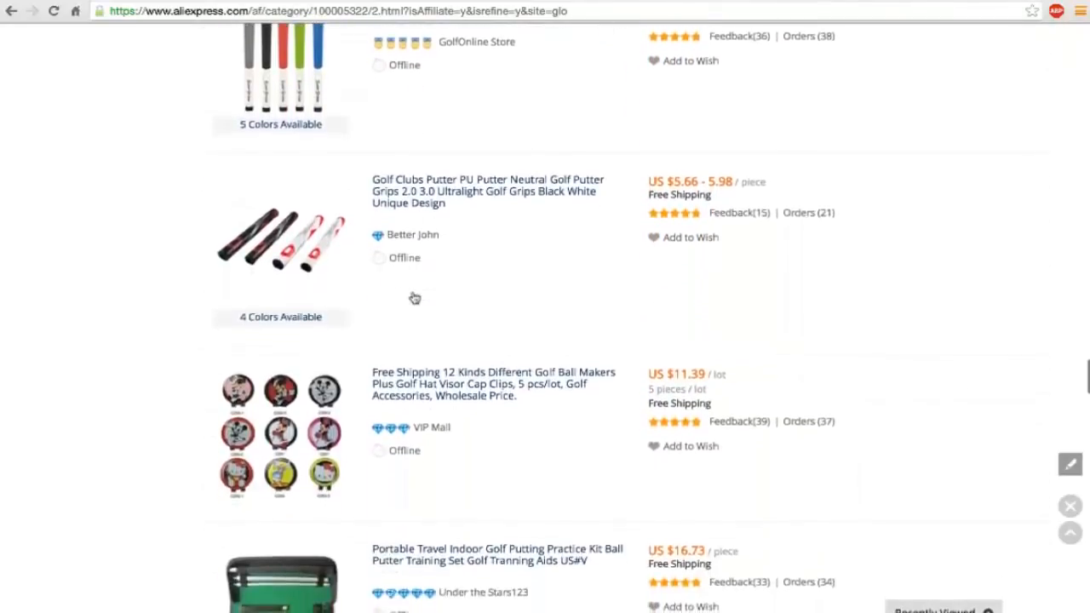
{"action": "scroll", "coordinate": [415, 297], "scroll_direction": "down", "scroll_amount": 1}
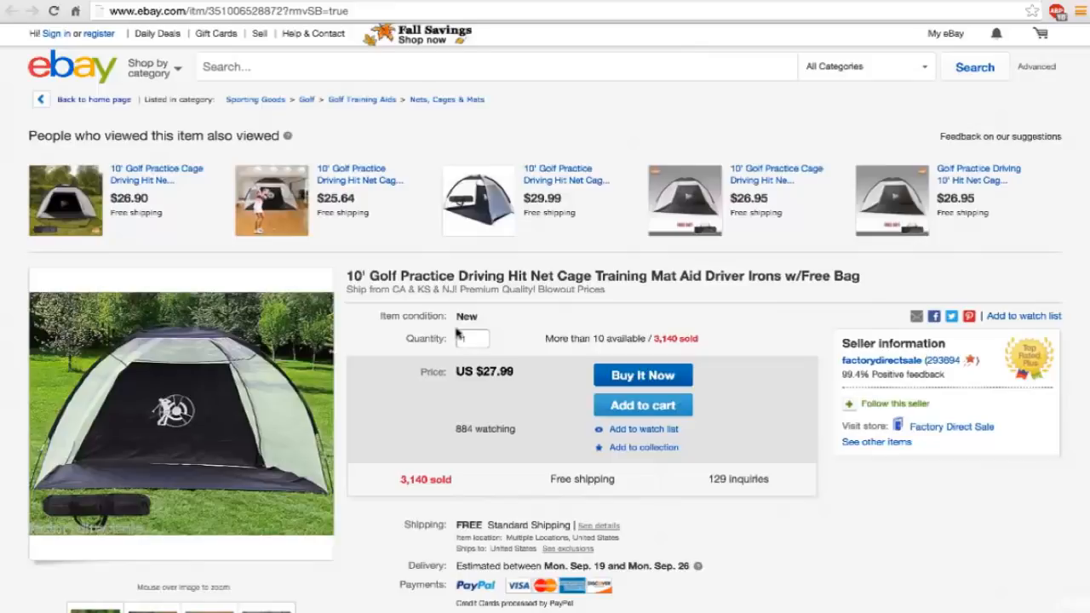
Examine the title, price and sales of the 10' golf practice driving net listing on eBay.
{"action": "scroll", "coordinate": [459, 331], "scroll_direction": "down", "scroll_amount": 1}
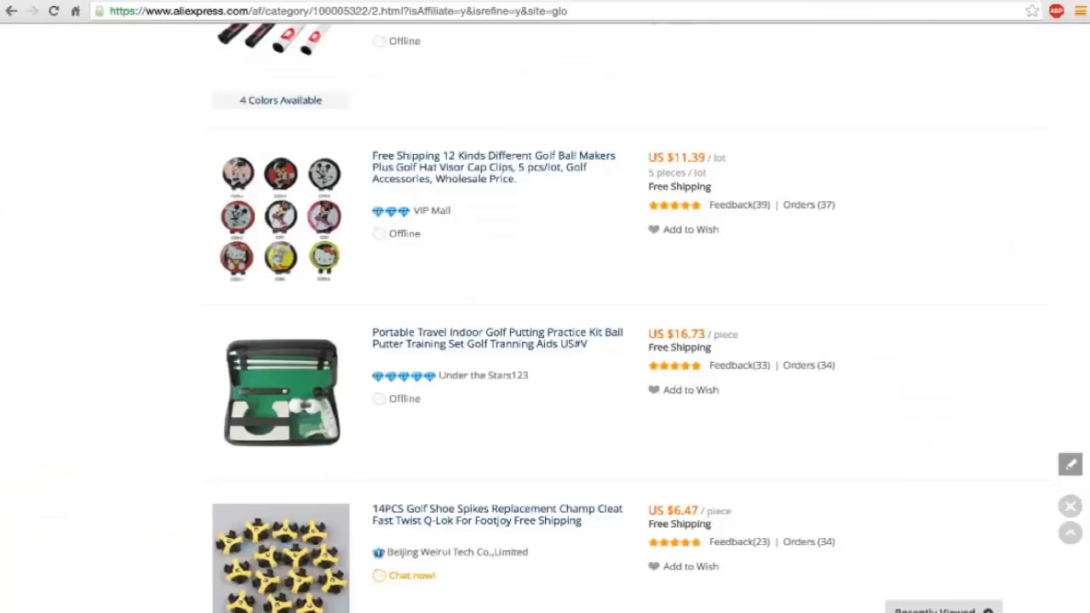
{"action": "scroll", "coordinate": [377, 239], "scroll_direction": "up", "scroll_amount": 15}
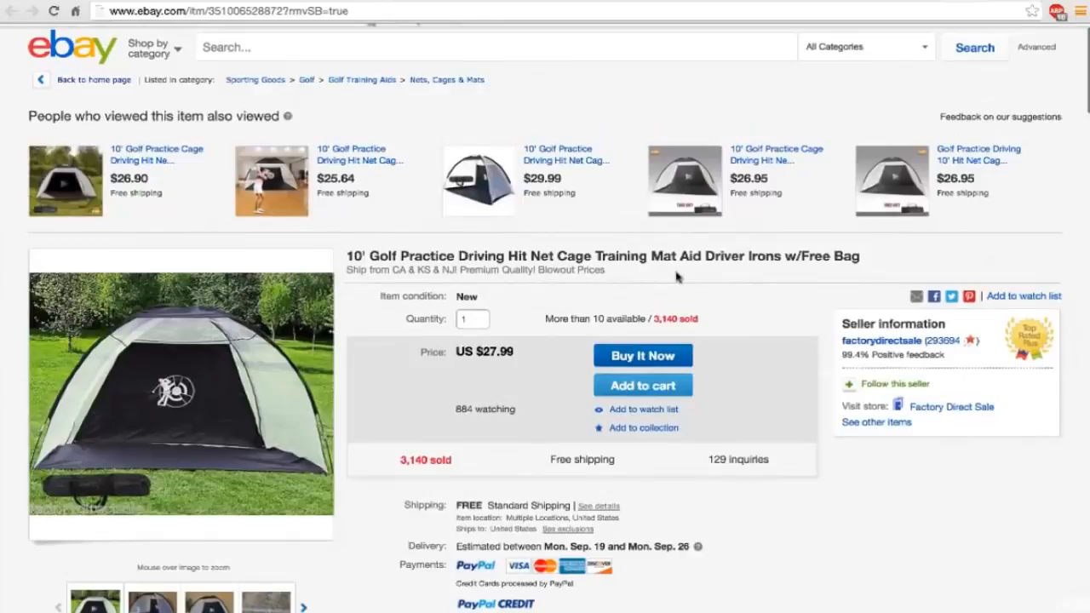
{"action": "left_click_drag", "start_coordinate": [457, 255], "coordinate": [539, 256]}
{"action": "left_click", "coordinate": [539, 255]}
Switch back to the AliExpress results and search the site for "golf net".
{"action": "left_click", "coordinate": [346, 3]}
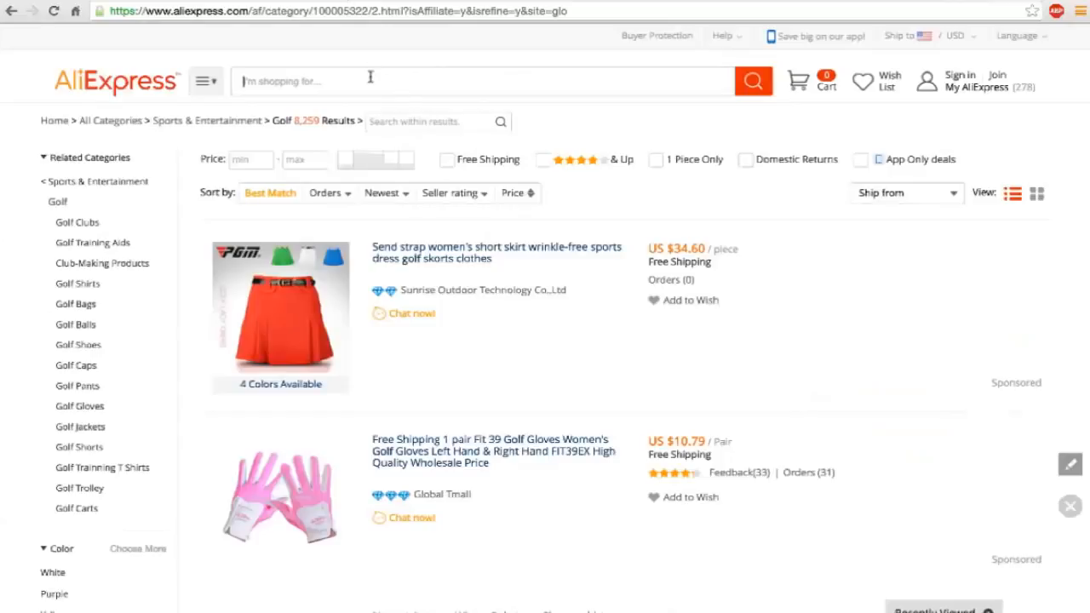
{"action": "left_click", "coordinate": [371, 77]}
{"action": "type", "text": "golf net"}
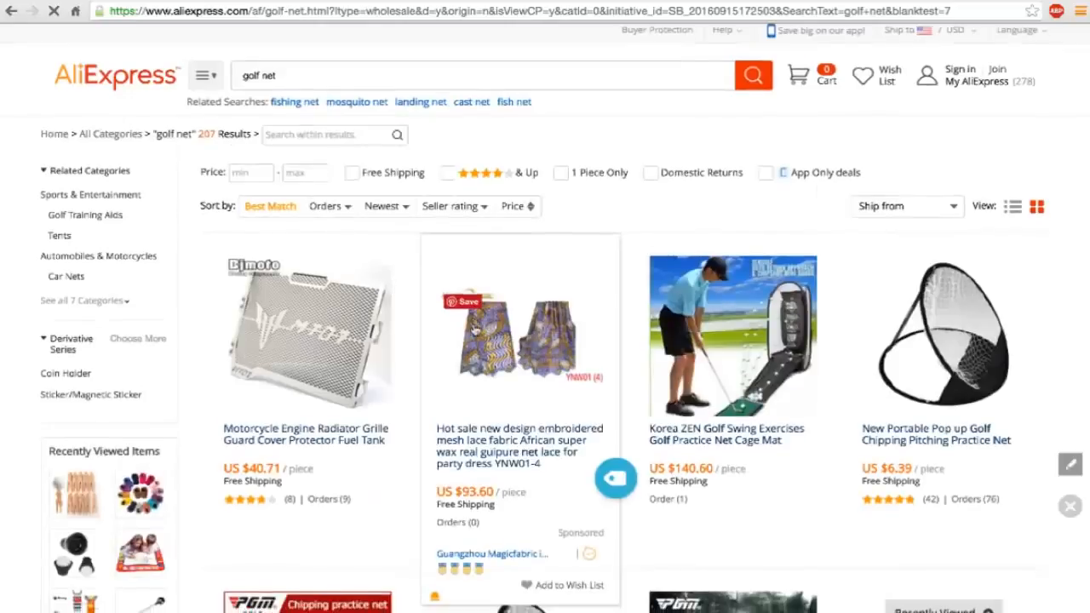
Compare the ePacket labels, processing times, prices and orders of the products in the first two rows of golf net results.
{"action": "scroll", "coordinate": [476, 331], "scroll_direction": "down", "scroll_amount": 4}
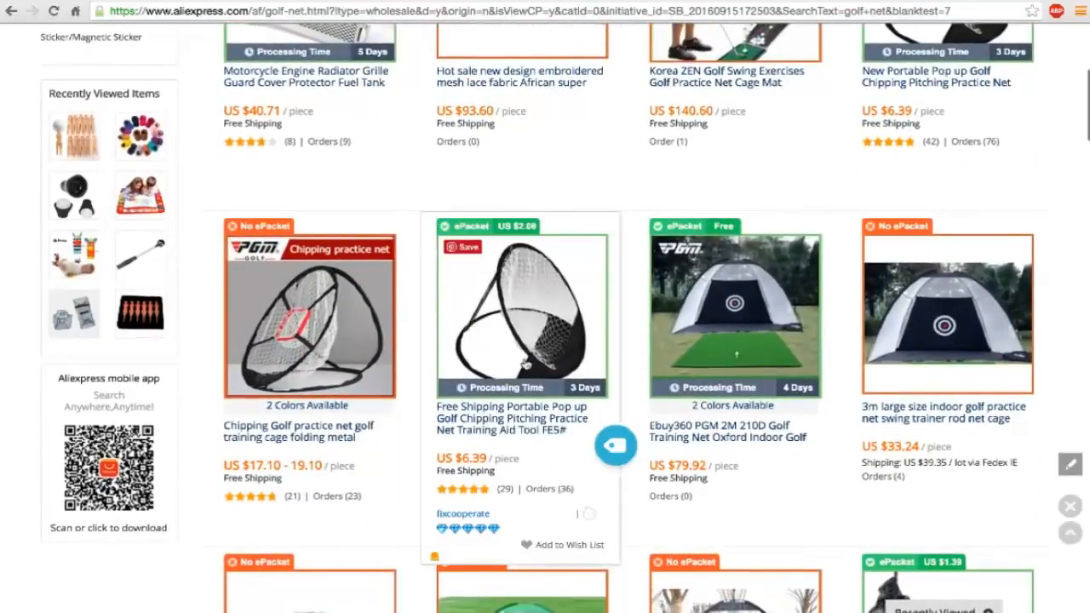
{"action": "scroll", "coordinate": [720, 319], "scroll_direction": "down", "scroll_amount": 1}
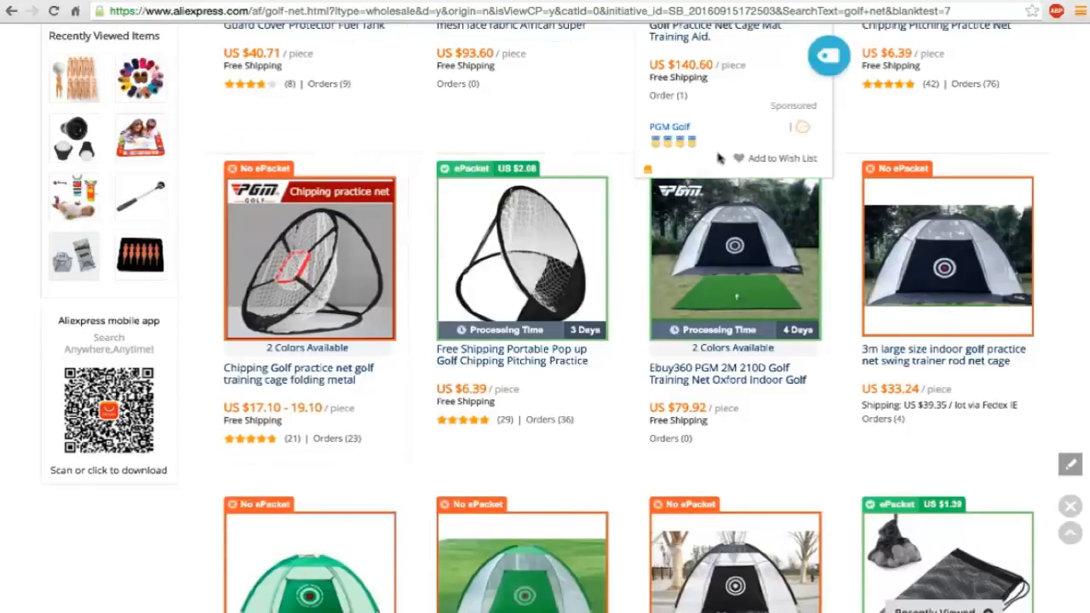
{"action": "scroll", "coordinate": [720, 158], "scroll_direction": "up", "scroll_amount": 2}
{"action": "scroll", "coordinate": [720, 159], "scroll_direction": "up", "scroll_amount": 1}
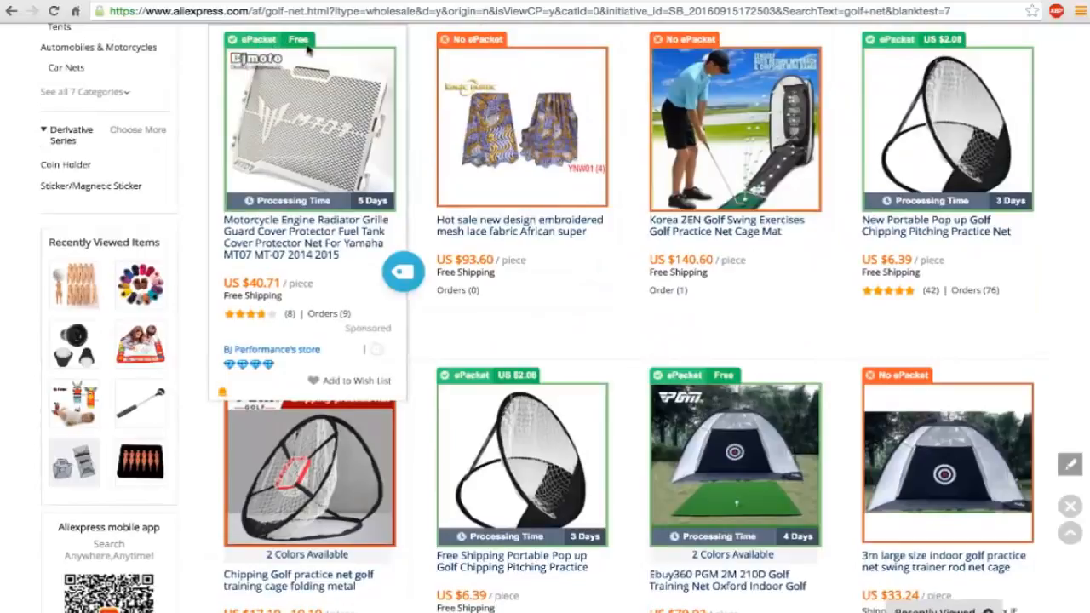
{"action": "scroll", "coordinate": [485, 49], "scroll_direction": "up", "scroll_amount": 2}
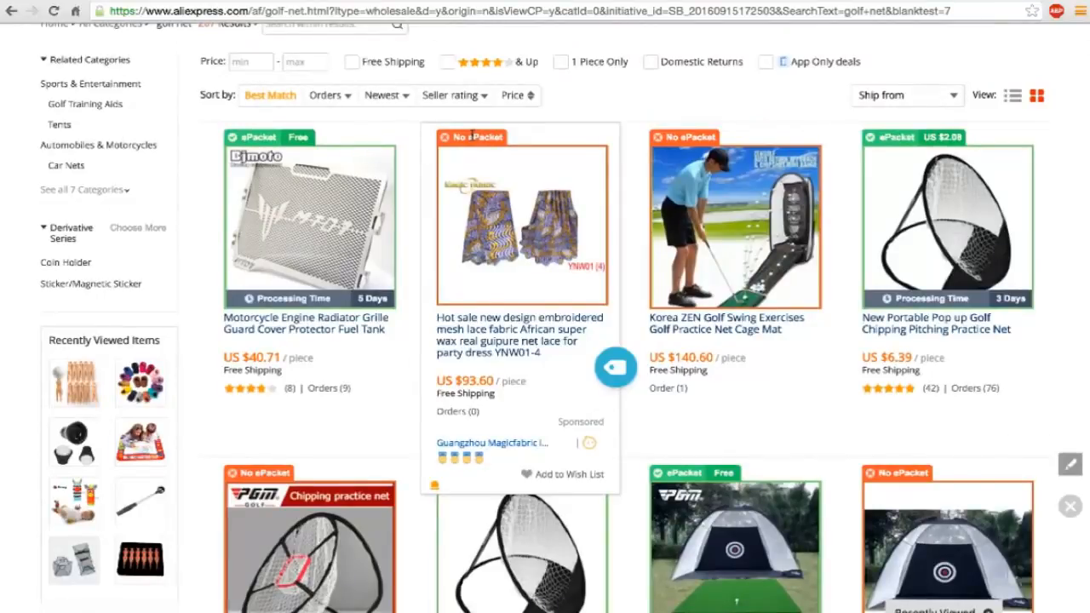
{"action": "scroll", "coordinate": [344, 327], "scroll_direction": "down", "scroll_amount": 2}
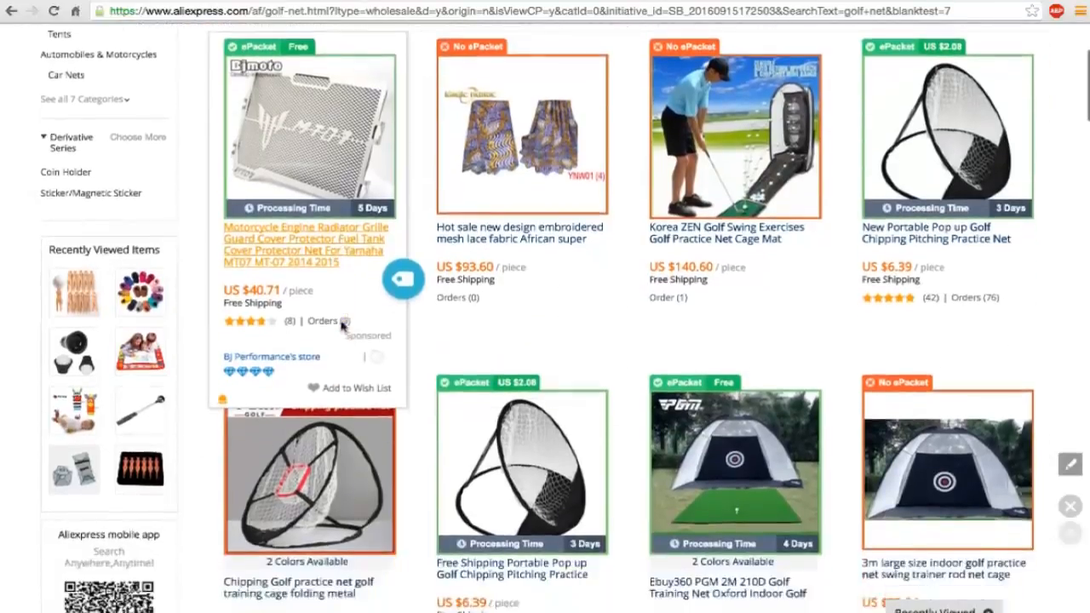
{"action": "scroll", "coordinate": [501, 347], "scroll_direction": "down", "scroll_amount": 2}
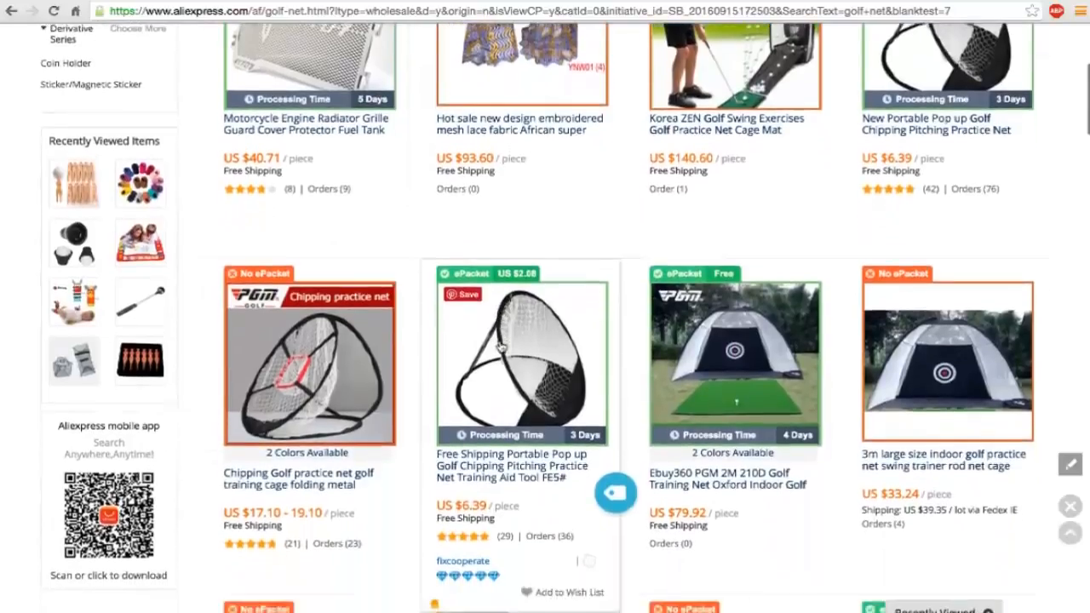
{"action": "scroll", "coordinate": [501, 347], "scroll_direction": "down", "scroll_amount": 1}
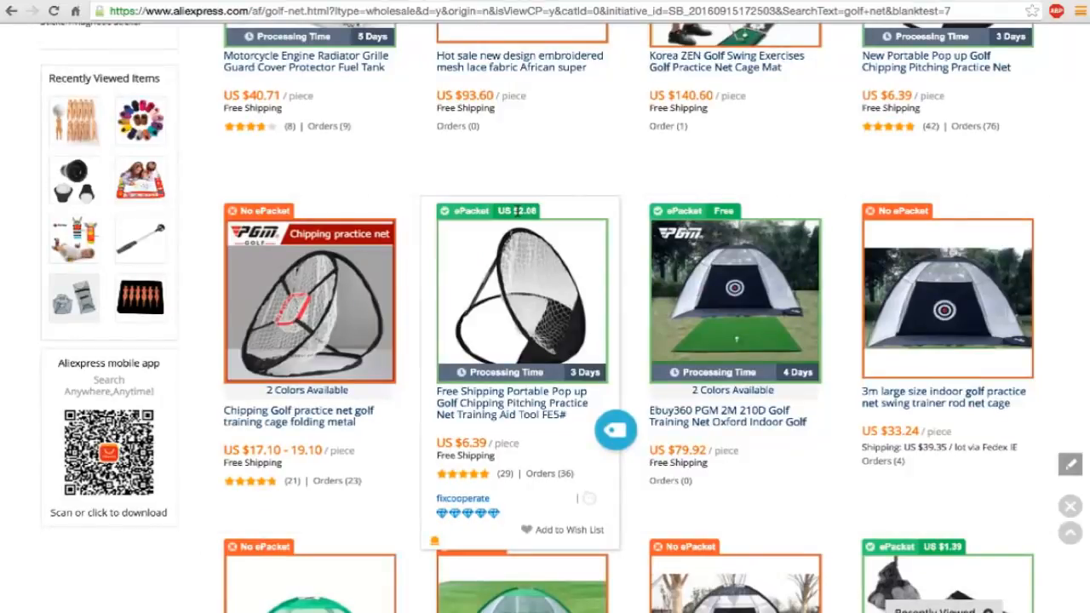
Check prices, shipping costs and ePacket availability of the practice nets from the green PGM cage to the foldable chipping net.
{"action": "scroll", "coordinate": [514, 213], "scroll_direction": "down", "scroll_amount": 3}
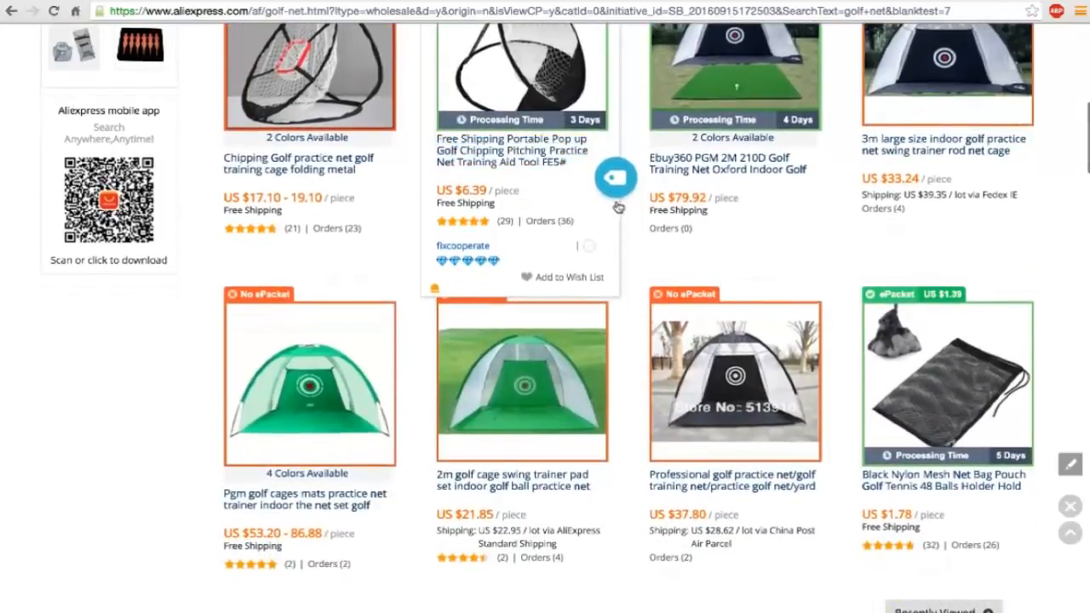
{"action": "scroll", "coordinate": [631, 228], "scroll_direction": "down", "scroll_amount": 1}
{"action": "scroll", "coordinate": [631, 228], "scroll_direction": "down", "scroll_amount": 1}
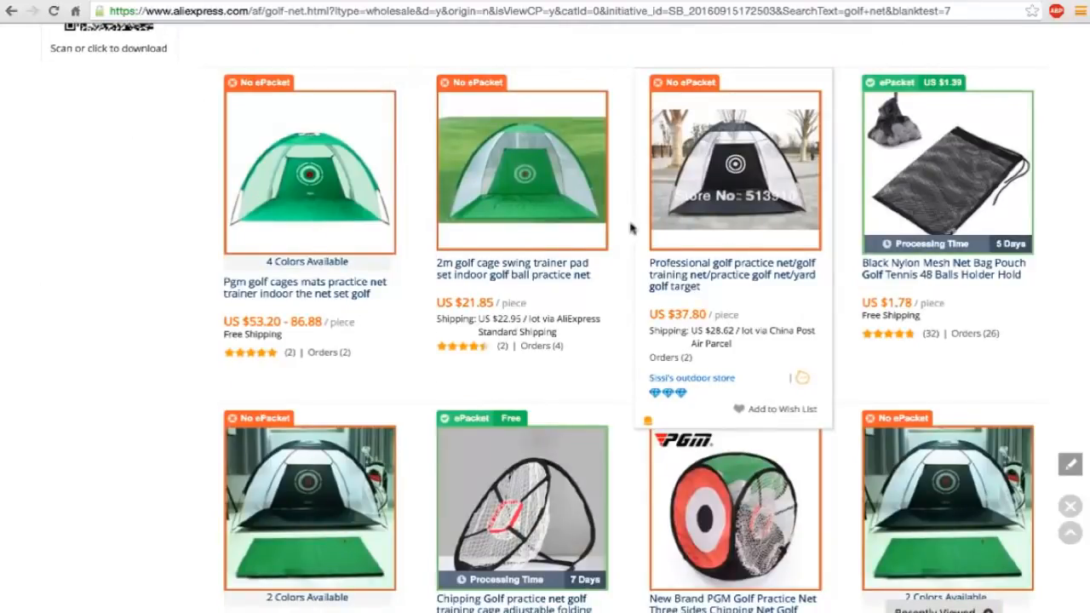
{"action": "scroll", "coordinate": [631, 228], "scroll_direction": "down", "scroll_amount": 2}
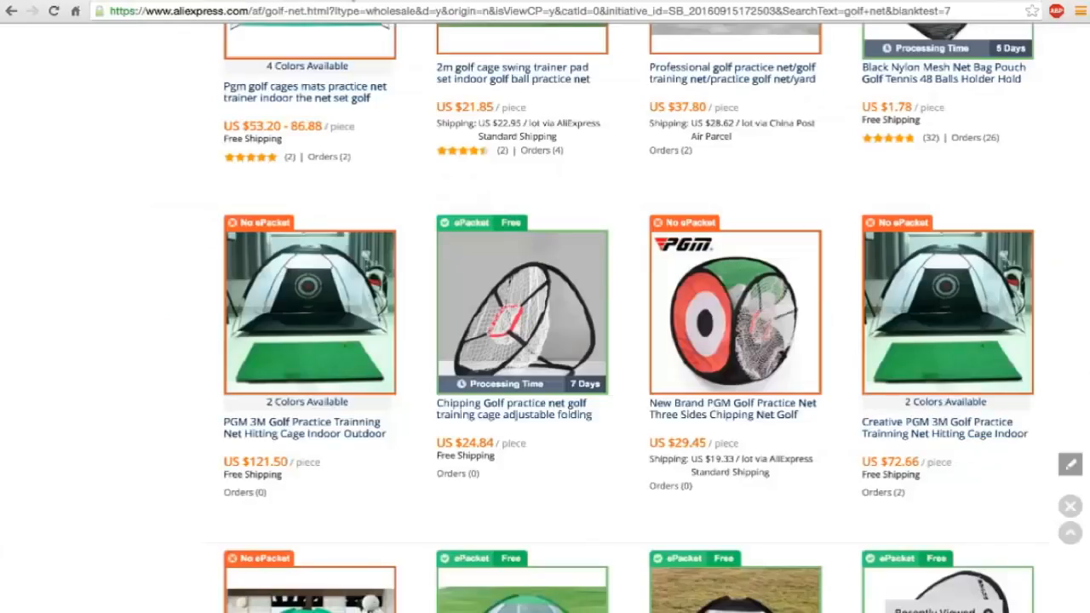
{"action": "scroll", "coordinate": [358, 249], "scroll_direction": "down", "scroll_amount": 3}
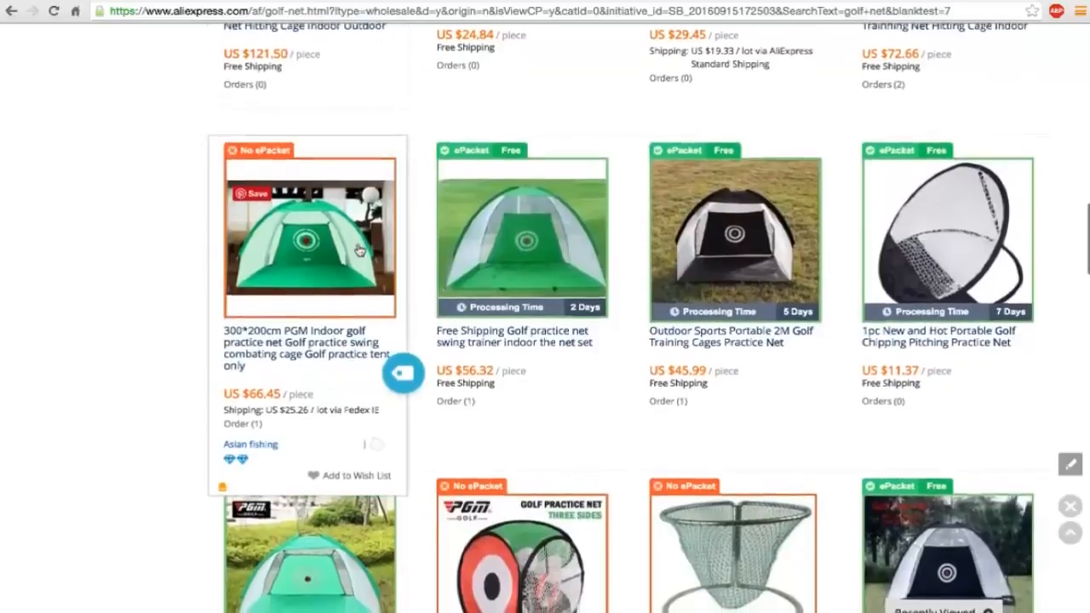
{"action": "scroll", "coordinate": [359, 250], "scroll_direction": "down", "scroll_amount": 3}
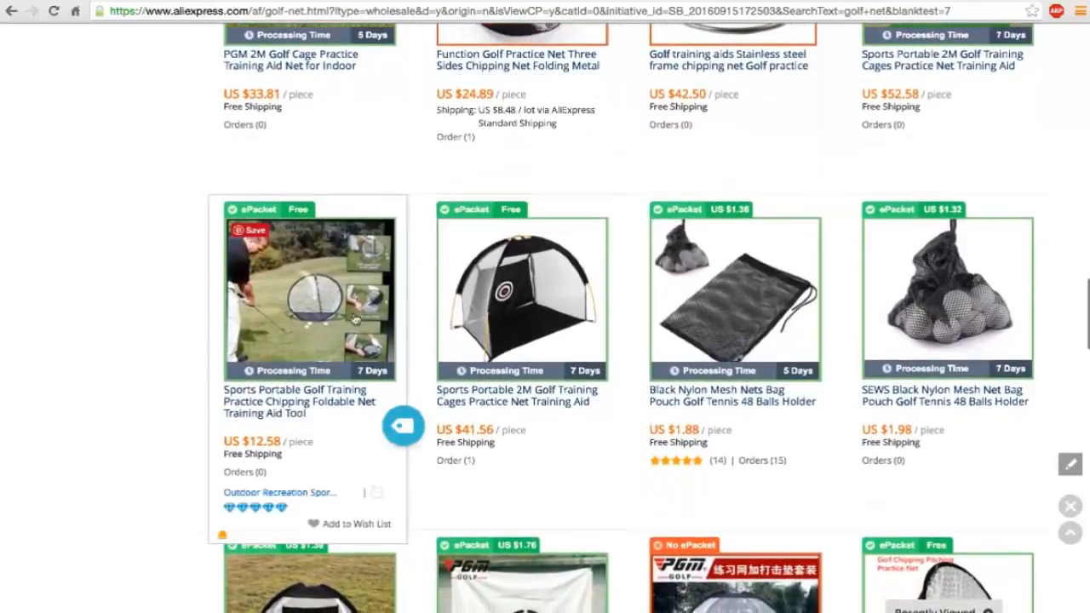
Check prices, orders and ePacket labels of the remaining golf net results, from the Portable 2M cage to the TOMSHOO nets and mesh bags.
{"action": "scroll", "coordinate": [349, 326], "scroll_direction": "down", "scroll_amount": 2}
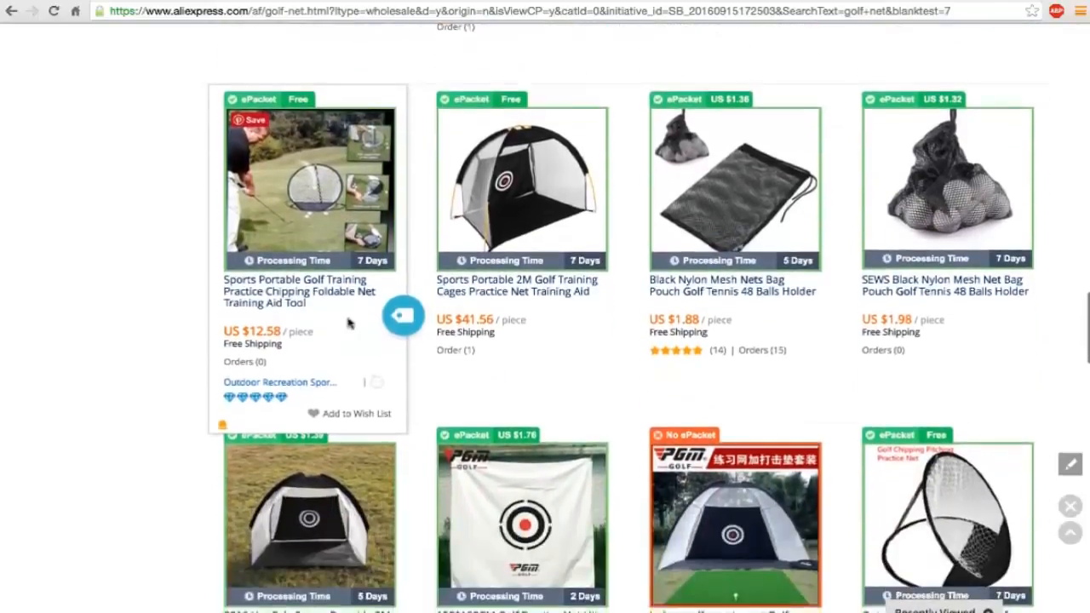
{"action": "scroll", "coordinate": [347, 323], "scroll_direction": "down", "scroll_amount": 2}
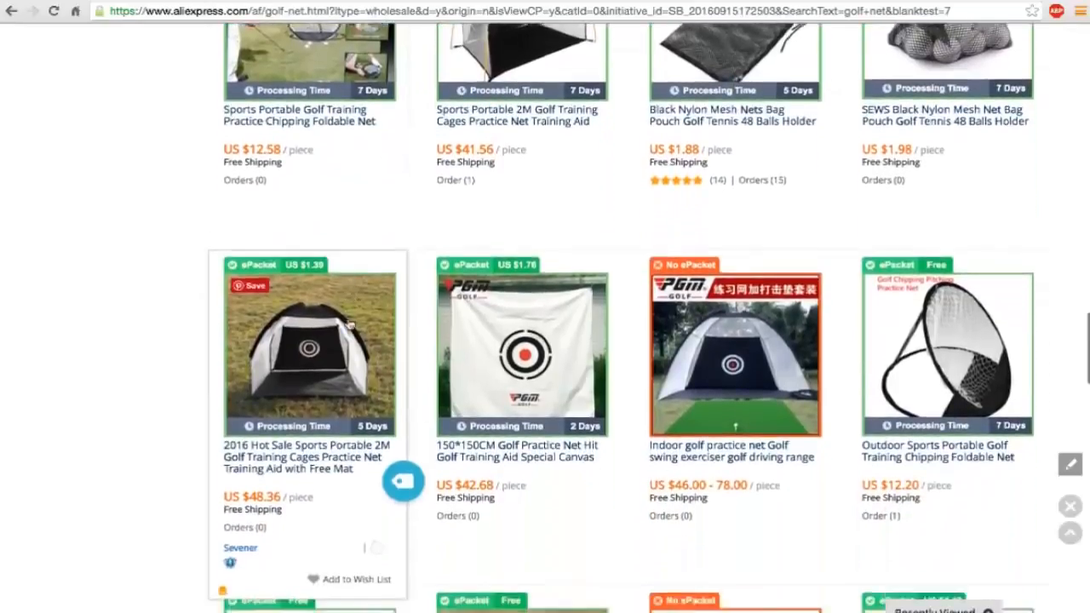
{"action": "scroll", "coordinate": [350, 325], "scroll_direction": "down", "scroll_amount": 5}
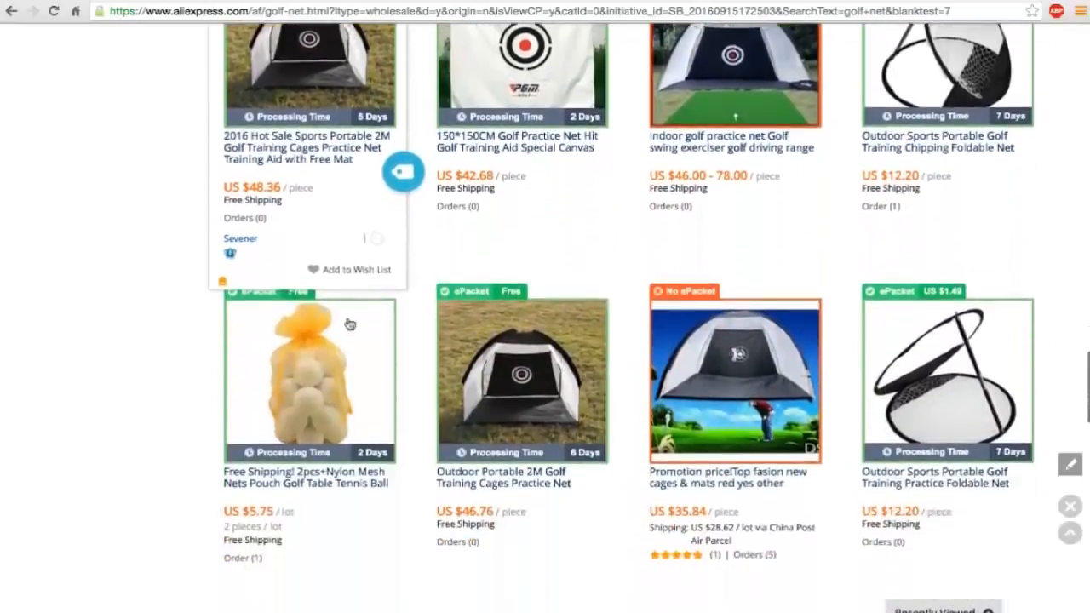
{"action": "scroll", "coordinate": [350, 324], "scroll_direction": "down", "scroll_amount": 4}
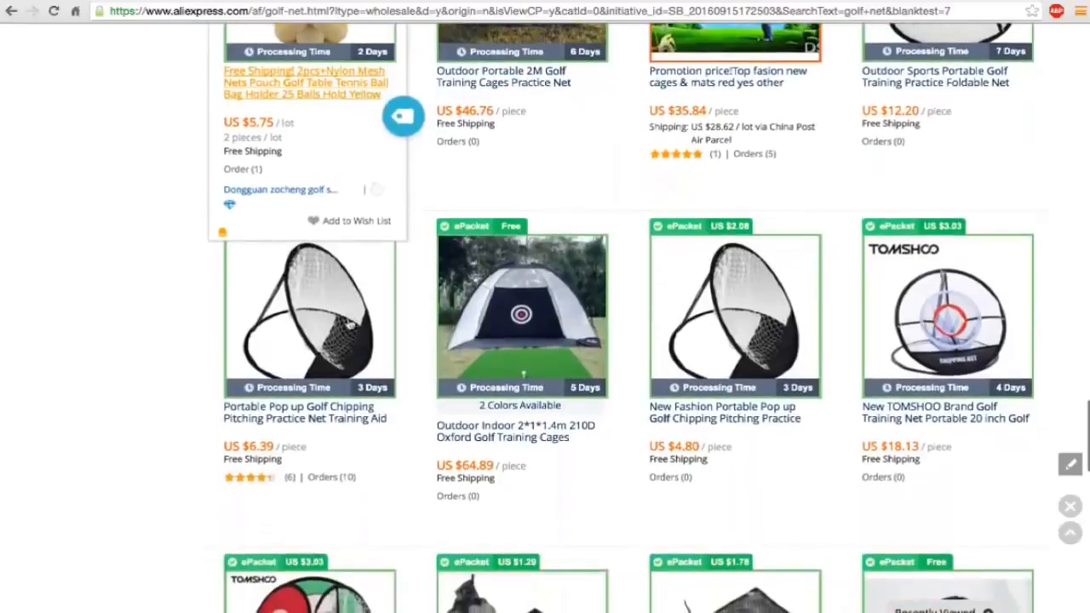
{"action": "scroll", "coordinate": [350, 324], "scroll_direction": "down", "scroll_amount": 3}
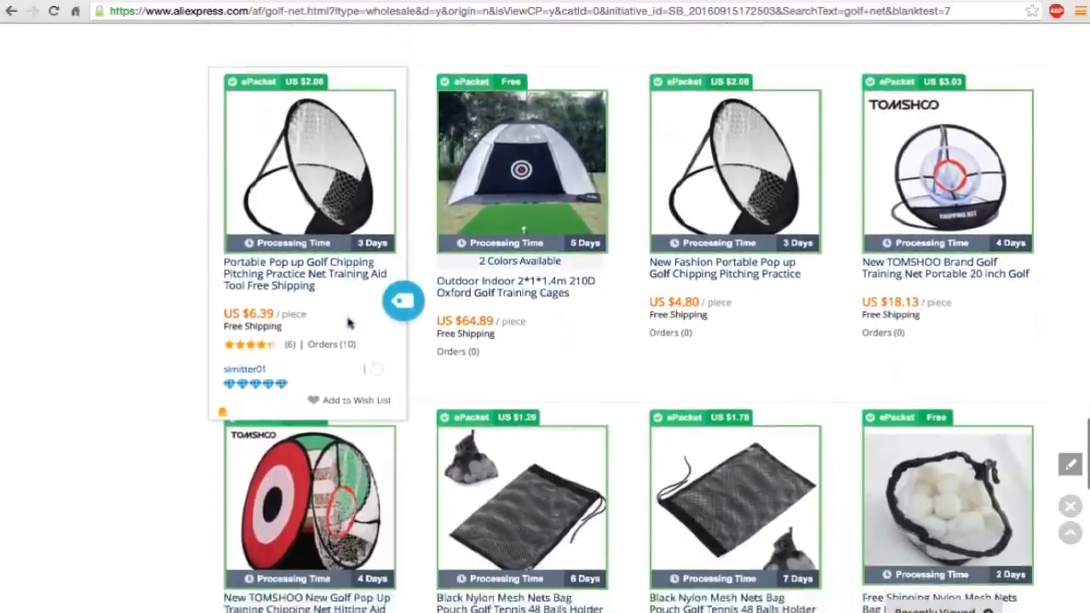
{"action": "scroll", "coordinate": [349, 322], "scroll_direction": "down", "scroll_amount": 2}
Limit the golf net search results to a maximum price of 20.
{"action": "scroll", "coordinate": [349, 322], "scroll_direction": "up", "scroll_amount": 20}
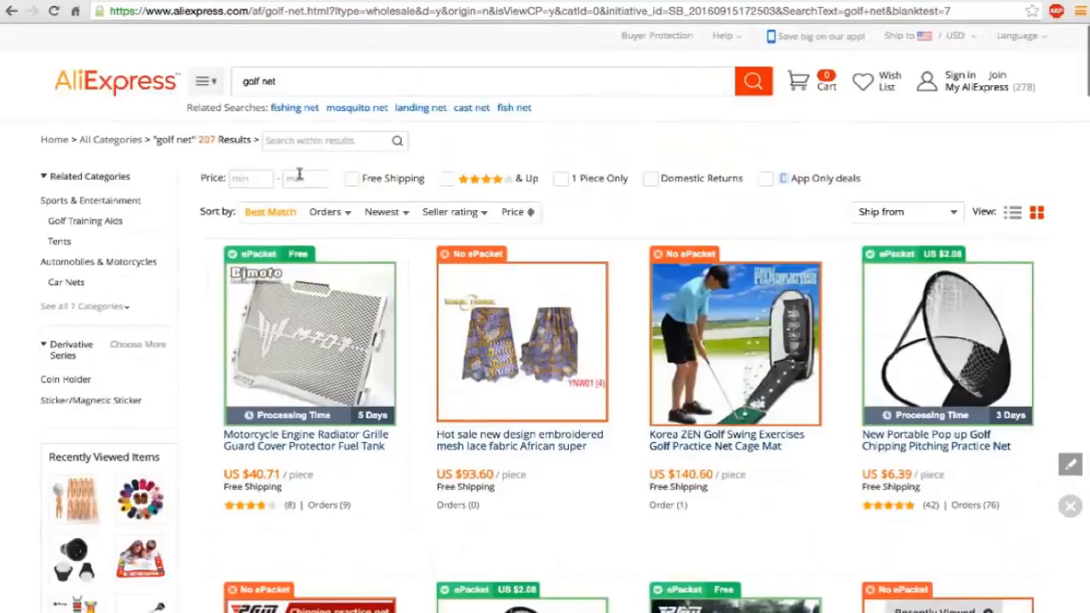
{"action": "left_click", "coordinate": [300, 178]}
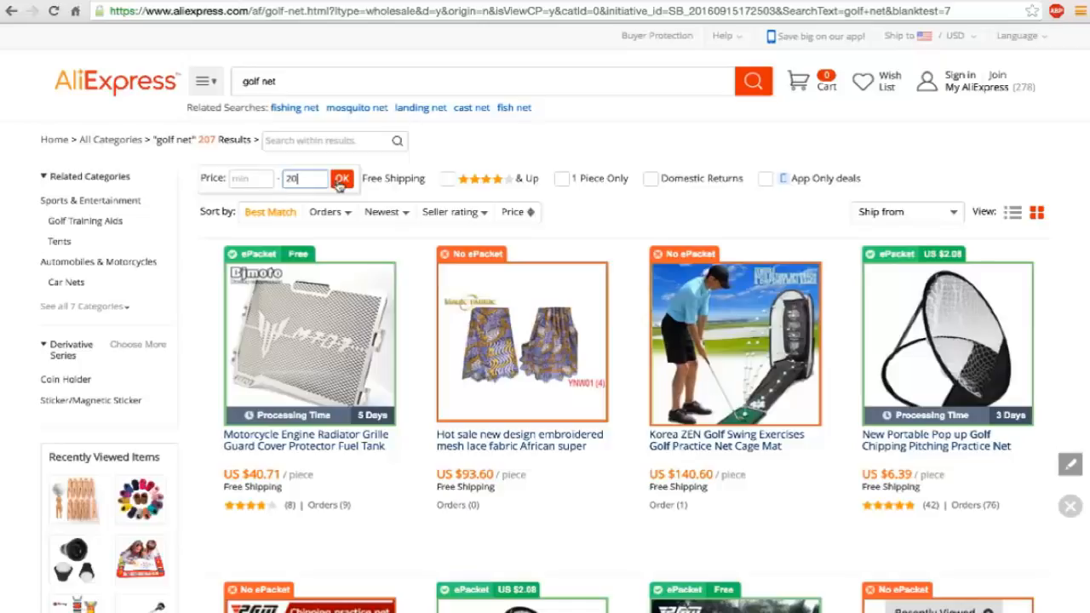
{"action": "left_click", "coordinate": [341, 179]}
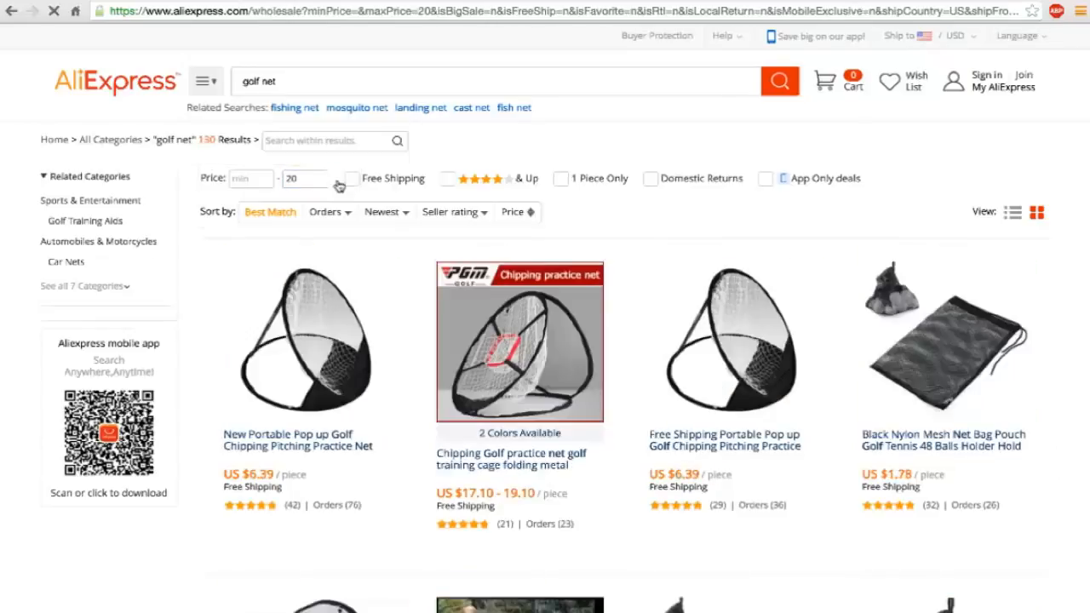
Examine products, prices, orders and ePacket labels in the price-filtered golf net results, including the third results page.
{"action": "scroll", "coordinate": [523, 283], "scroll_direction": "down", "scroll_amount": 2}
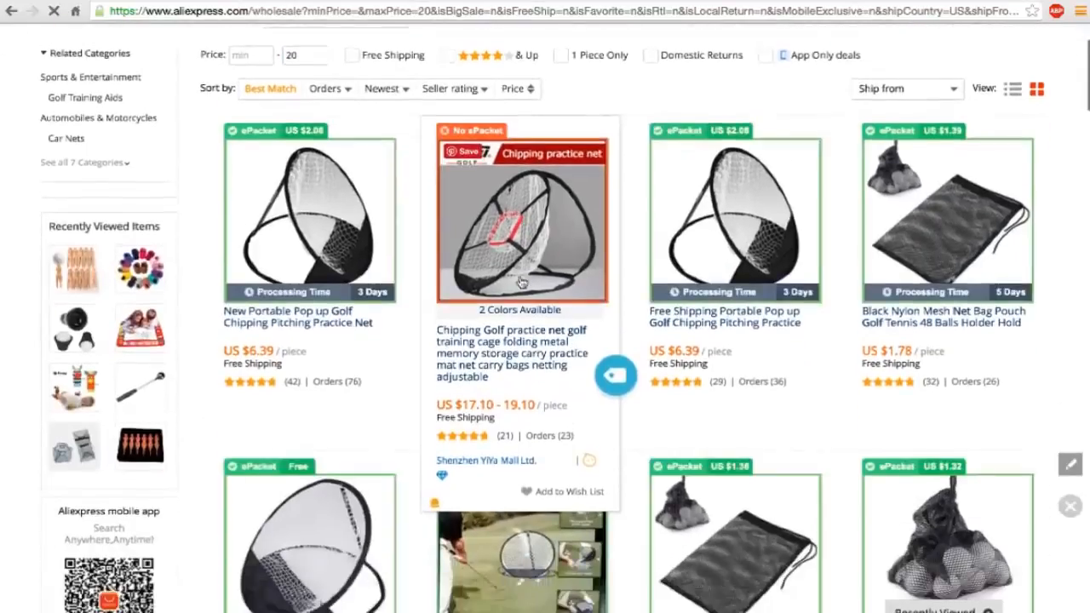
{"action": "scroll", "coordinate": [522, 284], "scroll_direction": "down", "scroll_amount": 3}
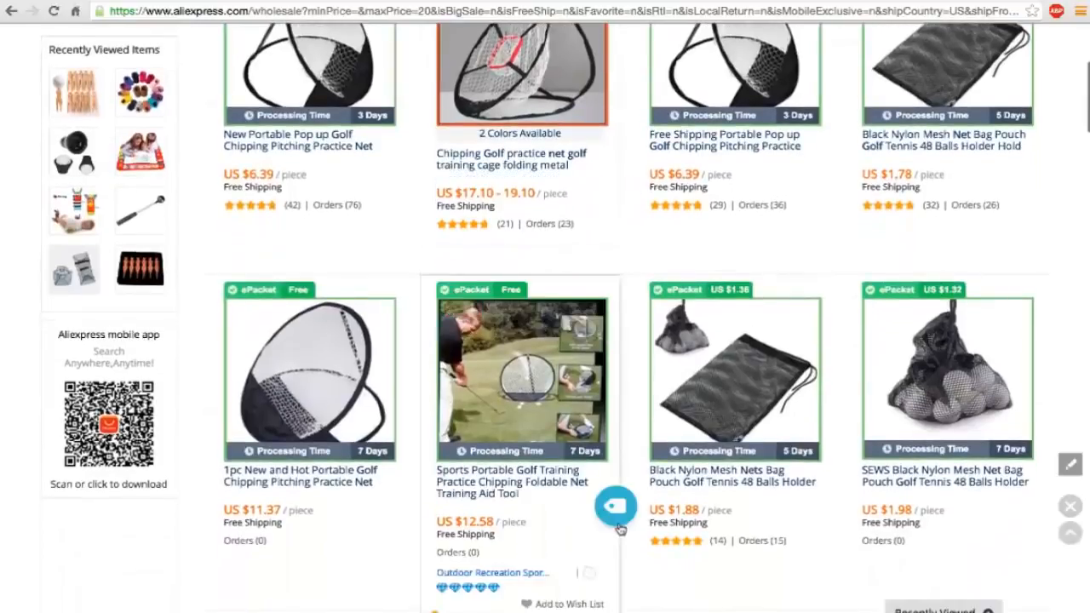
{"action": "scroll", "coordinate": [620, 529], "scroll_direction": "down", "scroll_amount": 1}
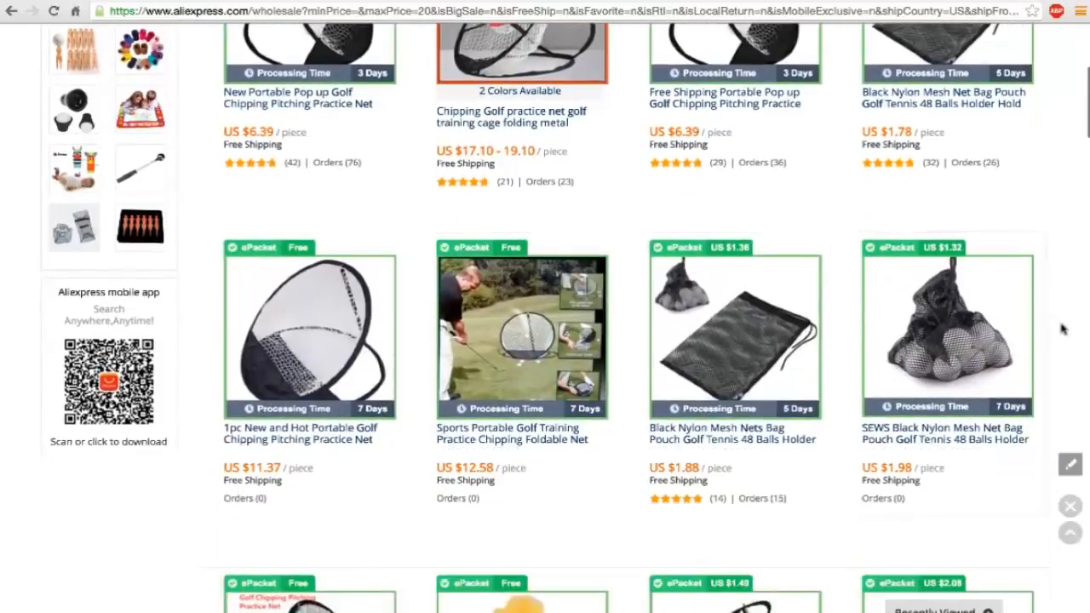
{"action": "scroll", "coordinate": [1062, 329], "scroll_direction": "down", "scroll_amount": 7}
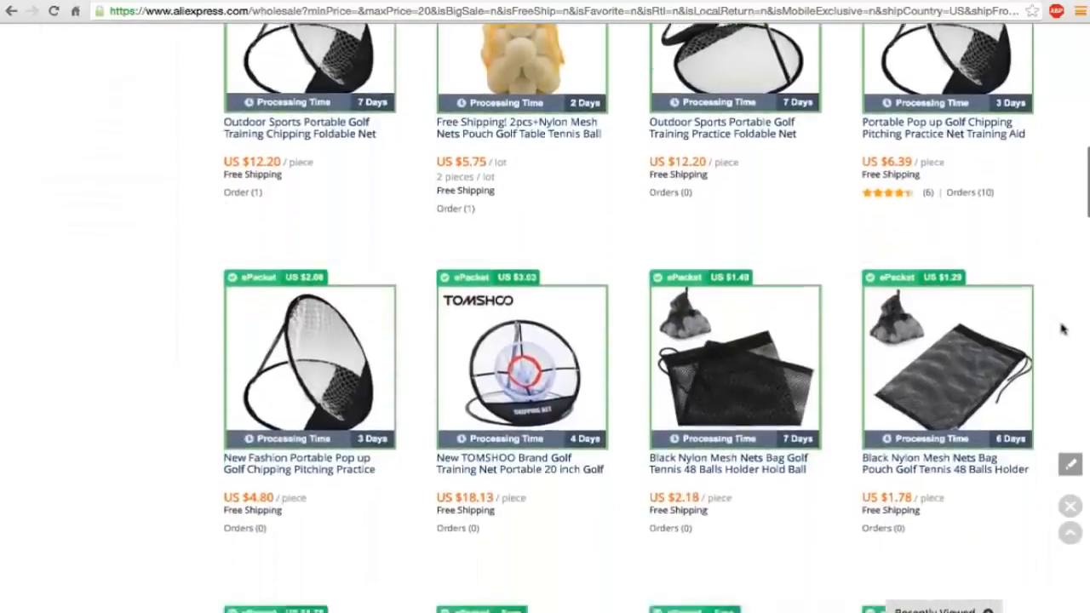
{"action": "scroll", "coordinate": [1062, 328], "scroll_direction": "down", "scroll_amount": 3}
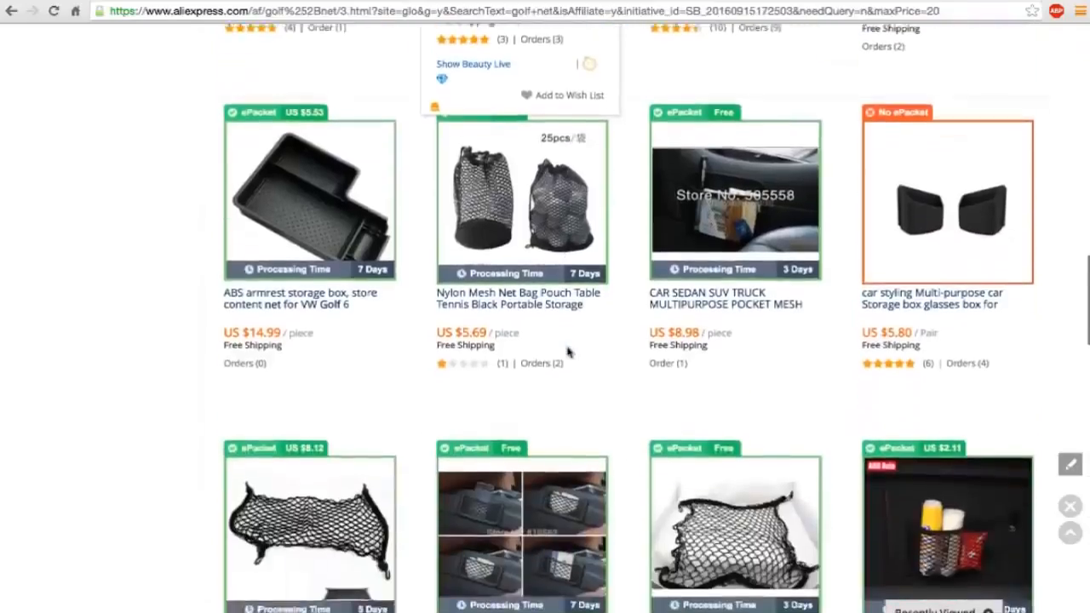
{"action": "scroll", "coordinate": [569, 353], "scroll_direction": "down", "scroll_amount": 1}
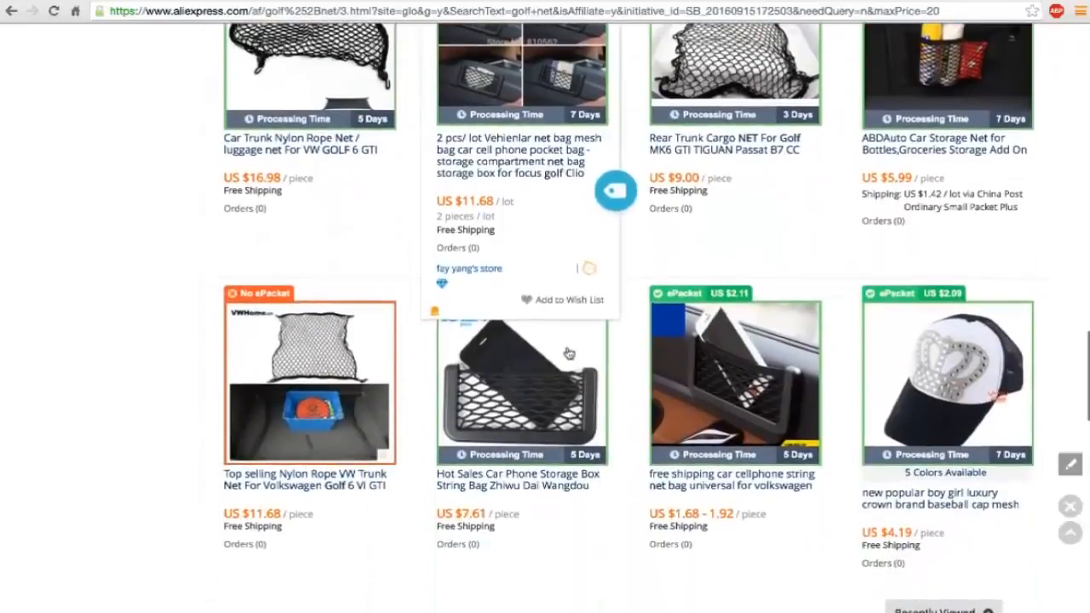
{"action": "scroll", "coordinate": [766, 341], "scroll_direction": "down", "scroll_amount": 8}
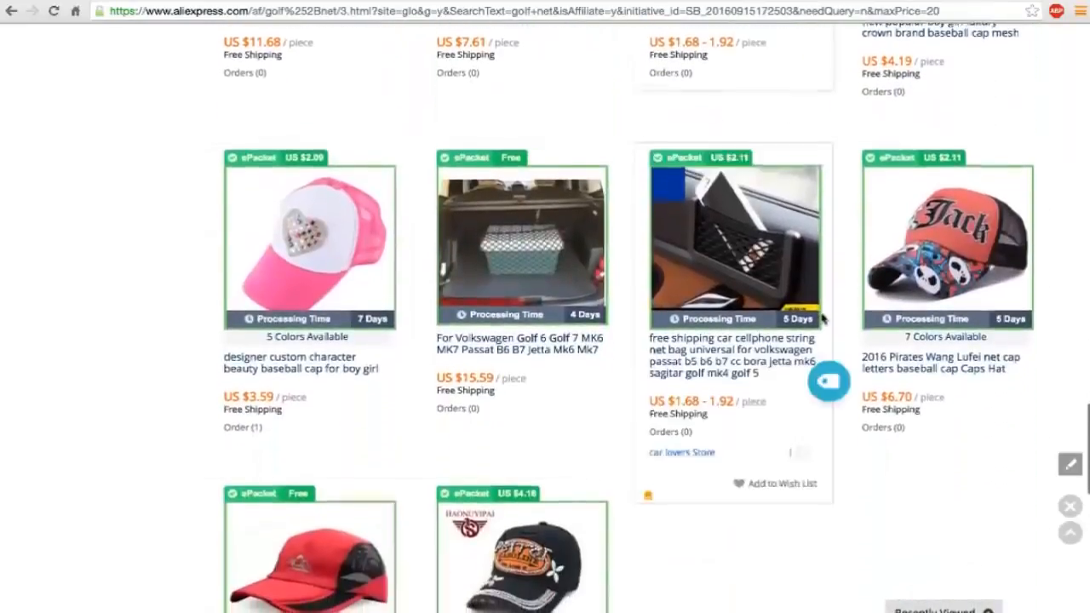
{"action": "scroll", "coordinate": [822, 319], "scroll_direction": "down", "scroll_amount": 1}
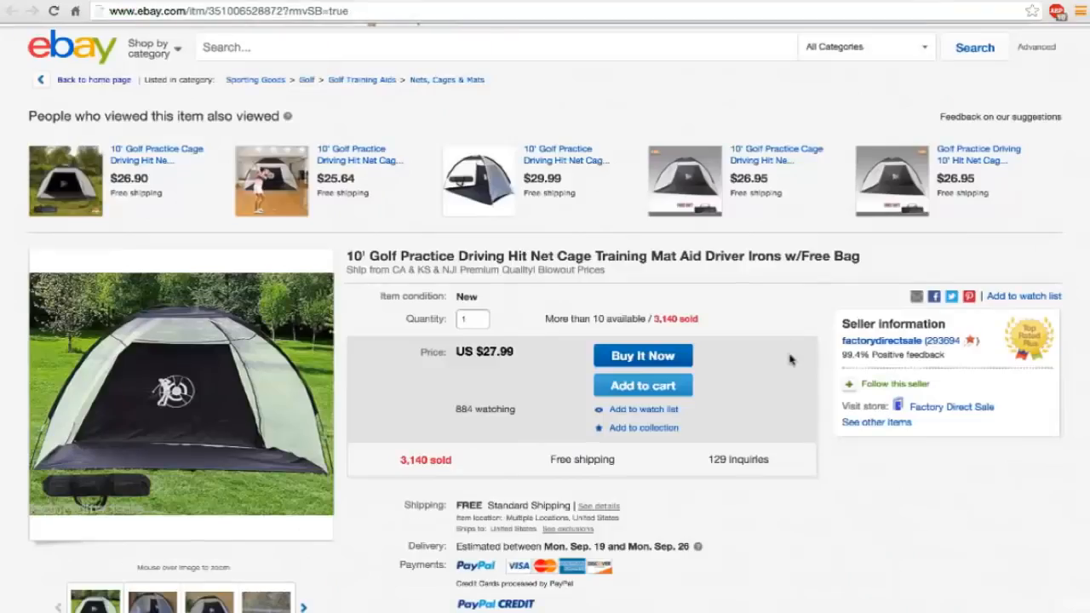
Look over the products and prices in the Sports section and neighbouring categories of AliExpress's bestselling page.
{"action": "scroll", "coordinate": [790, 360], "scroll_direction": "down", "scroll_amount": 1}
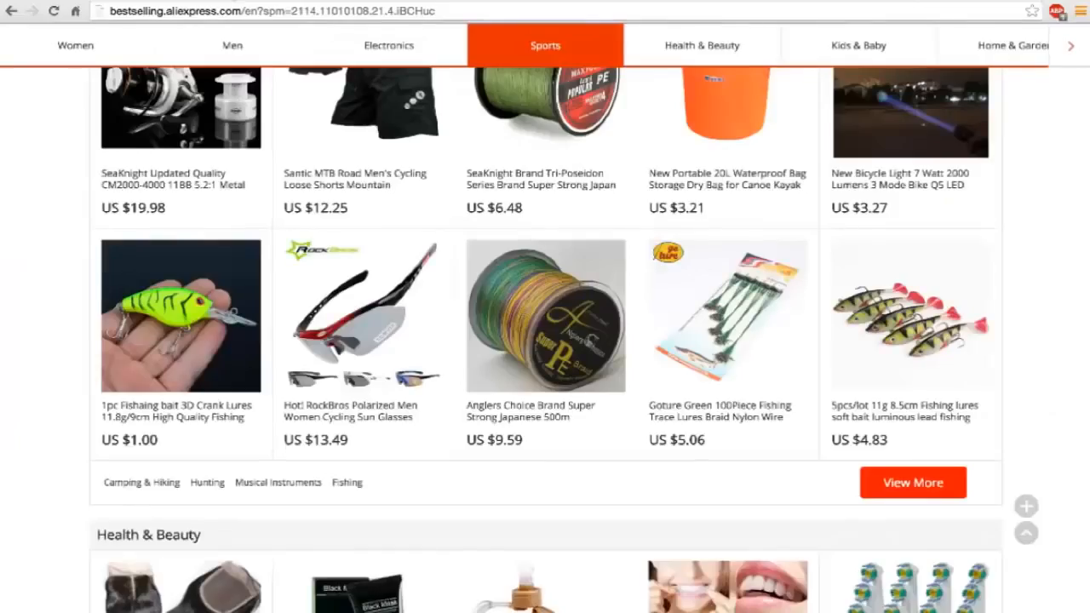
{"action": "scroll", "coordinate": [441, 304], "scroll_direction": "up", "scroll_amount": 10}
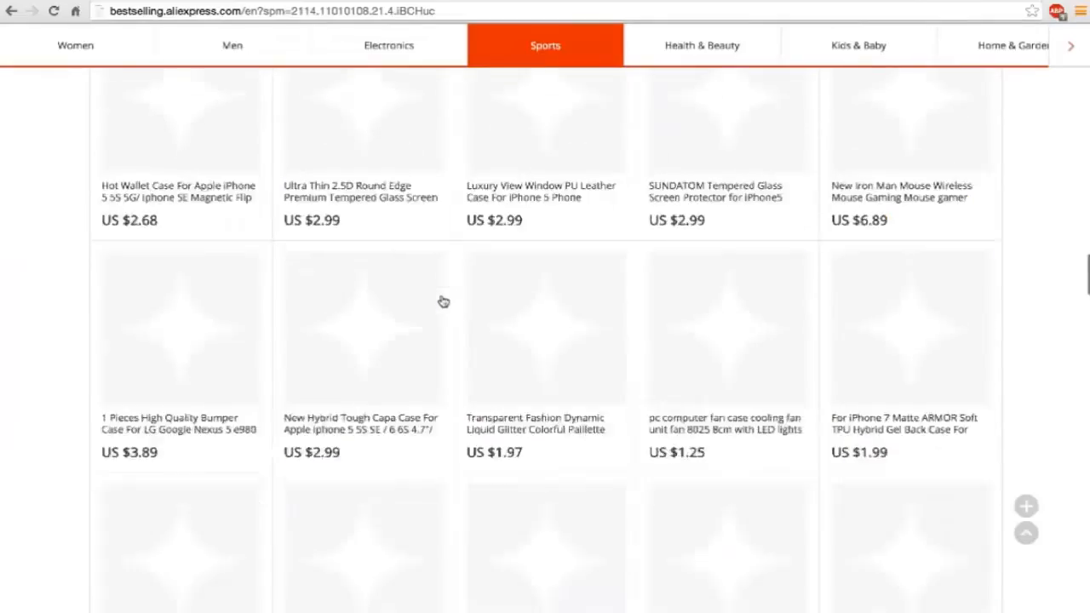
{"action": "scroll", "coordinate": [443, 301], "scroll_direction": "up", "scroll_amount": 3}
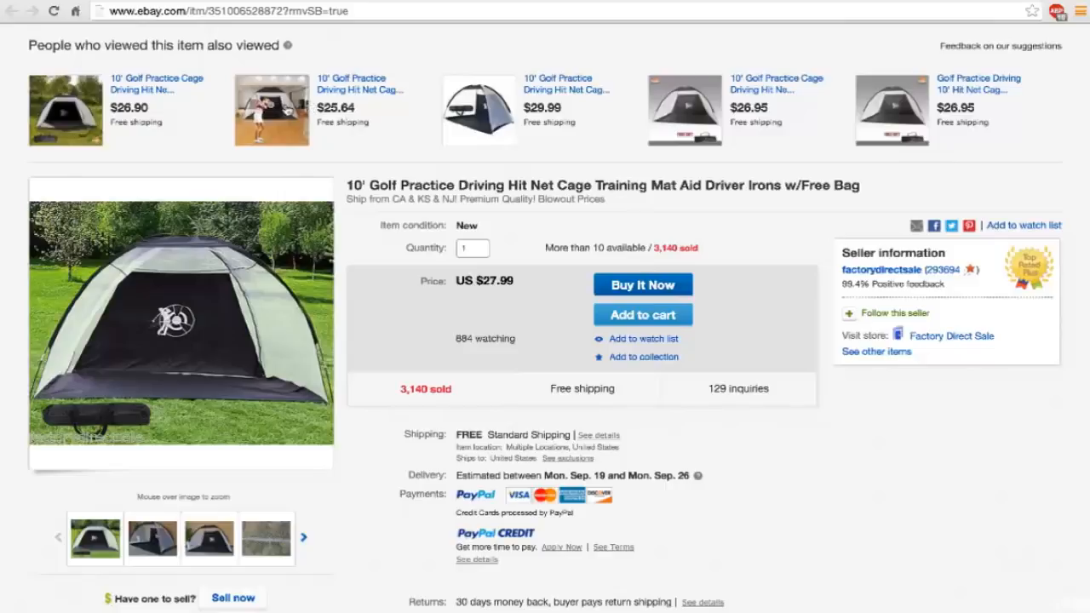
On eBay, open the related 10' golf practice net listing priced at $25.64 and check its shipping and delivery details.
{"action": "left_click", "coordinate": [322, 99]}
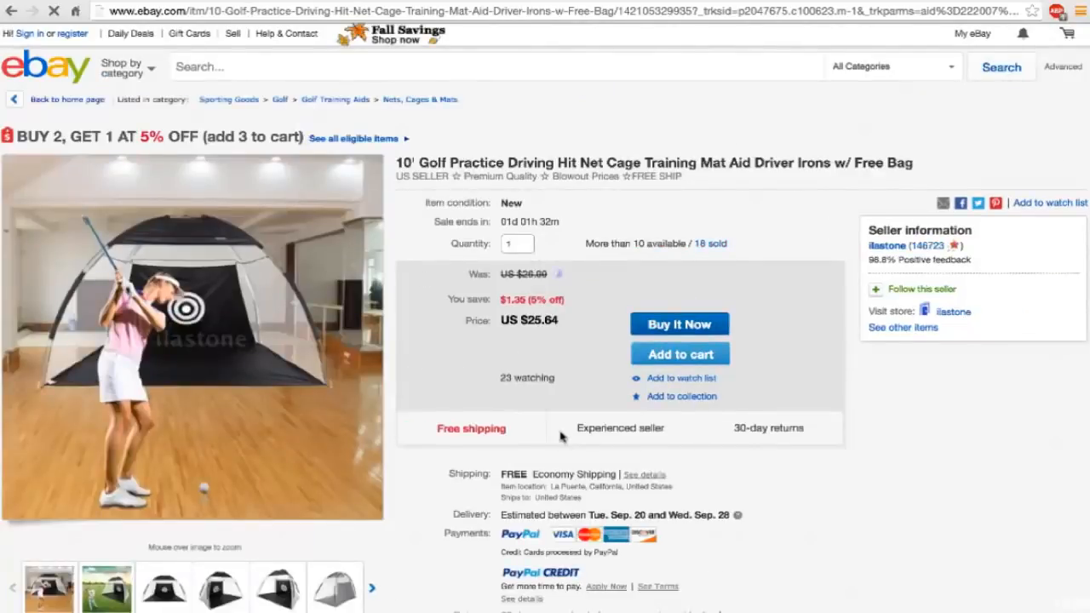
{"action": "scroll", "coordinate": [560, 433], "scroll_direction": "down", "scroll_amount": 1}
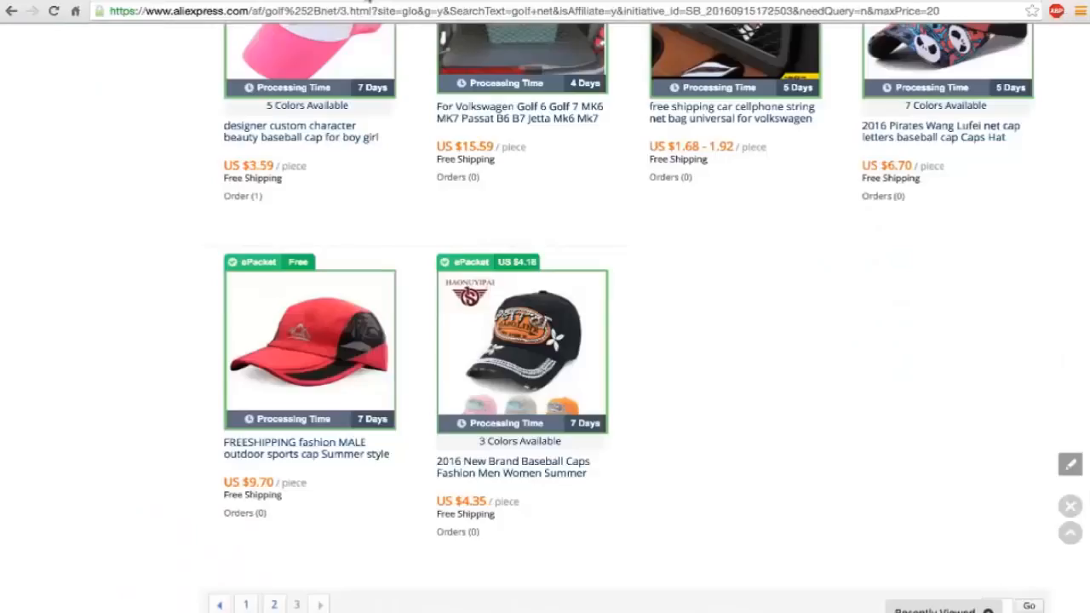
{"action": "scroll", "coordinate": [420, 227], "scroll_direction": "up", "scroll_amount": 10}
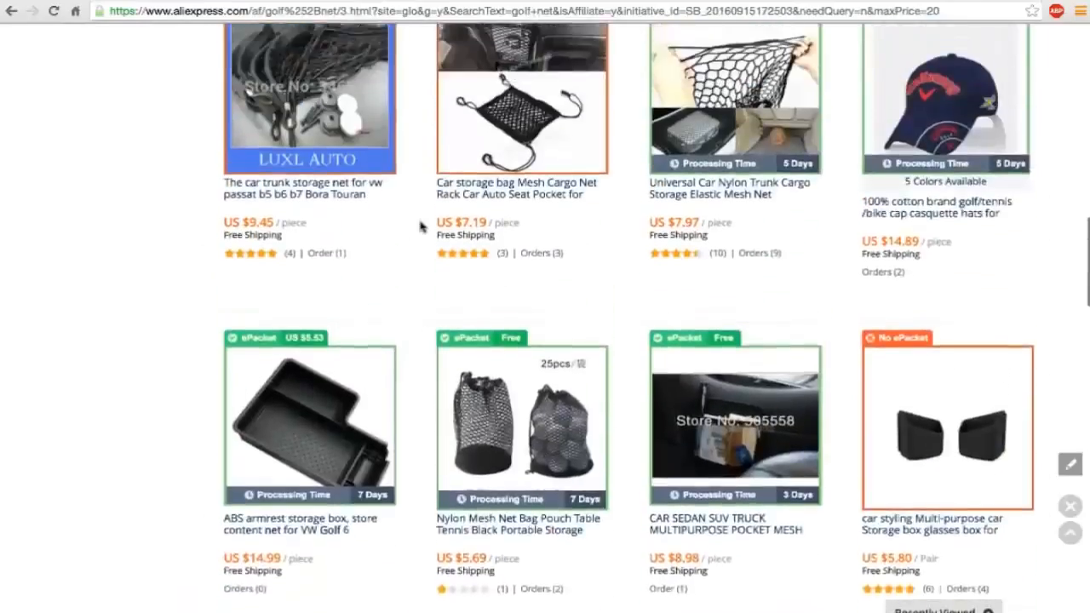
Add the retractable 2m golf ball retriever and the 10-piece novelty lady golf tees from AliExpress to the Oberlo import list.
{"action": "scroll", "coordinate": [420, 226], "scroll_direction": "up", "scroll_amount": 4}
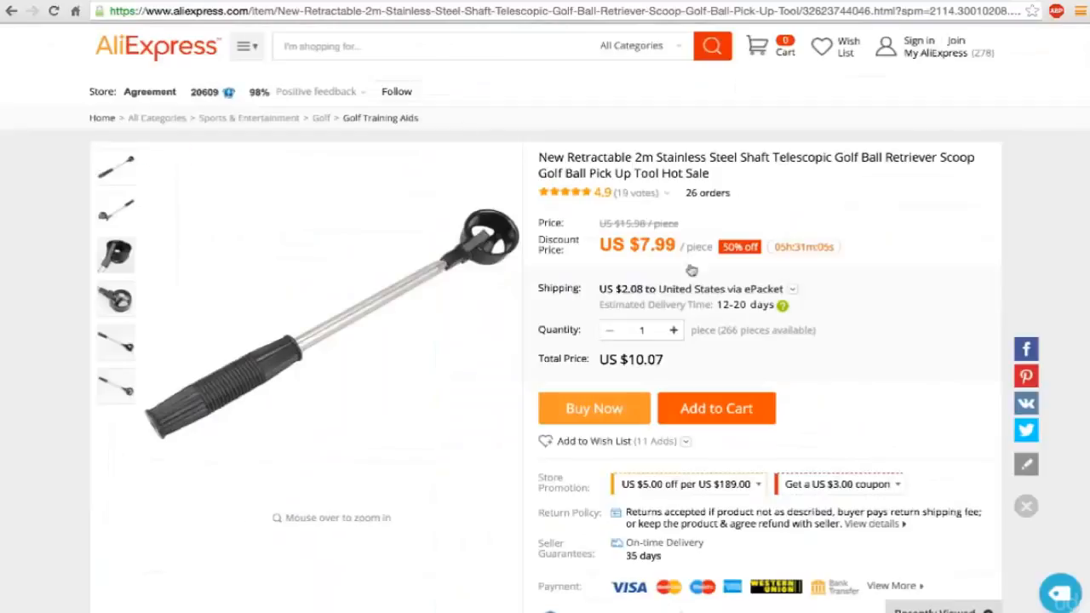
{"action": "scroll", "coordinate": [857, 315], "scroll_direction": "down", "scroll_amount": 1}
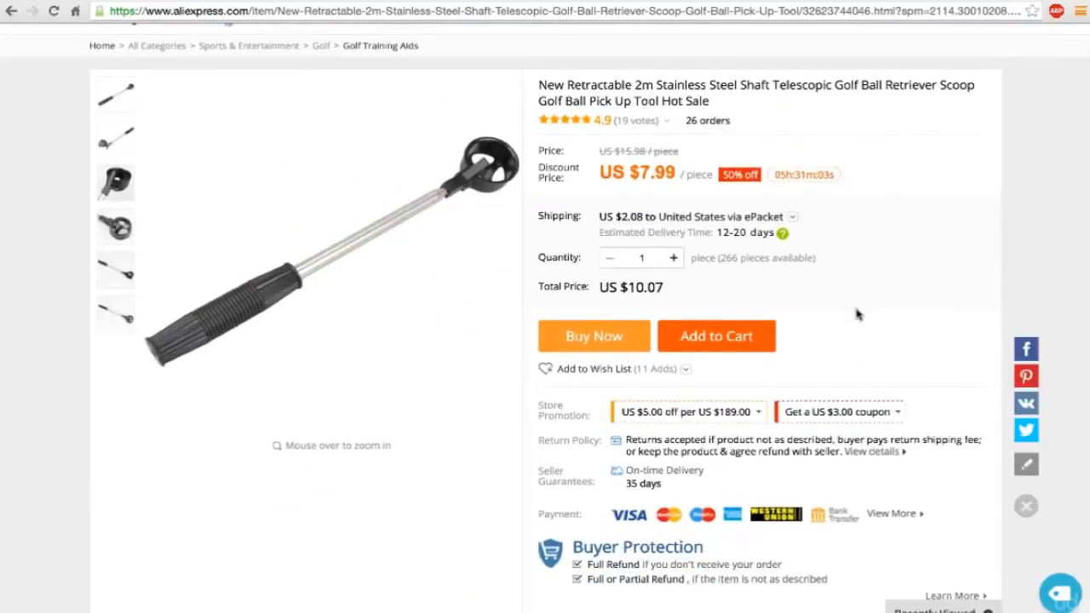
{"action": "scroll", "coordinate": [857, 311], "scroll_direction": "up", "scroll_amount": 1}
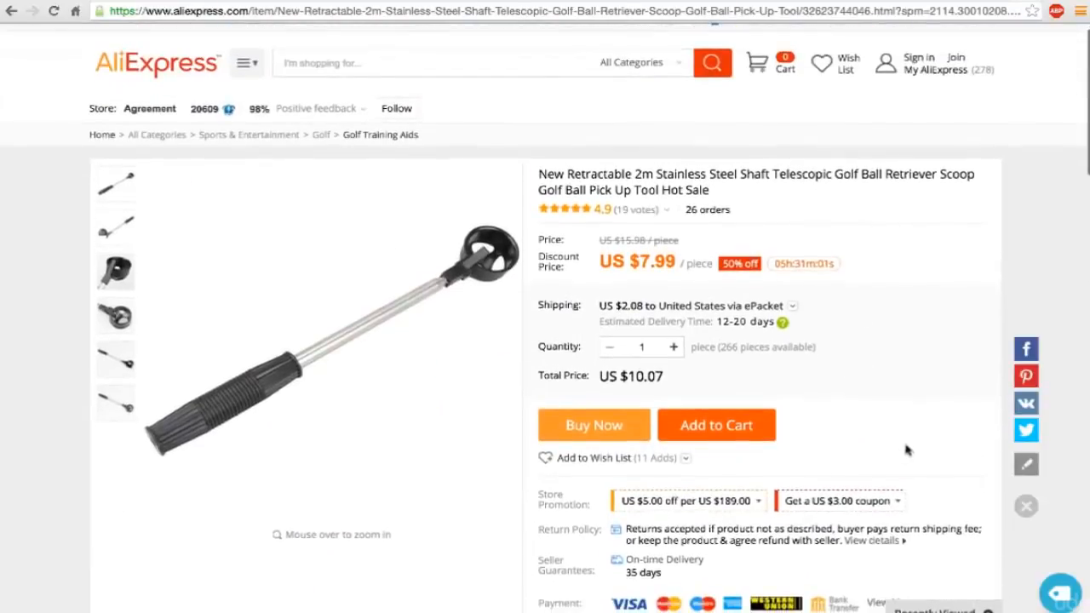
{"action": "left_click", "coordinate": [1061, 596]}
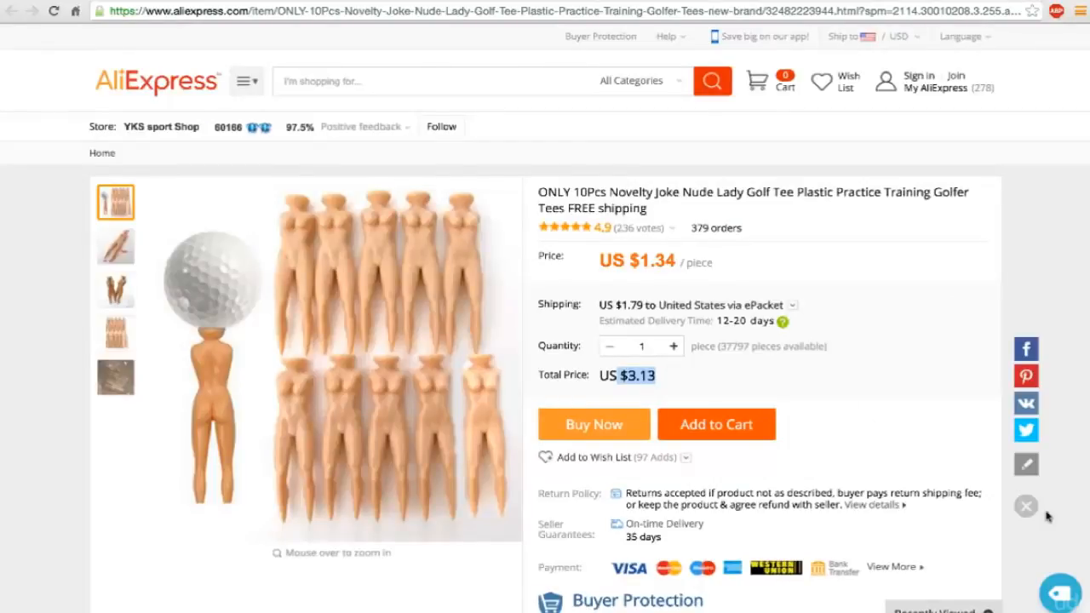
{"action": "left_click", "coordinate": [1059, 596]}
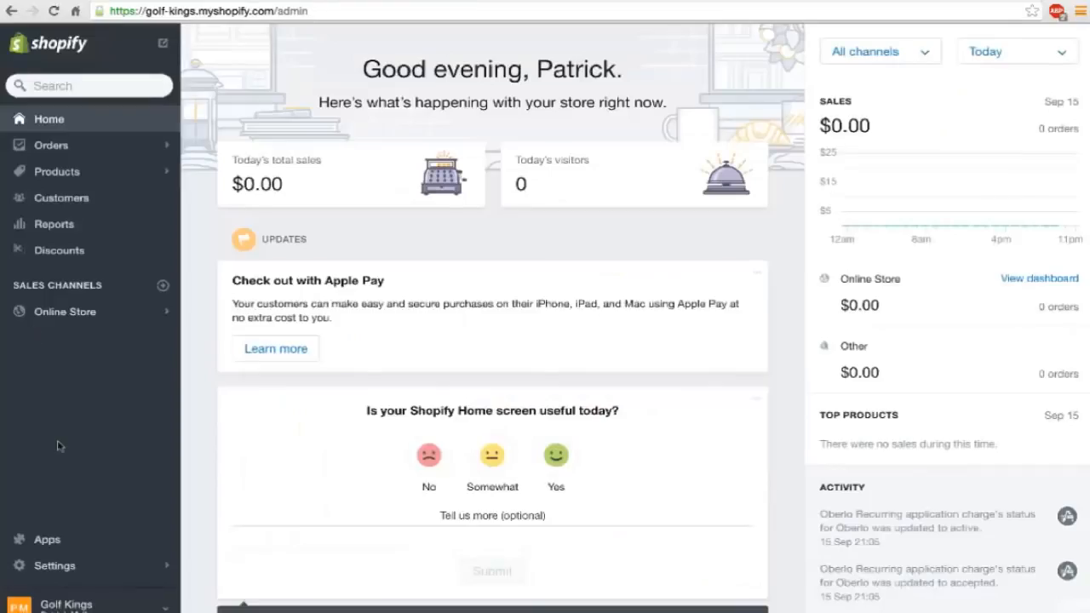
Launch Oberlo from the golf-kings Shopify store's apps and open its import list.
{"action": "left_click", "coordinate": [49, 540]}
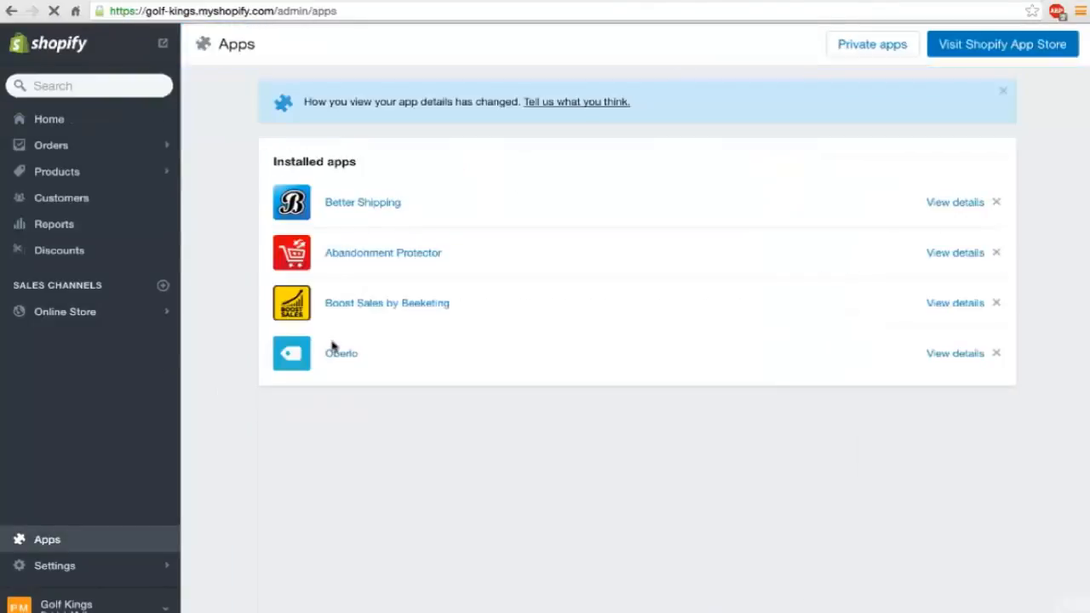
{"action": "left_click", "coordinate": [346, 356]}
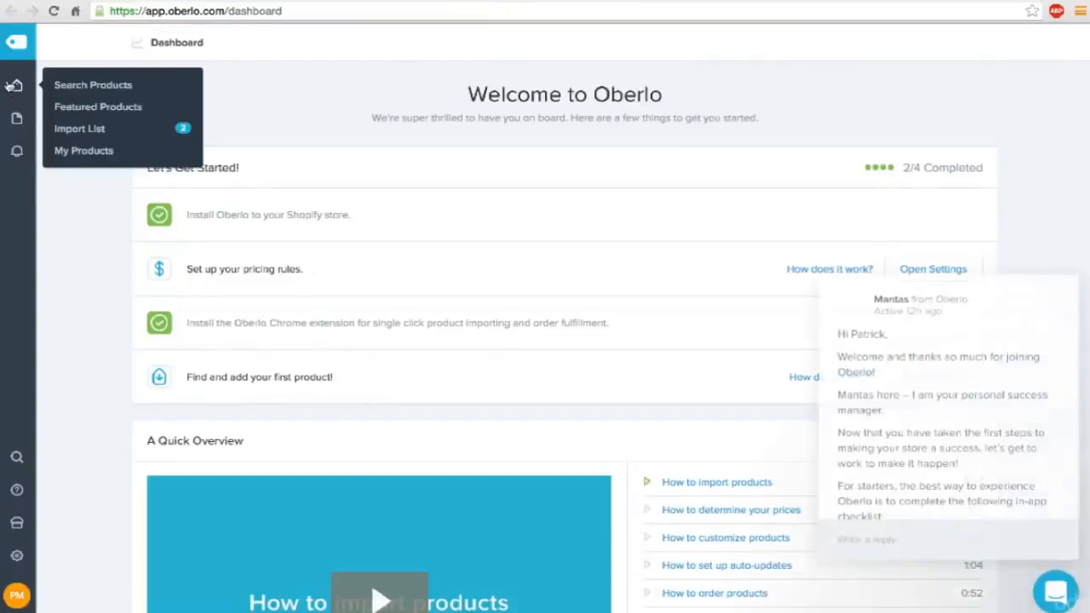
{"action": "mouse_move", "coordinate": [16, 86]}
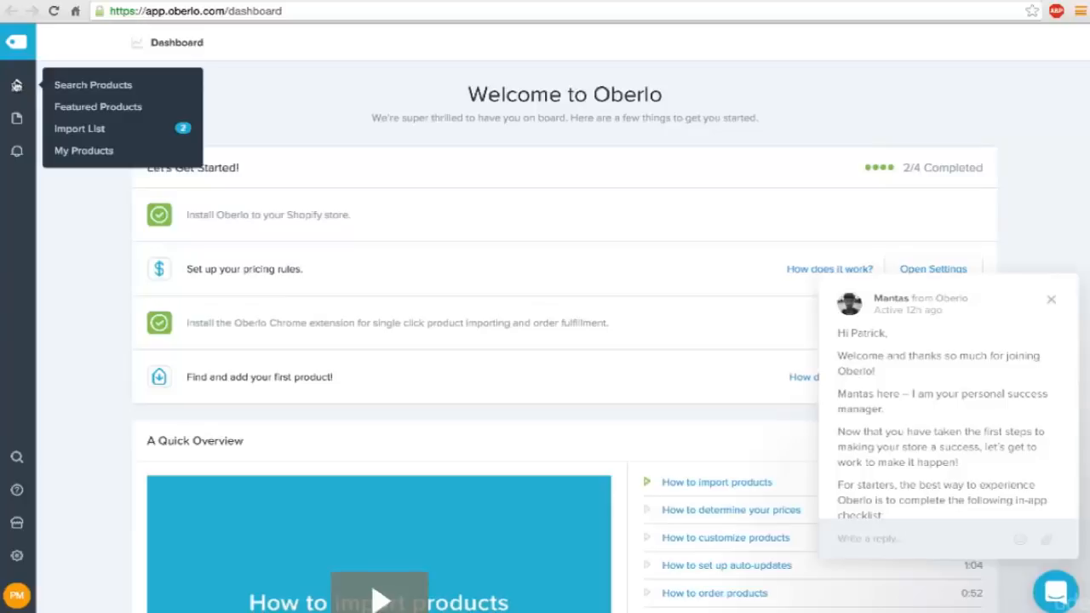
{"action": "left_click", "coordinate": [92, 130]}
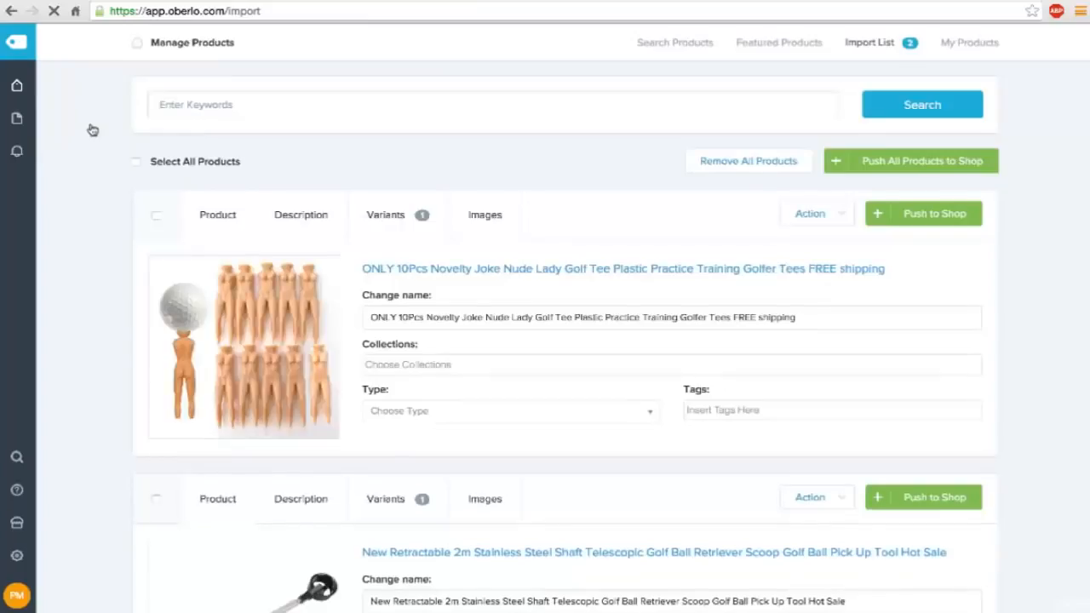
Rename the novelty golf tee product to "Gag Gift Naked Lady Tees".
{"action": "double_click", "coordinate": [443, 317]}
{"action": "triple_click", "coordinate": [443, 317]}
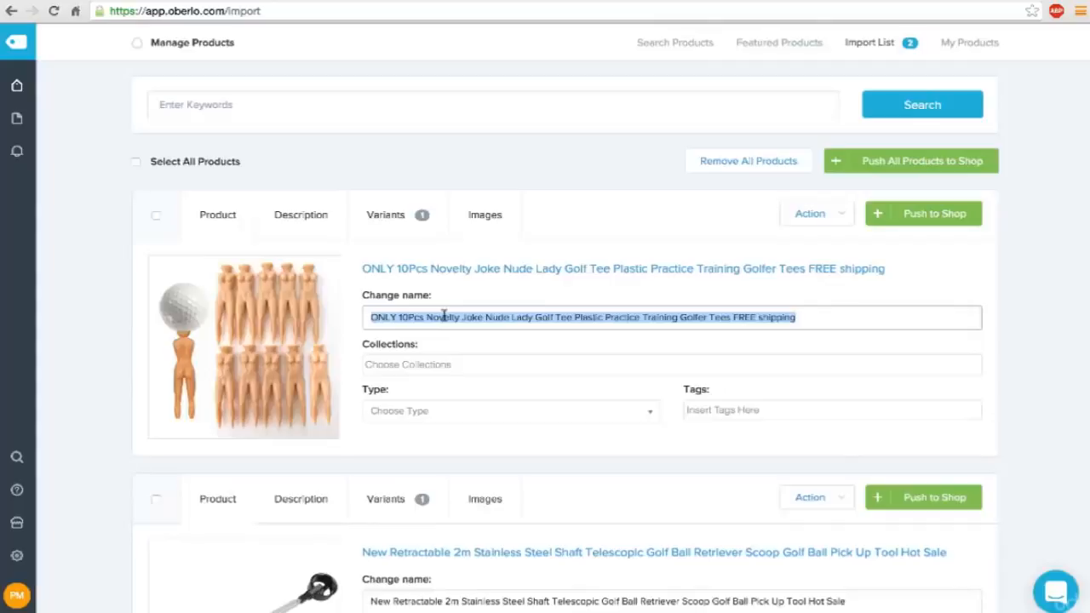
{"action": "type", "text": "G"}
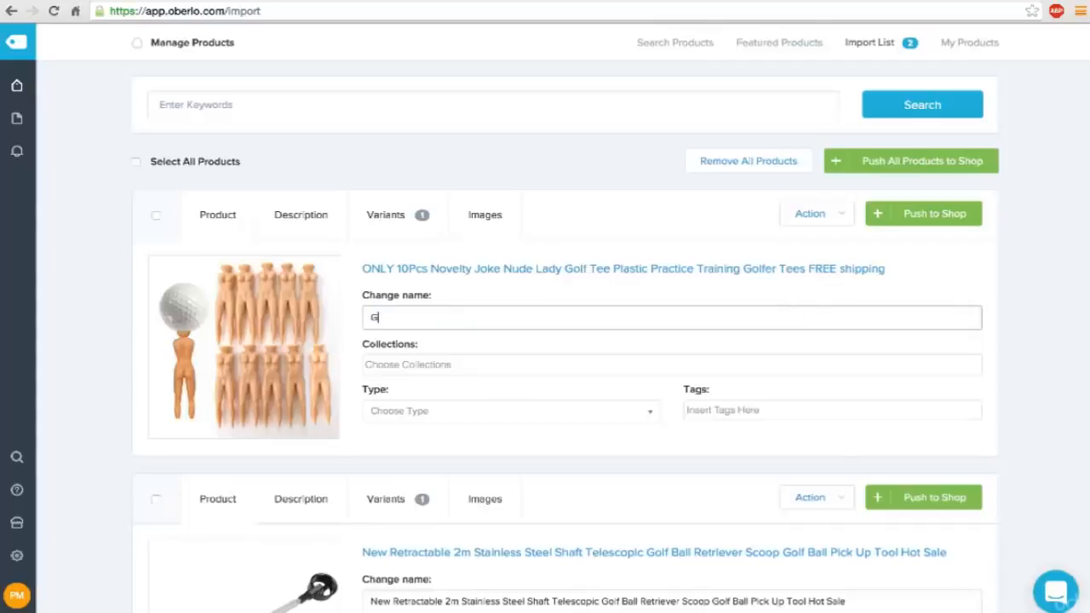
{"action": "type", "text": "ag Gift Naked Lady Tees"}
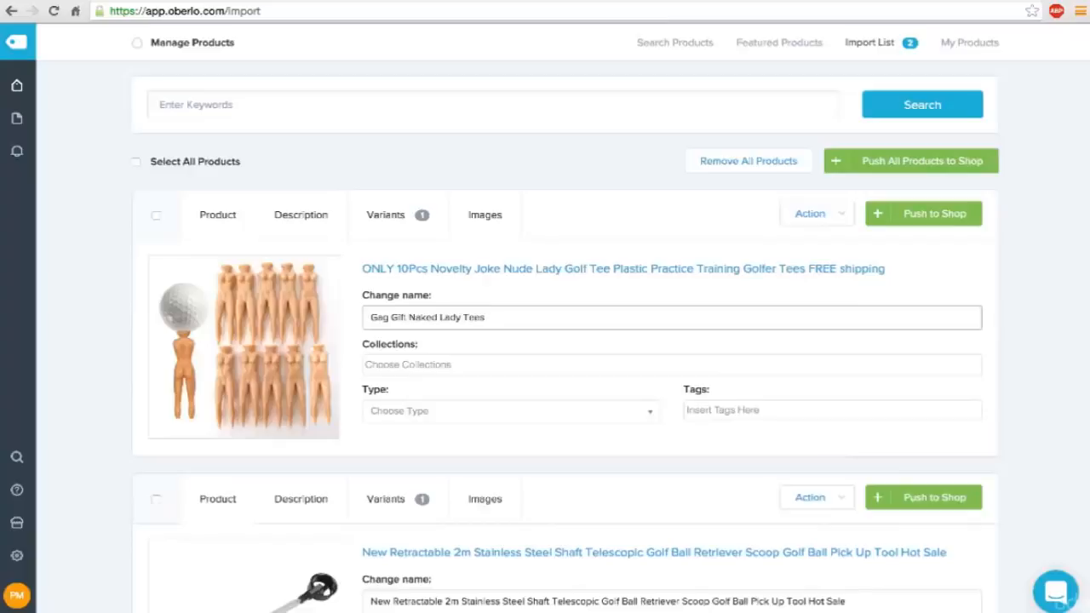
{"action": "key", "text": "Tab"}
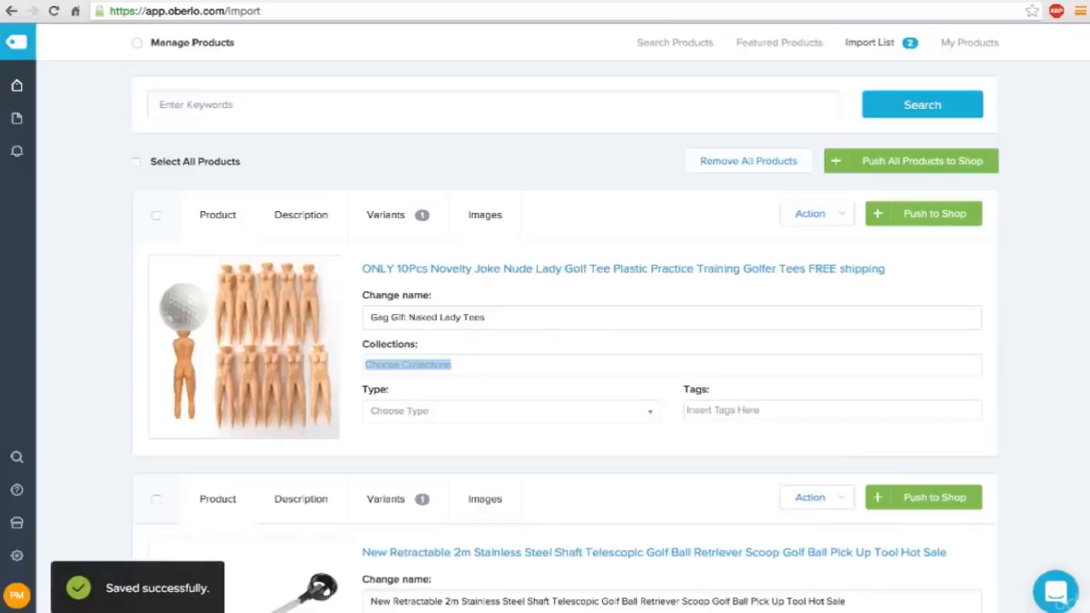
{"action": "left_click", "coordinate": [429, 366]}
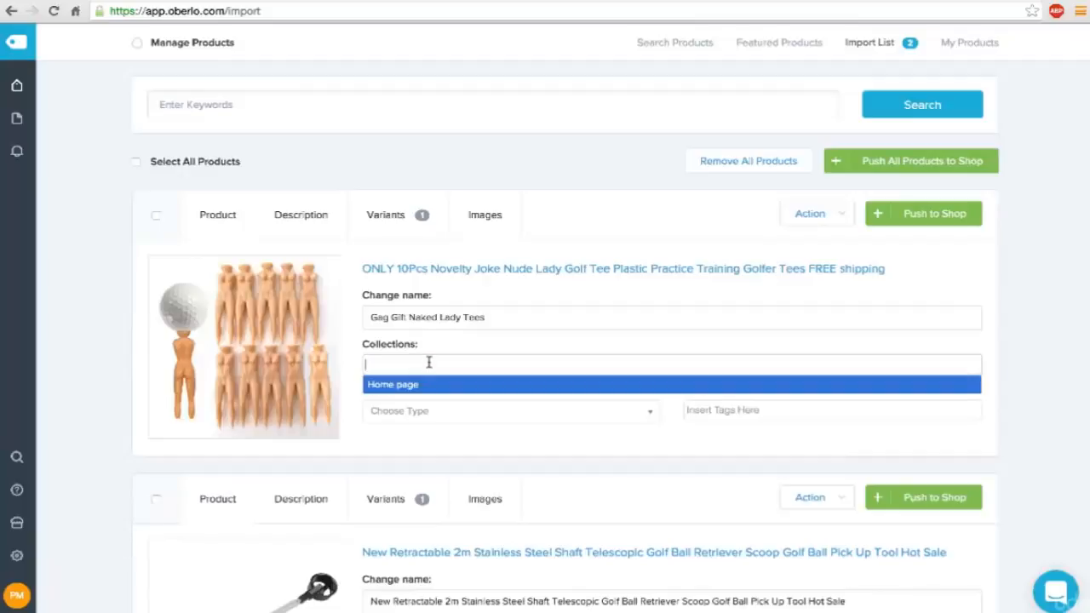
{"action": "left_click", "coordinate": [379, 438]}
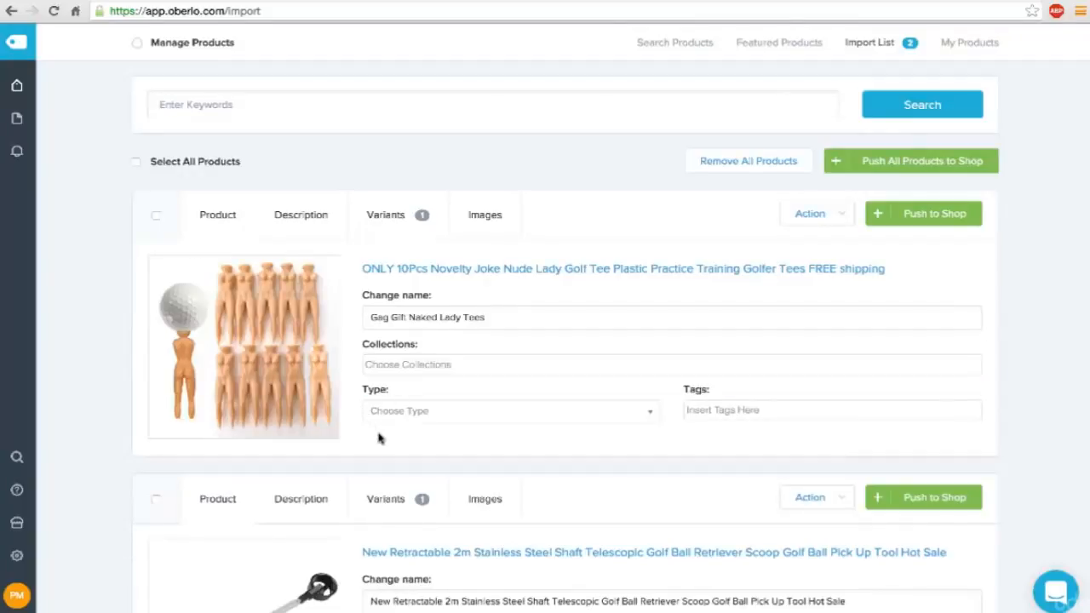
{"action": "left_click", "coordinate": [417, 411]}
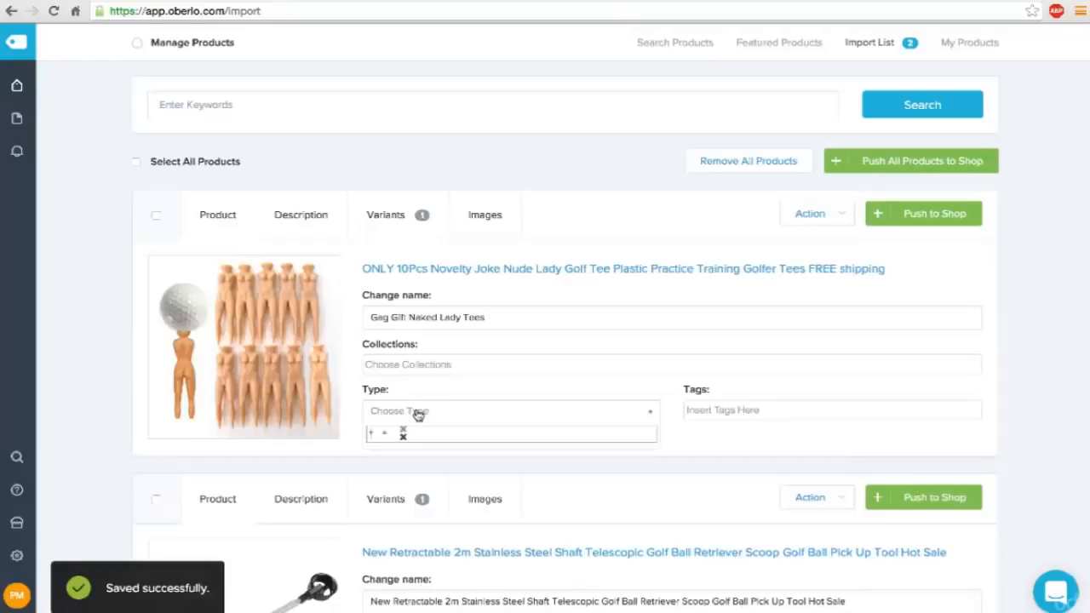
{"action": "left_click", "coordinate": [359, 410]}
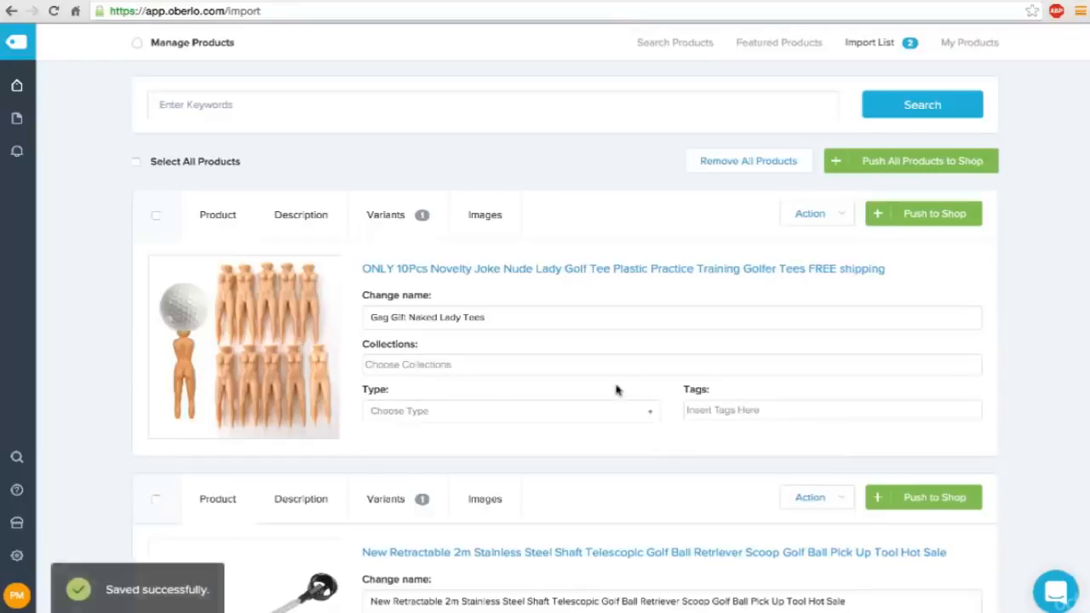
{"action": "left_click", "coordinate": [400, 414]}
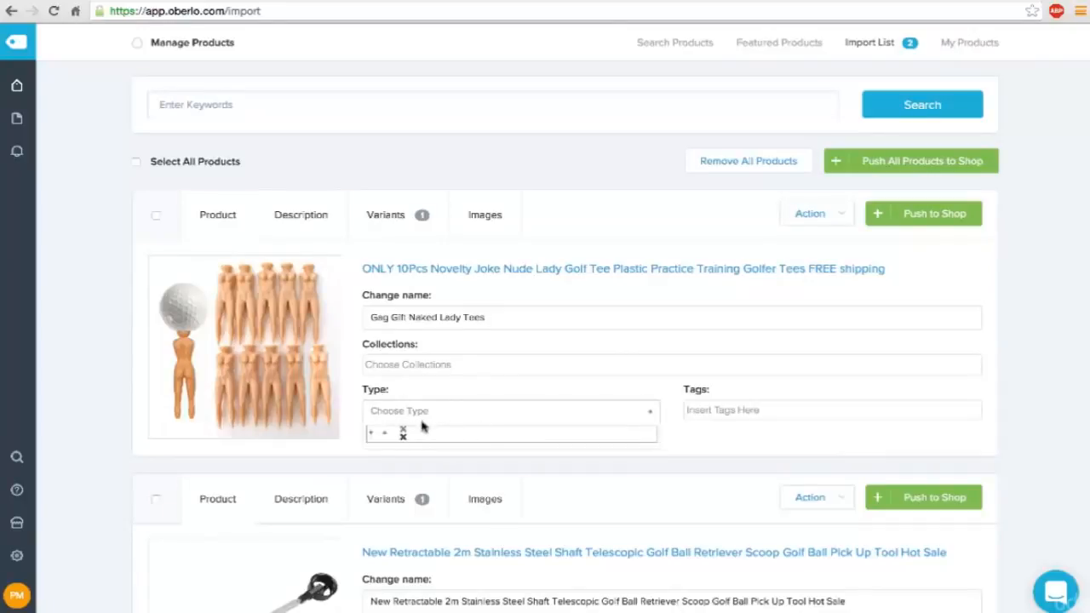
{"action": "type", "text": "Pr"}
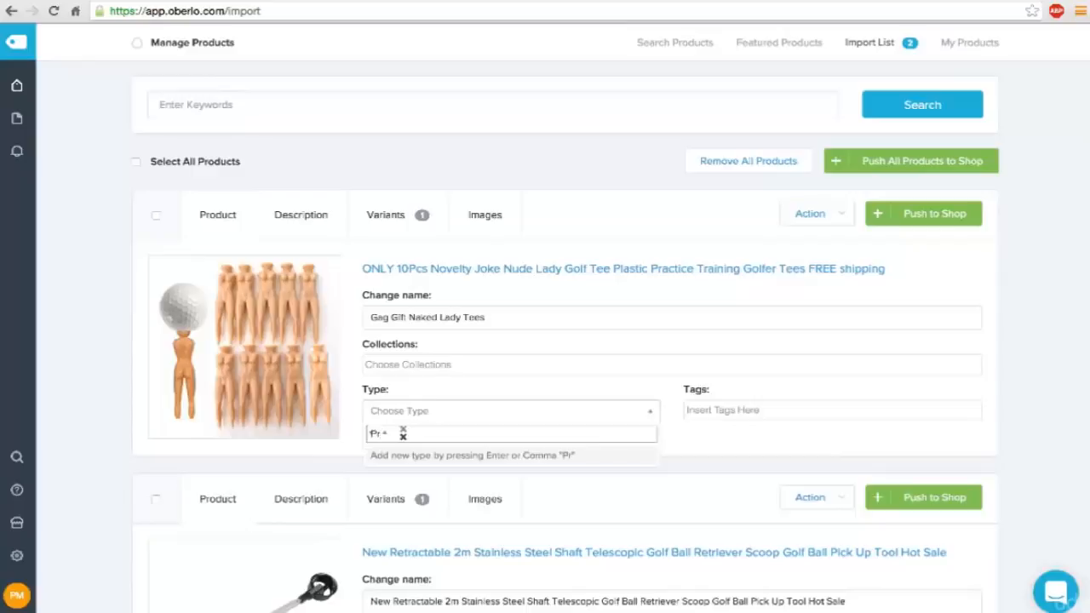
{"action": "key", "text": "BackSpace"}
{"action": "key", "text": "BackSpace"}
{"action": "key", "text": "Tab"}
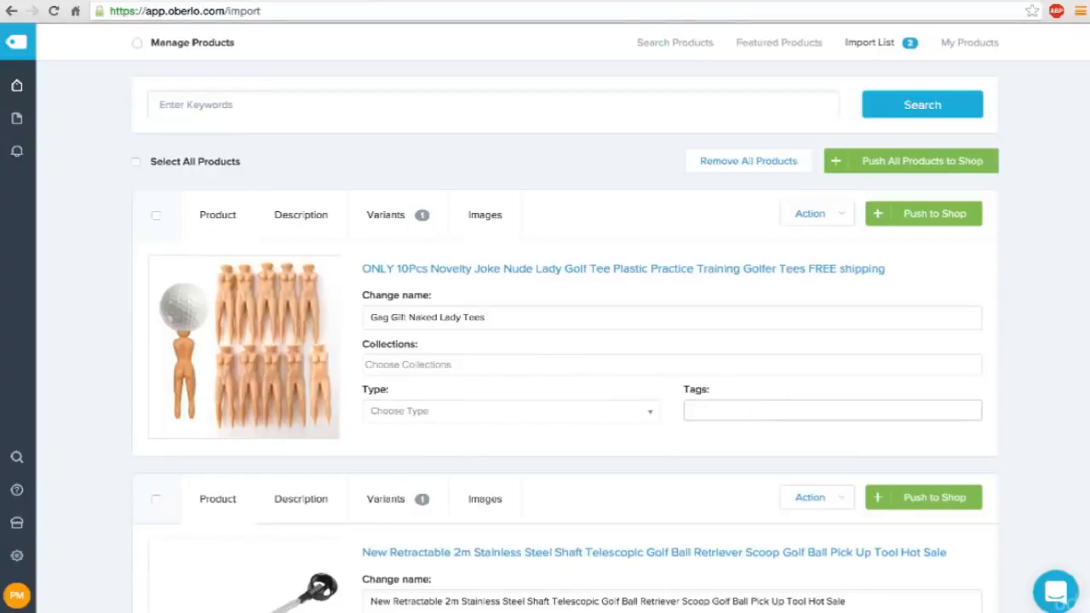
{"action": "left_click", "coordinate": [652, 417]}
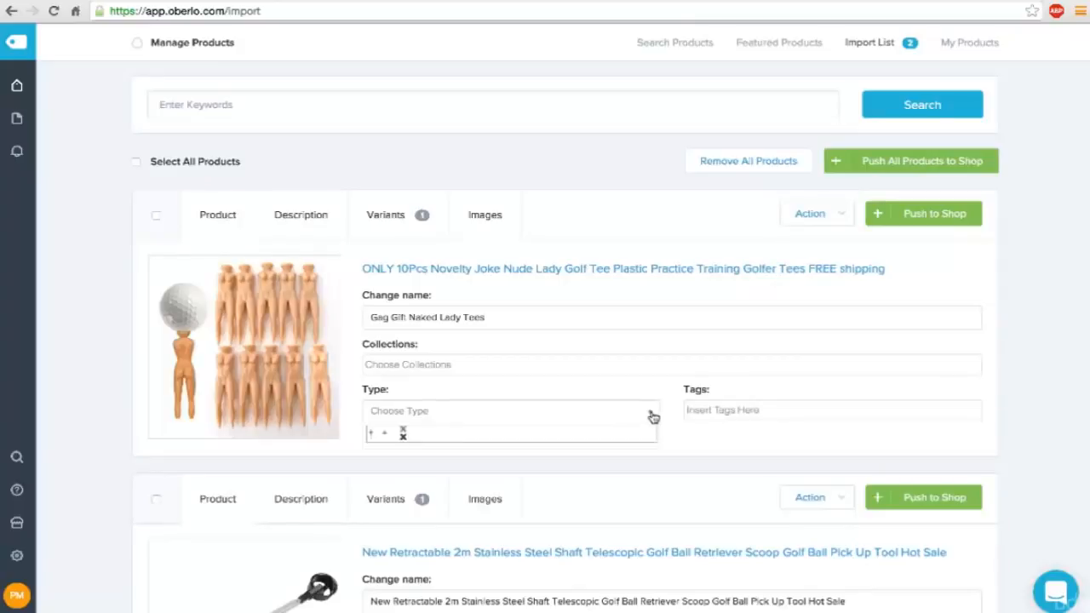
Add the tags "Tees" and "Gag Gift" to the naked lady tees product.
{"action": "left_click", "coordinate": [723, 412]}
{"action": "type", "text": "T"}
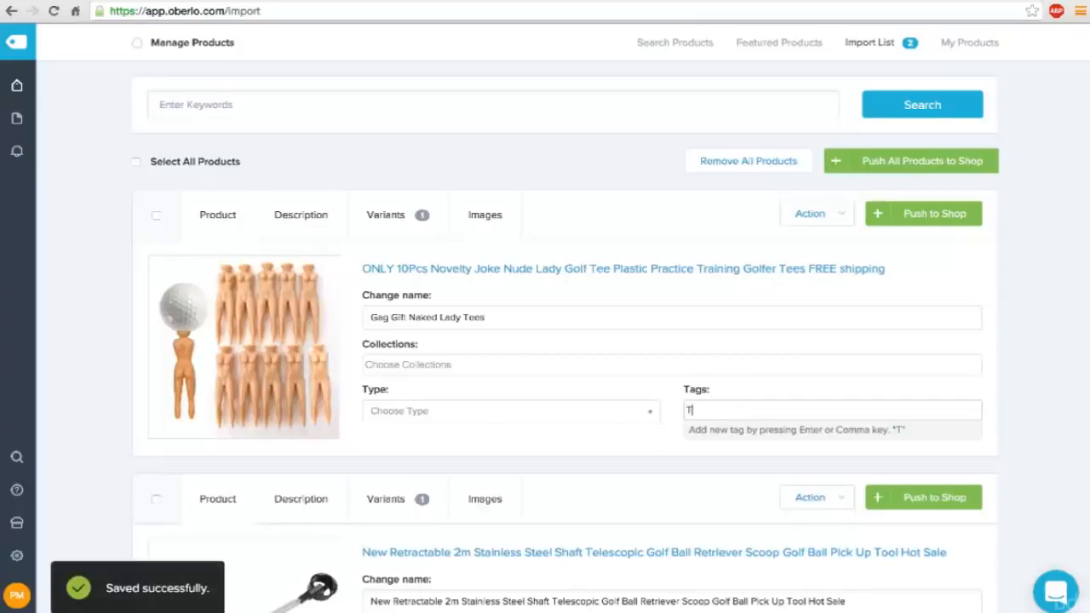
{"action": "type", "text": "ees"}
{"action": "key", "text": "Return"}
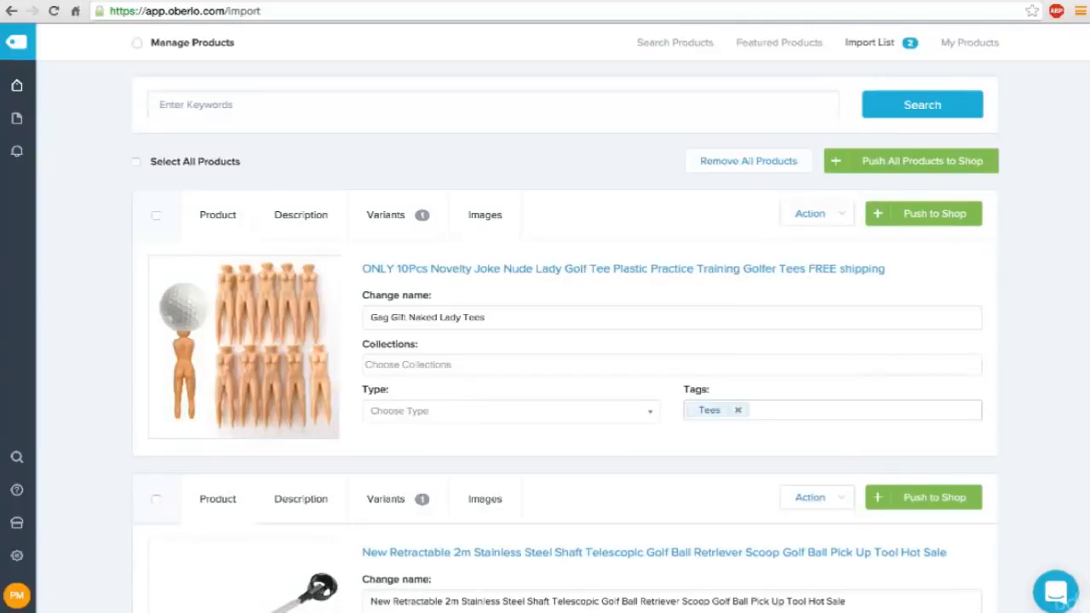
{"action": "type", "text": "Gag Gift"}
{"action": "key", "text": "Return"}
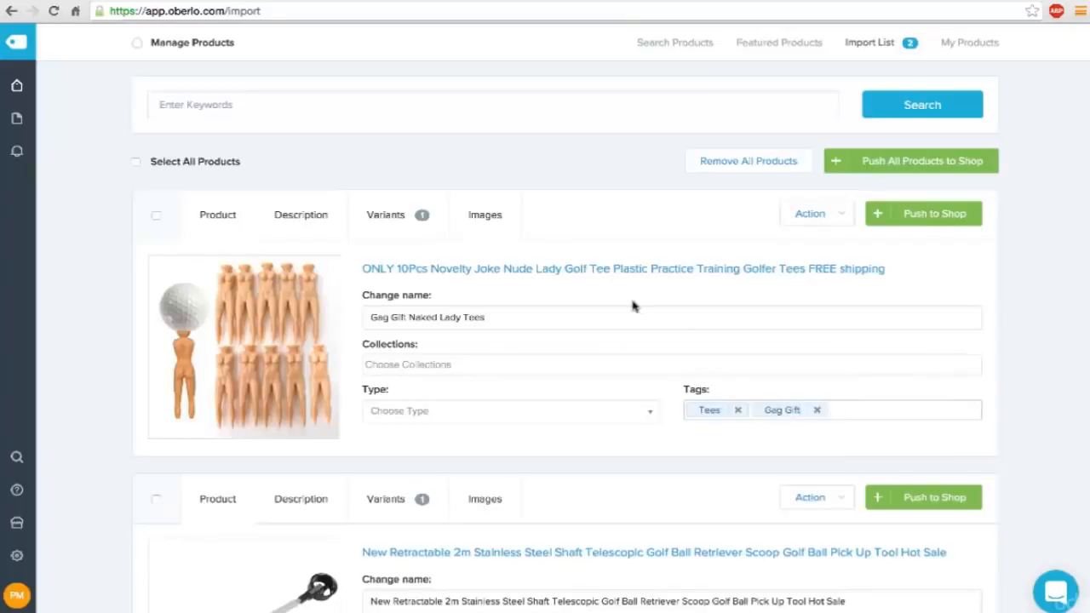
In the naked lady tees description, duplicate the "Material: Plastic" line below a blank first line and format the specification lines as a bulleted list.
{"action": "left_click", "coordinate": [311, 219]}
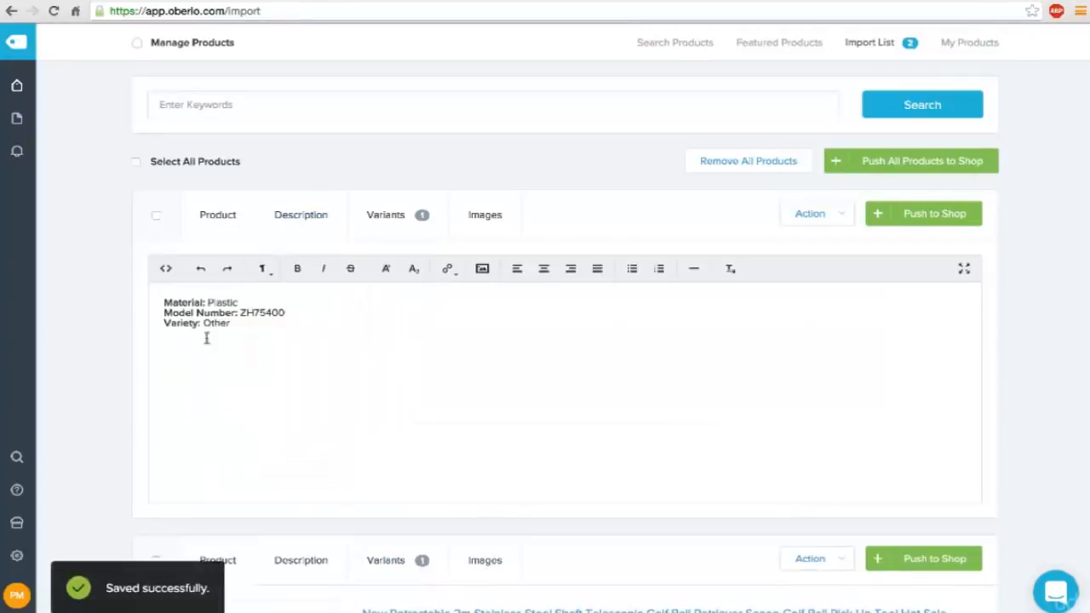
{"action": "left_click", "coordinate": [164, 302]}
{"action": "key", "text": "Return"}
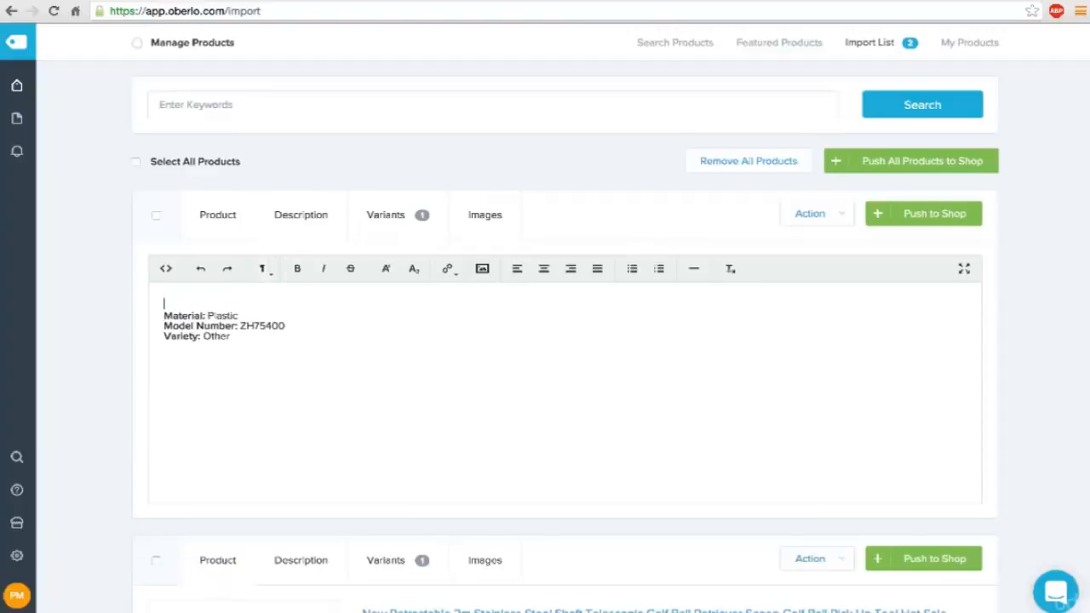
{"action": "left_click_drag", "start_coordinate": [242, 317], "coordinate": [165, 315]}
{"action": "key", "text": "ctrl+c"}
{"action": "key", "text": "Right"}
{"action": "key", "text": "Return"}
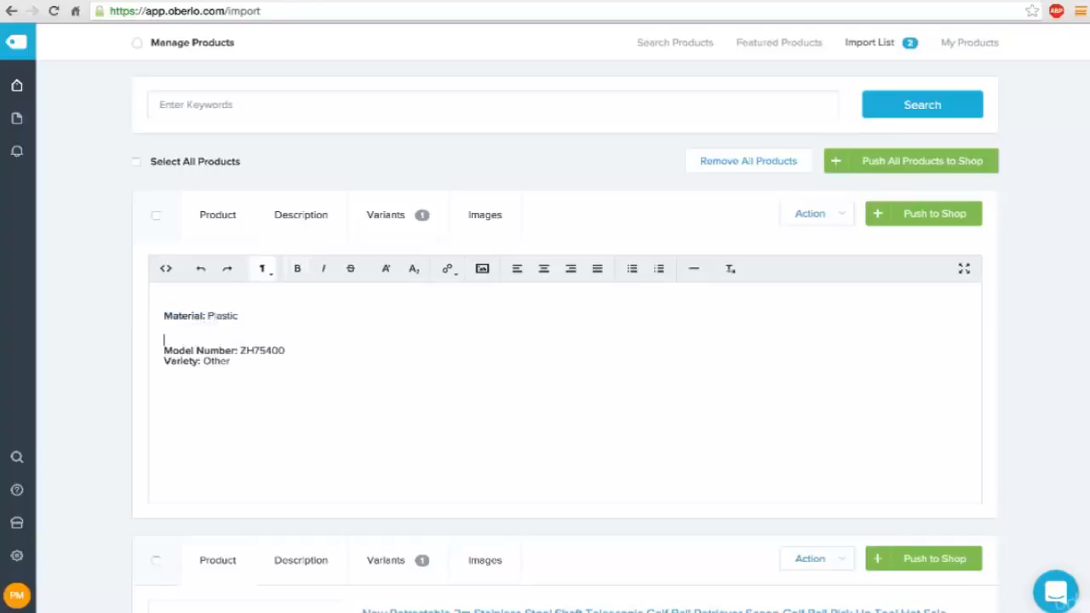
{"action": "key", "text": "ctrl+v"}
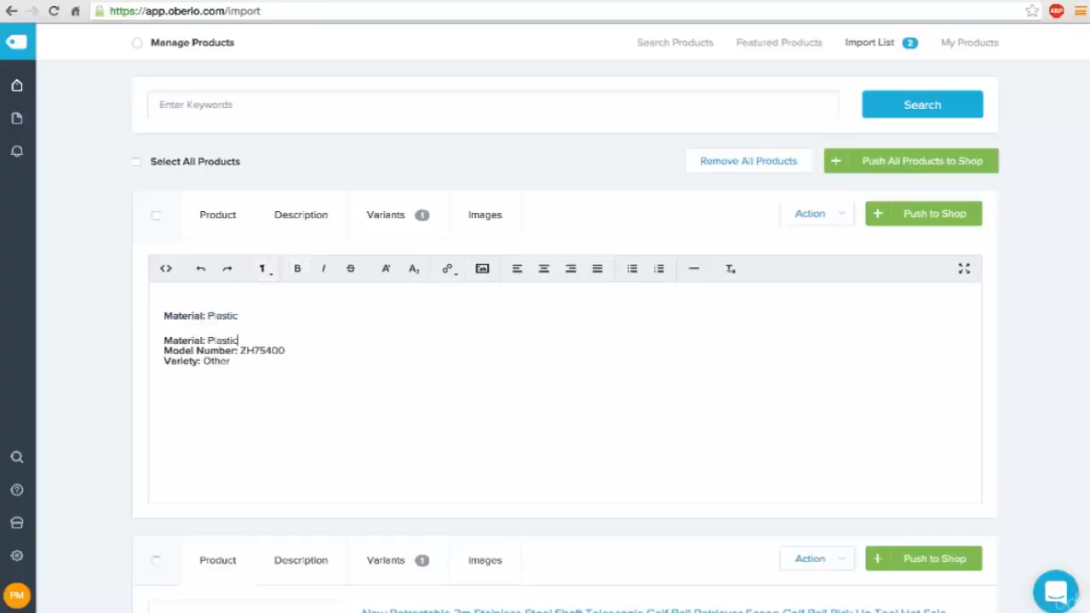
{"action": "key", "text": "Delete"}
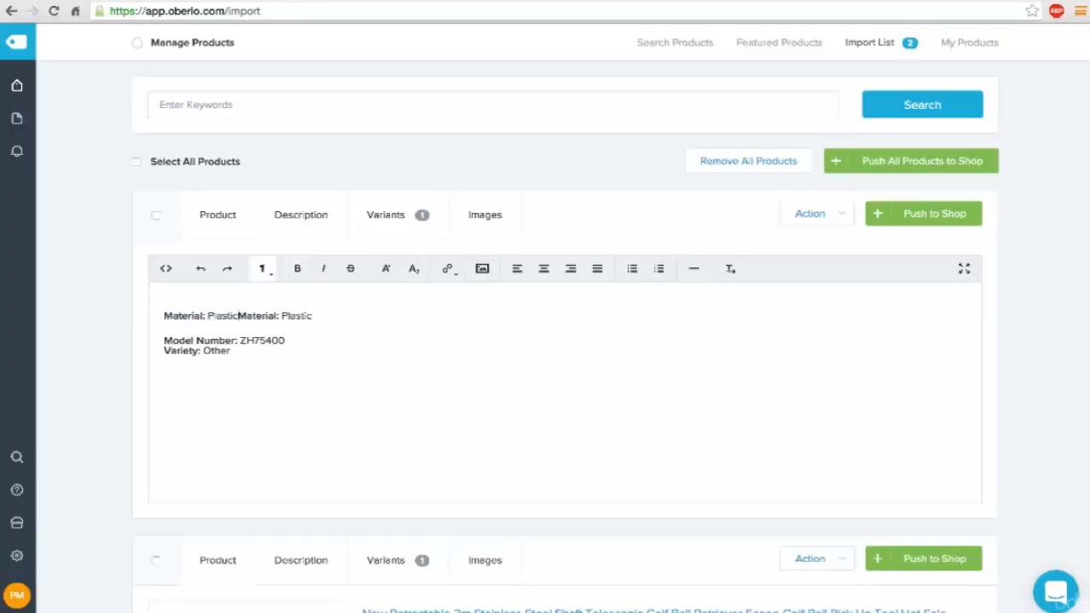
{"action": "key", "text": "Return"}
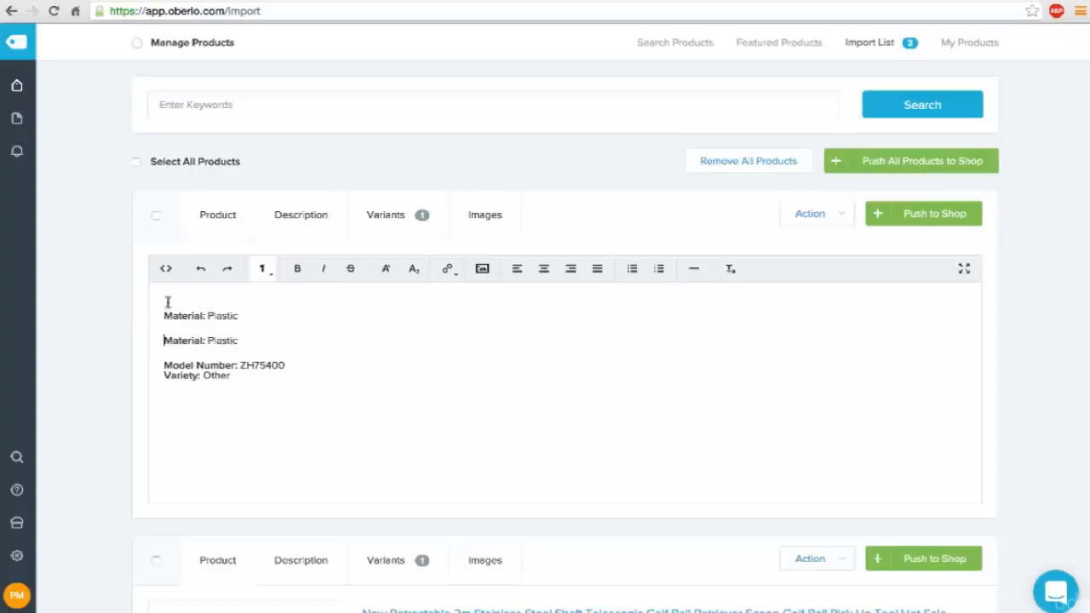
{"action": "left_click_drag", "start_coordinate": [159, 314], "coordinate": [315, 396]}
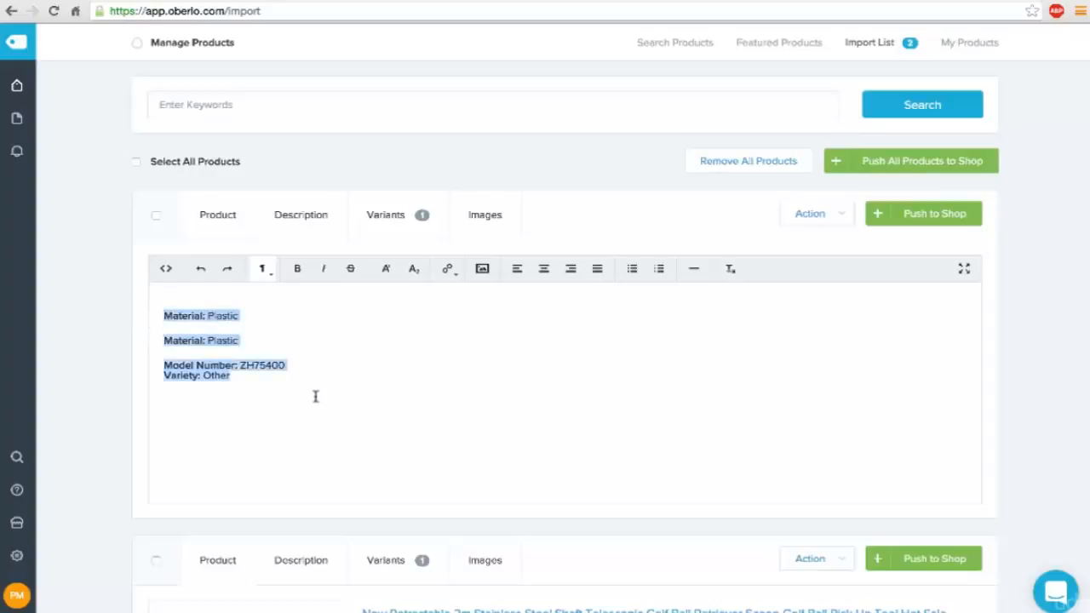
{"action": "left_click", "coordinate": [634, 268]}
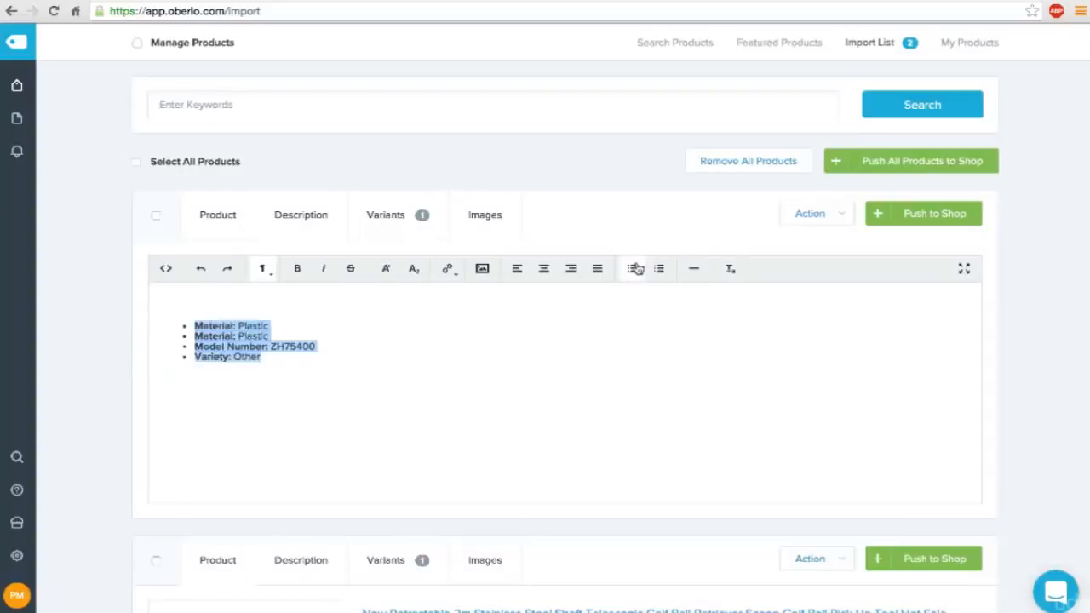
Change the first description bullet to "Quantity: 10 per package" and delete the Model Number and Variety bullets.
{"action": "double_click", "coordinate": [213, 334]}
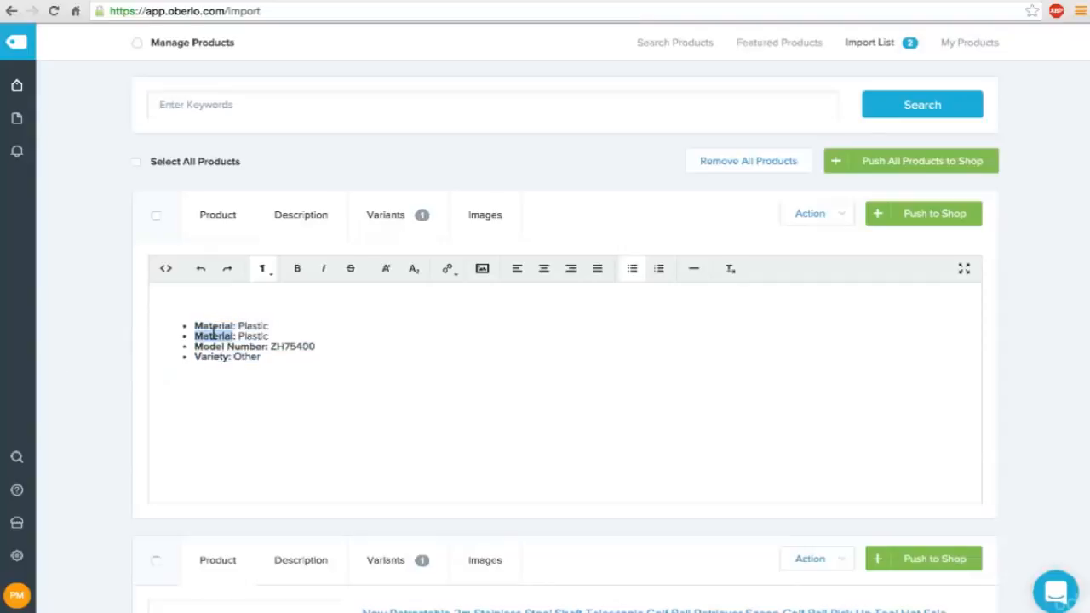
{"action": "left_click", "coordinate": [195, 325]}
{"action": "type", "text": "Quant"}
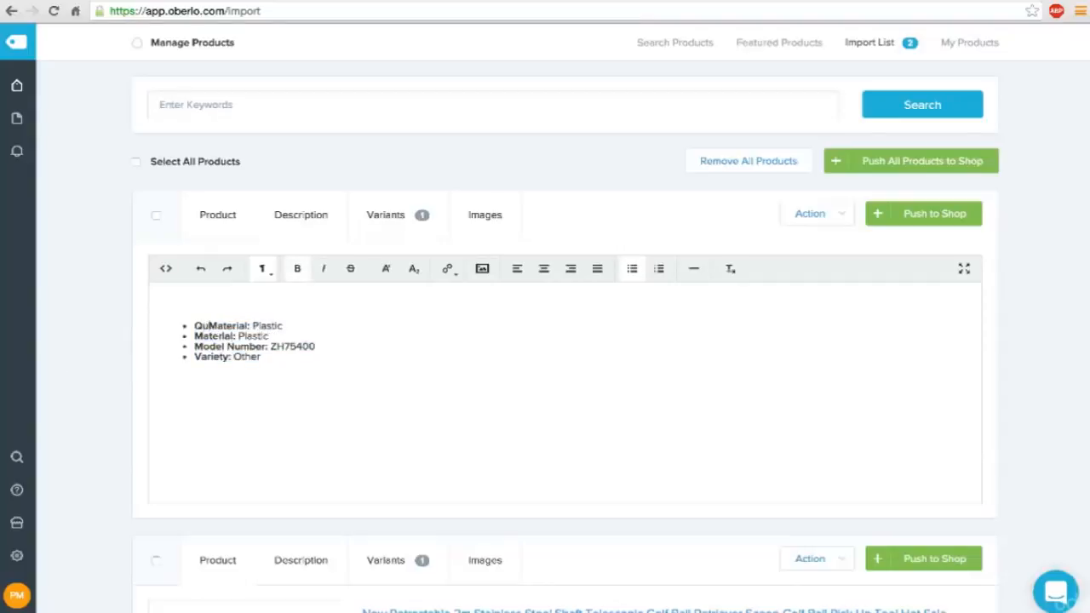
{"action": "type", "text": "ity"}
{"action": "key", "text": "Delete"}
{"action": "key", "text": "Delete"}
{"action": "key", "text": "Delete"}
{"action": "key", "text": "Delete"}
{"action": "key", "text": "Delete"}
{"action": "key", "text": "Delete"}
{"action": "key", "text": "Delete"}
{"action": "key", "text": "Delete"}
{"action": "key", "text": "Right"}
{"action": "key", "text": "Right"}
{"action": "type", "text": "10 "}
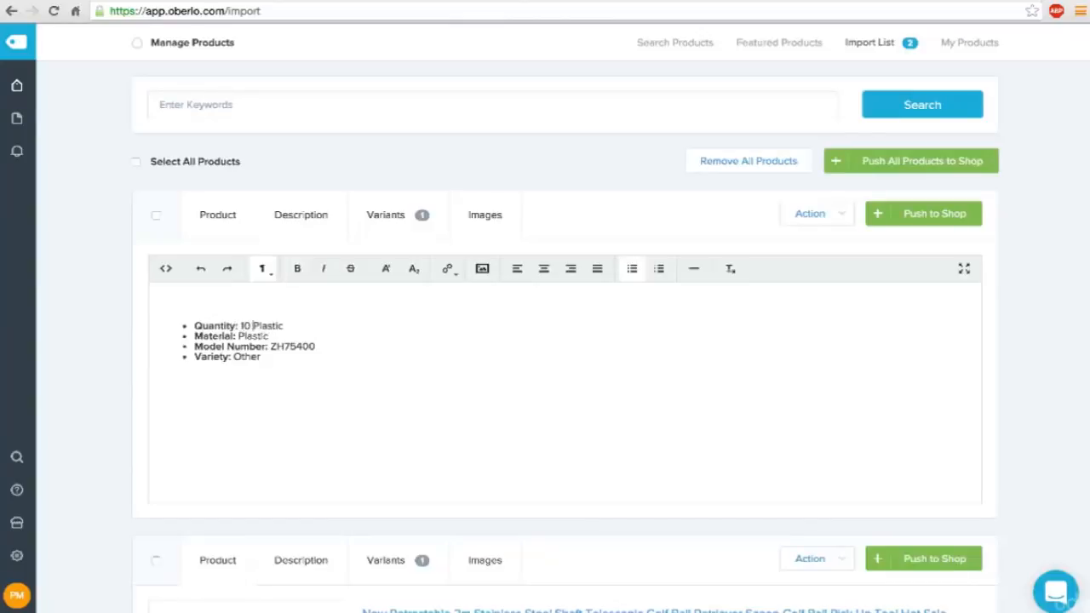
{"action": "type", "text": "per package"}
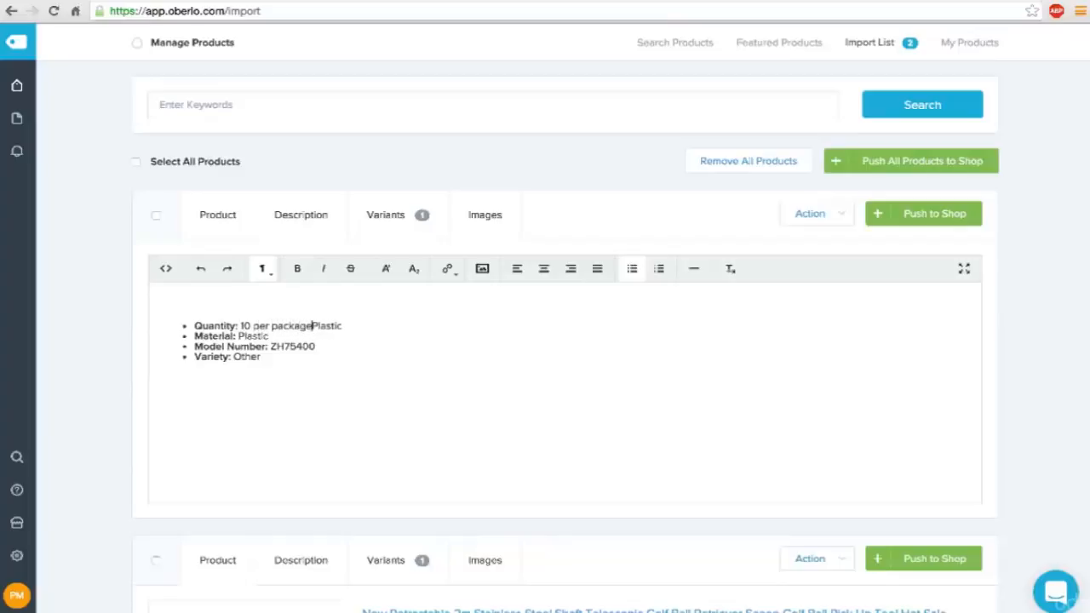
{"action": "key", "text": "Delete"}
{"action": "key", "text": "Delete"}
{"action": "key", "text": "Delete"}
{"action": "key", "text": "Delete"}
{"action": "key", "text": "Delete"}
{"action": "key", "text": "Delete"}
{"action": "key", "text": "Delete"}
{"action": "left_click_drag", "start_coordinate": [269, 337], "coordinate": [300, 380]}
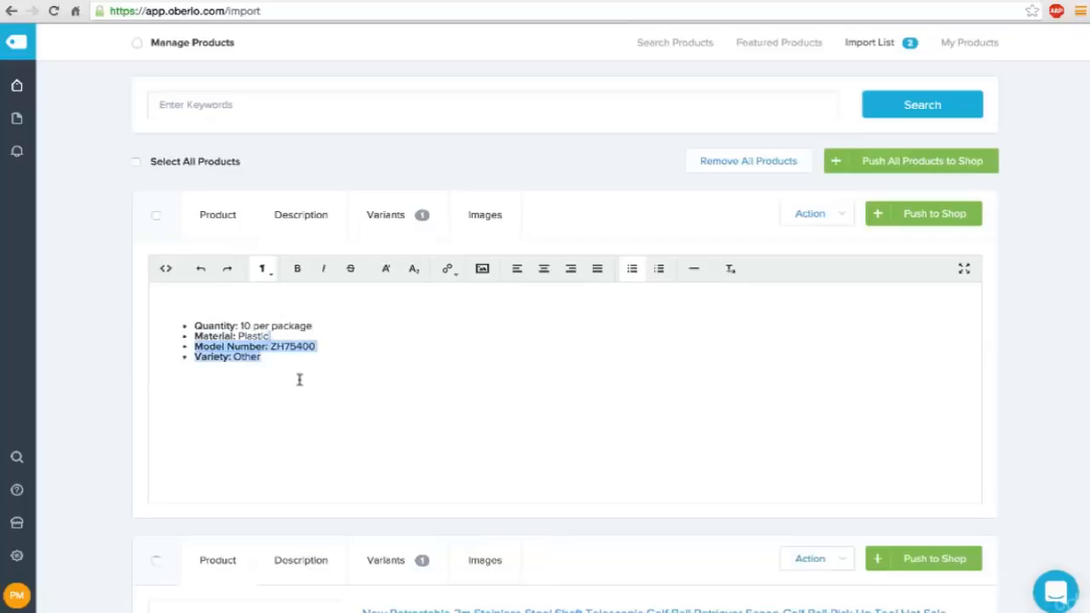
{"action": "key", "text": "Delete"}
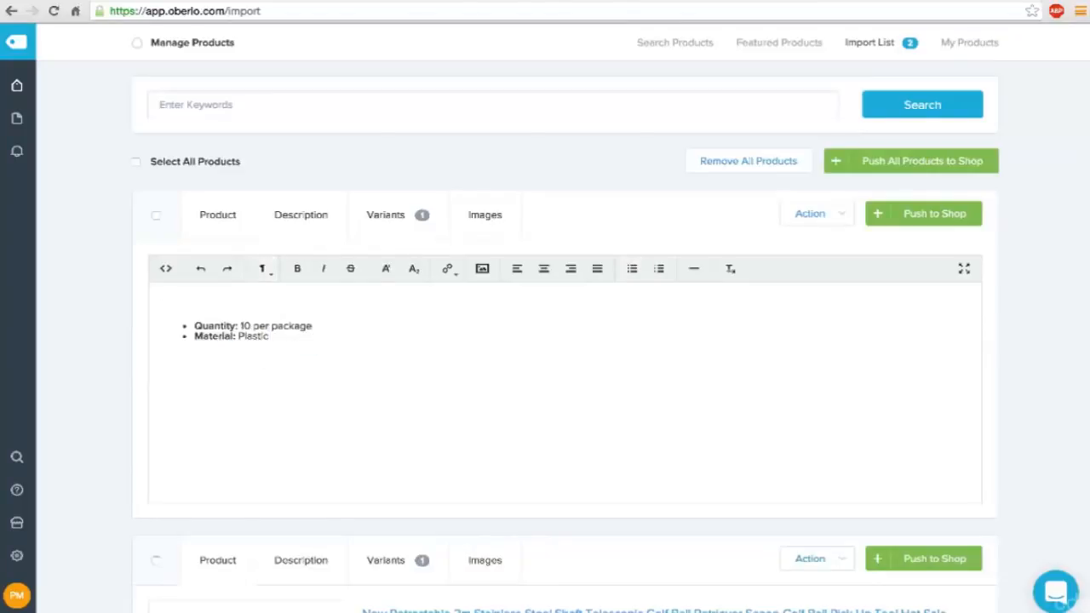
Write the opening line "Have a bachelor party outing or a jokester friend who'd love a good laugh?" above the description's bullets.
{"action": "left_click", "coordinate": [253, 311]}
{"action": "type", "text": "Have a ca"}
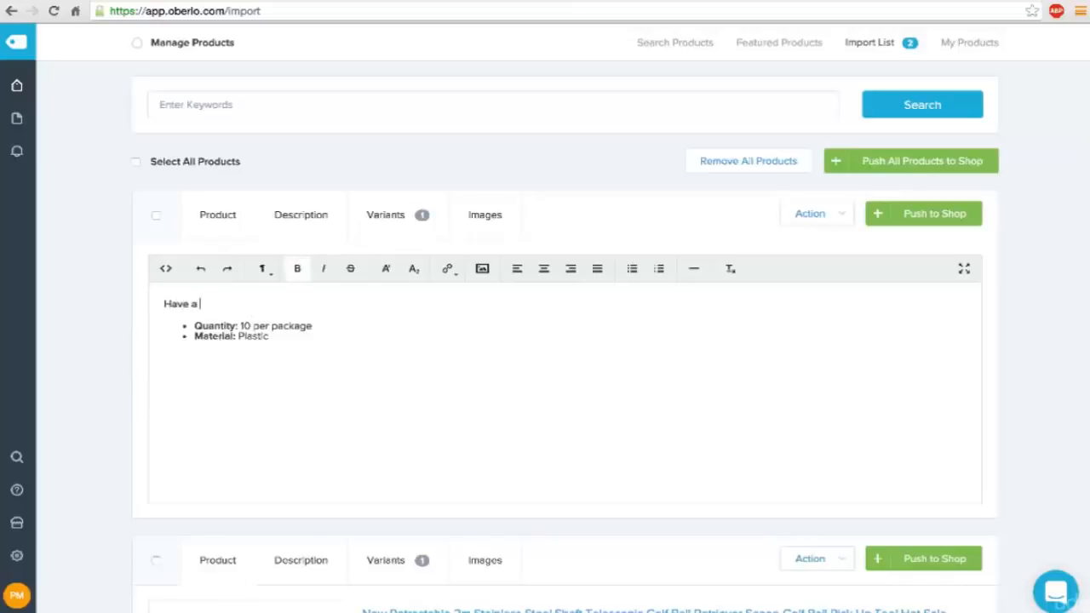
{"action": "key", "text": "BackSpace"}
{"action": "key", "text": "BackSpace"}
{"action": "type", "text": "bachelor party outing or "}
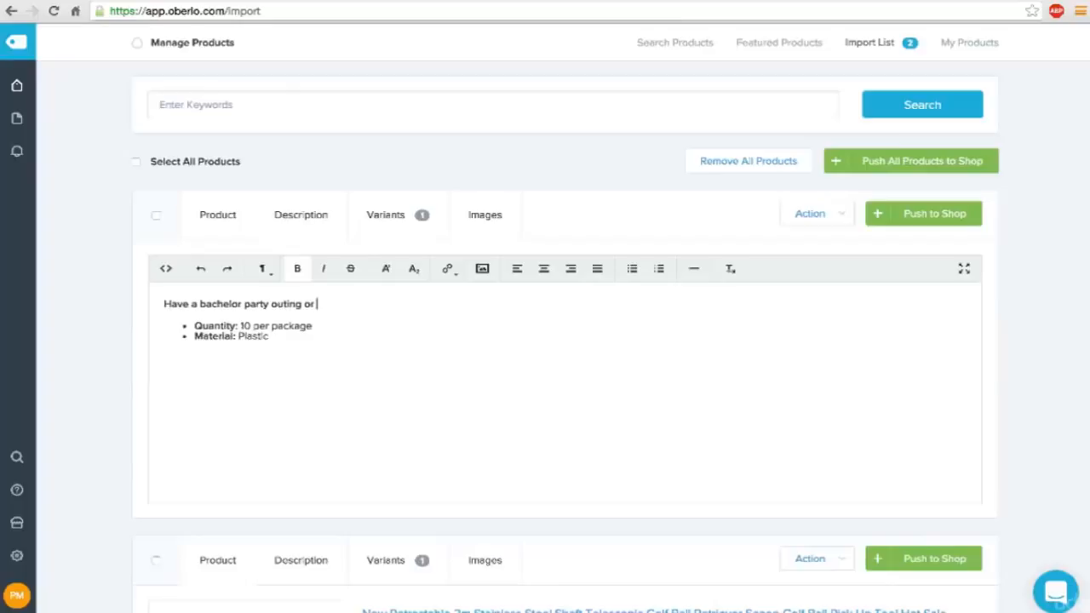
{"action": "type", "text": "a"}
{"action": "type", "text": " fun-loving"}
{"action": "key", "text": "BackSpace"}
{"action": "key", "text": "BackSpace"}
{"action": "key", "text": "BackSpace"}
{"action": "key", "text": "BackSpace"}
{"action": "key", "text": "BackSpace"}
{"action": "key", "text": "BackSpace"}
{"action": "key", "text": "BackSpace"}
{"action": "key", "text": "BackSpace"}
{"action": "key", "text": "BackSpace"}
{"action": "key", "text": "BackSpace"}
{"action": "type", "text": "jokester friend wh"}
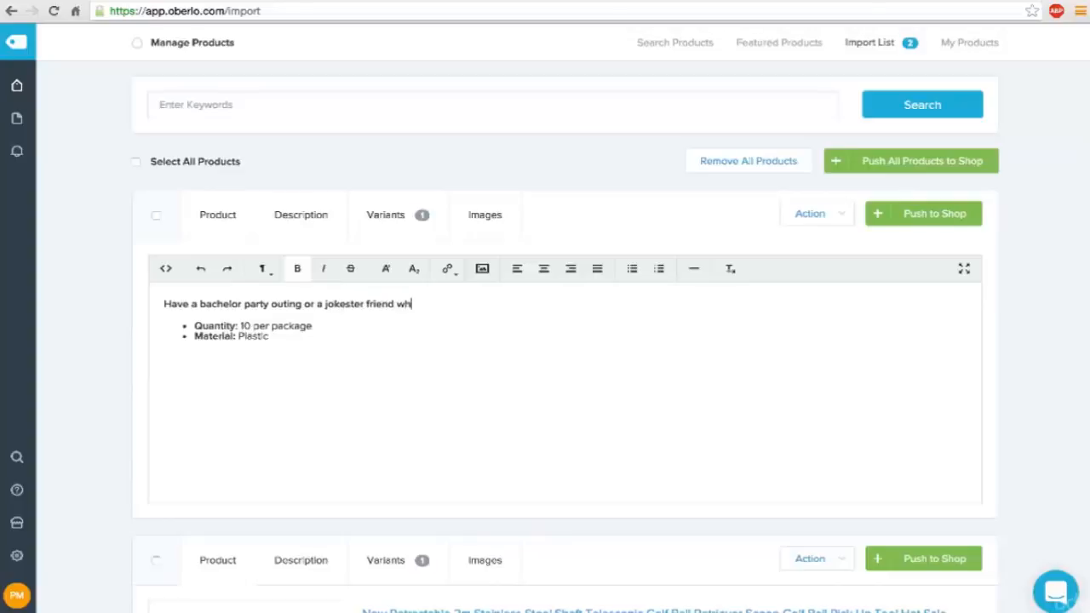
{"action": "type", "text": "o'd love a good l"}
{"action": "type", "text": "augh?"}
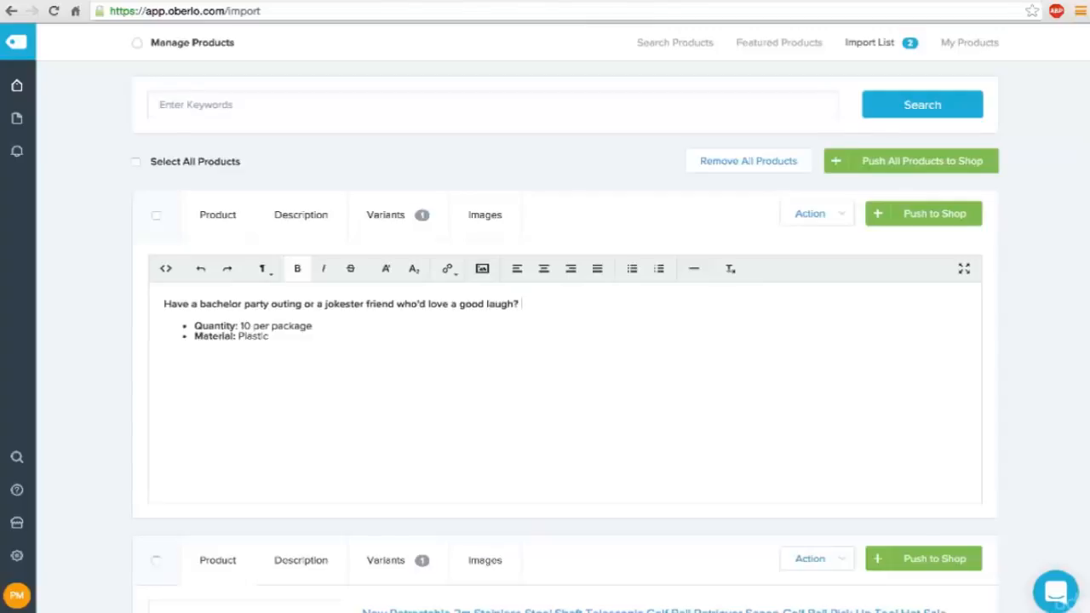
{"action": "type", "text": " These tees would make the"}
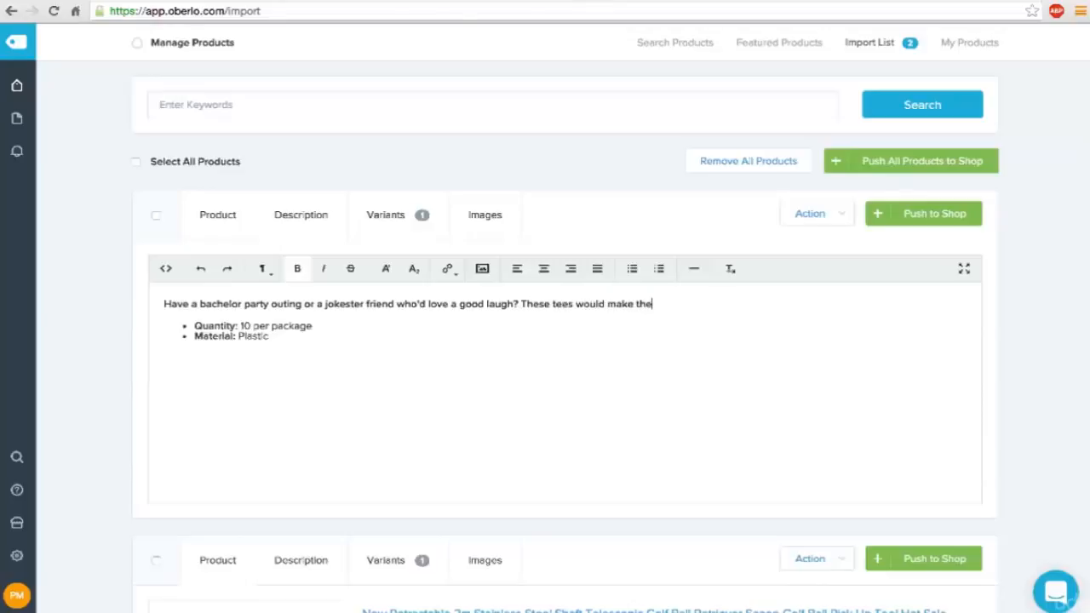
{"action": "type", "text": " perfect gift for your nex"}
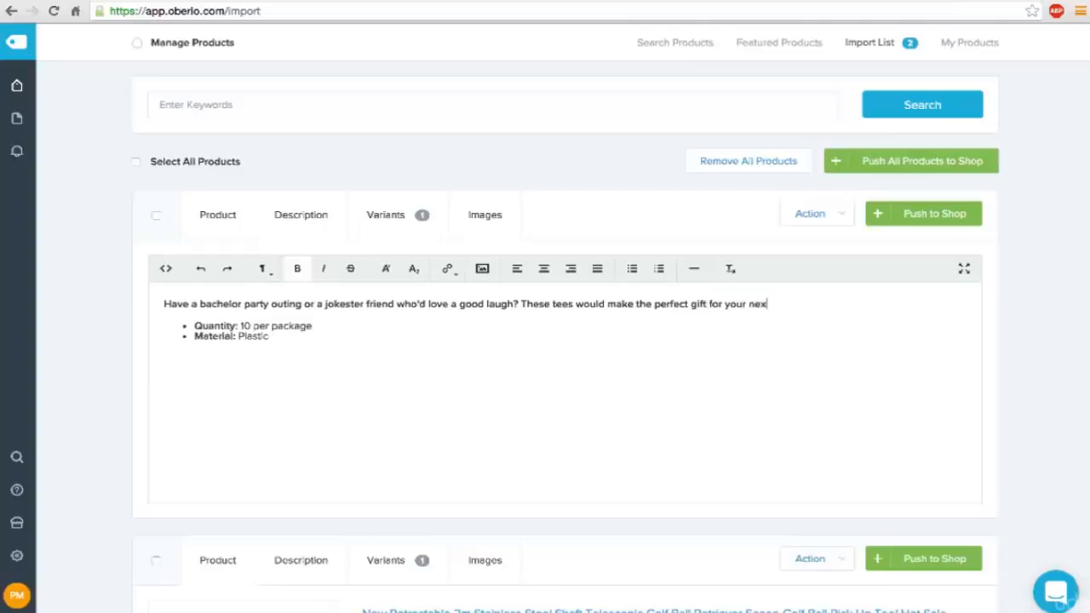
{"action": "type", "text": "t trip to the links."}
Remove the bold formatting from the description's opening paragraph, leaving the bullets as they are.
{"action": "left_click", "coordinate": [159, 304], "text": "shift"}
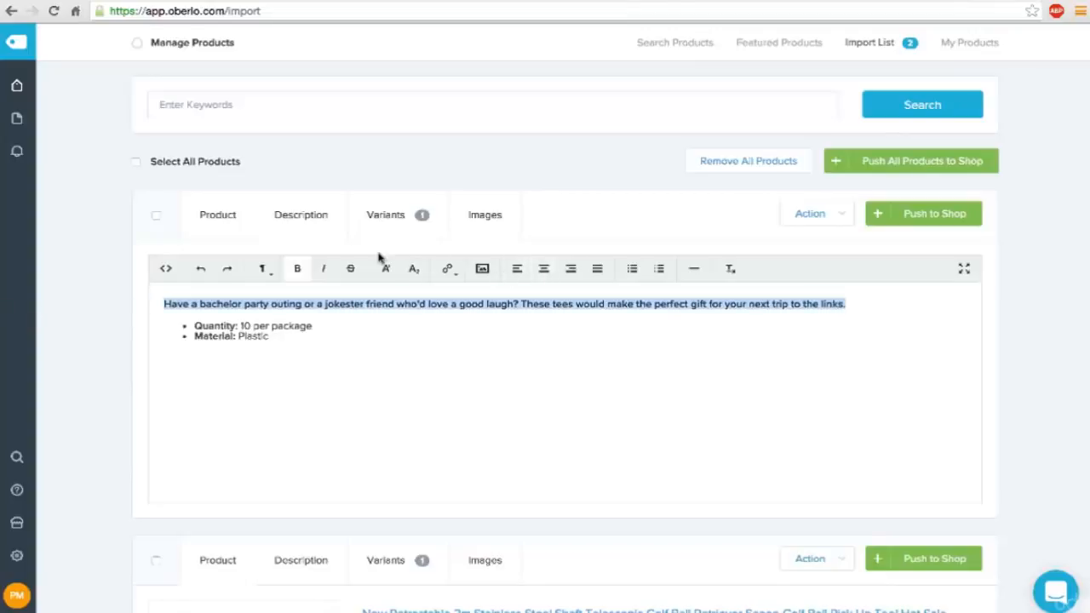
{"action": "left_click", "coordinate": [324, 271]}
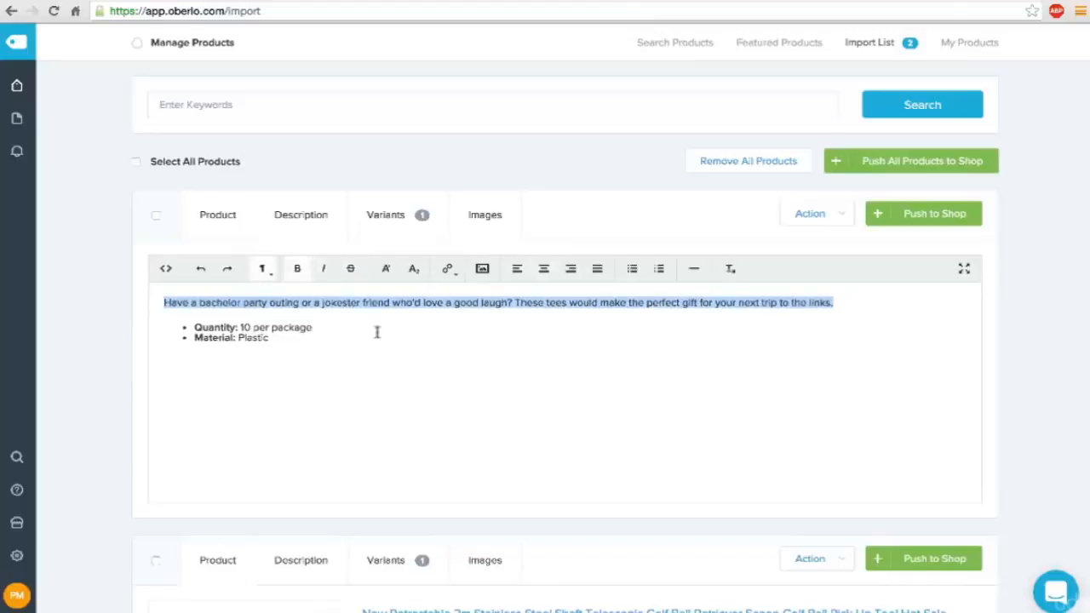
{"action": "left_click", "coordinate": [327, 338]}
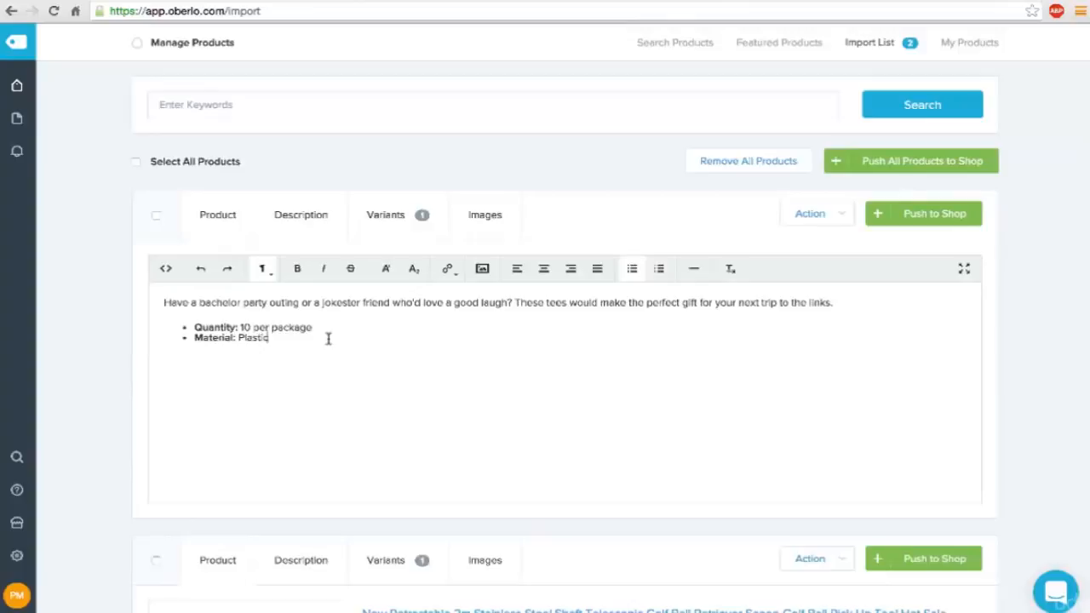
Start a new paragraph below the description's bullets and check the tees' estimated delivery time on their AliExpress listing.
{"action": "key", "text": "Return"}
{"action": "key", "text": "Return"}
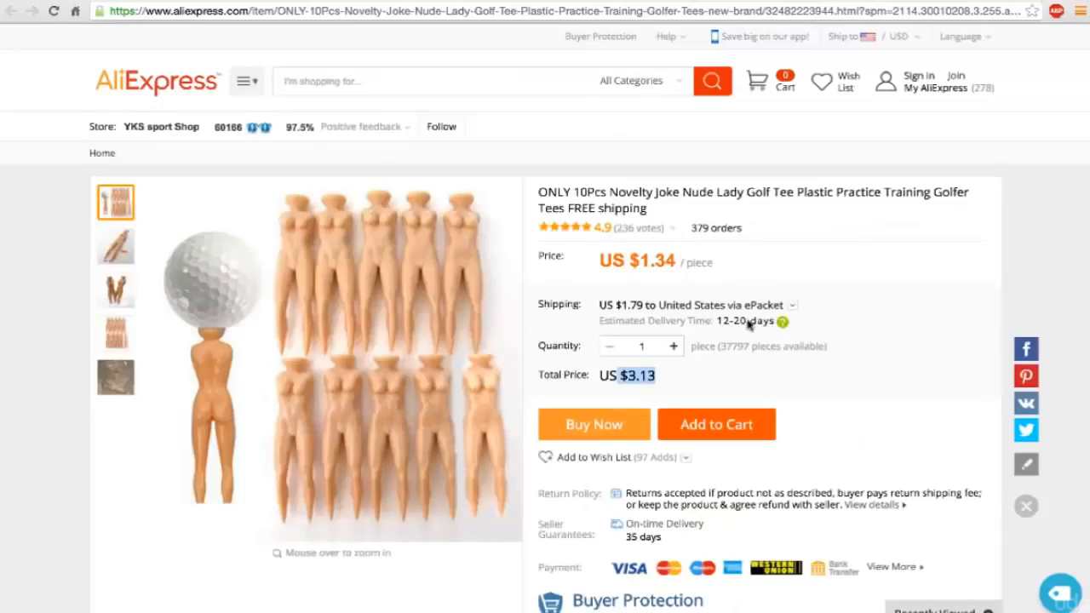
{"action": "left_click_drag", "start_coordinate": [748, 322], "coordinate": [717, 320]}
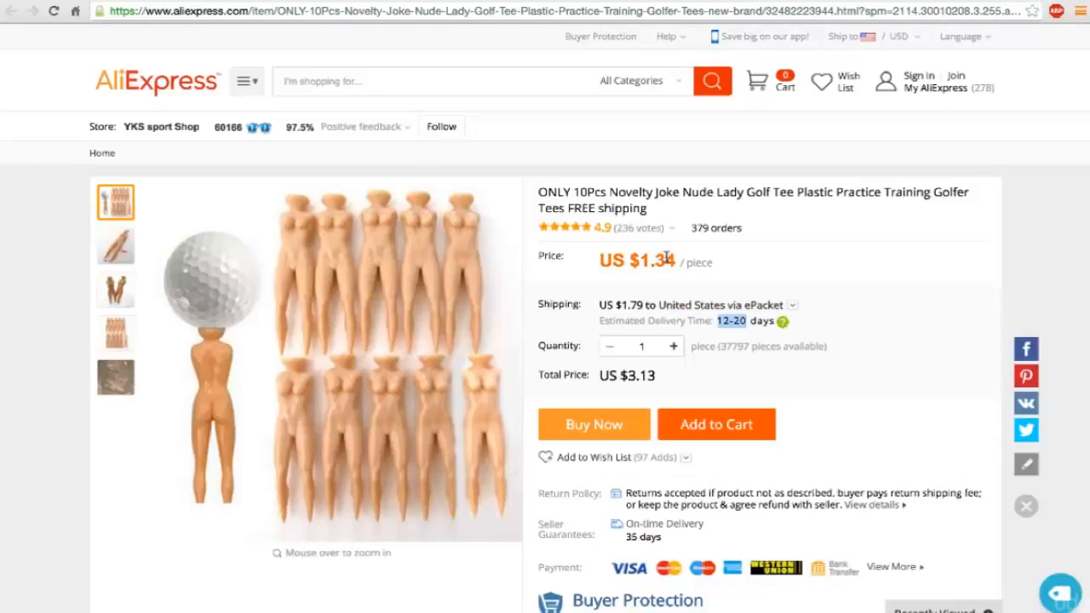
{"action": "left_click", "coordinate": [243, 1]}
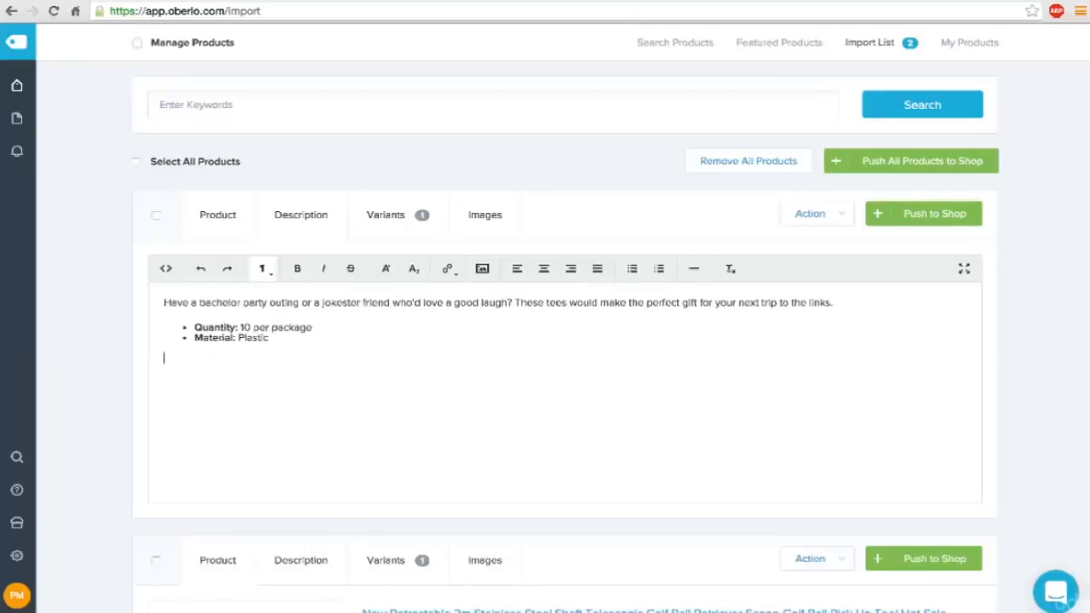
Write the closing line "Due to high demand, please allow 2-4 weeks for delivery." below the description's bullets.
{"action": "type", "text": "Due to high deman"}
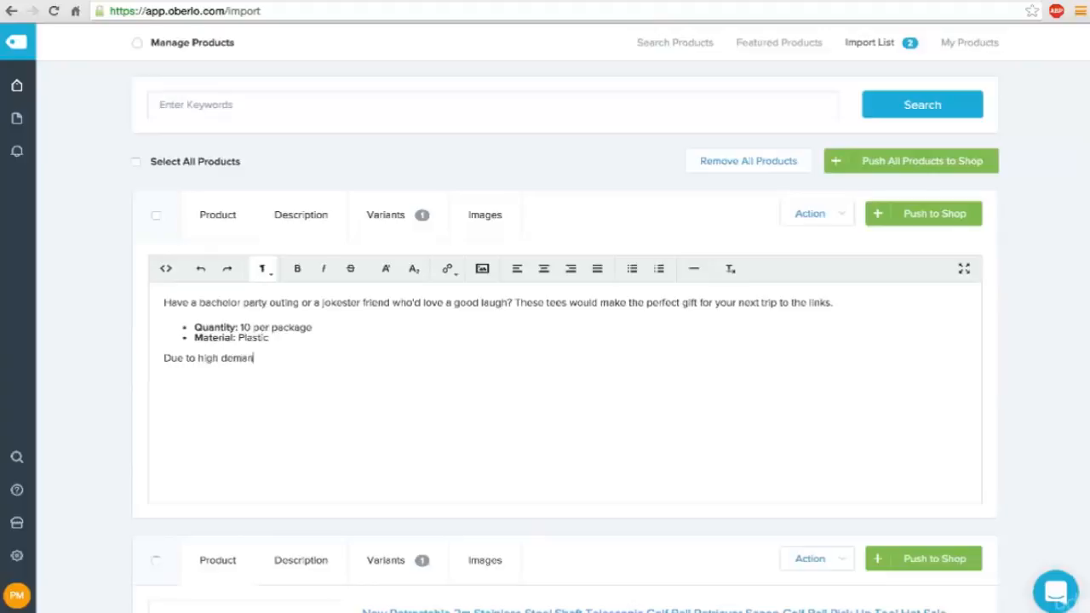
{"action": "type", "text": "d, please allow 2 -4 weeks "}
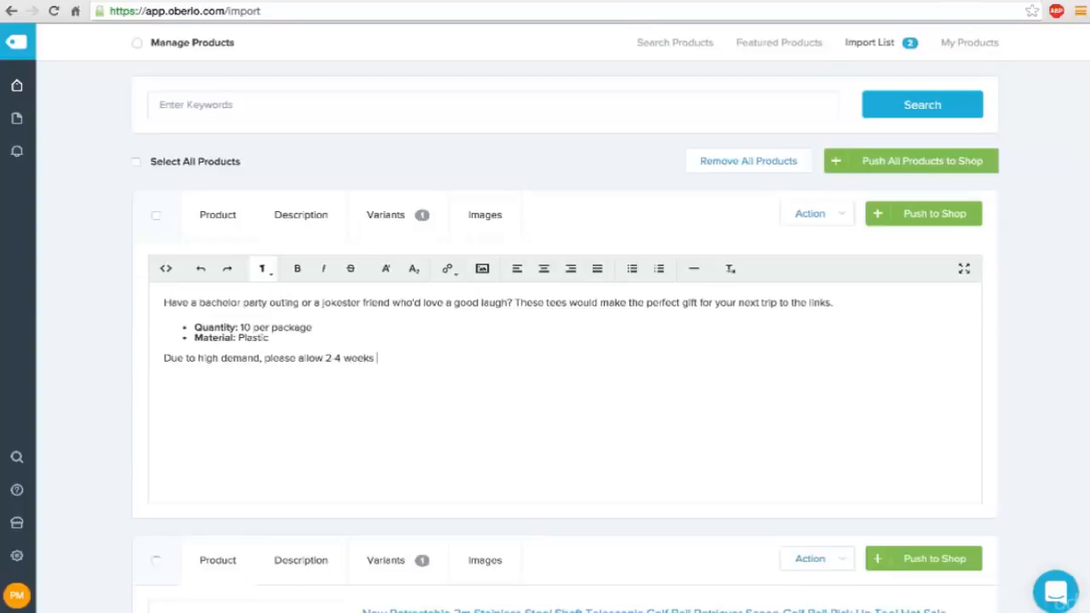
{"action": "type", "text": "for delivery."}
{"action": "left_click_drag", "start_coordinate": [325, 357], "coordinate": [414, 365]}
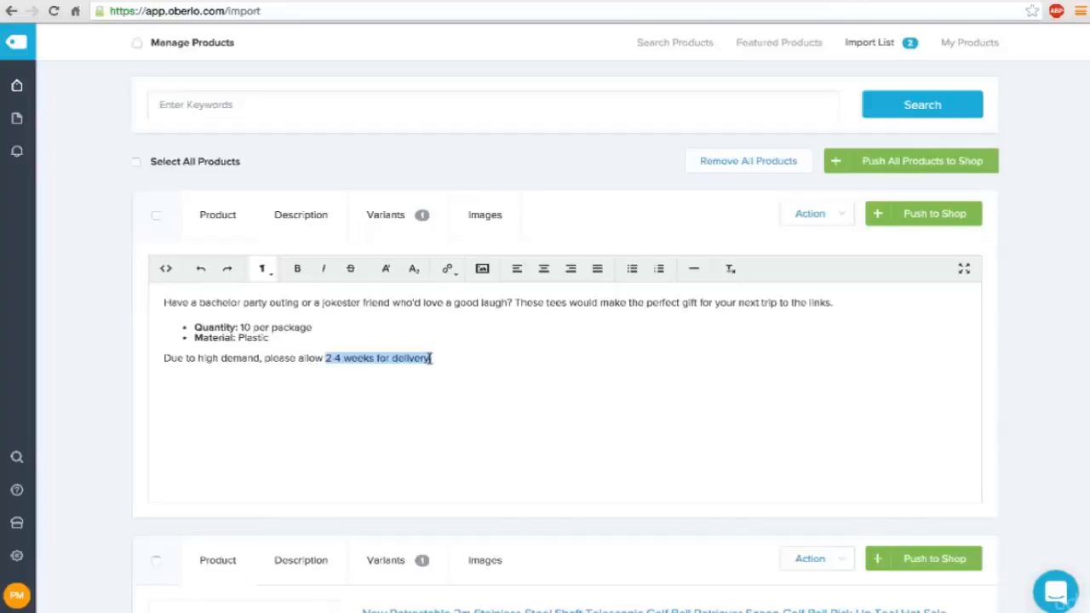
{"action": "left_click", "coordinate": [431, 359]}
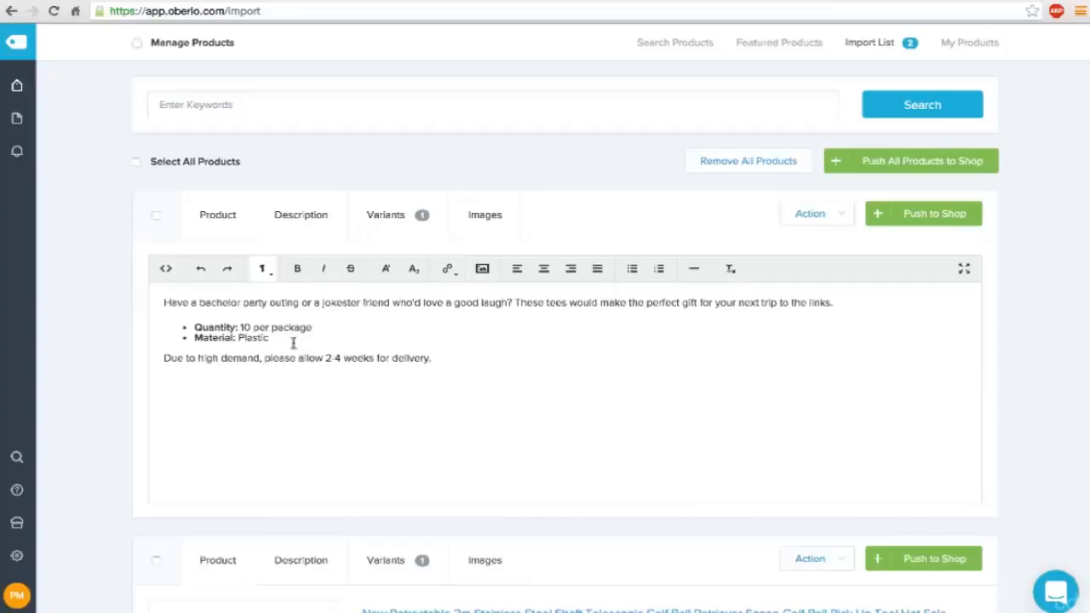
Prevent the tees' price from auto-updating and review the discounted golf ball retriever and tees listings on AliExpress.
{"action": "left_click", "coordinate": [382, 238]}
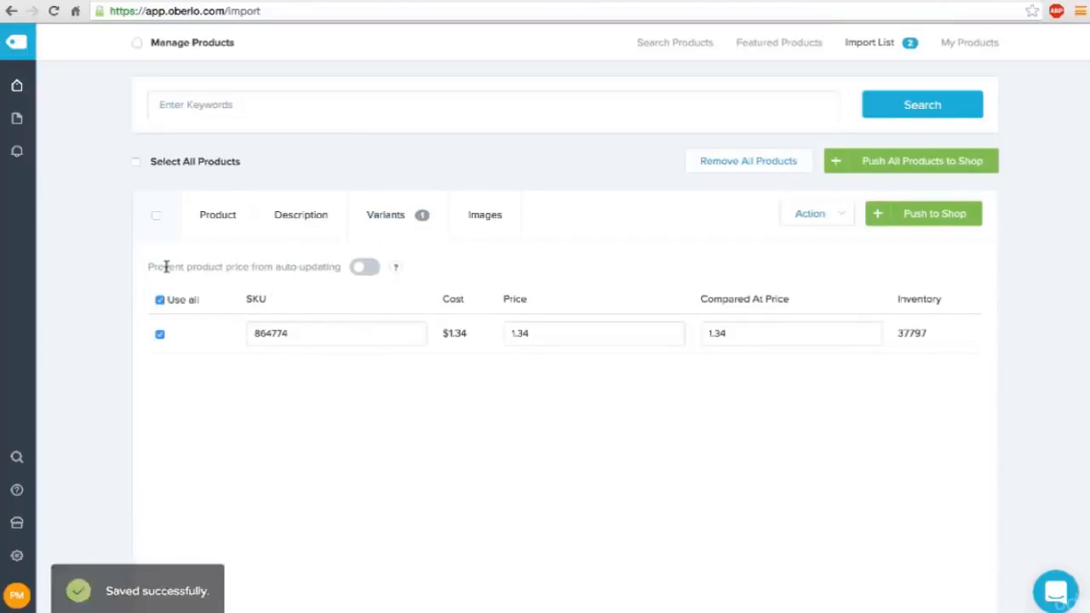
{"action": "left_click", "coordinate": [359, 270]}
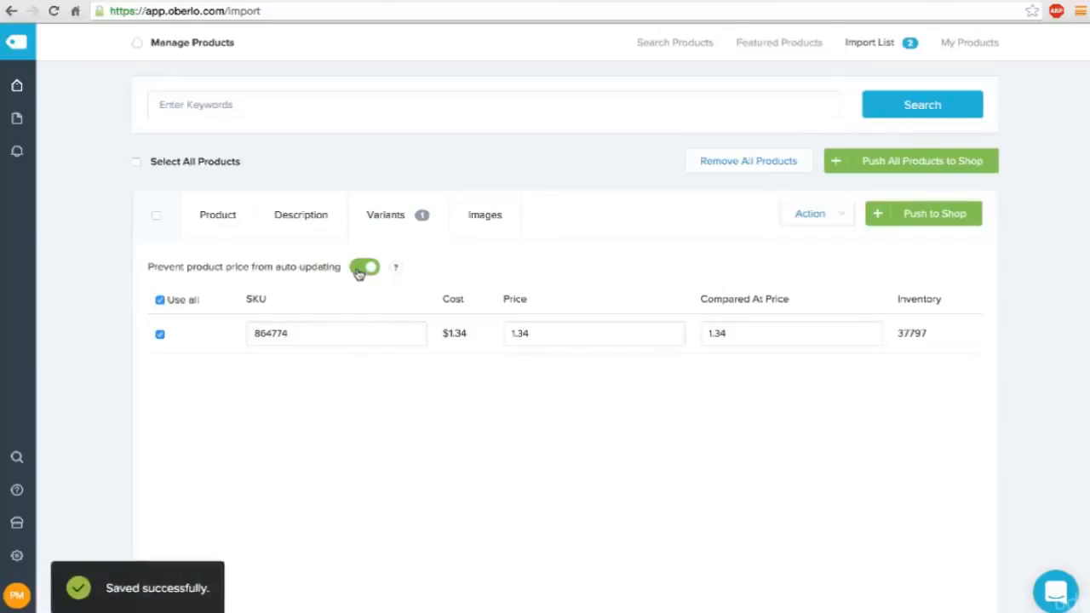
{"action": "left_click", "coordinate": [615, 1]}
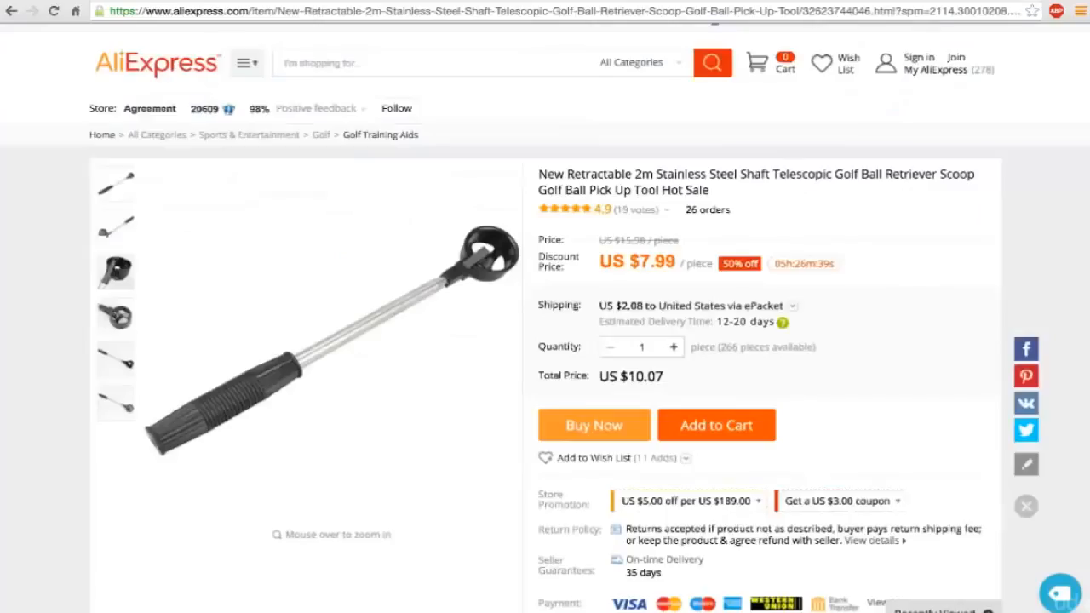
{"action": "left_click", "coordinate": [451, 1]}
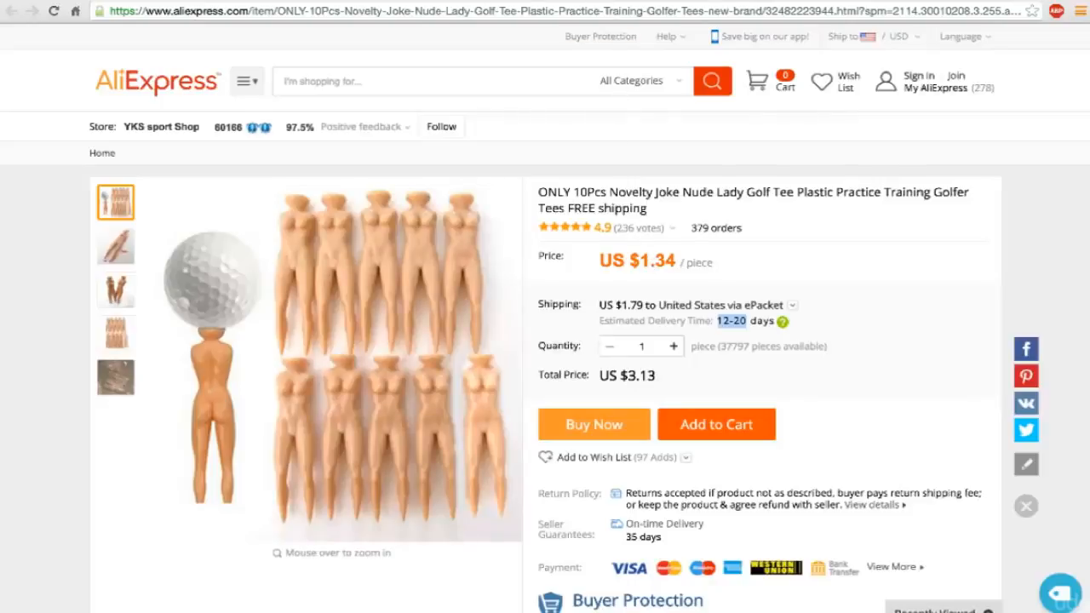
{"action": "left_click", "coordinate": [323, 1]}
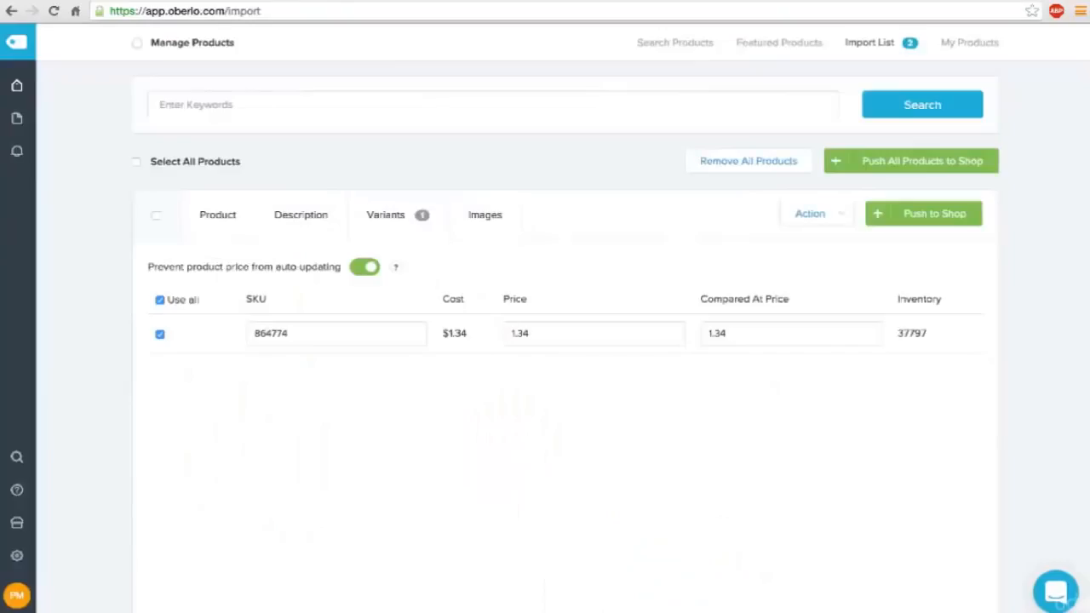
Set the tees variant's price to 0.00 and its compared-at price to 10.
{"action": "double_click", "coordinate": [569, 330]}
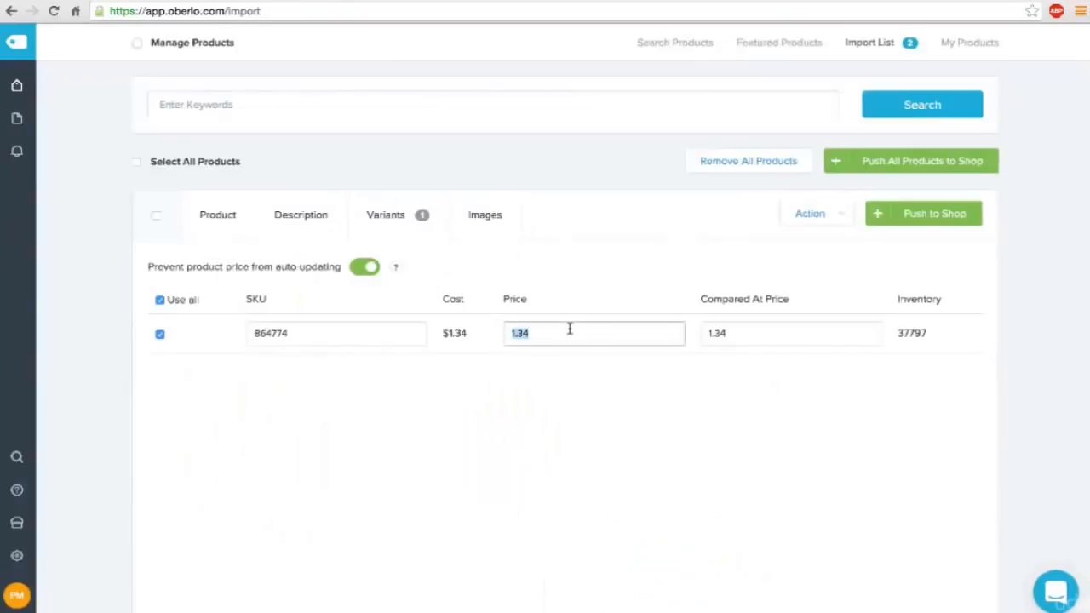
{"action": "type", "text": "0.00"}
{"action": "key", "text": "Tab"}
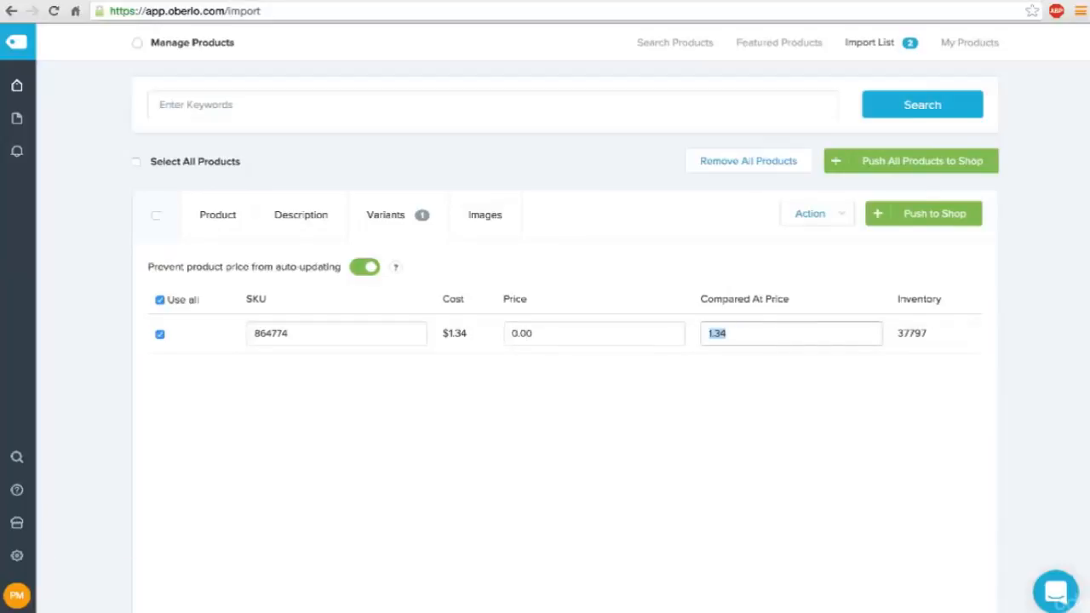
{"action": "type", "text": "10"}
Look through the tees' product images and add the one showing ten tees without a golf ball.
{"action": "left_click", "coordinate": [483, 217]}
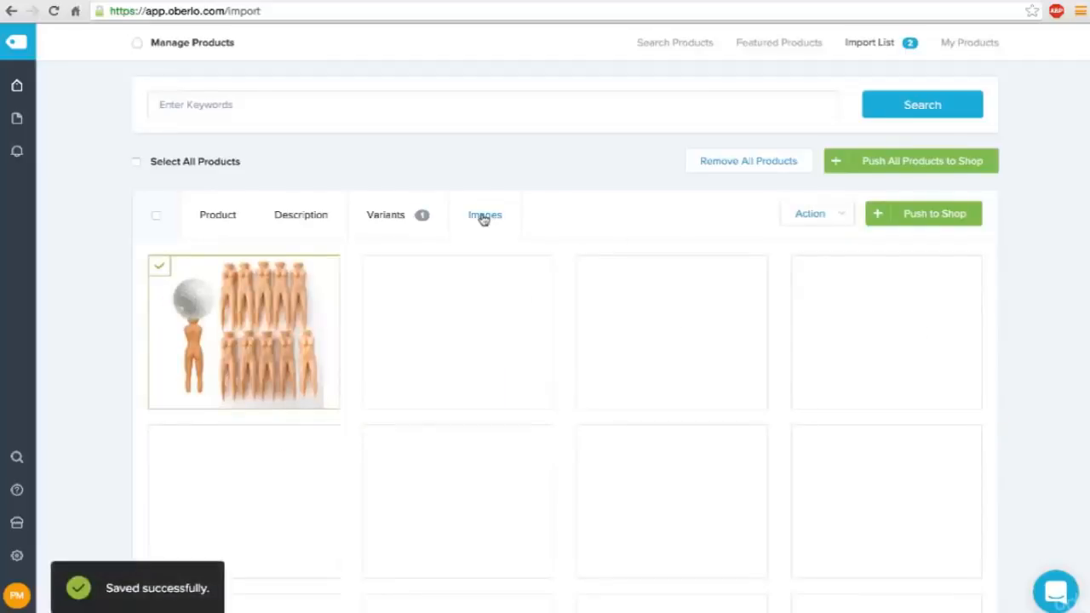
{"action": "scroll", "coordinate": [1017, 369], "scroll_direction": "down", "scroll_amount": 2}
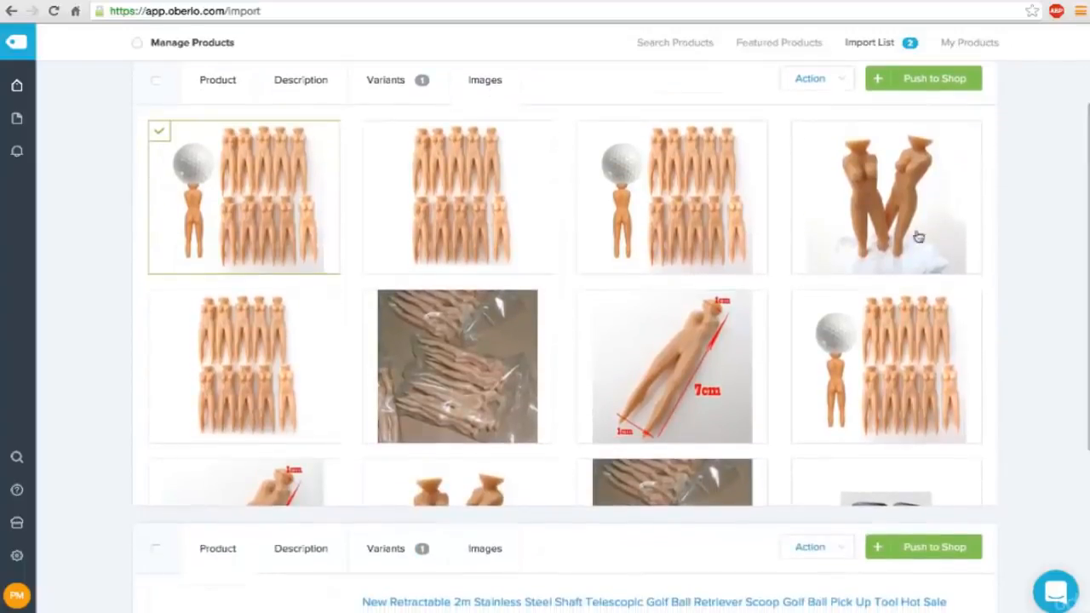
{"action": "mouse_move", "coordinate": [499, 177]}
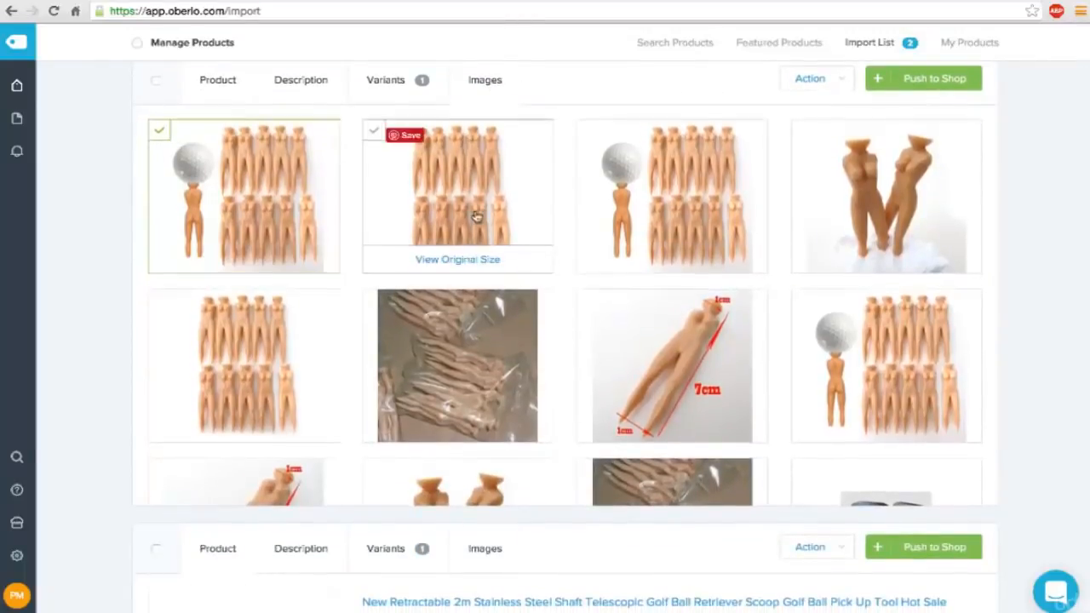
{"action": "scroll", "coordinate": [475, 217], "scroll_direction": "down", "scroll_amount": 2}
{"action": "scroll", "coordinate": [475, 218], "scroll_direction": "down", "scroll_amount": 3}
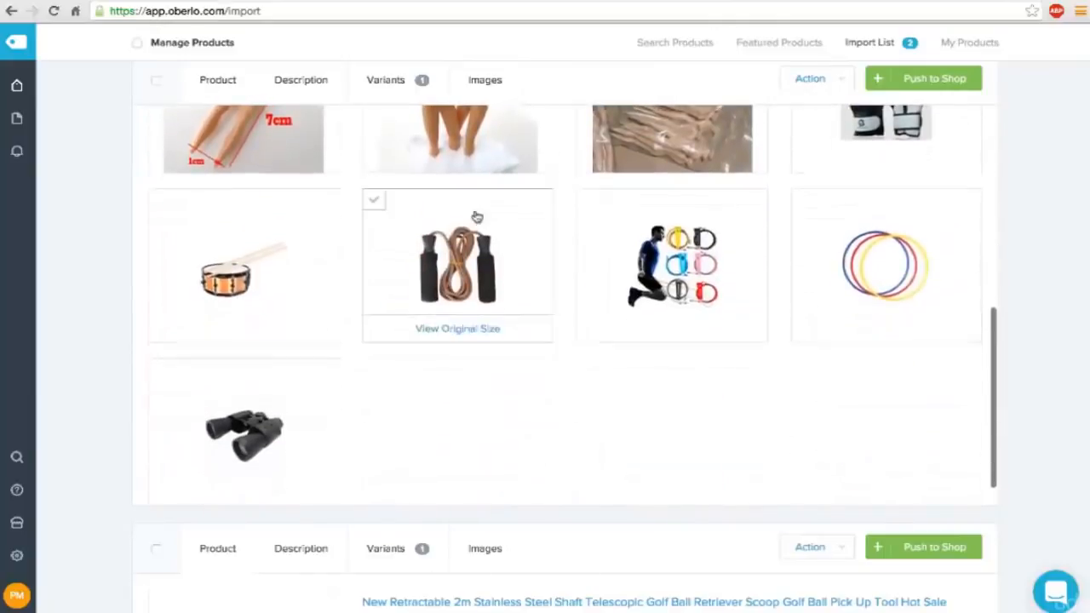
{"action": "scroll", "coordinate": [475, 217], "scroll_direction": "up", "scroll_amount": 2}
{"action": "scroll", "coordinate": [476, 217], "scroll_direction": "up", "scroll_amount": 3}
{"action": "scroll", "coordinate": [477, 216], "scroll_direction": "down", "scroll_amount": 1}
{"action": "mouse_move", "coordinate": [372, 270]}
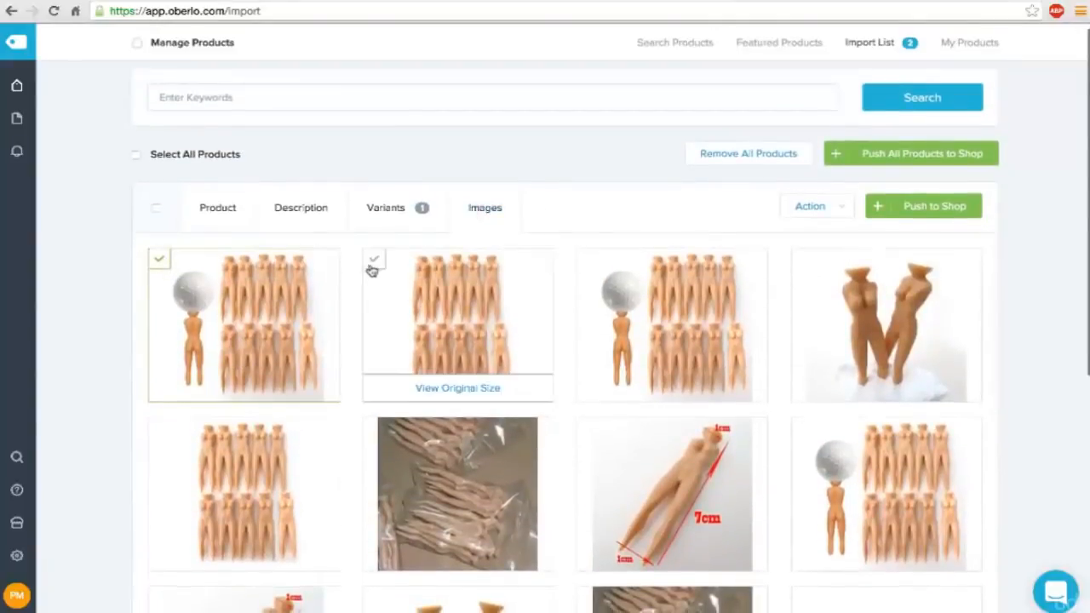
{"action": "left_click", "coordinate": [377, 263]}
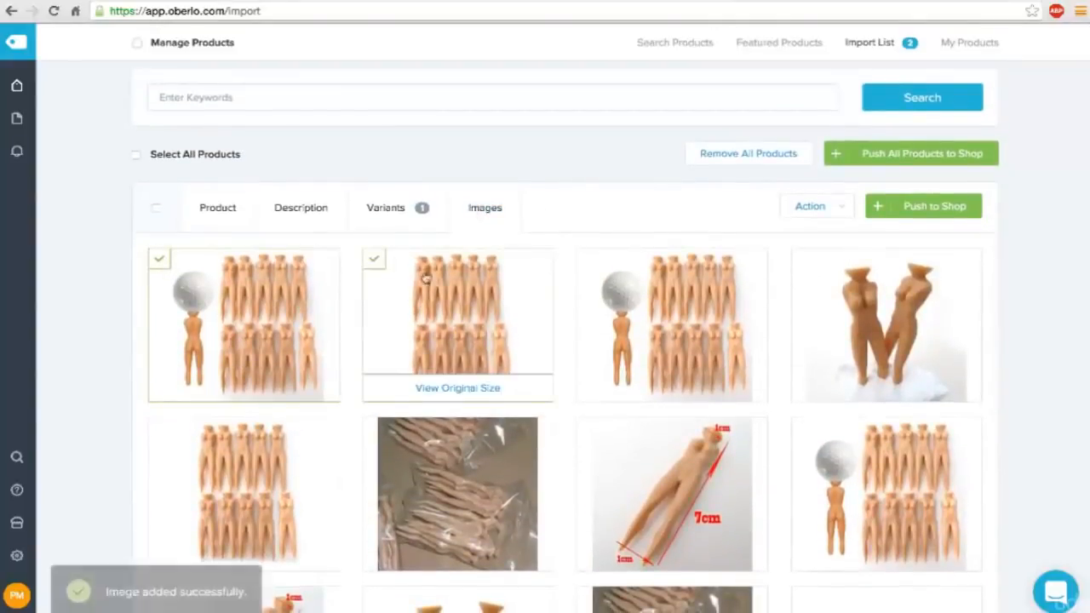
Add the close-up image of the standing tees to the product's images.
{"action": "mouse_move", "coordinate": [761, 358]}
{"action": "scroll", "coordinate": [761, 358], "scroll_direction": "down", "scroll_amount": 1}
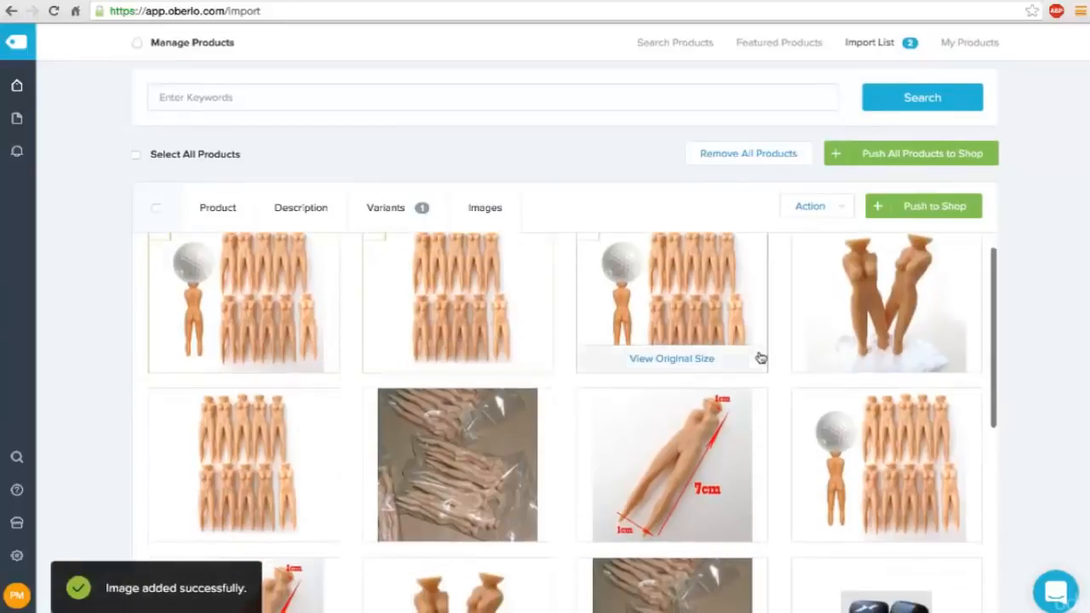
{"action": "mouse_move", "coordinate": [859, 298]}
{"action": "scroll", "coordinate": [858, 298], "scroll_direction": "up", "scroll_amount": 1}
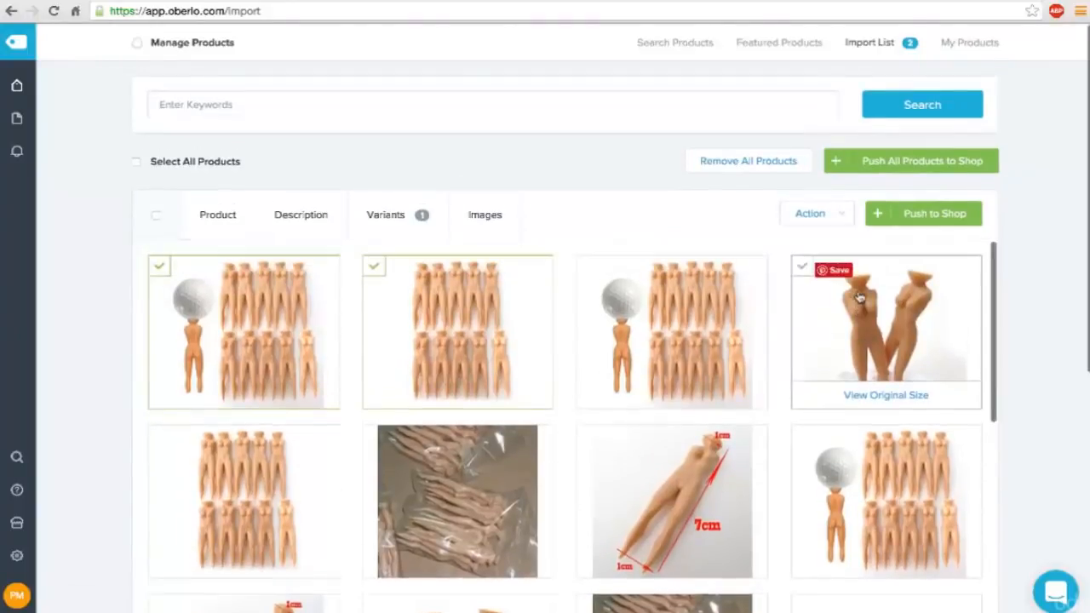
{"action": "left_click", "coordinate": [802, 271]}
Add the single-tee image with the 7cm and 1cm dimensions to the product's images.
{"action": "mouse_move", "coordinate": [613, 382]}
{"action": "scroll", "coordinate": [614, 384], "scroll_direction": "down", "scroll_amount": 2}
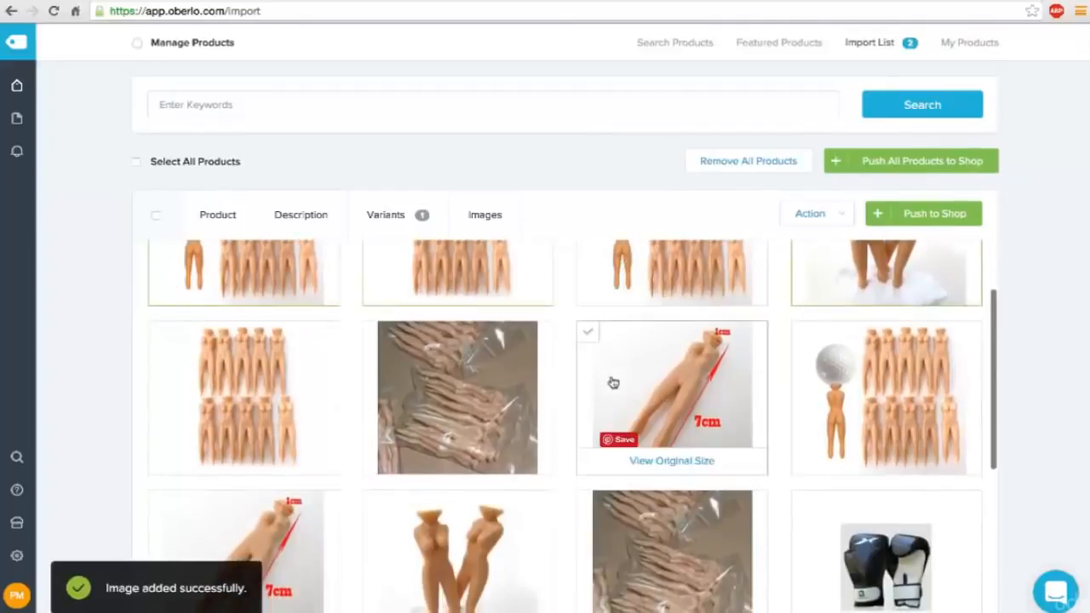
{"action": "mouse_move", "coordinate": [445, 390]}
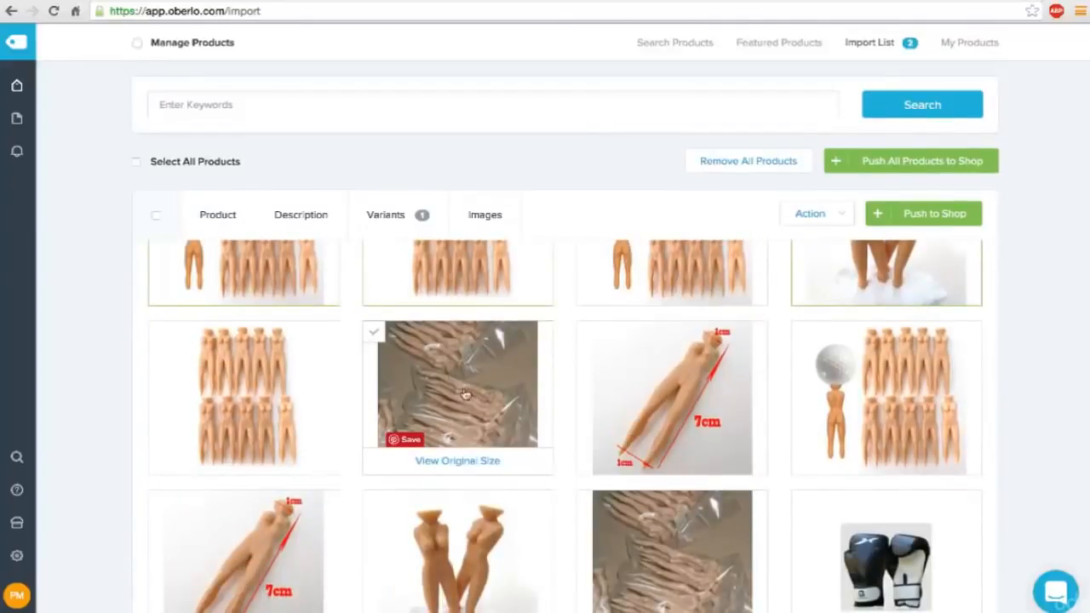
{"action": "scroll", "coordinate": [620, 396], "scroll_direction": "down", "scroll_amount": 2}
{"action": "scroll", "coordinate": [620, 396], "scroll_direction": "up", "scroll_amount": 2}
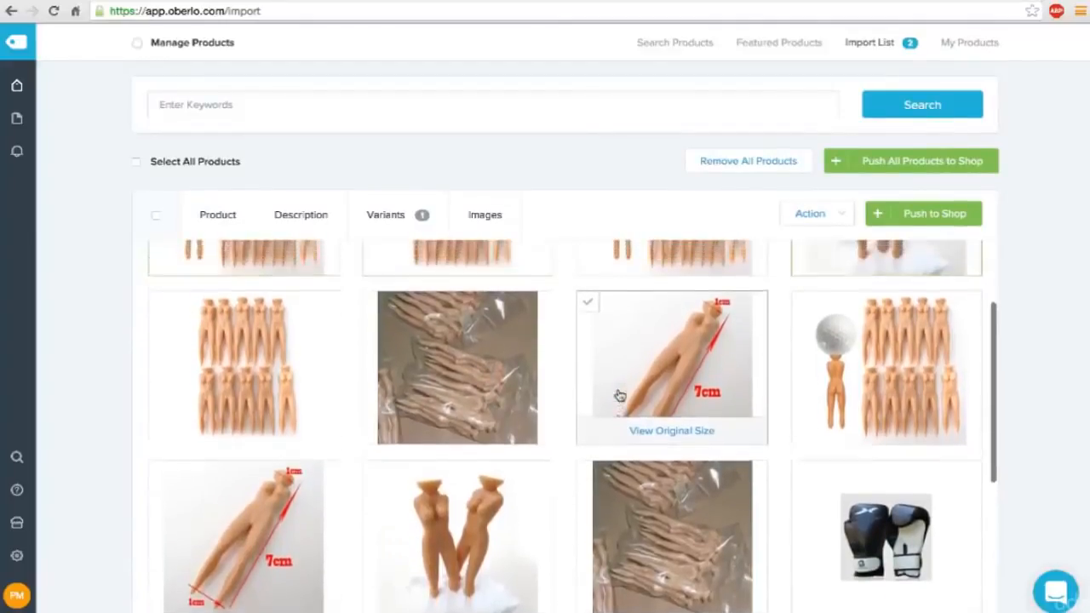
{"action": "mouse_move", "coordinate": [670, 382]}
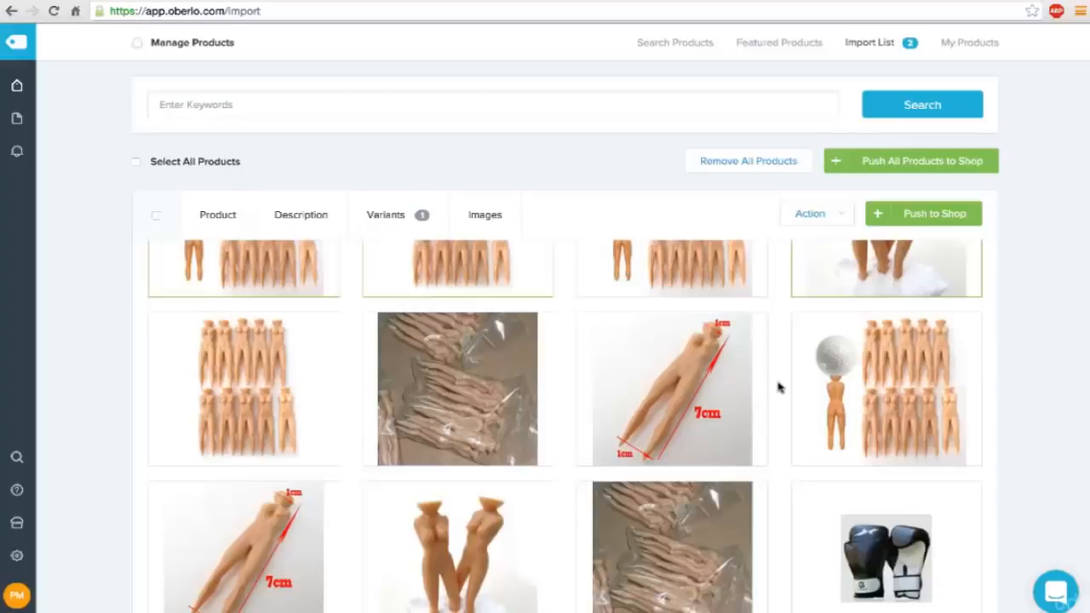
{"action": "mouse_move", "coordinate": [754, 390]}
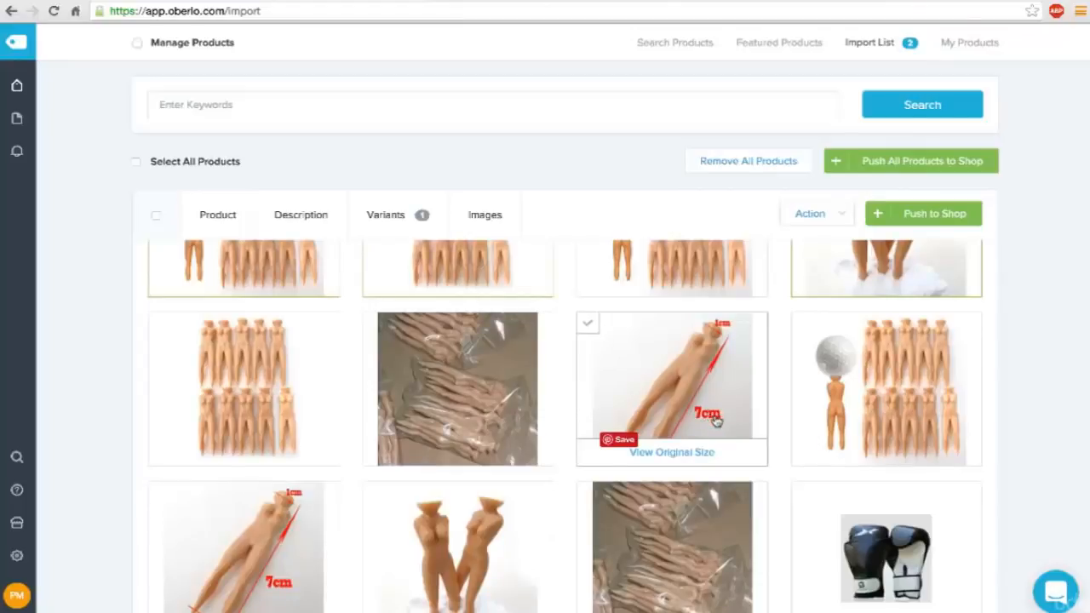
{"action": "left_click", "coordinate": [592, 328]}
{"action": "scroll", "coordinate": [557, 432], "scroll_direction": "up", "scroll_amount": 2}
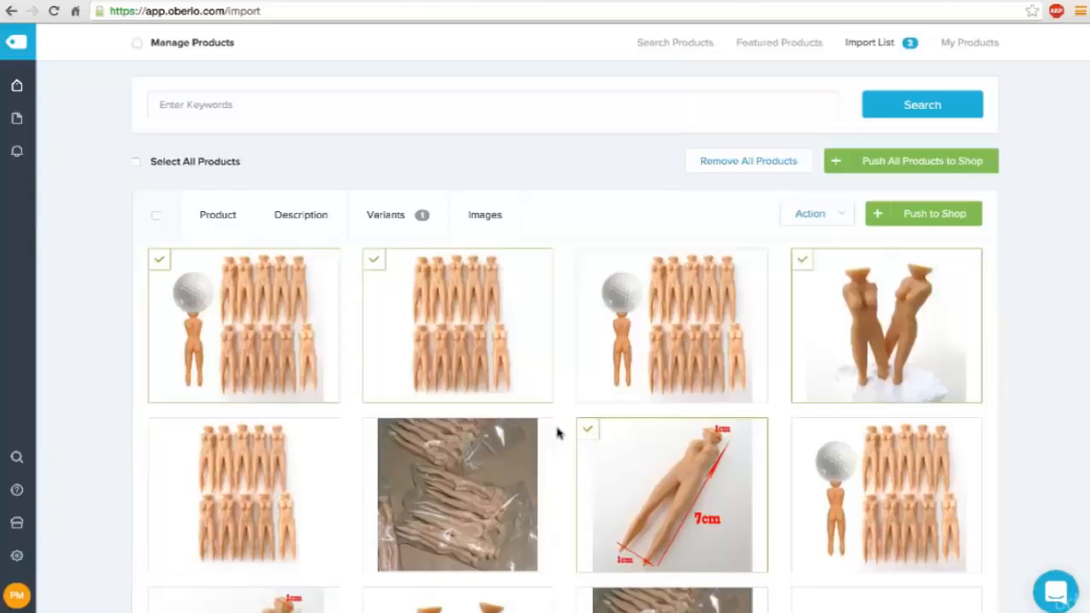
Push the finished tees product to the shop.
{"action": "mouse_move", "coordinate": [686, 445]}
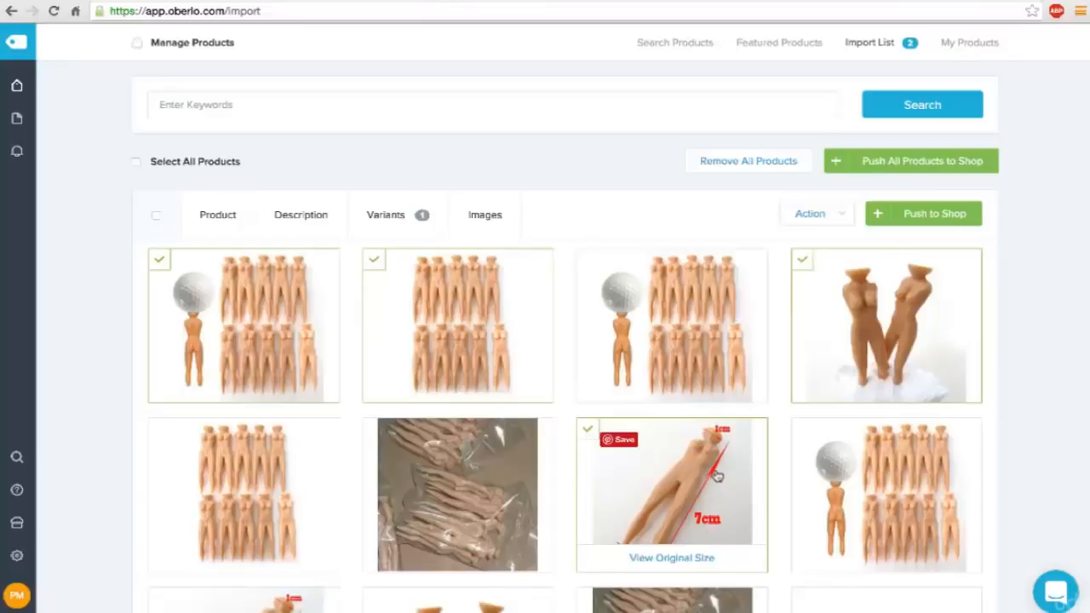
{"action": "scroll", "coordinate": [665, 282], "scroll_direction": "down", "scroll_amount": 2}
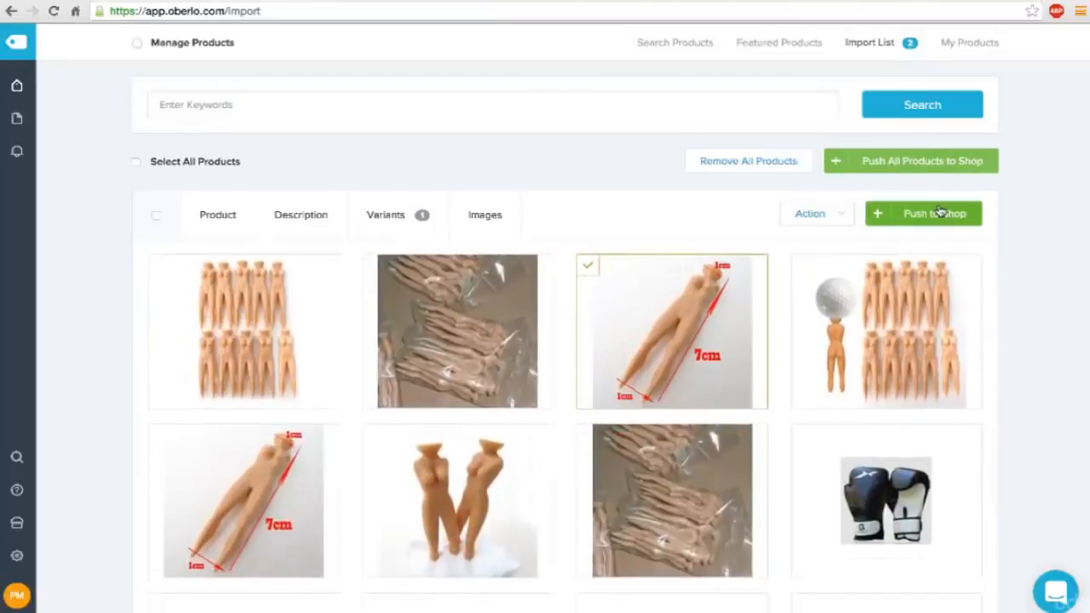
{"action": "left_click", "coordinate": [940, 213]}
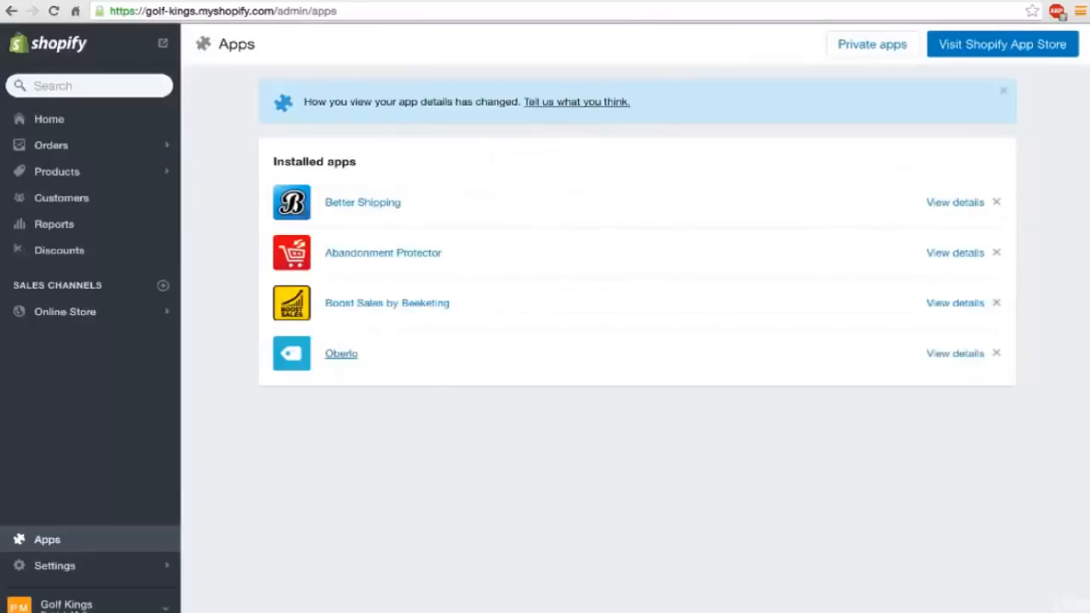
Open the Gag Gift Naked Lady Tees product from the store's product list and set its product type to Tees.
{"action": "left_click", "coordinate": [44, 170]}
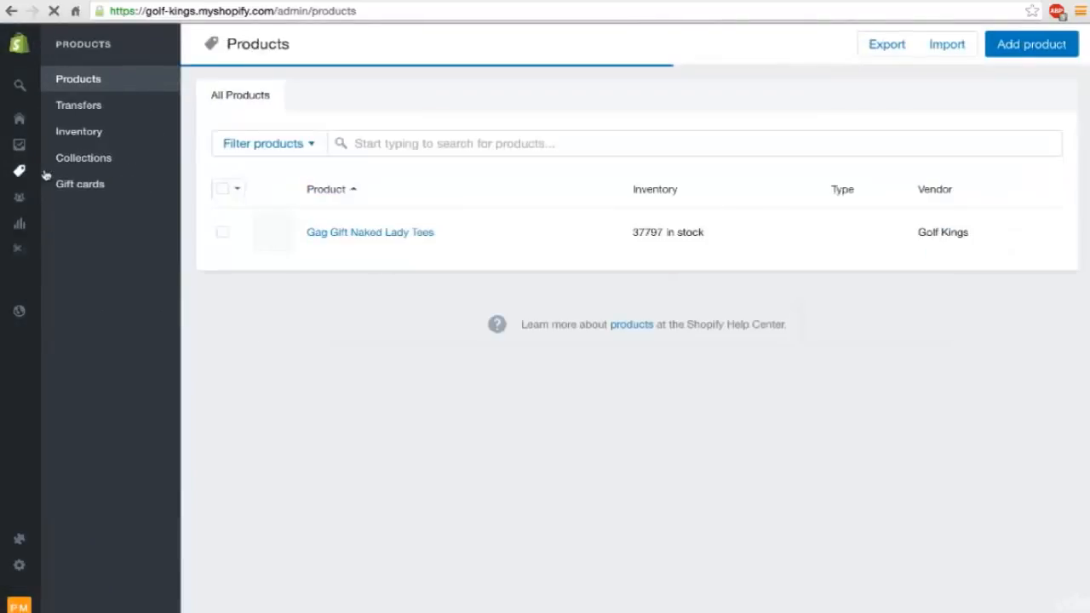
{"action": "left_click", "coordinate": [339, 233]}
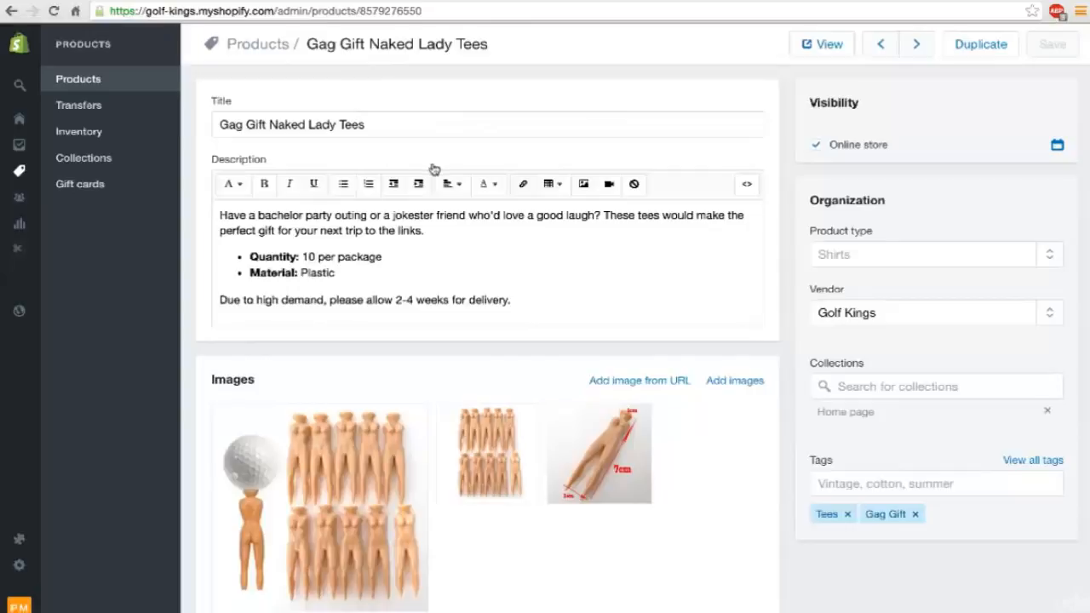
{"action": "scroll", "coordinate": [434, 169], "scroll_direction": "down", "scroll_amount": 1}
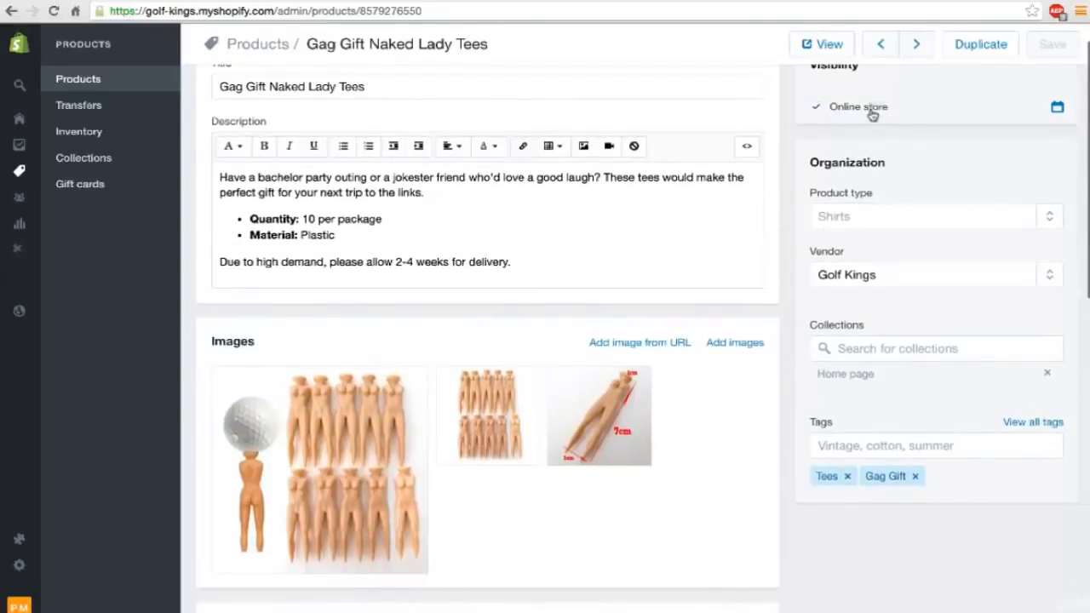
{"action": "left_click", "coordinate": [856, 218]}
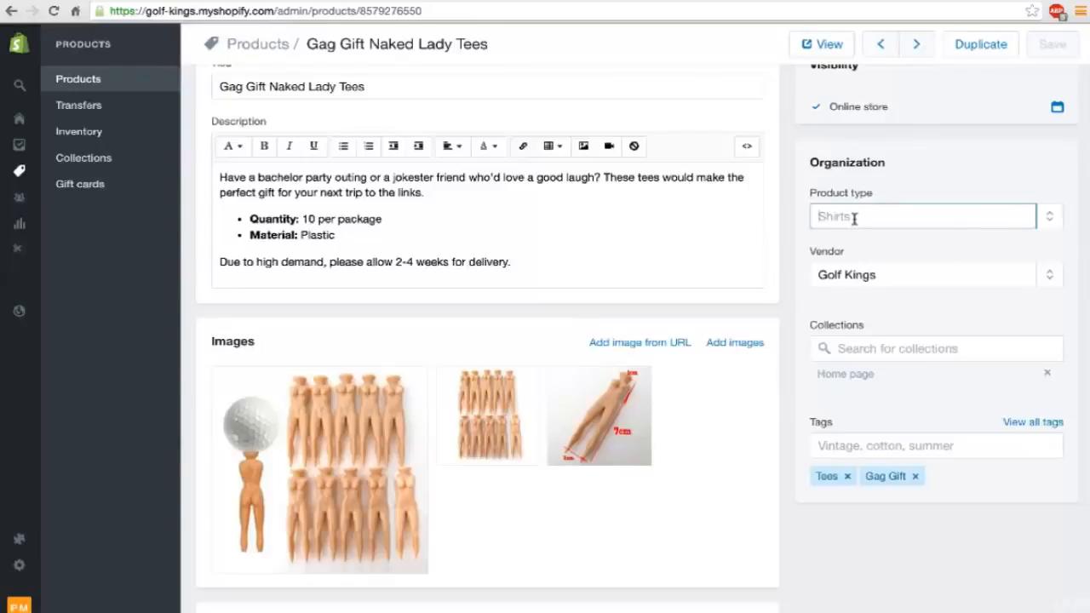
{"action": "type", "text": "Tees"}
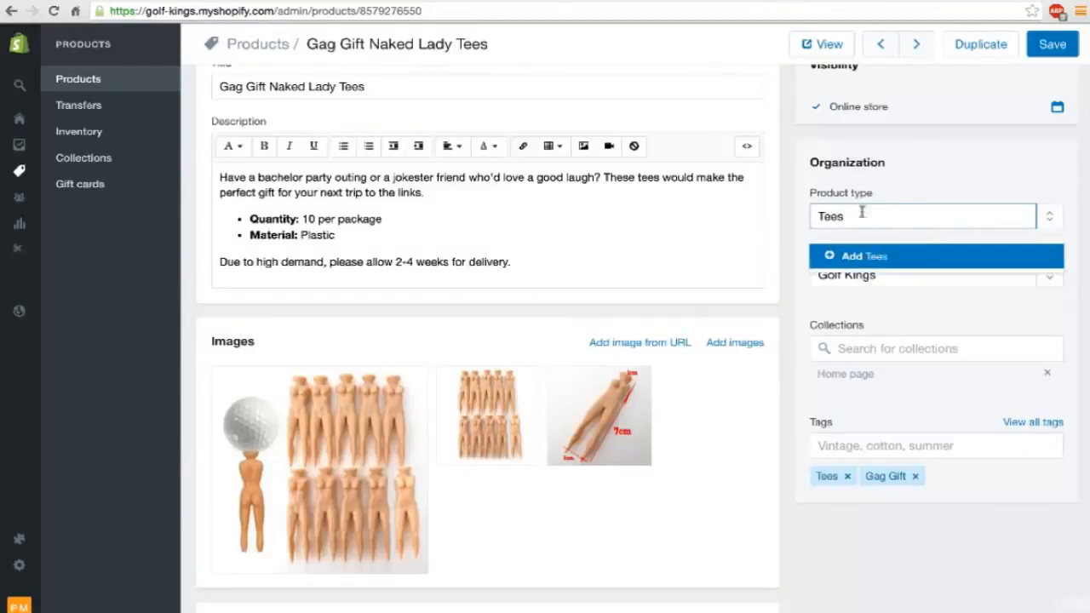
{"action": "key", "text": "Return"}
Set the tees product's shipping weight to 0.5 lb and save the product.
{"action": "scroll", "coordinate": [906, 201], "scroll_direction": "down", "scroll_amount": 3}
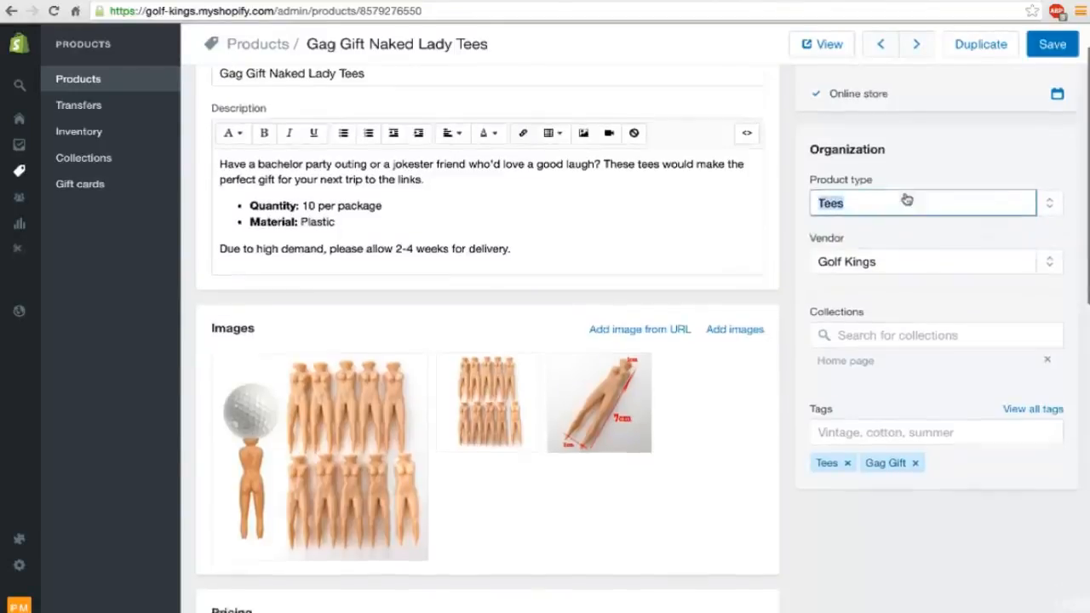
{"action": "scroll", "coordinate": [904, 301], "scroll_direction": "down", "scroll_amount": 3}
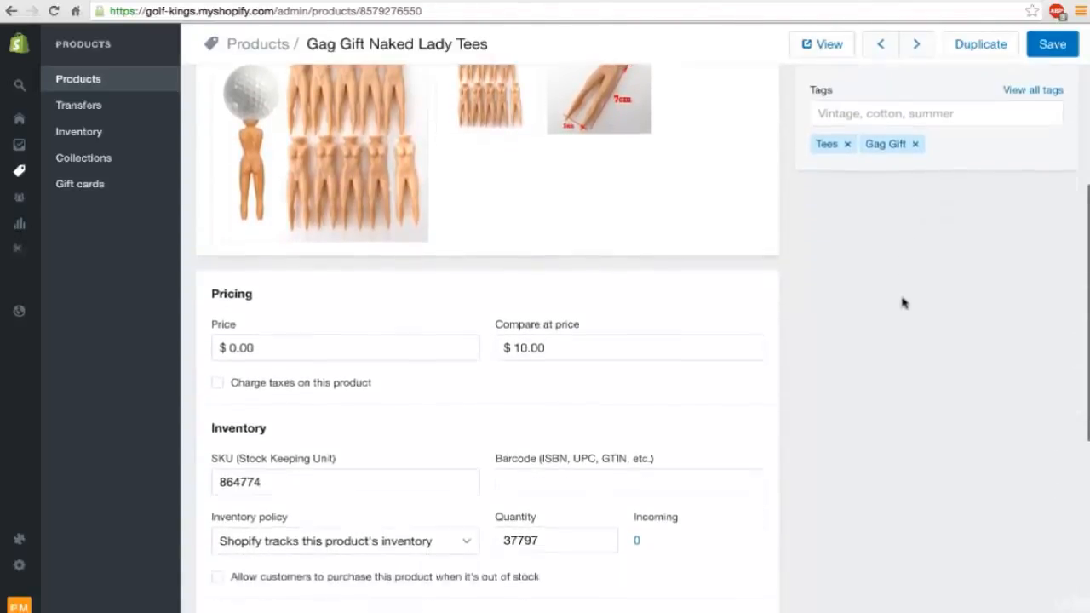
{"action": "scroll", "coordinate": [904, 304], "scroll_direction": "down", "scroll_amount": 2}
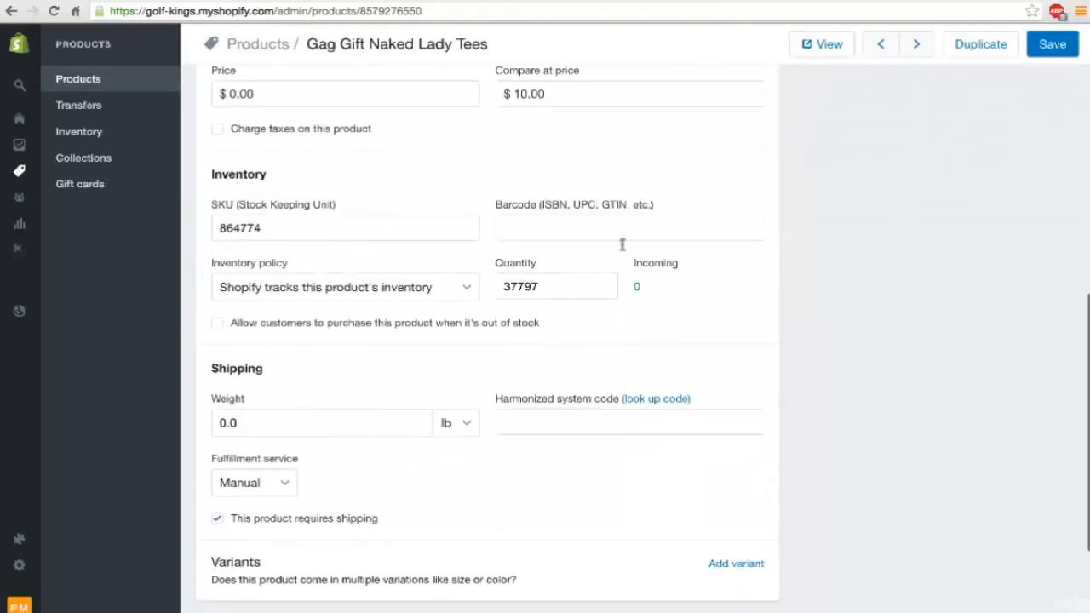
{"action": "scroll", "coordinate": [400, 158], "scroll_direction": "up", "scroll_amount": 1}
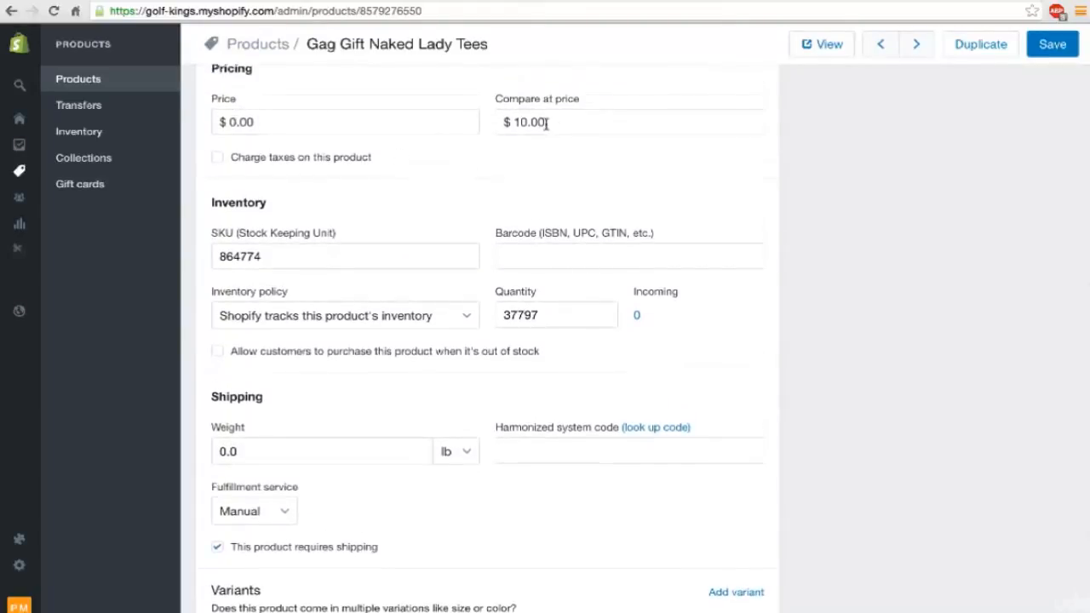
{"action": "scroll", "coordinate": [503, 318], "scroll_direction": "down", "scroll_amount": 4}
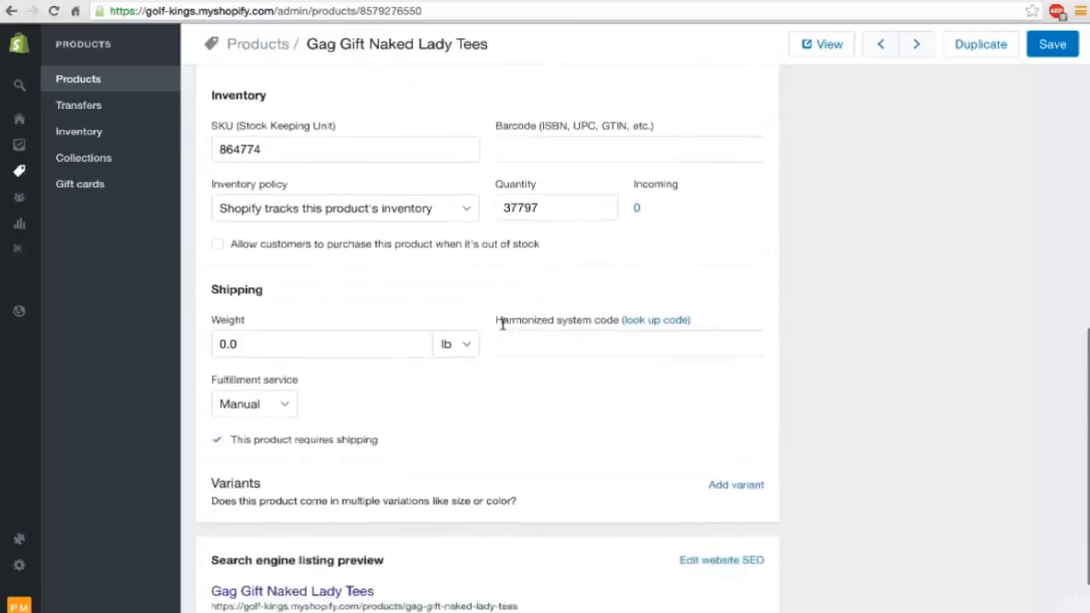
{"action": "scroll", "coordinate": [383, 341], "scroll_direction": "up", "scroll_amount": 4}
{"action": "left_click", "coordinate": [253, 477]}
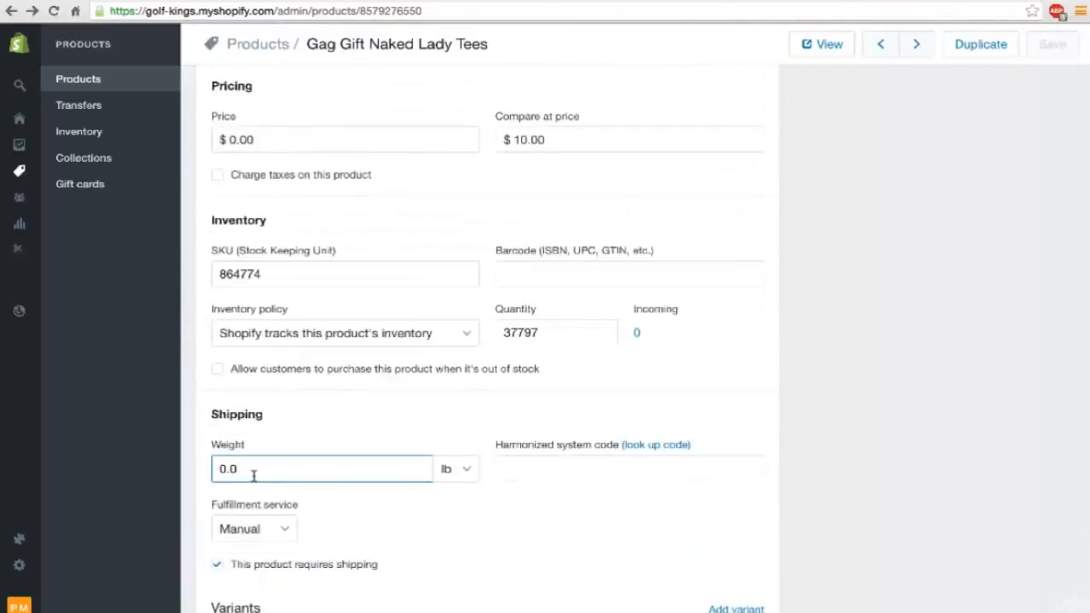
{"action": "key", "text": "BackSpace"}
{"action": "type", "text": "5"}
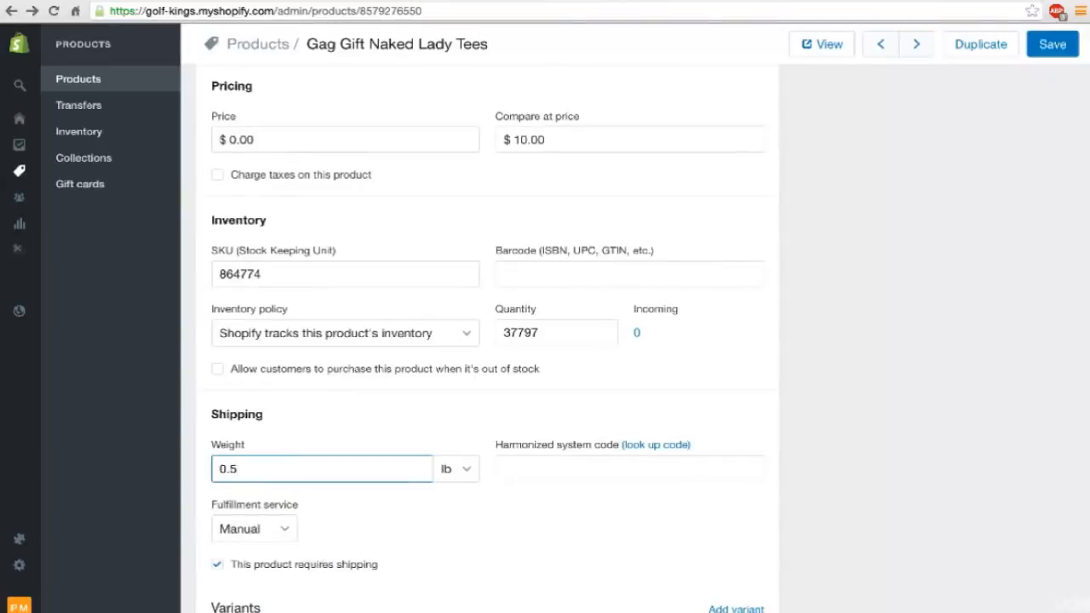
{"action": "key", "text": "Tab"}
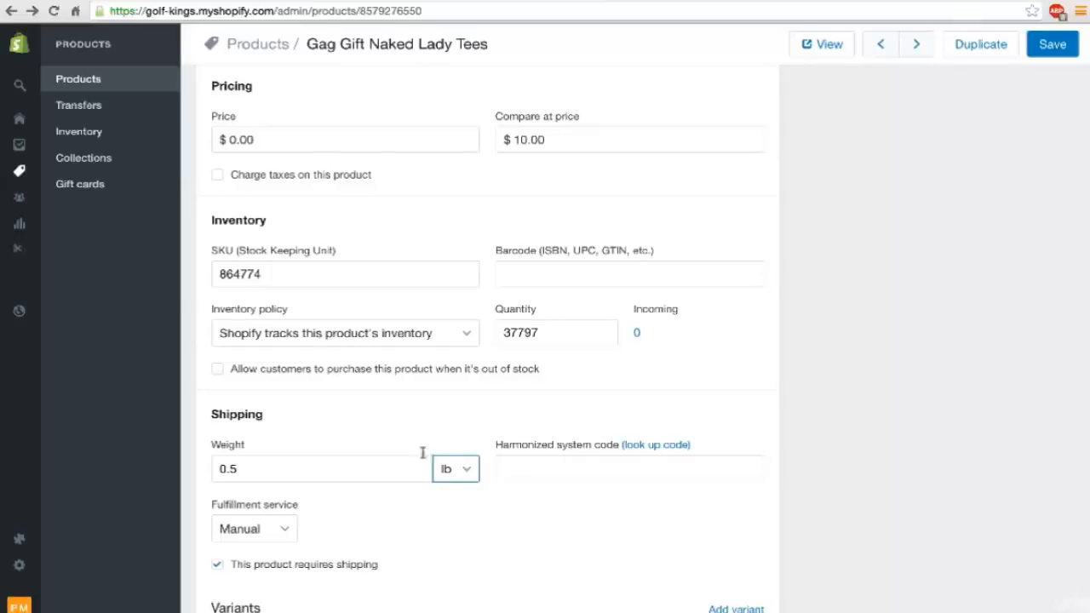
{"action": "left_click", "coordinate": [444, 426]}
{"action": "scroll", "coordinate": [727, 458], "scroll_direction": "up", "scroll_amount": 1}
{"action": "scroll", "coordinate": [726, 457], "scroll_direction": "down", "scroll_amount": 1}
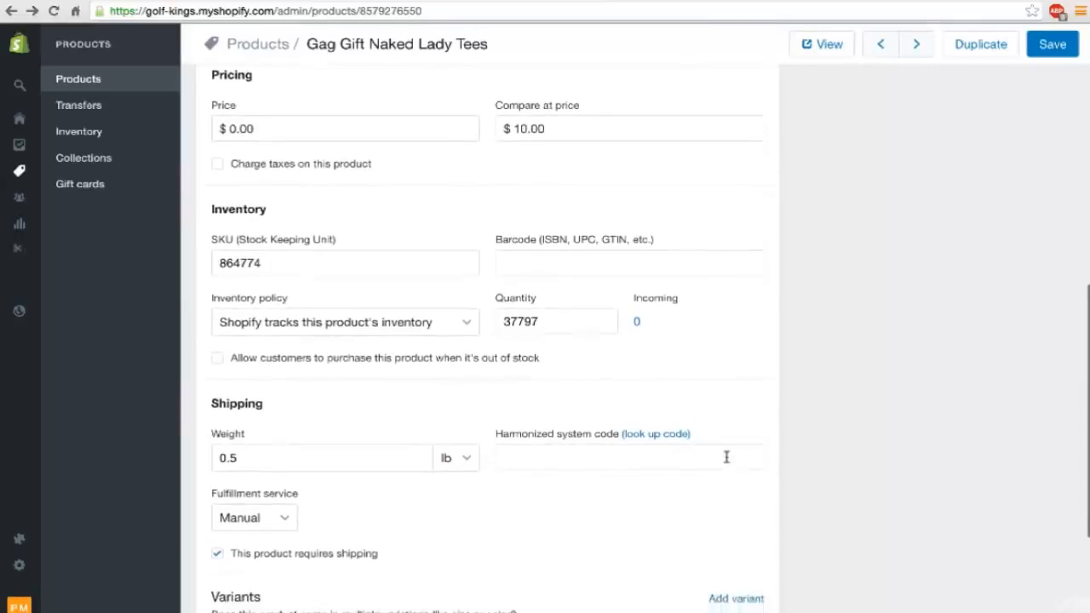
{"action": "left_click", "coordinate": [1046, 50]}
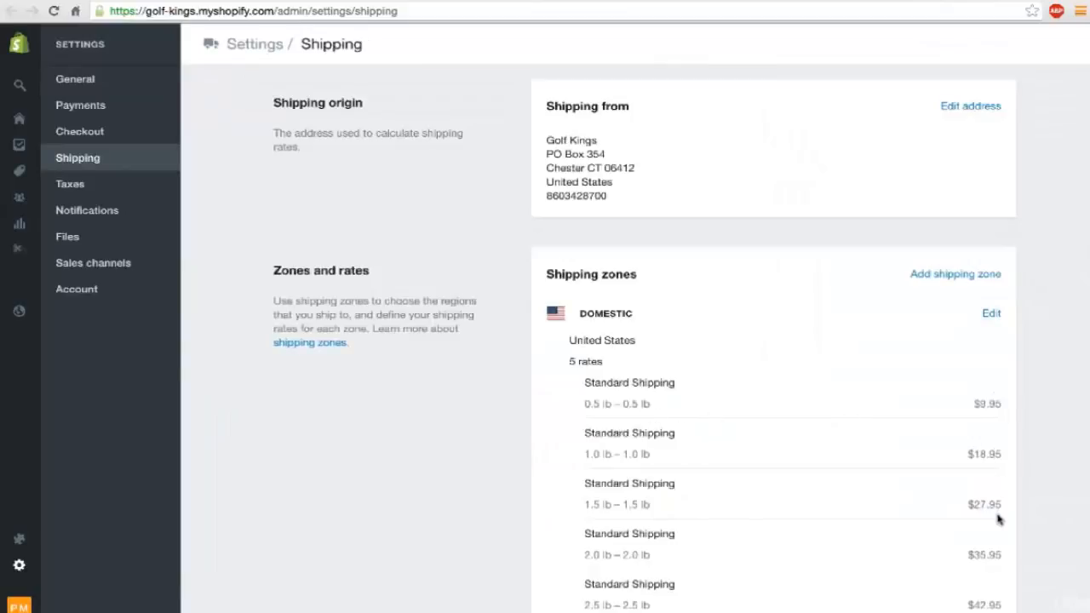
Review the domestic zone's weight-based standard shipping rates in the store's shipping settings.
{"action": "scroll", "coordinate": [952, 468], "scroll_direction": "down", "scroll_amount": 1}
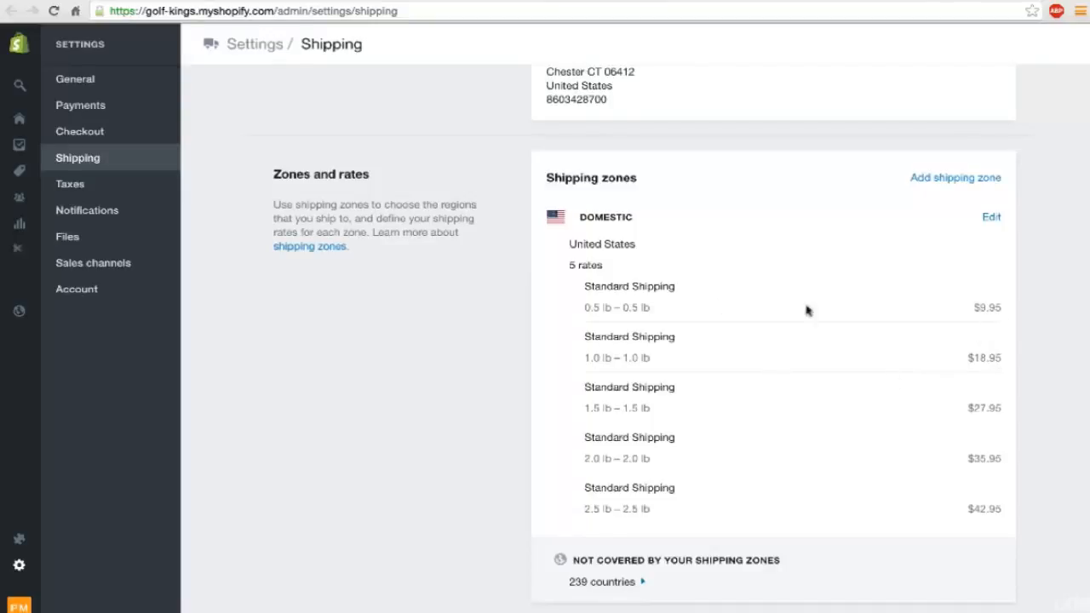
{"action": "scroll", "coordinate": [676, 361], "scroll_direction": "up", "scroll_amount": 1}
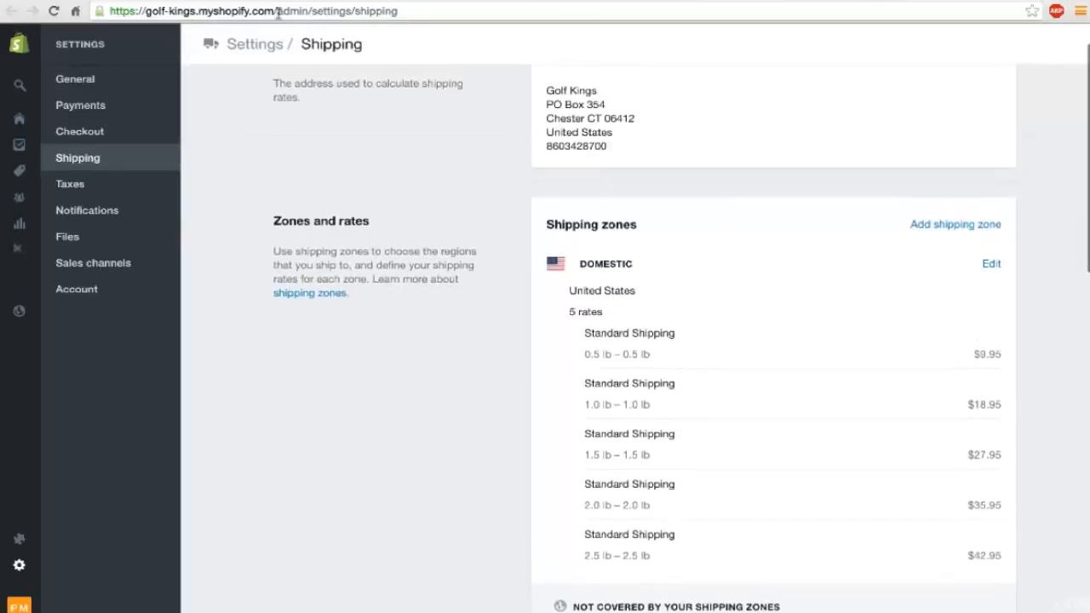
{"action": "scroll", "coordinate": [291, 190], "scroll_direction": "down", "scroll_amount": 6}
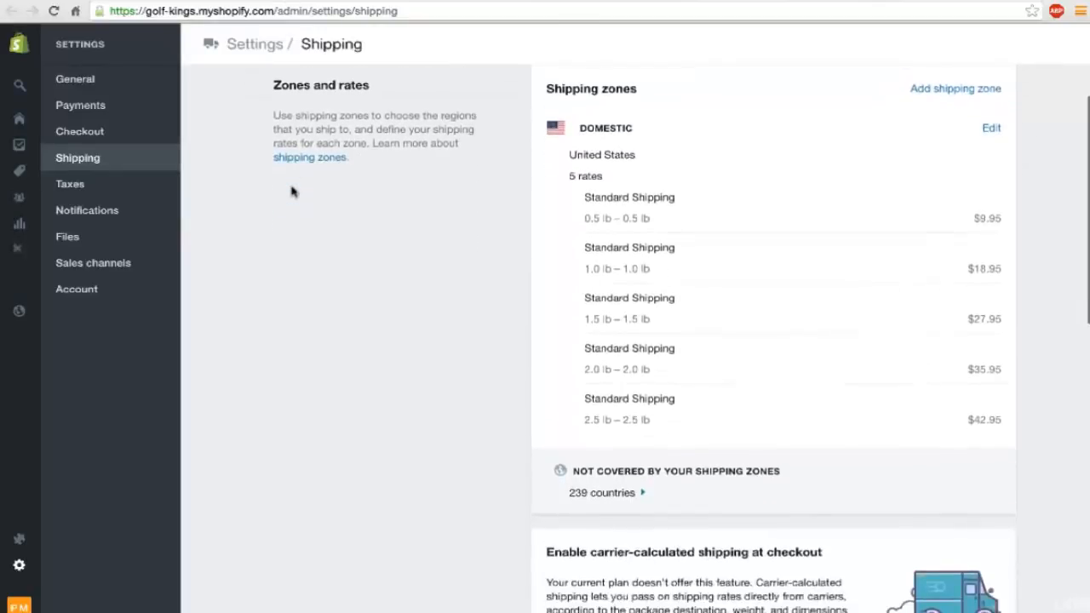
{"action": "scroll", "coordinate": [291, 191], "scroll_direction": "down", "scroll_amount": 1}
In the Better Shipping app, set the flat shipping rate of Gag Gift Naked Lady Tees to $6.95, update the products and return to the product page.
{"action": "mouse_move", "coordinate": [298, 7]}
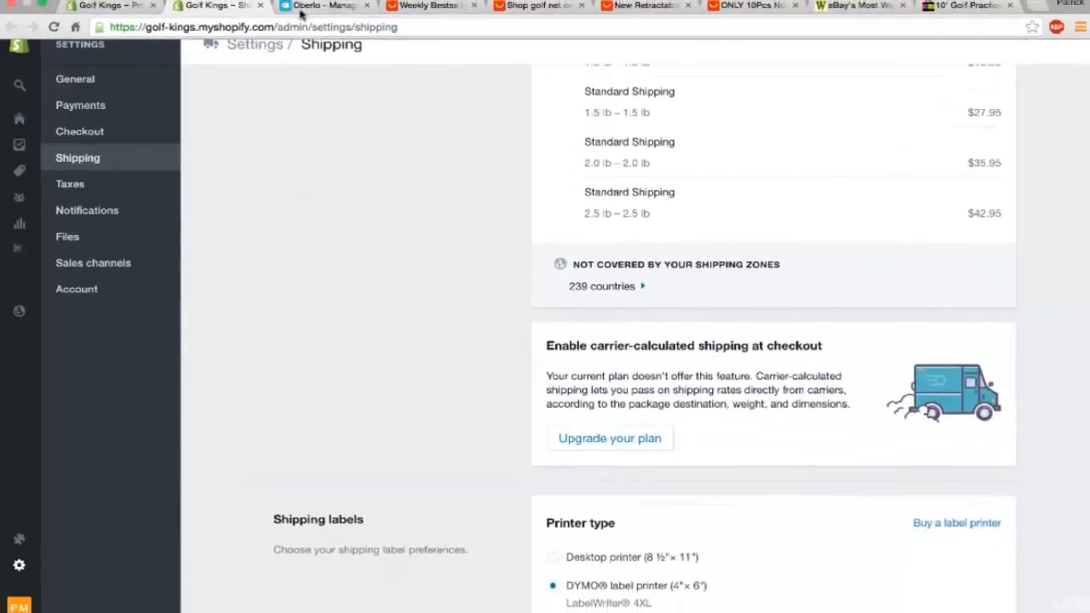
{"action": "left_click", "coordinate": [34, 539]}
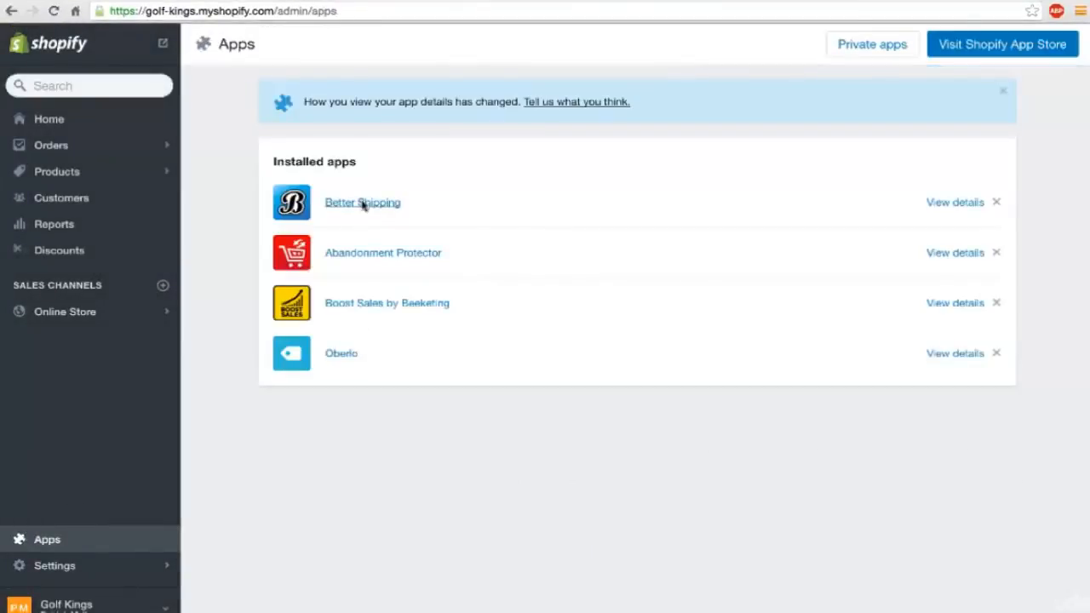
{"action": "left_click", "coordinate": [363, 205]}
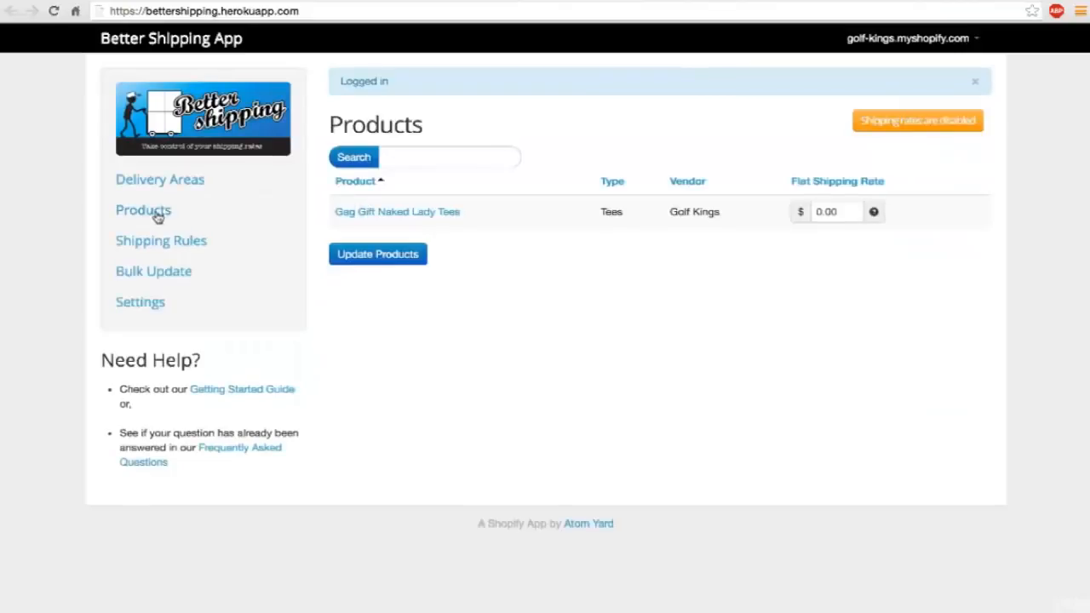
{"action": "left_click", "coordinate": [158, 218]}
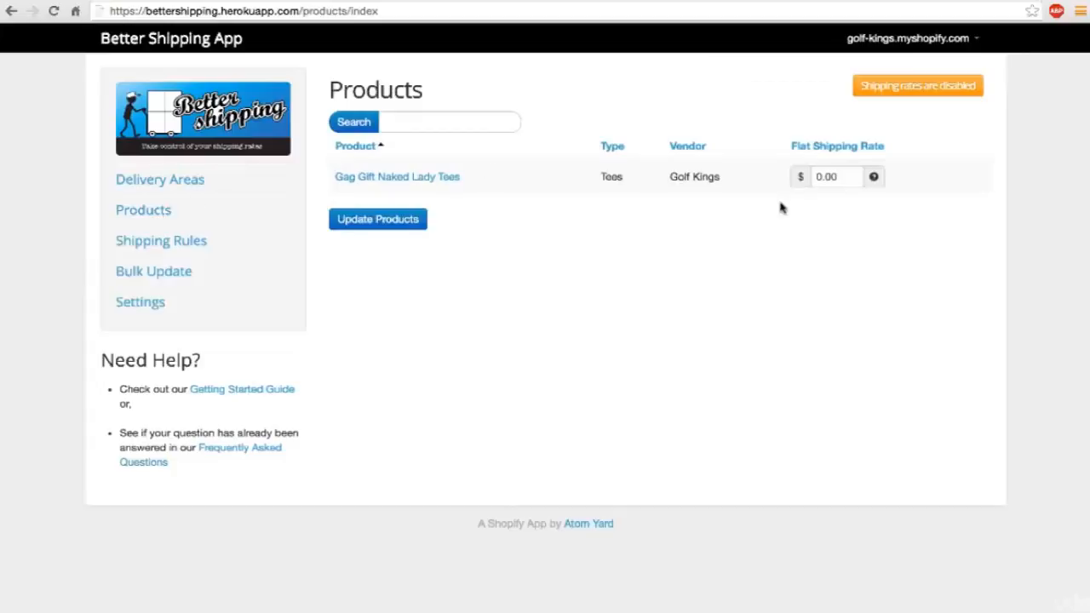
{"action": "double_click", "coordinate": [824, 177]}
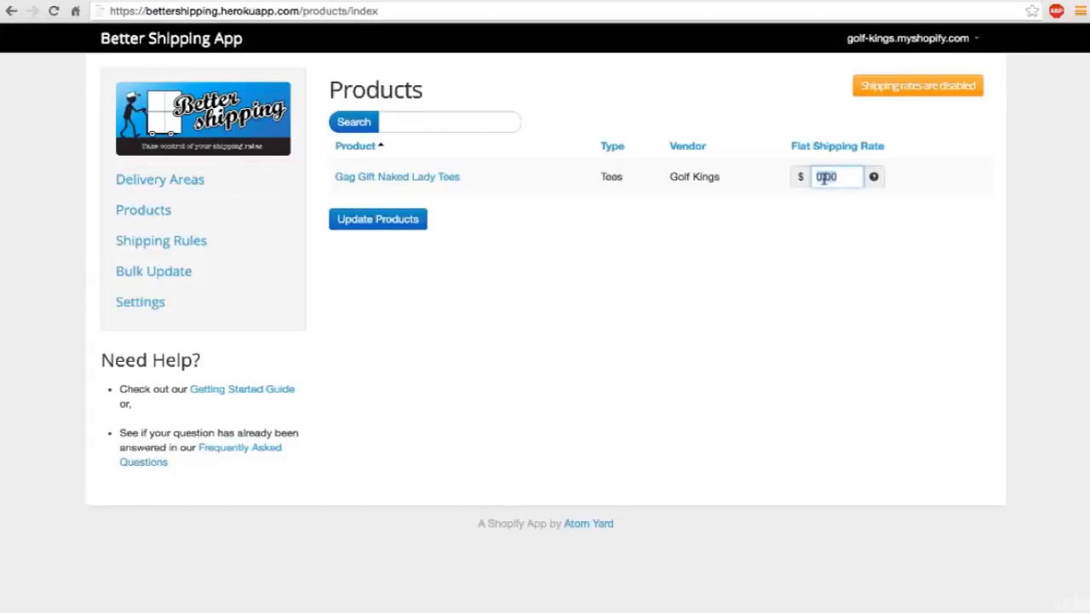
{"action": "type", "text": "6.95"}
{"action": "left_click", "coordinate": [413, 220]}
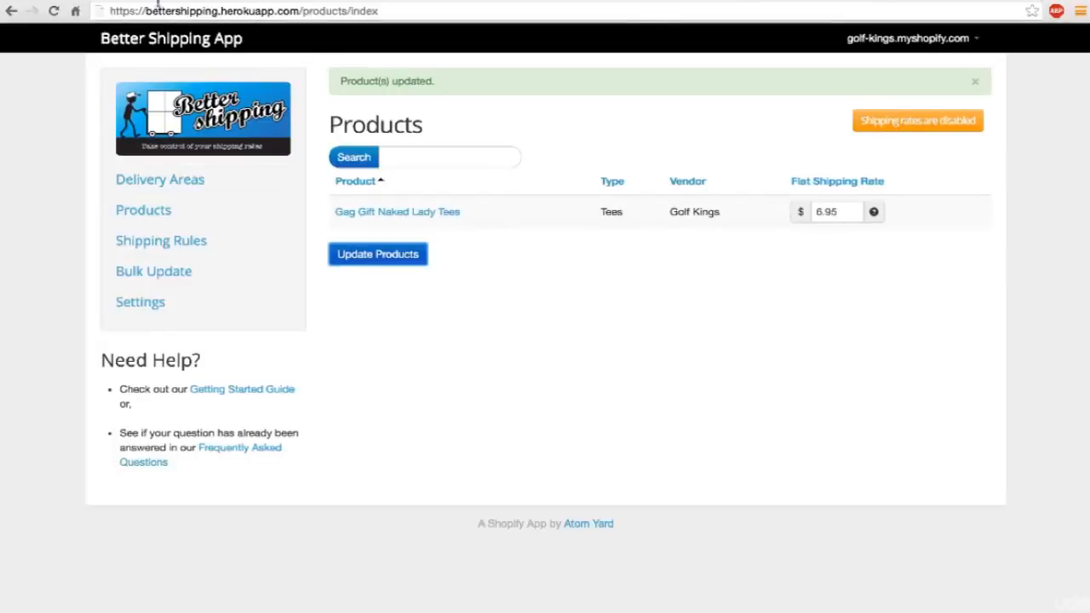
{"action": "left_click", "coordinate": [99, 2]}
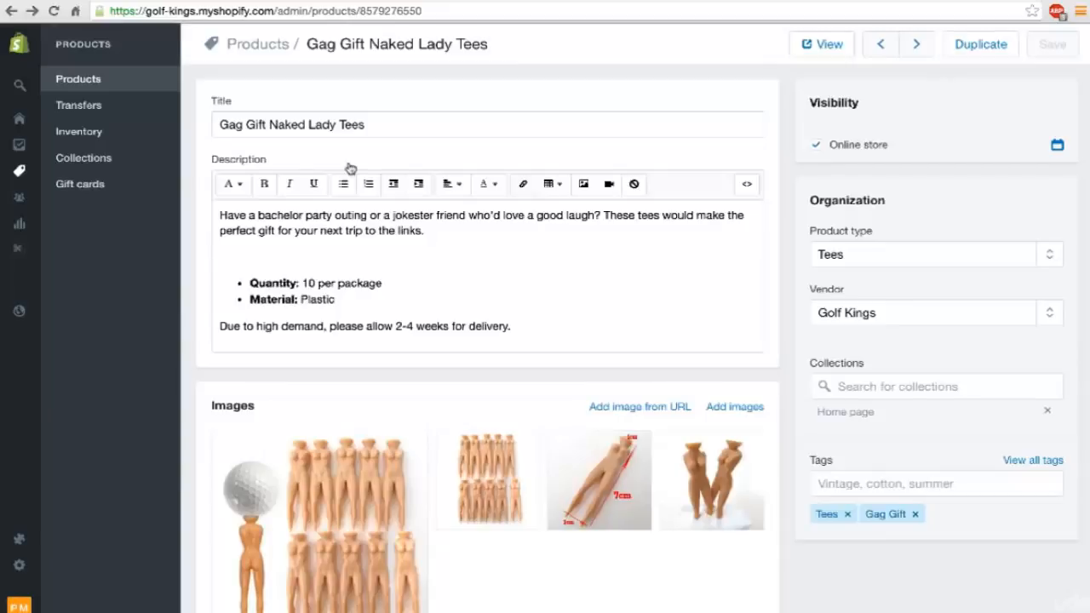
Open the live online store from the Shopify admin and review the featured product on its home page.
{"action": "left_click", "coordinate": [77, 80]}
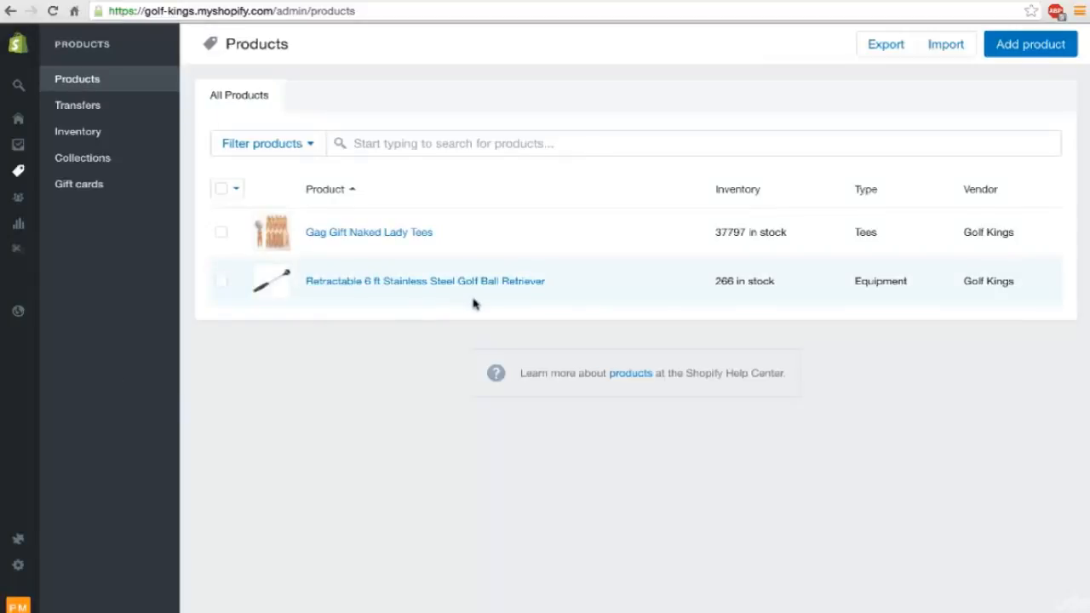
{"action": "left_click", "coordinate": [21, 46]}
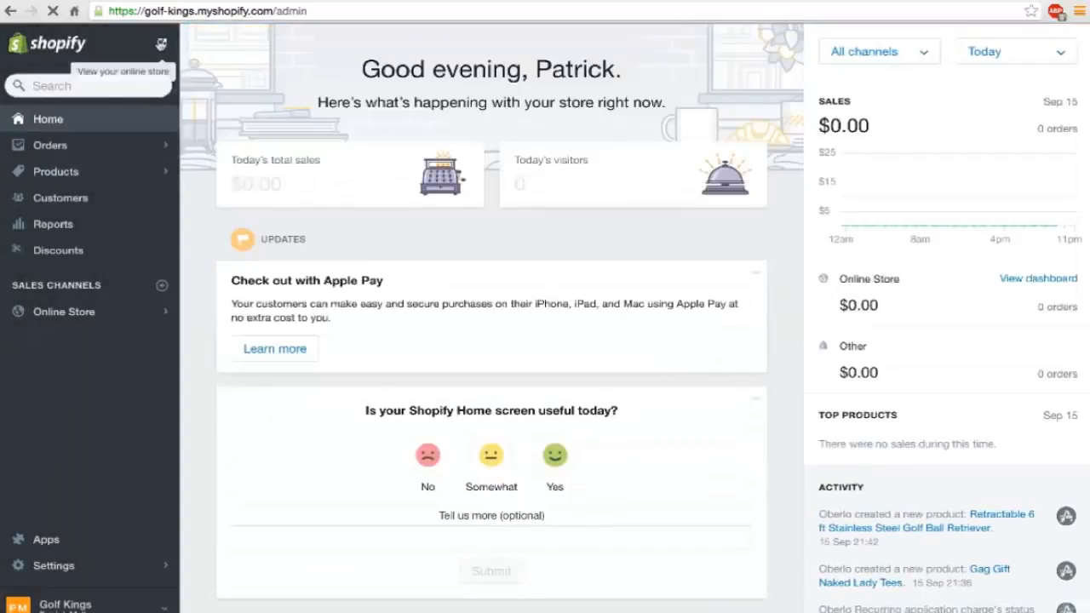
{"action": "left_click", "coordinate": [161, 44]}
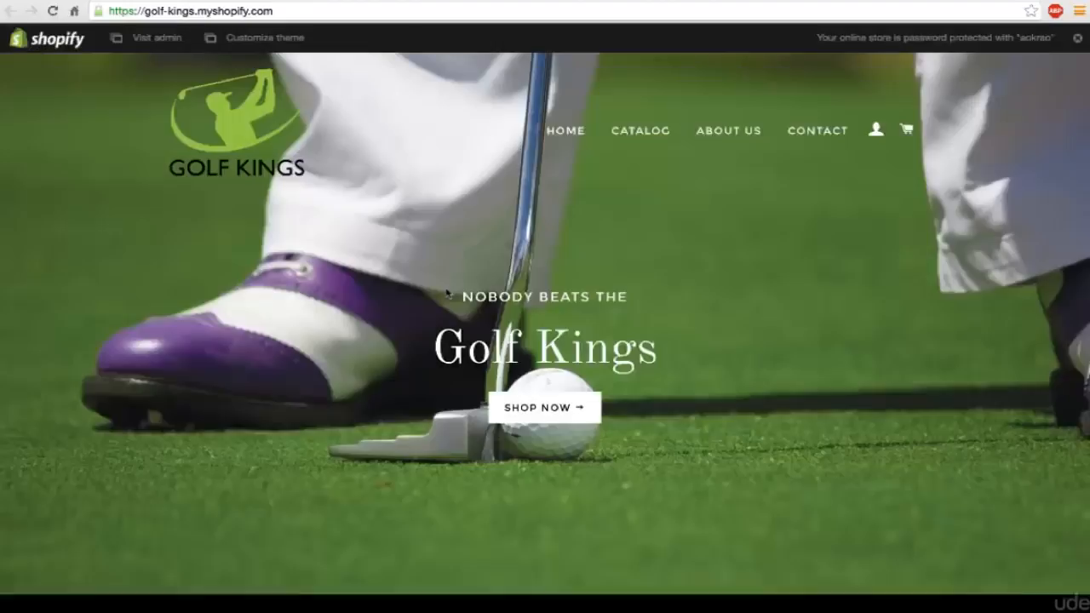
{"action": "scroll", "coordinate": [673, 310], "scroll_direction": "down", "scroll_amount": 7}
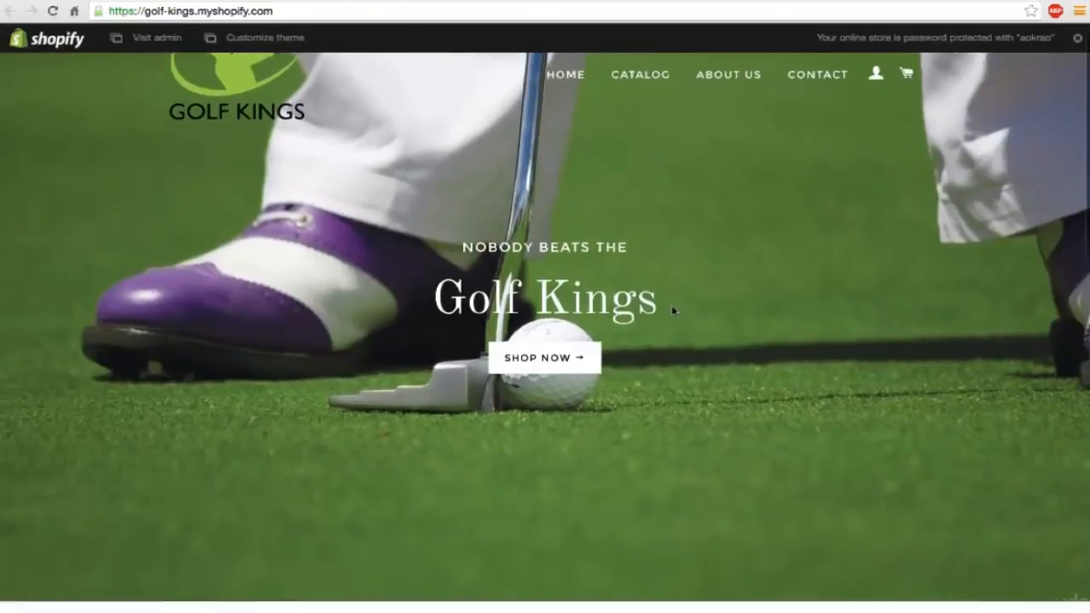
{"action": "scroll", "coordinate": [673, 311], "scroll_direction": "down", "scroll_amount": 4}
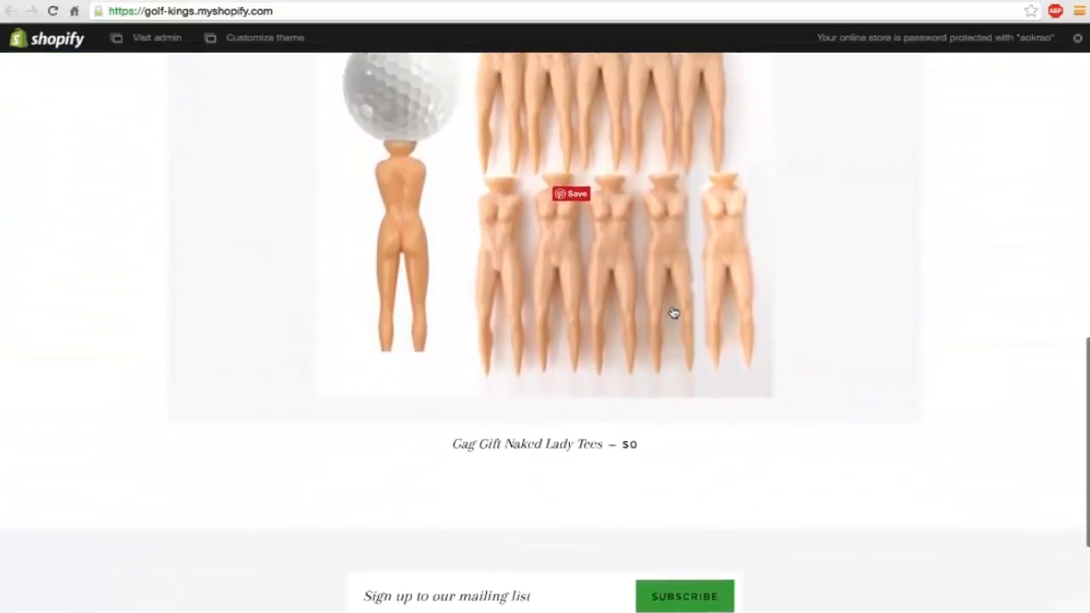
{"action": "scroll", "coordinate": [673, 313], "scroll_direction": "up", "scroll_amount": 3}
{"action": "scroll", "coordinate": [672, 312], "scroll_direction": "down", "scroll_amount": 1}
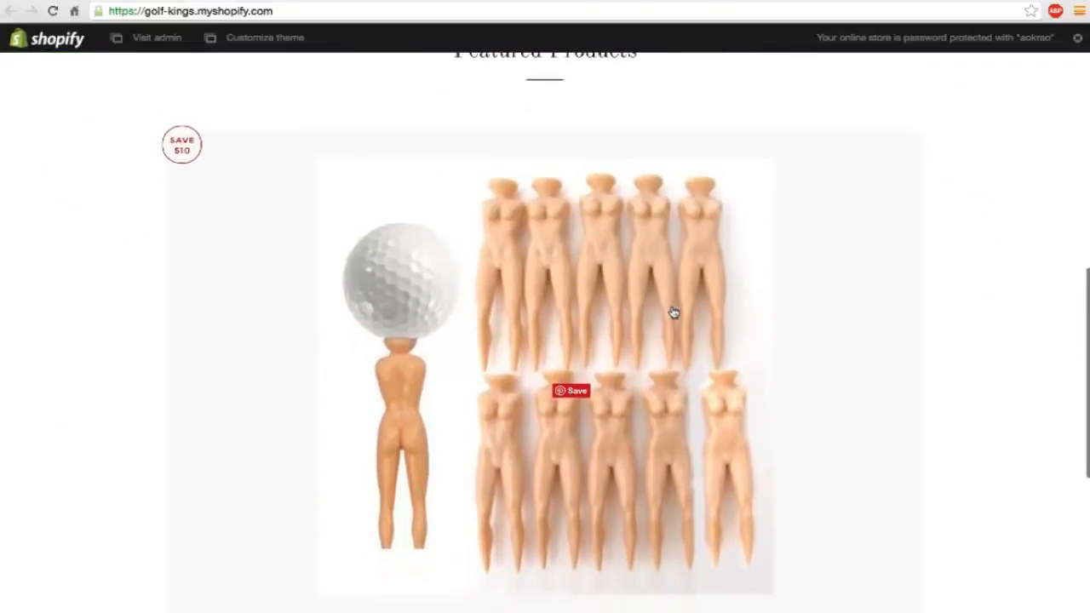
{"action": "scroll", "coordinate": [673, 312], "scroll_direction": "down", "scroll_amount": 4}
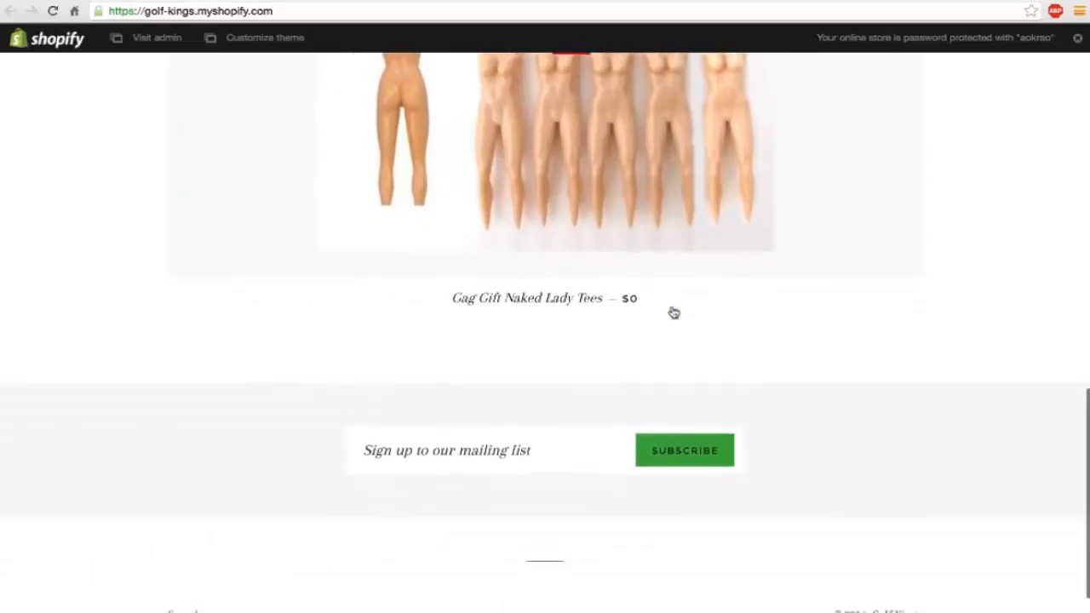
{"action": "scroll", "coordinate": [673, 313], "scroll_direction": "up", "scroll_amount": 2}
Open the storefront page of Gag Gift Naked Lady Tees and check how its title, price and description display.
{"action": "left_click", "coordinate": [673, 313]}
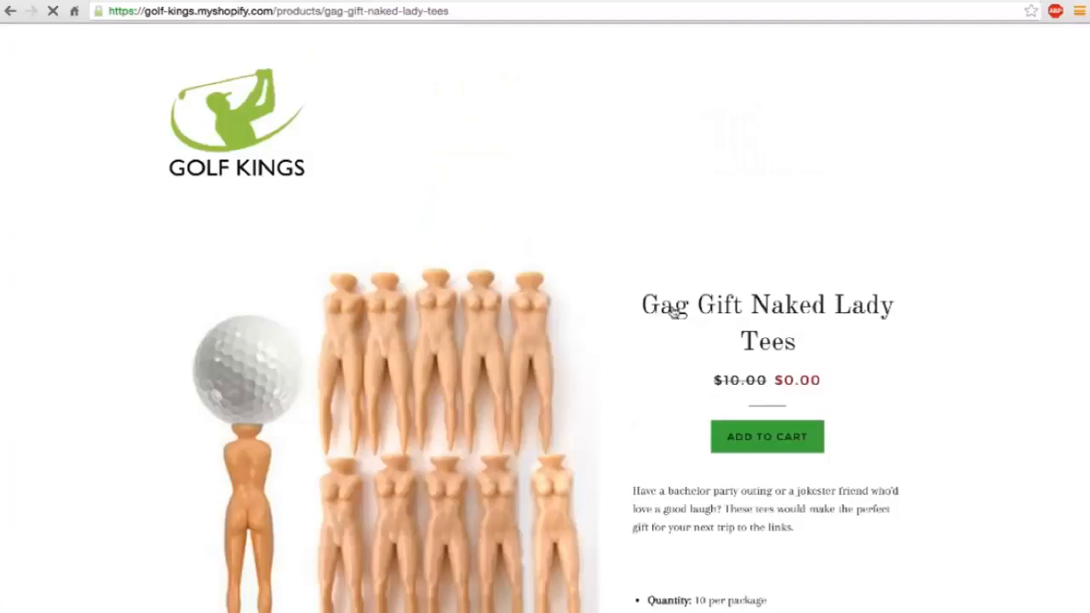
{"action": "scroll", "coordinate": [673, 313], "scroll_direction": "down", "scroll_amount": 2}
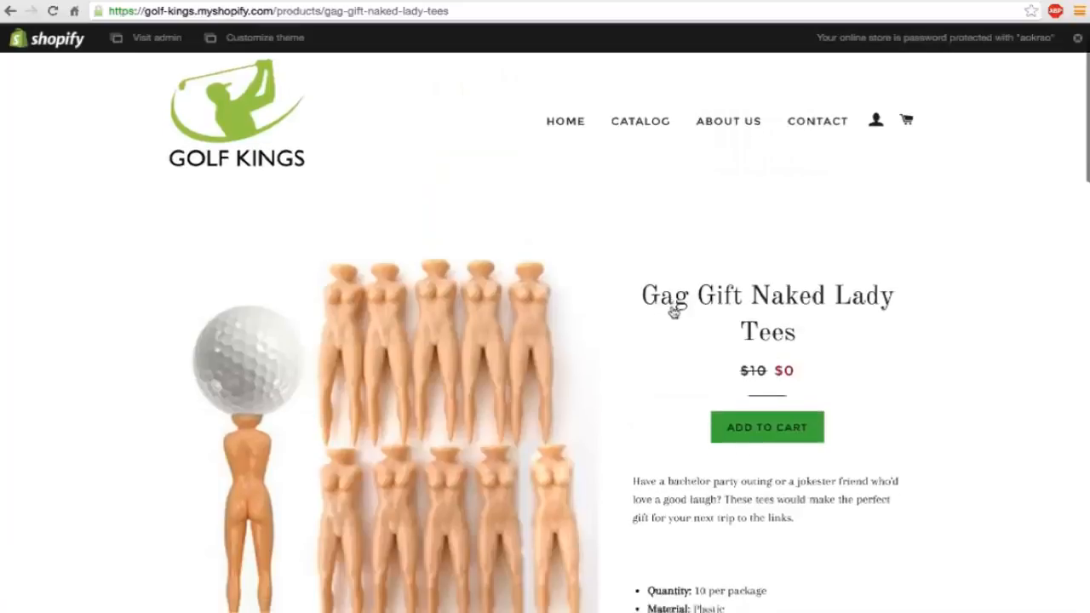
{"action": "scroll", "coordinate": [647, 204], "scroll_direction": "up", "scroll_amount": 2}
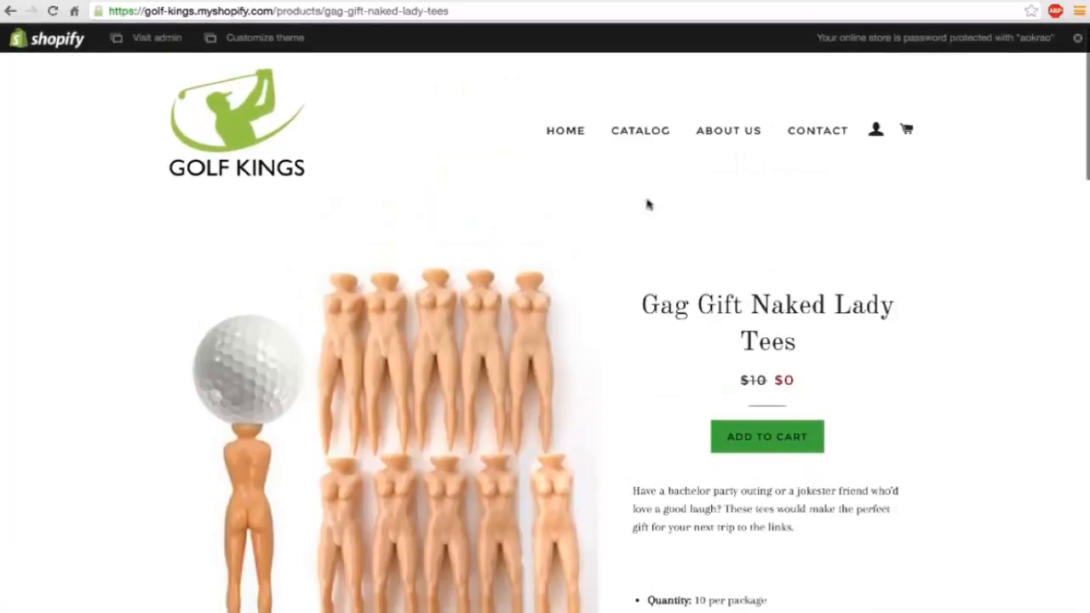
Browse the storefront catalog and review the product page of the Retractable 6 ft Stainless Steel Golf Ball Retriever.
{"action": "left_click", "coordinate": [635, 128]}
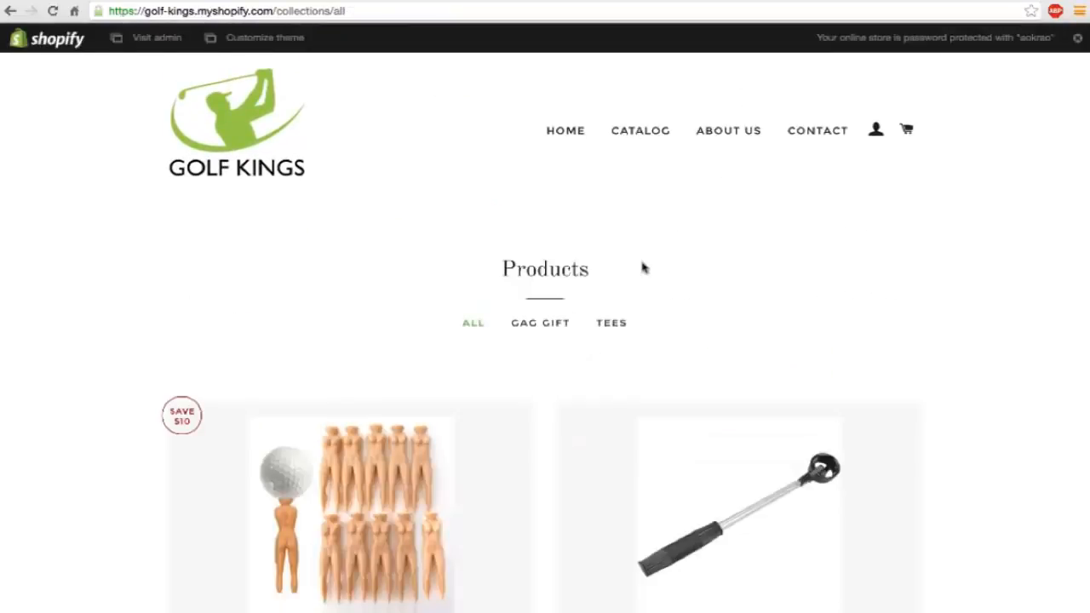
{"action": "scroll", "coordinate": [643, 267], "scroll_direction": "down", "scroll_amount": 2}
{"action": "scroll", "coordinate": [643, 268], "scroll_direction": "down", "scroll_amount": 2}
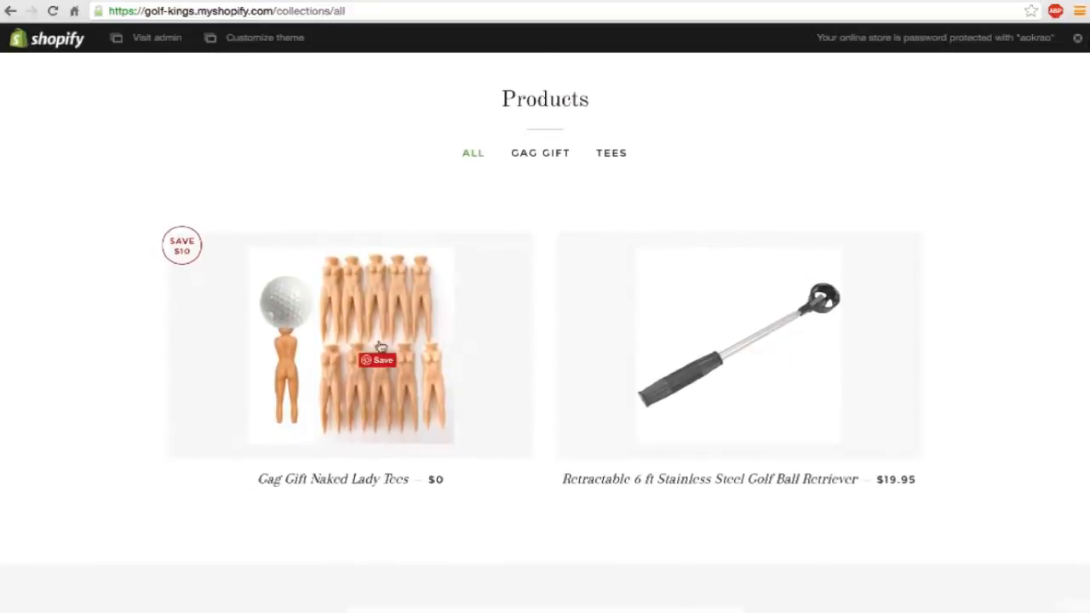
{"action": "left_click", "coordinate": [626, 369]}
{"action": "scroll", "coordinate": [626, 369], "scroll_direction": "down", "scroll_amount": 2}
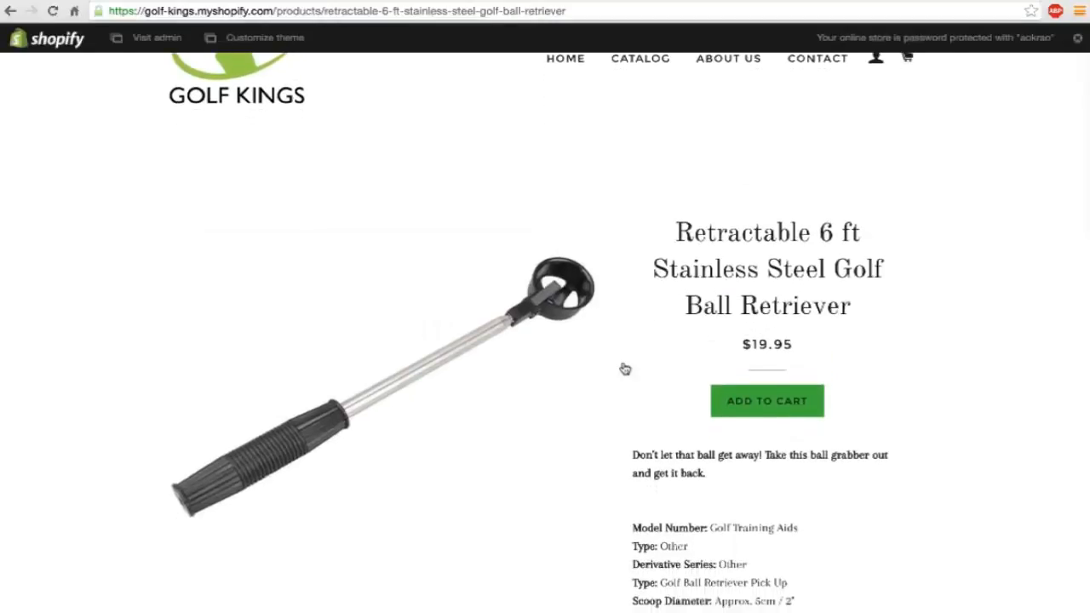
{"action": "scroll", "coordinate": [625, 369], "scroll_direction": "down", "scroll_amount": 10}
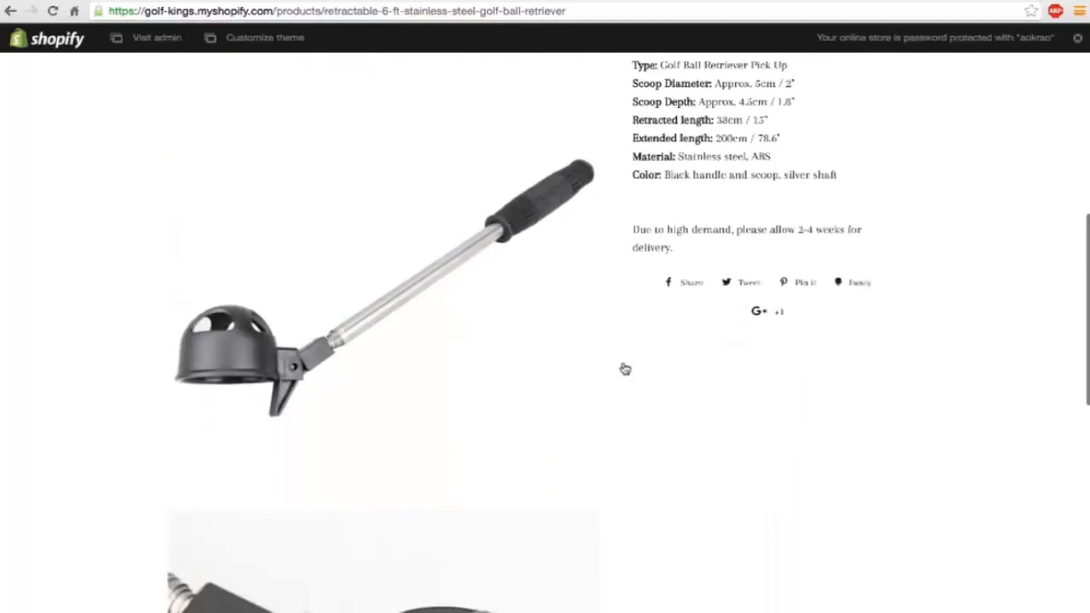
{"action": "scroll", "coordinate": [626, 369], "scroll_direction": "down", "scroll_amount": 8}
{"action": "scroll", "coordinate": [625, 369], "scroll_direction": "up", "scroll_amount": 15}
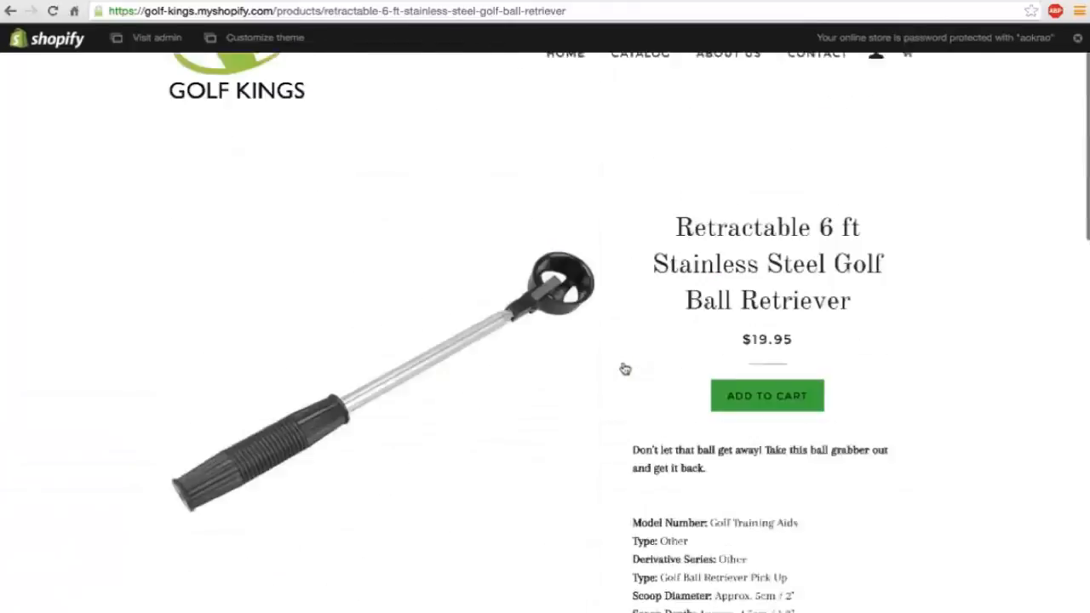
{"action": "scroll", "coordinate": [626, 369], "scroll_direction": "up", "scroll_amount": 2}
Return to the store admin, open the Boost Sales by Beeketing app and start creating the first custom up-sell offer.
{"action": "left_click", "coordinate": [153, 38]}
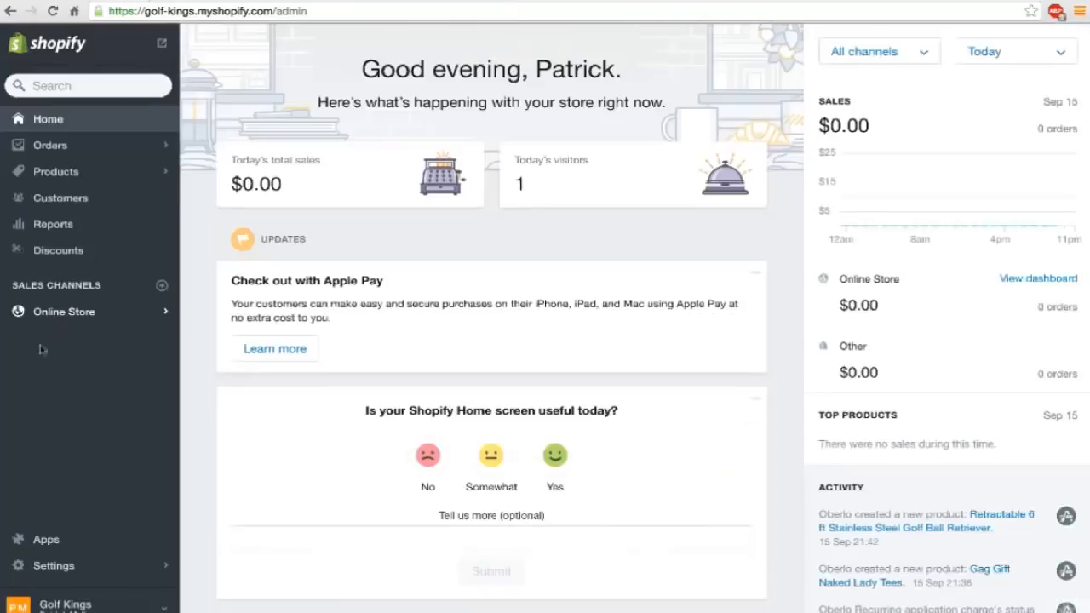
{"action": "left_click", "coordinate": [48, 542]}
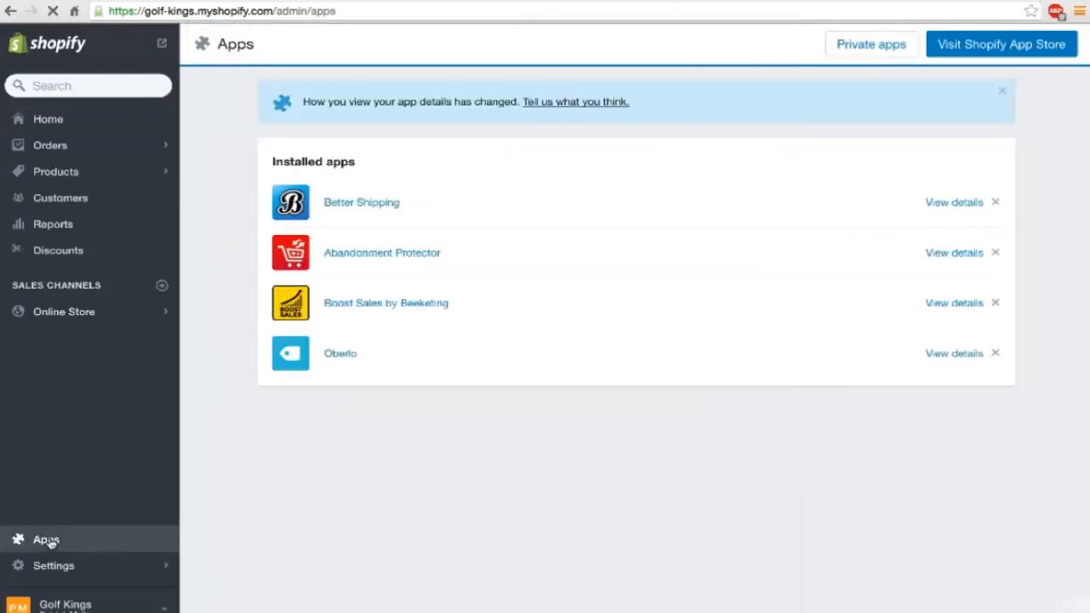
{"action": "left_click", "coordinate": [362, 307]}
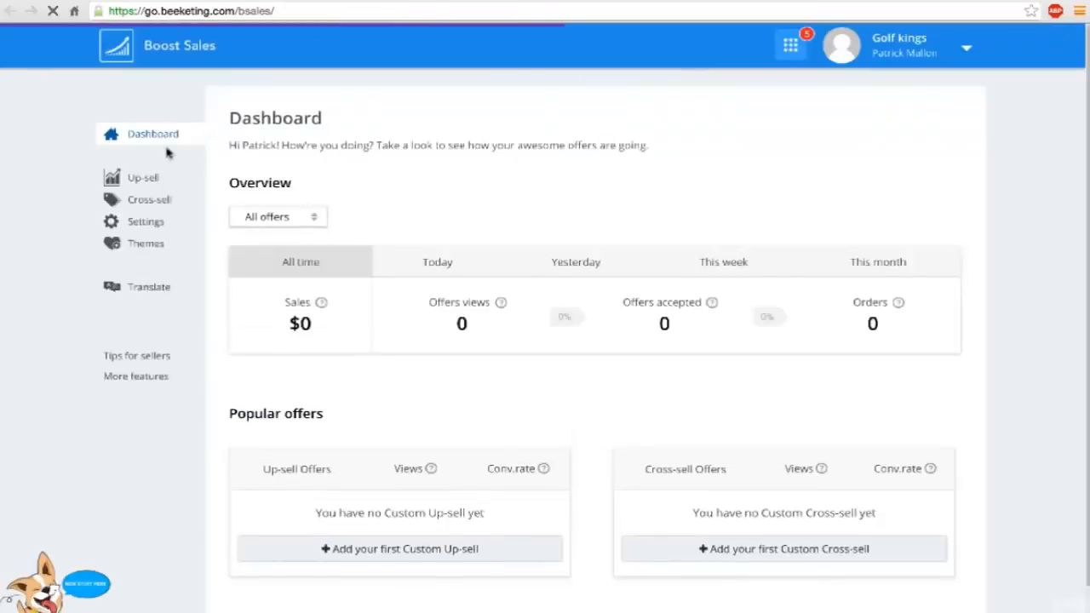
{"action": "left_click", "coordinate": [135, 180]}
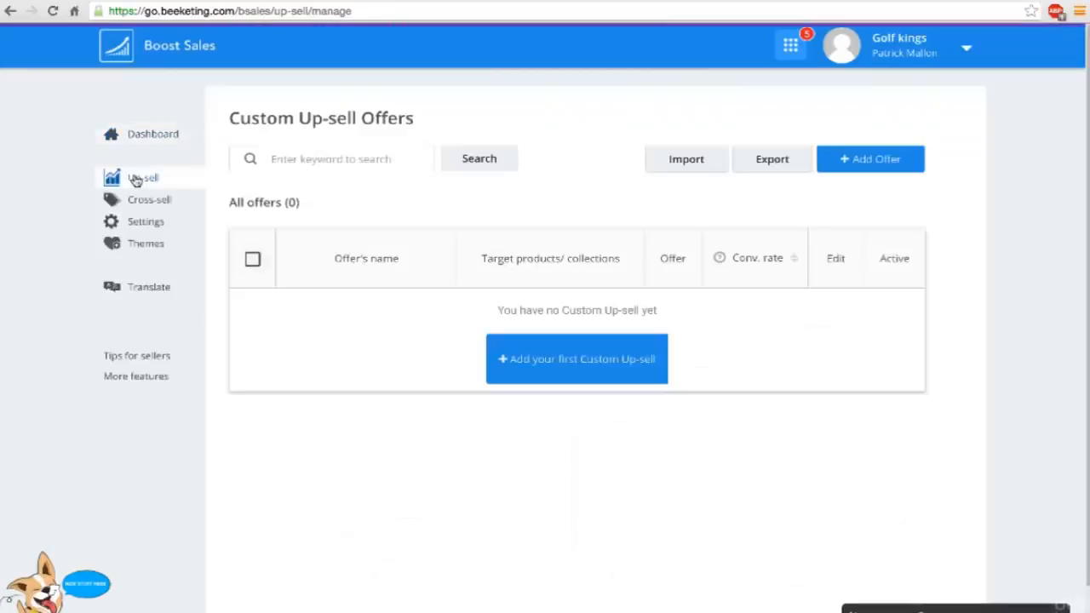
{"action": "left_click", "coordinate": [537, 358]}
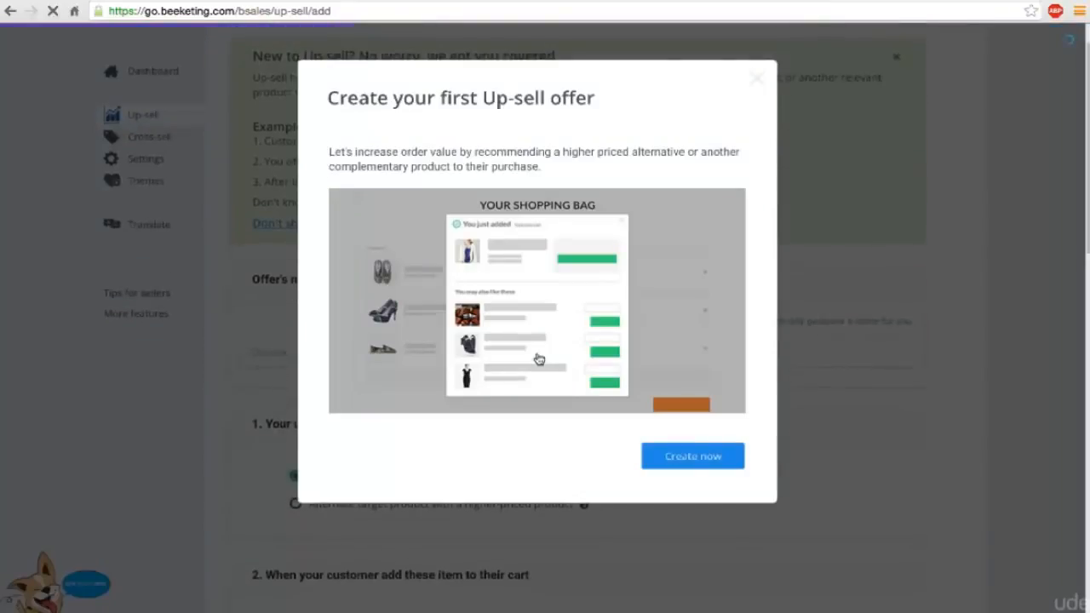
{"action": "left_click", "coordinate": [703, 458]}
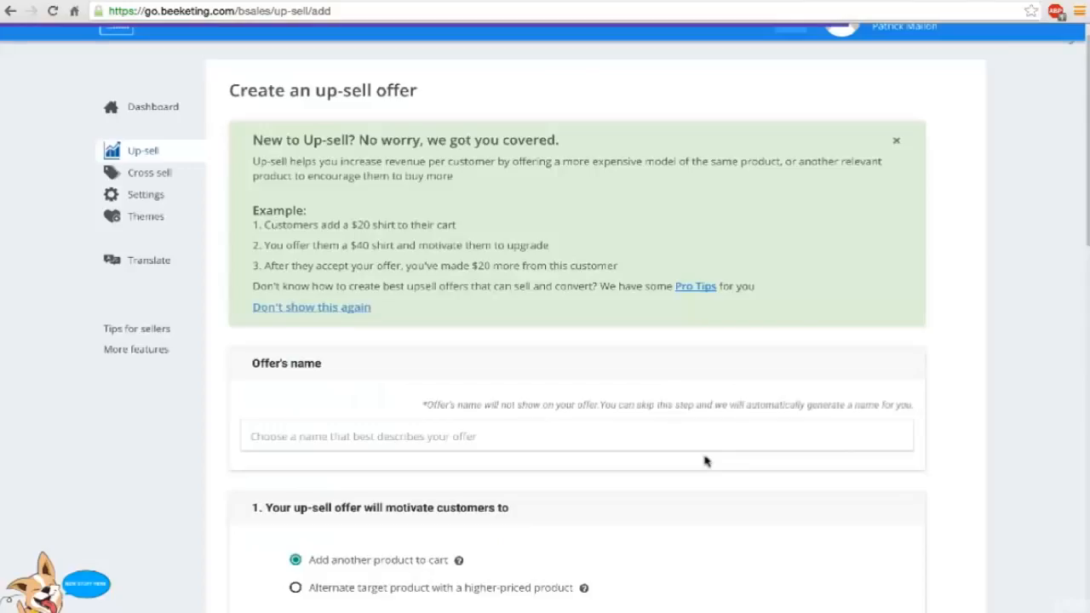
Name the up-sell offer "first boost".
{"action": "scroll", "coordinate": [515, 267], "scroll_direction": "down", "scroll_amount": 3}
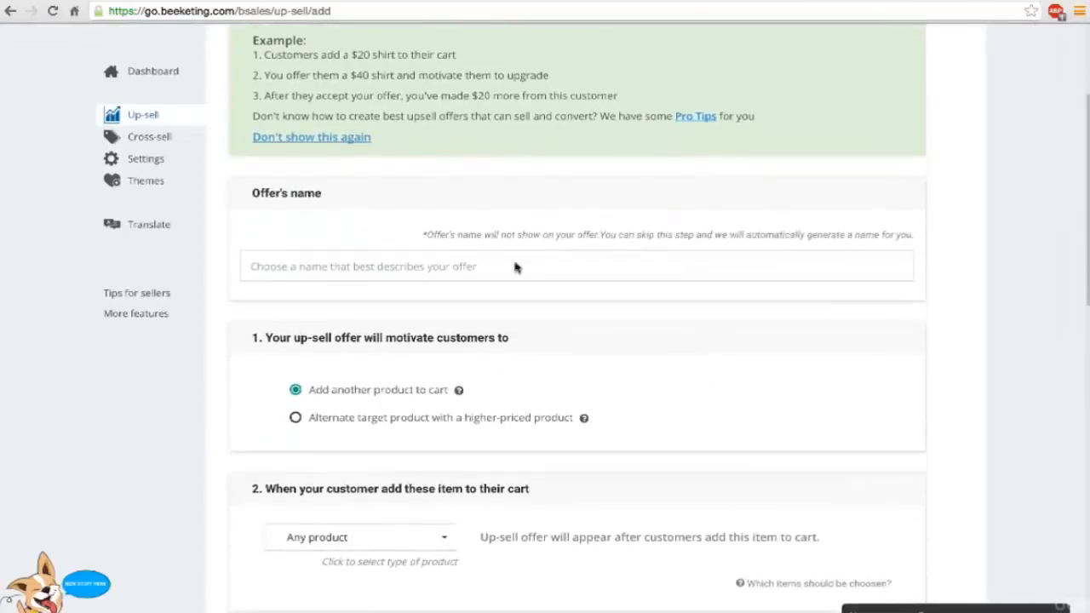
{"action": "left_click", "coordinate": [362, 268]}
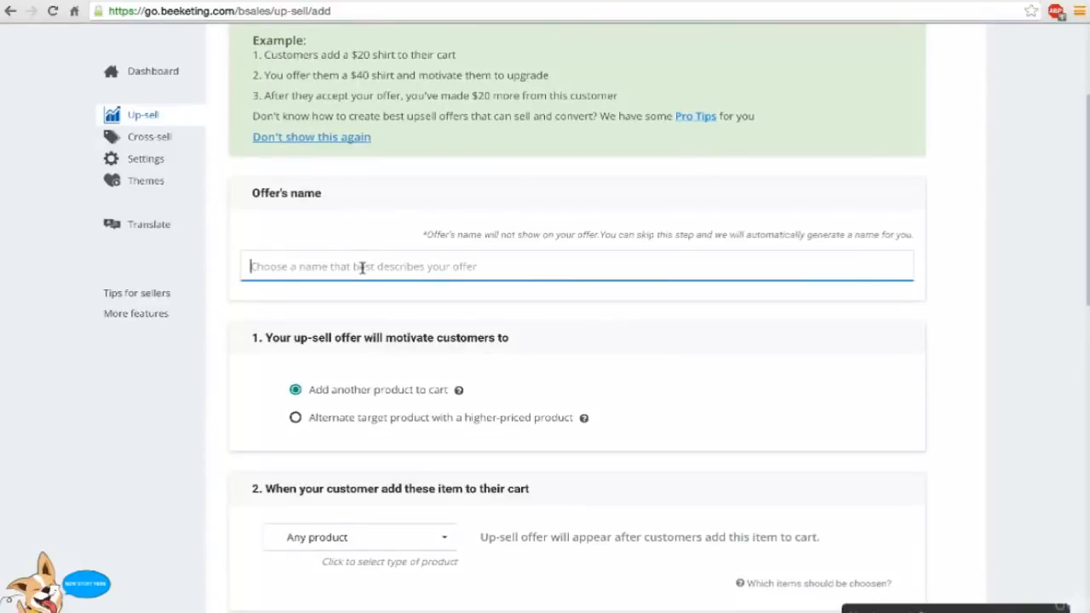
{"action": "type", "text": "first boost"}
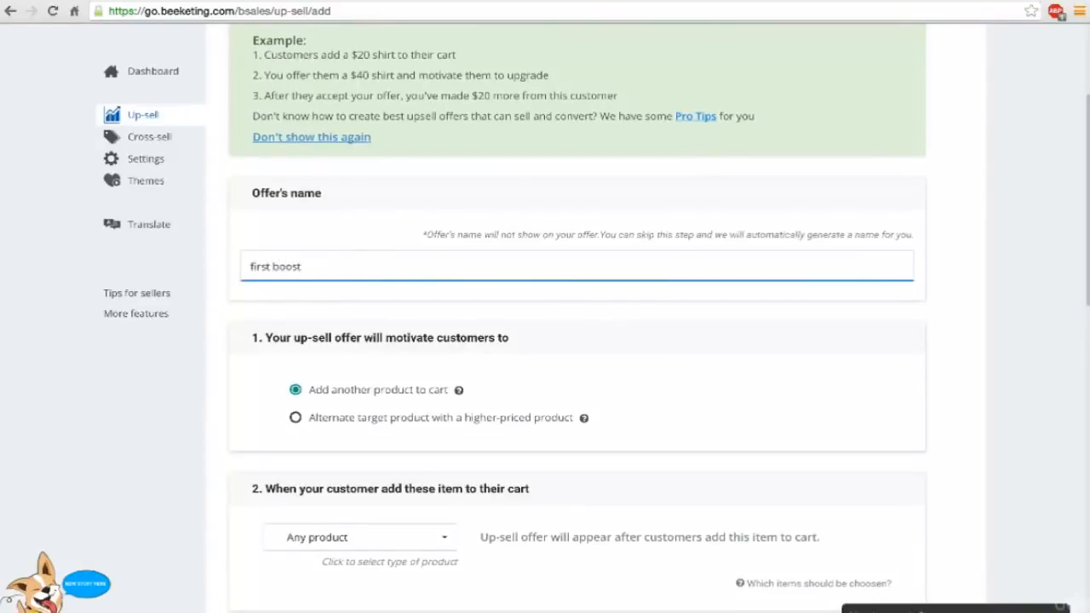
Make the up-sell offer trigger on specific products and select Gag Gift Naked Lady Tees as the item added to the cart.
{"action": "scroll", "coordinate": [349, 341], "scroll_direction": "down", "scroll_amount": 3}
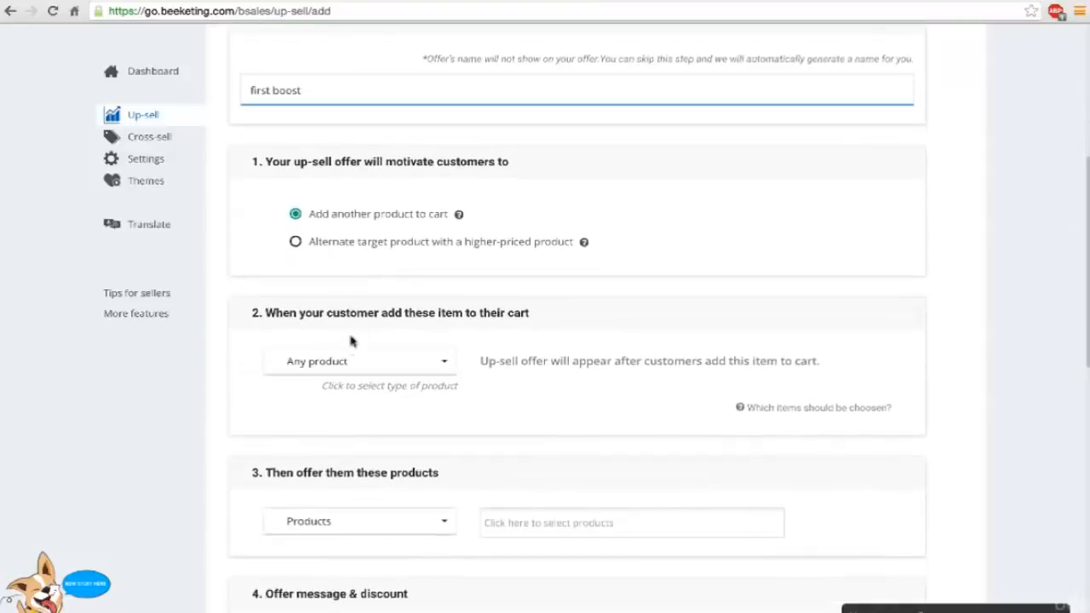
{"action": "left_click", "coordinate": [353, 362]}
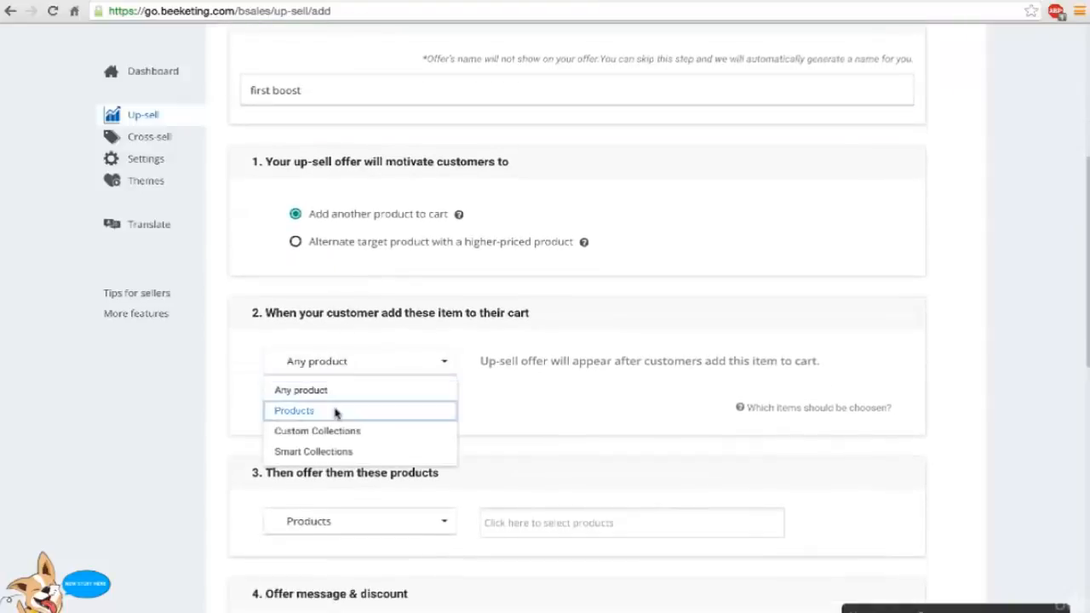
{"action": "left_click", "coordinate": [294, 410]}
{"action": "left_click", "coordinate": [518, 368]}
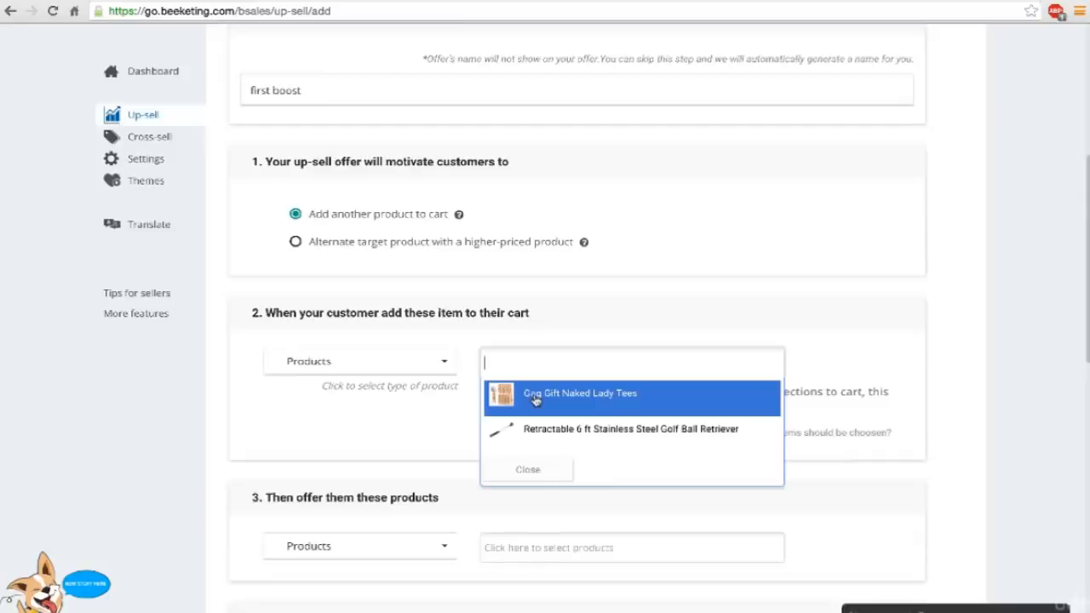
{"action": "left_click", "coordinate": [535, 397]}
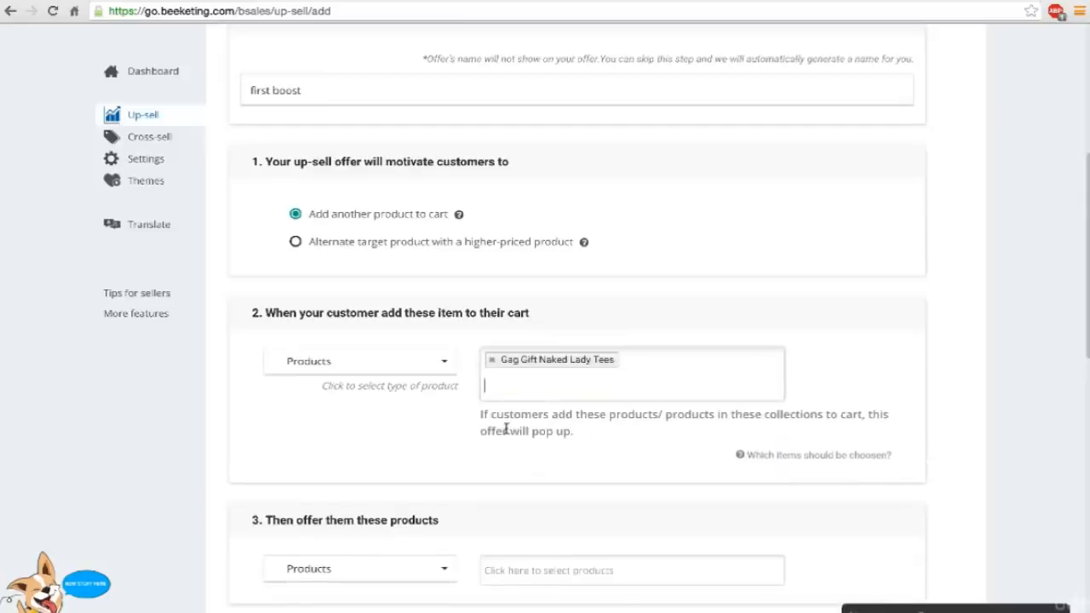
Keep the offered item type as Products and select the Retractable 6 ft Stainless Steel Golf Ball Retriever as the up-sell product.
{"action": "scroll", "coordinate": [506, 430], "scroll_direction": "down", "scroll_amount": 3}
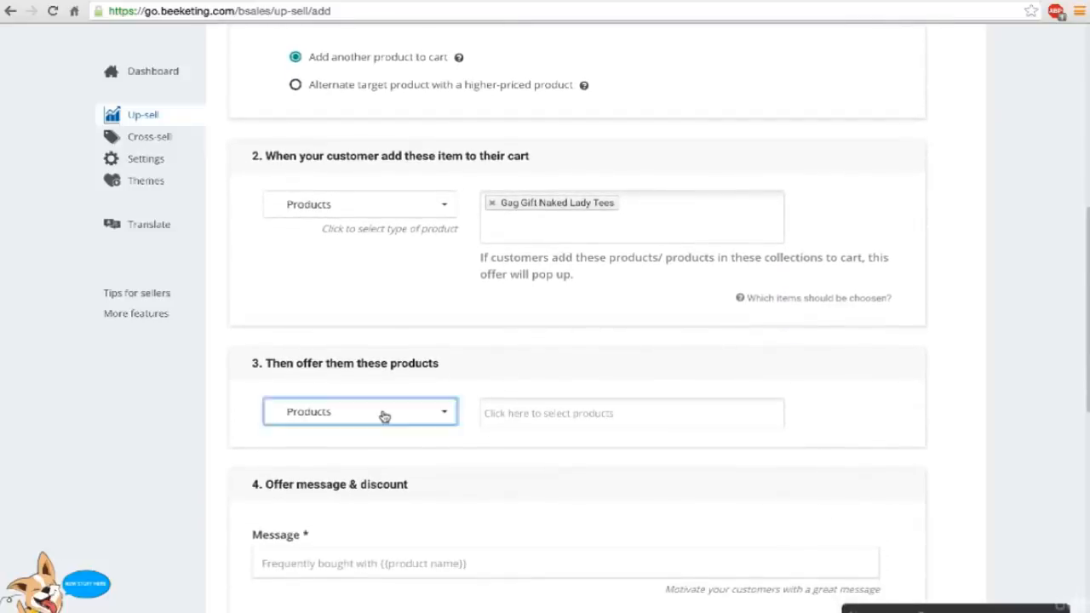
{"action": "left_click", "coordinate": [384, 416]}
{"action": "left_click", "coordinate": [401, 375]}
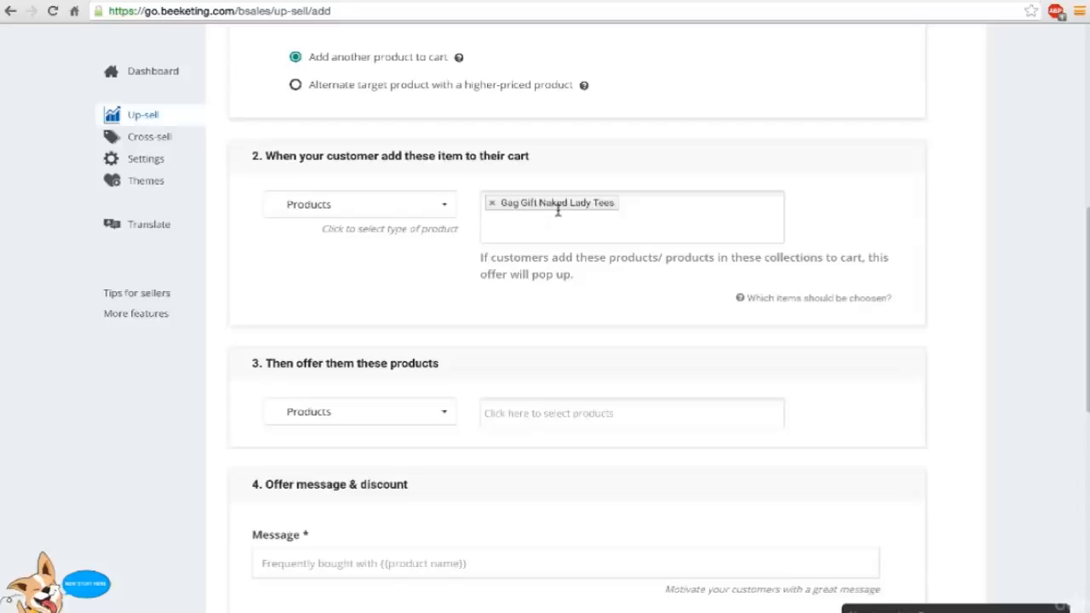
{"action": "left_click", "coordinate": [501, 414]}
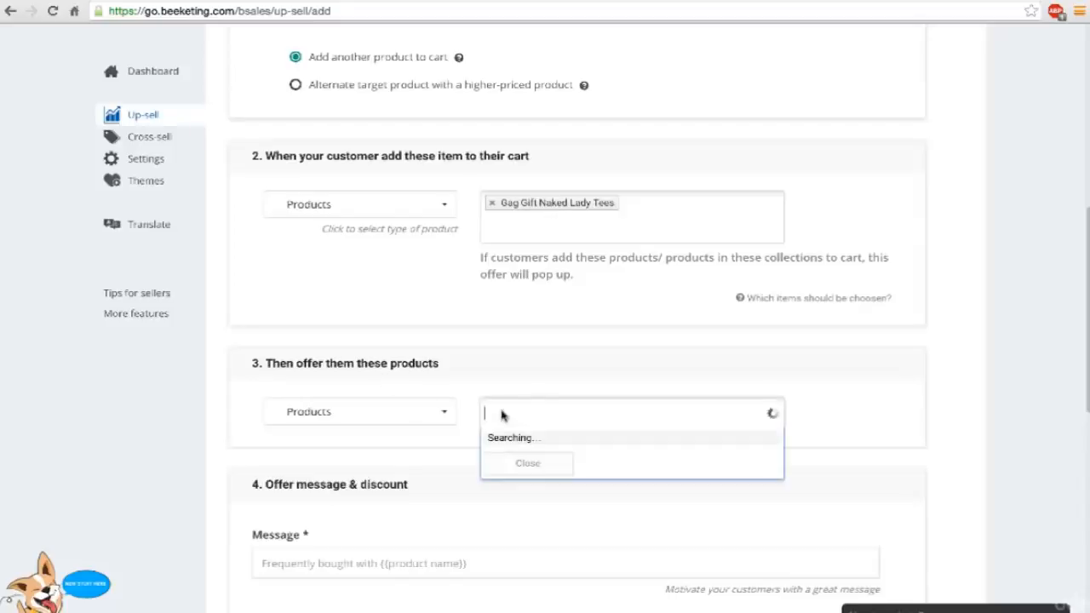
{"action": "left_click", "coordinate": [505, 479]}
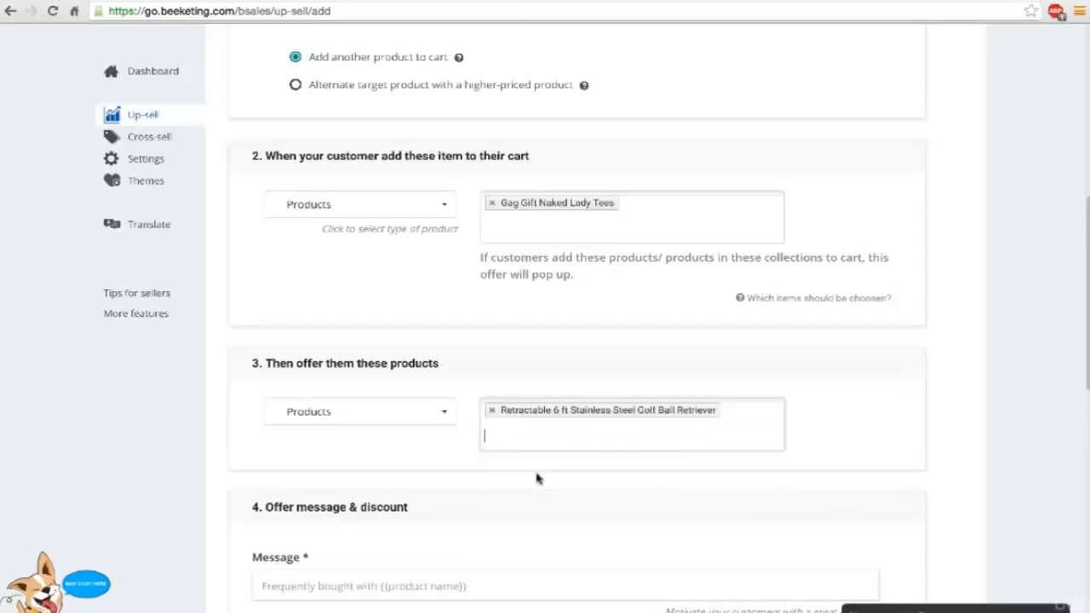
Set the up-sell offer's message to the suggested text "Frequently bought with {{product name}}".
{"action": "scroll", "coordinate": [537, 478], "scroll_direction": "down", "scroll_amount": 3}
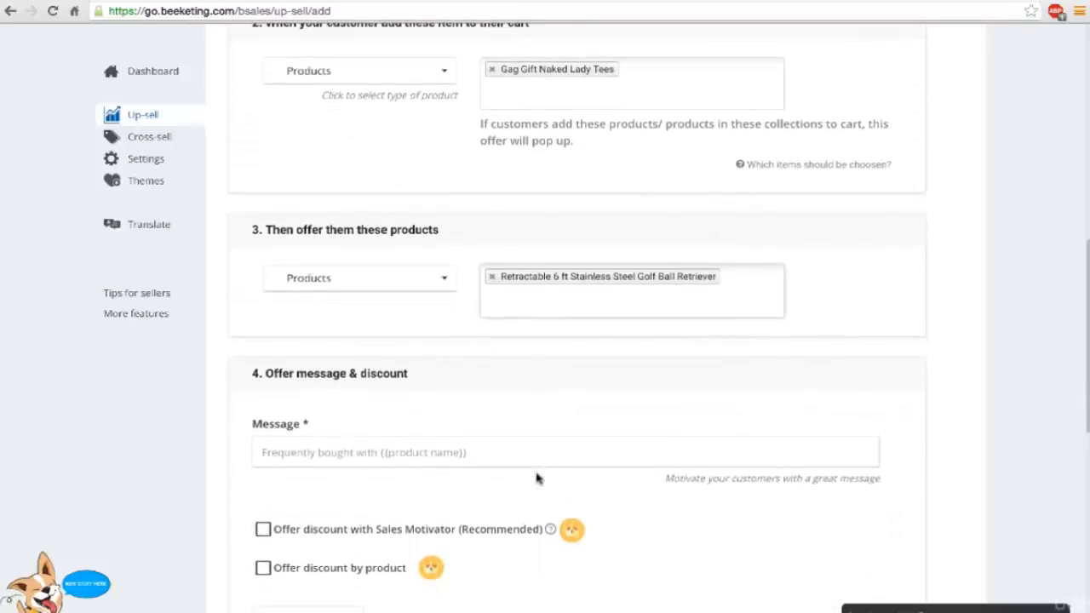
{"action": "scroll", "coordinate": [537, 479], "scroll_direction": "down", "scroll_amount": 2}
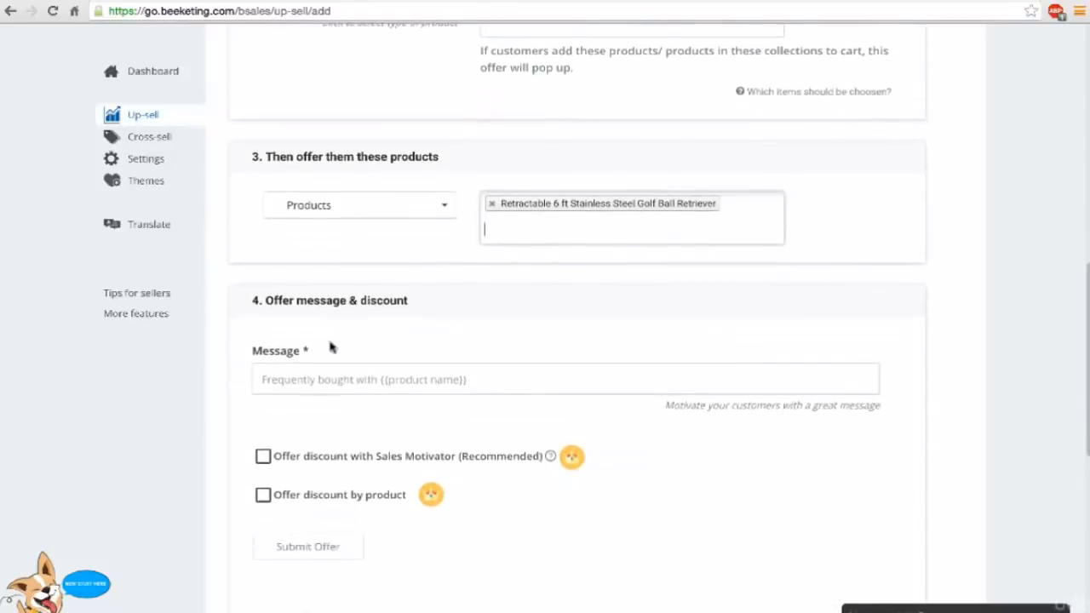
{"action": "left_click", "coordinate": [343, 372]}
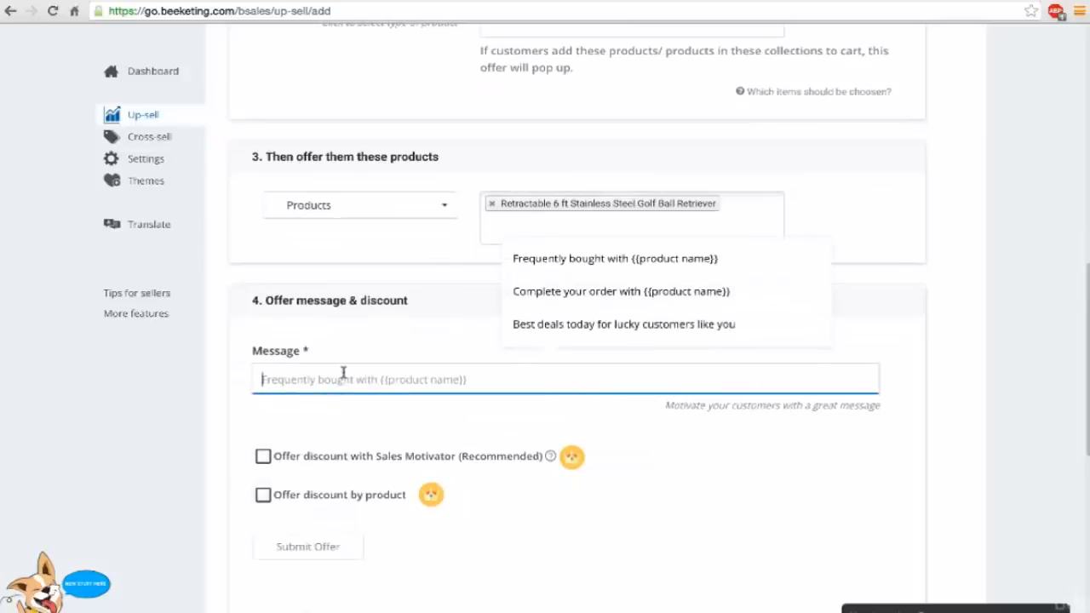
{"action": "left_click", "coordinate": [549, 267]}
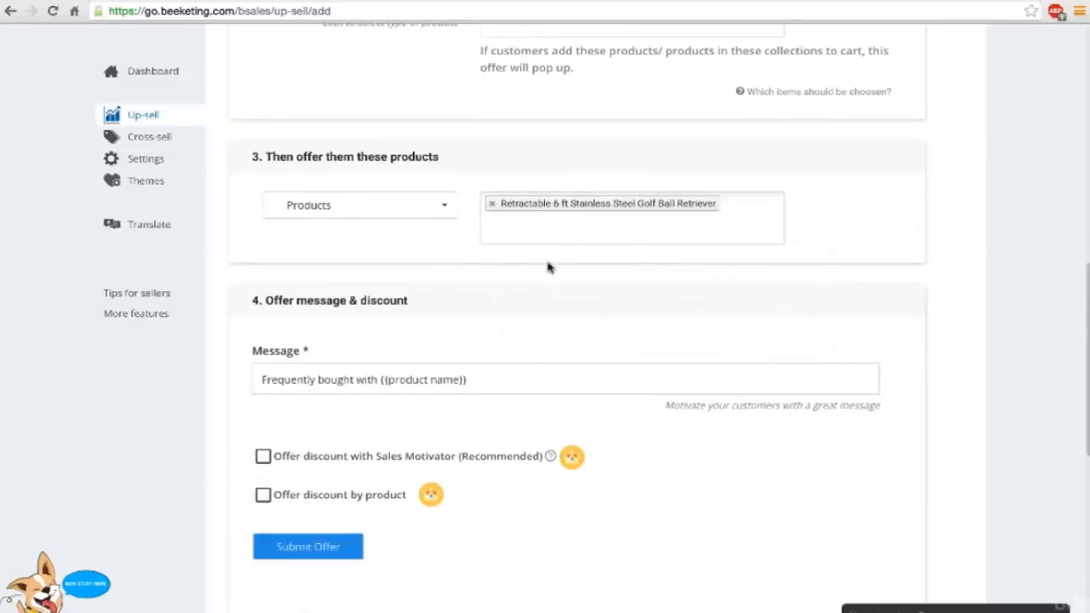
Submit the up-sell offer with both discount options left off.
{"action": "scroll", "coordinate": [192, 398], "scroll_direction": "down", "scroll_amount": 1}
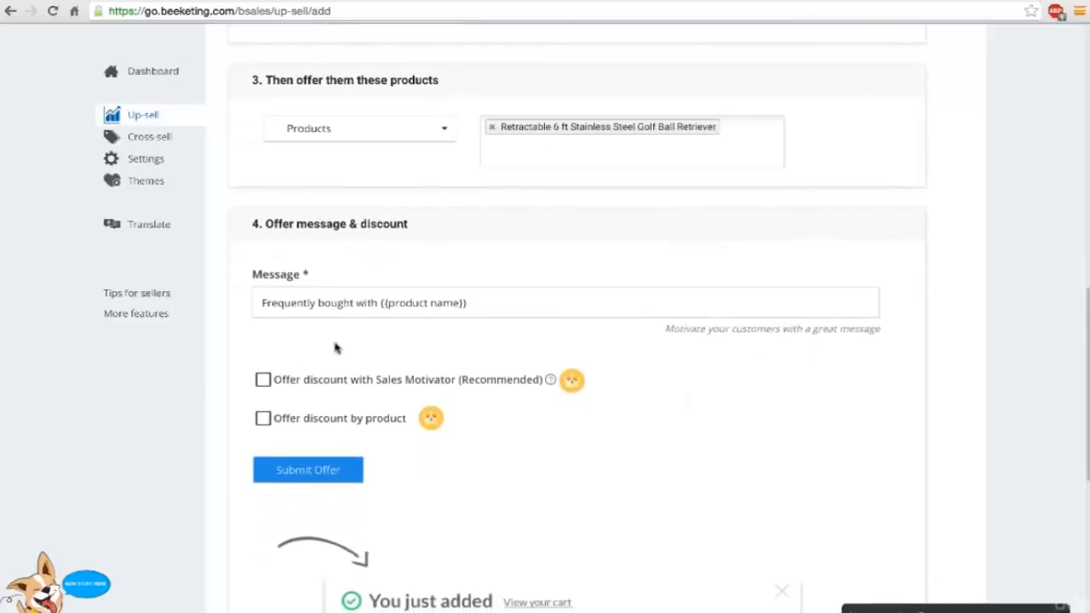
{"action": "scroll", "coordinate": [227, 388], "scroll_direction": "down", "scroll_amount": 1}
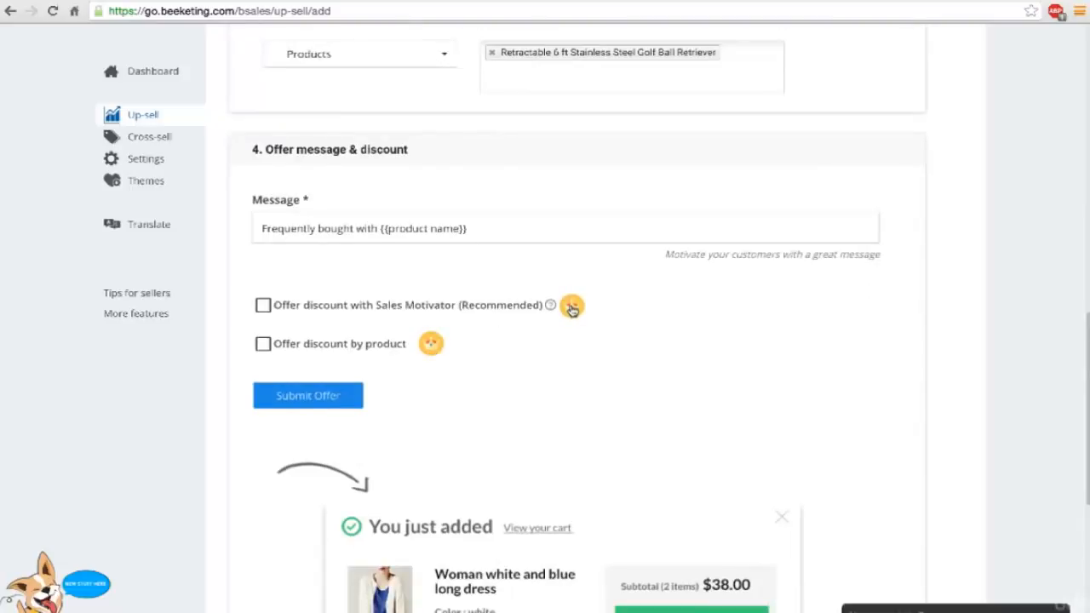
{"action": "mouse_move", "coordinate": [573, 309]}
{"action": "scroll", "coordinate": [412, 356], "scroll_direction": "down", "scroll_amount": 5}
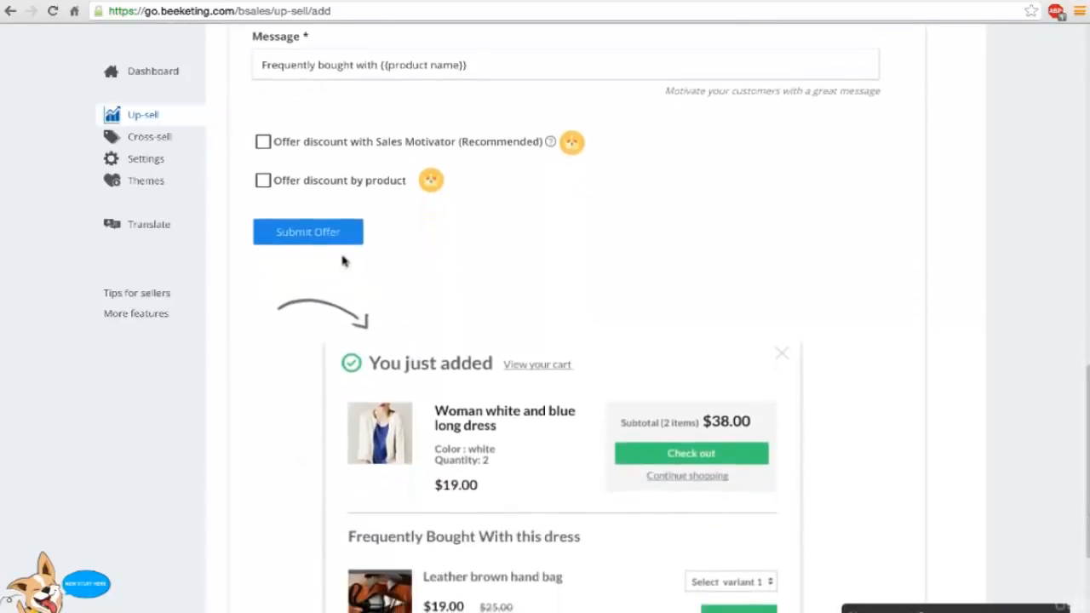
{"action": "scroll", "coordinate": [317, 241], "scroll_direction": "up", "scroll_amount": 3}
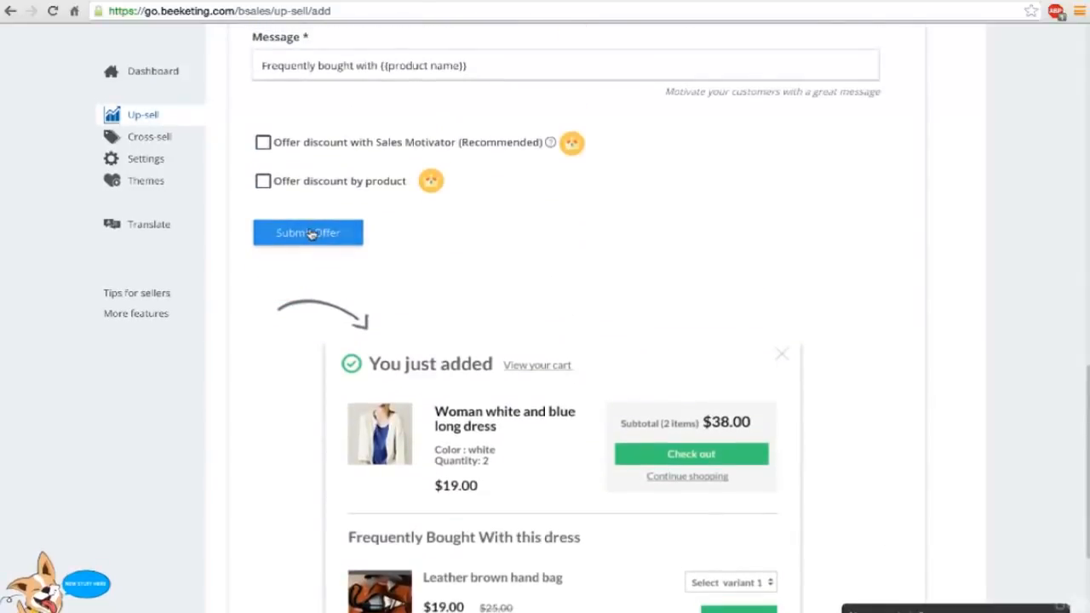
{"action": "left_click", "coordinate": [311, 234]}
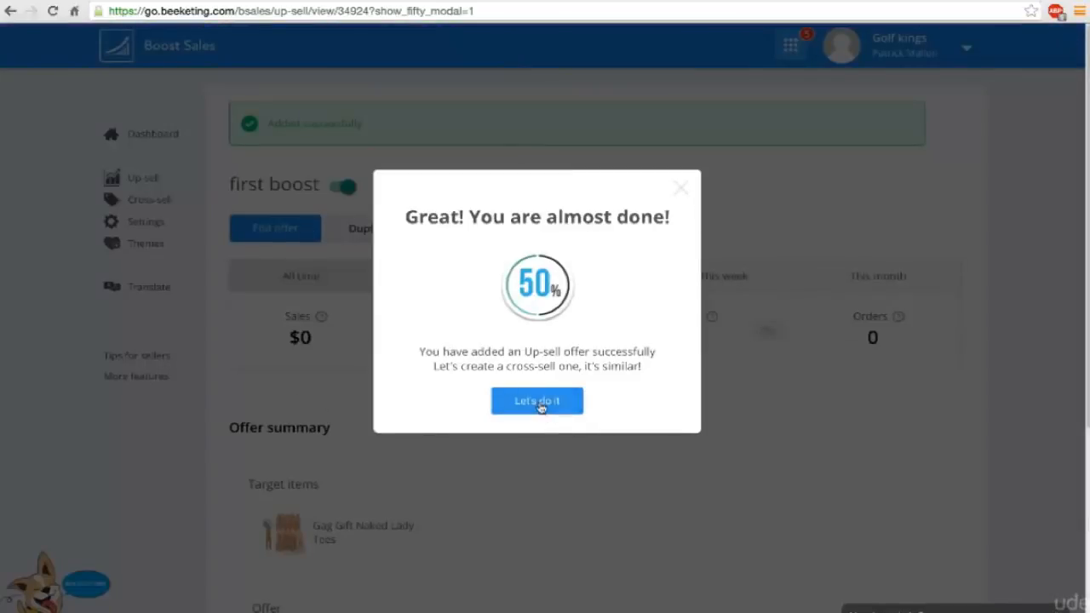
Dismiss the cross-sell suggestion and review the first boost offer's summary with its target item and offered product.
{"action": "left_click", "coordinate": [681, 189]}
{"action": "scroll", "coordinate": [680, 195], "scroll_direction": "down", "scroll_amount": 1}
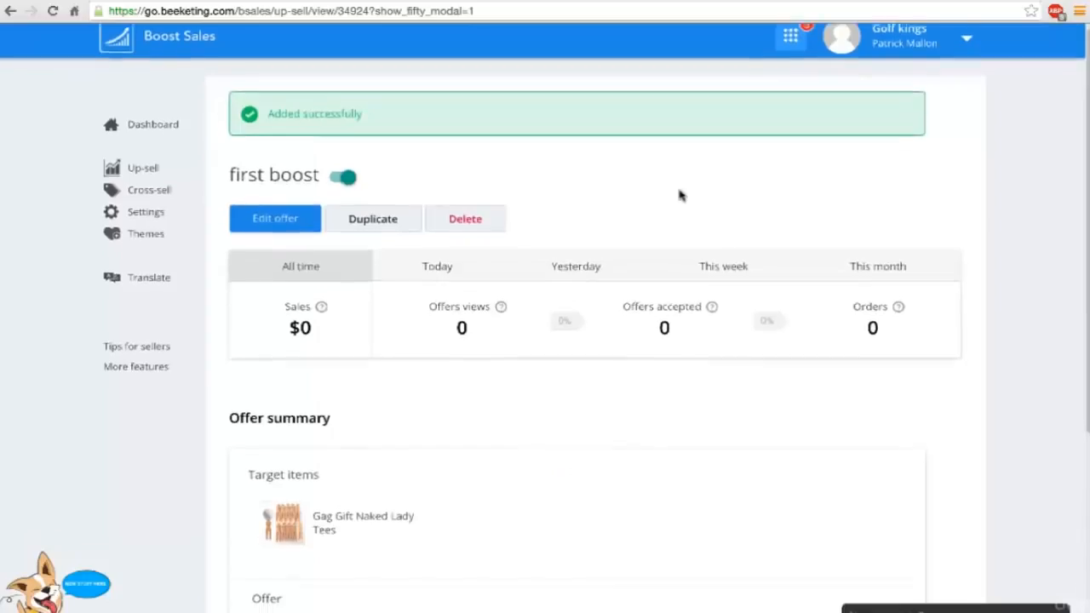
{"action": "scroll", "coordinate": [680, 195], "scroll_direction": "down", "scroll_amount": 3}
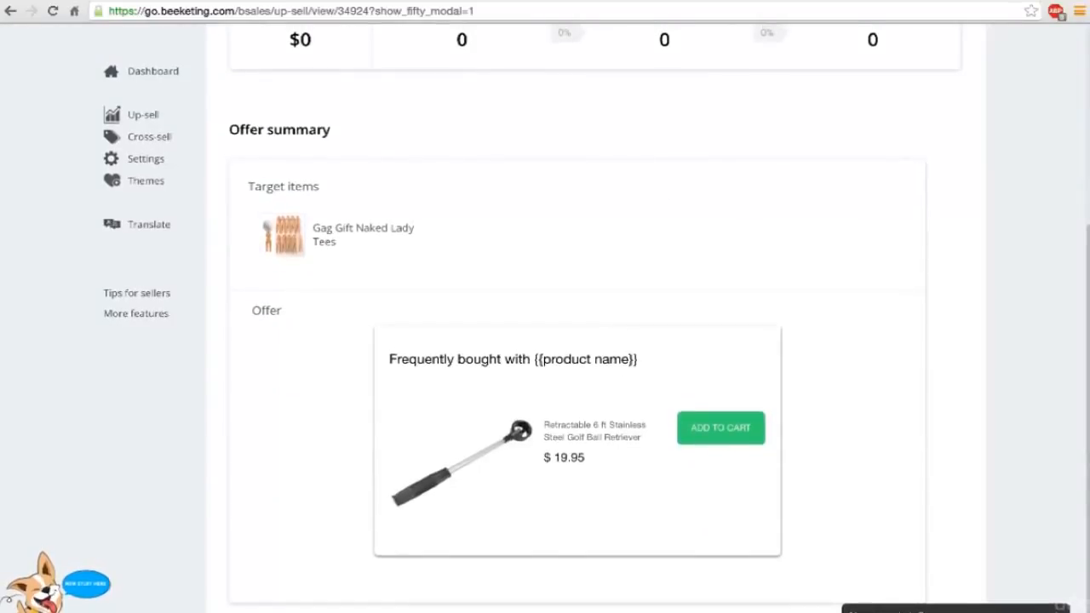
Switch to the Golf Kings storefront, open the Gag Gift Naked Lady Tees product page and add the tees to the cart.
{"action": "left_click", "coordinate": [423, 7]}
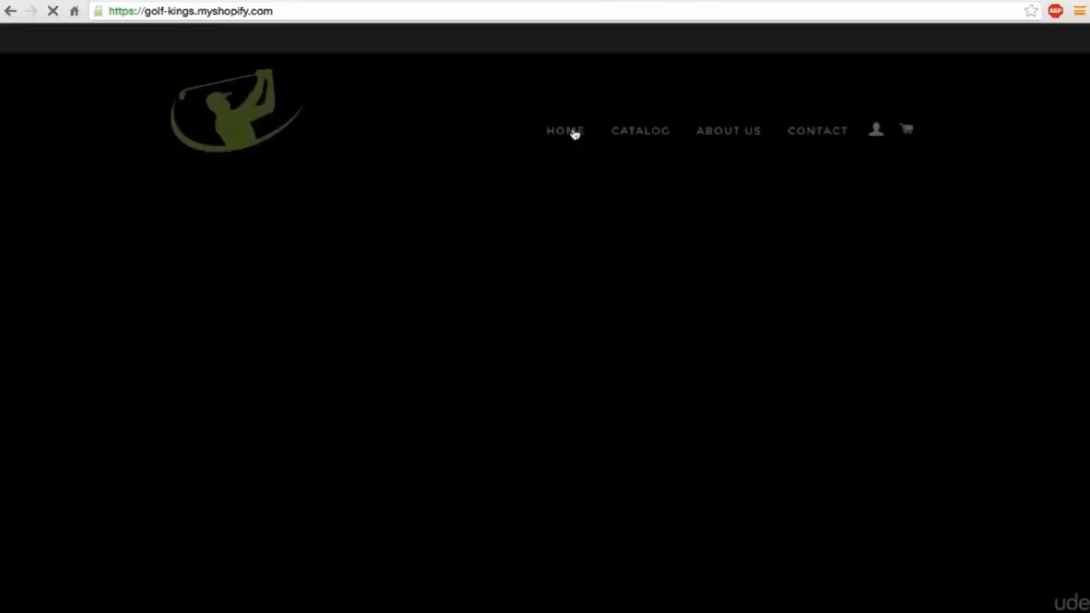
{"action": "scroll", "coordinate": [528, 366], "scroll_direction": "down", "scroll_amount": 7}
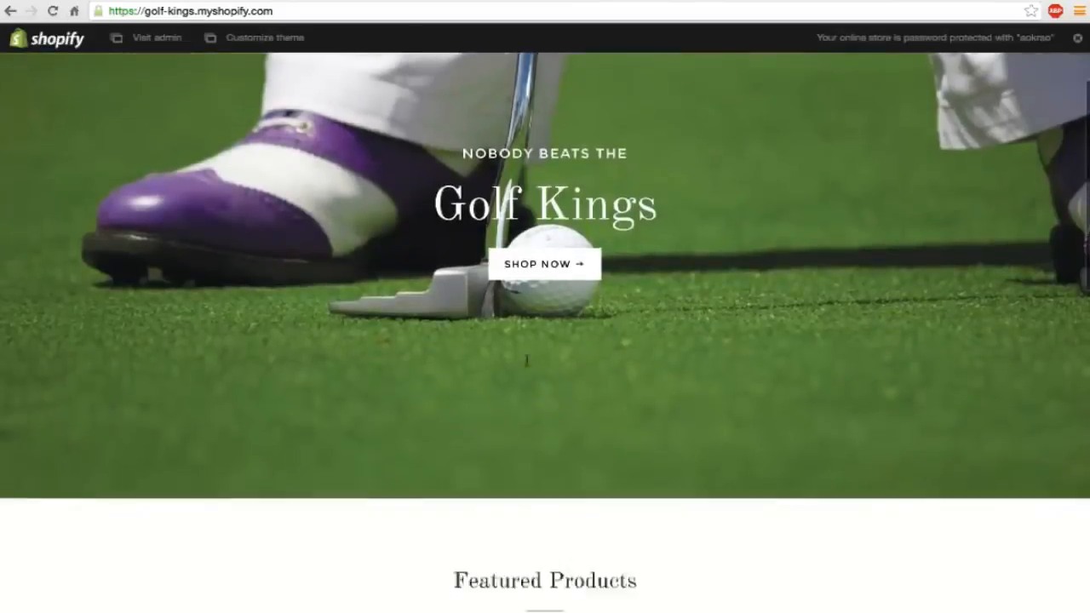
{"action": "left_click", "coordinate": [527, 366]}
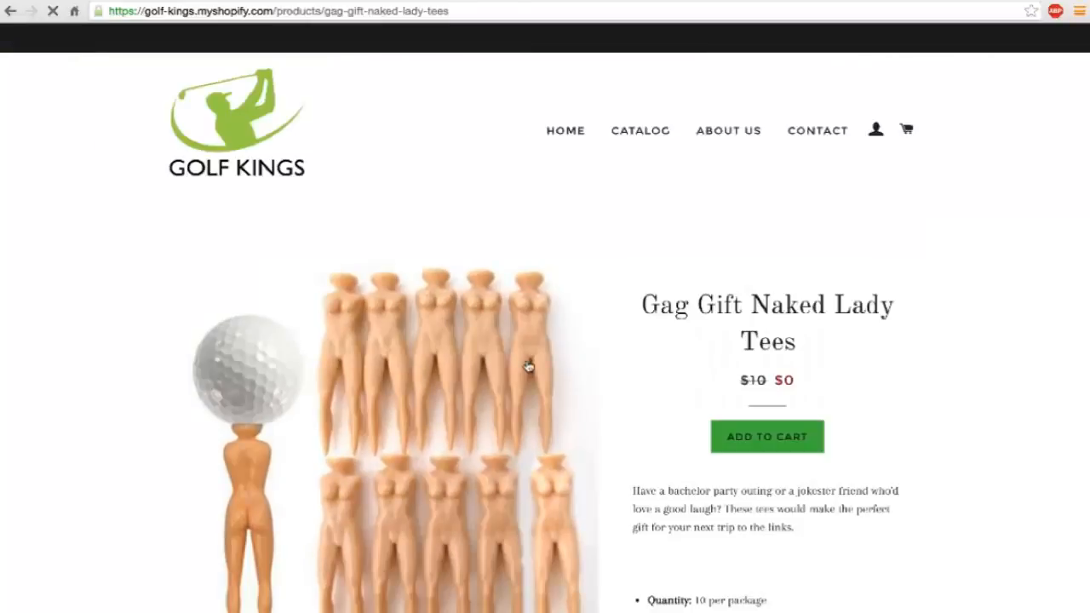
{"action": "scroll", "coordinate": [526, 365], "scroll_direction": "down", "scroll_amount": 1}
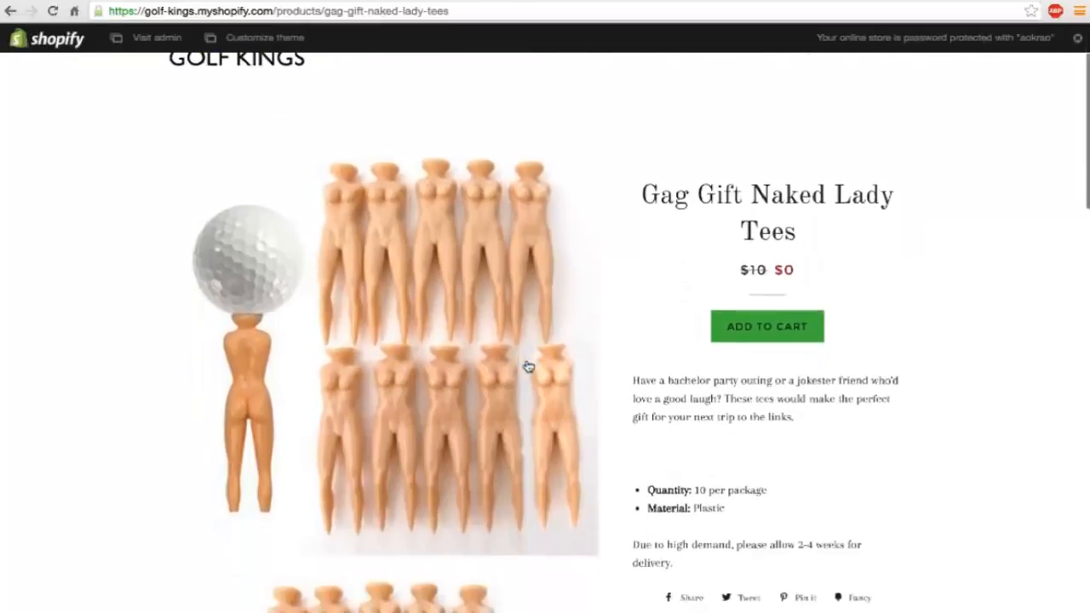
{"action": "left_click", "coordinate": [762, 338]}
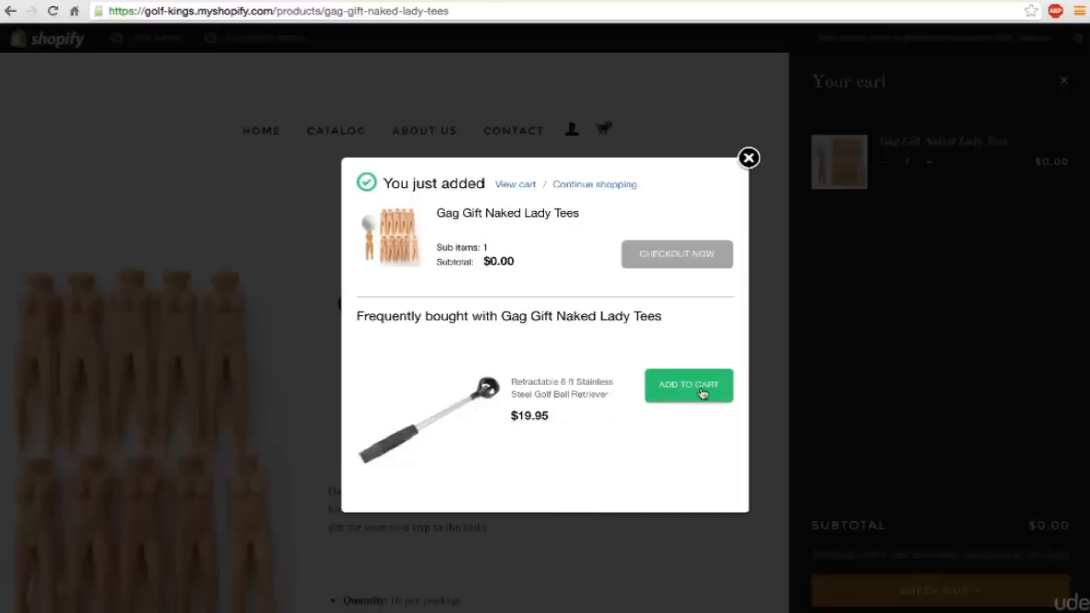
Accept the Retractable 6 ft Stainless Steel Golf Ball Retriever up-sell and proceed through the cart to checkout.
{"action": "left_click", "coordinate": [701, 393]}
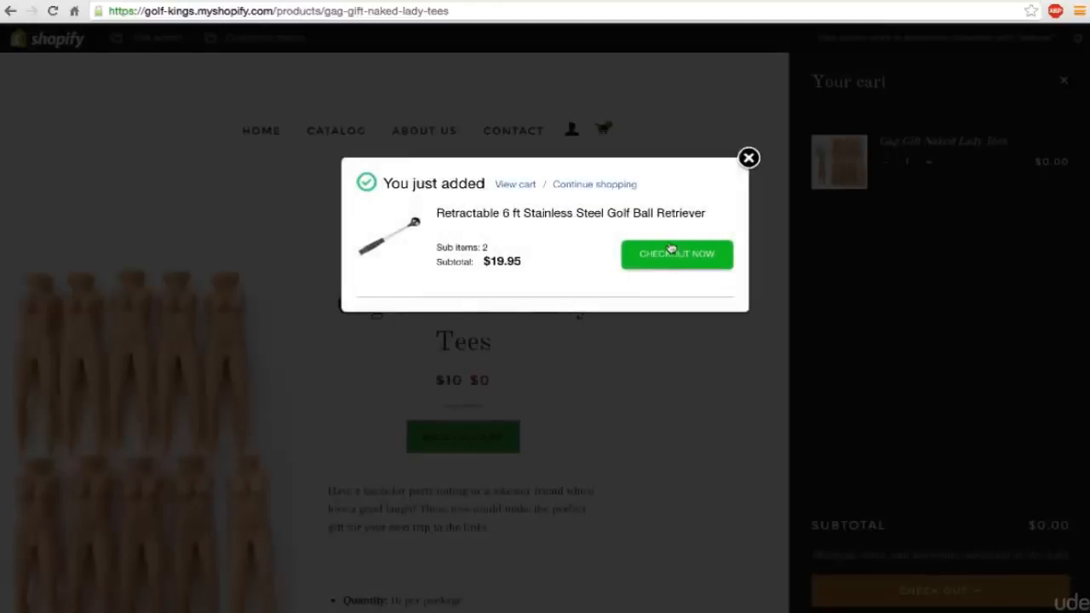
{"action": "left_click", "coordinate": [670, 253]}
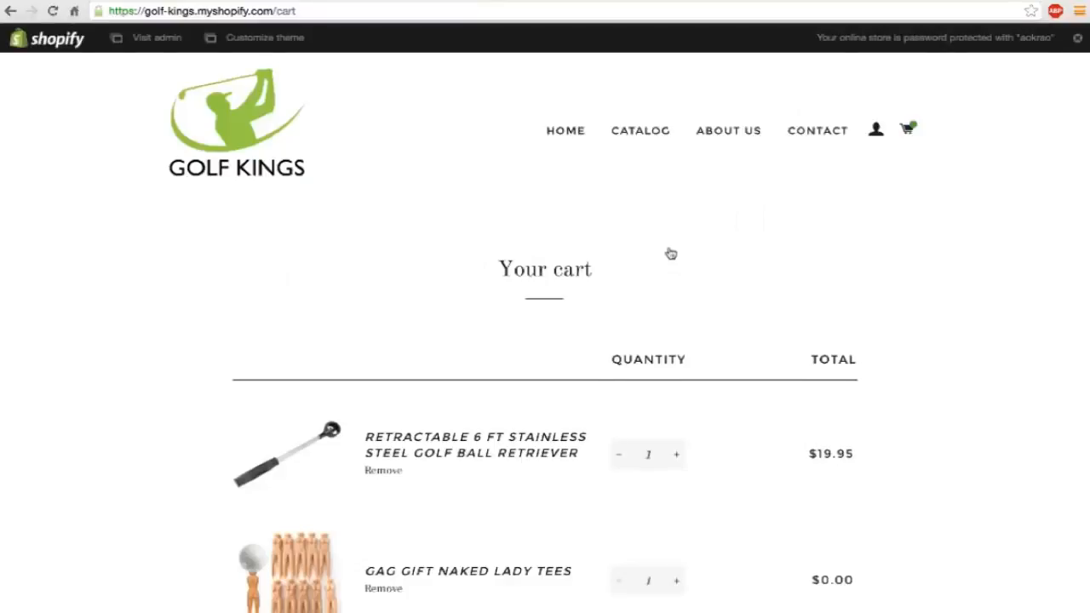
{"action": "scroll", "coordinate": [671, 253], "scroll_direction": "down", "scroll_amount": 1}
{"action": "scroll", "coordinate": [670, 253], "scroll_direction": "down", "scroll_amount": 1}
{"action": "scroll", "coordinate": [689, 378], "scroll_direction": "down", "scroll_amount": 1}
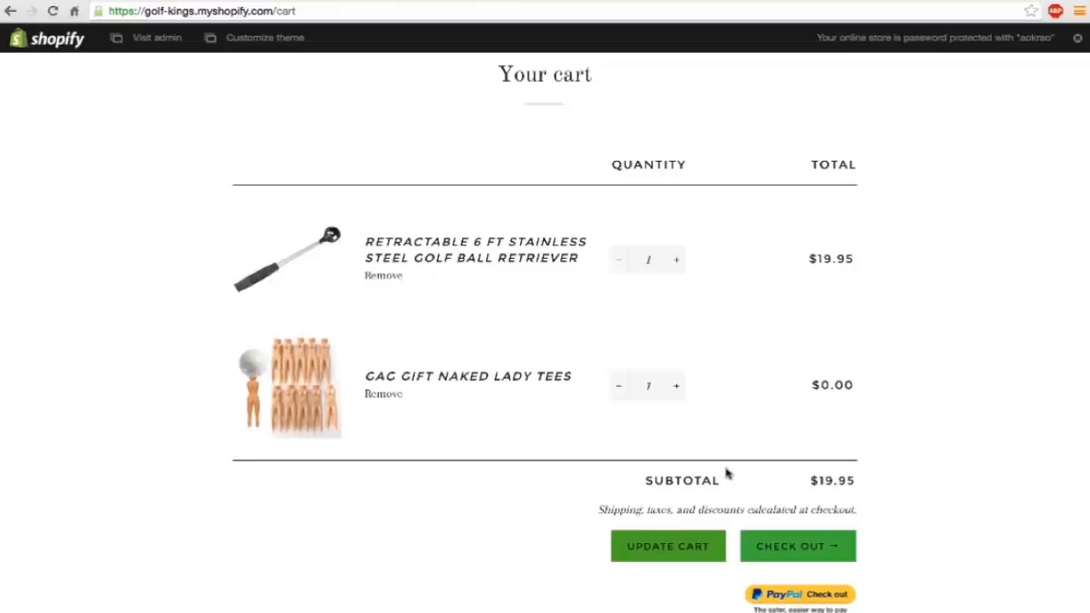
{"action": "scroll", "coordinate": [726, 474], "scroll_direction": "down", "scroll_amount": 1}
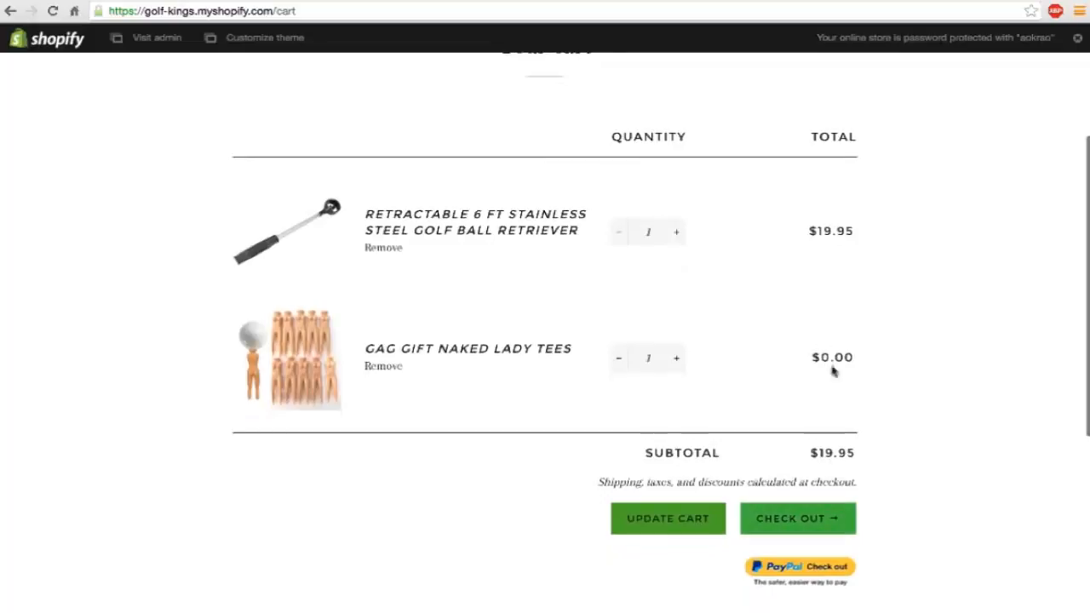
{"action": "left_click", "coordinate": [787, 519]}
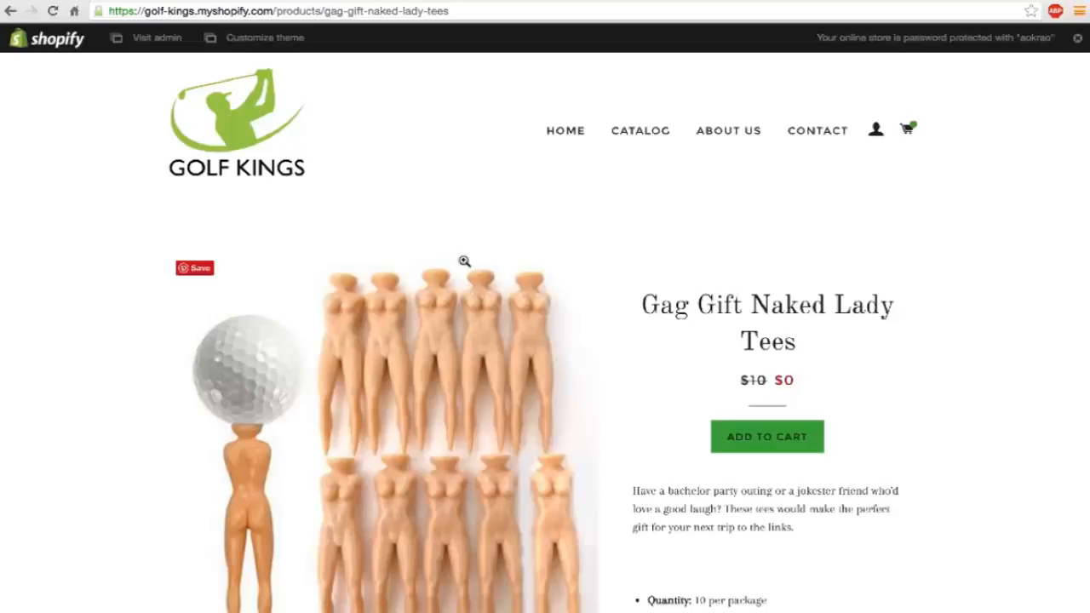
Copy the main product image from the Gag Gift Naked Lady Tees page and switch to Photoshop.
{"action": "scroll", "coordinate": [464, 261], "scroll_direction": "down", "scroll_amount": 2}
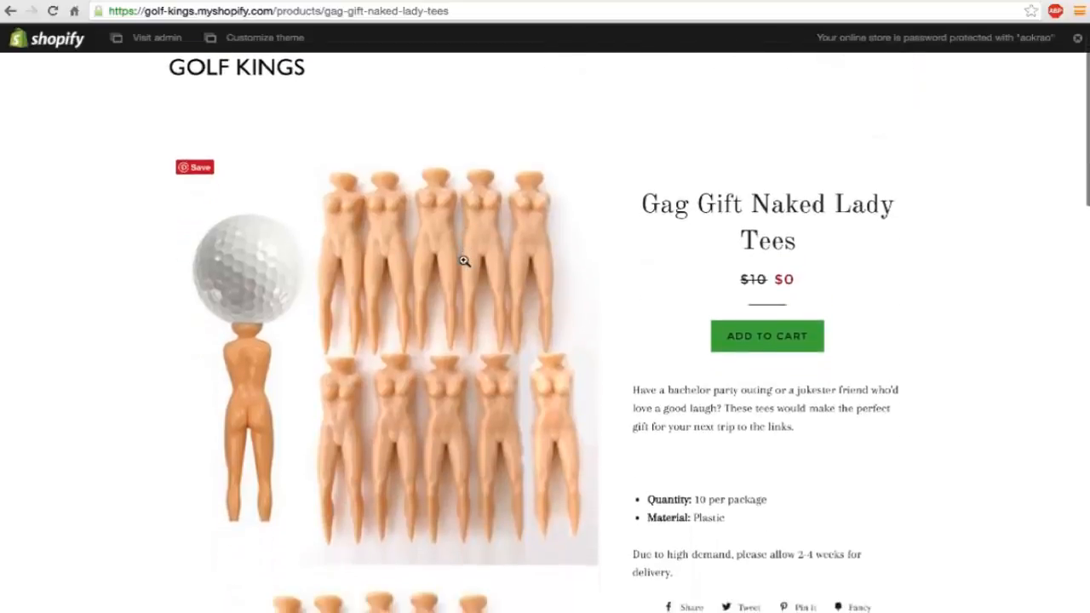
{"action": "mouse_move", "coordinate": [428, 290]}
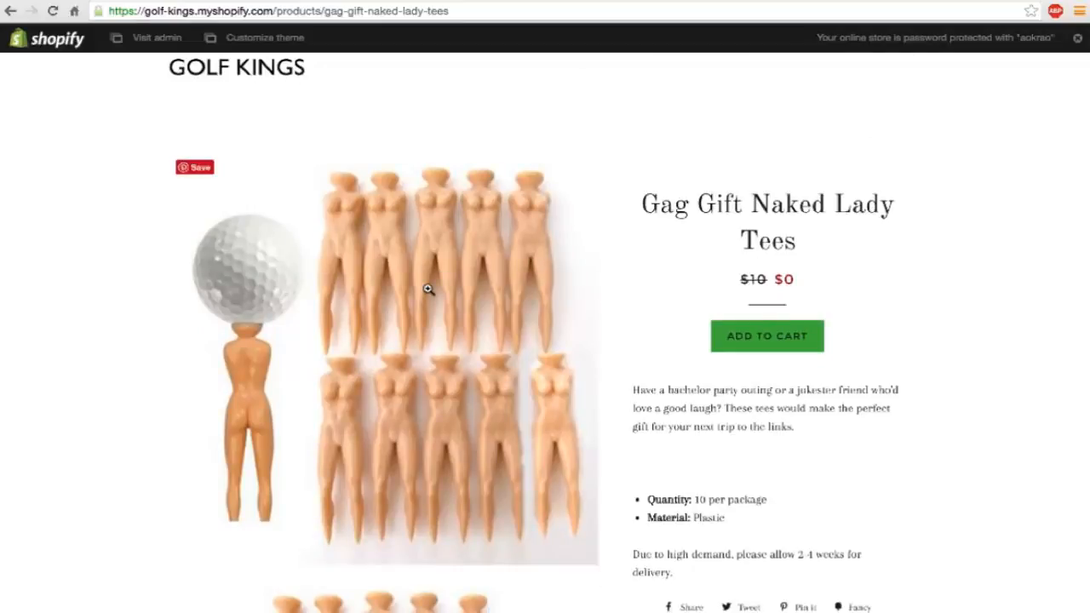
{"action": "right_click", "coordinate": [429, 290]}
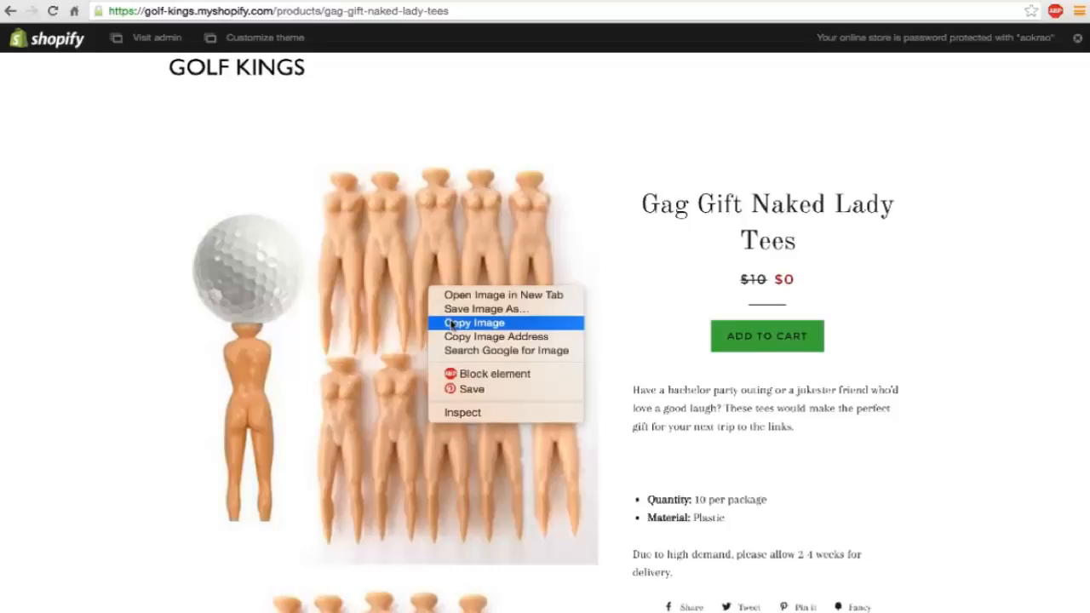
{"action": "left_click", "coordinate": [452, 323]}
{"action": "key", "text": "ctrl+Left"}
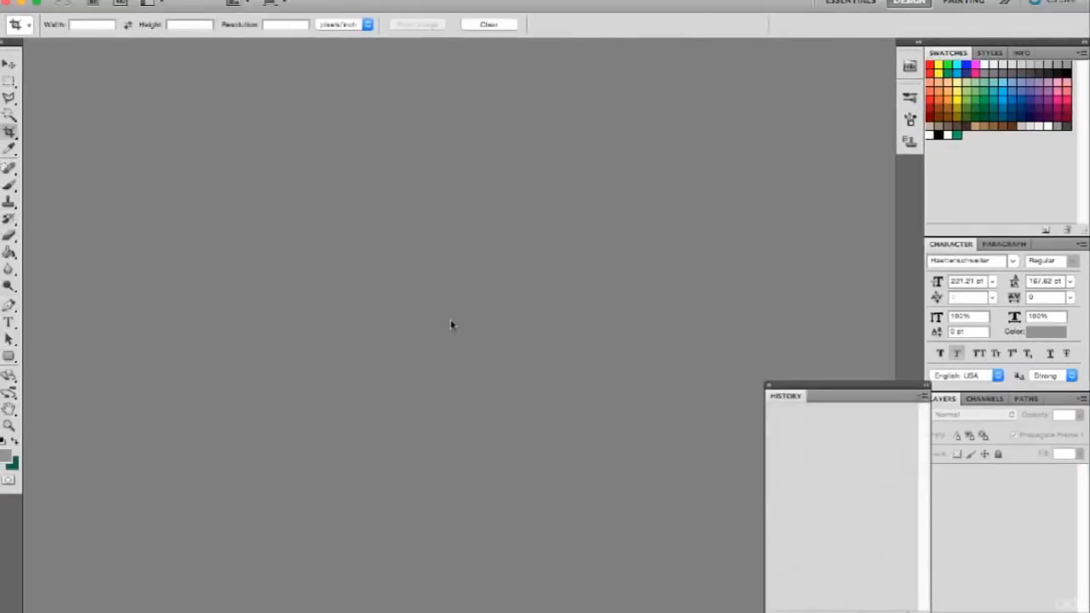
{"action": "key", "text": "ctrl+Right"}
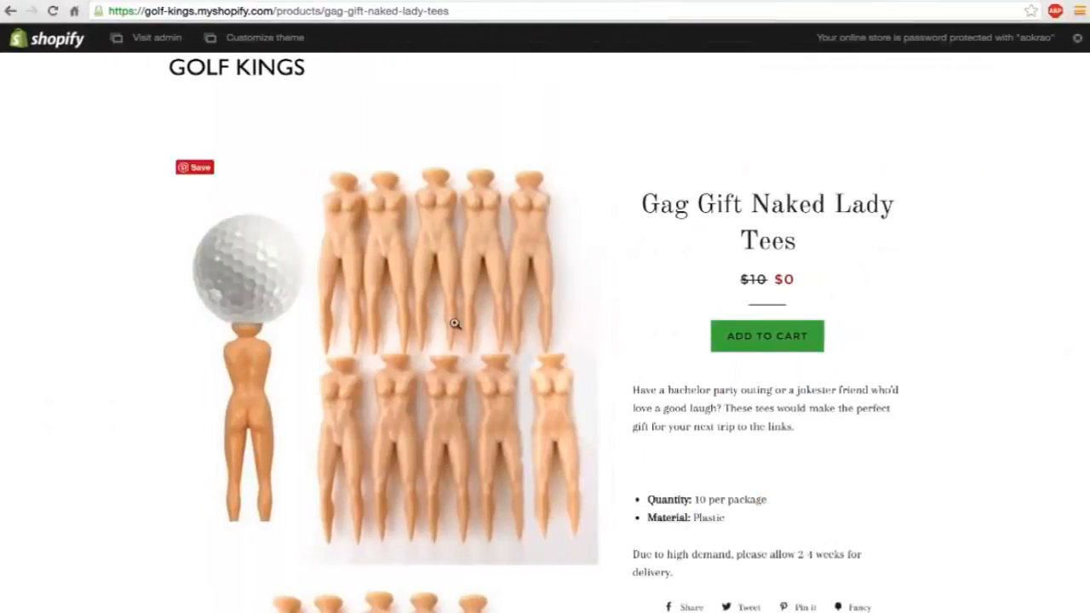
{"action": "key", "text": "ctrl+Left"}
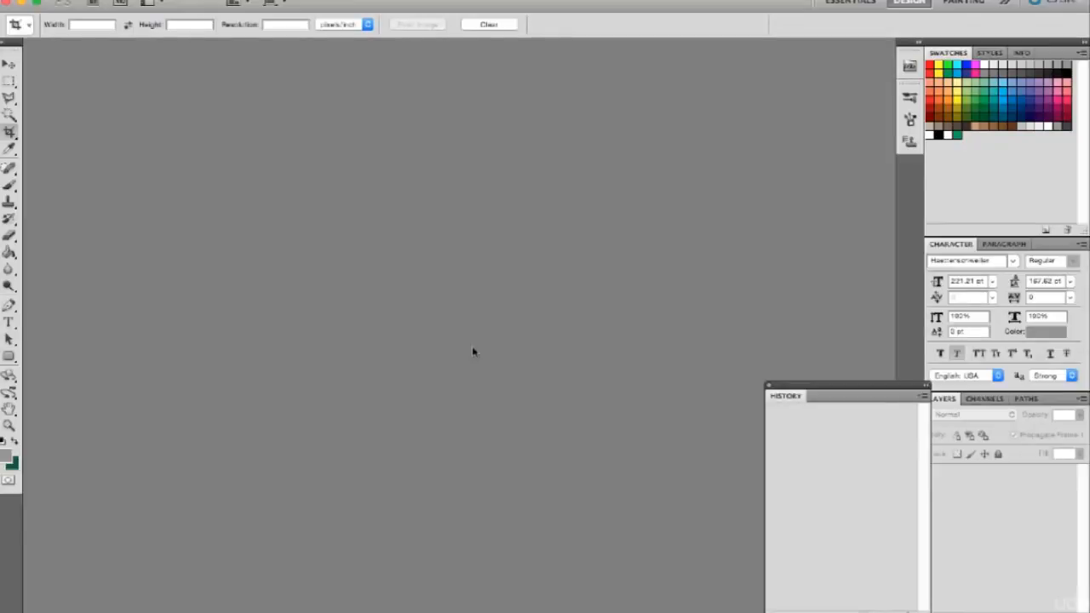
Create a new transparent document 1200 pixels wide and 628 pixels high at 72 pixels/inch.
{"action": "key", "text": "super+n"}
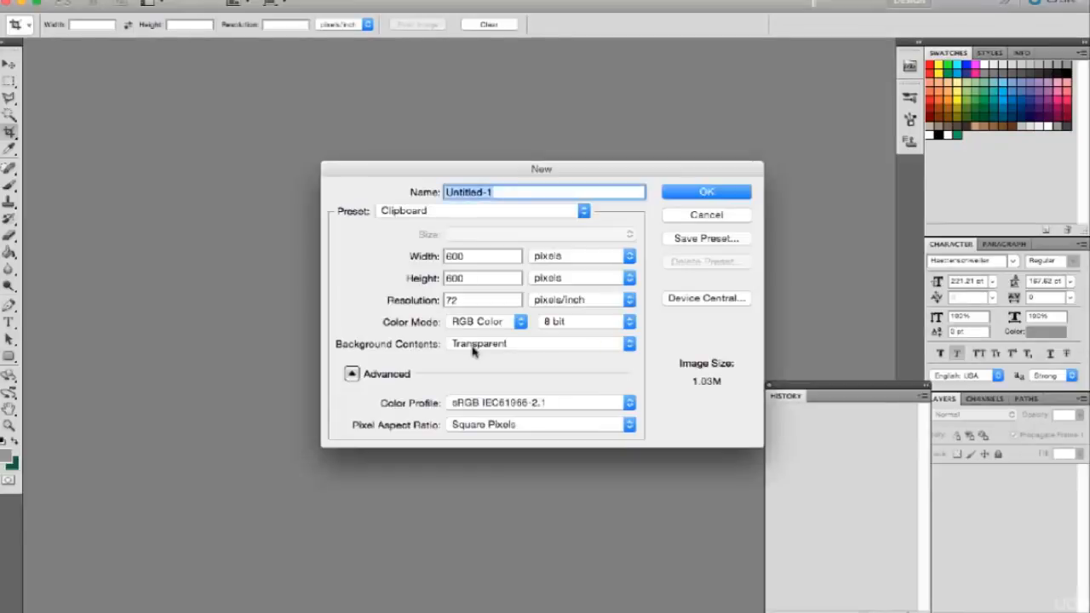
{"action": "key", "text": "Tab"}
{"action": "type", "text": "12"}
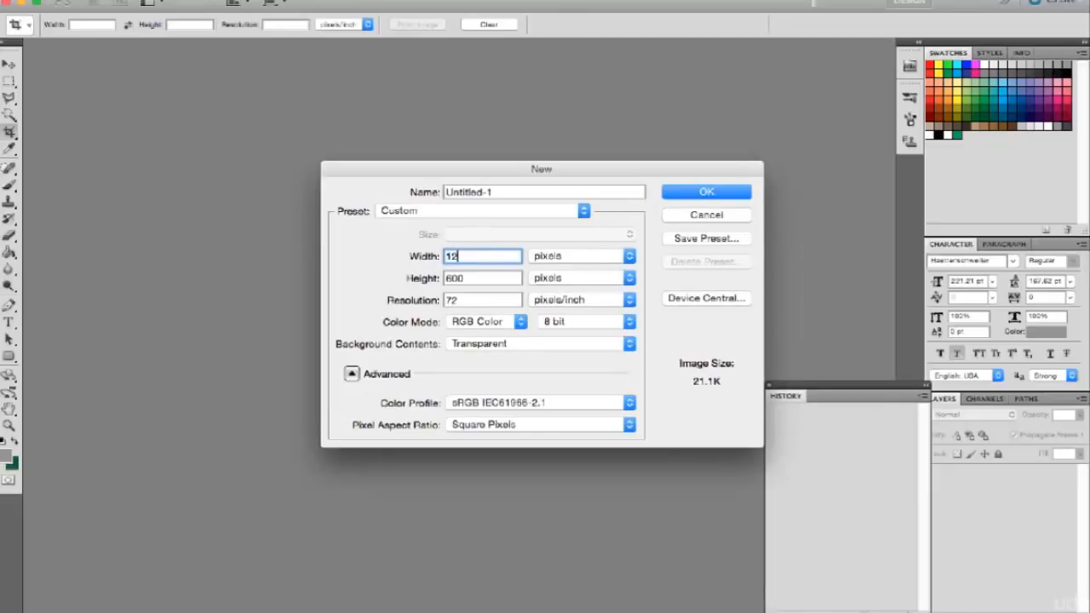
{"action": "type", "text": "00"}
{"action": "key", "text": "Tab"}
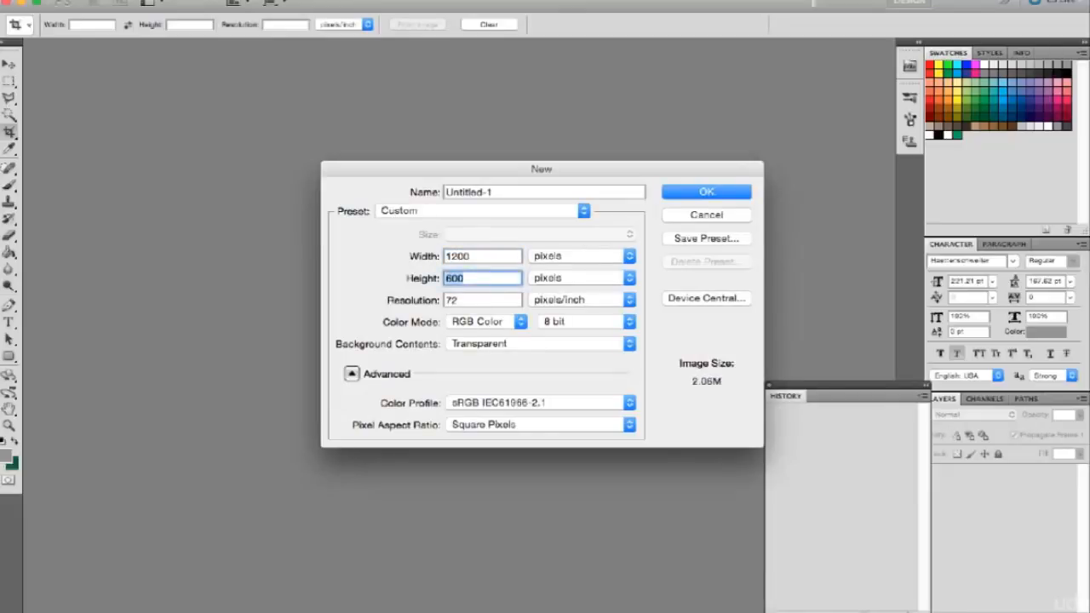
{"action": "type", "text": "620"}
{"action": "key", "text": "BackSpace"}
{"action": "type", "text": "8"}
{"action": "left_click", "coordinate": [697, 191]}
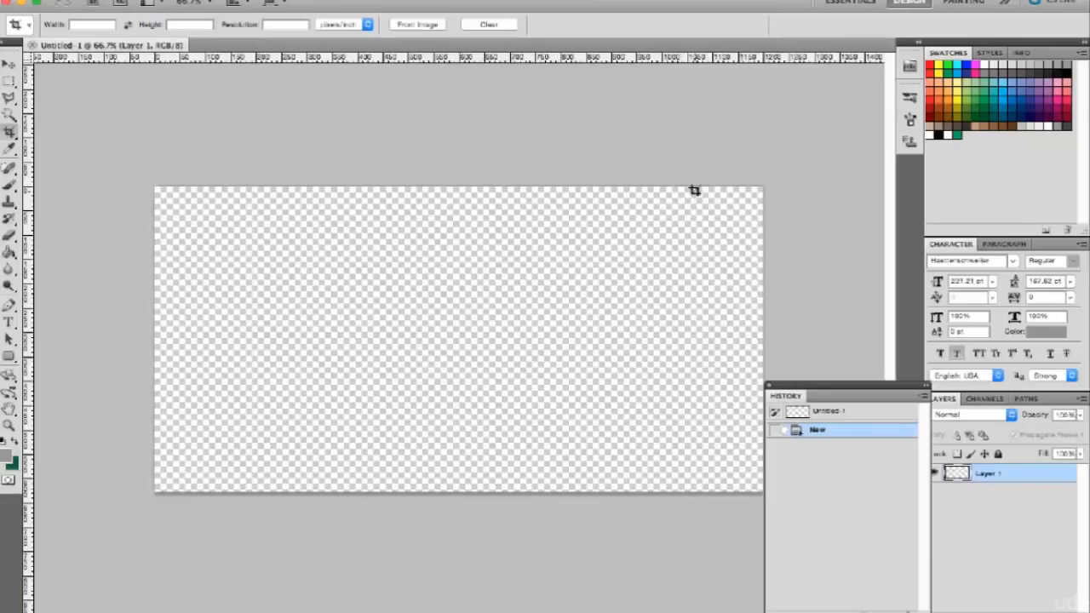
Fill the blank canvas with white using the Paint Bucket and paste the copied tees image onto it.
{"action": "left_click", "coordinate": [933, 134]}
{"action": "key", "text": "g"}
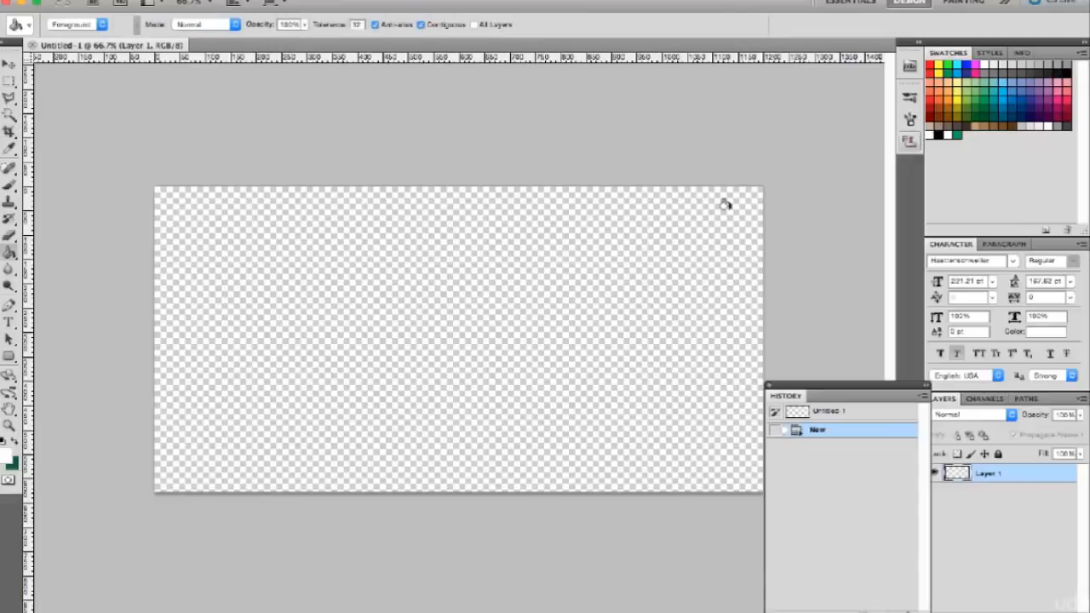
{"action": "left_click", "coordinate": [540, 329]}
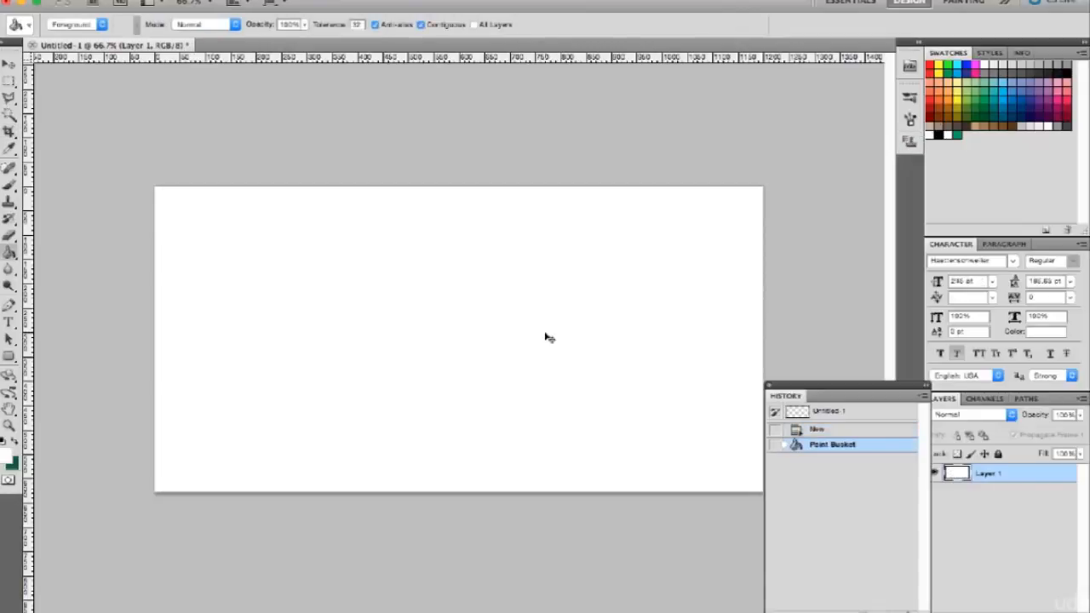
{"action": "key", "text": "super+v"}
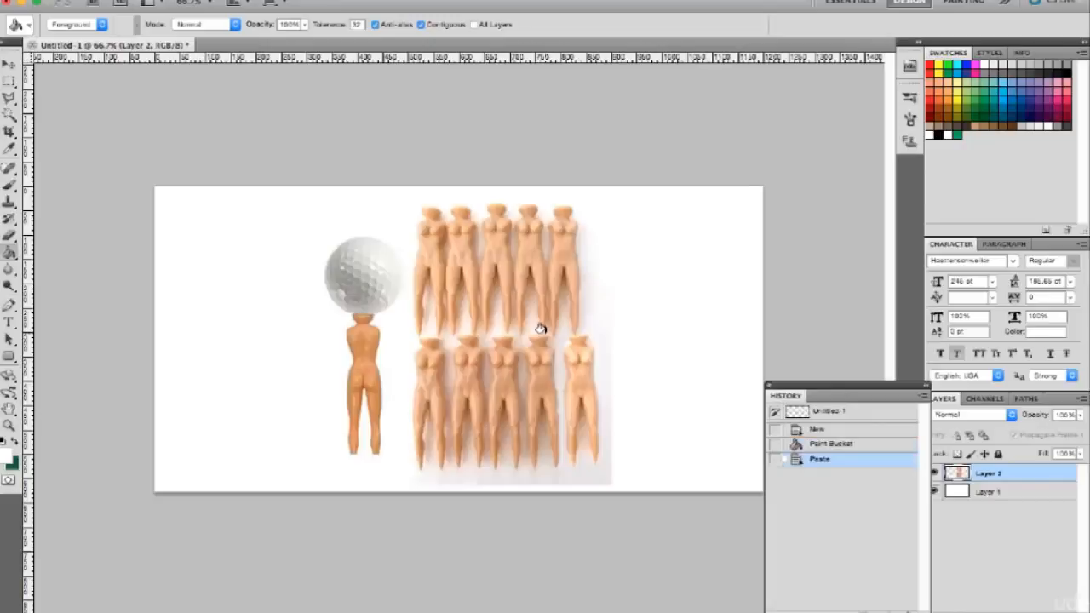
{"action": "key", "text": "v"}
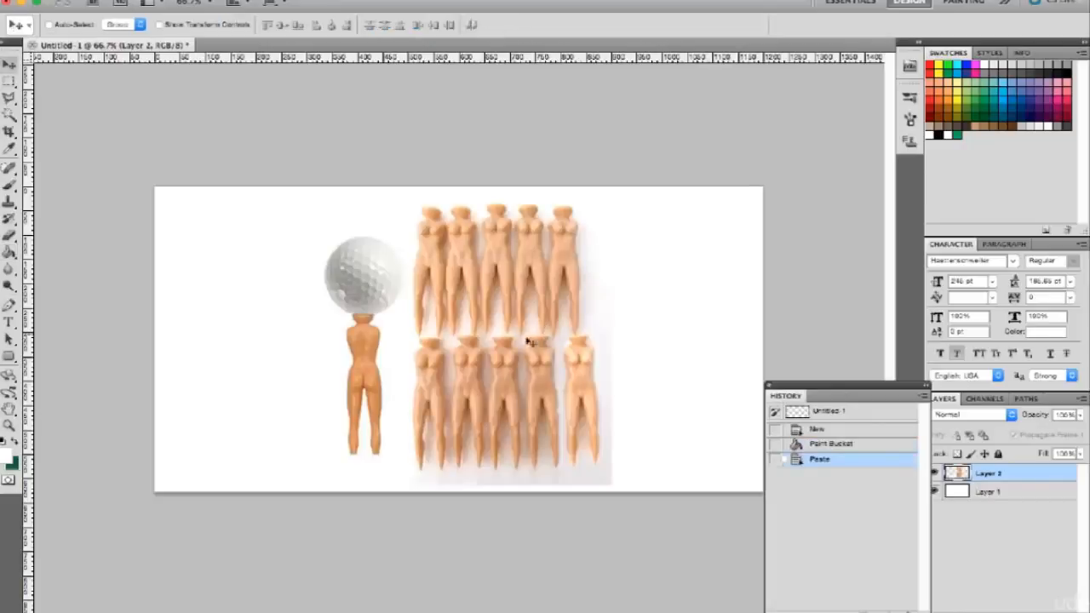
Move the pasted tees image to the right side of the white canvas.
{"action": "left_click_drag", "start_coordinate": [519, 346], "coordinate": [675, 352]}
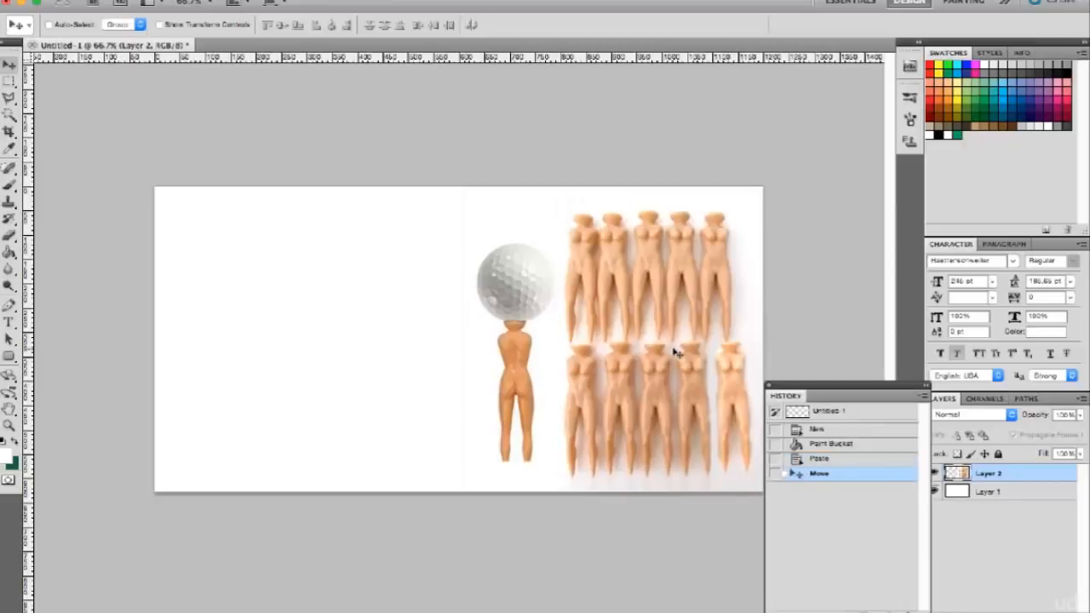
{"action": "left_click_drag", "start_coordinate": [676, 352], "coordinate": [610, 338]}
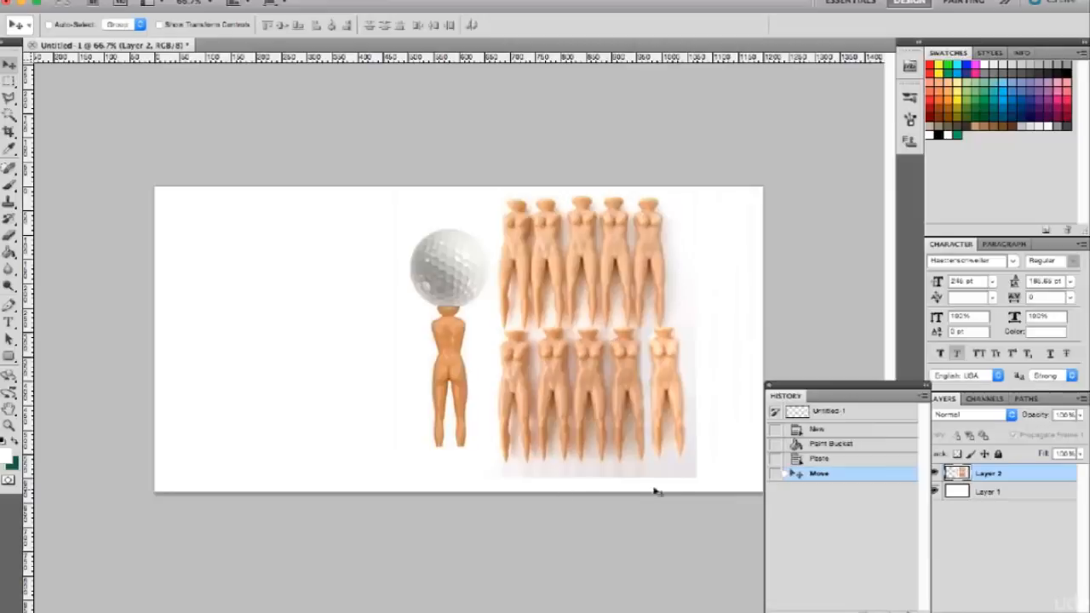
{"action": "left_click_drag", "start_coordinate": [609, 405], "coordinate": [676, 418]}
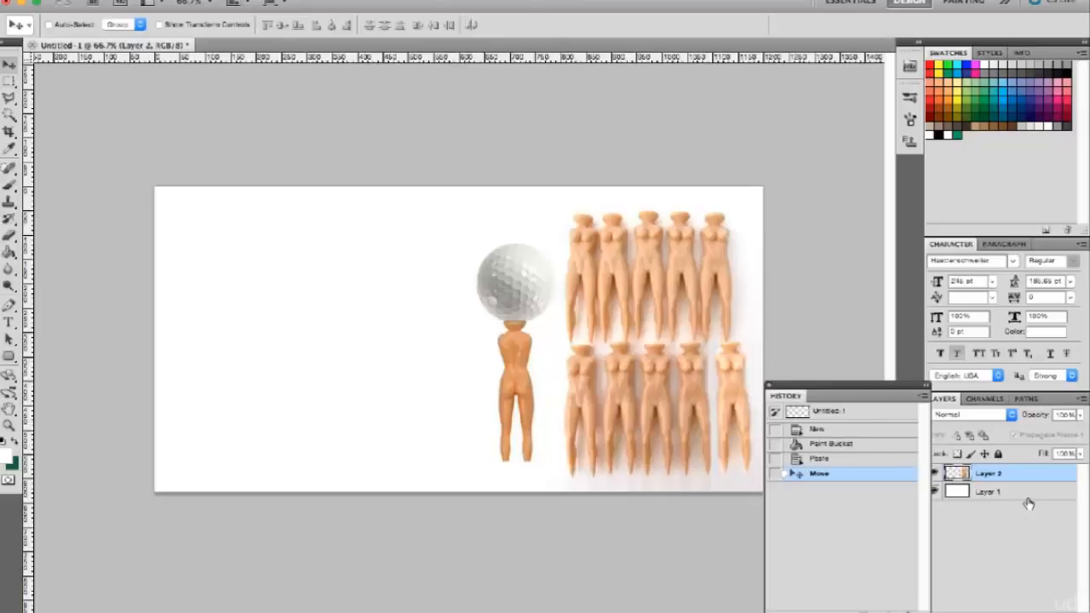
Add a new layer and stroke the whole canvas edge with a 5 px red inside border, clearing the selection when done.
{"action": "left_click", "coordinate": [1048, 611]}
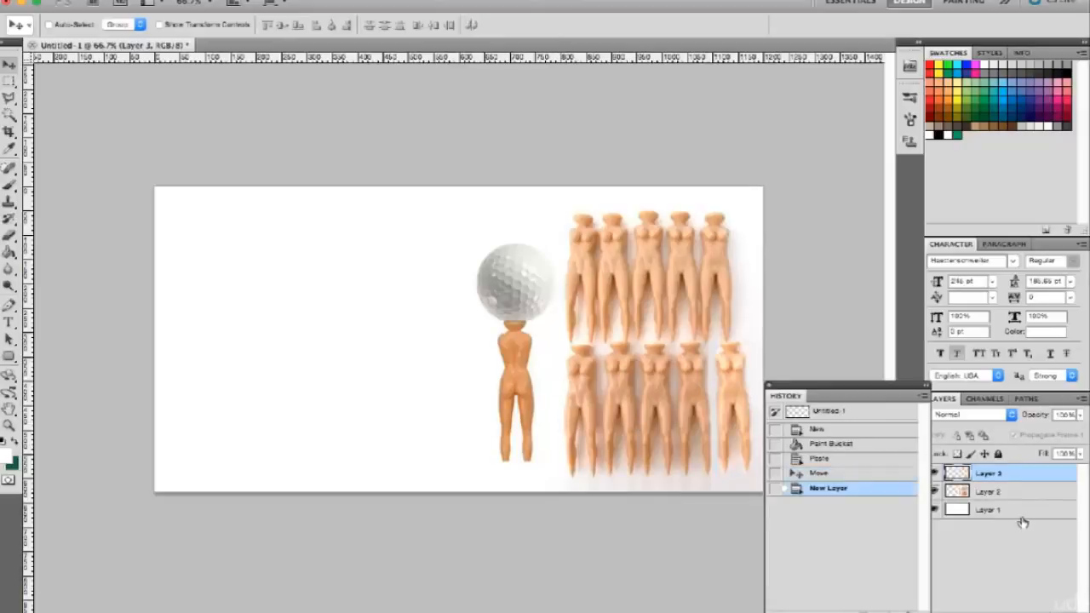
{"action": "key", "text": "super+a"}
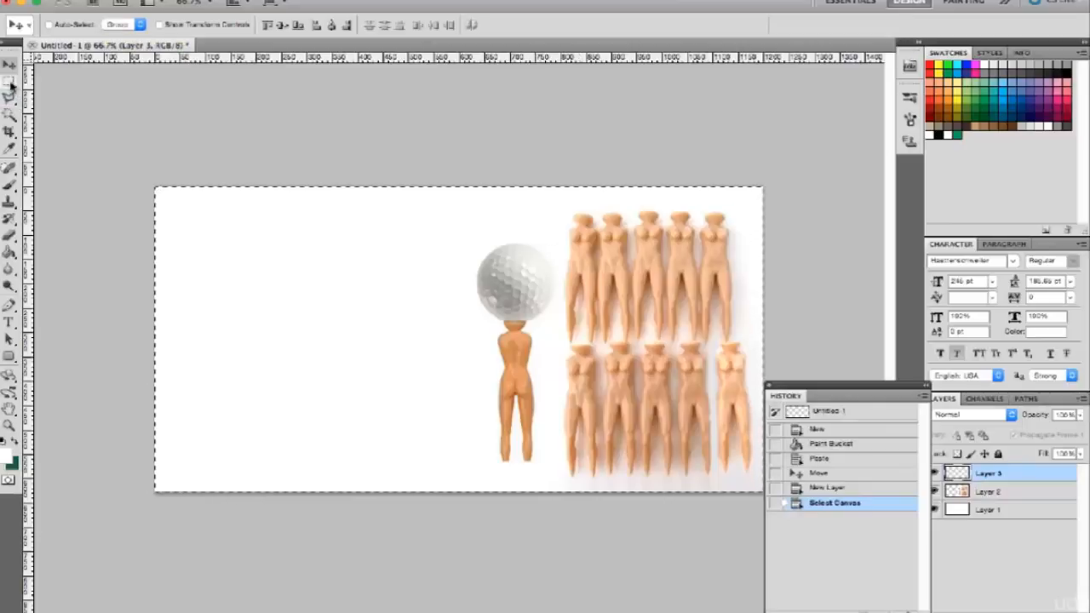
{"action": "left_click", "coordinate": [149, 0]}
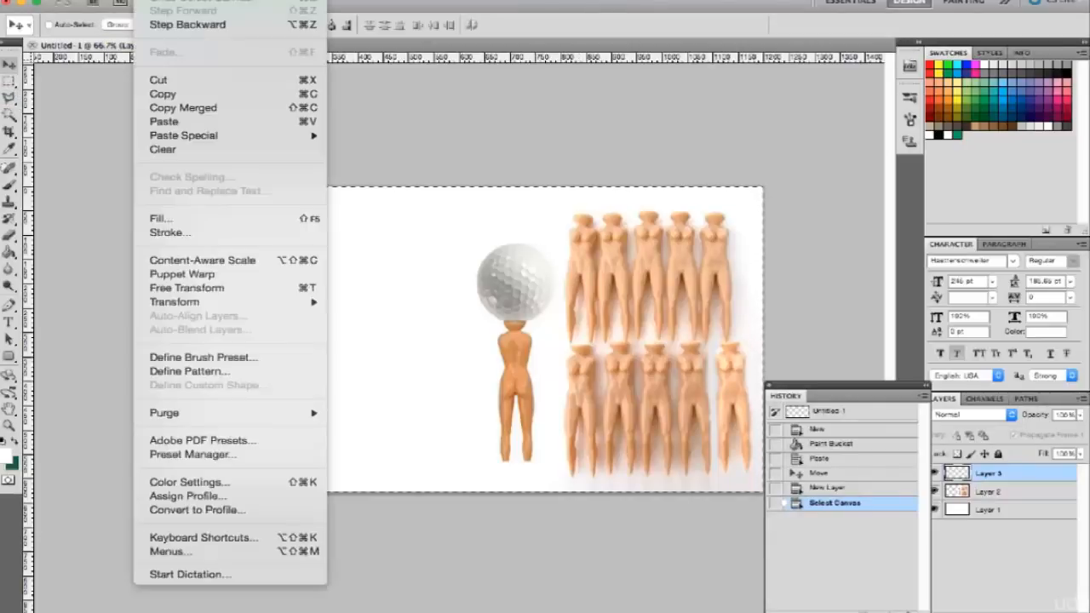
{"action": "left_click", "coordinate": [163, 233]}
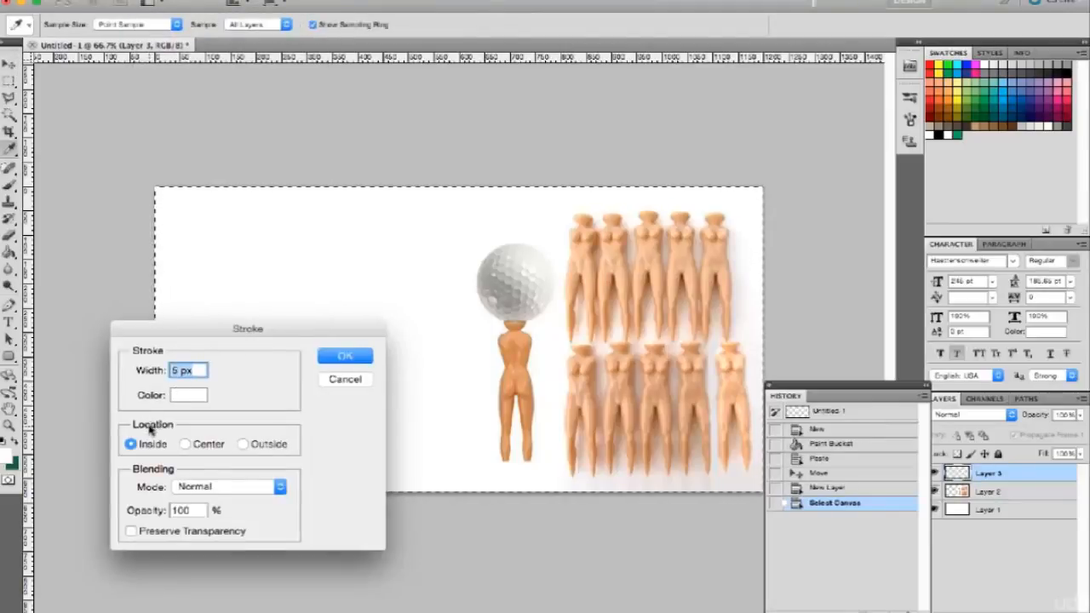
{"action": "left_click", "coordinate": [182, 397]}
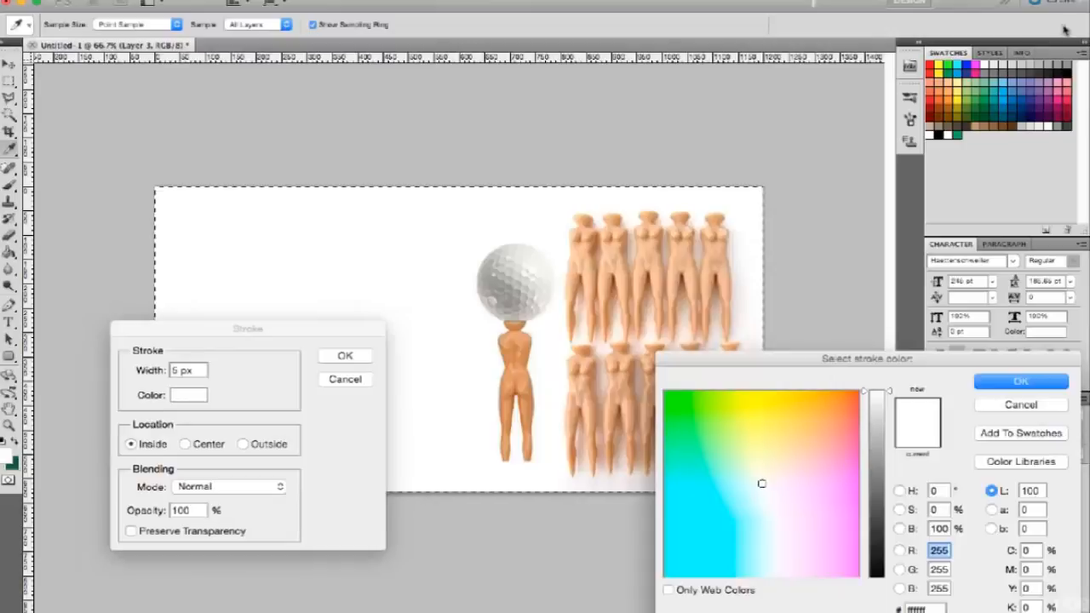
{"action": "left_click", "coordinate": [931, 65]}
{"action": "left_click", "coordinate": [1022, 381]}
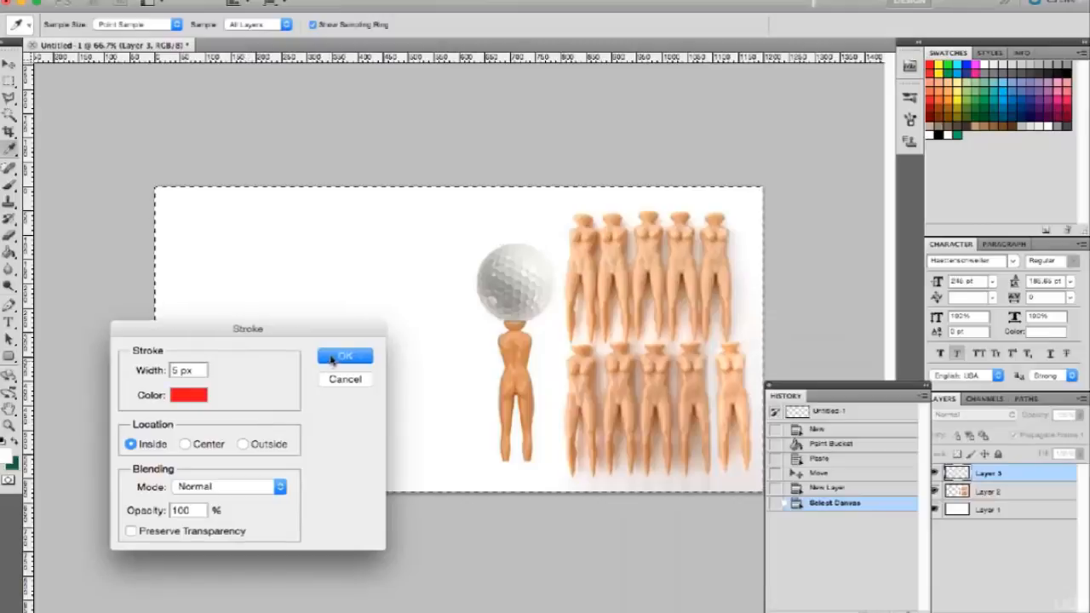
{"action": "left_click", "coordinate": [339, 356]}
{"action": "key", "text": "v"}
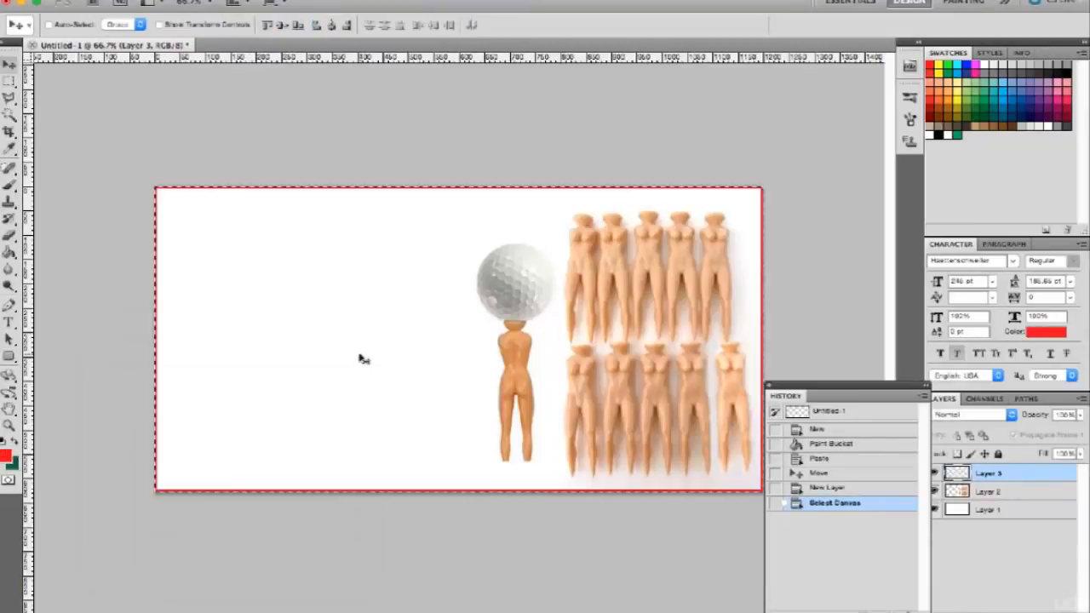
{"action": "key", "text": "ctrl+d"}
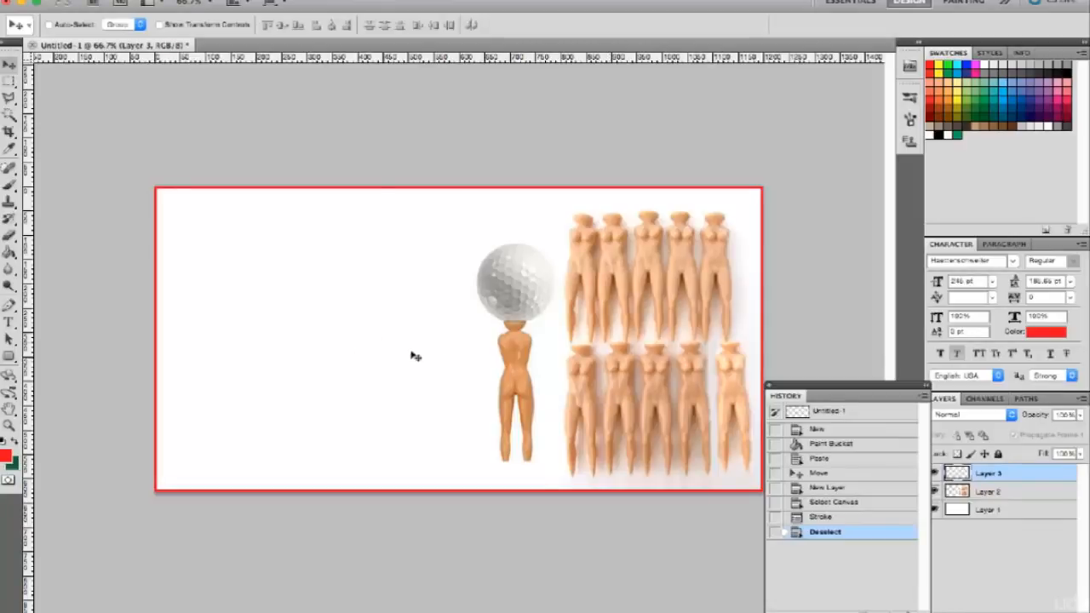
Add the text "Free!" and position it in the white area beside the golf ball tee.
{"action": "key", "text": "t"}
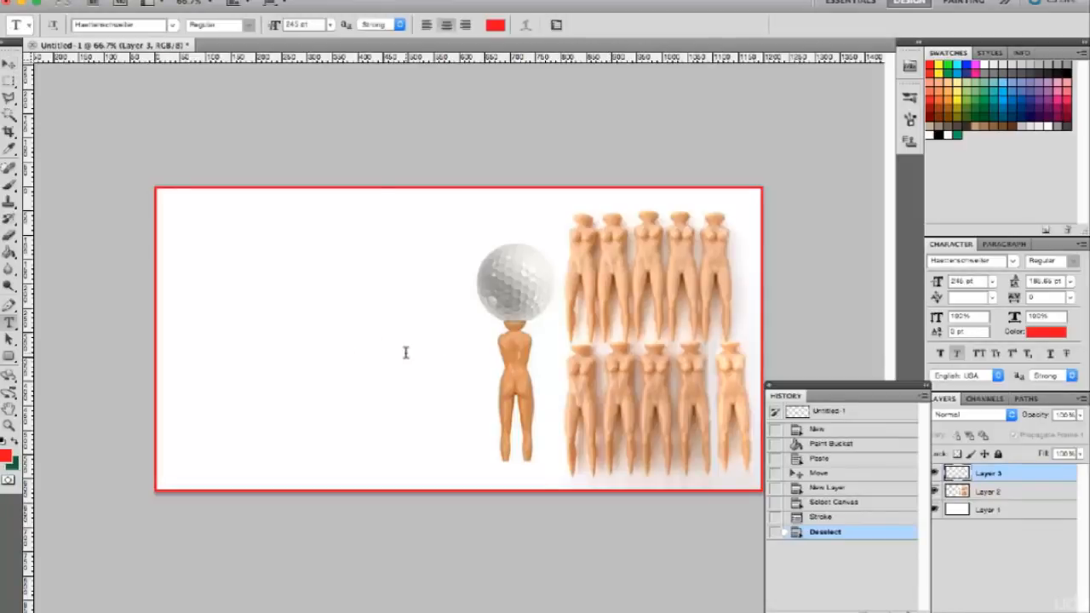
{"action": "left_click", "coordinate": [250, 307]}
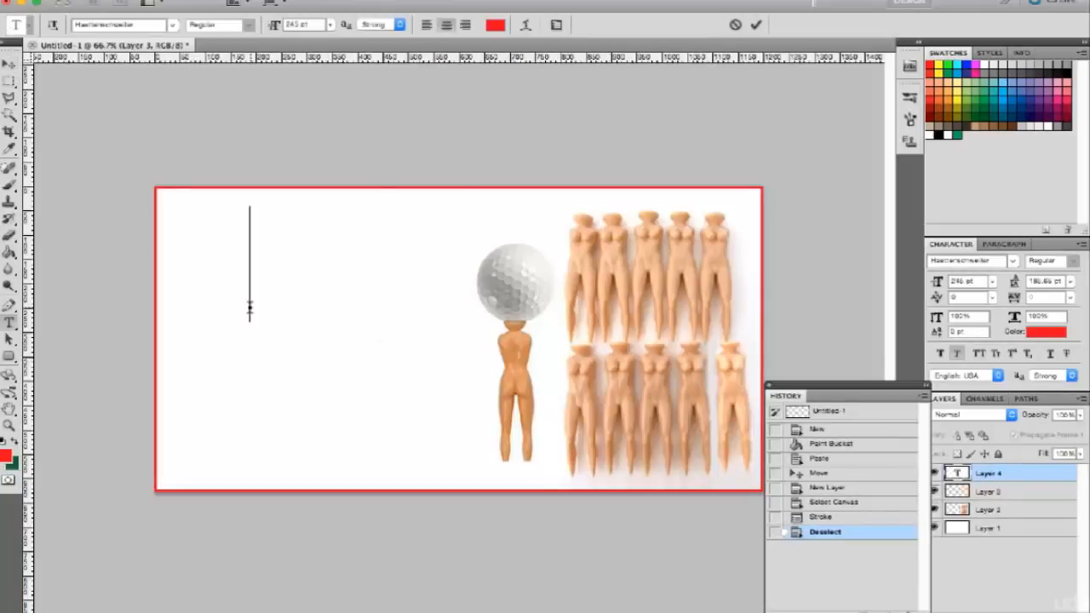
{"action": "type", "text": "Free"}
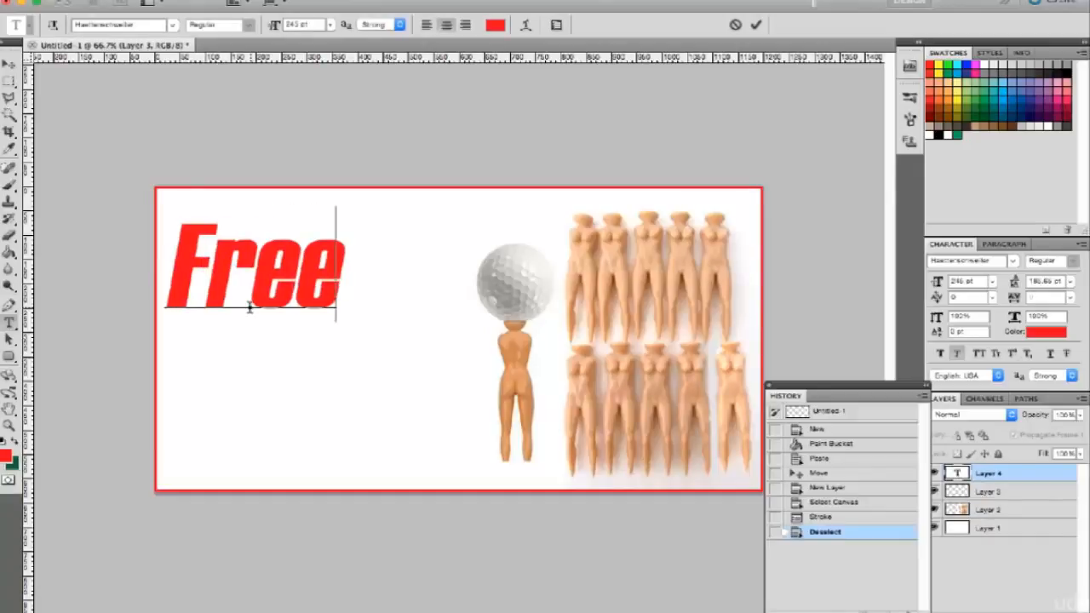
{"action": "type", "text": "!"}
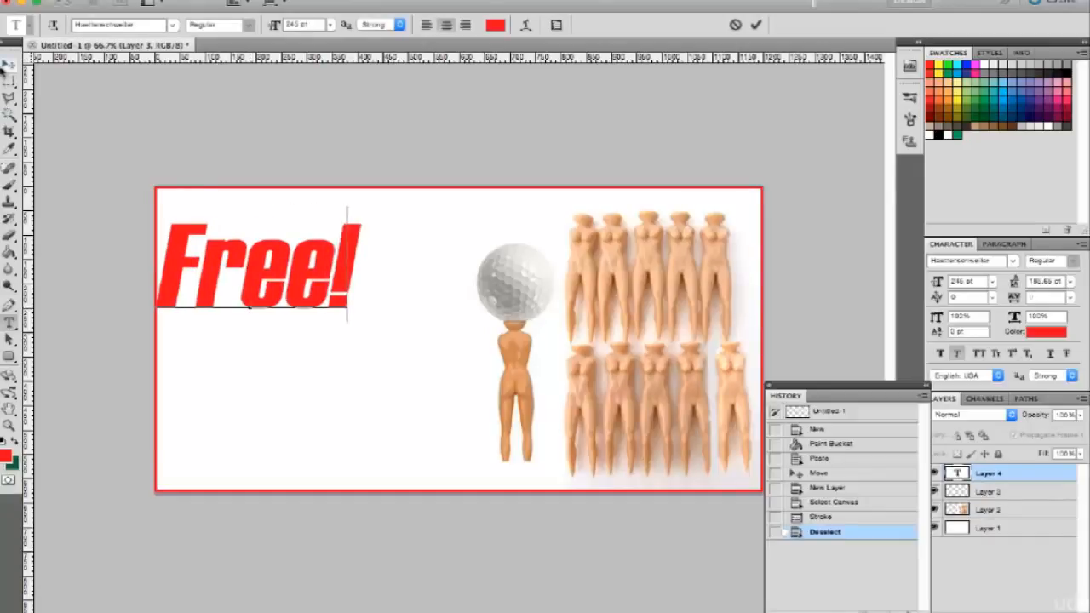
{"action": "left_click", "coordinate": [8, 66]}
{"action": "left_click_drag", "start_coordinate": [330, 344], "coordinate": [375, 368]}
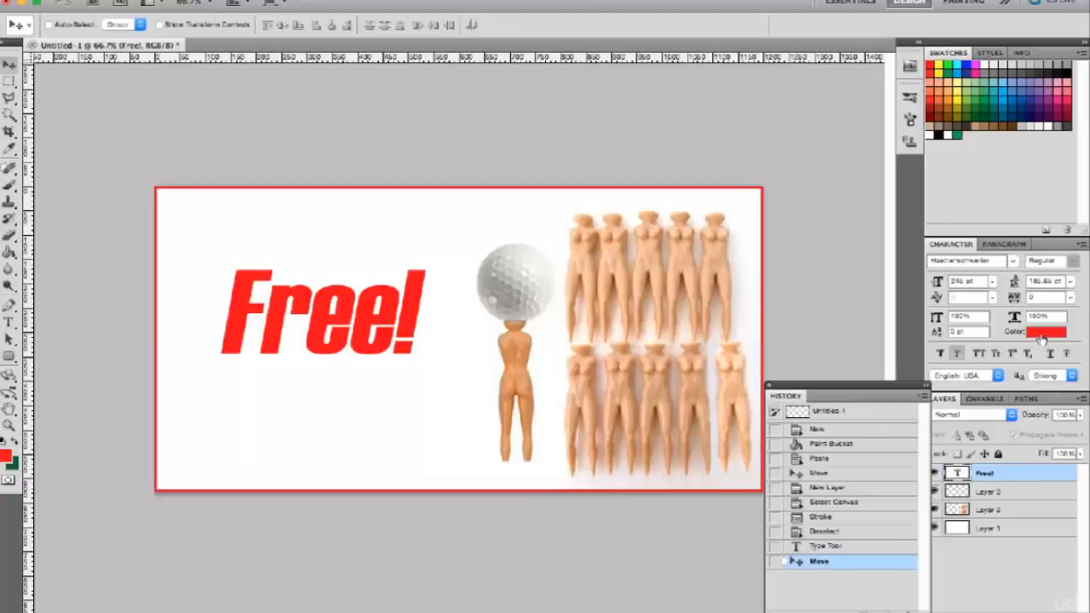
Change the "Free!" text color to green with RGB values 0, 159, 0.
{"action": "left_click", "coordinate": [1041, 336]}
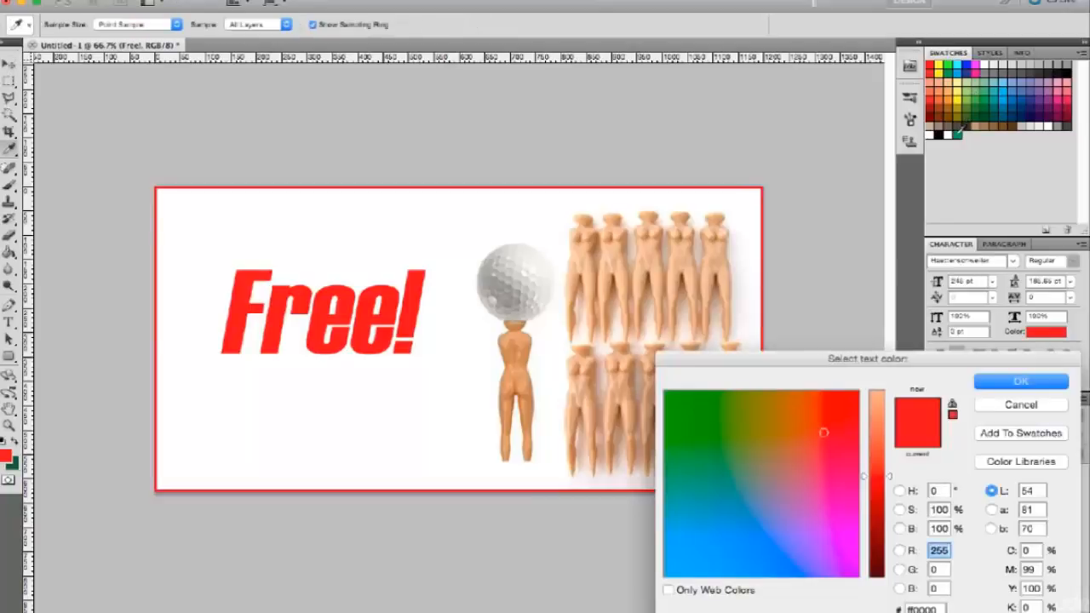
{"action": "mouse_move", "coordinate": [809, 435]}
{"action": "left_mouse_down"}
{"action": "mouse_move", "coordinate": [686, 429]}
{"action": "mouse_move", "coordinate": [697, 427]}
{"action": "left_mouse_up"}
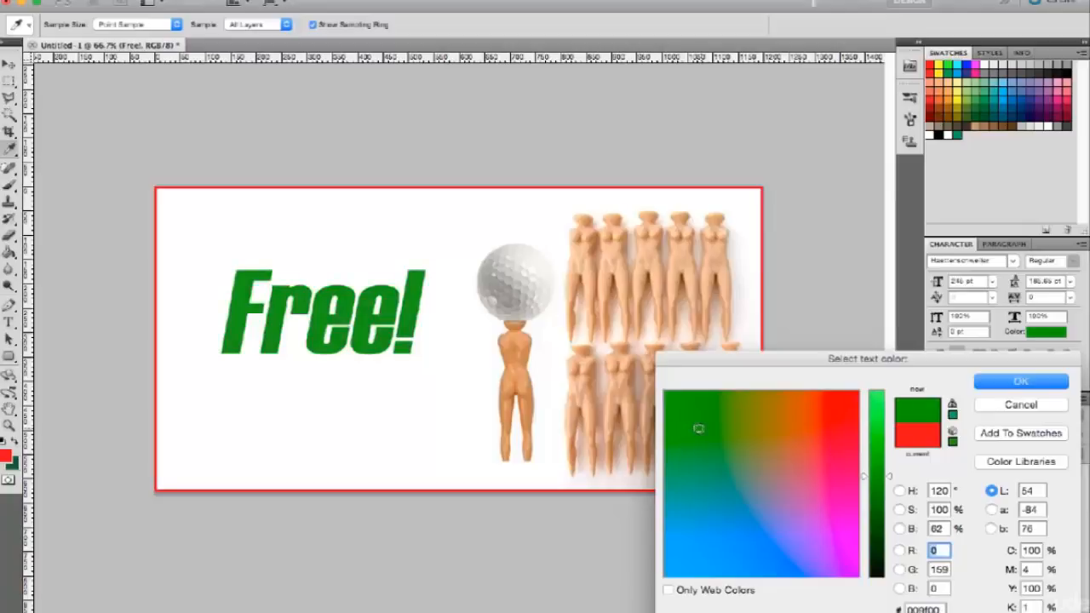
{"action": "left_click", "coordinate": [1019, 384]}
Scale the "Free!" text proportionally to about 63% and shift it slightly up and left.
{"action": "key", "text": "super+t"}
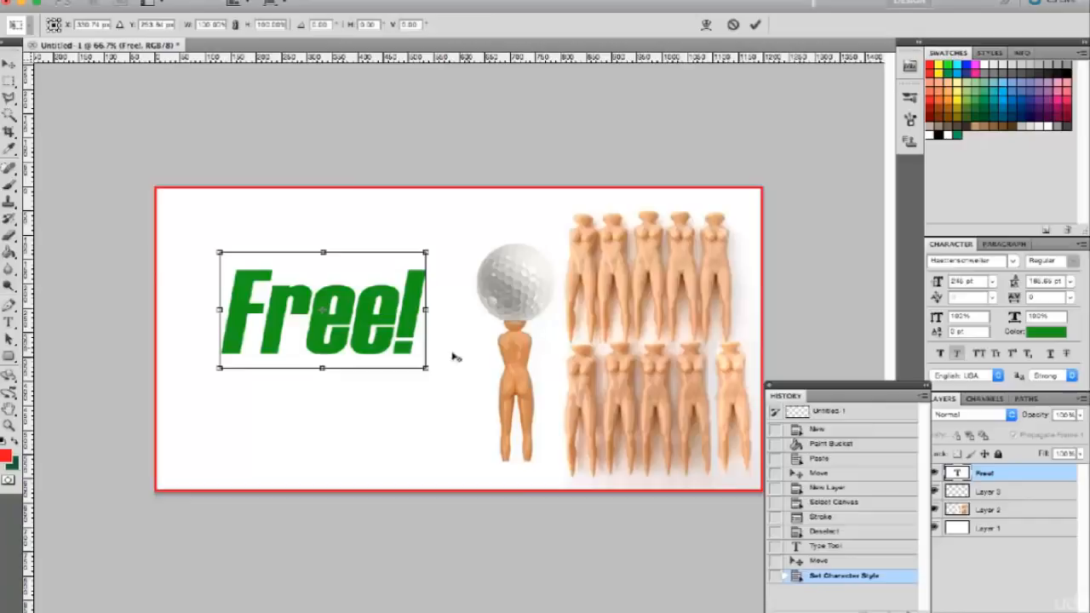
{"action": "left_click_drag", "start_coordinate": [427, 369], "coordinate": [390, 352]}
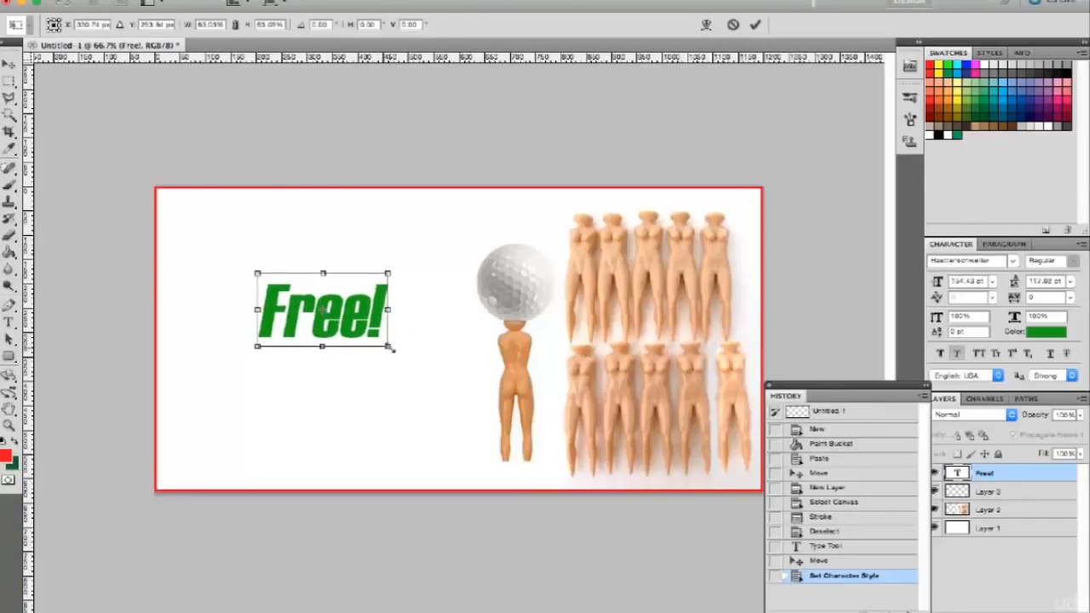
{"action": "key", "text": "Return"}
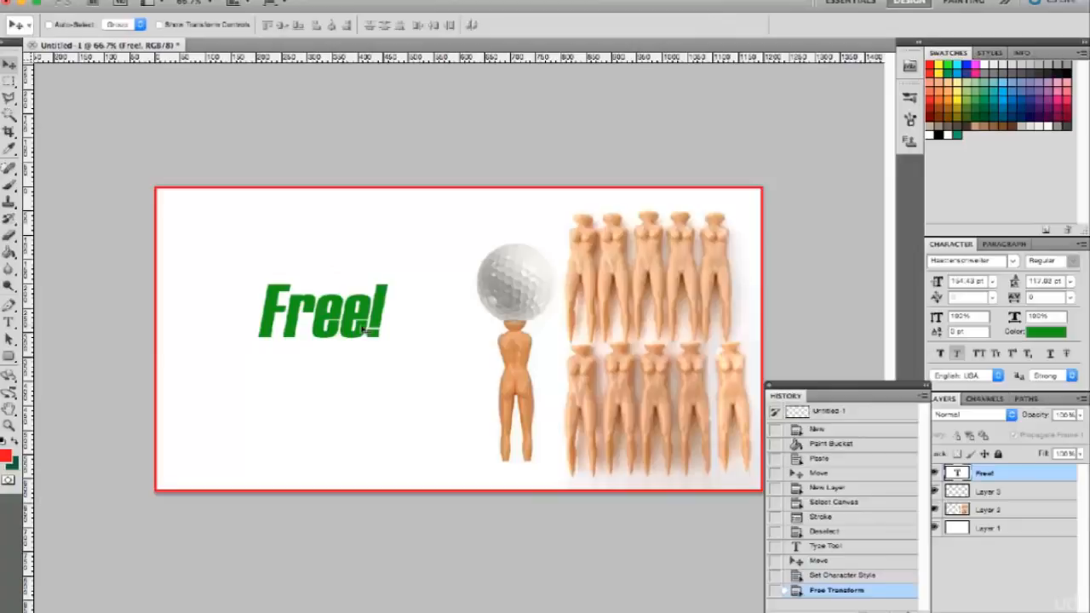
{"action": "left_click_drag", "start_coordinate": [362, 330], "coordinate": [347, 321]}
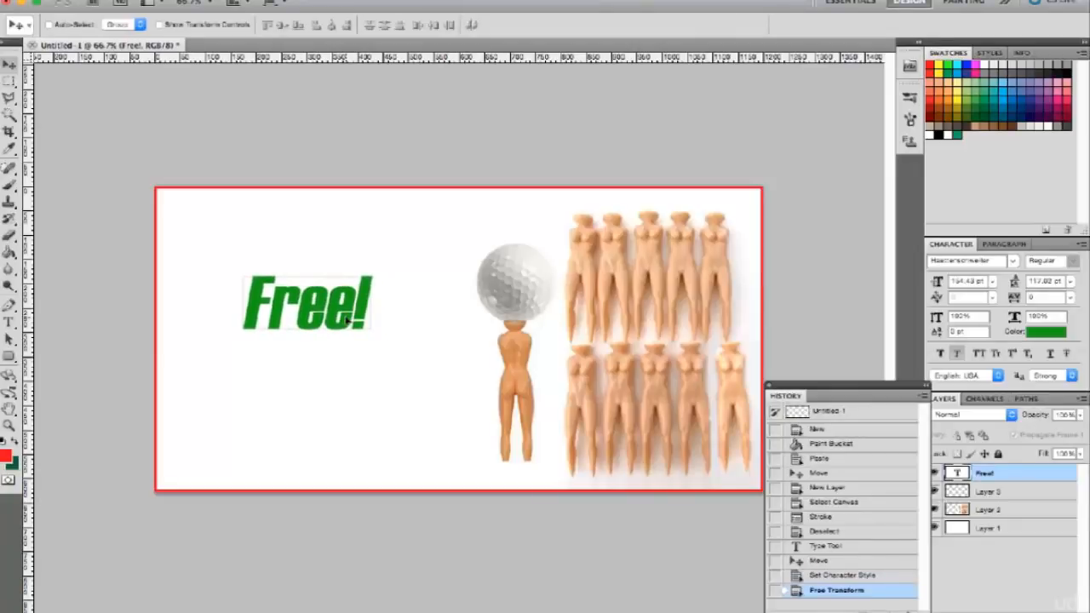
{"action": "left_click_drag", "start_coordinate": [349, 319], "coordinate": [348, 319]}
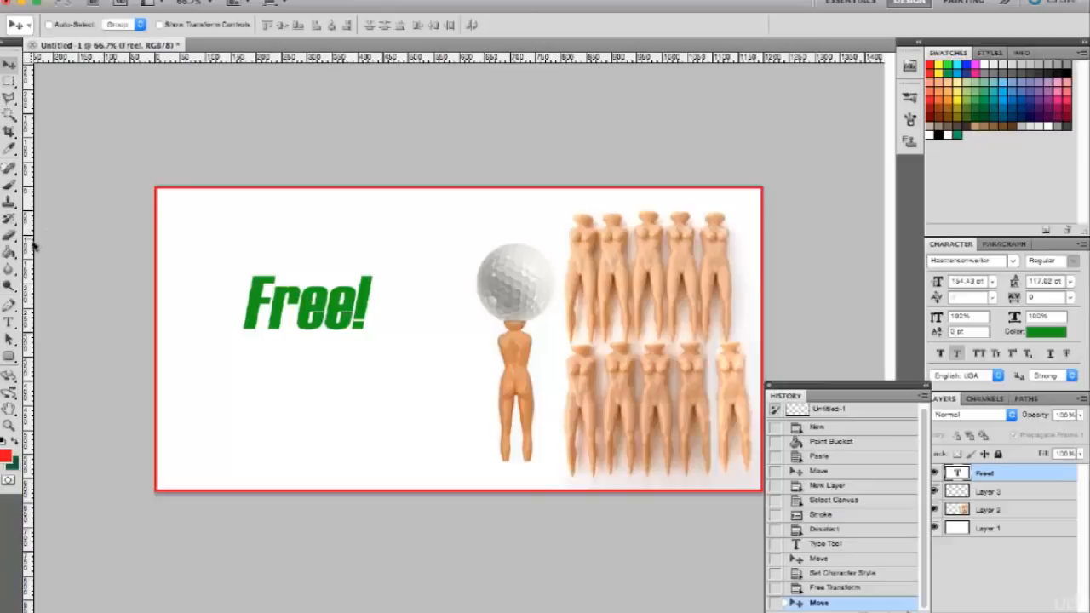
Add a vertical guide just before the golf ball and a horizontal guide near mid-height, and move "Free!" up to the canvas's upper edge.
{"action": "left_click_drag", "start_coordinate": [29, 246], "coordinate": [473, 190]}
{"action": "left_click_drag", "start_coordinate": [442, 54], "coordinate": [349, 240]}
{"action": "right_click", "coordinate": [351, 305]}
{"action": "left_click", "coordinate": [362, 312]}
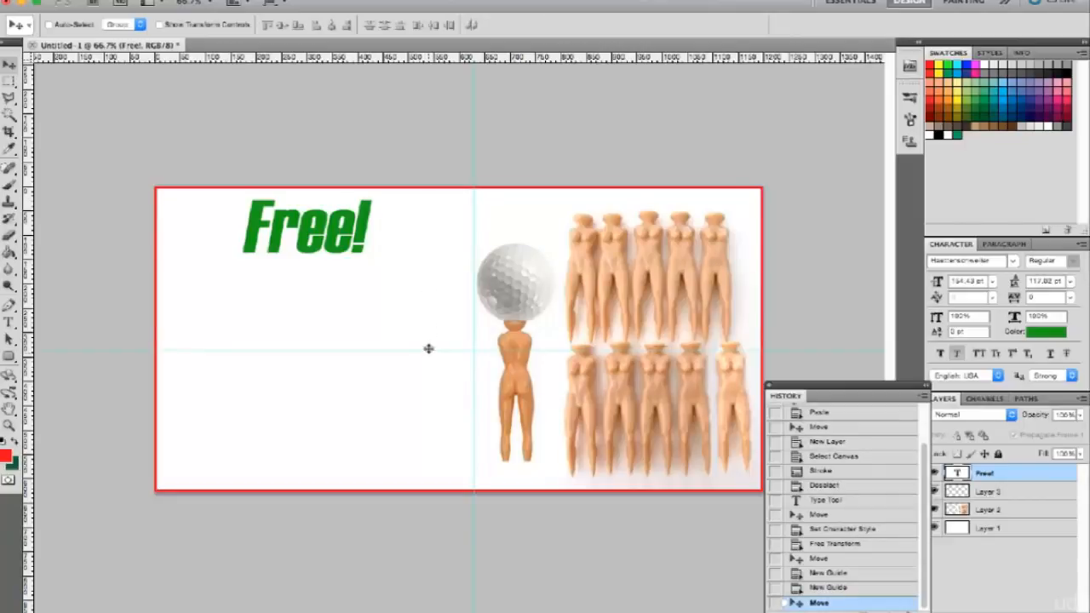
{"action": "left_click_drag", "start_coordinate": [428, 348], "coordinate": [428, 350]}
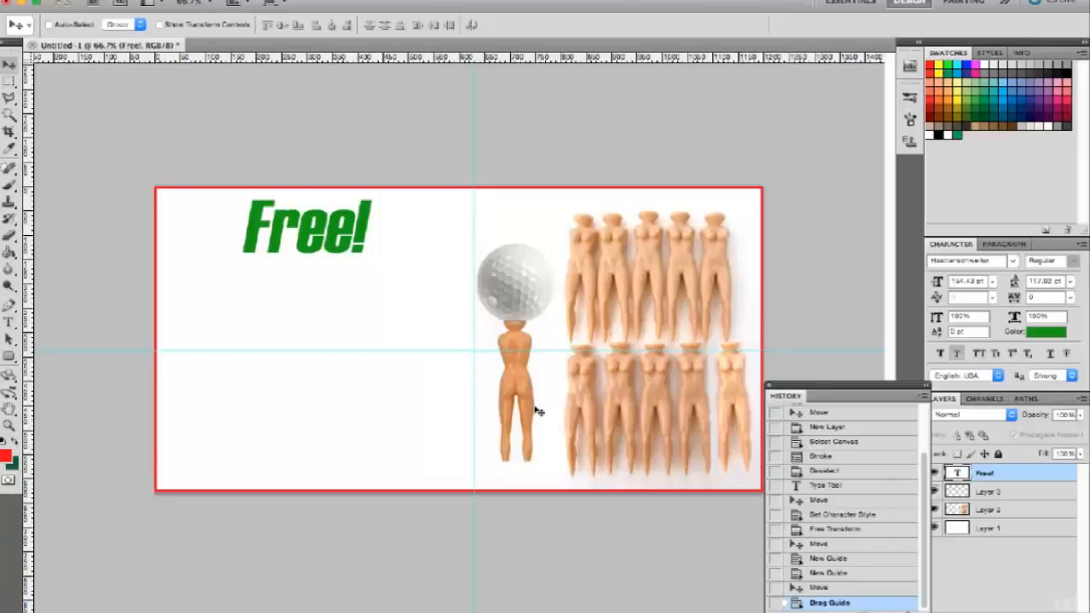
Add a separate text layer reading "Just Pay Shipping" centered below "Free!".
{"action": "key", "text": "t"}
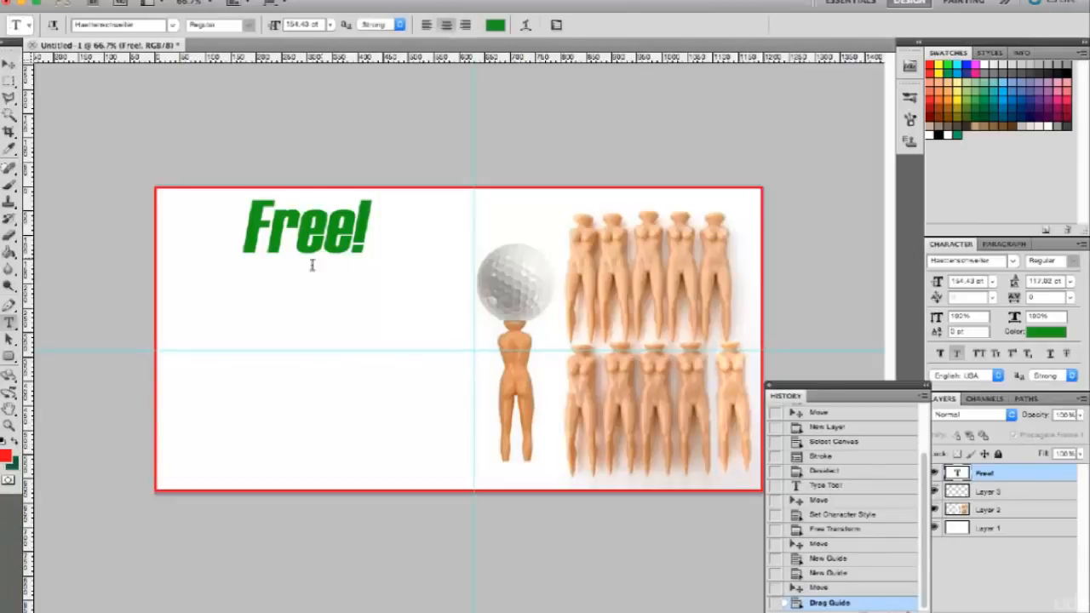
{"action": "left_click", "coordinate": [299, 282]}
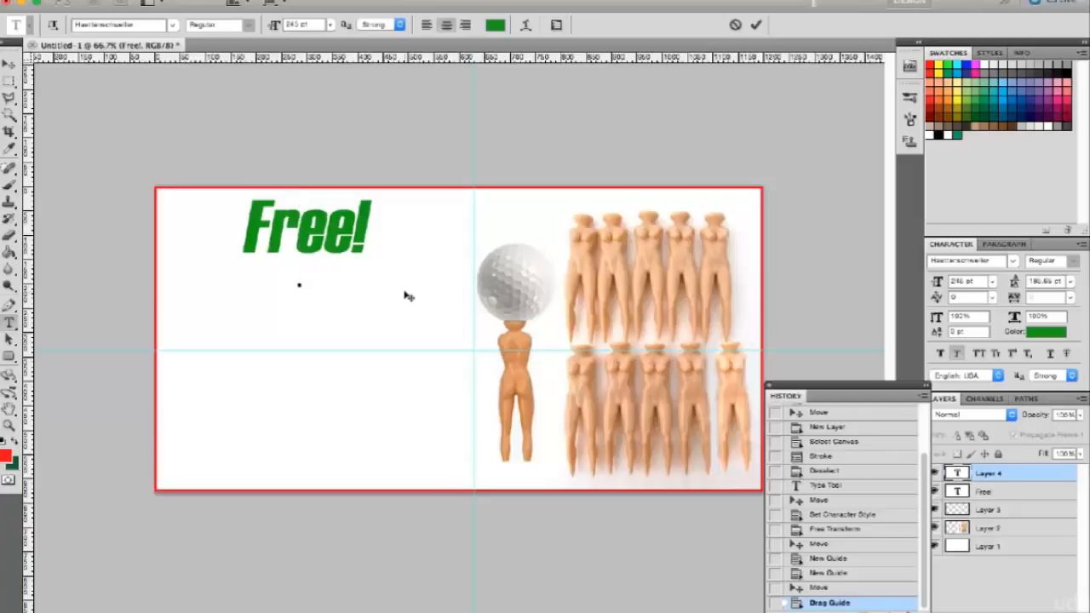
{"action": "type", "text": "Just Pa"}
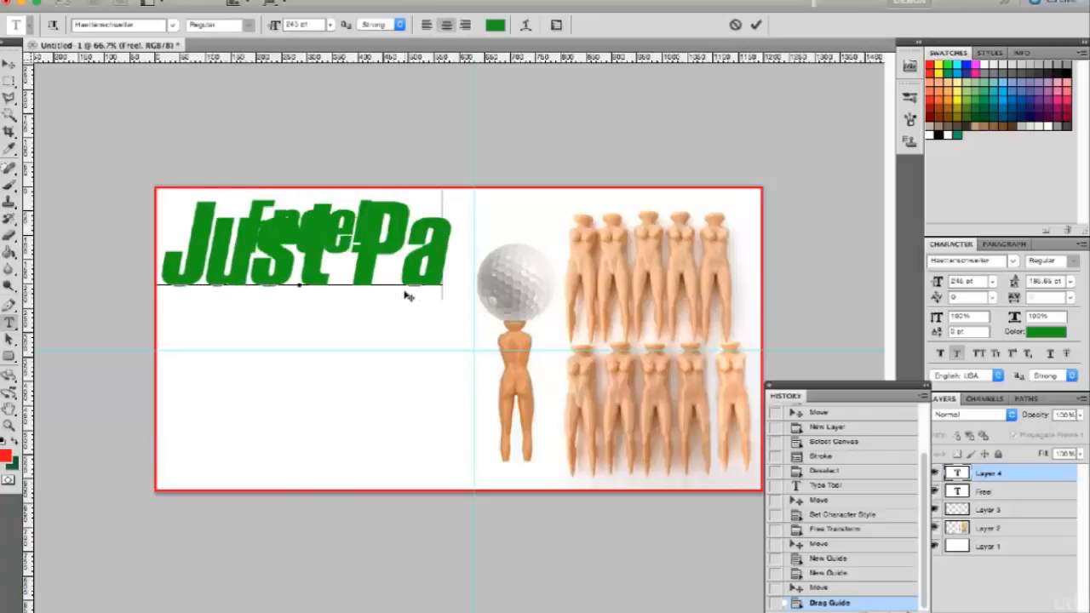
{"action": "type", "text": "y Shipping"}
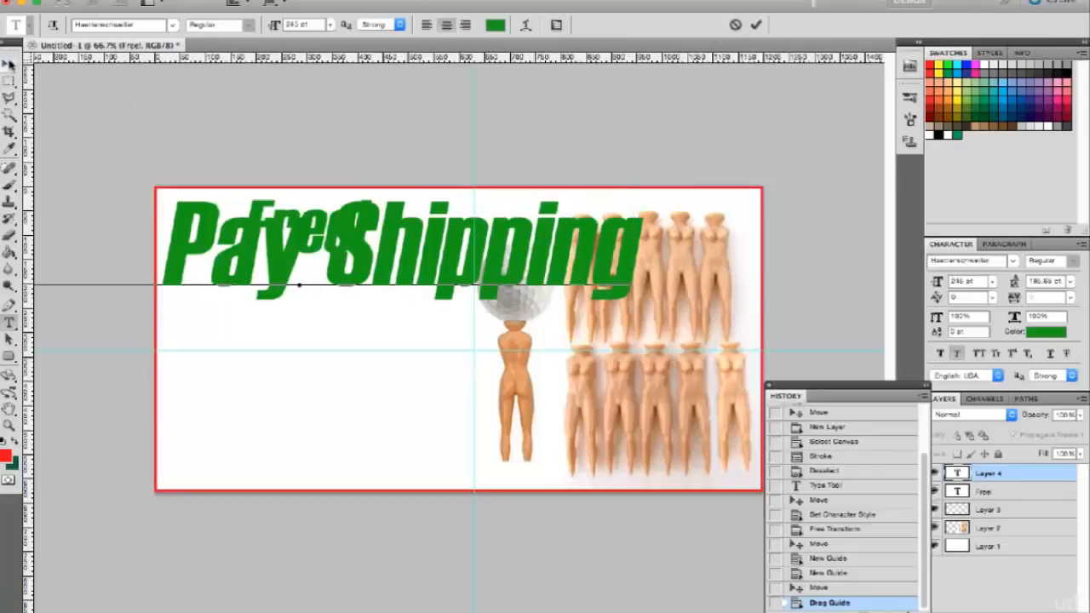
{"action": "left_click", "coordinate": [9, 64]}
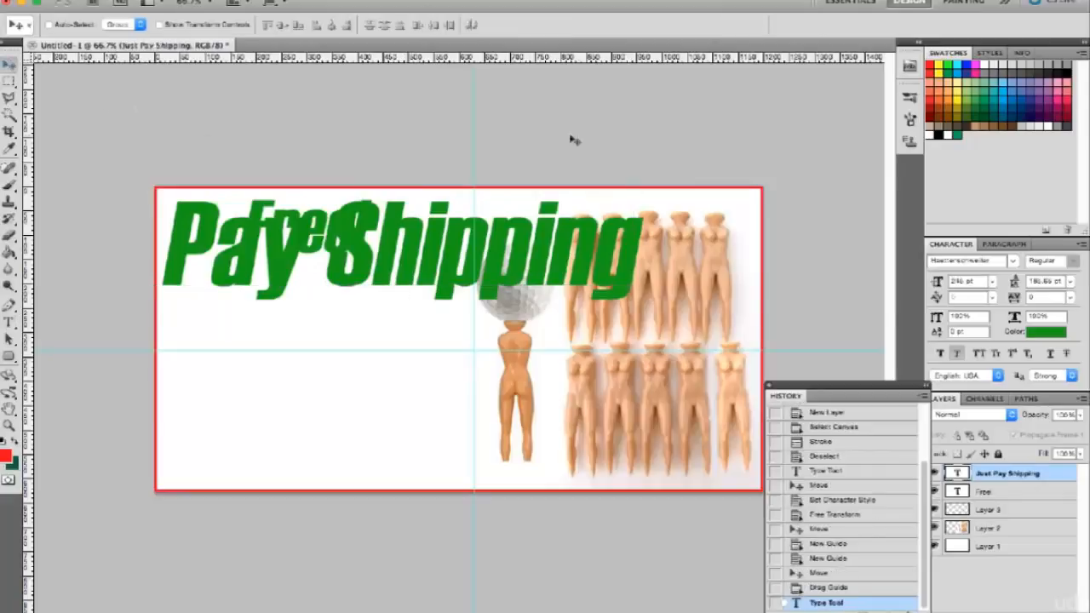
Format the "Just Pay Shipping" text as 30 pt faux bold in the Hurme Geometric Sans 3 font.
{"action": "left_click", "coordinate": [994, 282]}
{"action": "left_click", "coordinate": [977, 386]}
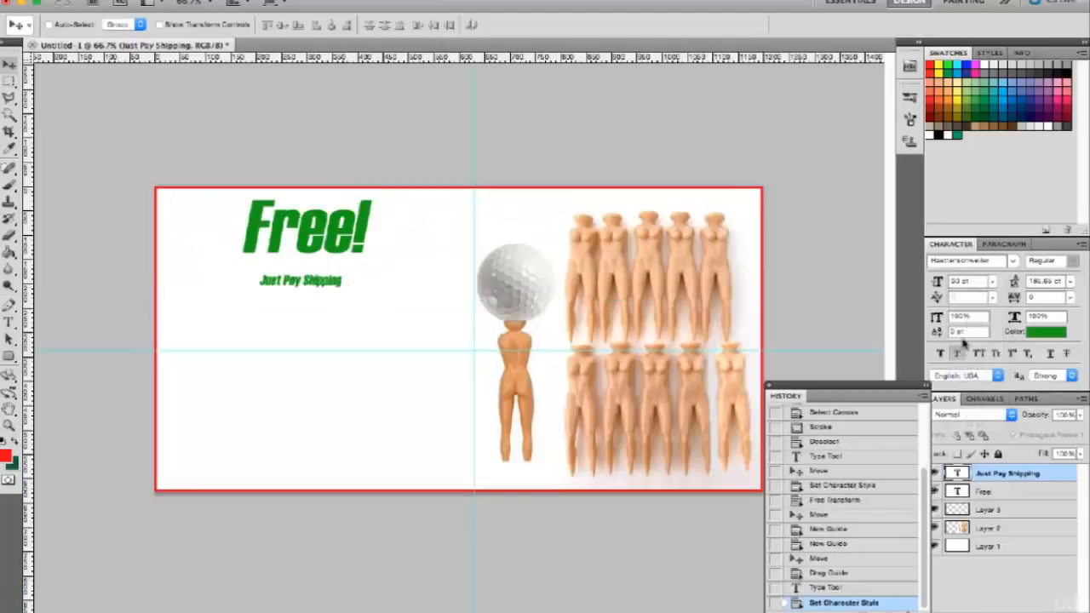
{"action": "left_click", "coordinate": [942, 354]}
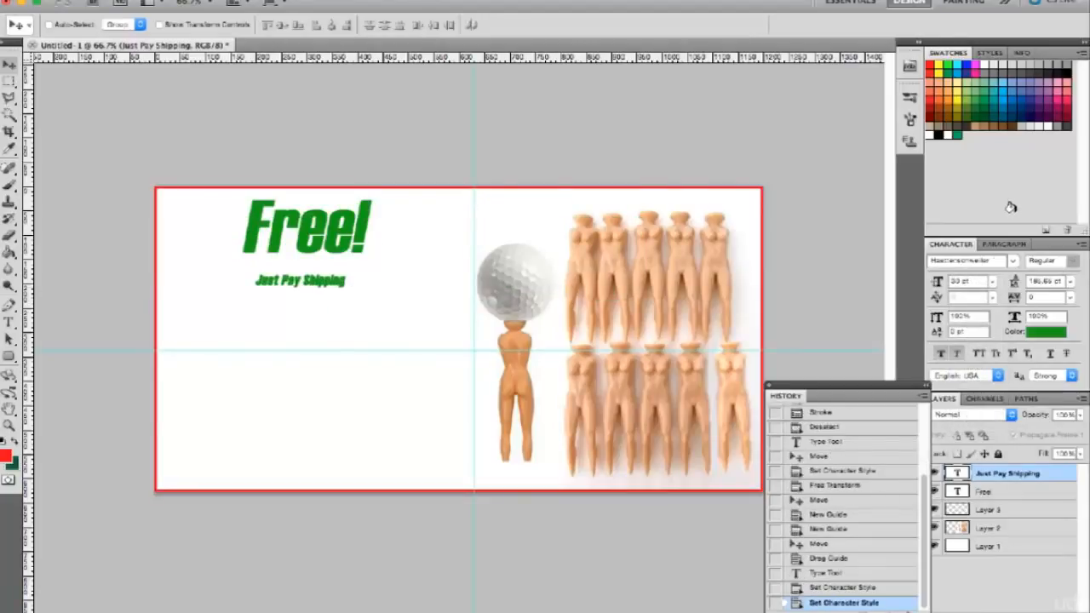
{"action": "left_click", "coordinate": [1012, 265]}
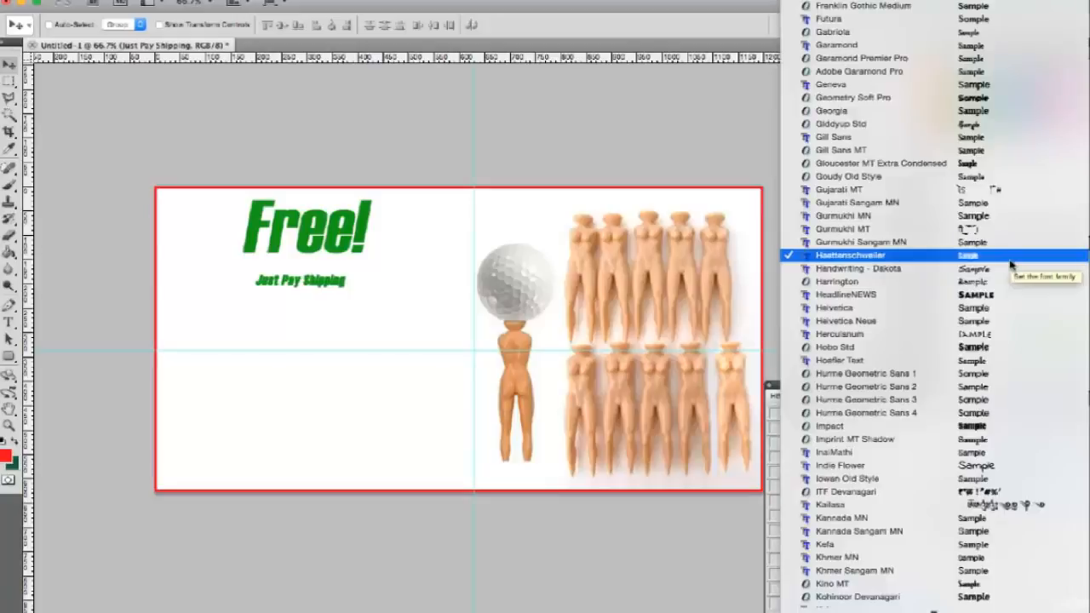
{"action": "scroll", "coordinate": [1012, 266], "scroll_direction": "down", "scroll_amount": 5}
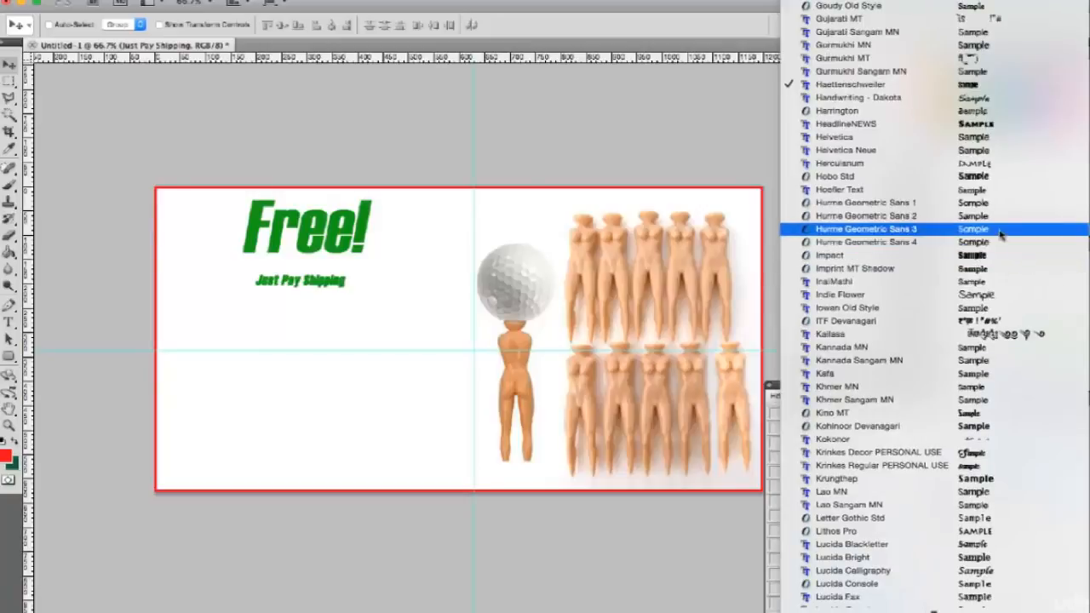
{"action": "left_click", "coordinate": [1002, 230]}
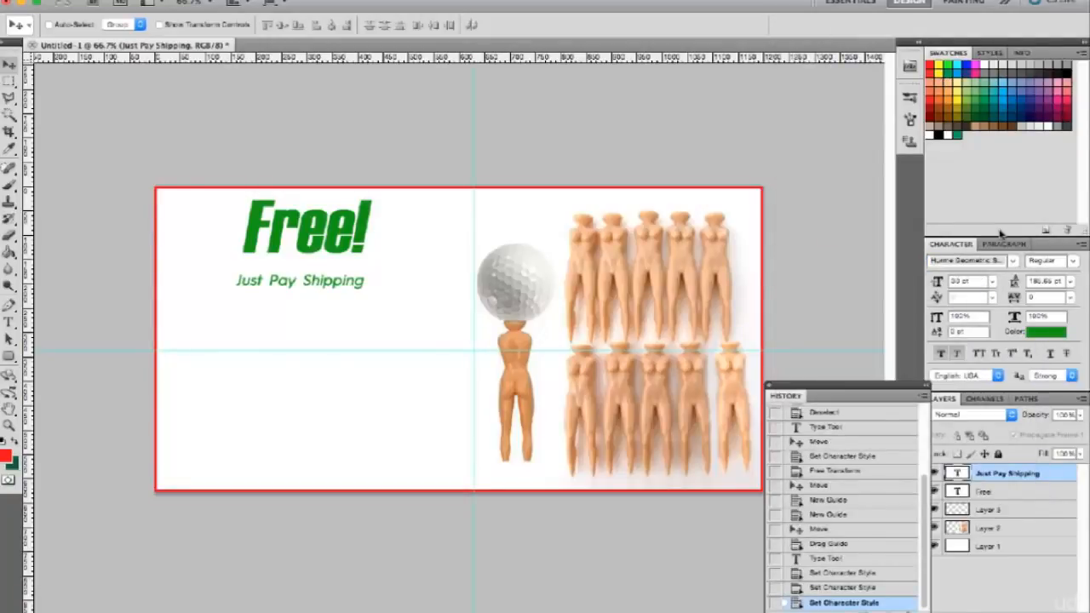
Set the "Just Pay Shipping" text size to 48 pt and position it centered just below "Free!".
{"action": "left_click_drag", "start_coordinate": [355, 282], "coordinate": [358, 332]}
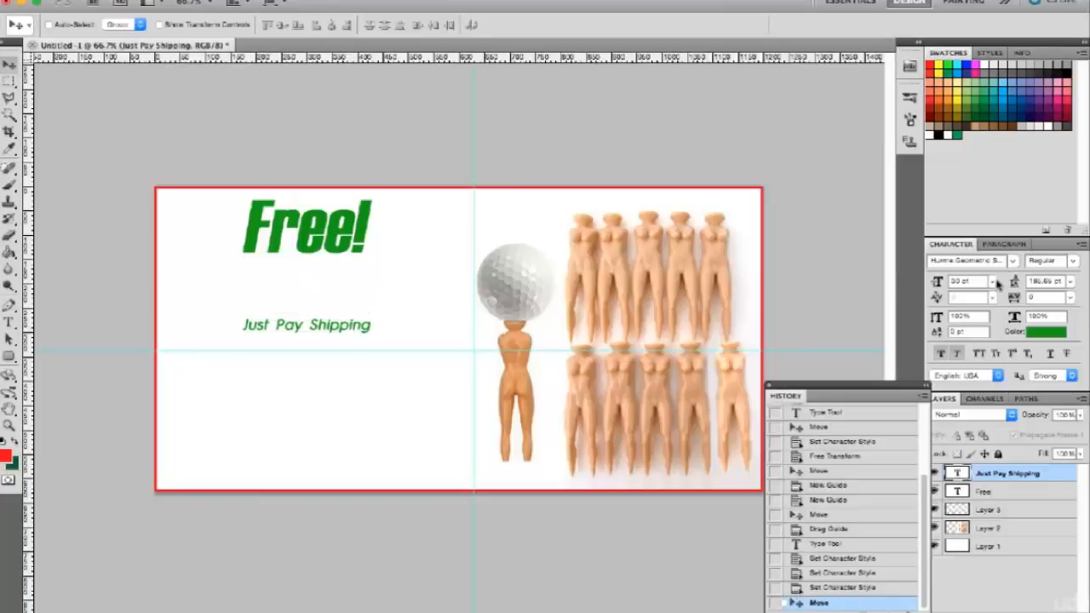
{"action": "left_click", "coordinate": [1070, 281]}
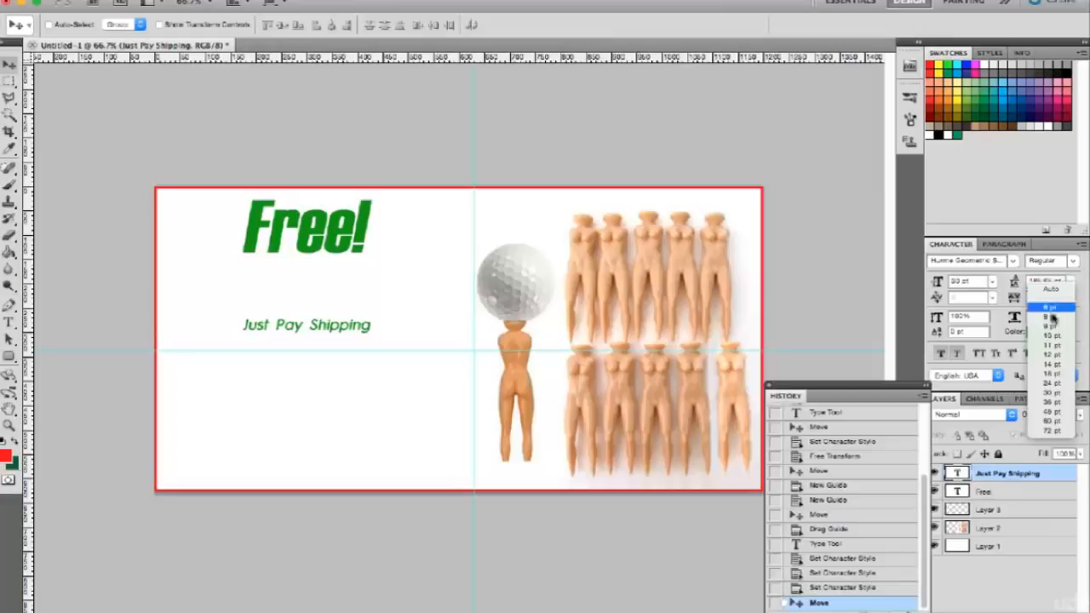
{"action": "left_click", "coordinate": [1084, 288]}
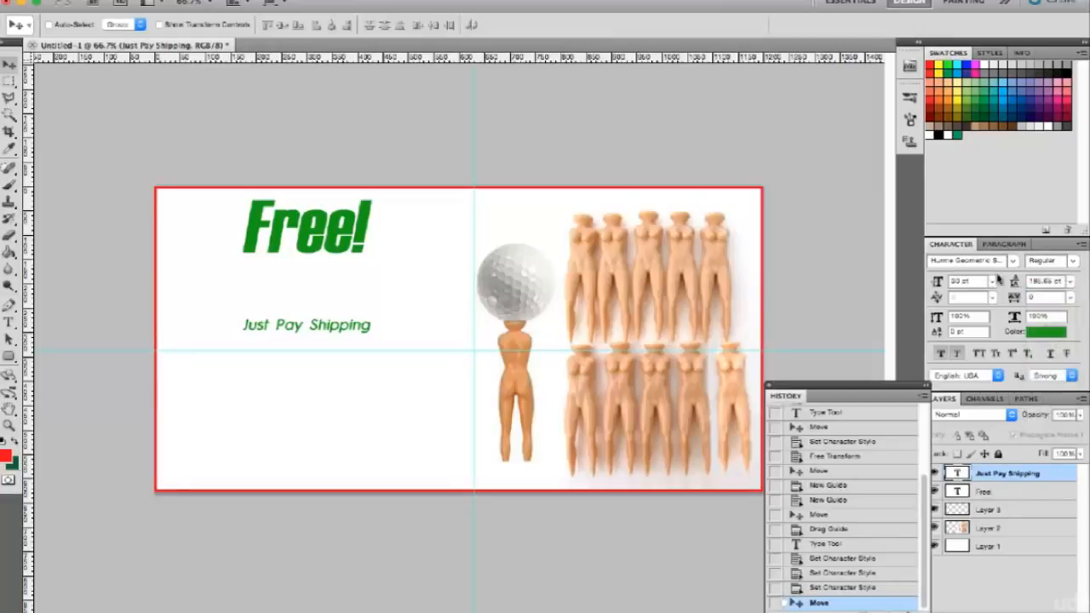
{"action": "left_click", "coordinate": [990, 282]}
{"action": "left_click", "coordinate": [976, 413]}
{"action": "left_click_drag", "start_coordinate": [349, 325], "coordinate": [358, 291]}
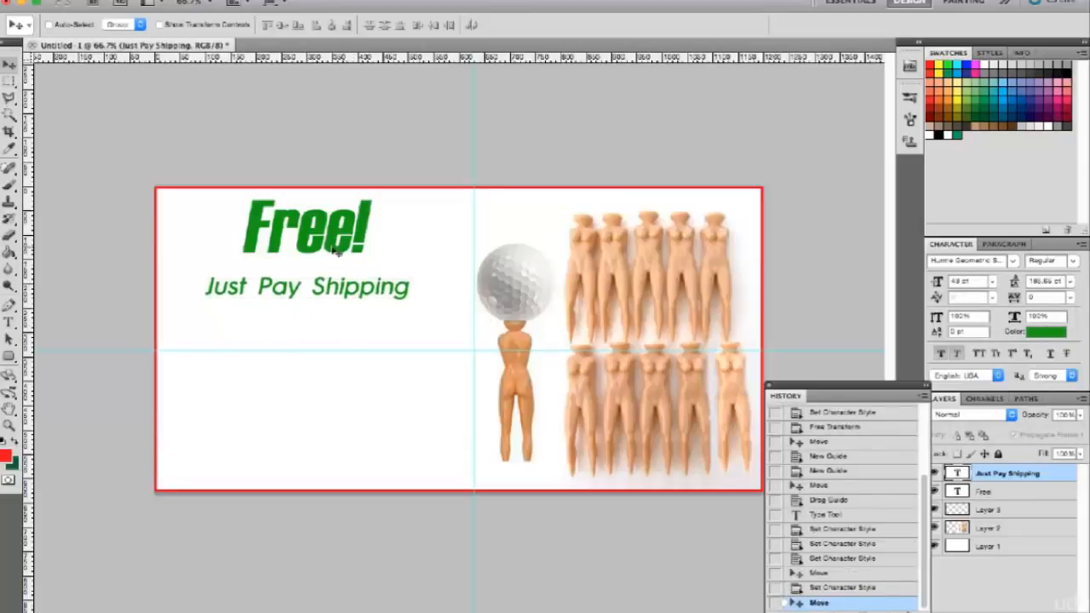
Scale the "Free!" text proportionally to about 131% and move it down to sit inside the canvas's upper edge.
{"action": "right_click", "coordinate": [338, 253]}
{"action": "left_click", "coordinate": [358, 251]}
{"action": "key", "text": "ctrl+t"}
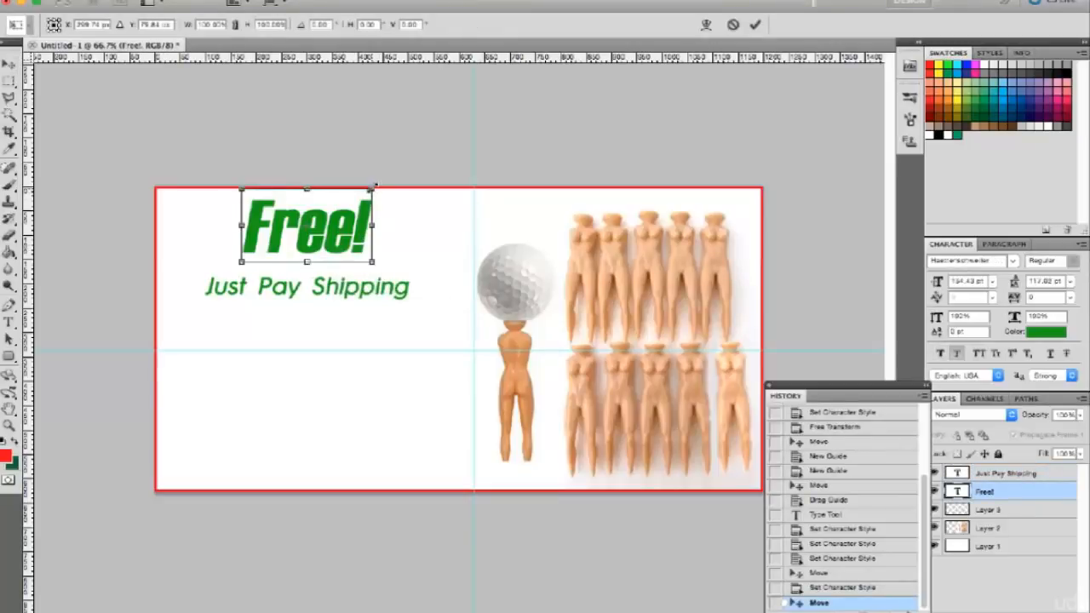
{"action": "left_click_drag", "start_coordinate": [374, 186], "coordinate": [396, 177]}
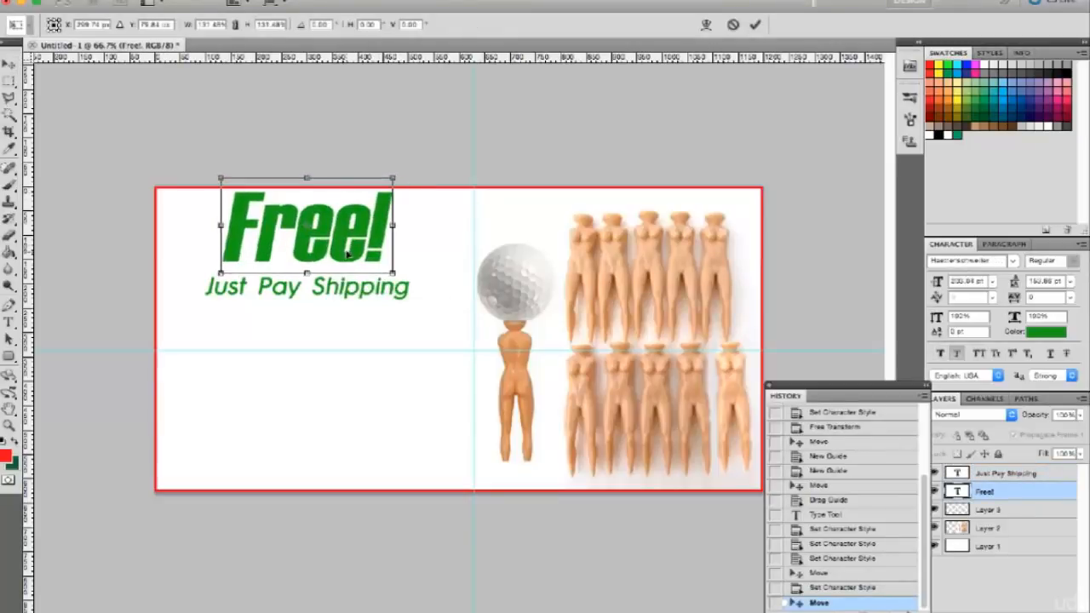
{"action": "left_click_drag", "start_coordinate": [348, 254], "coordinate": [348, 264]}
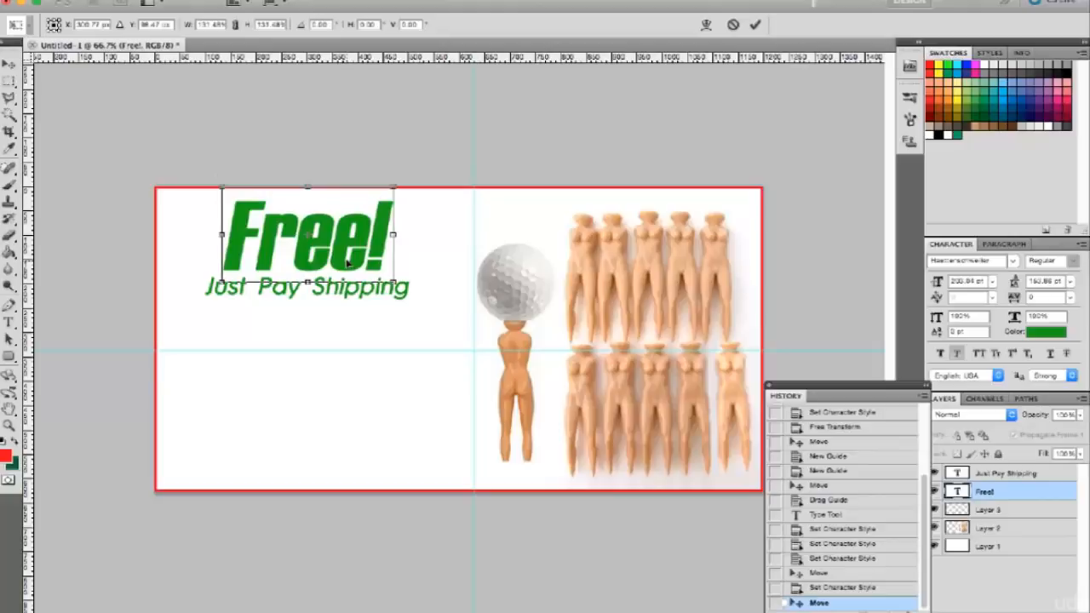
{"action": "key", "text": "Return"}
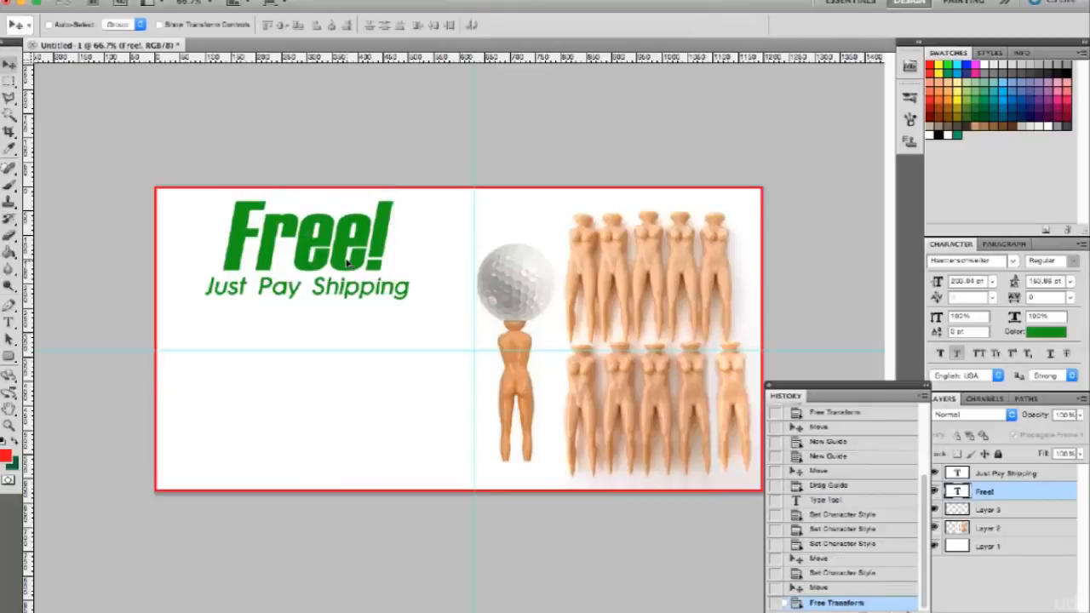
Nudge "Just Pay Shipping" slightly lower, and shift both text layers together a little down and right.
{"action": "right_click", "coordinate": [387, 293]}
{"action": "left_click", "coordinate": [404, 299]}
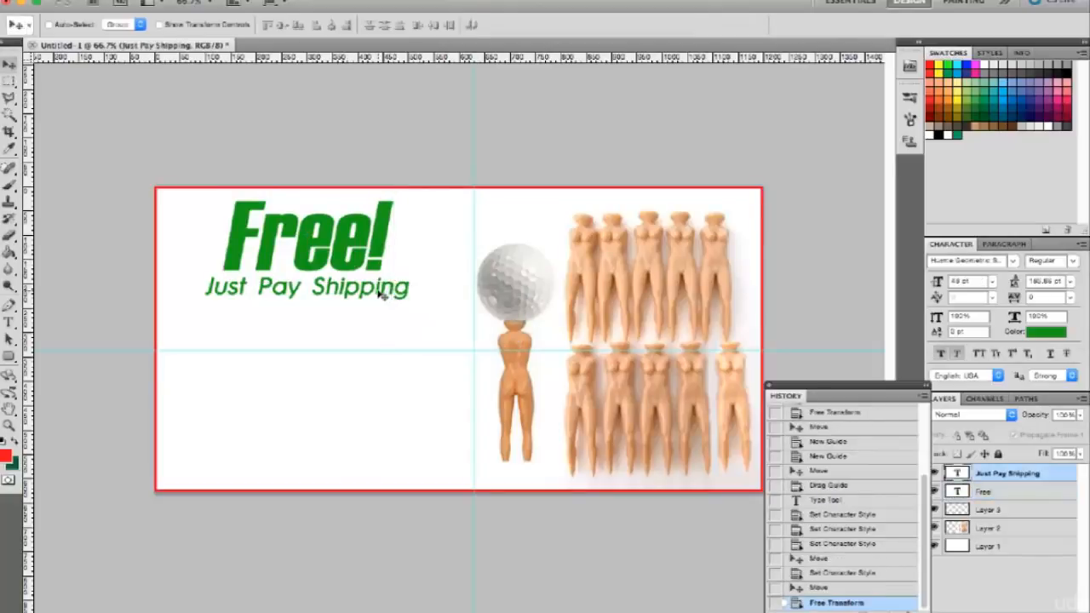
{"action": "left_click_drag", "start_coordinate": [381, 294], "coordinate": [381, 294]}
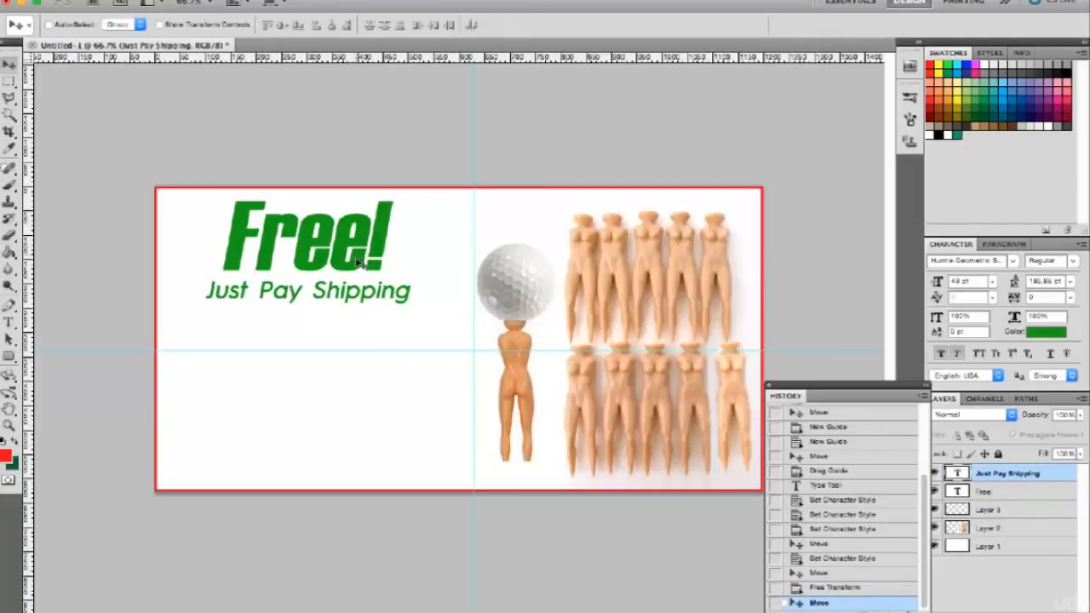
{"action": "right_click", "coordinate": [362, 264]}
{"action": "left_click", "coordinate": [375, 263], "text": "shift"}
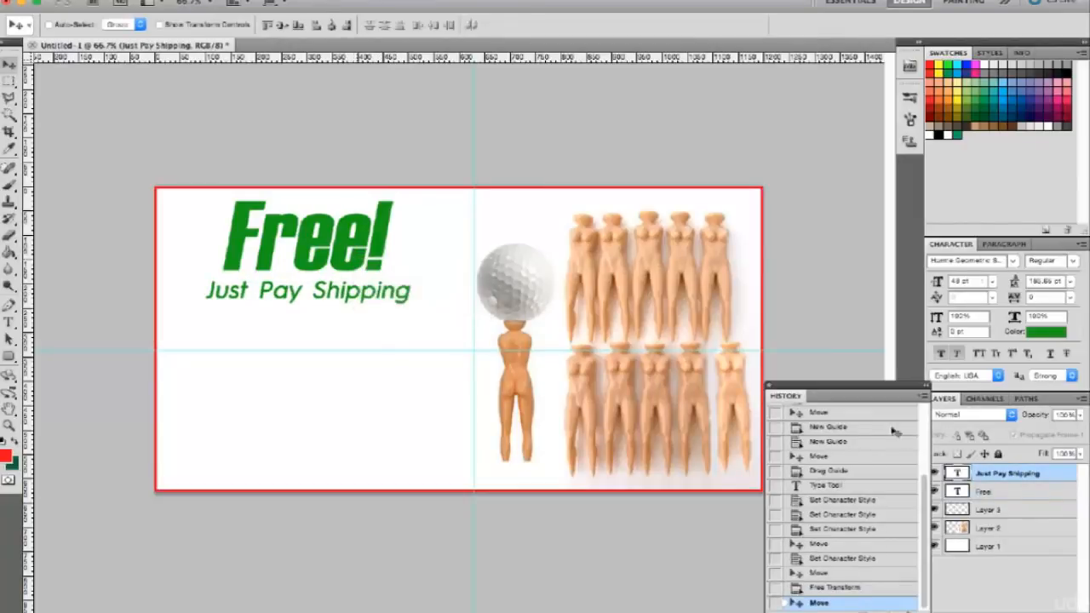
{"action": "left_click_drag", "start_coordinate": [367, 293], "coordinate": [381, 314]}
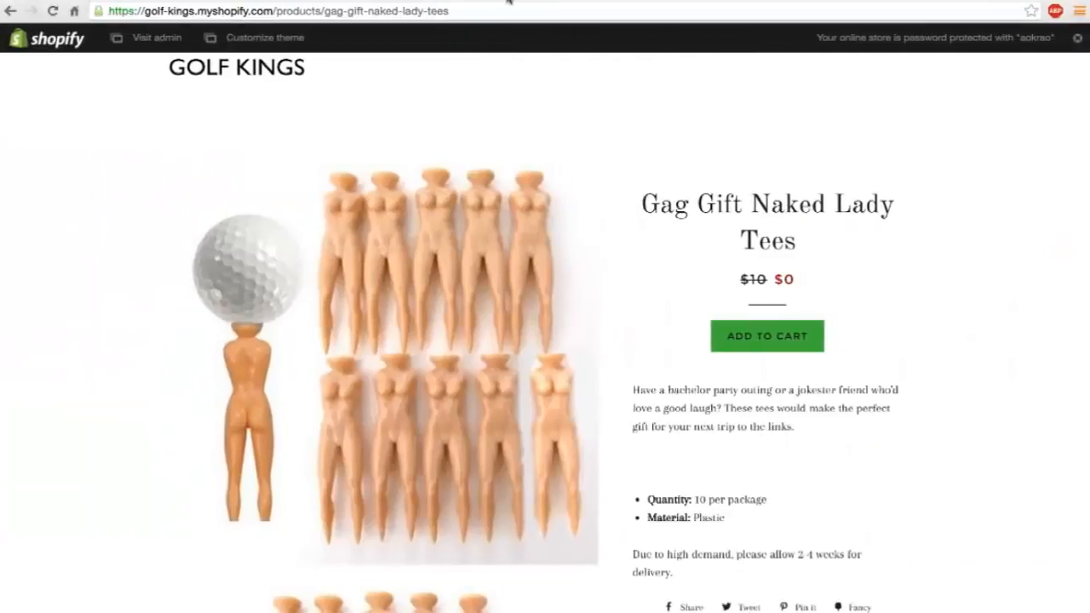
Switch to the browser, search Pixabay for "golf" images, look through the results and close the fundraising banner.
{"action": "key", "text": "ctrl+t"}
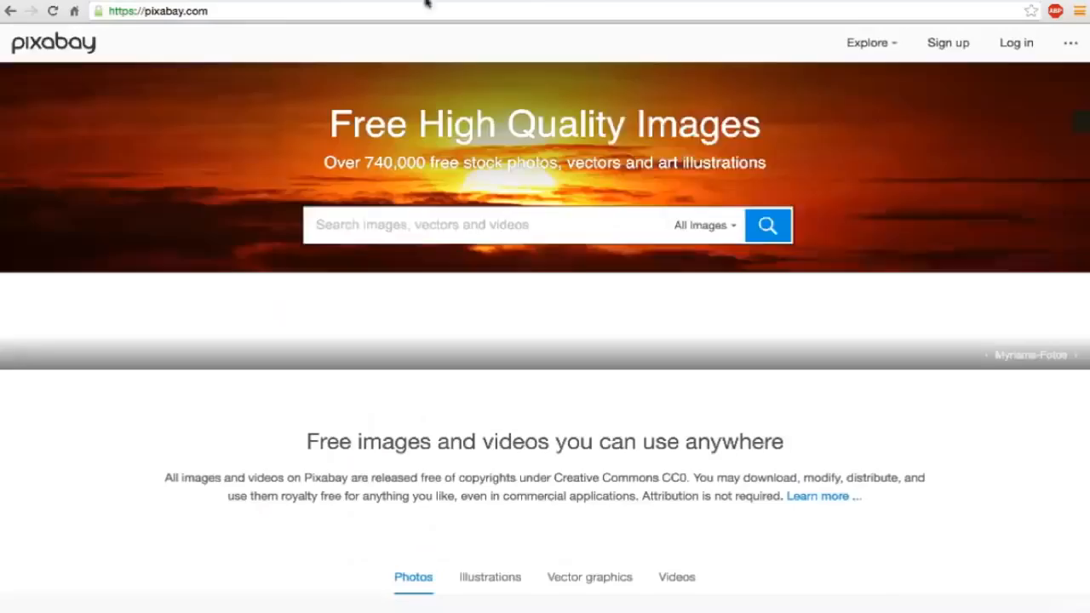
{"action": "type", "text": "golf"}
{"action": "key", "text": "Return"}
{"action": "scroll", "coordinate": [465, 407], "scroll_direction": "down", "scroll_amount": 15}
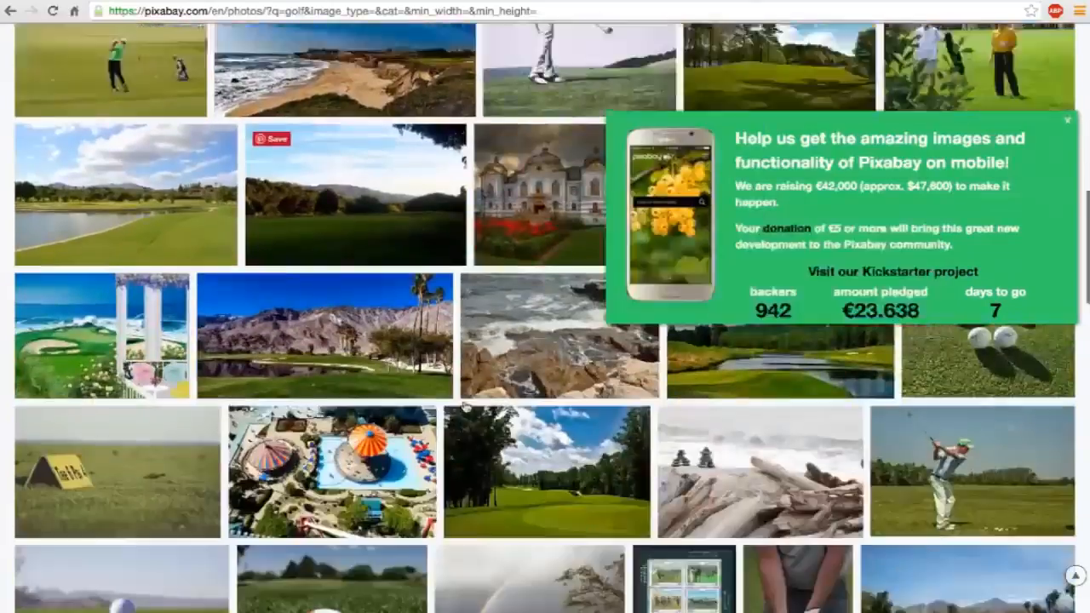
{"action": "scroll", "coordinate": [465, 407], "scroll_direction": "down", "scroll_amount": 10}
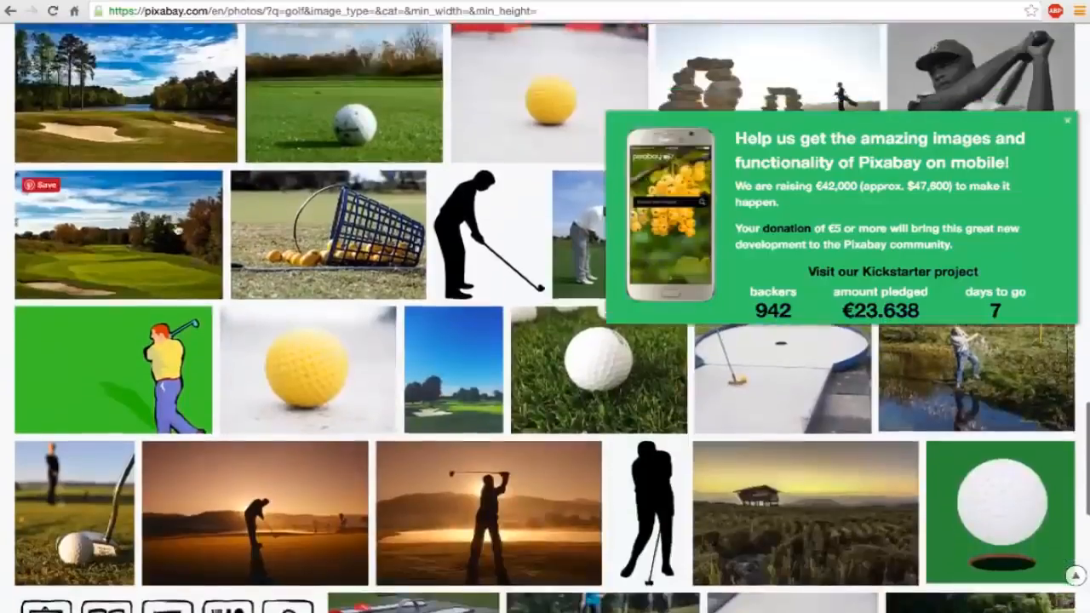
{"action": "scroll", "coordinate": [178, 230], "scroll_direction": "down", "scroll_amount": 3}
{"action": "left_click", "coordinate": [1068, 121]}
{"action": "scroll", "coordinate": [937, 356], "scroll_direction": "down", "scroll_amount": 3}
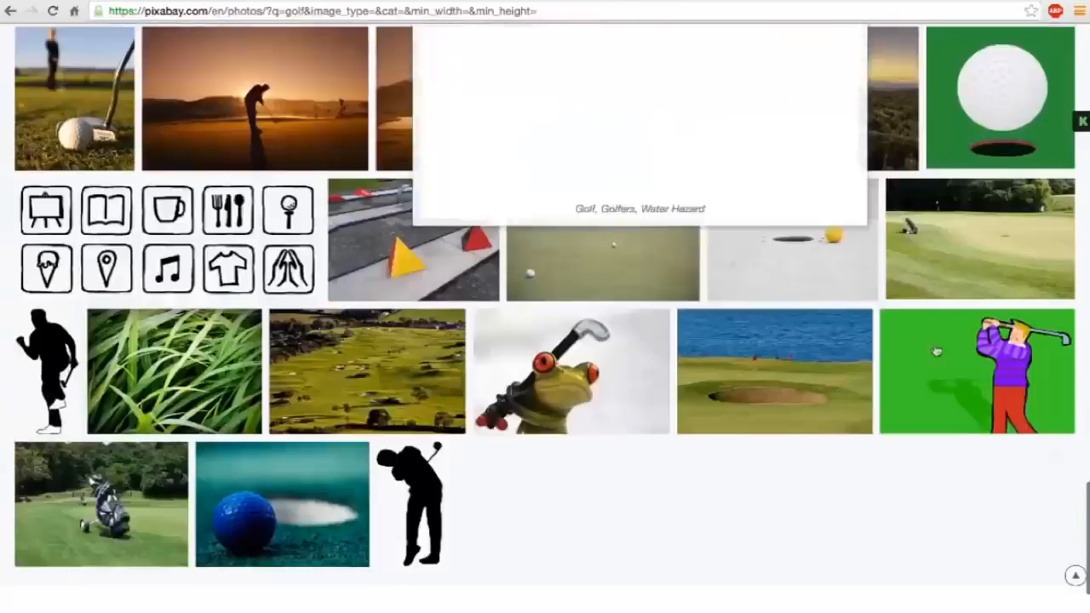
Go to the second page of golf results and open the group photo of four golfers.
{"action": "left_click", "coordinate": [573, 375]}
{"action": "scroll", "coordinate": [572, 373], "scroll_direction": "down", "scroll_amount": 12}
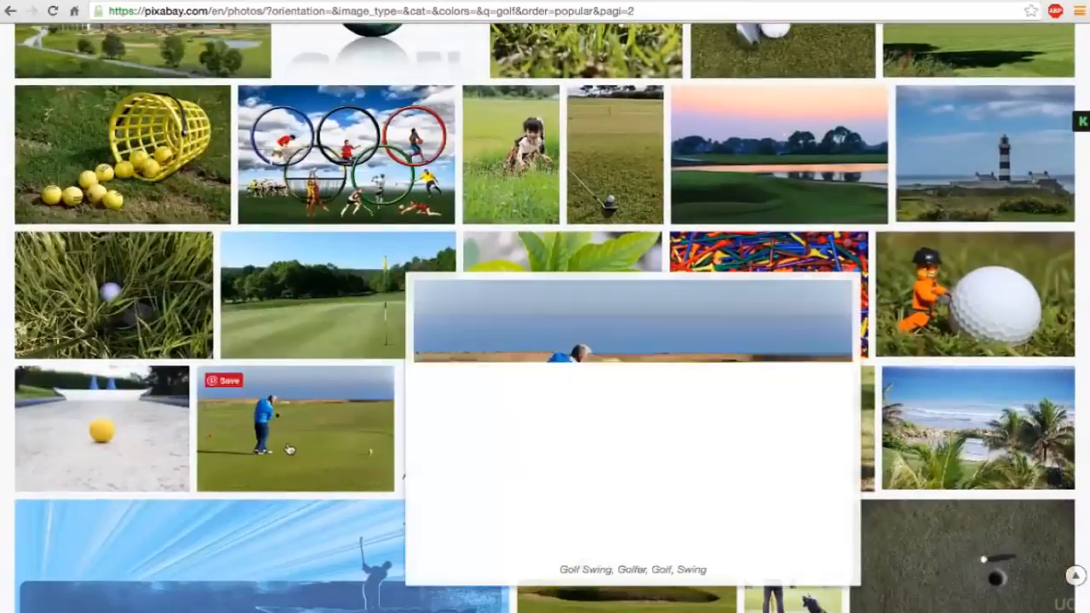
{"action": "scroll", "coordinate": [289, 448], "scroll_direction": "down", "scroll_amount": 8}
{"action": "left_click", "coordinate": [540, 284]}
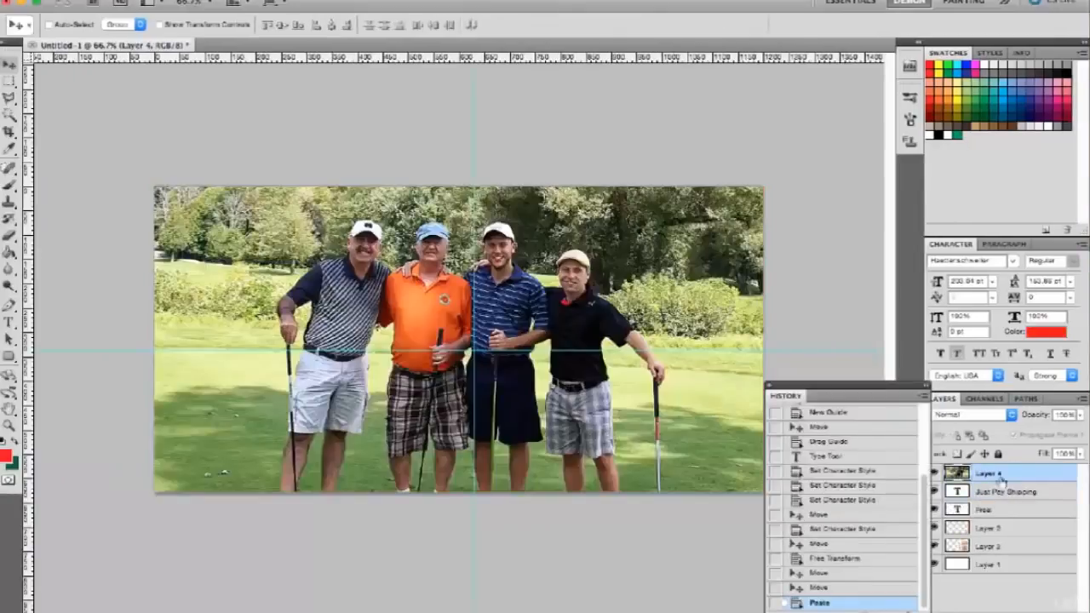
Try the pasted golfers photo, scaled down behind the tees layer and under the text, and delete that layer.
{"action": "key", "text": "ctrl+bracketleft"}
{"action": "key", "text": "ctrl+t"}
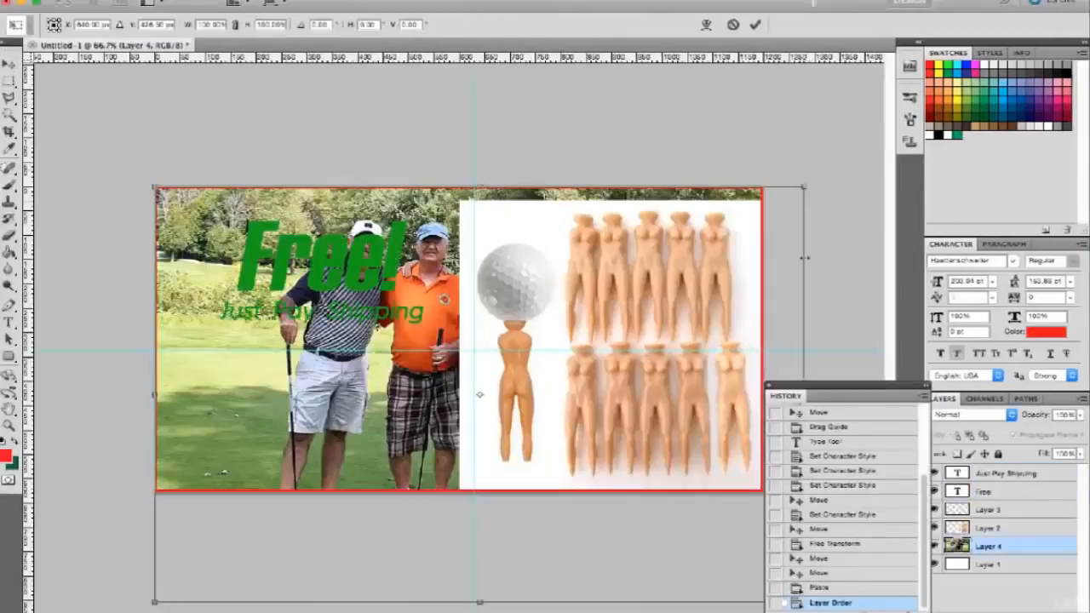
{"action": "left_click_drag", "start_coordinate": [358, 190], "coordinate": [358, 340]}
{"action": "left_click_drag", "start_coordinate": [402, 400], "coordinate": [379, 361]}
{"action": "key", "text": "Return"}
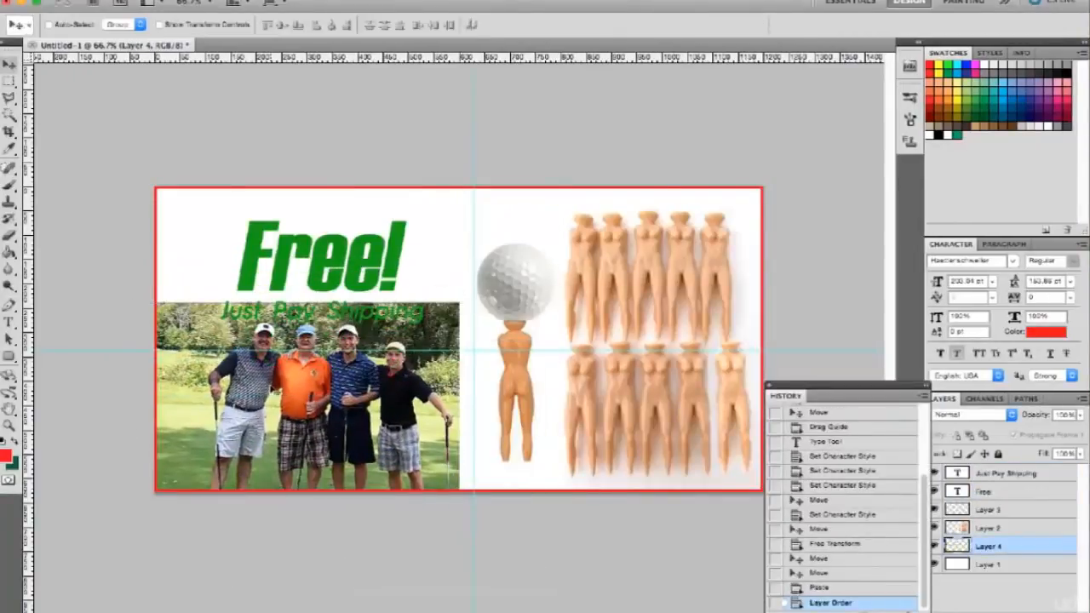
{"action": "key", "text": "super+z"}
{"action": "key", "text": "Delete"}
Cut the golf ball and its tee out of the tees layer with a rectangular selection and paste them as a separate layer.
{"action": "key", "text": "m"}
{"action": "mouse_move", "coordinate": [445, 191]}
{"action": "left_mouse_down"}
{"action": "mouse_move", "coordinate": [553, 397]}
{"action": "mouse_move", "coordinate": [555, 493]}
{"action": "left_mouse_up"}
{"action": "left_click", "coordinate": [999, 530]}
{"action": "key", "text": "super+v"}
{"action": "key", "text": "super+z"}
{"action": "key", "text": "super+x"}
{"action": "key", "text": "super+v"}
Scale the golf ball and tee layer proportionally to about 129% and place it near the canvas's center.
{"action": "key", "text": "super+t"}
{"action": "left_click_drag", "start_coordinate": [411, 192], "coordinate": [350, 161]}
{"action": "left_click_drag", "start_coordinate": [450, 263], "coordinate": [461, 300]}
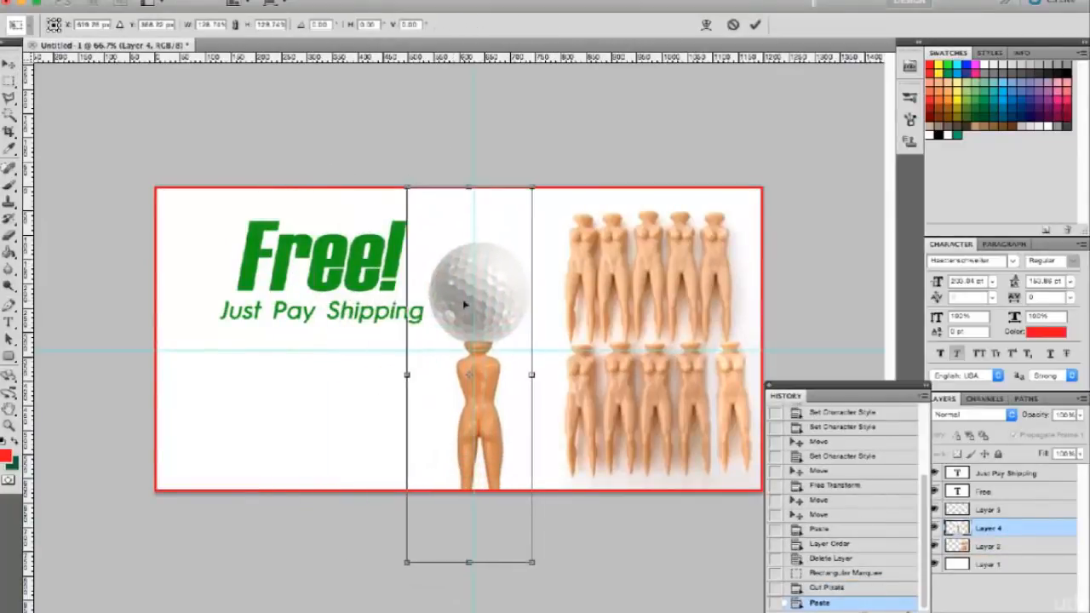
{"action": "key", "text": "Return"}
Try to clear the white background around the ball and tee with the Magic Wand, starting at tolerance 5.
{"action": "key", "text": "w"}
{"action": "left_click", "coordinate": [516, 375]}
{"action": "key", "text": "super+d"}
{"action": "double_click", "coordinate": [159, 25]}
{"action": "type", "text": "5"}
{"action": "left_click", "coordinate": [441, 371]}
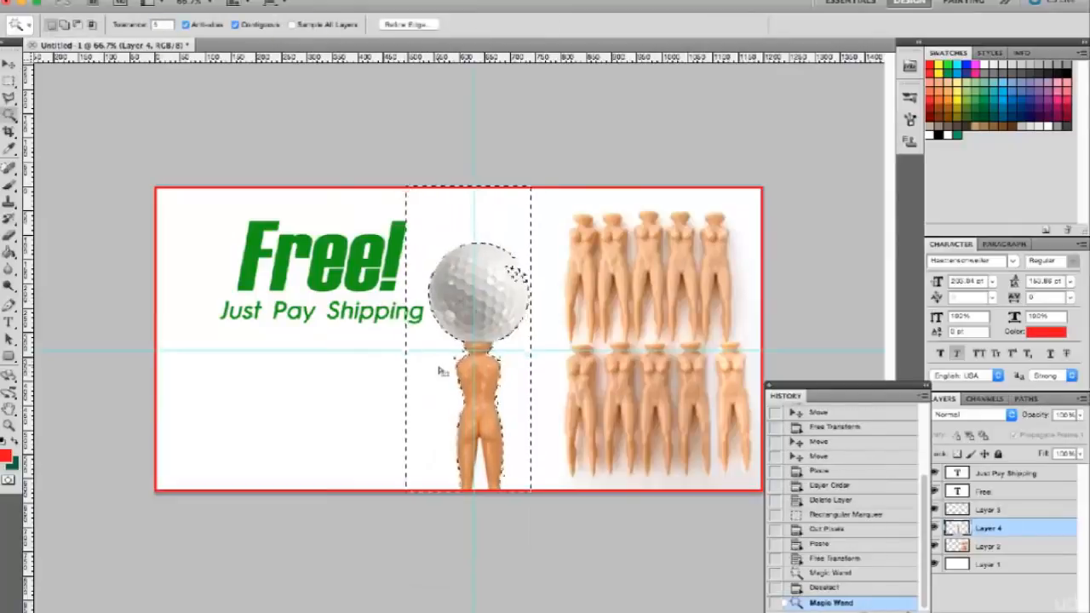
{"action": "left_click", "coordinate": [469, 457]}
{"action": "key", "text": "super+d"}
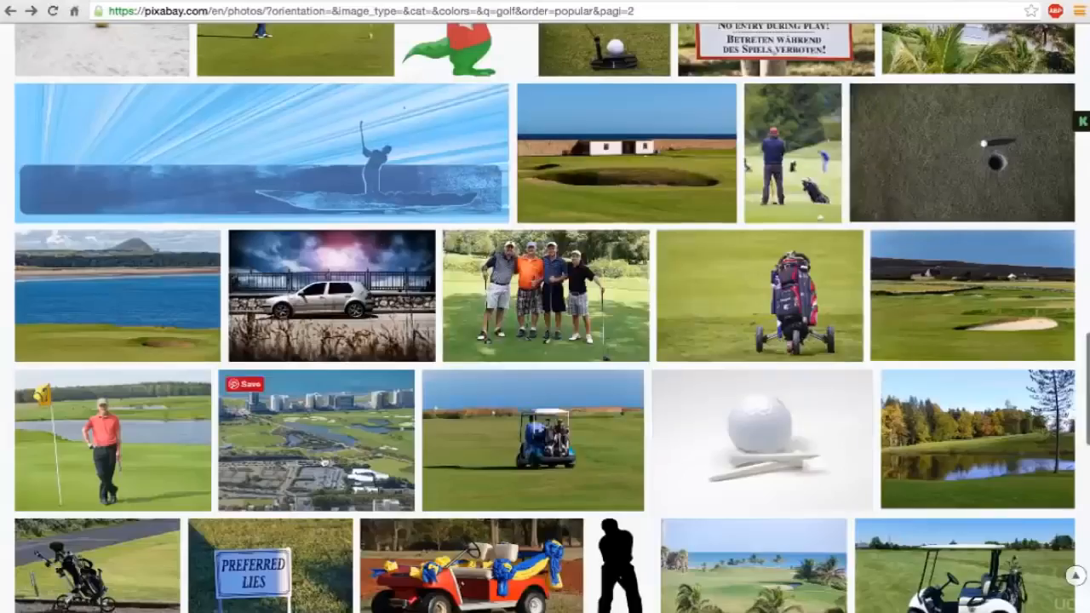
Find the Golf Spain Santana course photo on Pixabay and paste it into the banner as the background.
{"action": "scroll", "coordinate": [230, 426], "scroll_direction": "up", "scroll_amount": 4}
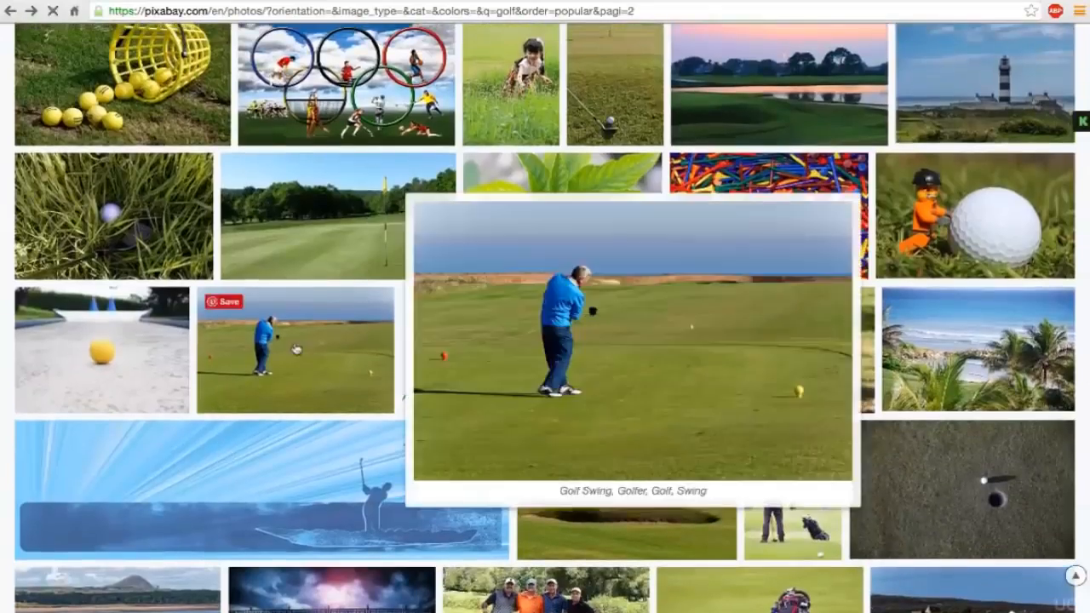
{"action": "left_click", "coordinate": [281, 357]}
{"action": "left_click", "coordinate": [26, 10]}
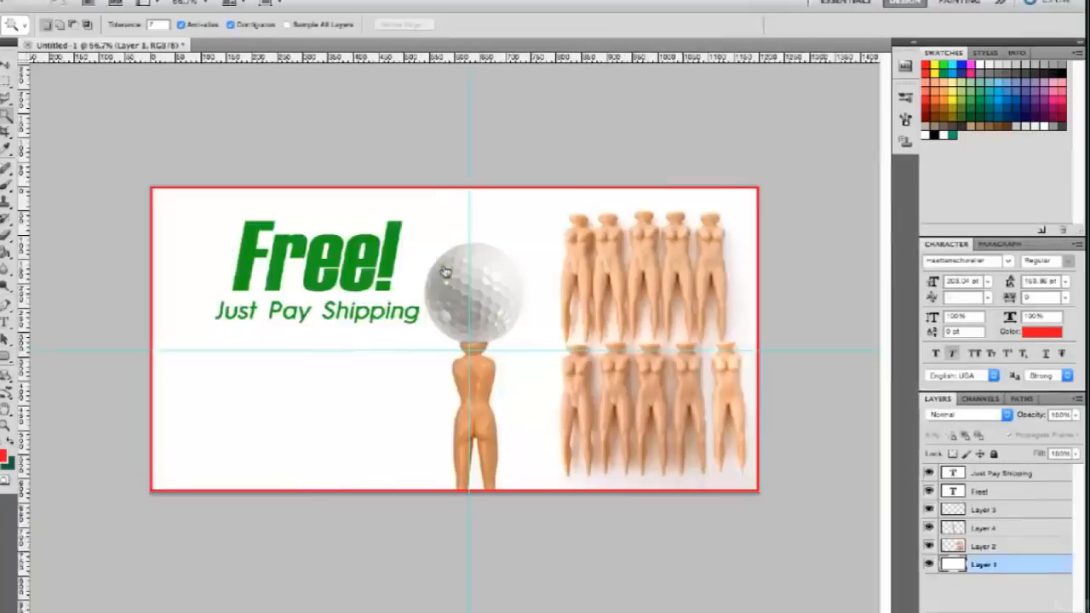
{"action": "key", "text": "super+v"}
Step back in the history to before the white background around the ball and tee was cleared.
{"action": "key", "text": "super+plus"}
{"action": "key", "text": "super+plus"}
{"action": "left_click", "coordinate": [586, 486]}
{"action": "left_click", "coordinate": [552, 379]}
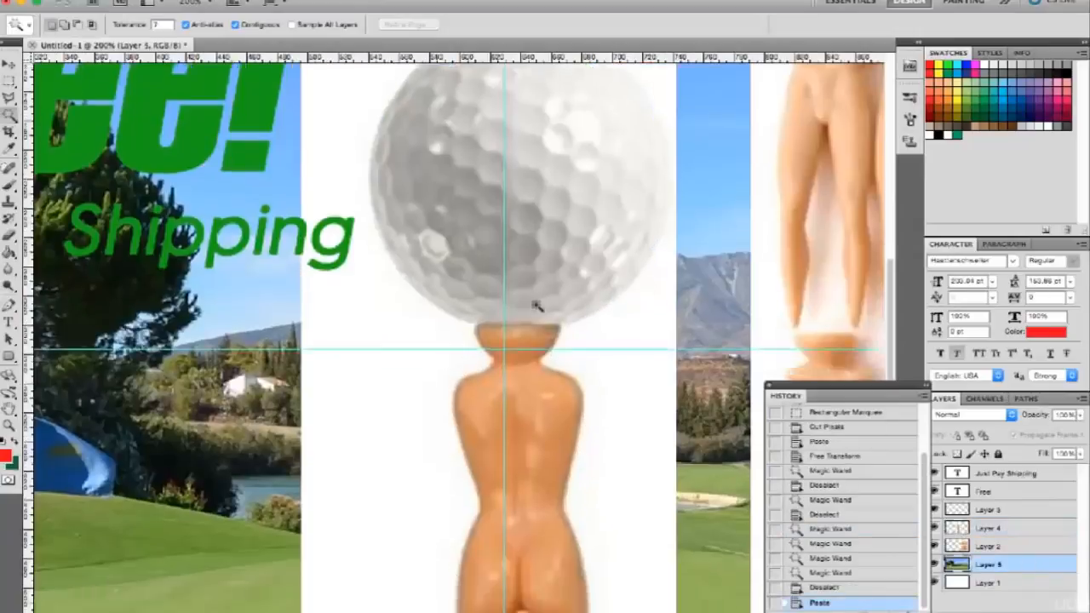
{"action": "scroll", "coordinate": [536, 306], "scroll_direction": "up", "scroll_amount": 3}
Select the white background around the ball and tee with the Magic Wand at tolerance 20, exclude the ball with an elliptical selection, and clear it.
{"action": "key", "text": "2"}
{"action": "double_click", "coordinate": [162, 25]}
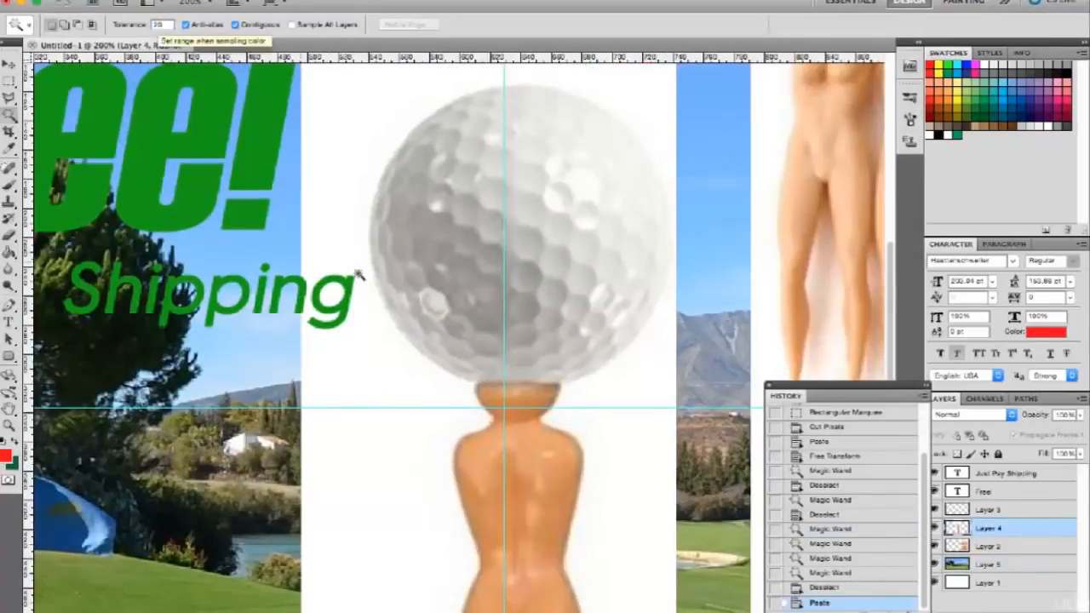
{"action": "left_click", "coordinate": [358, 271]}
{"action": "key", "text": "m"}
{"action": "key", "text": "shift+m"}
{"action": "mouse_move", "coordinate": [336, 70]}
{"action": "left_mouse_down"}
{"action": "mouse_move", "coordinate": [487, 238]}
{"action": "mouse_move", "coordinate": [658, 374]}
{"action": "left_mouse_up"}
{"action": "key", "text": "super+z"}
{"action": "key", "text": "super+z"}
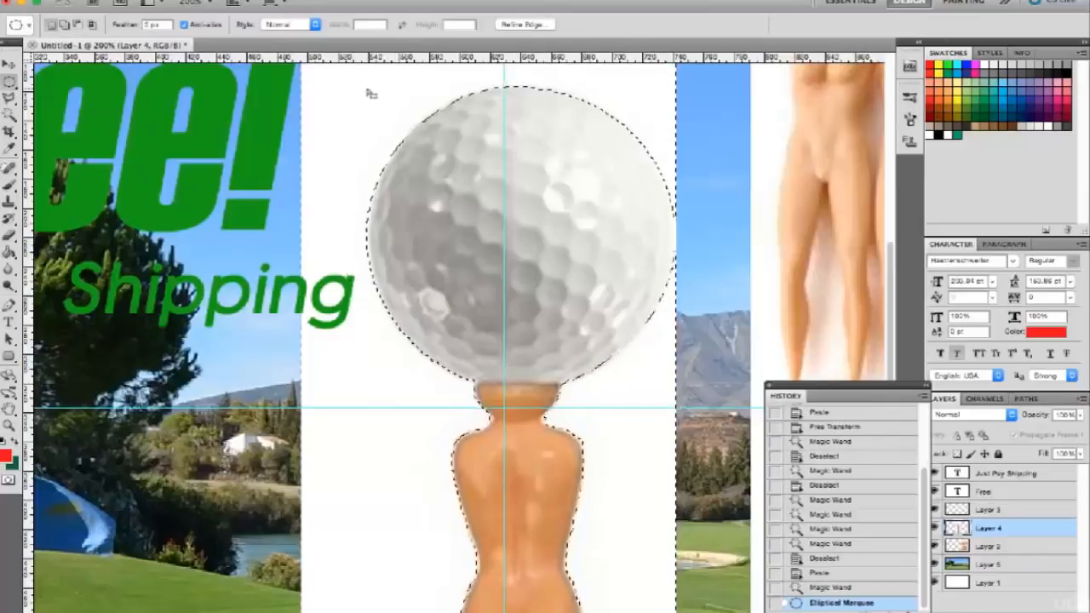
{"action": "key", "text": "Delete"}
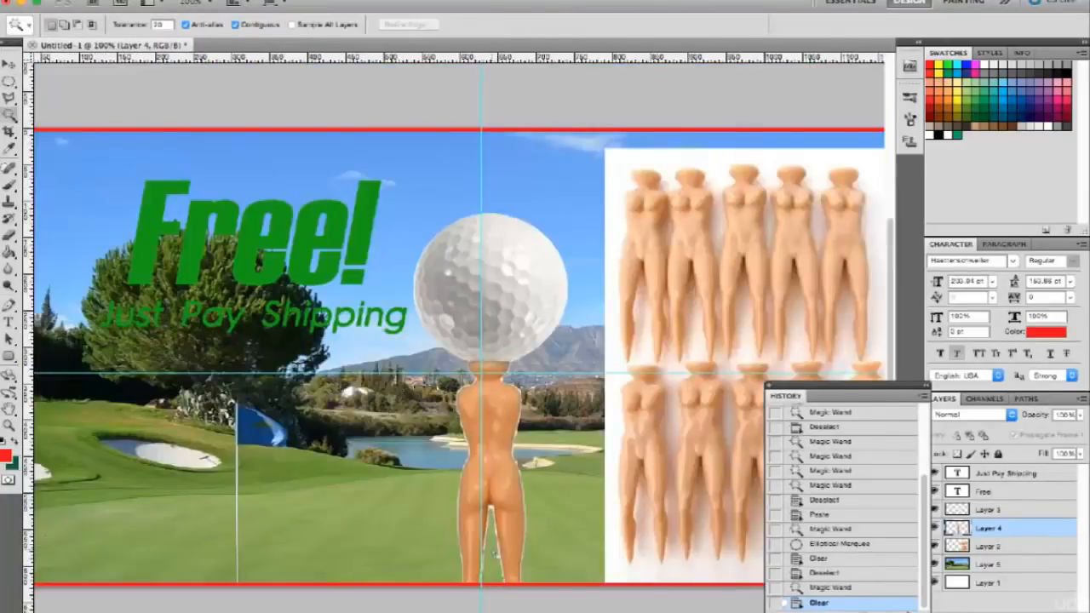
Clear the white area between the large tee's legs using the Magic Wand at tolerance 30.
{"action": "double_click", "coordinate": [162, 25]}
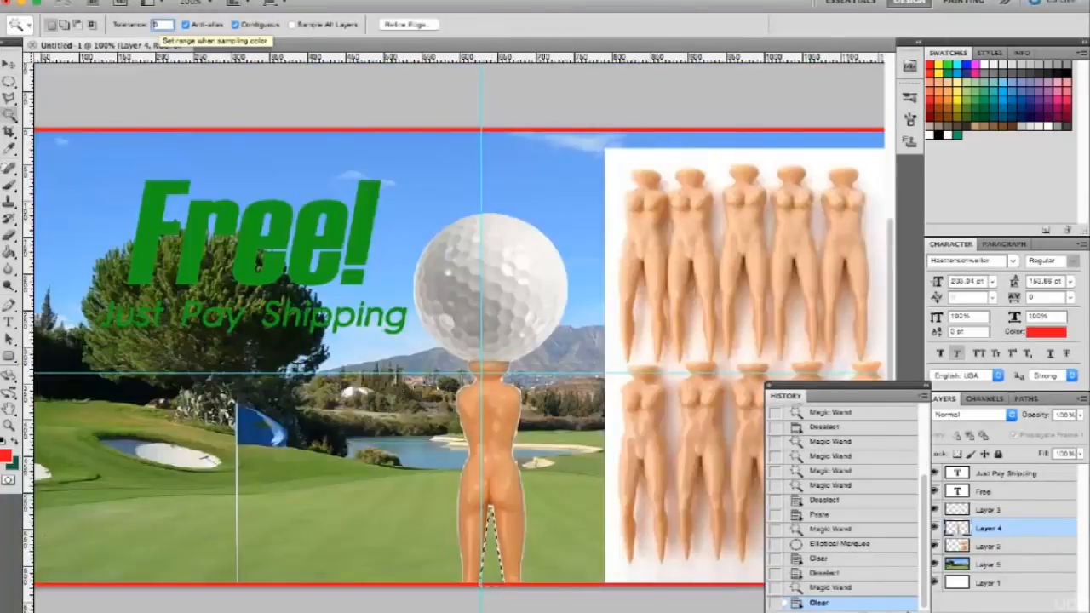
{"action": "type", "text": "30"}
{"action": "key", "text": "super+d"}
{"action": "key", "text": "super+alt+z"}
{"action": "key", "text": "super+alt+z"}
{"action": "key", "text": "super+d"}
{"action": "left_click", "coordinate": [494, 552]}
{"action": "key", "text": "Delete"}
Select the empty area around the ball and tee, expand the selection, clear the white fringe and deselect.
{"action": "key", "text": "super+d"}
{"action": "left_click", "coordinate": [532, 510]}
{"action": "left_click", "coordinate": [493, 550], "text": "shift"}
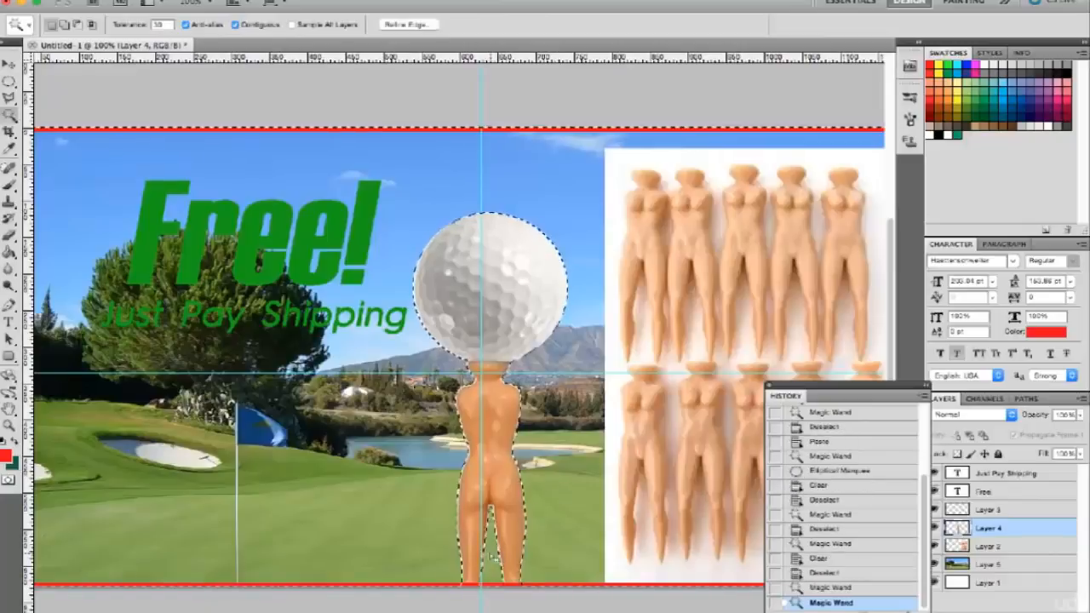
{"action": "left_click", "coordinate": [266, 1]}
{"action": "mouse_move", "coordinate": [341, 157]}
{"action": "left_click", "coordinate": [440, 189]}
{"action": "key", "text": "Return"}
{"action": "key", "text": "Delete"}
{"action": "key", "text": "super+d"}
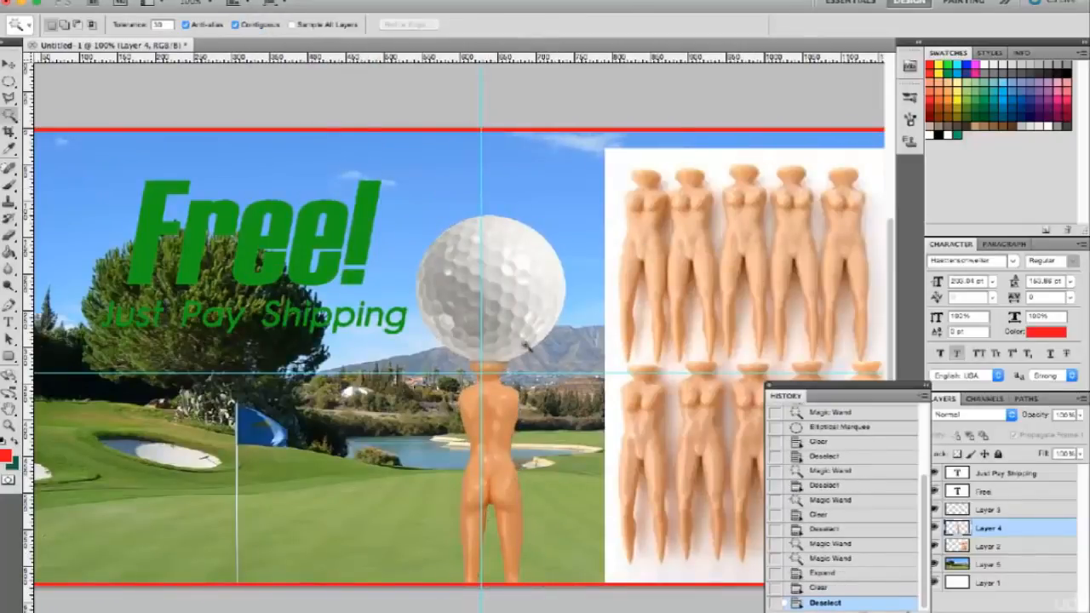
Scale down the layer with the ten tees and move it into the canvas's lower-right corner.
{"action": "key", "text": "super+minus"}
{"action": "left_click", "coordinate": [988, 546]}
{"action": "key", "text": "super+t"}
{"action": "left_click_drag", "start_coordinate": [556, 202], "coordinate": [572, 223]}
{"action": "left_click_drag", "start_coordinate": [606, 407], "coordinate": [620, 427]}
{"action": "key", "text": "Return"}
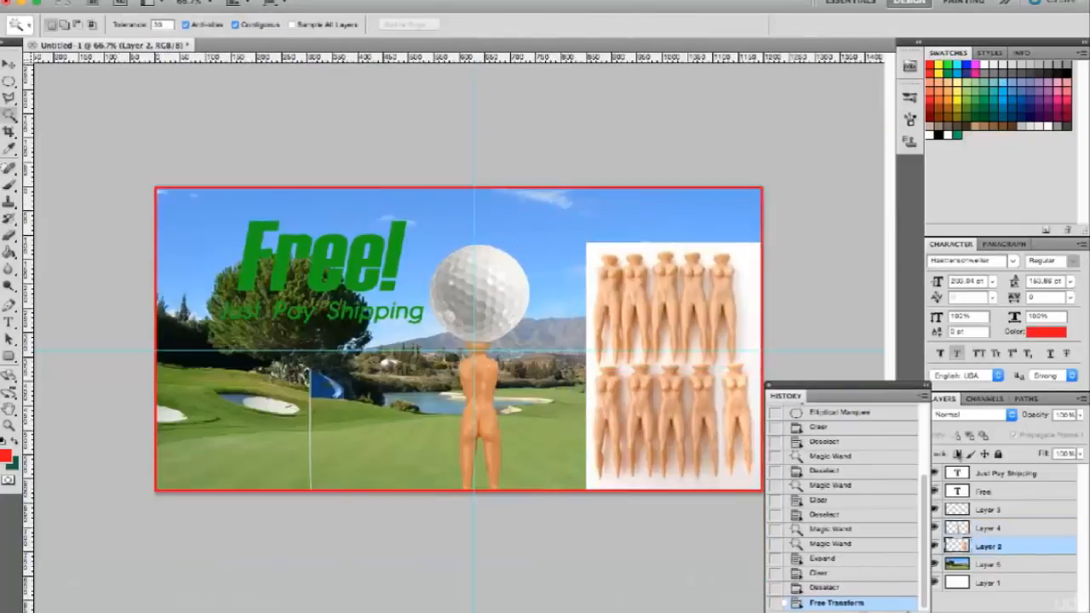
Move the "Free!" and "Just Pay Shipping" layers together slightly left and down, and color both texts yellow.
{"action": "left_click", "coordinate": [984, 492]}
{"action": "left_click", "coordinate": [1005, 474], "text": "shift"}
{"action": "key", "text": "v"}
{"action": "left_click_drag", "start_coordinate": [340, 273], "coordinate": [317, 277]}
{"action": "left_click", "coordinate": [1047, 332]}
{"action": "left_click", "coordinate": [957, 99]}
{"action": "key", "text": "Return"}
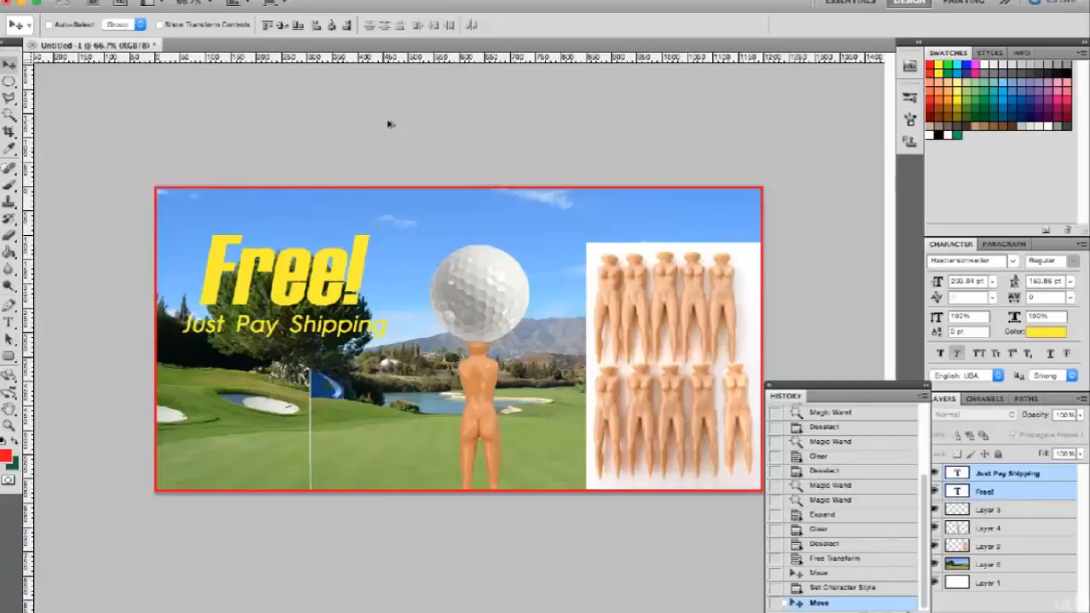
Export the finished banner for web as a PNG-24 image with transparency and save the file.
{"action": "key", "text": "ctrl+alt+shift+s"}
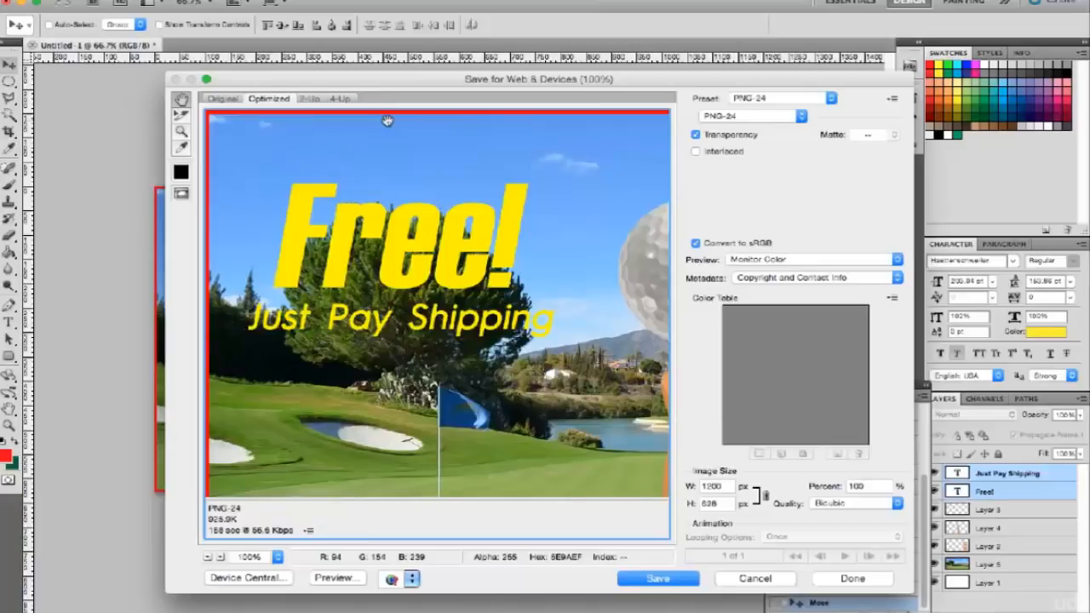
{"action": "left_click", "coordinate": [648, 579]}
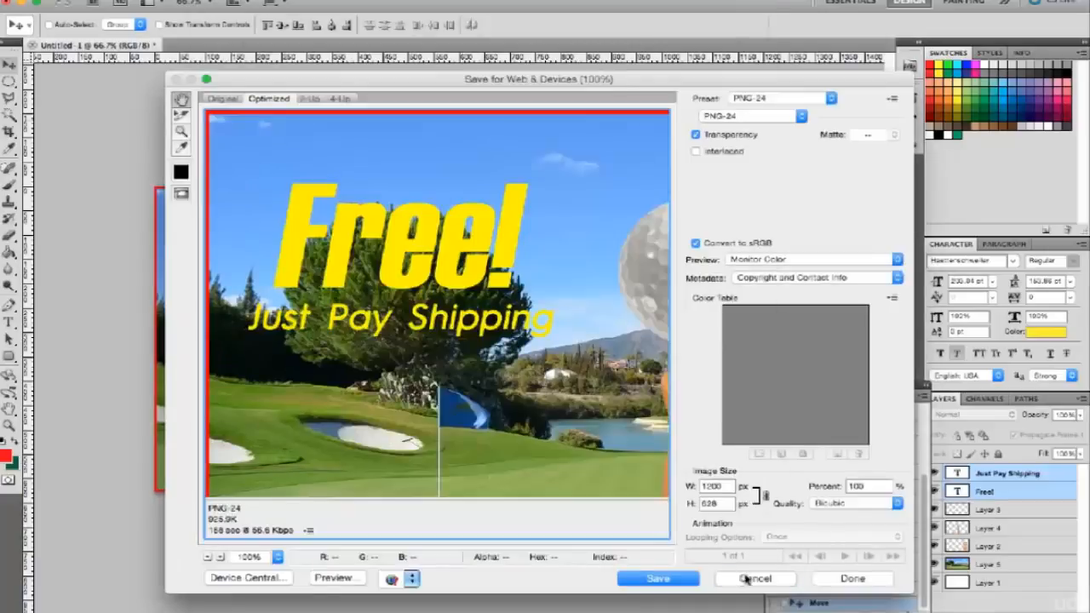
{"action": "left_click", "coordinate": [743, 577]}
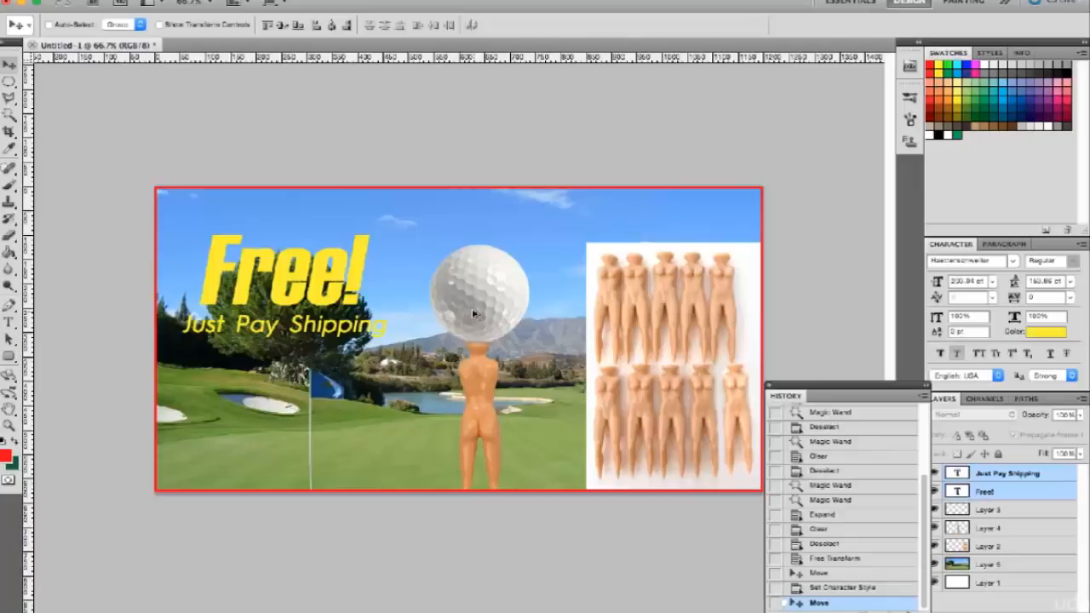
Export the banner for web again, choosing the JPEG format at Very High quality and adjusting the quality value.
{"action": "key", "text": "super+alt+shift+s"}
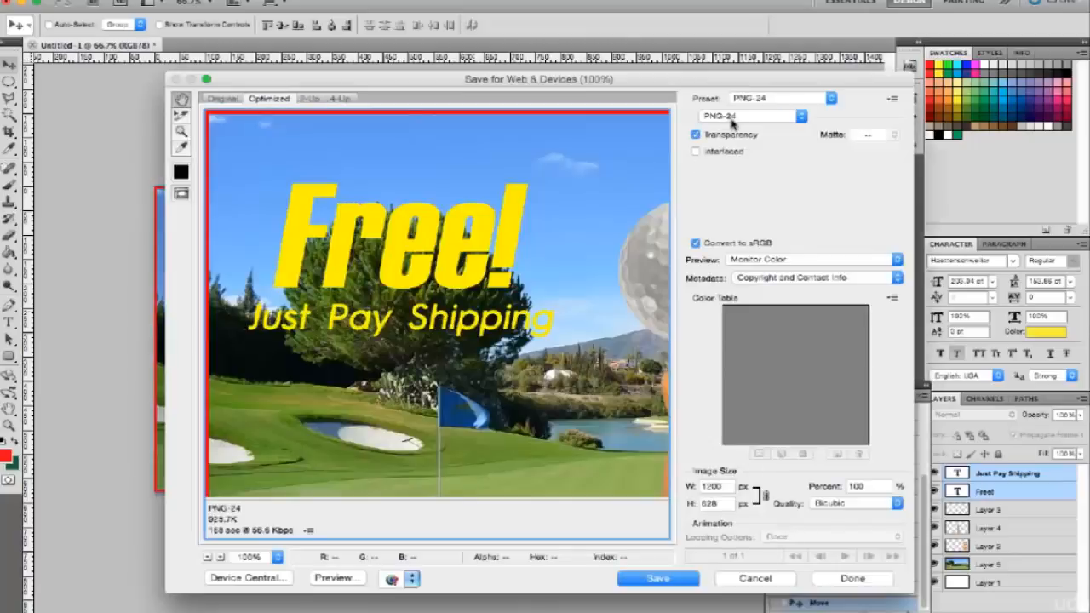
{"action": "left_click", "coordinate": [730, 121]}
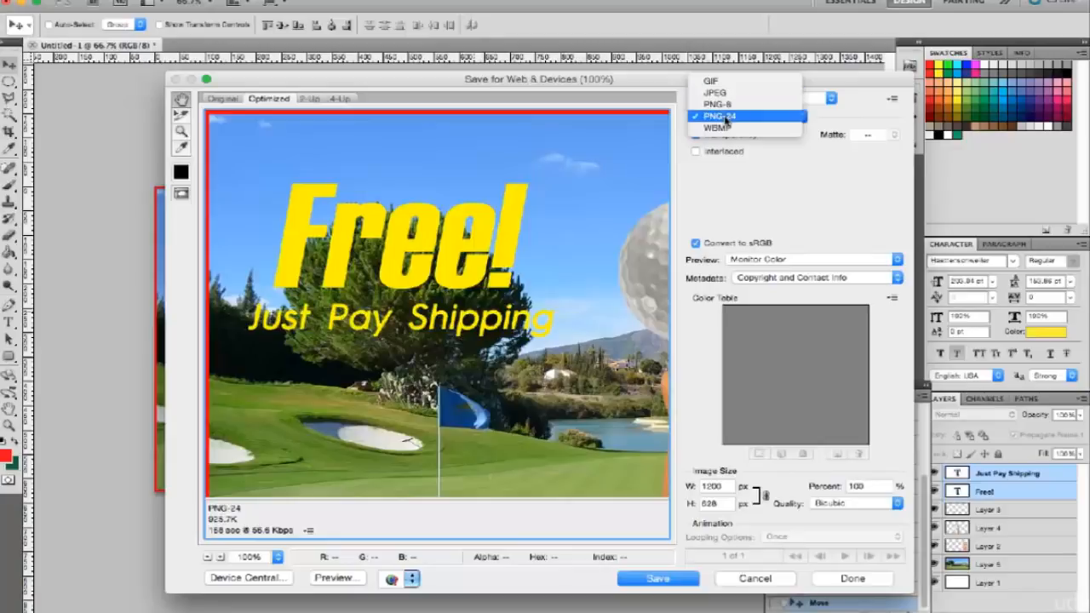
{"action": "left_click", "coordinate": [719, 92]}
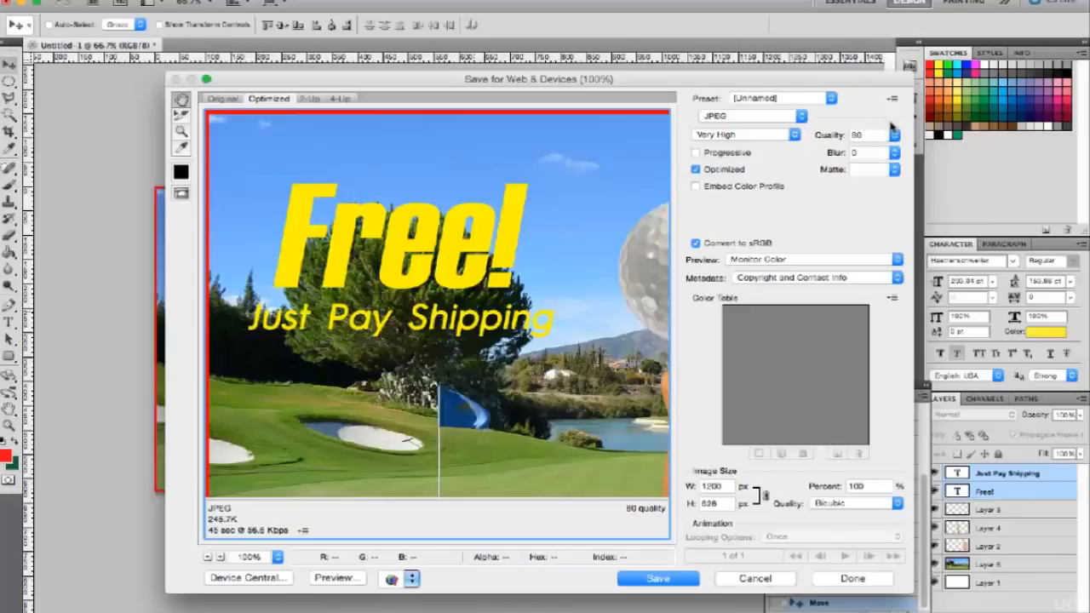
{"action": "left_click_drag", "start_coordinate": [894, 134], "coordinate": [909, 163]}
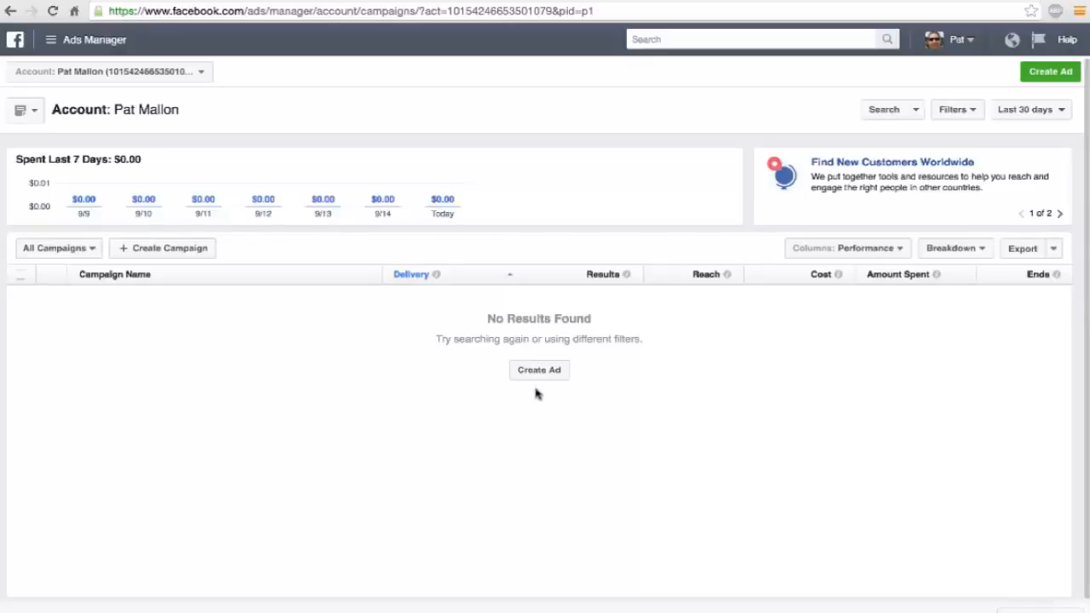
Switch to Facebook Ads Manager and create a campaign with the "Increase conversions on your website" objective, keeping the suggested campaign name.
{"action": "left_click", "coordinate": [169, 249]}
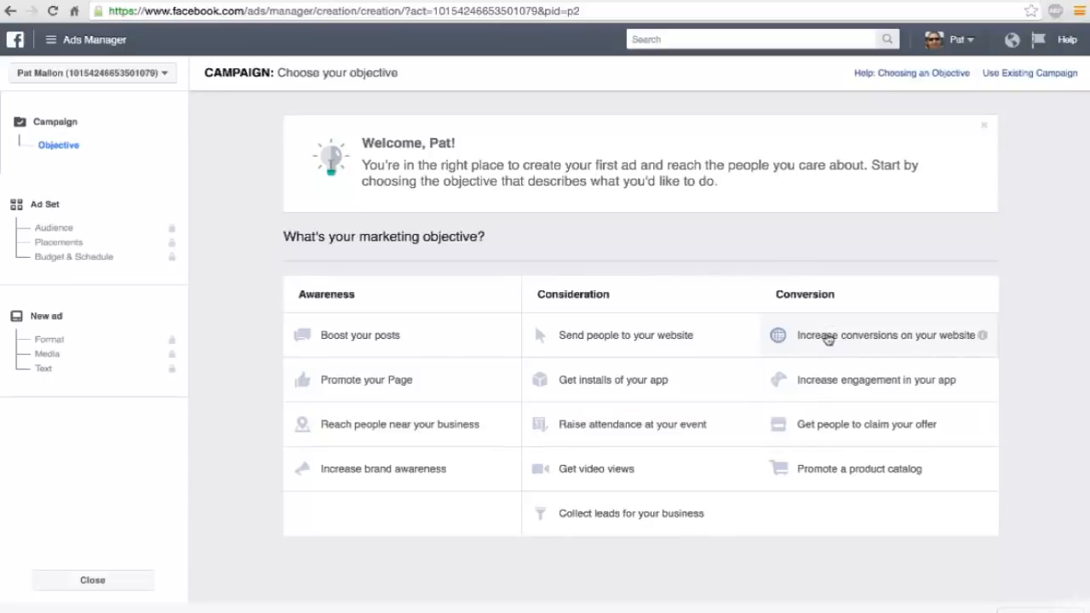
{"action": "left_click", "coordinate": [827, 339]}
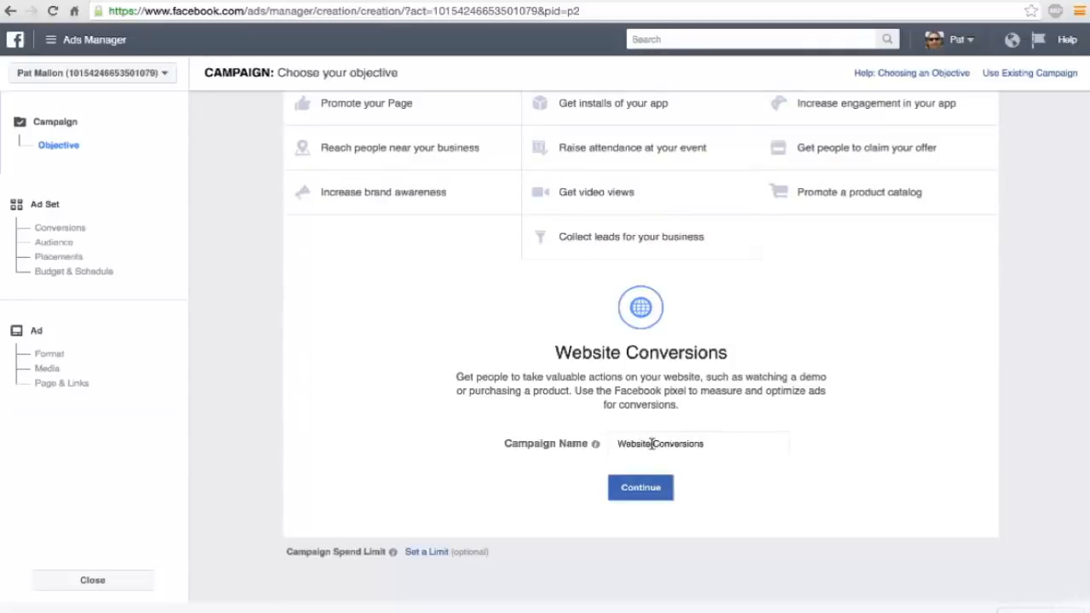
{"action": "left_click", "coordinate": [641, 491]}
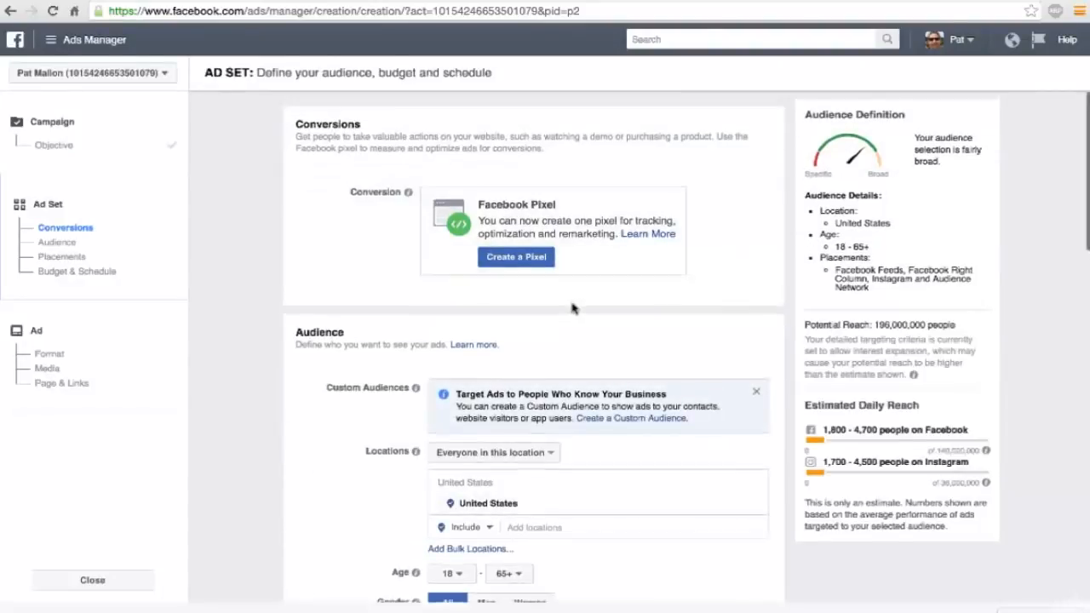
Create a Facebook pixel for the ad account with the suggested name and copy its pixel ID.
{"action": "left_click", "coordinate": [508, 260]}
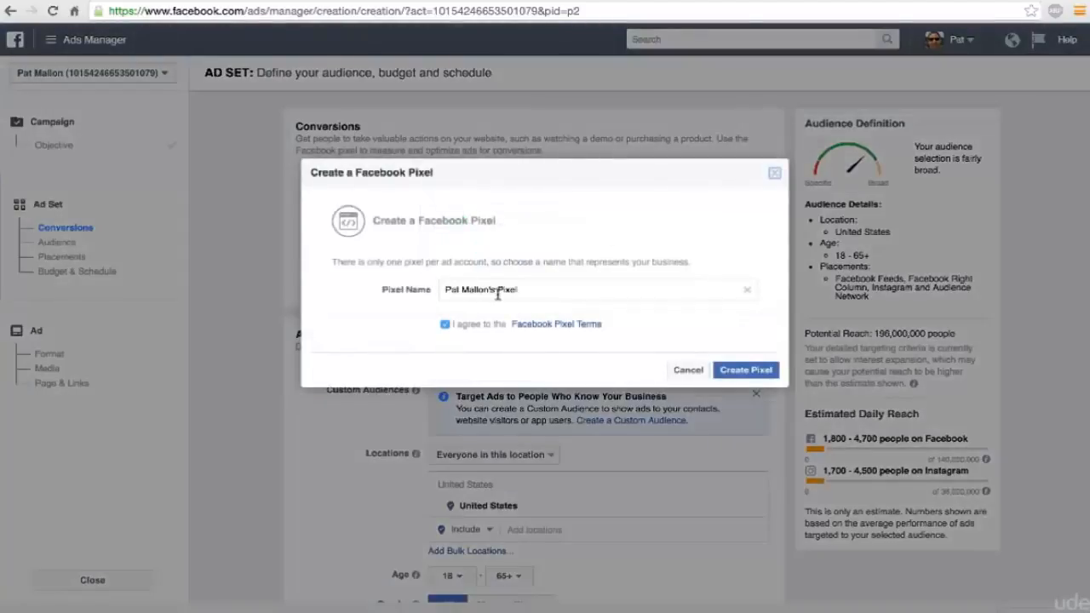
{"action": "left_click", "coordinate": [730, 370]}
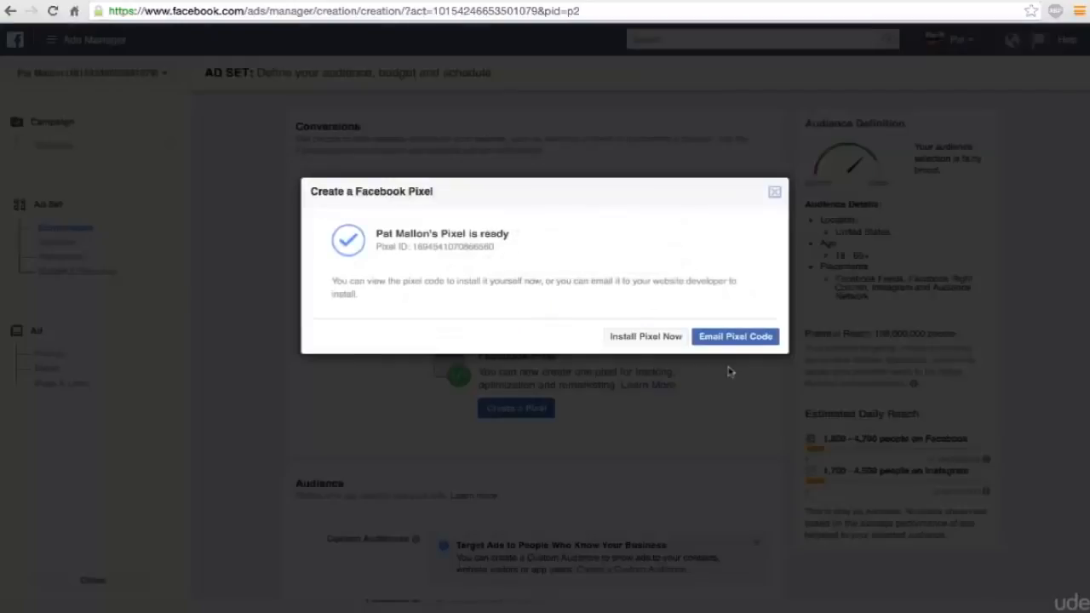
{"action": "double_click", "coordinate": [454, 248]}
{"action": "key", "text": "ctrl+c"}
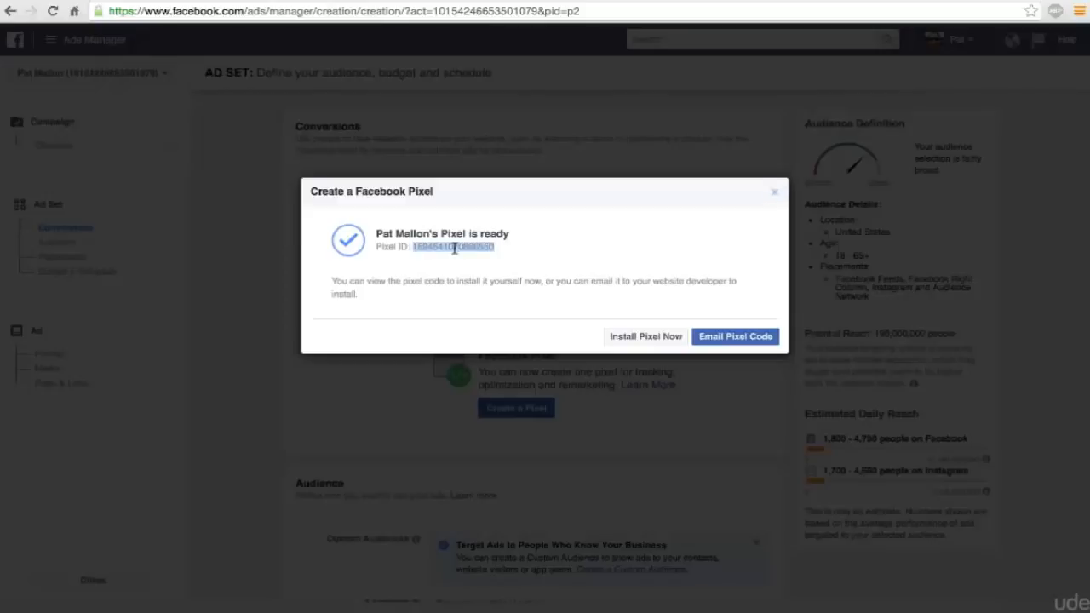
Switch to the Shopify admin, paste the copied ID as the Facebook Pixel ID in the Online Store preferences, and save.
{"action": "left_click", "coordinate": [116, 2]}
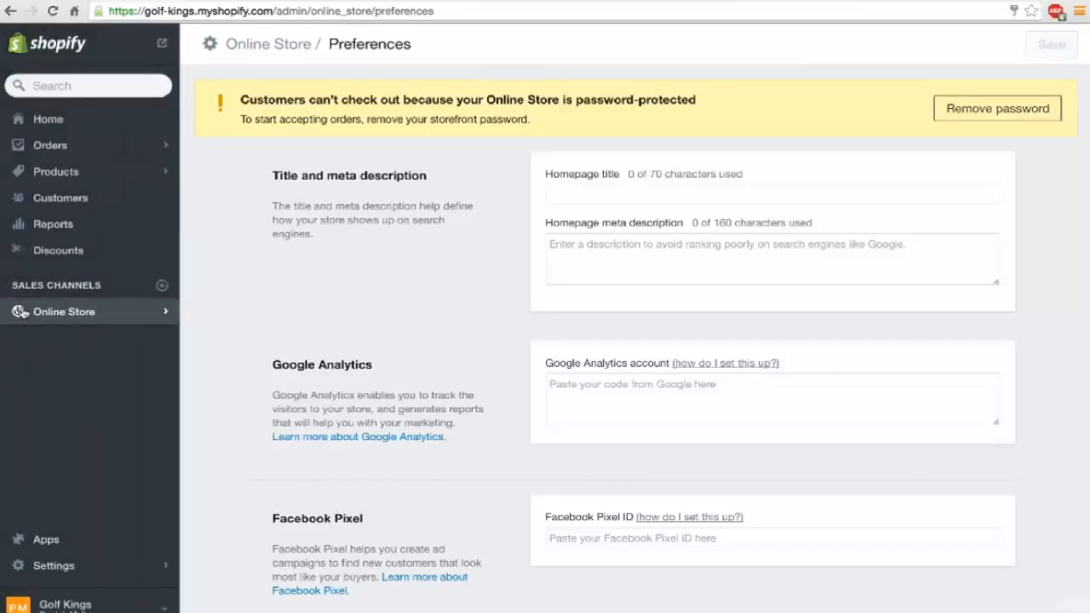
{"action": "left_click", "coordinate": [53, 310]}
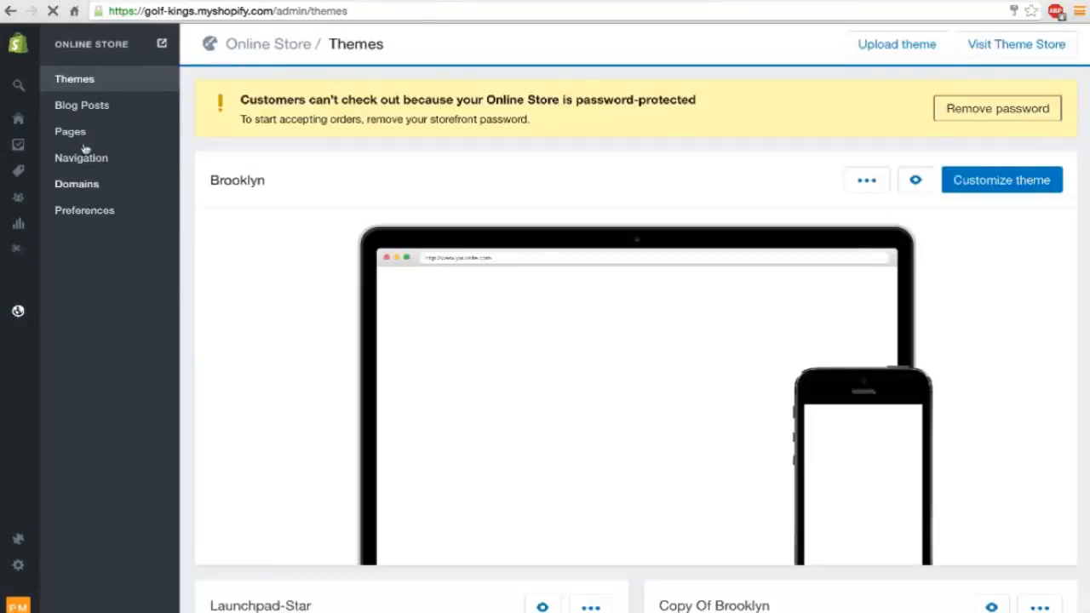
{"action": "left_click", "coordinate": [75, 213]}
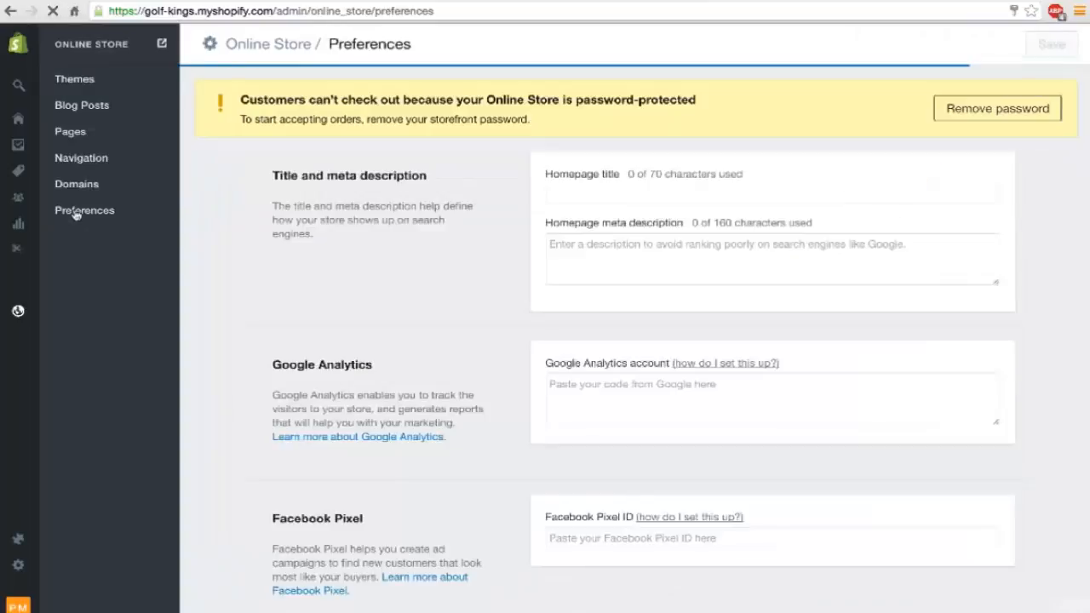
{"action": "scroll", "coordinate": [431, 324], "scroll_direction": "down", "scroll_amount": 3}
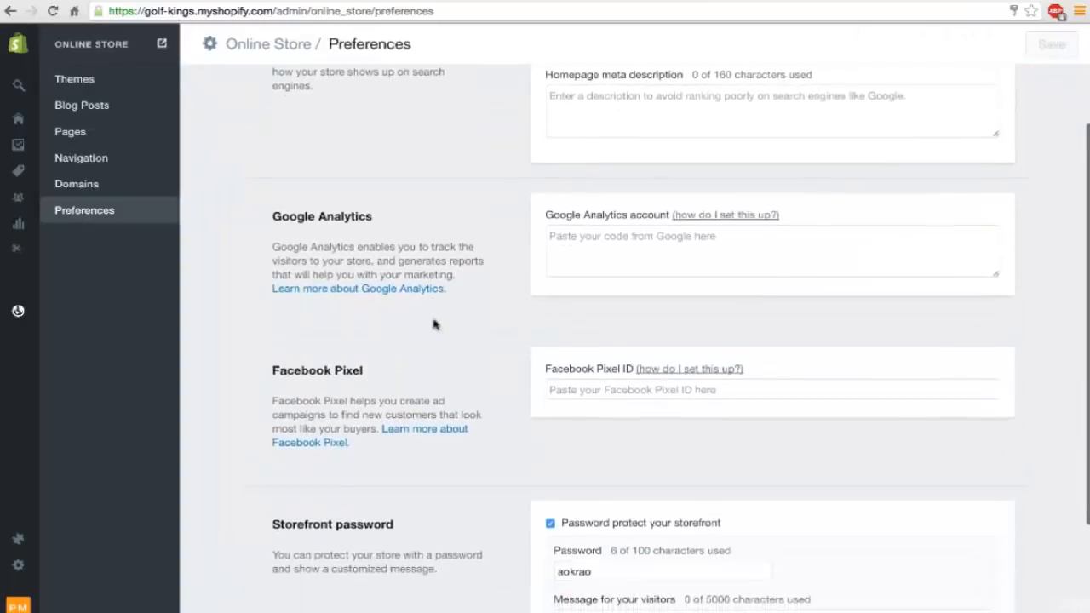
{"action": "left_click", "coordinate": [613, 390]}
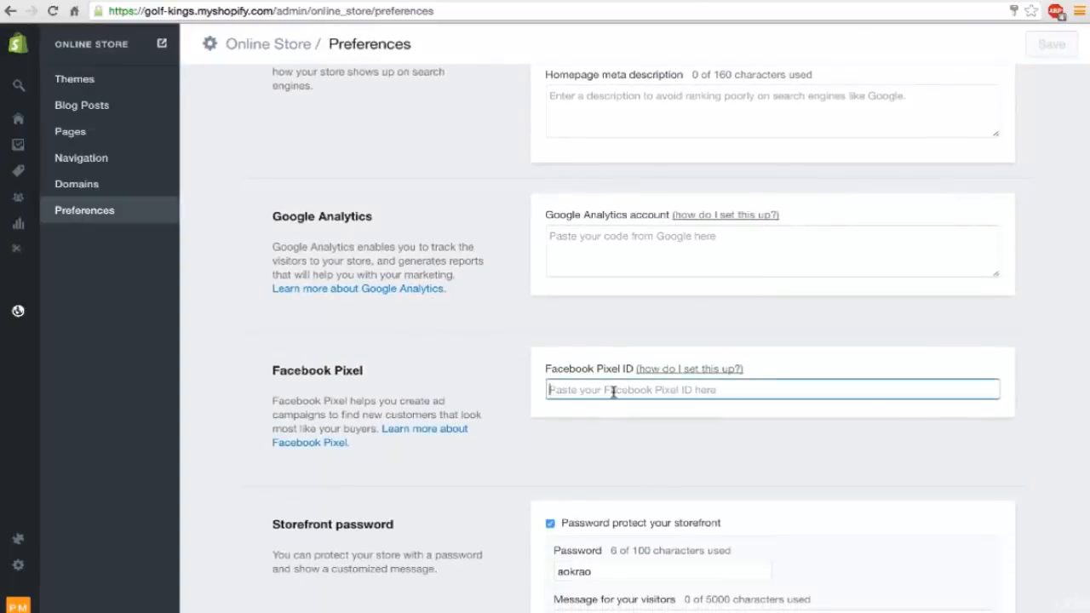
{"action": "key", "text": "ctrl+v"}
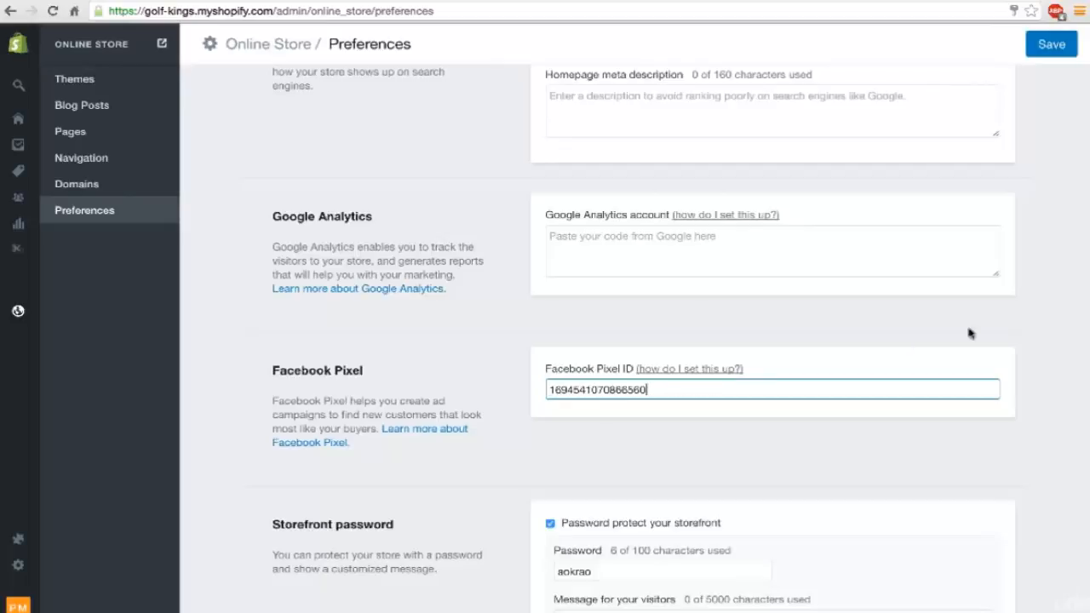
{"action": "left_click", "coordinate": [1051, 47]}
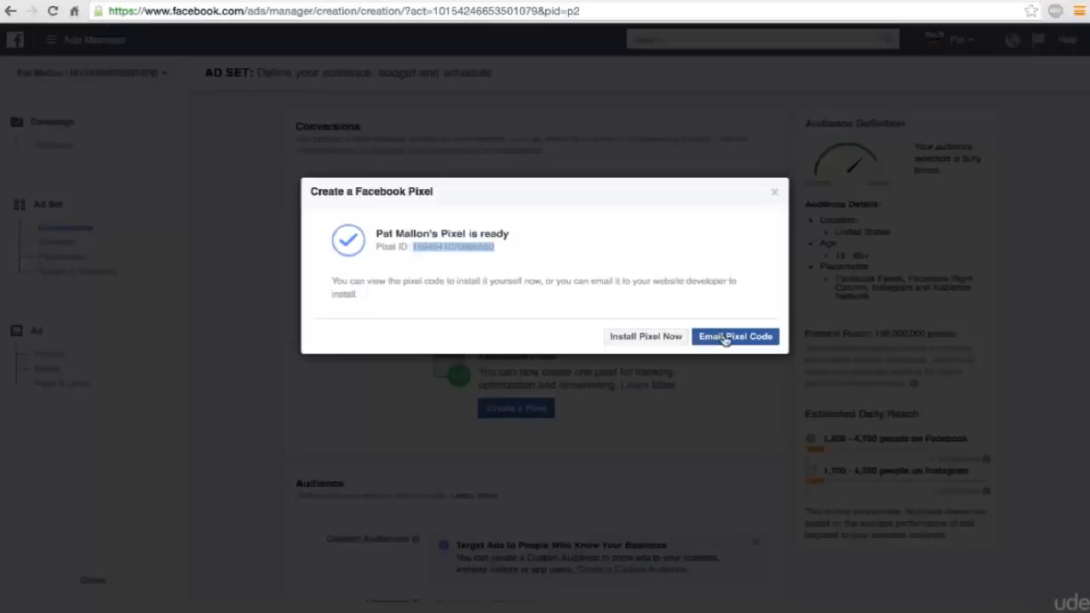
Return to Facebook Ads Manager, dismiss the pixel dialog and set the ad set's conversion to Purchase.
{"action": "left_click", "coordinate": [774, 195]}
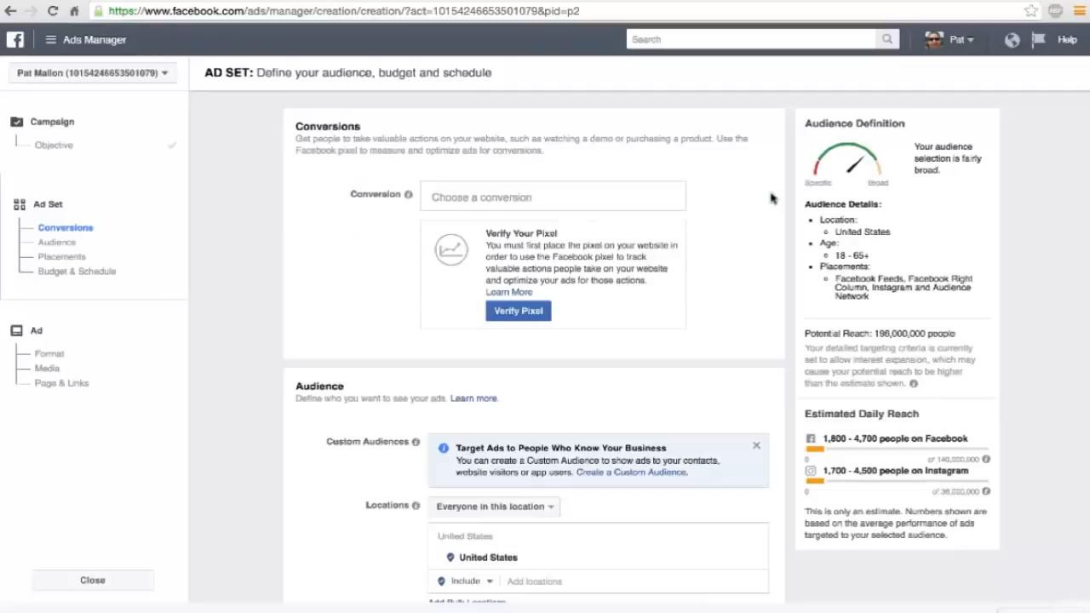
{"action": "left_click", "coordinate": [476, 197]}
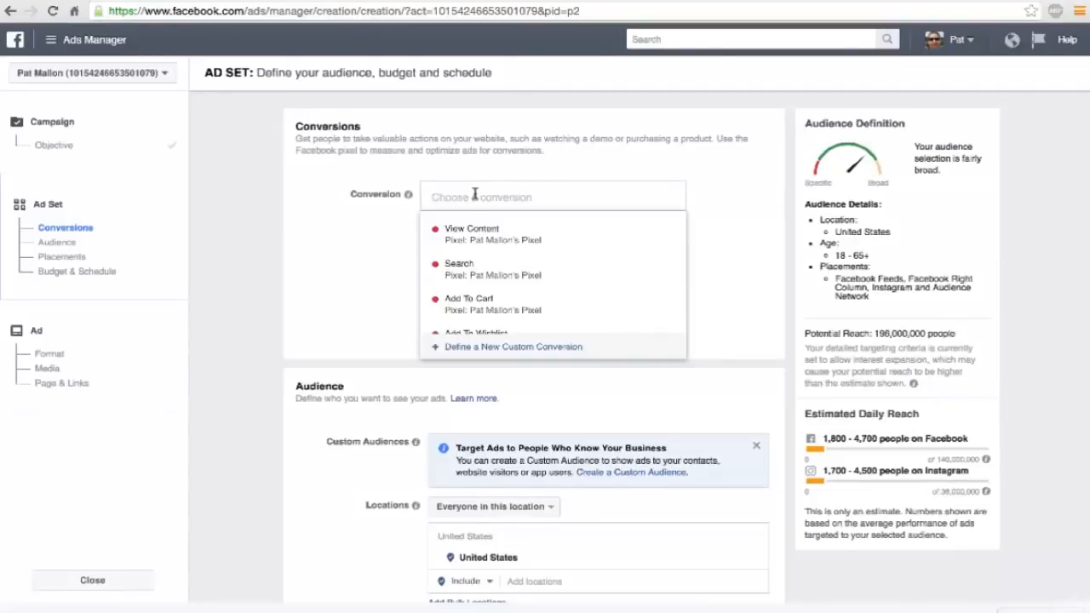
{"action": "scroll", "coordinate": [503, 266], "scroll_direction": "down", "scroll_amount": 2}
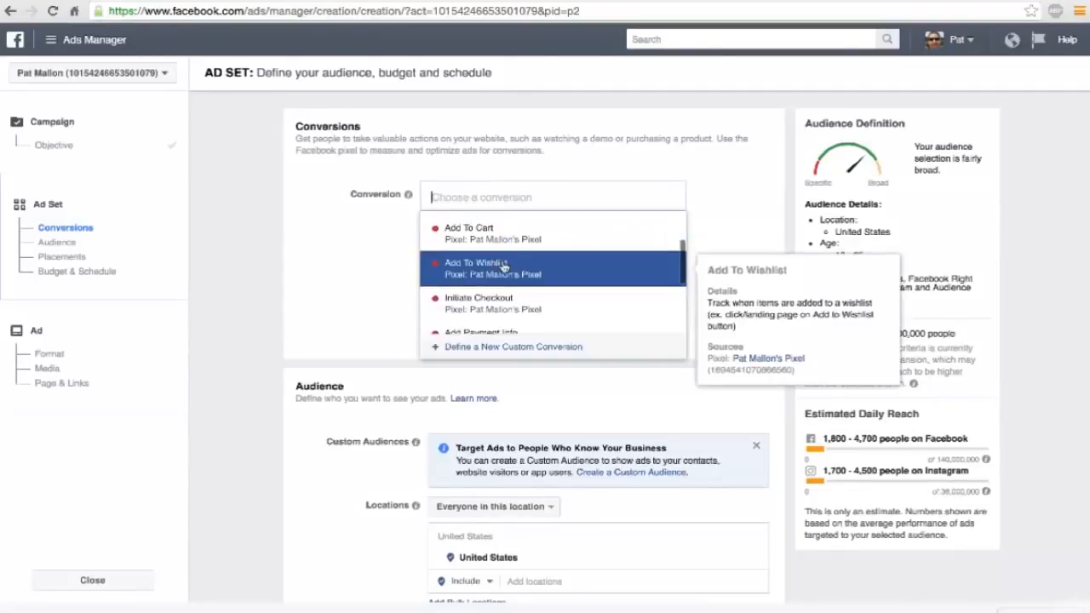
{"action": "scroll", "coordinate": [504, 267], "scroll_direction": "down", "scroll_amount": 2}
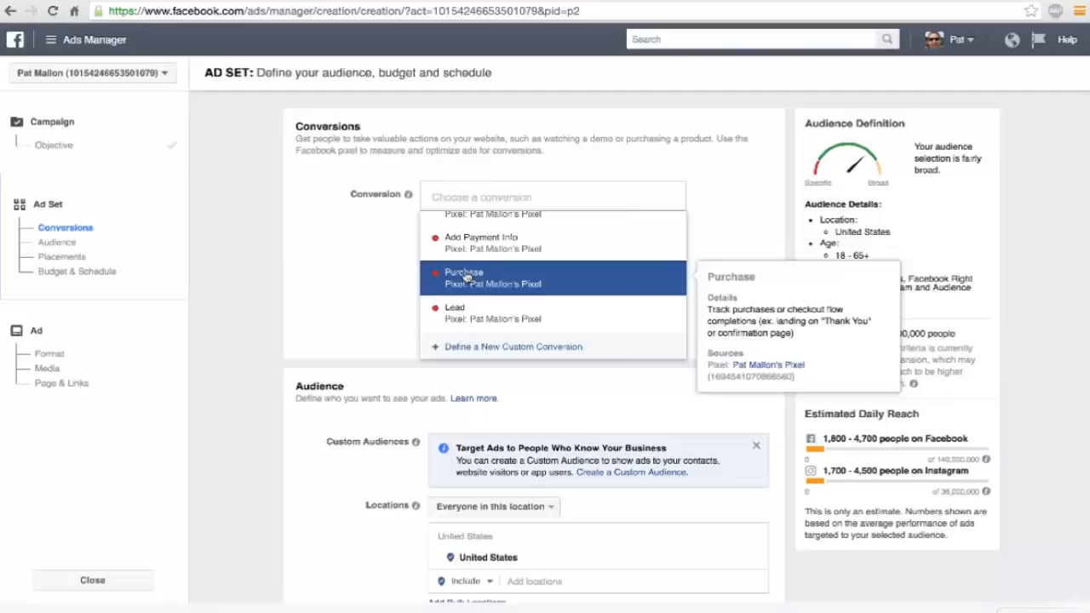
{"action": "left_click", "coordinate": [466, 278]}
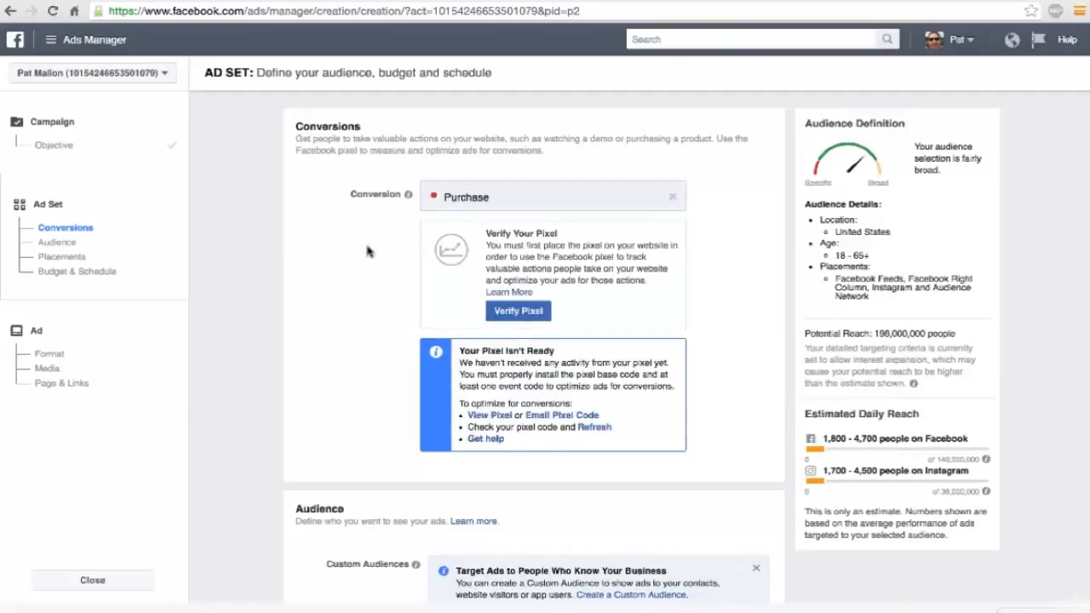
Check the golf tees product page in the store, then return to the ad set and limit the audience gender to Men.
{"action": "scroll", "coordinate": [368, 250], "scroll_direction": "down", "scroll_amount": 5}
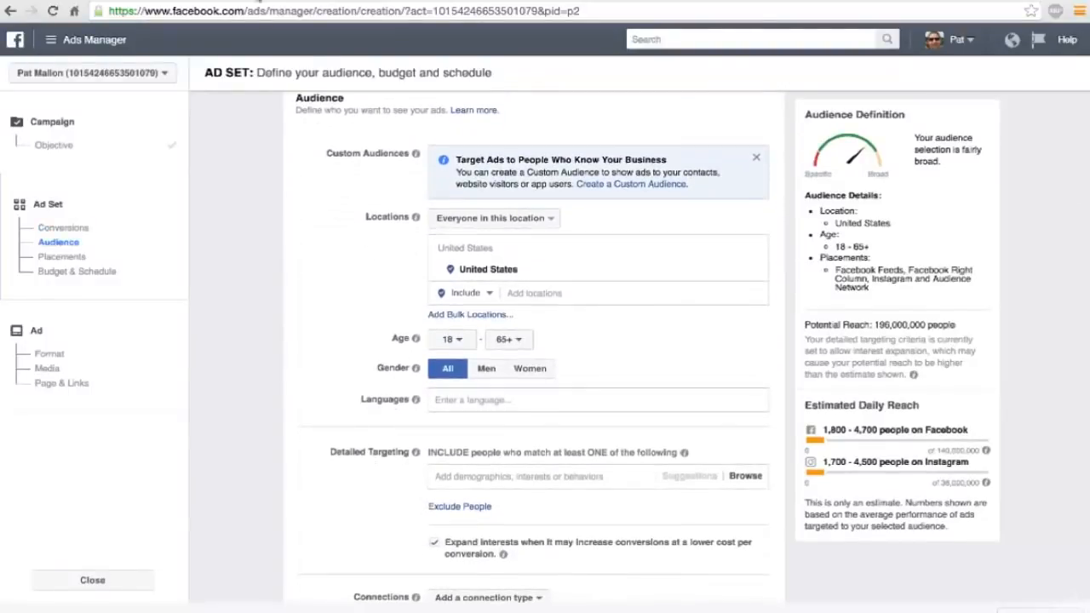
{"action": "left_click", "coordinate": [258, 1]}
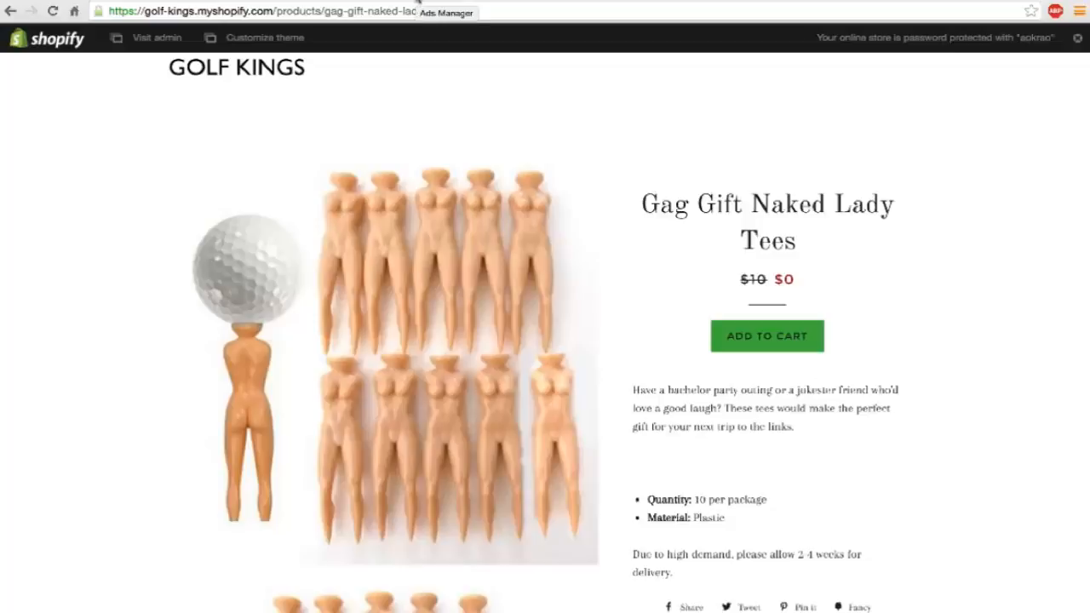
{"action": "left_click", "coordinate": [416, 3]}
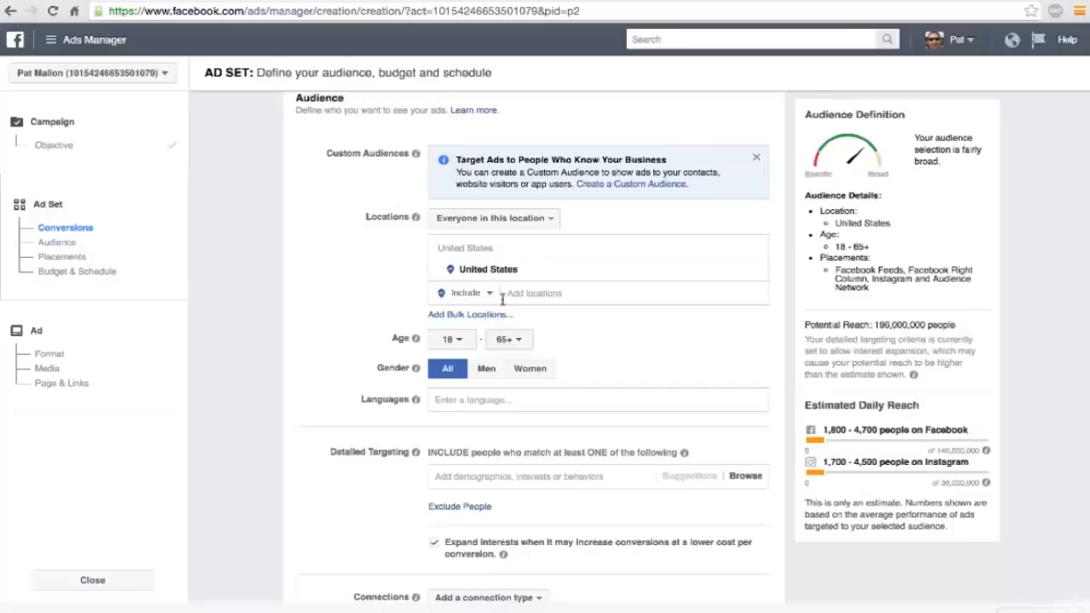
{"action": "left_click", "coordinate": [487, 370]}
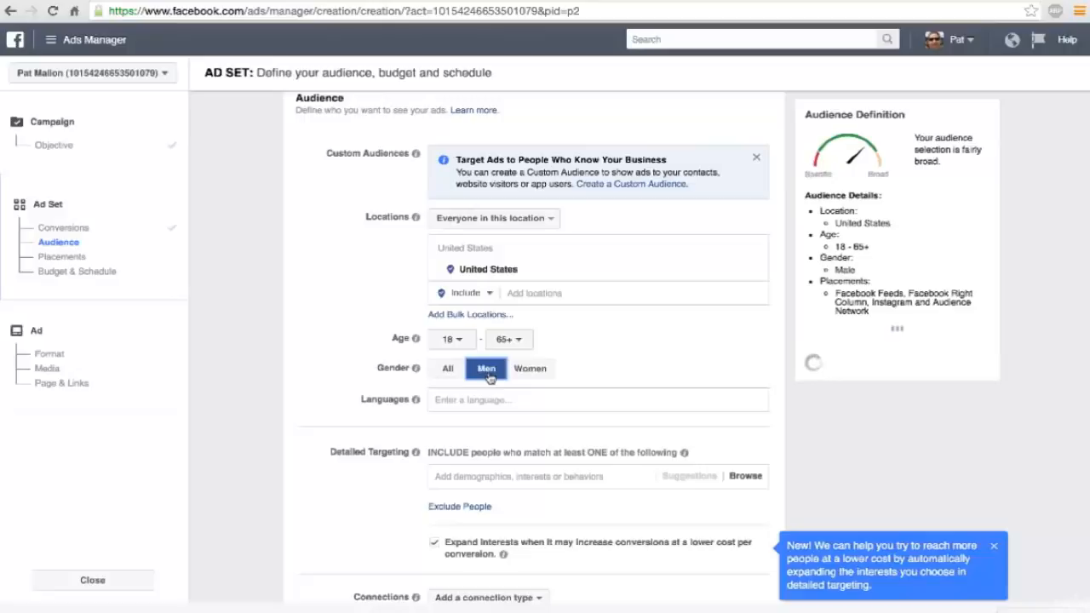
Set the audience's minimum age to 24.
{"action": "scroll", "coordinate": [489, 378], "scroll_direction": "down", "scroll_amount": 1}
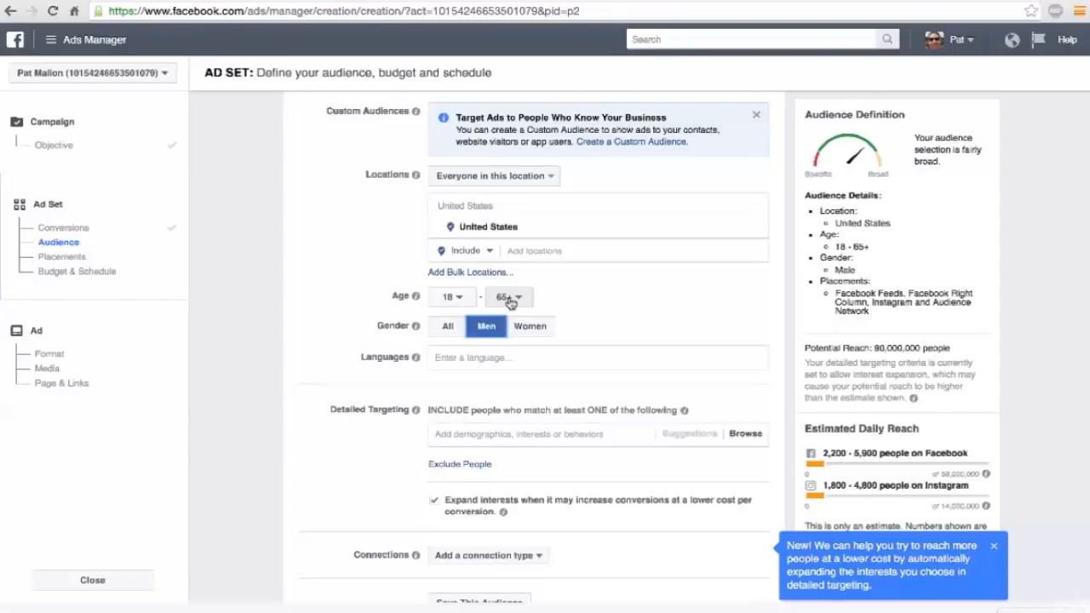
{"action": "left_click", "coordinate": [454, 298]}
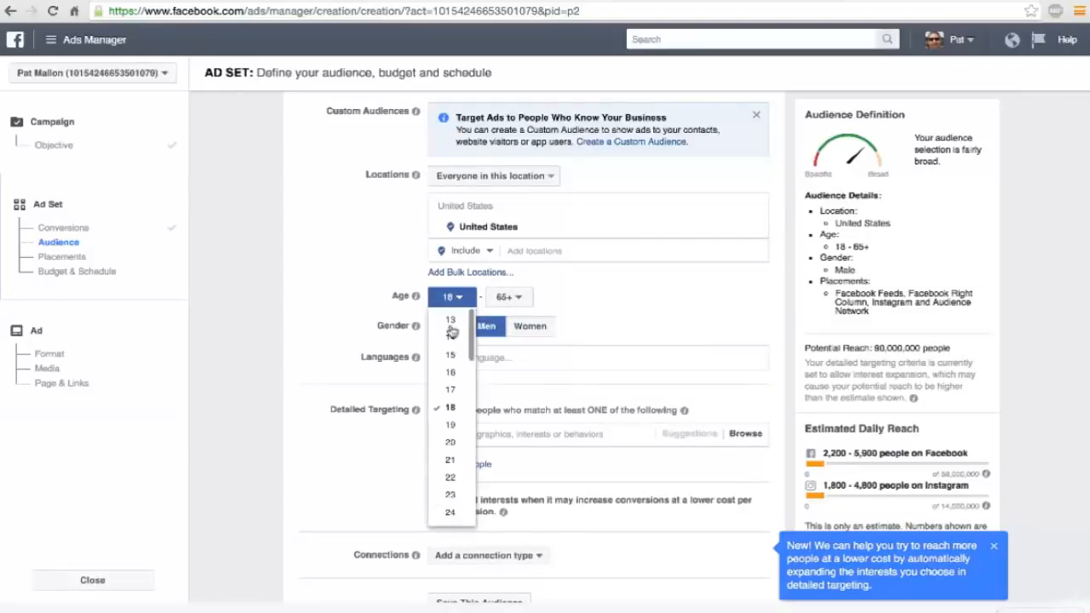
{"action": "scroll", "coordinate": [454, 414], "scroll_direction": "down", "scroll_amount": 1}
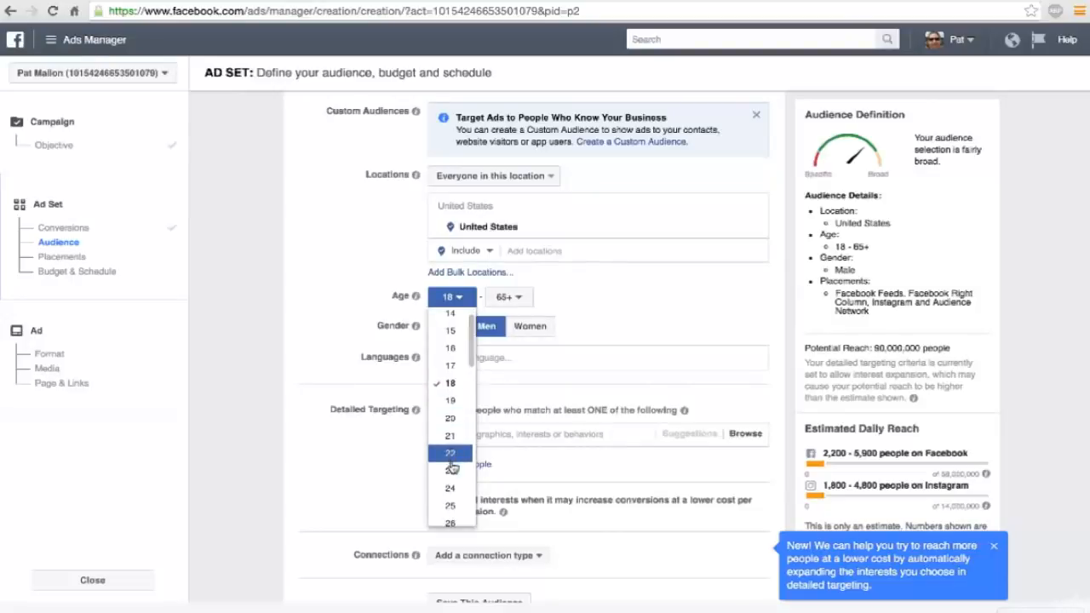
{"action": "left_click", "coordinate": [451, 488]}
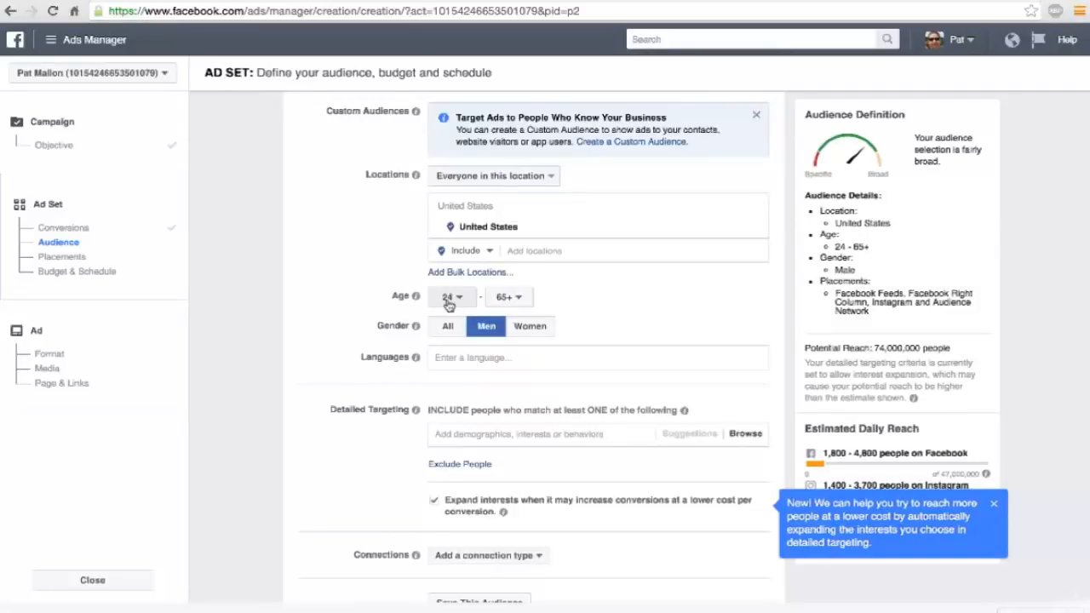
Add English (All) as the audience's language.
{"action": "left_click", "coordinate": [453, 359]}
{"action": "type", "text": "English"}
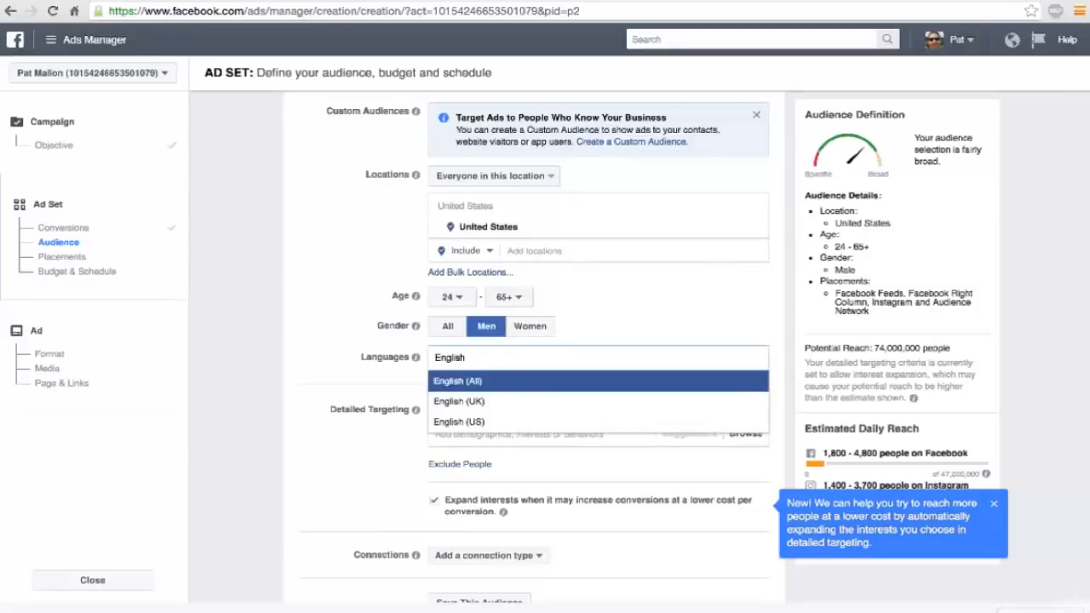
{"action": "key", "text": "Return"}
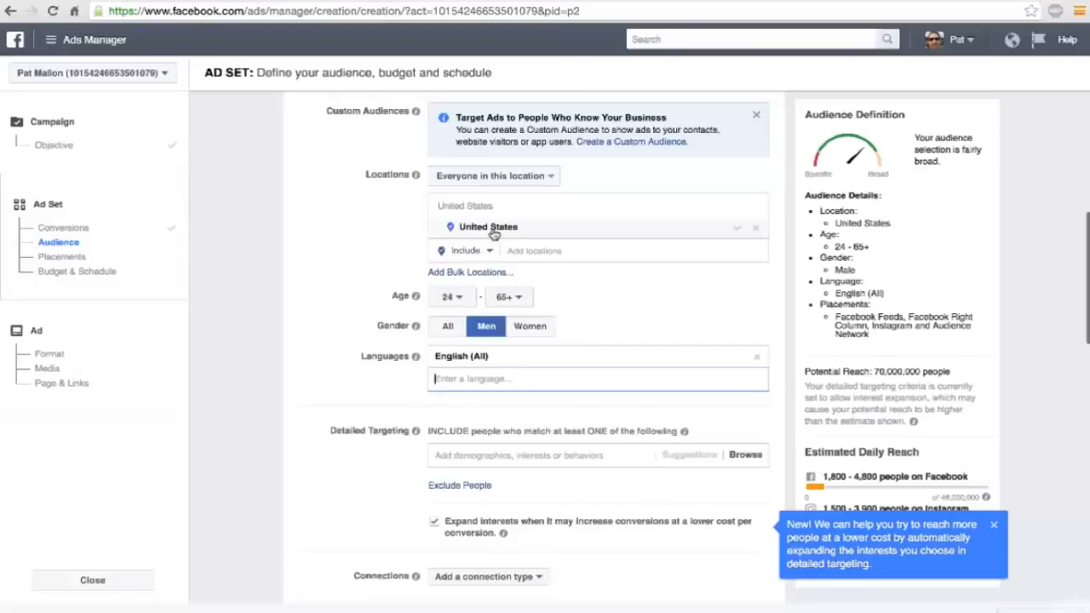
{"action": "scroll", "coordinate": [512, 254], "scroll_direction": "up", "scroll_amount": 1}
{"action": "scroll", "coordinate": [513, 253], "scroll_direction": "up", "scroll_amount": 1}
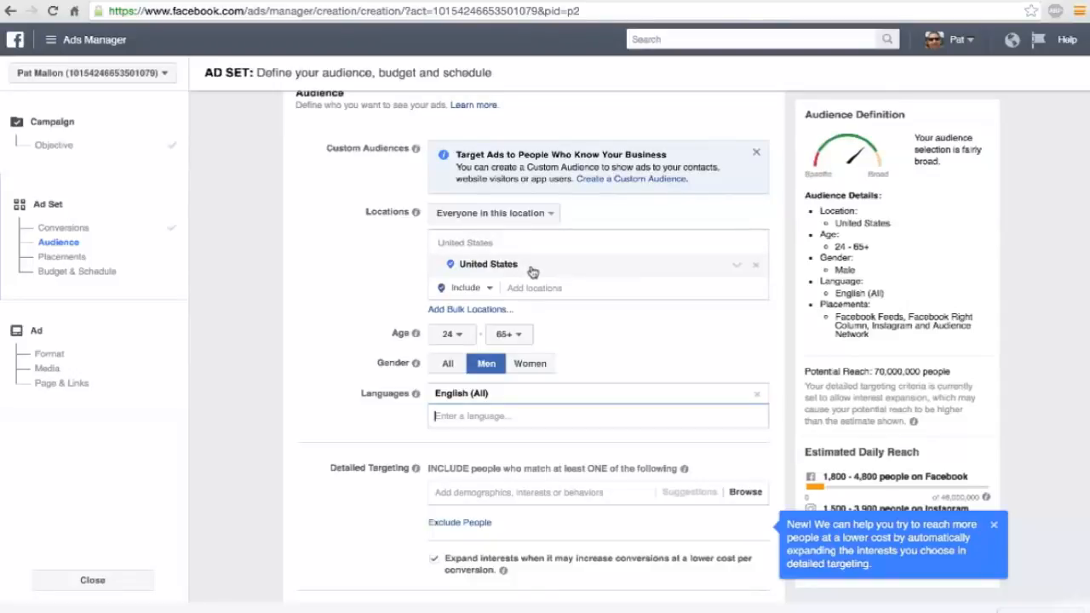
{"action": "scroll", "coordinate": [532, 269], "scroll_direction": "down", "scroll_amount": 1}
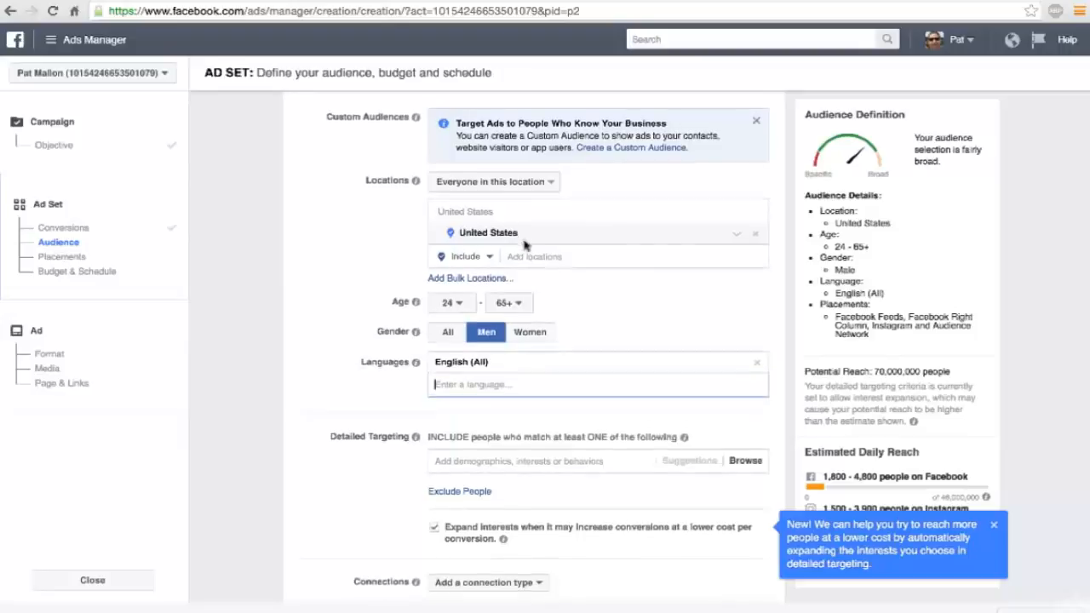
{"action": "scroll", "coordinate": [525, 246], "scroll_direction": "down", "scroll_amount": 2}
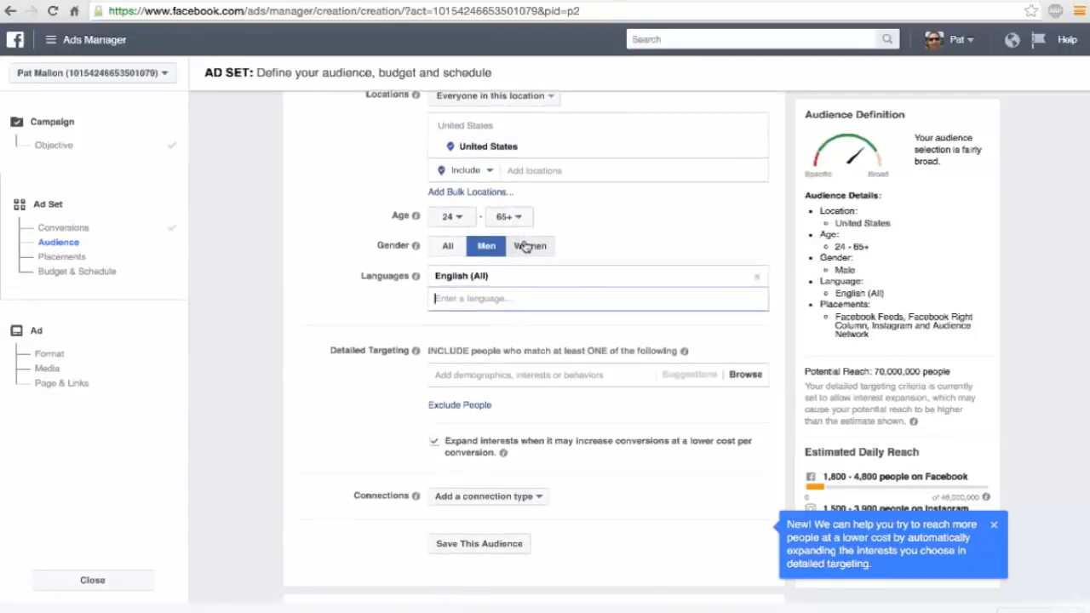
Search the detailed targeting for golf, add the Golf Digest interest and dismiss the interest-expansion tip.
{"action": "scroll", "coordinate": [512, 252], "scroll_direction": "down", "scroll_amount": 2}
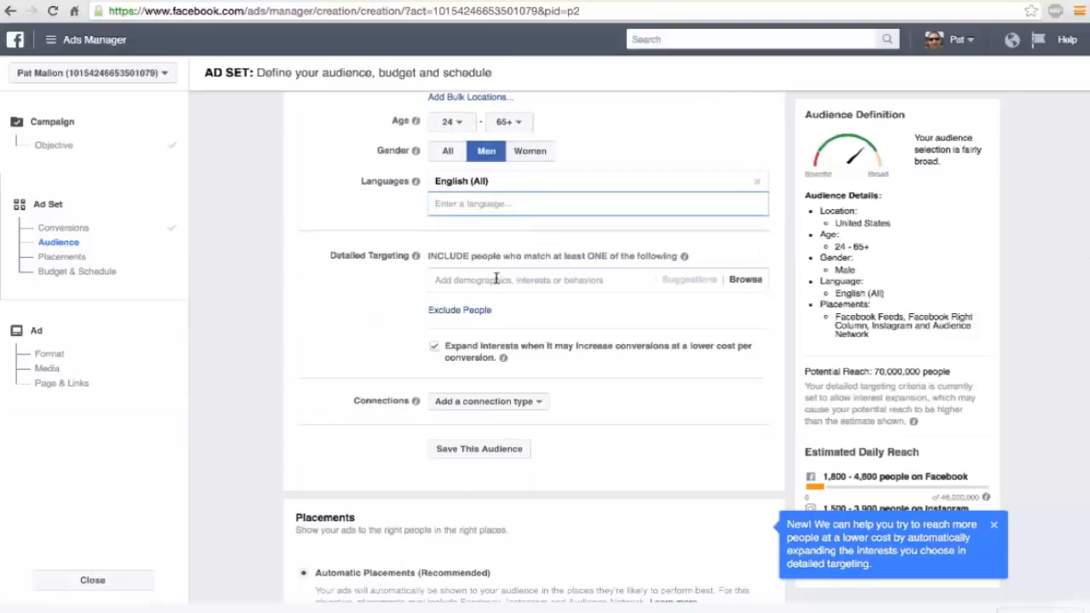
{"action": "left_click", "coordinate": [497, 280]}
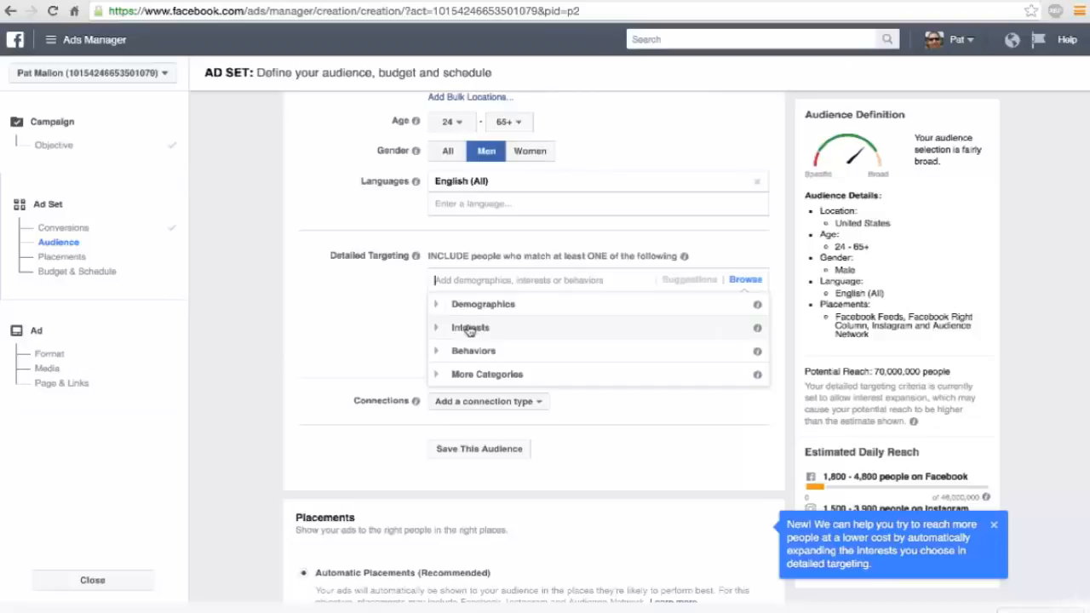
{"action": "left_click", "coordinate": [439, 328]}
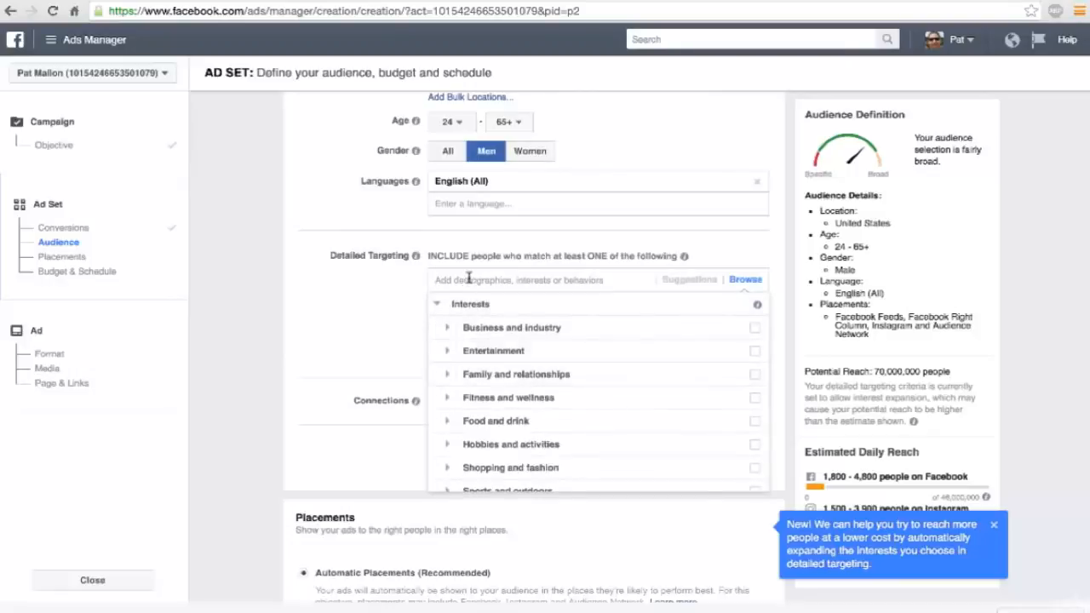
{"action": "type", "text": "golf"}
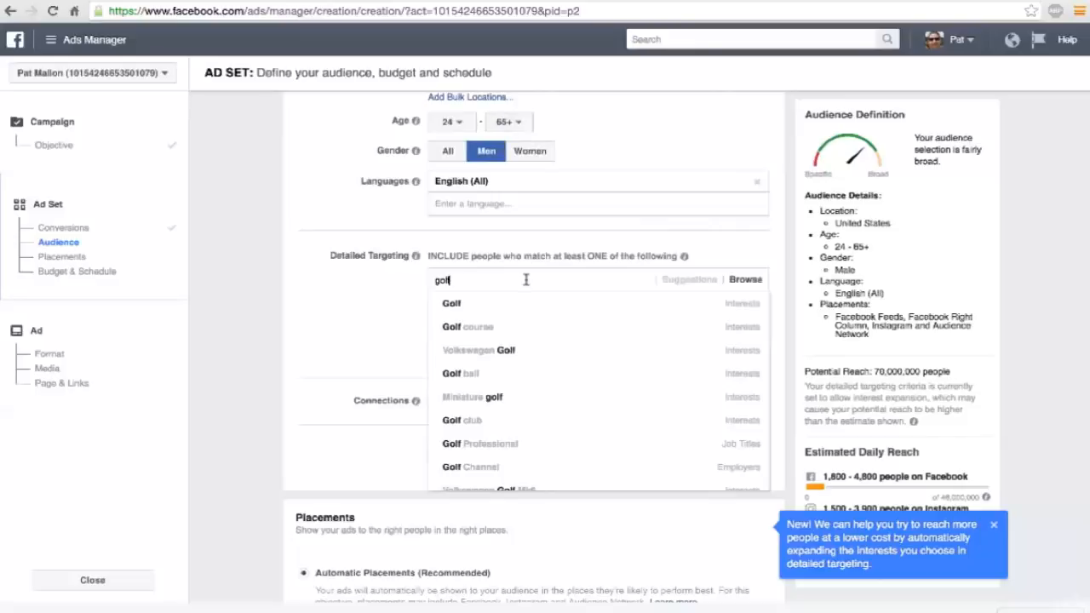
{"action": "mouse_move", "coordinate": [474, 303]}
{"action": "double_click", "coordinate": [470, 278]}
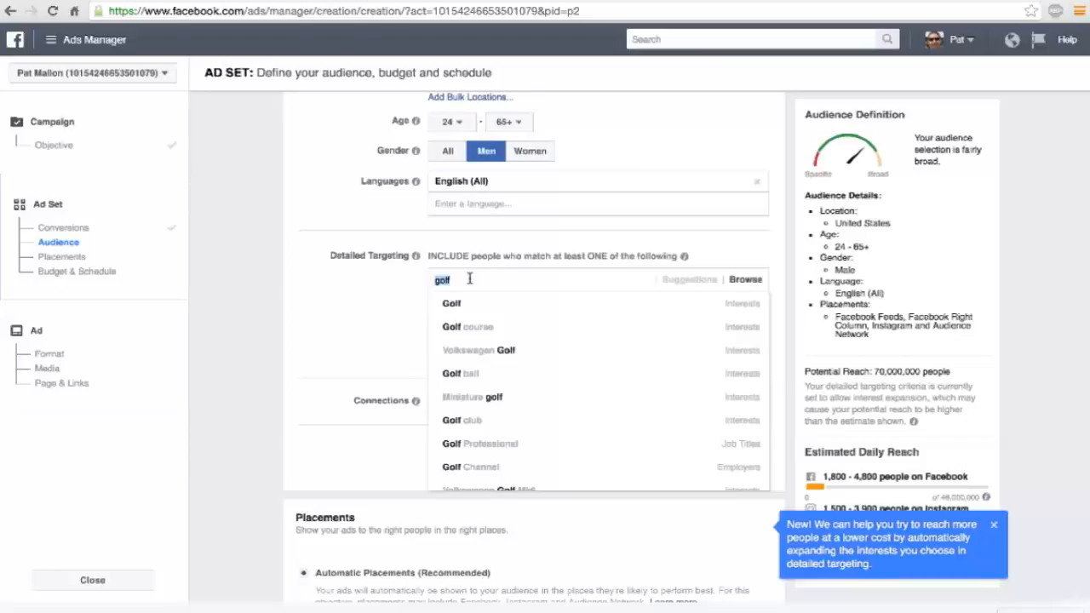
{"action": "scroll", "coordinate": [528, 377], "scroll_direction": "down", "scroll_amount": 3}
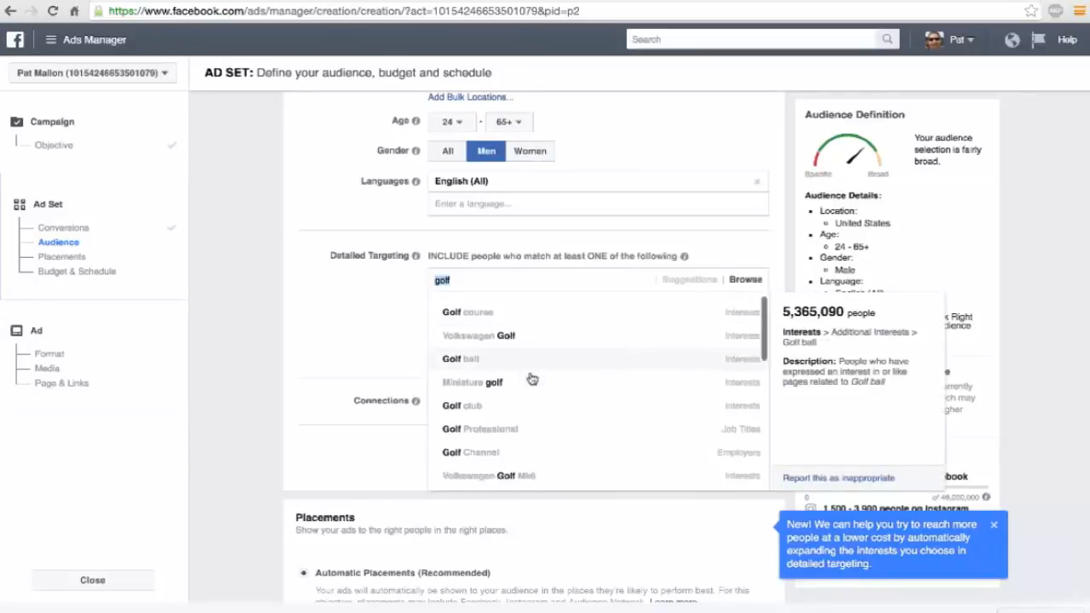
{"action": "scroll", "coordinate": [530, 377], "scroll_direction": "down", "scroll_amount": 2}
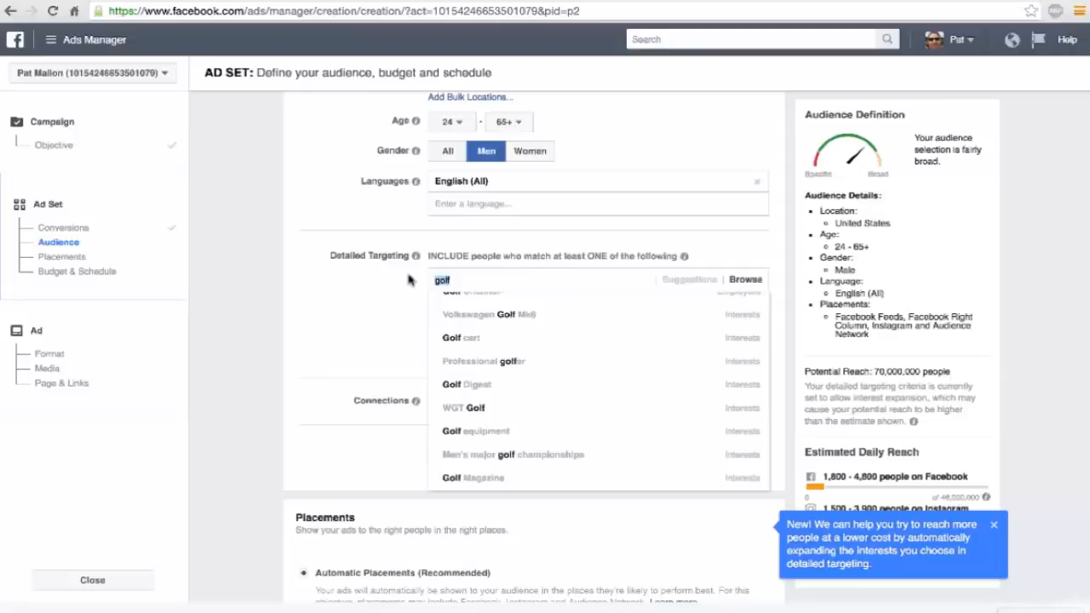
{"action": "left_click", "coordinate": [459, 385]}
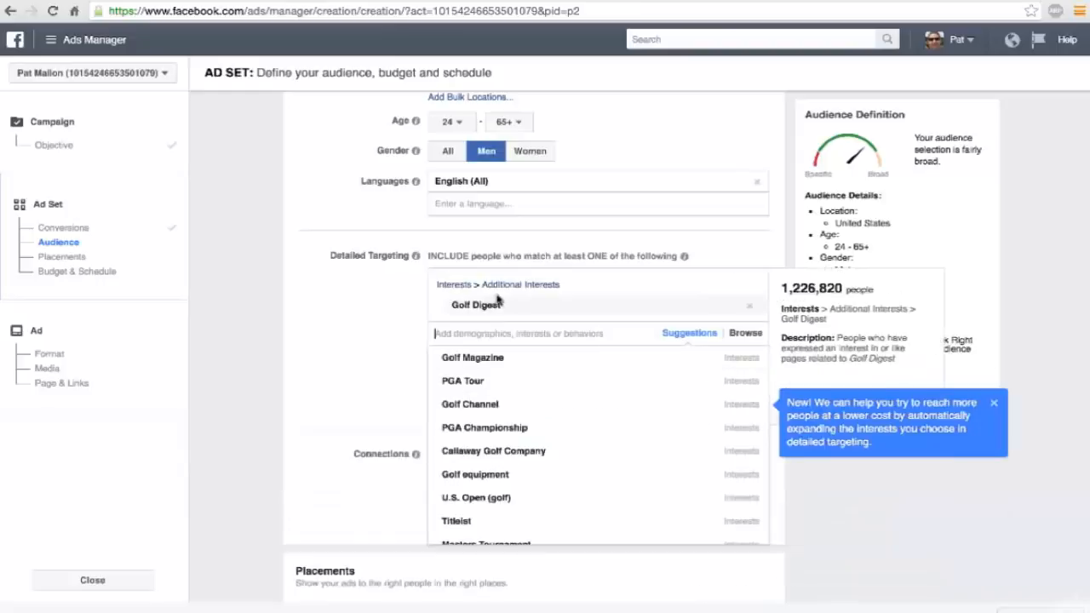
{"action": "left_click", "coordinate": [1041, 249]}
{"action": "left_click", "coordinate": [995, 405]}
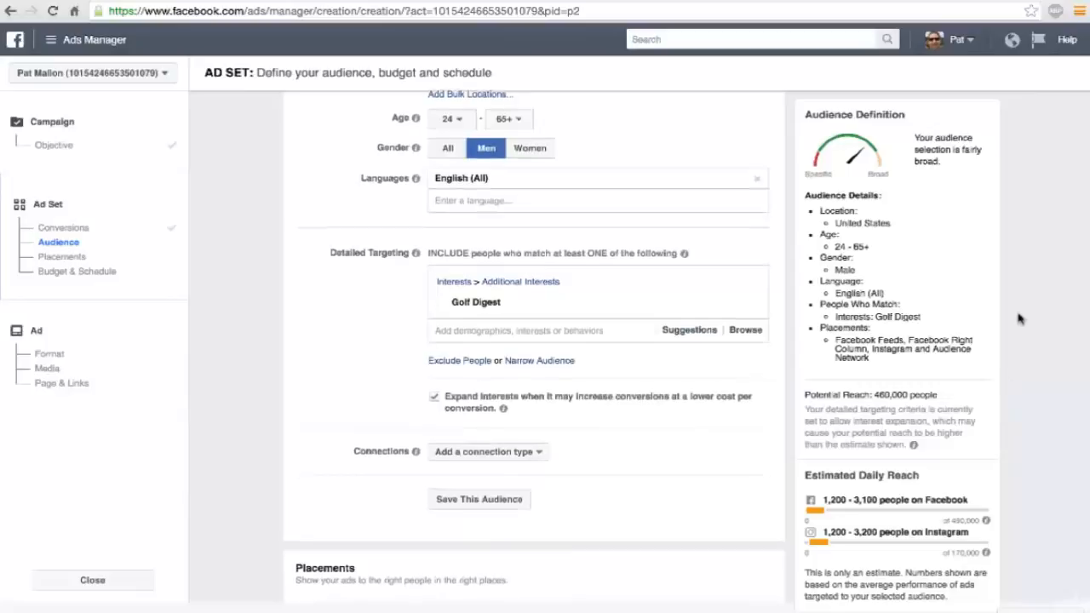
Set the ad set's daily budget to $5 and check the estimated daily reach on Facebook.
{"action": "scroll", "coordinate": [1018, 317], "scroll_direction": "down", "scroll_amount": 1}
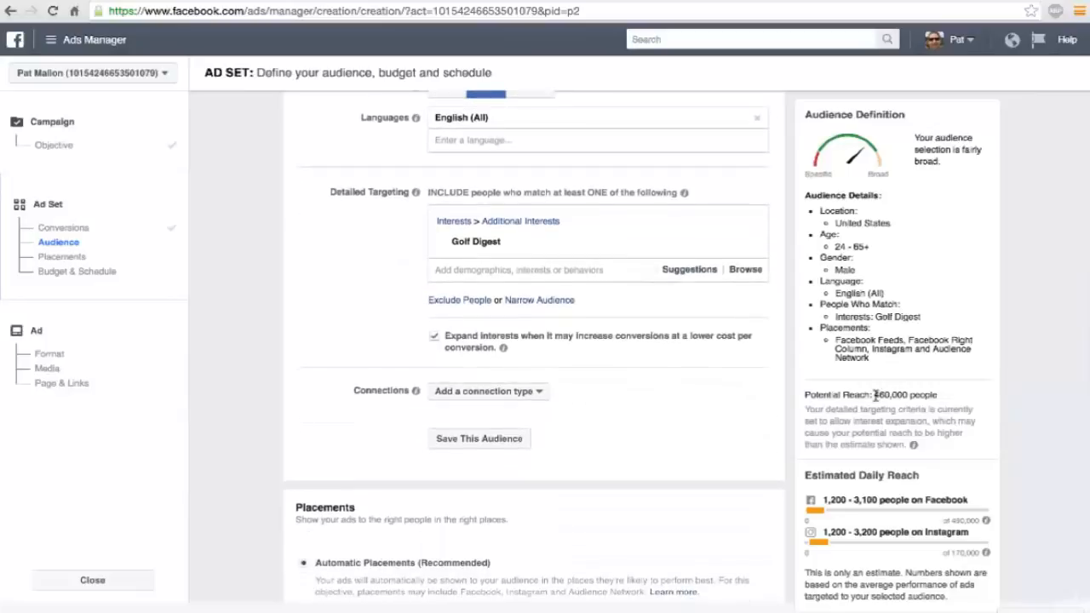
{"action": "left_click_drag", "start_coordinate": [874, 395], "coordinate": [906, 394]}
{"action": "scroll", "coordinate": [696, 431], "scroll_direction": "up", "scroll_amount": 3}
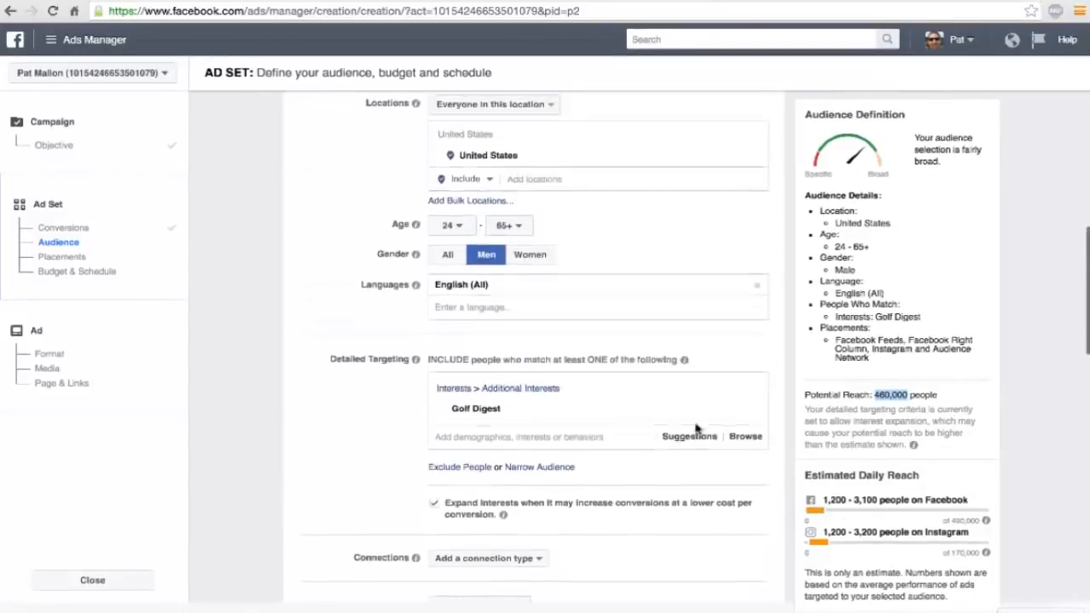
{"action": "scroll", "coordinate": [696, 430], "scroll_direction": "down", "scroll_amount": 3}
{"action": "scroll", "coordinate": [696, 430], "scroll_direction": "down", "scroll_amount": 3}
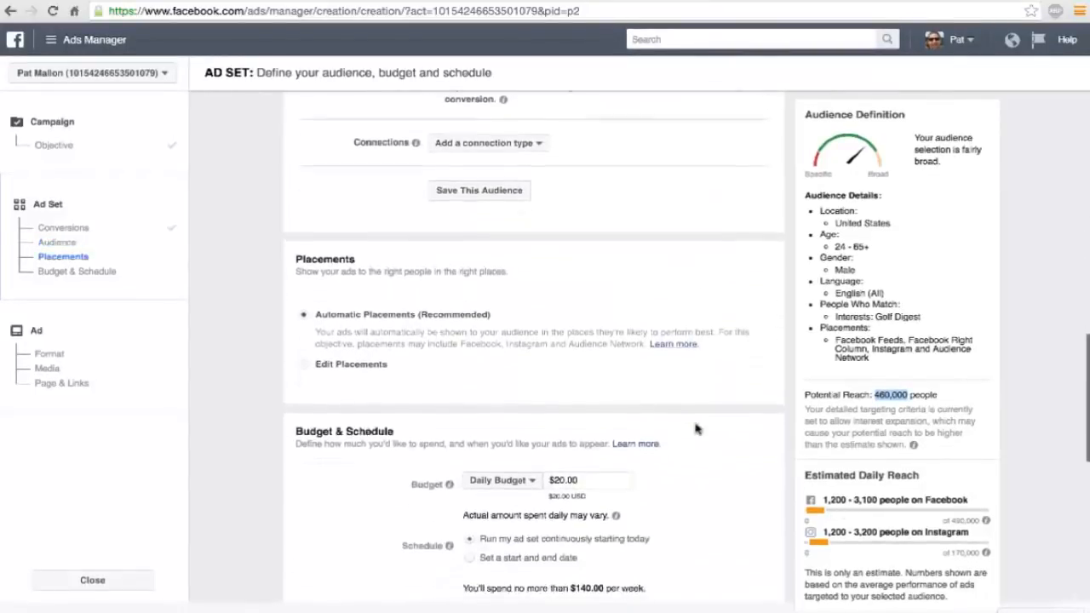
{"action": "double_click", "coordinate": [560, 478]}
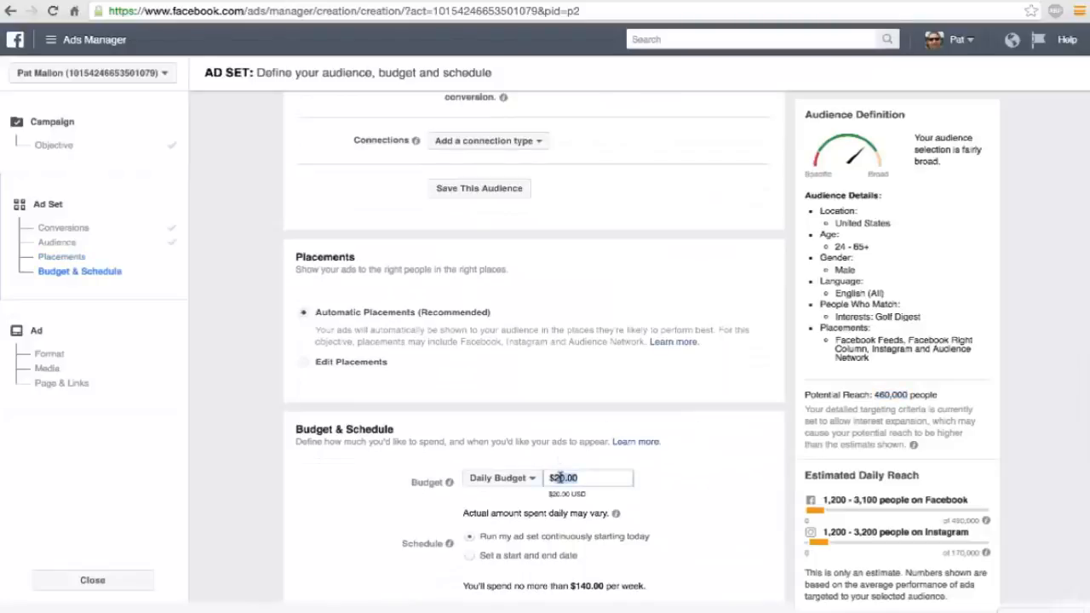
{"action": "type", "text": "5"}
{"action": "left_click", "coordinate": [566, 488]}
{"action": "scroll", "coordinate": [716, 458], "scroll_direction": "up", "scroll_amount": 3}
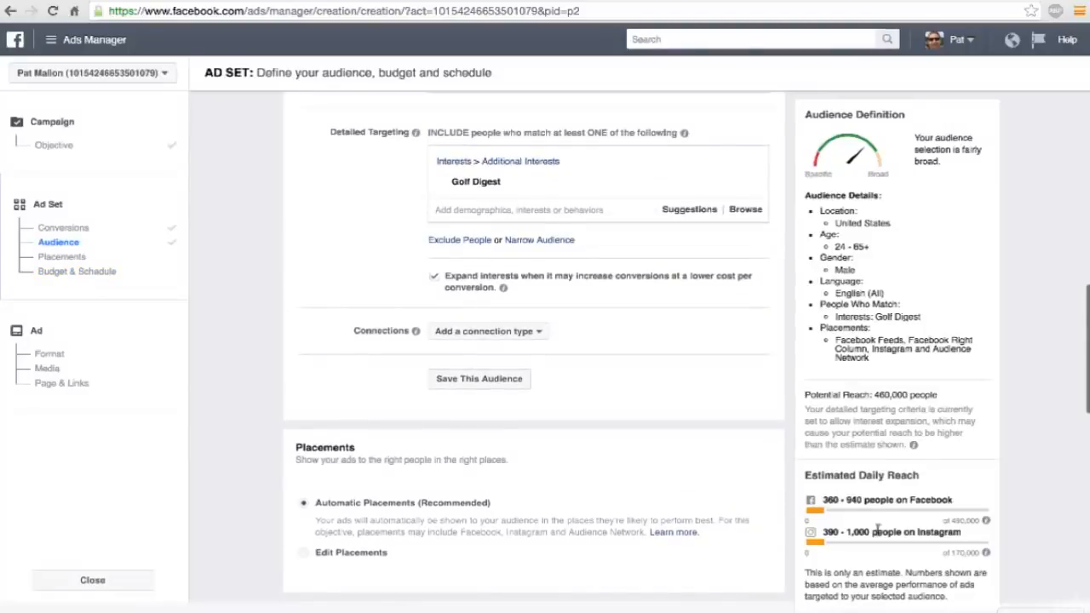
{"action": "left_click_drag", "start_coordinate": [823, 500], "coordinate": [855, 500]}
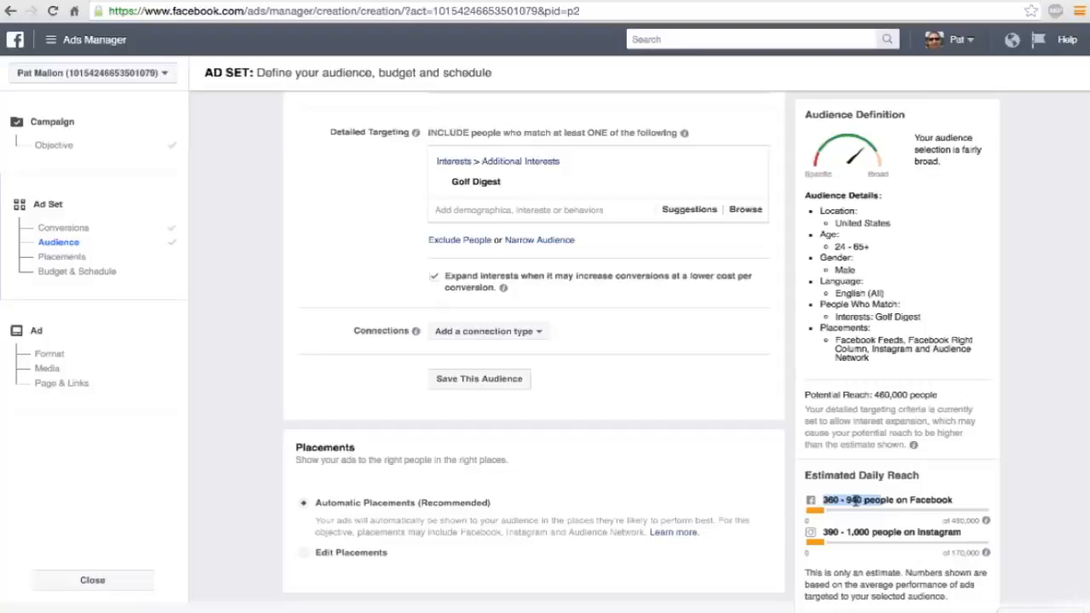
{"action": "left_click", "coordinate": [855, 500]}
Add the suggested Golf Magazine interest to the detailed targeting and check the potential reach.
{"action": "scroll", "coordinate": [585, 297], "scroll_direction": "up", "scroll_amount": 3}
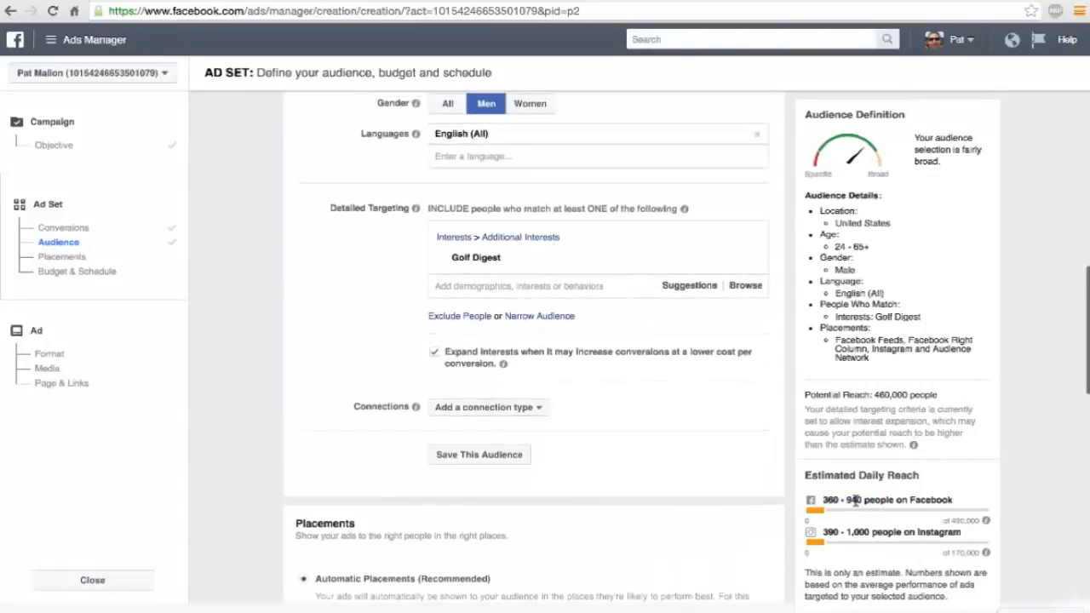
{"action": "mouse_move", "coordinate": [584, 296]}
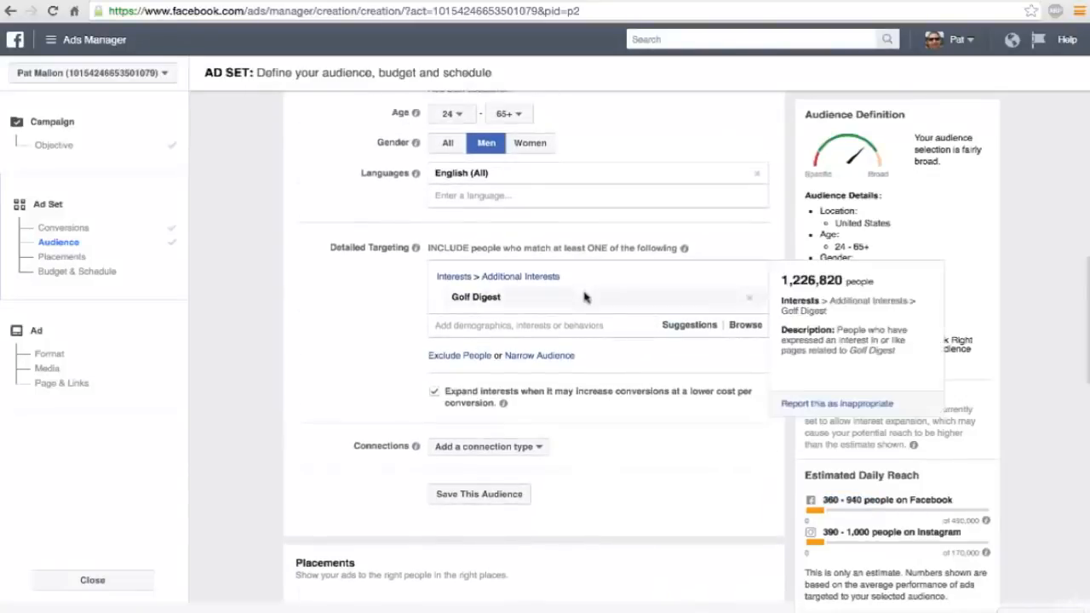
{"action": "left_click", "coordinate": [519, 324]}
{"action": "mouse_move", "coordinate": [498, 352]}
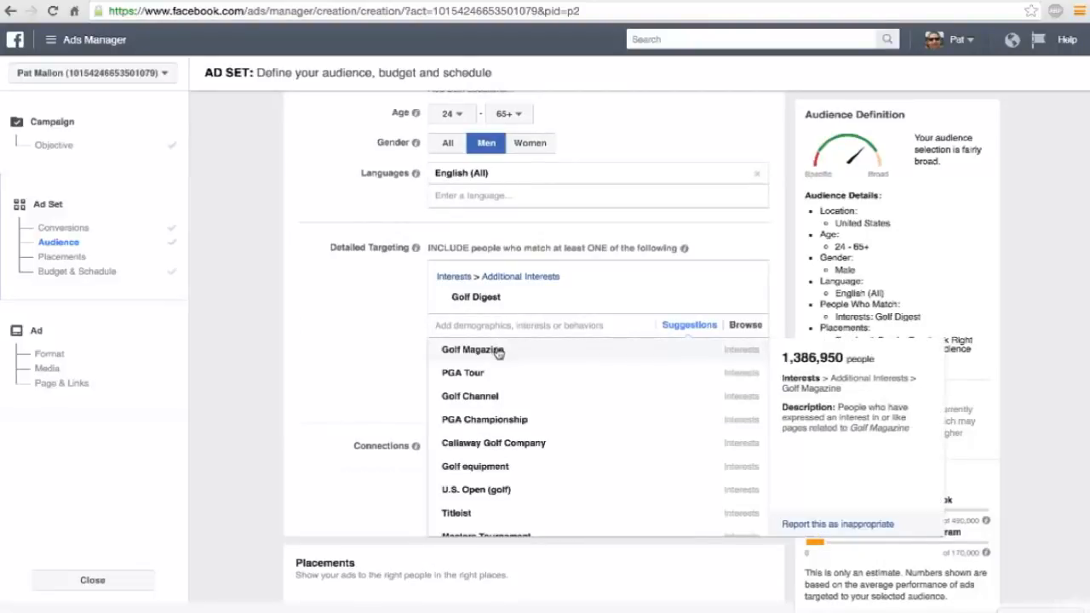
{"action": "left_click", "coordinate": [498, 351]}
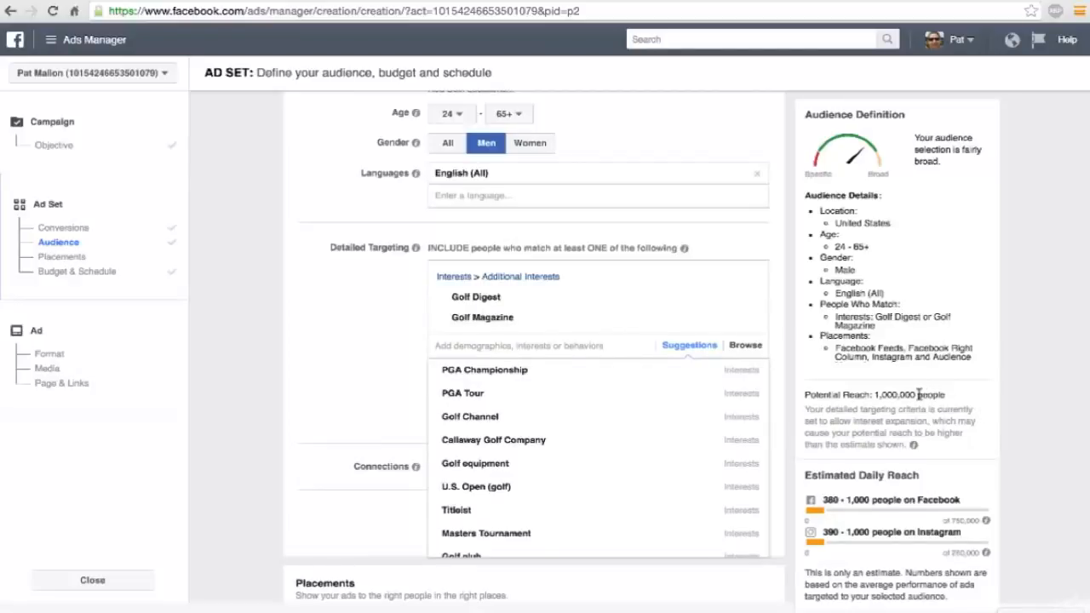
{"action": "mouse_move", "coordinate": [720, 301]}
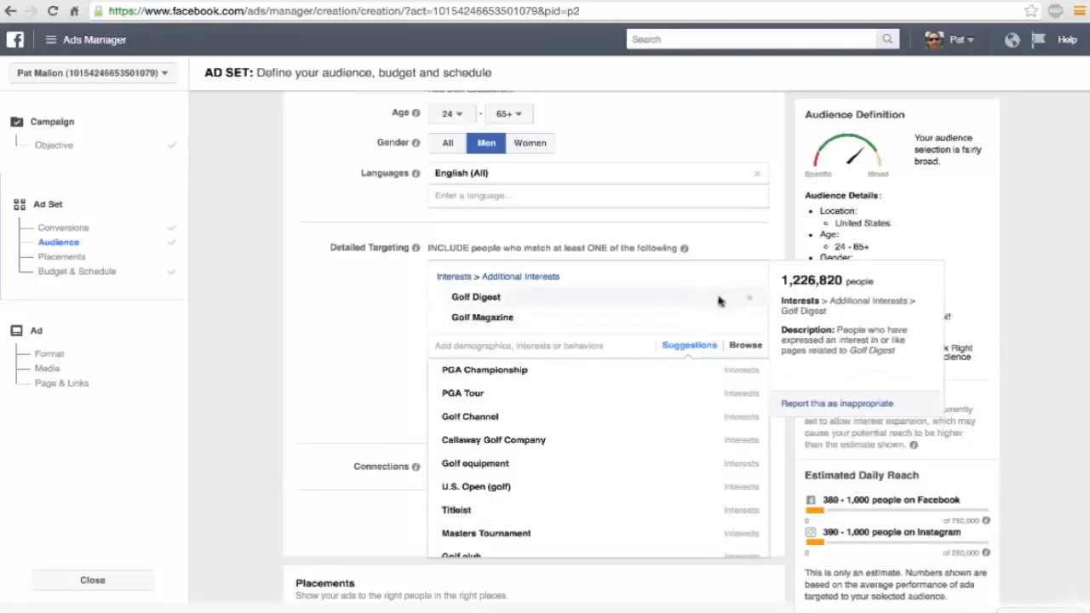
{"action": "mouse_move", "coordinate": [733, 319]}
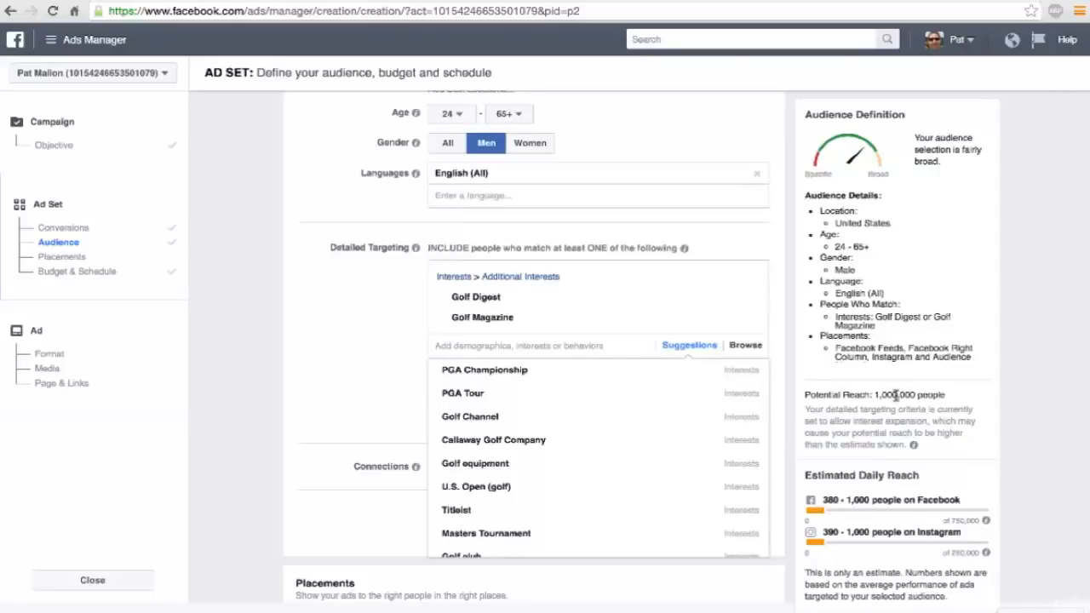
Switch the audience gender to All to compare the potential reach, and set it back to Men.
{"action": "scroll", "coordinate": [896, 394], "scroll_direction": "up", "scroll_amount": 1}
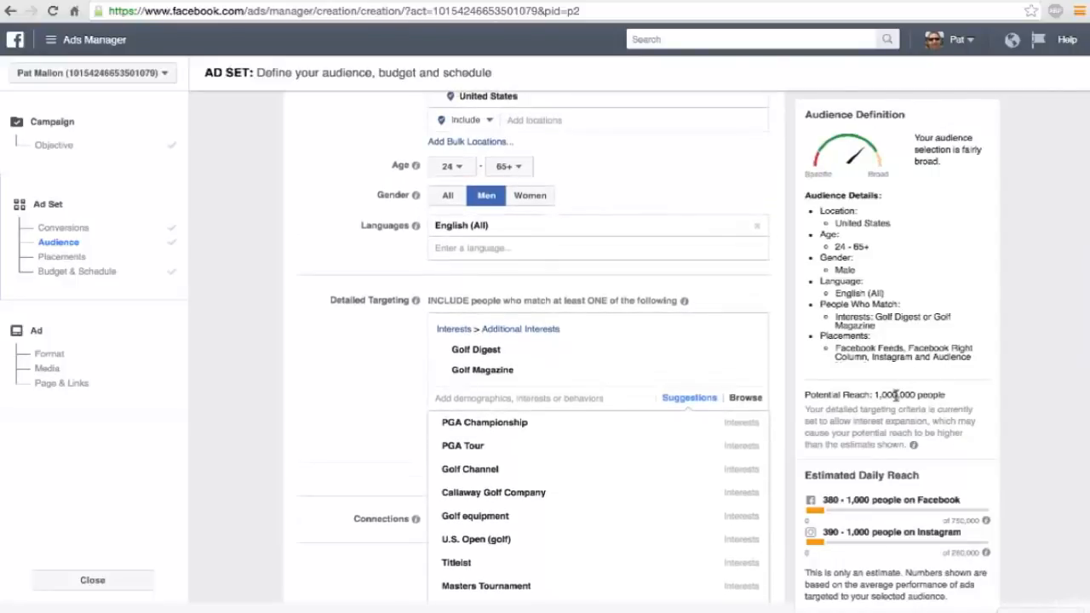
{"action": "mouse_move", "coordinate": [748, 353]}
{"action": "left_click", "coordinate": [445, 197]}
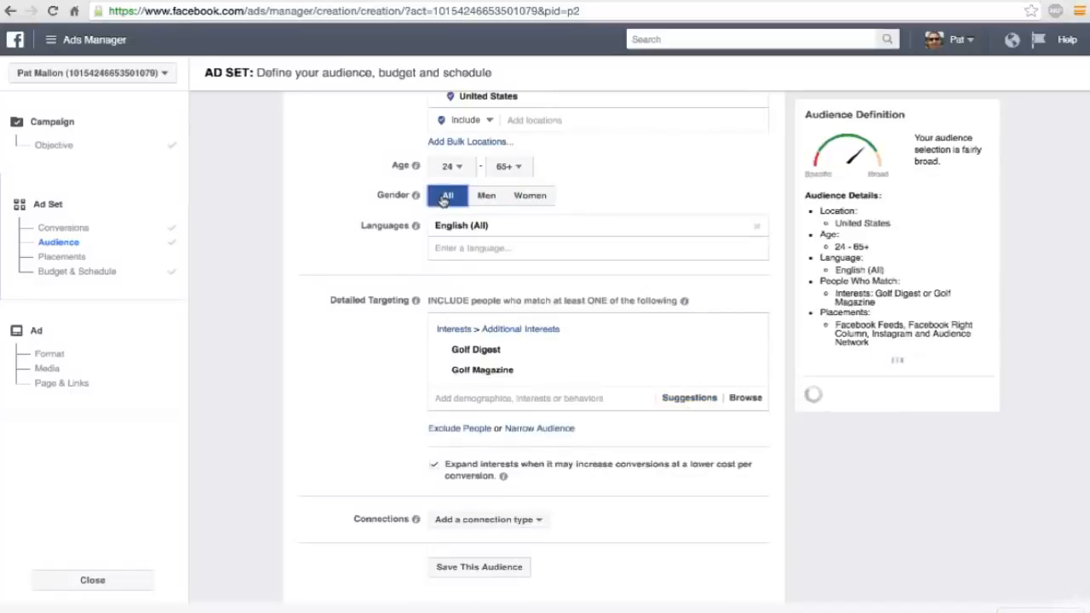
{"action": "mouse_move", "coordinate": [679, 347]}
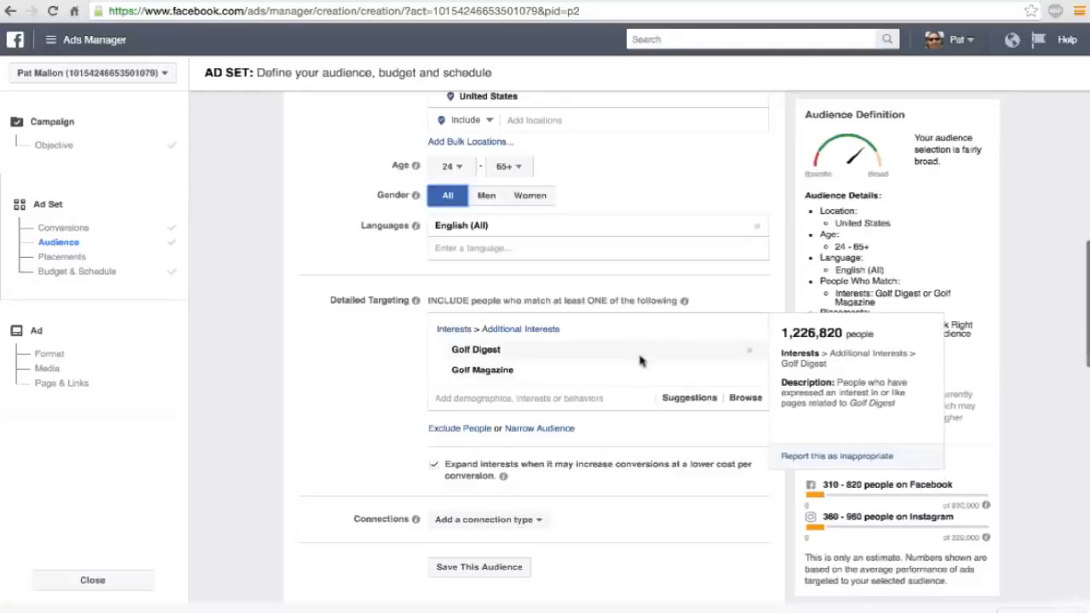
{"action": "mouse_move", "coordinate": [644, 373]}
{"action": "mouse_move", "coordinate": [499, 358]}
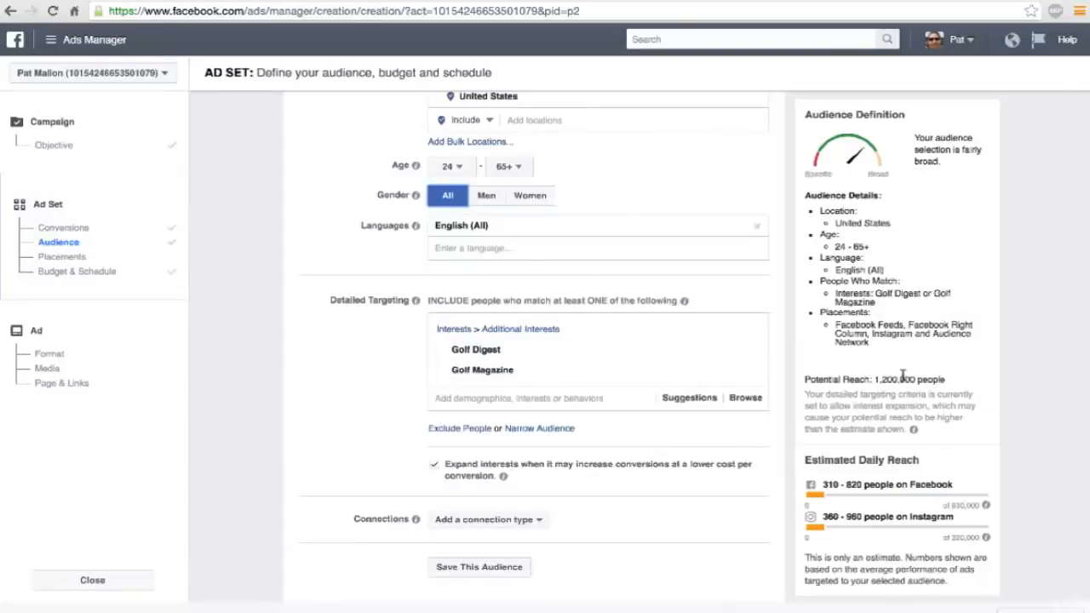
{"action": "left_click", "coordinate": [485, 196]}
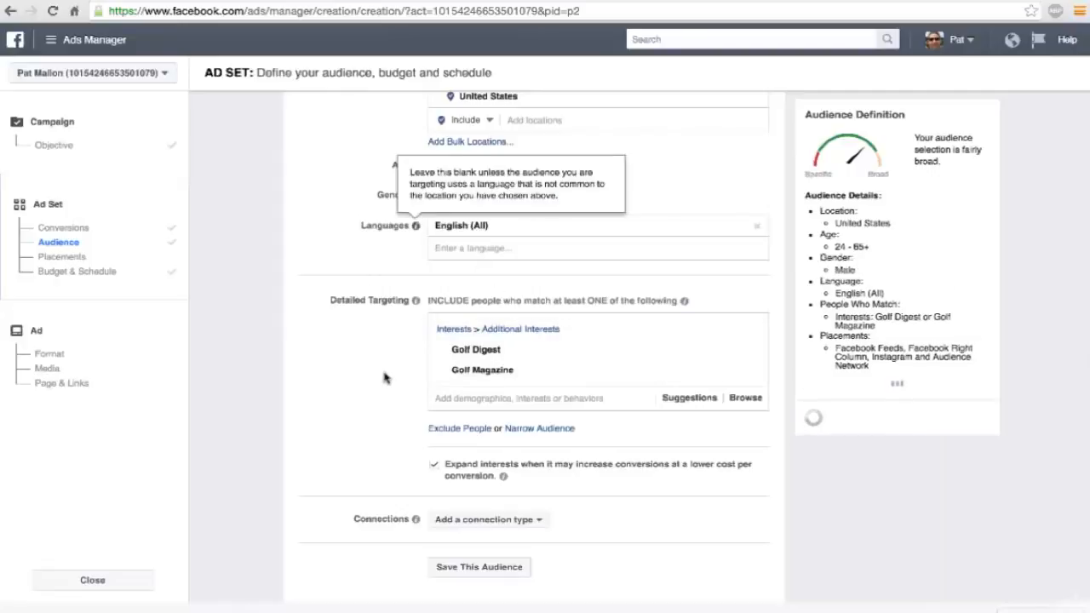
Examine the full list of suggested golf interests in detailed targeting for further interests to add.
{"action": "scroll", "coordinate": [383, 378], "scroll_direction": "down", "scroll_amount": 1}
{"action": "scroll", "coordinate": [383, 378], "scroll_direction": "down", "scroll_amount": 1}
{"action": "left_click", "coordinate": [497, 372]}
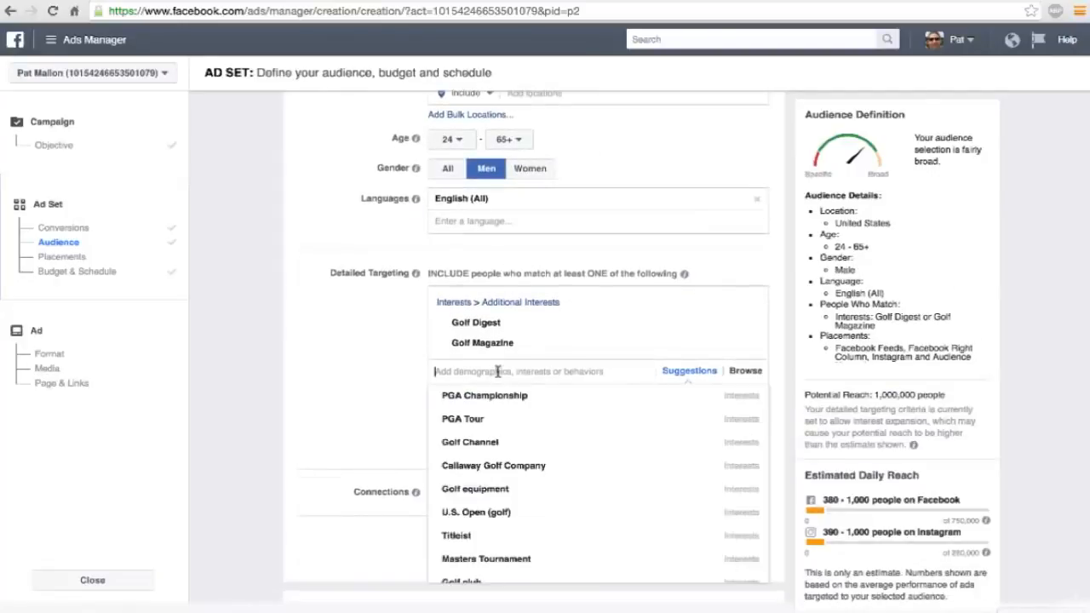
{"action": "scroll", "coordinate": [499, 375], "scroll_direction": "down", "scroll_amount": 2}
{"action": "scroll", "coordinate": [513, 436], "scroll_direction": "down", "scroll_amount": 1}
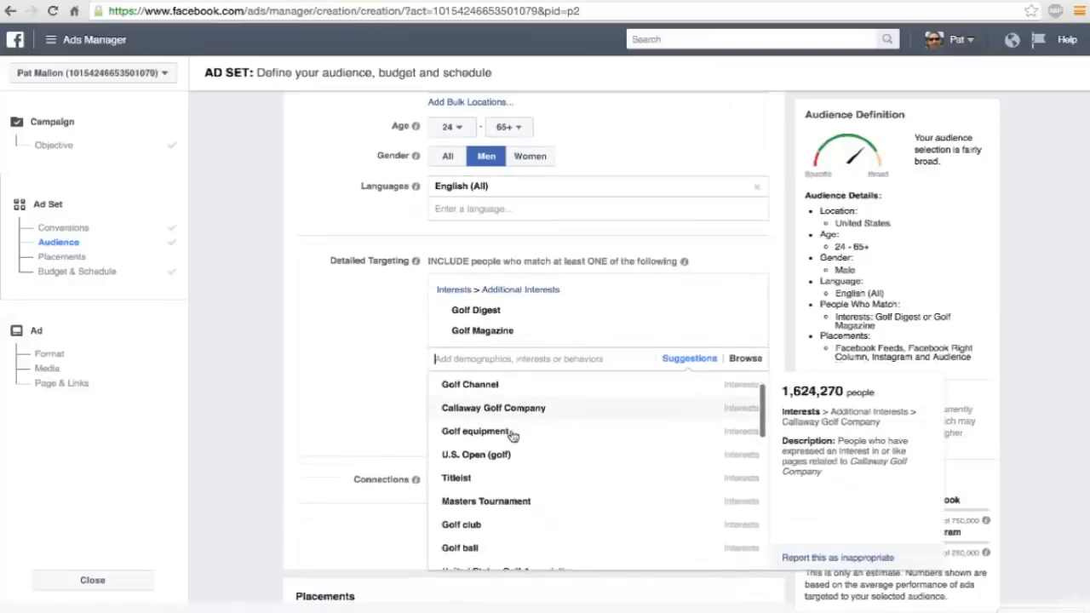
{"action": "scroll", "coordinate": [512, 436], "scroll_direction": "down", "scroll_amount": 3}
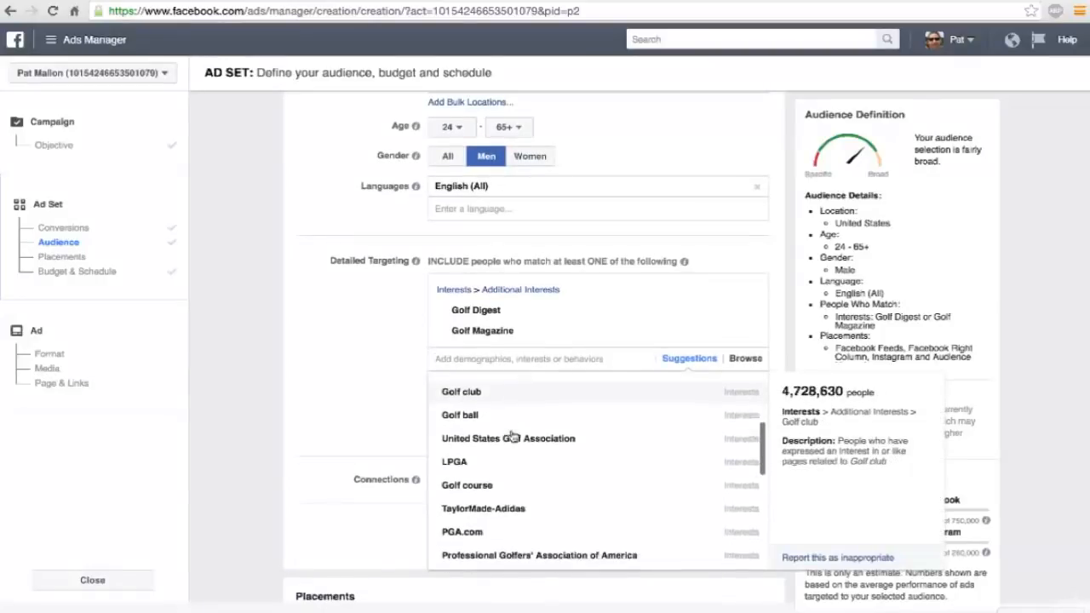
{"action": "scroll", "coordinate": [512, 436], "scroll_direction": "down", "scroll_amount": 3}
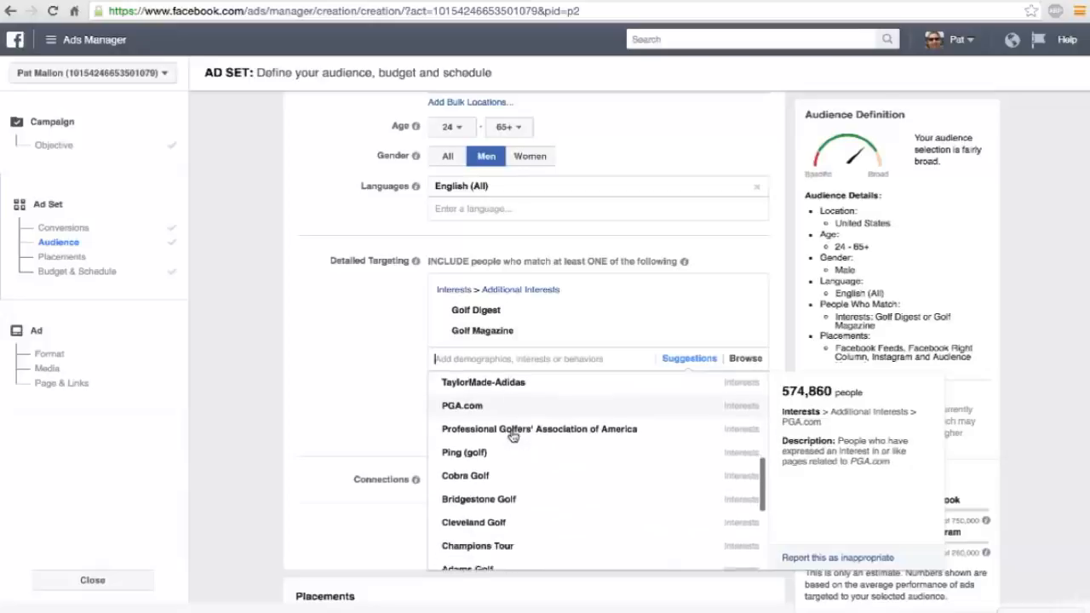
{"action": "scroll", "coordinate": [512, 436], "scroll_direction": "down", "scroll_amount": 3}
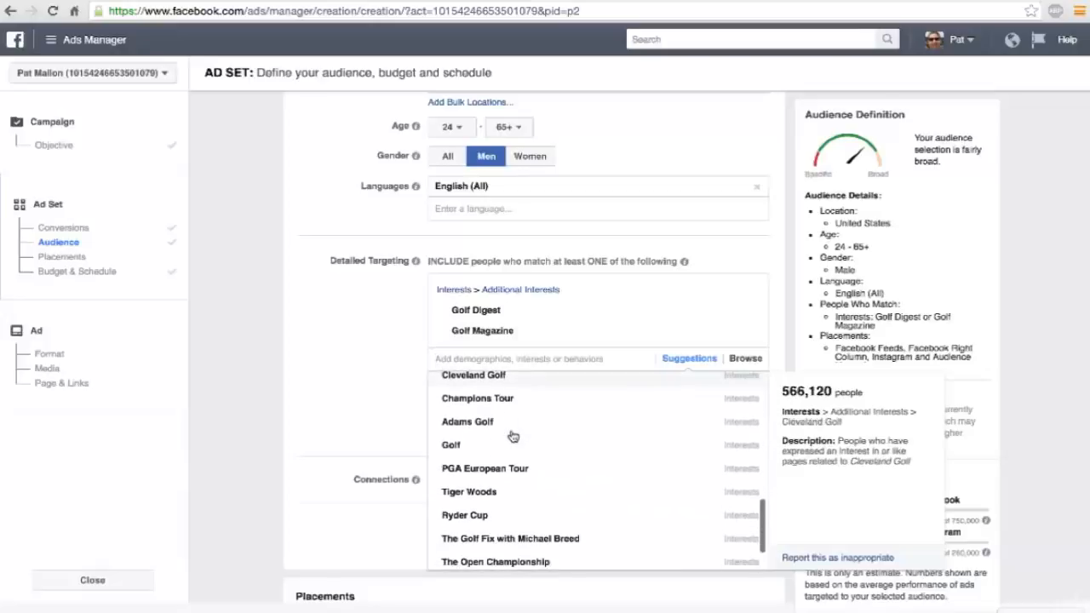
{"action": "scroll", "coordinate": [512, 436], "scroll_direction": "down", "scroll_amount": 5}
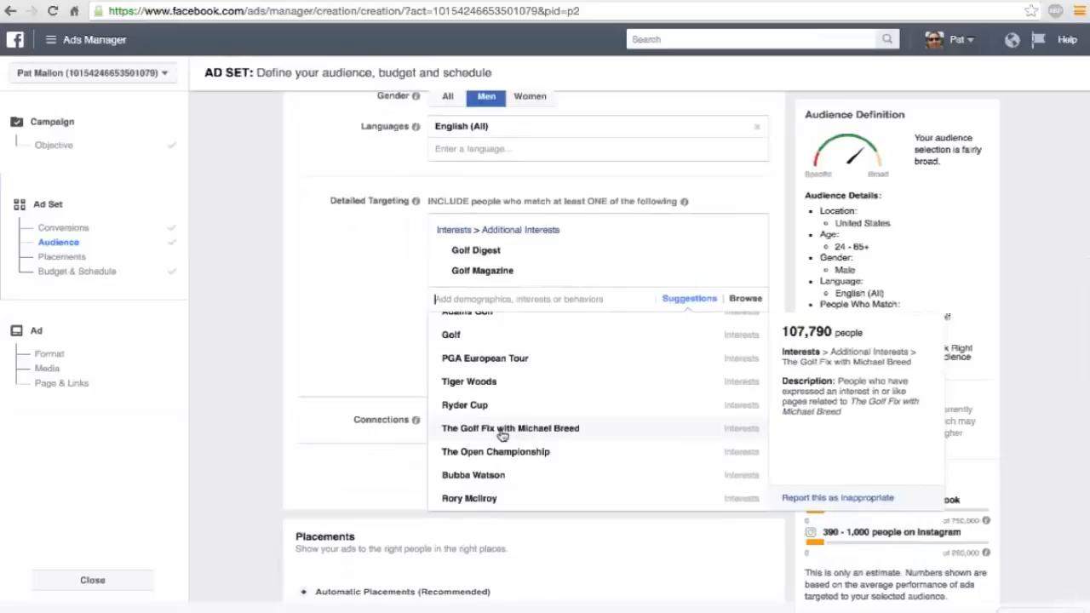
{"action": "scroll", "coordinate": [502, 435], "scroll_direction": "down", "scroll_amount": 1}
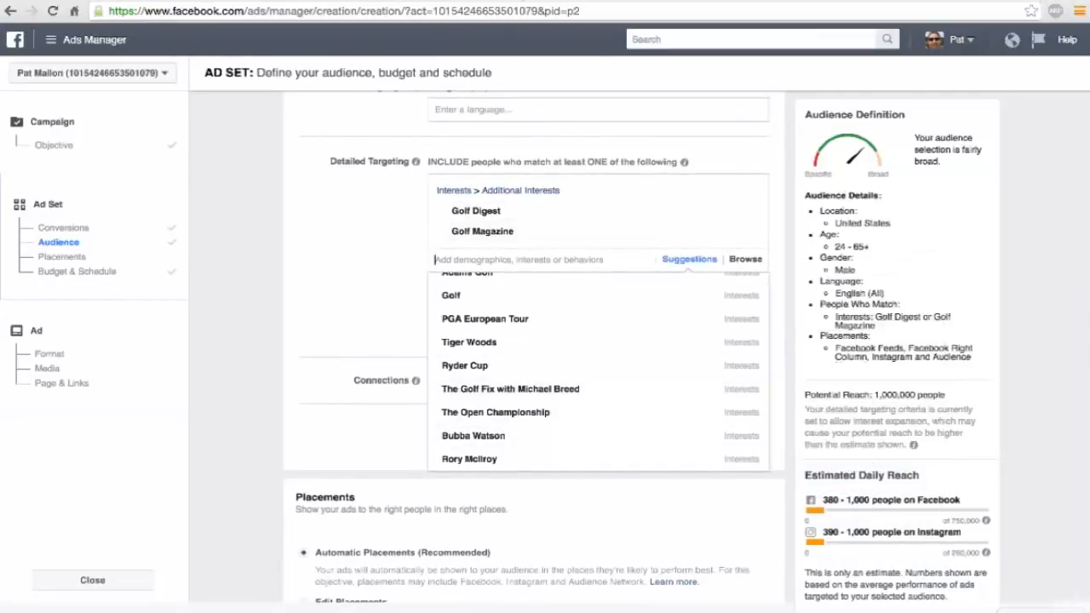
Search Google for golf magazines in a new tab and look over the magazine titles for targeting ideas.
{"action": "left_click", "coordinate": [515, 1]}
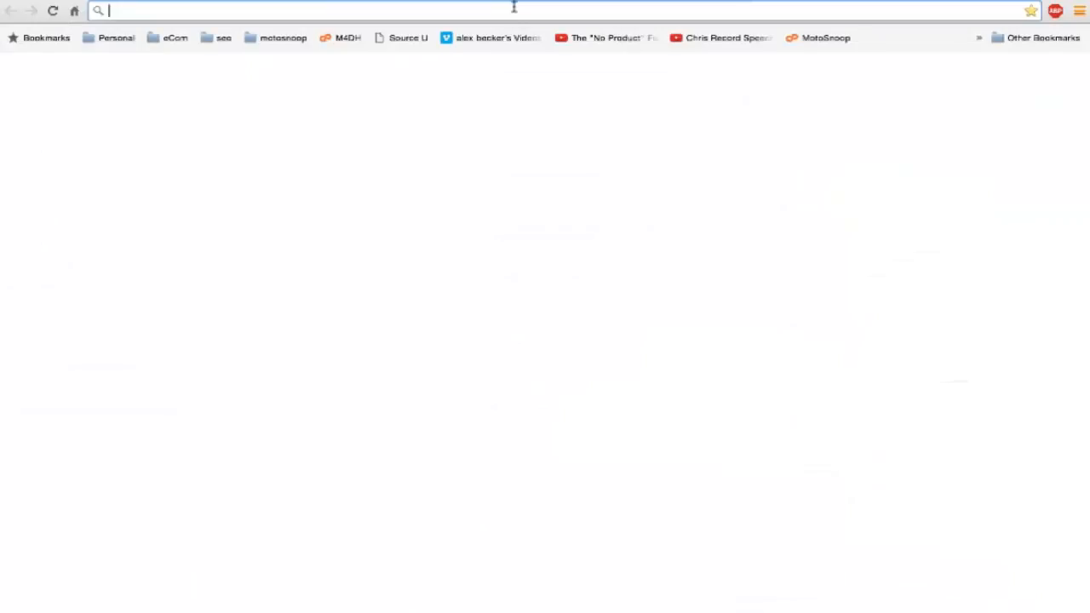
{"action": "type", "text": "go"}
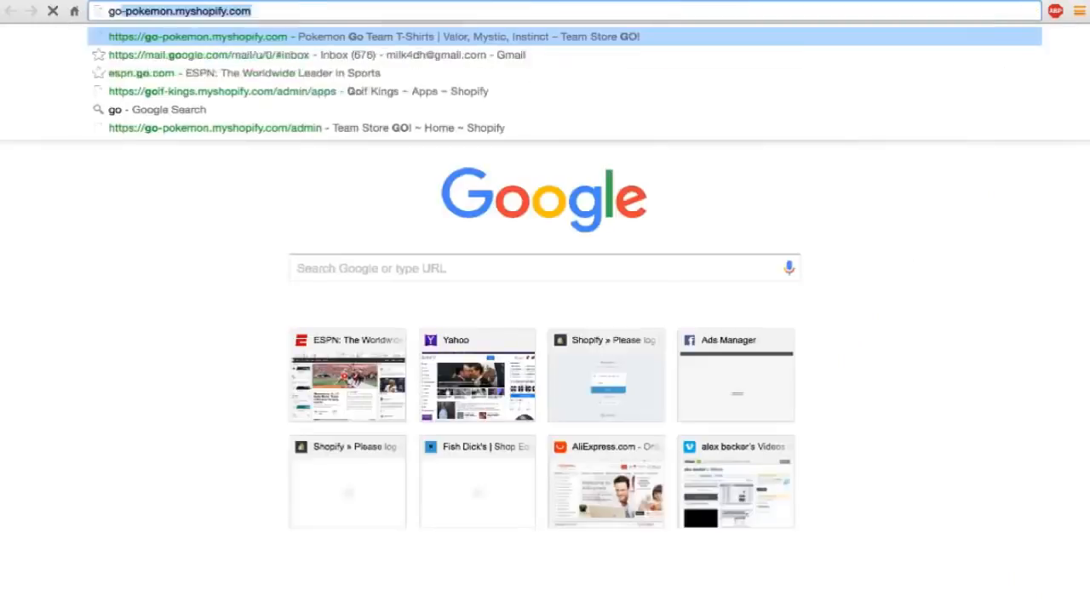
{"action": "type", "text": "lf magazines"}
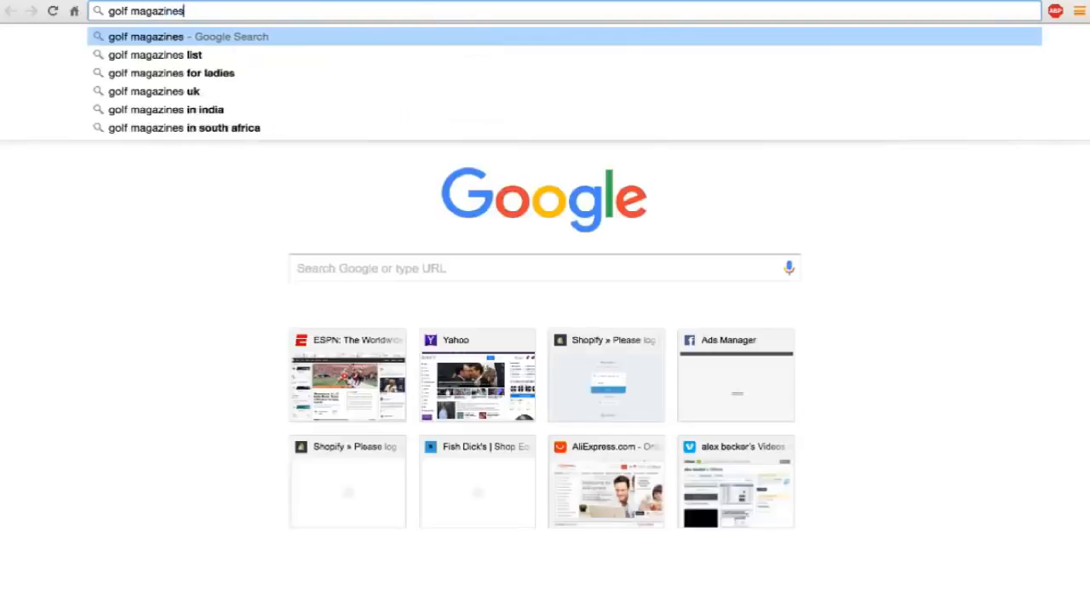
{"action": "key", "text": "Return"}
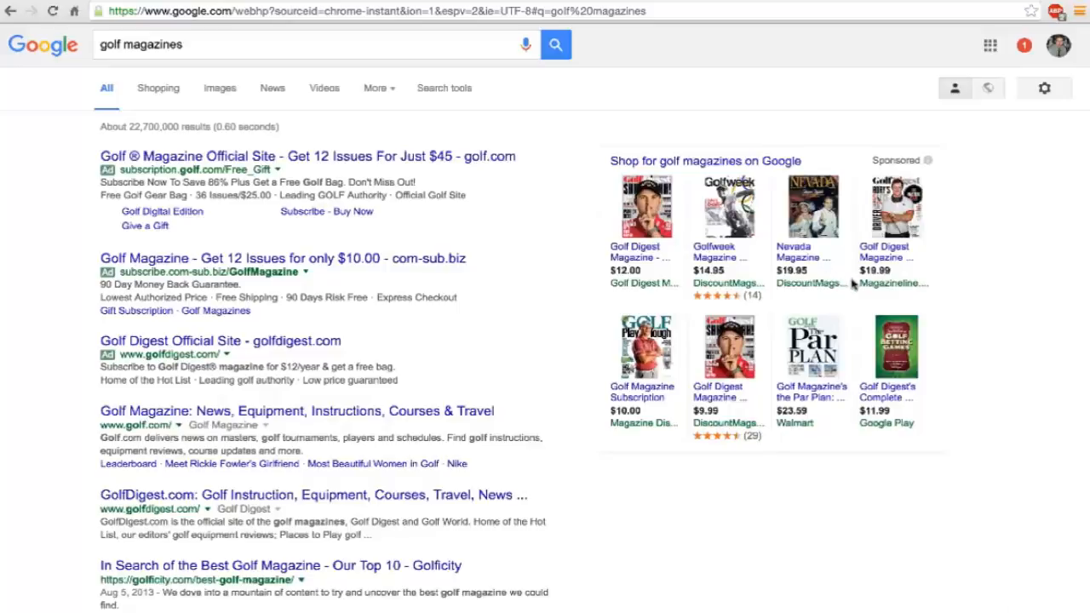
{"action": "mouse_move", "coordinate": [814, 223]}
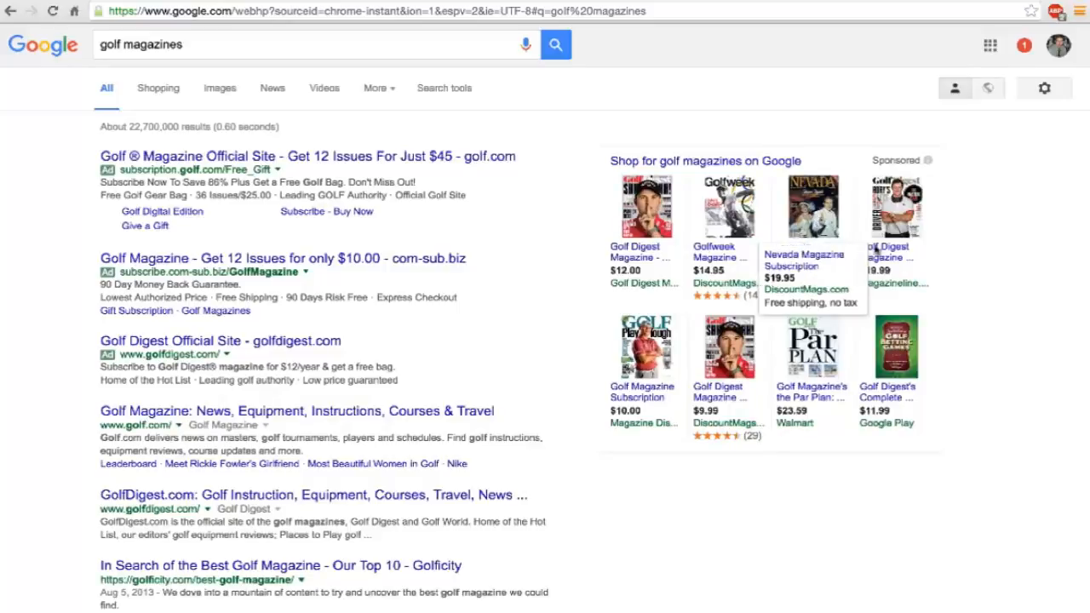
{"action": "mouse_move", "coordinate": [910, 362]}
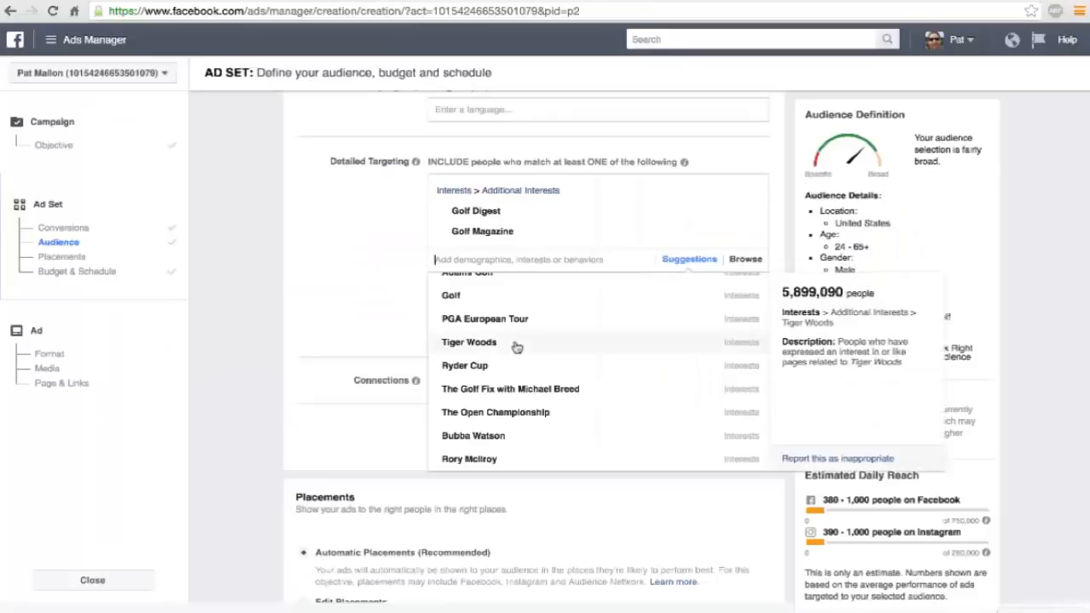
Return to Ads Manager and add the Golfweek and GolfNow.com interests to the detailed targeting.
{"action": "type", "text": "golfweek"}
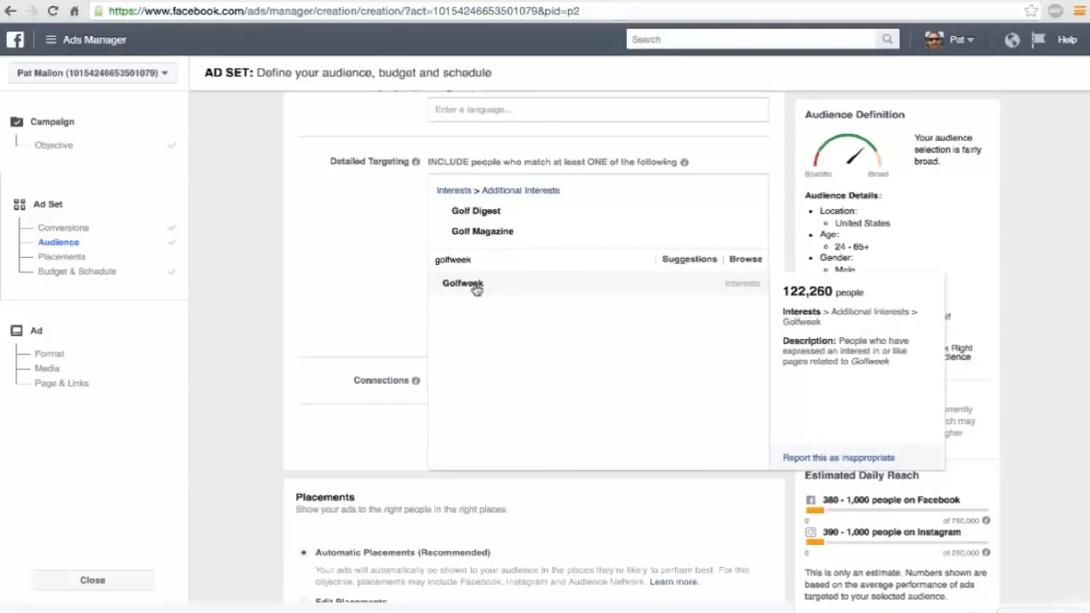
{"action": "left_click", "coordinate": [474, 287]}
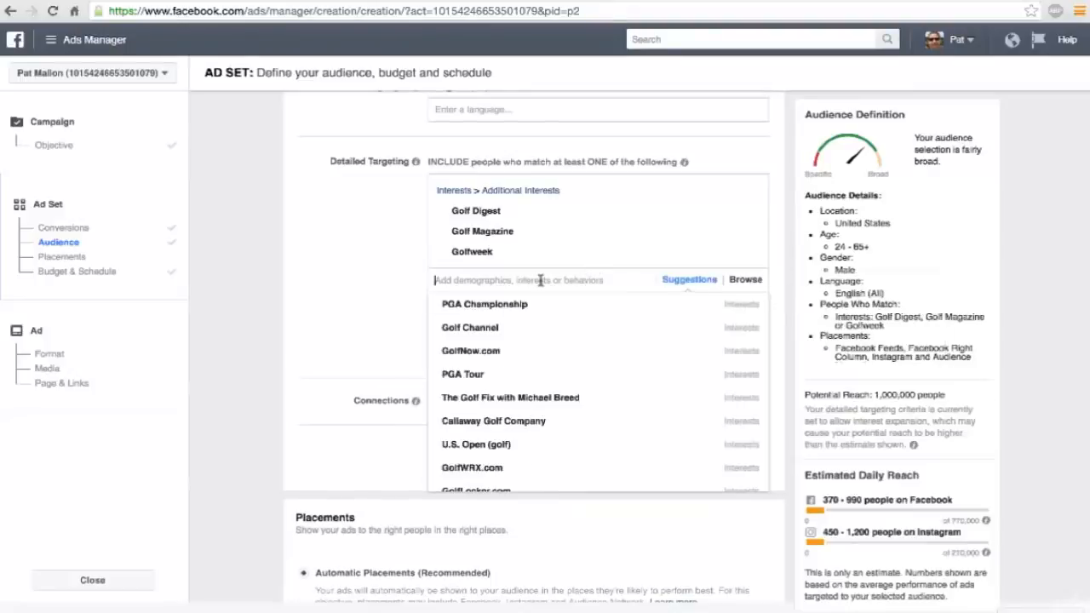
{"action": "left_click", "coordinate": [479, 355]}
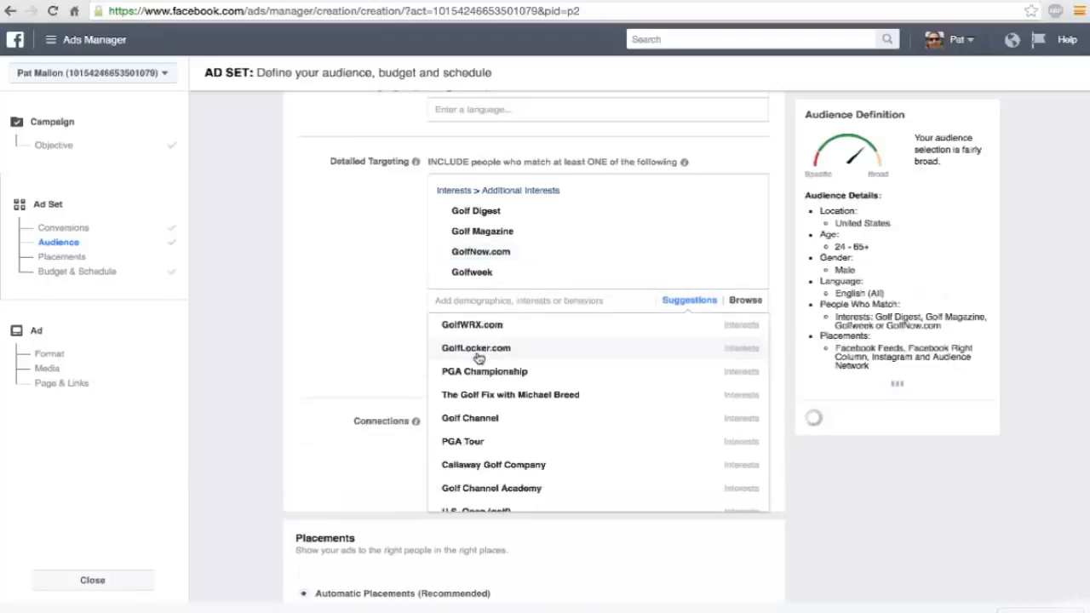
Examine the refreshed list of suggested golf interests in detailed targeting for niche websites and publications.
{"action": "scroll", "coordinate": [479, 358], "scroll_direction": "down", "scroll_amount": 1}
{"action": "scroll", "coordinate": [479, 358], "scroll_direction": "down", "scroll_amount": 3}
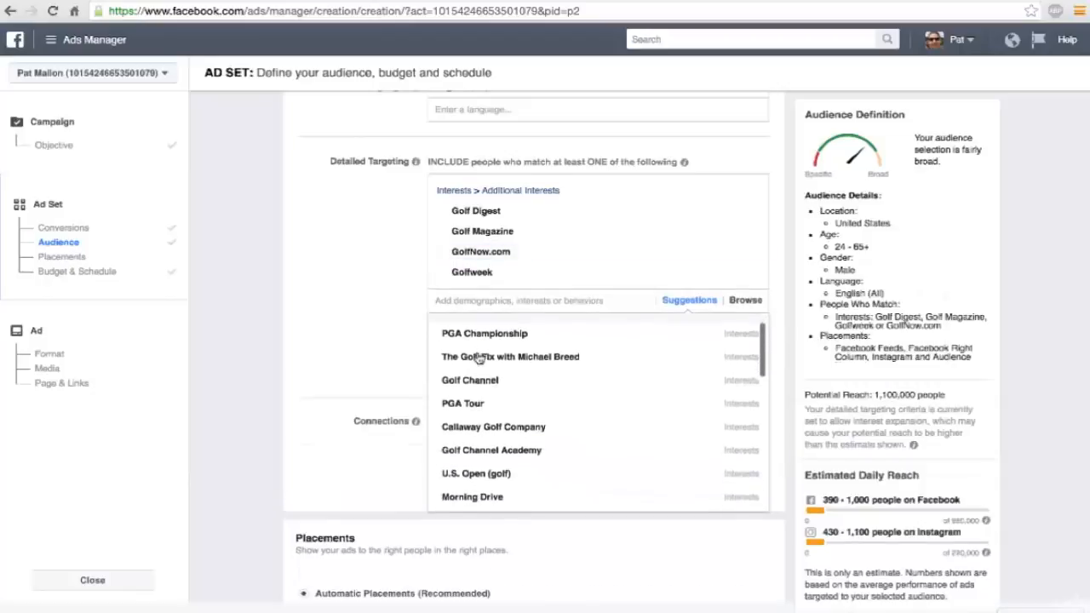
{"action": "mouse_move", "coordinate": [479, 357]}
{"action": "scroll", "coordinate": [479, 357], "scroll_direction": "down", "scroll_amount": 1}
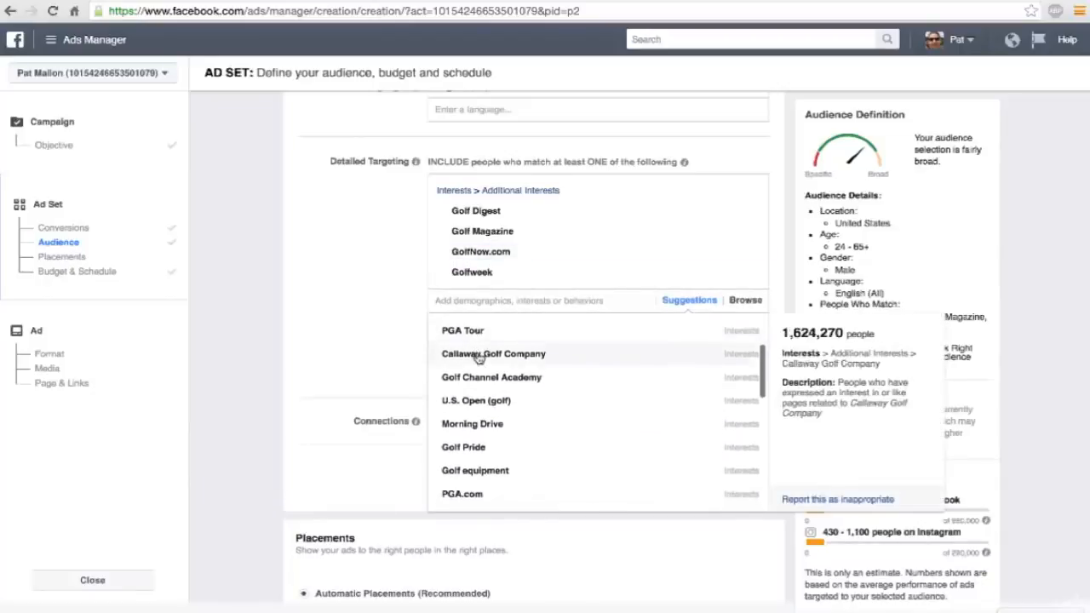
{"action": "scroll", "coordinate": [486, 378], "scroll_direction": "down", "scroll_amount": 5}
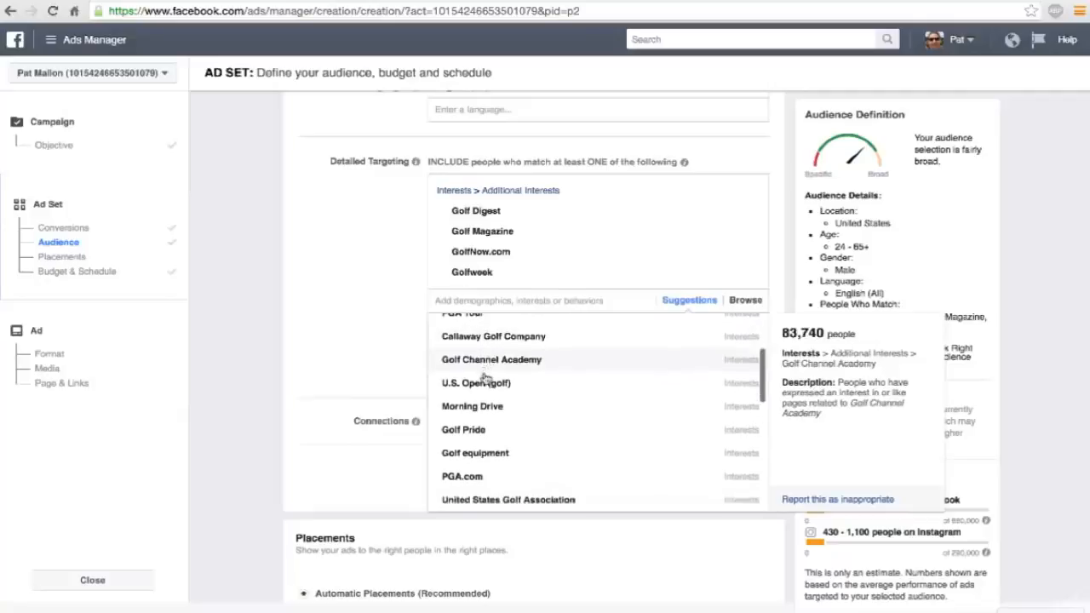
{"action": "scroll", "coordinate": [486, 378], "scroll_direction": "down", "scroll_amount": 1}
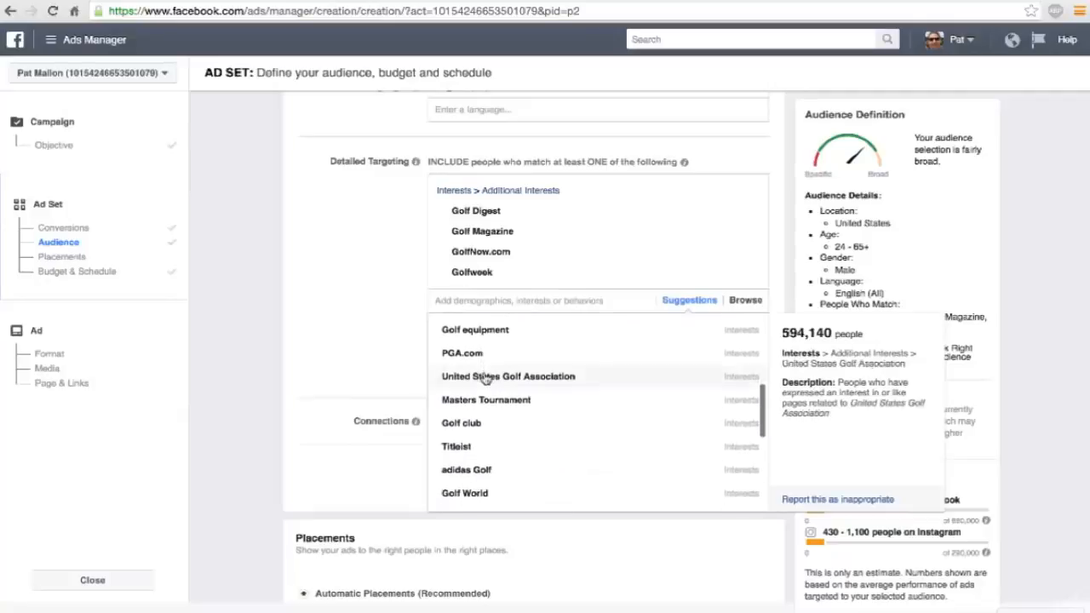
{"action": "scroll", "coordinate": [484, 378], "scroll_direction": "down", "scroll_amount": 3}
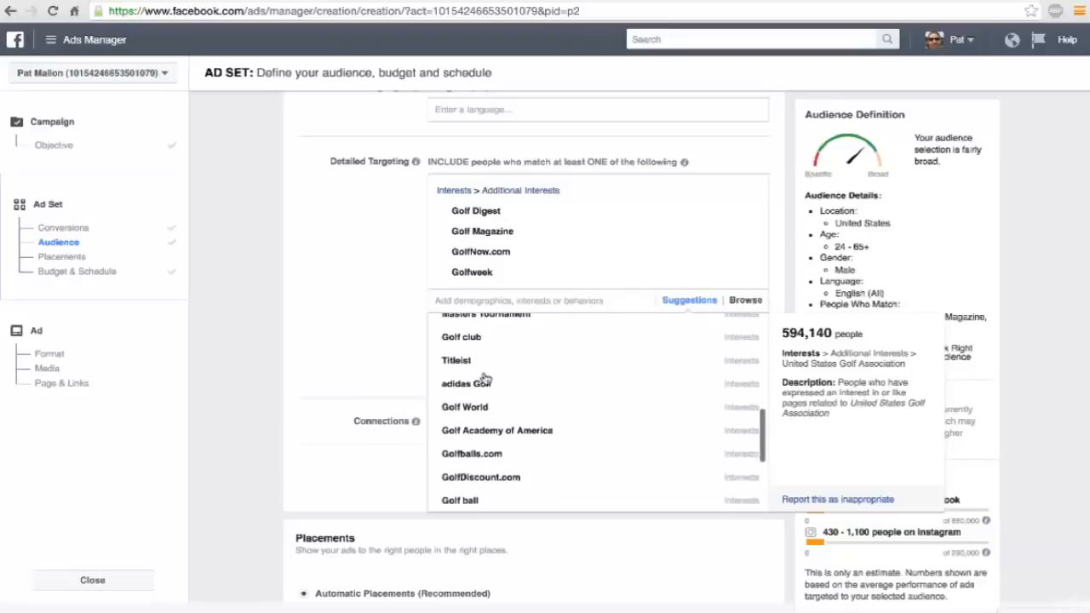
{"action": "scroll", "coordinate": [484, 378], "scroll_direction": "down", "scroll_amount": 4}
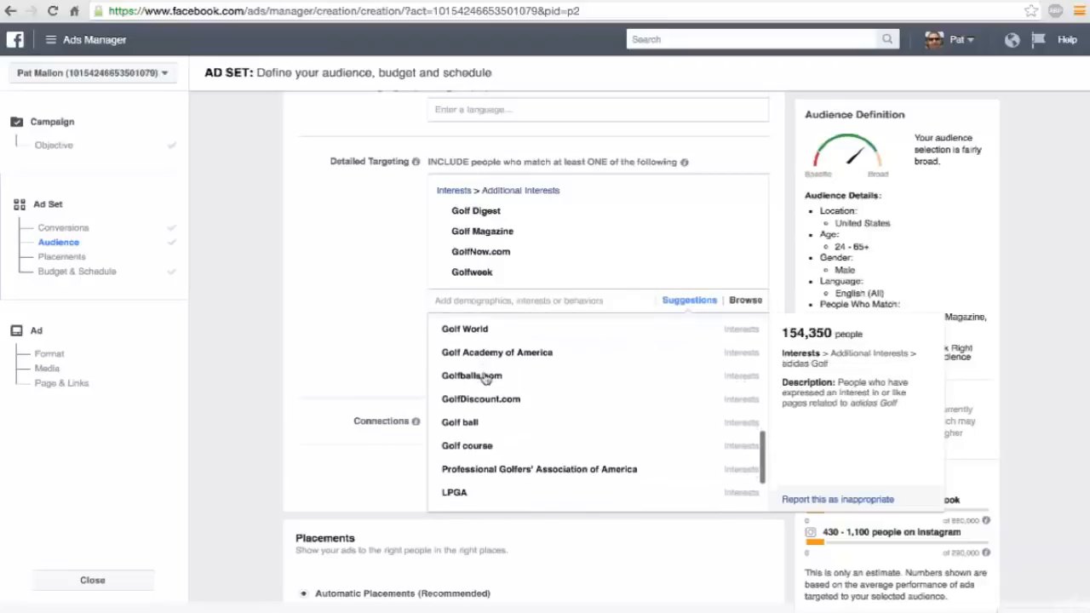
{"action": "scroll", "coordinate": [486, 378], "scroll_direction": "down", "scroll_amount": 1}
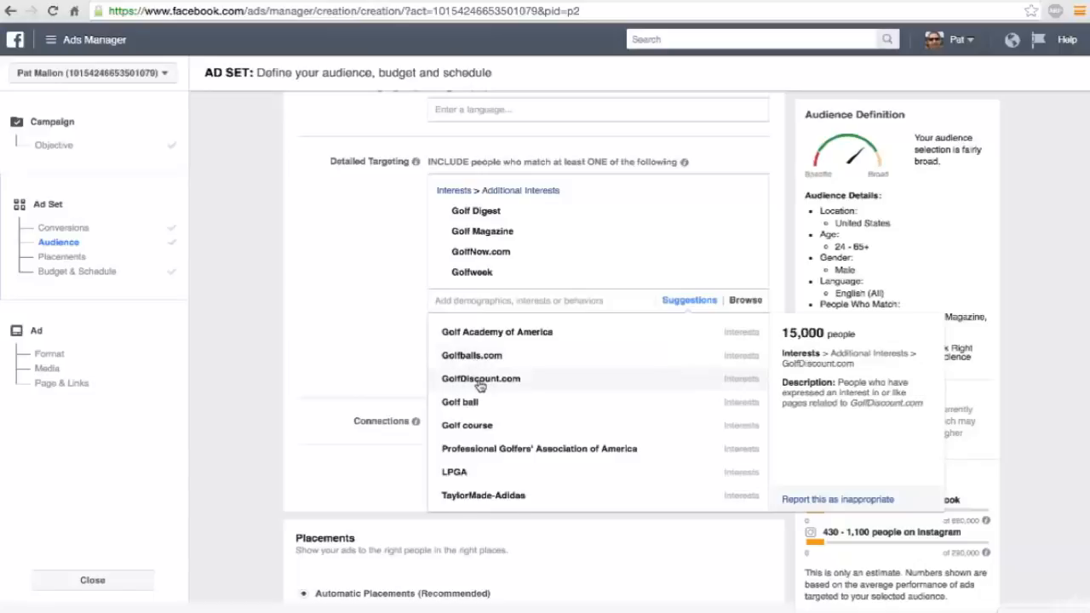
{"action": "scroll", "coordinate": [481, 387], "scroll_direction": "down", "scroll_amount": 3}
{"action": "scroll", "coordinate": [481, 387], "scroll_direction": "down", "scroll_amount": 1}
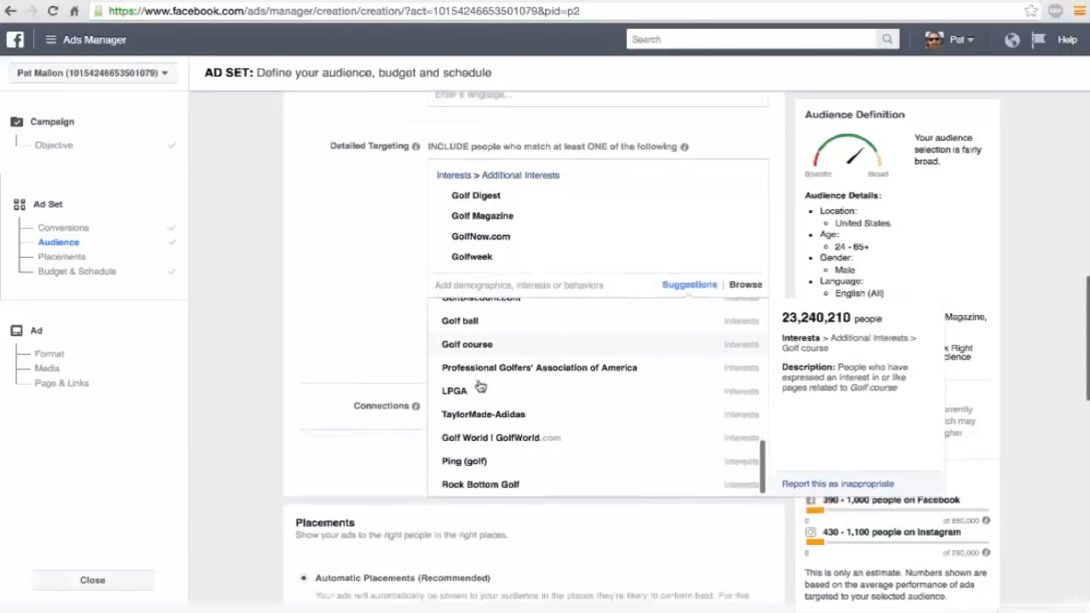
{"action": "scroll", "coordinate": [481, 387], "scroll_direction": "down", "scroll_amount": 1}
{"action": "scroll", "coordinate": [481, 383], "scroll_direction": "up", "scroll_amount": 3}
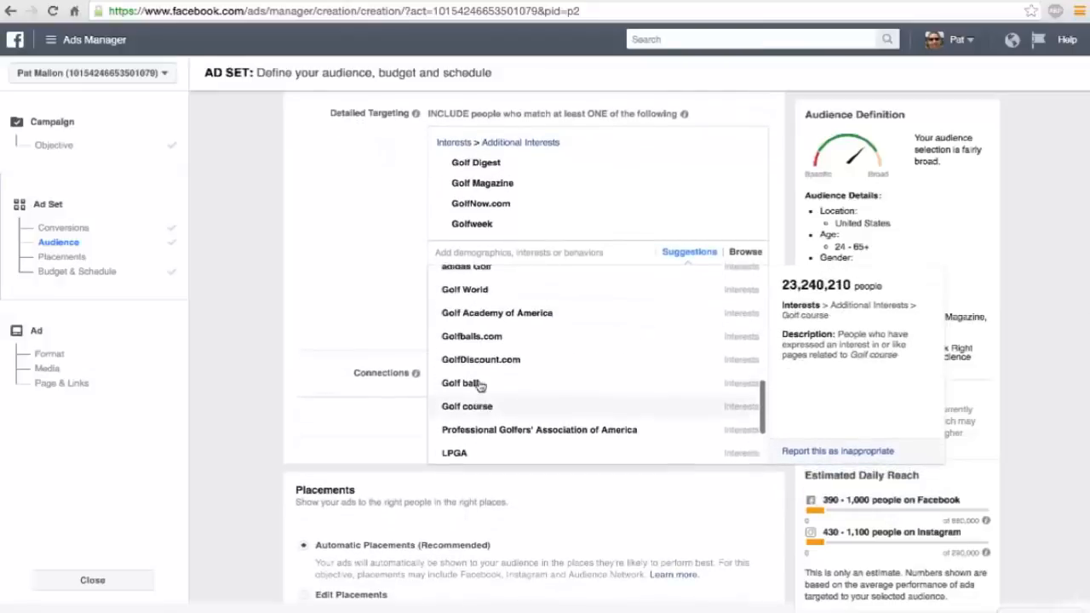
{"action": "scroll", "coordinate": [480, 386], "scroll_direction": "up", "scroll_amount": 5}
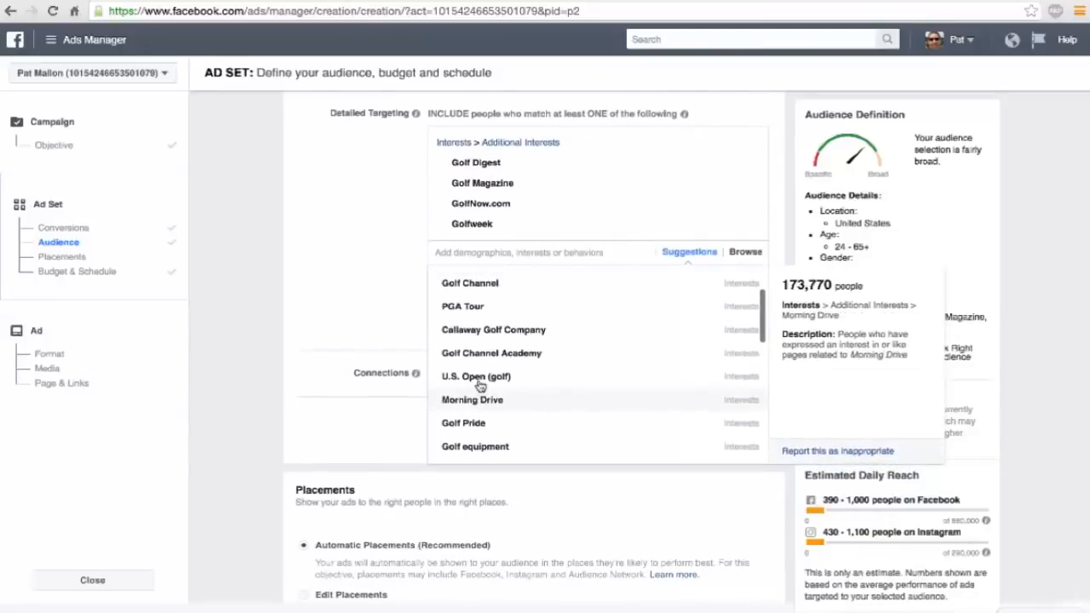
{"action": "scroll", "coordinate": [480, 386], "scroll_direction": "up", "scroll_amount": 2}
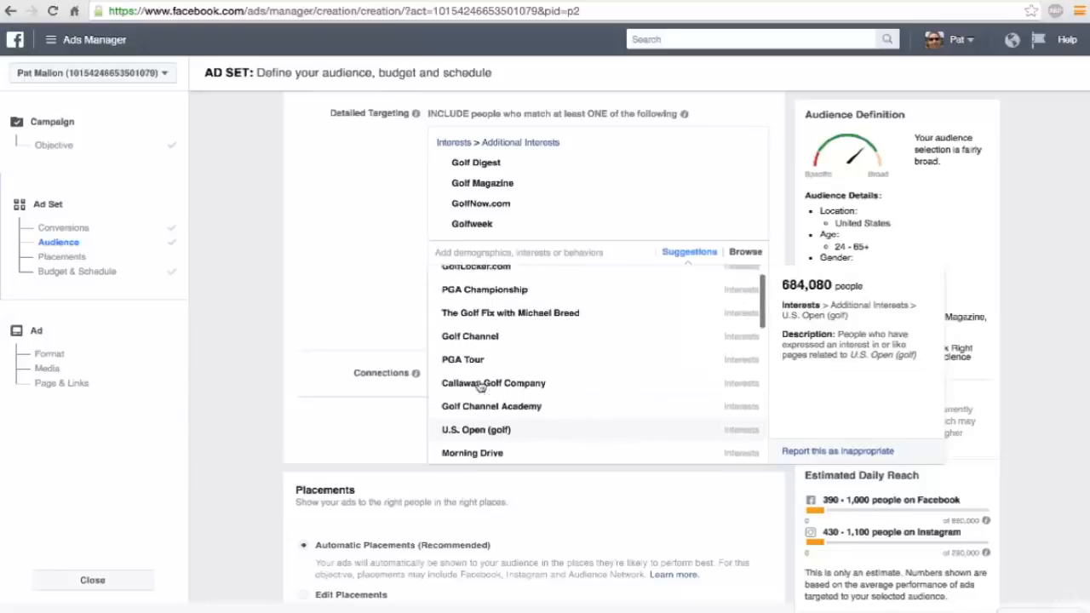
{"action": "scroll", "coordinate": [480, 386], "scroll_direction": "up", "scroll_amount": 2}
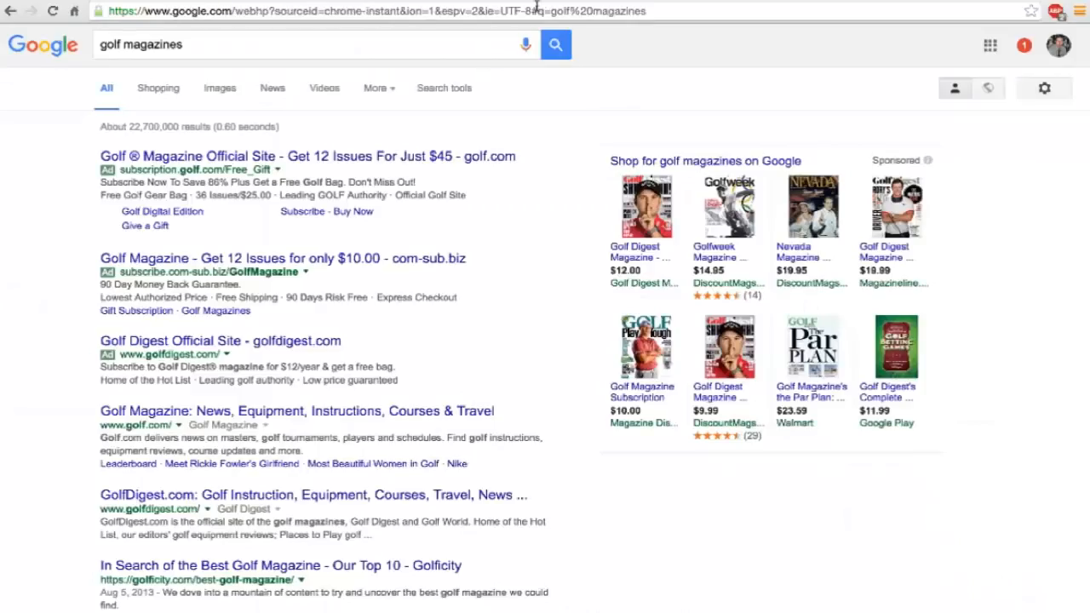
Open golfwrx.com in the Google search tab and review its home page content.
{"action": "left_click", "coordinate": [537, 7]}
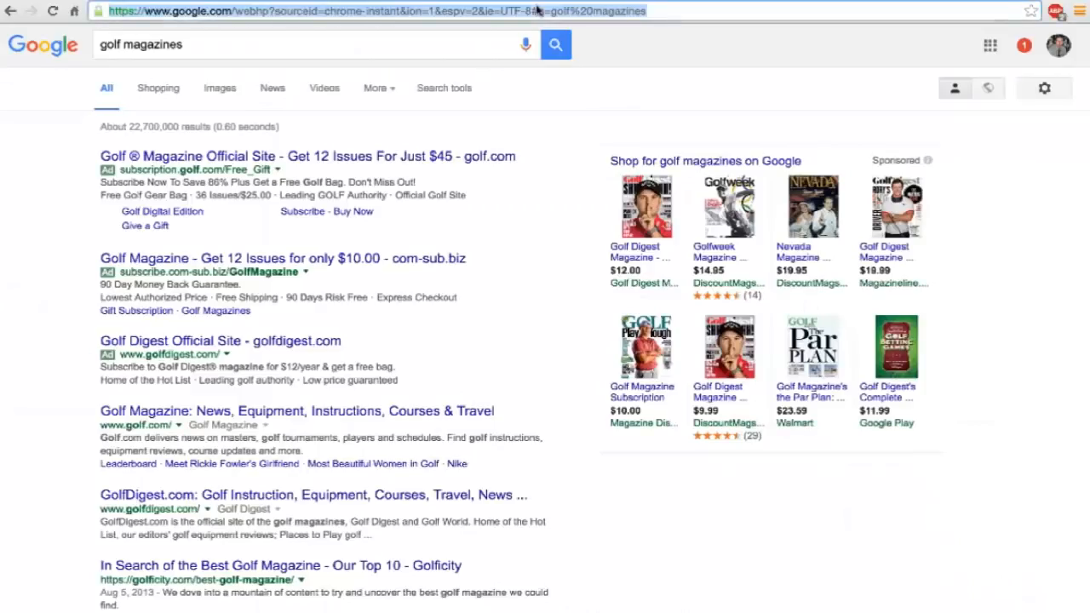
{"action": "type", "text": "golfwrx"}
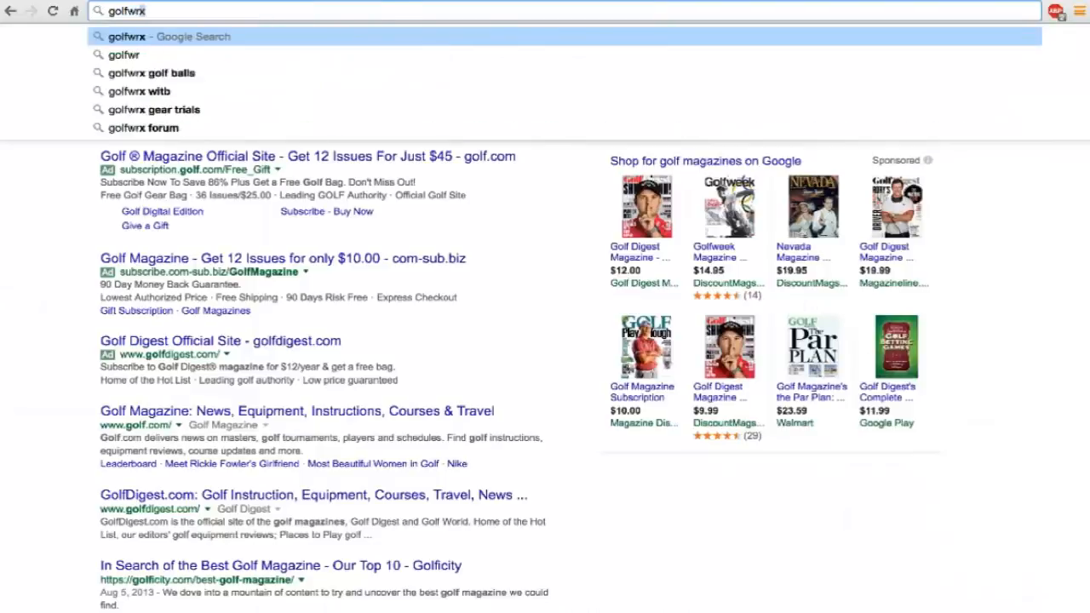
{"action": "type", "text": ".com"}
{"action": "key", "text": "Return"}
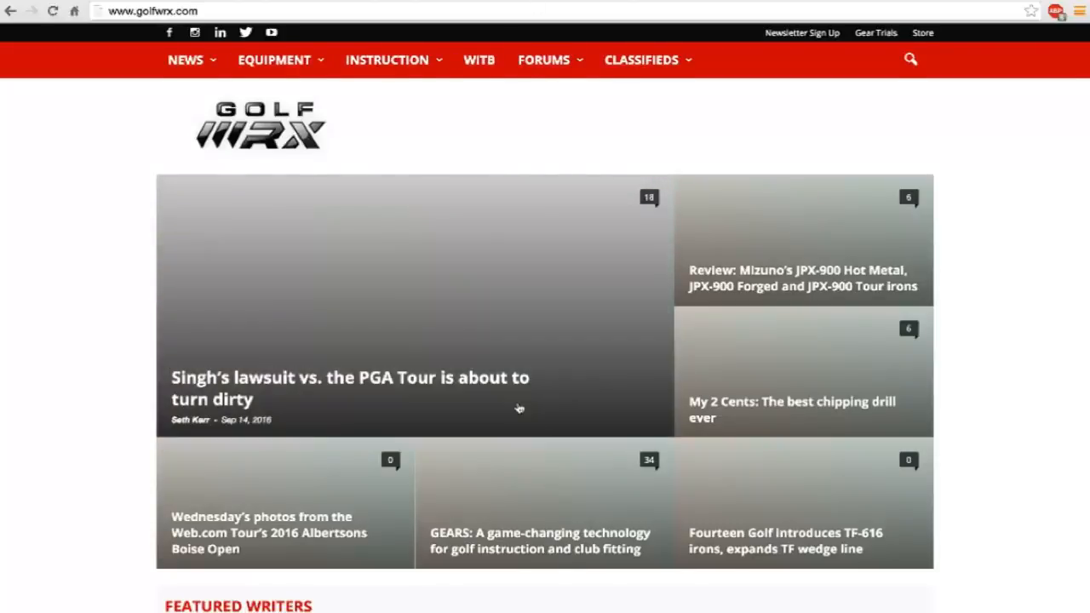
{"action": "scroll", "coordinate": [518, 408], "scroll_direction": "down", "scroll_amount": 1}
{"action": "scroll", "coordinate": [517, 409], "scroll_direction": "down", "scroll_amount": 2}
{"action": "scroll", "coordinate": [516, 409], "scroll_direction": "up", "scroll_amount": 3}
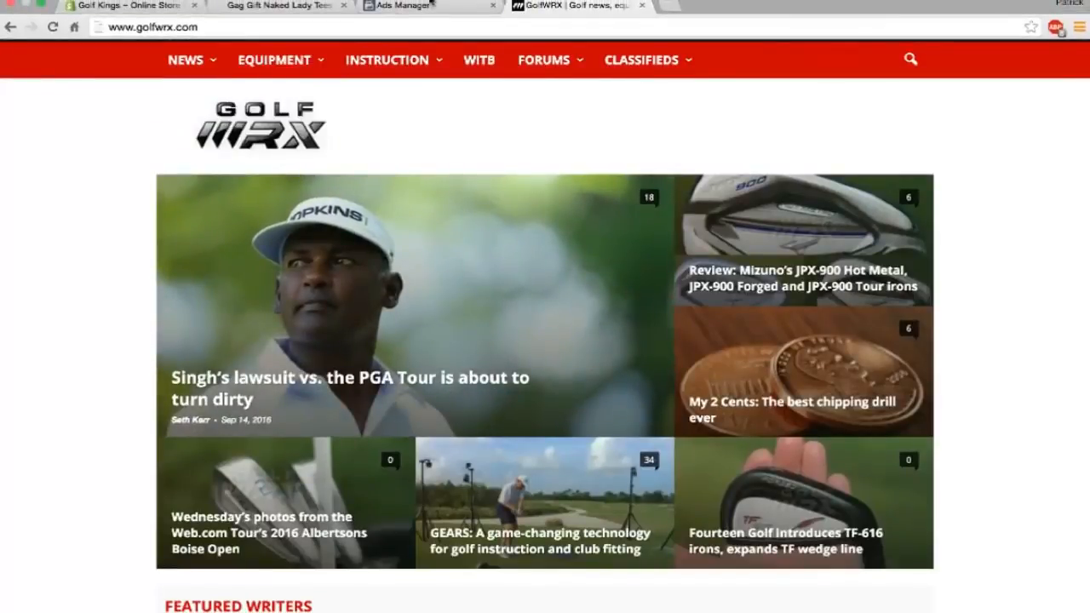
Return to Ads Manager and add the suggested GolfWRX.com interest to the detailed targeting.
{"action": "left_click", "coordinate": [430, 7]}
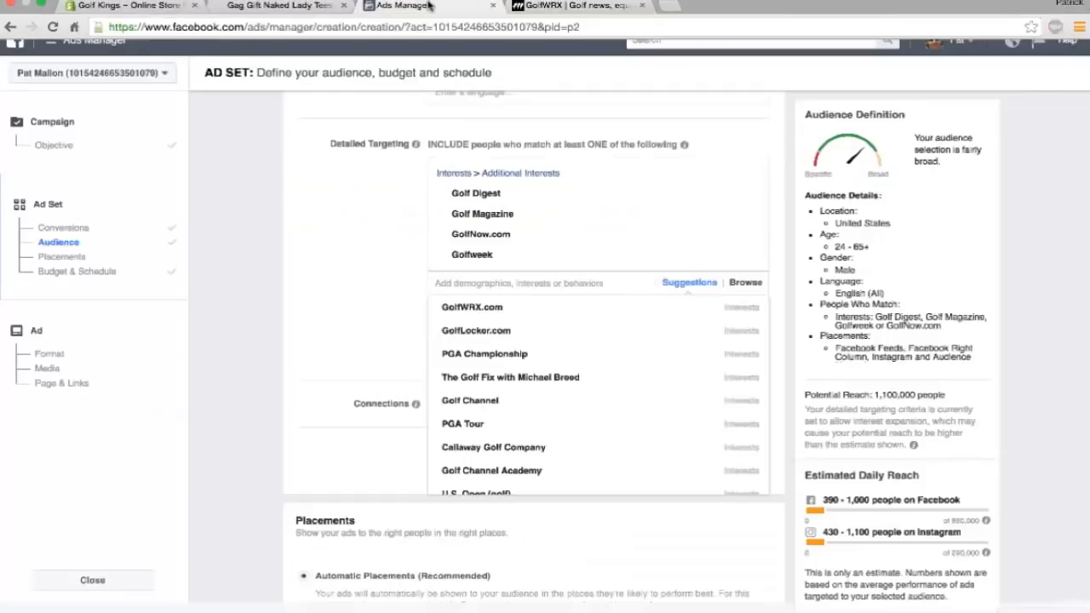
{"action": "left_click", "coordinate": [480, 312]}
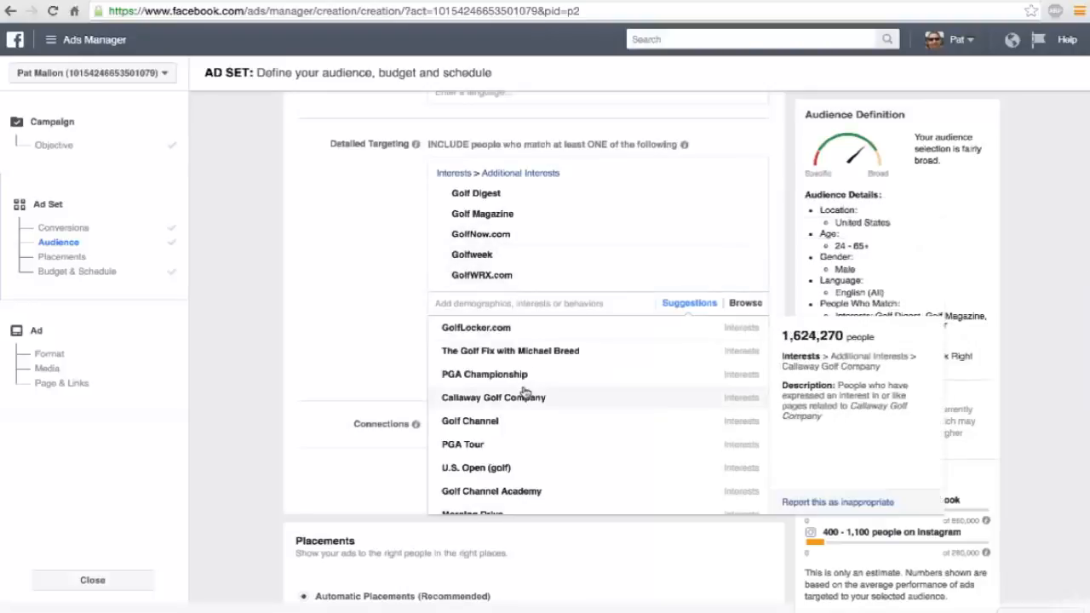
{"action": "scroll", "coordinate": [526, 392], "scroll_direction": "down", "scroll_amount": 3}
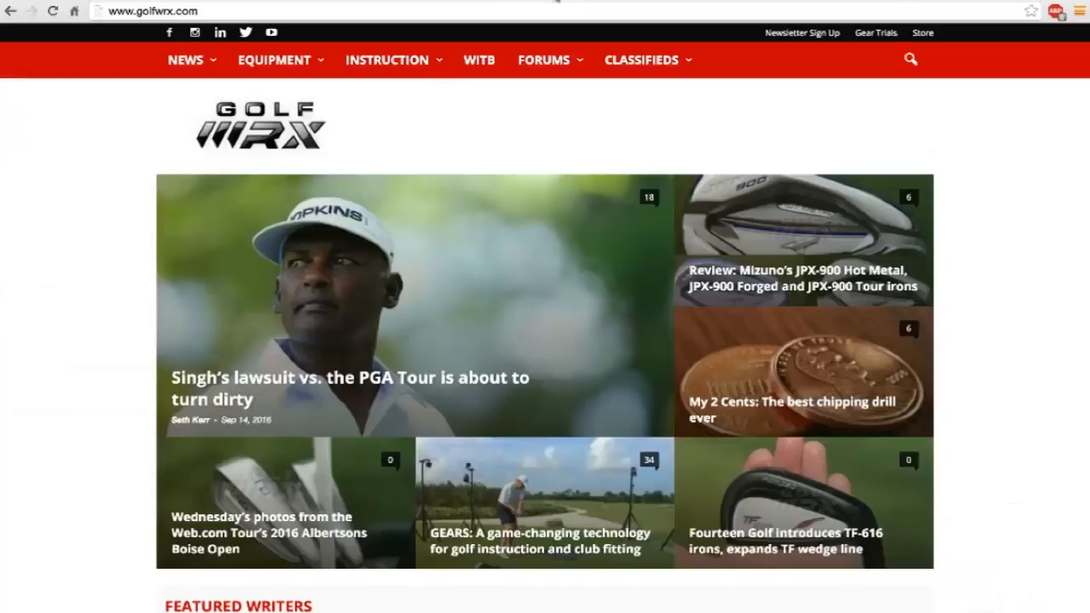
Search Google for morning drive in the golfwrx.com tab and open the Golf Channel page about the show.
{"action": "left_click", "coordinate": [550, 12]}
{"action": "type", "text": "morn"}
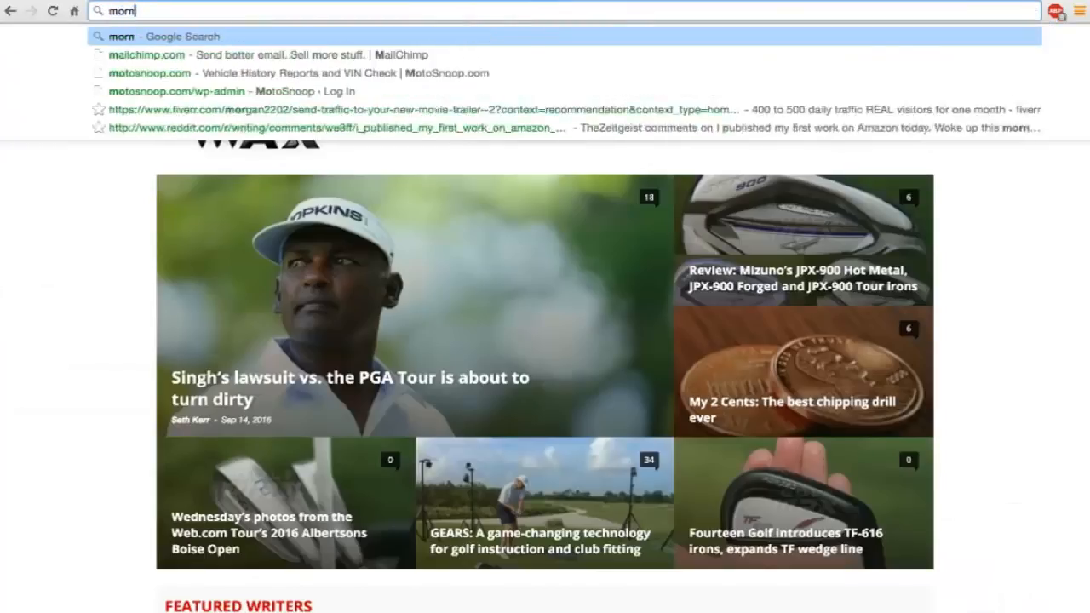
{"action": "type", "text": "ing drive"}
{"action": "key", "text": "BackSpace"}
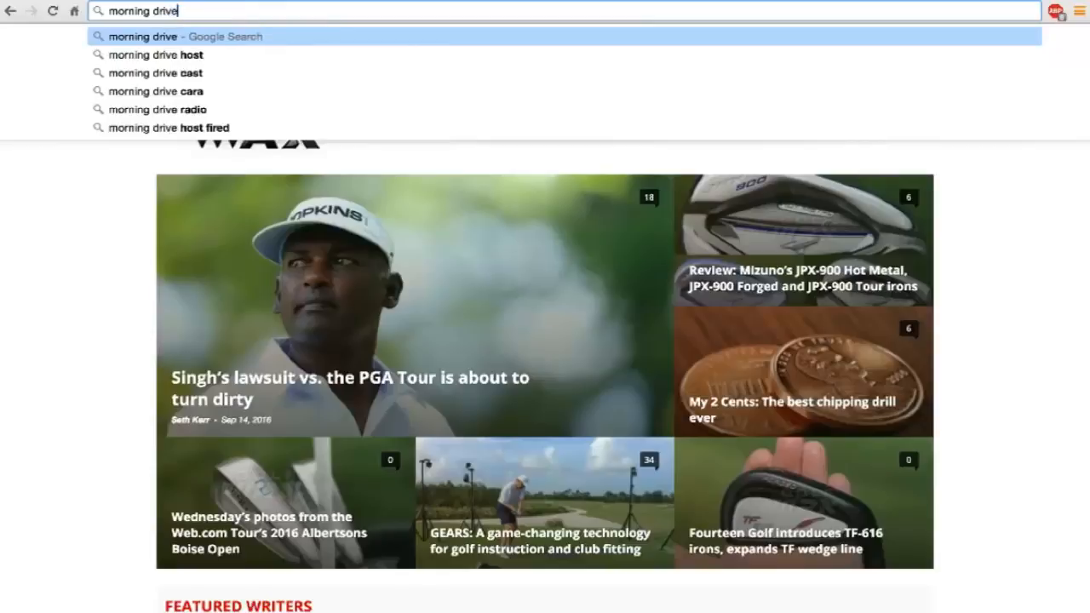
{"action": "key", "text": "Return"}
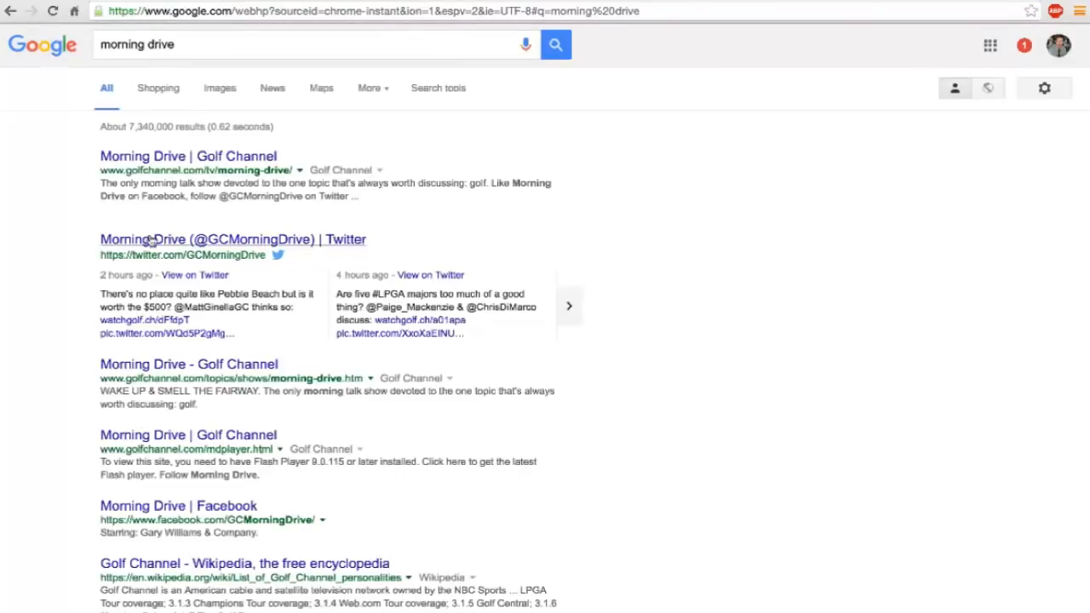
{"action": "left_click", "coordinate": [153, 367]}
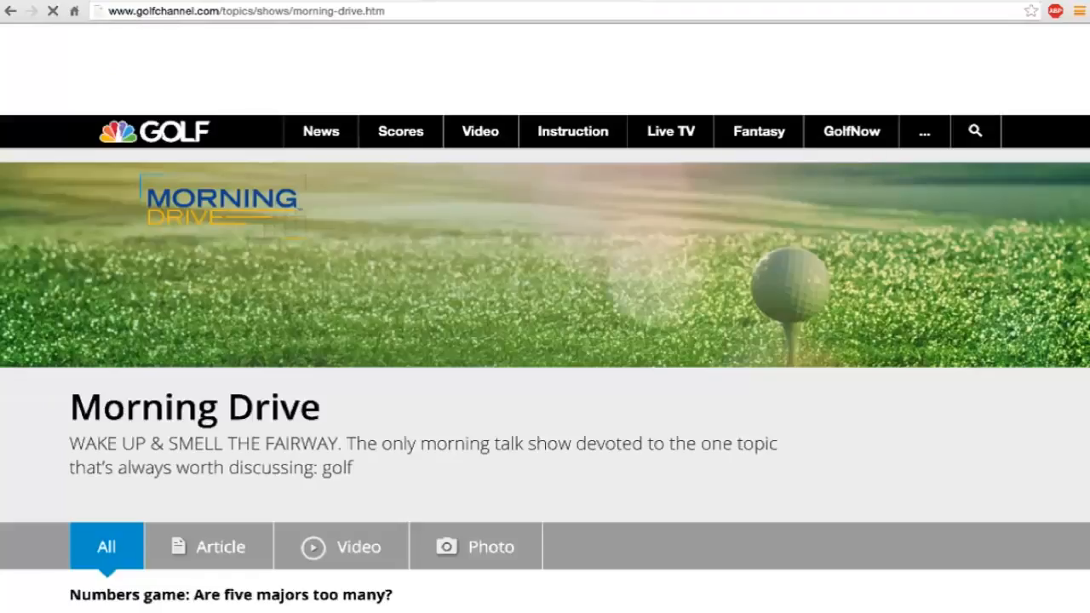
Return to Ads Manager and search detailed targeting for morning drive, adding the Morning Drive interest.
{"action": "left_click", "coordinate": [410, 1]}
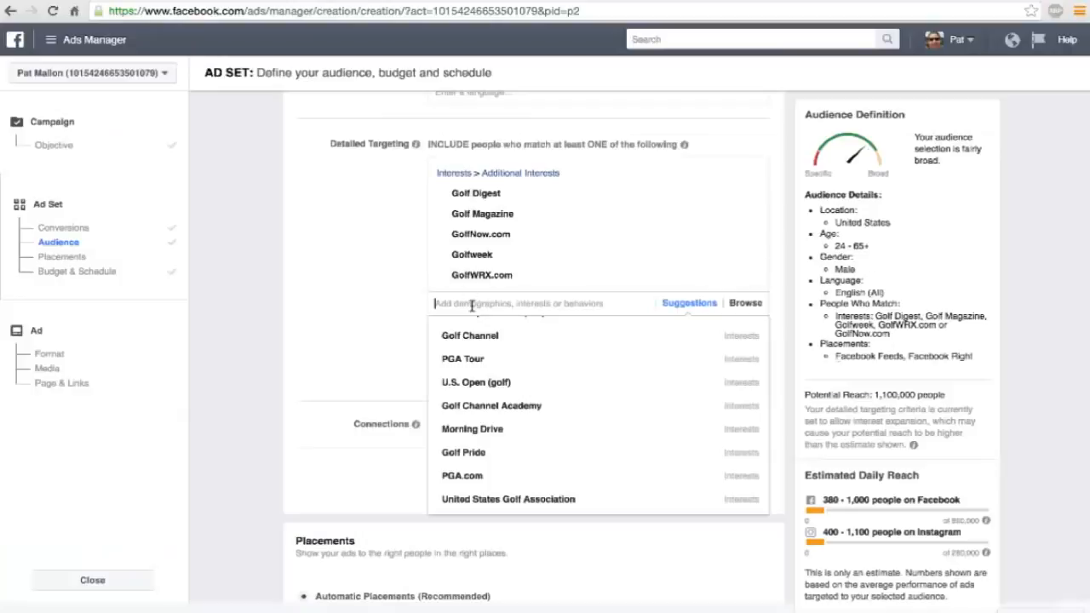
{"action": "type", "text": "morni"}
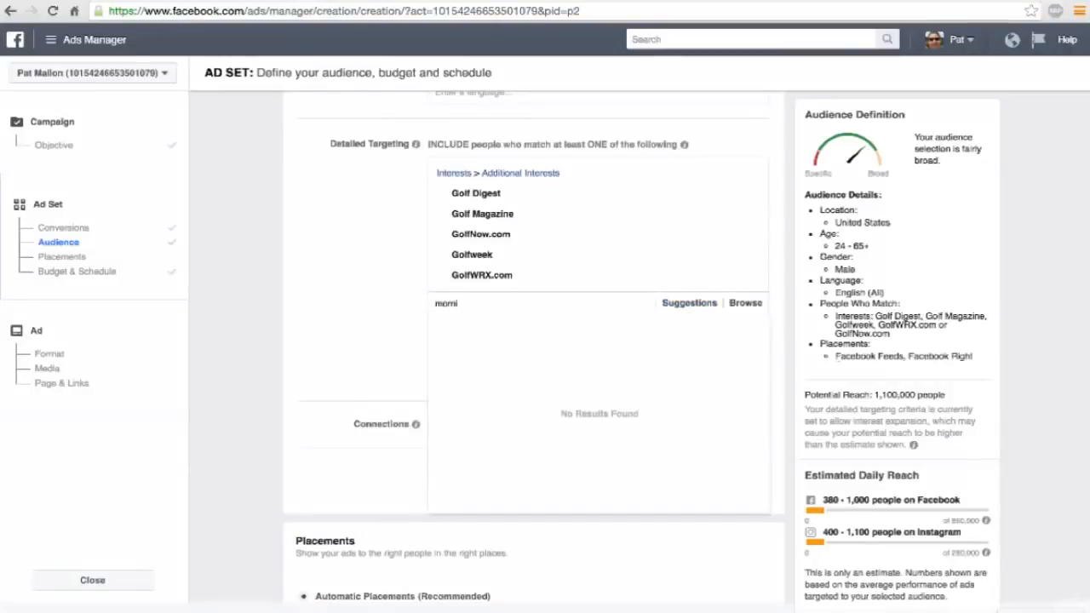
{"action": "type", "text": "ng drive"}
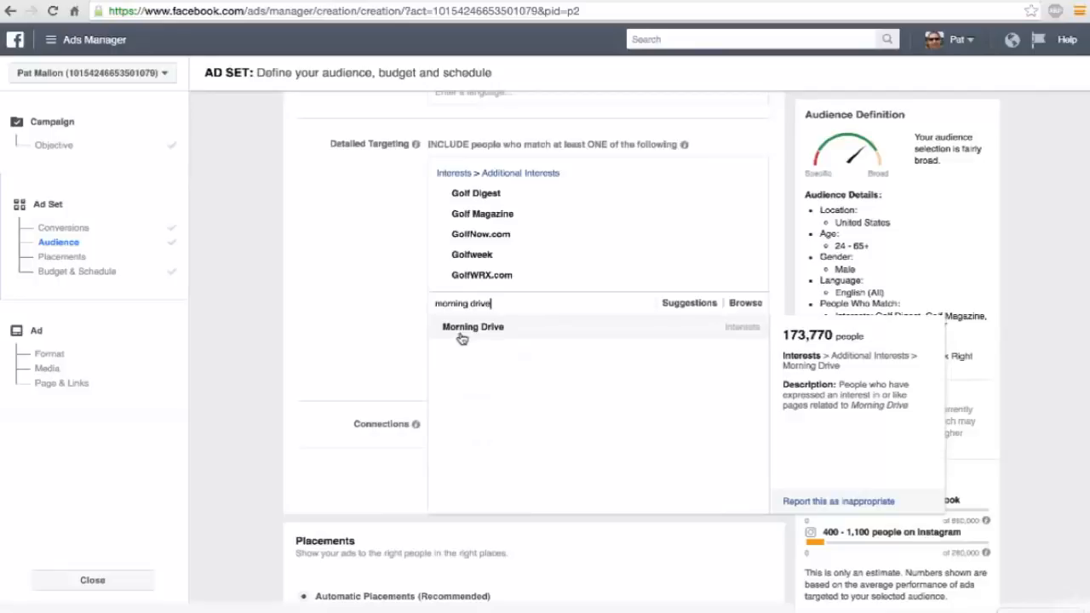
{"action": "left_click", "coordinate": [461, 338]}
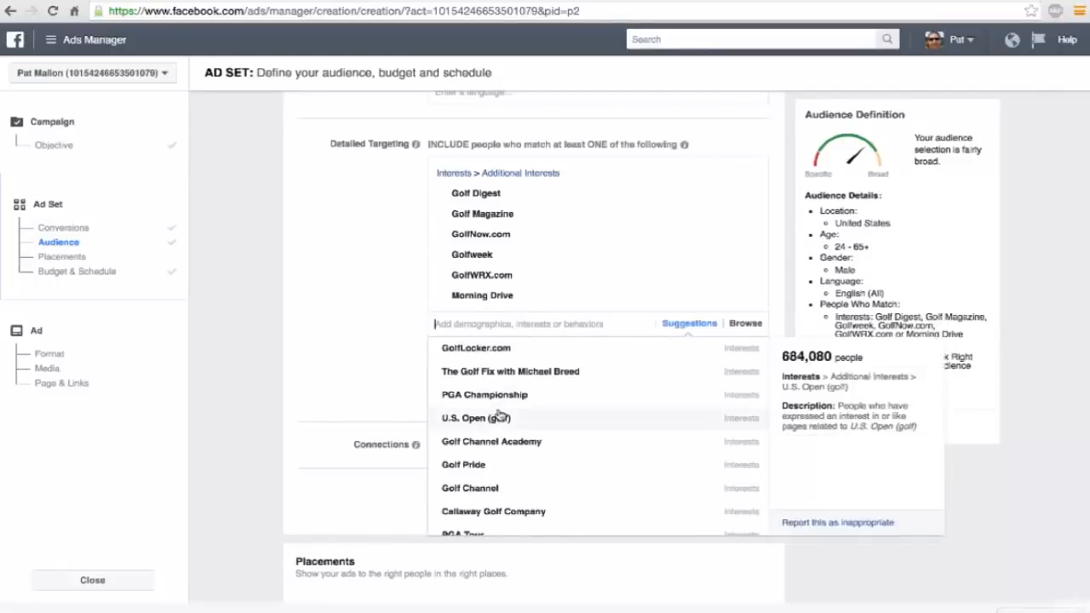
Examine the refreshed suggested interests in detailed targeting for further niche golf brands, websites and publications.
{"action": "scroll", "coordinate": [500, 415], "scroll_direction": "down", "scroll_amount": 1}
{"action": "scroll", "coordinate": [998, 316], "scroll_direction": "up", "scroll_amount": 1}
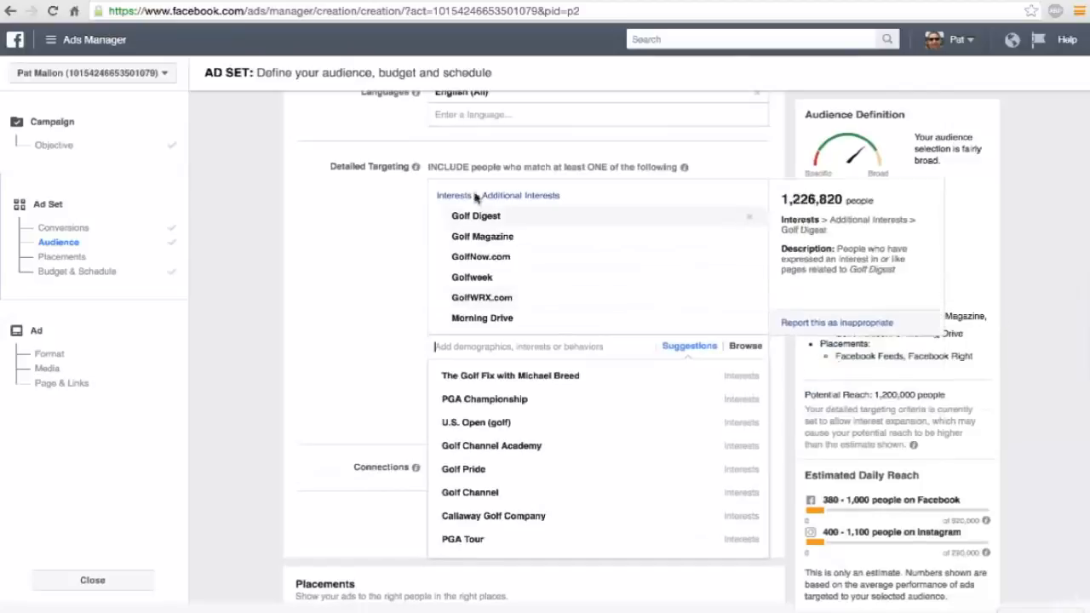
{"action": "scroll", "coordinate": [511, 433], "scroll_direction": "down", "scroll_amount": 3}
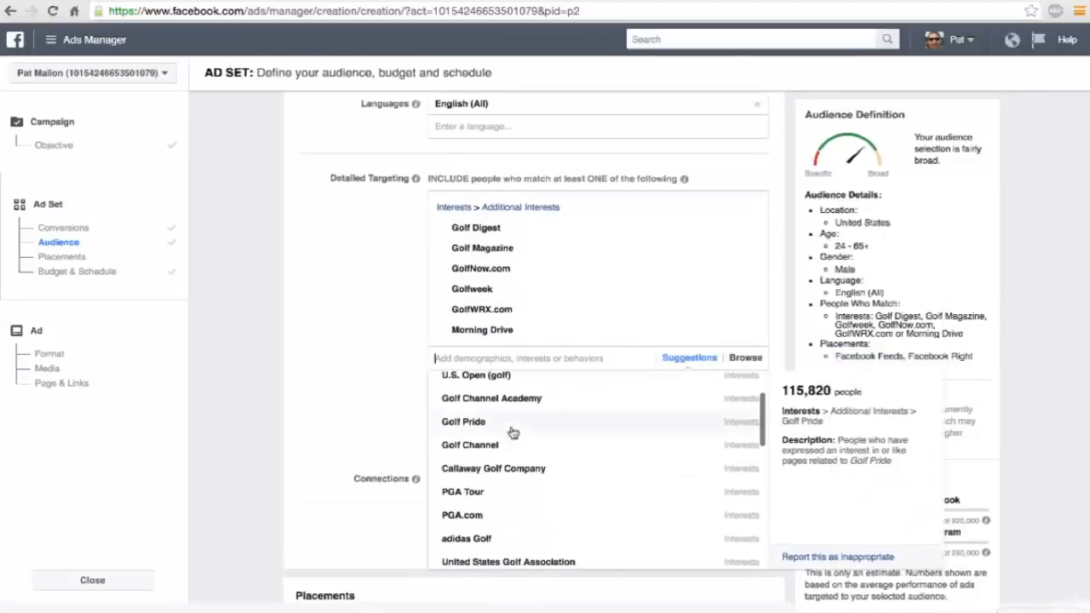
{"action": "scroll", "coordinate": [388, 401], "scroll_direction": "down", "scroll_amount": 3}
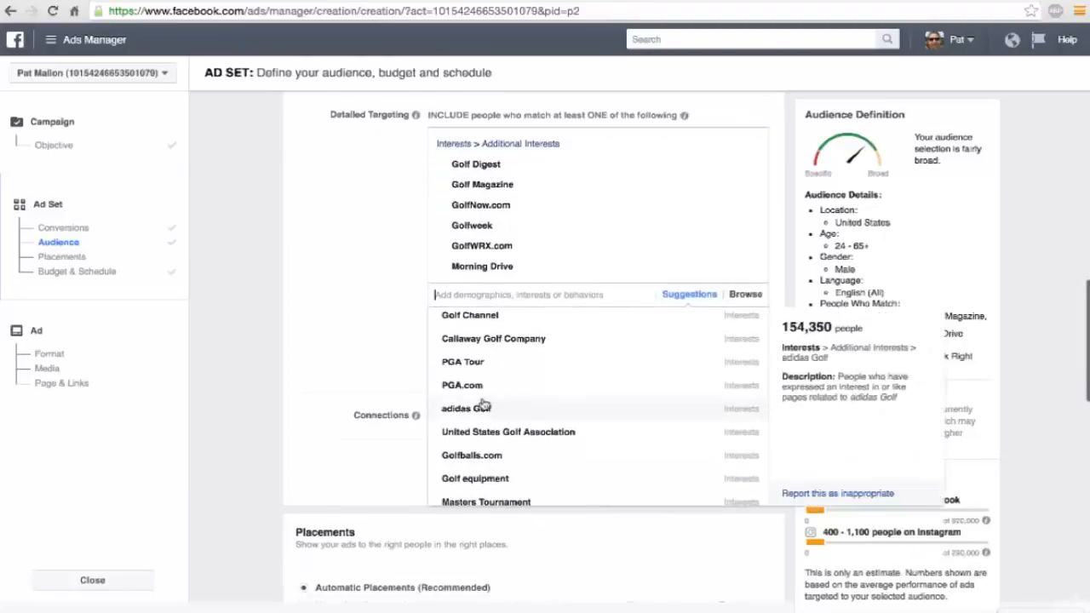
{"action": "scroll", "coordinate": [483, 403], "scroll_direction": "down", "scroll_amount": 2}
{"action": "scroll", "coordinate": [482, 404], "scroll_direction": "down", "scroll_amount": 1}
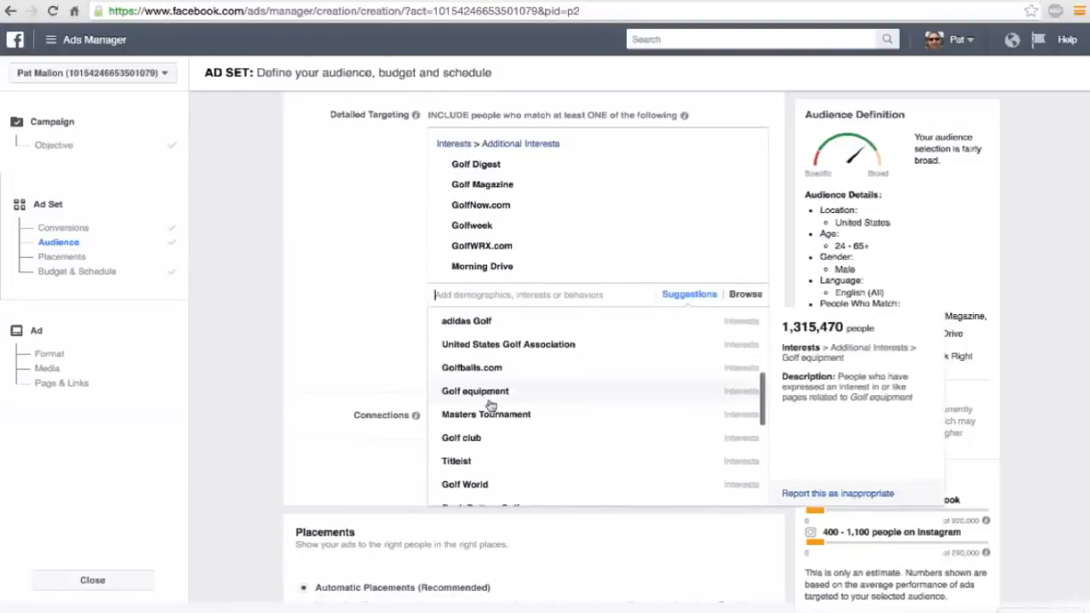
{"action": "scroll", "coordinate": [491, 405], "scroll_direction": "down", "scroll_amount": 2}
{"action": "scroll", "coordinate": [490, 406], "scroll_direction": "down", "scroll_amount": 5}
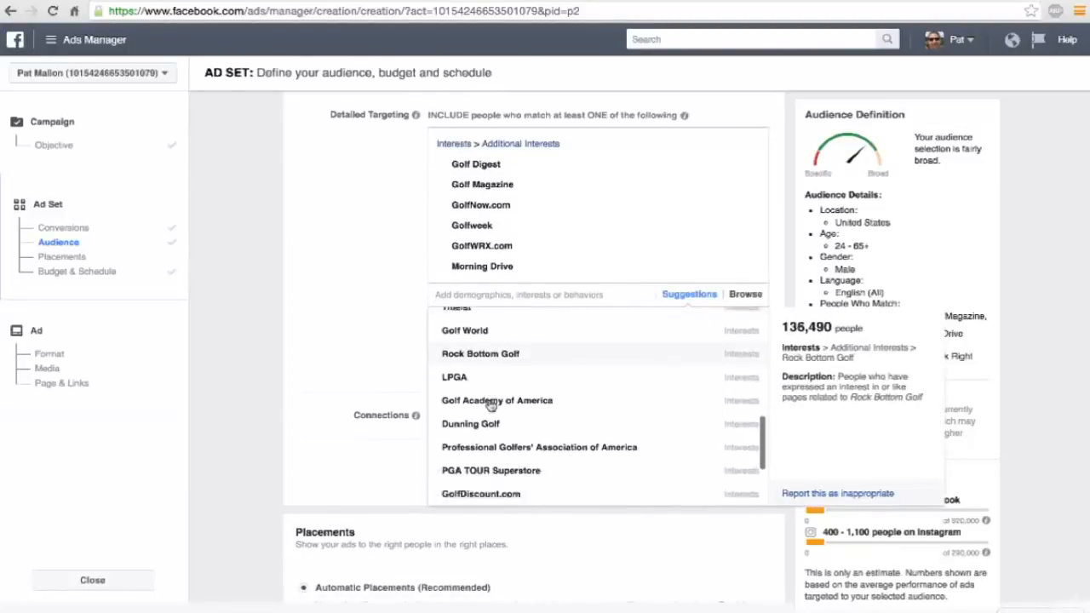
{"action": "scroll", "coordinate": [491, 405], "scroll_direction": "down", "scroll_amount": 1}
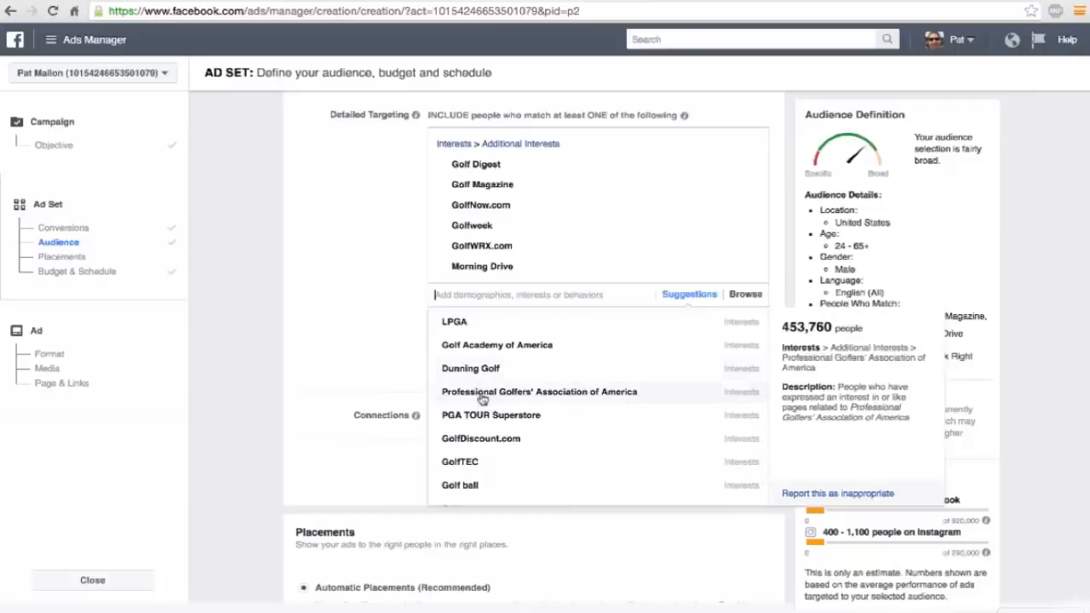
{"action": "scroll", "coordinate": [490, 419], "scroll_direction": "down", "scroll_amount": 3}
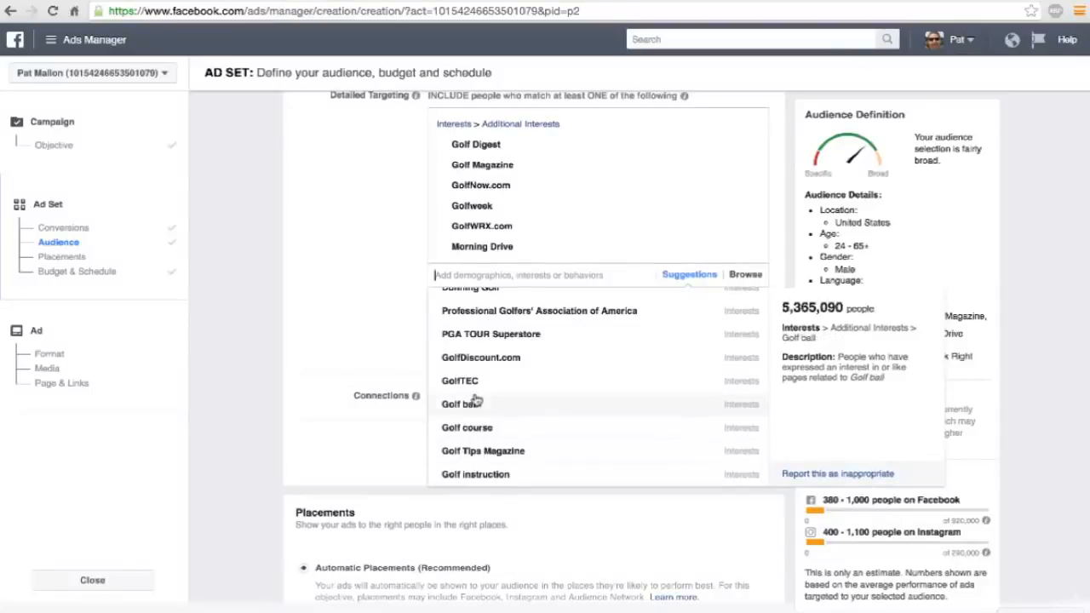
{"action": "scroll", "coordinate": [474, 401], "scroll_direction": "up", "scroll_amount": 3}
{"action": "scroll", "coordinate": [475, 401], "scroll_direction": "down", "scroll_amount": 2}
{"action": "scroll", "coordinate": [476, 401], "scroll_direction": "down", "scroll_amount": 1}
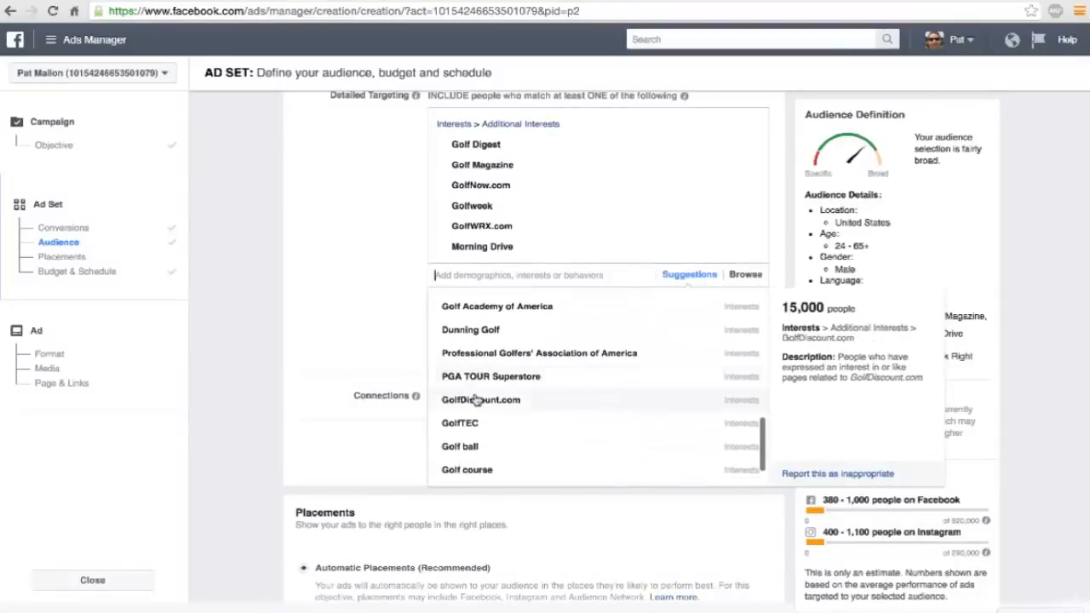
{"action": "scroll", "coordinate": [476, 401], "scroll_direction": "up", "scroll_amount": 5}
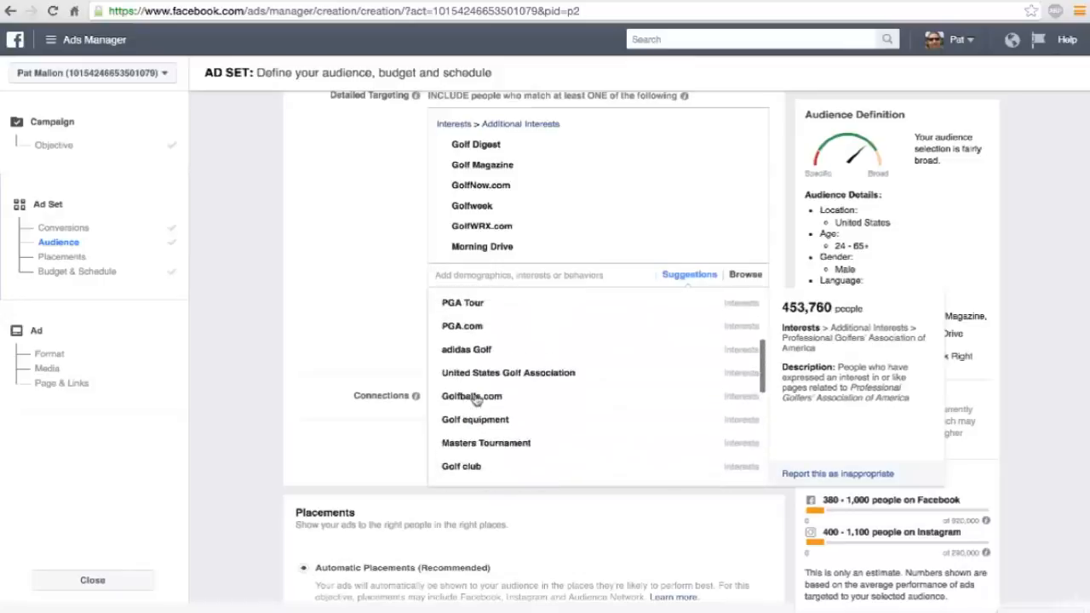
{"action": "scroll", "coordinate": [476, 401], "scroll_direction": "up", "scroll_amount": 5}
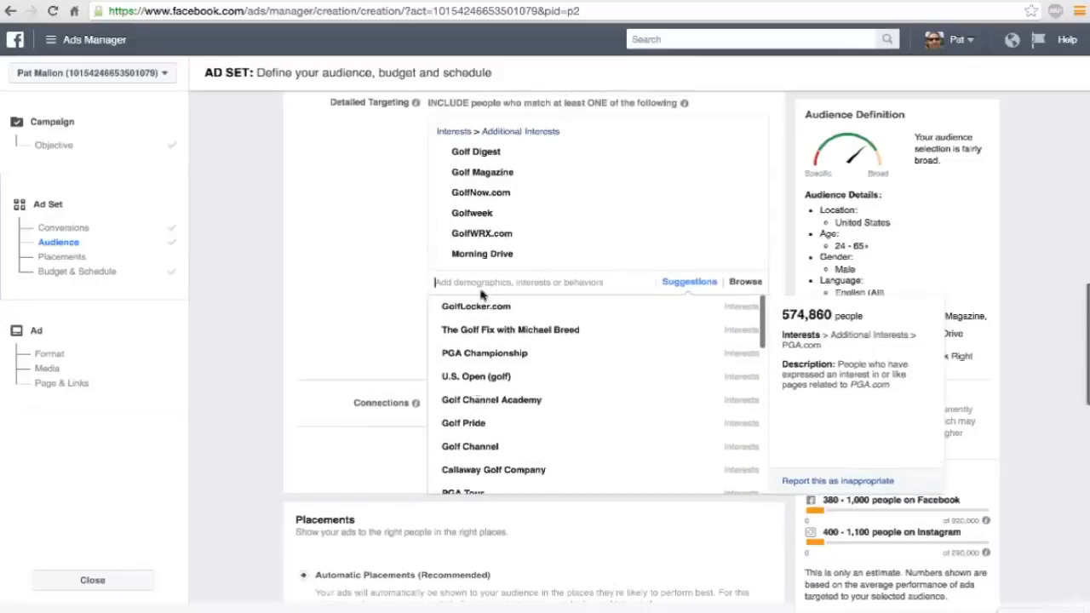
Add the suggested Golf Pride, Golf Tips Magazine and Golf World | GolfWorld.com interests to the detailed targeting.
{"action": "mouse_move", "coordinate": [463, 426]}
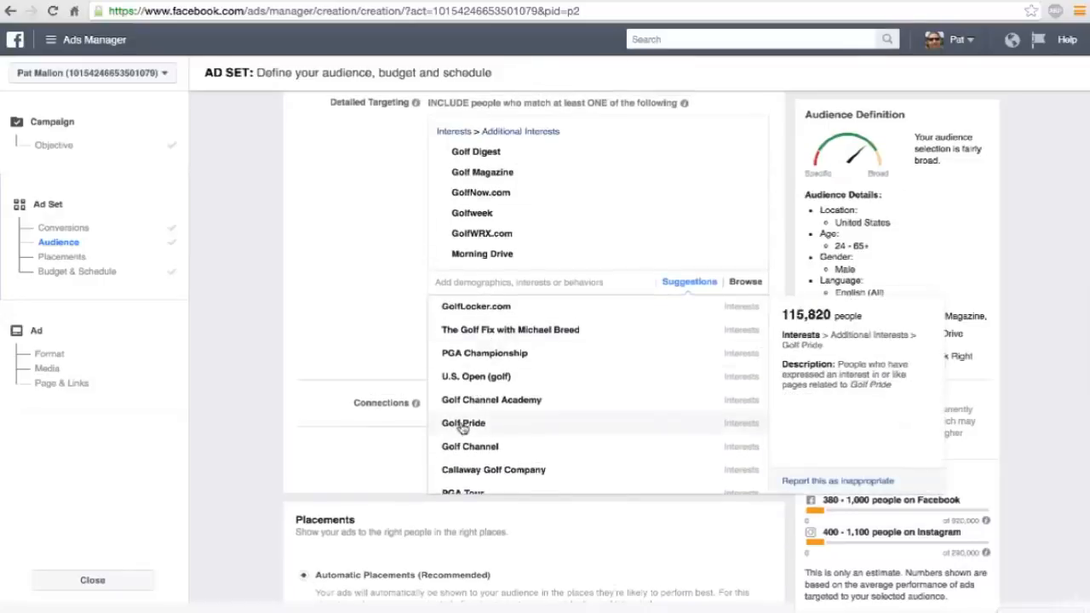
{"action": "left_click", "coordinate": [463, 424]}
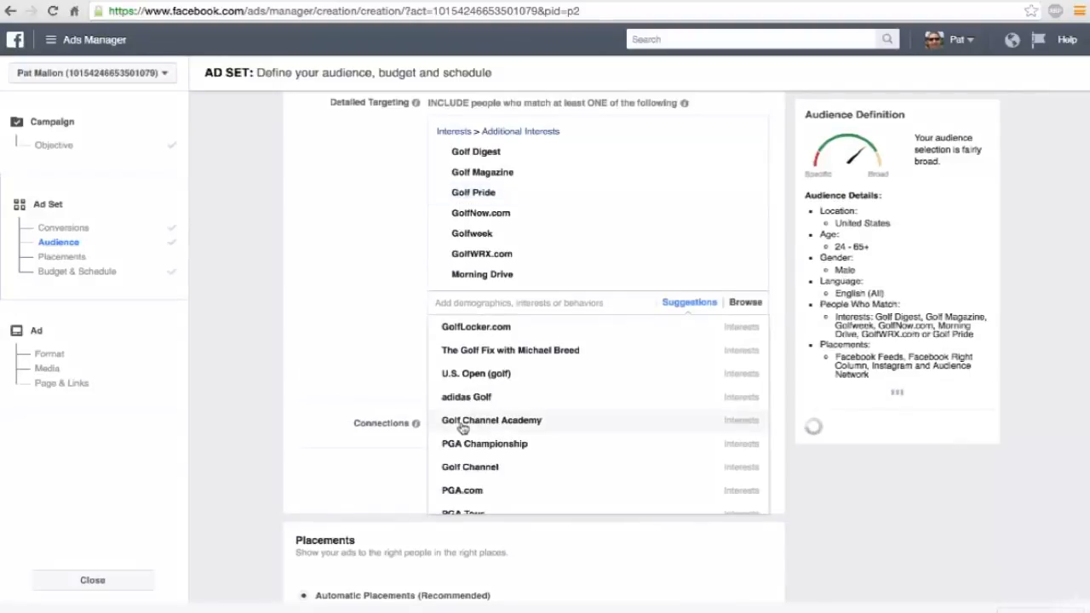
{"action": "mouse_move", "coordinate": [537, 392]}
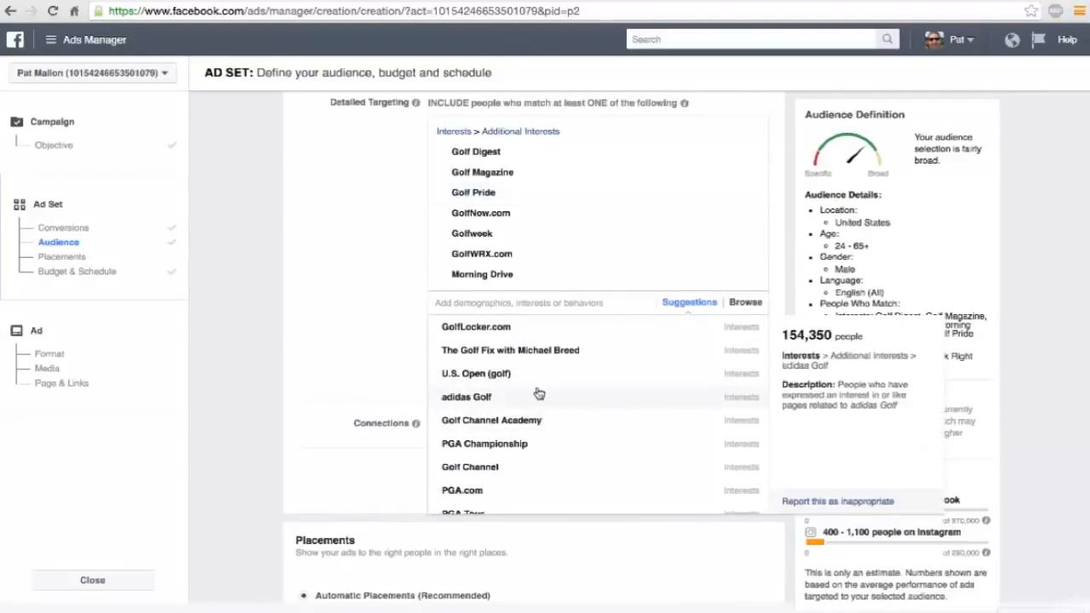
{"action": "scroll", "coordinate": [538, 392], "scroll_direction": "down", "scroll_amount": 3}
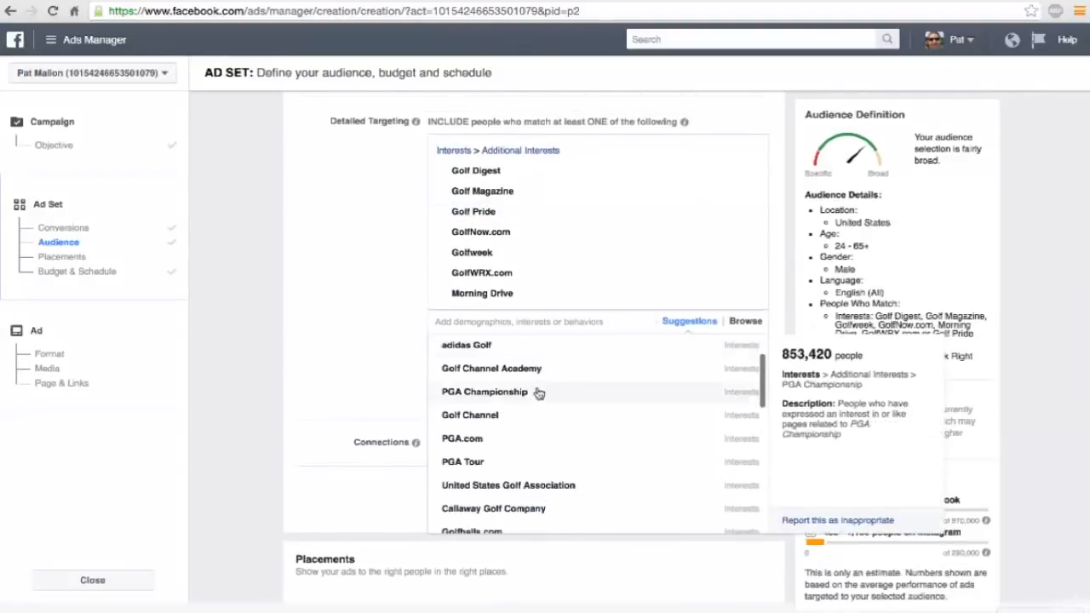
{"action": "scroll", "coordinate": [538, 393], "scroll_direction": "down", "scroll_amount": 5}
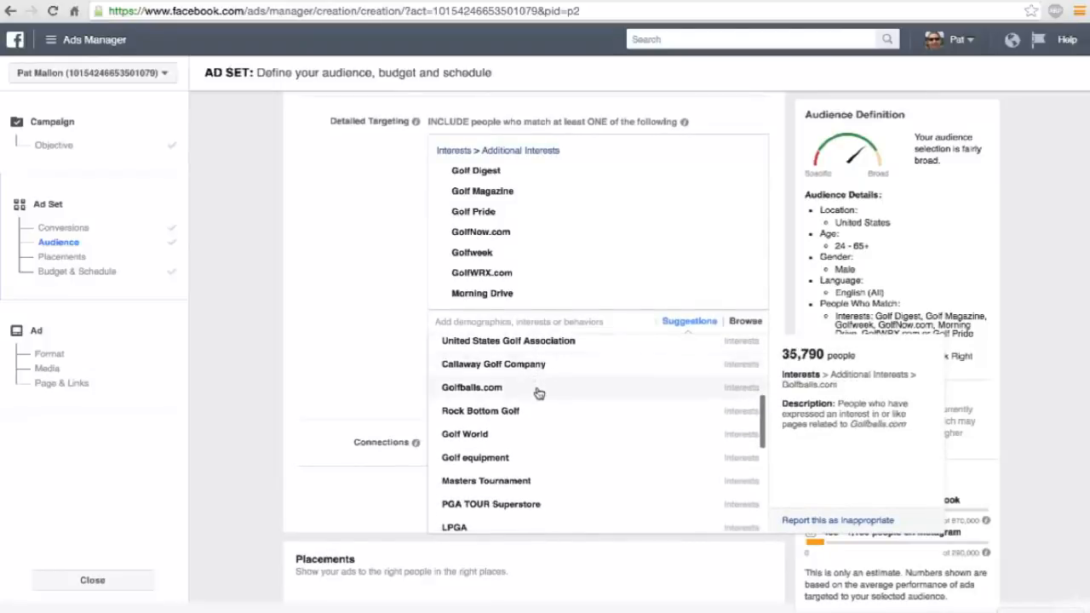
{"action": "scroll", "coordinate": [539, 392], "scroll_direction": "down", "scroll_amount": 3}
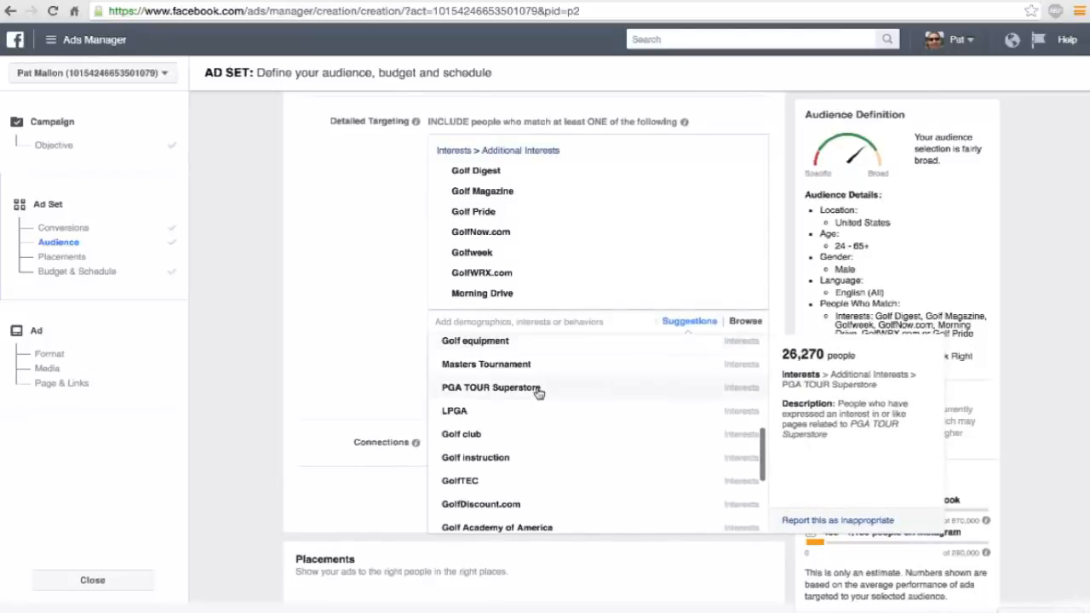
{"action": "scroll", "coordinate": [539, 393], "scroll_direction": "down", "scroll_amount": 3}
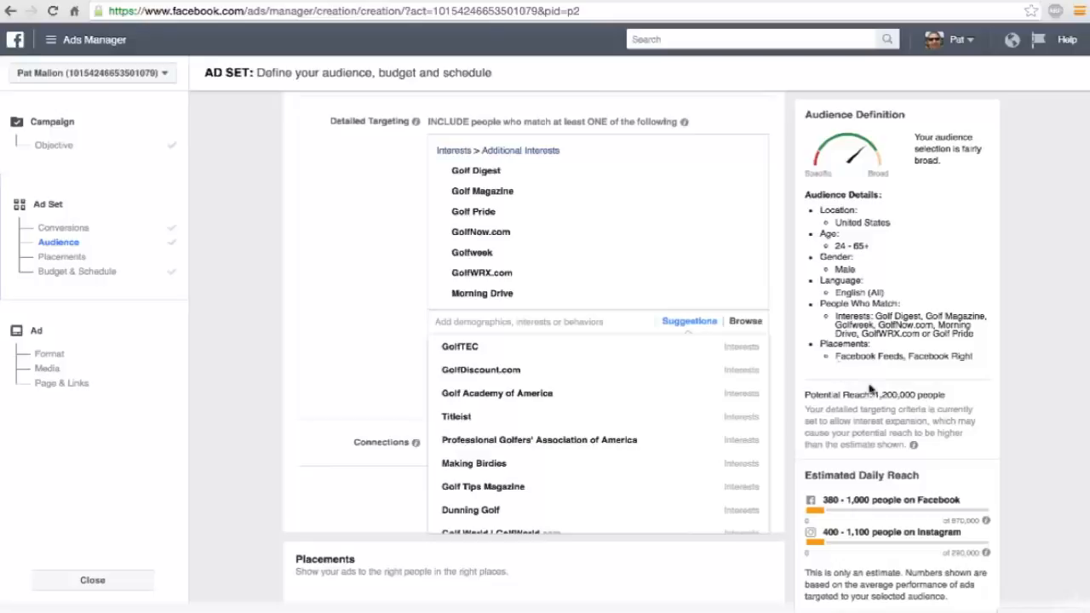
{"action": "scroll", "coordinate": [381, 384], "scroll_direction": "down", "scroll_amount": 1}
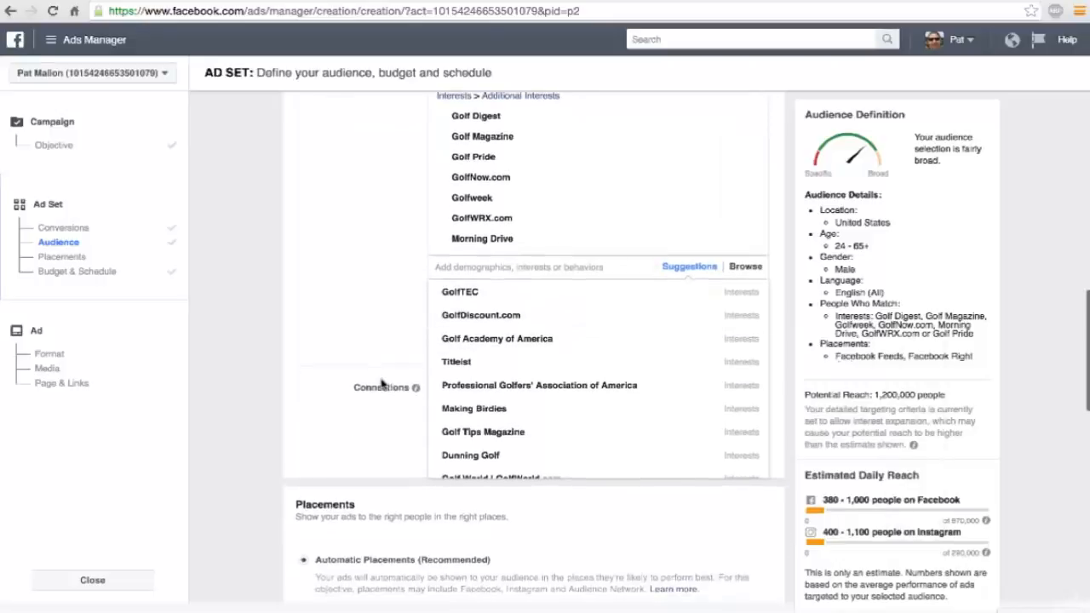
{"action": "left_click", "coordinate": [467, 435]}
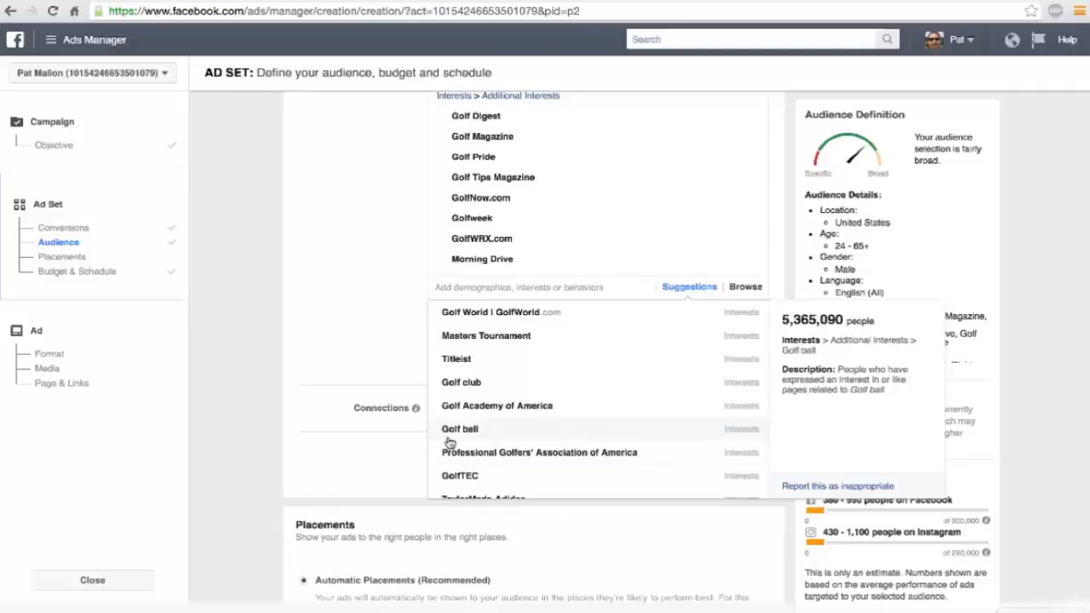
{"action": "left_click", "coordinate": [528, 314]}
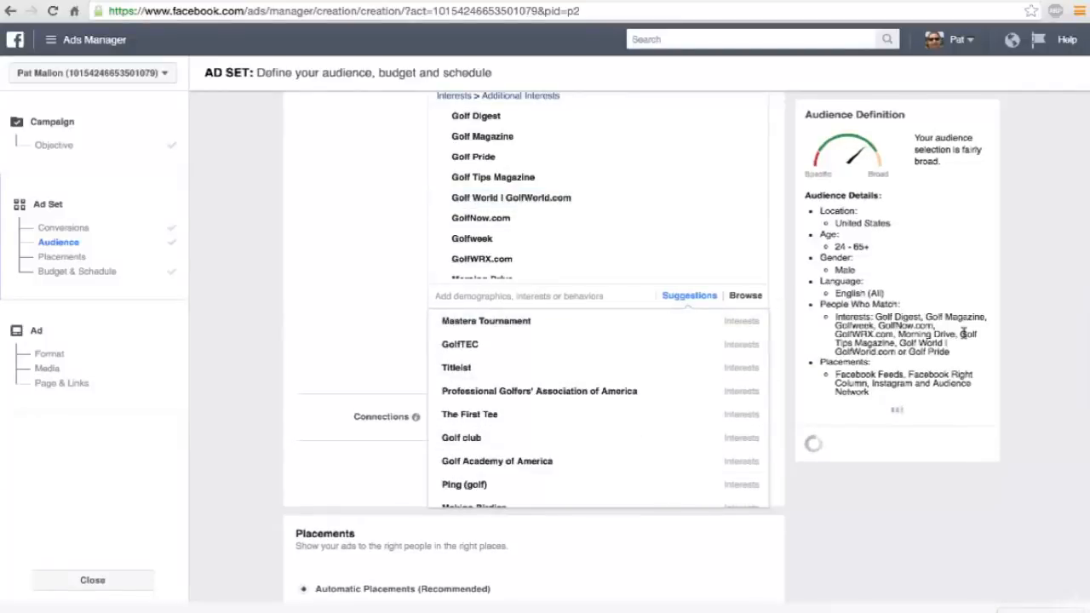
Look through the remaining suggested golf interests in detailed targeting and close the suggestion list.
{"action": "scroll", "coordinate": [541, 358], "scroll_direction": "down", "scroll_amount": 5}
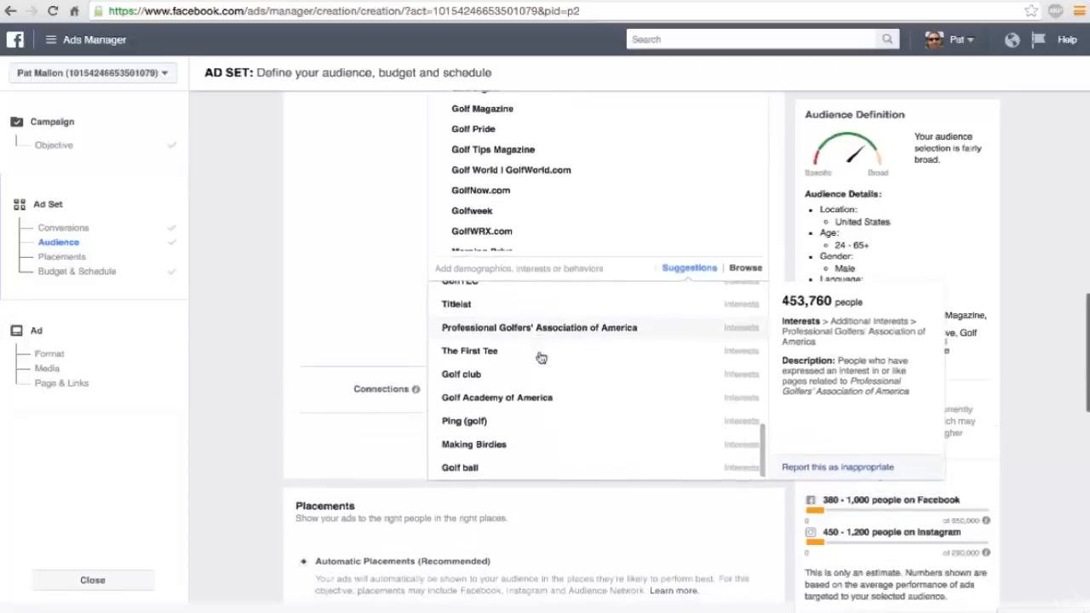
{"action": "scroll", "coordinate": [531, 309], "scroll_direction": "up", "scroll_amount": 10}
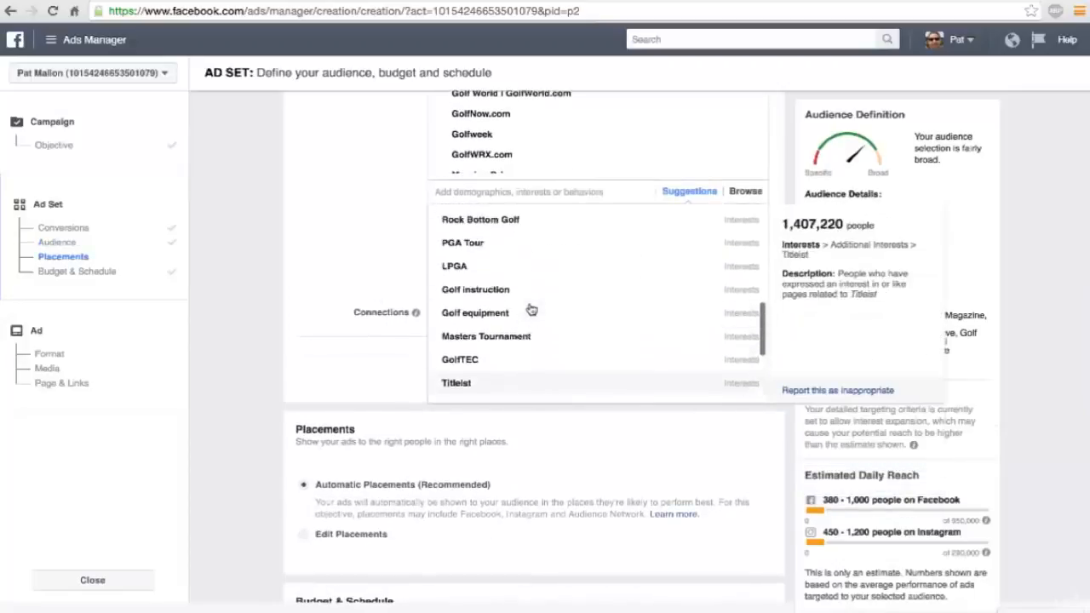
{"action": "scroll", "coordinate": [530, 308], "scroll_direction": "up", "scroll_amount": 4}
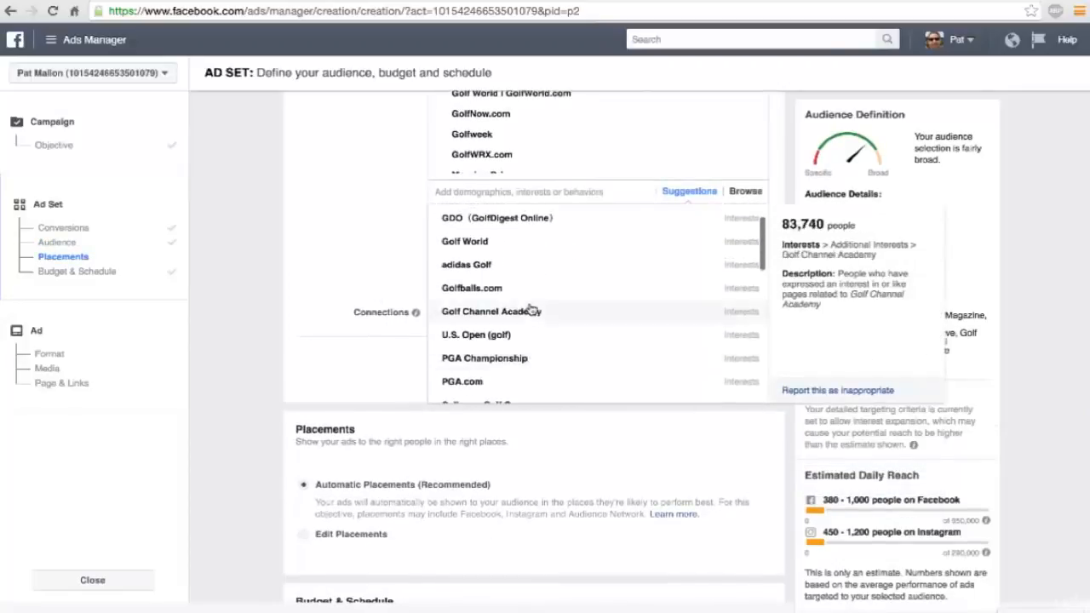
{"action": "scroll", "coordinate": [531, 308], "scroll_direction": "up", "scroll_amount": 2}
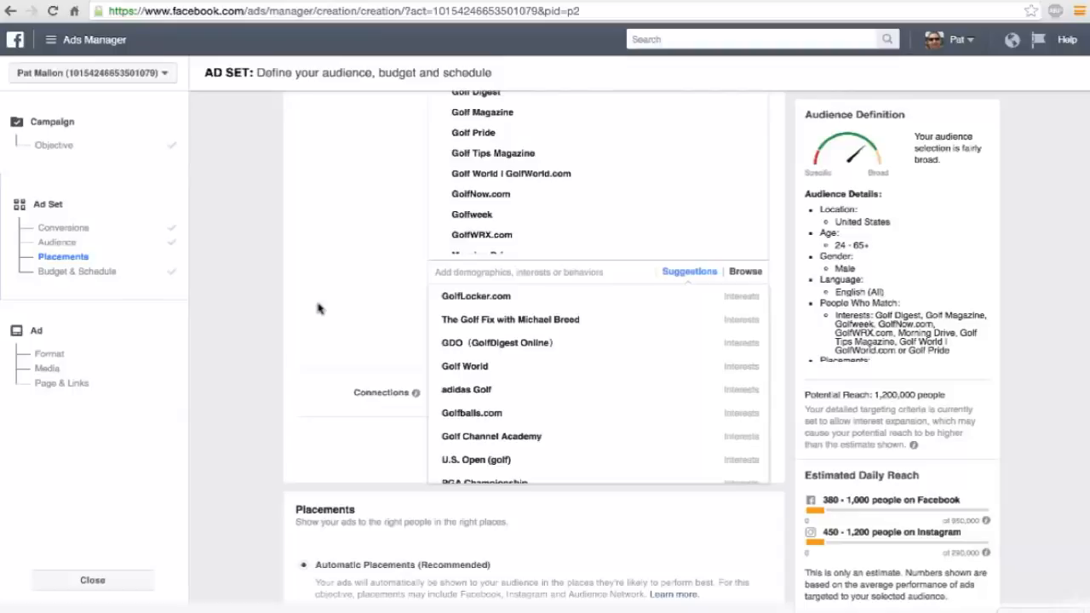
{"action": "scroll", "coordinate": [318, 309], "scroll_direction": "down", "scroll_amount": 3}
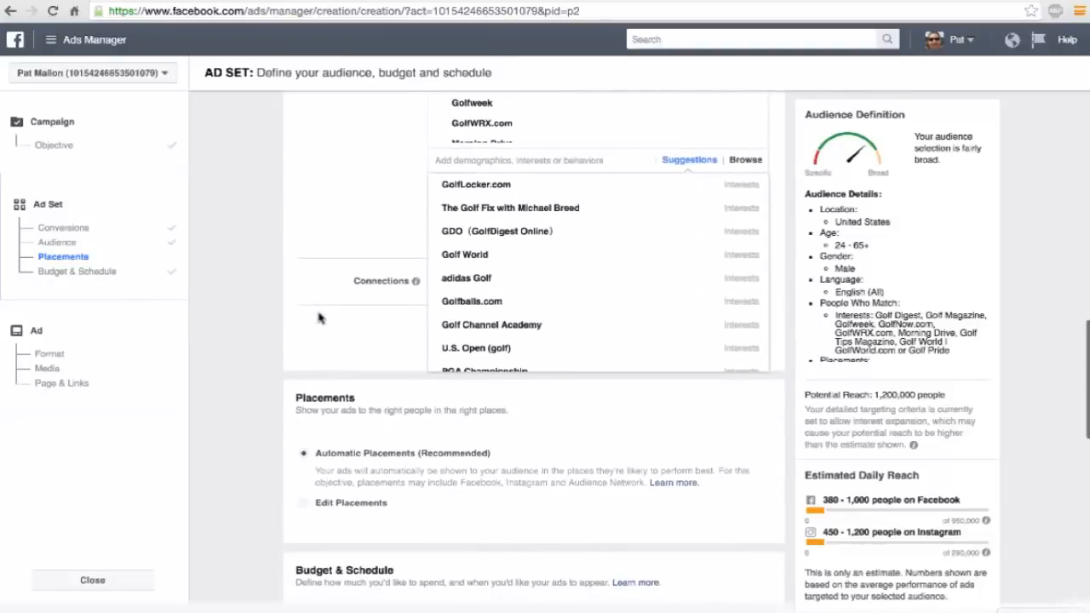
{"action": "left_click", "coordinate": [317, 318]}
Review the ad set's selected golf interests, its placements, and its budget and schedule settings.
{"action": "scroll", "coordinate": [324, 329], "scroll_direction": "up", "scroll_amount": 3}
{"action": "mouse_move", "coordinate": [539, 271]}
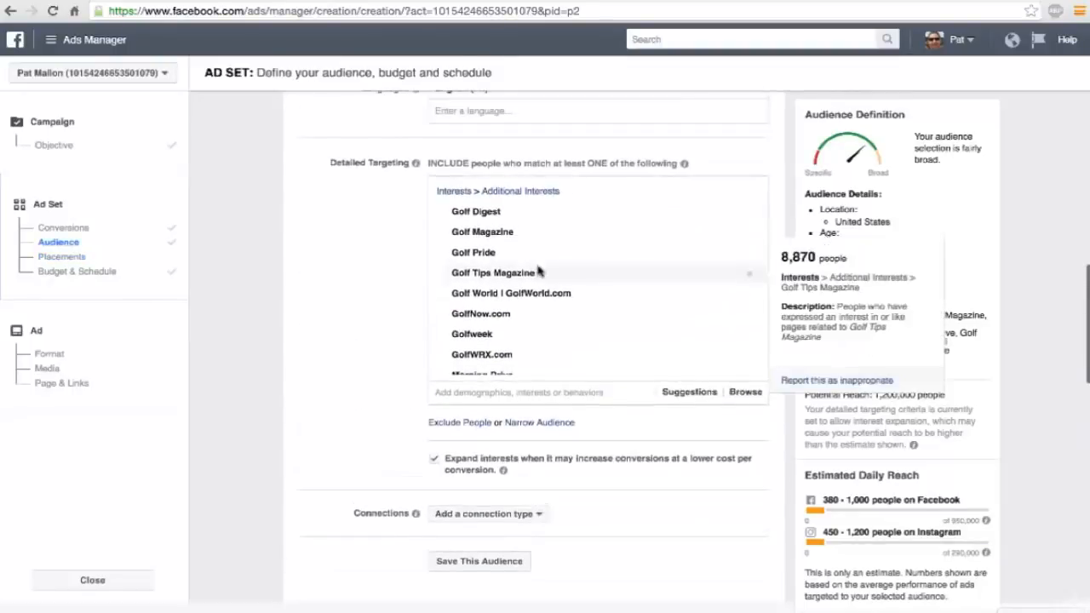
{"action": "scroll", "coordinate": [538, 271], "scroll_direction": "down", "scroll_amount": 1}
{"action": "mouse_move", "coordinate": [503, 213]}
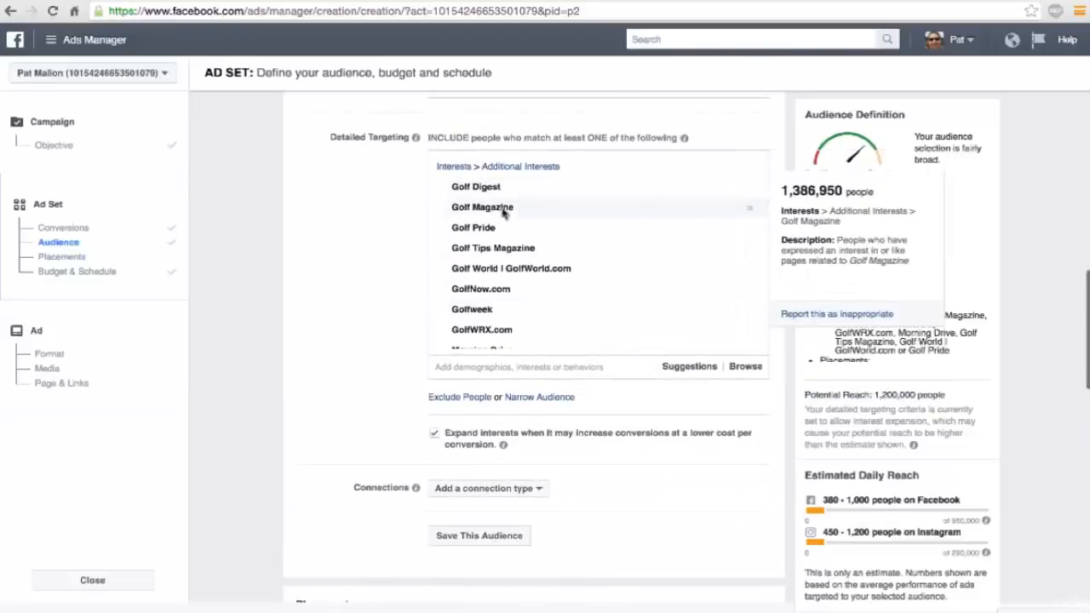
{"action": "scroll", "coordinate": [511, 231], "scroll_direction": "down", "scroll_amount": 3}
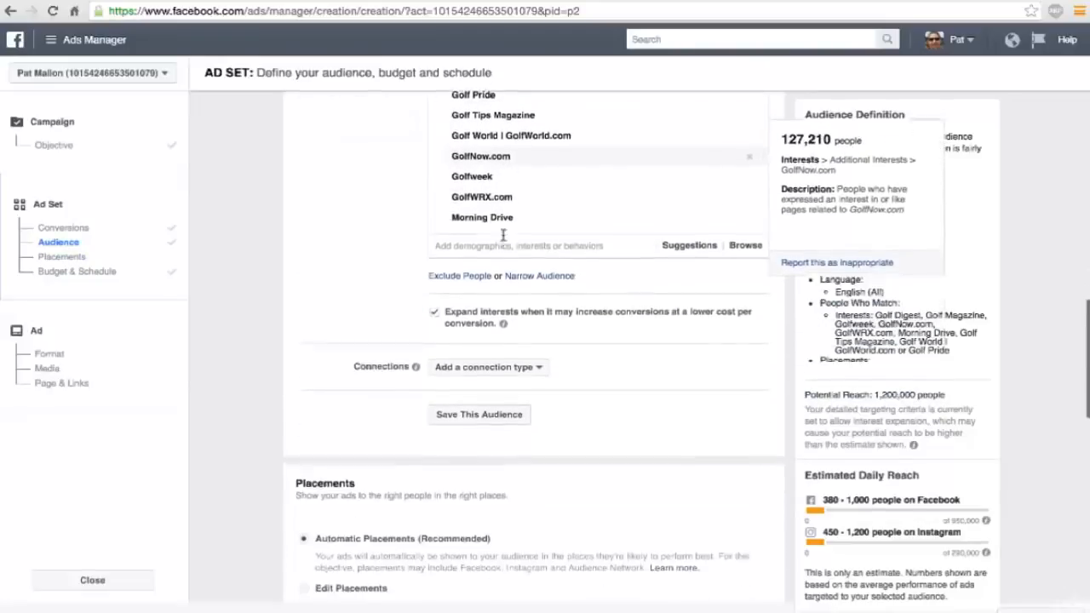
{"action": "scroll", "coordinate": [503, 237], "scroll_direction": "down", "scroll_amount": 5}
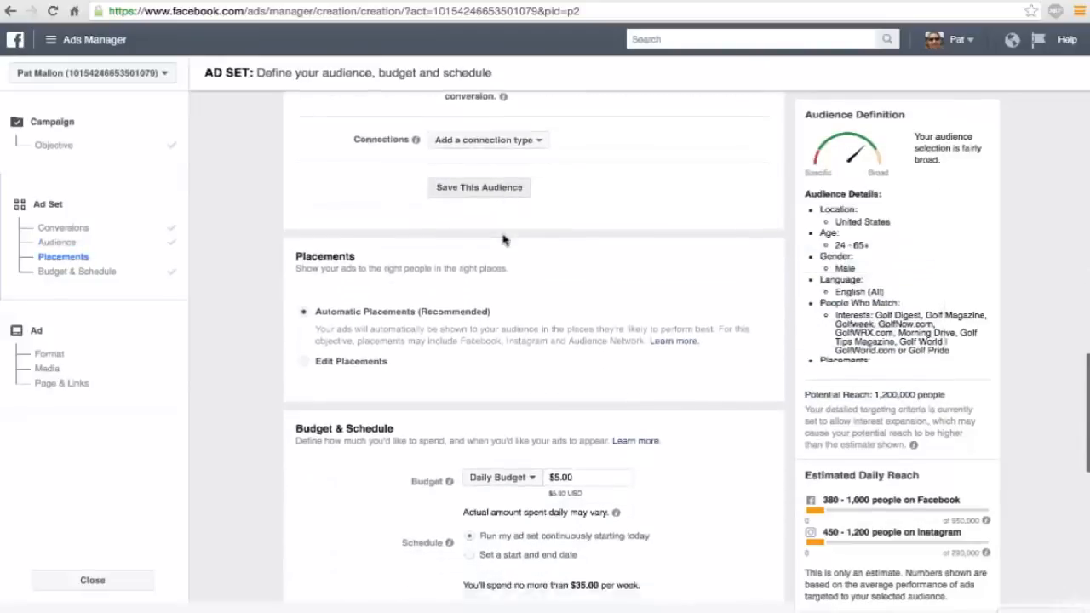
{"action": "scroll", "coordinate": [504, 242], "scroll_direction": "down", "scroll_amount": 2}
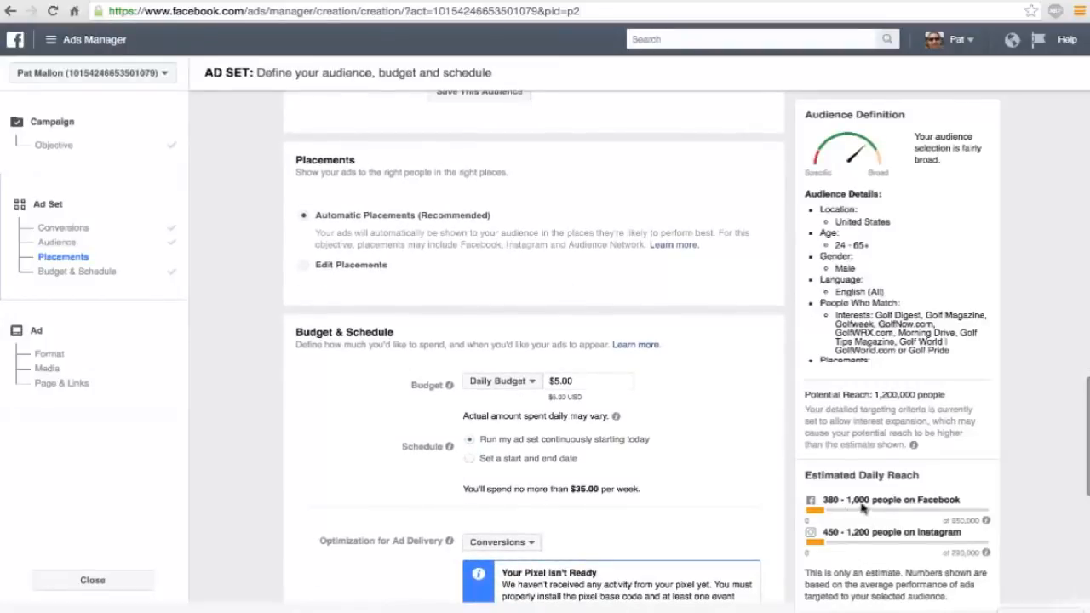
{"action": "scroll", "coordinate": [666, 443], "scroll_direction": "down", "scroll_amount": 1}
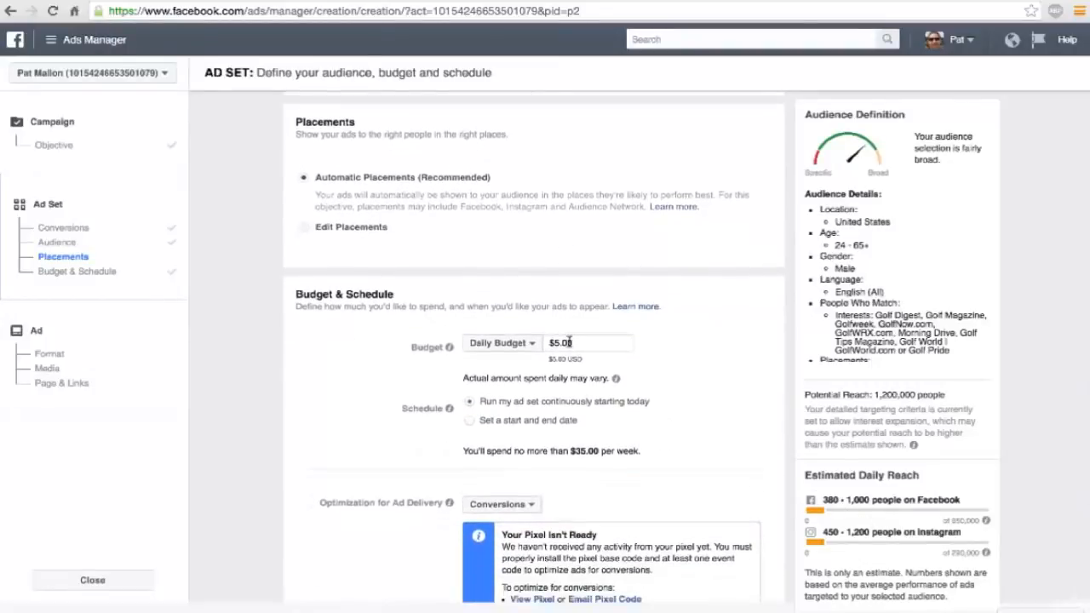
Examine the ad set's schedule, delivery optimization, conversion window, bid amount, ad scheduling and delivery type settings down to the ad set name.
{"action": "scroll", "coordinate": [570, 344], "scroll_direction": "down", "scroll_amount": 2}
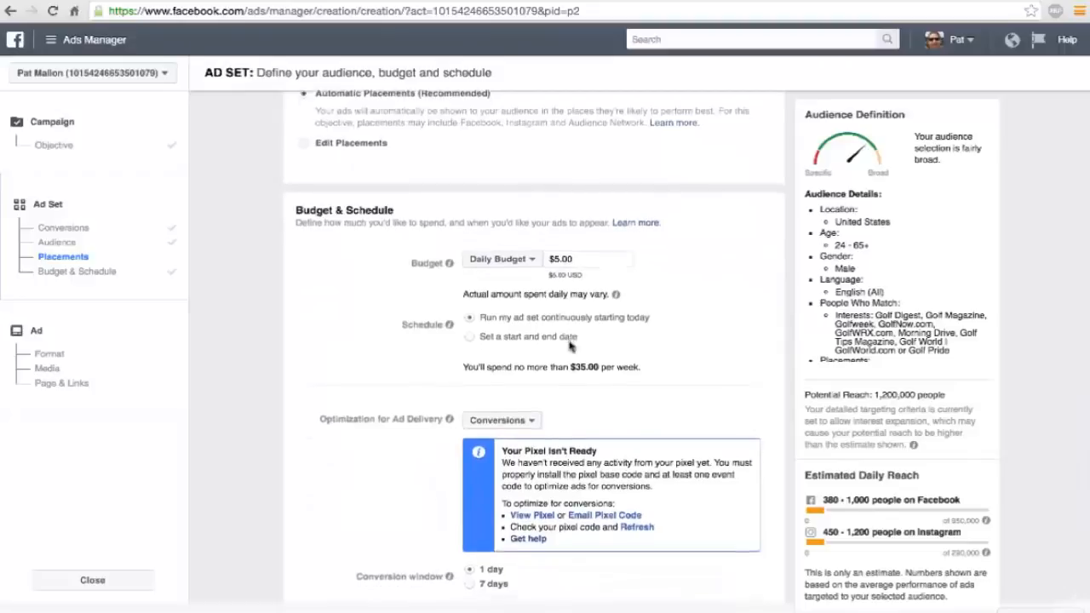
{"action": "scroll", "coordinate": [570, 344], "scroll_direction": "down", "scroll_amount": 1}
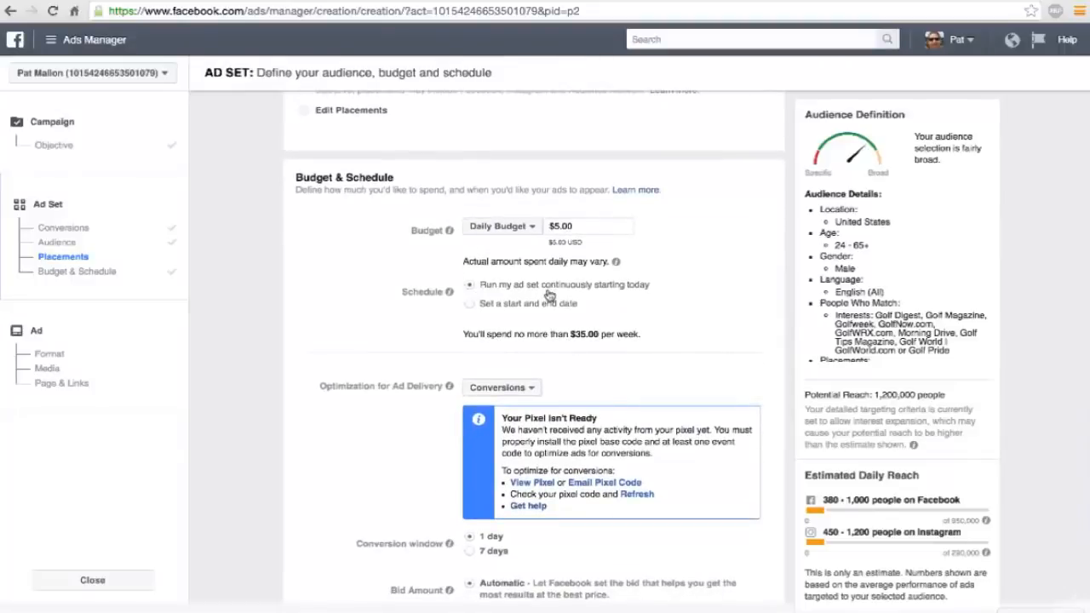
{"action": "scroll", "coordinate": [608, 288], "scroll_direction": "down", "scroll_amount": 3}
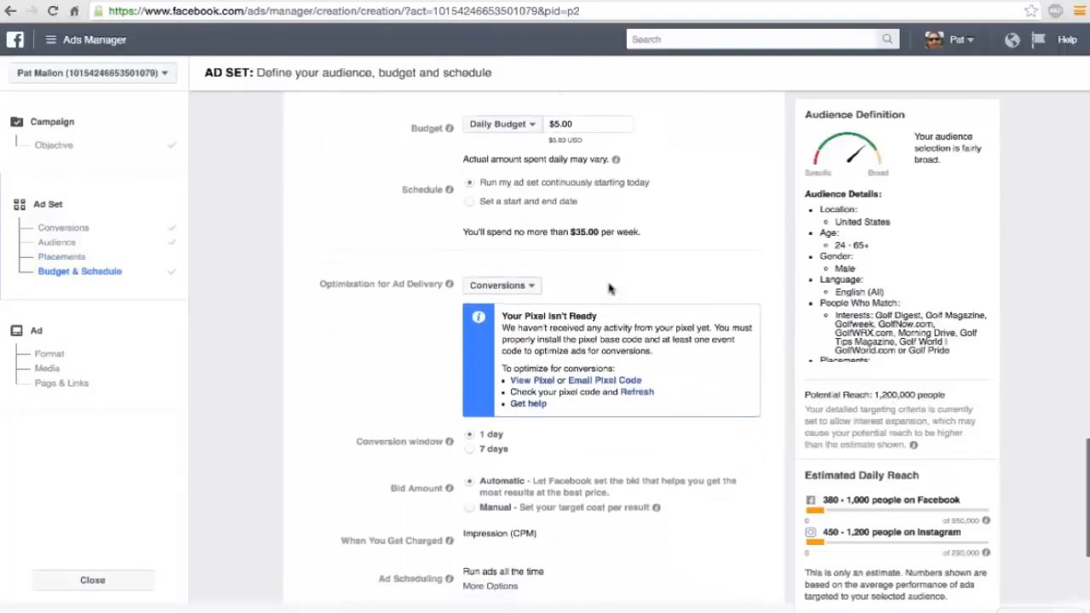
{"action": "scroll", "coordinate": [609, 288], "scroll_direction": "down", "scroll_amount": 1}
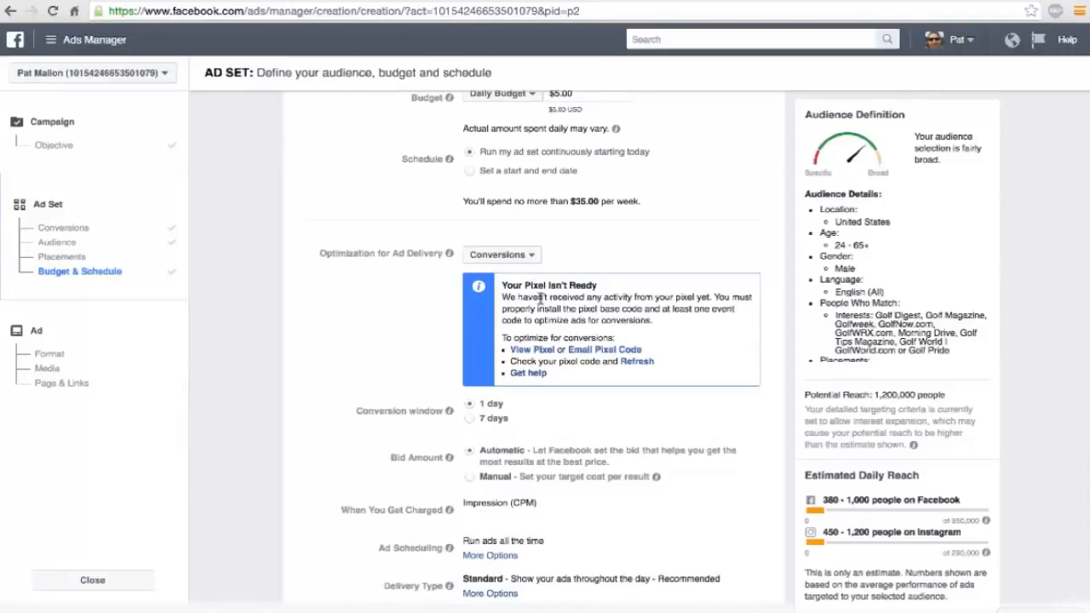
{"action": "scroll", "coordinate": [540, 297], "scroll_direction": "down", "scroll_amount": 1}
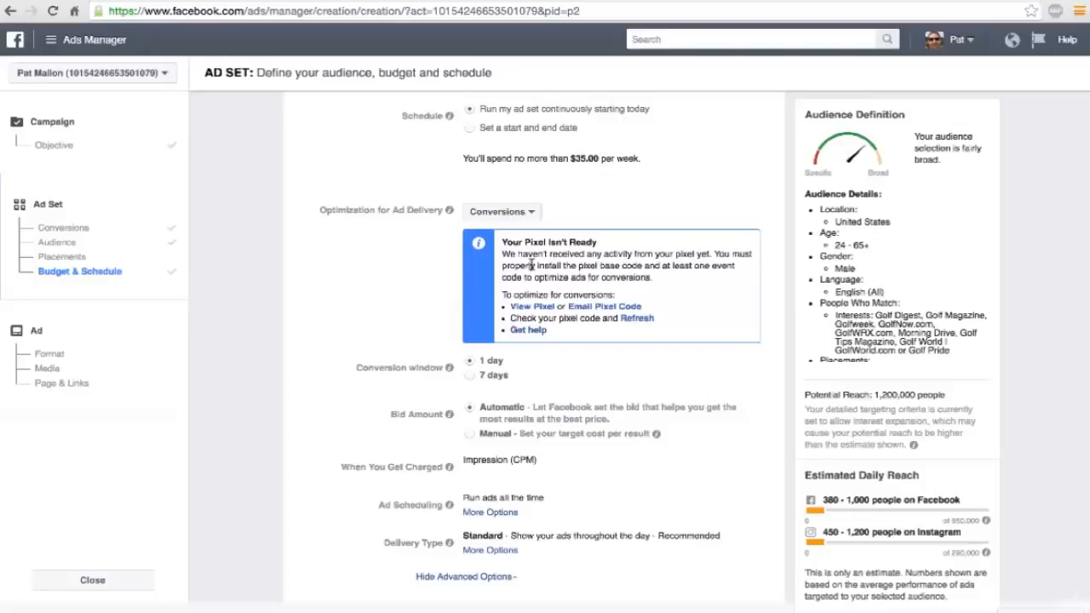
{"action": "scroll", "coordinate": [532, 265], "scroll_direction": "down", "scroll_amount": 1}
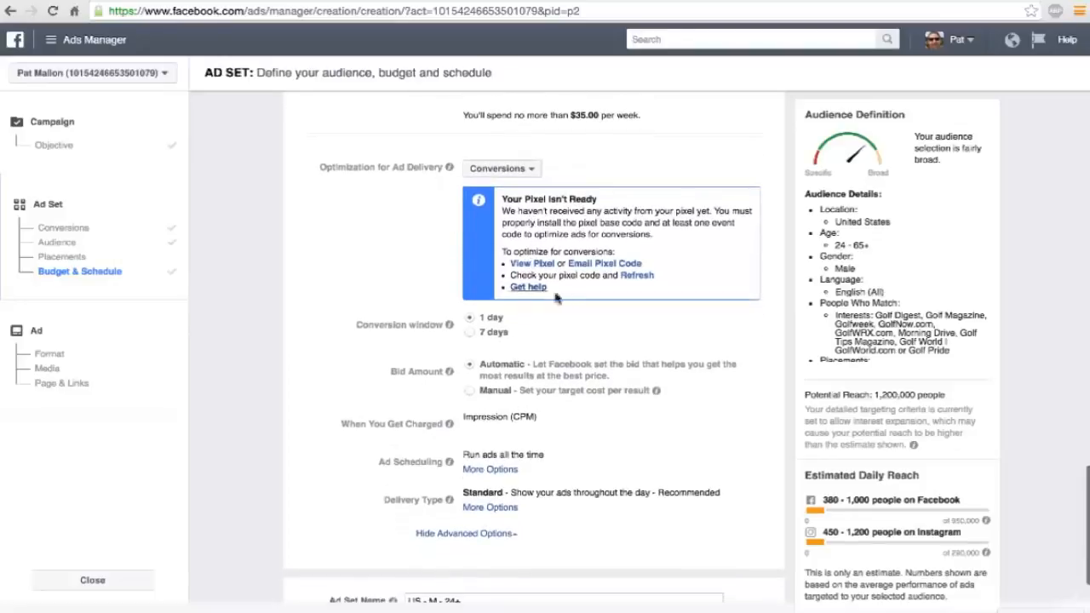
{"action": "scroll", "coordinate": [565, 317], "scroll_direction": "down", "scroll_amount": 2}
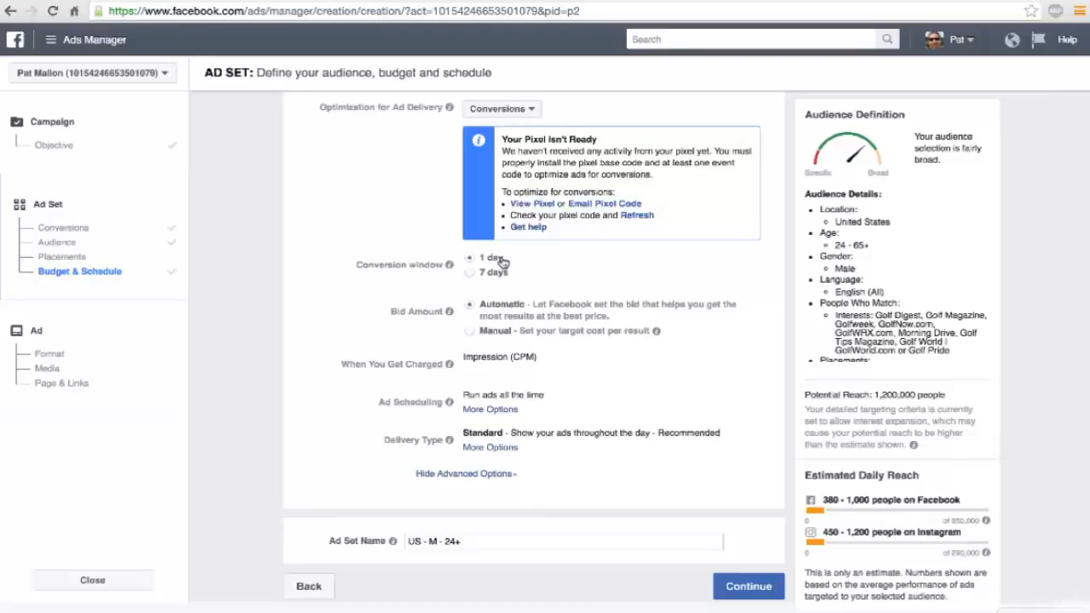
{"action": "scroll", "coordinate": [477, 285], "scroll_direction": "down", "scroll_amount": 1}
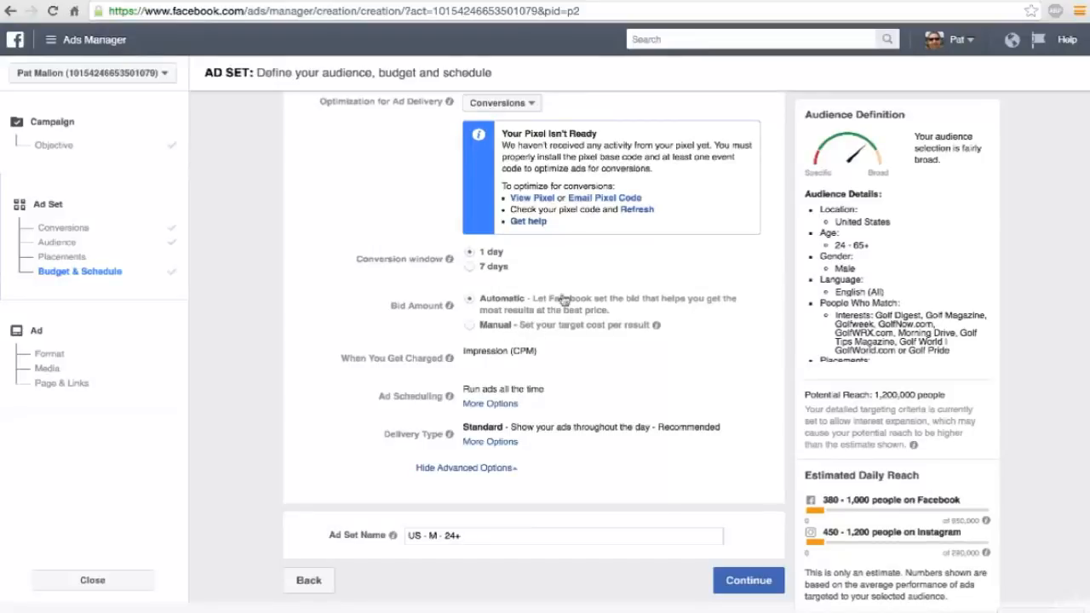
Review the ad set's bidding and scheduling options, keep ads running all the time, and continue to the ad creation stage.
{"action": "scroll", "coordinate": [571, 398], "scroll_direction": "down", "scroll_amount": 1}
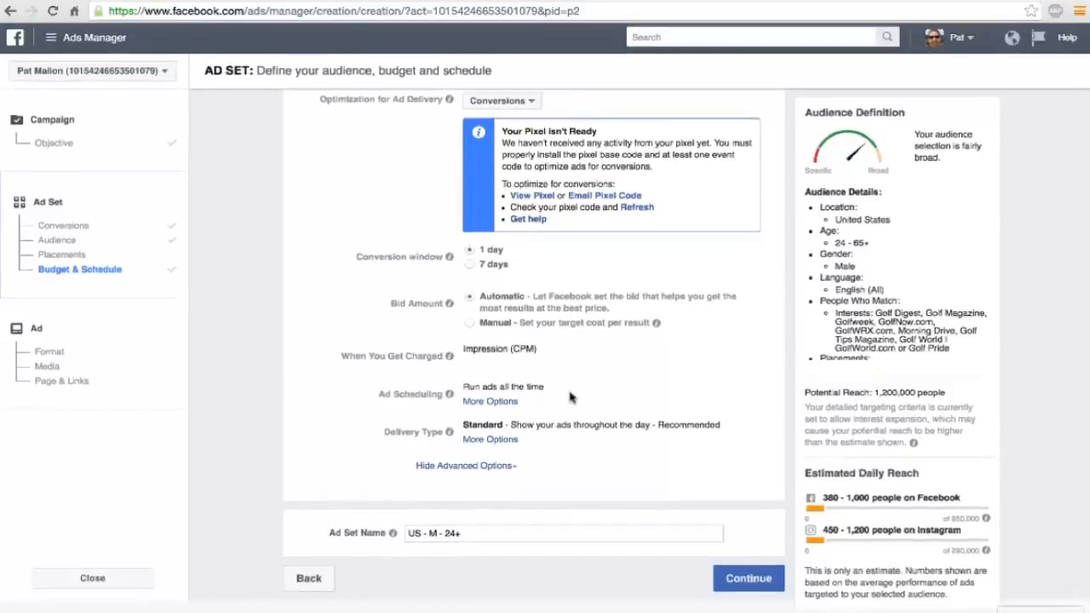
{"action": "scroll", "coordinate": [528, 379], "scroll_direction": "up", "scroll_amount": 1}
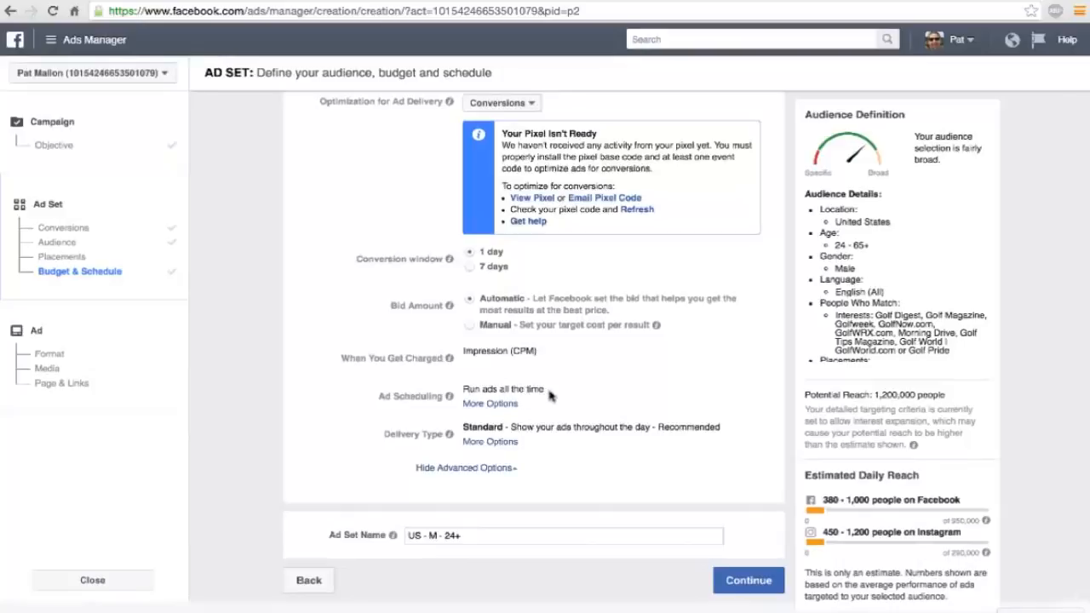
{"action": "left_click_drag", "start_coordinate": [553, 396], "coordinate": [466, 390]}
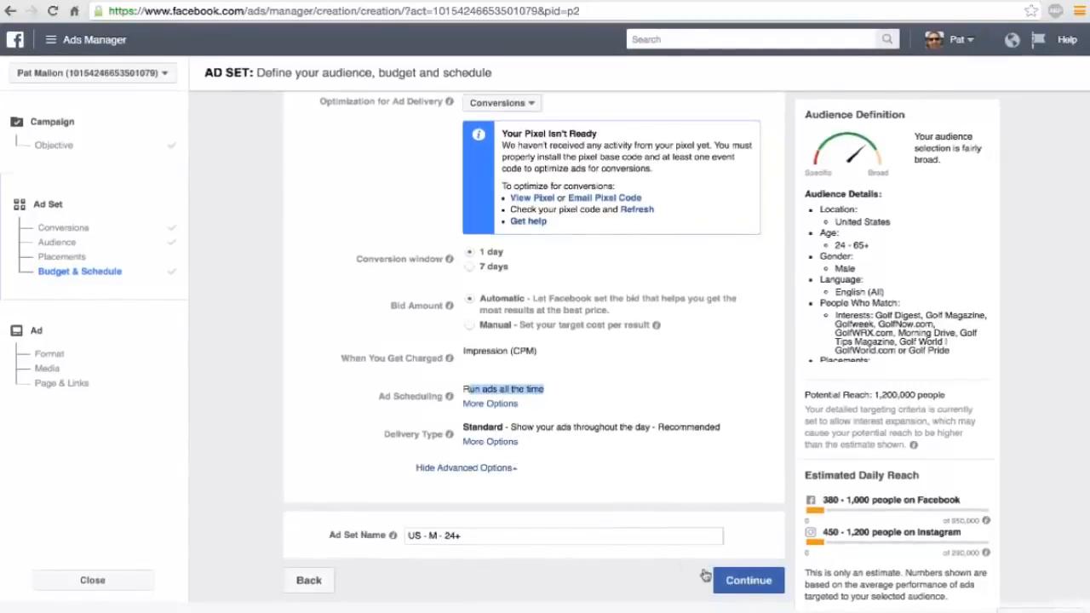
{"action": "left_click", "coordinate": [743, 584]}
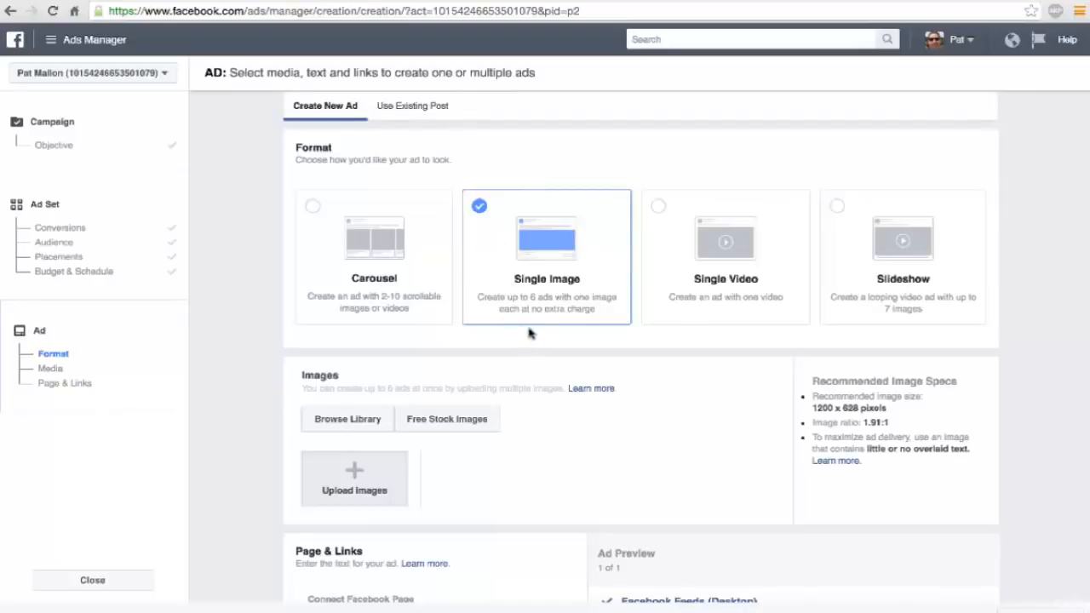
Upload Untitled-1.jpg from the Desktop as the image for the single-image ad.
{"action": "scroll", "coordinate": [366, 372], "scroll_direction": "down", "scroll_amount": 1}
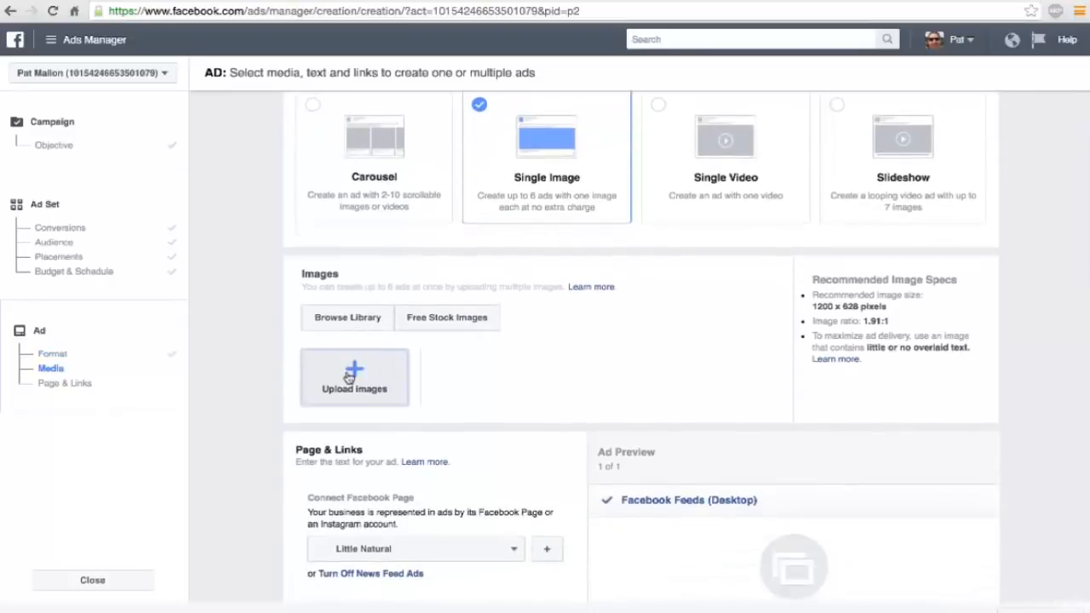
{"action": "left_click", "coordinate": [352, 376]}
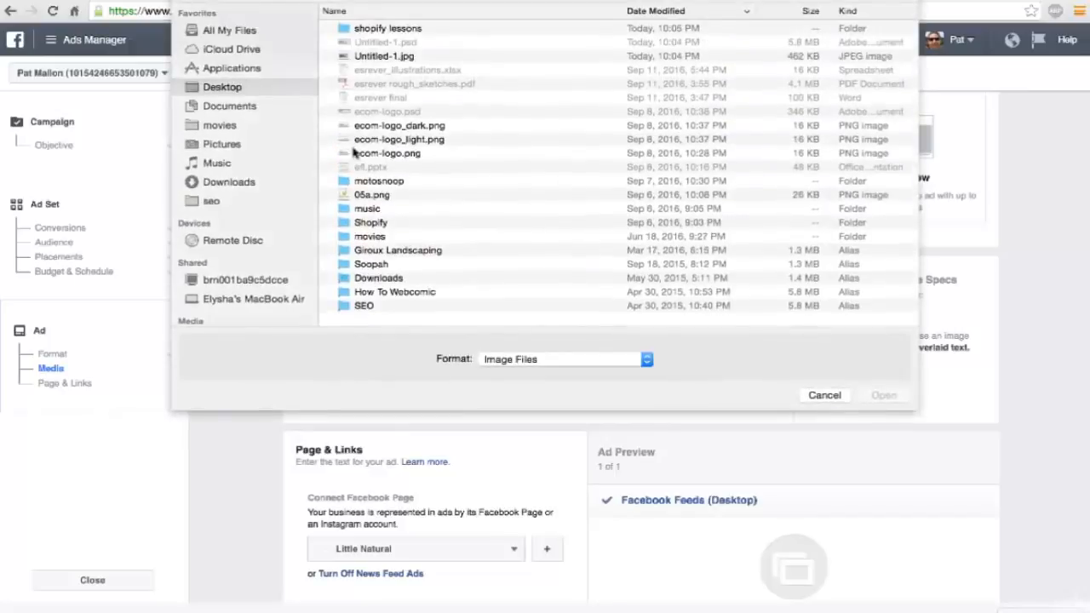
{"action": "double_click", "coordinate": [380, 56]}
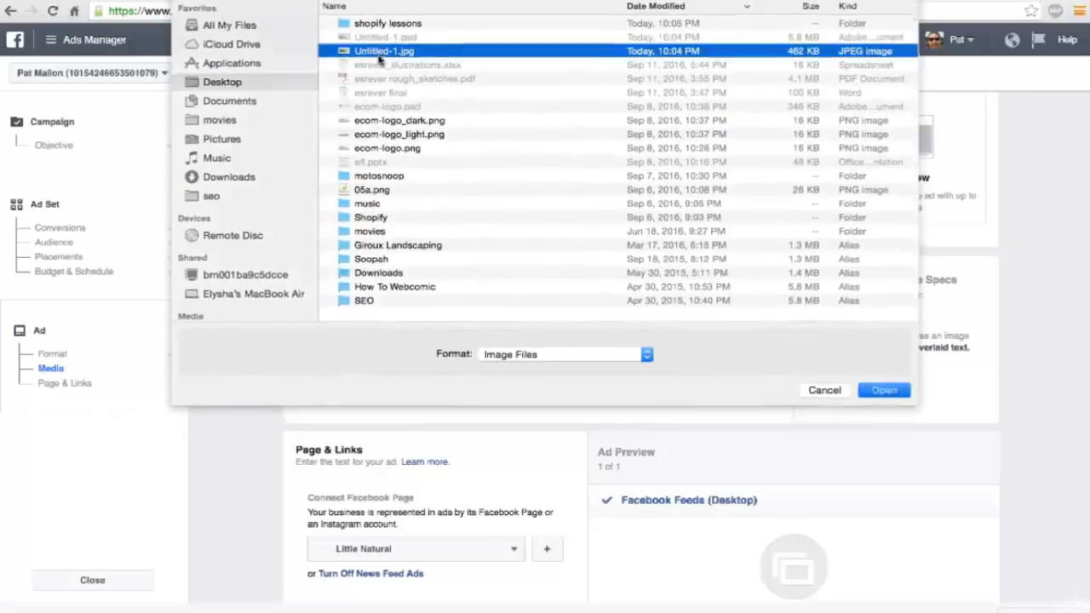
Examine the uploaded image in the desktop feed preview along with the ad's page and link settings.
{"action": "scroll", "coordinate": [505, 319], "scroll_direction": "down", "scroll_amount": 2}
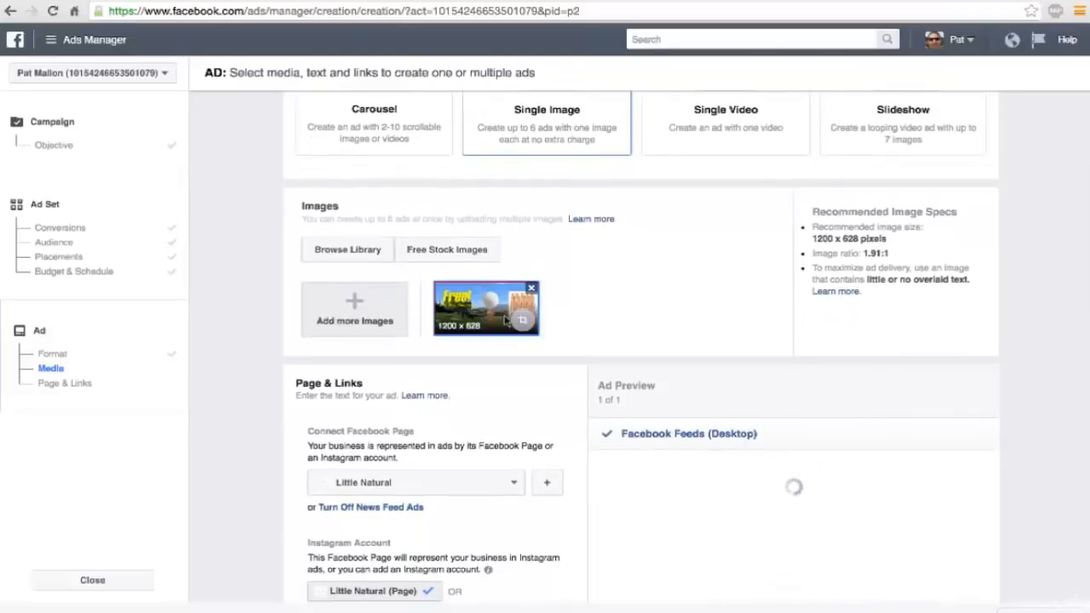
{"action": "scroll", "coordinate": [506, 319], "scroll_direction": "down", "scroll_amount": 2}
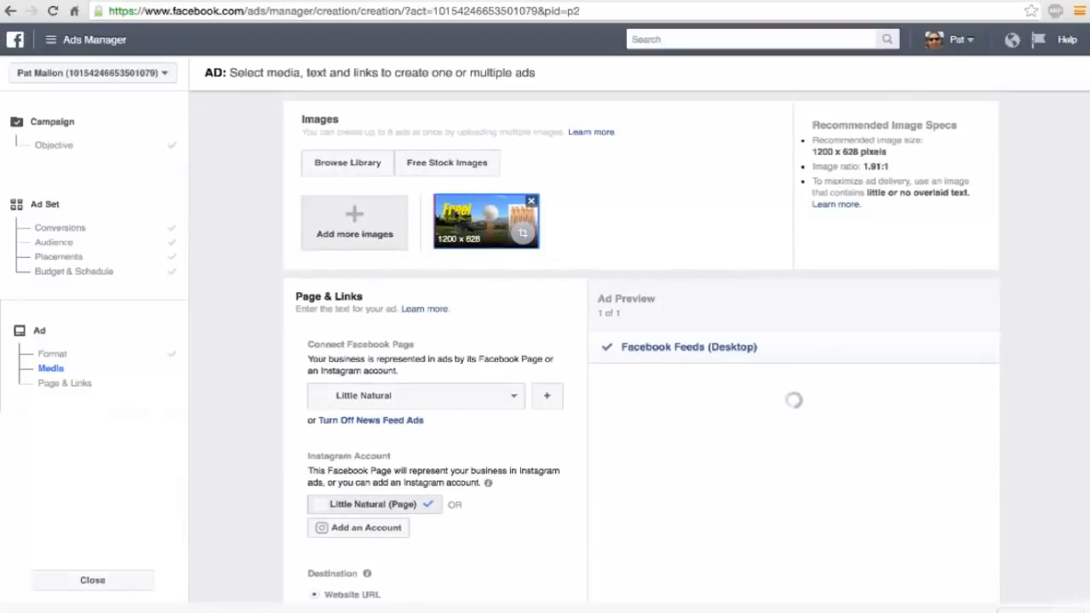
{"action": "scroll", "coordinate": [469, 231], "scroll_direction": "down", "scroll_amount": 1}
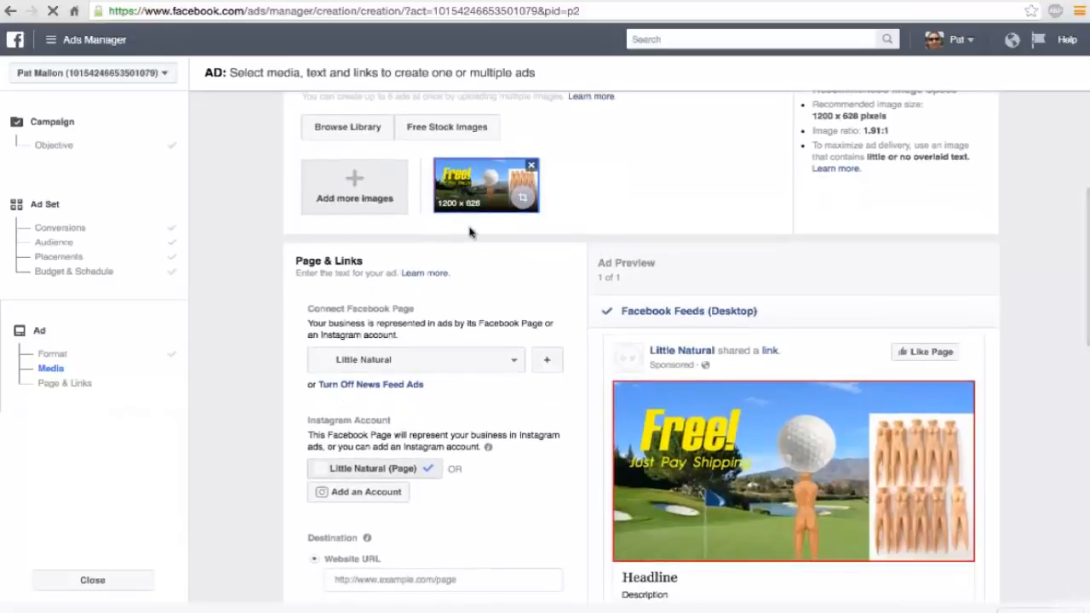
{"action": "scroll", "coordinate": [470, 231], "scroll_direction": "down", "scroll_amount": 1}
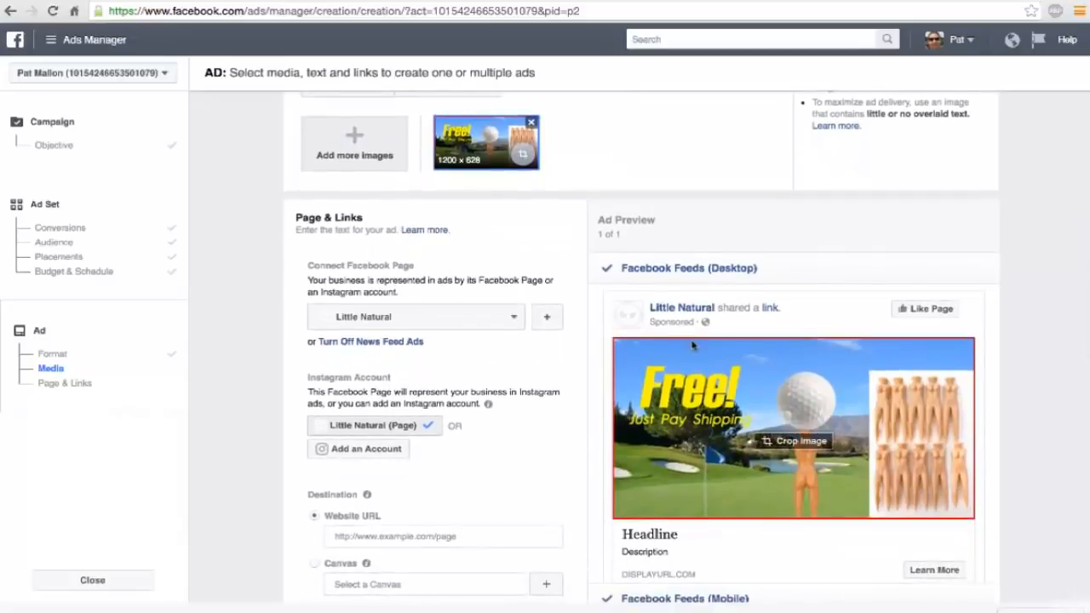
{"action": "scroll", "coordinate": [693, 345], "scroll_direction": "down", "scroll_amount": 1}
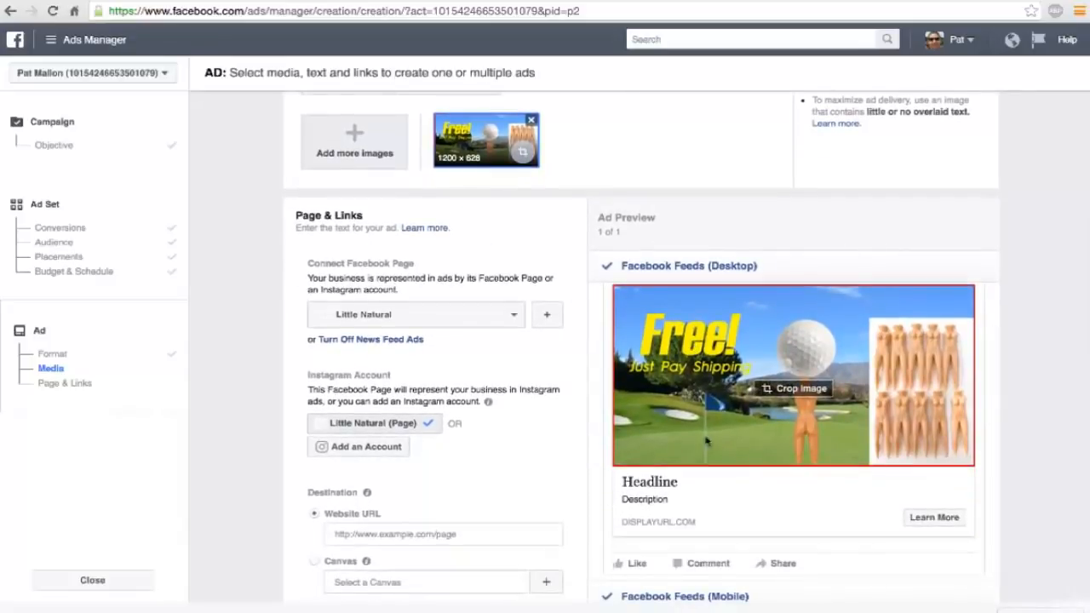
{"action": "scroll", "coordinate": [706, 440], "scroll_direction": "up", "scroll_amount": 2}
{"action": "scroll", "coordinate": [579, 255], "scroll_direction": "down", "scroll_amount": 1}
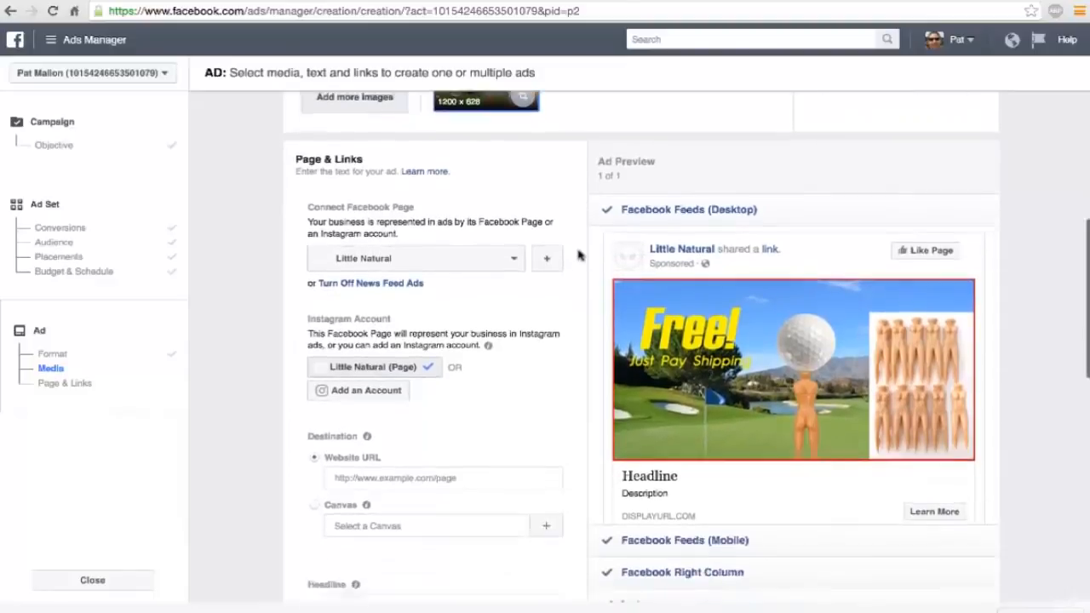
{"action": "scroll", "coordinate": [579, 254], "scroll_direction": "down", "scroll_amount": 3}
{"action": "scroll", "coordinate": [578, 255], "scroll_direction": "up", "scroll_amount": 4}
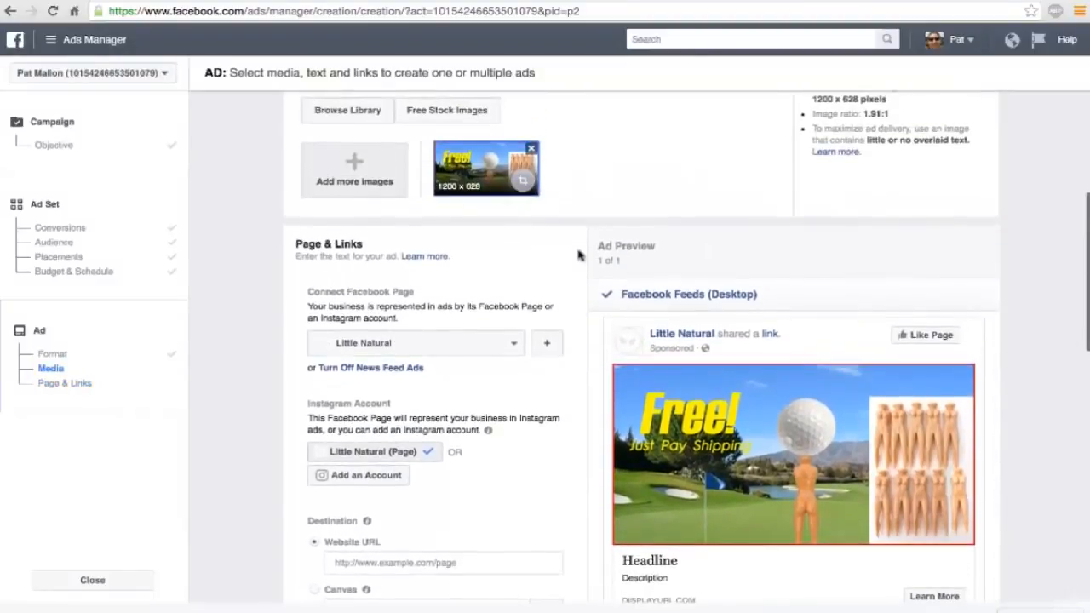
{"action": "left_click", "coordinate": [537, 346]}
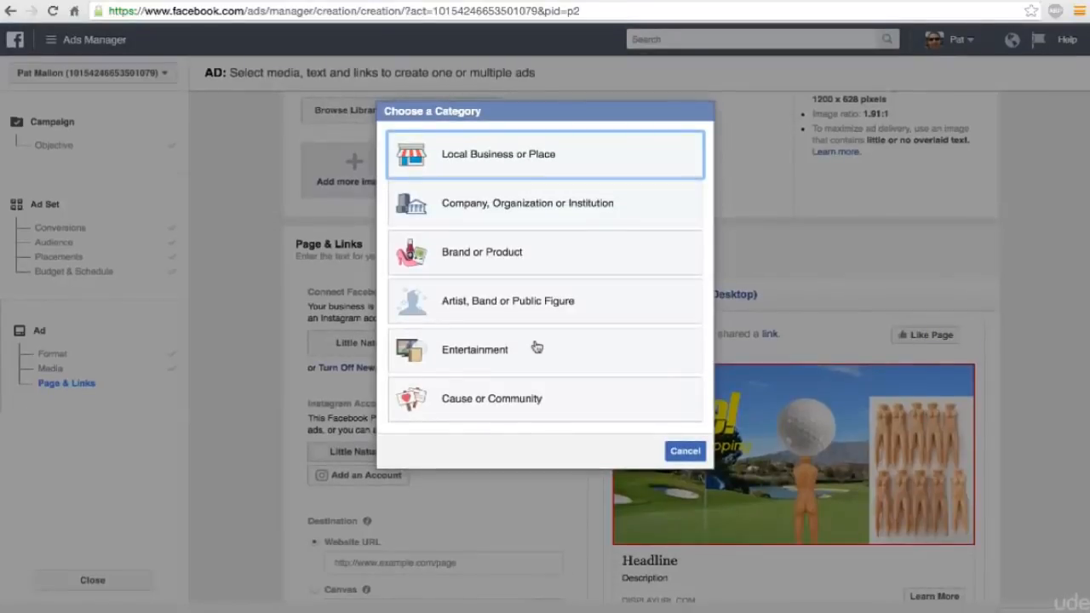
{"action": "left_click", "coordinate": [505, 209]}
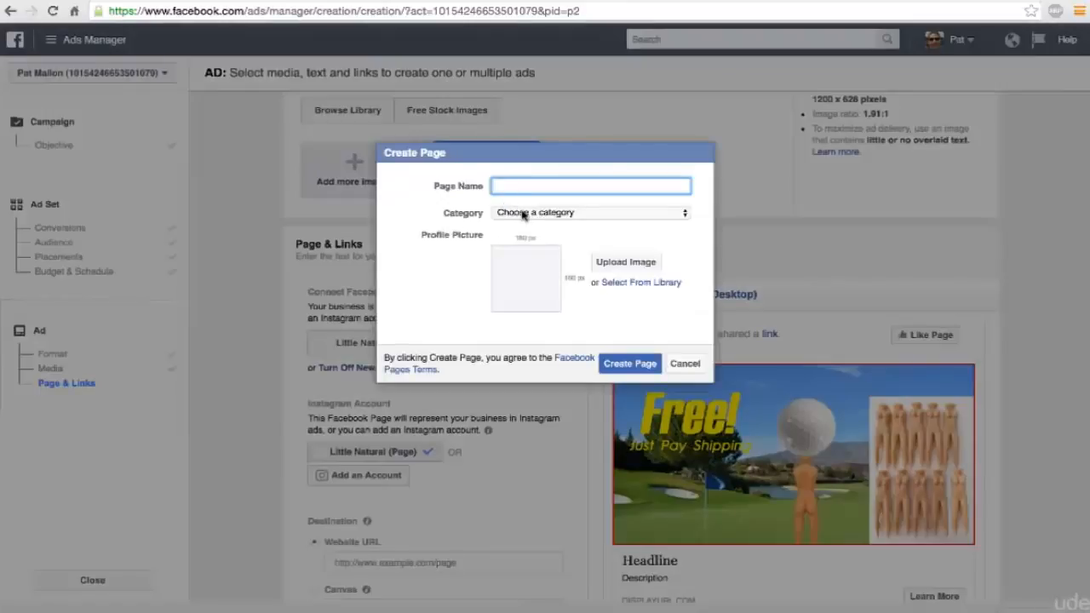
{"action": "left_click", "coordinate": [523, 214]}
{"action": "scroll", "coordinate": [524, 362], "scroll_direction": "down", "scroll_amount": 3}
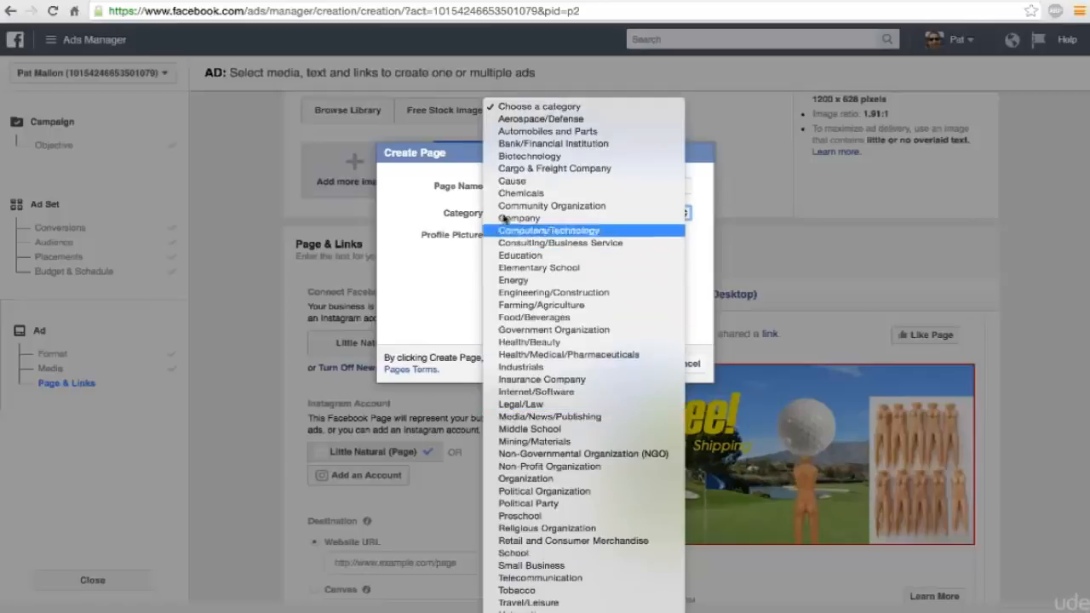
{"action": "left_click", "coordinate": [441, 274]}
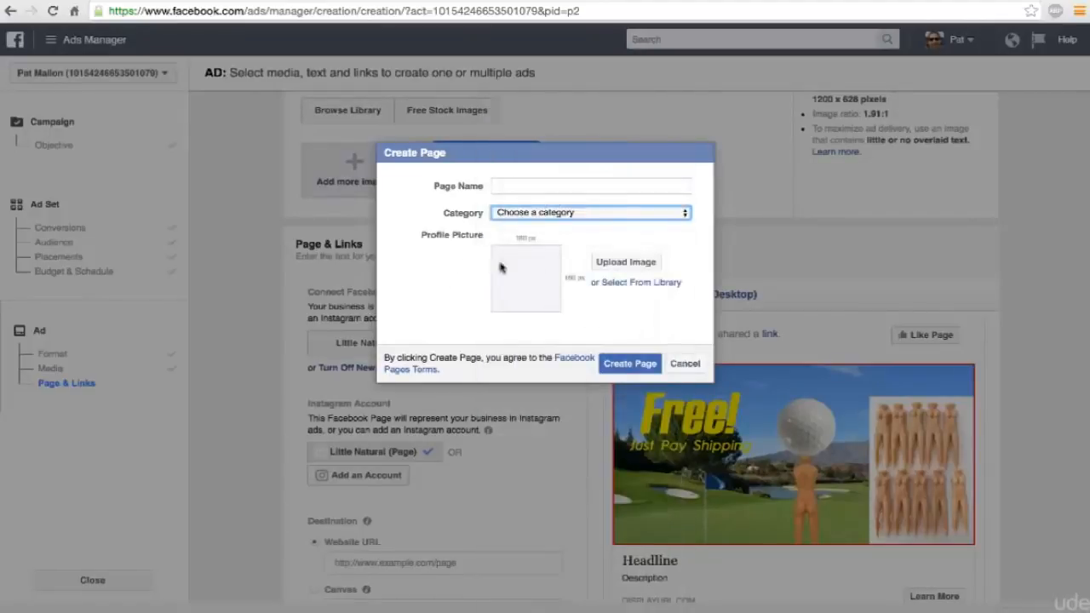
{"action": "left_click", "coordinate": [686, 366]}
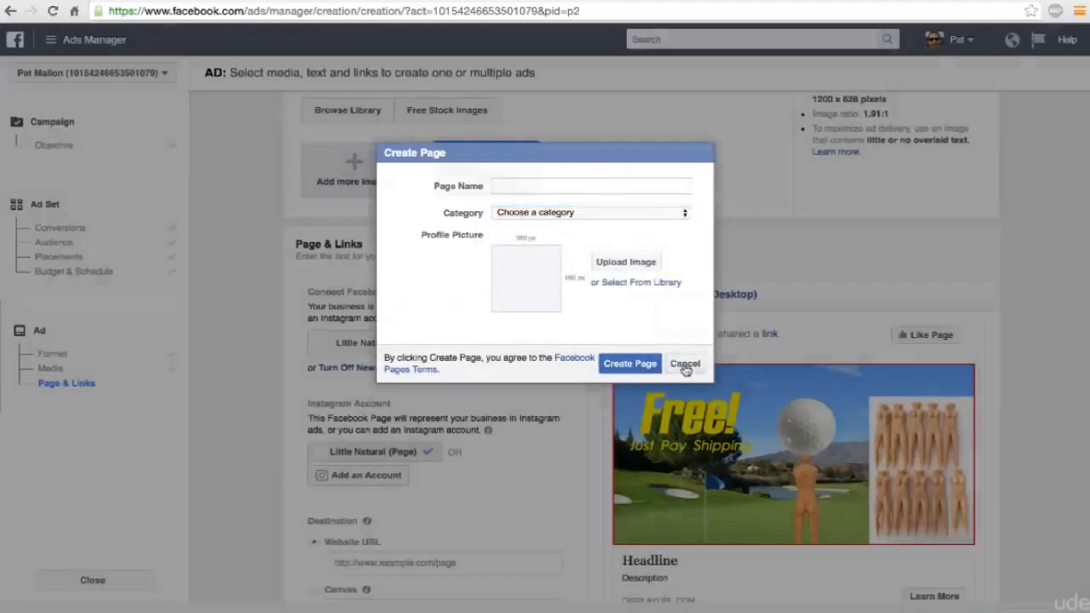
Start a new Brand or Product Facebook page named Golf Kings with the category Website.
{"action": "left_click", "coordinate": [546, 343]}
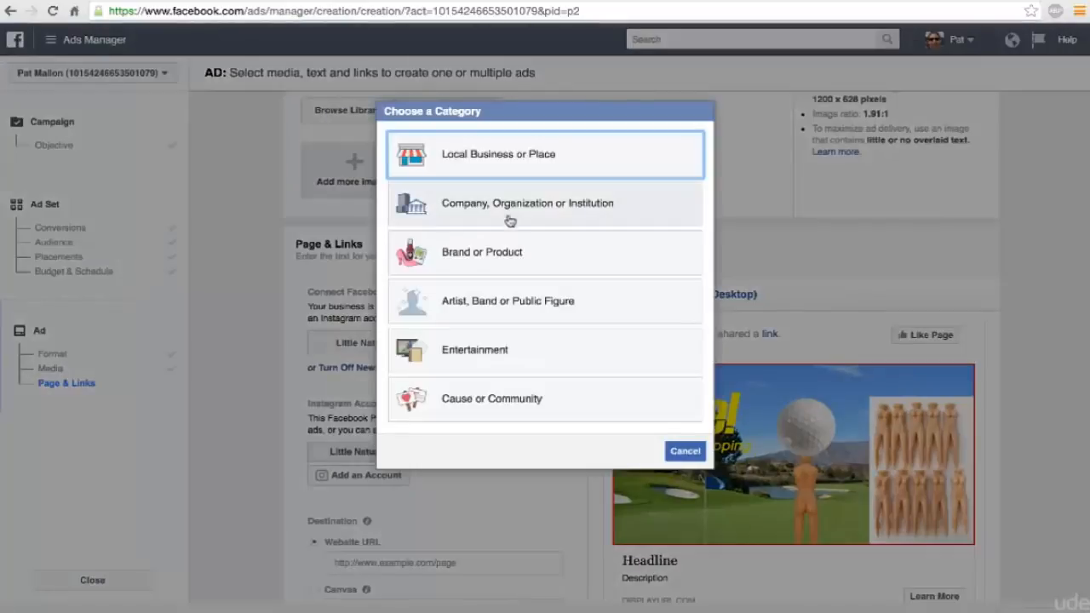
{"action": "left_click", "coordinate": [508, 266]}
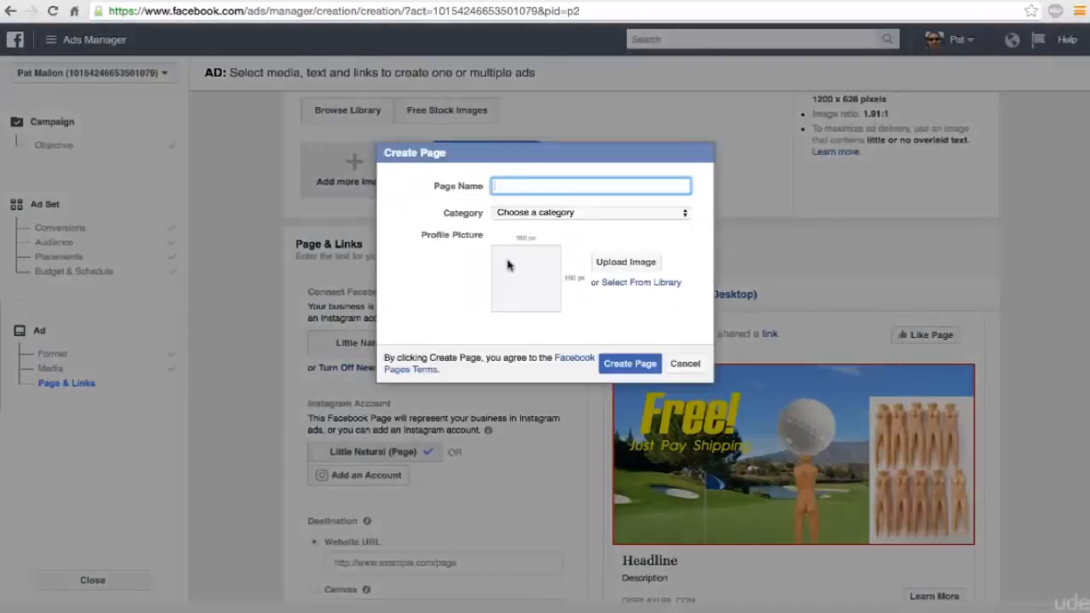
{"action": "left_click", "coordinate": [529, 214]}
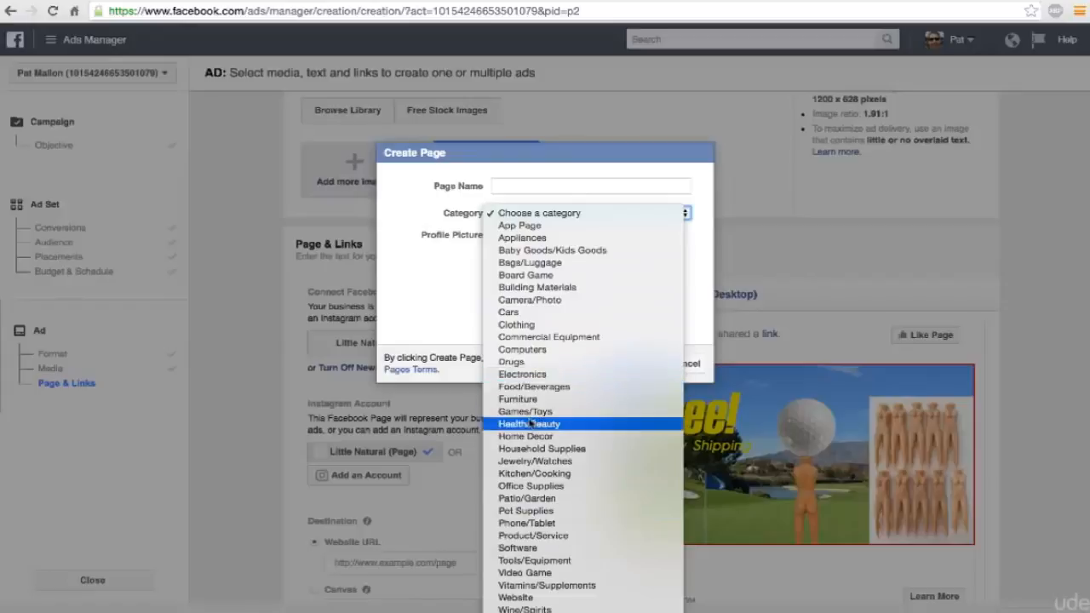
{"action": "left_click", "coordinate": [527, 600]}
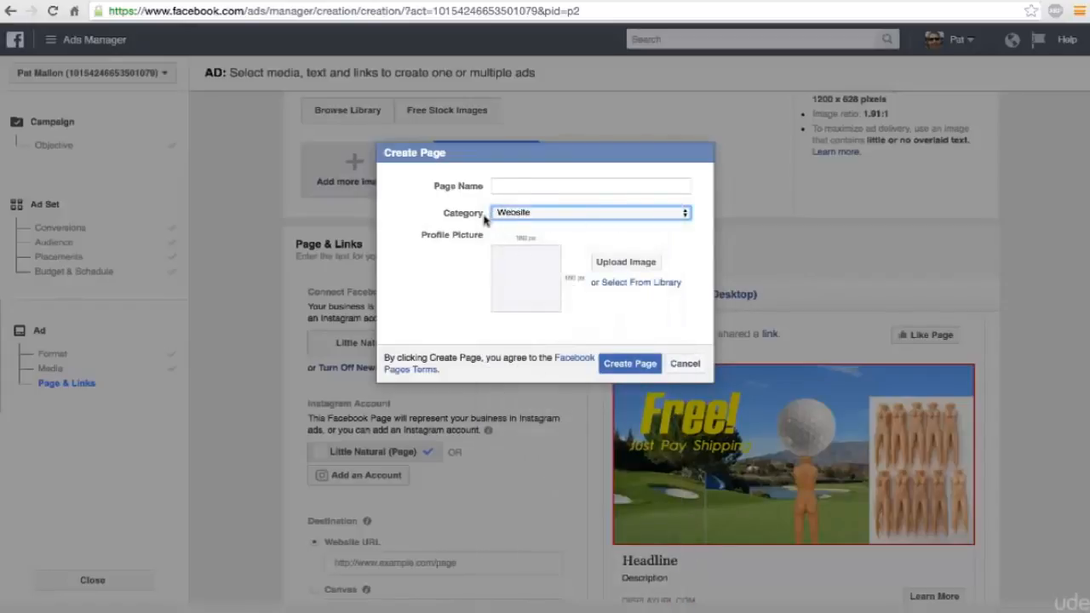
{"action": "left_click", "coordinate": [517, 187]}
{"action": "type", "text": "Golf Kings"}
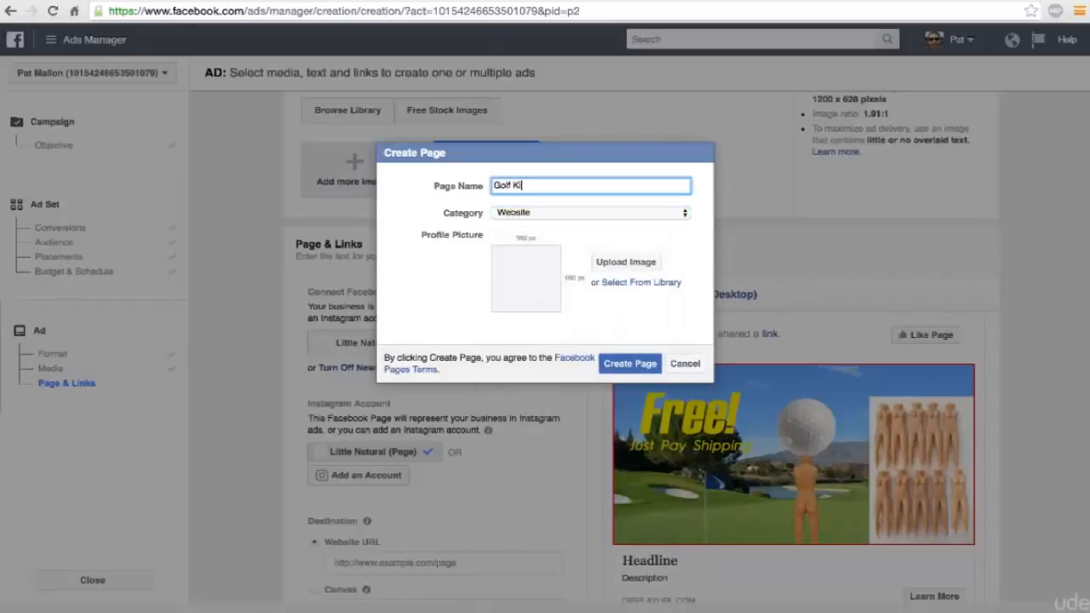
Upload 05a.png as the new page's profile picture and create the page.
{"action": "left_click", "coordinate": [612, 263]}
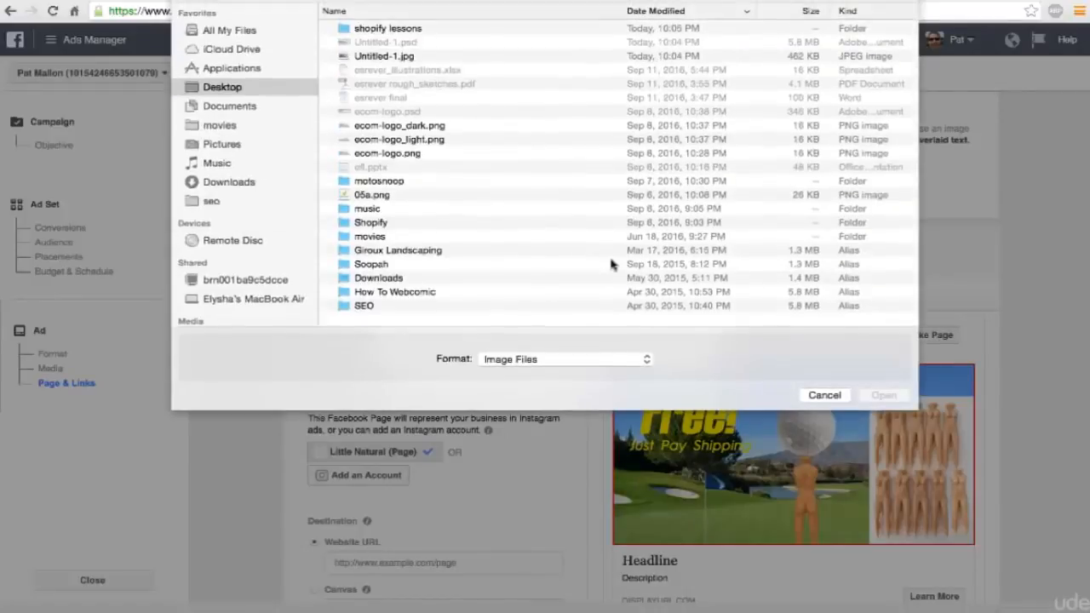
{"action": "double_click", "coordinate": [364, 195]}
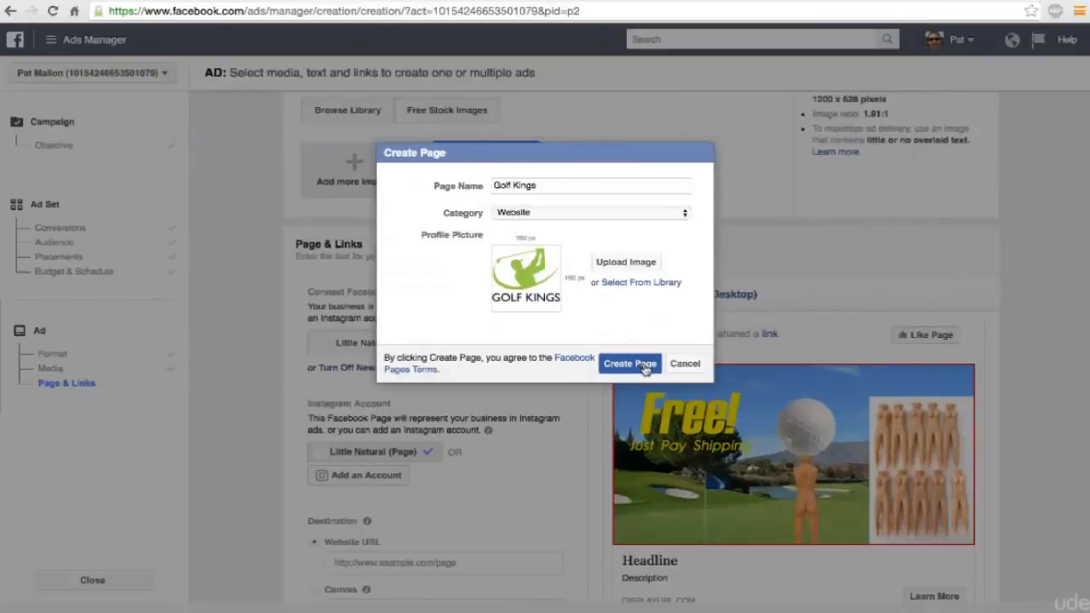
{"action": "left_click", "coordinate": [645, 365]}
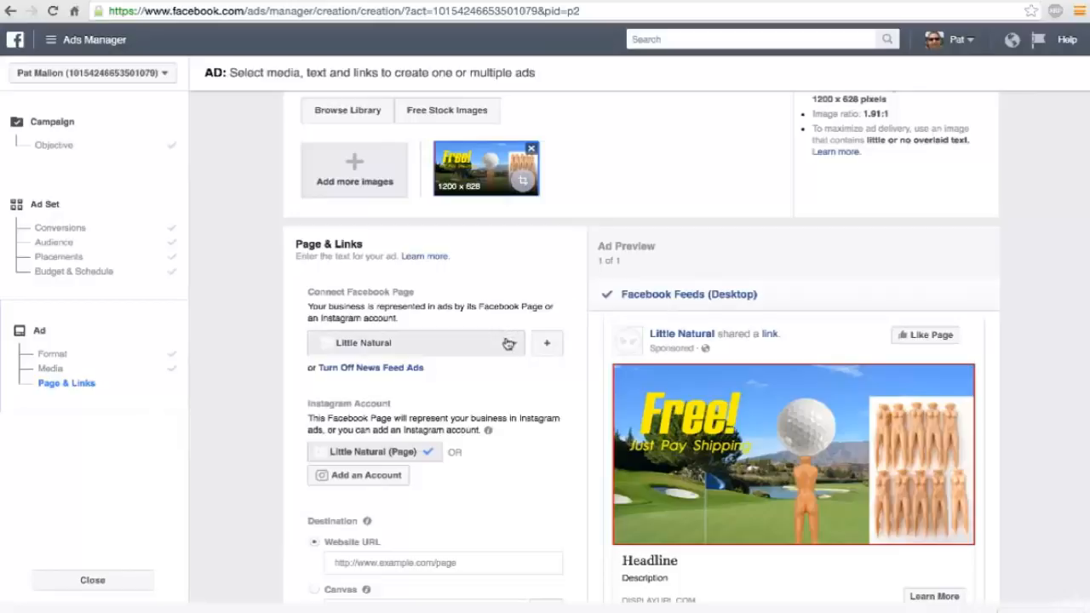
Connect the ad to the Golf Kings Facebook page and check the remaining page and link fields.
{"action": "left_click", "coordinate": [506, 343]}
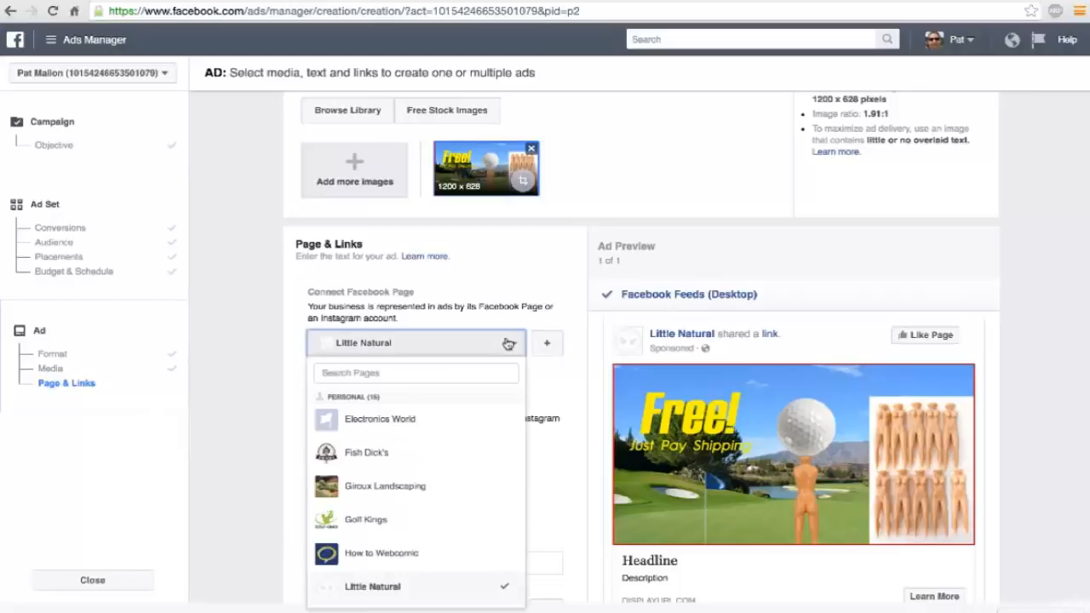
{"action": "left_click", "coordinate": [366, 520]}
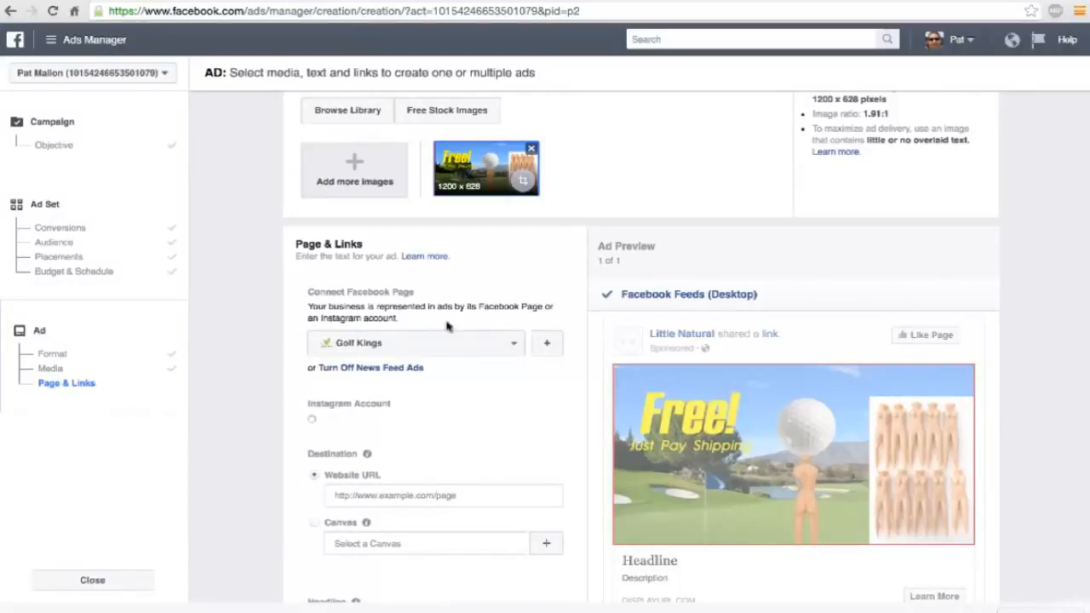
{"action": "scroll", "coordinate": [548, 407], "scroll_direction": "down", "scroll_amount": 2}
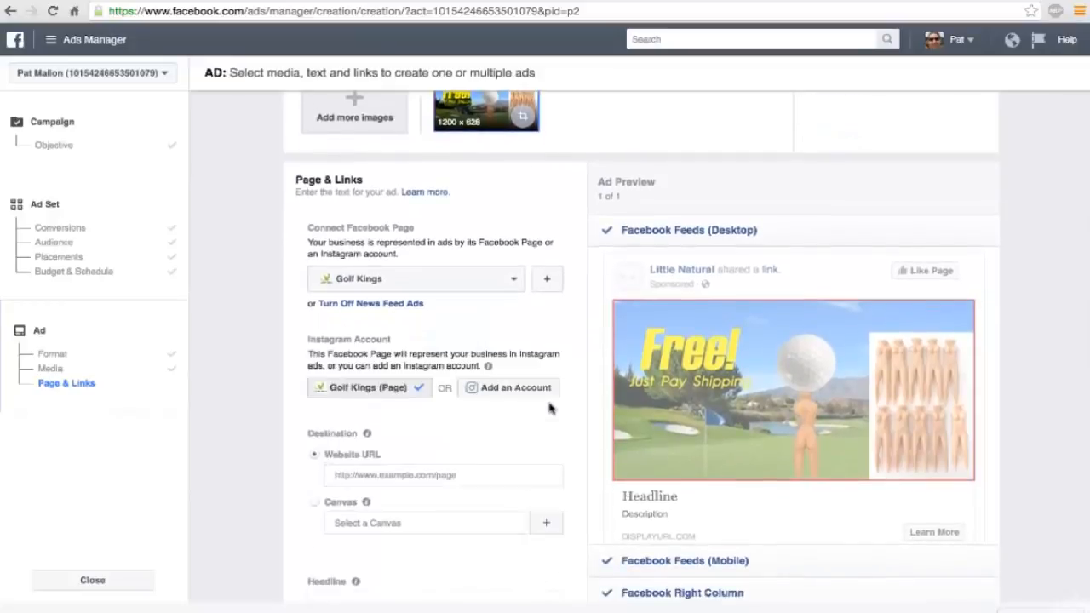
{"action": "scroll", "coordinate": [548, 407], "scroll_direction": "down", "scroll_amount": 4}
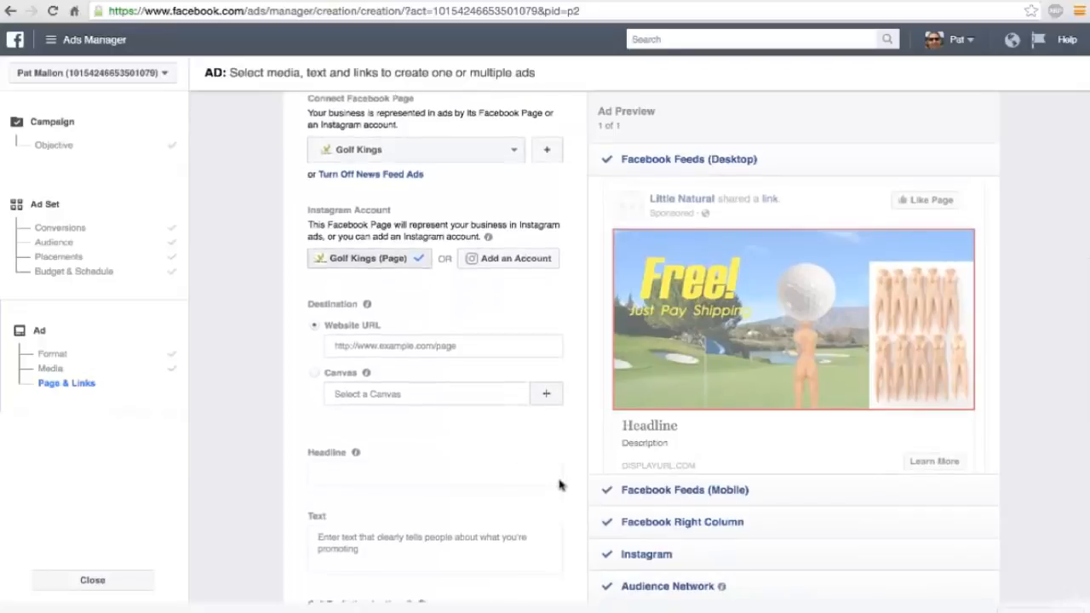
Return to the ad set's audience settings and review the detailed targeting interests.
{"action": "scroll", "coordinate": [558, 478], "scroll_direction": "up", "scroll_amount": 7}
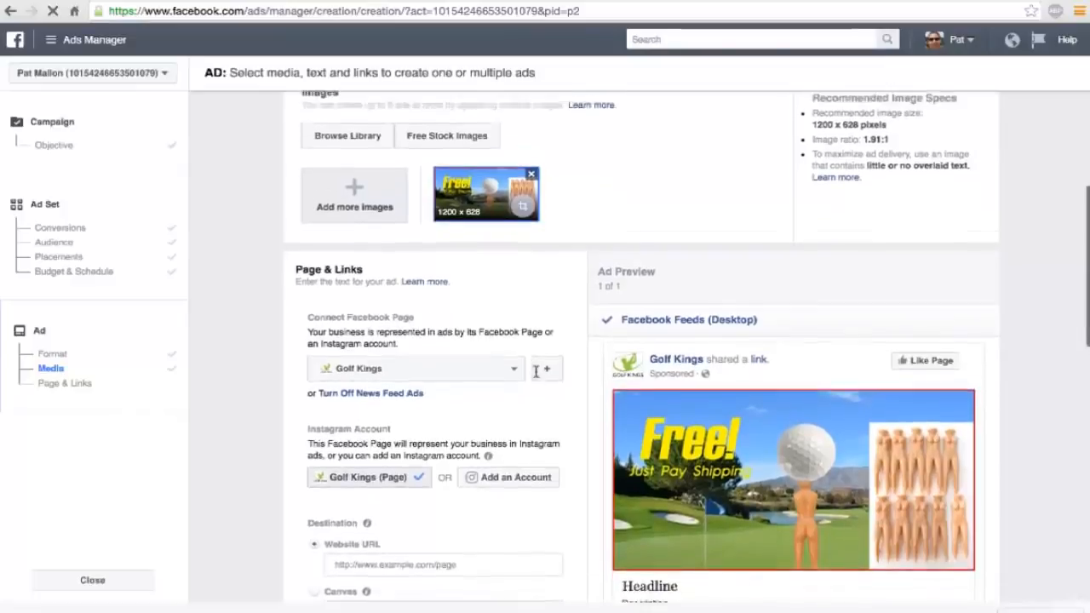
{"action": "scroll", "coordinate": [536, 376], "scroll_direction": "up", "scroll_amount": 6}
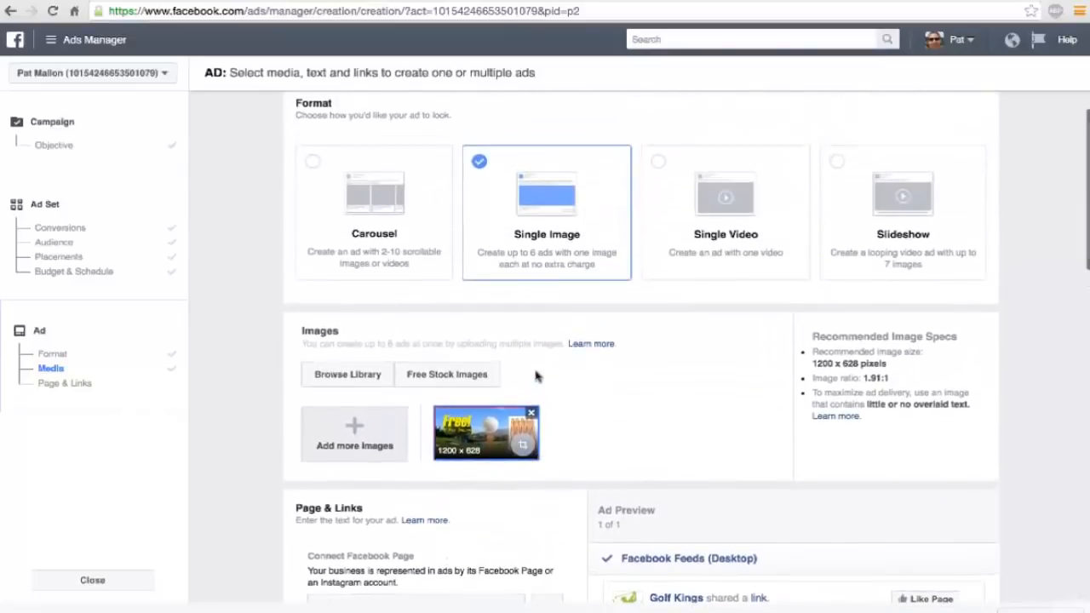
{"action": "scroll", "coordinate": [537, 375], "scroll_direction": "down", "scroll_amount": 1}
{"action": "left_click", "coordinate": [114, 242]}
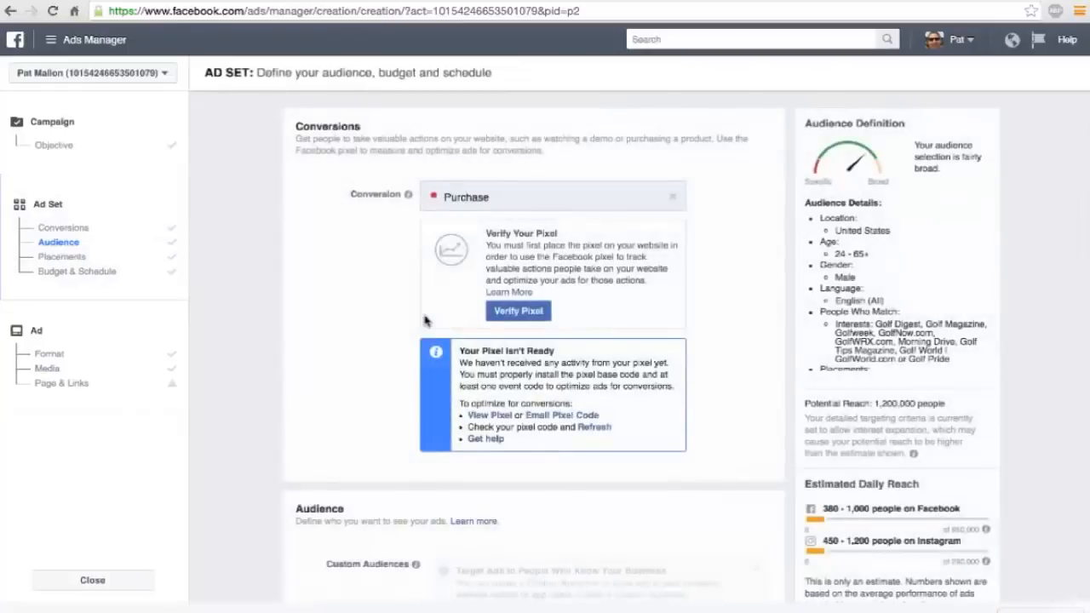
{"action": "scroll", "coordinate": [425, 319], "scroll_direction": "down", "scroll_amount": 6}
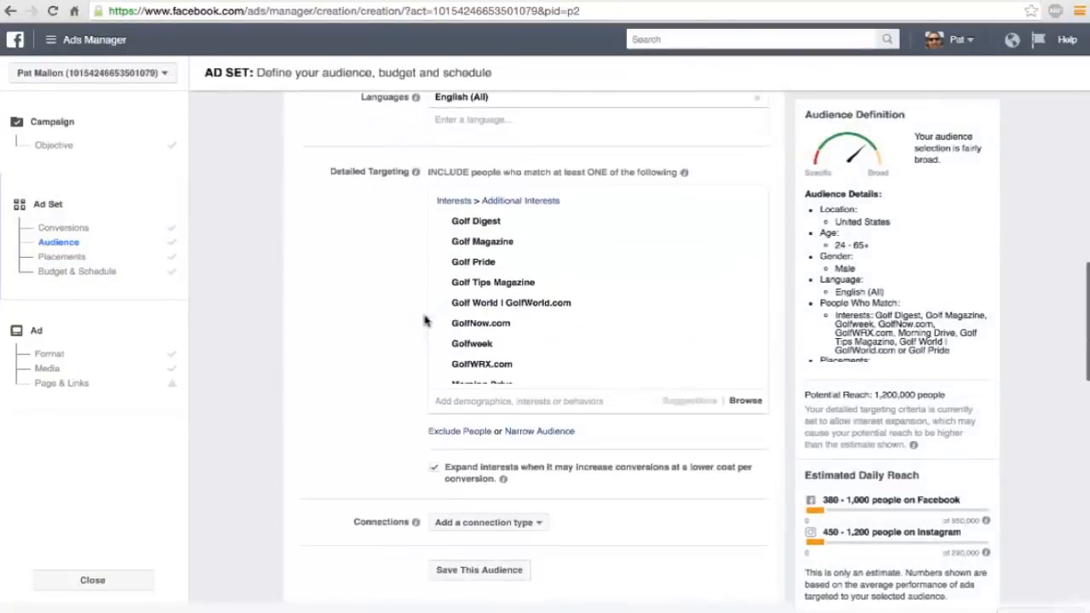
Switch the ad set from automatic to manually edited placements and exclude Instagram and Audience Network.
{"action": "scroll", "coordinate": [425, 319], "scroll_direction": "down", "scroll_amount": 4}
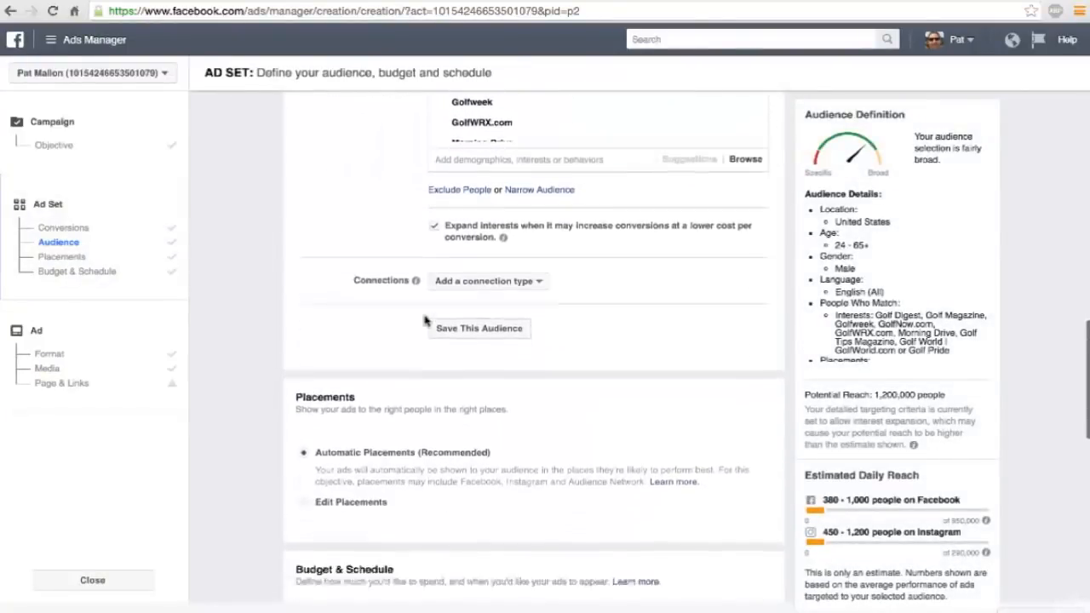
{"action": "scroll", "coordinate": [425, 319], "scroll_direction": "down", "scroll_amount": 4}
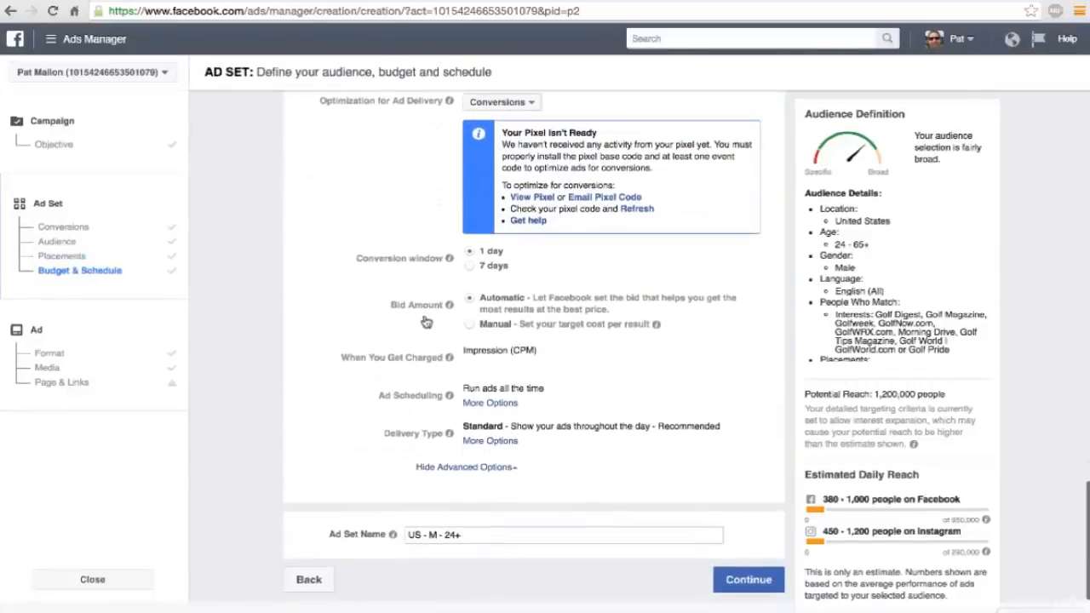
{"action": "scroll", "coordinate": [425, 320], "scroll_direction": "up", "scroll_amount": 8}
{"action": "scroll", "coordinate": [425, 319], "scroll_direction": "up", "scroll_amount": 7}
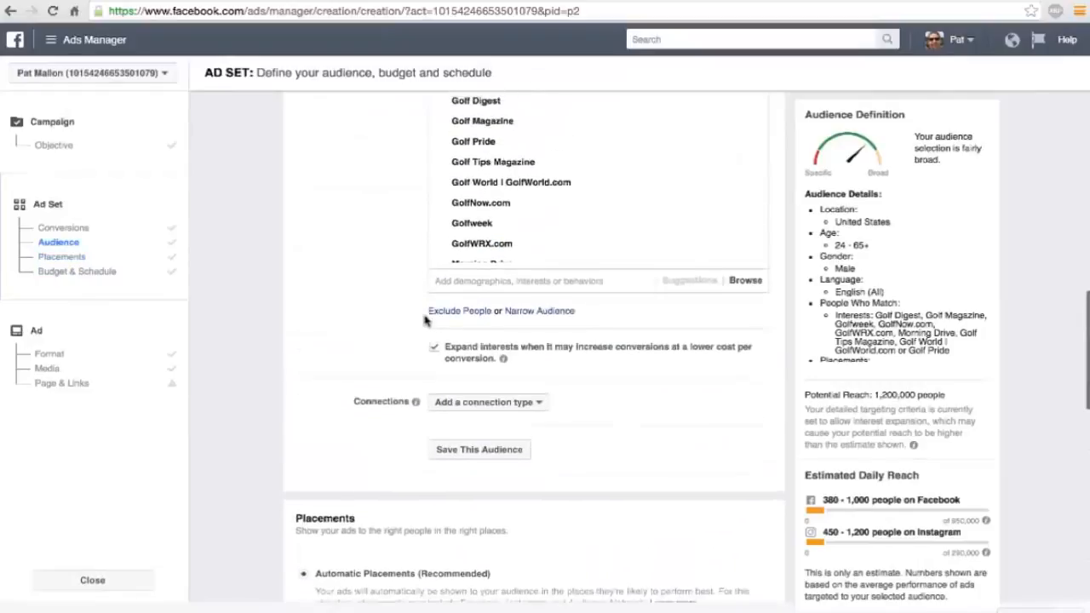
{"action": "scroll", "coordinate": [425, 320], "scroll_direction": "up", "scroll_amount": 4}
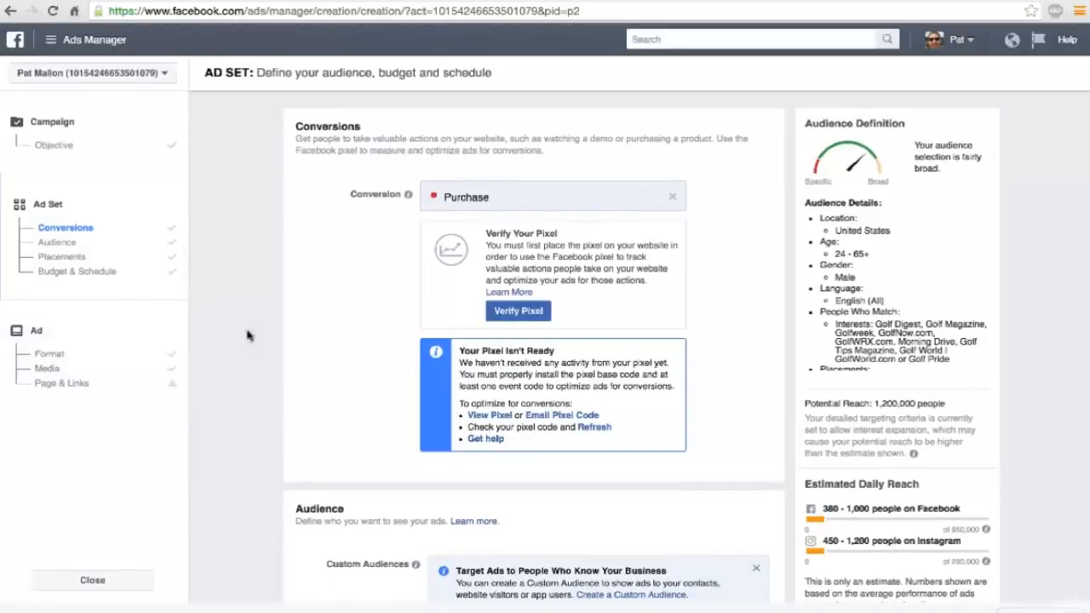
{"action": "left_click", "coordinate": [79, 258]}
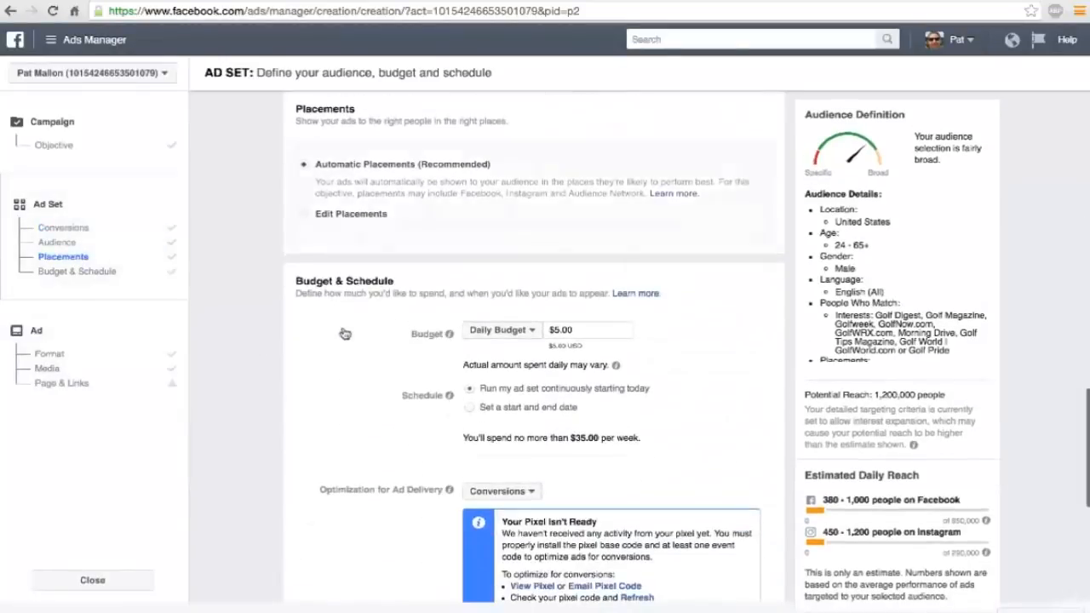
{"action": "left_click", "coordinate": [304, 218]}
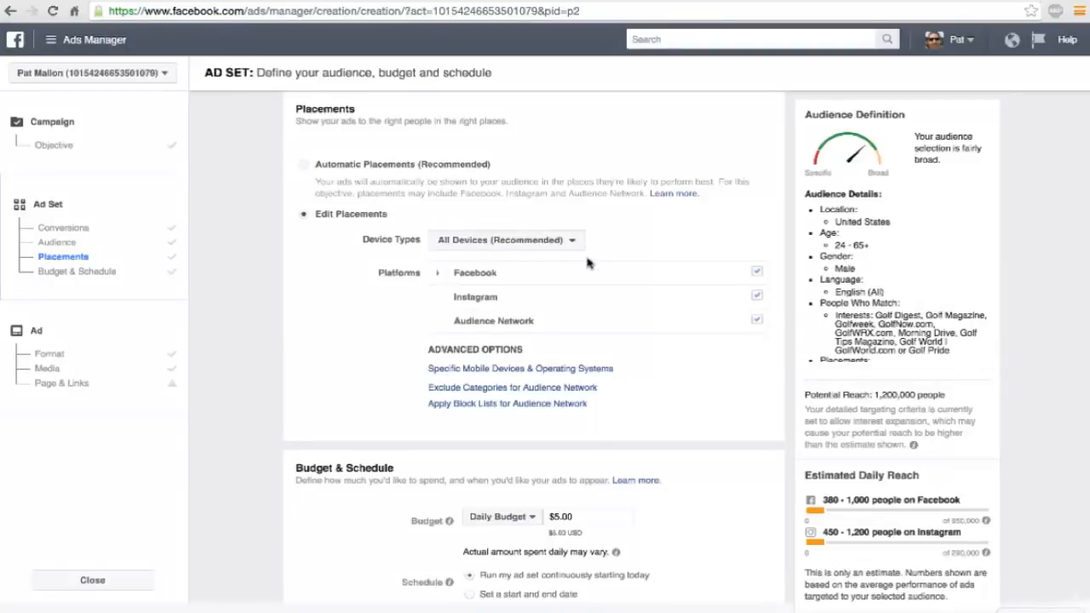
{"action": "mouse_move", "coordinate": [705, 294]}
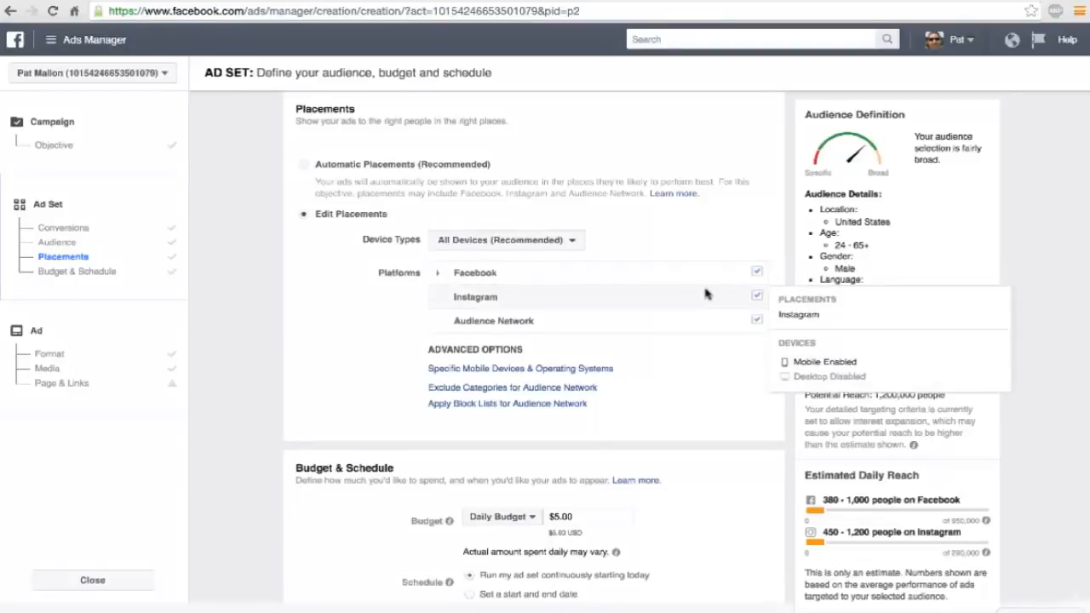
{"action": "left_click", "coordinate": [757, 297]}
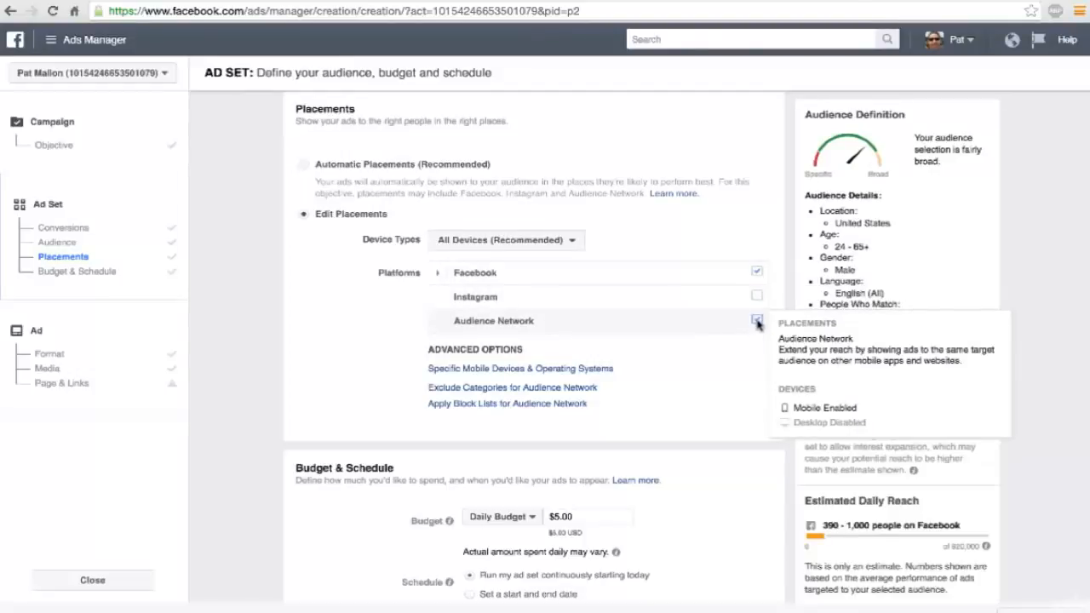
{"action": "left_click", "coordinate": [757, 320]}
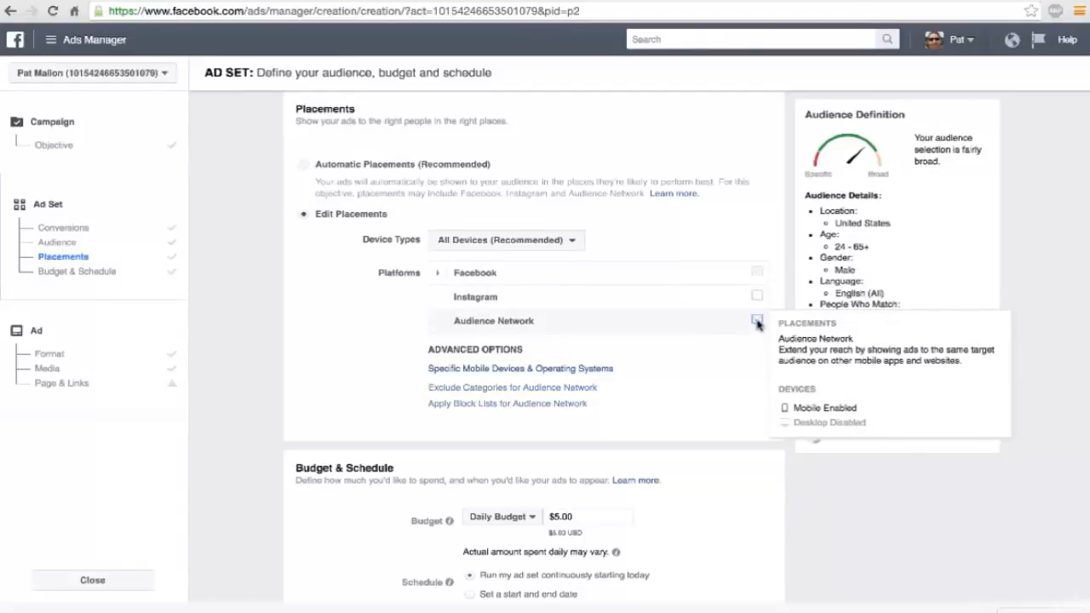
Exclude the Right Column from the Facebook placements, keeping only Feeds.
{"action": "left_click", "coordinate": [437, 274]}
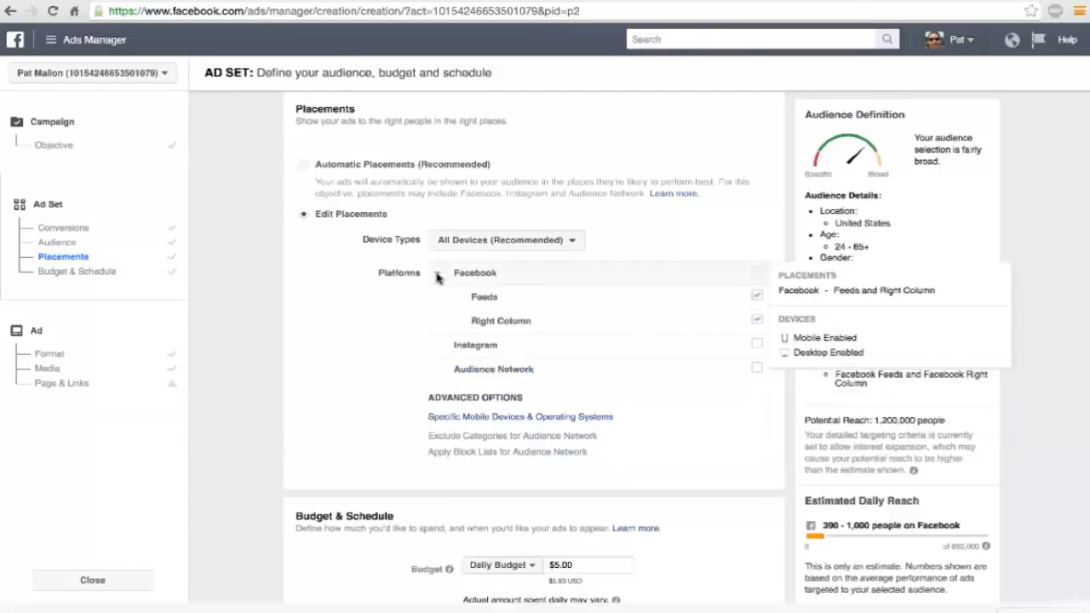
{"action": "left_click", "coordinate": [757, 321]}
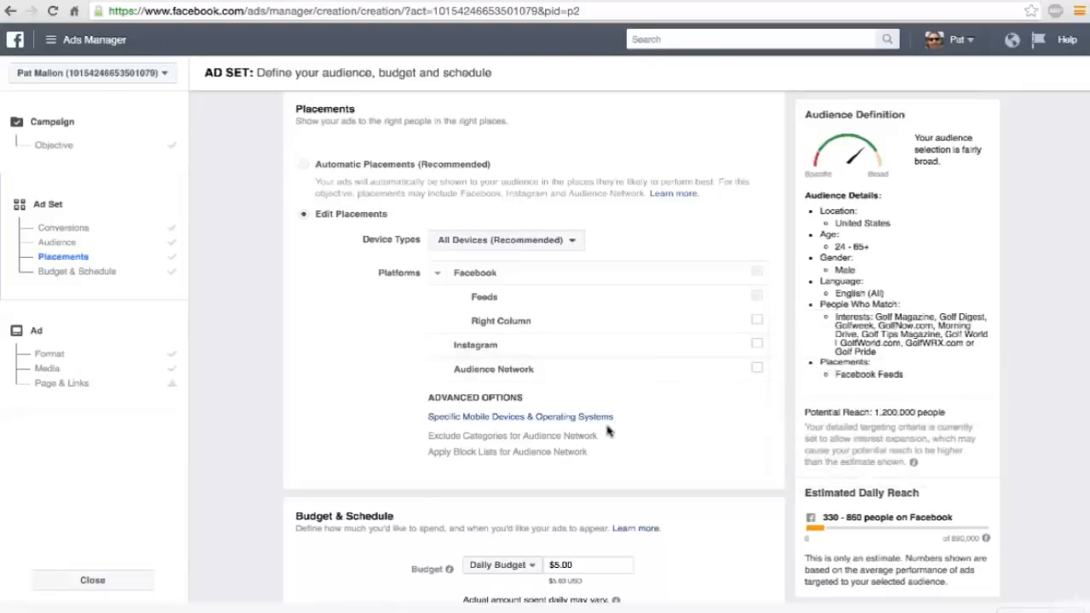
{"action": "scroll", "coordinate": [608, 428], "scroll_direction": "up", "scroll_amount": 1}
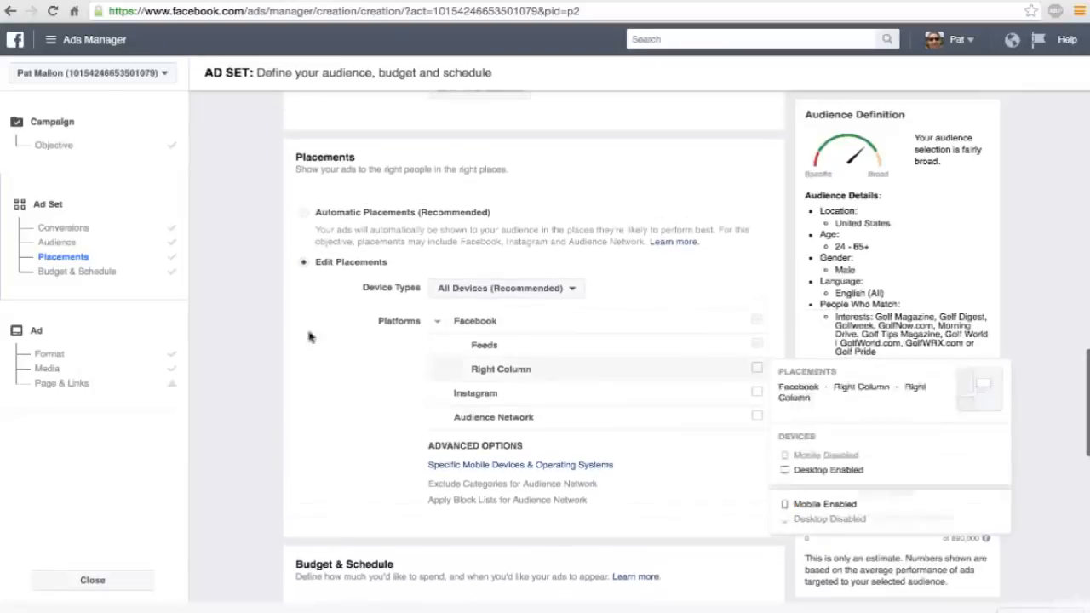
{"action": "left_click", "coordinate": [52, 354]}
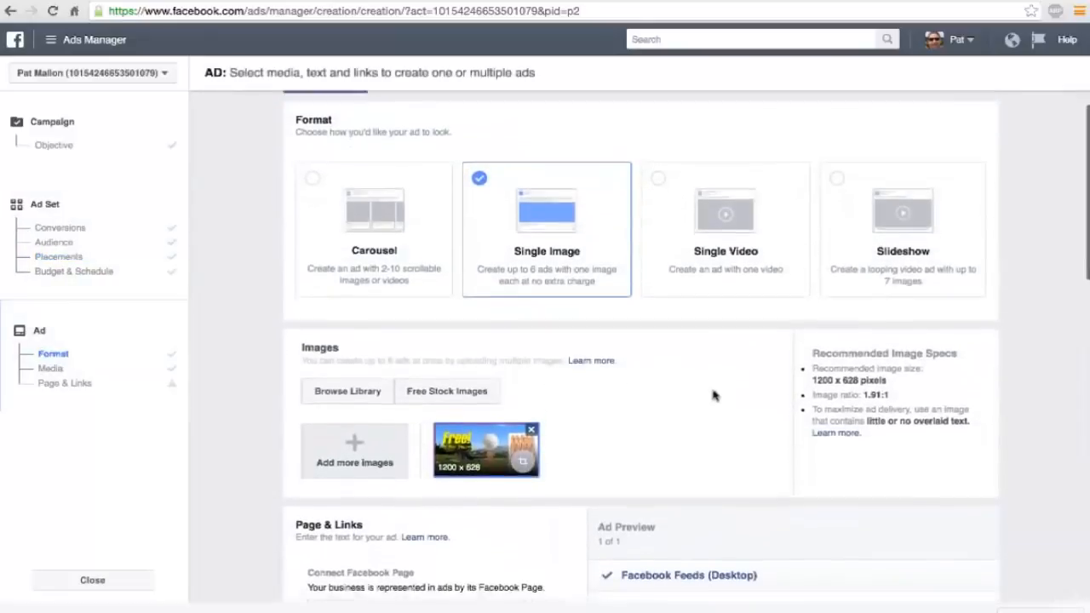
{"action": "scroll", "coordinate": [714, 394], "scroll_direction": "down", "scroll_amount": 5}
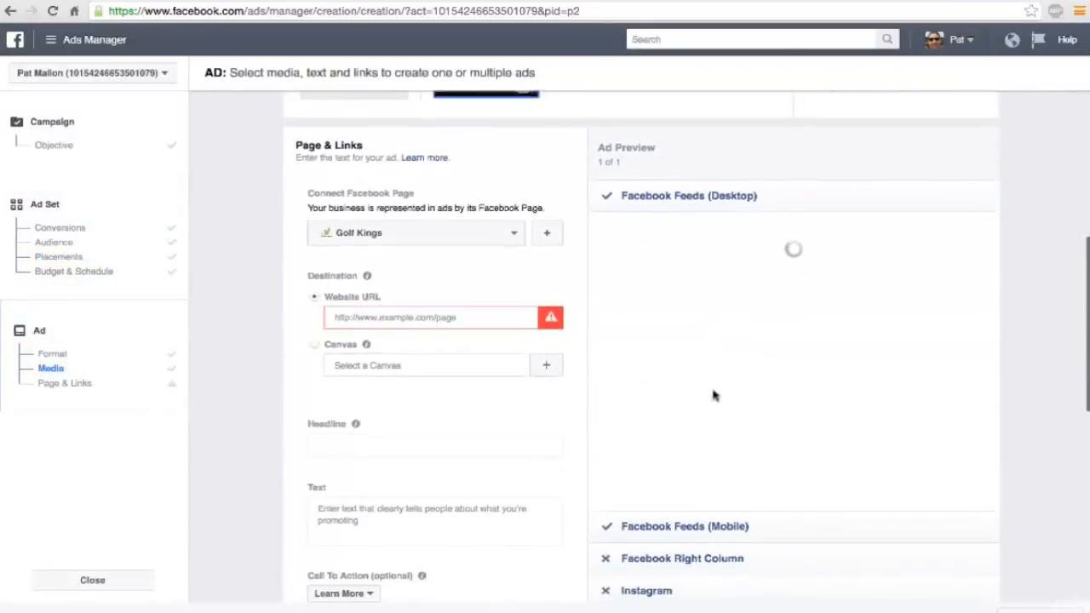
{"action": "scroll", "coordinate": [713, 394], "scroll_direction": "down", "scroll_amount": 3}
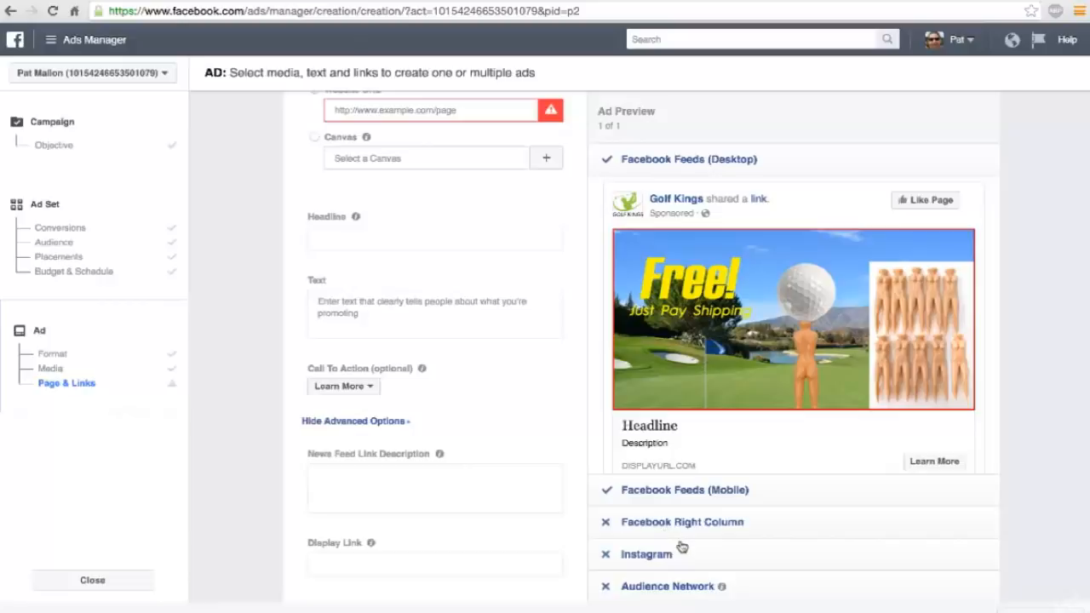
{"action": "scroll", "coordinate": [681, 547], "scroll_direction": "up", "scroll_amount": 2}
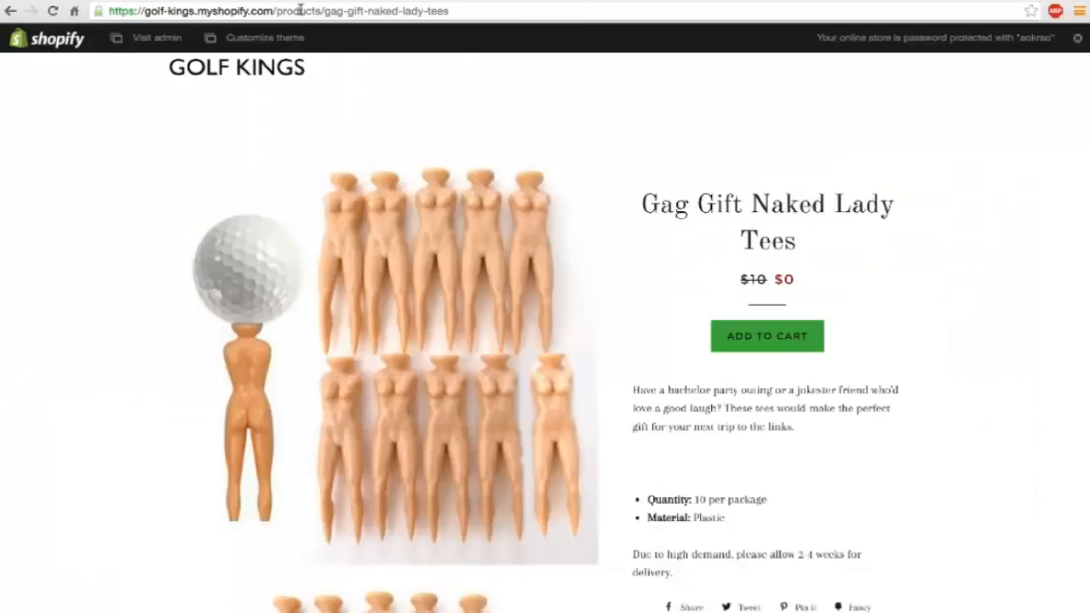
{"action": "left_click", "coordinate": [300, 9]}
{"action": "key", "text": "ctrl+c"}
{"action": "left_click", "coordinate": [415, 0]}
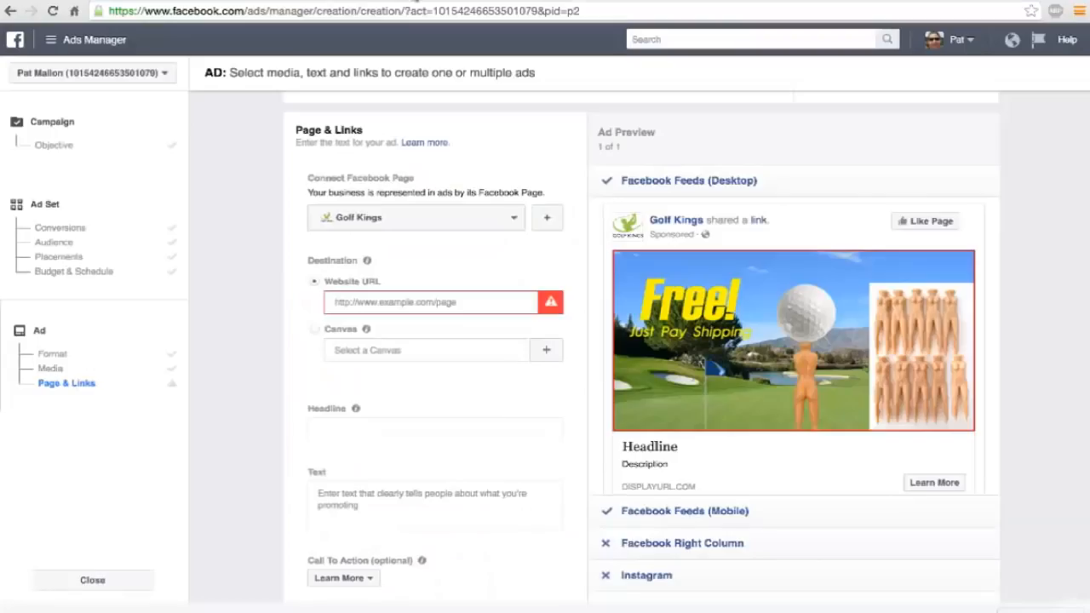
{"action": "left_click", "coordinate": [375, 302]}
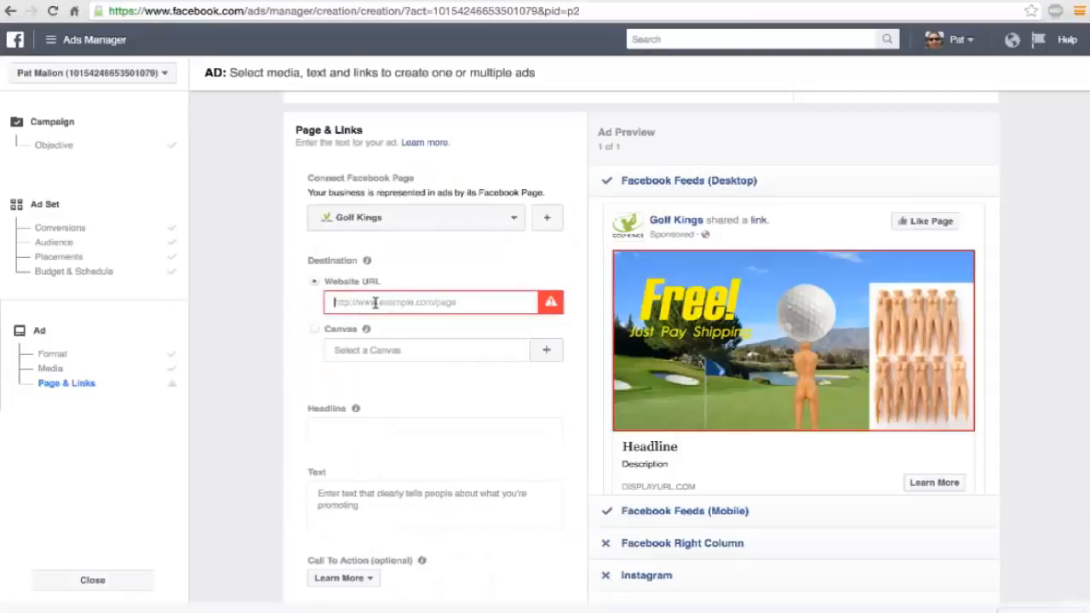
{"action": "key", "text": "ctrl+v"}
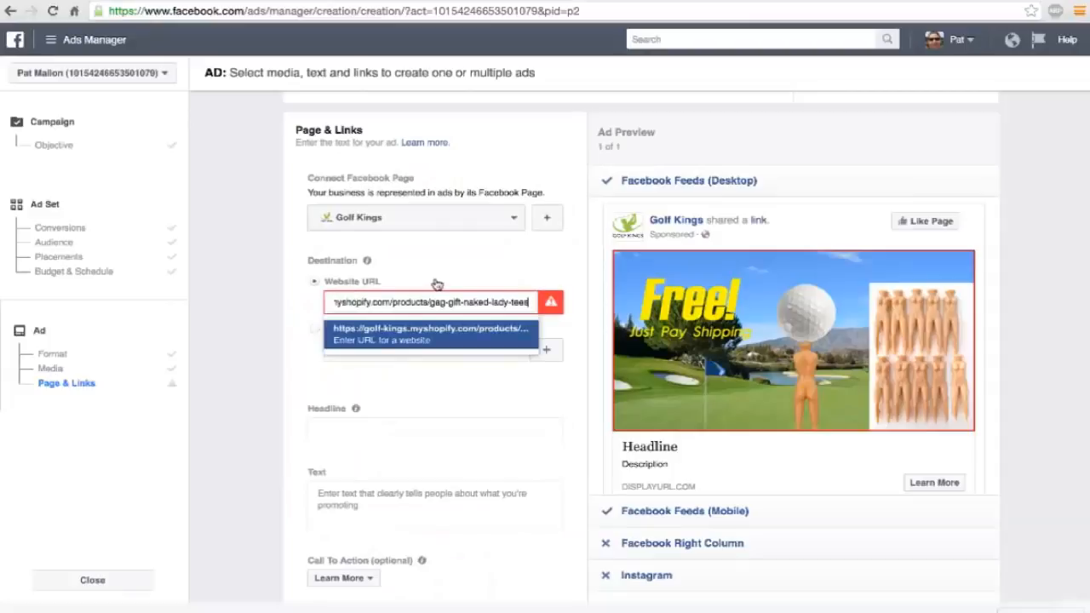
{"action": "left_click", "coordinate": [436, 284]}
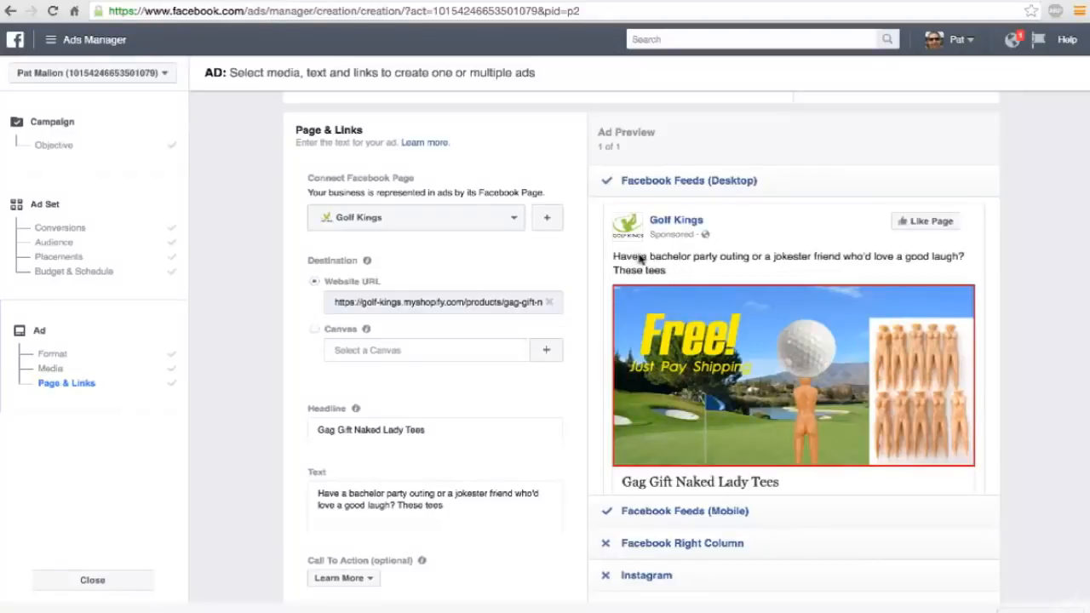
Review the ad's desktop feed preview, including its text, image, headline and link description.
{"action": "scroll", "coordinate": [649, 270], "scroll_direction": "down", "scroll_amount": 2}
{"action": "scroll", "coordinate": [650, 271], "scroll_direction": "up", "scroll_amount": 2}
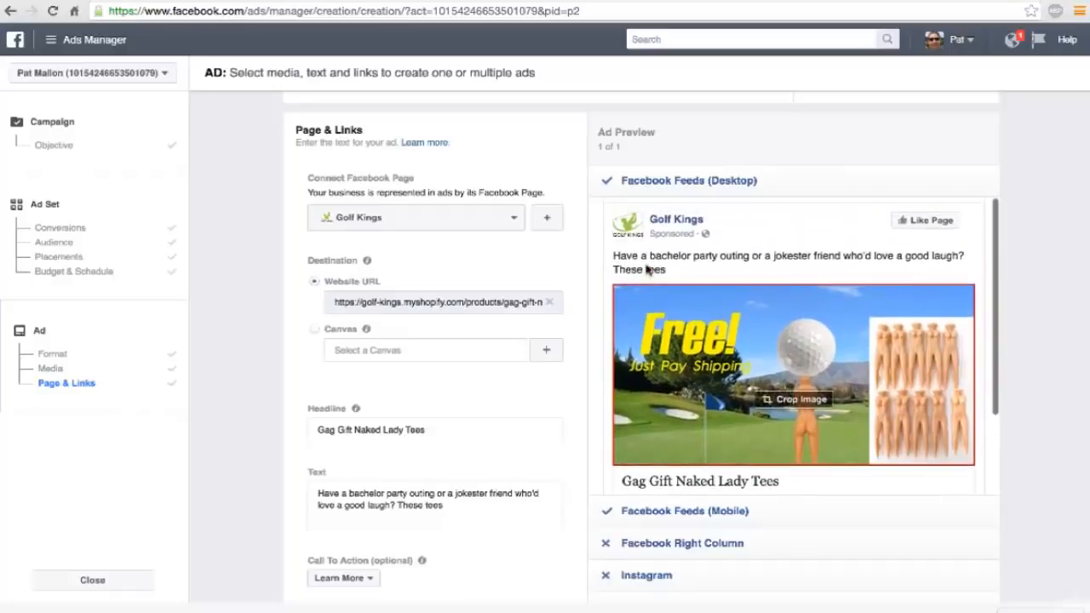
{"action": "scroll", "coordinate": [647, 269], "scroll_direction": "down", "scroll_amount": 2}
{"action": "scroll", "coordinate": [637, 268], "scroll_direction": "up", "scroll_amount": 2}
{"action": "scroll", "coordinate": [620, 268], "scroll_direction": "down", "scroll_amount": 1}
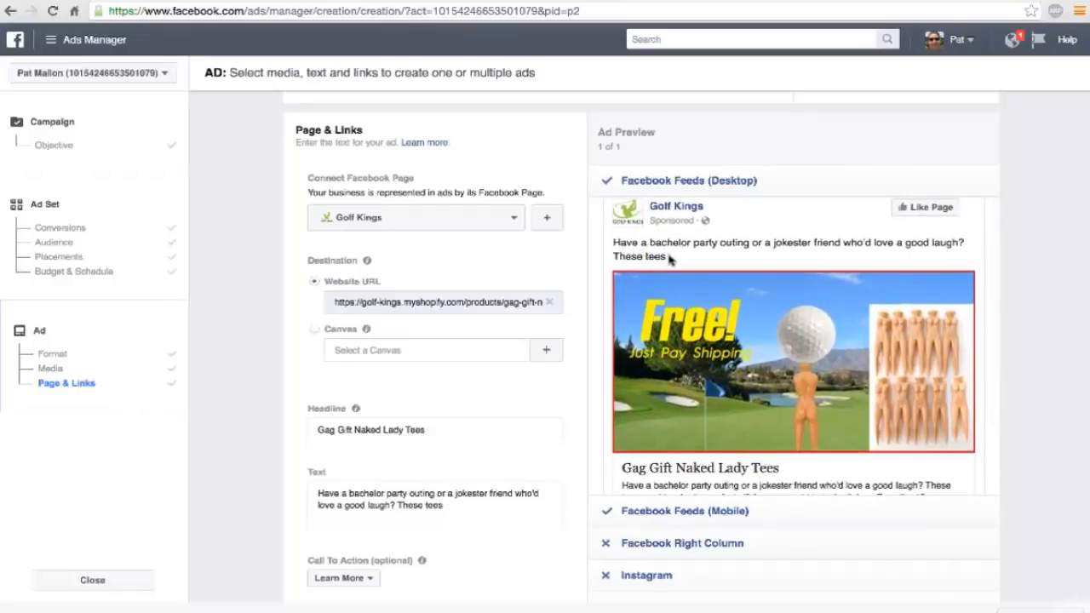
{"action": "scroll", "coordinate": [624, 246], "scroll_direction": "down", "scroll_amount": 2}
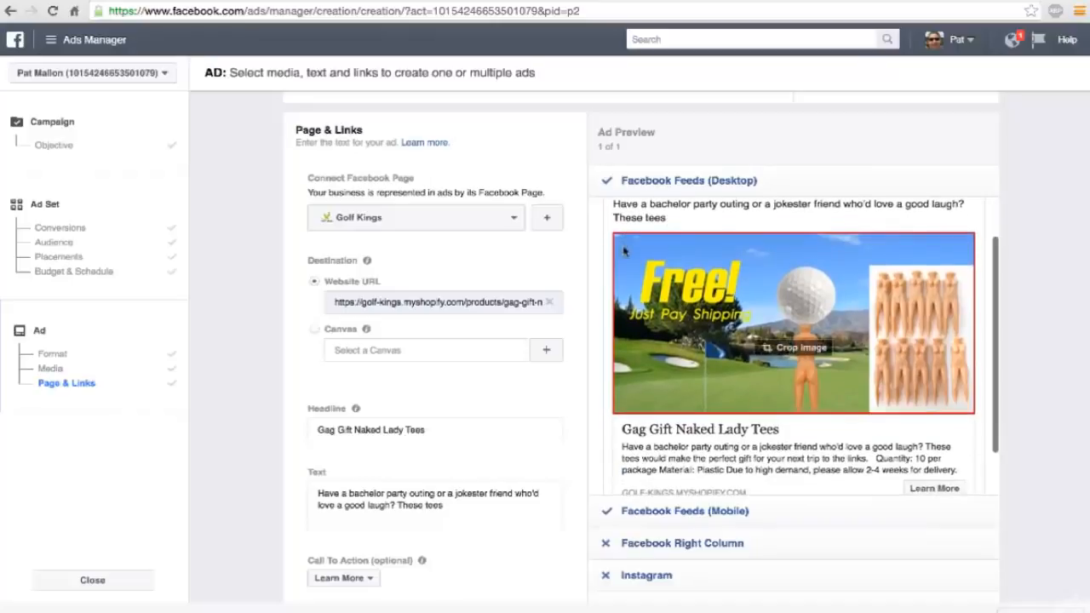
{"action": "scroll", "coordinate": [625, 249], "scroll_direction": "up", "scroll_amount": 2}
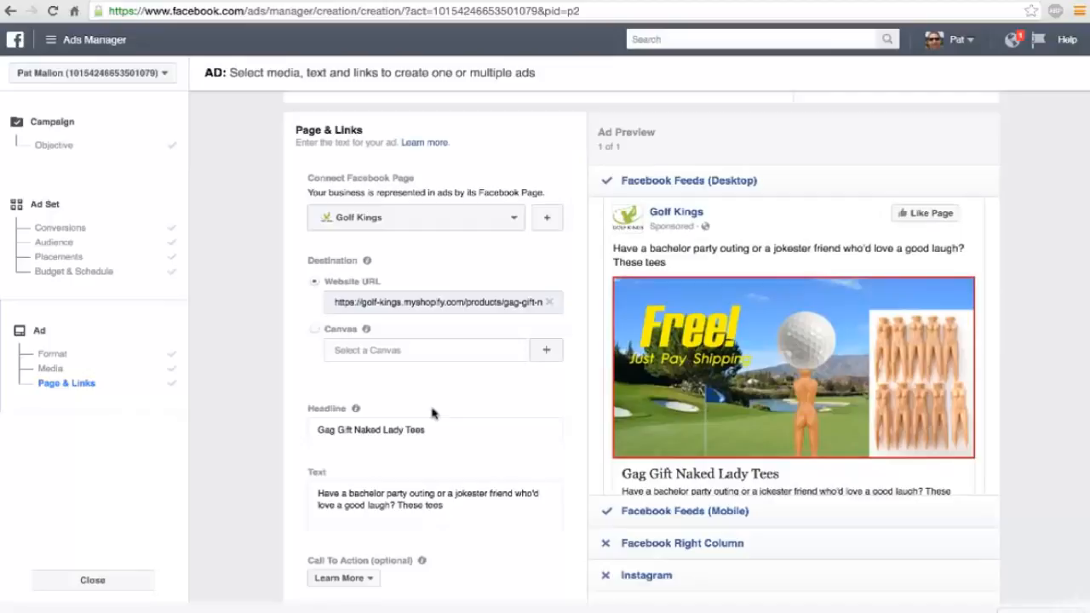
Replace the ad text with "Need a good laugh the next time your on the tee? Grab these novelty tees today for FREE. Just pay the shipping.".
{"action": "double_click", "coordinate": [399, 506]}
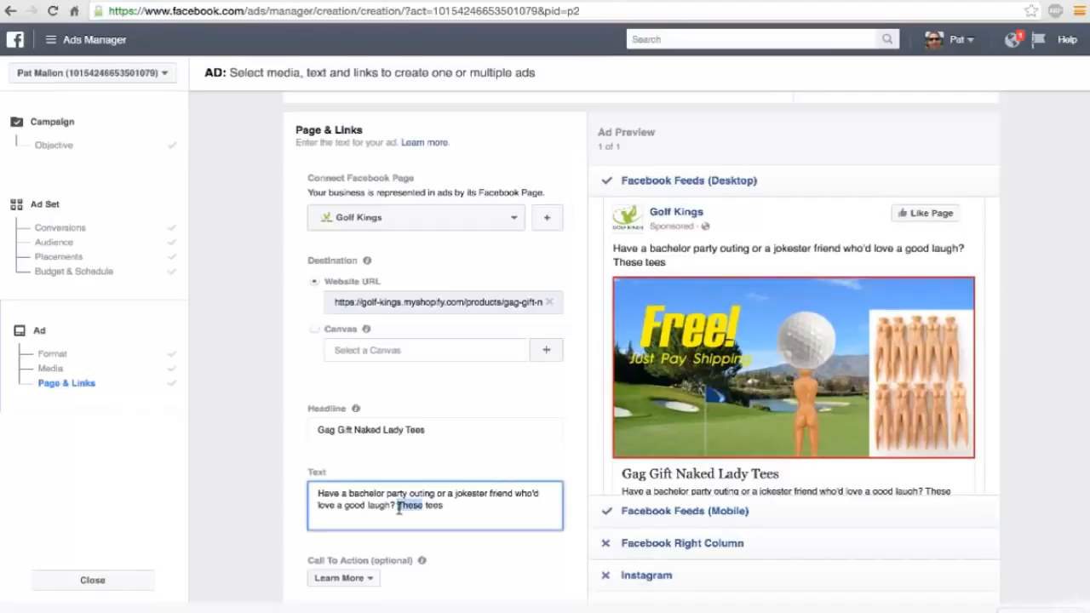
{"action": "triple_click", "coordinate": [399, 506]}
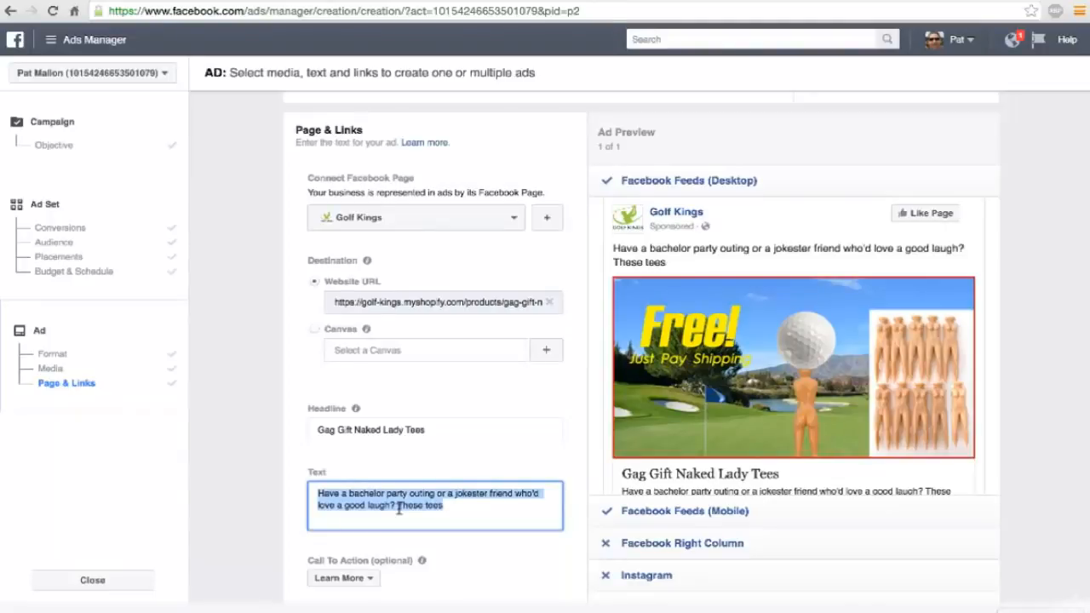
{"action": "type", "text": "Need a good laugh next time"}
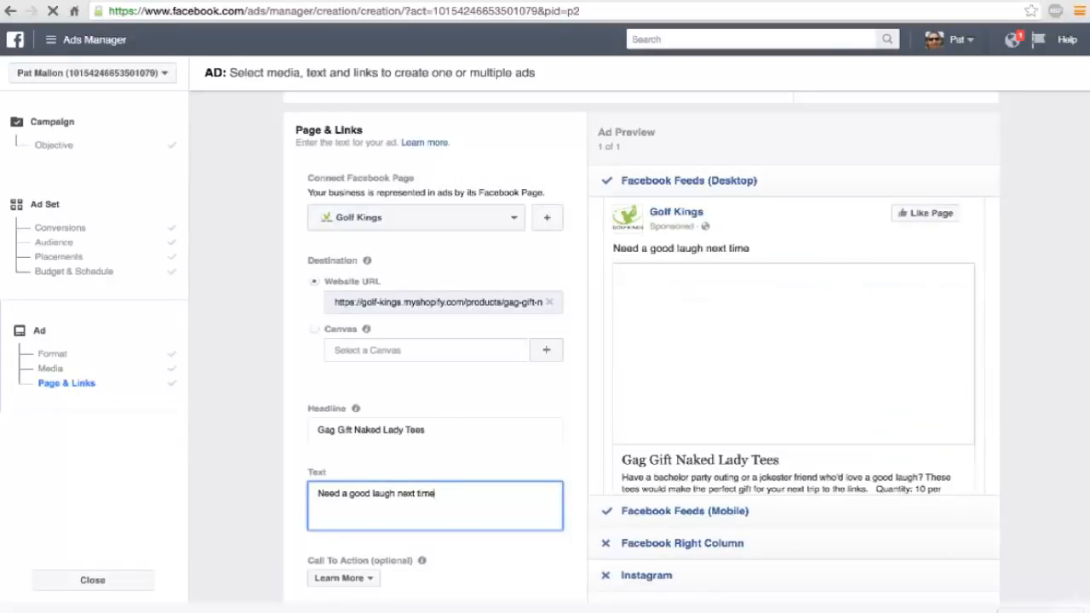
{"action": "key", "text": "BackSpace"}
{"action": "key", "text": "BackSpace"}
{"action": "key", "text": "BackSpace"}
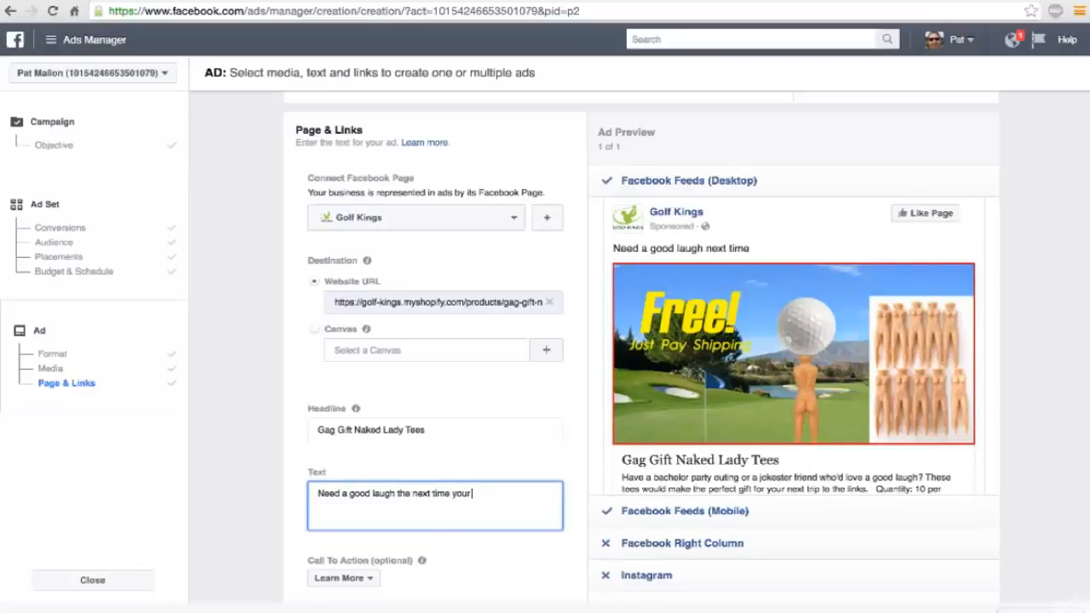
{"action": "type", "text": "on the tee? Grab"}
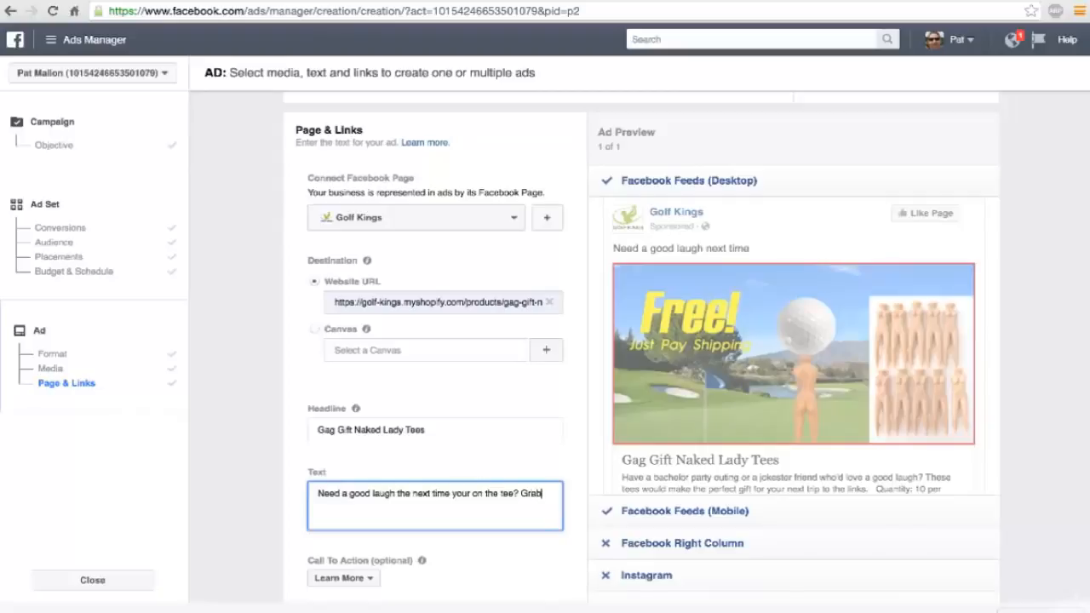
{"action": "type", "text": "hese novelty tees"}
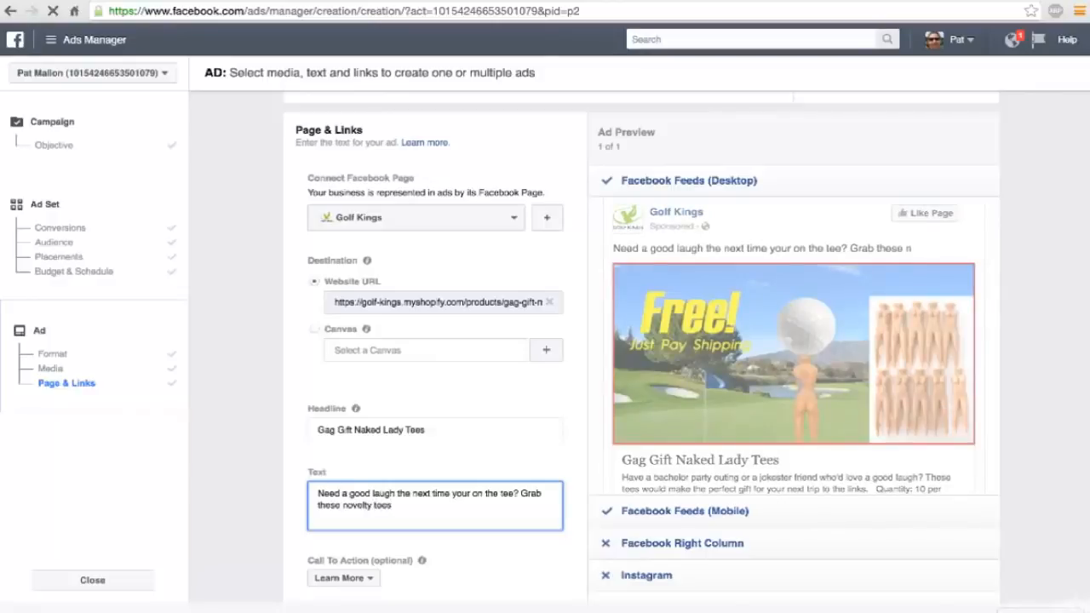
{"action": "type", "text": "today"}
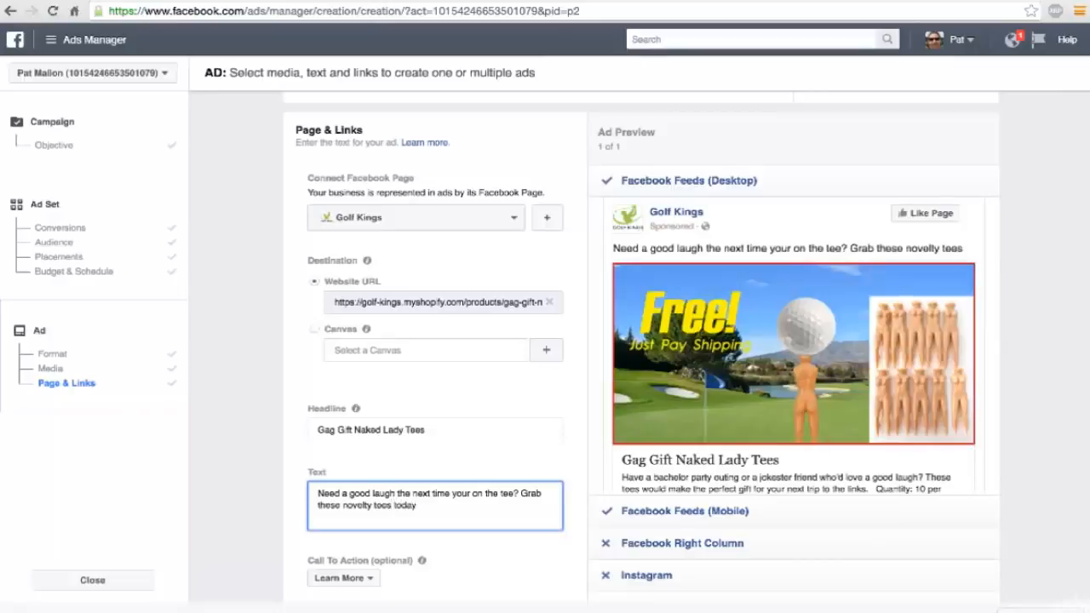
{"action": "type", "text": " for FREE"}
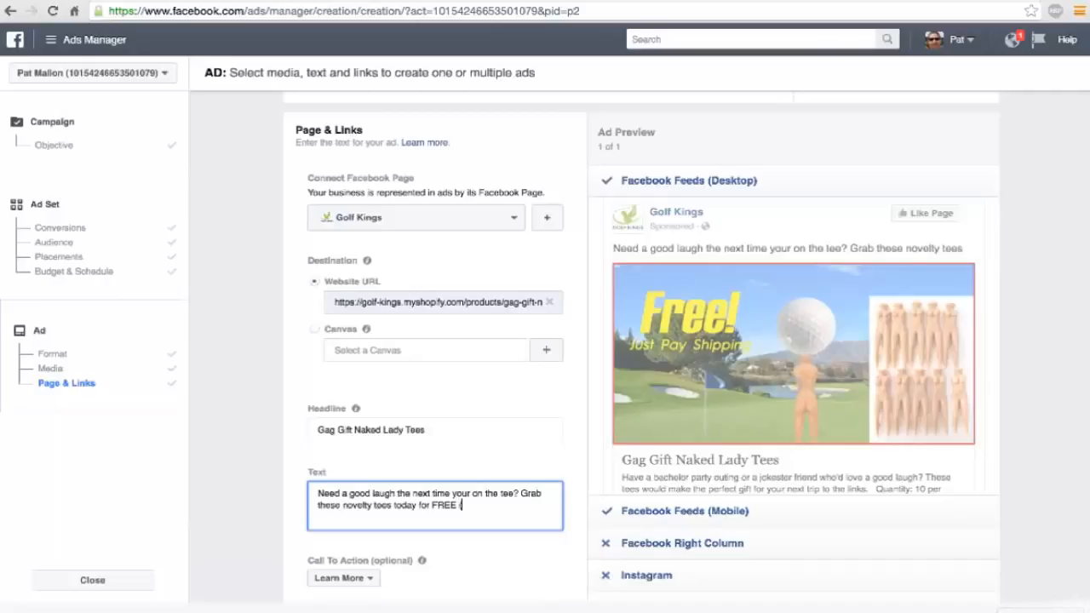
{"action": "type", "text": ". Just pay the shipping."}
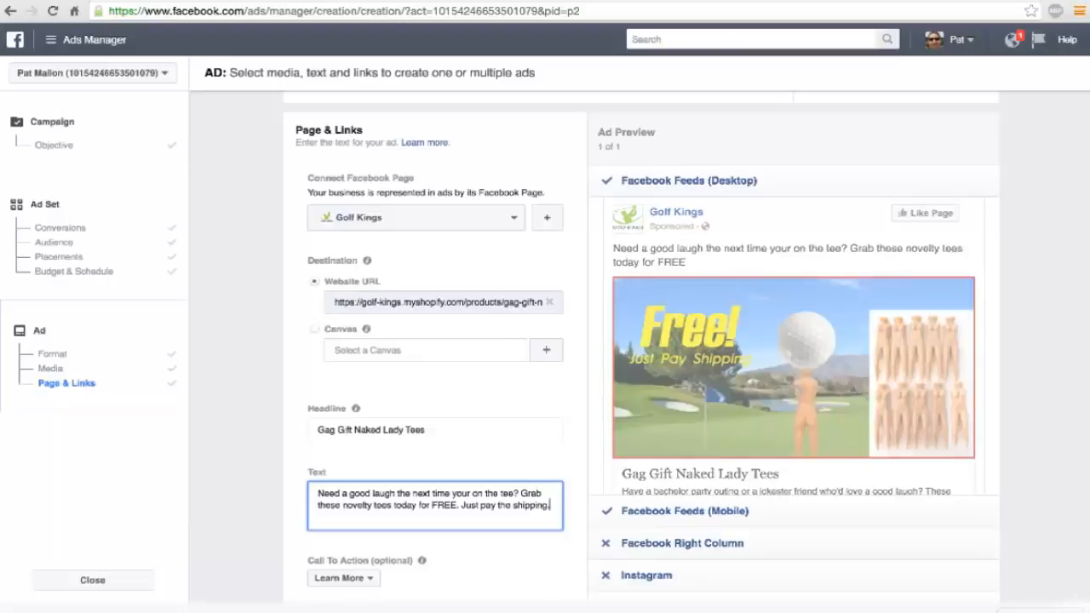
Replace the ad headline with "FREE! Just Pay Shipping".
{"action": "scroll", "coordinate": [405, 478], "scroll_direction": "down", "scroll_amount": 1}
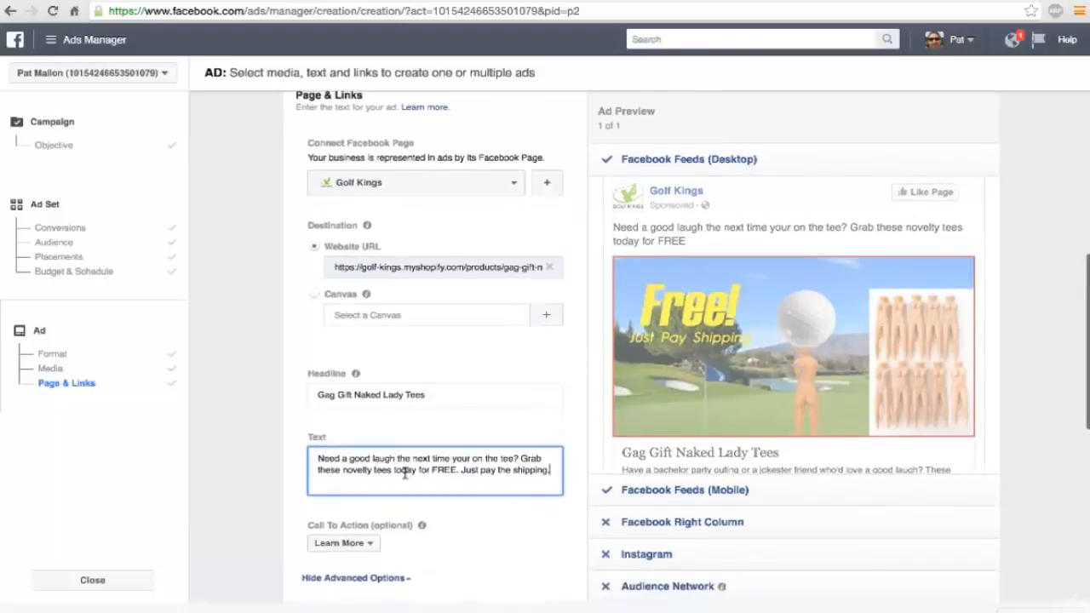
{"action": "triple_click", "coordinate": [381, 389]}
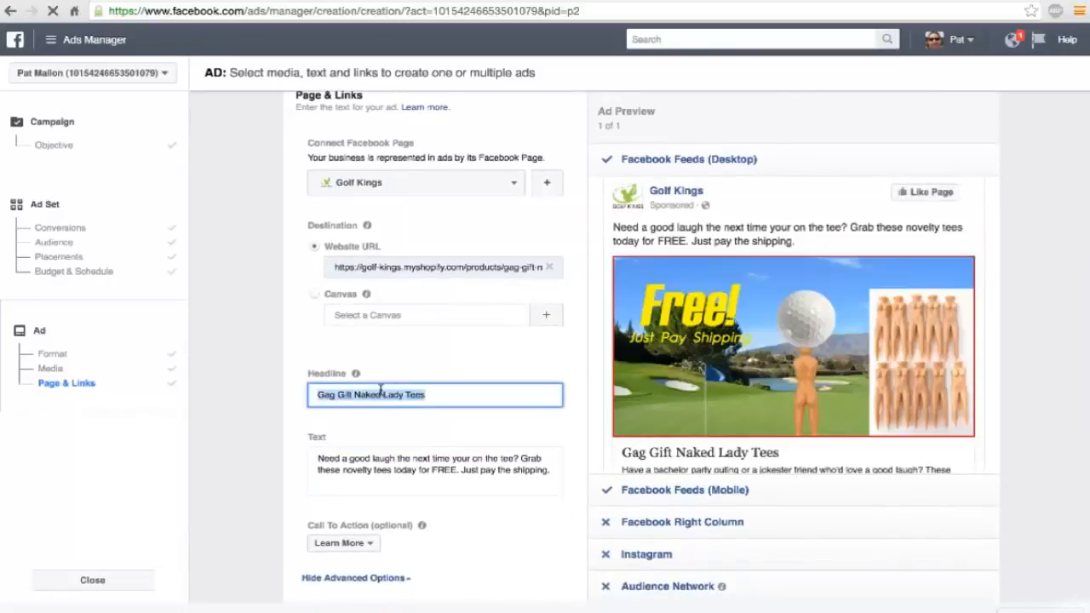
{"action": "type", "text": "FREE"}
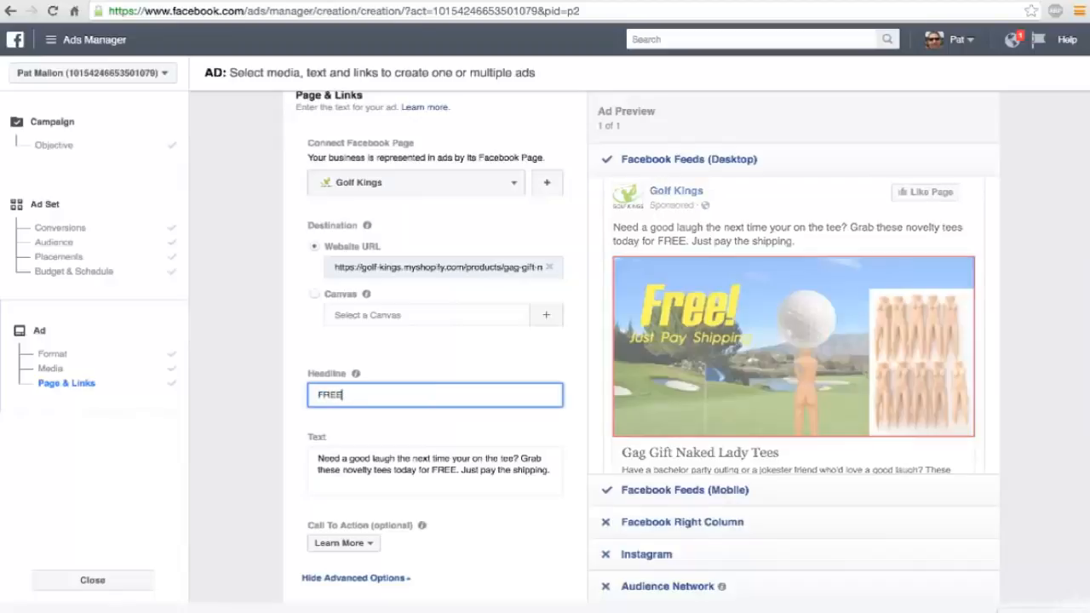
{"action": "type", "text": "! Just"}
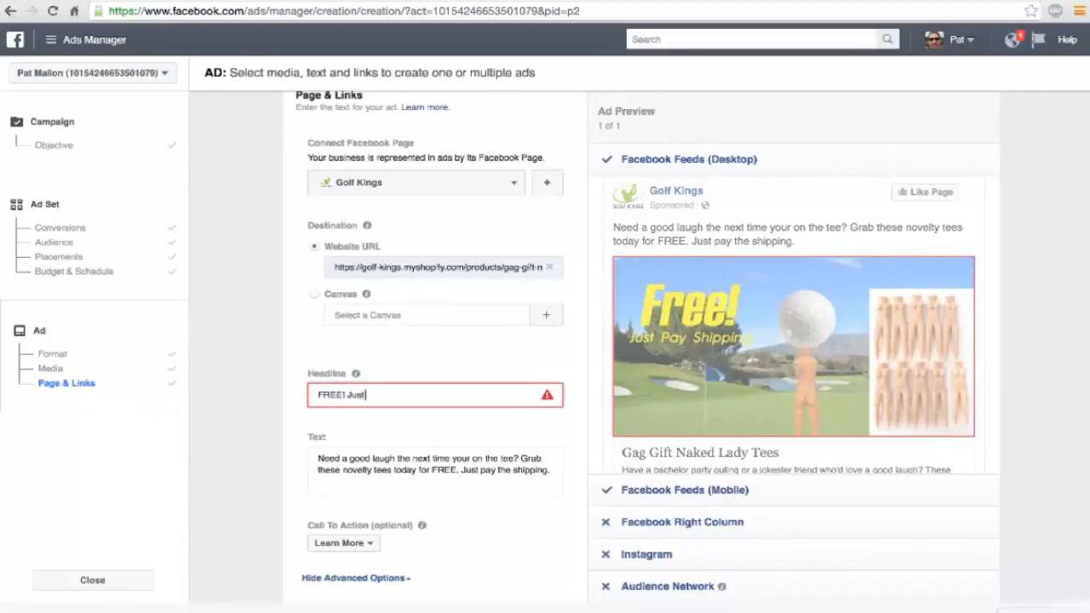
{"action": "type", "text": " Pay Sh"}
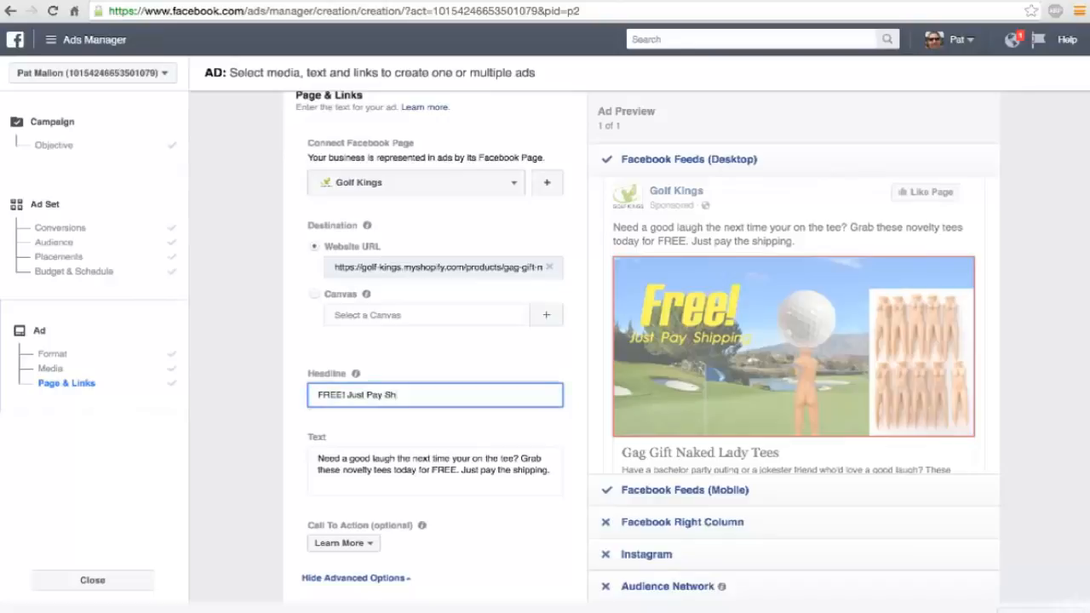
{"action": "type", "text": "ipping"}
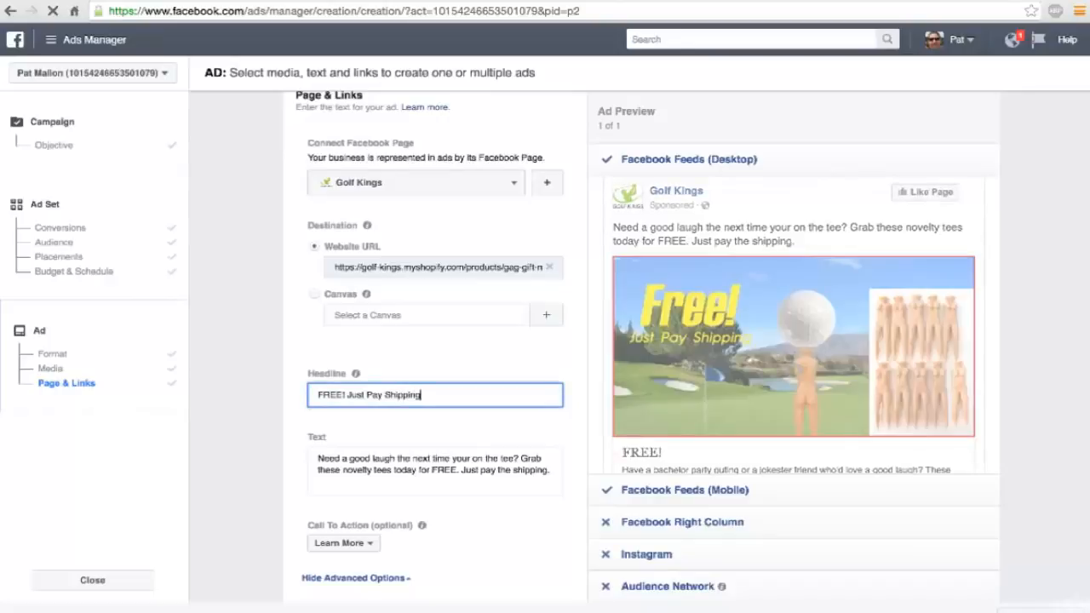
Examine the advanced ad options, the domain in the destination website URL, and the link shown in the desktop feed preview.
{"action": "scroll", "coordinate": [520, 444], "scroll_direction": "down", "scroll_amount": 3}
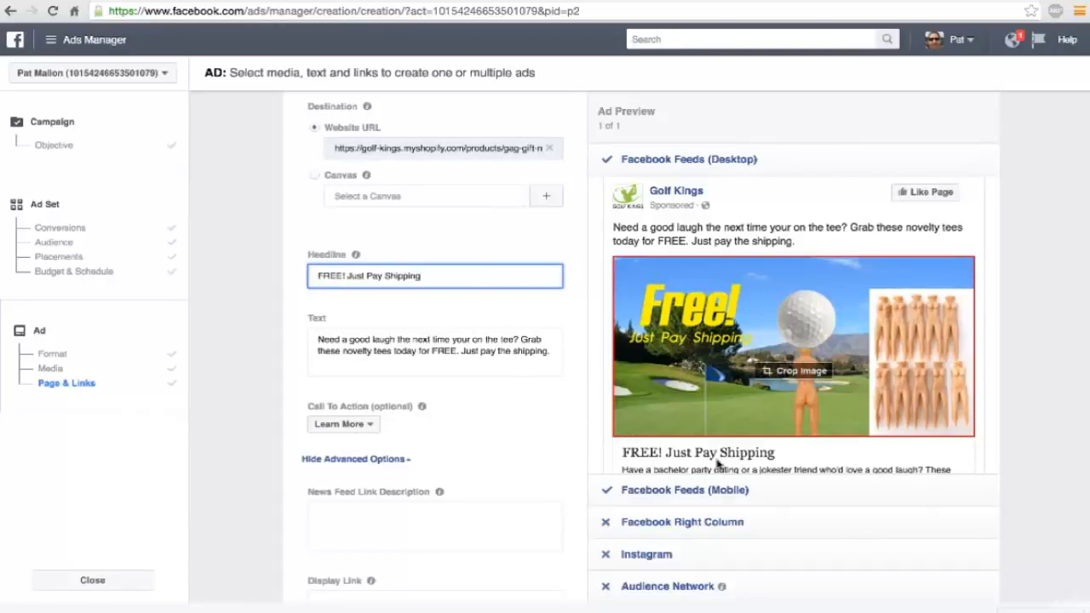
{"action": "scroll", "coordinate": [502, 415], "scroll_direction": "down", "scroll_amount": 2}
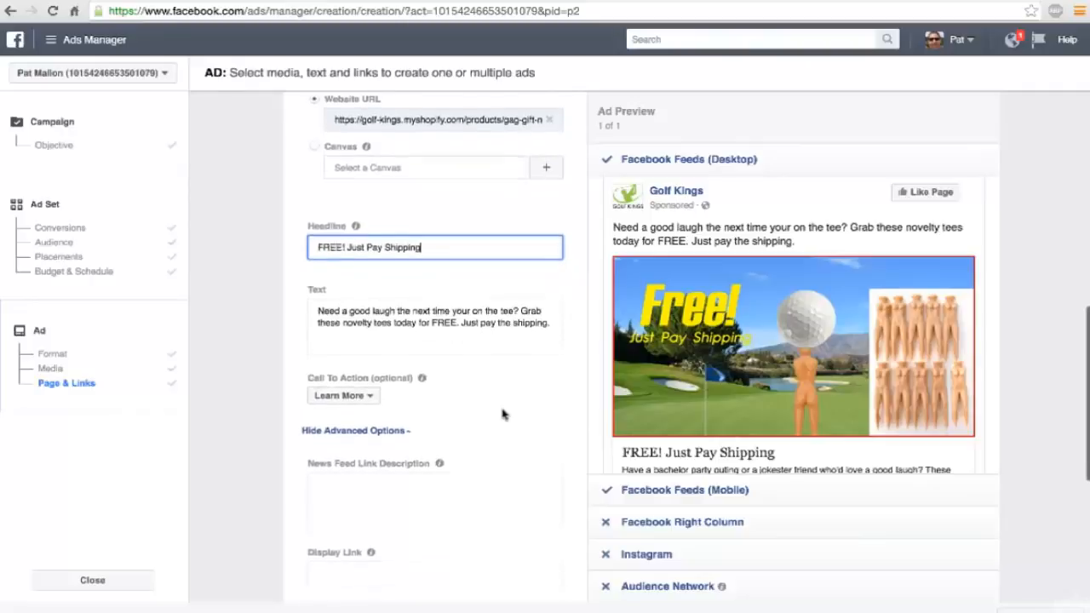
{"action": "scroll", "coordinate": [503, 415], "scroll_direction": "down", "scroll_amount": 4}
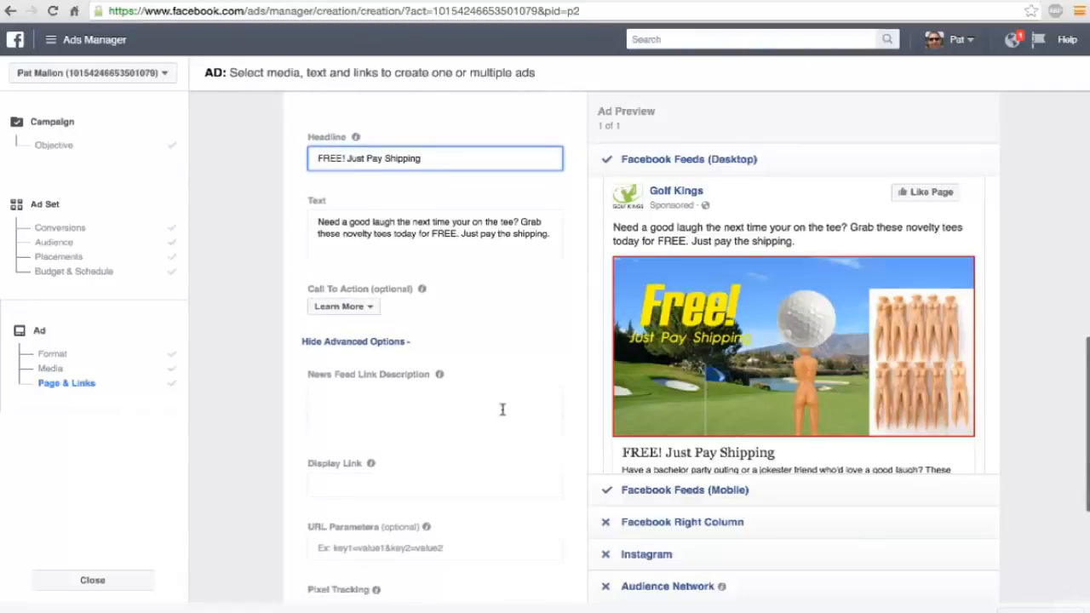
{"action": "scroll", "coordinate": [722, 426], "scroll_direction": "down", "scroll_amount": 3}
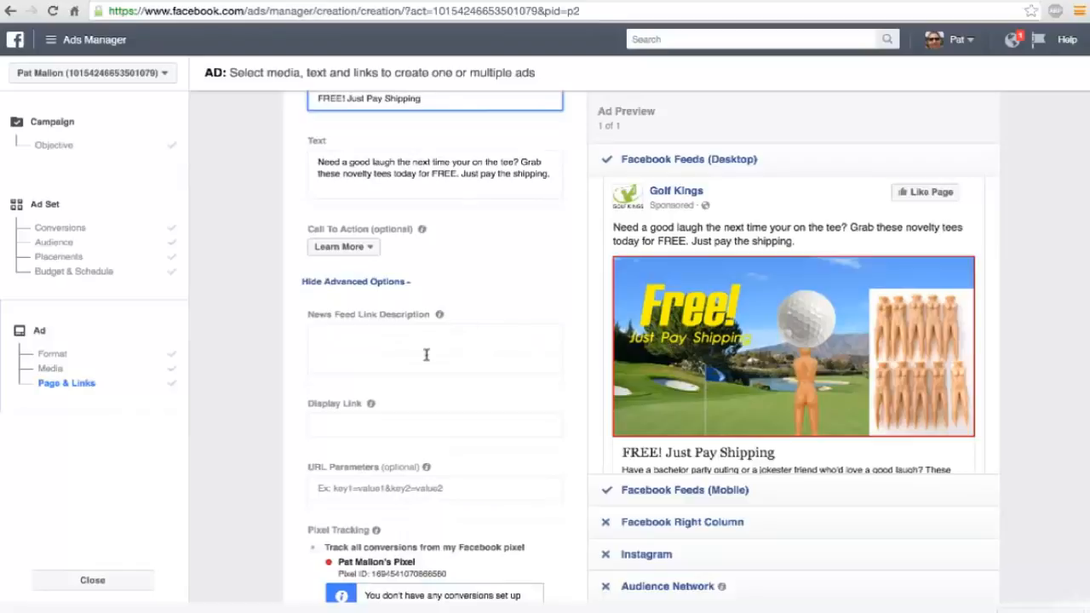
{"action": "scroll", "coordinate": [426, 354], "scroll_direction": "down", "scroll_amount": 3}
{"action": "scroll", "coordinate": [426, 358], "scroll_direction": "up", "scroll_amount": 4}
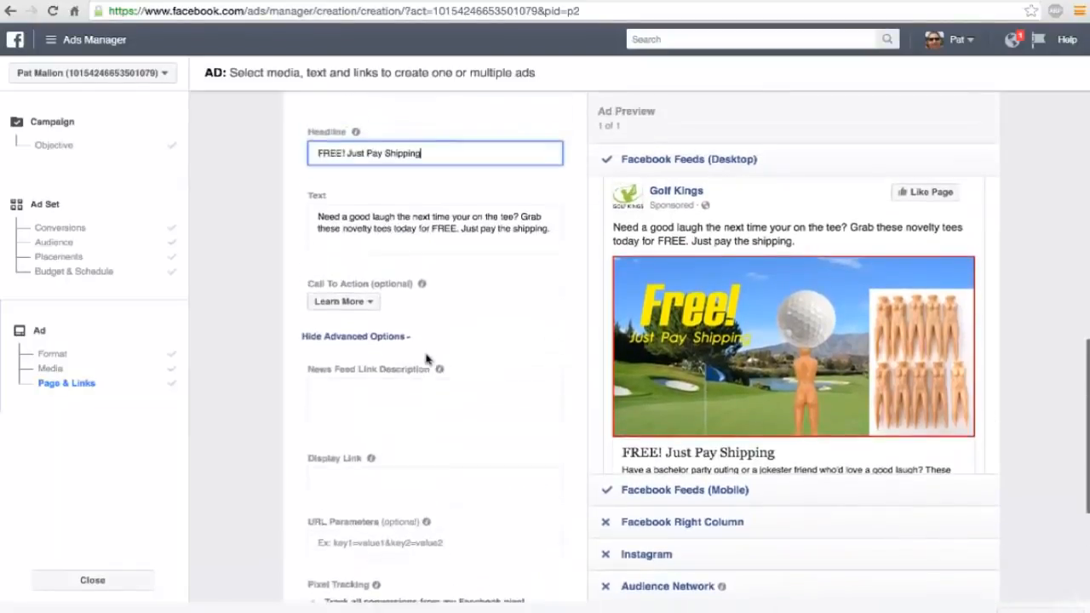
{"action": "scroll", "coordinate": [426, 358], "scroll_direction": "up", "scroll_amount": 4}
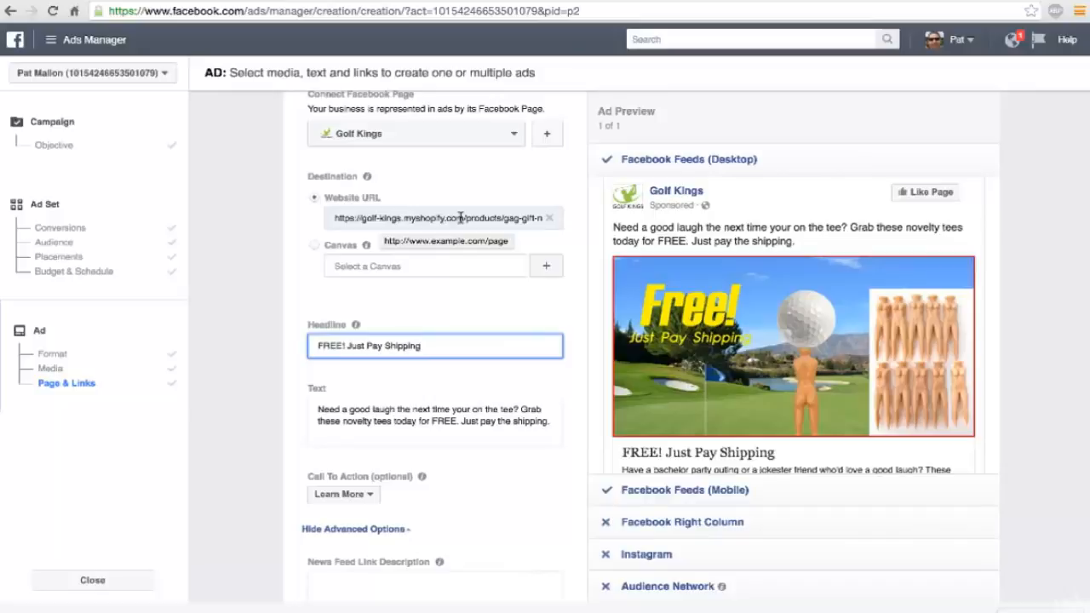
{"action": "left_click_drag", "start_coordinate": [463, 218], "coordinate": [407, 220]}
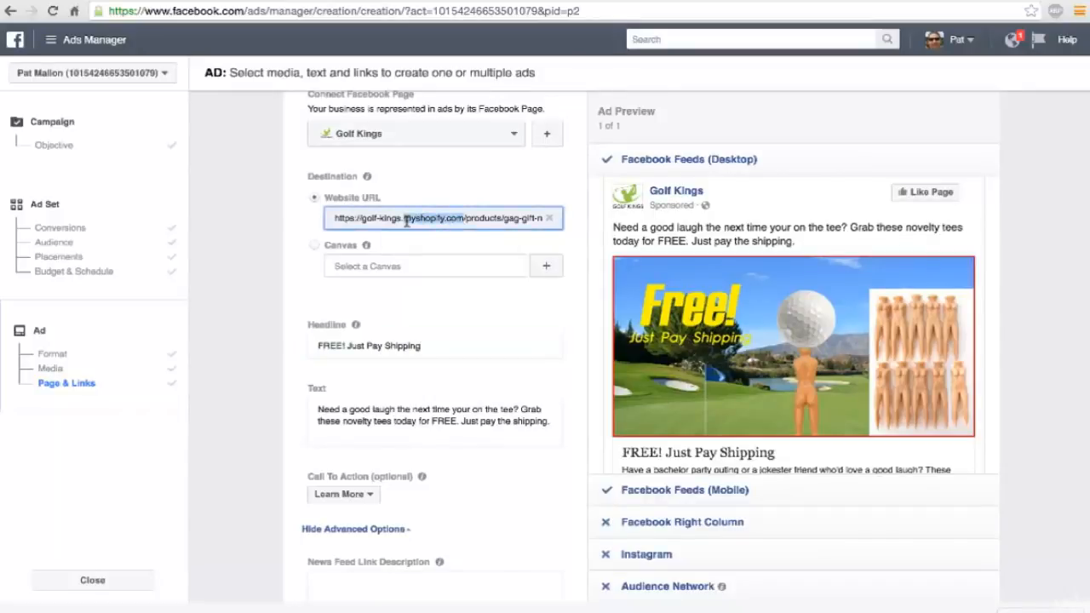
{"action": "scroll", "coordinate": [406, 220], "scroll_direction": "down", "scroll_amount": 4}
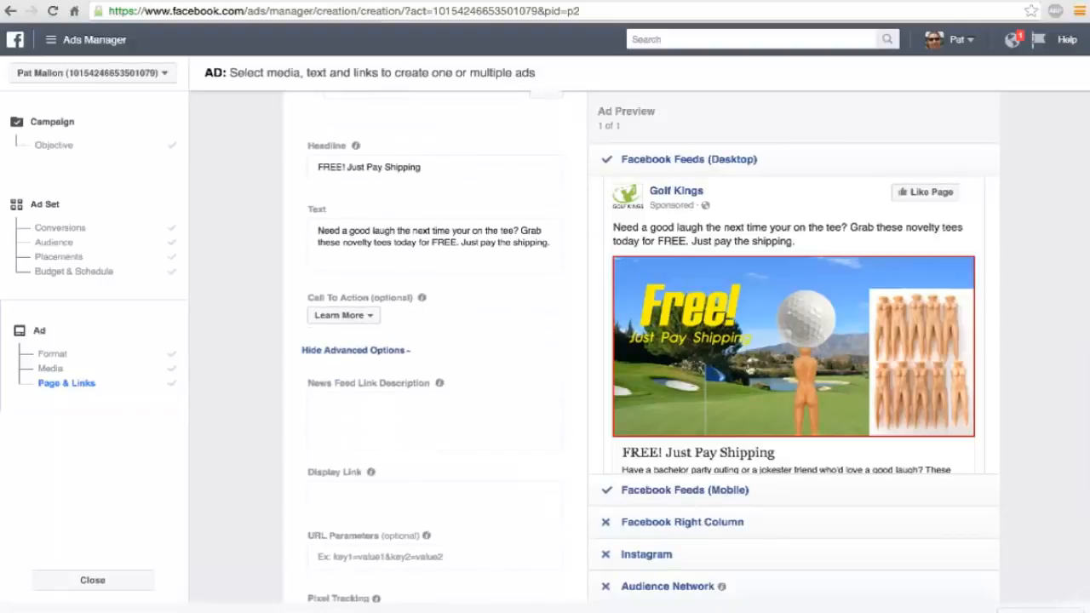
{"action": "scroll", "coordinate": [750, 370], "scroll_direction": "down", "scroll_amount": 2}
{"action": "scroll", "coordinate": [993, 392], "scroll_direction": "down", "scroll_amount": 1}
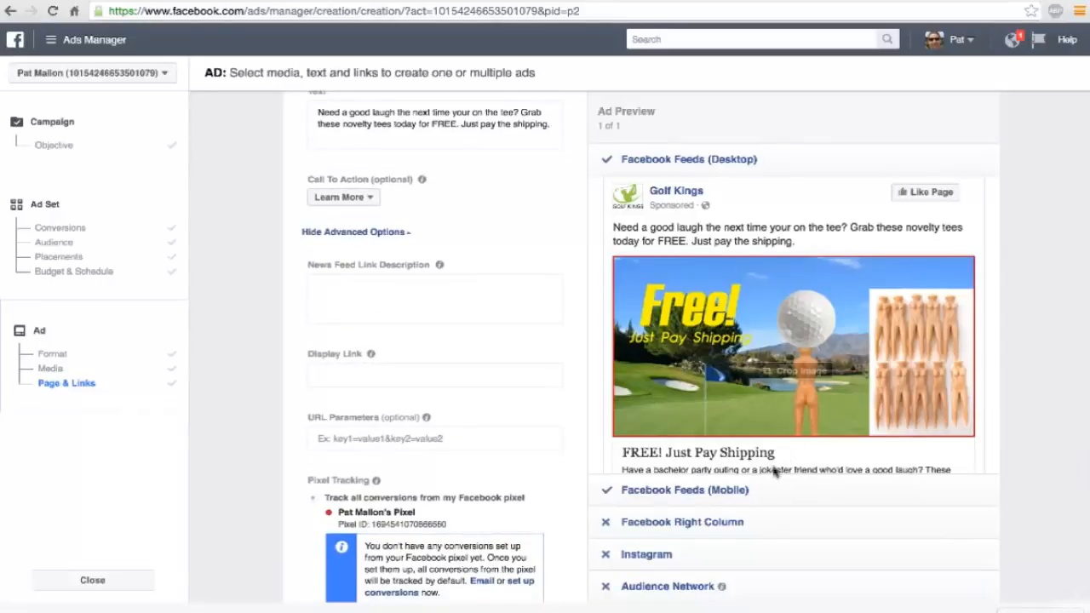
{"action": "scroll", "coordinate": [771, 470], "scroll_direction": "down", "scroll_amount": 3}
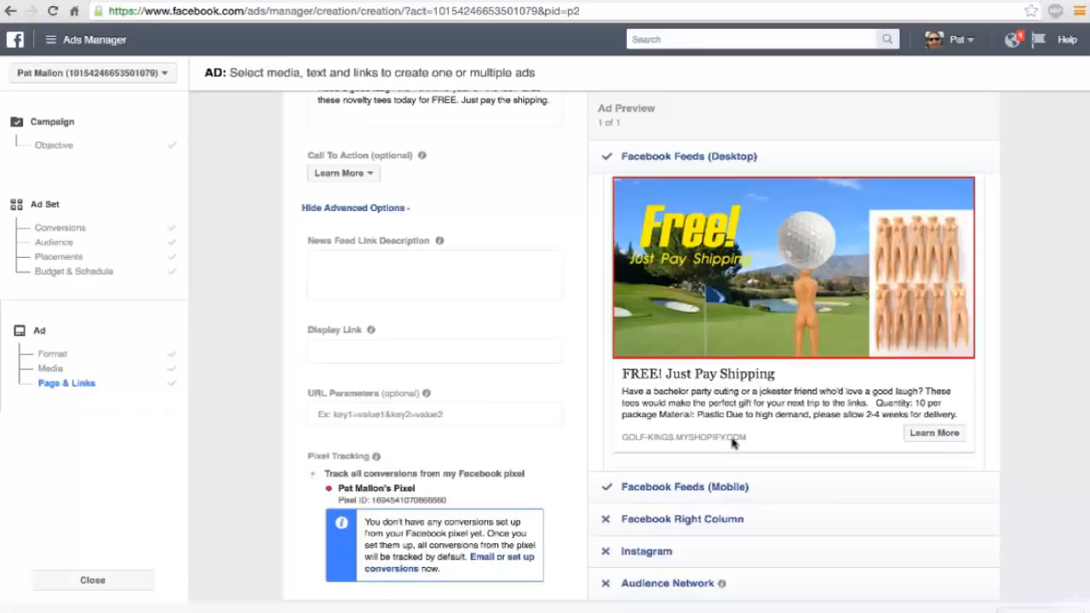
Set the ad's display link to golfkings.com.
{"action": "left_click", "coordinate": [373, 352]}
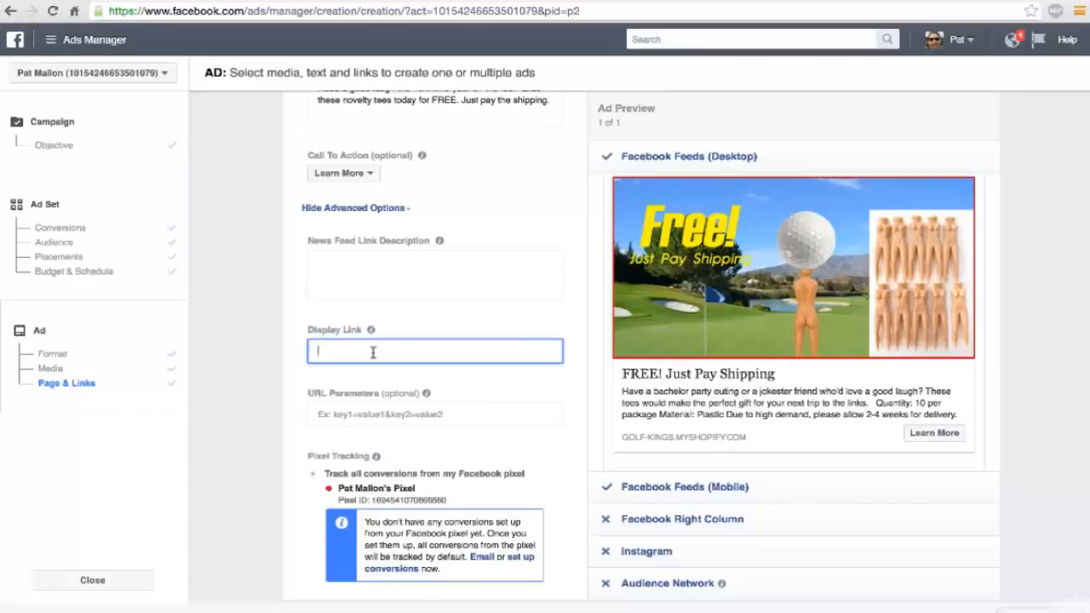
{"action": "type", "text": "golfkings.com"}
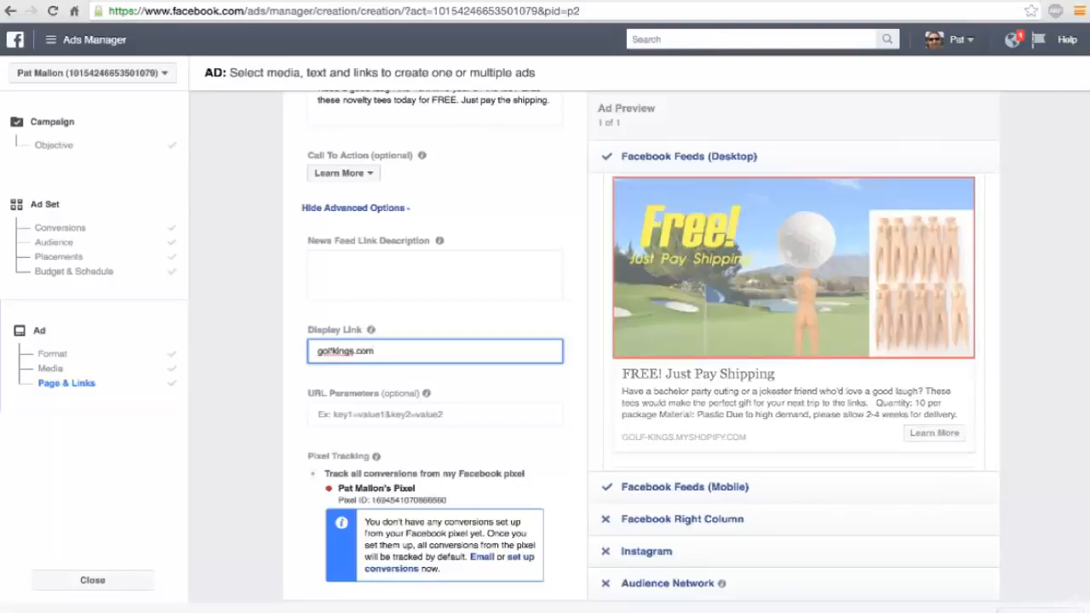
{"action": "key", "text": "Tab"}
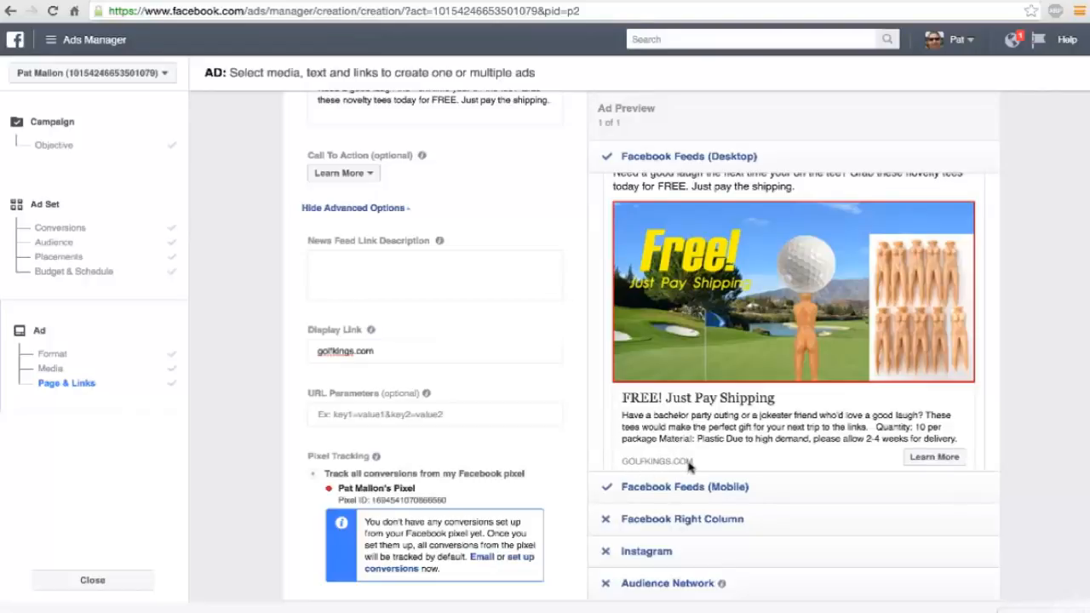
Change the ad's call to action to Shop Now.
{"action": "scroll", "coordinate": [409, 320], "scroll_direction": "up", "scroll_amount": 1}
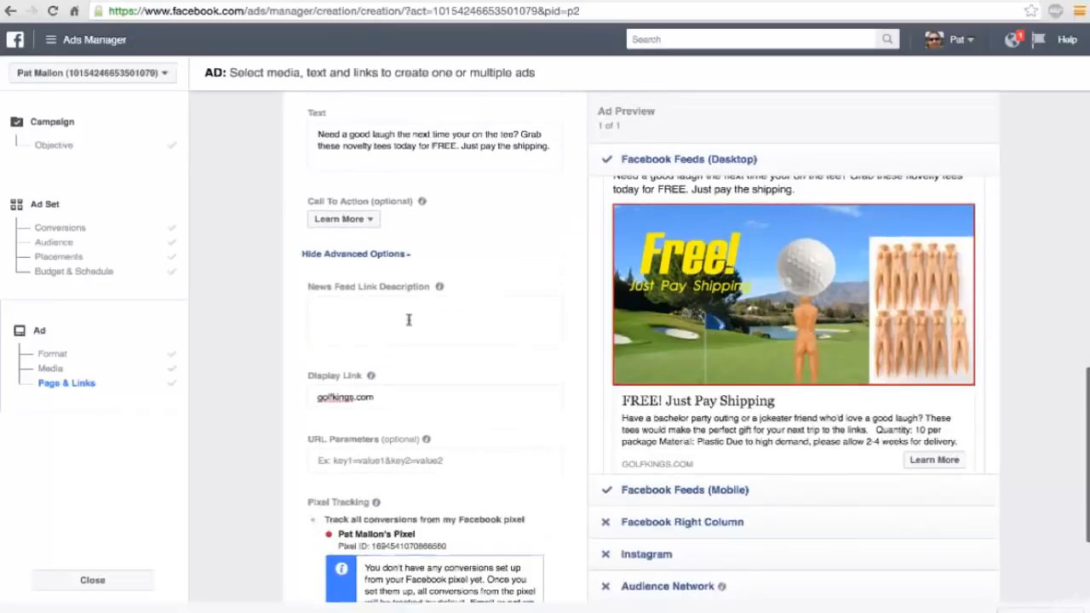
{"action": "left_click", "coordinate": [354, 224]}
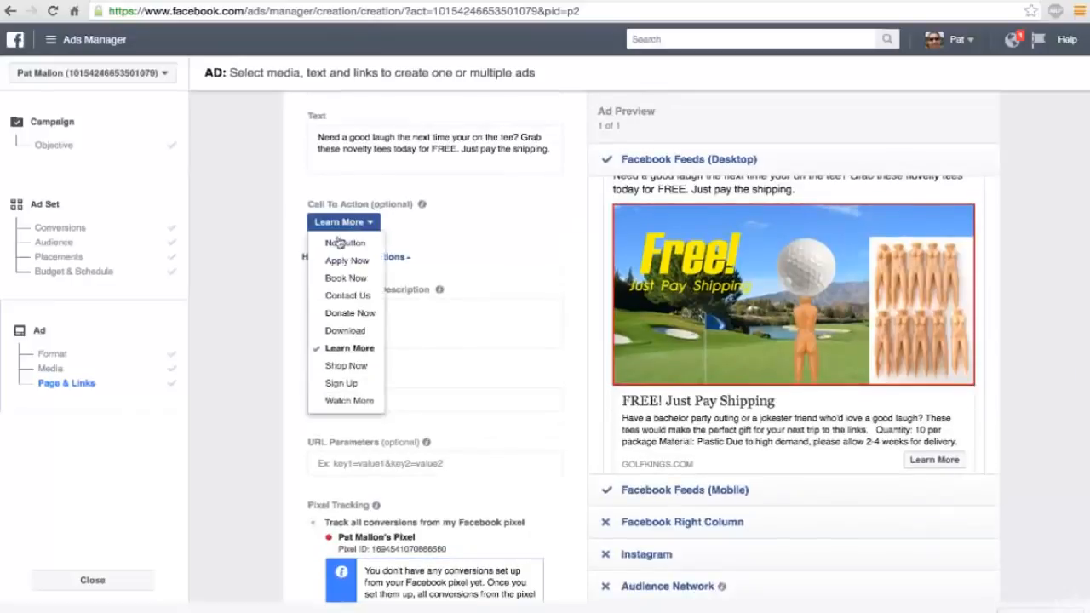
{"action": "left_click", "coordinate": [348, 366]}
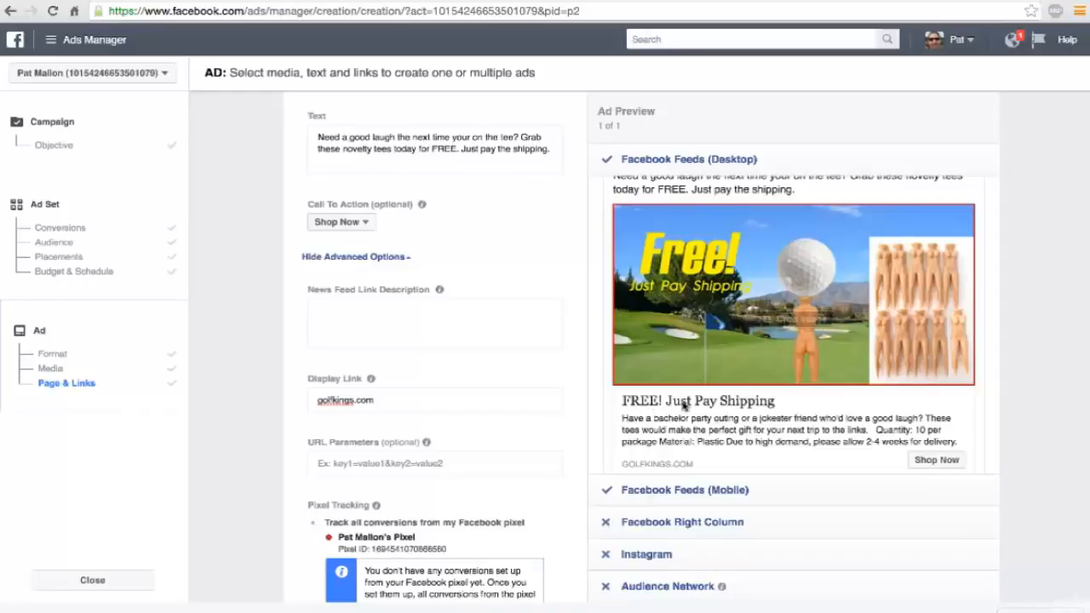
Enter "The perfect gag gift for the fun-loving golfers you know!" as the ad's News Feed link description.
{"action": "scroll", "coordinate": [543, 391], "scroll_direction": "up", "scroll_amount": 1}
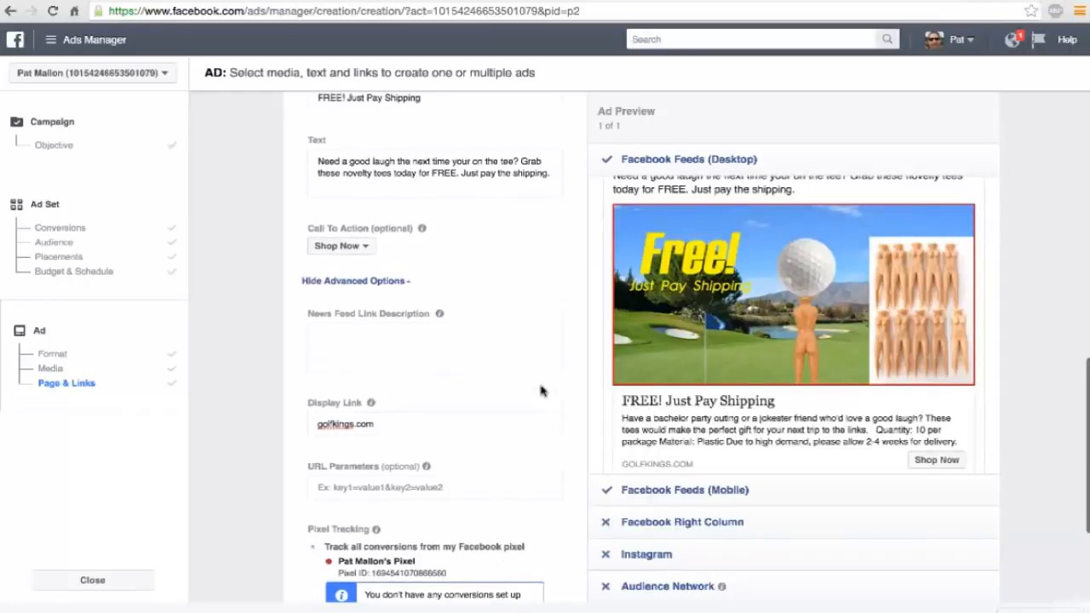
{"action": "scroll", "coordinate": [543, 391], "scroll_direction": "down", "scroll_amount": 1}
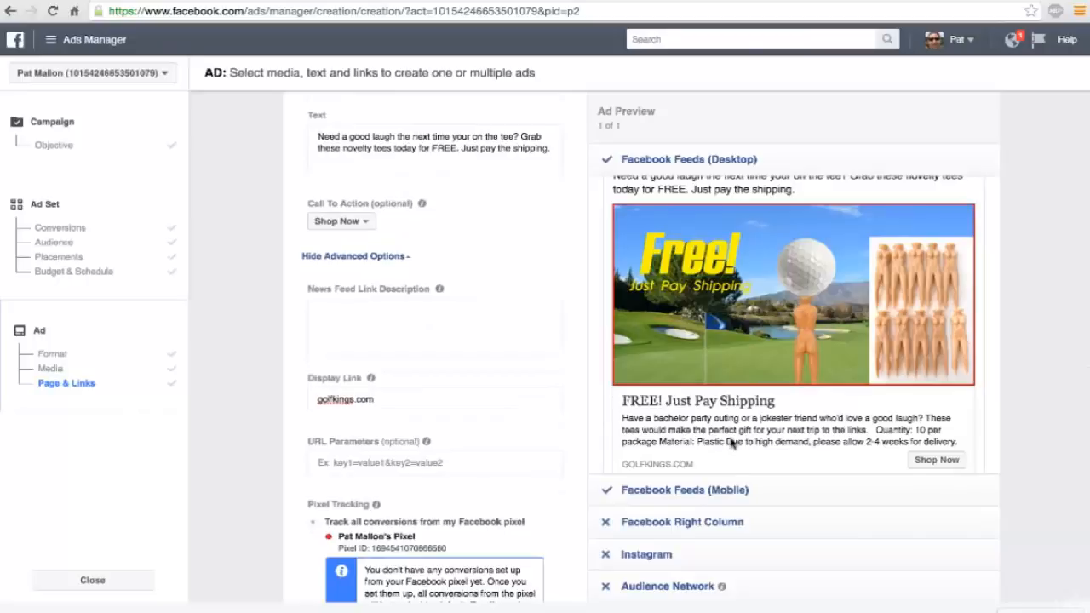
{"action": "scroll", "coordinate": [475, 389], "scroll_direction": "down", "scroll_amount": 2}
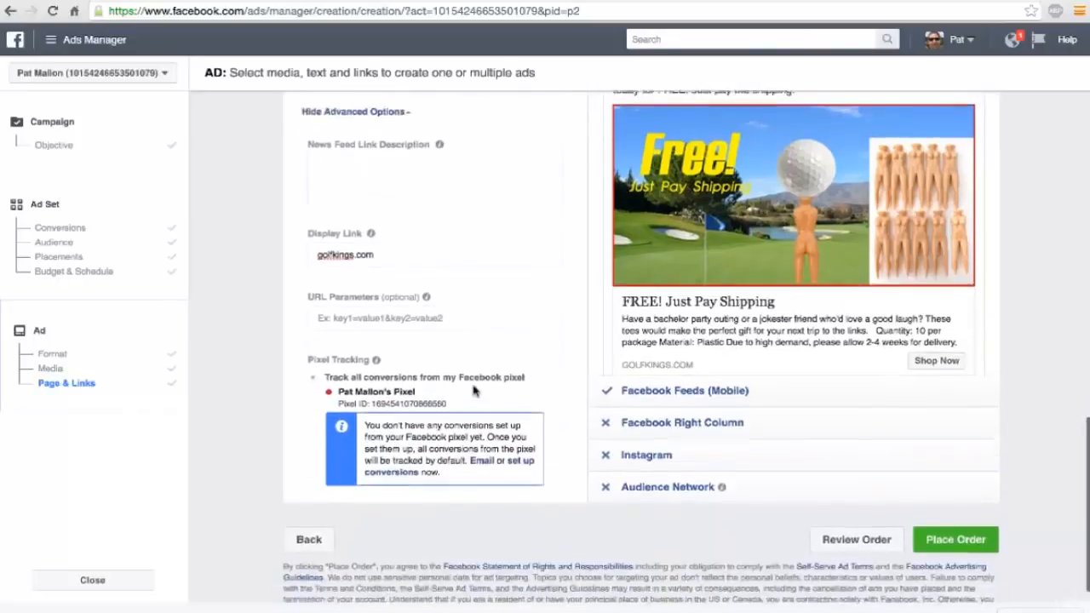
{"action": "scroll", "coordinate": [475, 389], "scroll_direction": "up", "scroll_amount": 1}
{"action": "scroll", "coordinate": [456, 334], "scroll_direction": "up", "scroll_amount": 1}
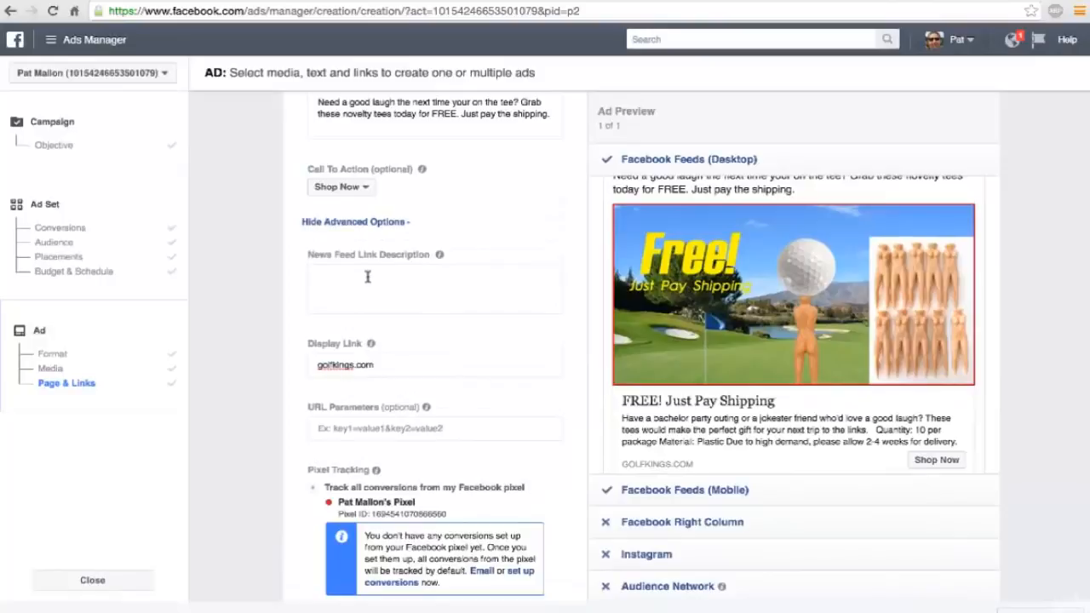
{"action": "left_click", "coordinate": [368, 277]}
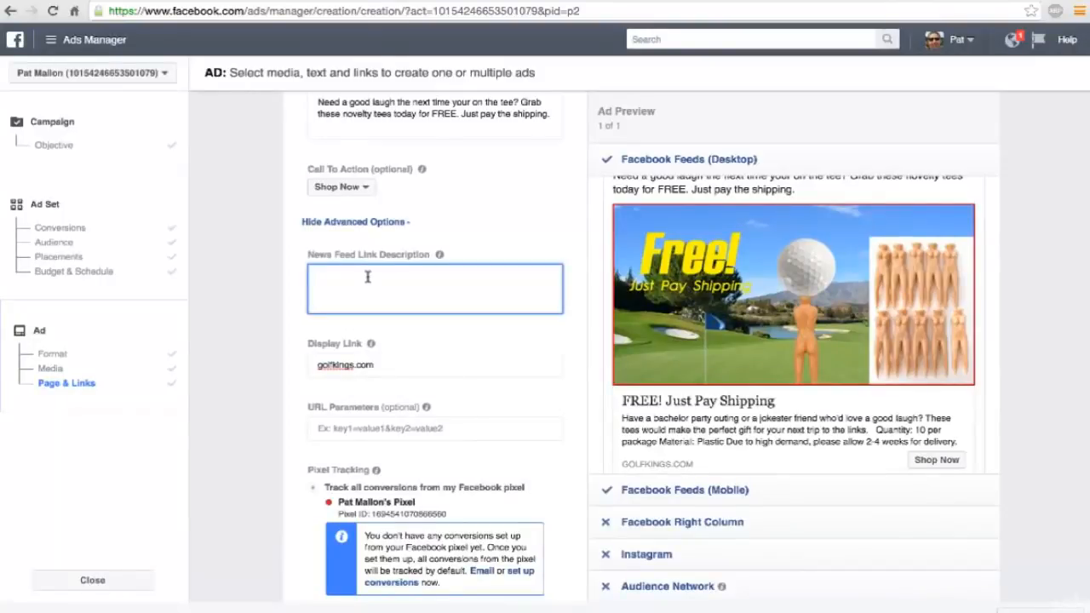
{"action": "type", "text": "The perfect gift for"}
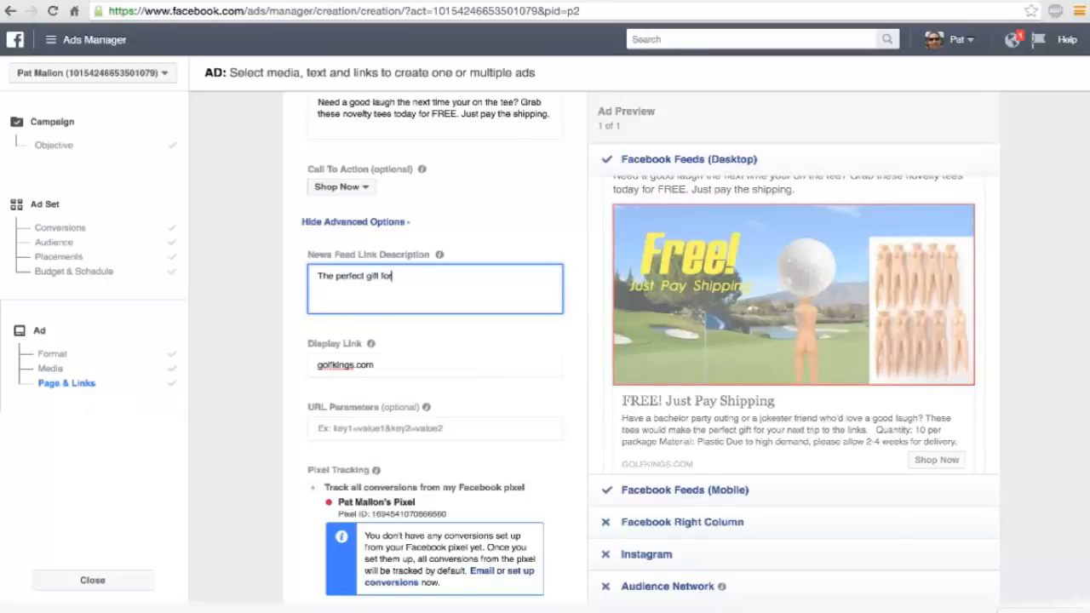
{"action": "key", "text": "BackSpace"}
{"action": "key", "text": "BackSpace"}
{"action": "key", "text": "BackSpace"}
{"action": "key", "text": "BackSpace"}
{"action": "key", "text": "BackSpace"}
{"action": "key", "text": "BackSpace"}
{"action": "key", "text": "BackSpace"}
{"action": "type", "text": "ag"}
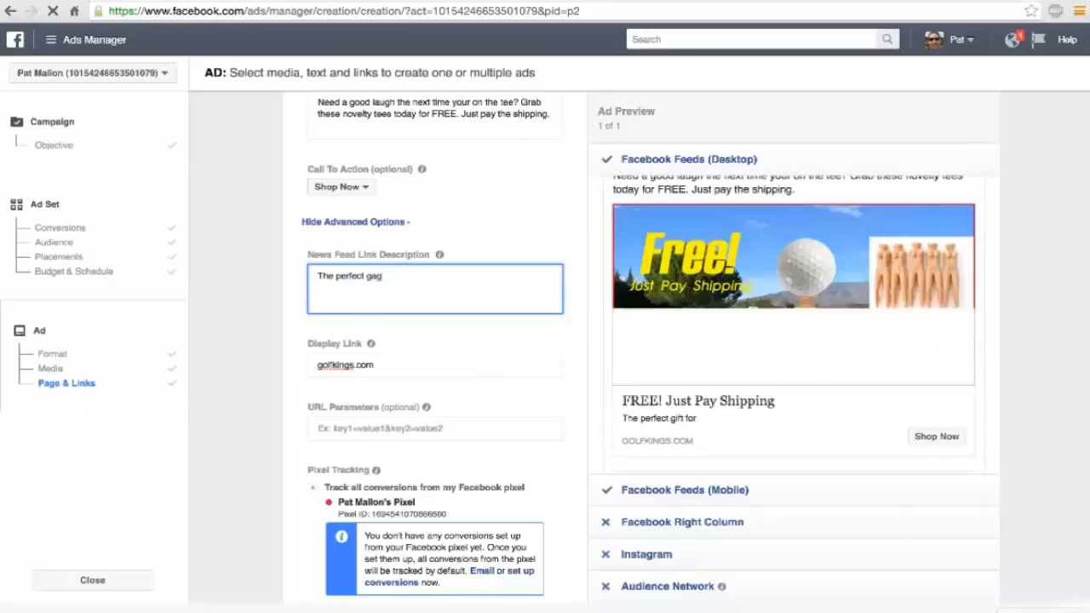
{"action": "type", "text": " gift!"}
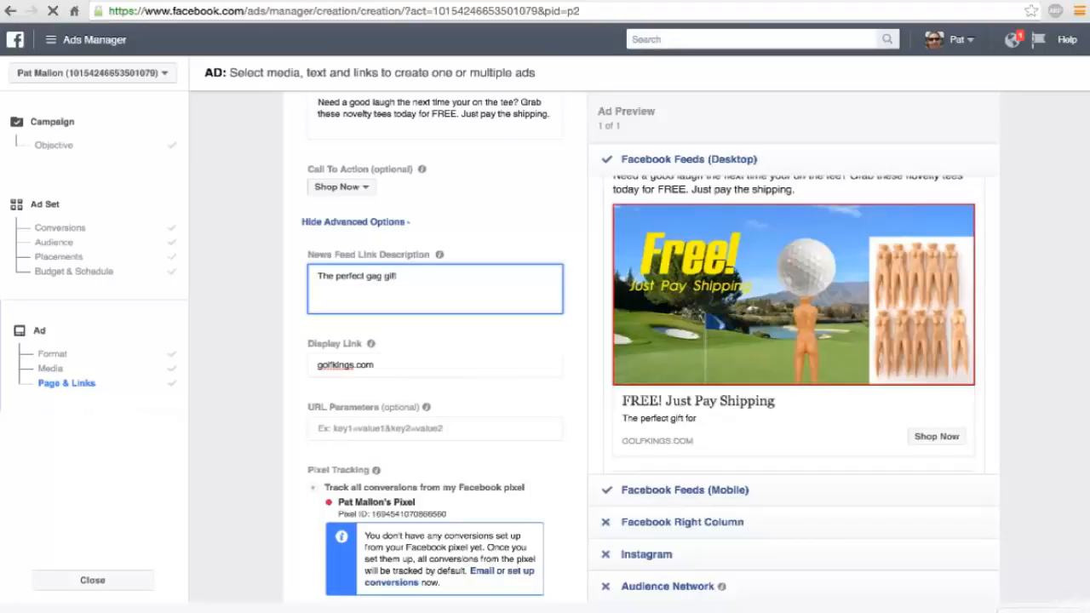
{"action": "key", "text": "BackSpace"}
{"action": "type", "text": "for"}
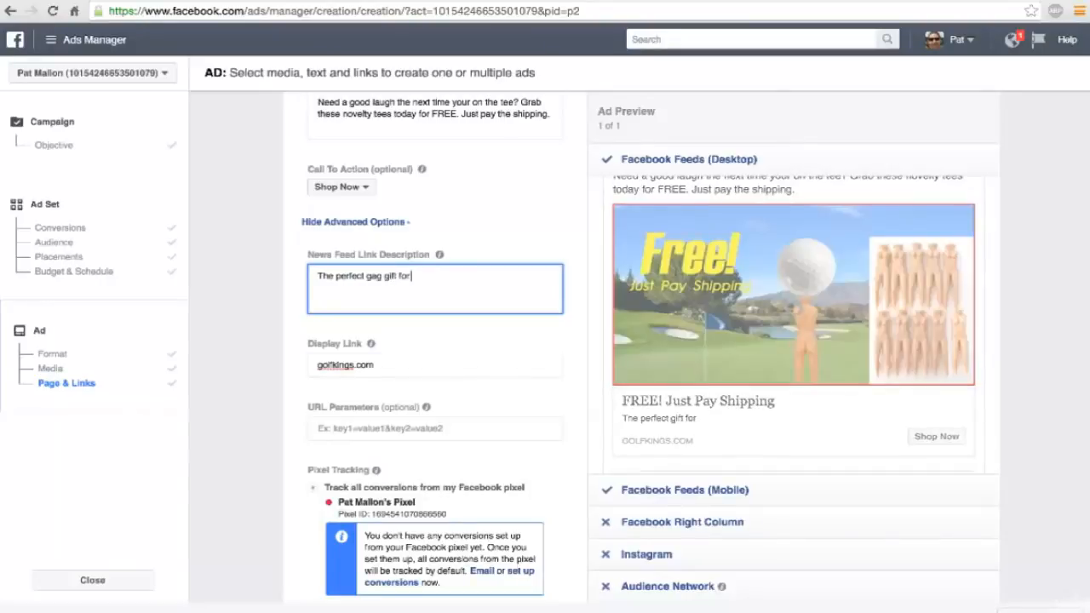
{"action": "type", "text": " the"}
{"action": "type", "text": " f"}
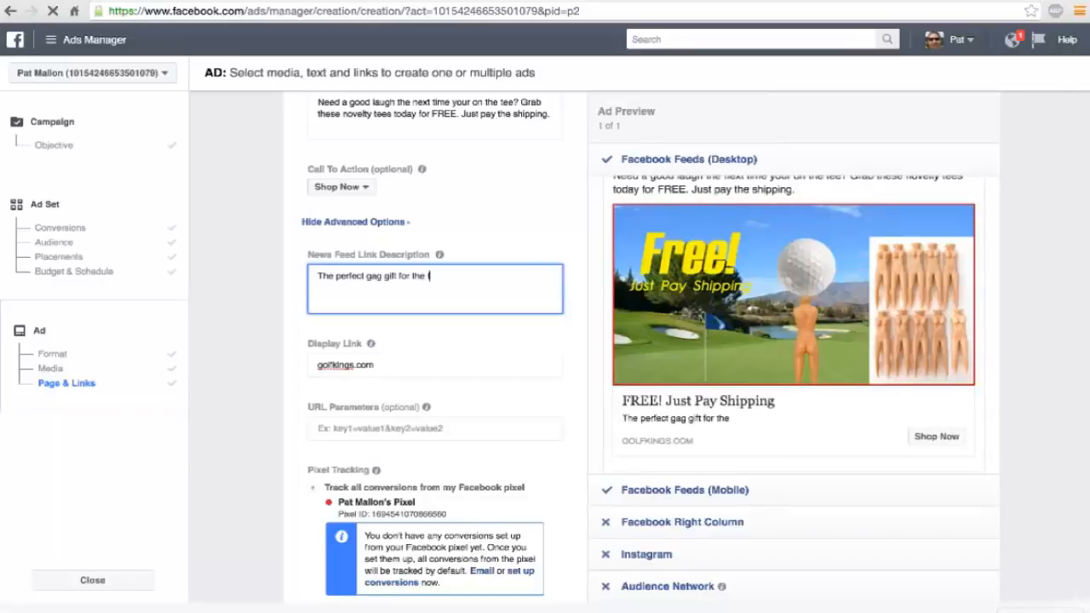
{"action": "type", "text": "un-loving golfers "}
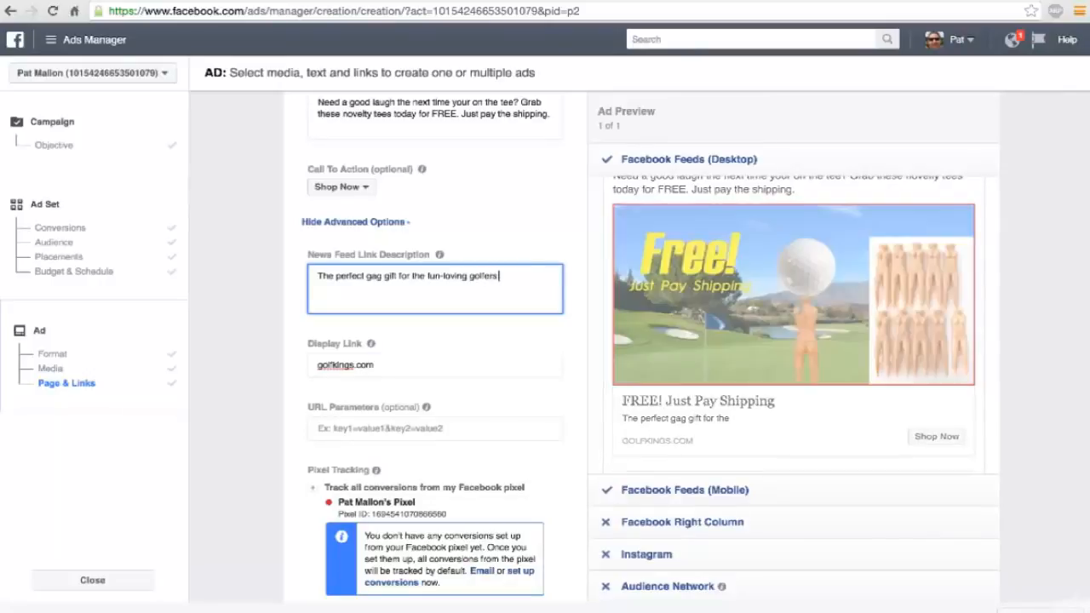
{"action": "type", "text": "you know!"}
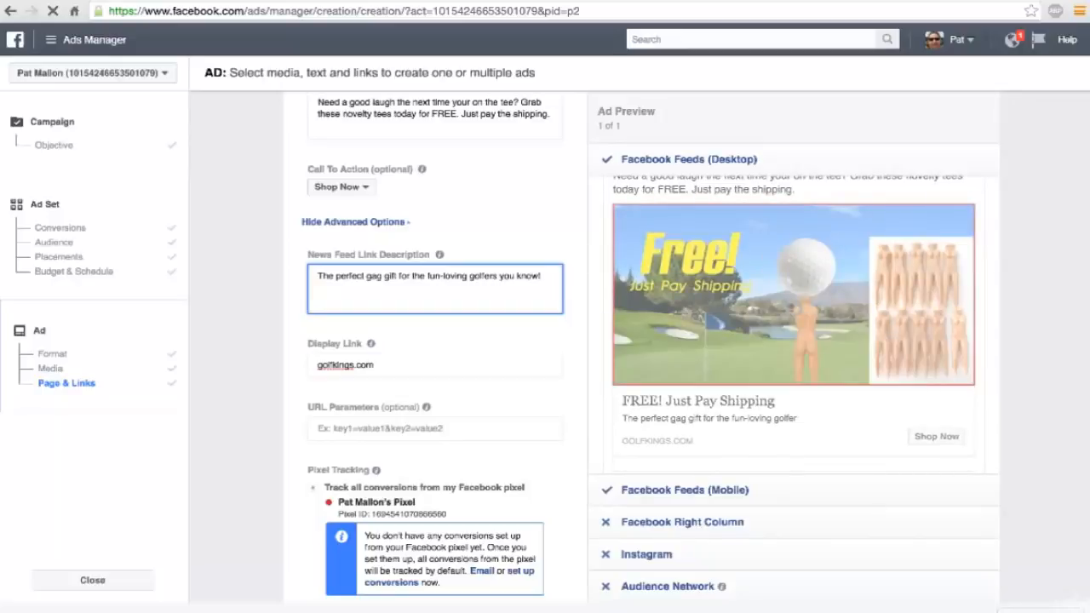
{"action": "scroll", "coordinate": [670, 403], "scroll_direction": "up", "scroll_amount": 1}
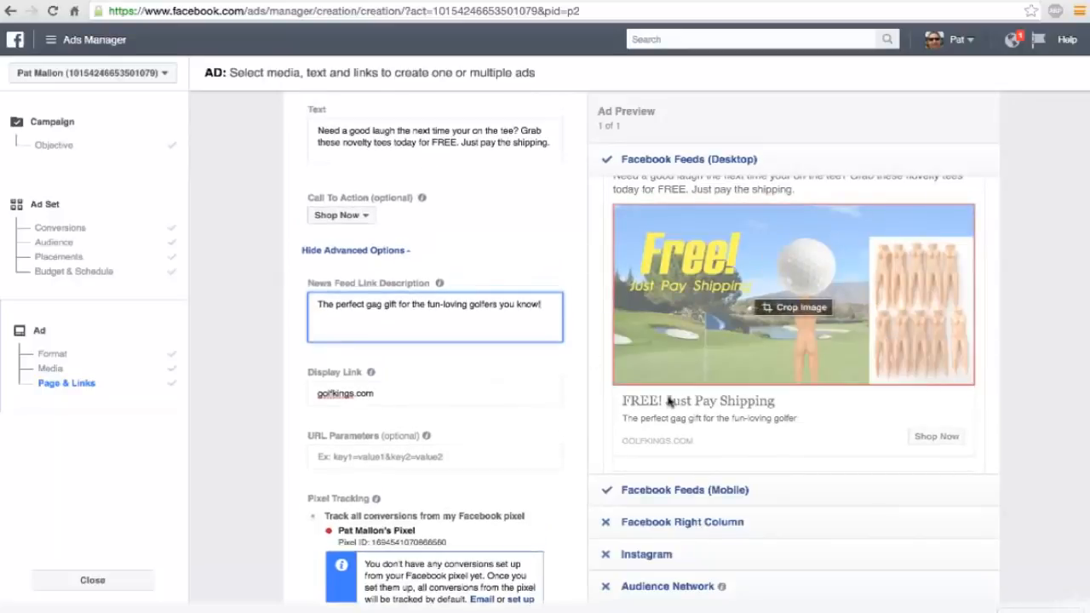
Review the ad's headline, text, call to action, link description, display link and pixel tracking against the desktop feed preview.
{"action": "scroll", "coordinate": [1017, 347], "scroll_direction": "up", "scroll_amount": 1}
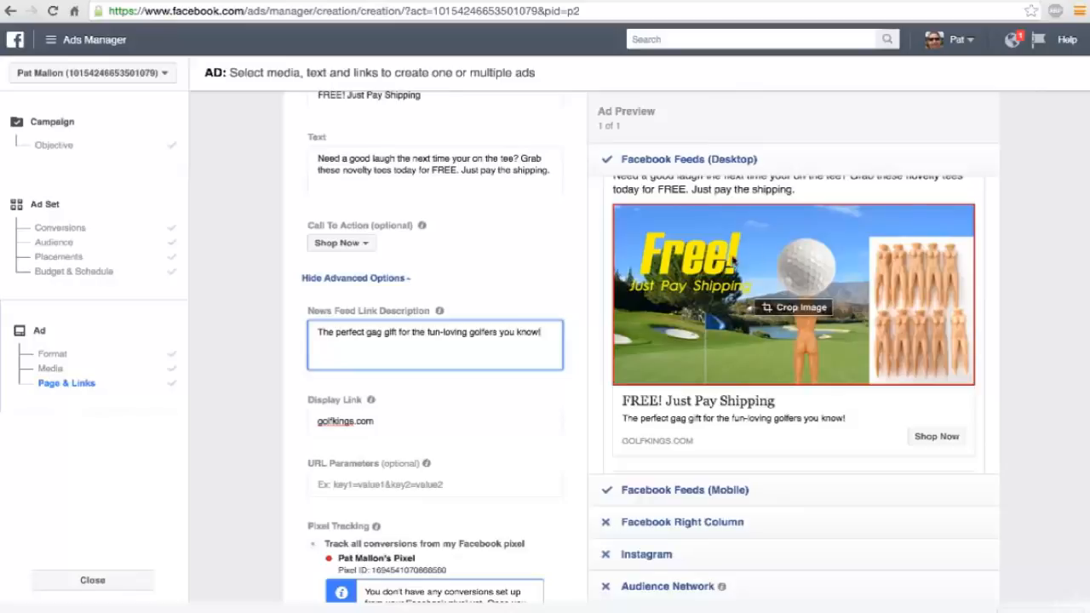
{"action": "scroll", "coordinate": [886, 341], "scroll_direction": "up", "scroll_amount": 1}
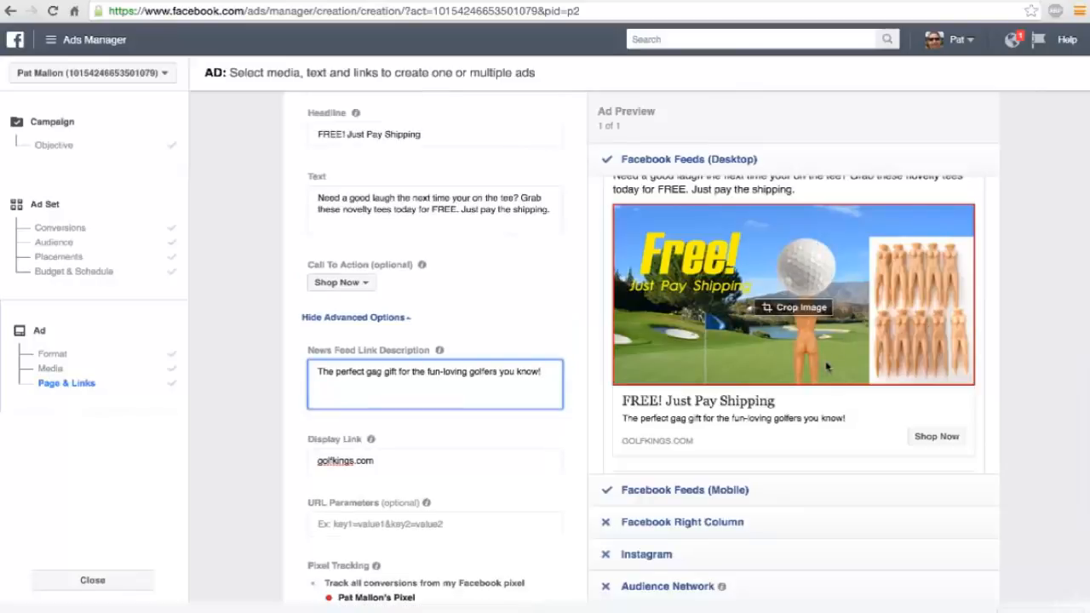
{"action": "scroll", "coordinate": [980, 343], "scroll_direction": "down", "scroll_amount": 2}
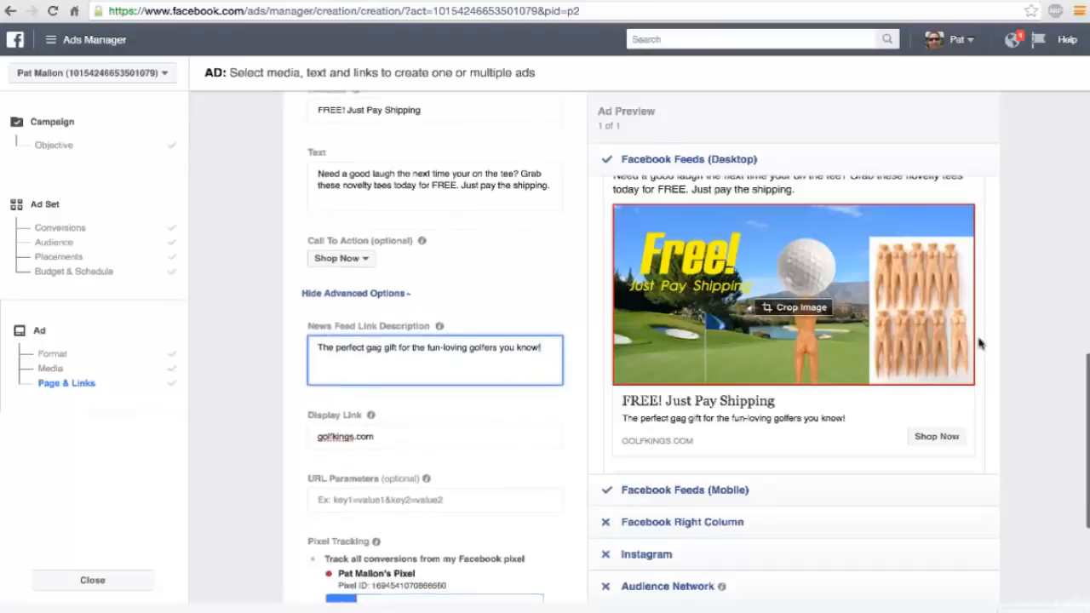
{"action": "scroll", "coordinate": [980, 343], "scroll_direction": "down", "scroll_amount": 1}
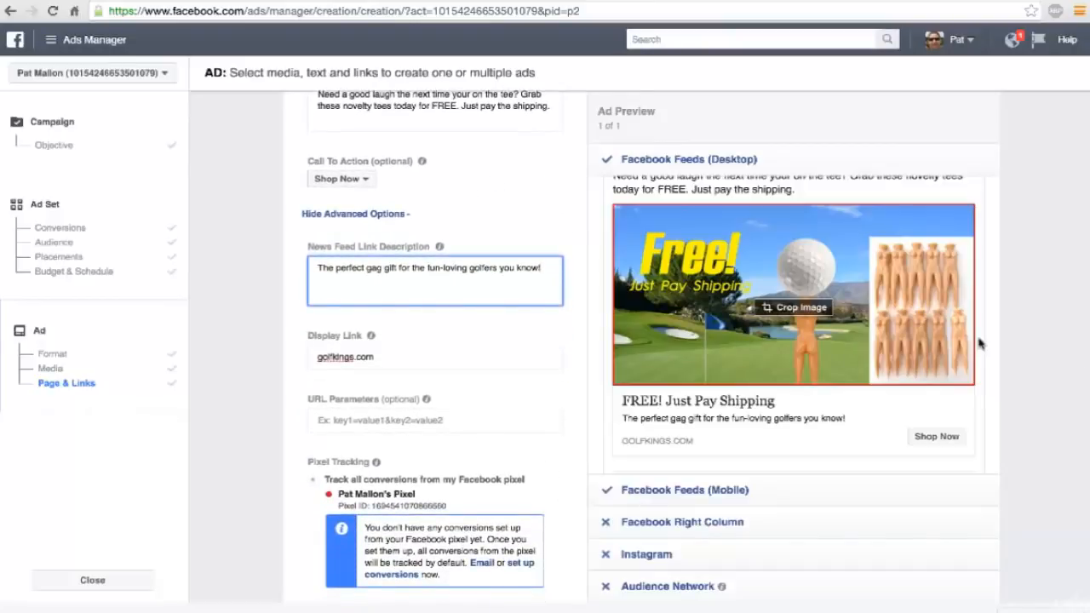
{"action": "scroll", "coordinate": [980, 343], "scroll_direction": "down", "scroll_amount": 2}
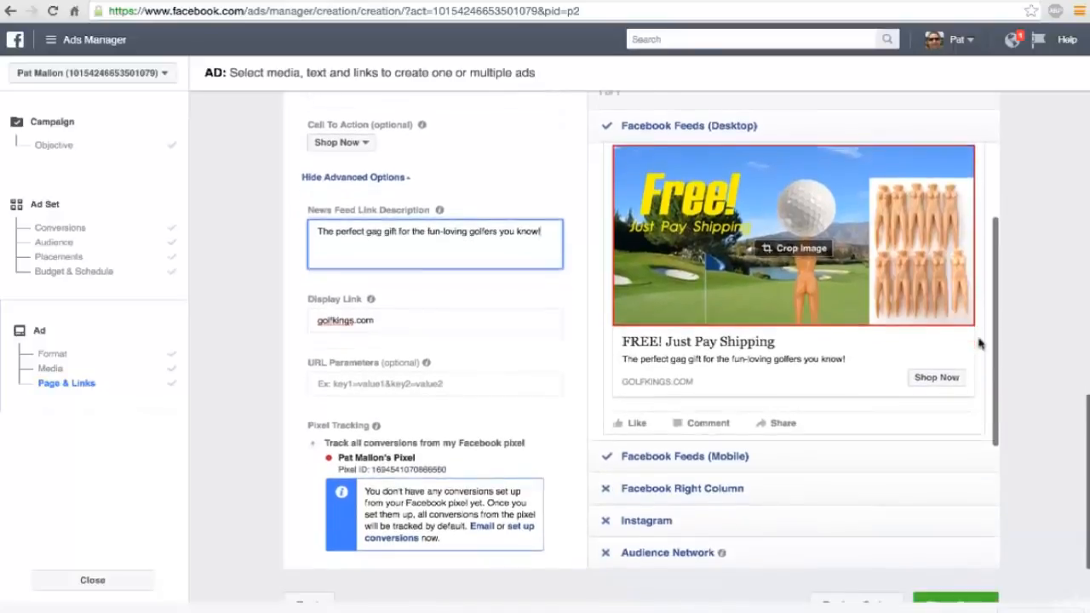
{"action": "scroll", "coordinate": [980, 343], "scroll_direction": "down", "scroll_amount": 1}
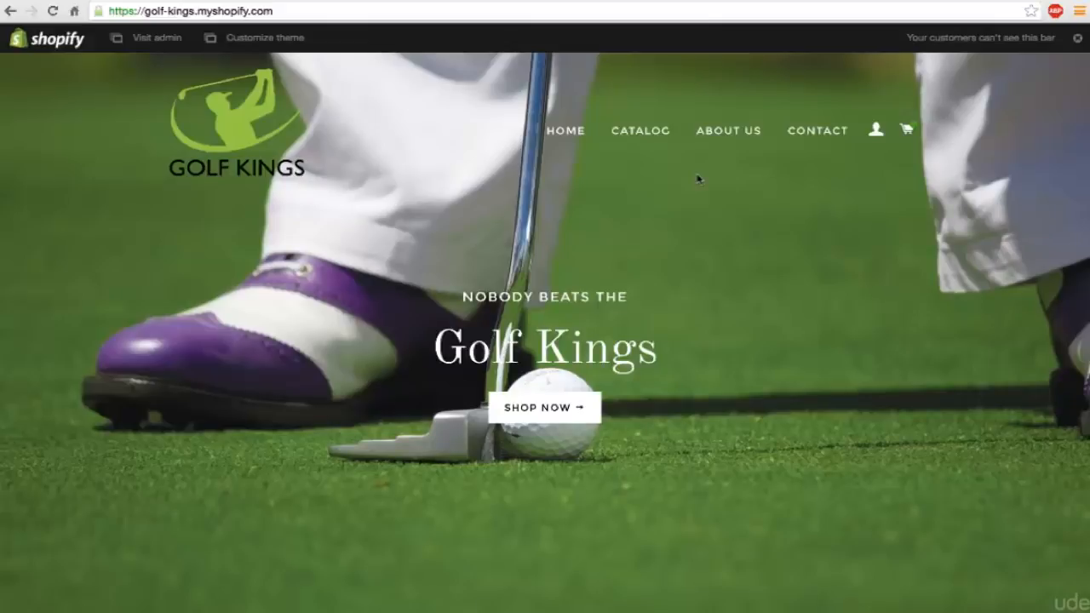
Switch to the Golf Kings store's Shopify admin and view its home dashboard and Orders page.
{"action": "left_click", "coordinate": [149, 38]}
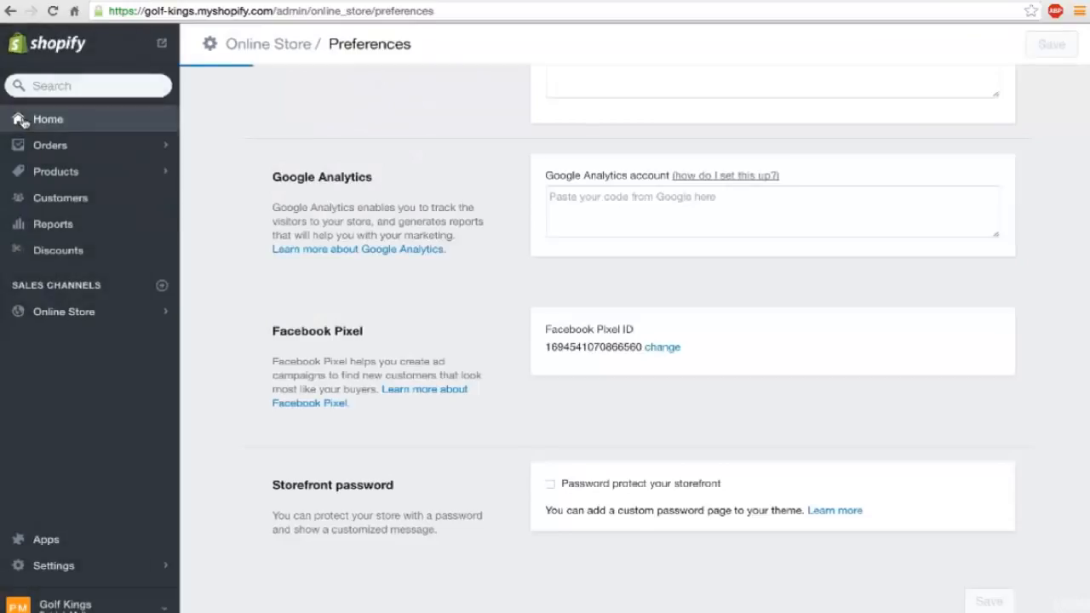
{"action": "left_click", "coordinate": [21, 119]}
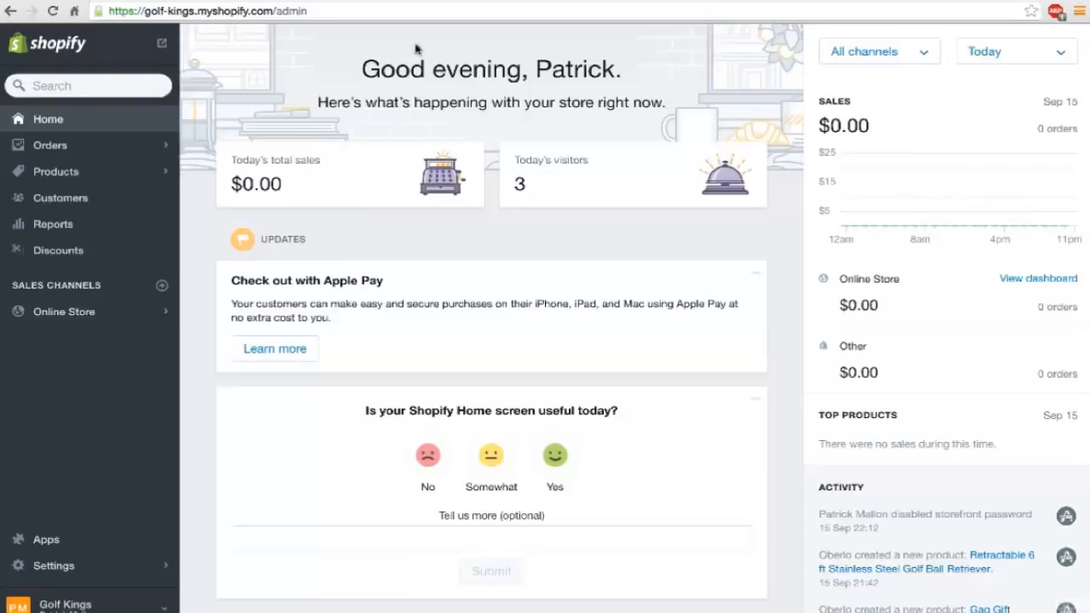
{"action": "left_click", "coordinate": [78, 146]}
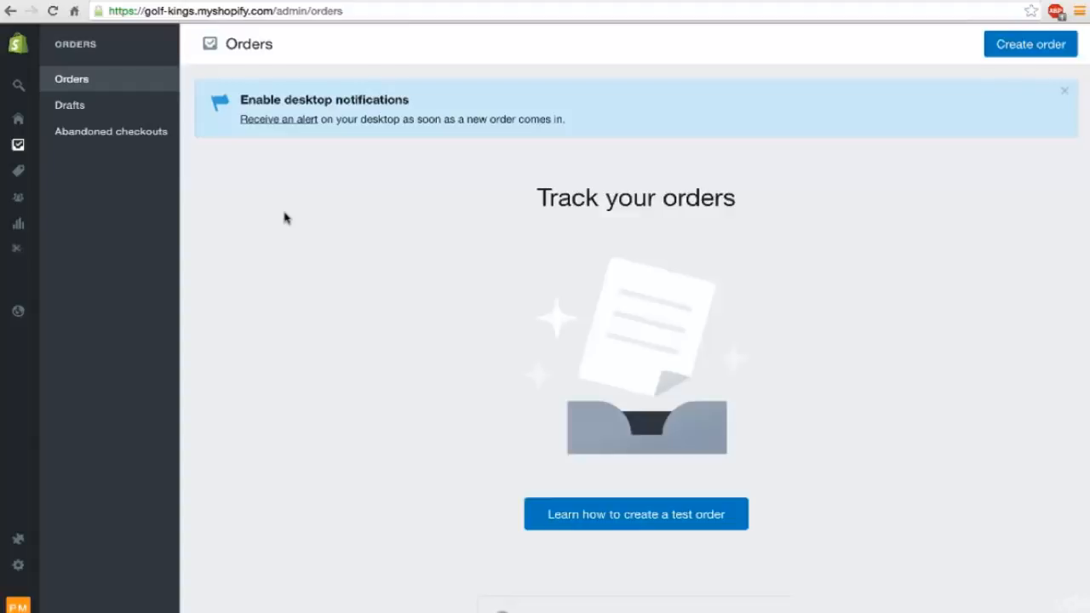
{"action": "mouse_move", "coordinate": [36, 503]}
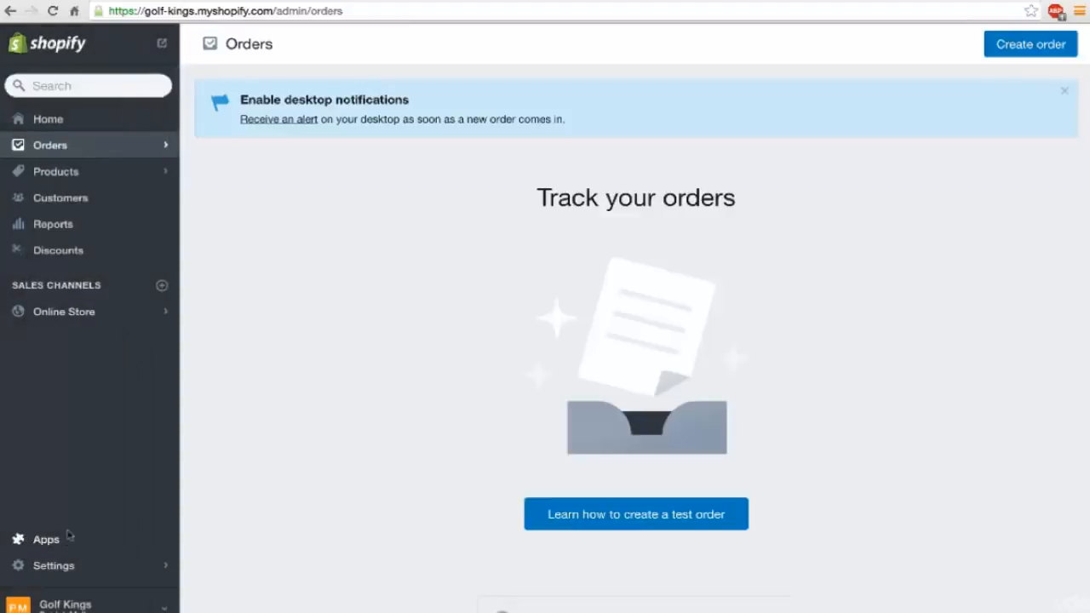